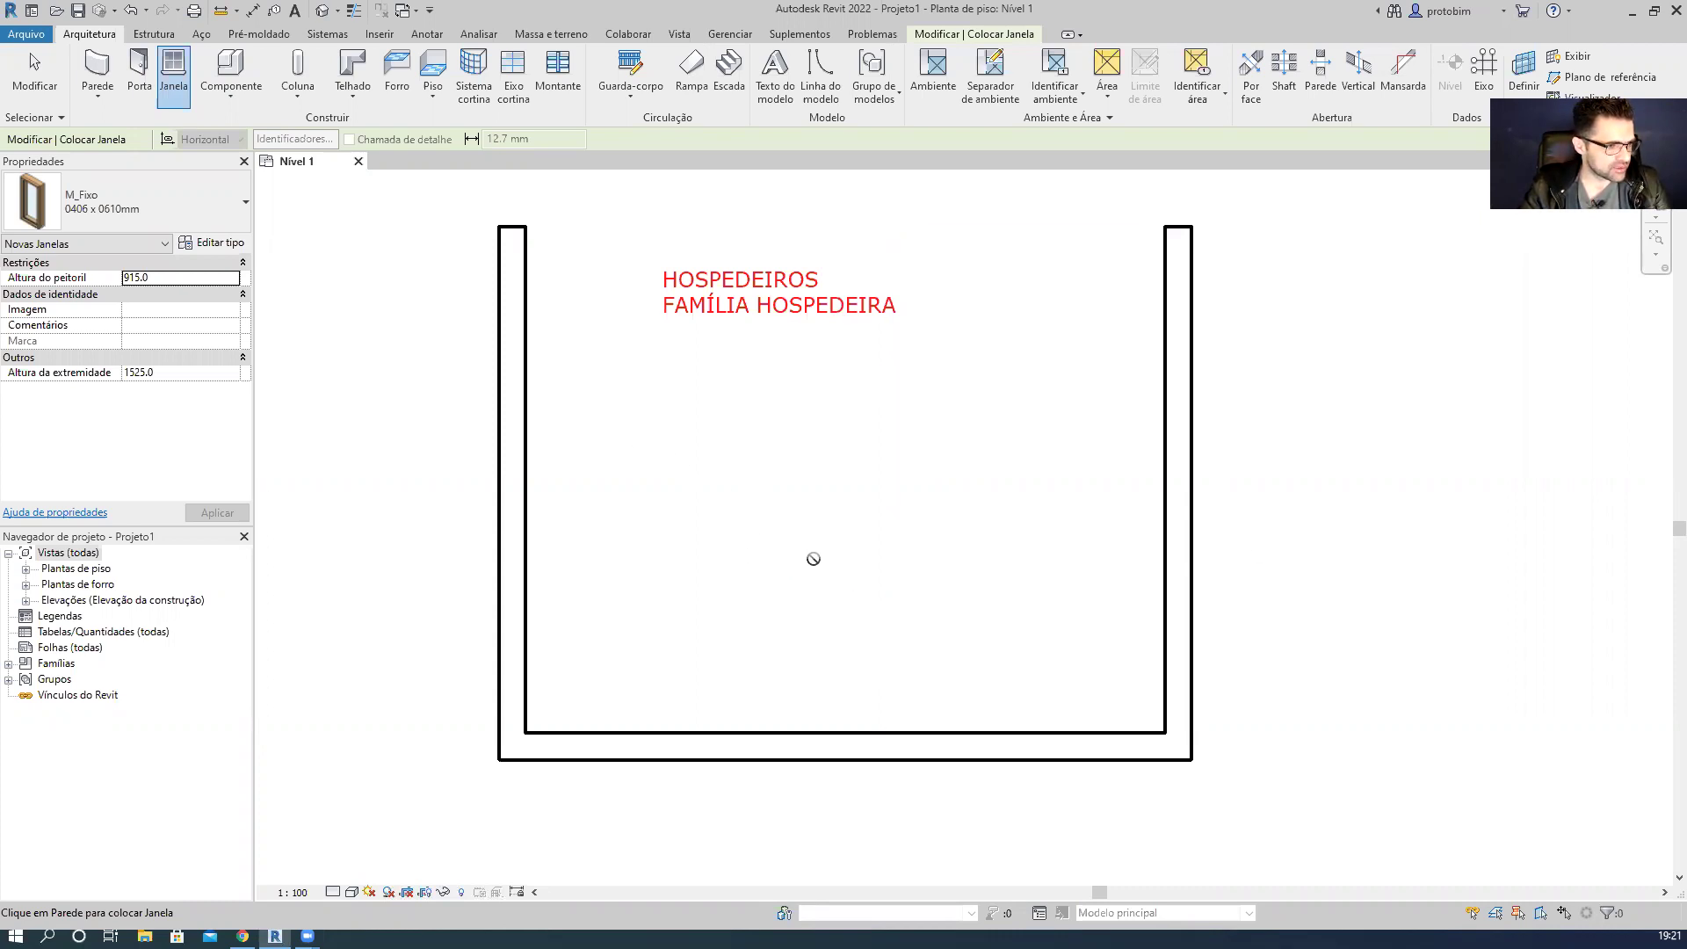
# - Choose the M_Fixo 0915 x 1830mm type for the window being placed
pyautogui.click(133, 212)
pyautogui.click(131, 468)
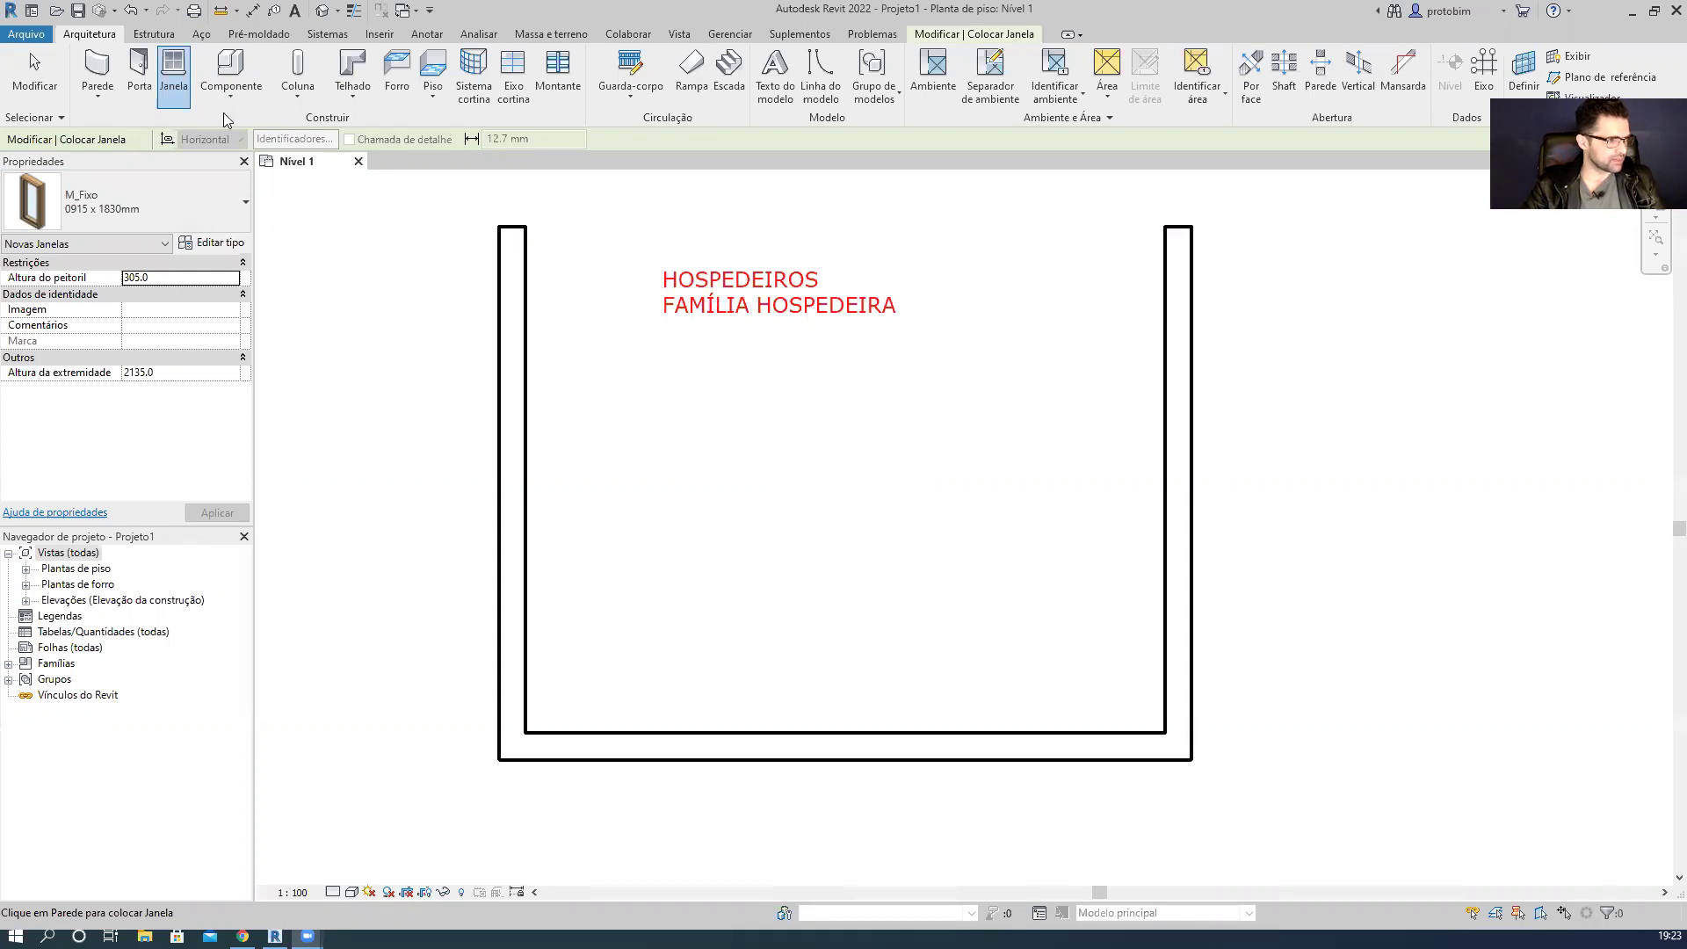
# - Annotate the screen with a red frame around the Janela tool, an arrow to the properties and a highlight over the window type
pyautogui.click(185, 90)
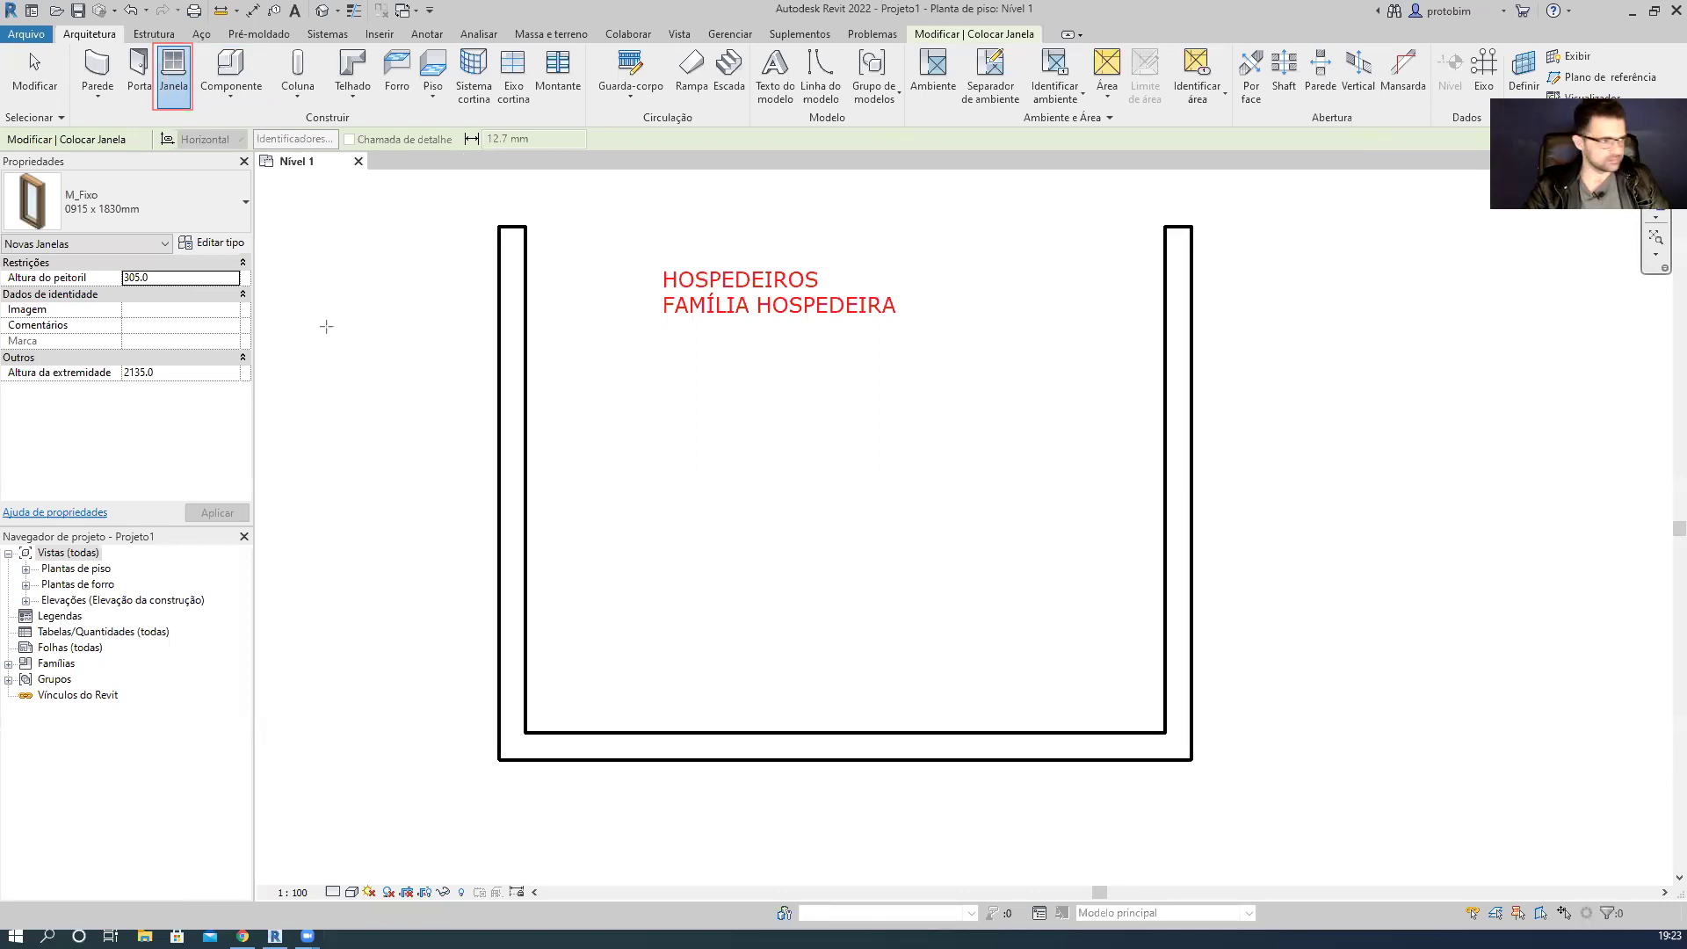
pyautogui.moveTo(166, 112); pyautogui.dragTo(129, 154)
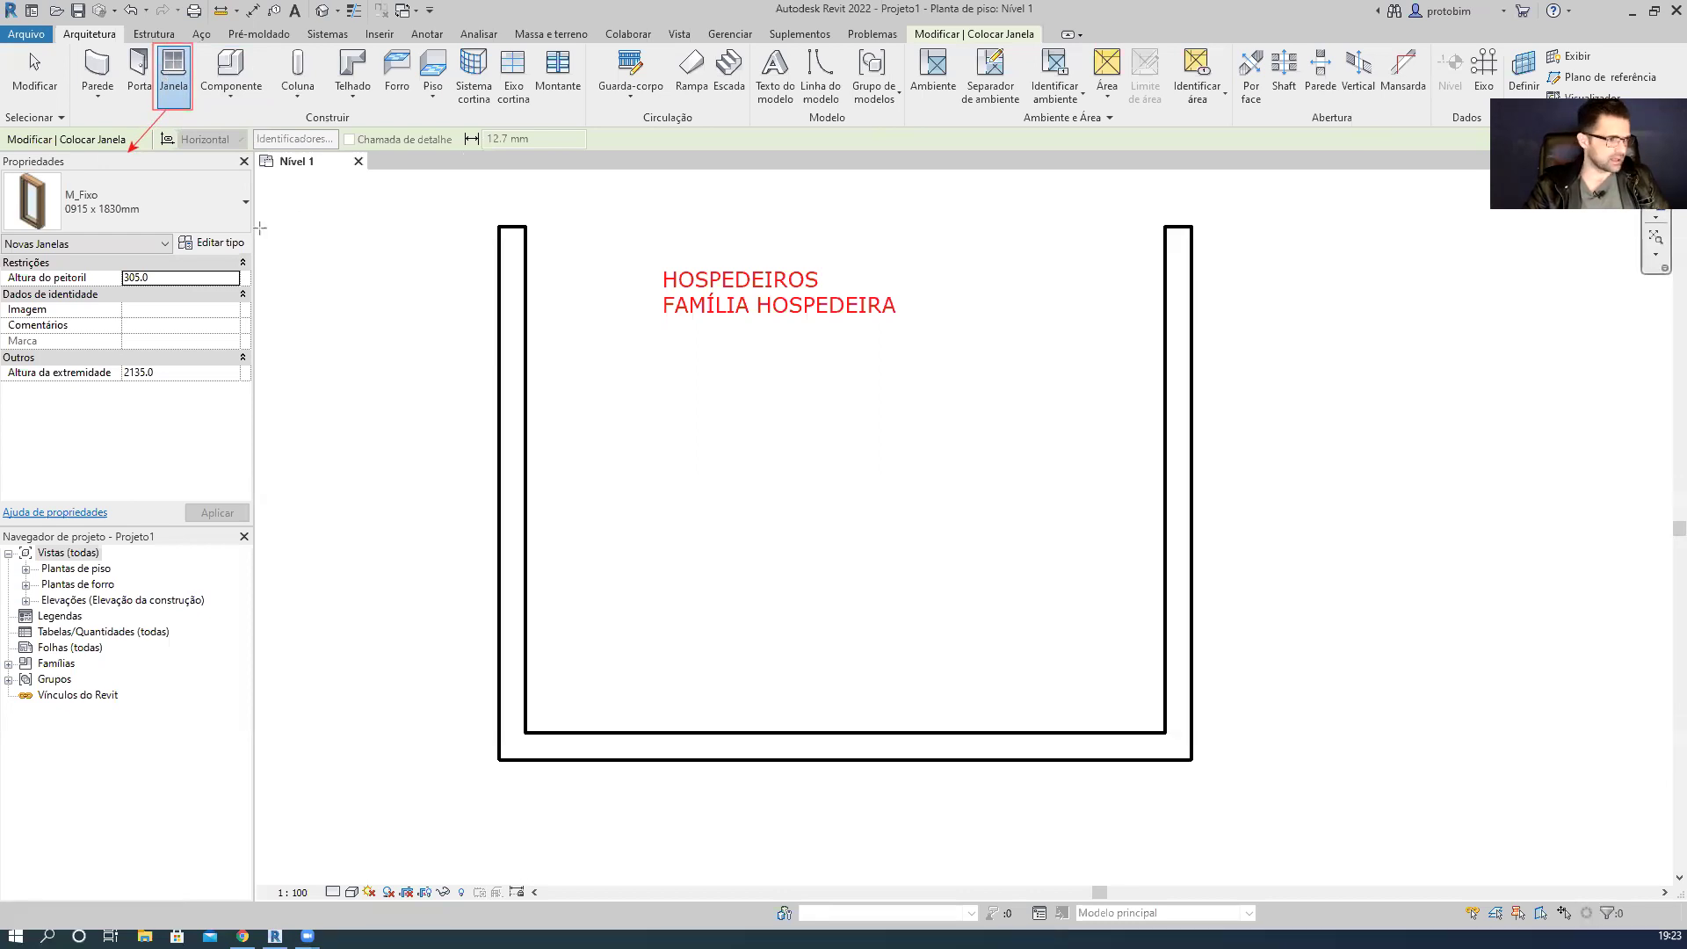
pyautogui.moveTo(249, 230); pyautogui.dragTo(6, 170)
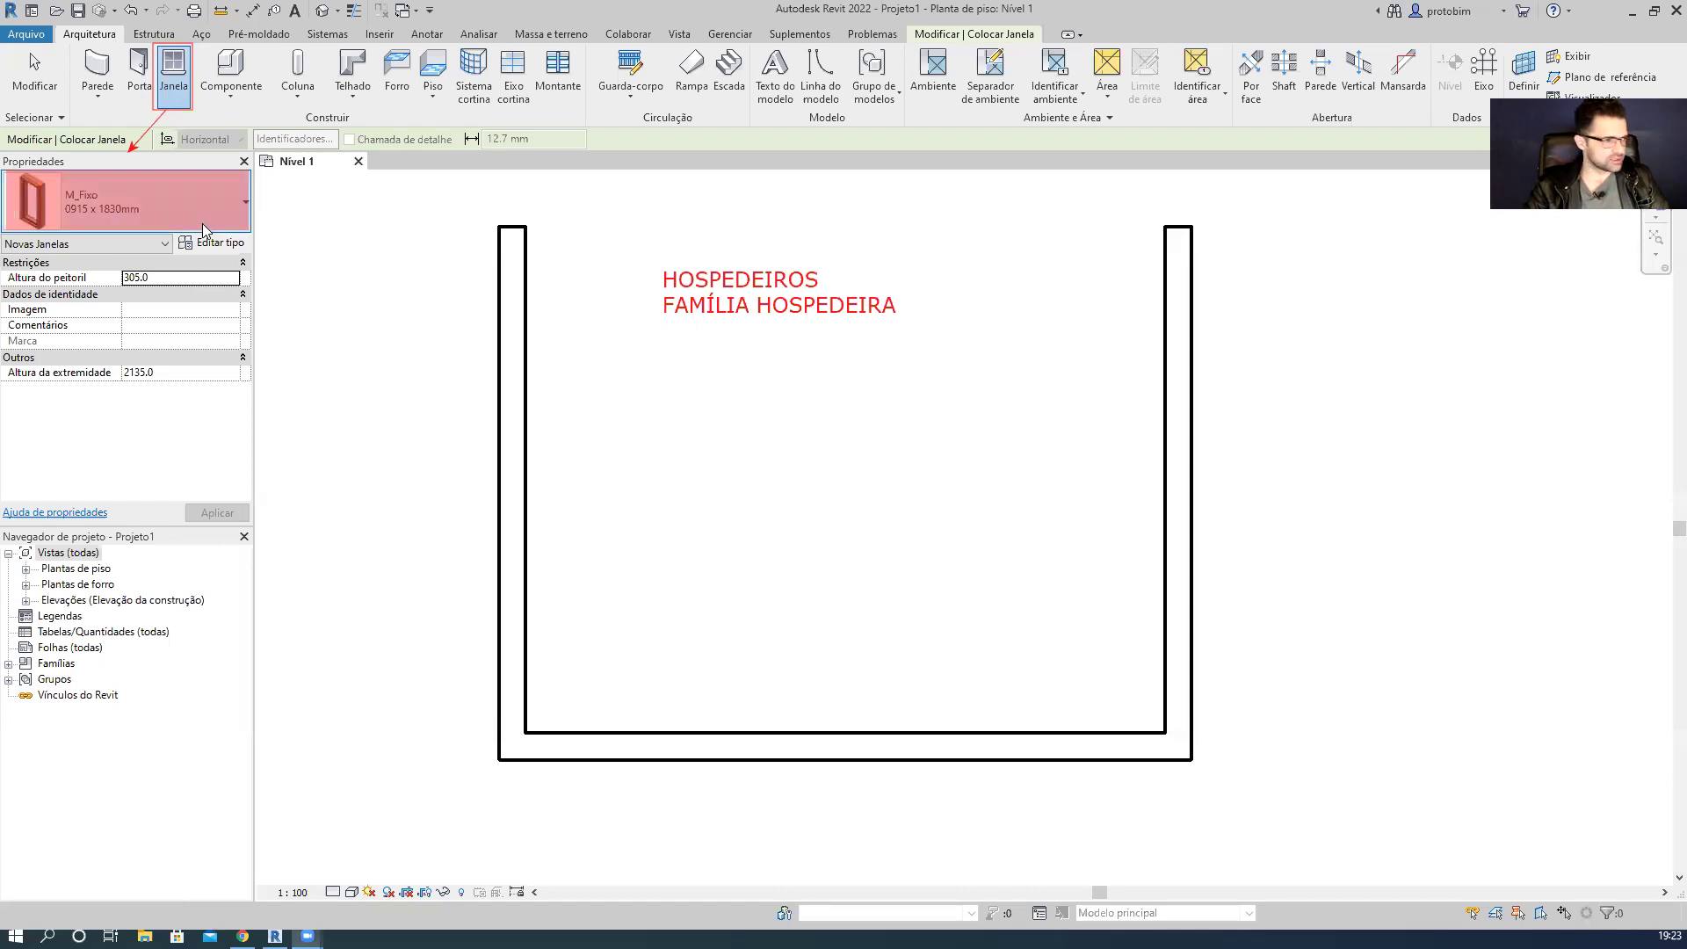
# - Examine the sizes available in the M_Fixo window family while keeping the current type
pyautogui.click(247, 207)
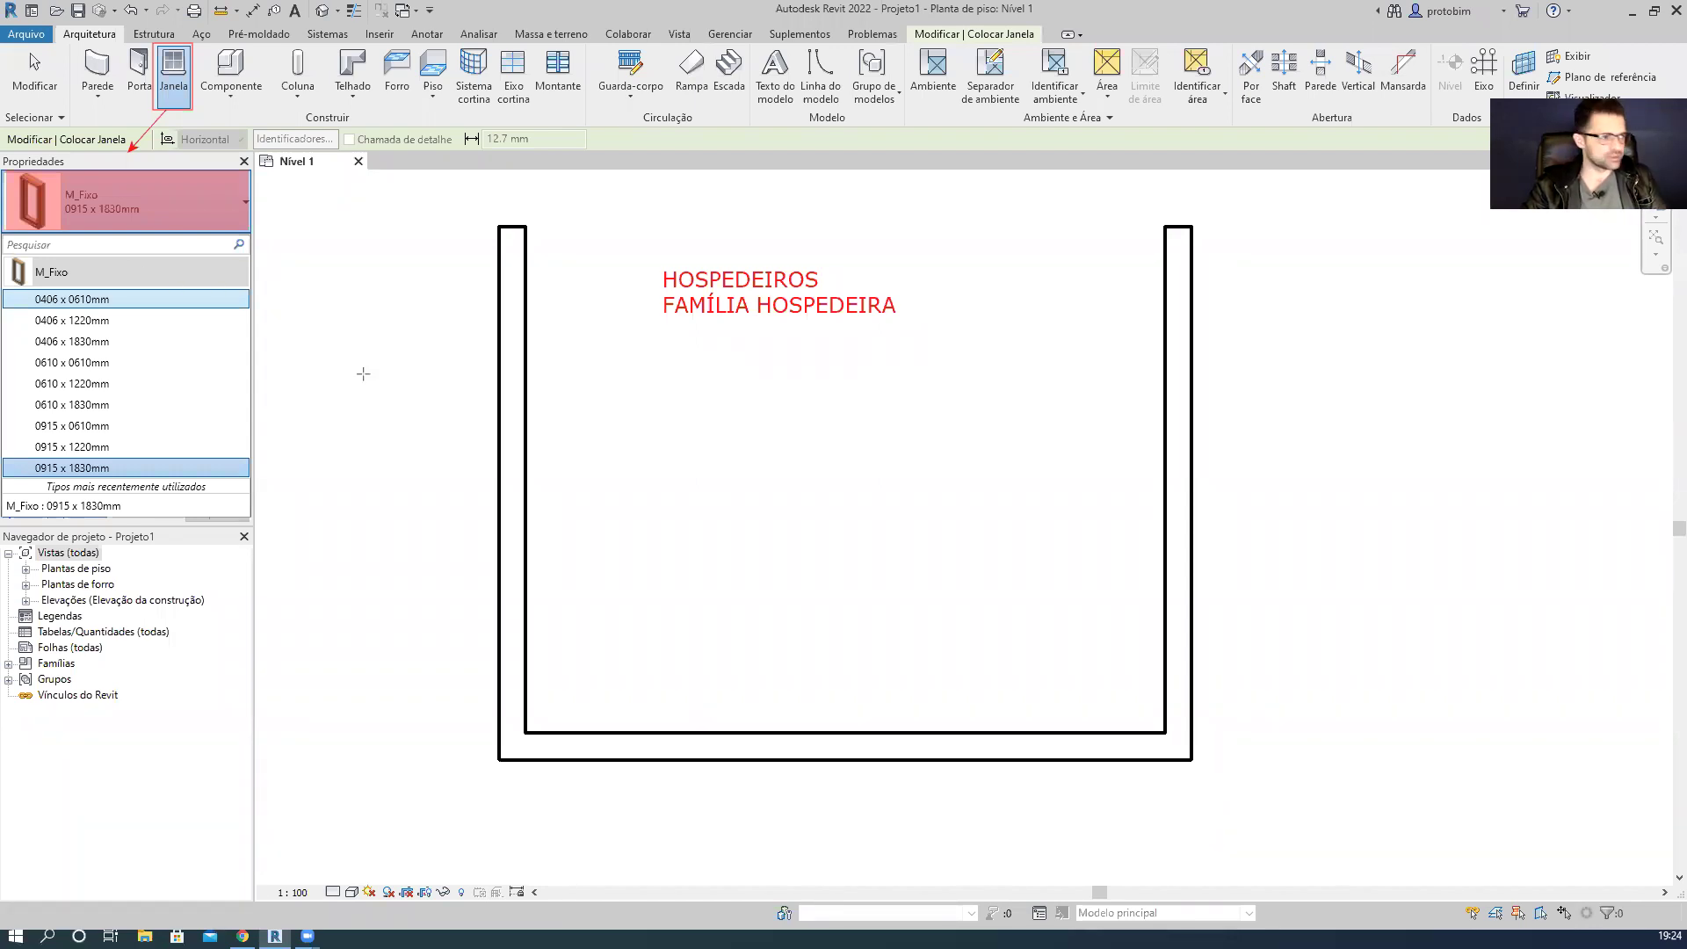
pyautogui.click(265, 236)
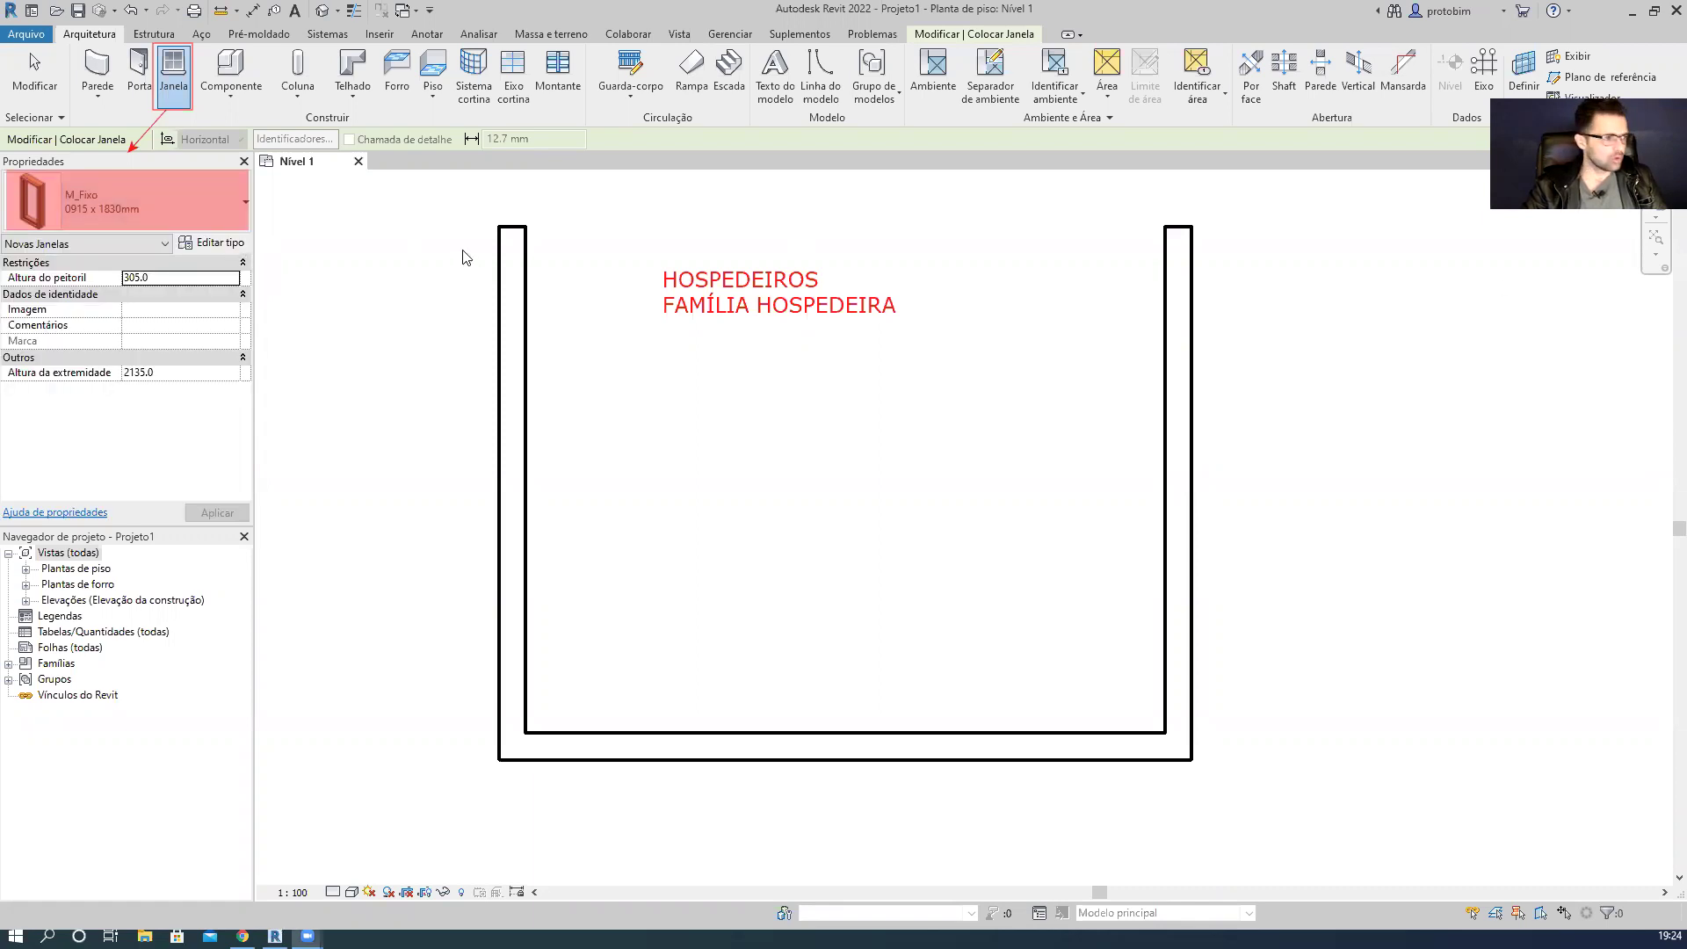
pyautogui.click(209, 190)
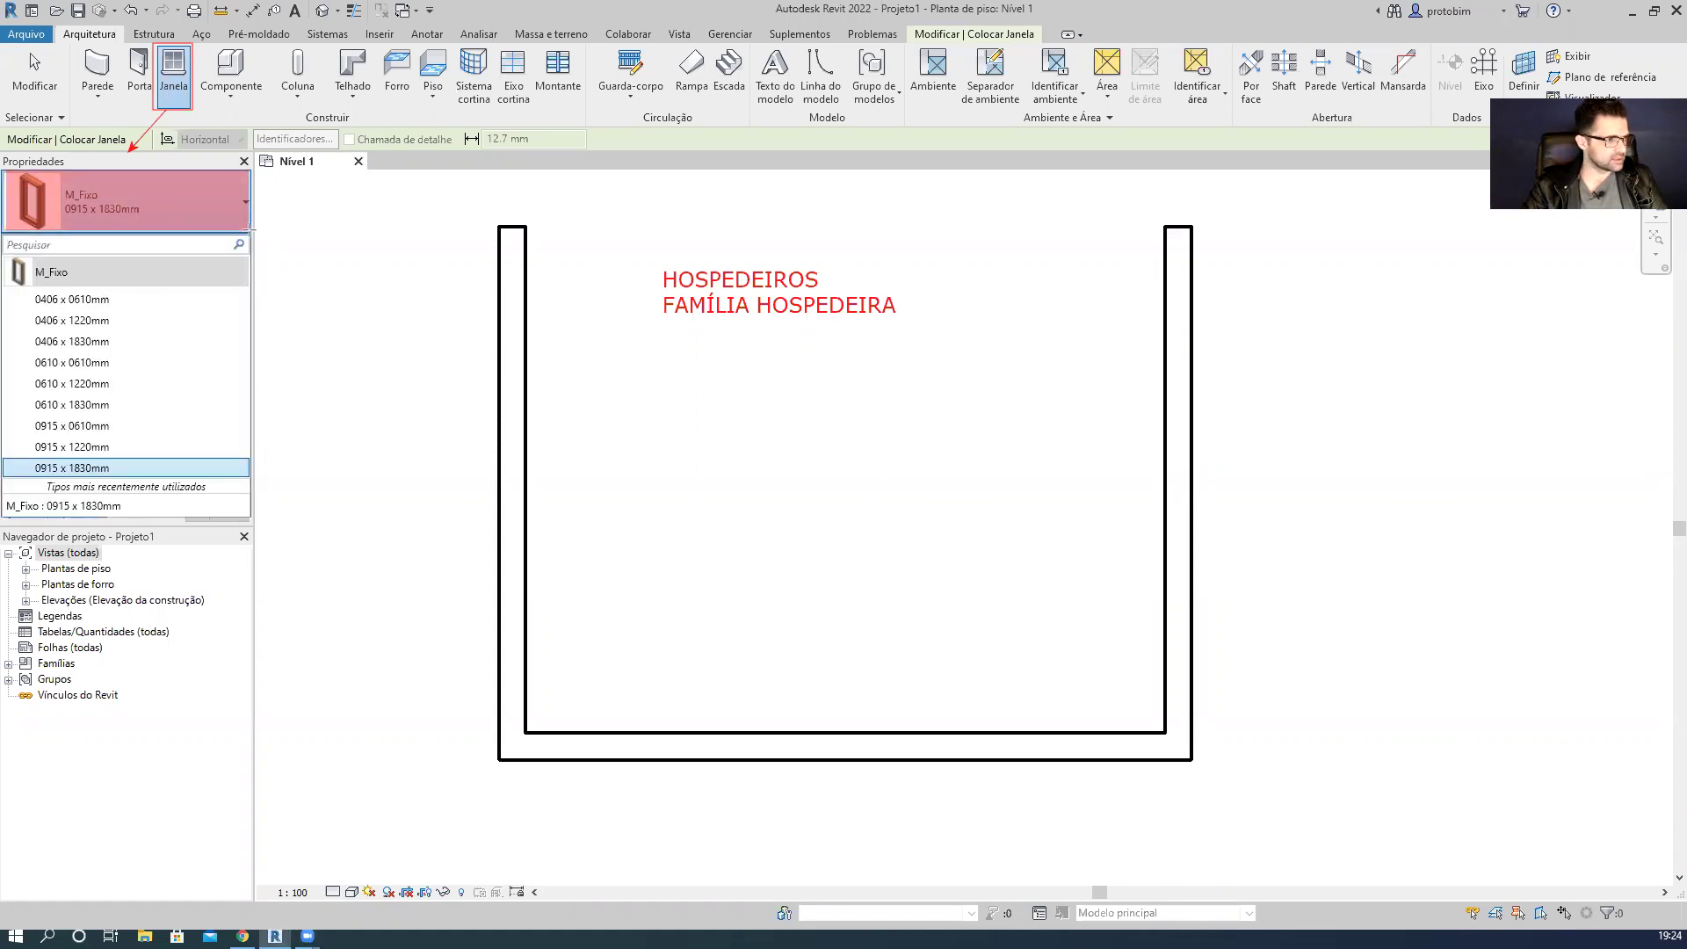
pyautogui.click(232, 261)
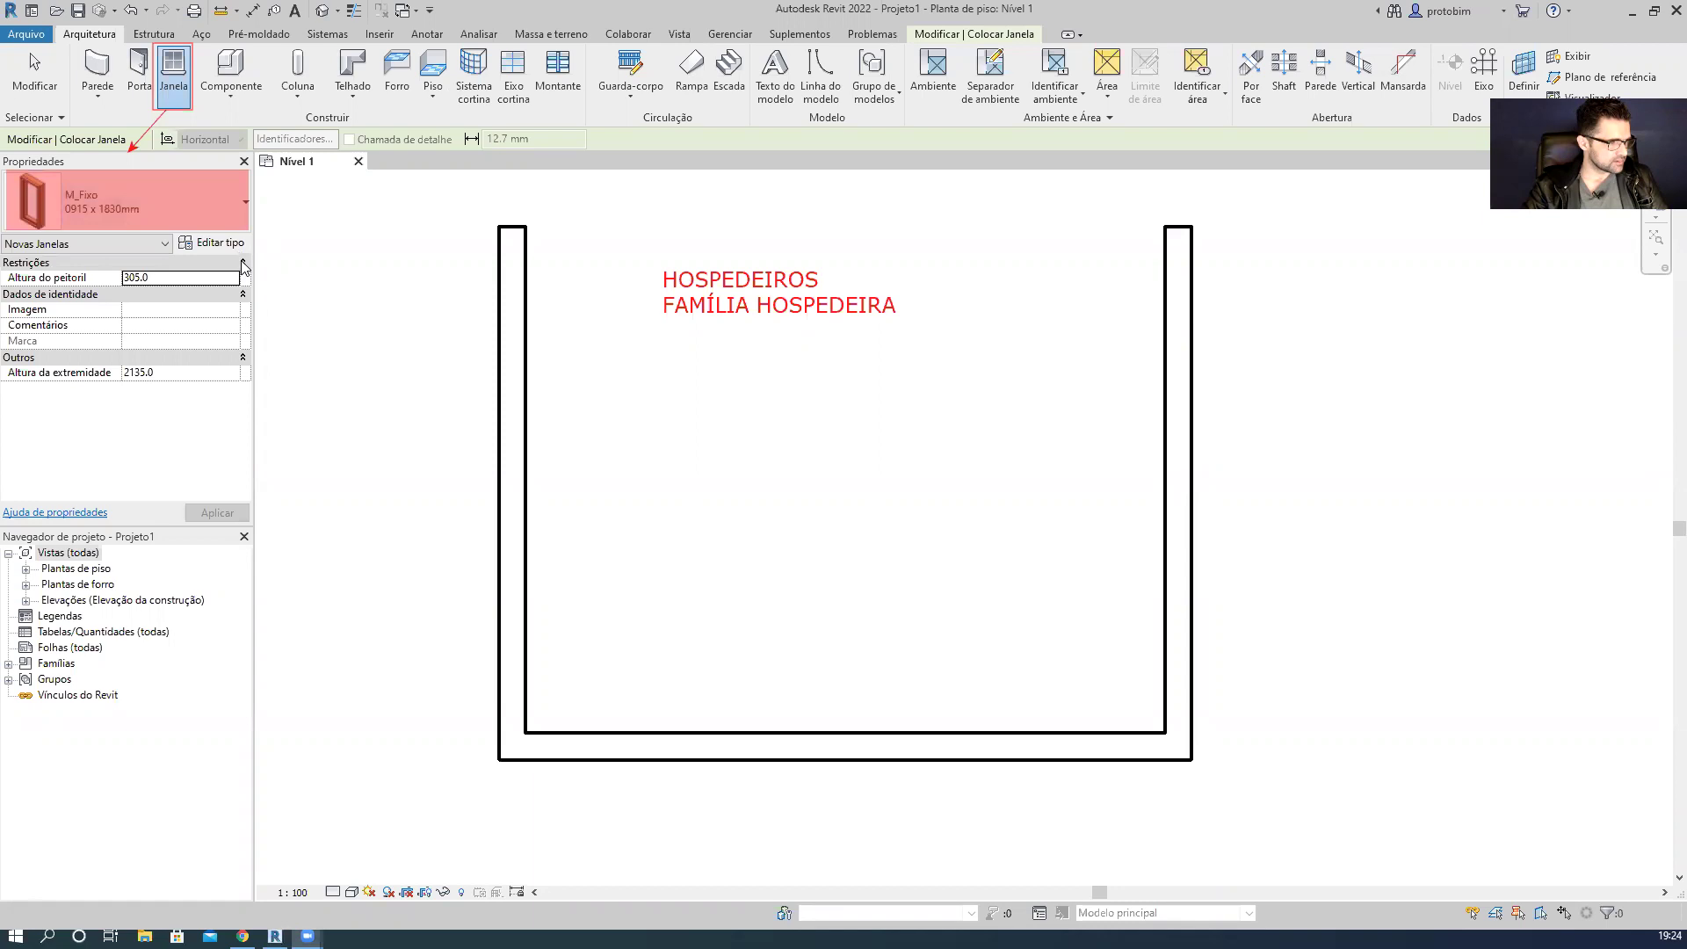
pyautogui.click(238, 204)
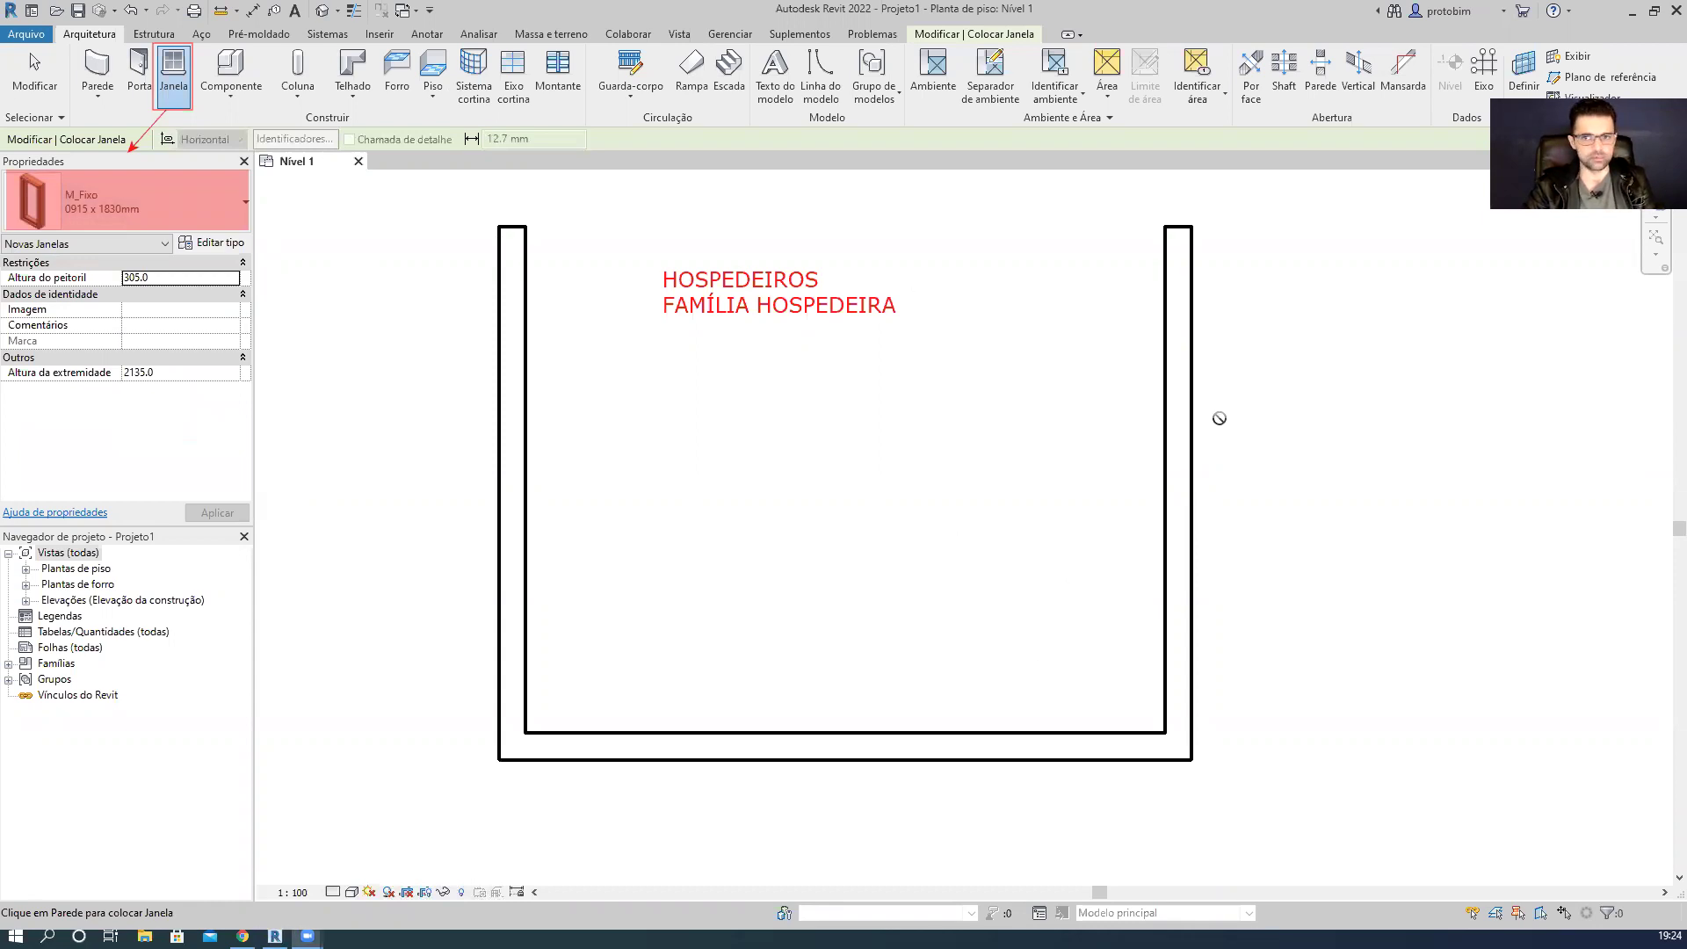
# - Move the red HOSPEDEIROS / FAMÍLIA HOSPEDEIRA note into the lower part of the space enclosed by the walls
pyautogui.scroll(-2, 955, 464)
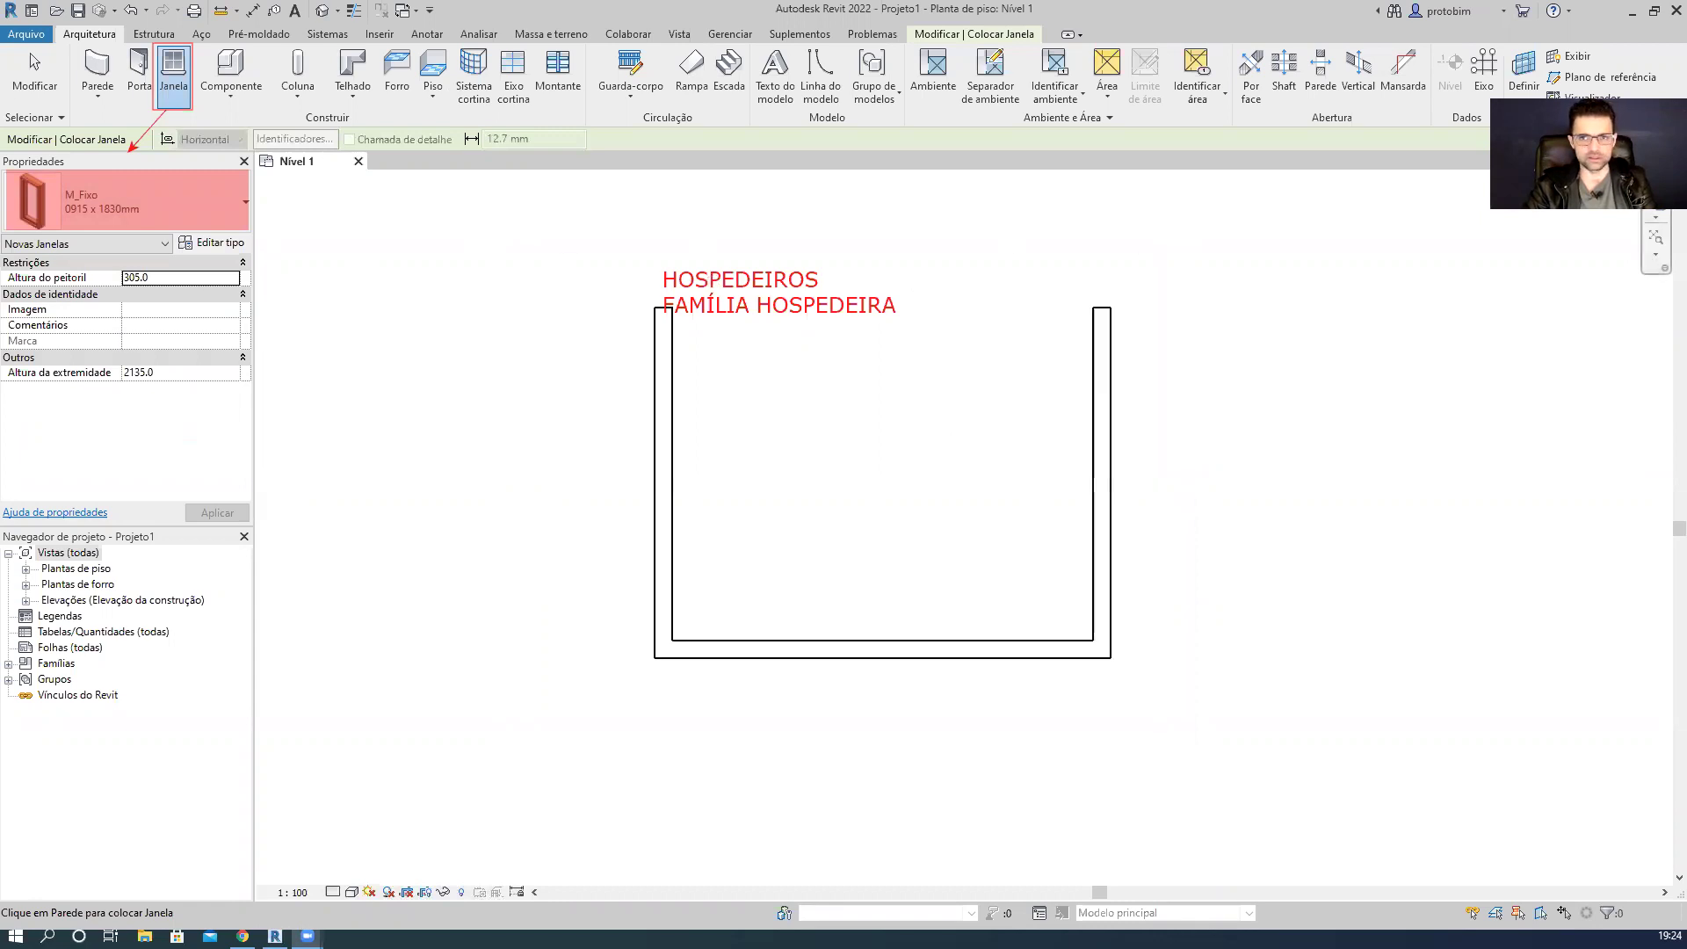
pyautogui.moveTo(768, 304); pyautogui.dragTo(862, 575)
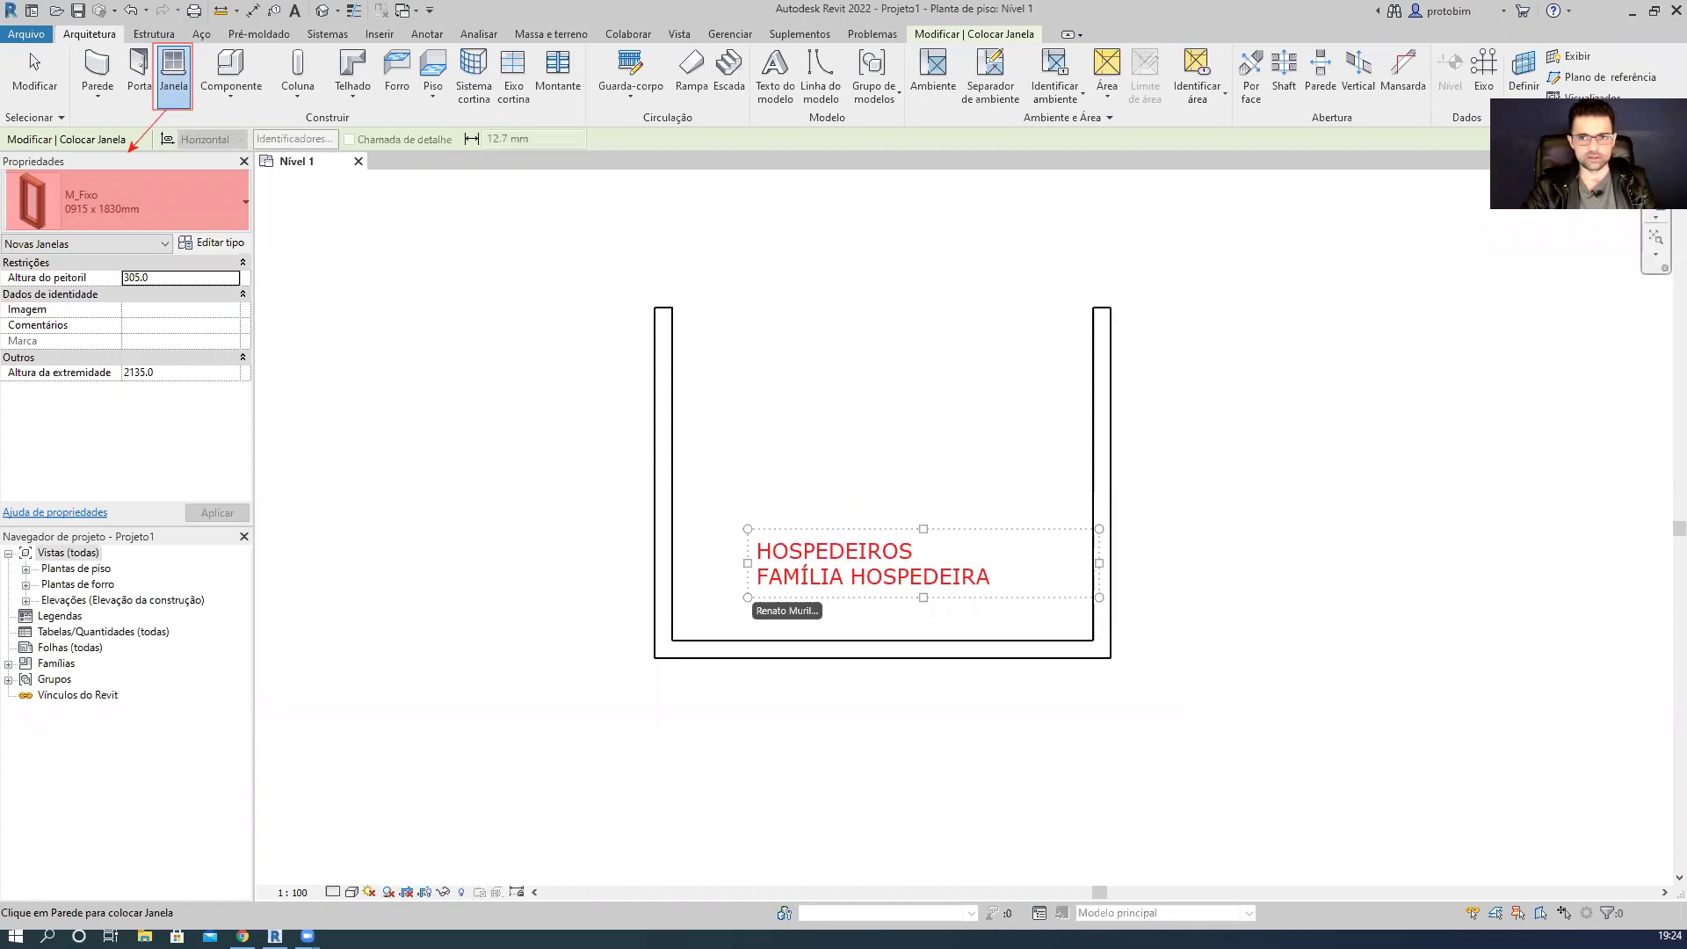
pyautogui.scroll(2, 855, 264)
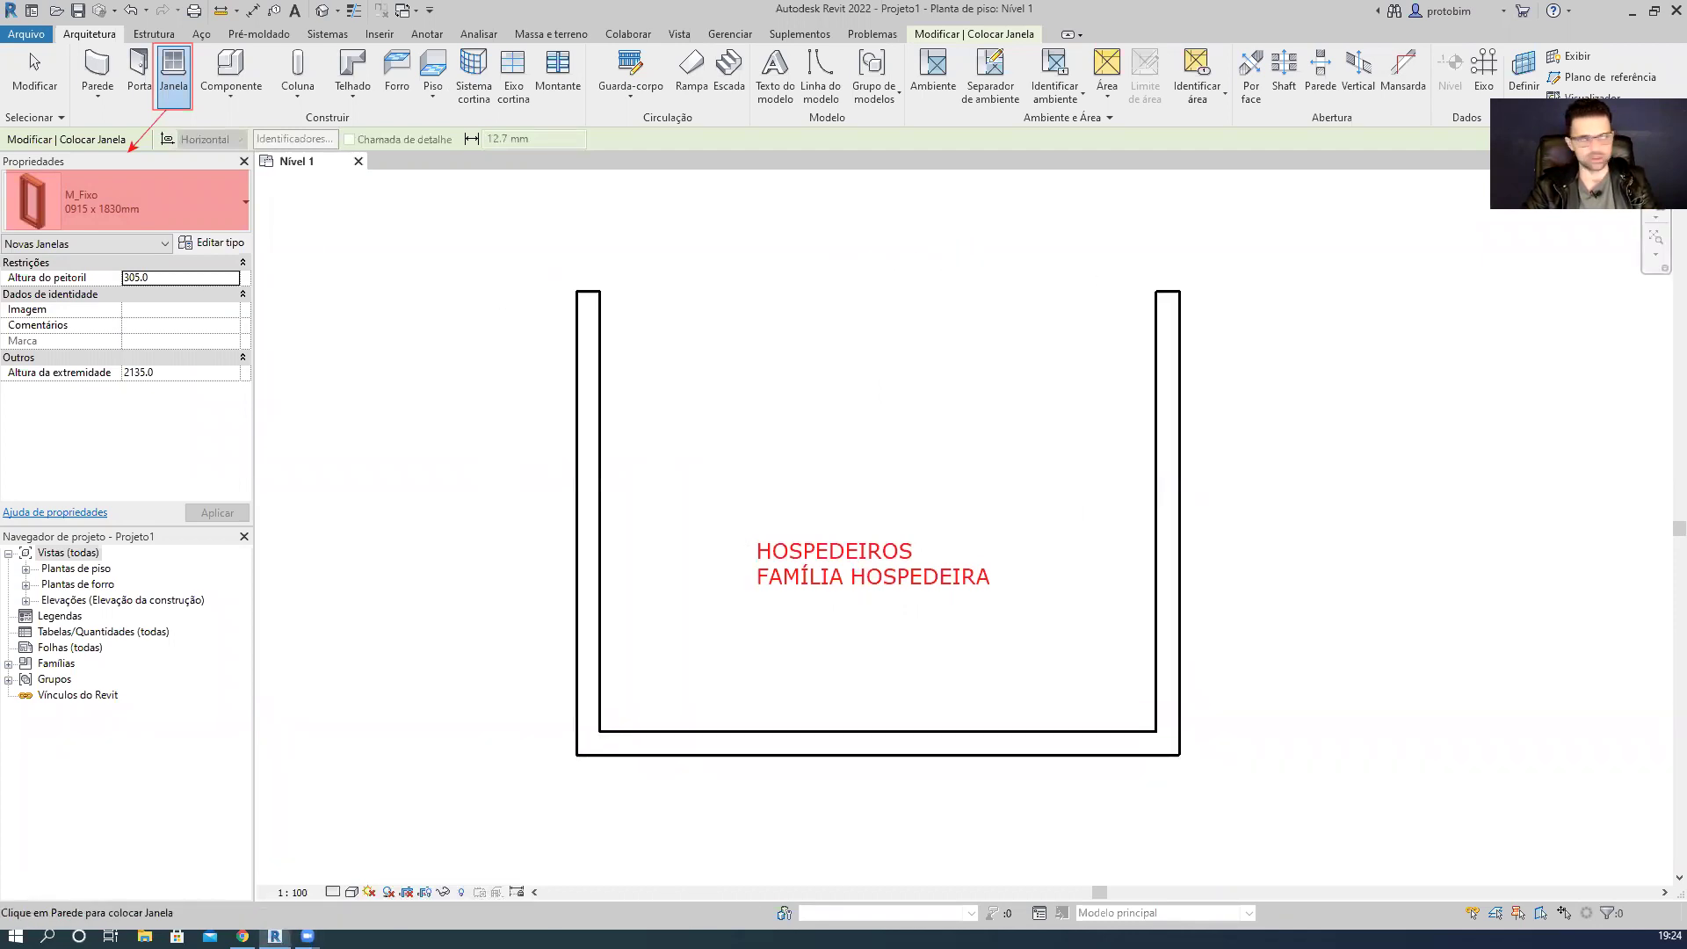
# - Add a red text annotation above the walls with the lines CATEGORIA, FAMÍLIA and TIPO
pyautogui.click(507, 204)
pyautogui.write('C')
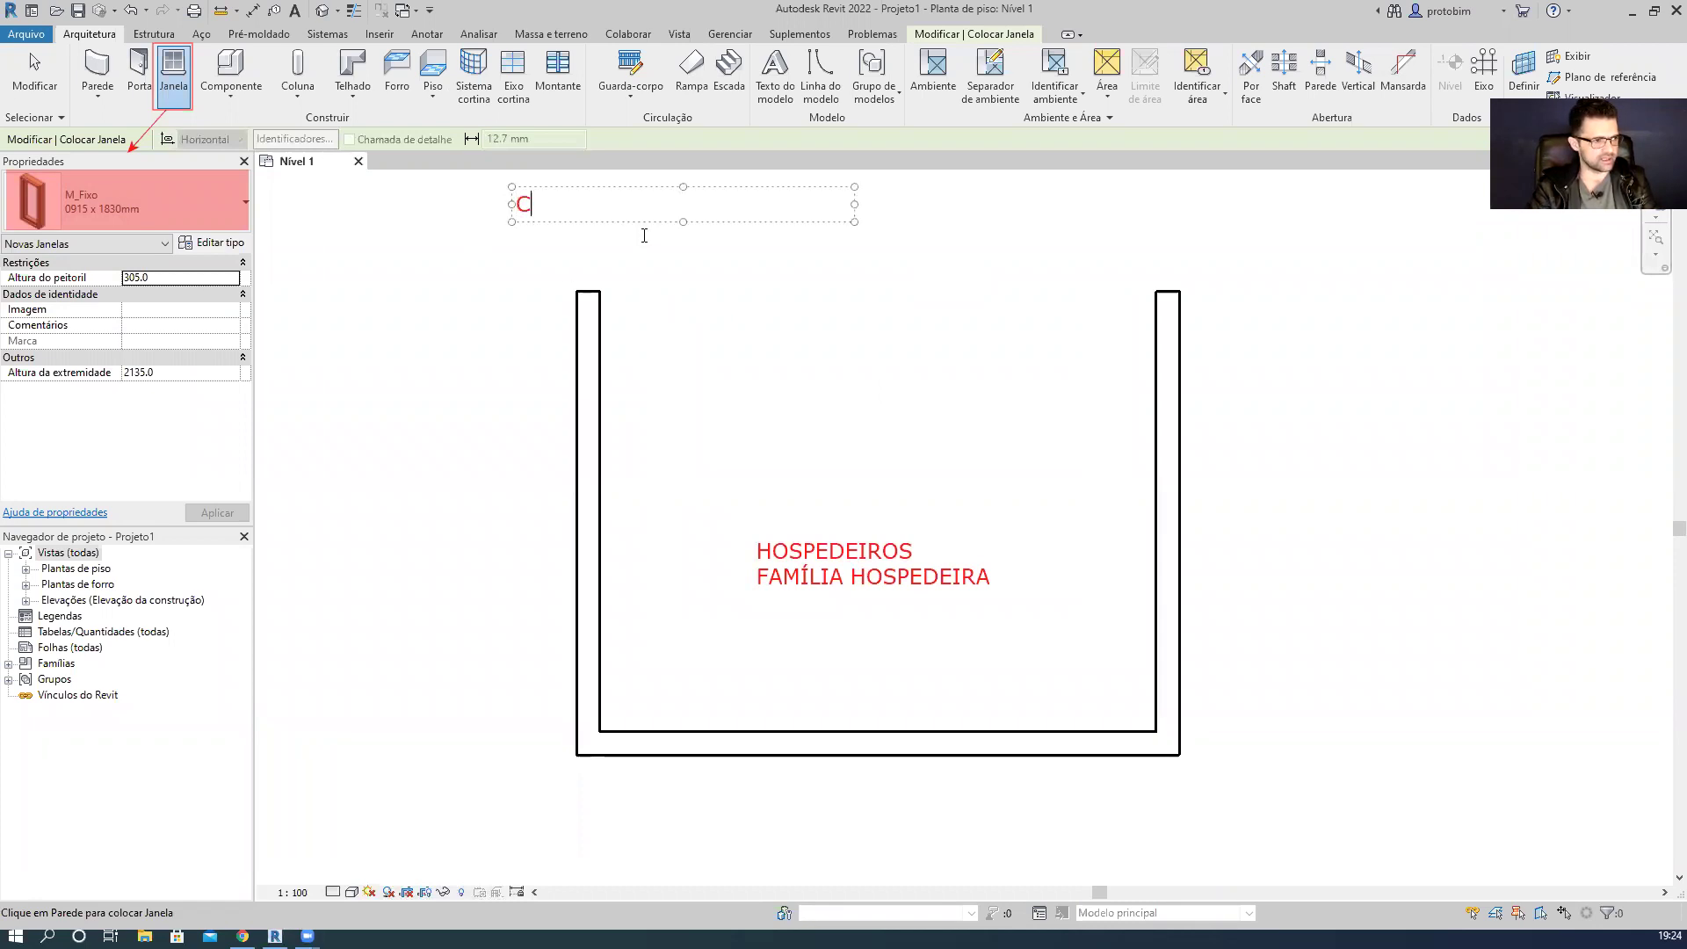
pyautogui.write('a')
pyautogui.press('BackSpace')
pyautogui.write('ATEGORIA')
pyautogui.press('BackSpace')
pyautogui.write('IA')
pyautogui.press('Return')
pyautogui.write('FAMÍLIA')
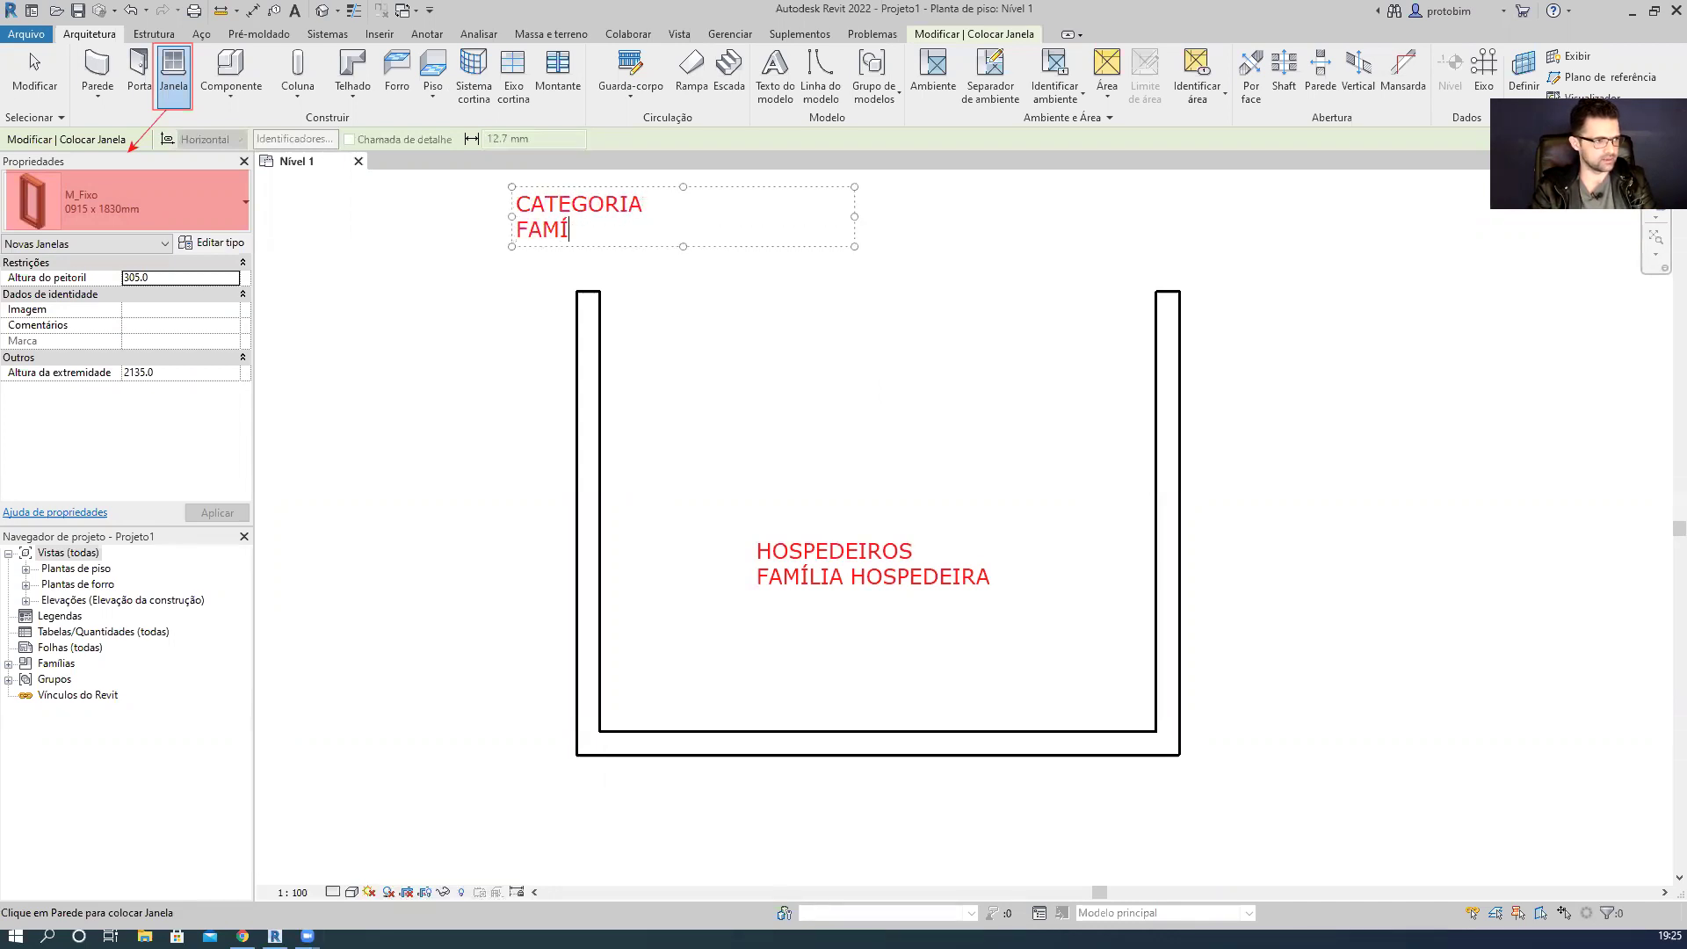
pyautogui.press('Return')
pyautogui.write('TEGO')
pyautogui.press('BackSpace')
pyautogui.write('IPO')
pyautogui.press('BackSpace')
pyautogui.write('O')
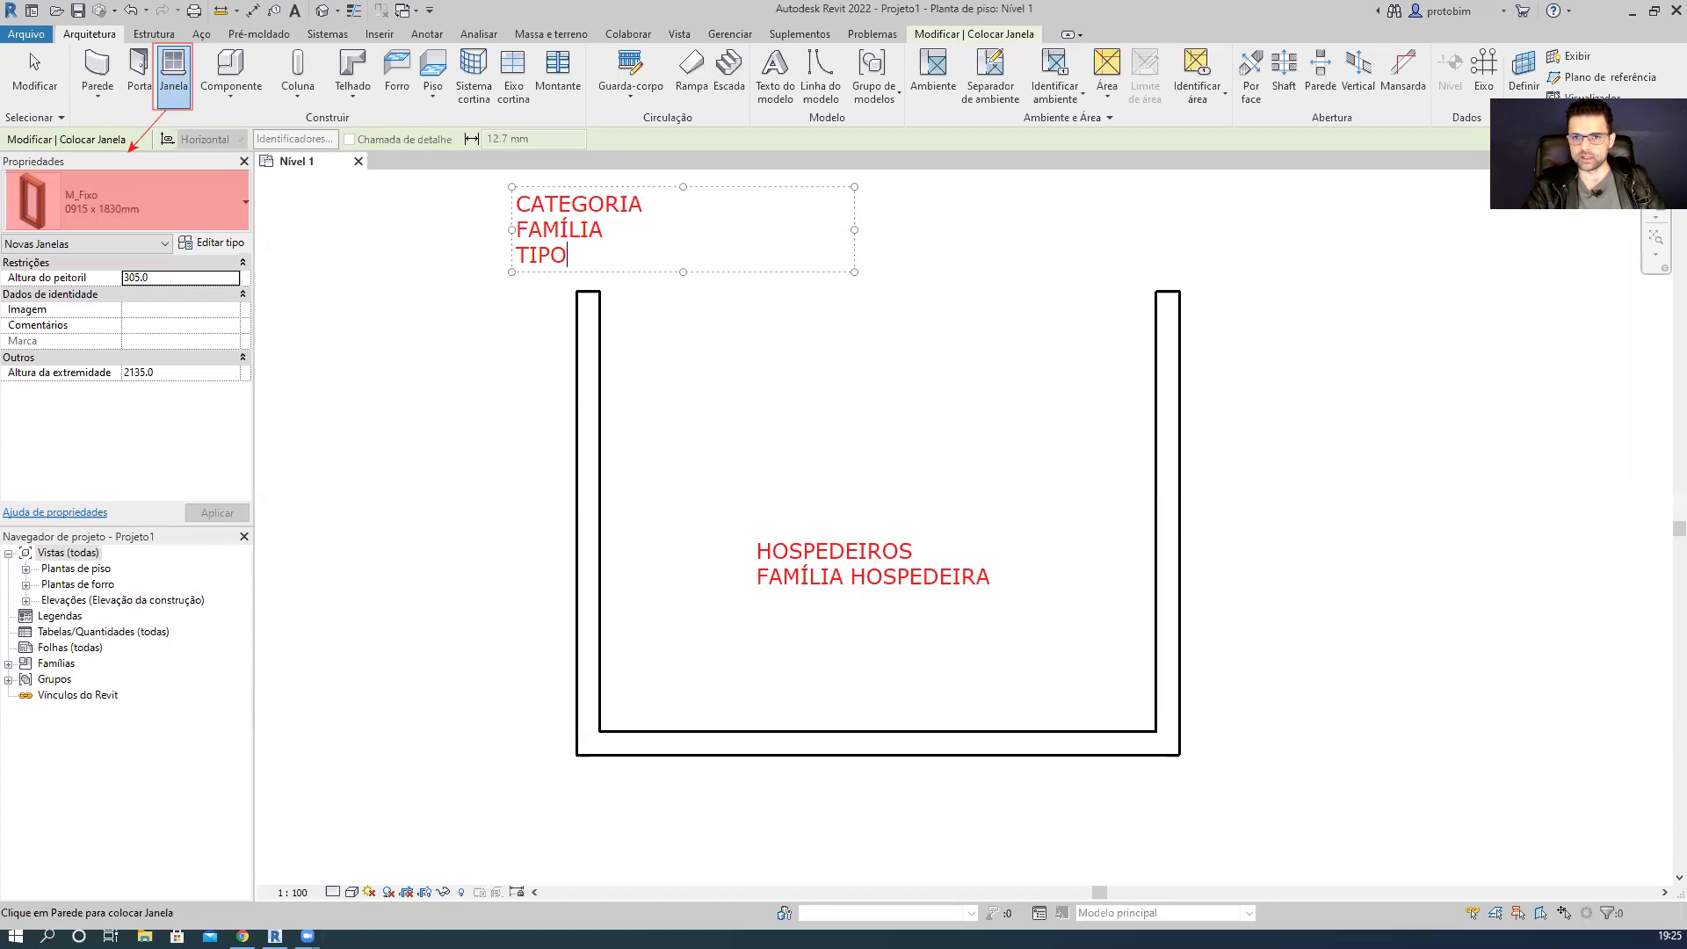
pyautogui.click(470, 208)
# - Draw arrows from CATEGORIA to the Janela tool, from FAMÍLIA to M_Fixo and from TIPO to 0915 x 1830mm
pyautogui.moveTo(513, 200); pyautogui.dragTo(201, 94)
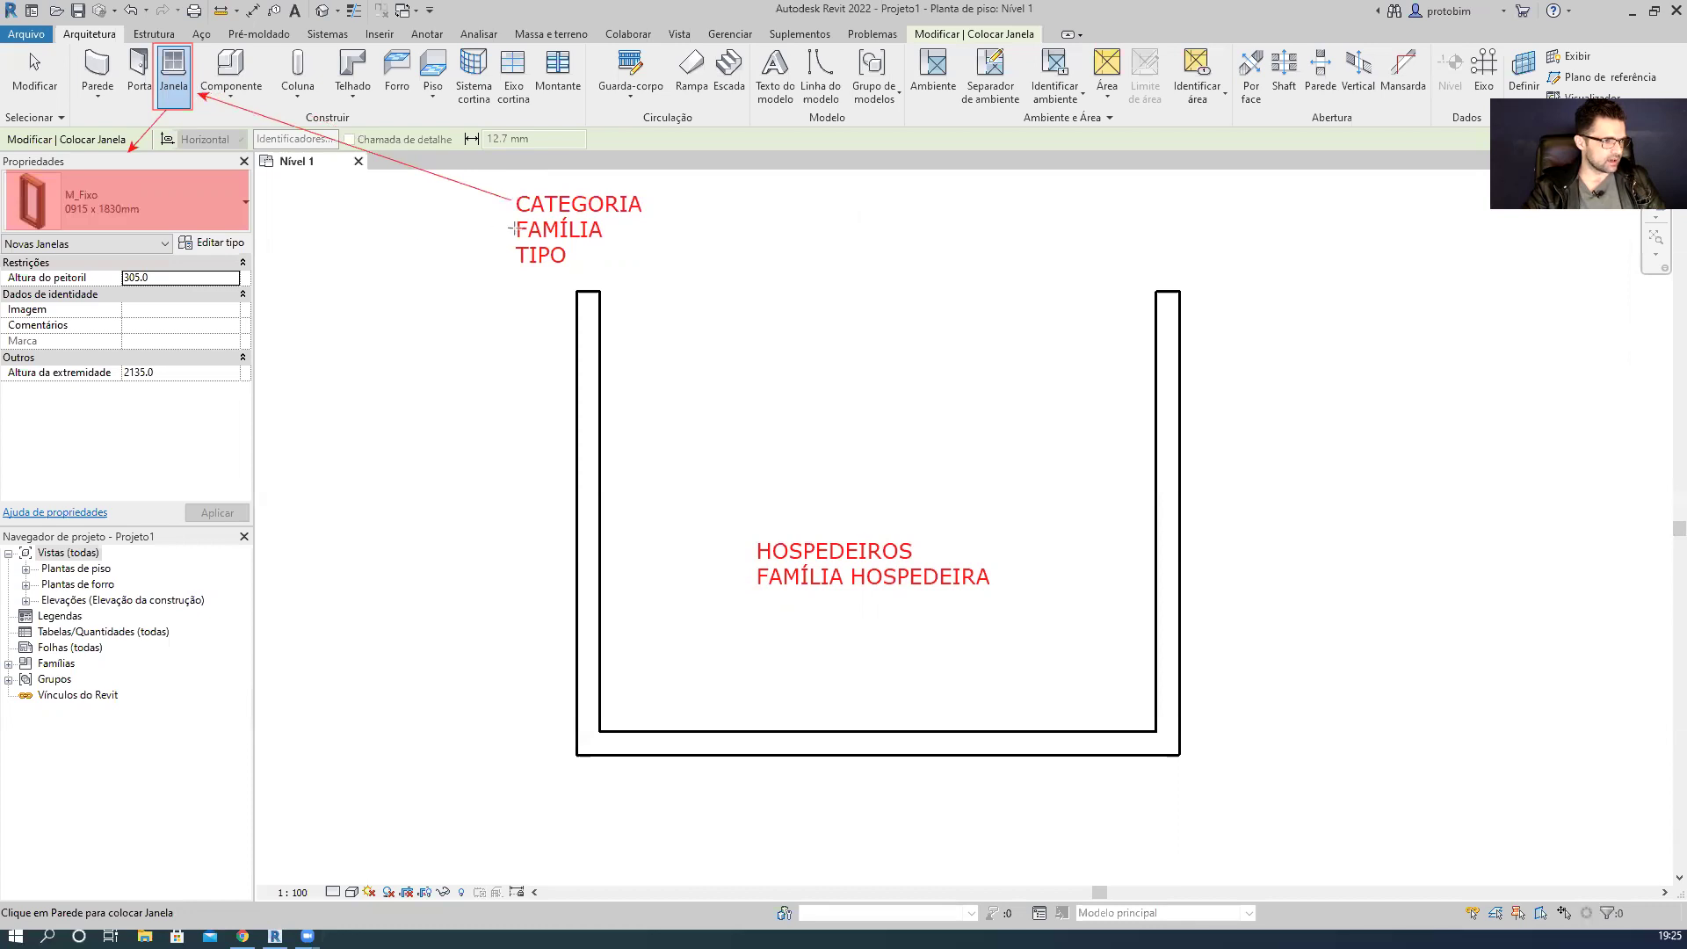
pyautogui.moveTo(516, 227)
pyautogui.mouseDown()
pyautogui.moveTo(290, 151)
pyautogui.moveTo(105, 194)
pyautogui.mouseUp()
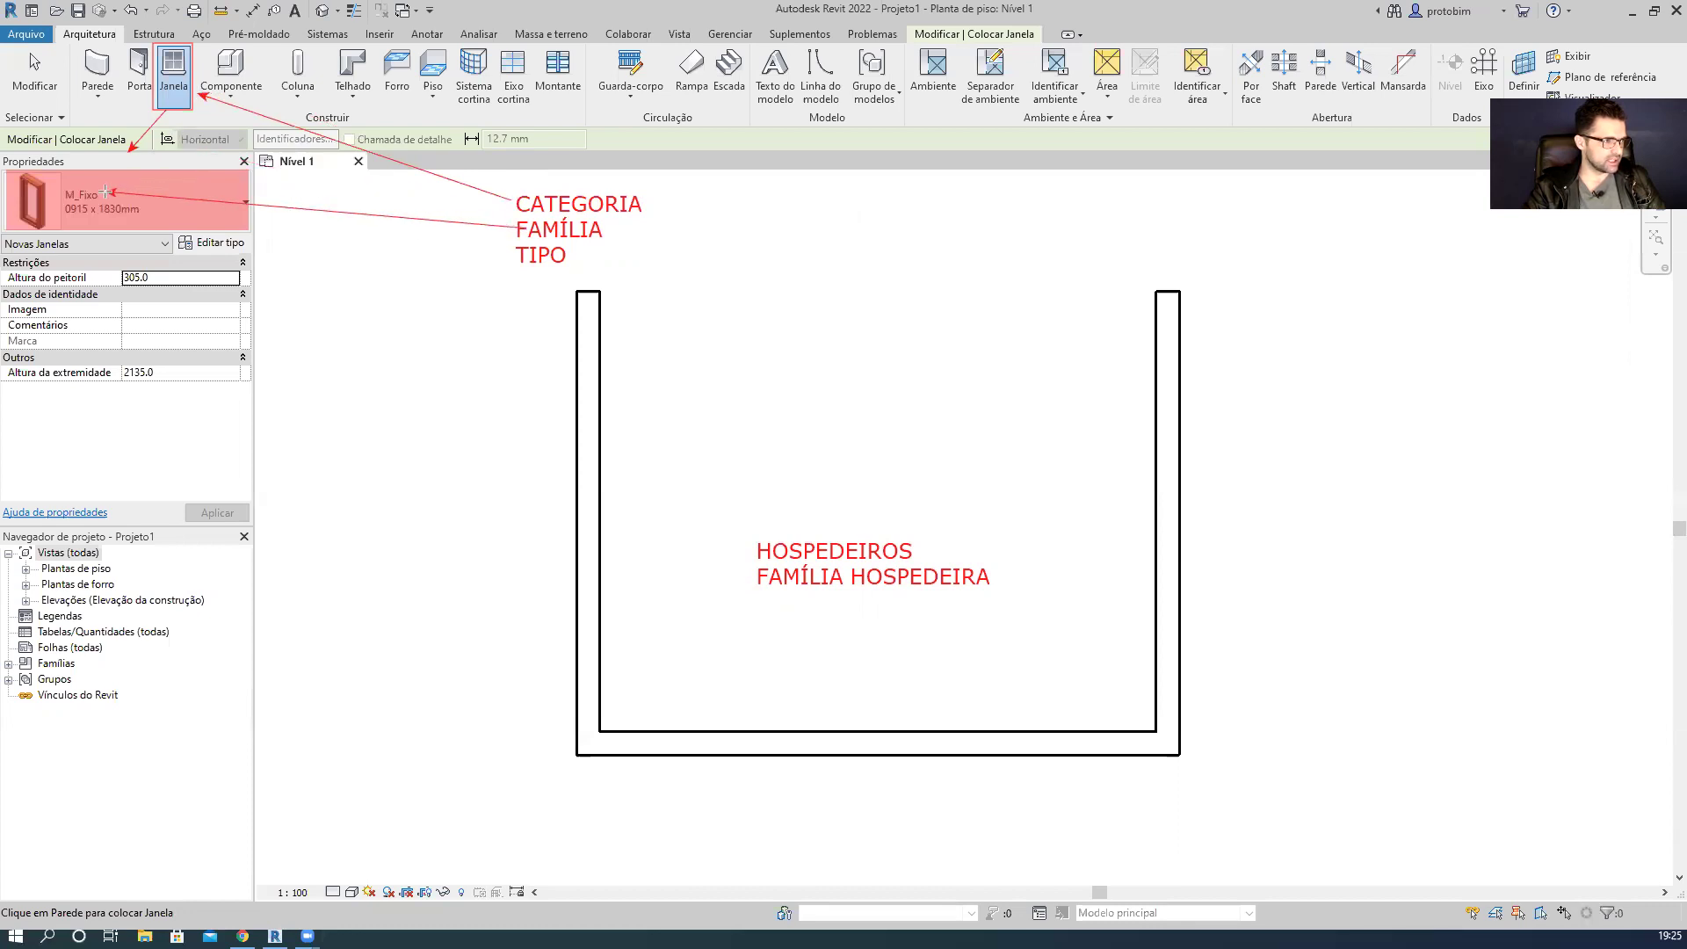
pyautogui.moveTo(508, 261); pyautogui.dragTo(136, 219)
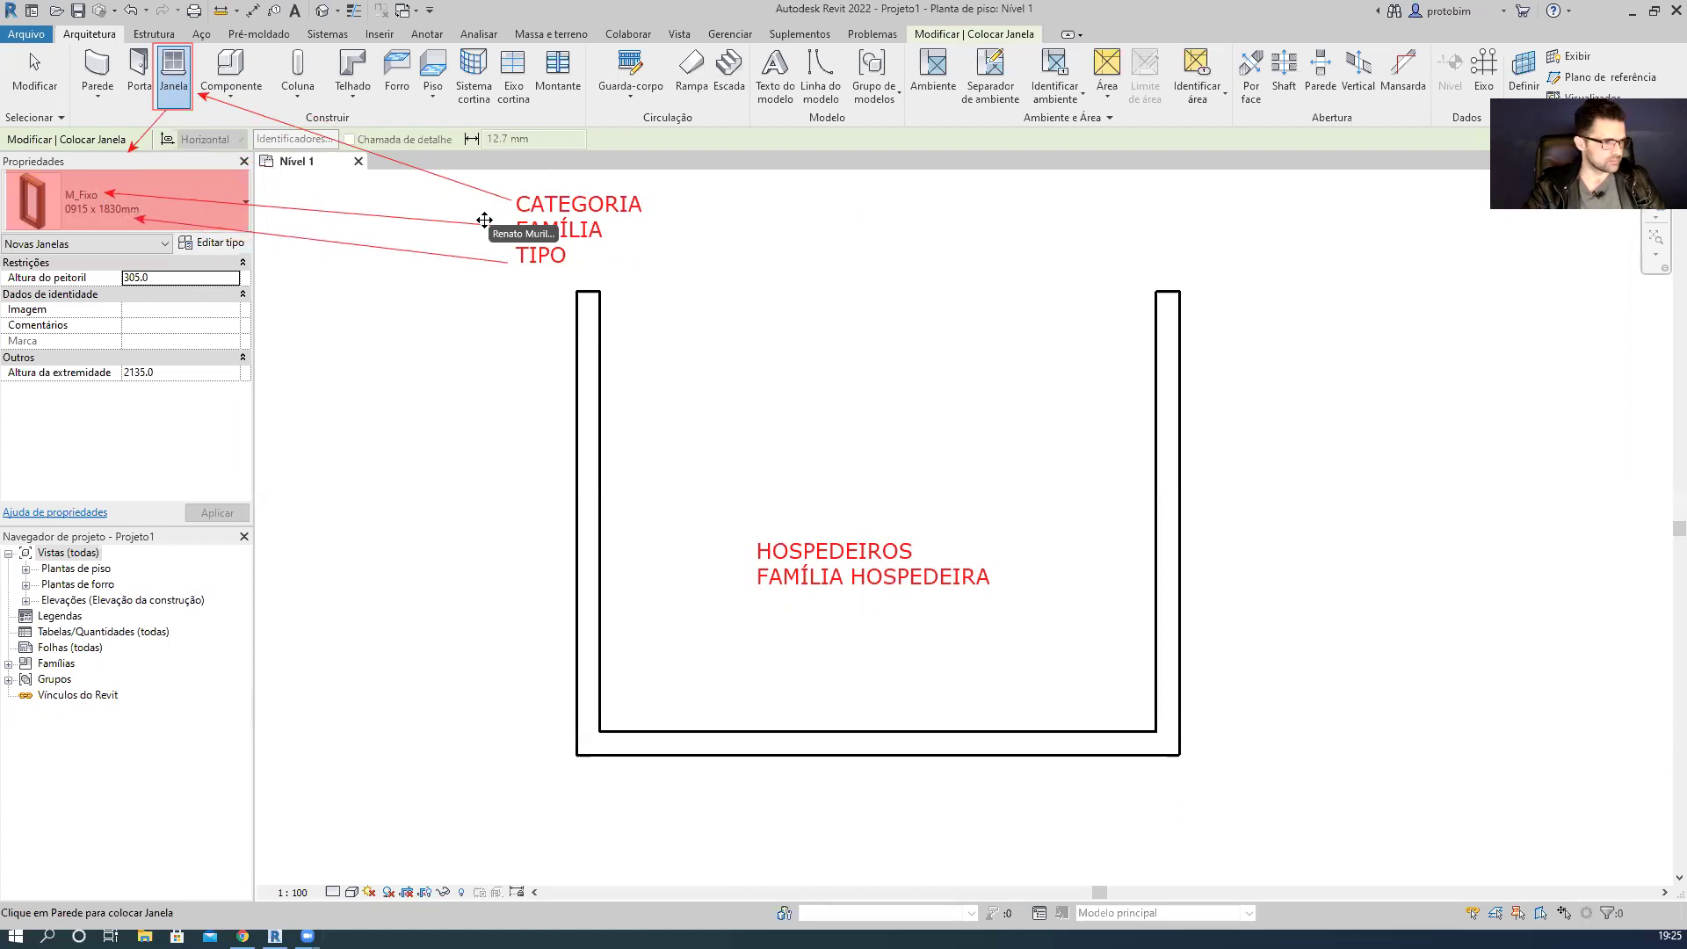
pyautogui.moveTo(515, 224); pyautogui.dragTo(510, 229)
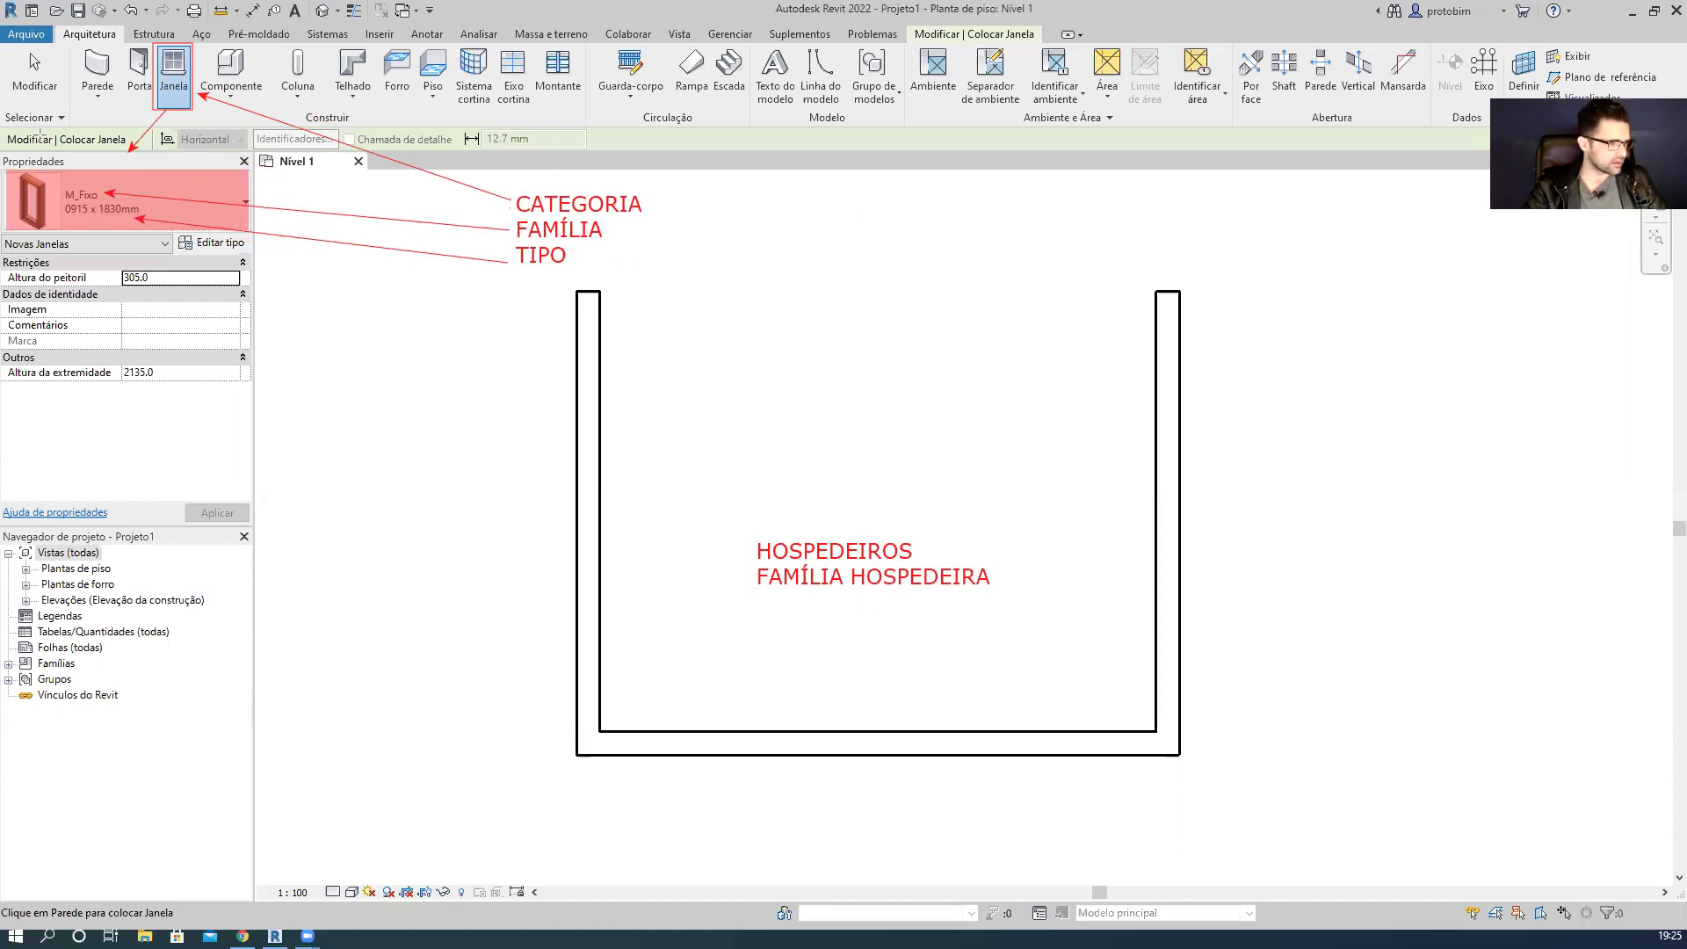
pyautogui.moveTo(58, 185); pyautogui.dragTo(144, 204)
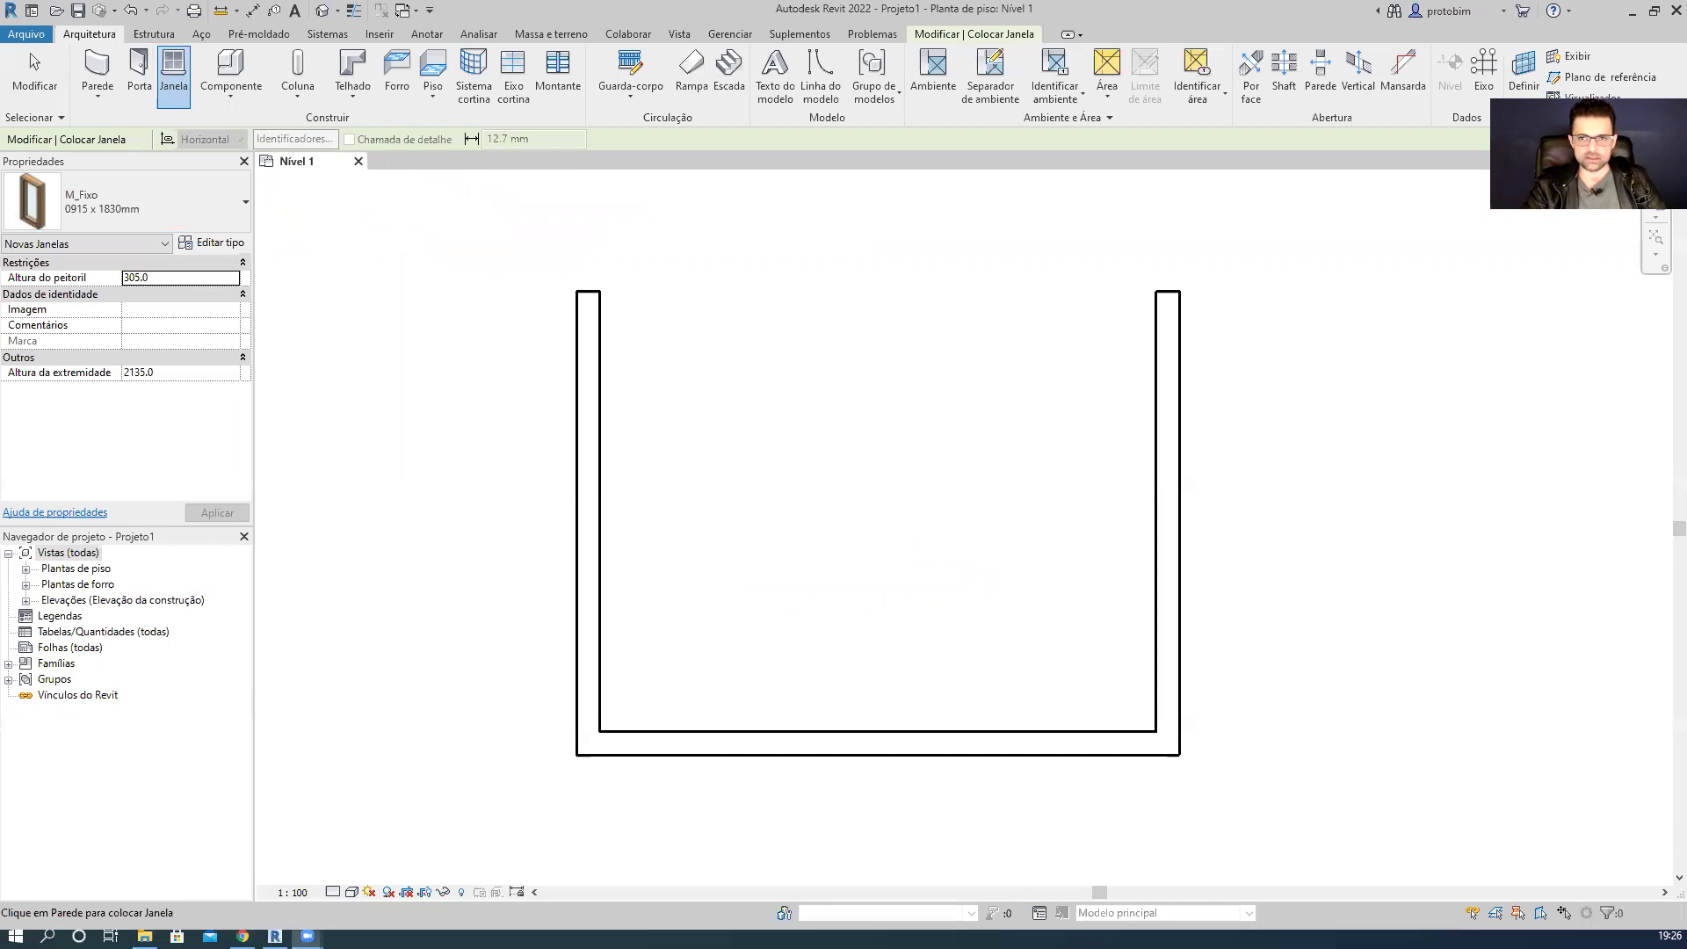
# - Try out an M_Fixo 0915 x 1830mm window on the horizontal wall and leave the Window command without placing it
pyautogui.click(150, 195)
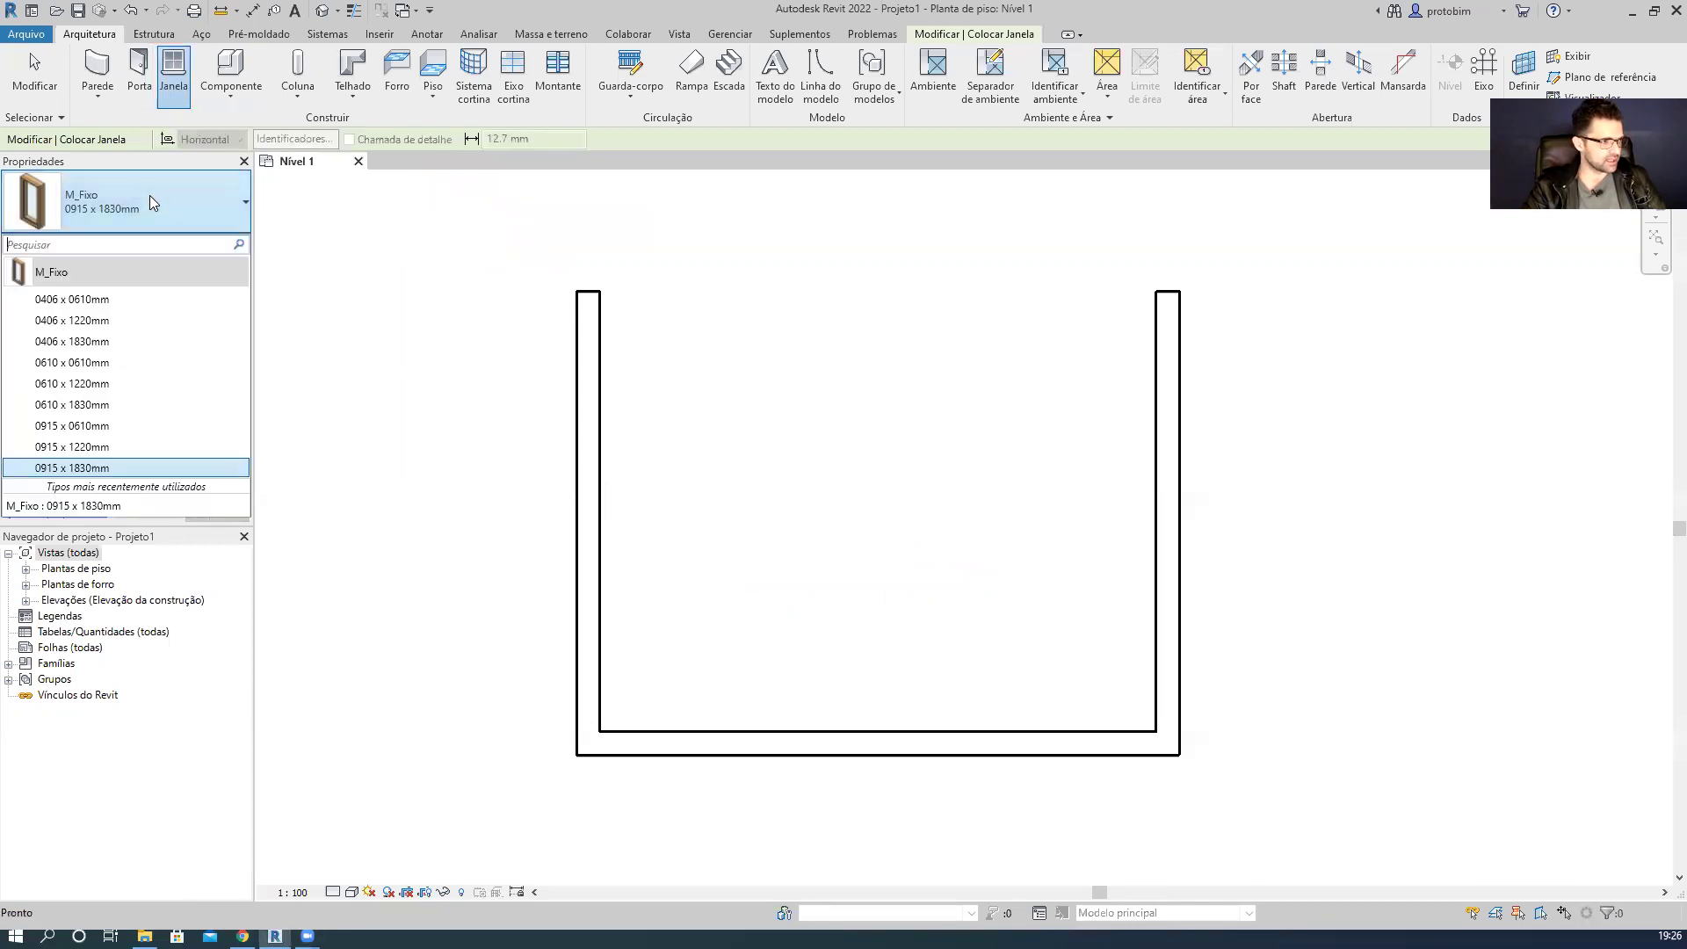
pyautogui.click(99, 472)
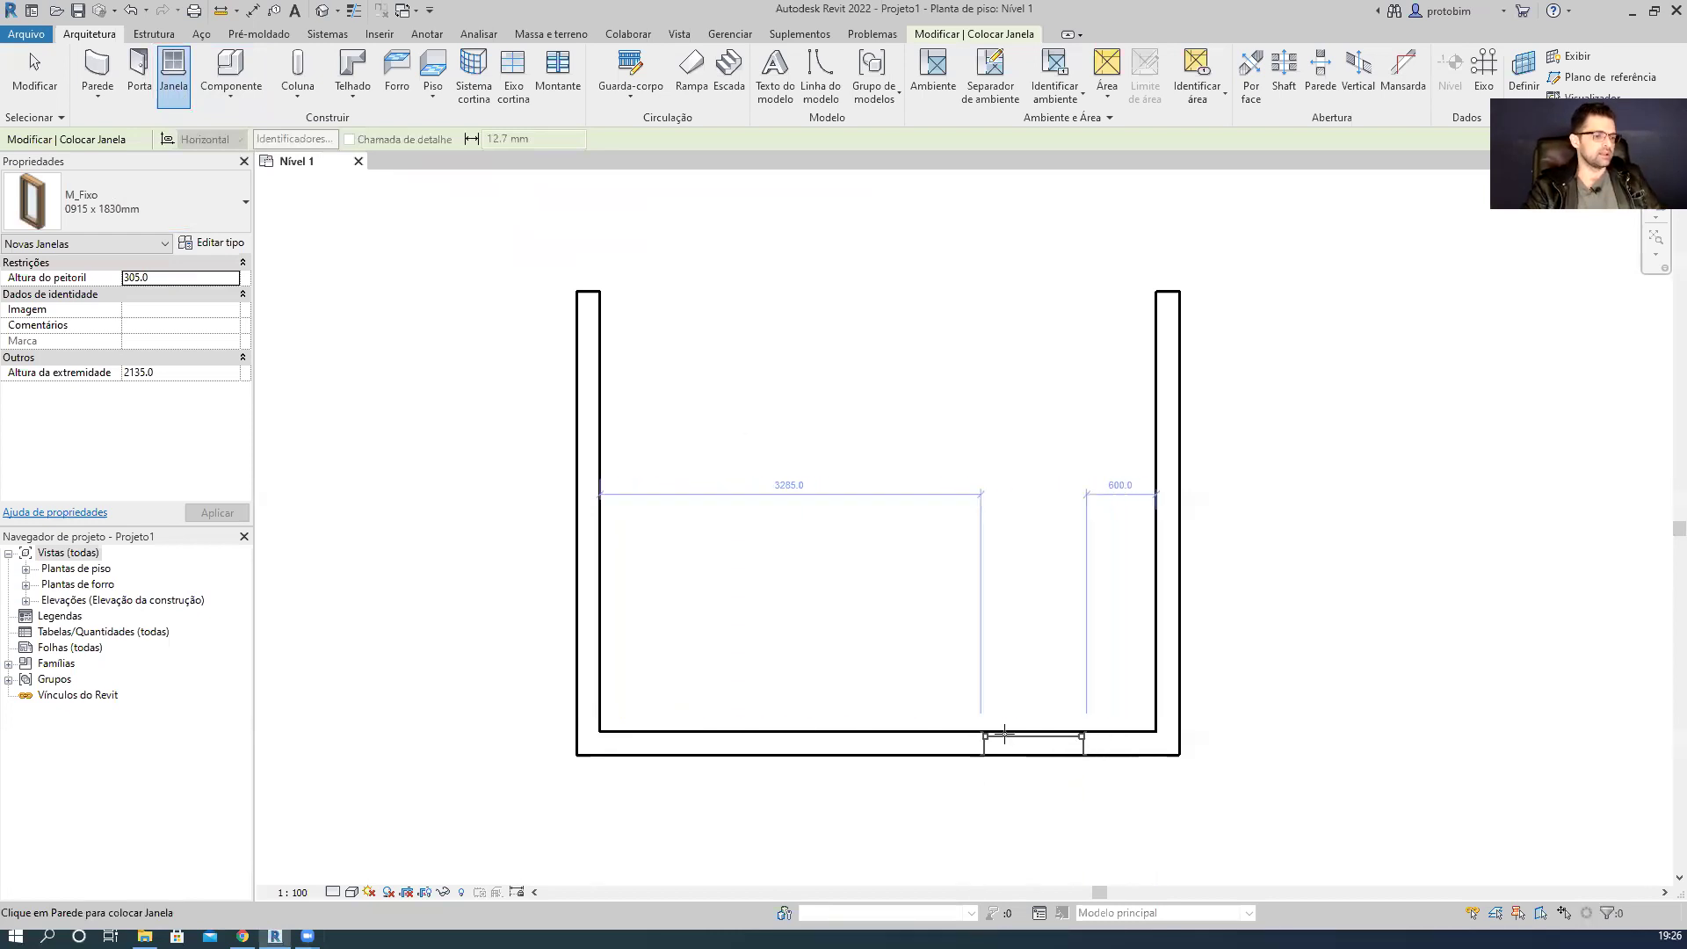
pyautogui.scroll(-3, 1046, 729)
pyautogui.scroll(2, 990, 685)
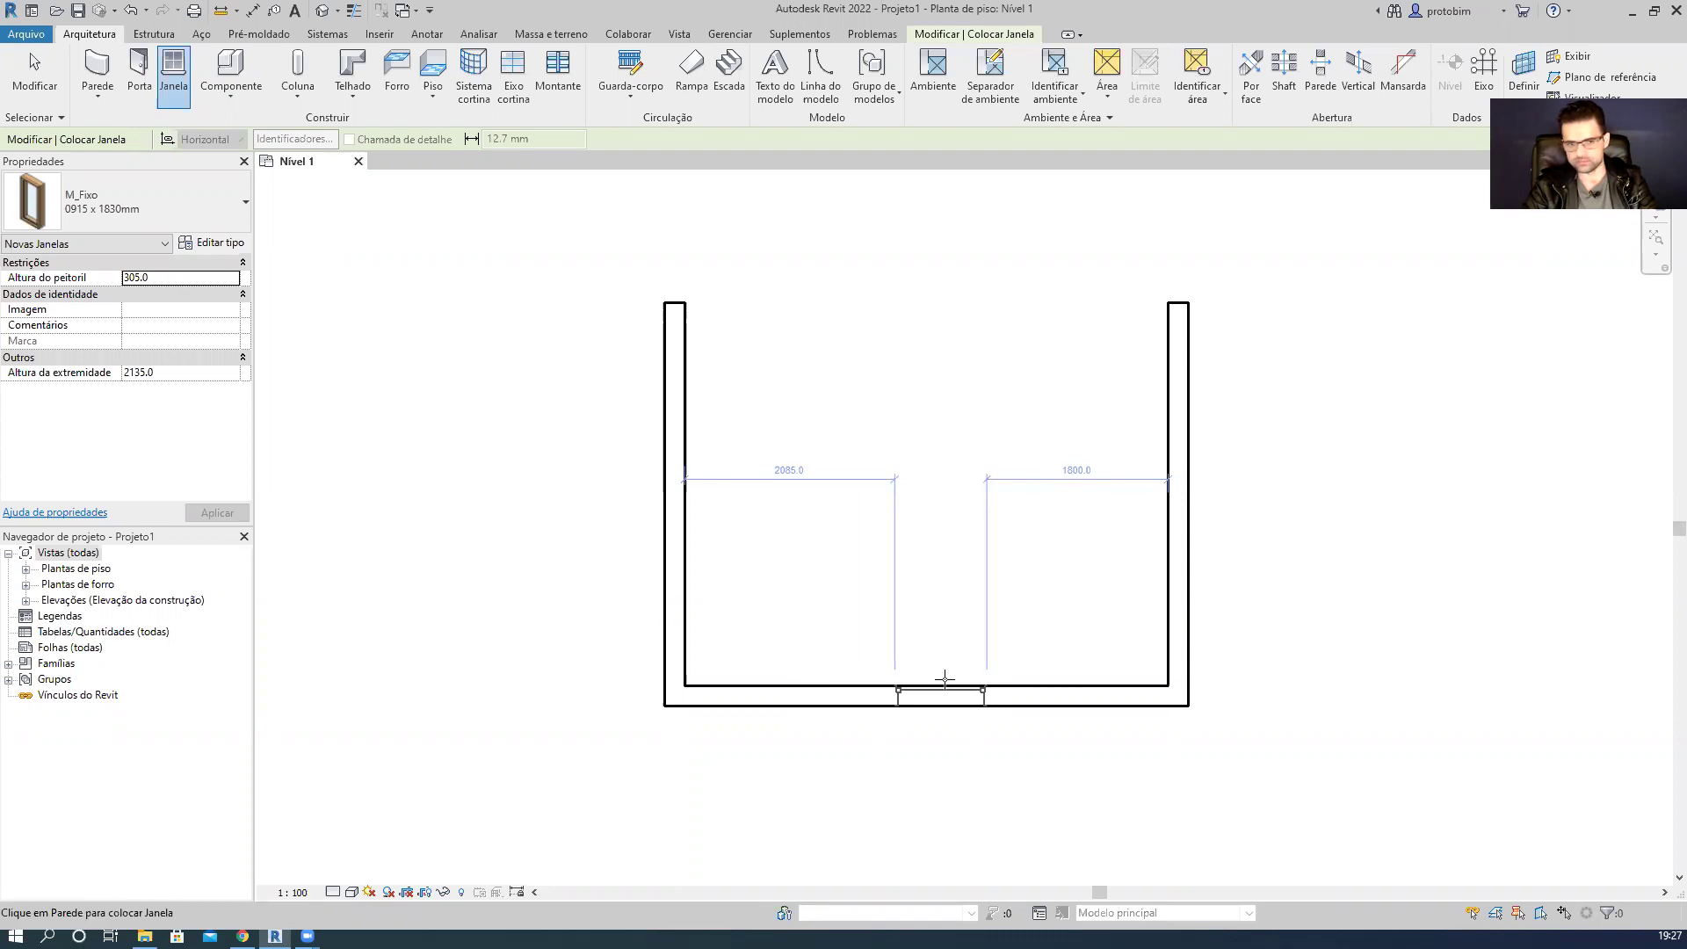
pyautogui.press('Escape')
pyautogui.press('Escape')
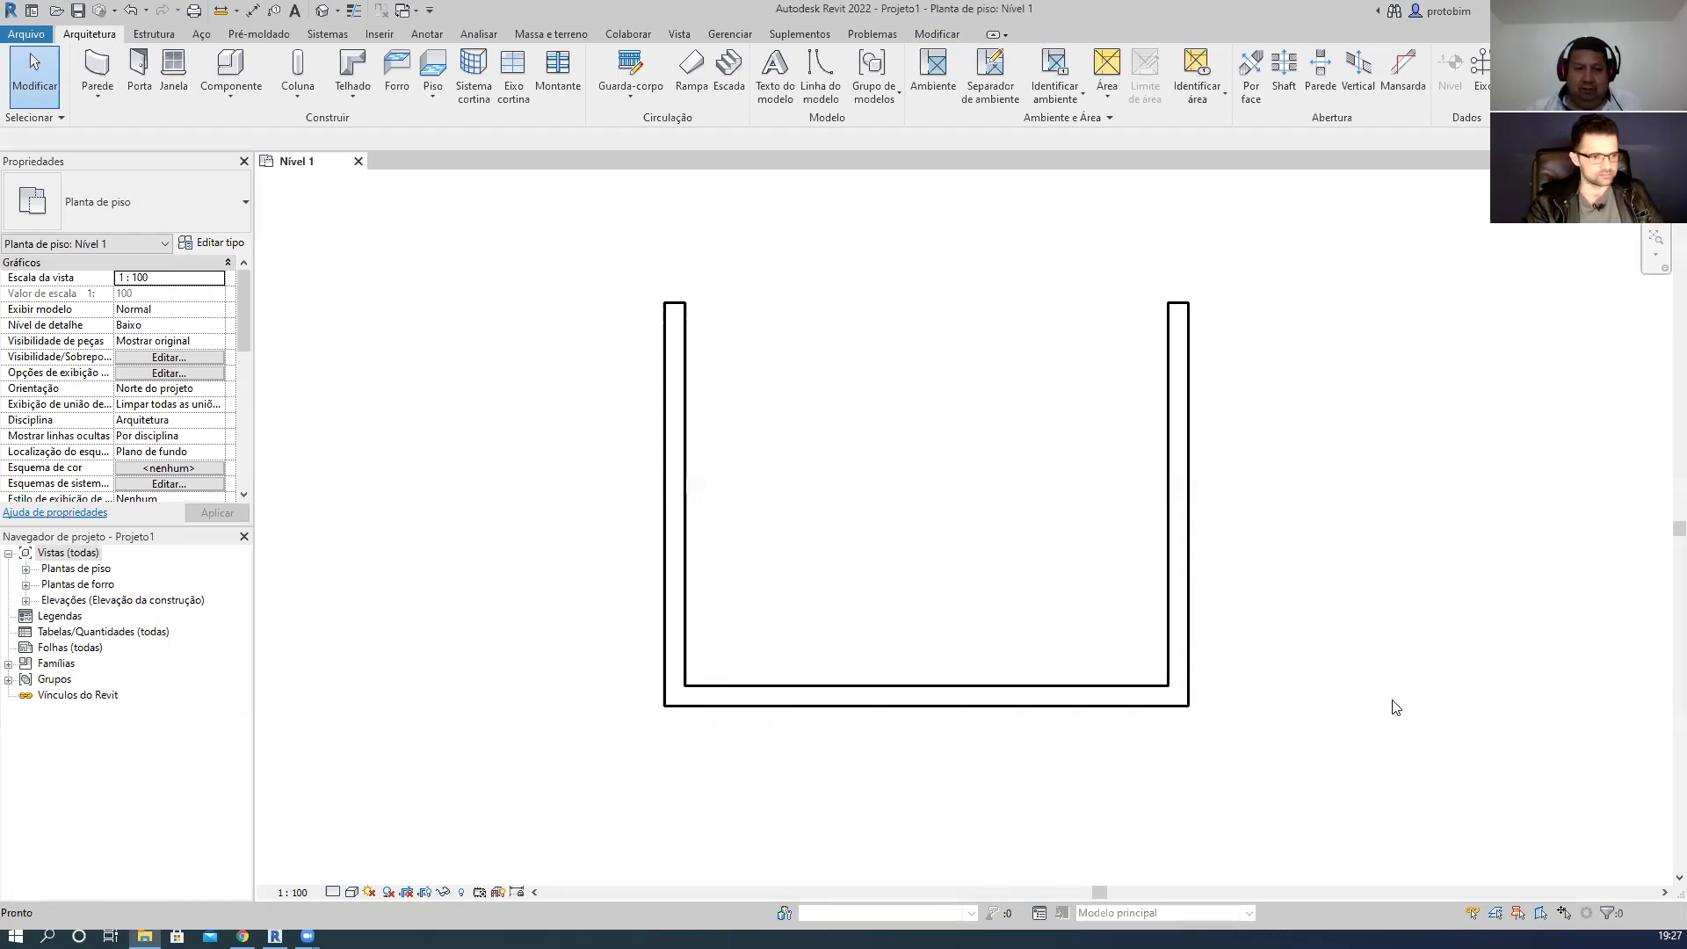
# - Delete all the walls in the Nível 1 floor plan
pyautogui.moveTo(1366, 762); pyautogui.dragTo(568, 263)
pyautogui.press('Delete')
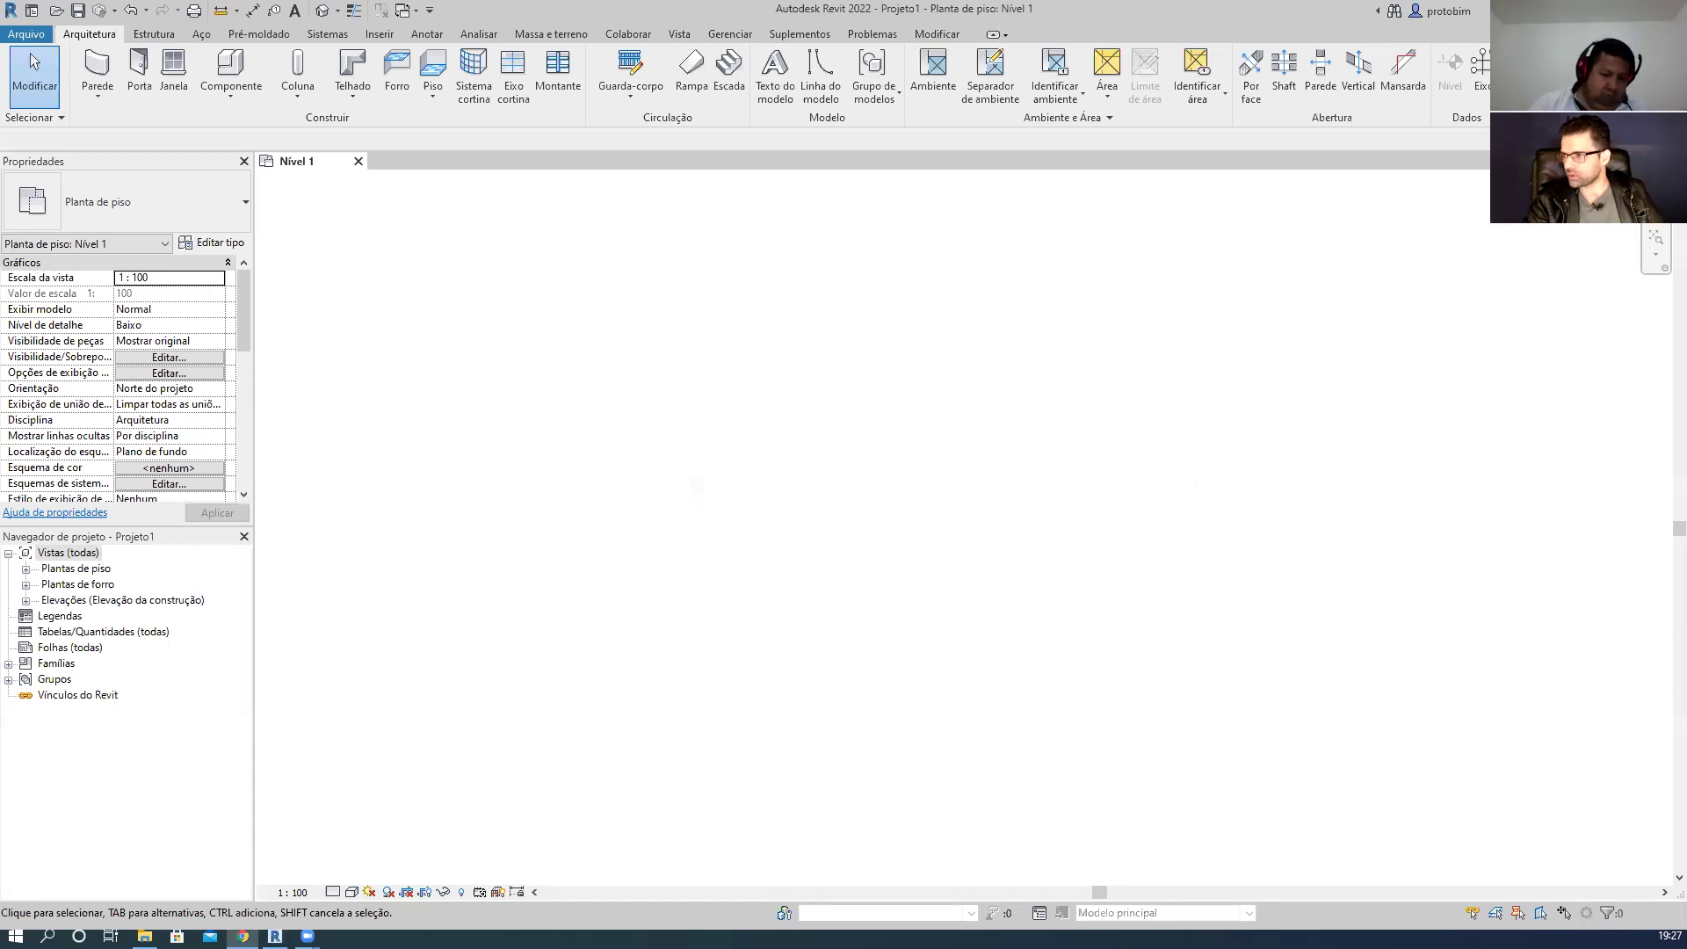
# - Switch to Chrome, search for Google Classroom and open its site
pyautogui.hotkey('alt', 'Tab')
pyautogui.write('GOOGLE')
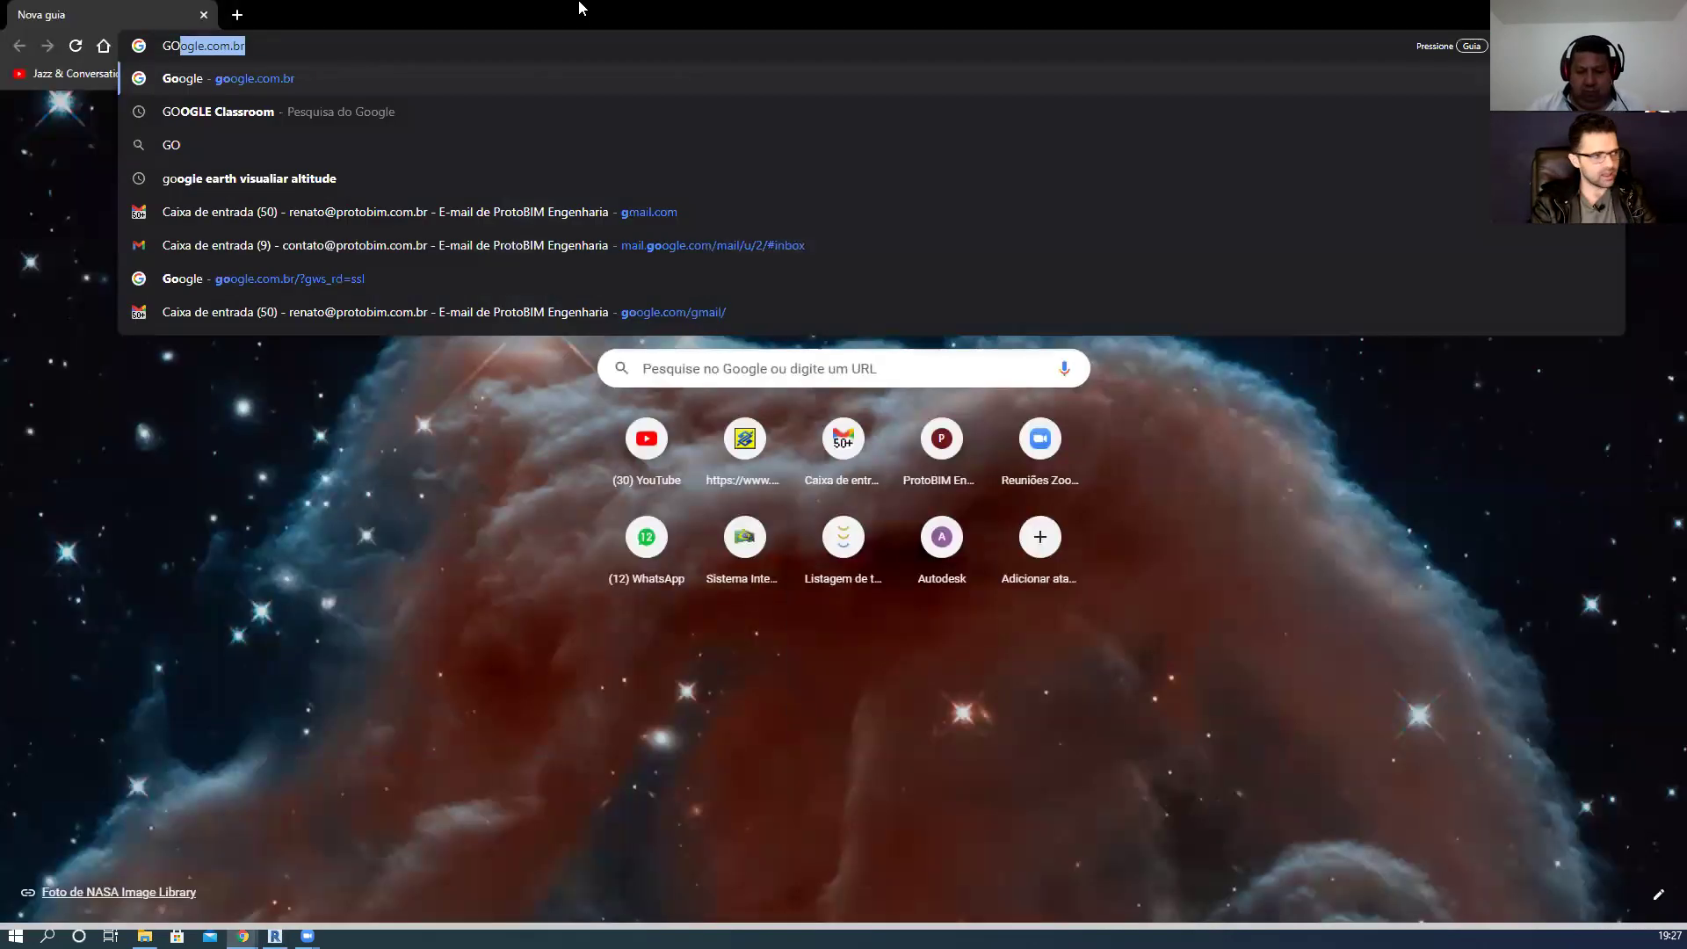
pyautogui.write(' CLA')
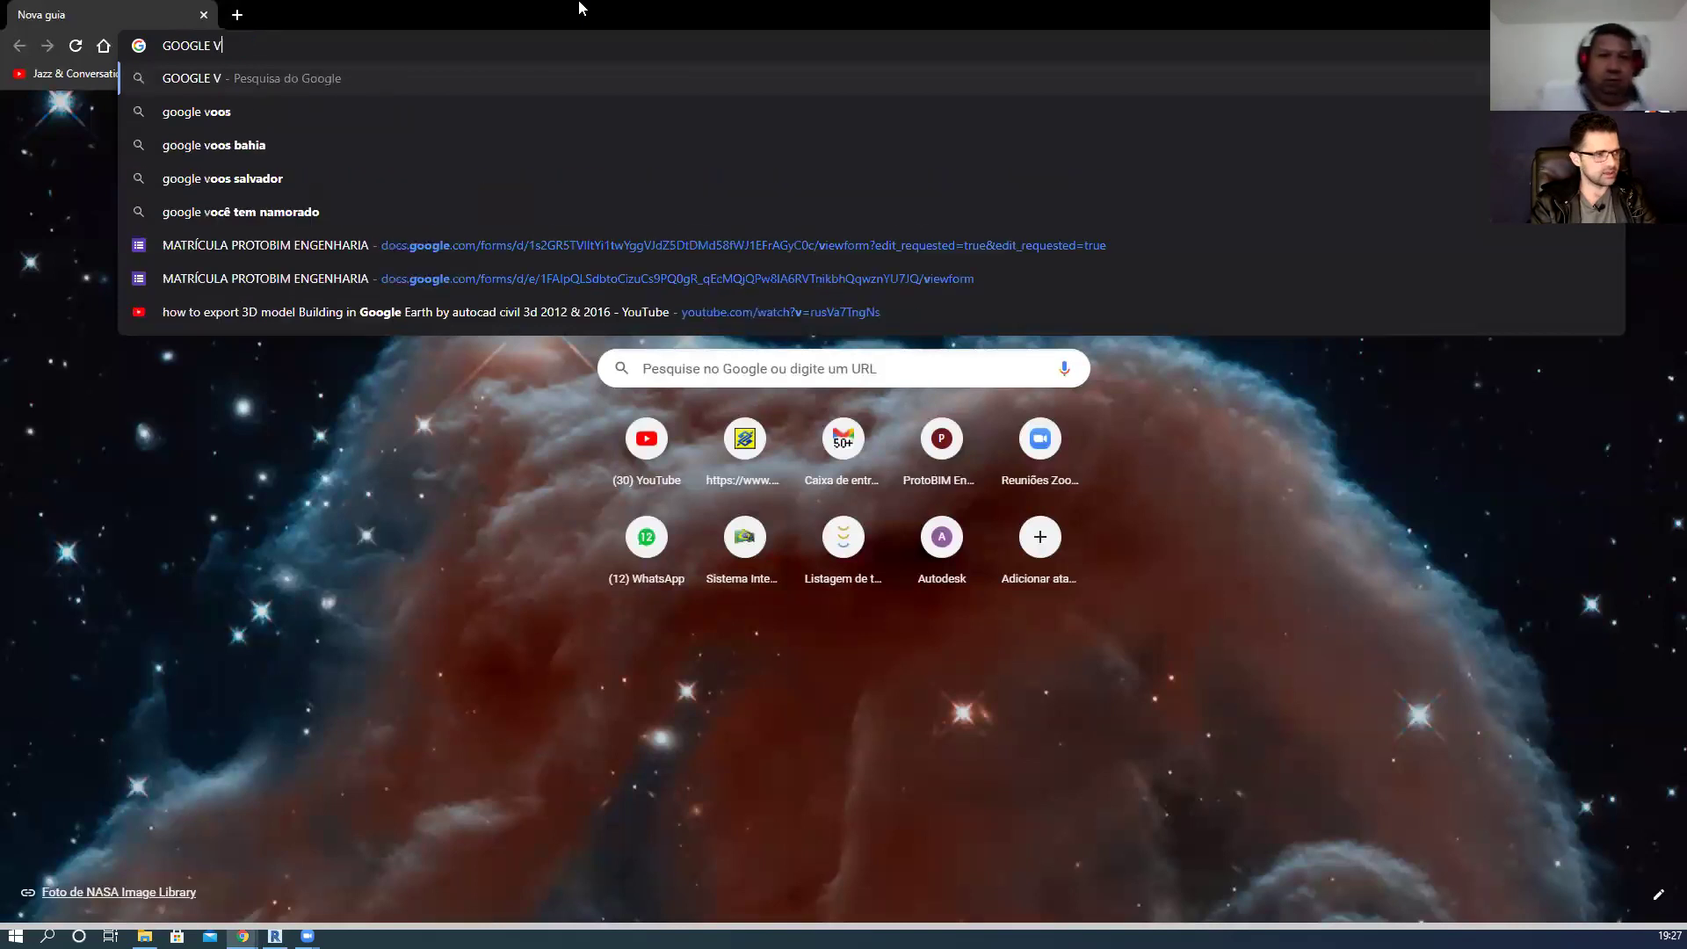
pyautogui.press('Return')
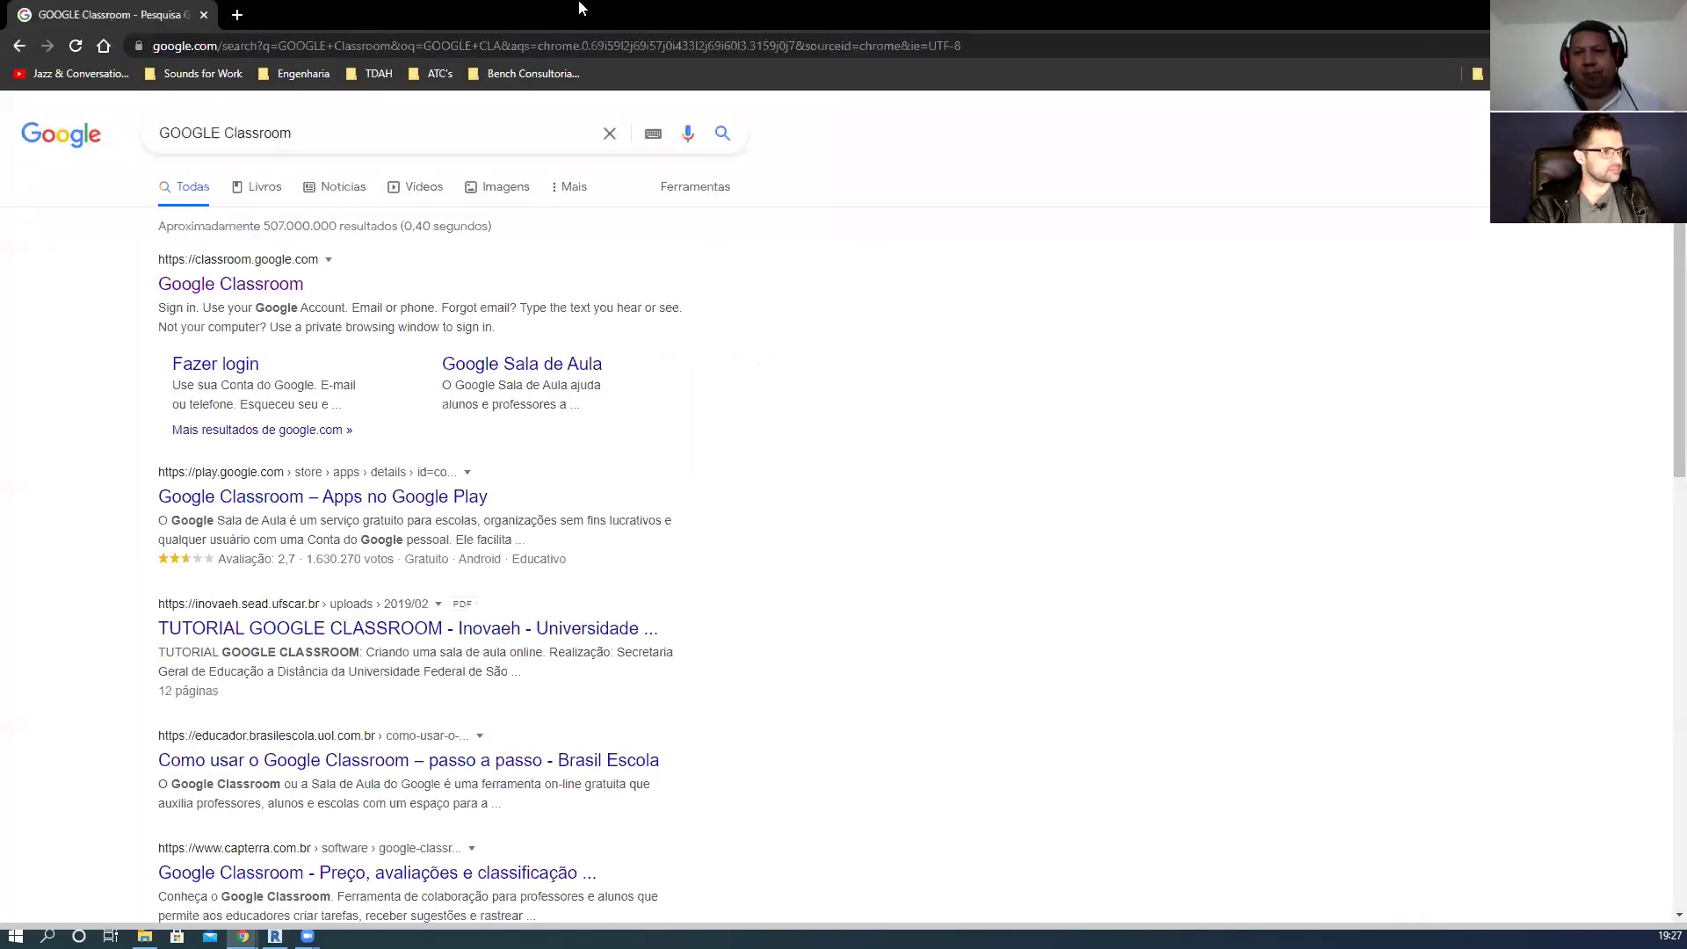
pyautogui.click(270, 284)
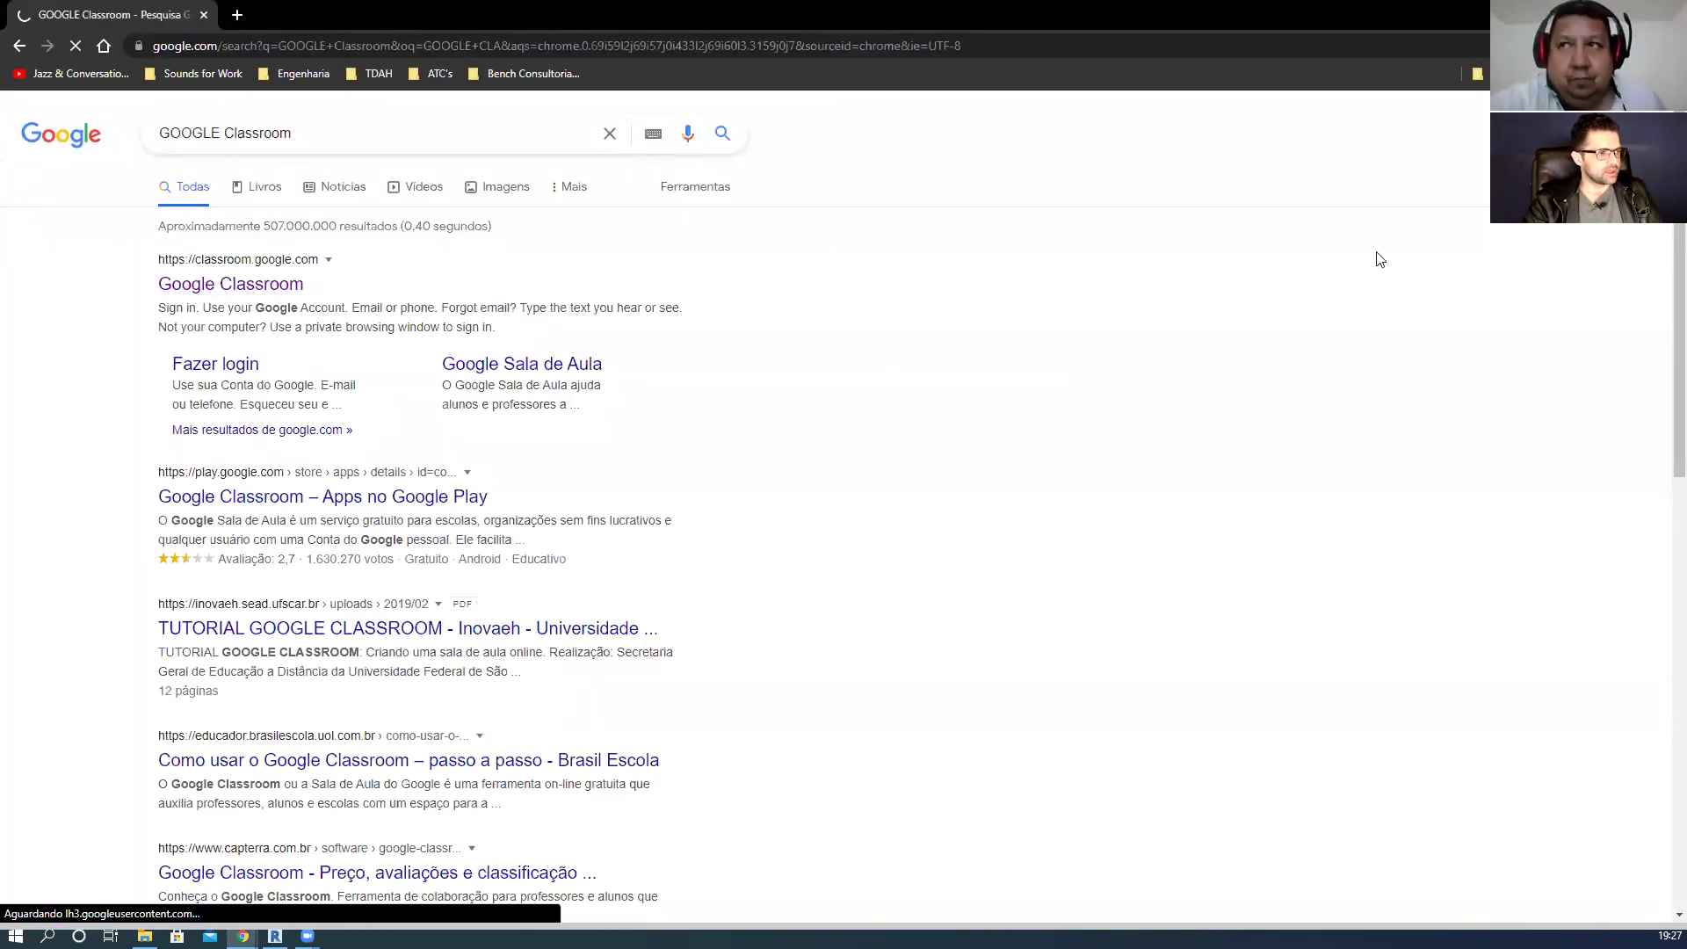
# - Switch Google Classroom to another Google account and open the ProtoBIM - RA420521 class
pyautogui.click(1652, 119)
pyautogui.click(1525, 410)
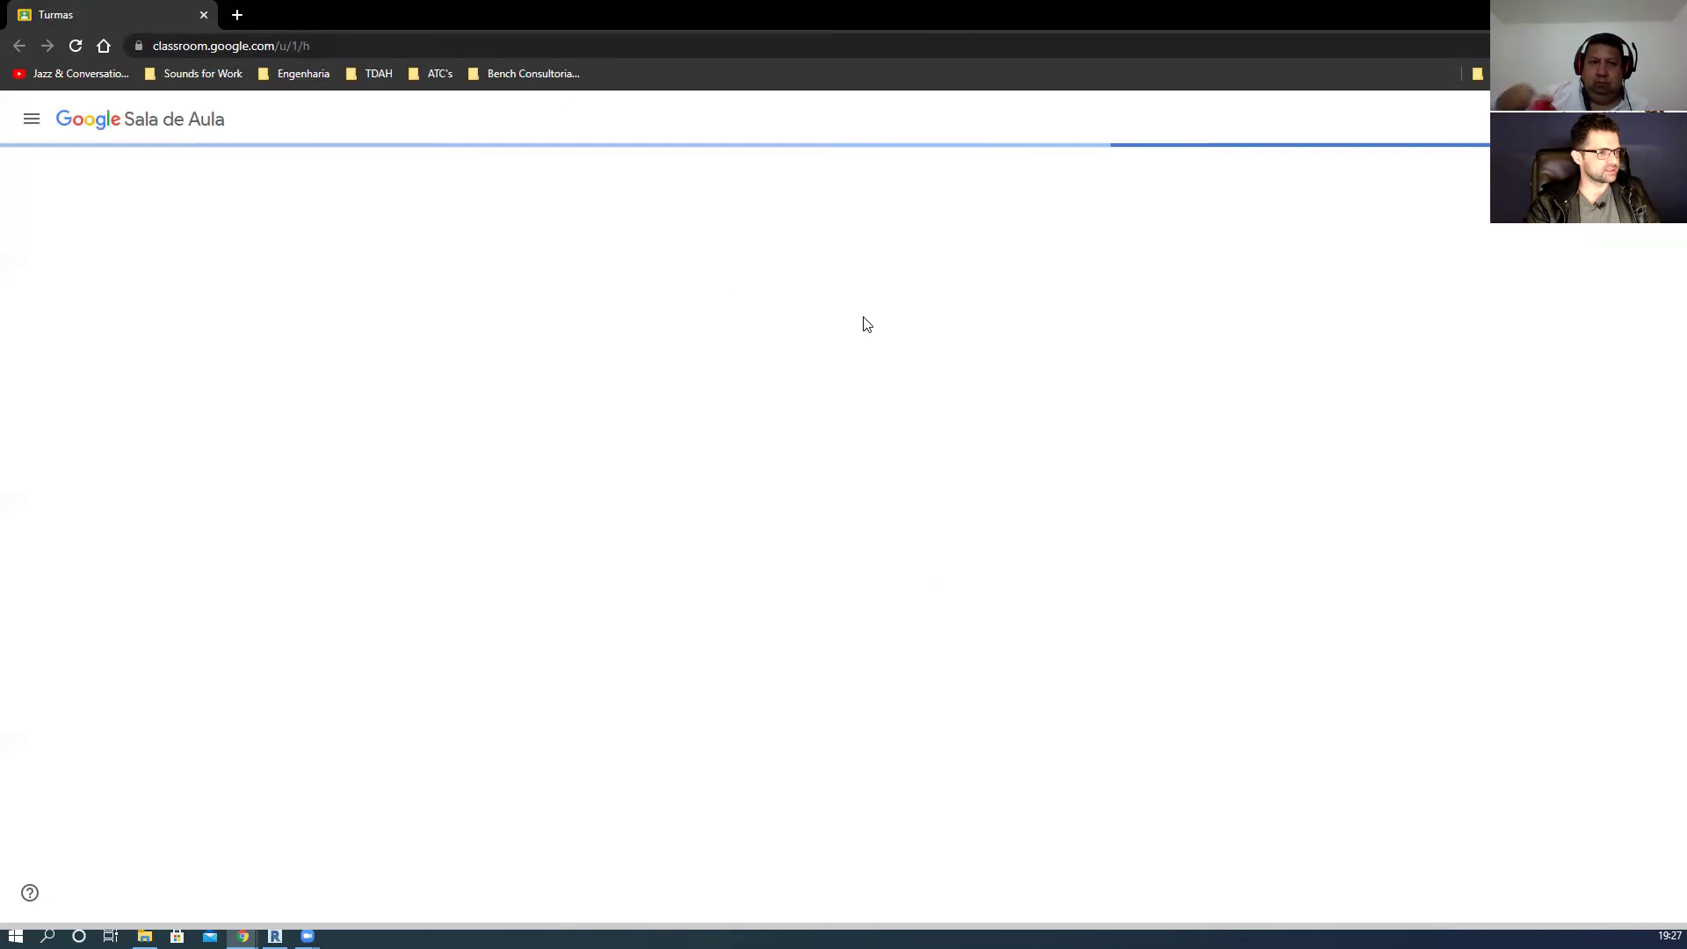
pyautogui.click(141, 249)
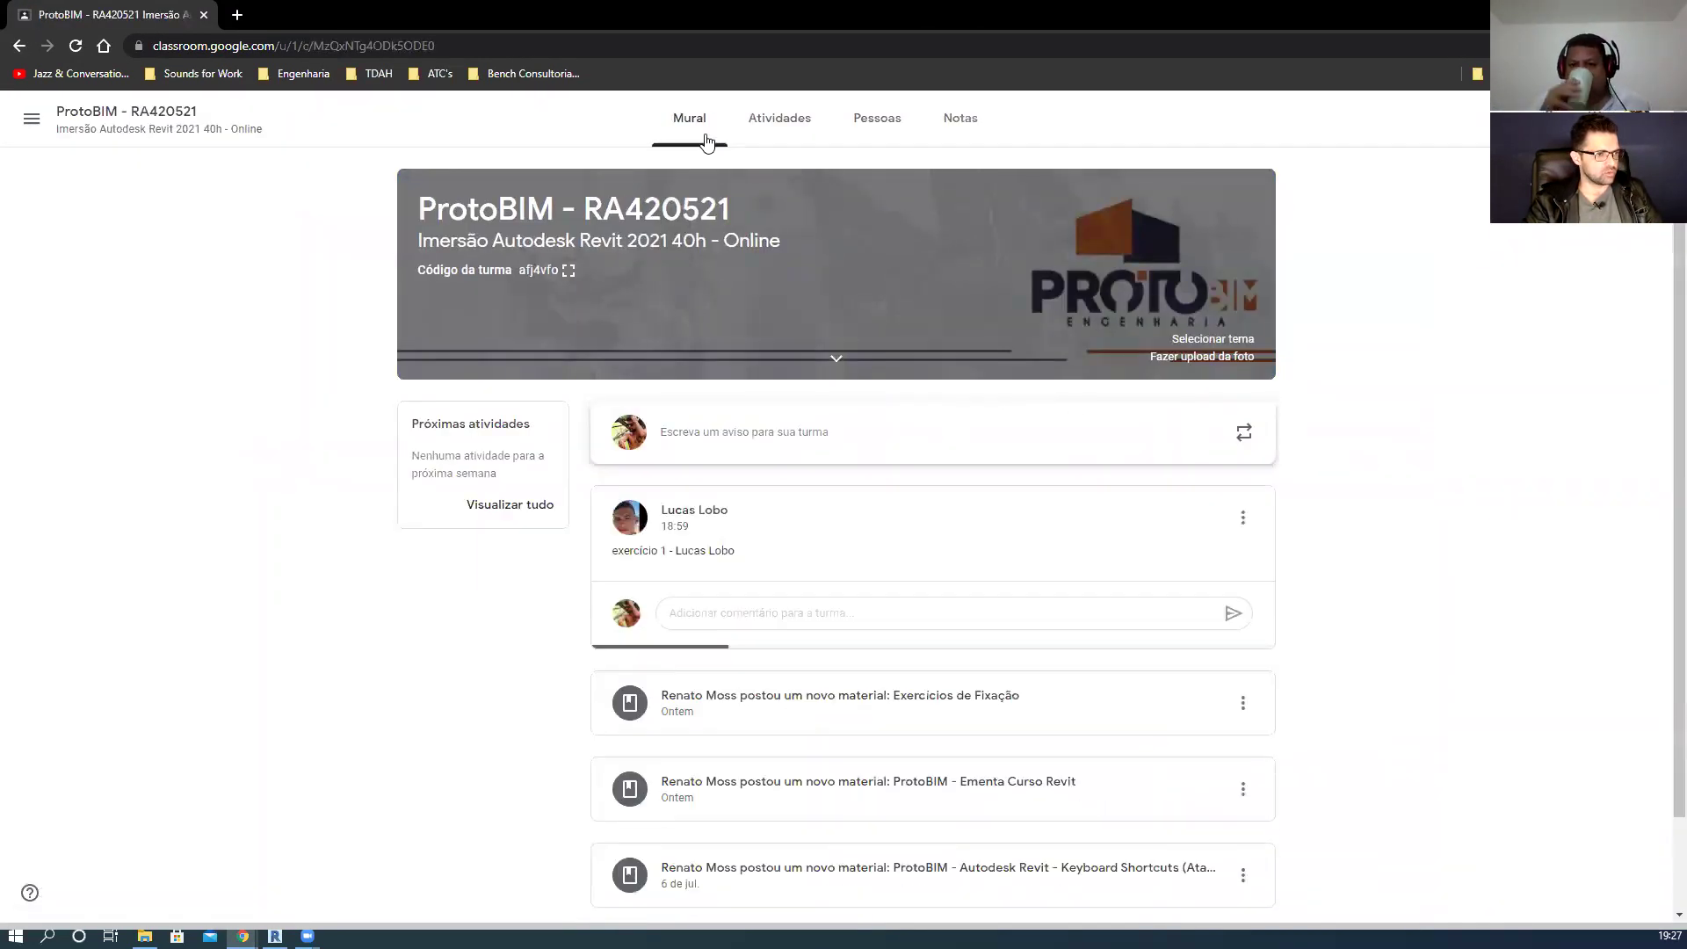
# - Look through the class's activity topics and its list of enrolled people
pyautogui.click(760, 136)
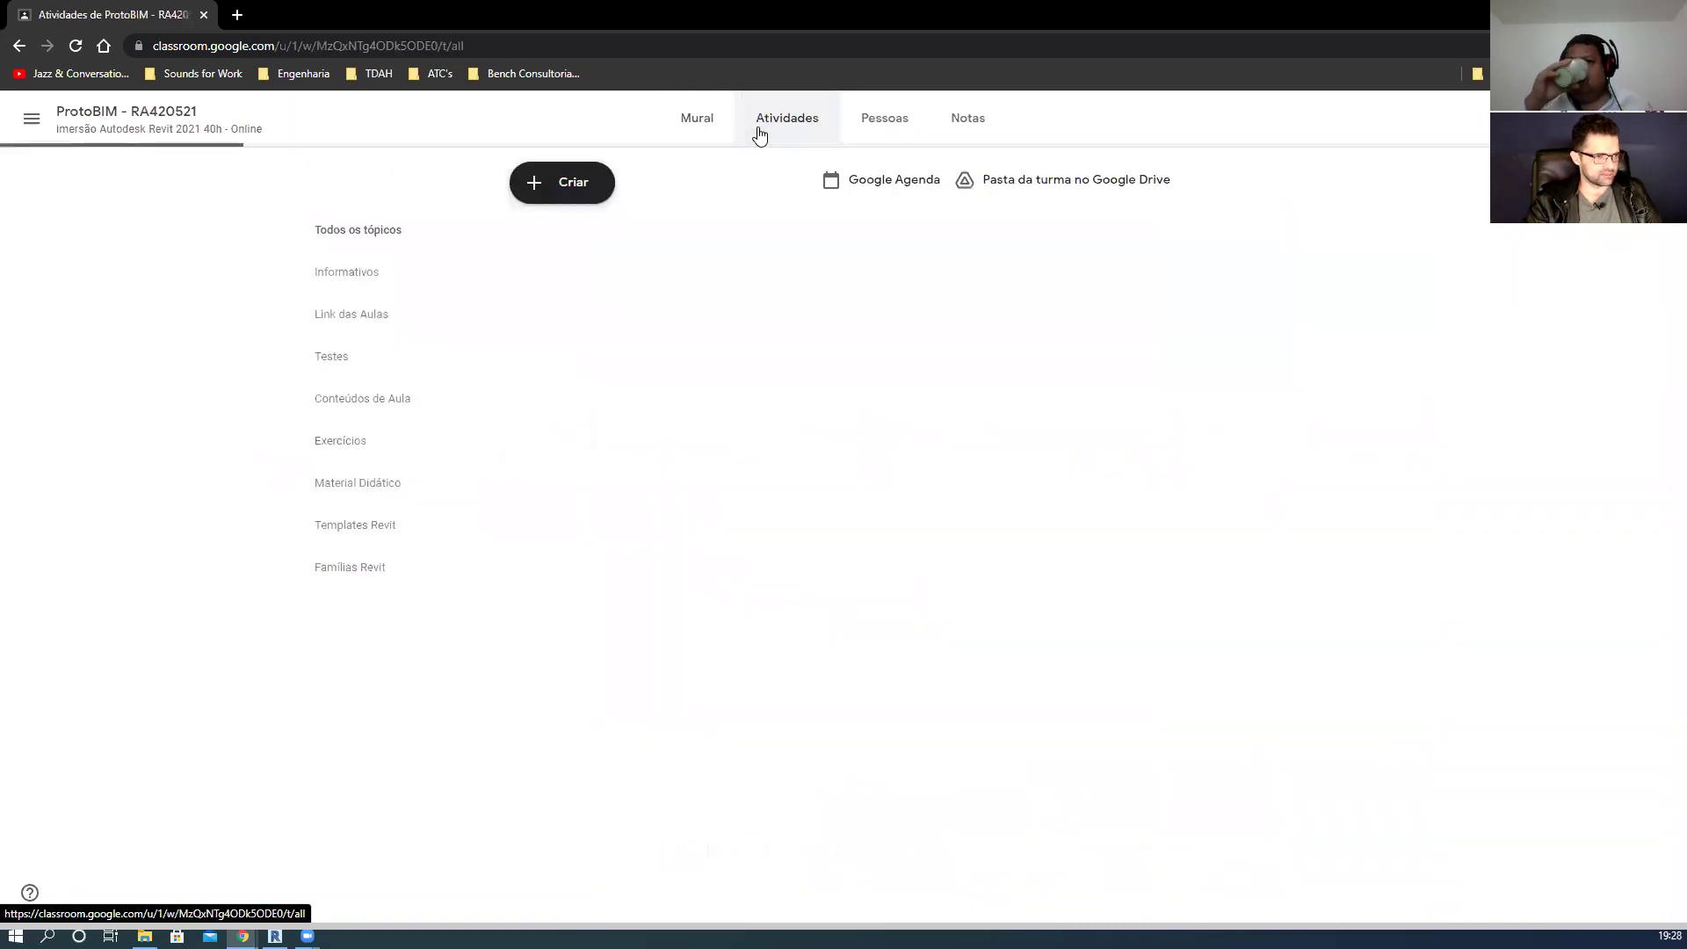
pyautogui.scroll(-19, 841, 304)
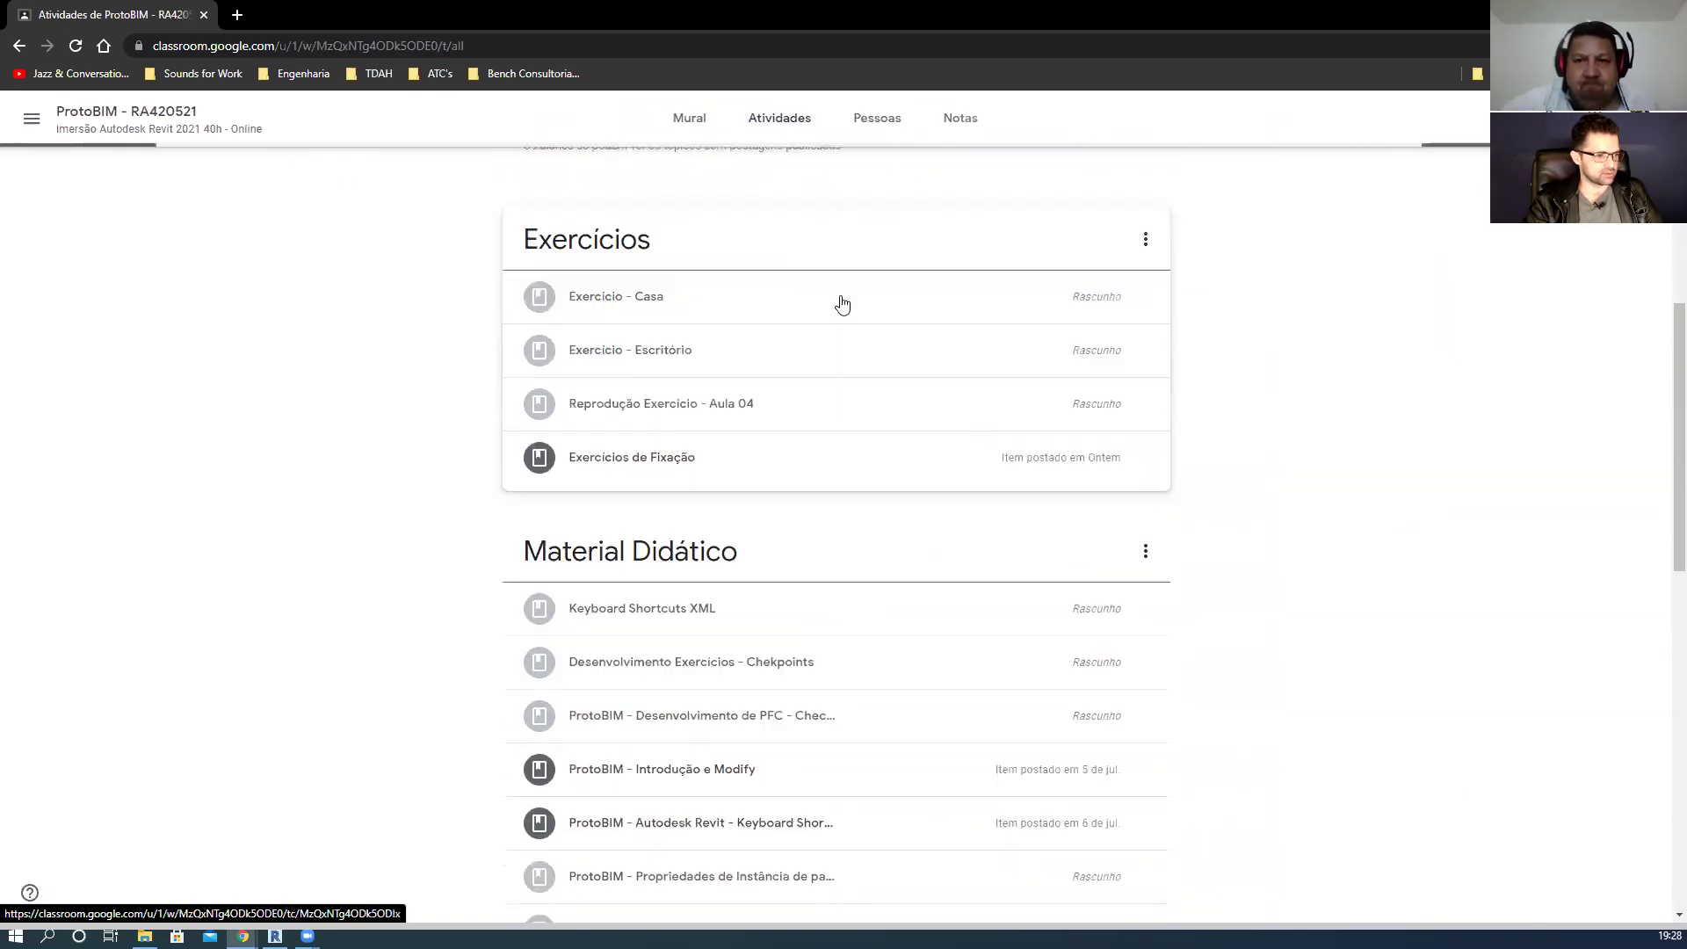
pyautogui.scroll(16, 842, 304)
pyautogui.scroll(3, 842, 304)
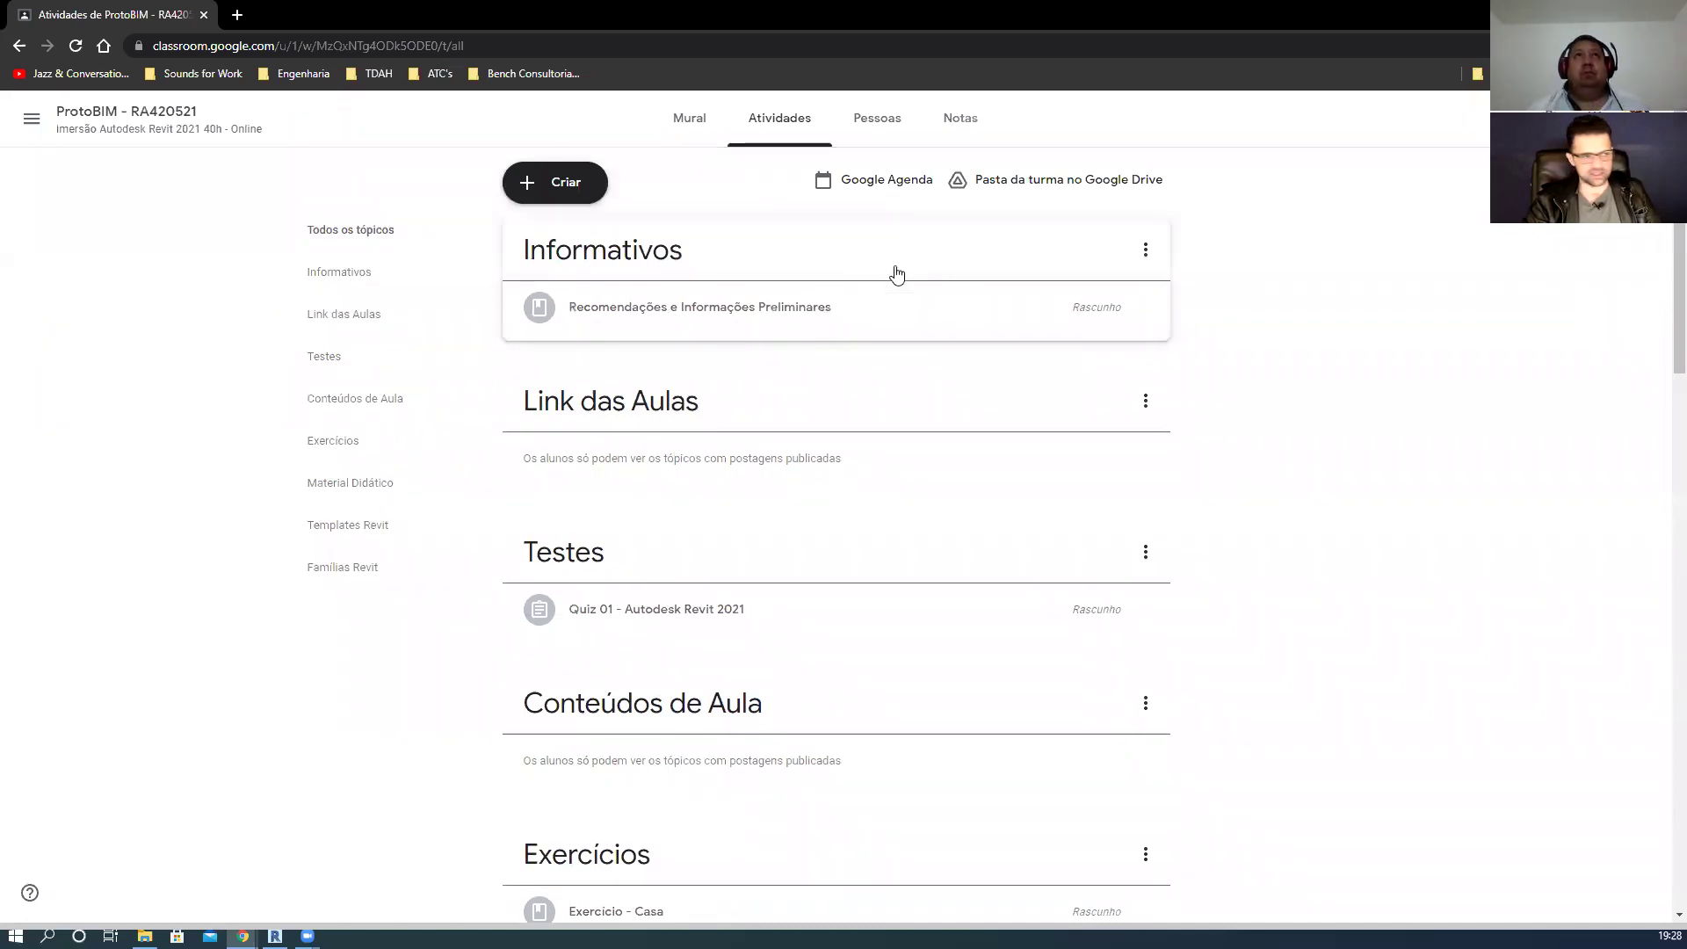
pyautogui.click(861, 136)
pyautogui.scroll(-3, 826, 352)
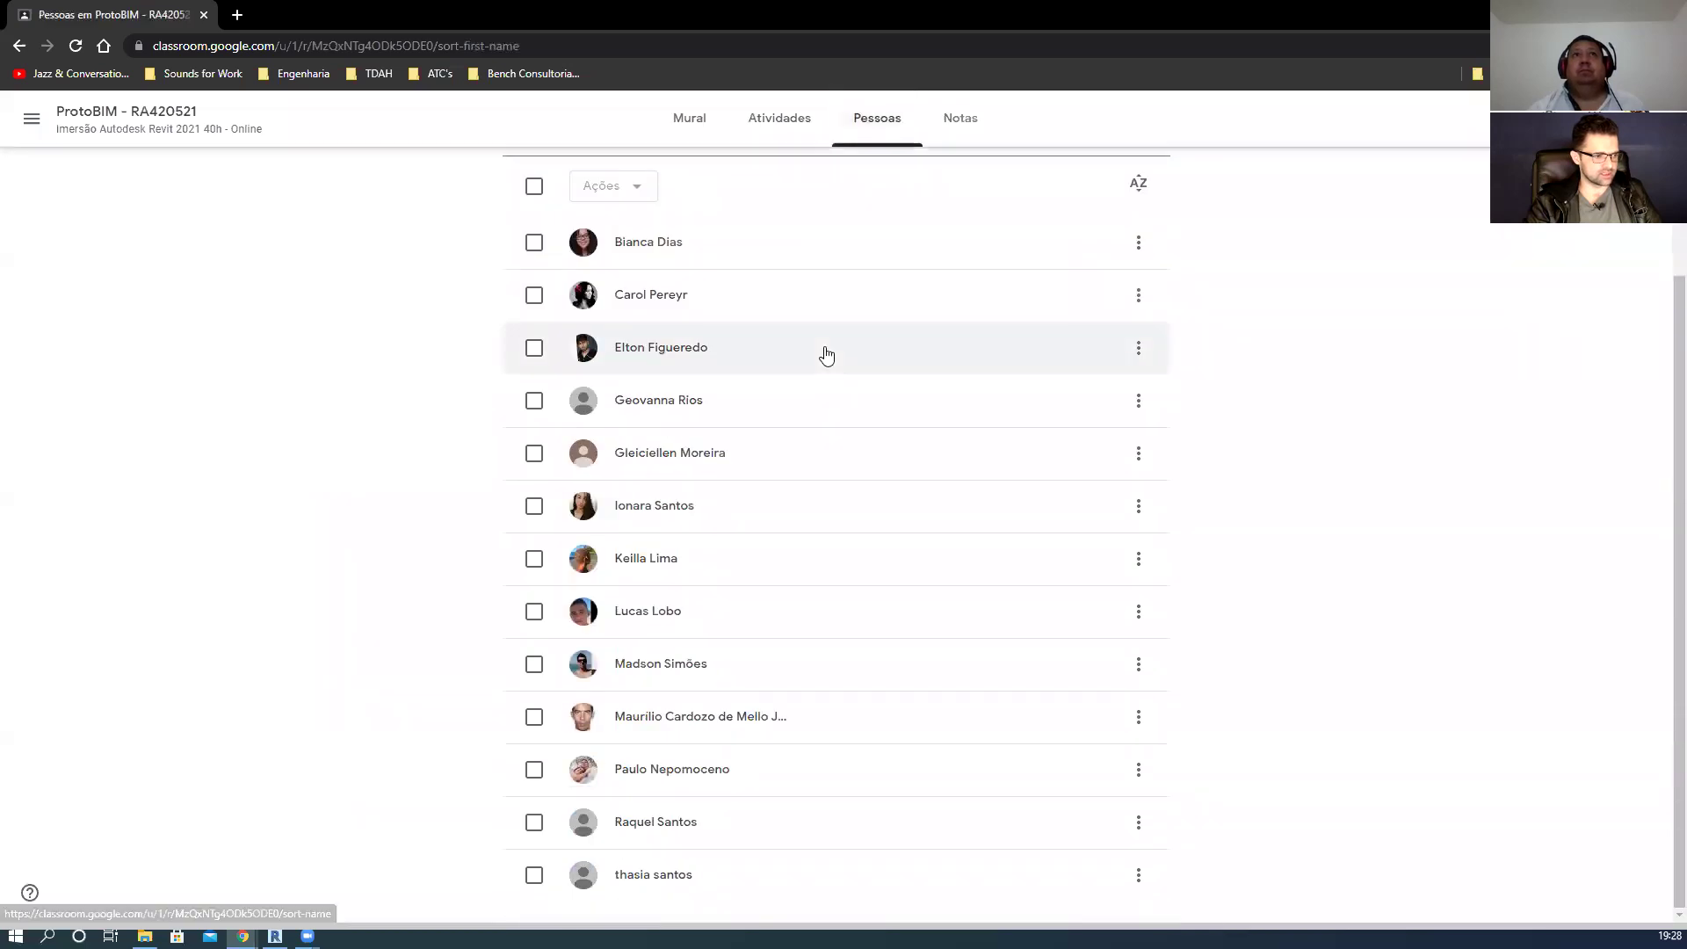
# - View the class's grades page and look over the posts on its stream
pyautogui.scroll(3, 940, 282)
pyautogui.click(961, 130)
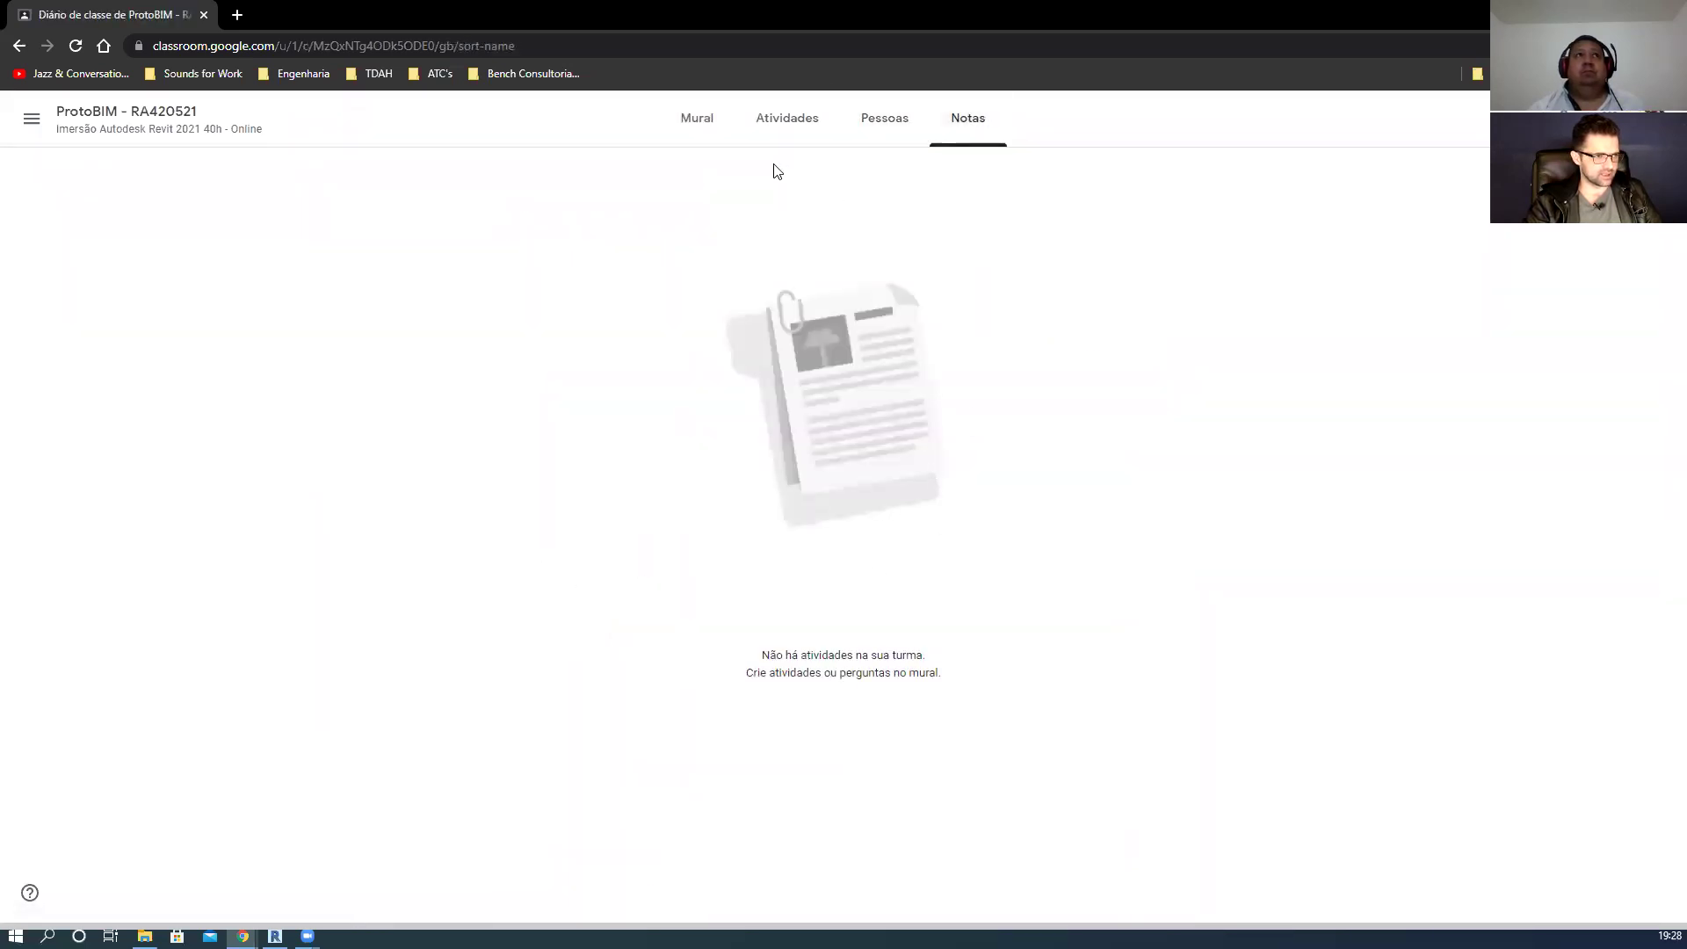
pyautogui.click(690, 118)
pyautogui.scroll(-2, 879, 351)
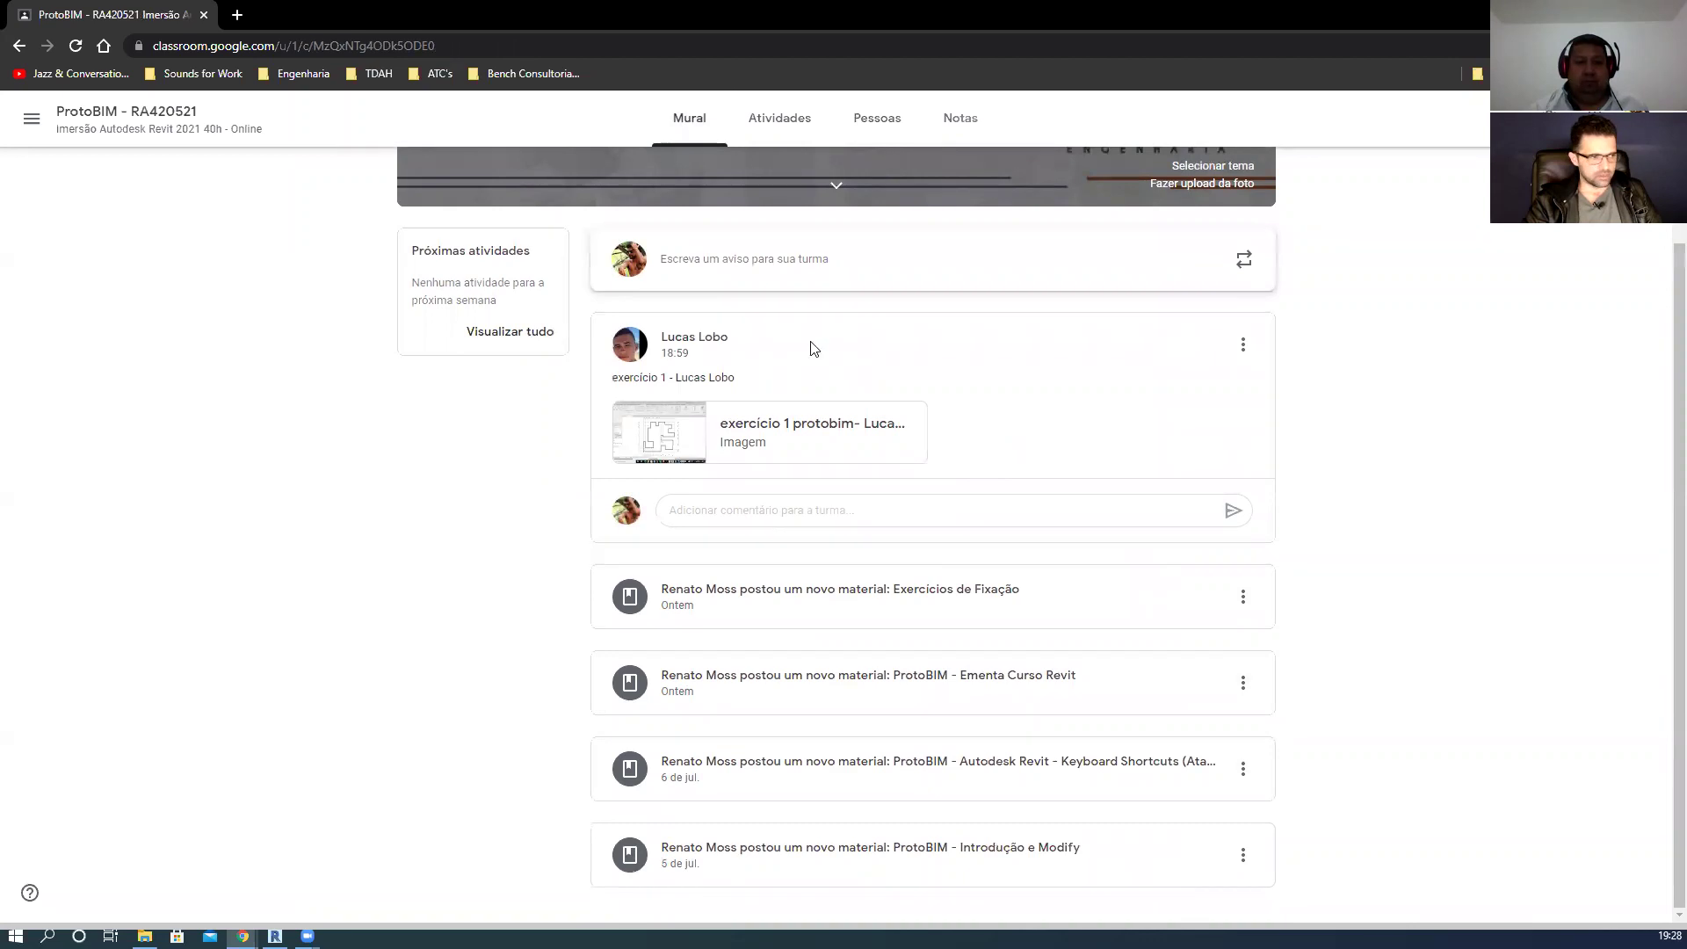
pyautogui.scroll(2, 780, 324)
# - Start a new announcement on the ProtoBIM - RA420521 class stream
pyautogui.click(770, 438)
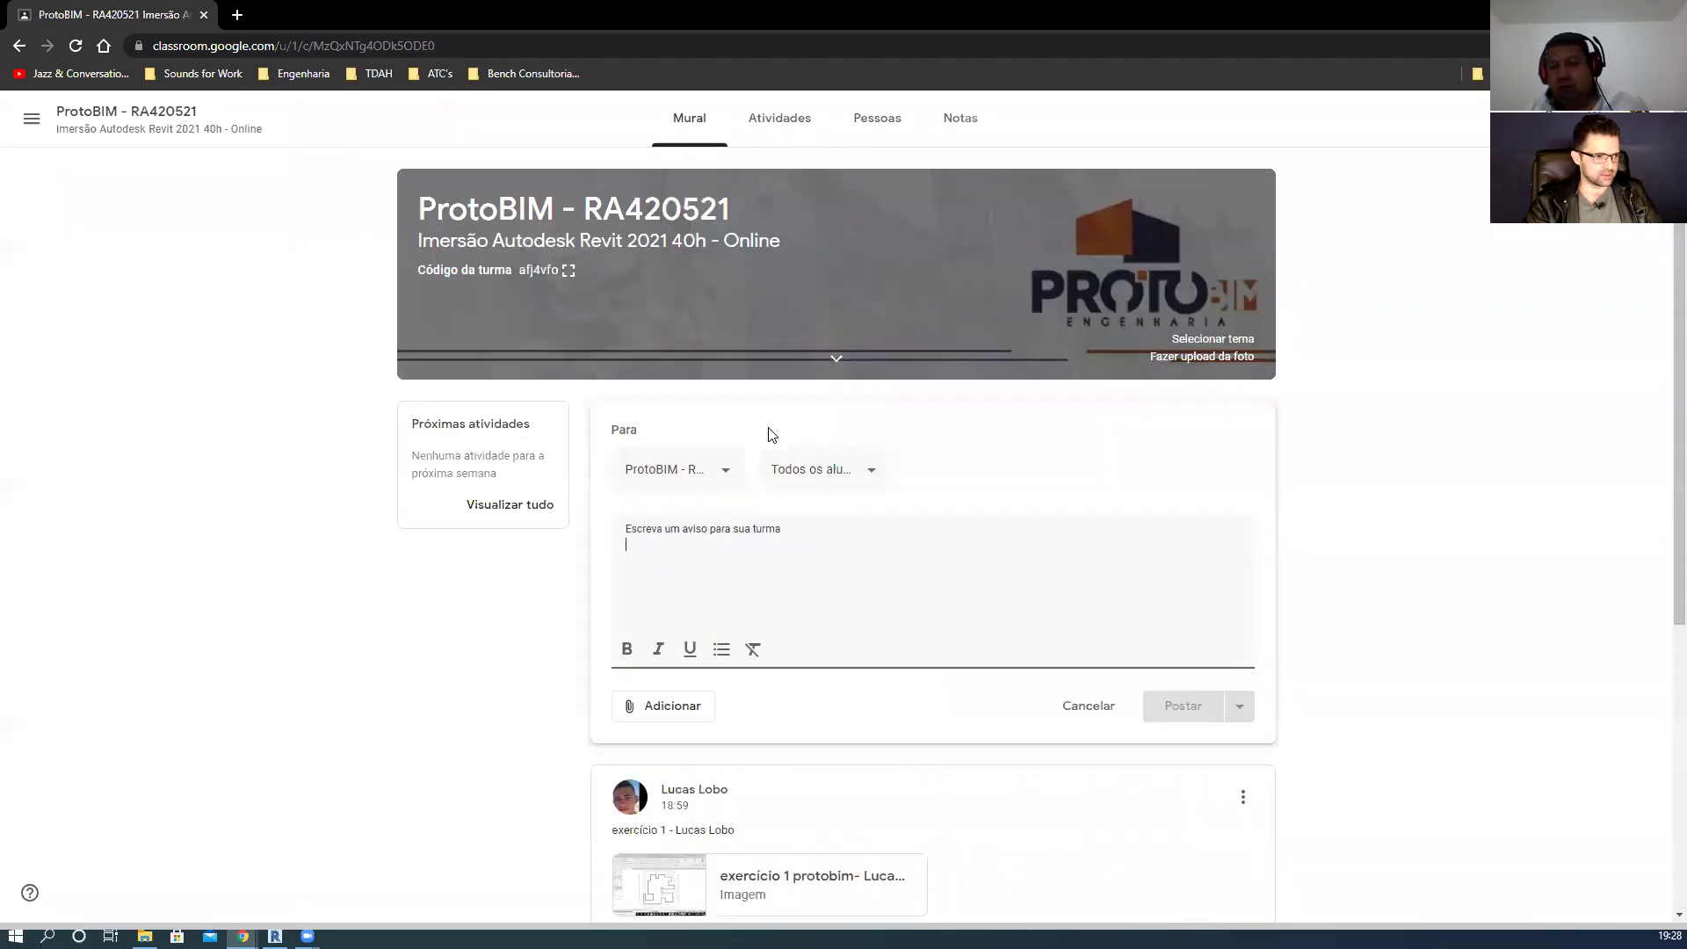
pyautogui.scroll(-5, 1365, 507)
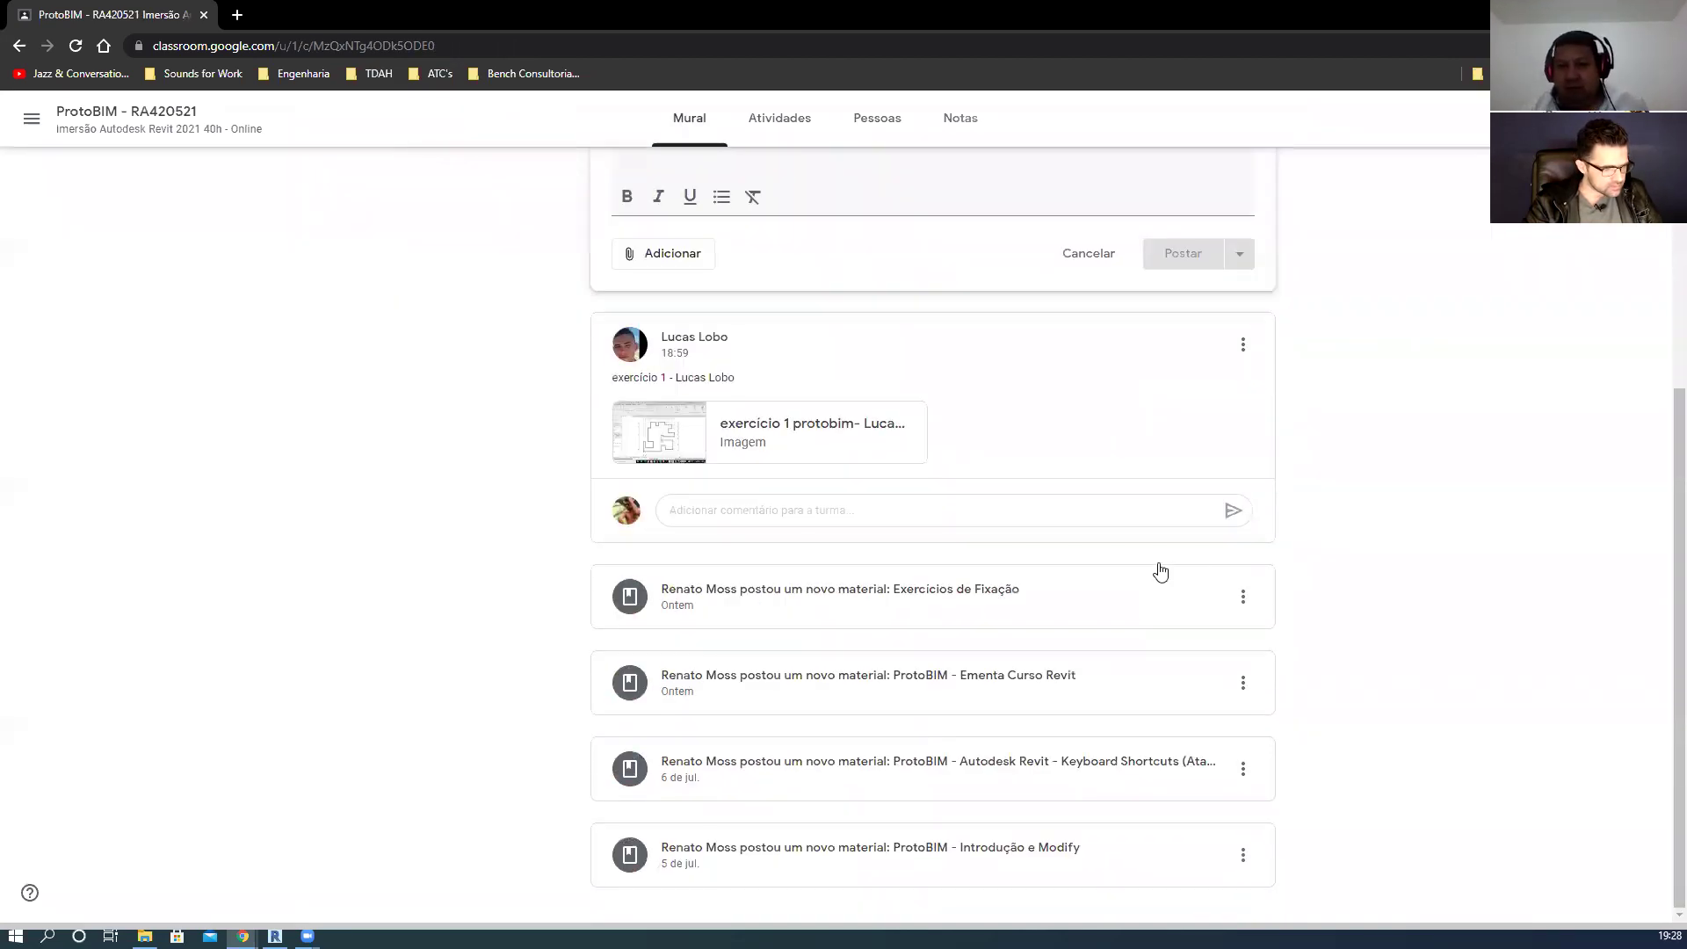
pyautogui.scroll(5, 1354, 514)
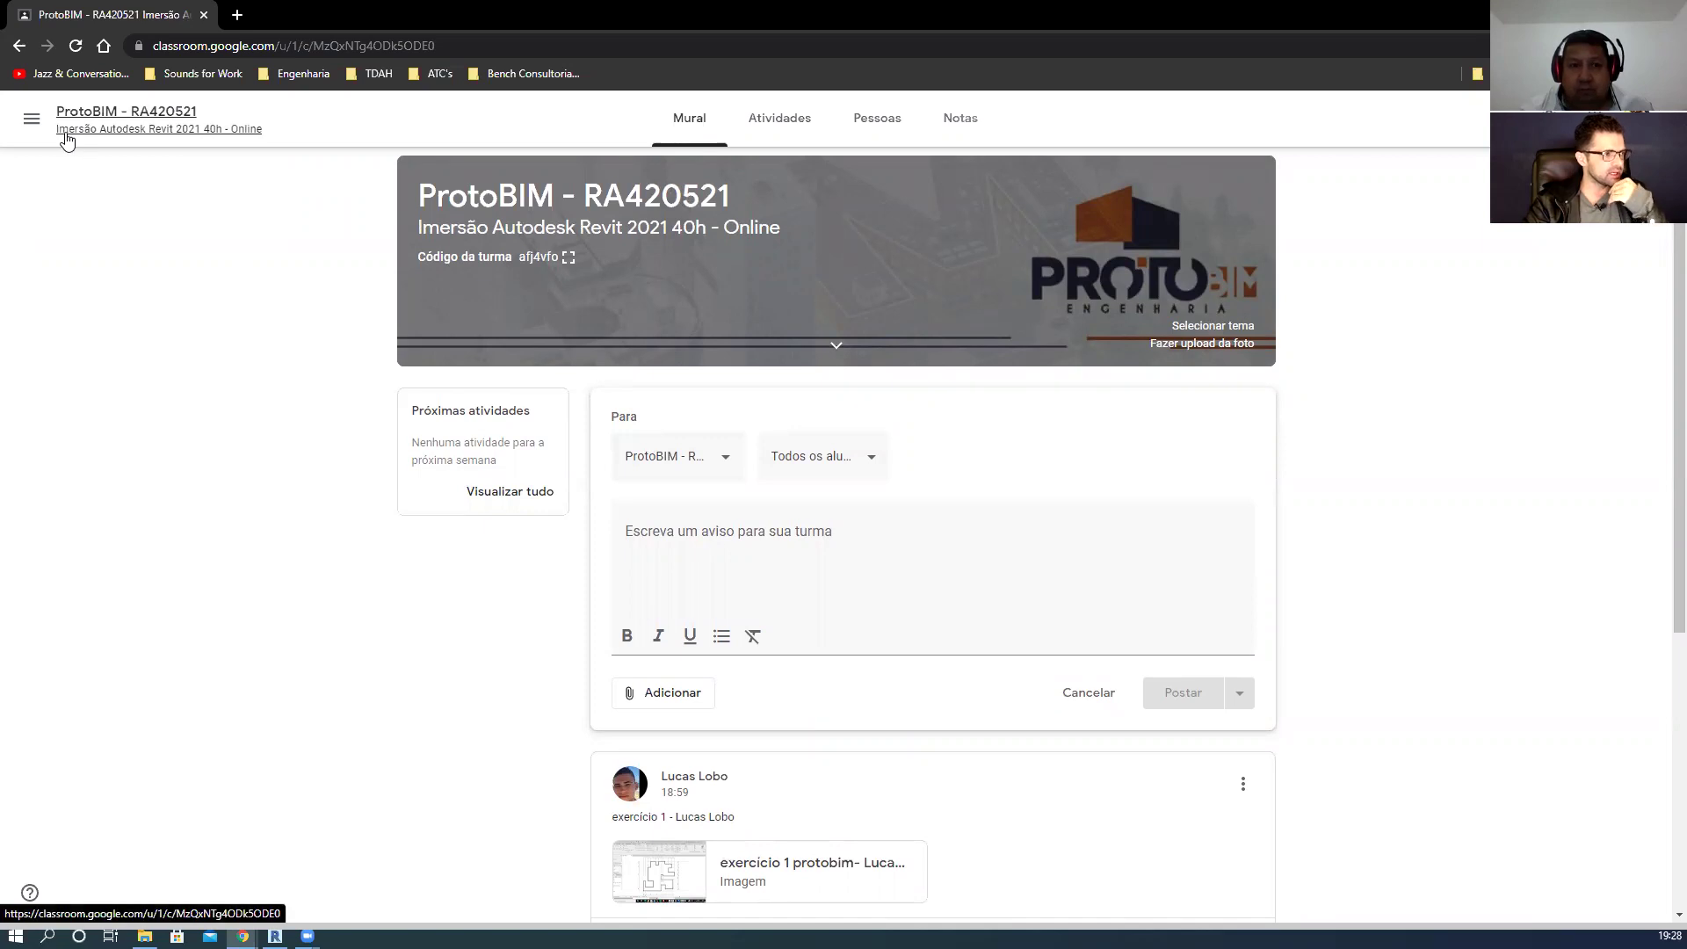
pyautogui.click(1613, 118)
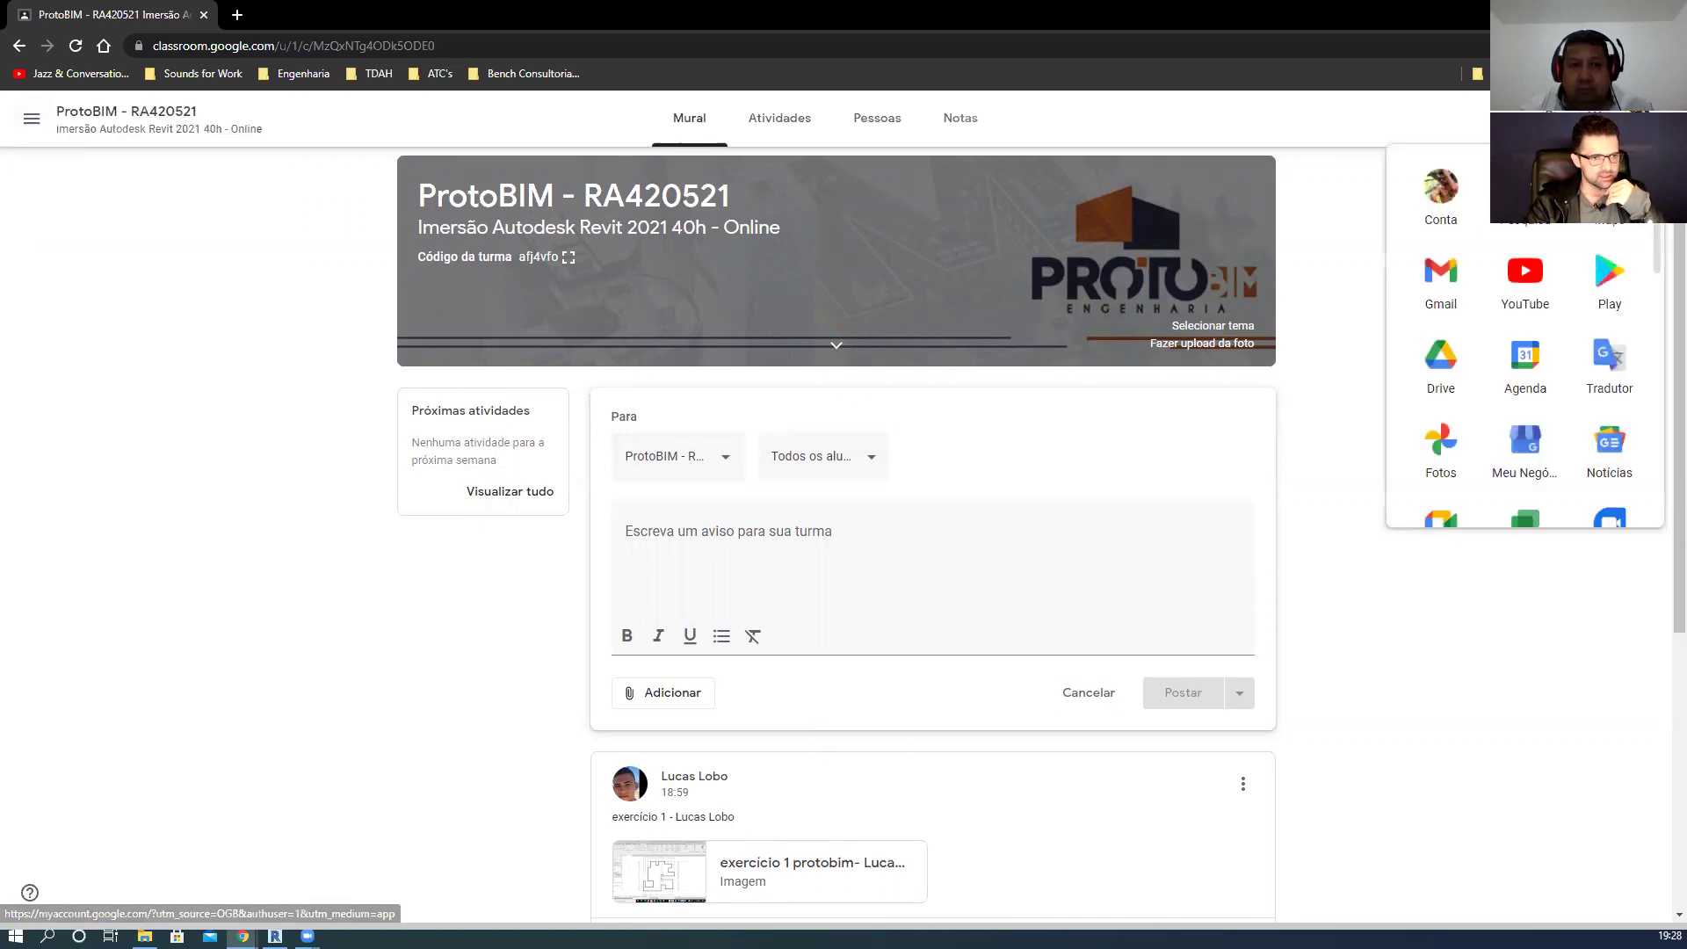
pyautogui.scroll(-5, 1579, 371)
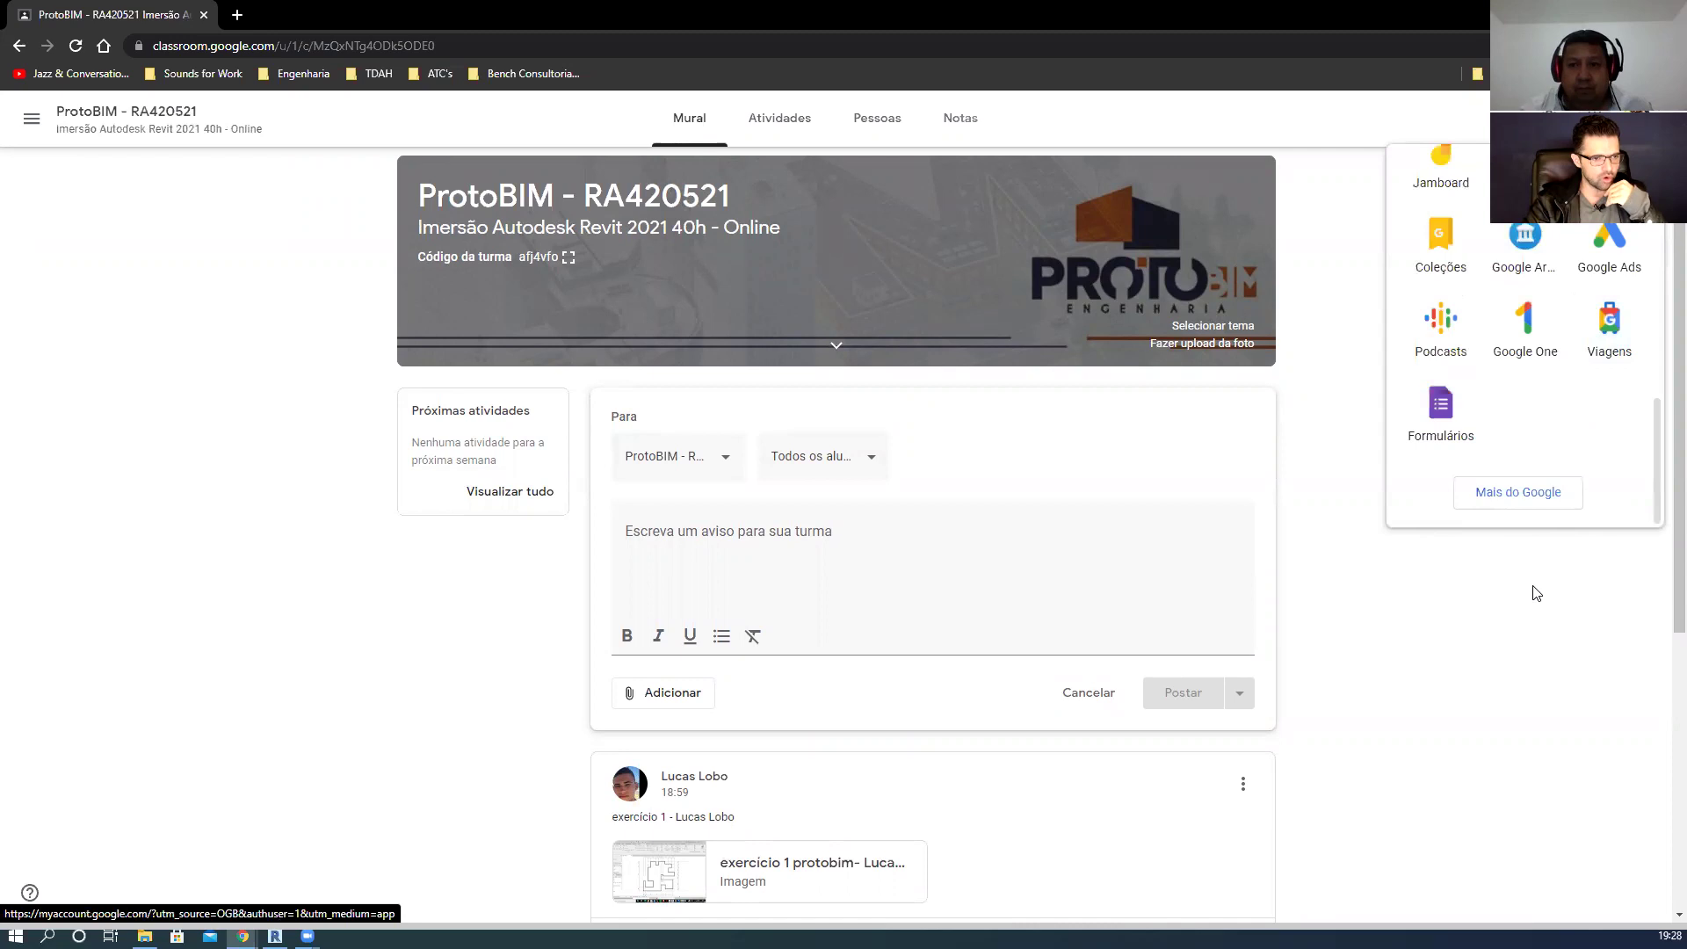
pyautogui.click(1032, 580)
pyautogui.scroll(-5, 858, 456)
pyautogui.scroll(4, 868, 444)
pyautogui.click(868, 444)
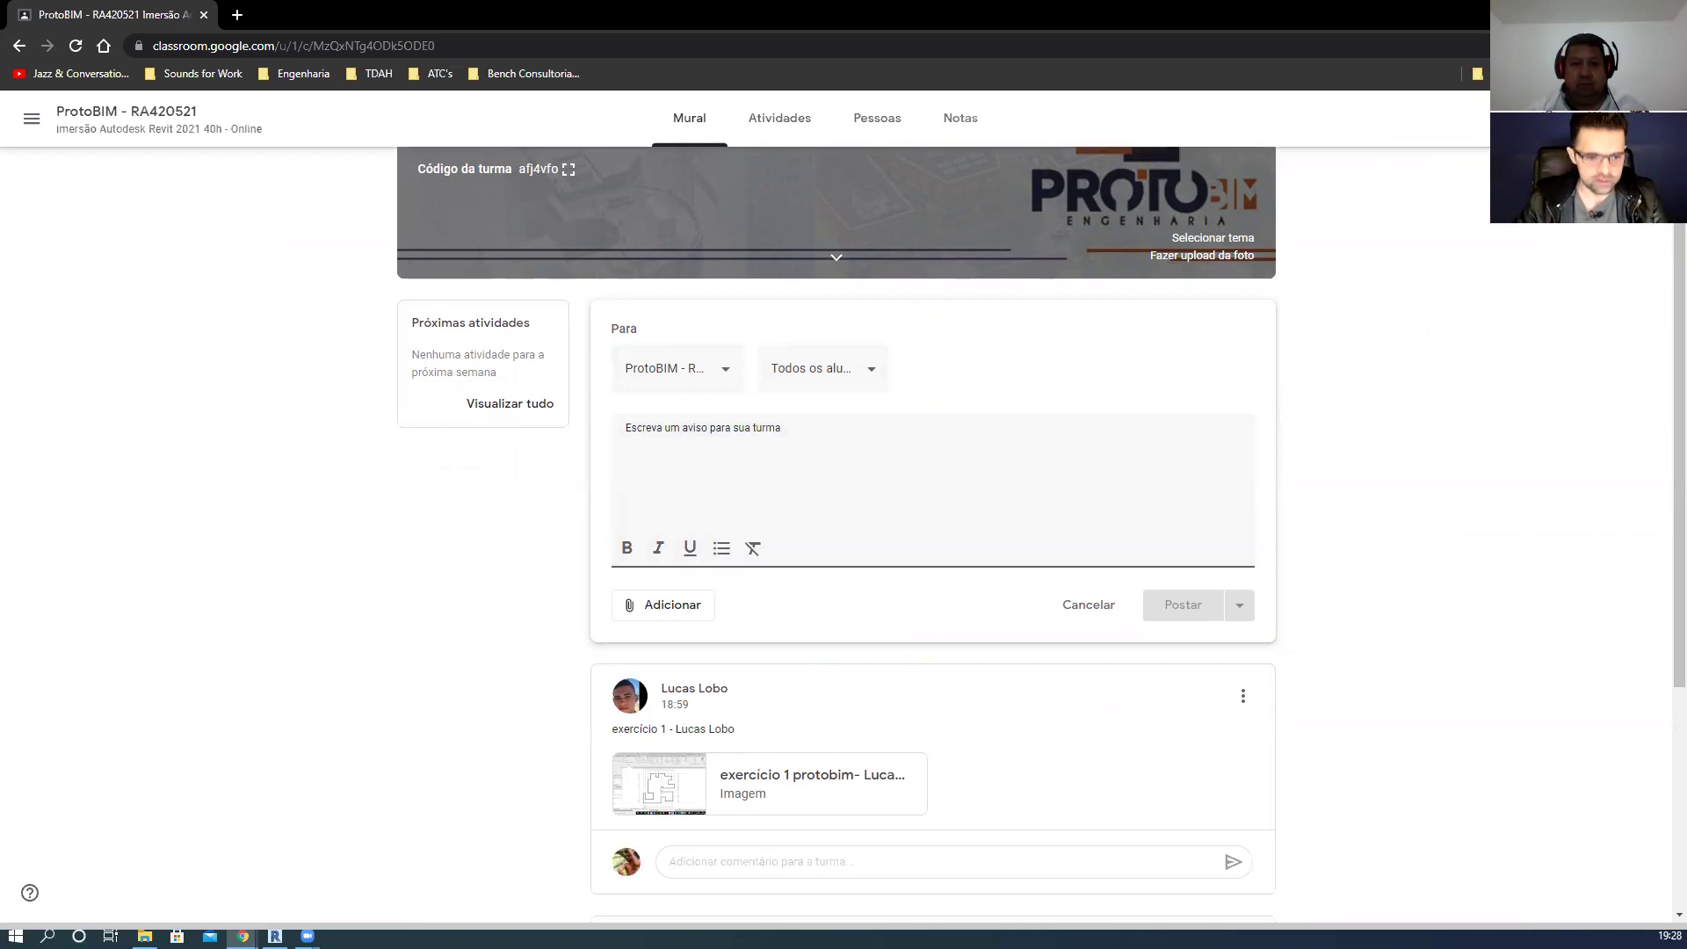
pyautogui.hotkey('alt', 'Tab')
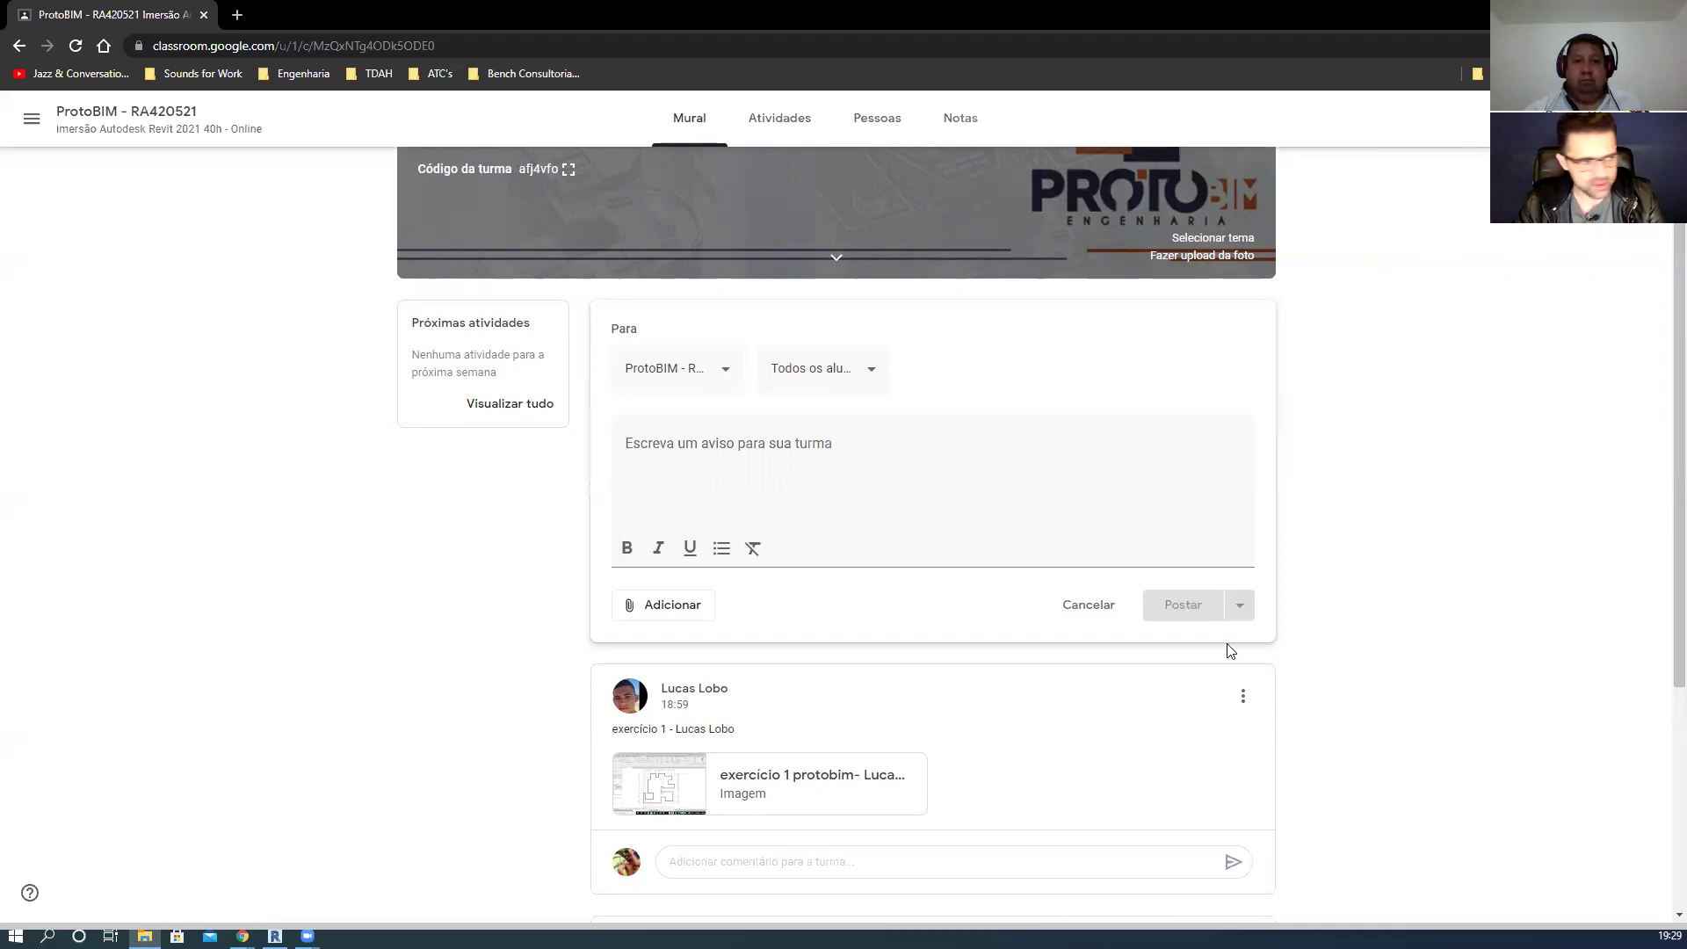
# - Check the announcement's class and student recipients and write "Postagem Teste" as its text
pyautogui.click(720, 373)
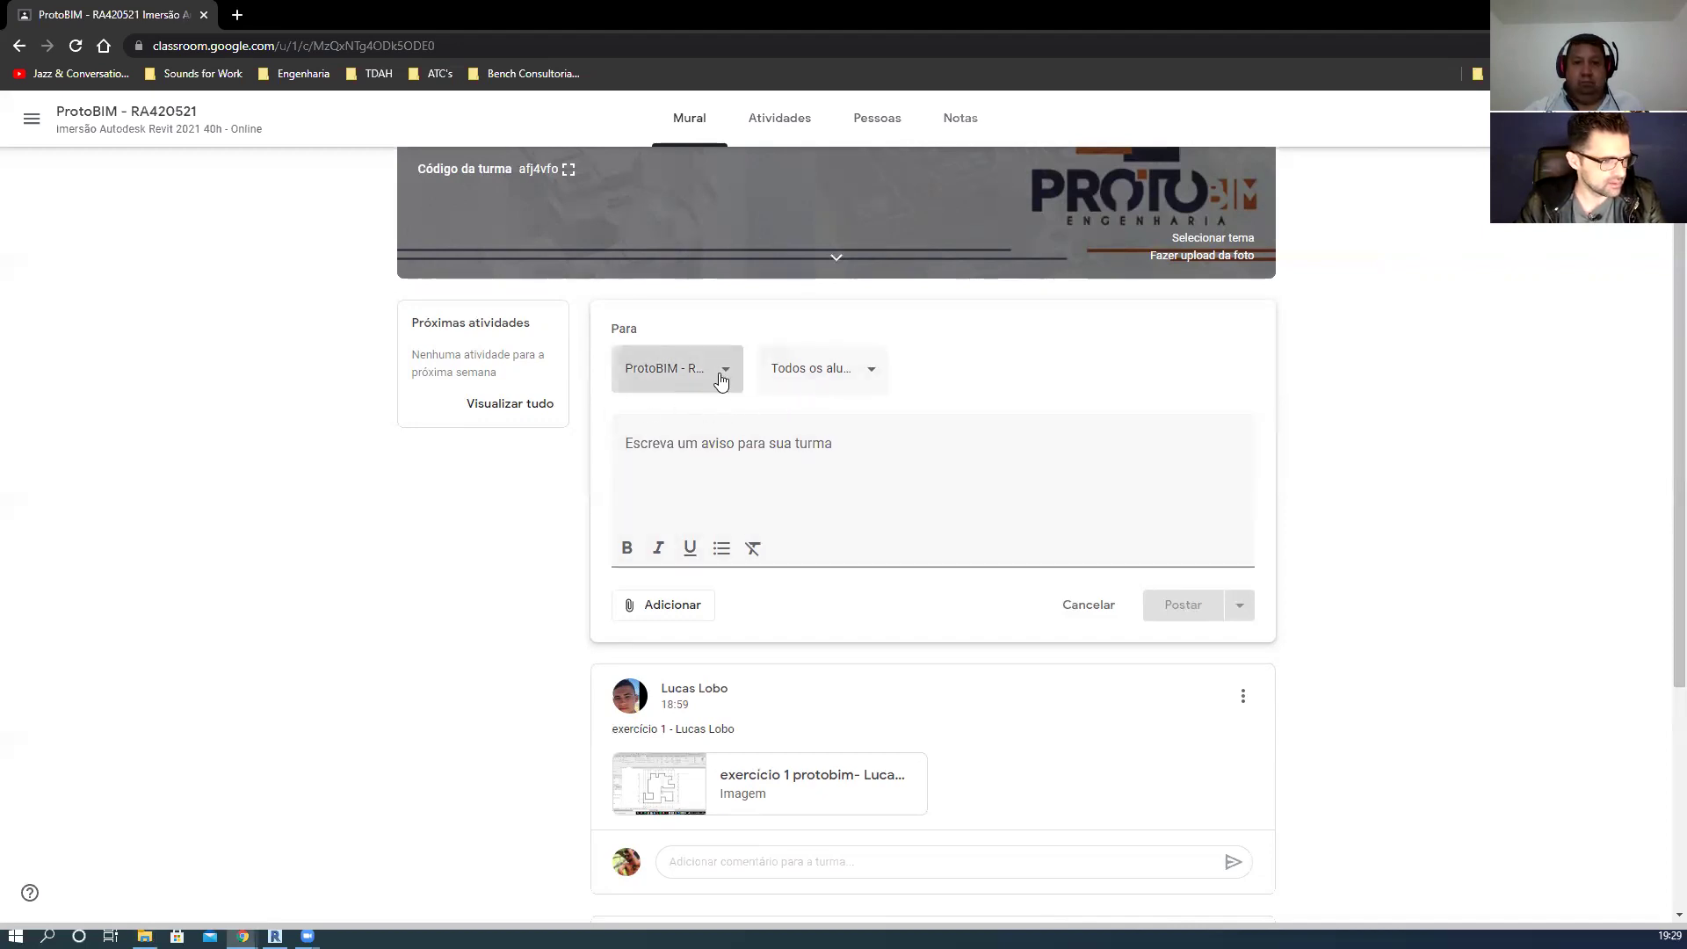
pyautogui.click(833, 349)
pyautogui.click(870, 369)
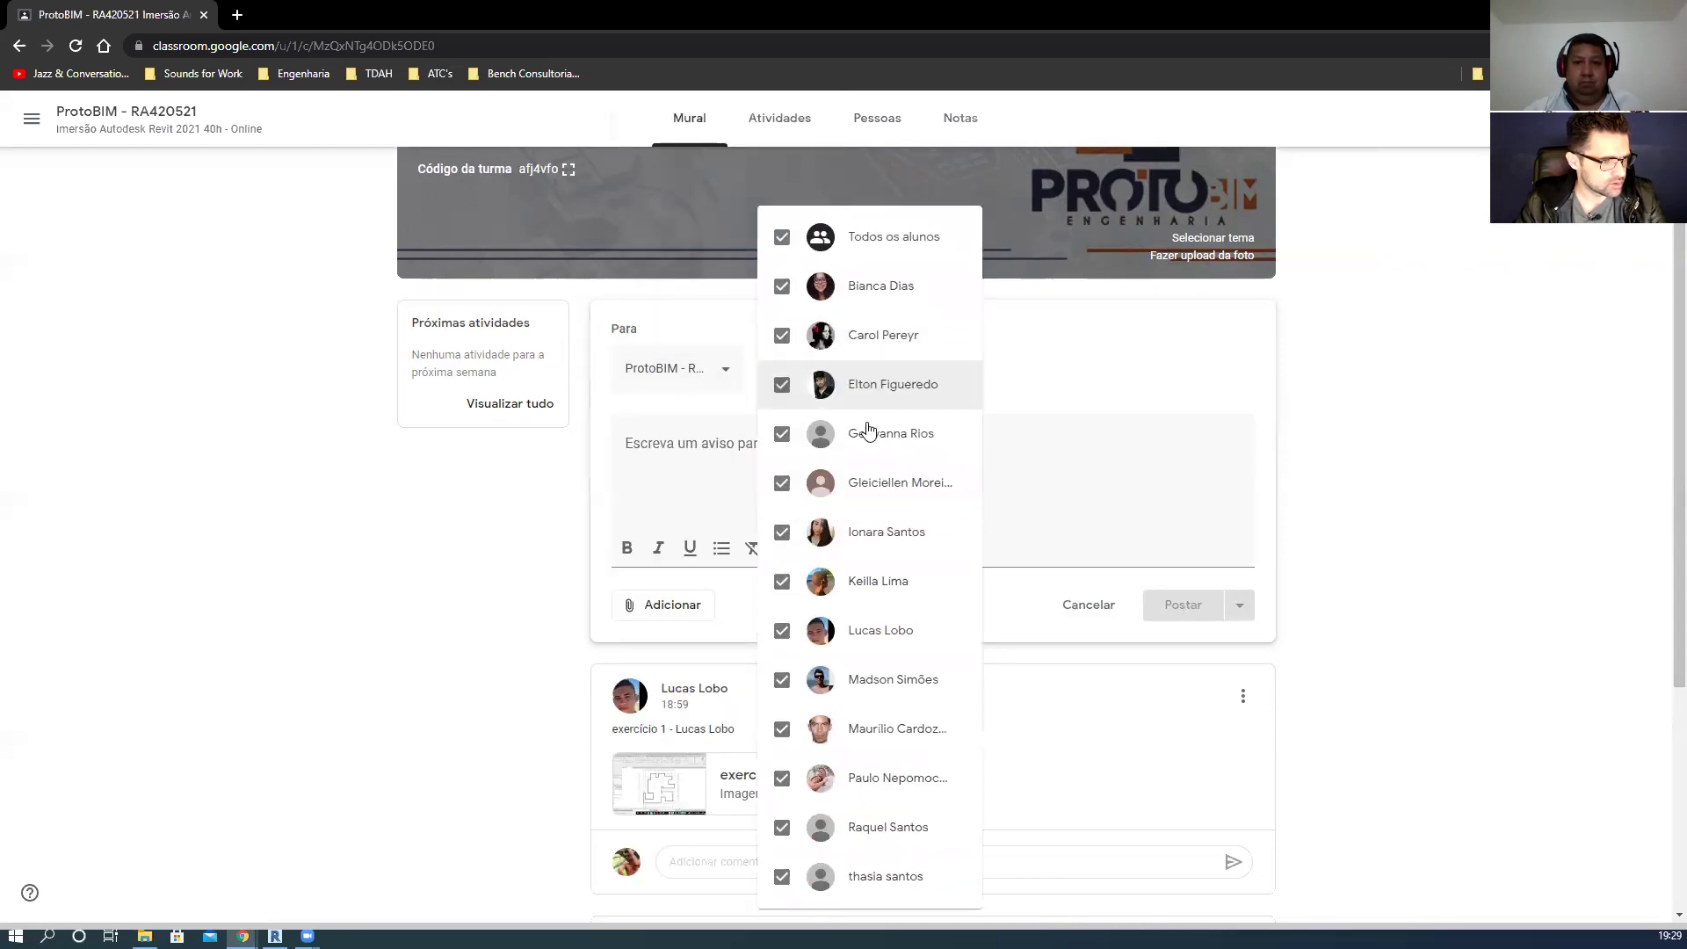
pyautogui.click(1060, 489)
pyautogui.click(877, 473)
pyautogui.write('Posta')
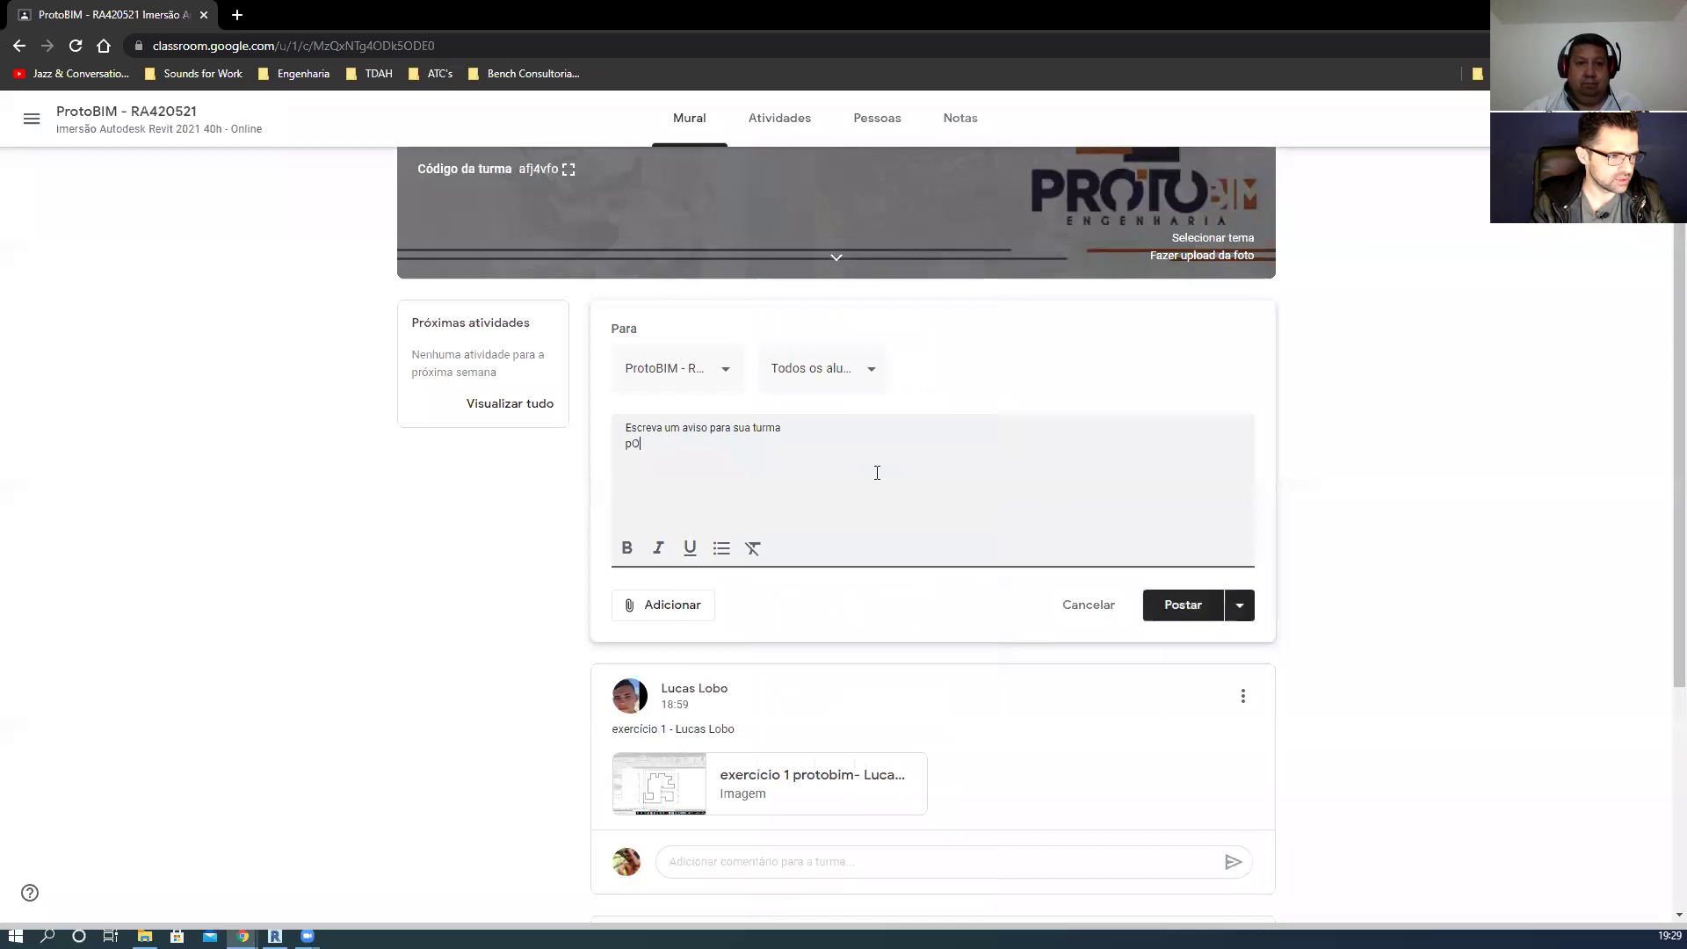
pyautogui.write('gem Teste')
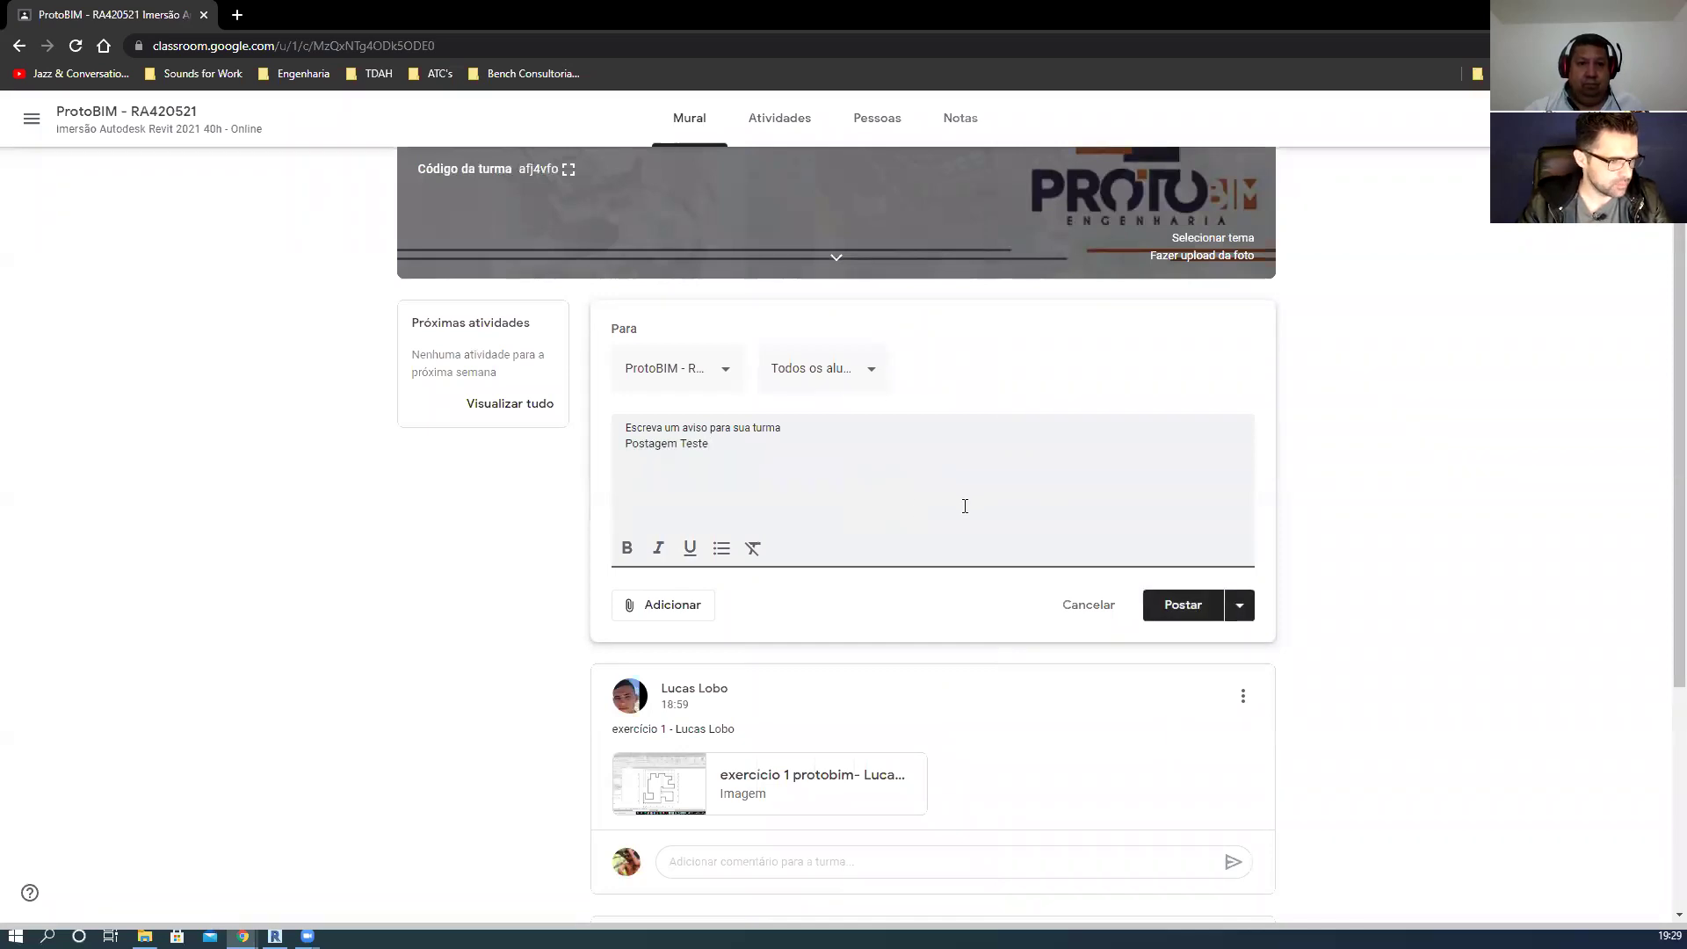
# - Attach the image file ProtoBIM ATC 150x150.jpg to the announcement by upload
pyautogui.click(661, 608)
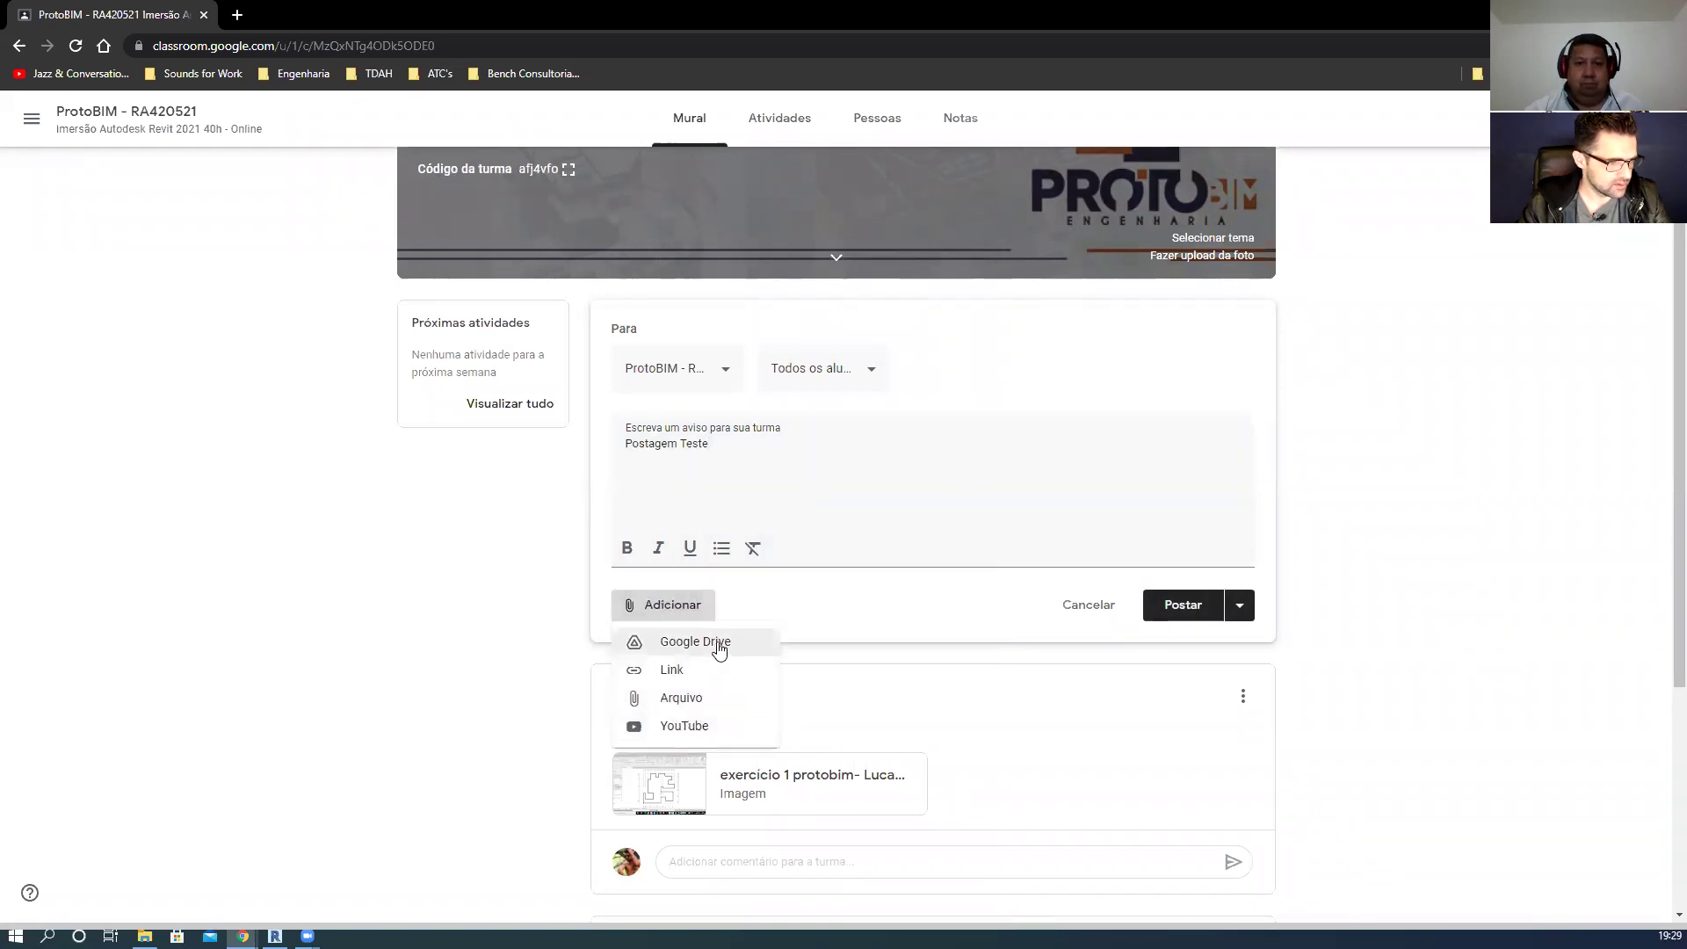
pyautogui.click(708, 711)
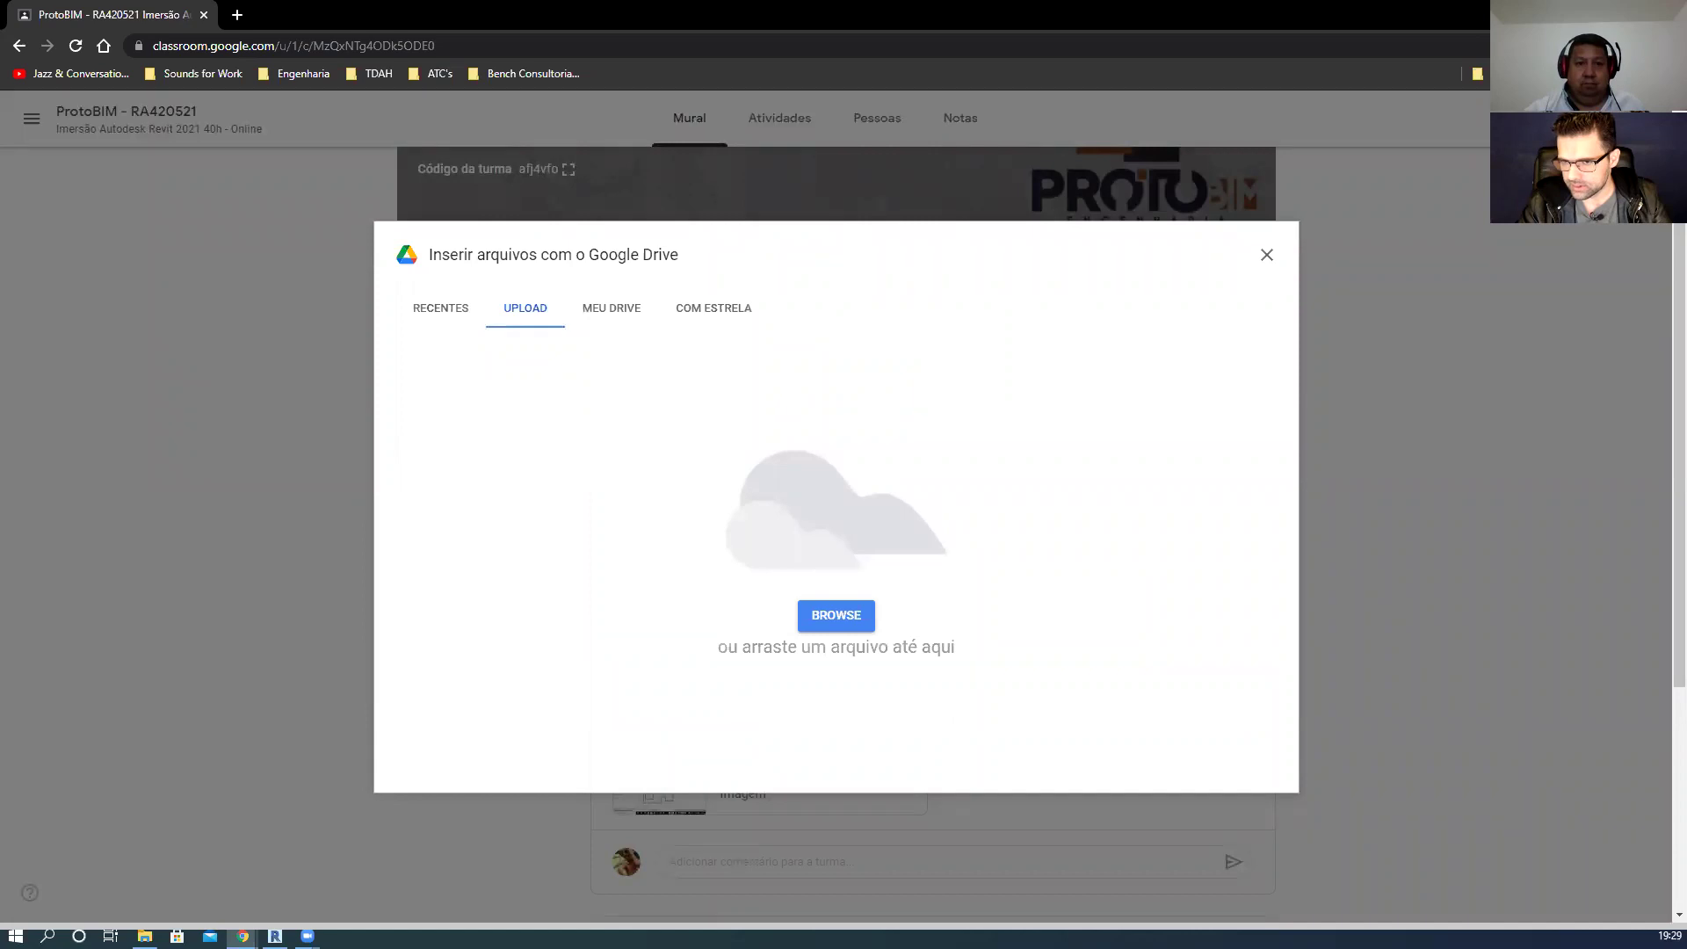
pyautogui.moveTo(1686, 527); pyautogui.dragTo(1139, 719)
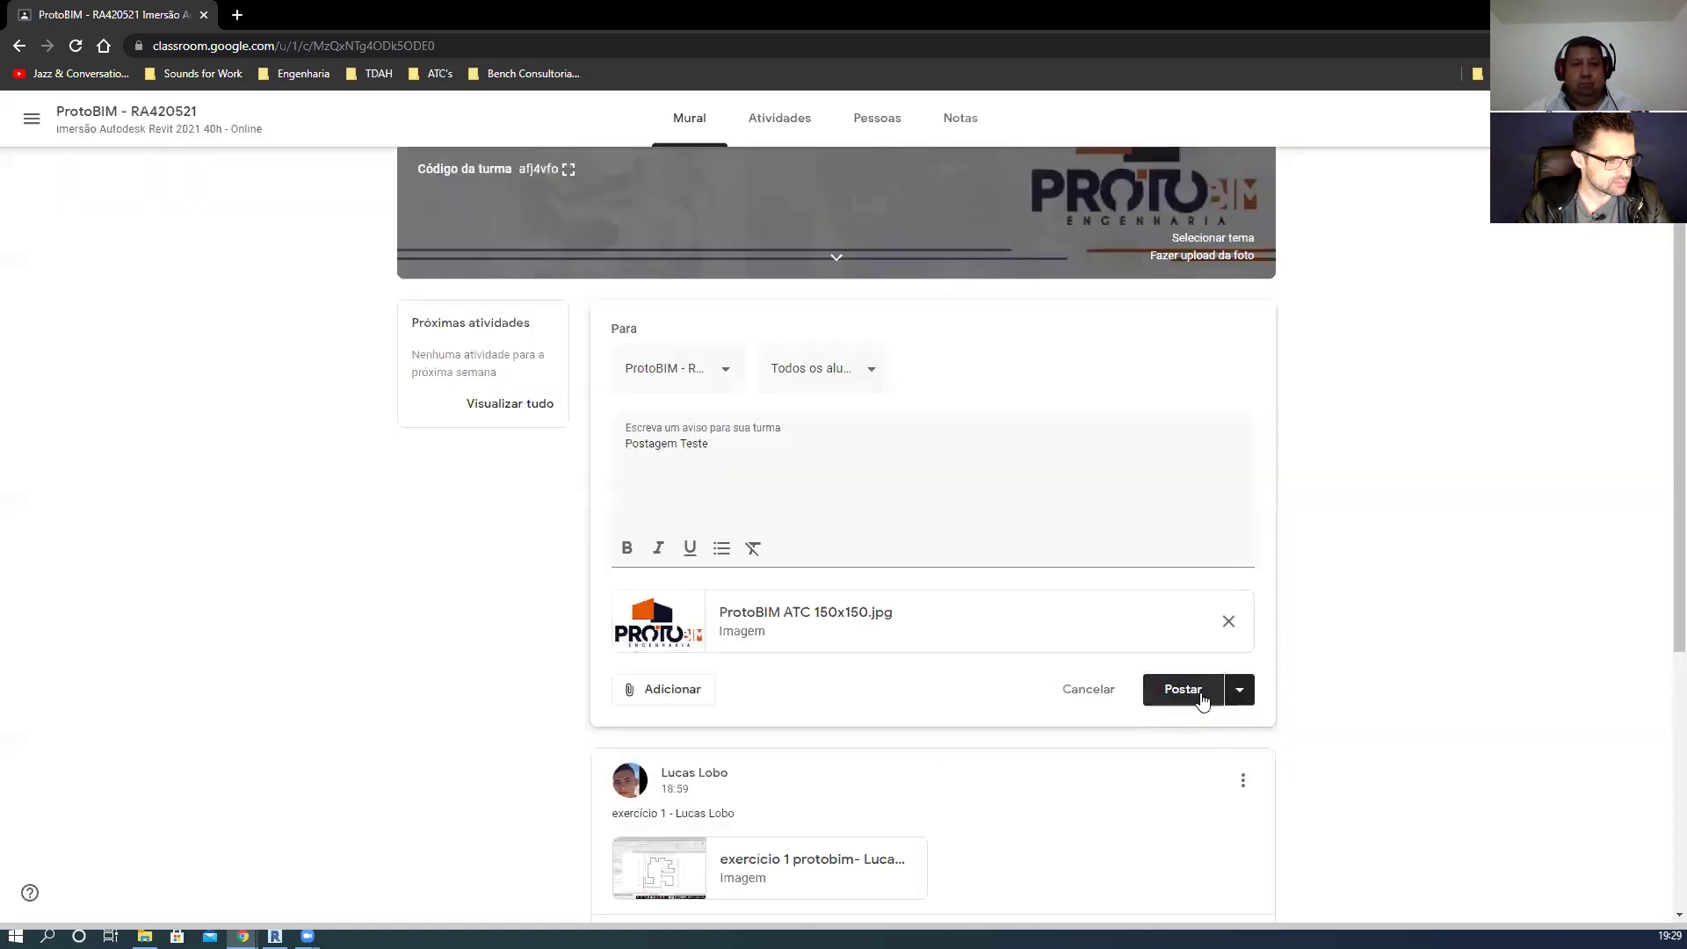
# - Post the announcement to the class stream and preview its attached image
pyautogui.click(1239, 691)
pyautogui.click(1400, 662)
pyautogui.click(1213, 694)
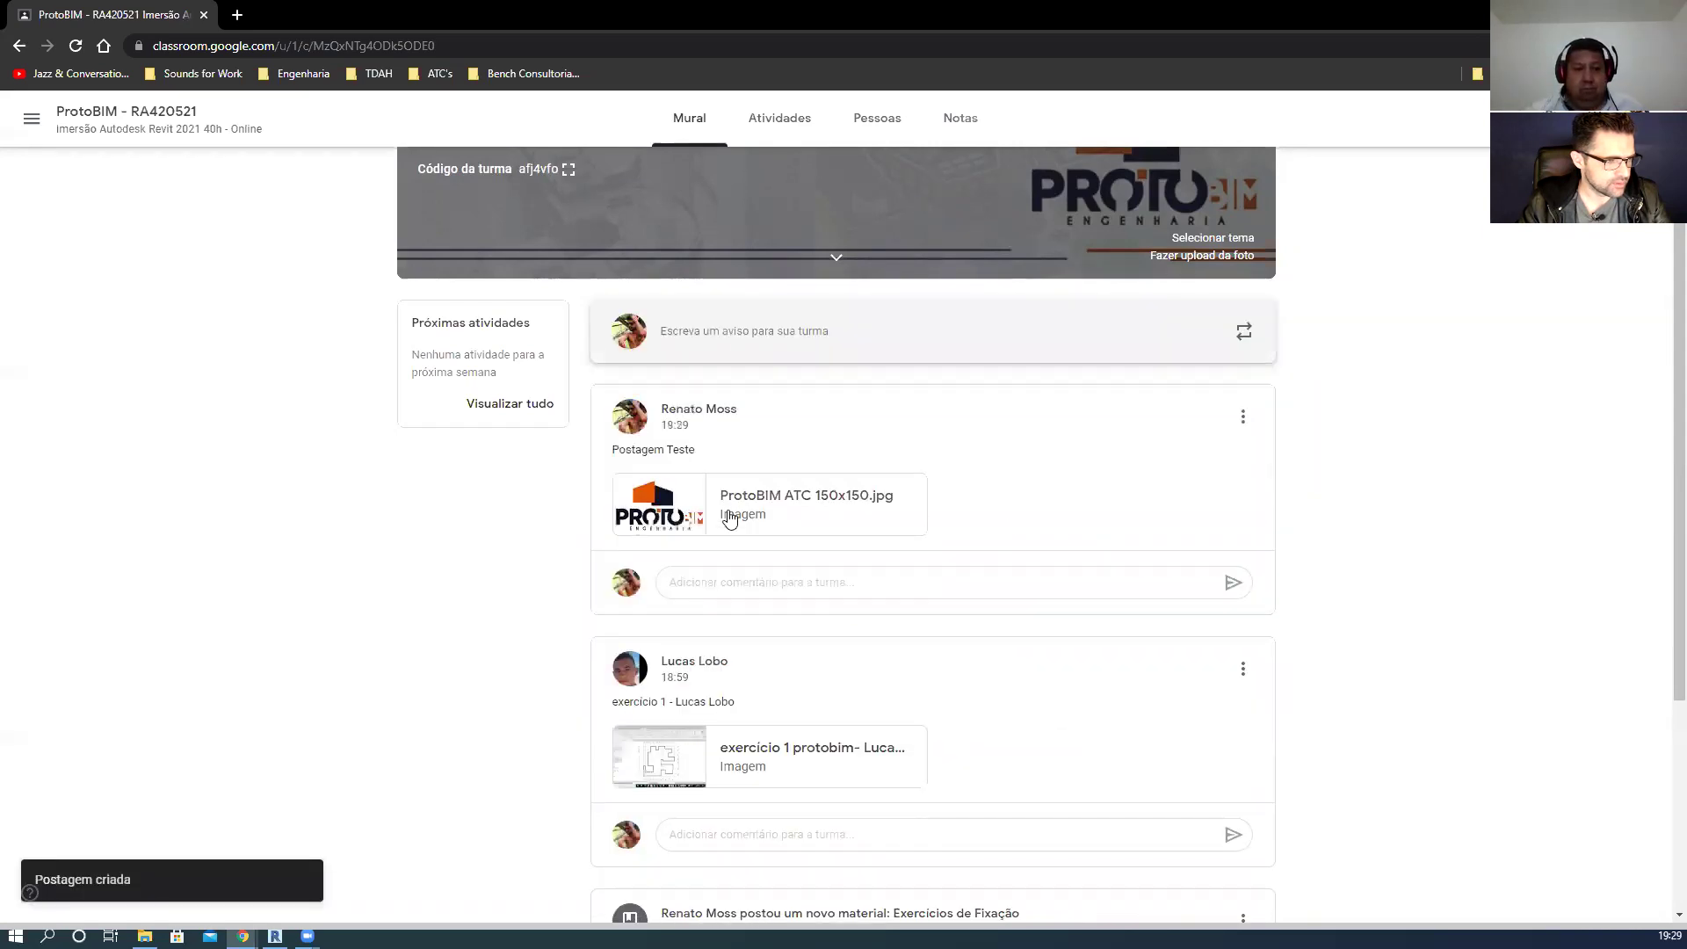
pyautogui.click(677, 502)
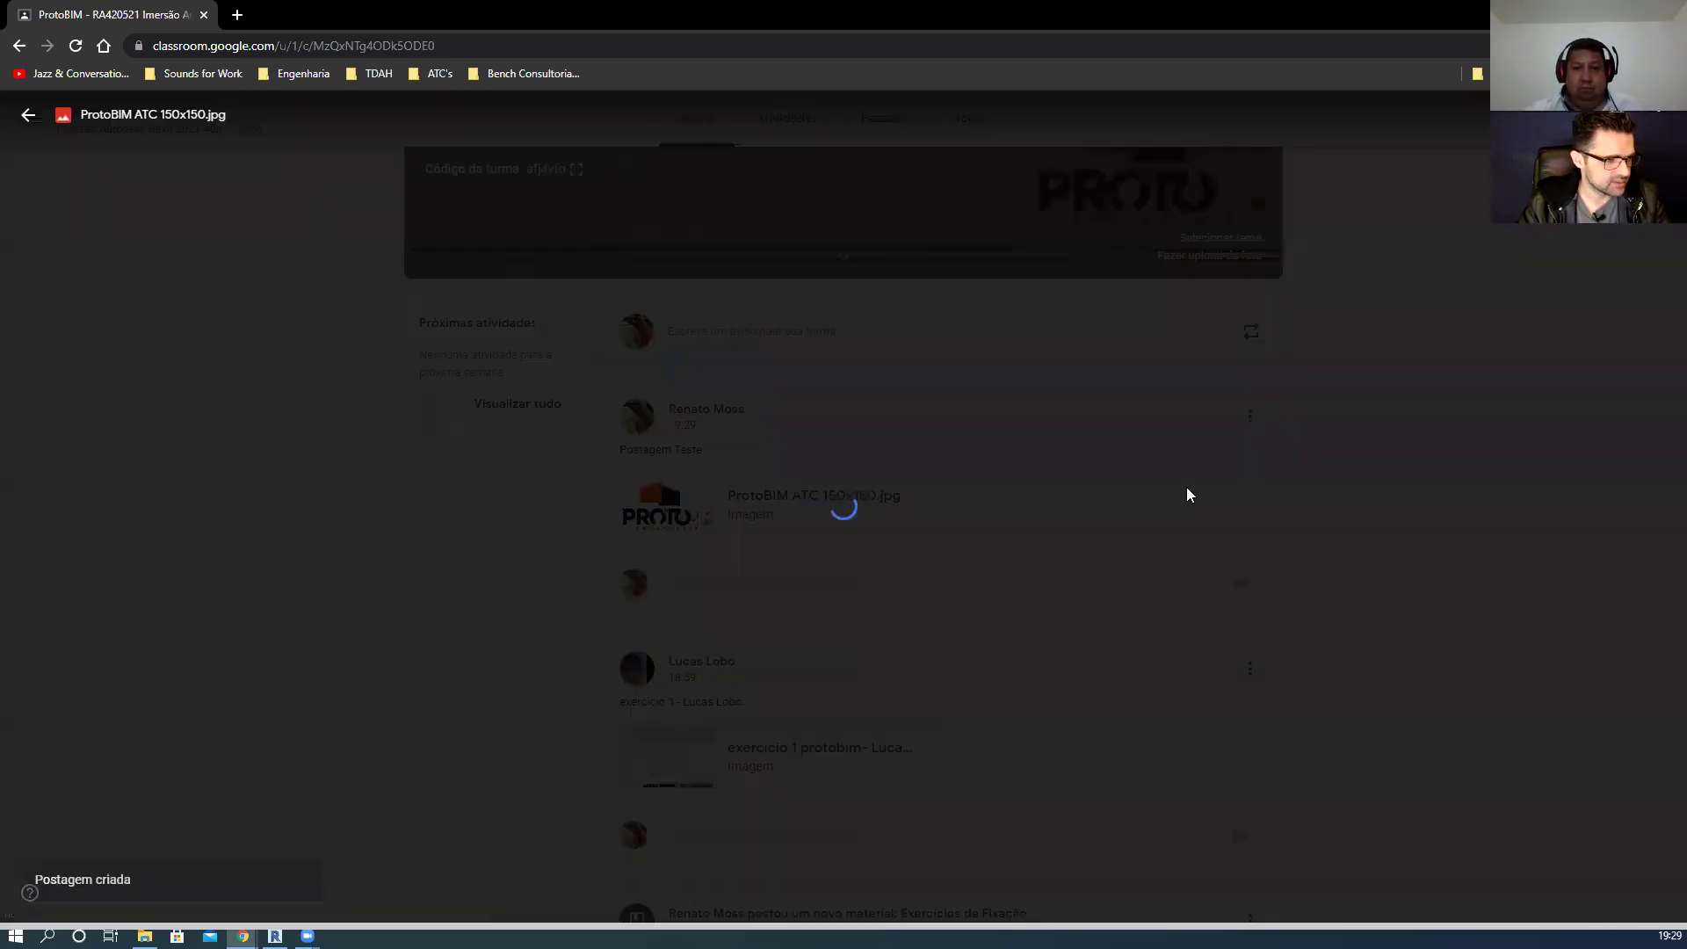
pyautogui.click(1280, 428)
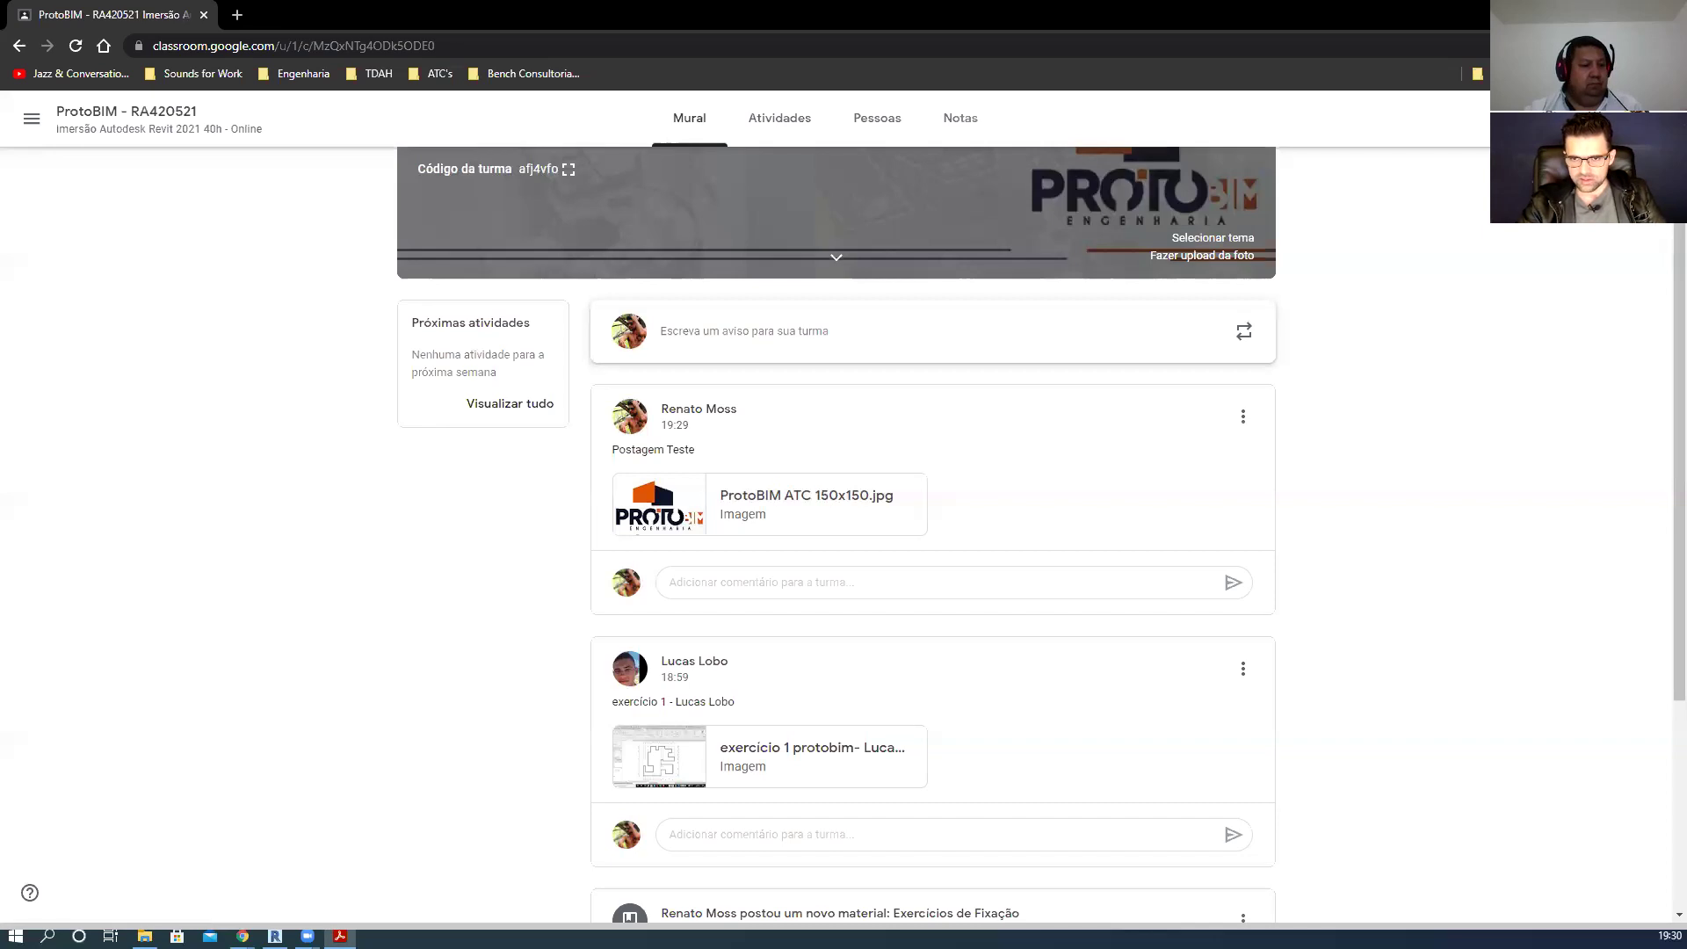
# - Switch to Revit, start the Wall command and mark its drawing tools with a filled red annotation rectangle
pyautogui.click(1585, 12)
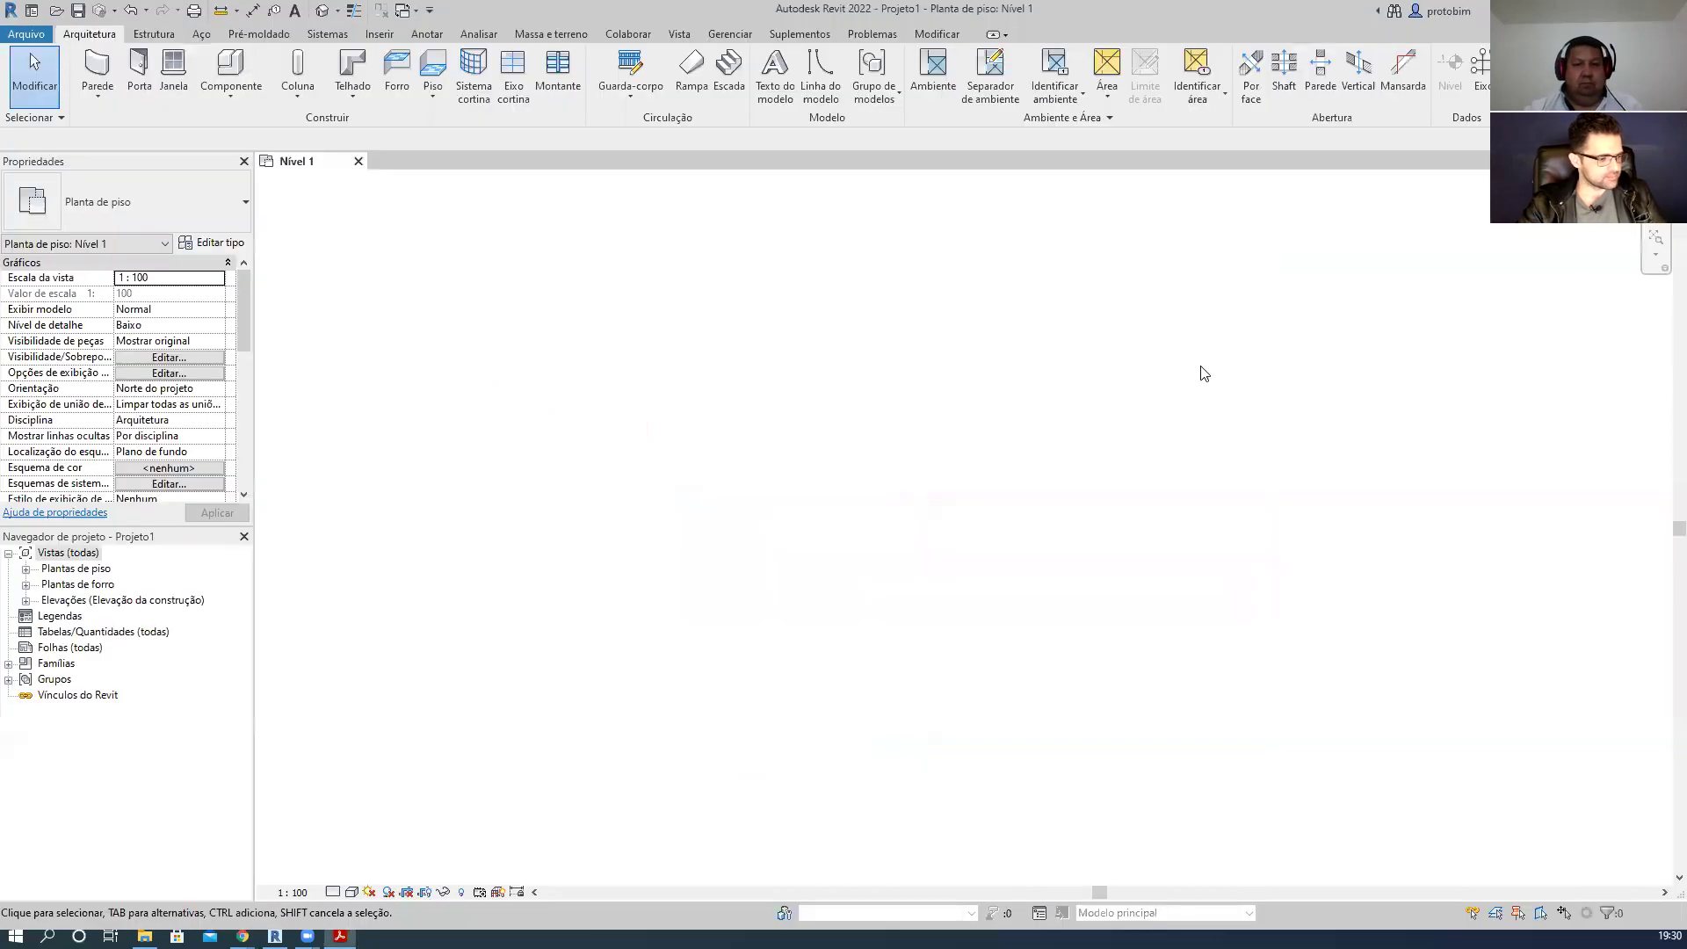
pyautogui.click(111, 83)
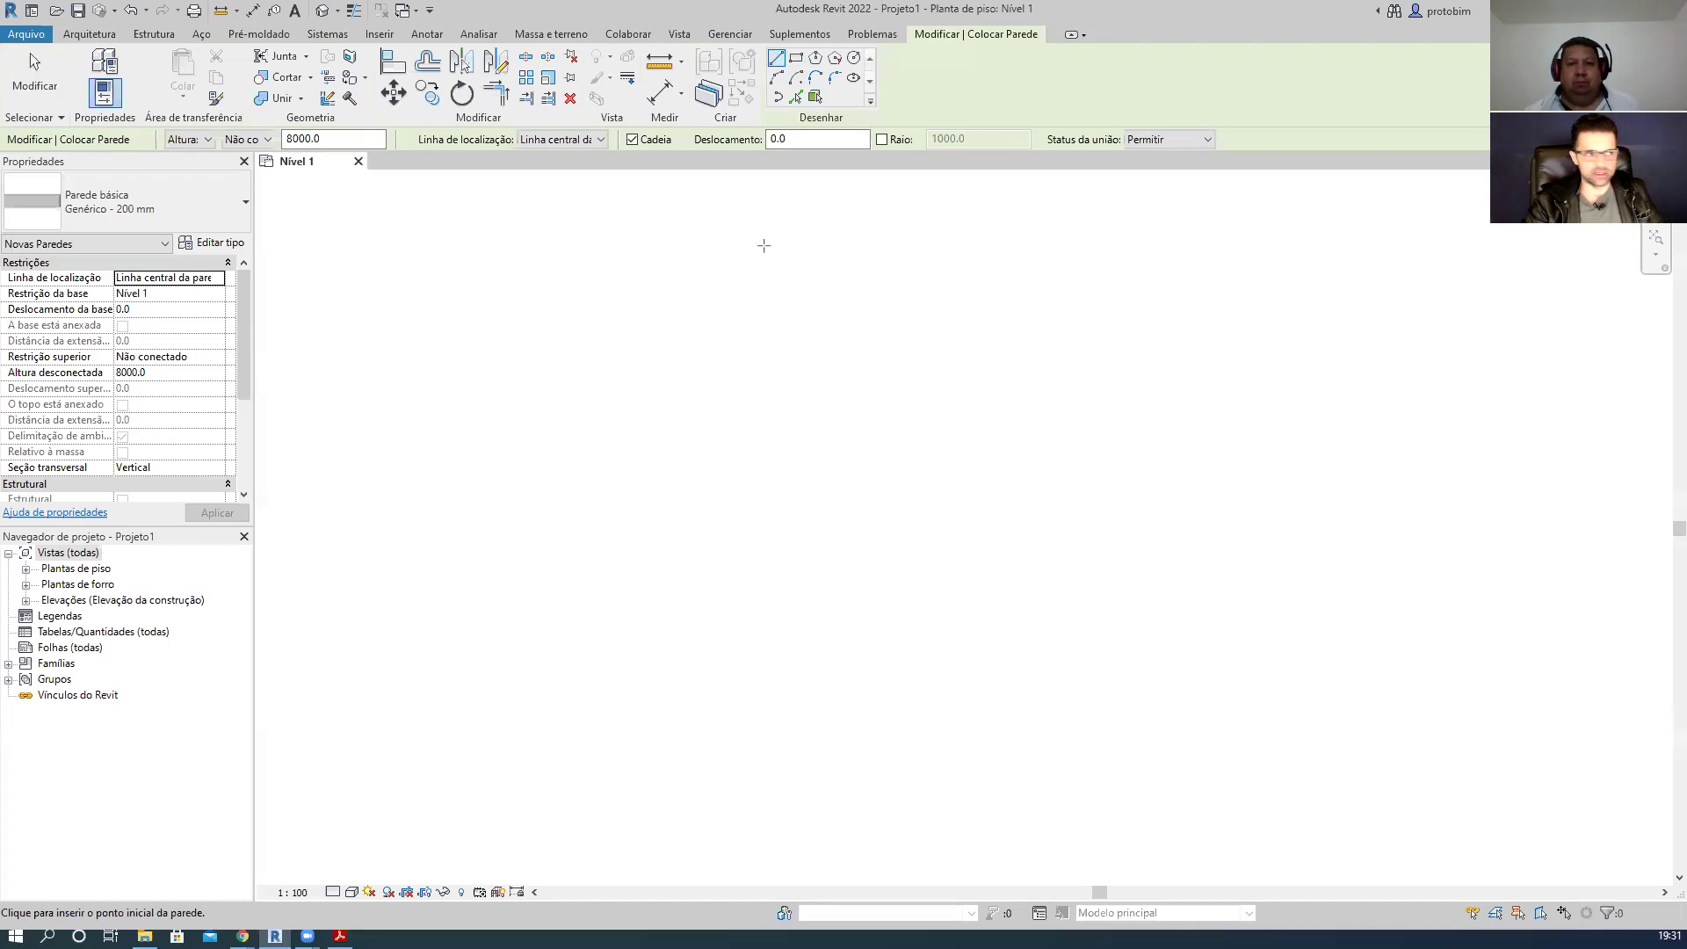
pyautogui.moveTo(769, 52); pyautogui.dragTo(877, 111)
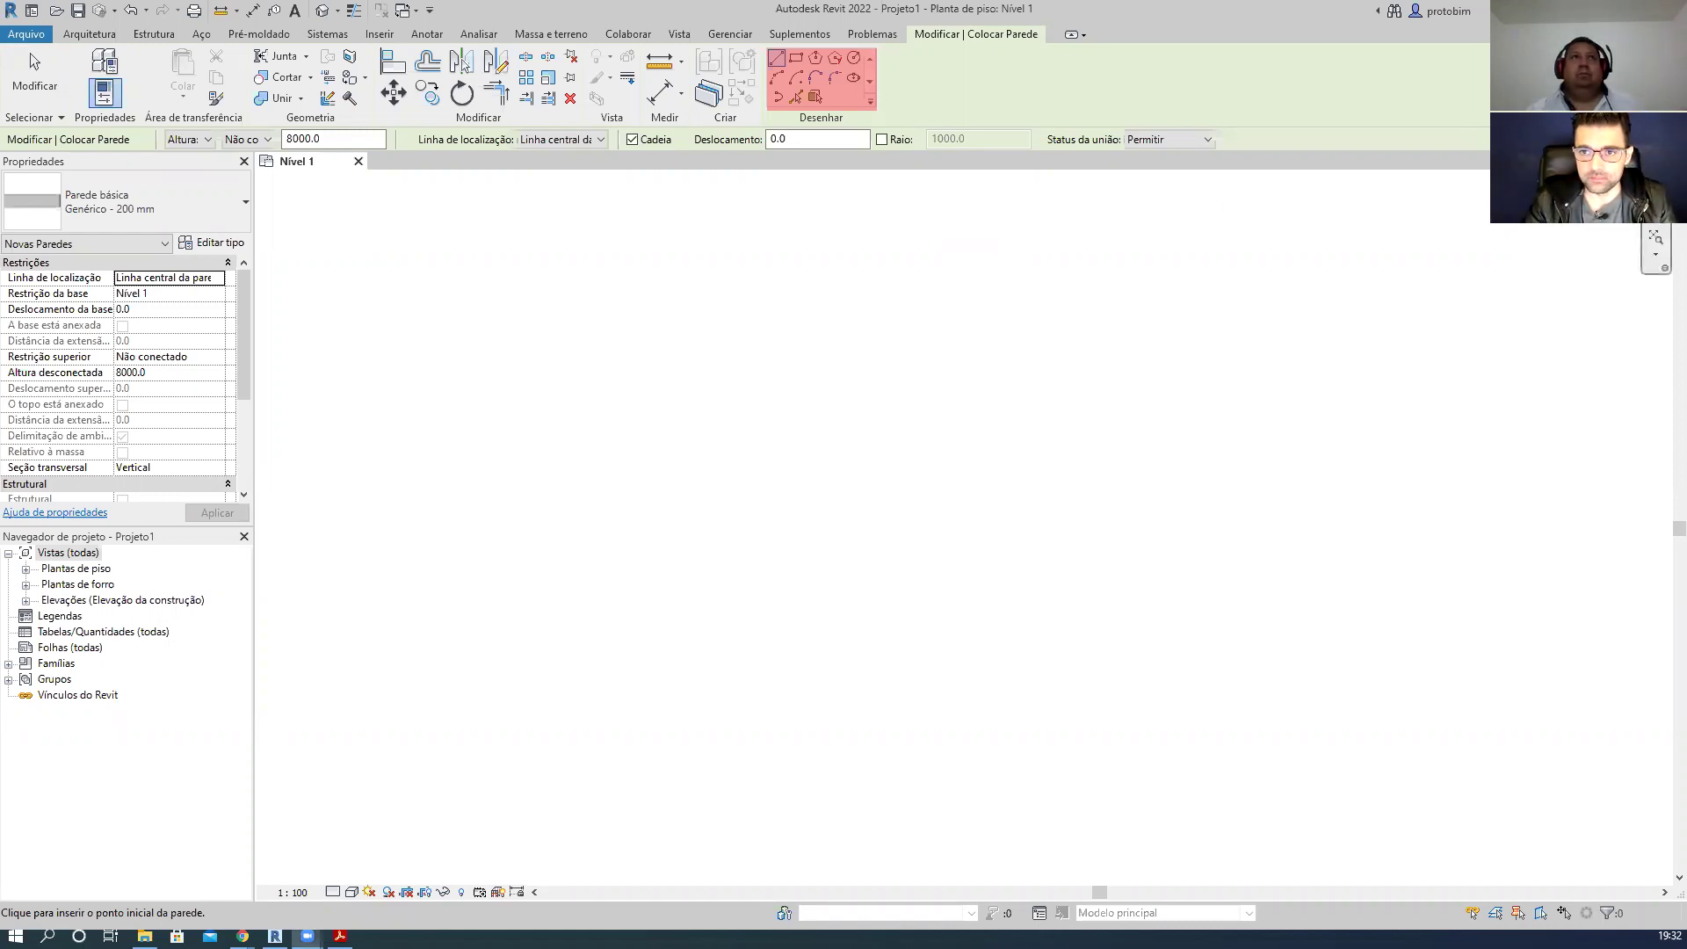
# - Add the red annotation text "WA - WALL - PAREDE" over the upper part of the empty floor plan
pyautogui.click(345, 233)
pyautogui.write('WA')
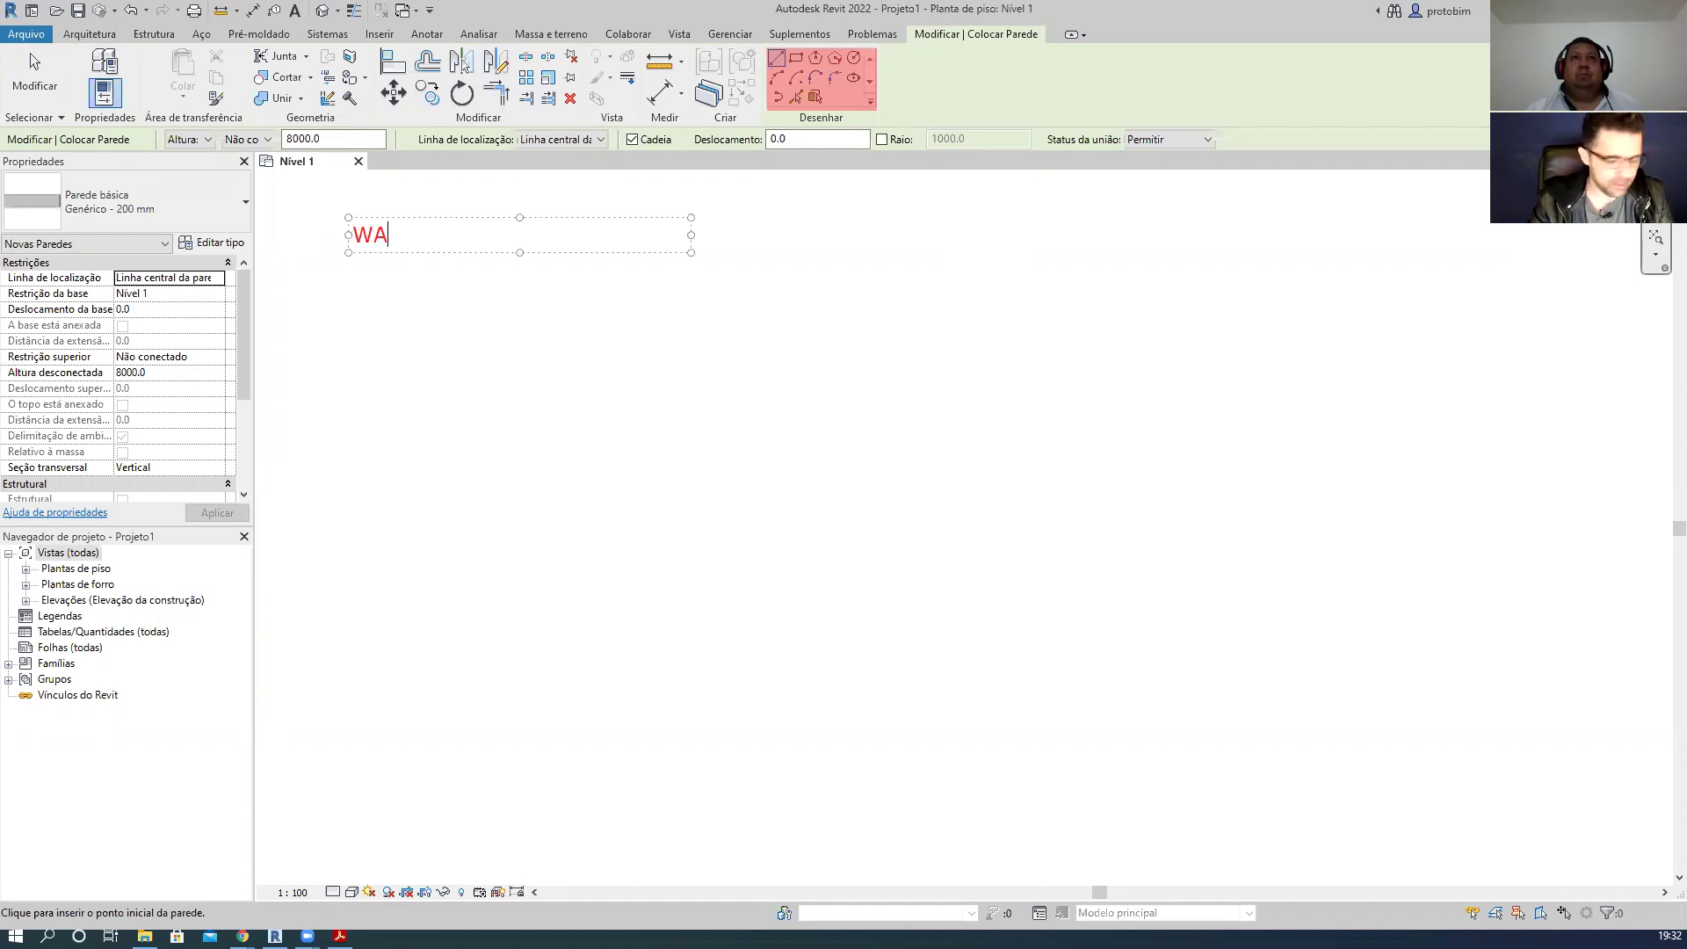
pyautogui.write(' - WALL - ')
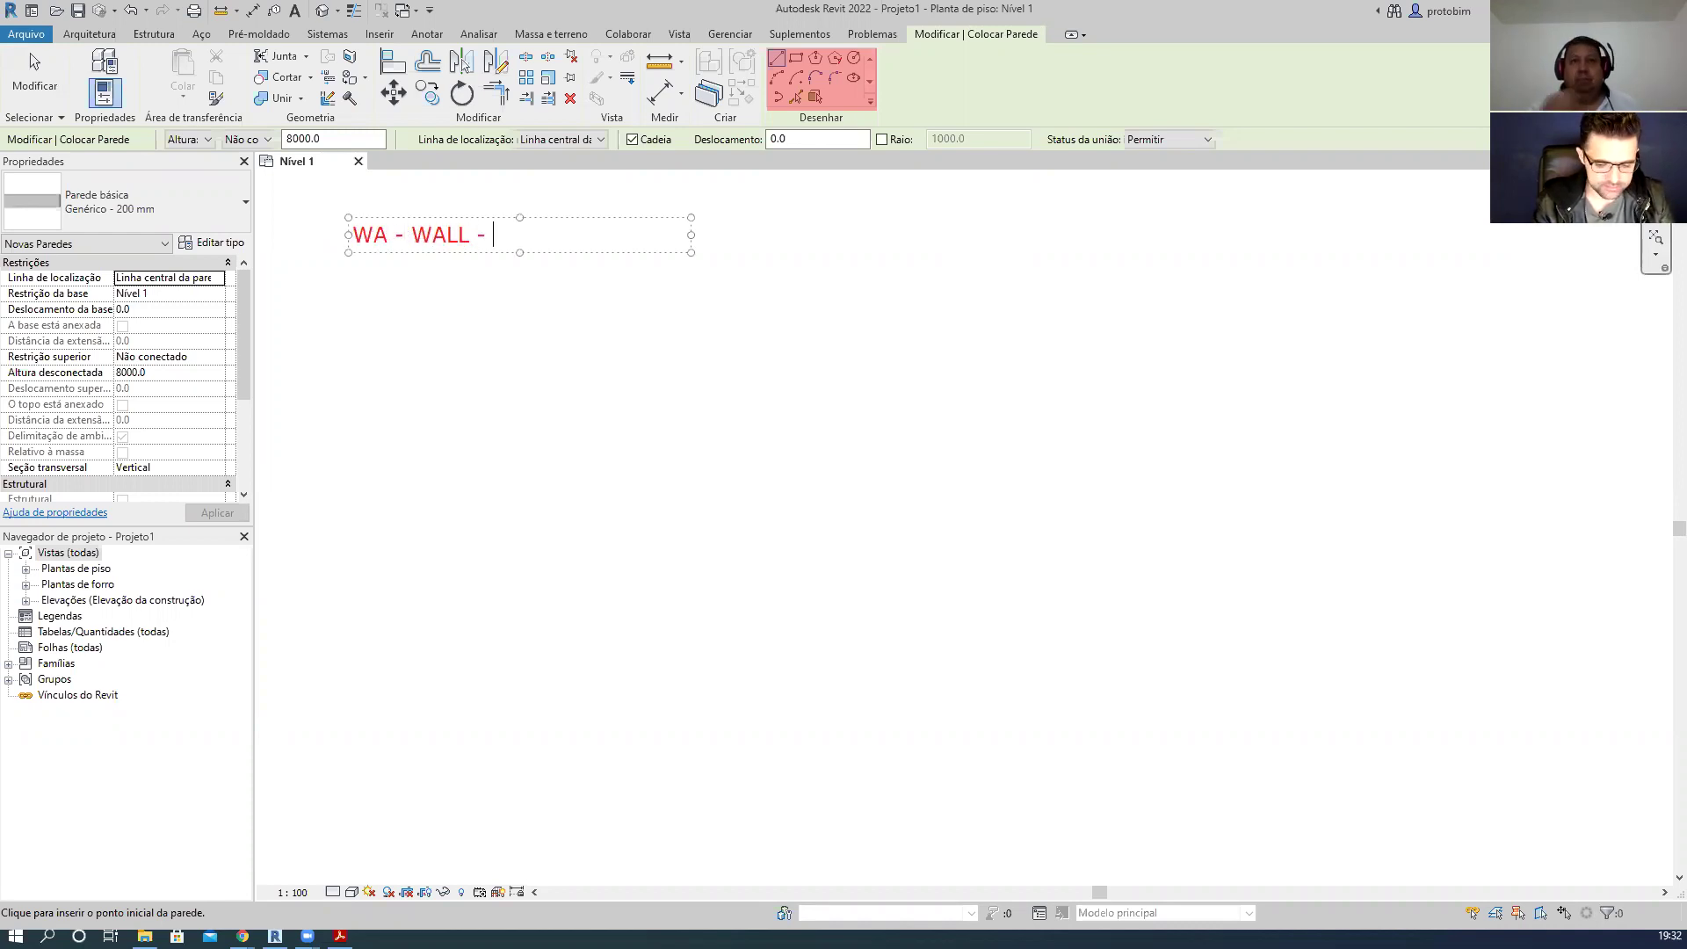
pyautogui.write('PAREDE')
pyautogui.click(584, 433)
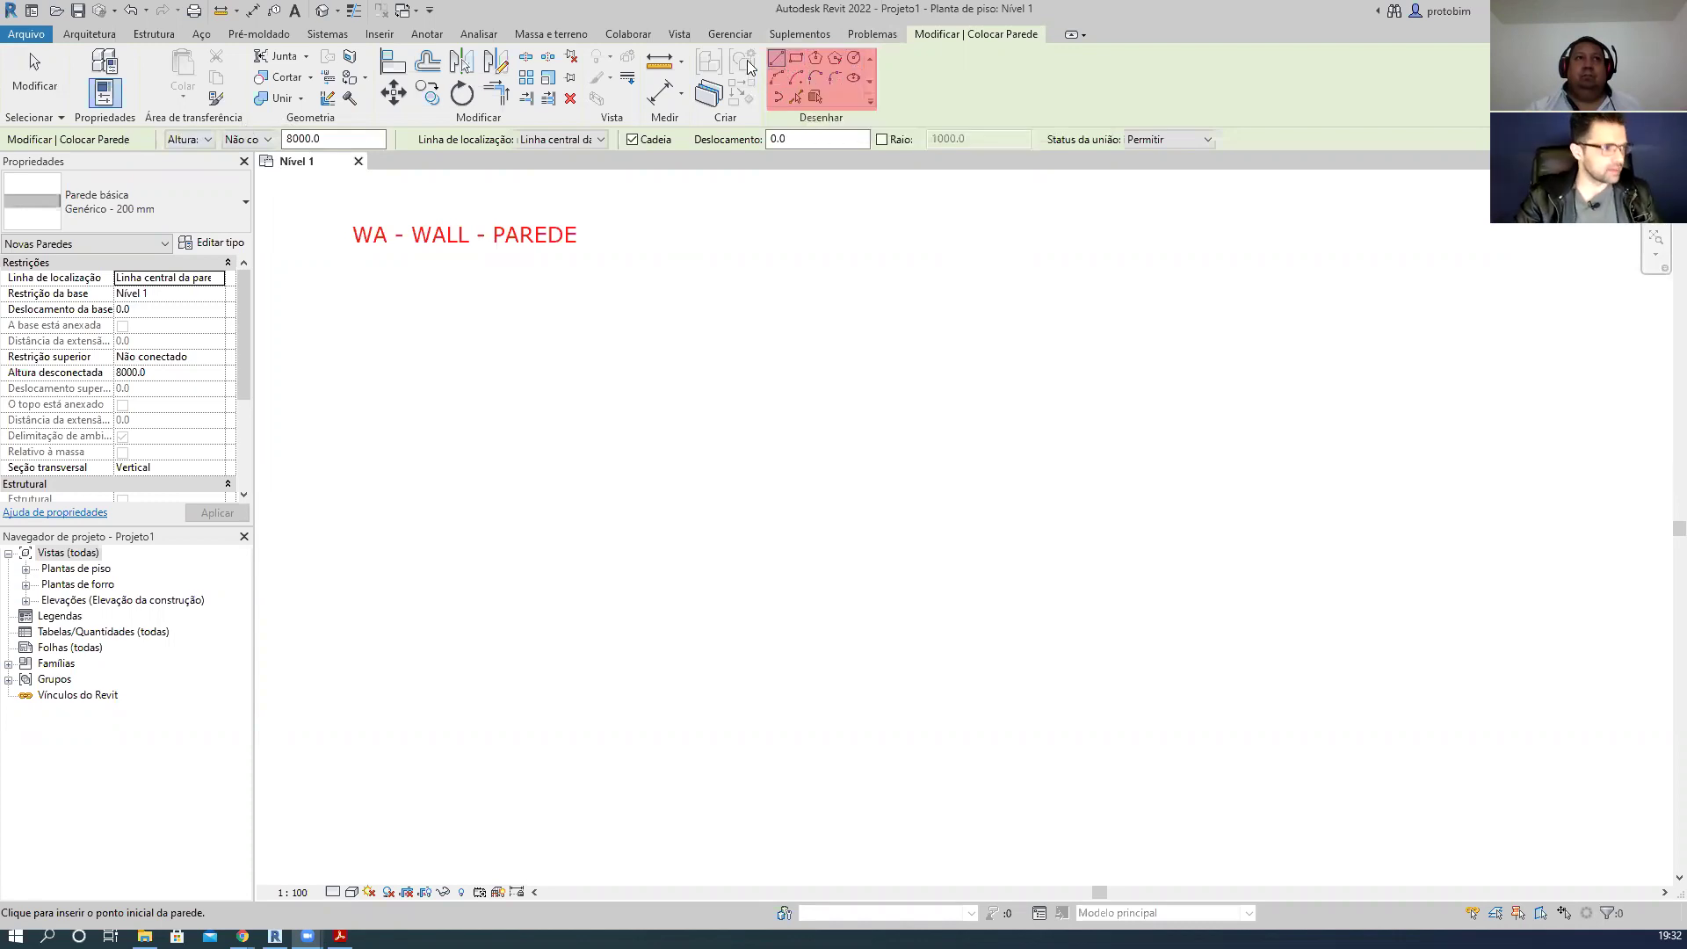
# - Look through the basic, curtain and stacked wall types for new walls and pick Genérico - 200 mm
pyautogui.click(227, 206)
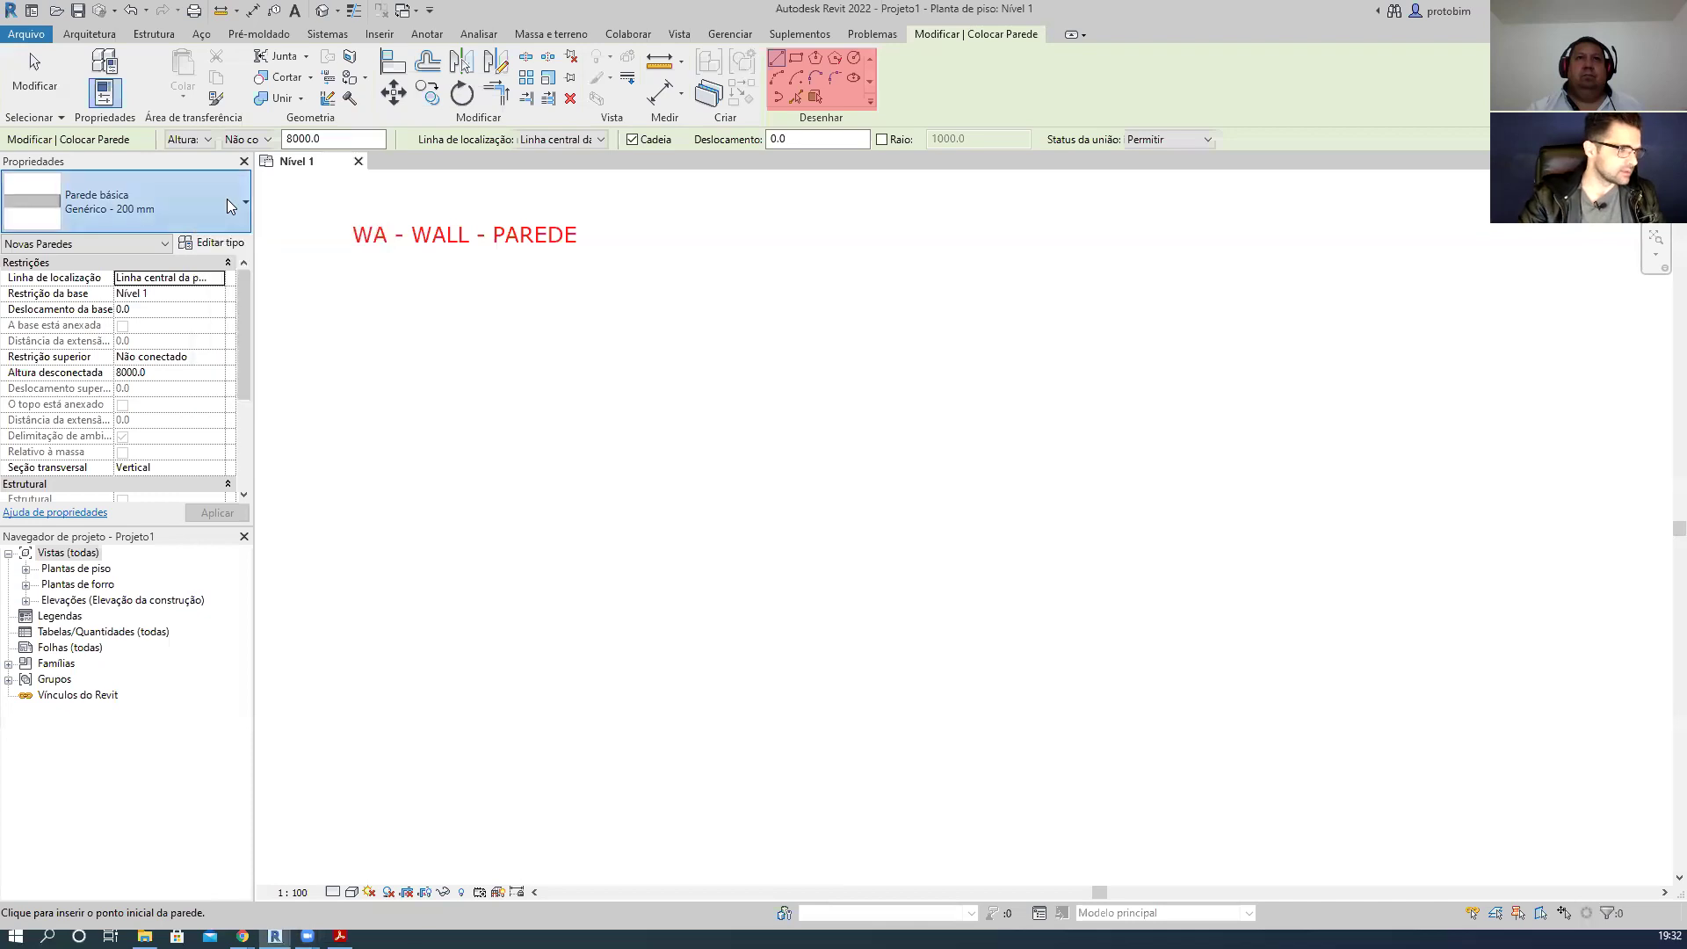
pyautogui.scroll(3, 195, 290)
pyautogui.scroll(2, 193, 327)
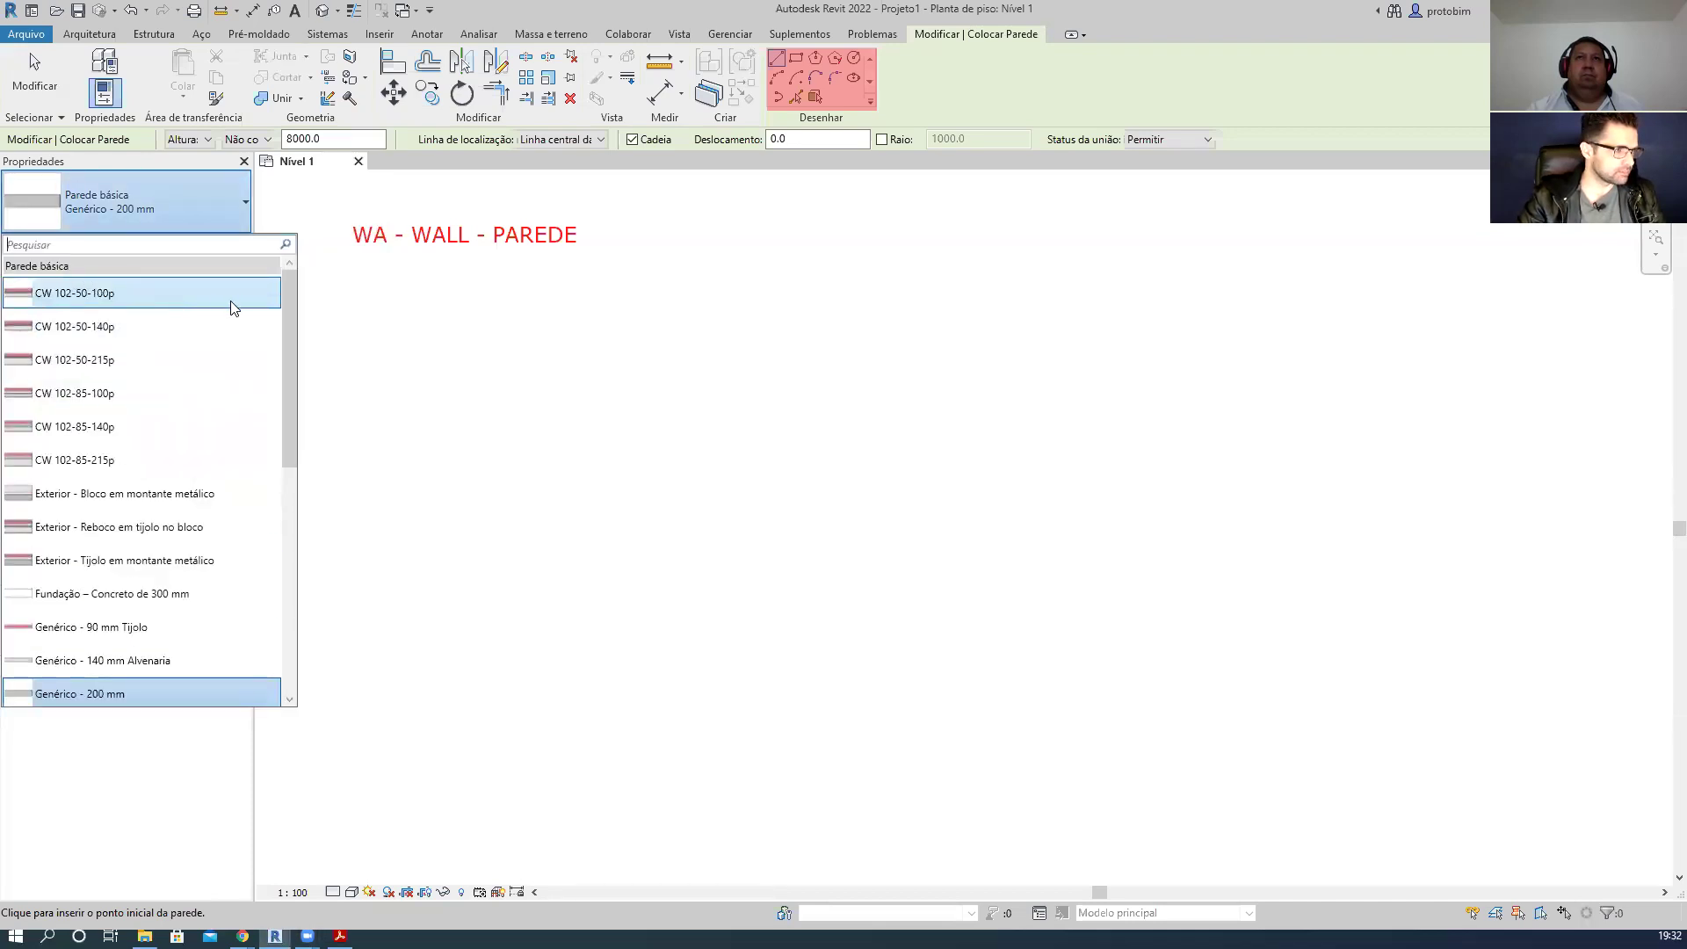
pyautogui.moveTo(286, 299); pyautogui.dragTo(290, 480)
pyautogui.scroll(-2, 230, 478)
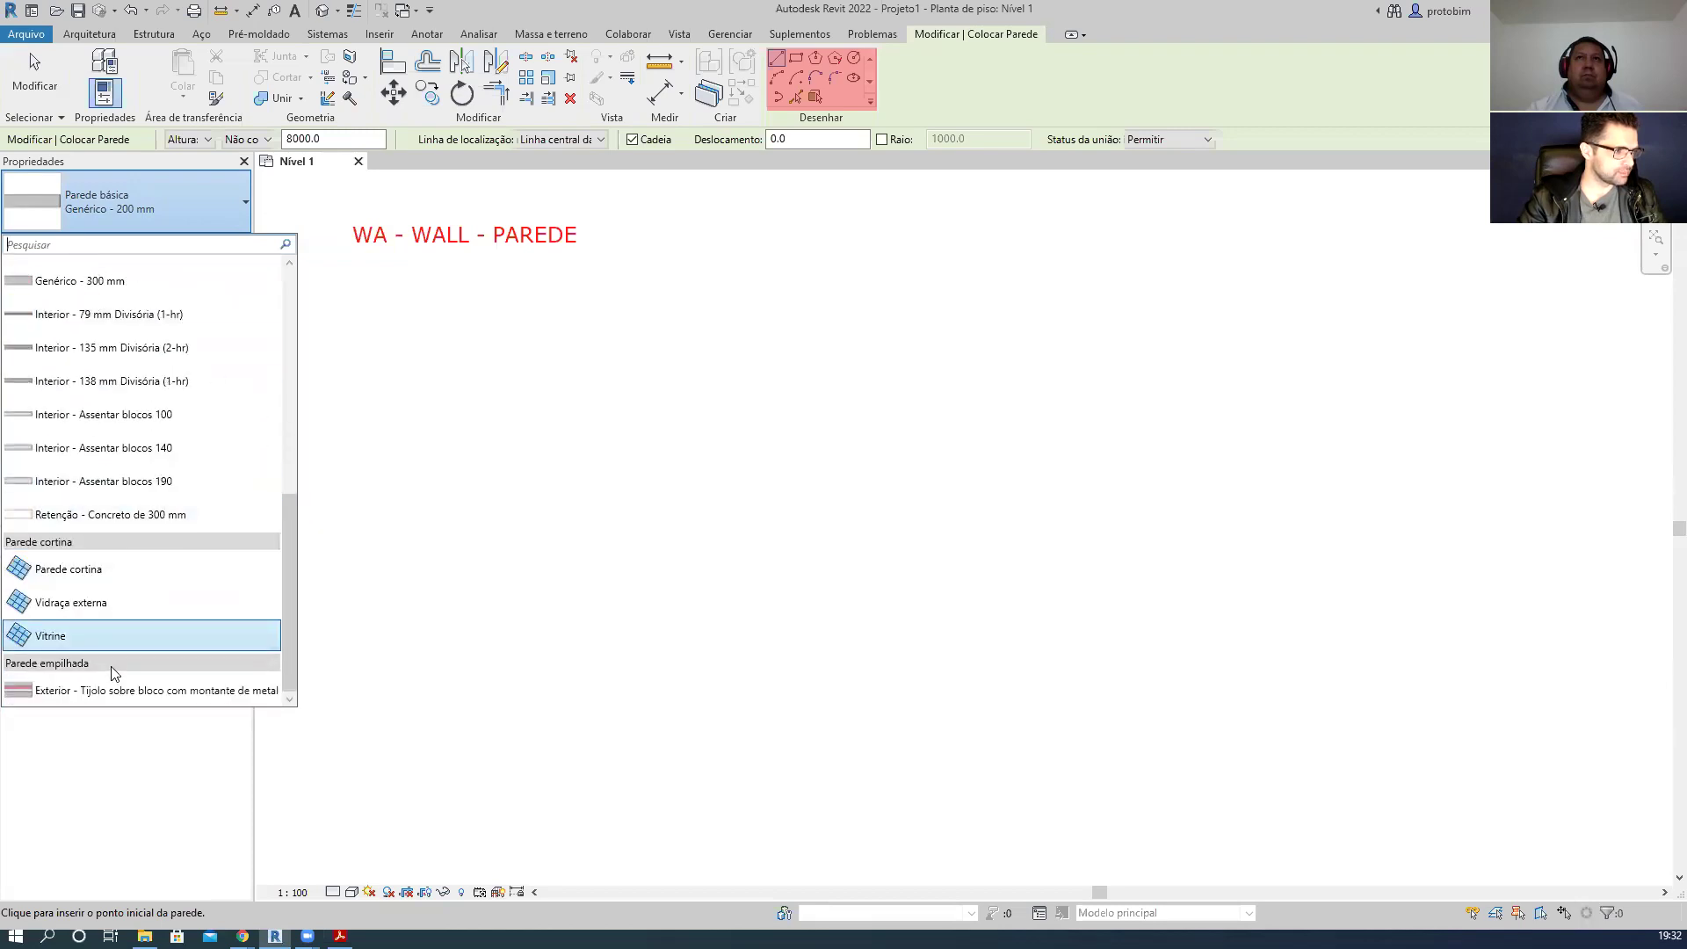
pyautogui.moveTo(290, 529); pyautogui.dragTo(334, 238)
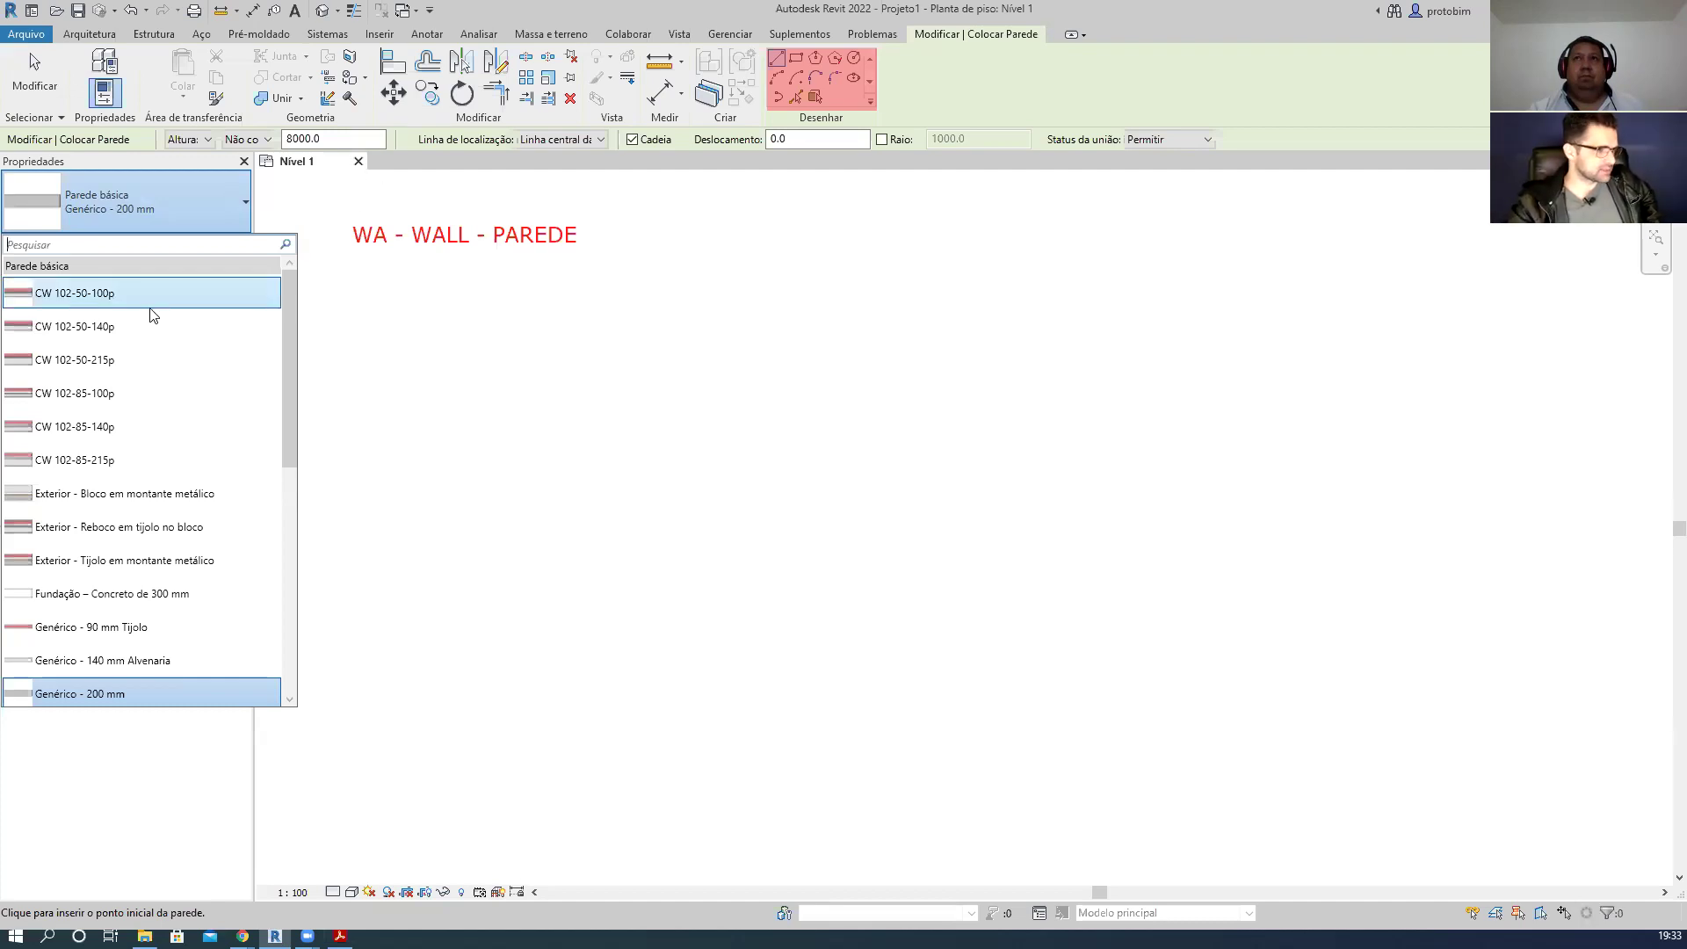
pyautogui.scroll(-2, 154, 316)
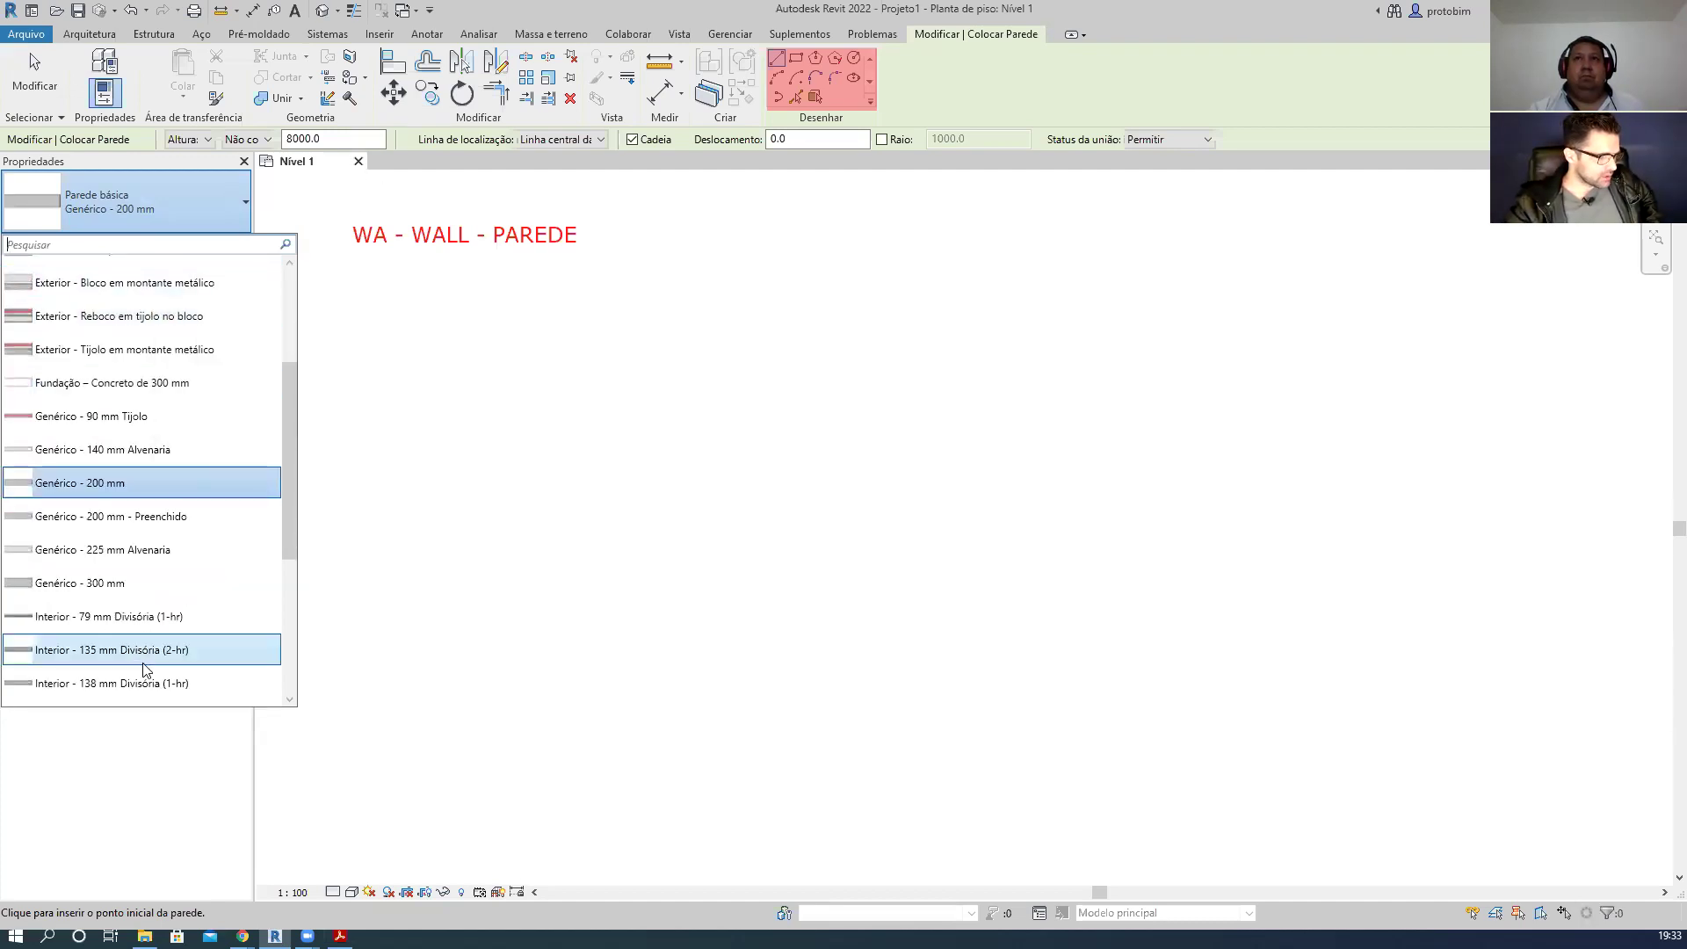
pyautogui.click(126, 489)
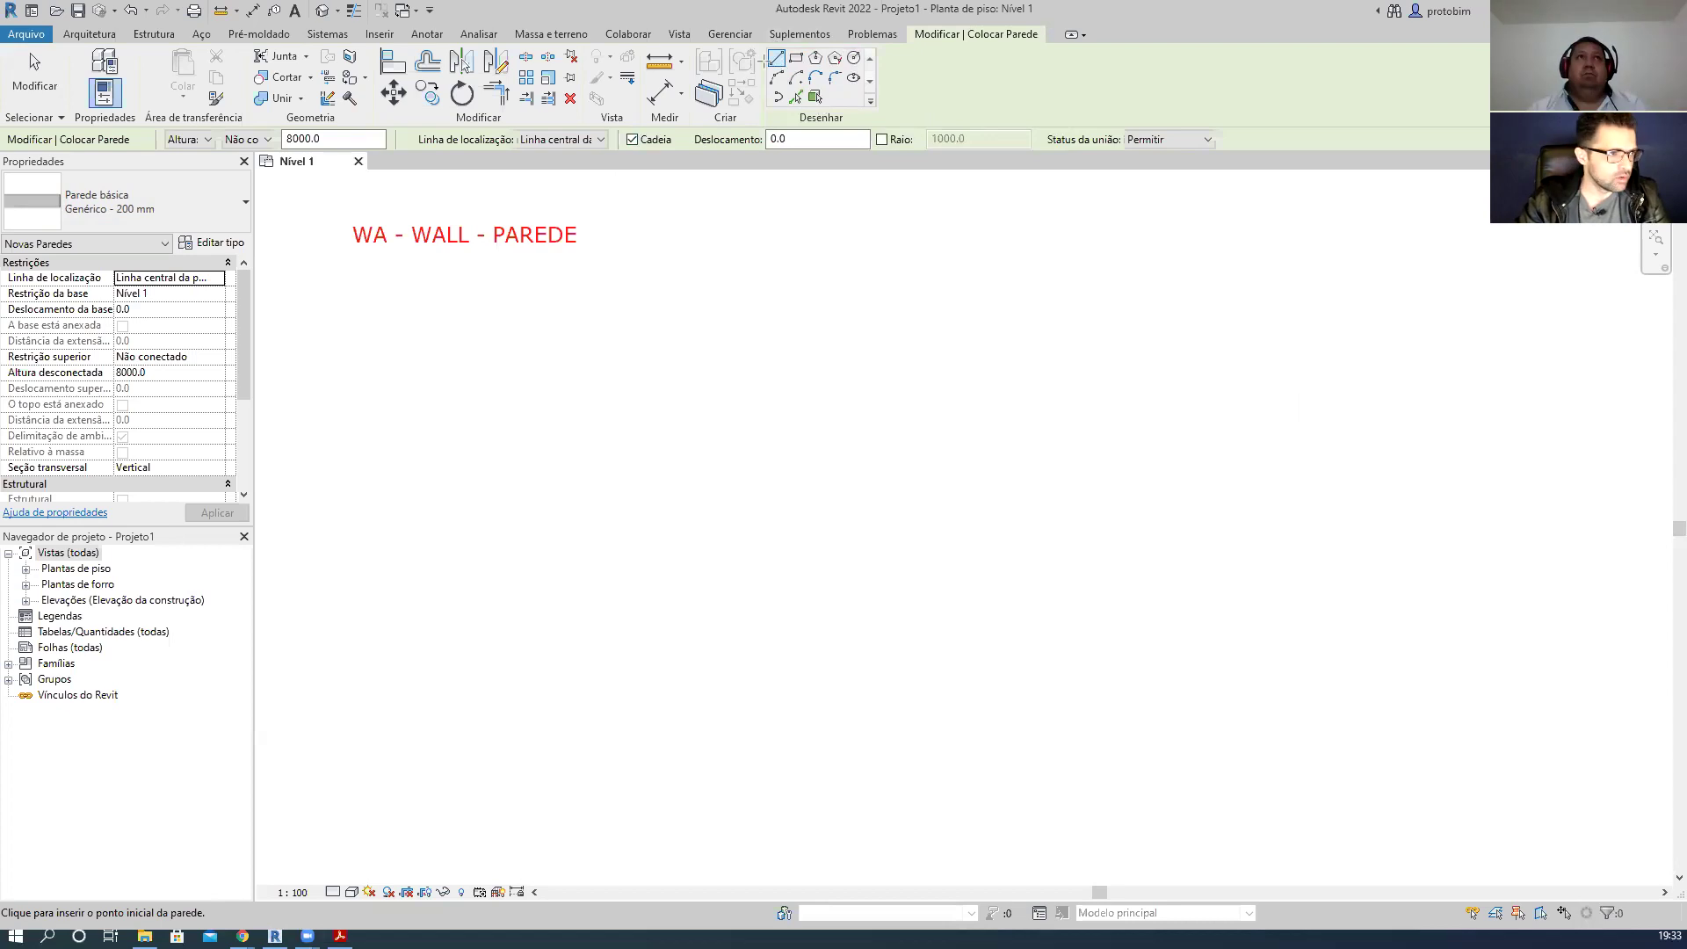
# - Outline the wall drawing tools with an unfilled red annotation rectangle and leave the Wall command
pyautogui.moveTo(763, 46); pyautogui.dragTo(876, 119)
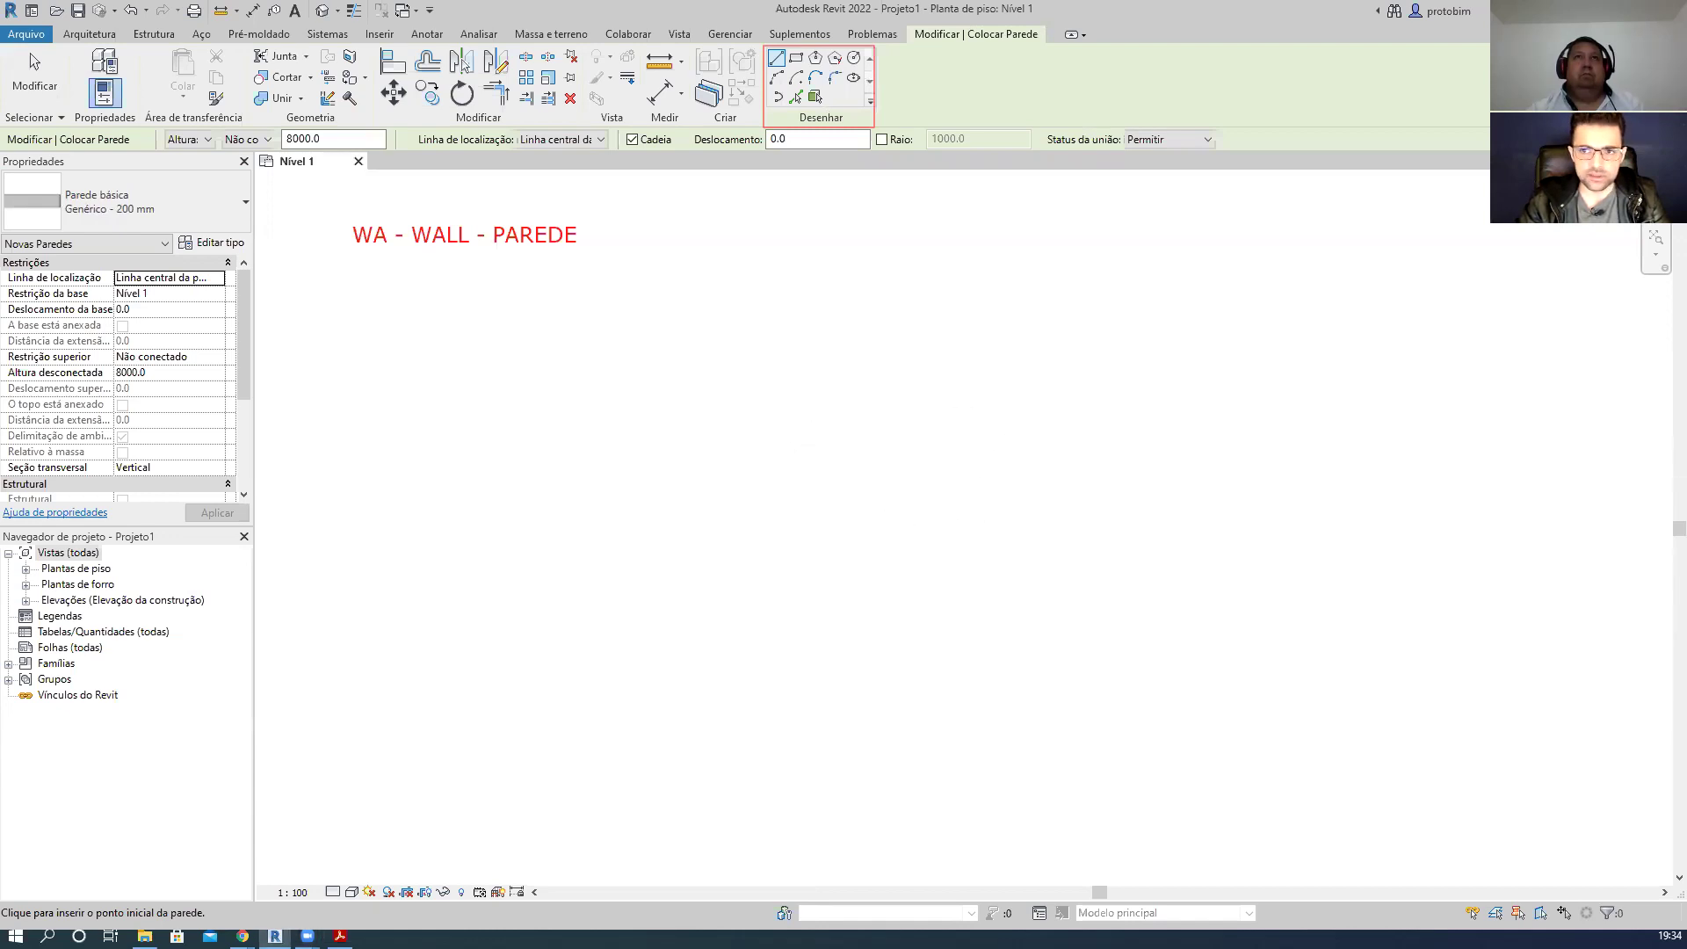
pyautogui.press('Escape')
pyautogui.press('Escape')
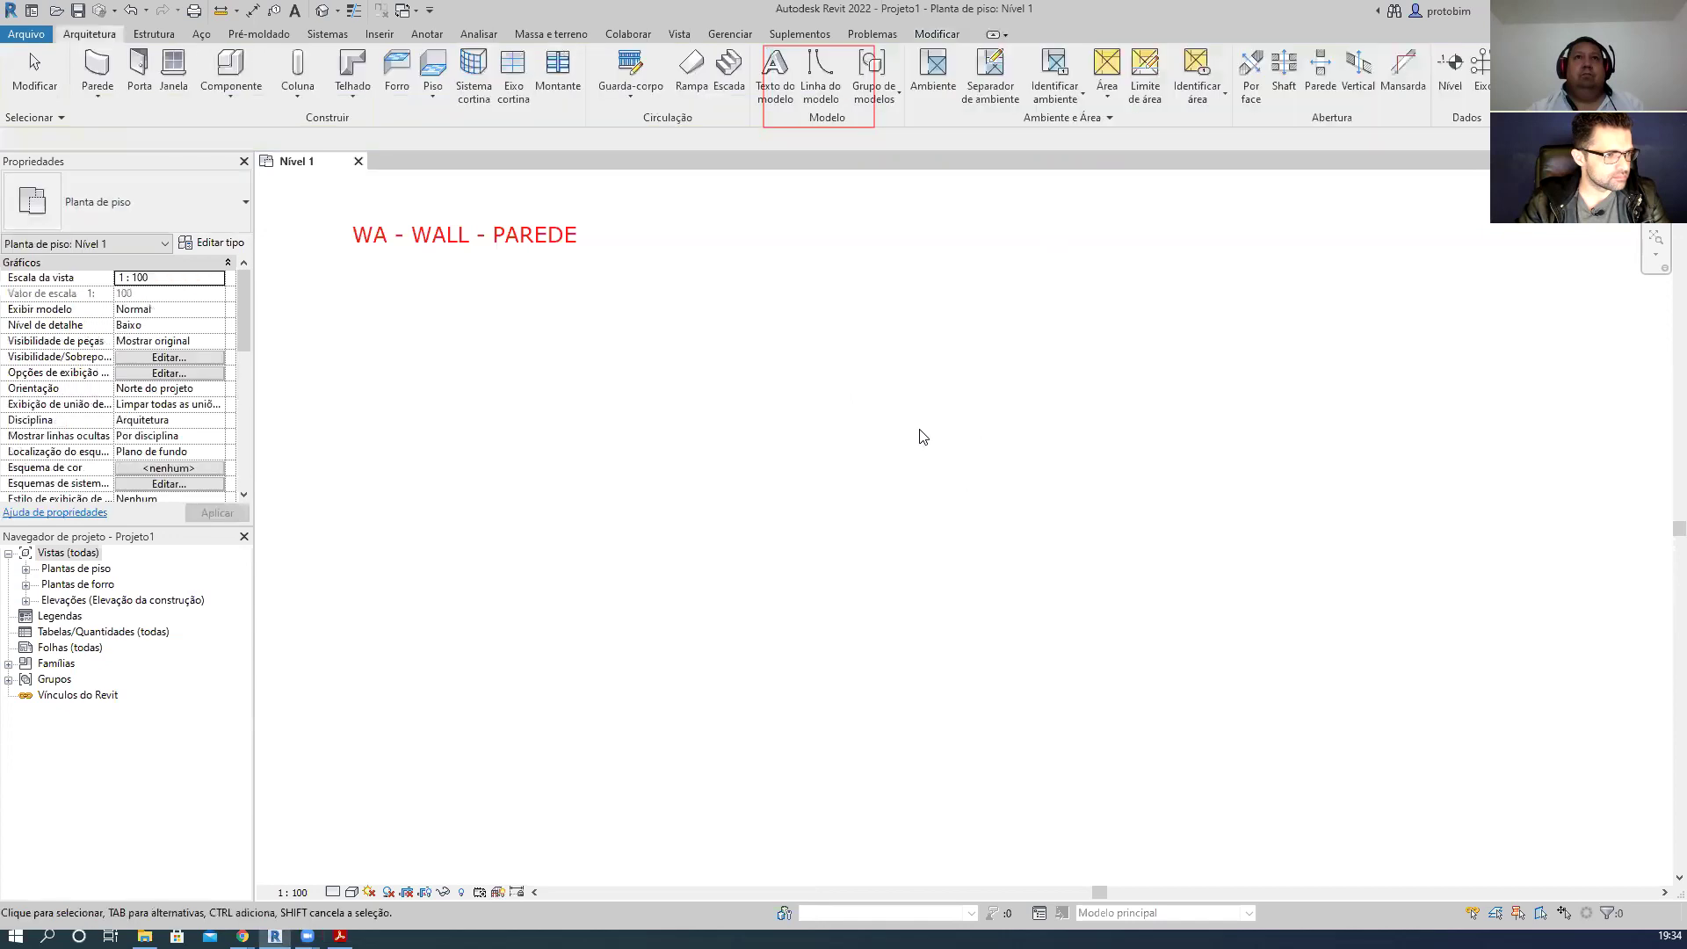
pyautogui.press('w')
pyautogui.press('a')
pyautogui.click(821, 463)
pyautogui.scroll(3, 835, 475)
pyautogui.scroll(-3, 887, 461)
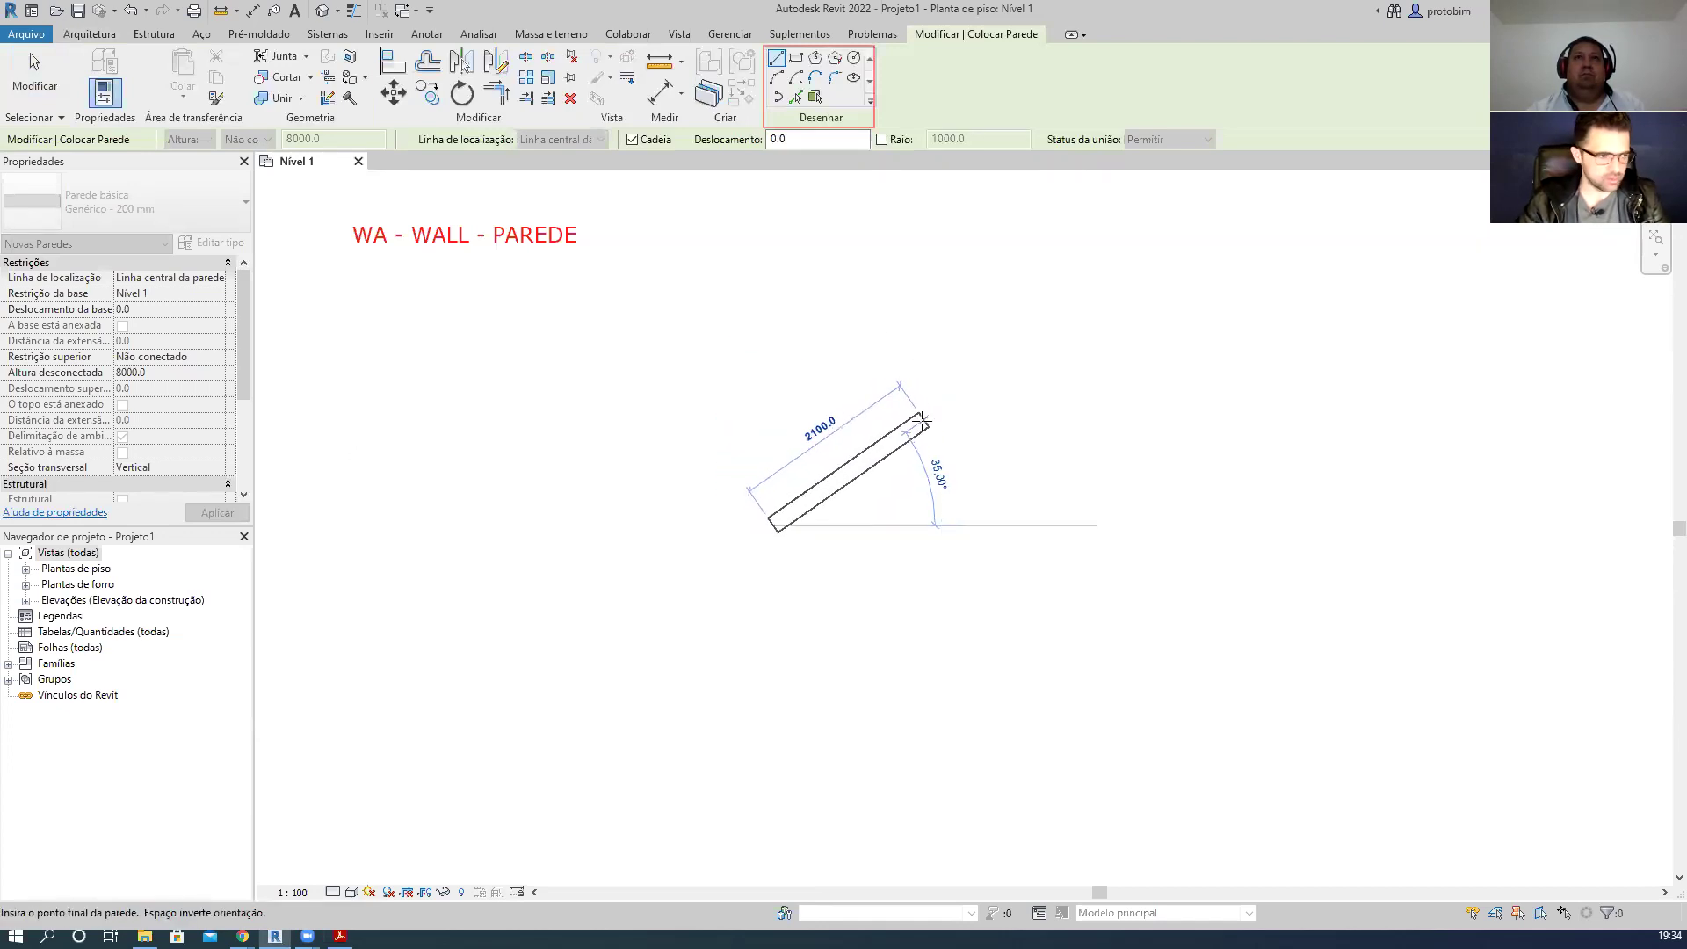
pyautogui.write('1800')
pyautogui.press('Escape')
pyautogui.press('Escape')
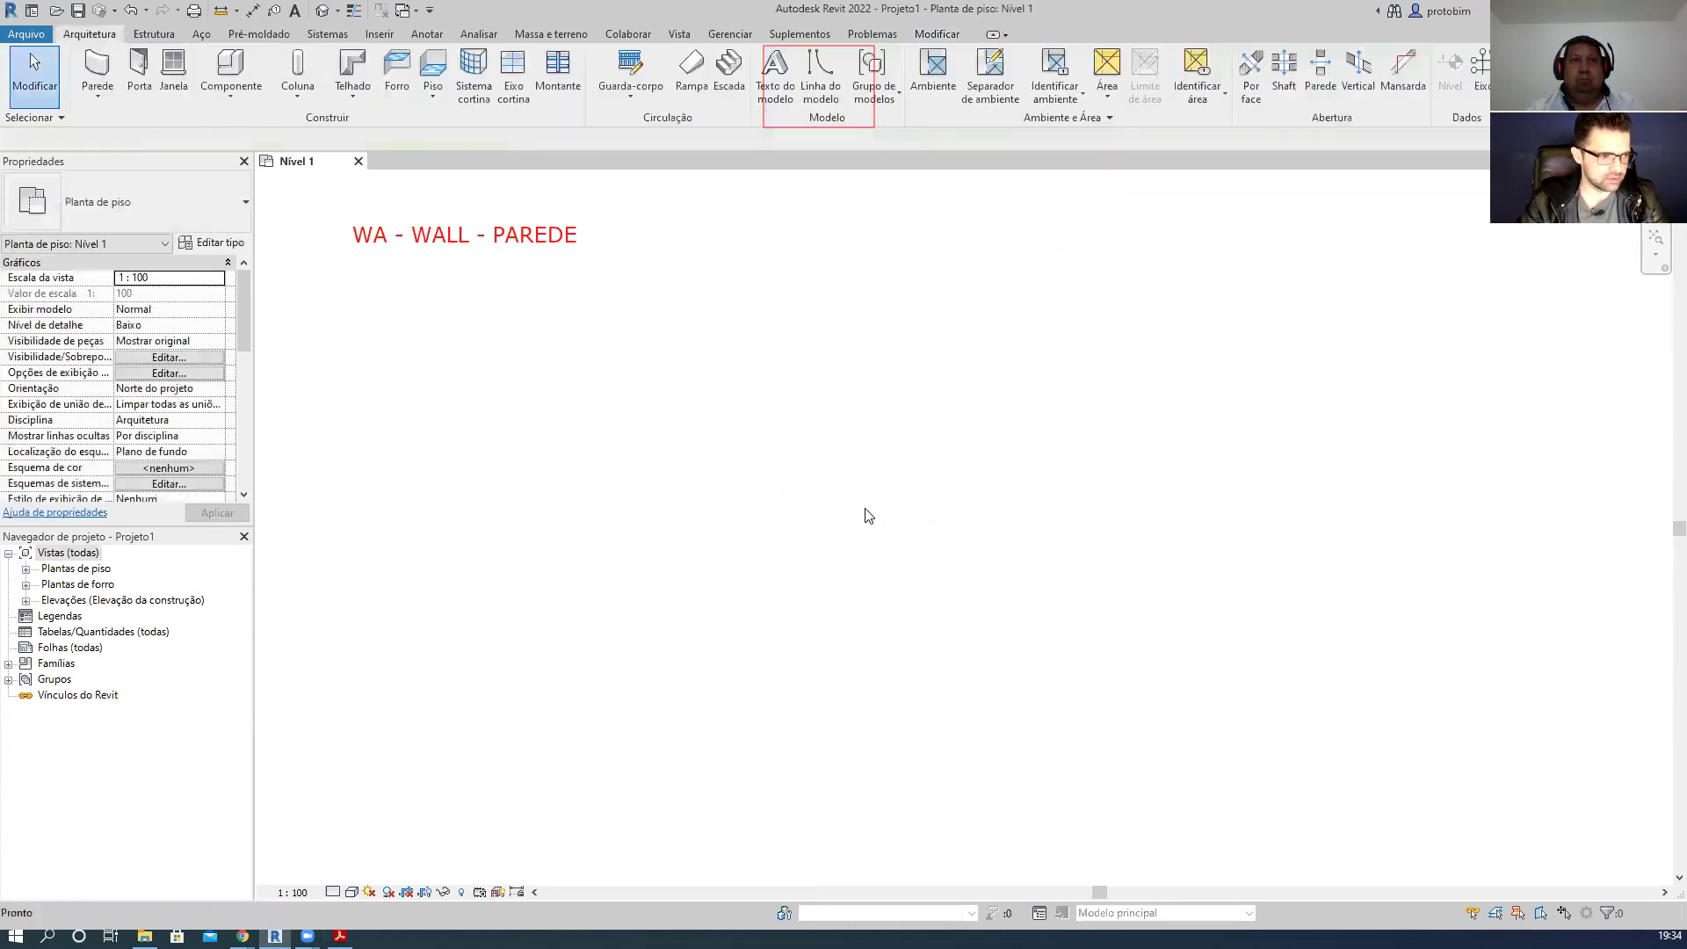
# - Draw a horizontal wall 1800 mm long on the floor plan and outline the wall options bar with an unfilled red annotation rectangle
pyautogui.press('w')
pyautogui.press('a')
pyautogui.click(836, 553)
pyautogui.write('1800')
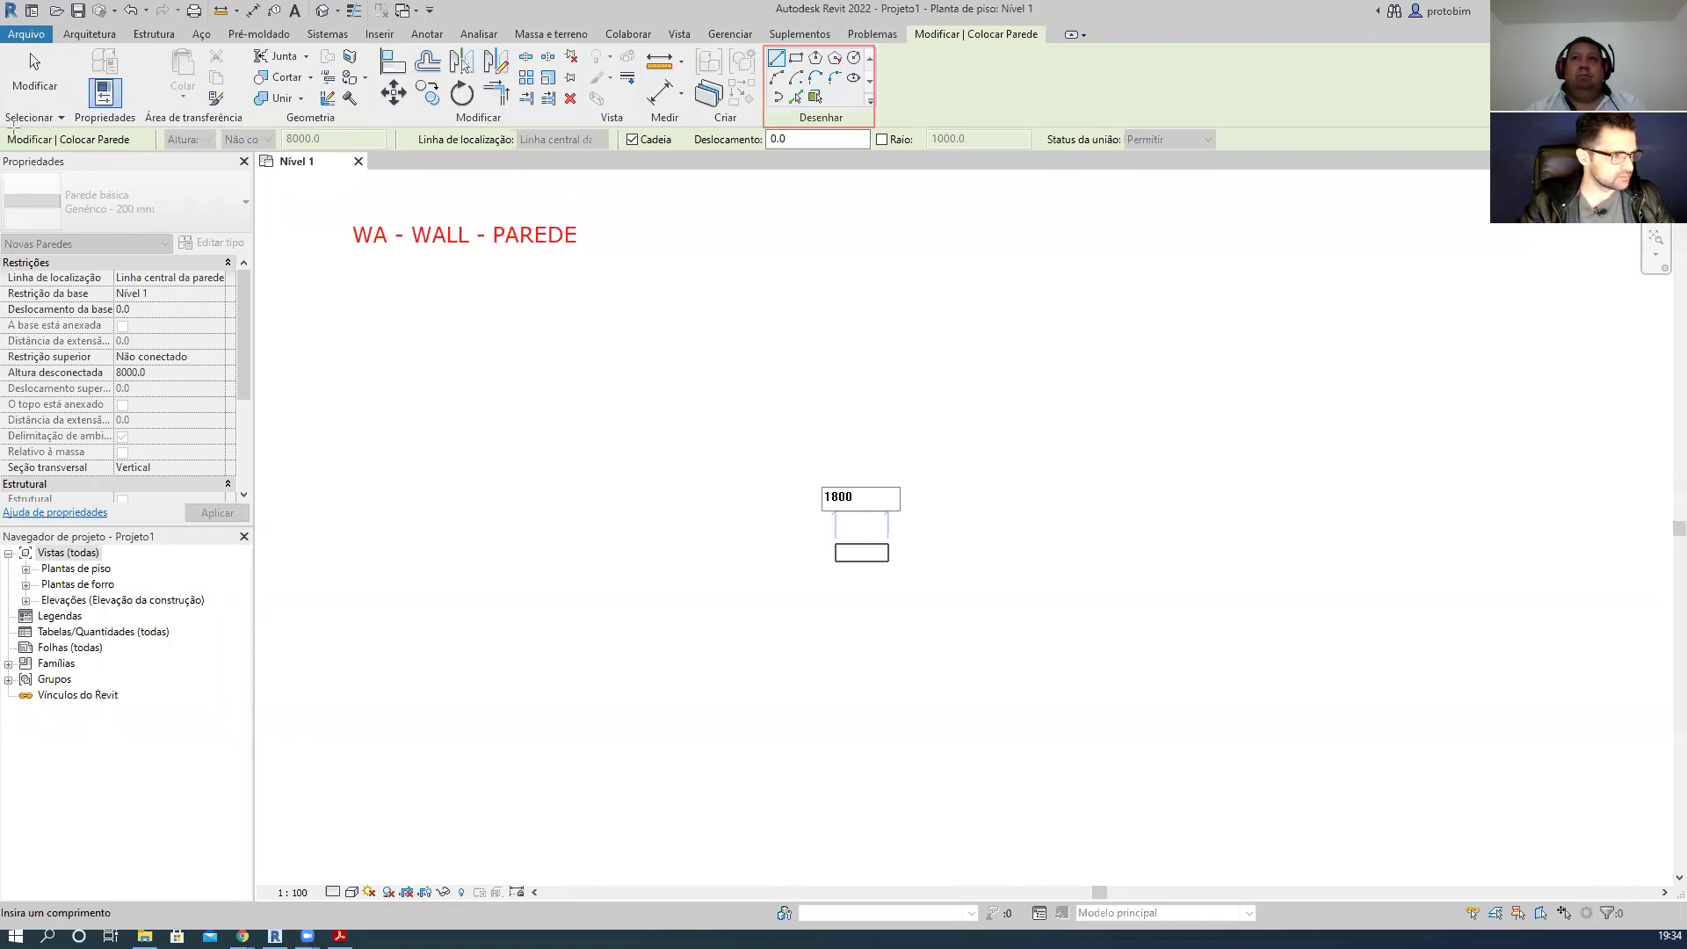
pyautogui.moveTo(6, 126)
pyautogui.mouseDown()
pyautogui.moveTo(388, 170)
pyautogui.moveTo(1652, 164)
pyautogui.moveTo(1652, 150)
pyautogui.mouseUp()
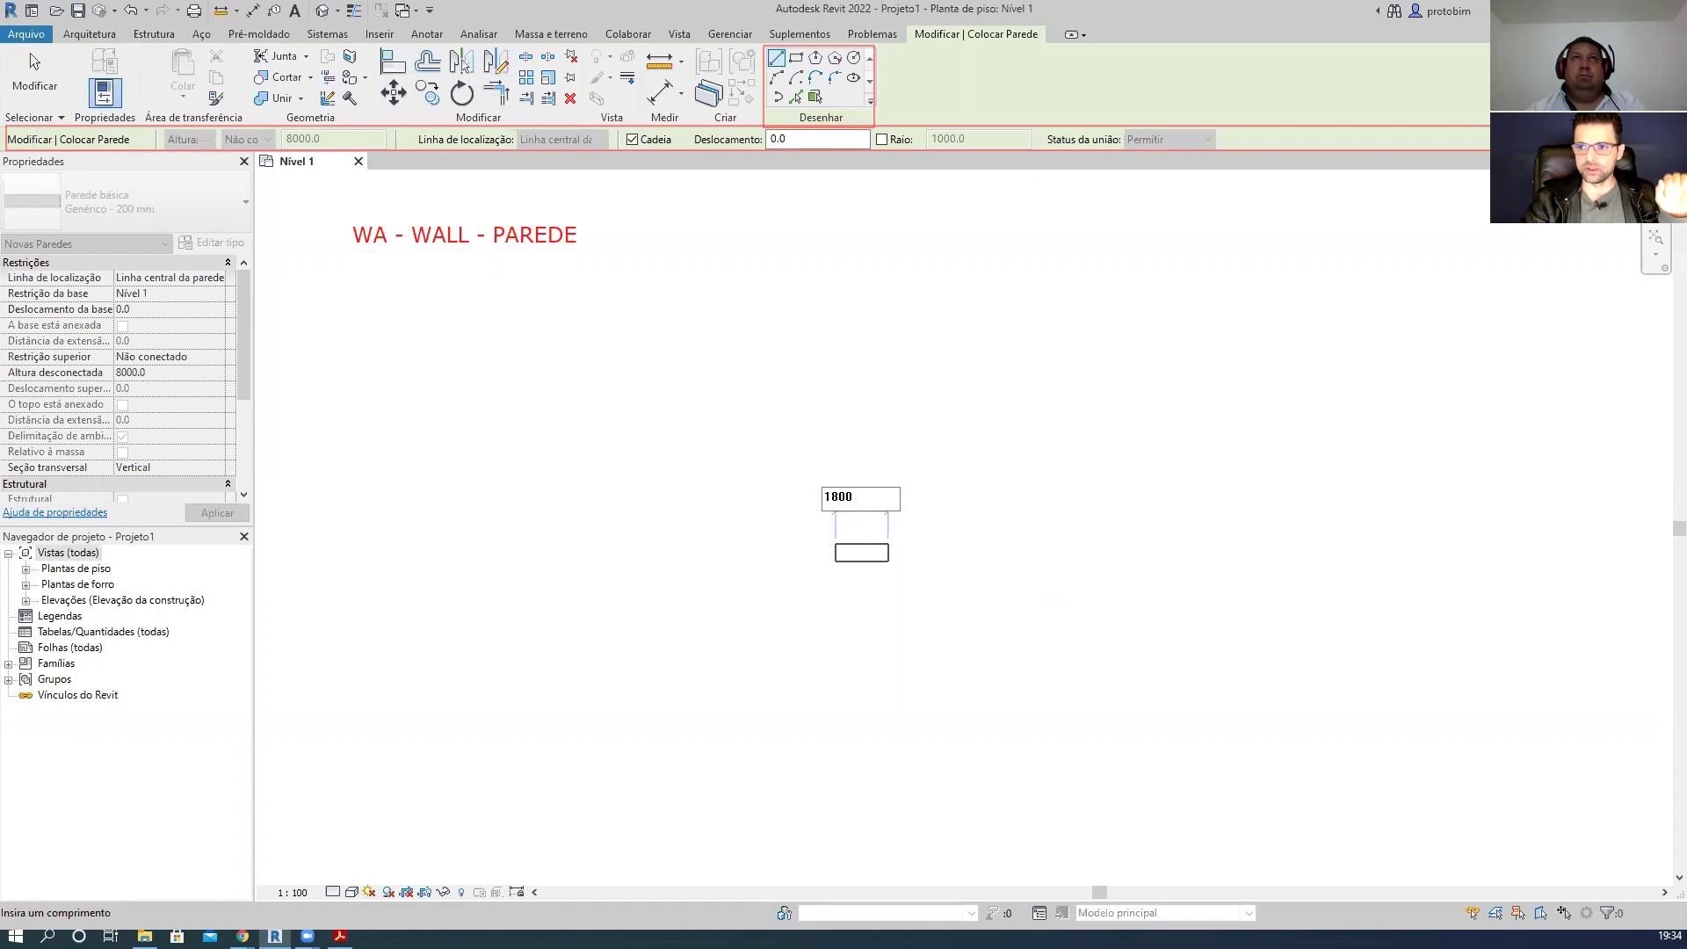
pyautogui.press('Return')
pyautogui.press('Escape')
pyautogui.press('Escape')
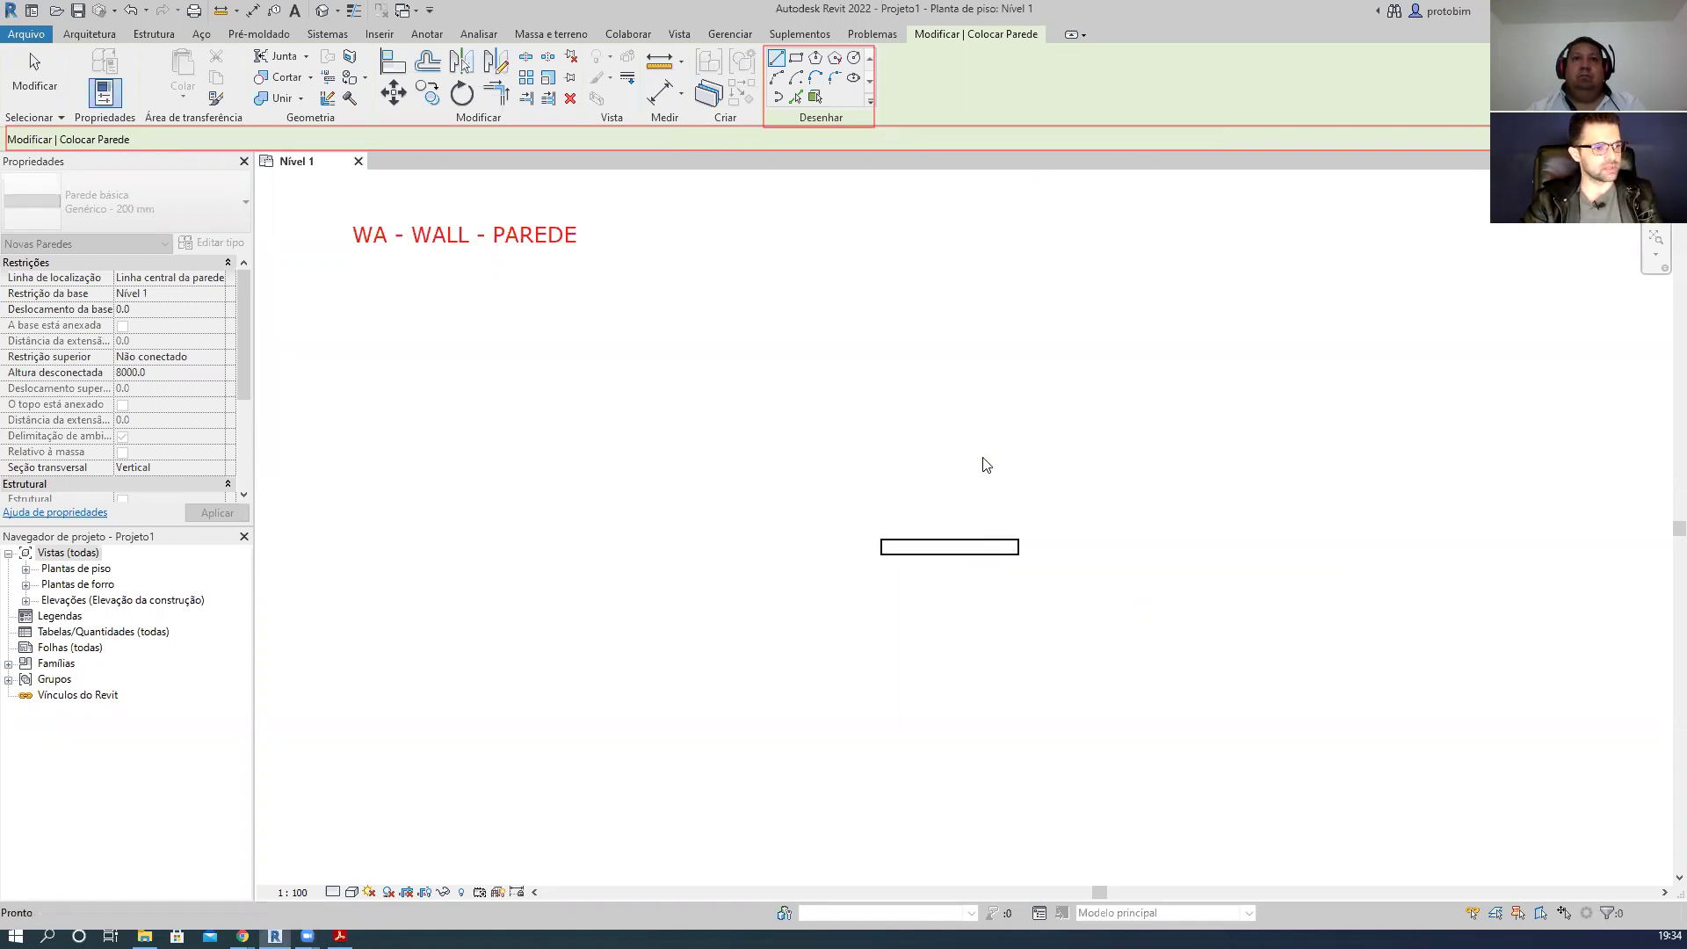
# - Delete the drawn wall, restart the Wall command and view the Profundidade and Altura choices for new walls
pyautogui.click(970, 546)
pyautogui.press('Delete')
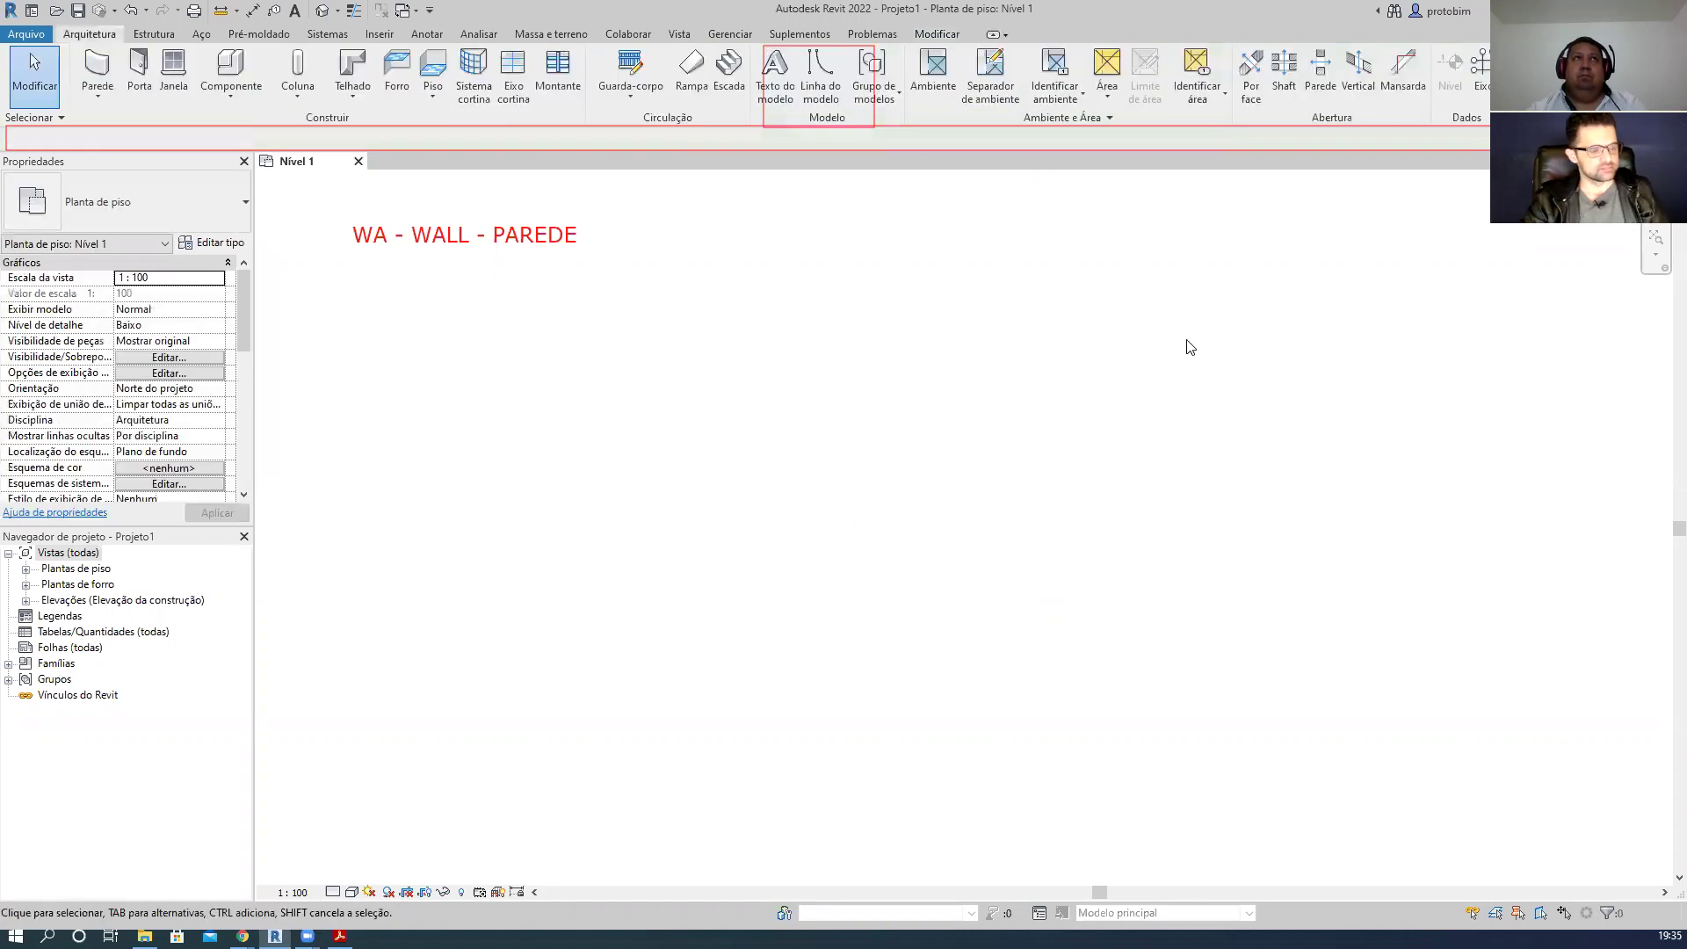
pyautogui.press('w')
pyautogui.press('a')
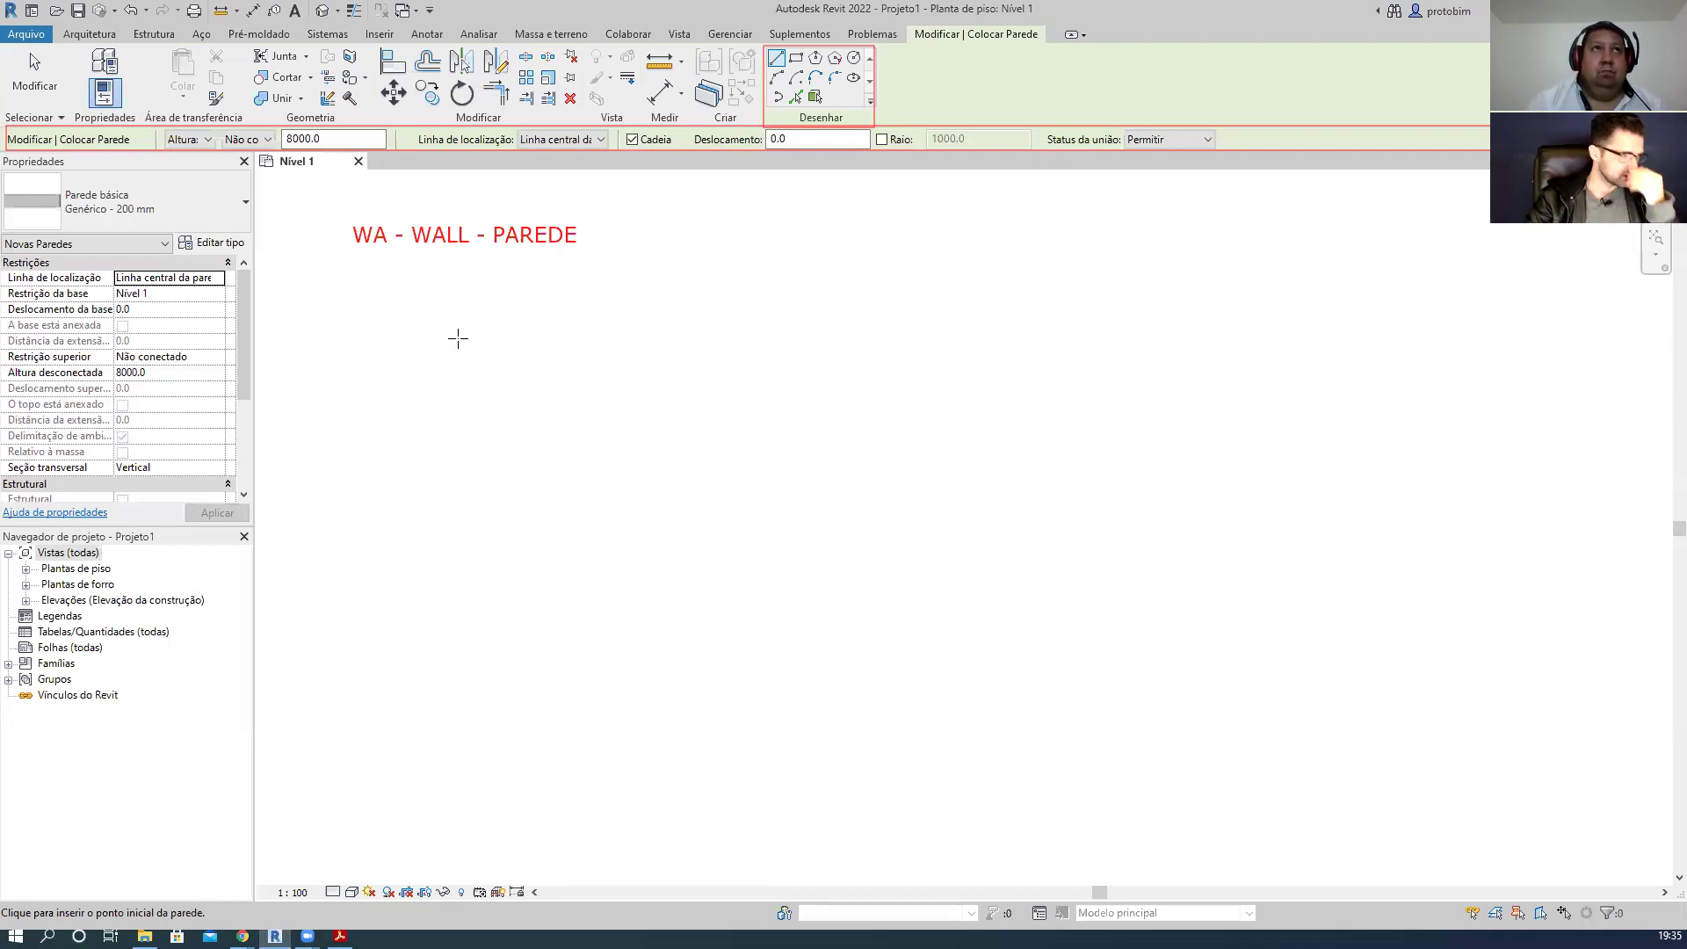
pyautogui.click(202, 140)
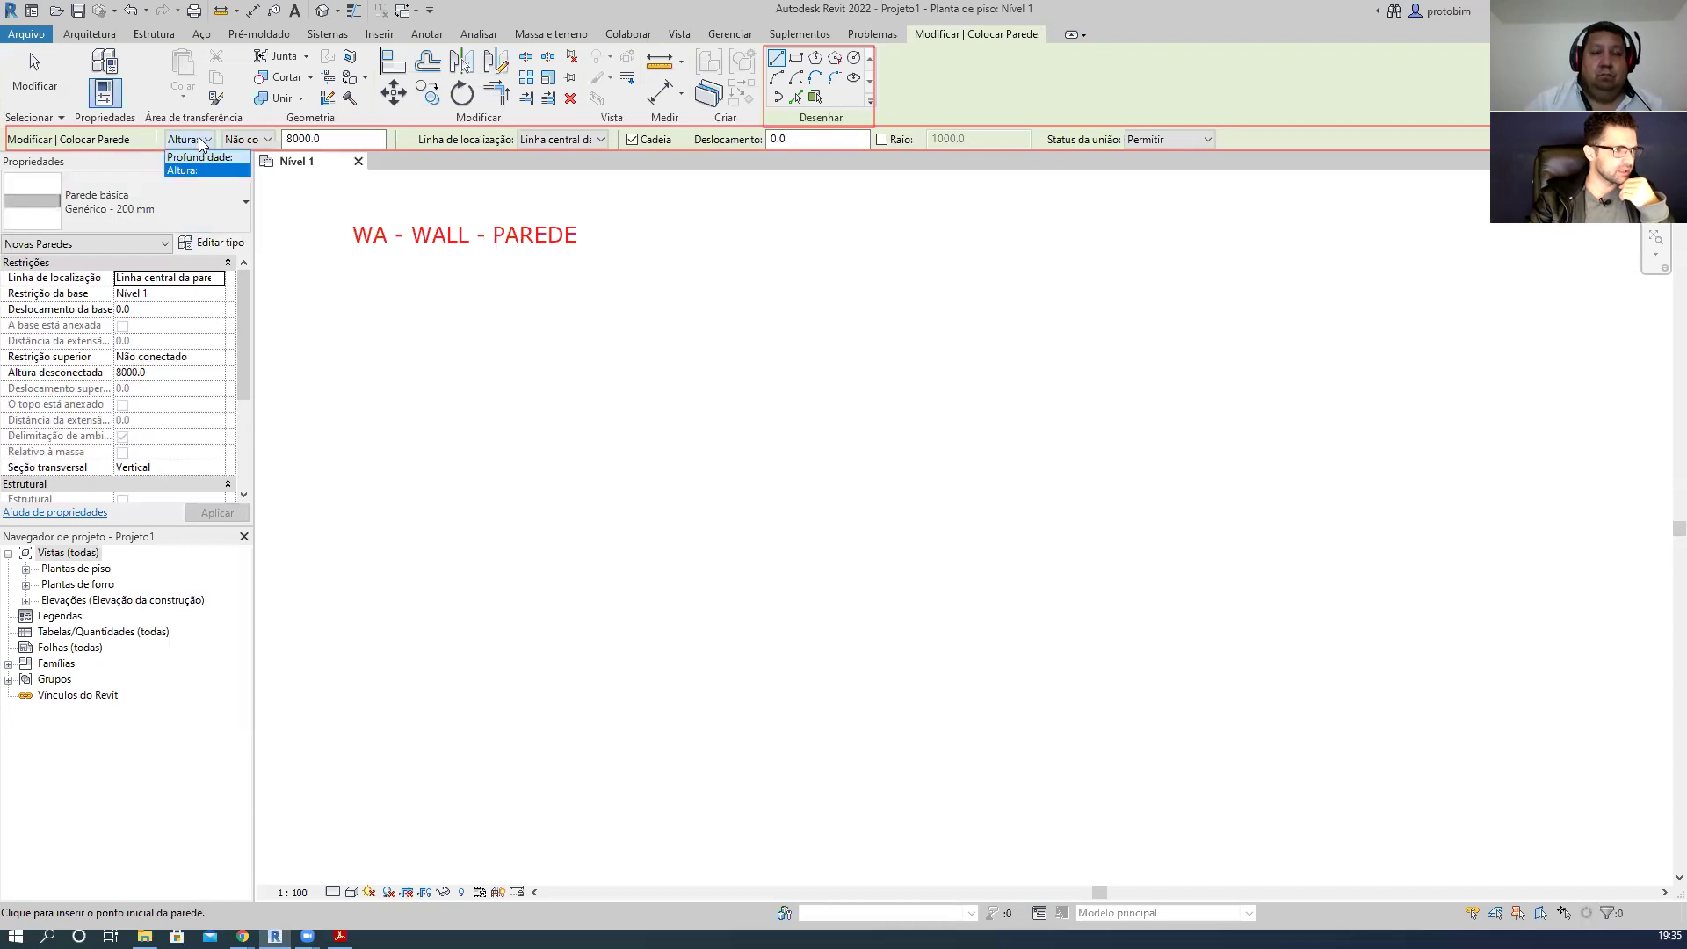
pyautogui.click(202, 143)
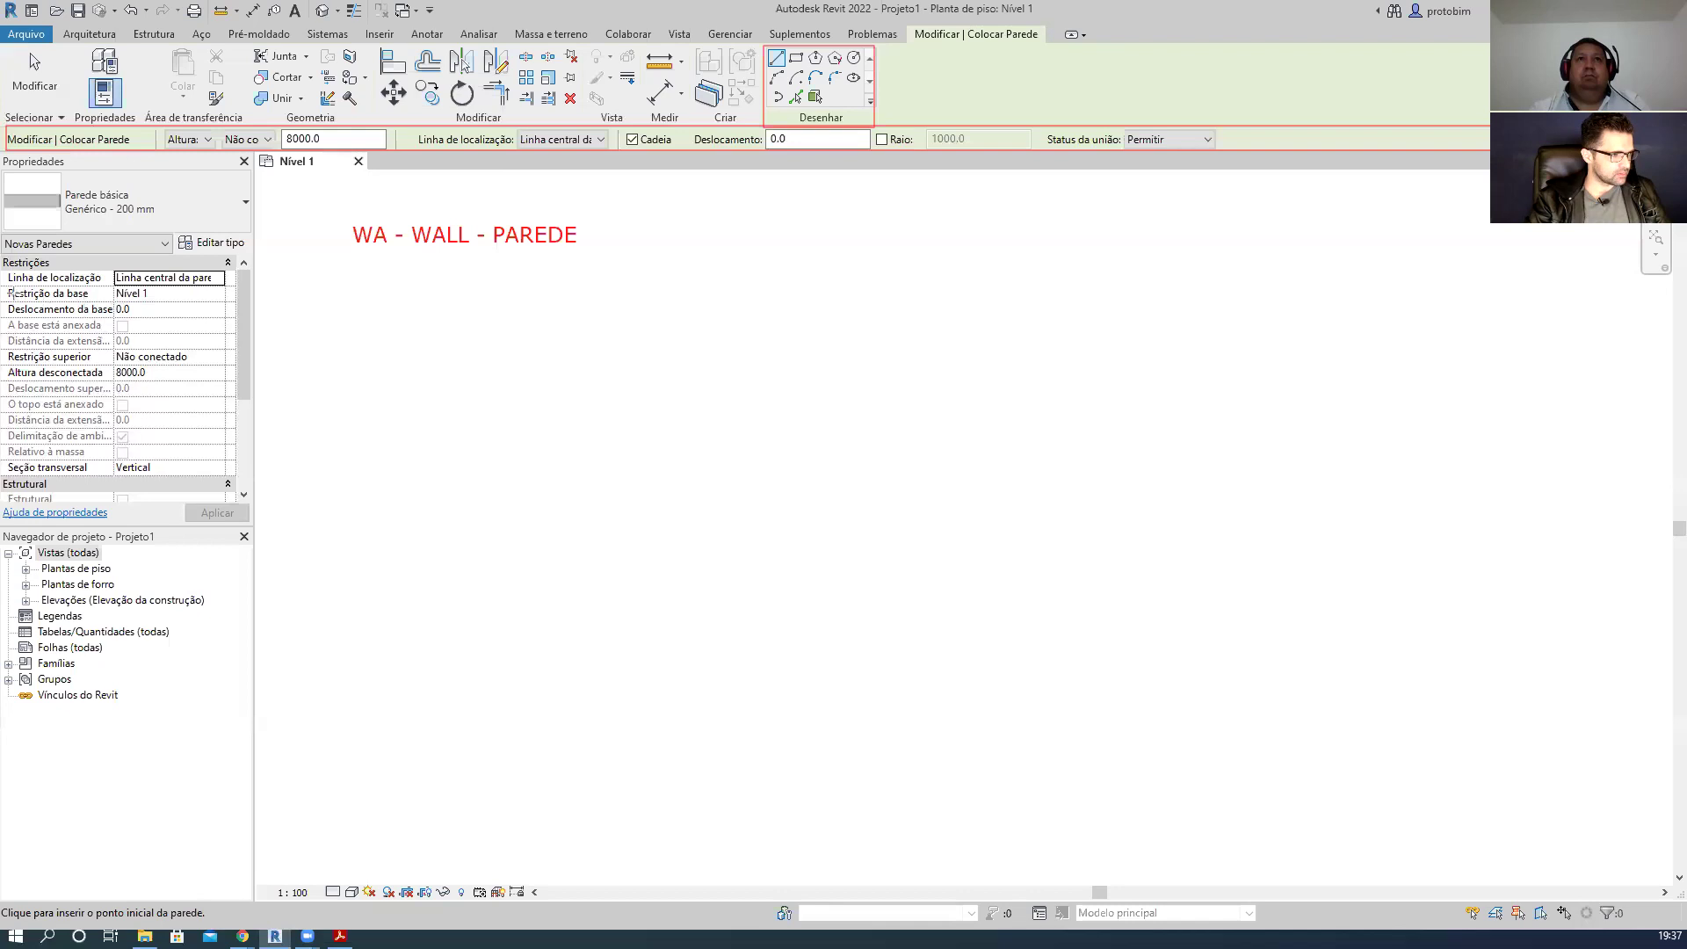
# - Outline the Restrição da base and Restrição superior wall properties with red annotation rectangles
pyautogui.moveTo(8, 286); pyautogui.dragTo(223, 302)
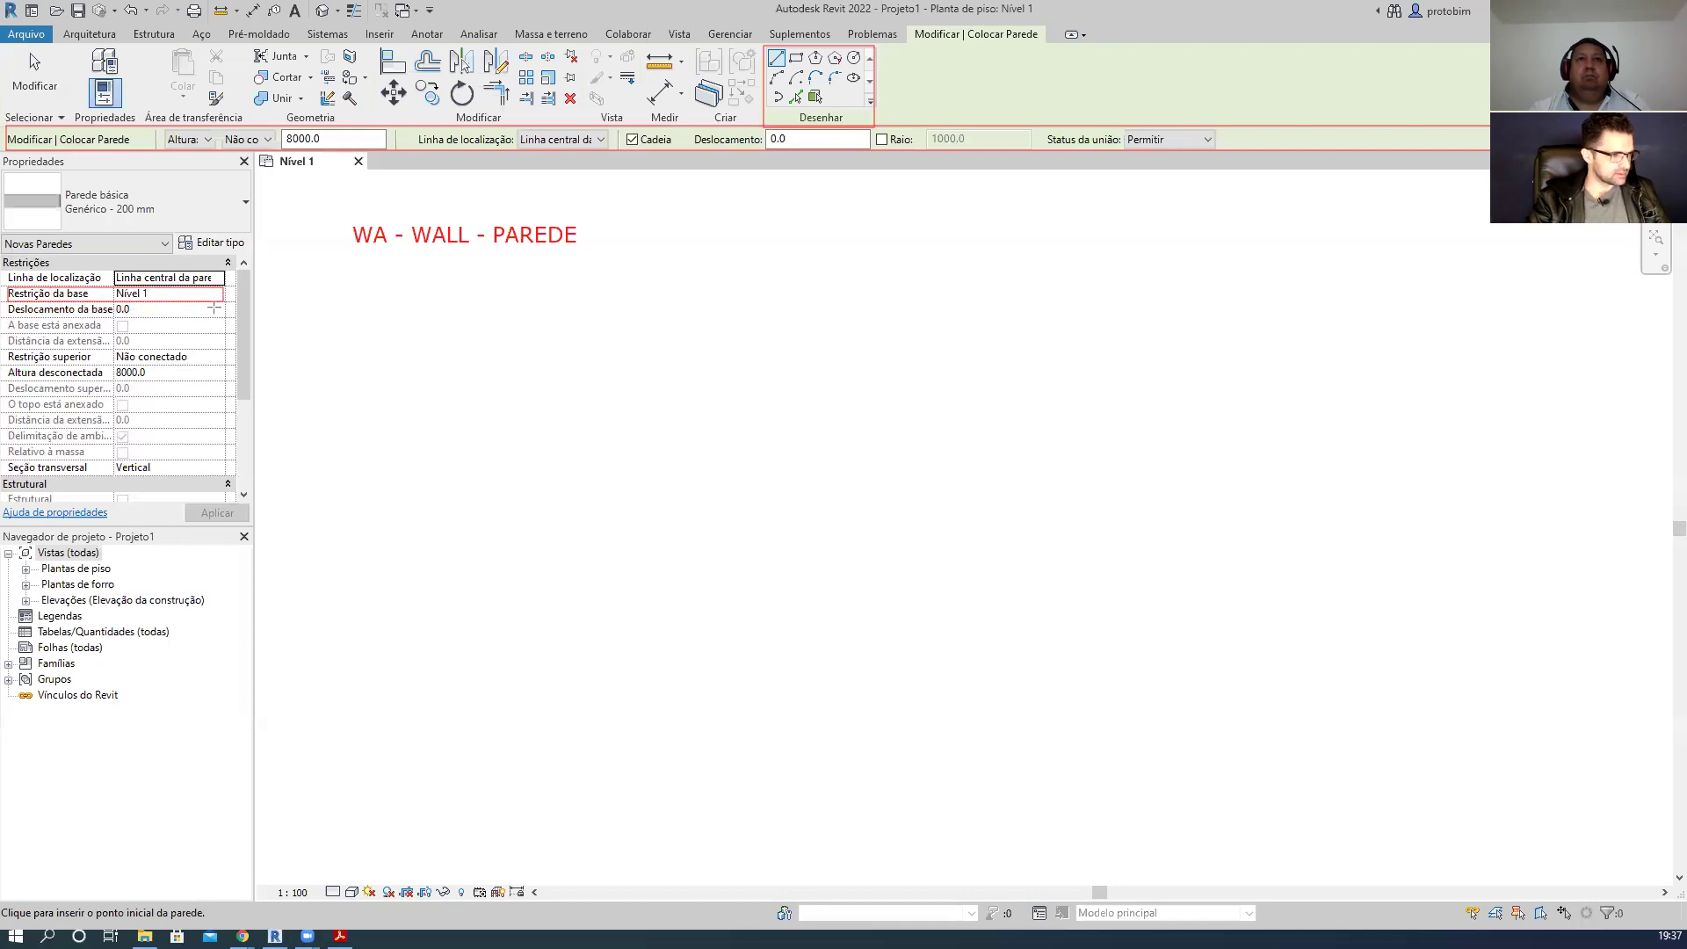
pyautogui.moveTo(6, 350); pyautogui.dragTo(223, 362)
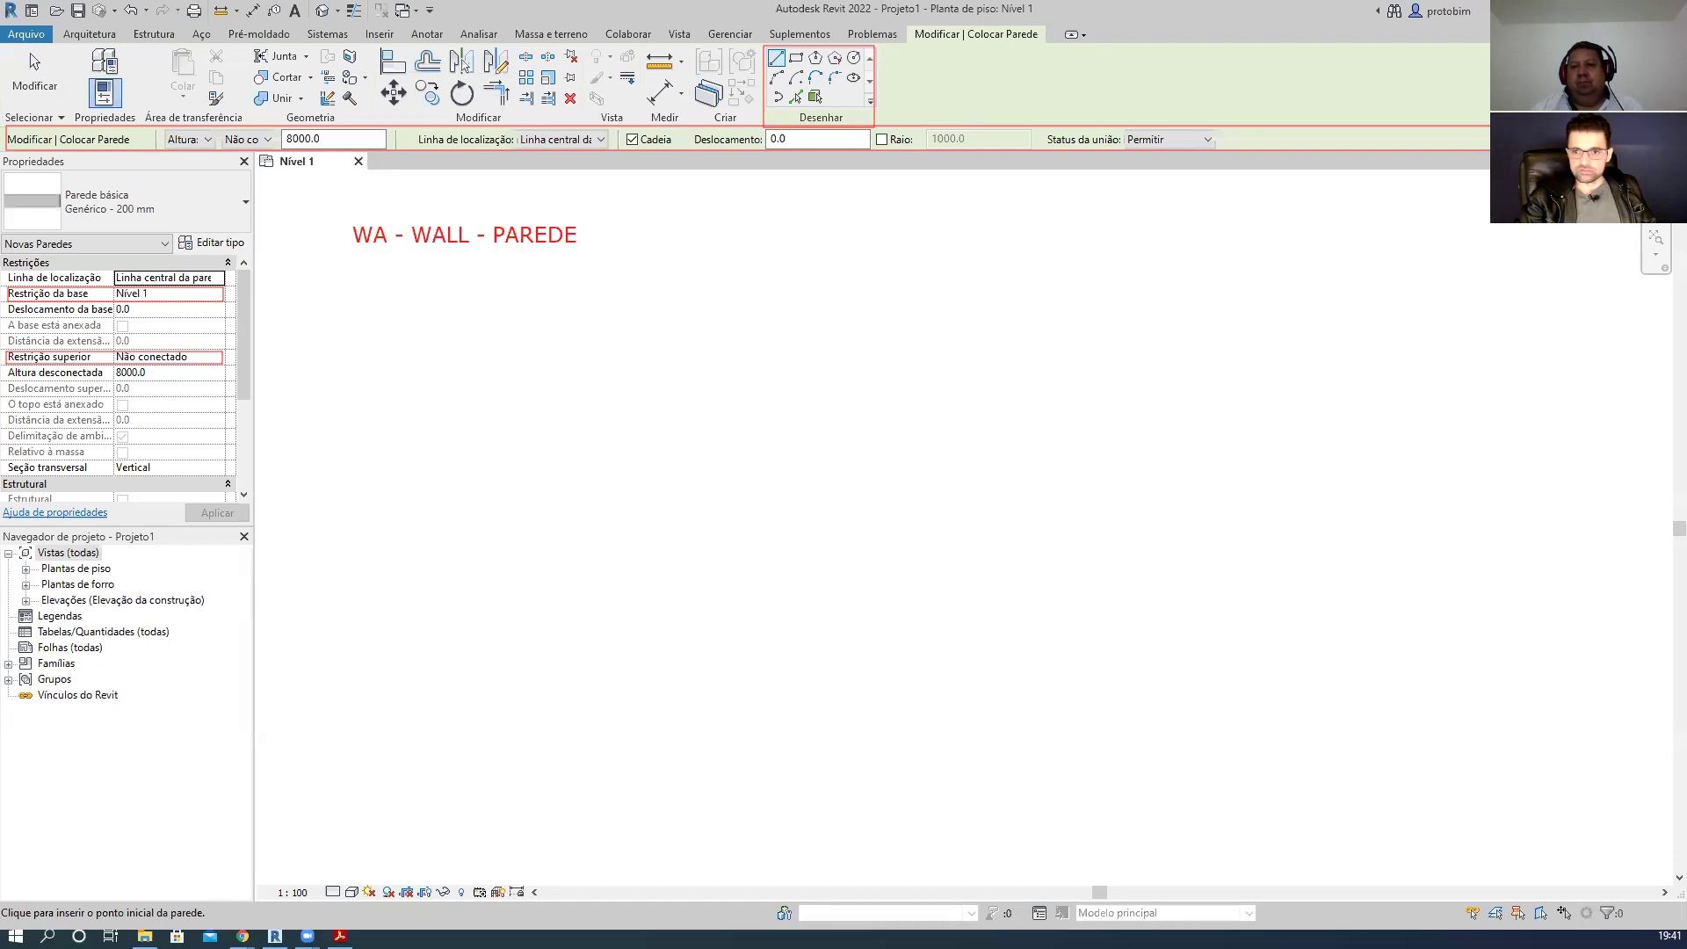
# - Leave the Wall command and examine the floor plan and ceiling plan categories among the project's views
pyautogui.click(27, 571)
pyautogui.click(26, 569)
pyautogui.click(26, 569)
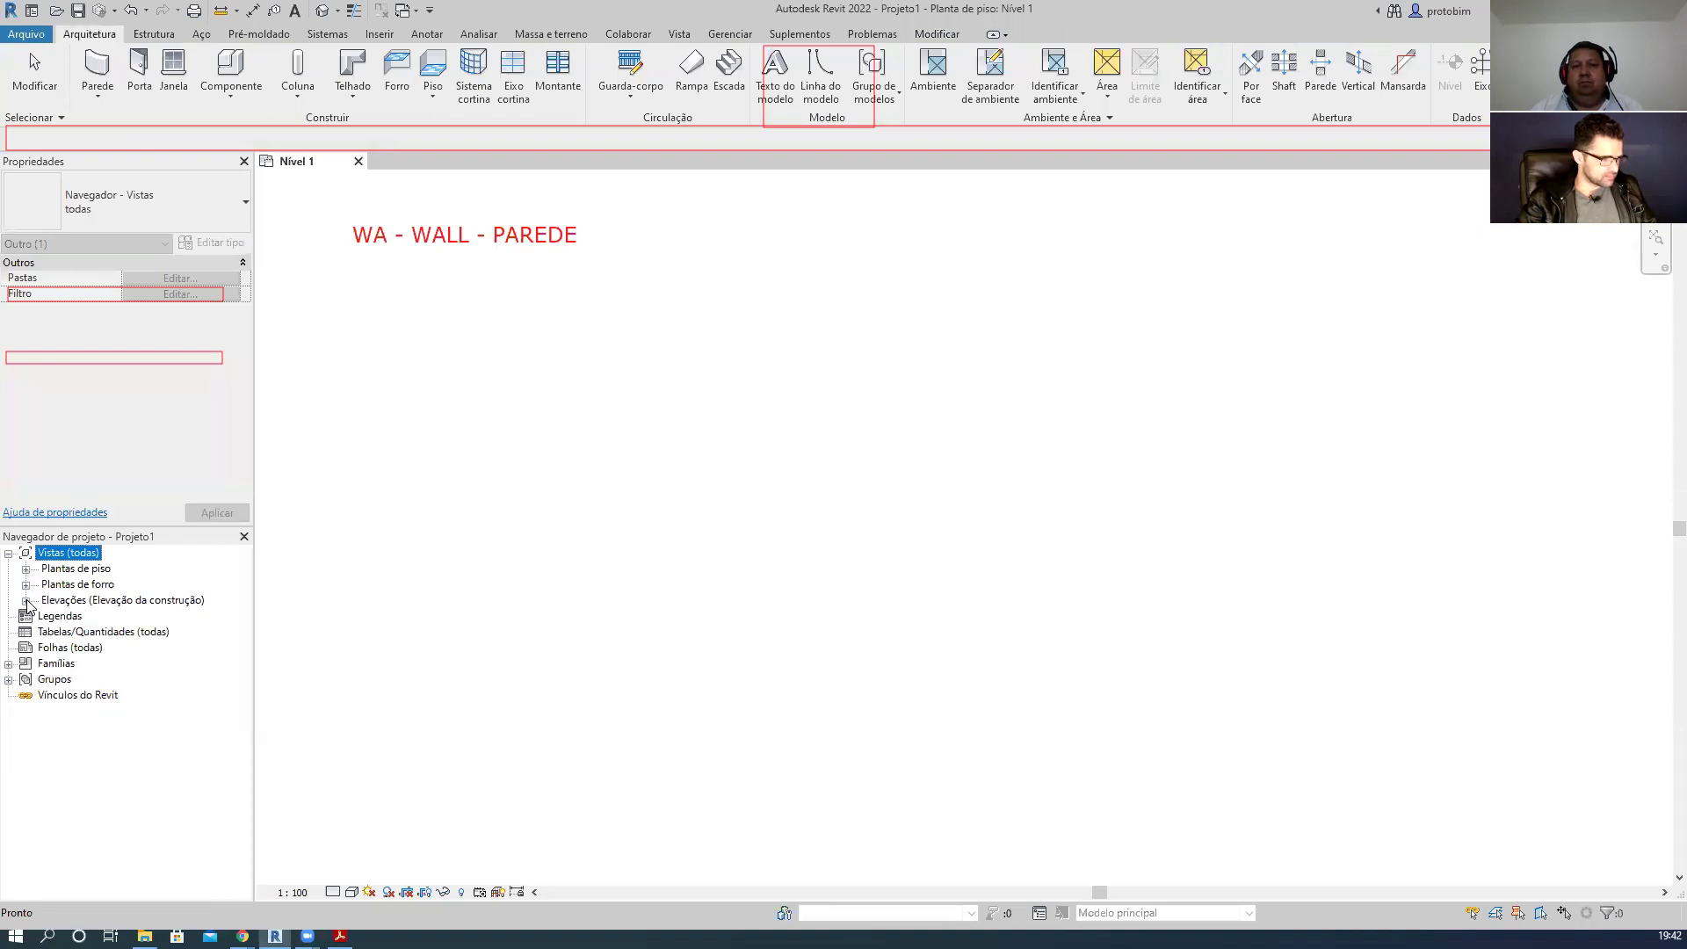
pyautogui.click(26, 569)
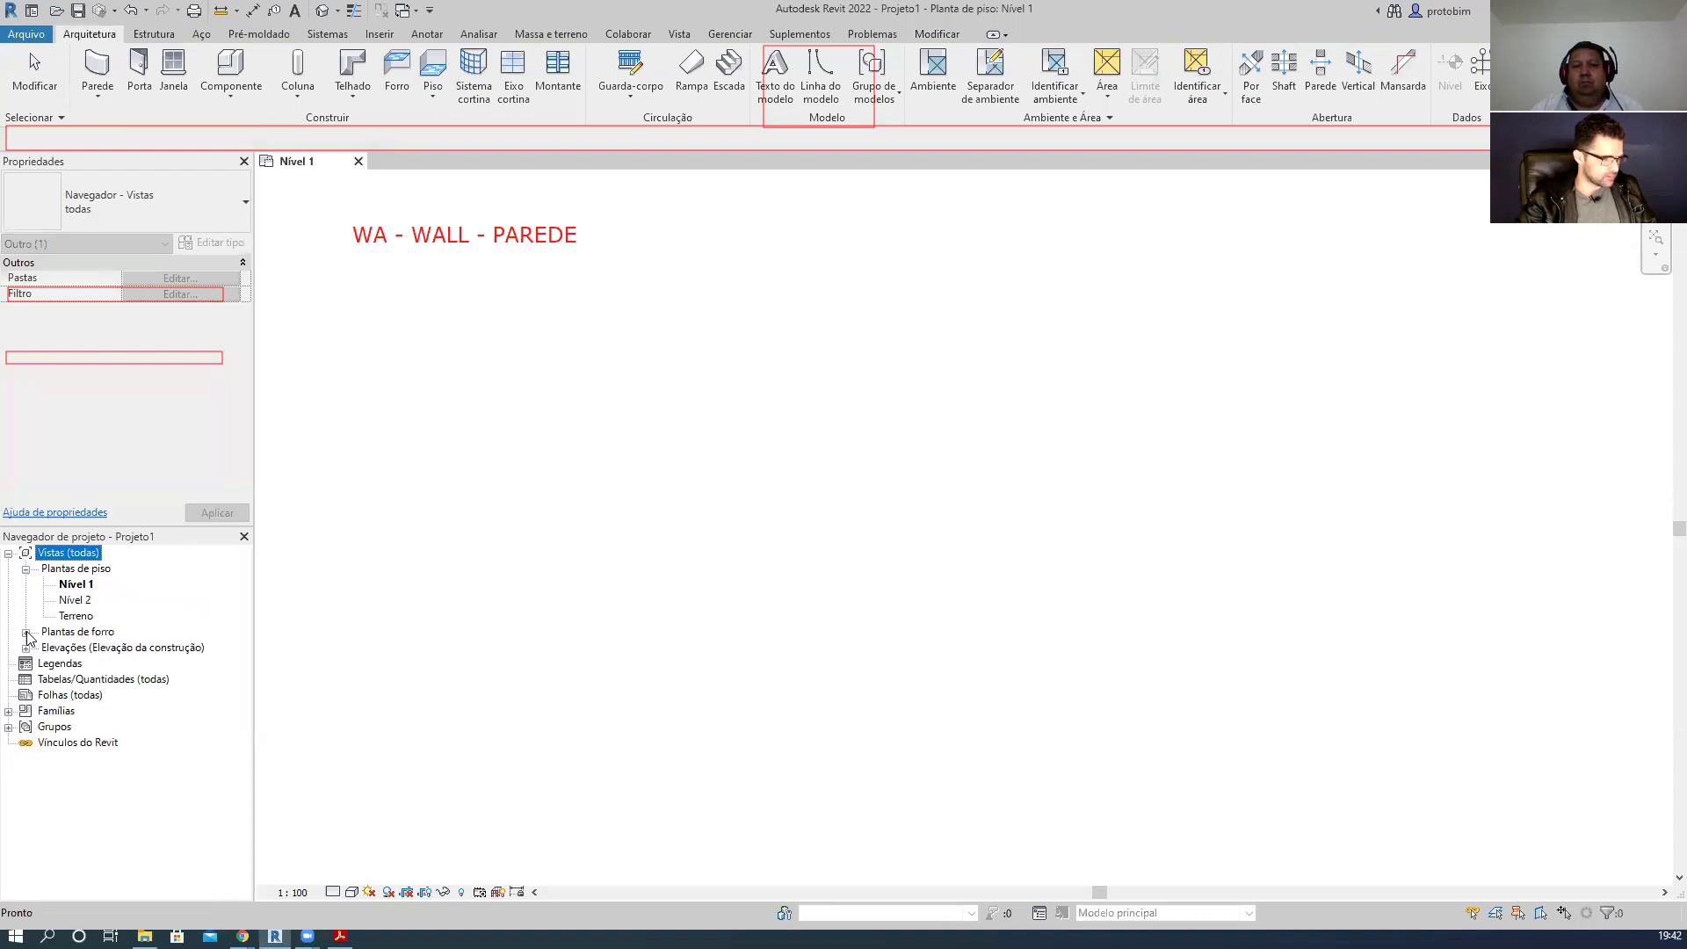
pyautogui.click(26, 570)
pyautogui.click(318, 576)
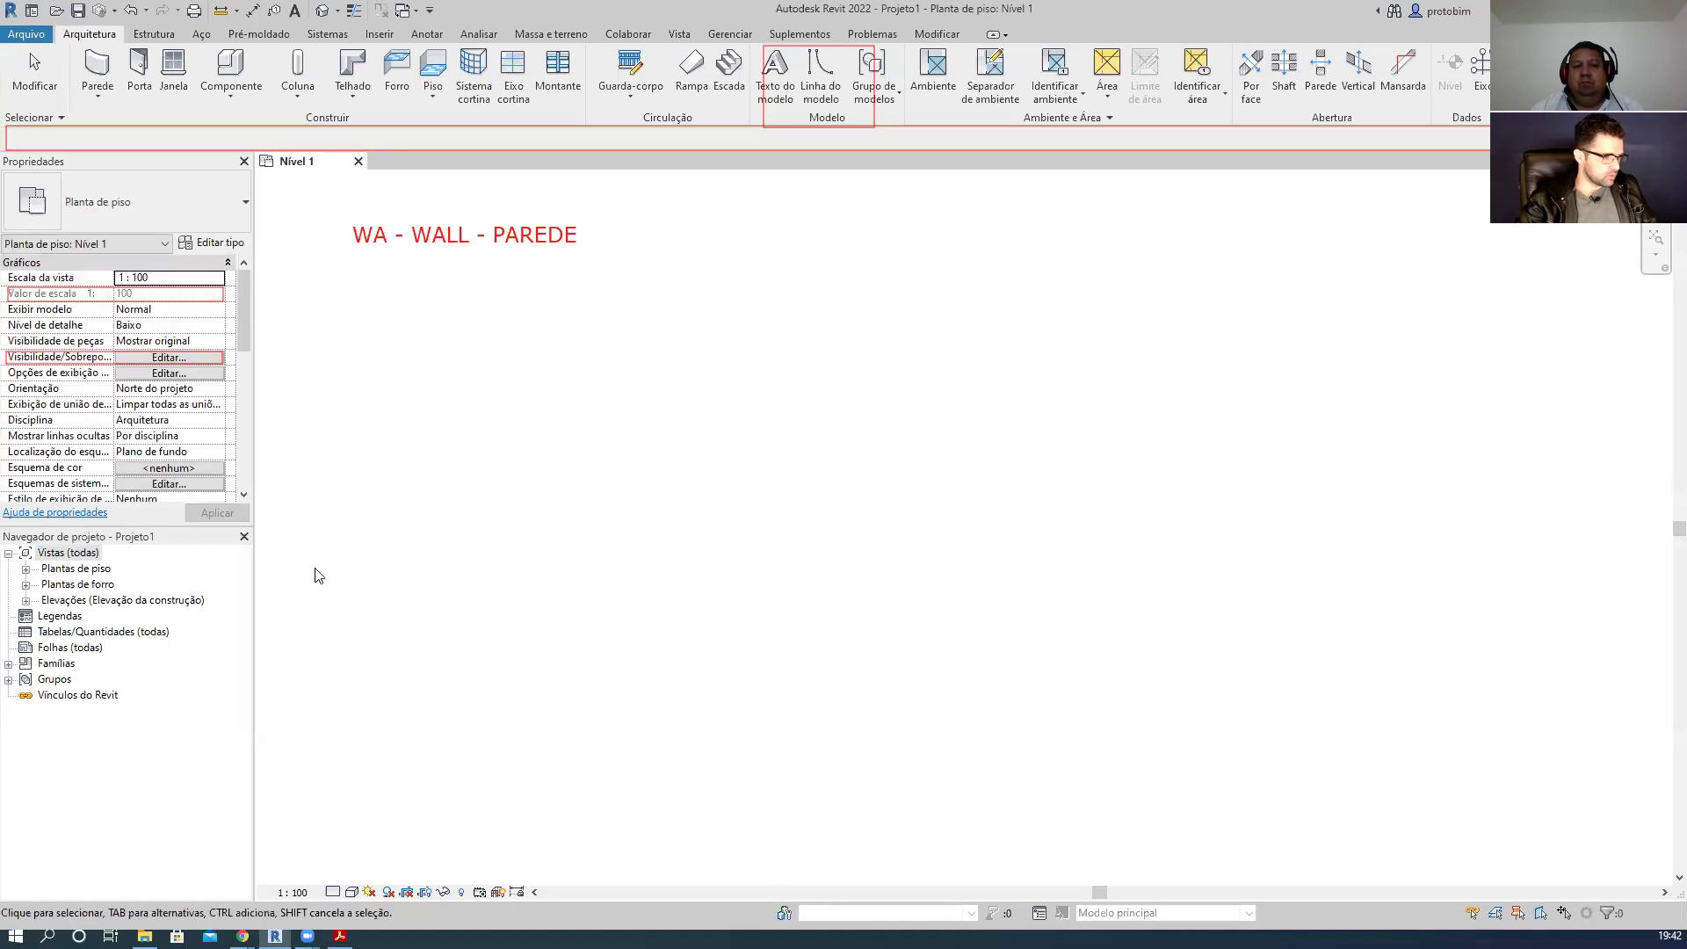
pyautogui.click(81, 555)
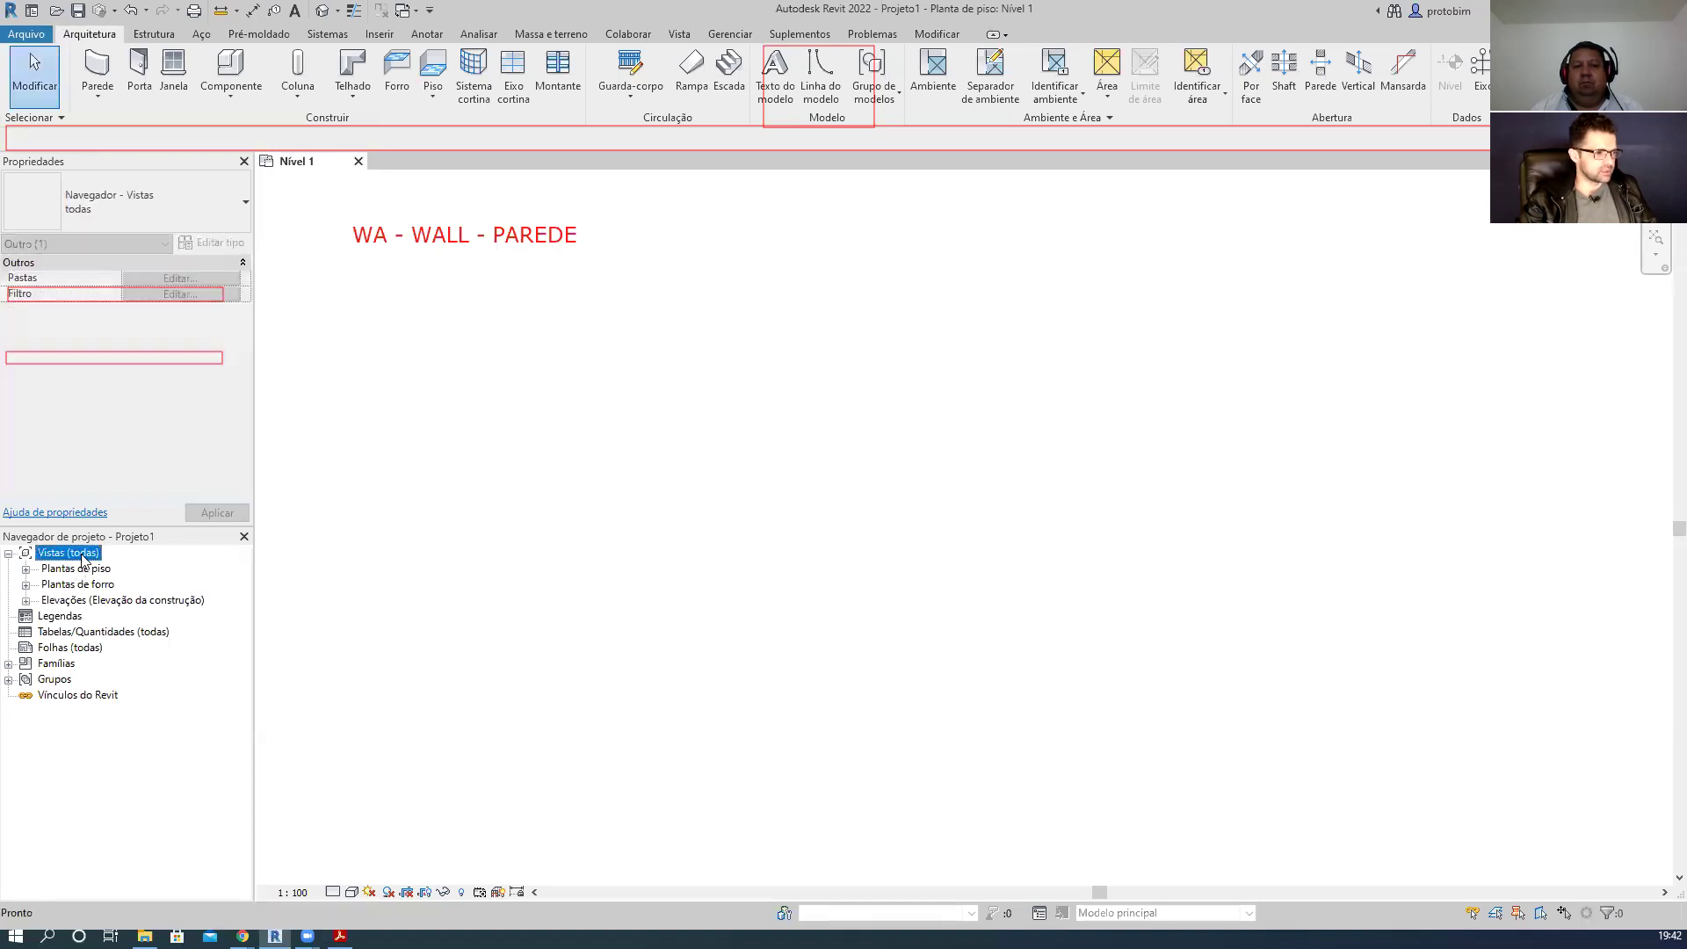
pyautogui.click(84, 568)
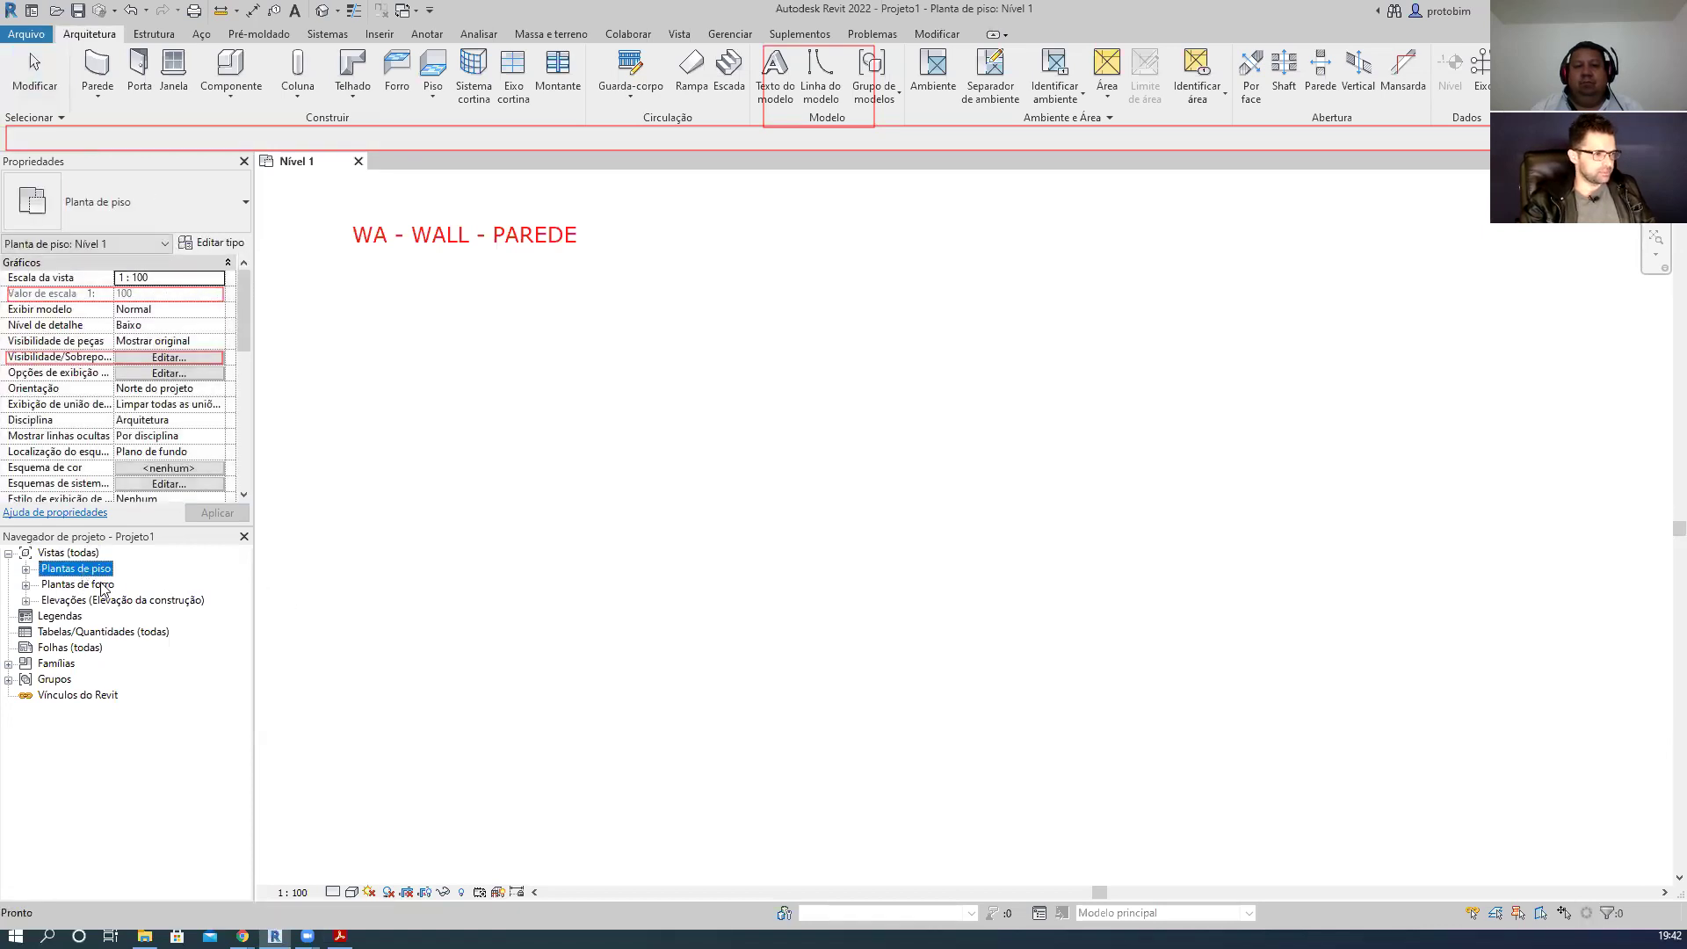
pyautogui.click(102, 586)
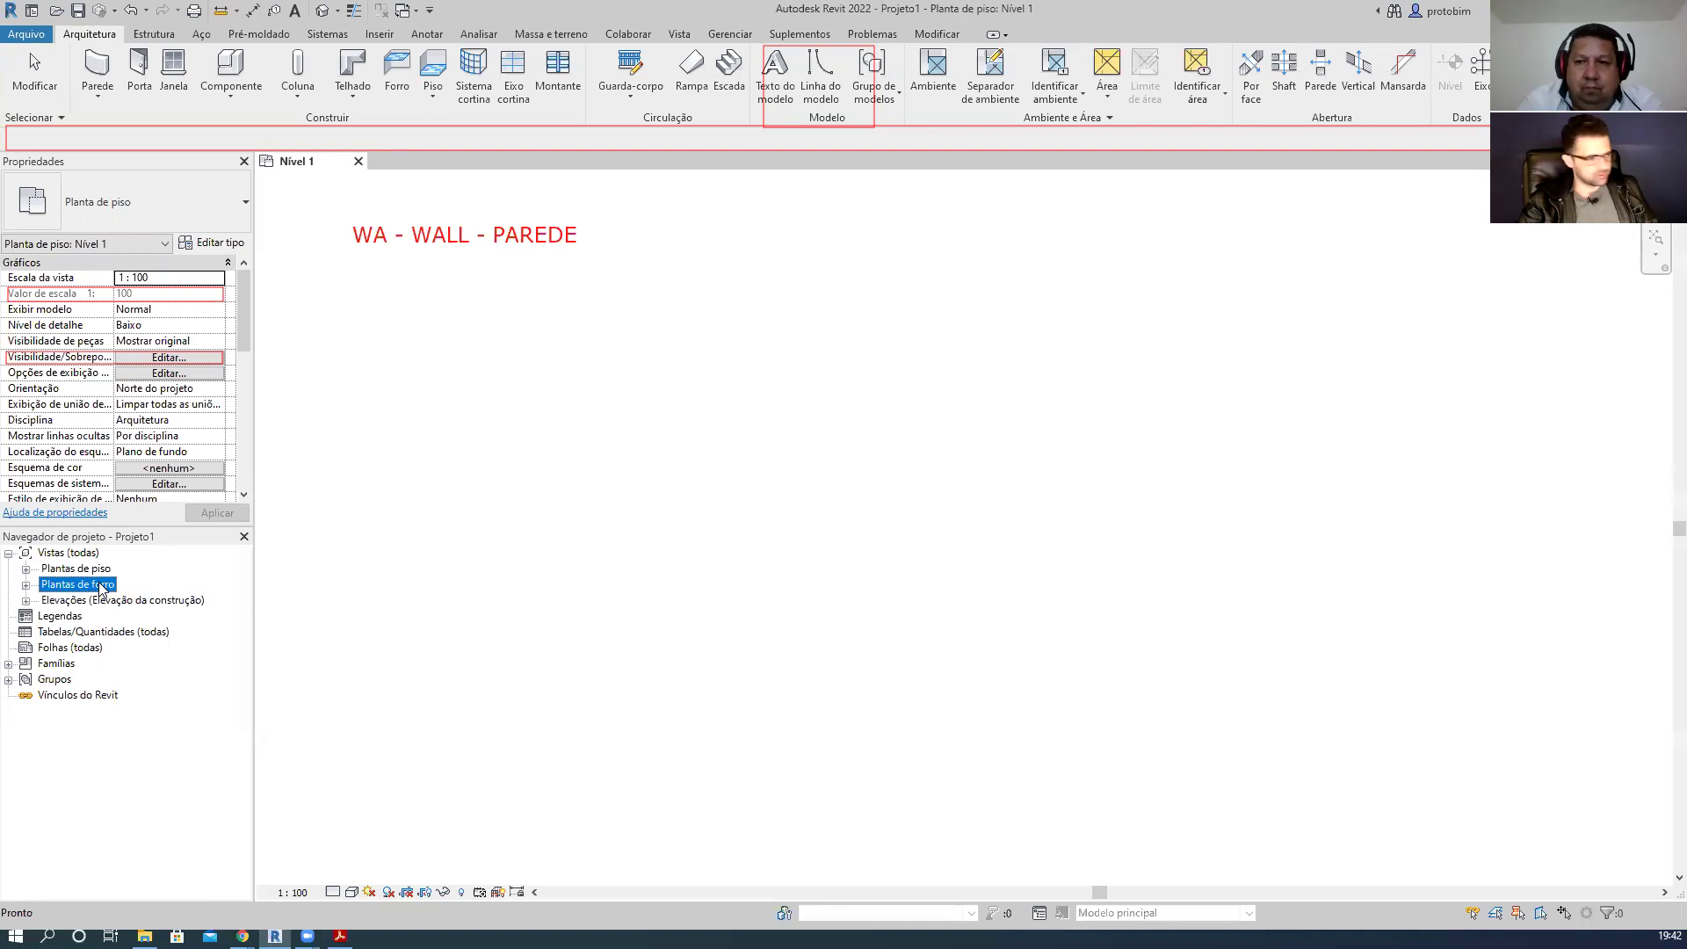
pyautogui.click(695, 482)
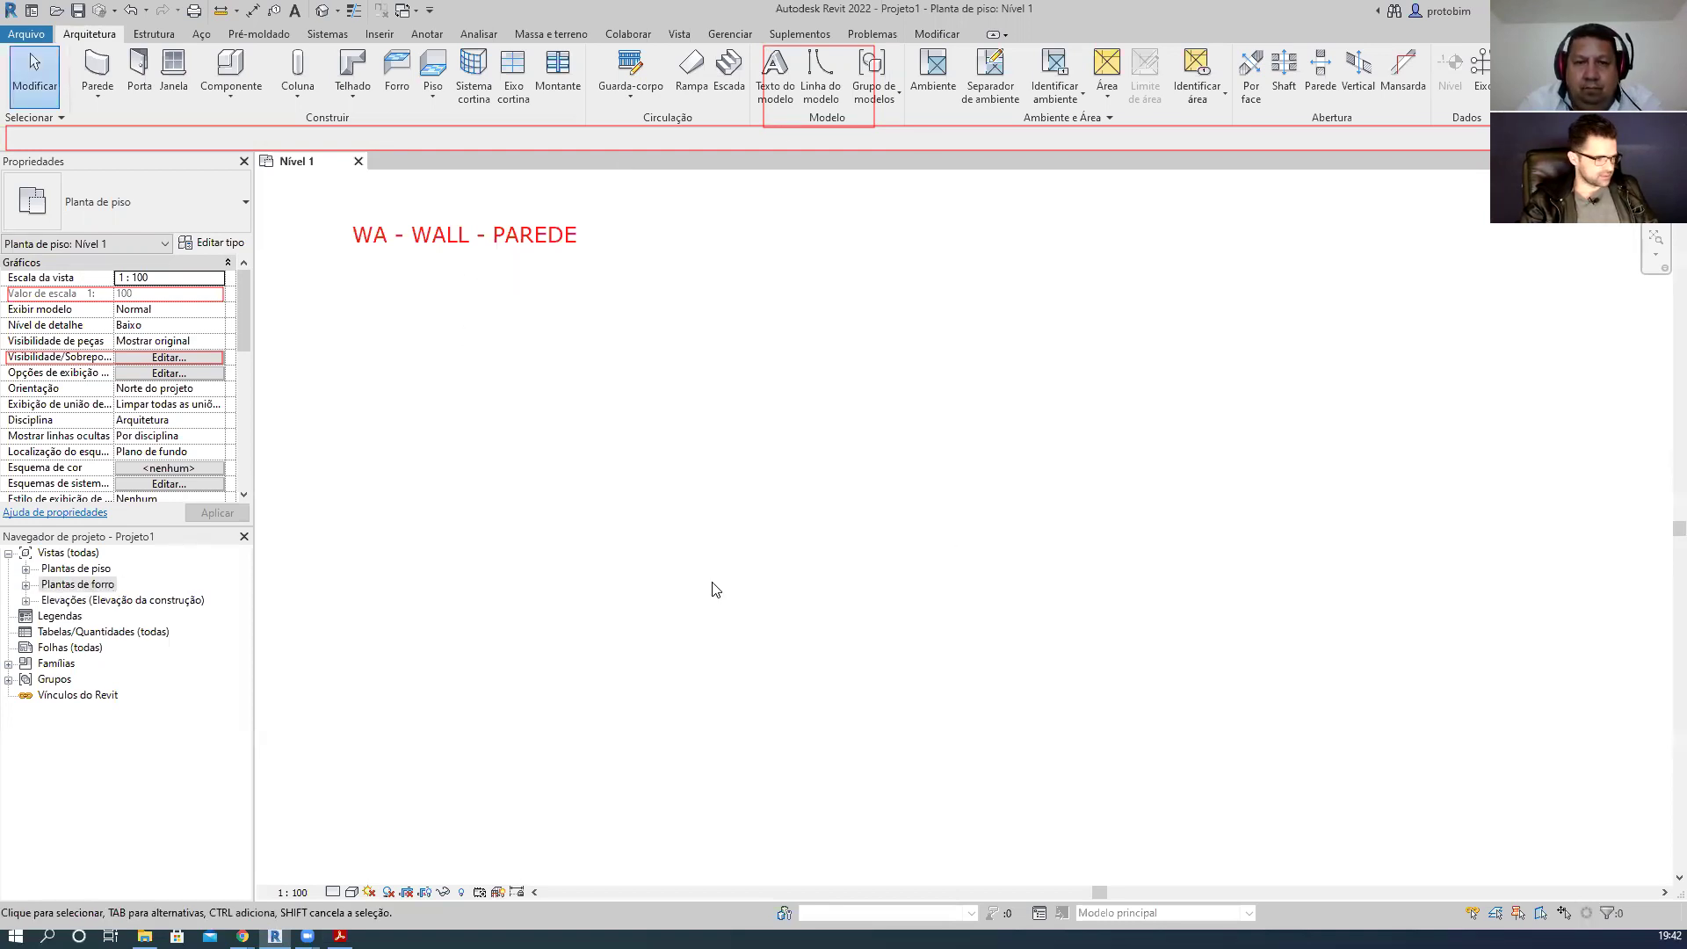
# - Expand the floor plans in the project browser and go through Nível 1, Nível 2 and Terreno
pyautogui.click(26, 568)
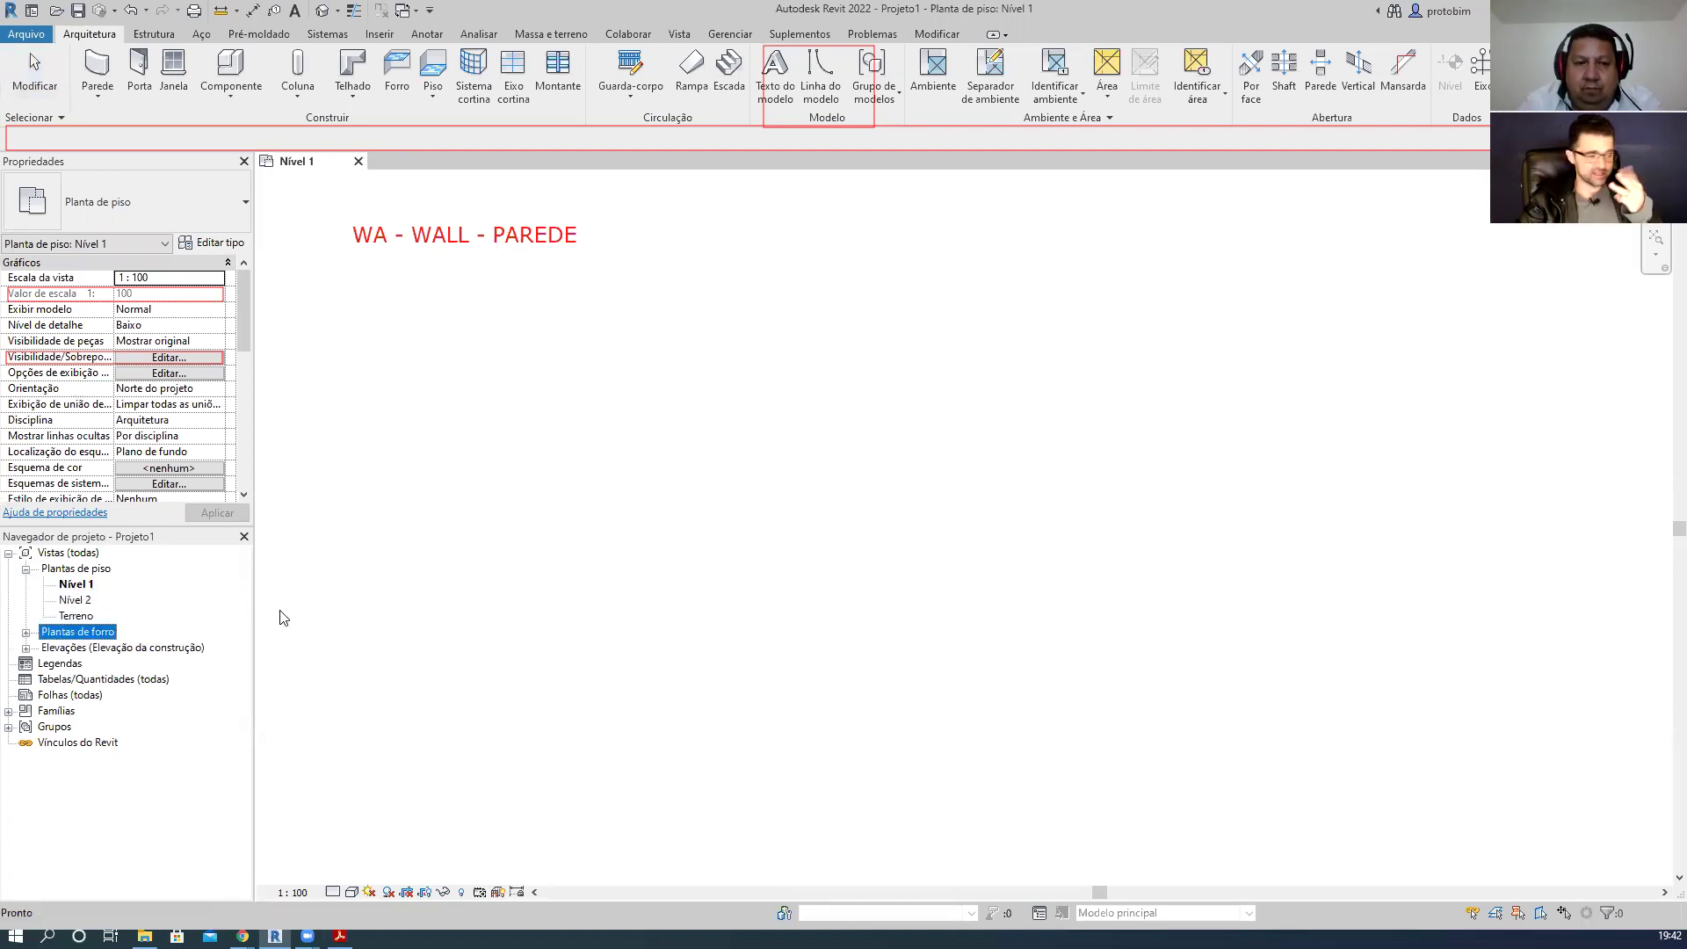
pyautogui.click(87, 587)
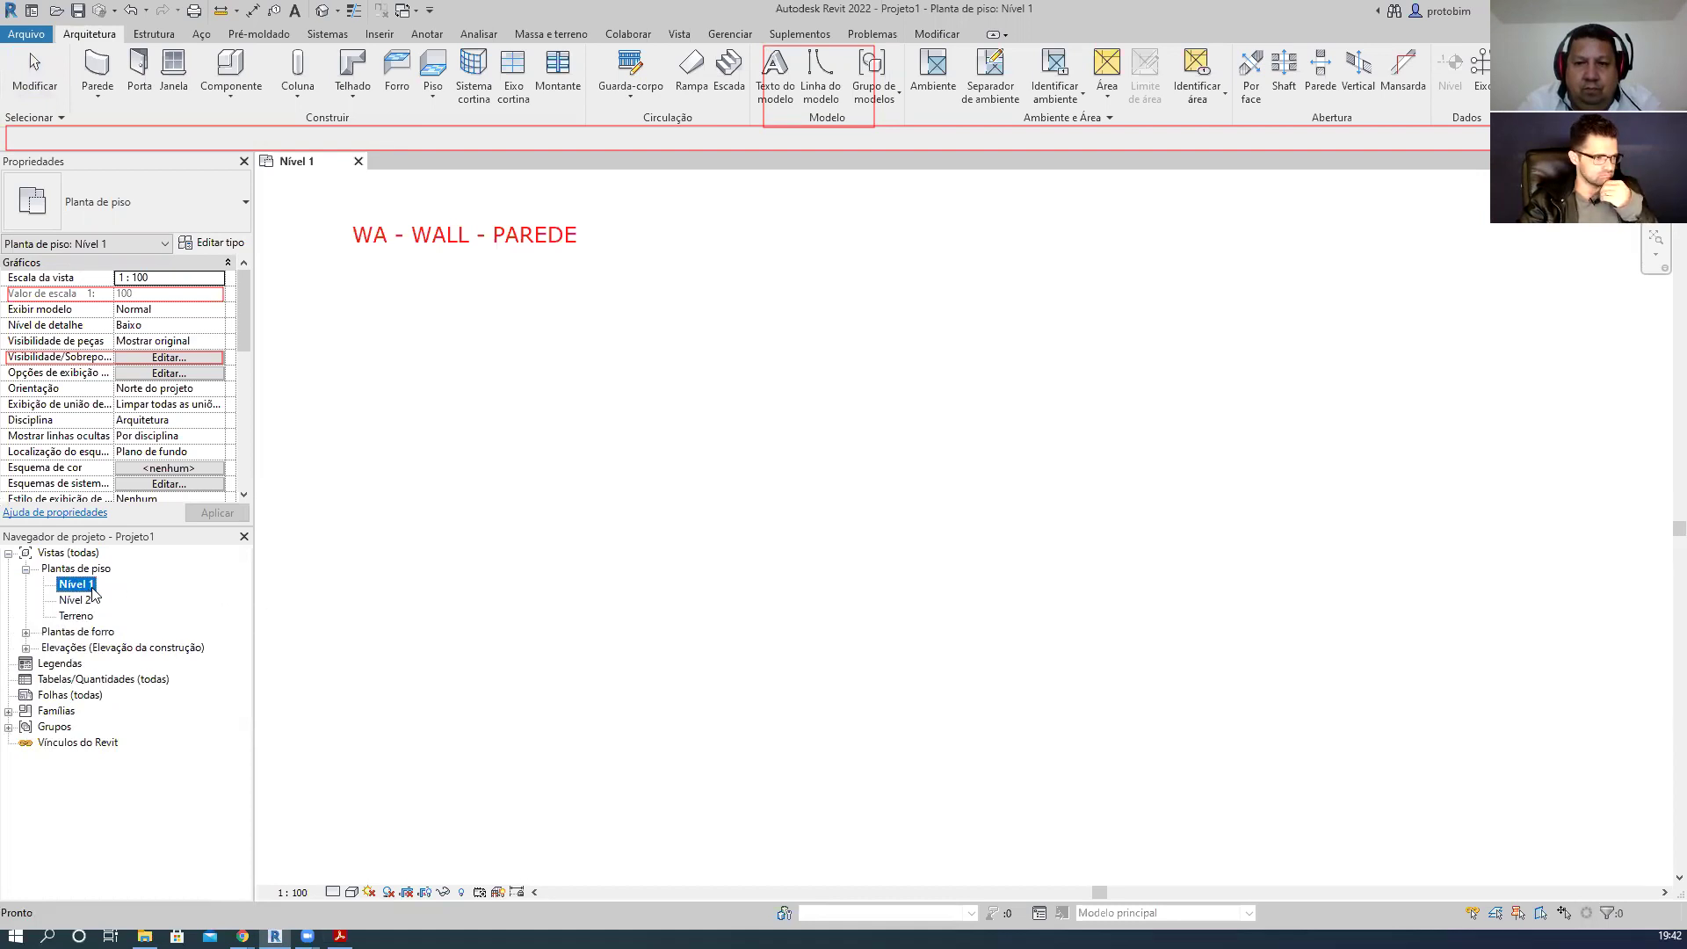
pyautogui.click(93, 601)
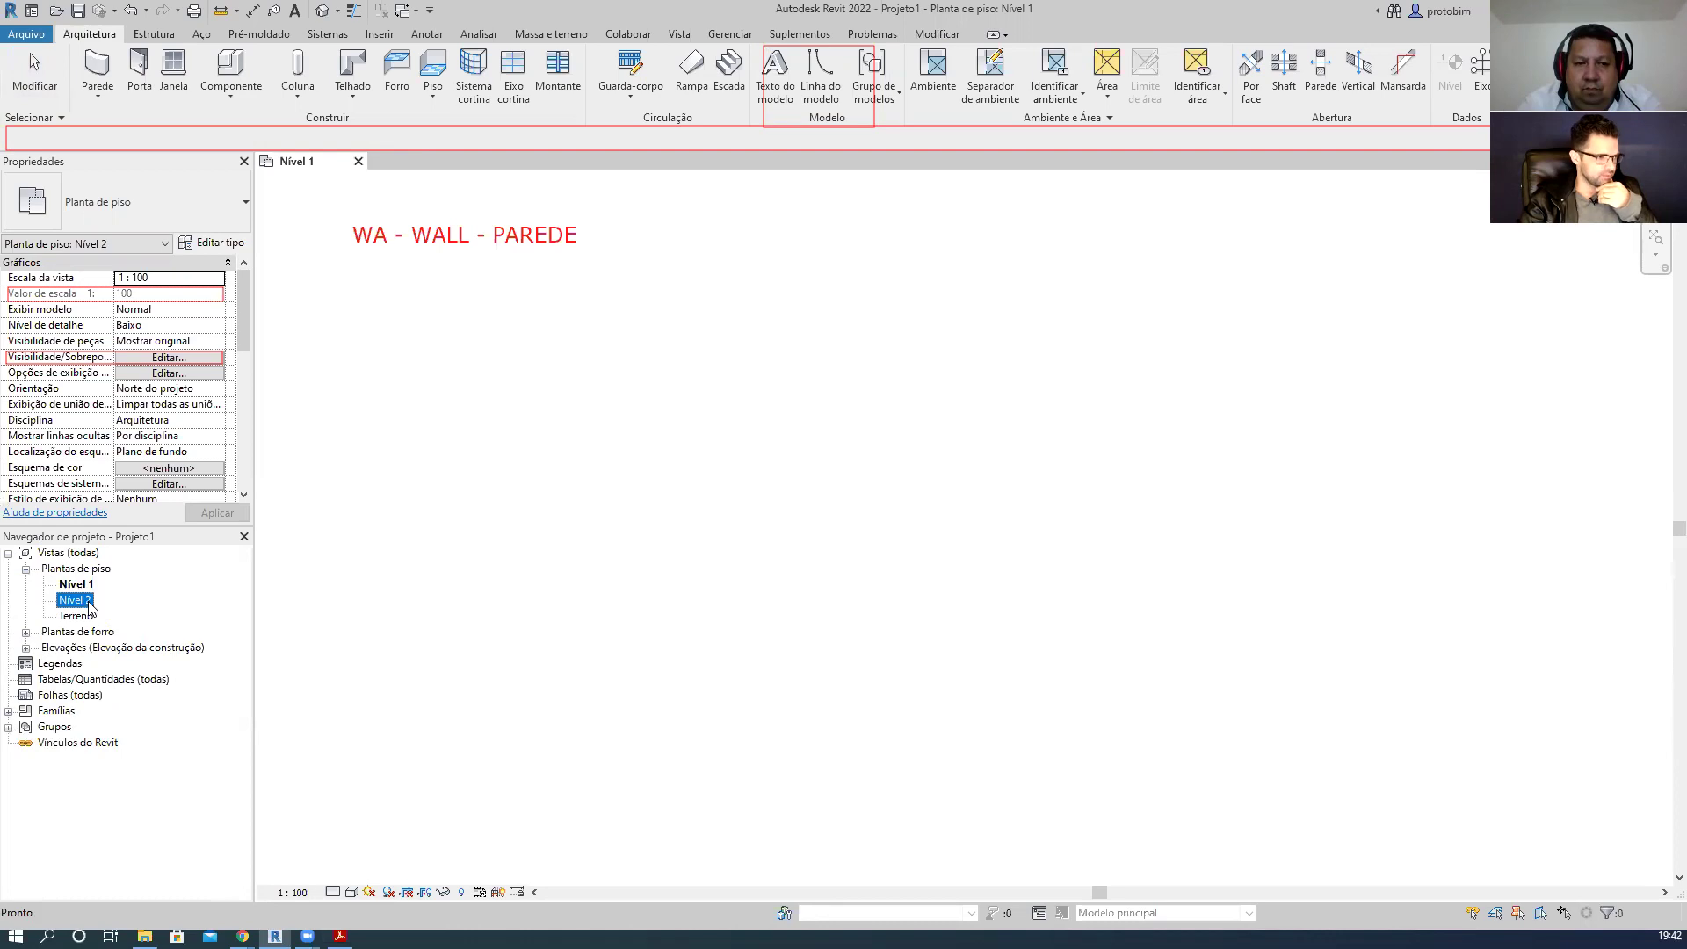
pyautogui.click(91, 620)
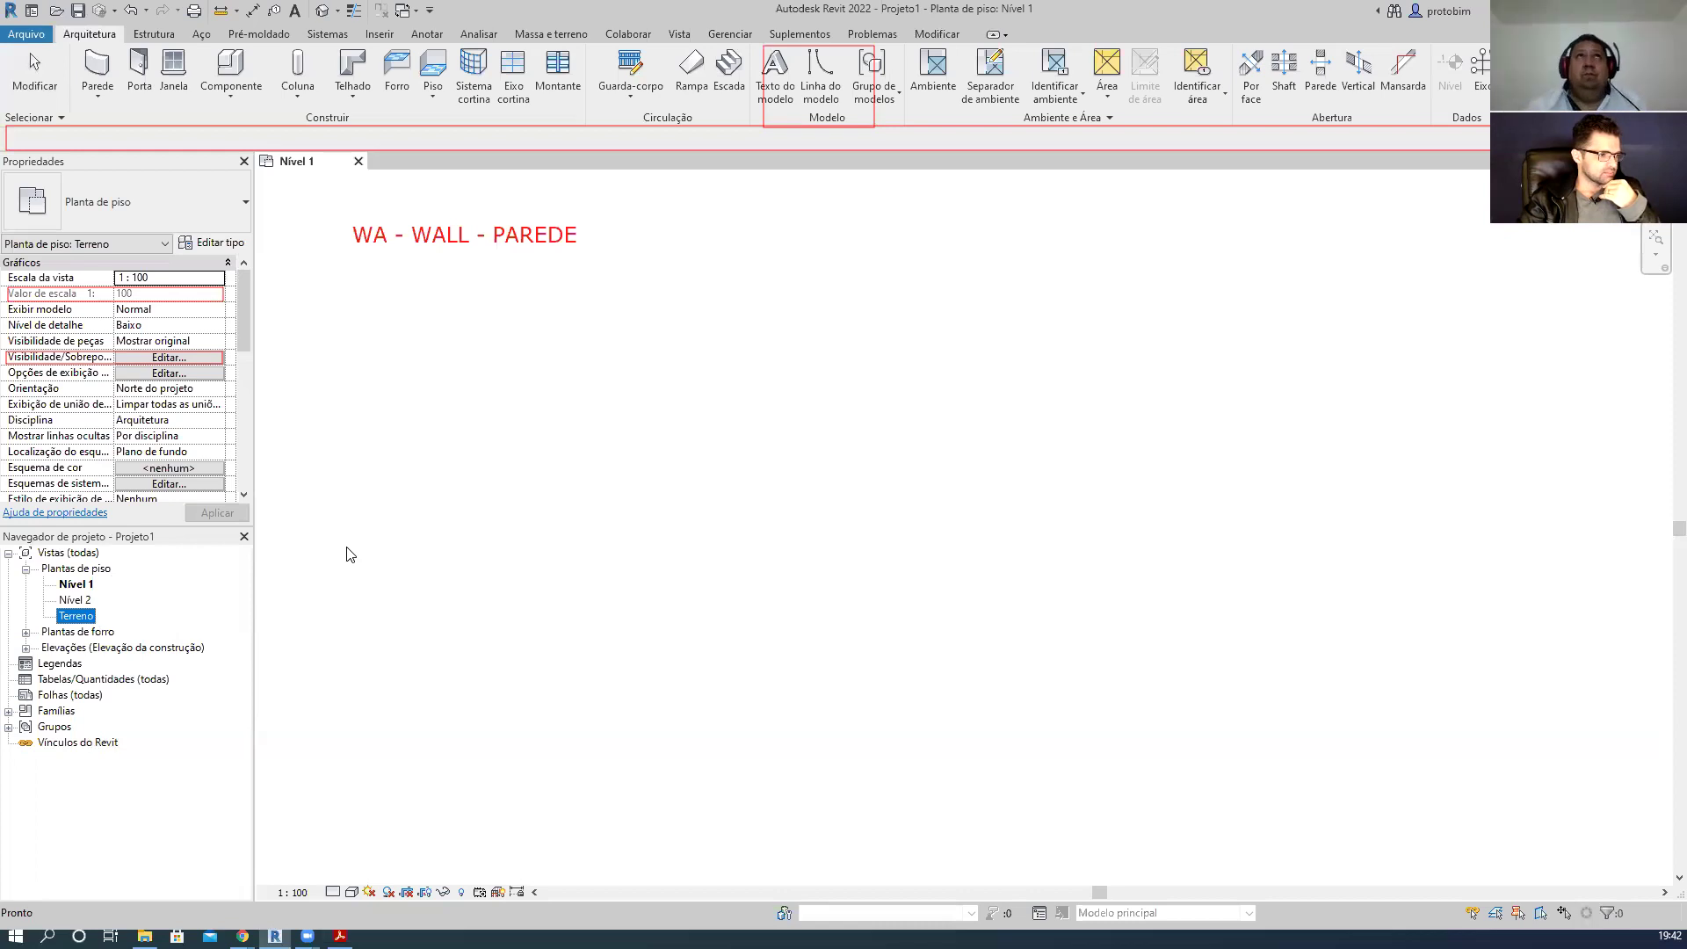
# - Open the Sul elevation and select the Nível 1 and Nível 2 level lines in turn to examine them
pyautogui.click(26, 649)
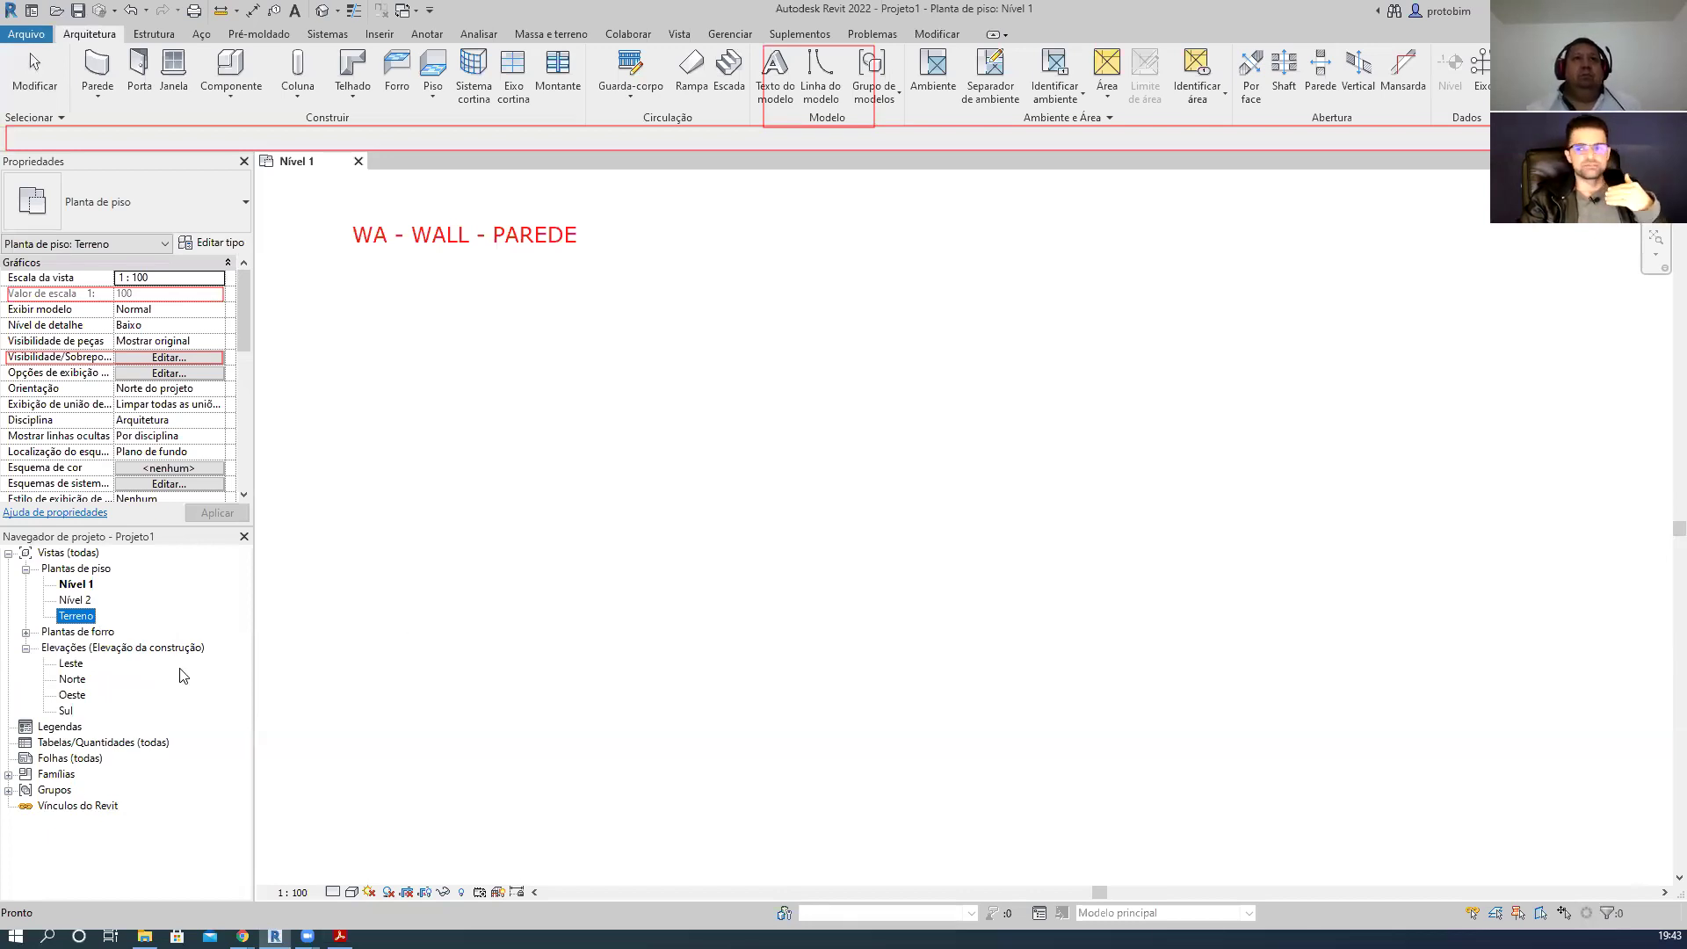
pyautogui.click(66, 710)
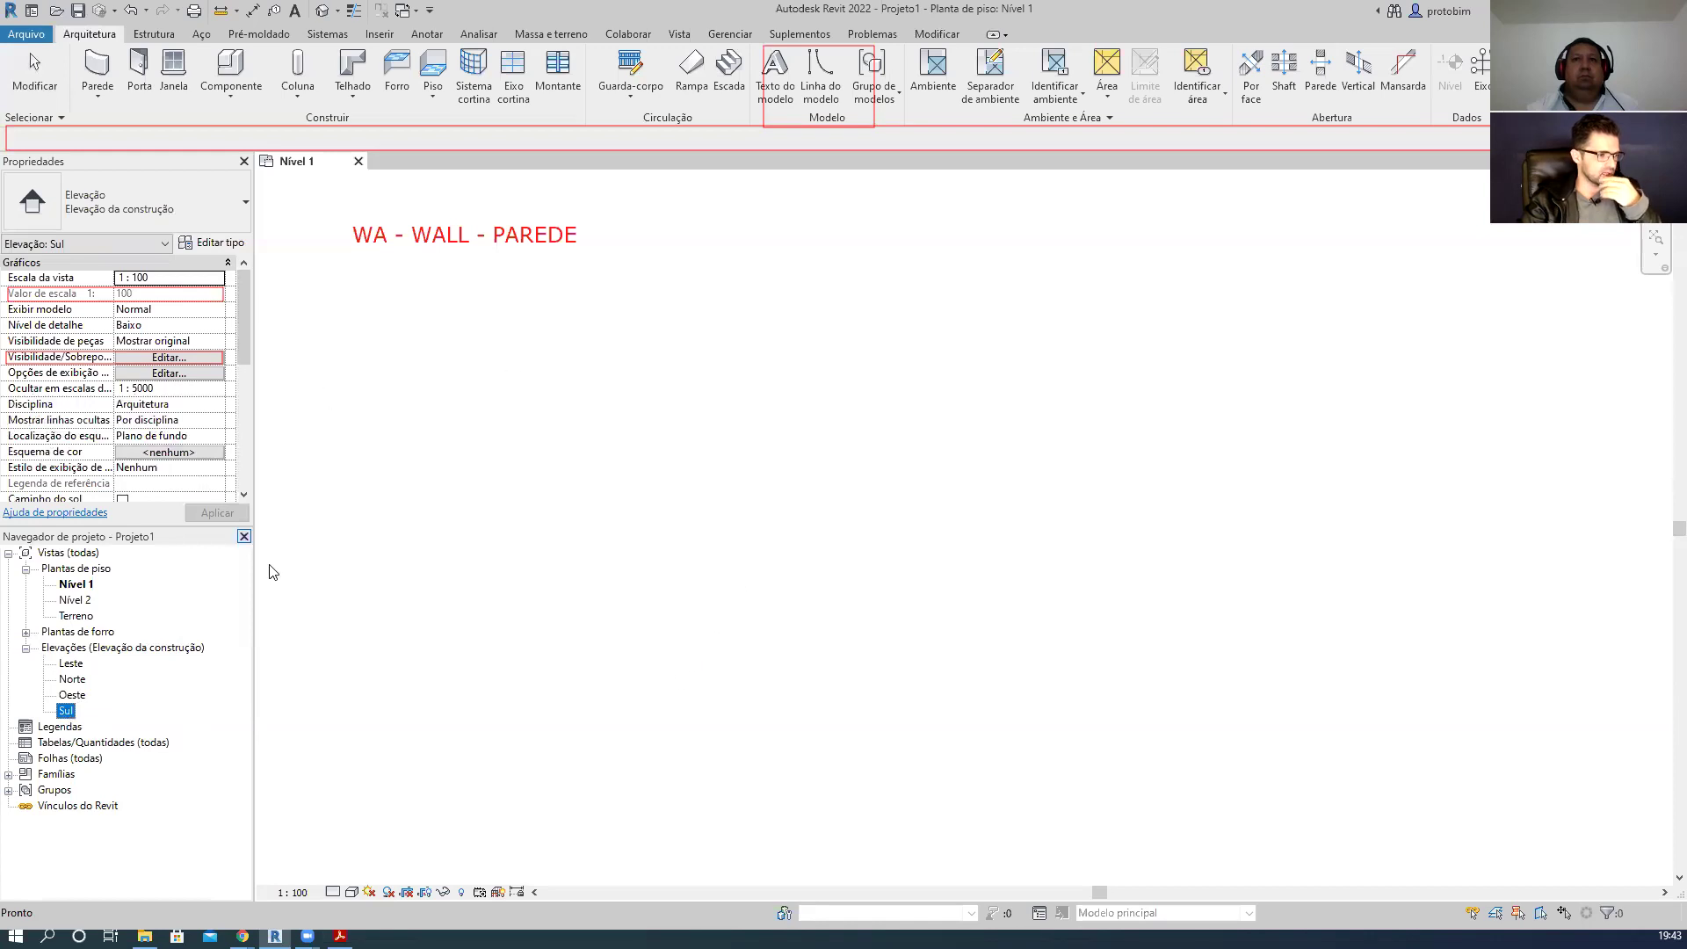
pyautogui.doubleClick(70, 712)
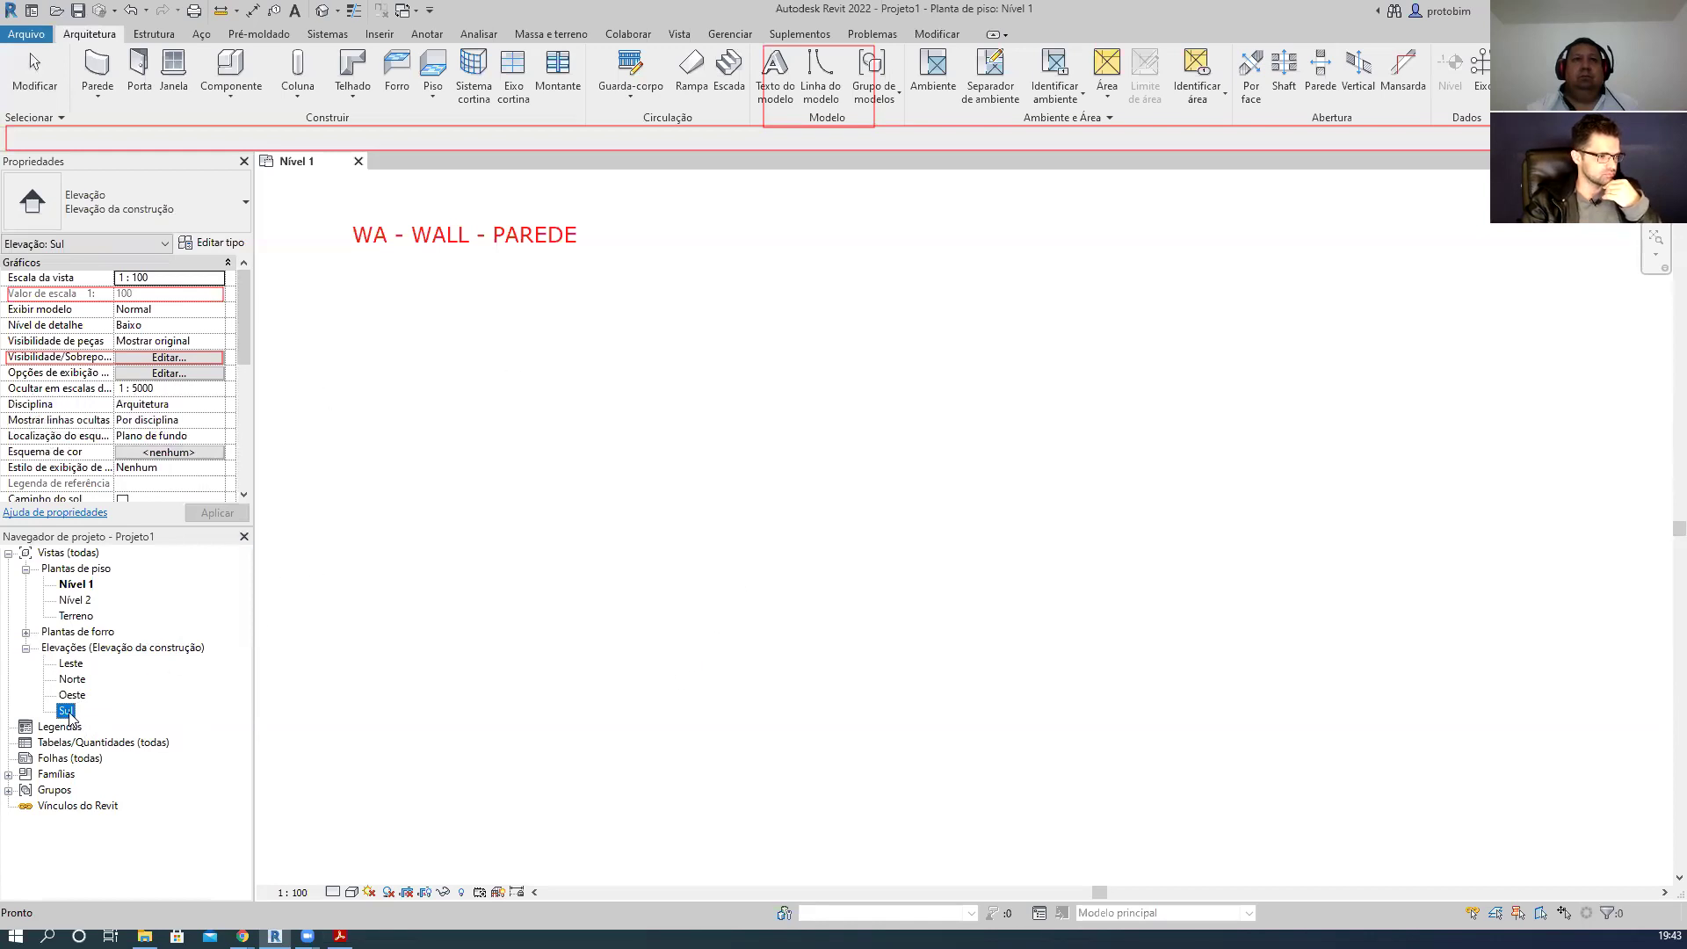
pyautogui.moveTo(1257, 724); pyautogui.dragTo(1067, 713, button='middle')
pyautogui.click(1193, 617)
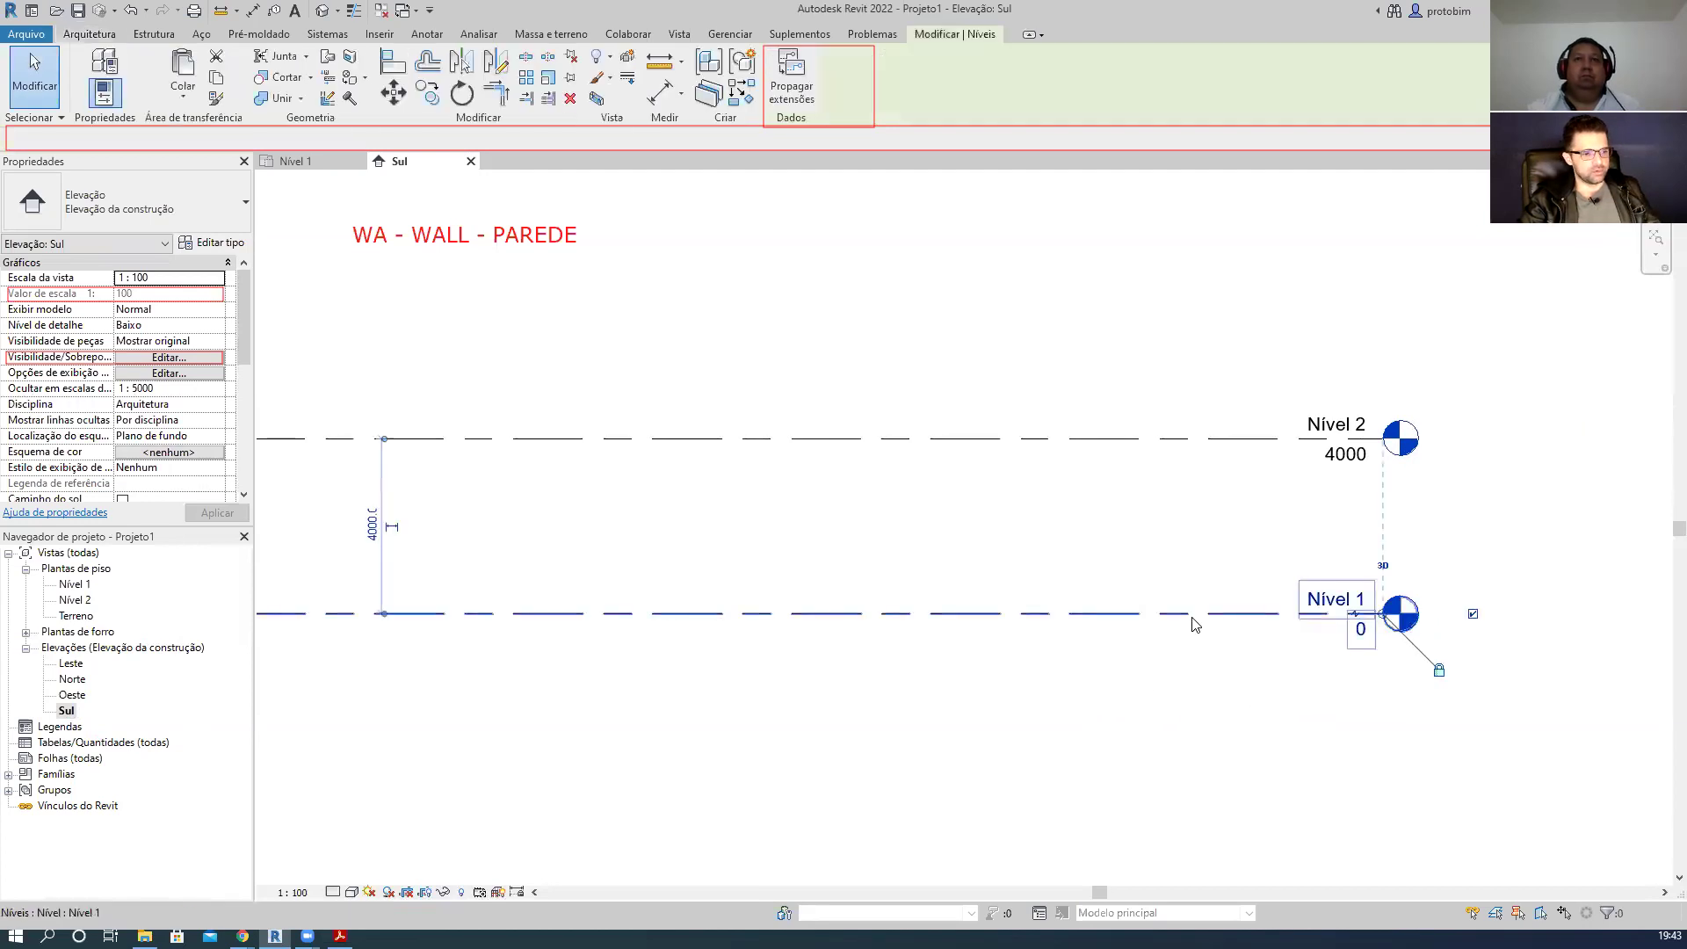
pyautogui.click(1223, 441)
pyautogui.click(1194, 520)
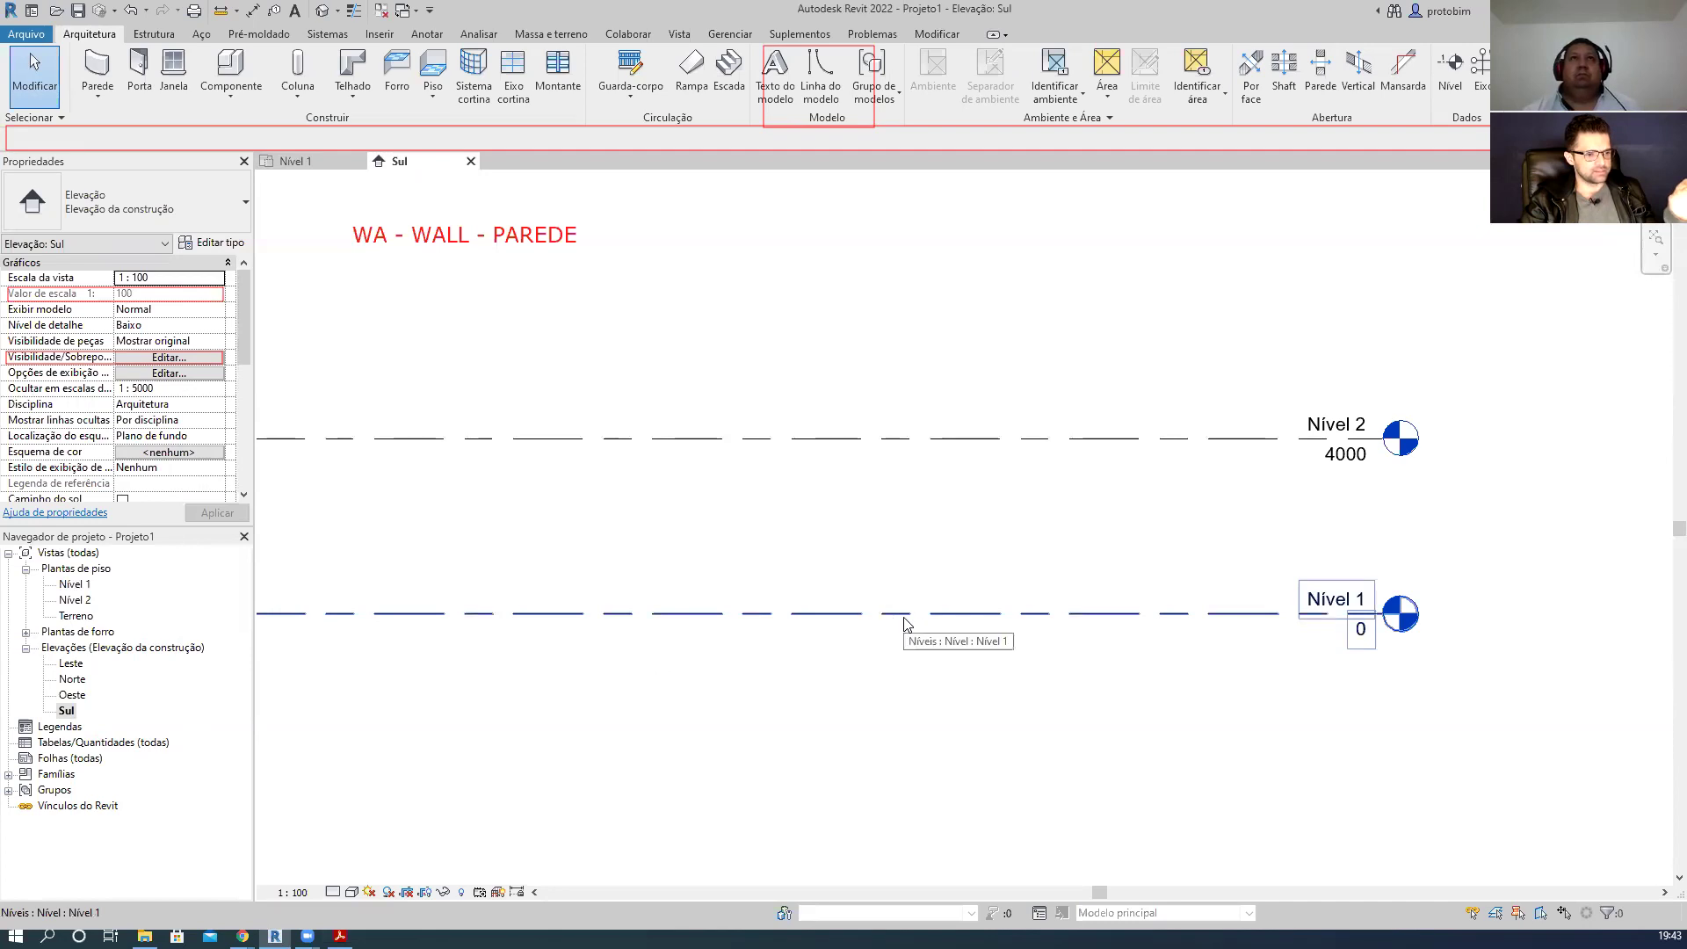
# - Open the Nível 2 floor plan, dismiss the save reminder and switch through Nível 1 back to the Sul elevation
pyautogui.click(75, 600)
pyautogui.doubleClick(76, 602)
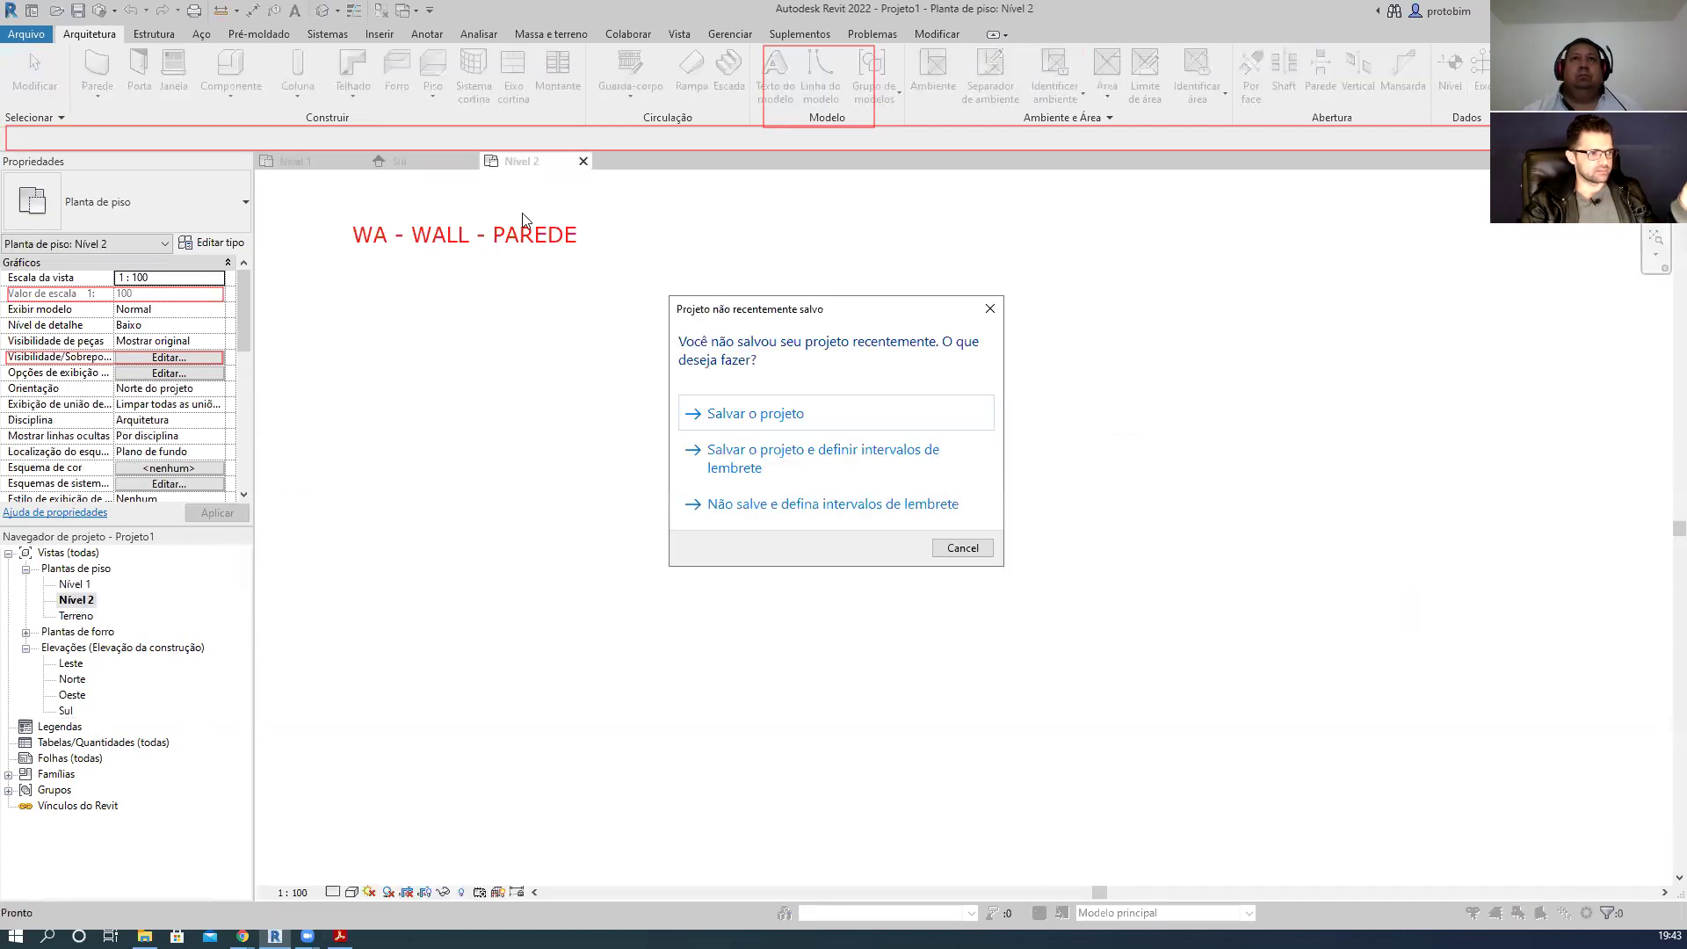
pyautogui.click(962, 551)
pyautogui.click(319, 167)
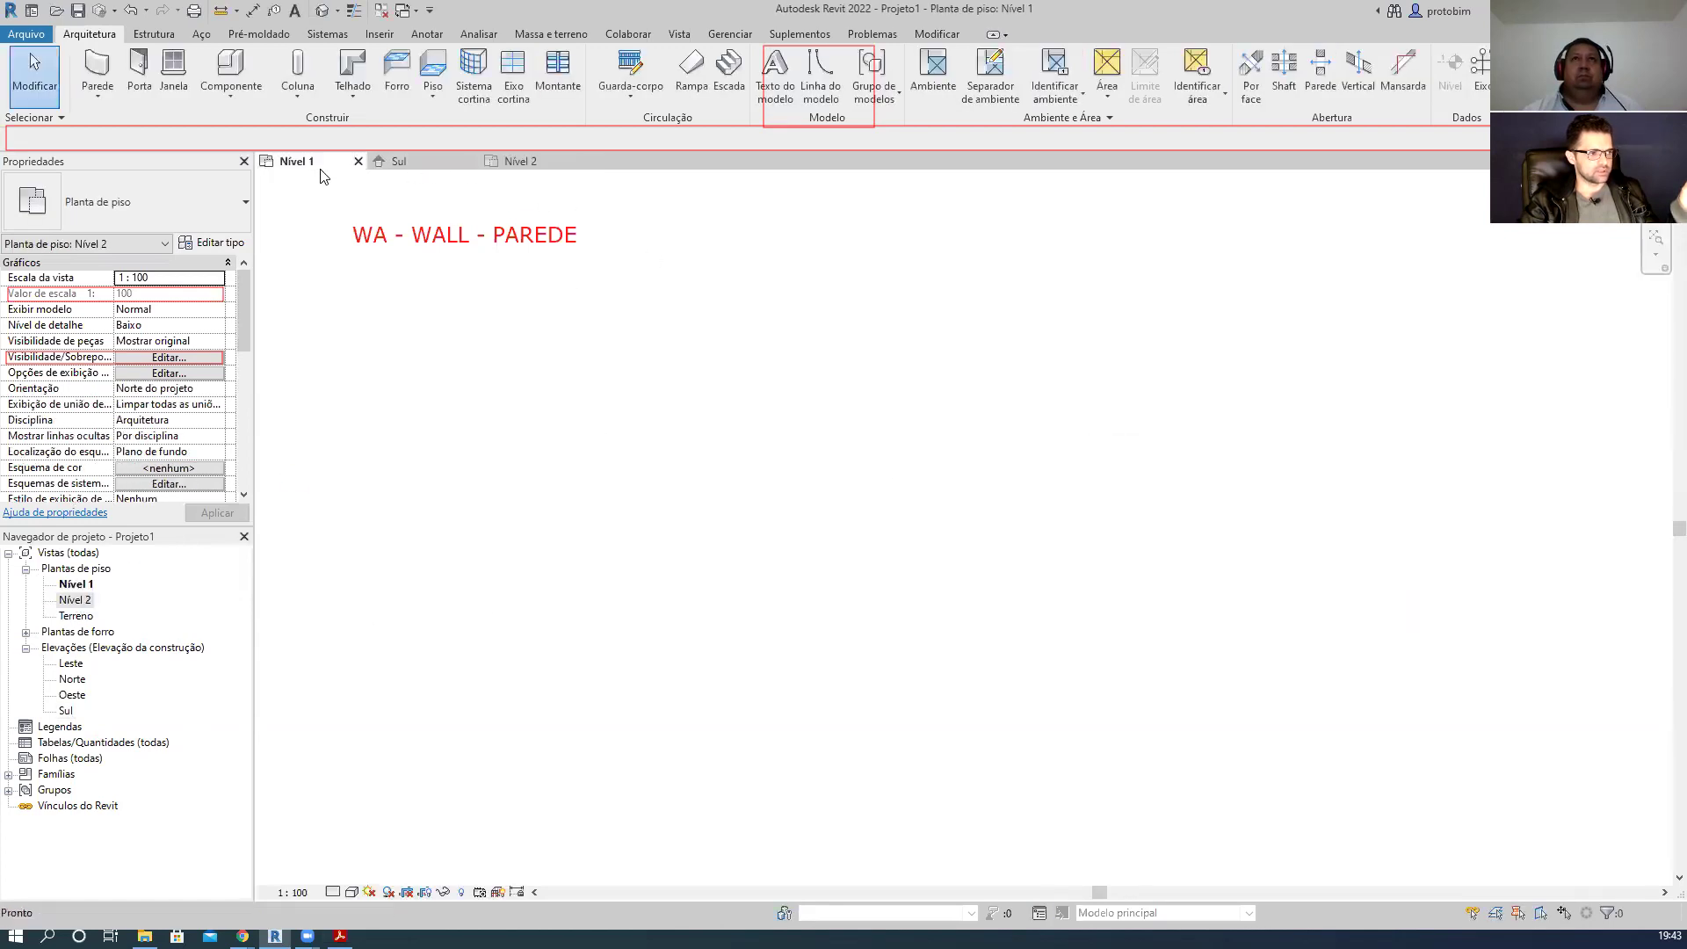
pyautogui.click(417, 162)
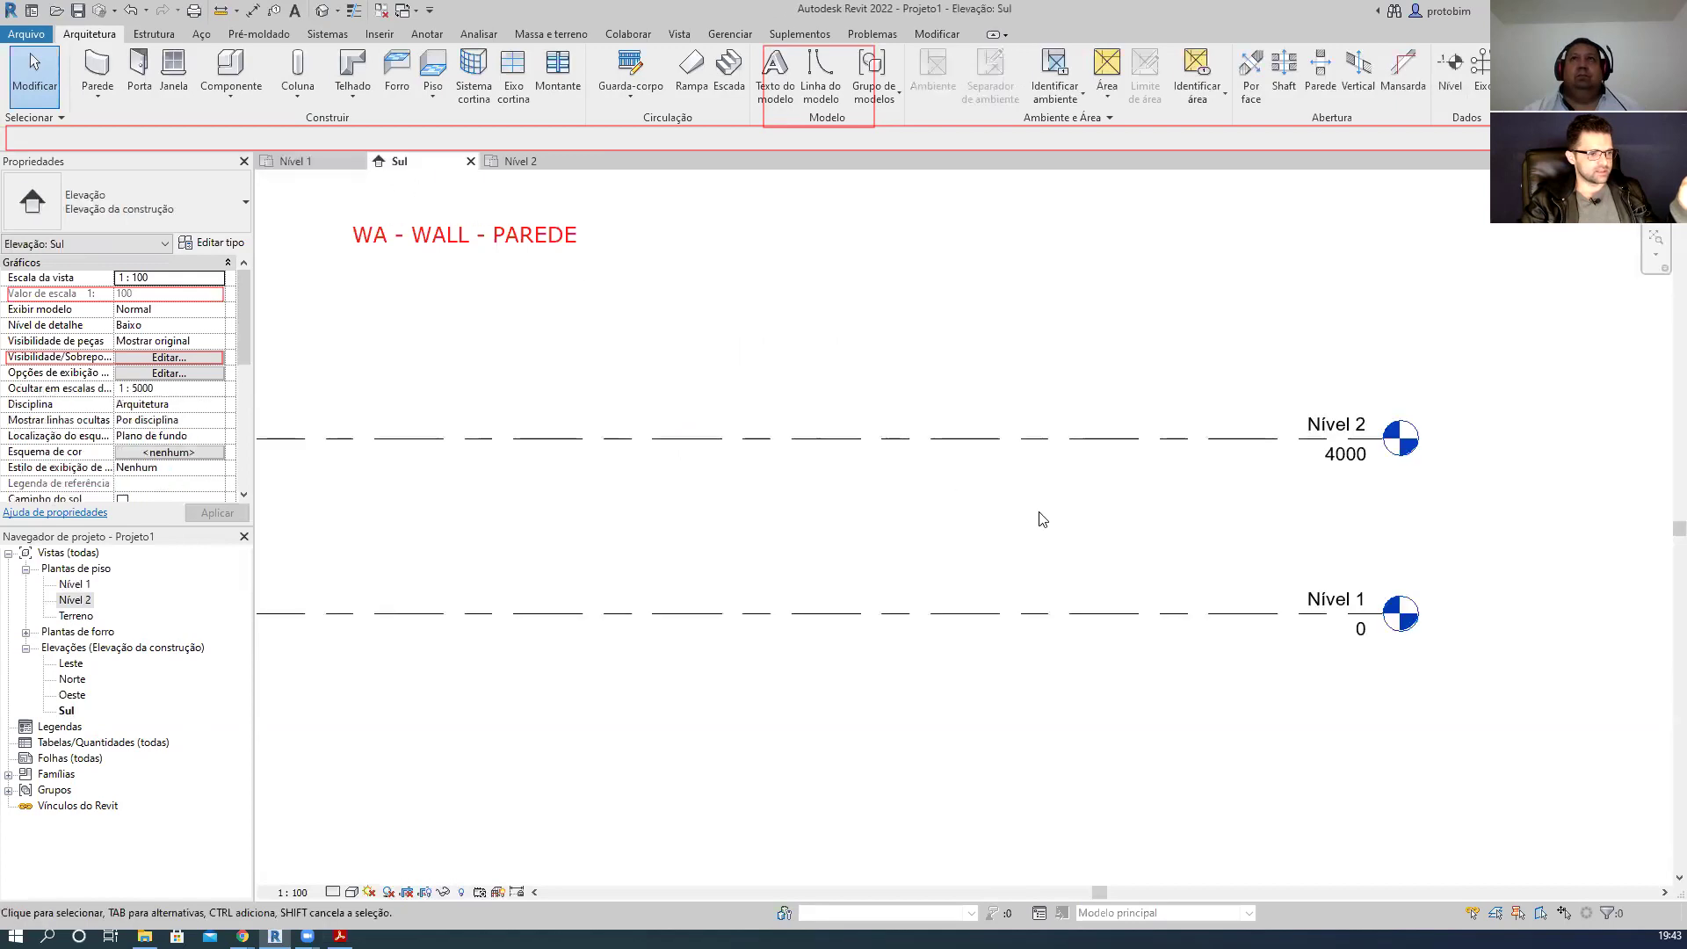
# - Tile the open Sul, Nível 1 and Nível 2 views so that all three are shown together
pyautogui.press('Escape')
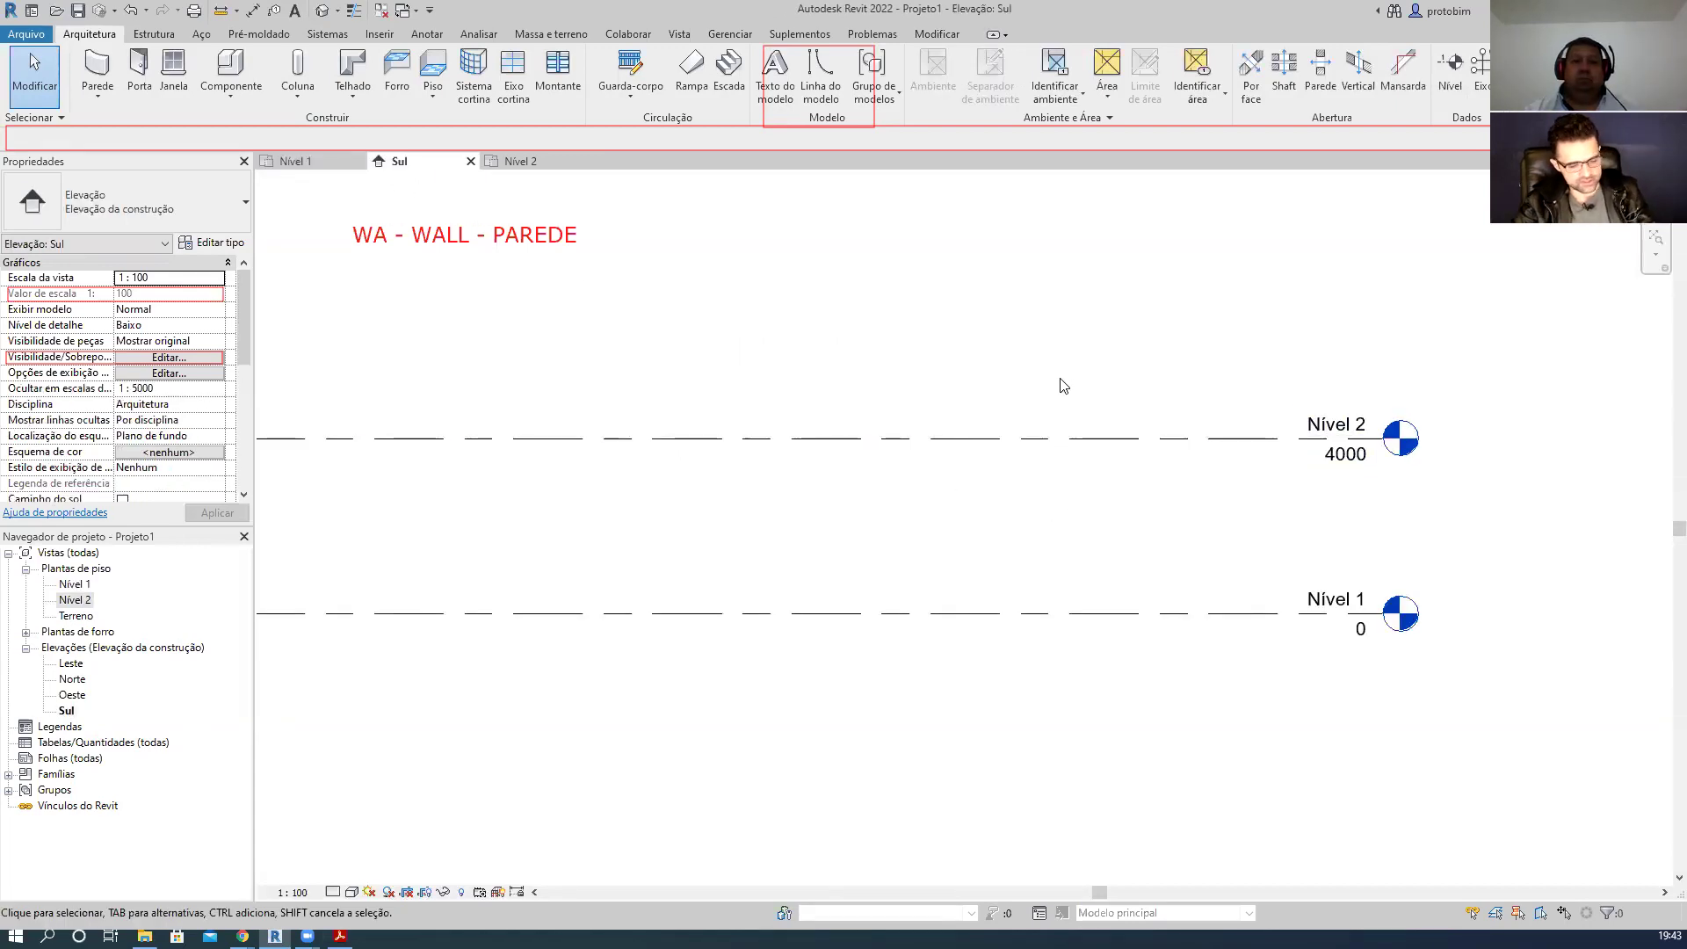
pyautogui.press('w')
pyautogui.press('t')
pyautogui.scroll(-3, 653, 338)
pyautogui.scroll(3, 643, 384)
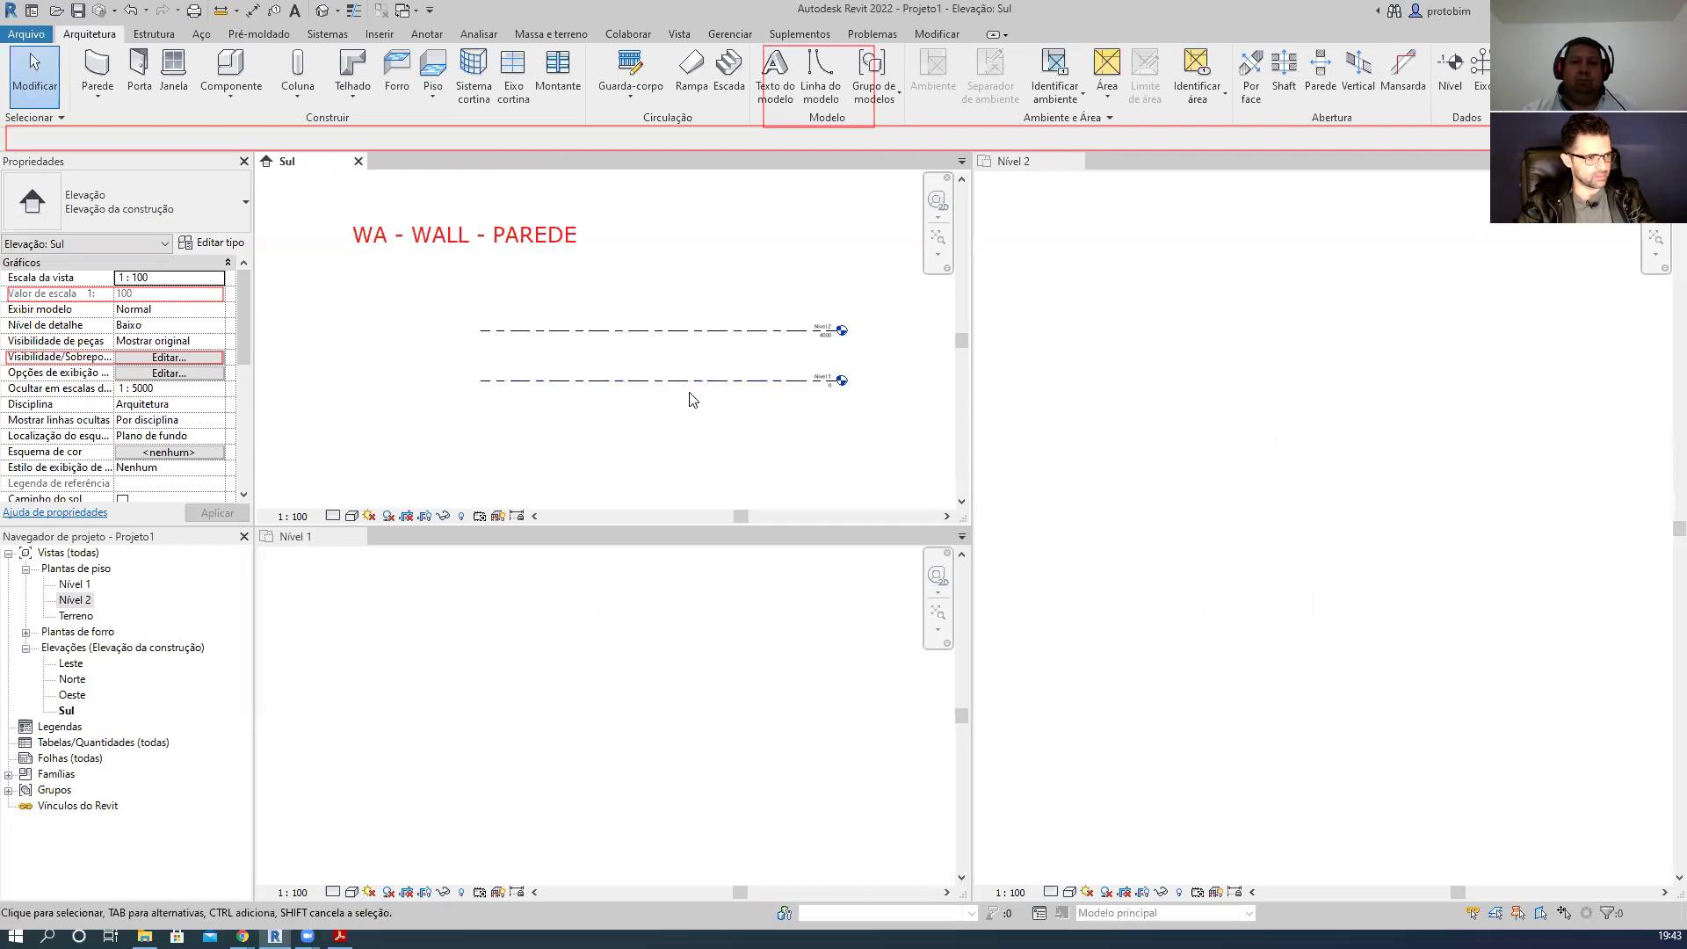
pyautogui.click(663, 639)
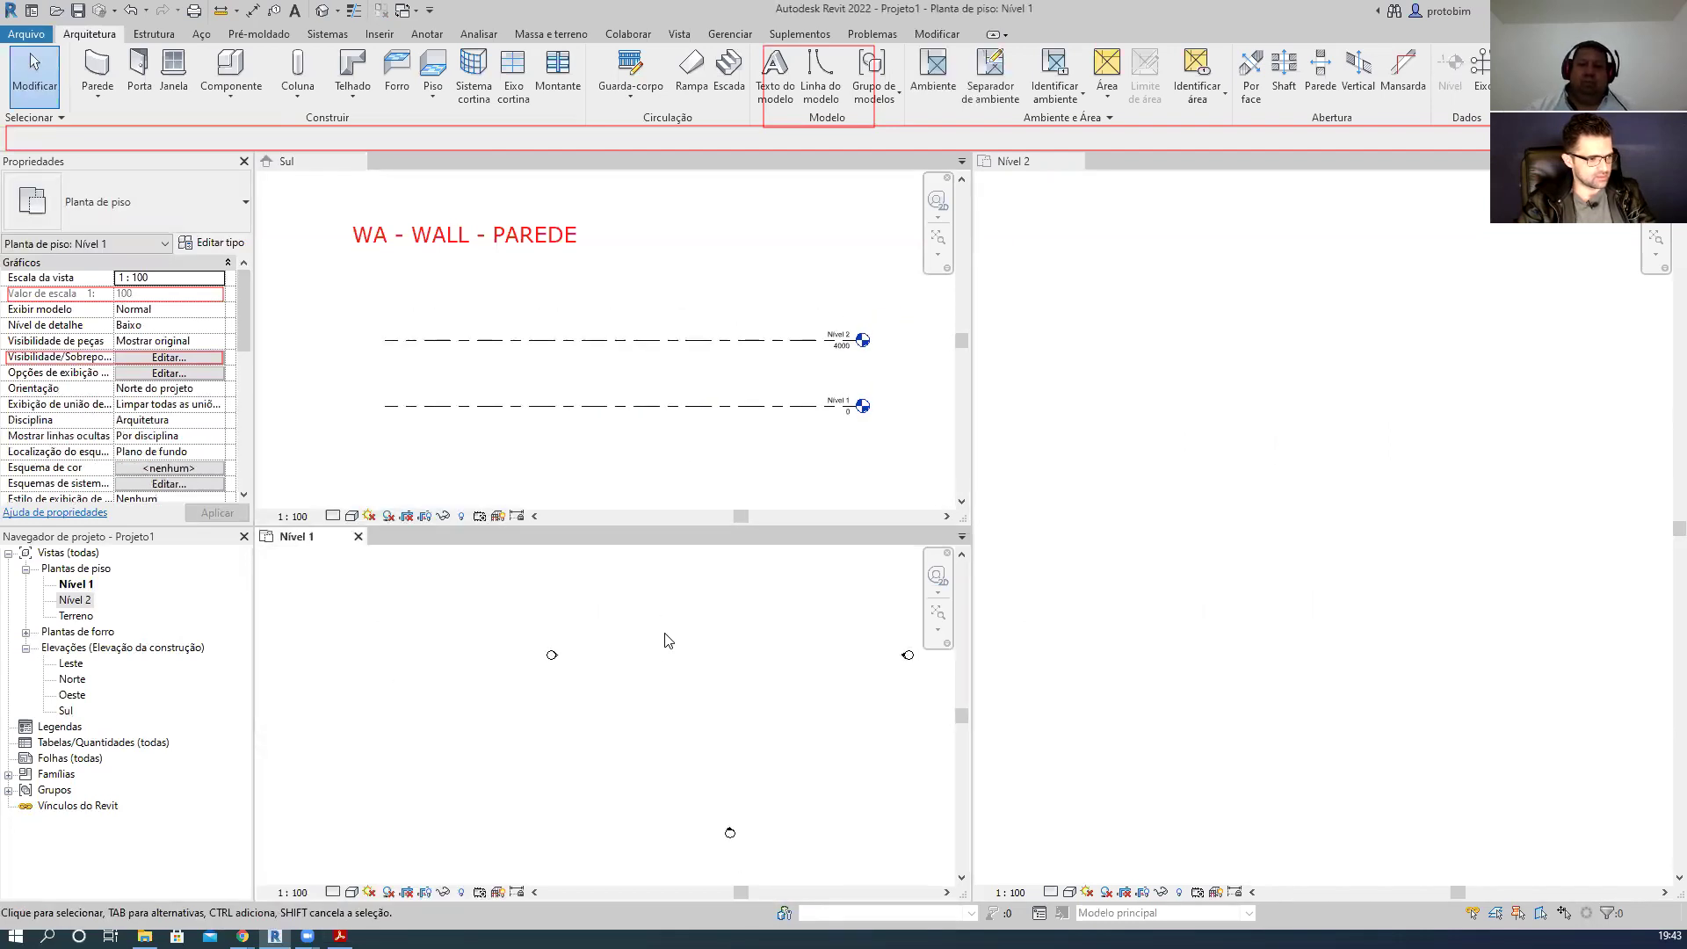
pyautogui.click(1273, 591)
pyautogui.scroll(-5, 1272, 591)
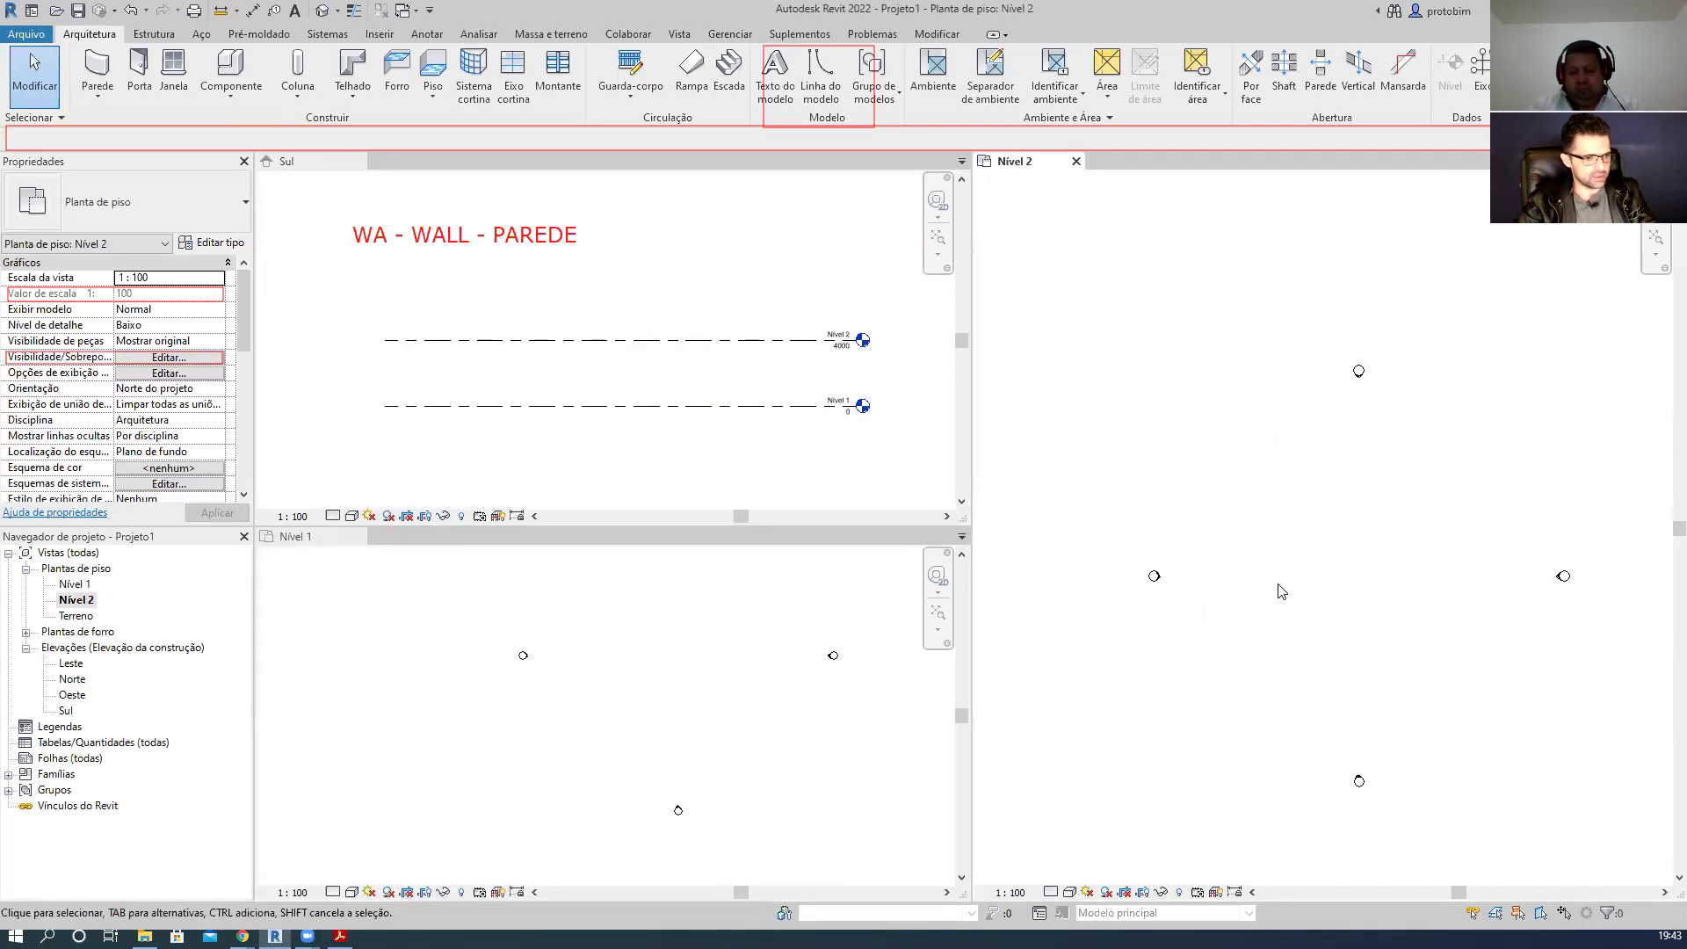
pyautogui.click(650, 659)
pyautogui.moveTo(693, 667); pyautogui.dragTo(630, 674, button='middle')
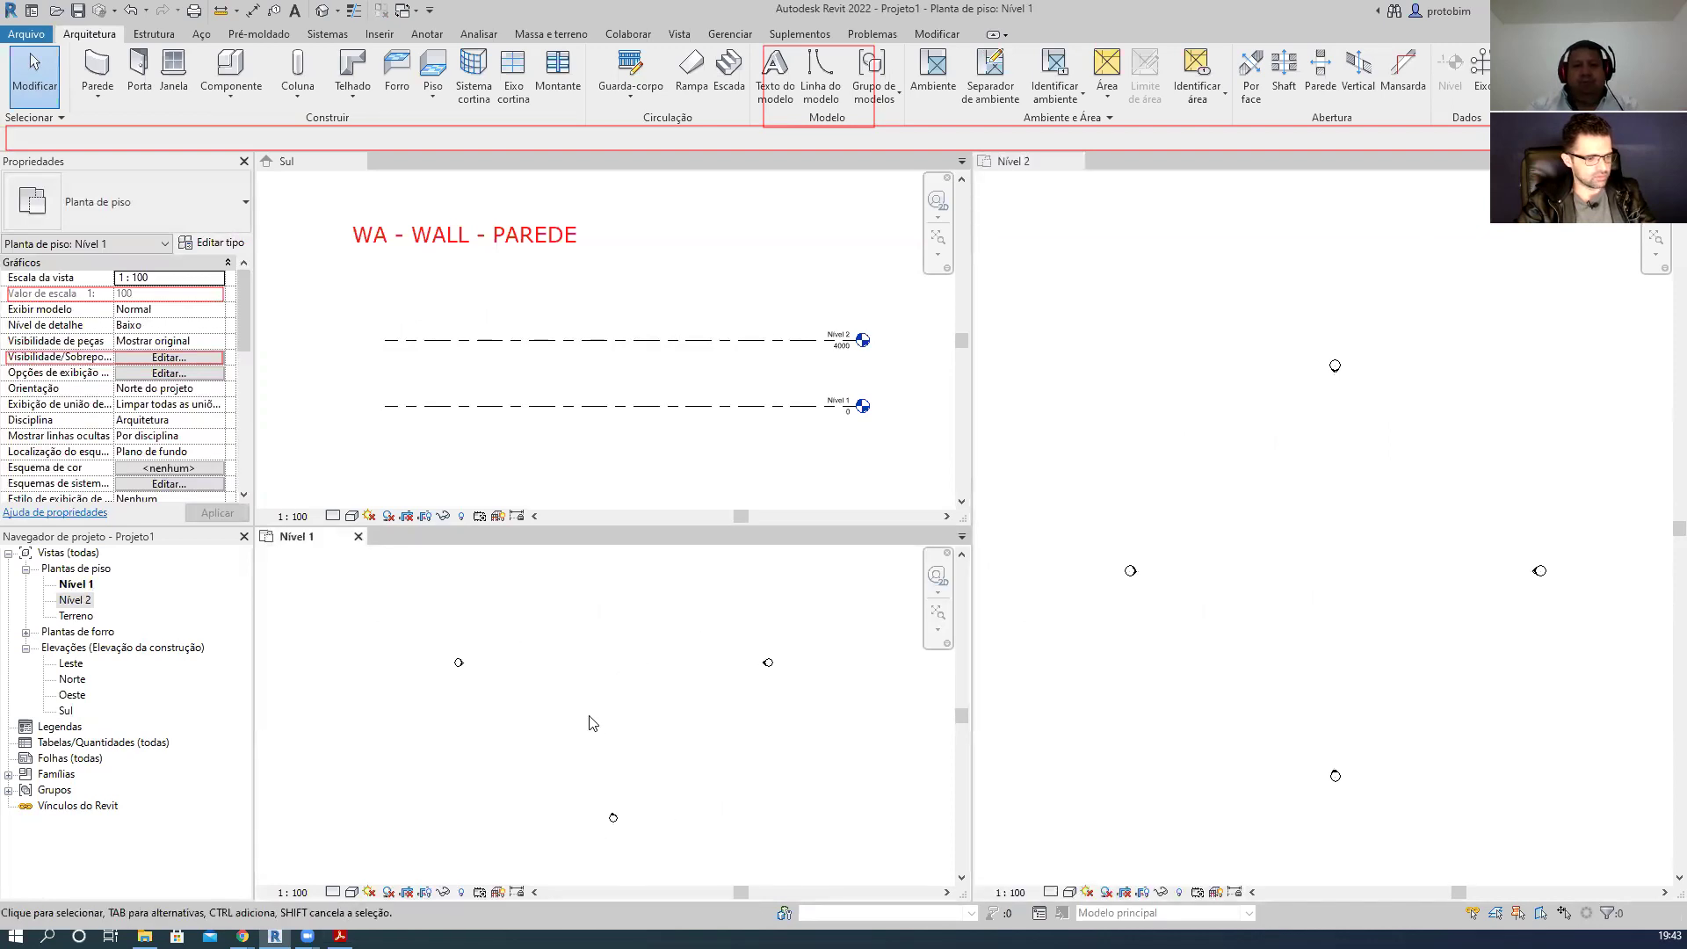
# - Draw a horizontal wall about 5000 mm long in the Nível 1 floor plan, between the elevation markers
pyautogui.press('w')
pyautogui.press('a')
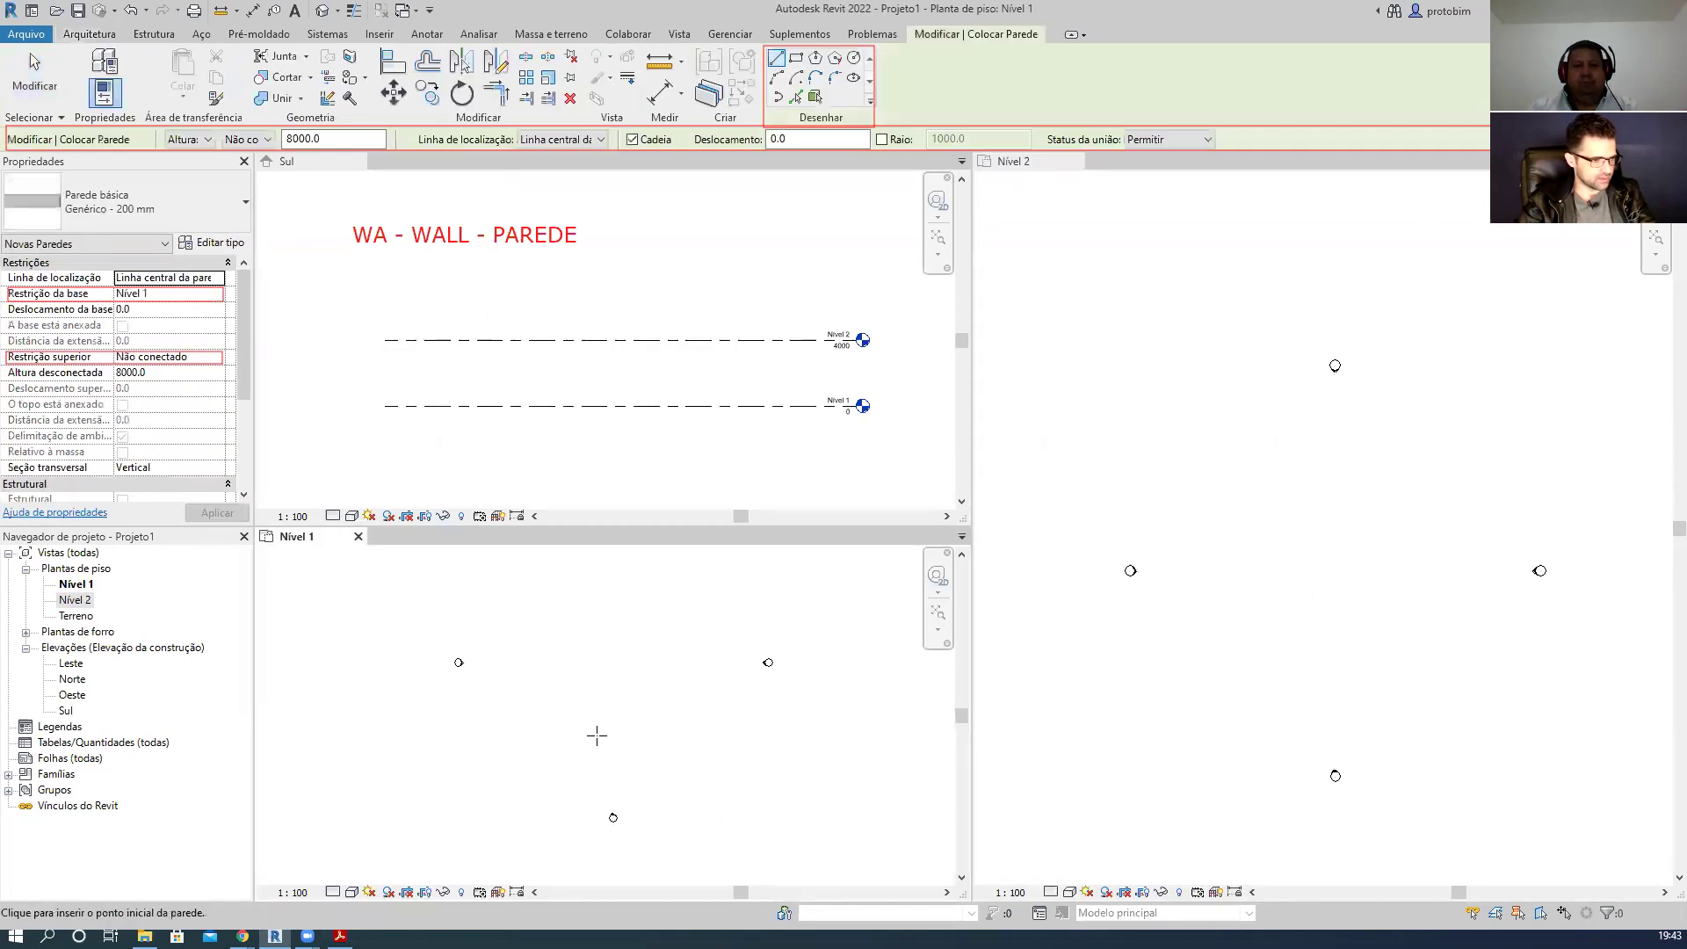
pyautogui.click(625, 735)
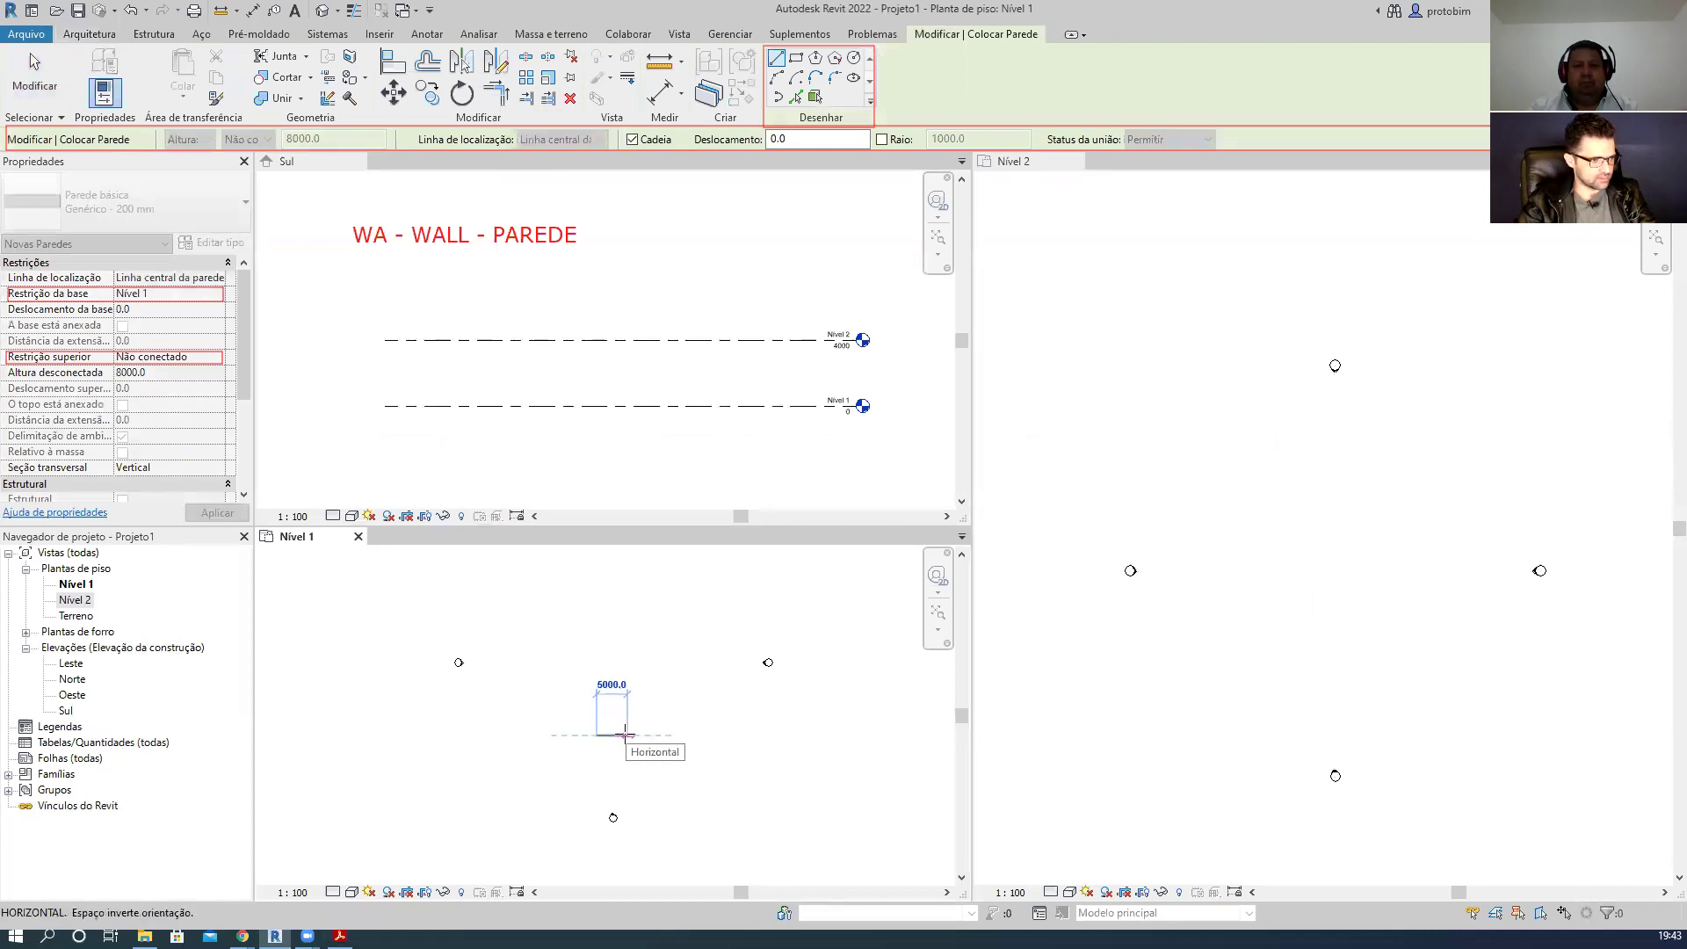
pyautogui.press('Escape')
pyautogui.press('Escape')
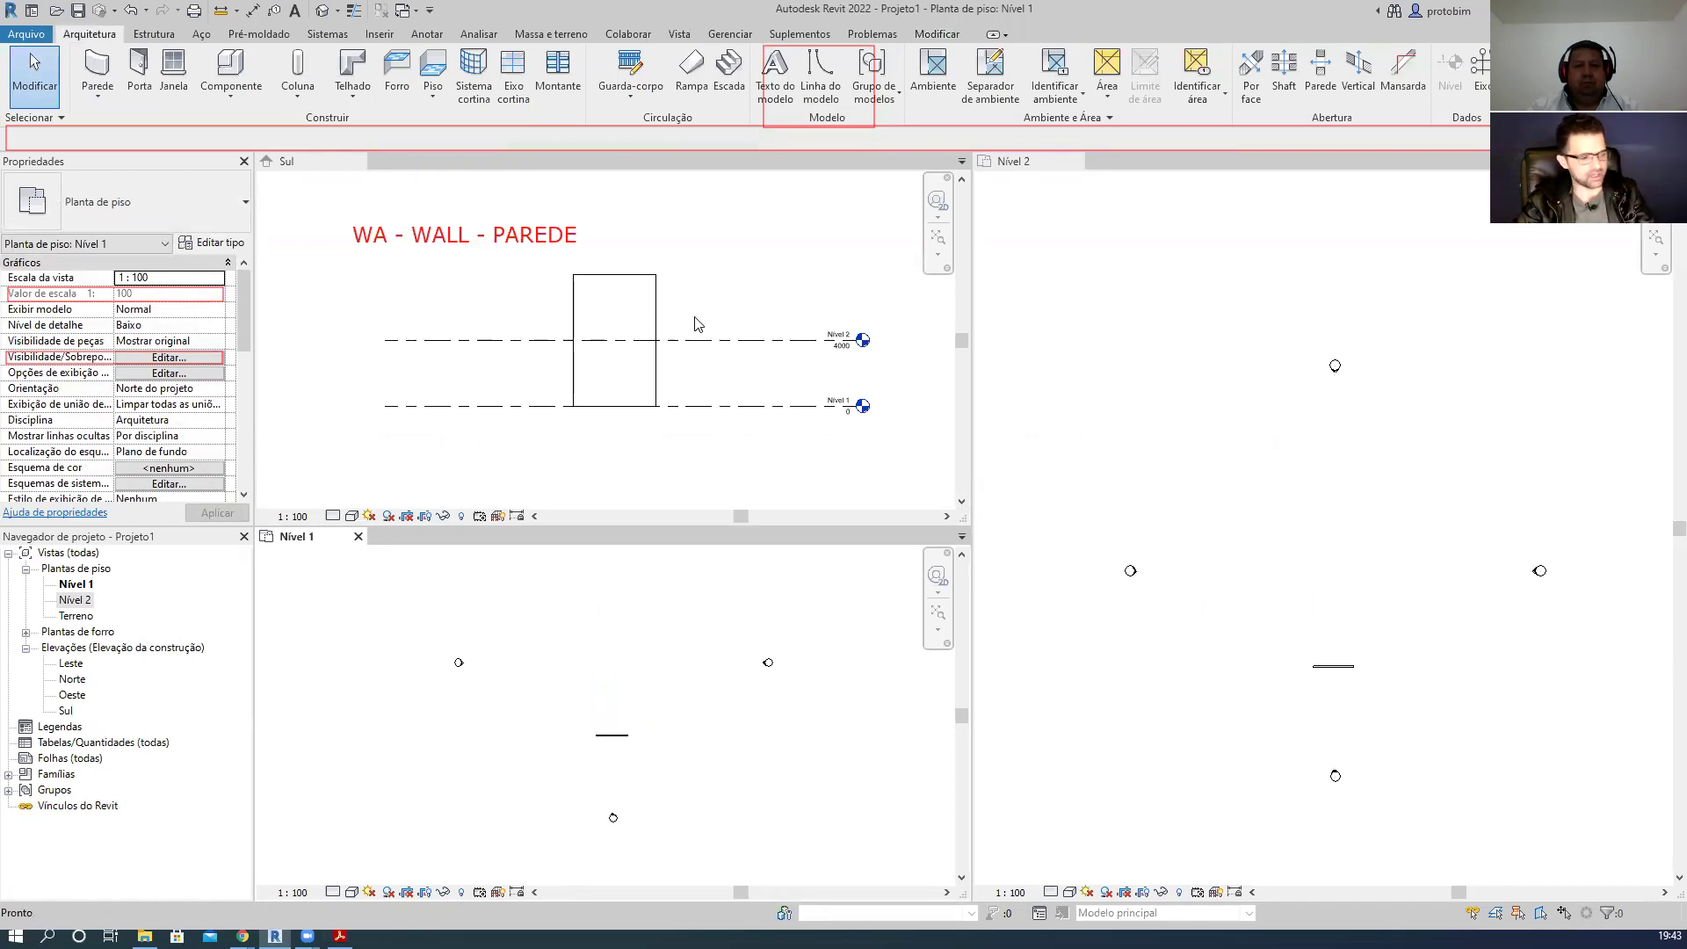
# - Try a horizontal wall in the Nível 2 floor plan directly above the existing wall, and delete it
pyautogui.click(1340, 595)
pyautogui.press('w')
pyautogui.press('a')
pyautogui.click(1315, 601)
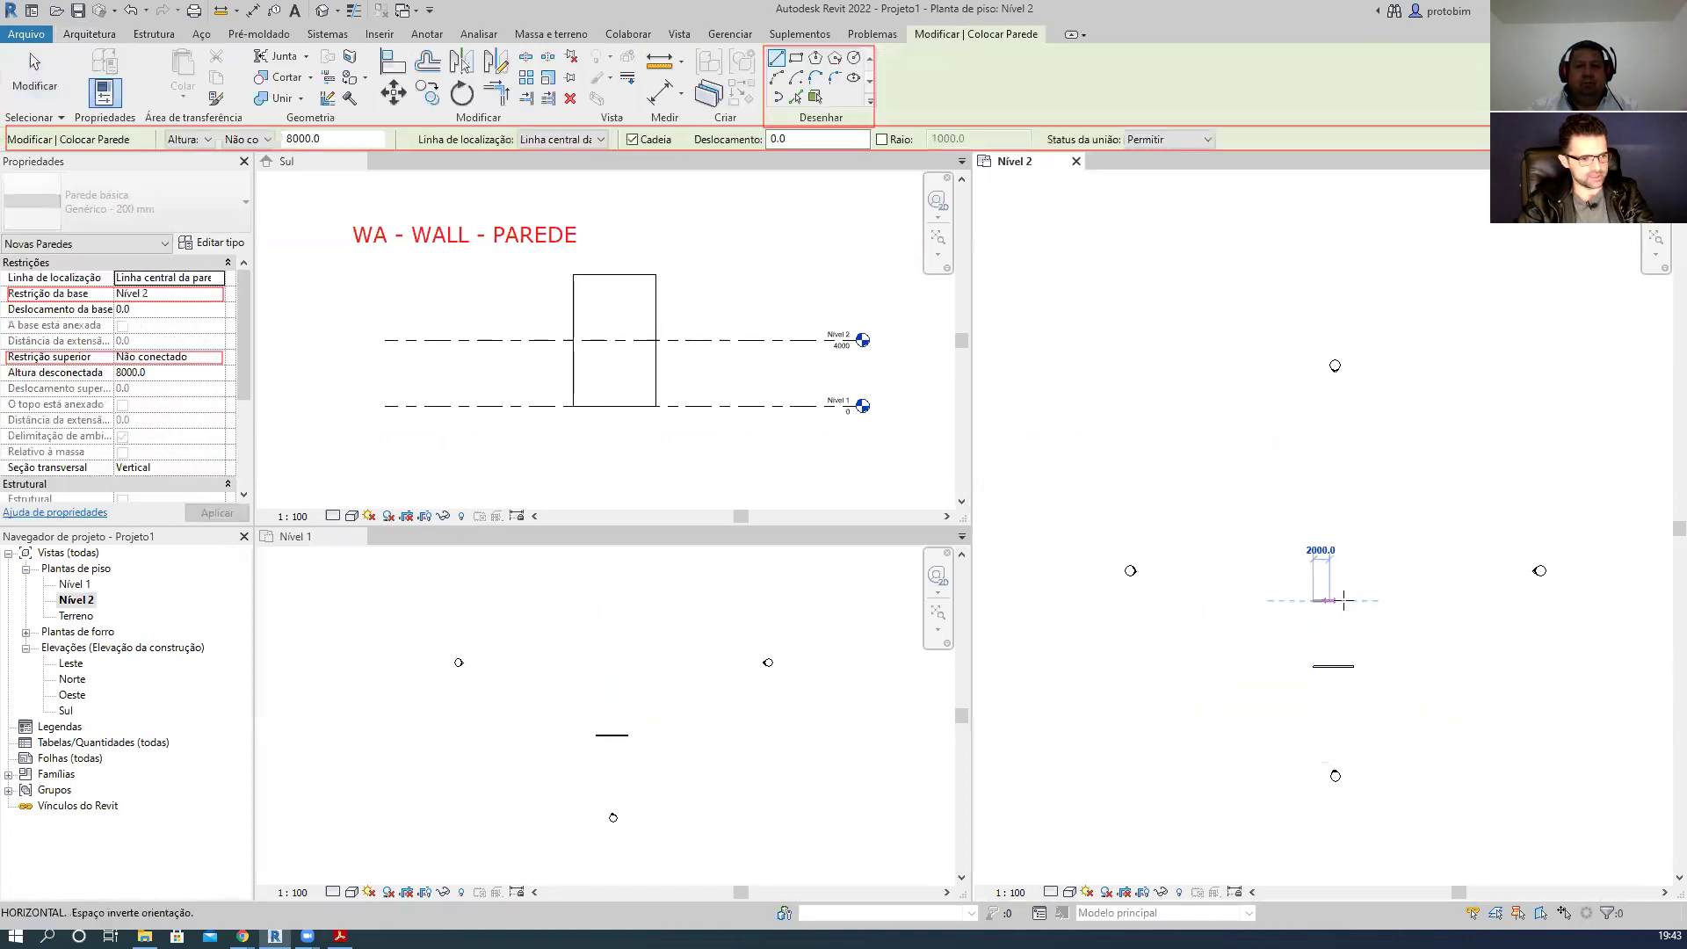
pyautogui.click(1344, 601)
pyautogui.press('Escape')
pyautogui.press('Escape')
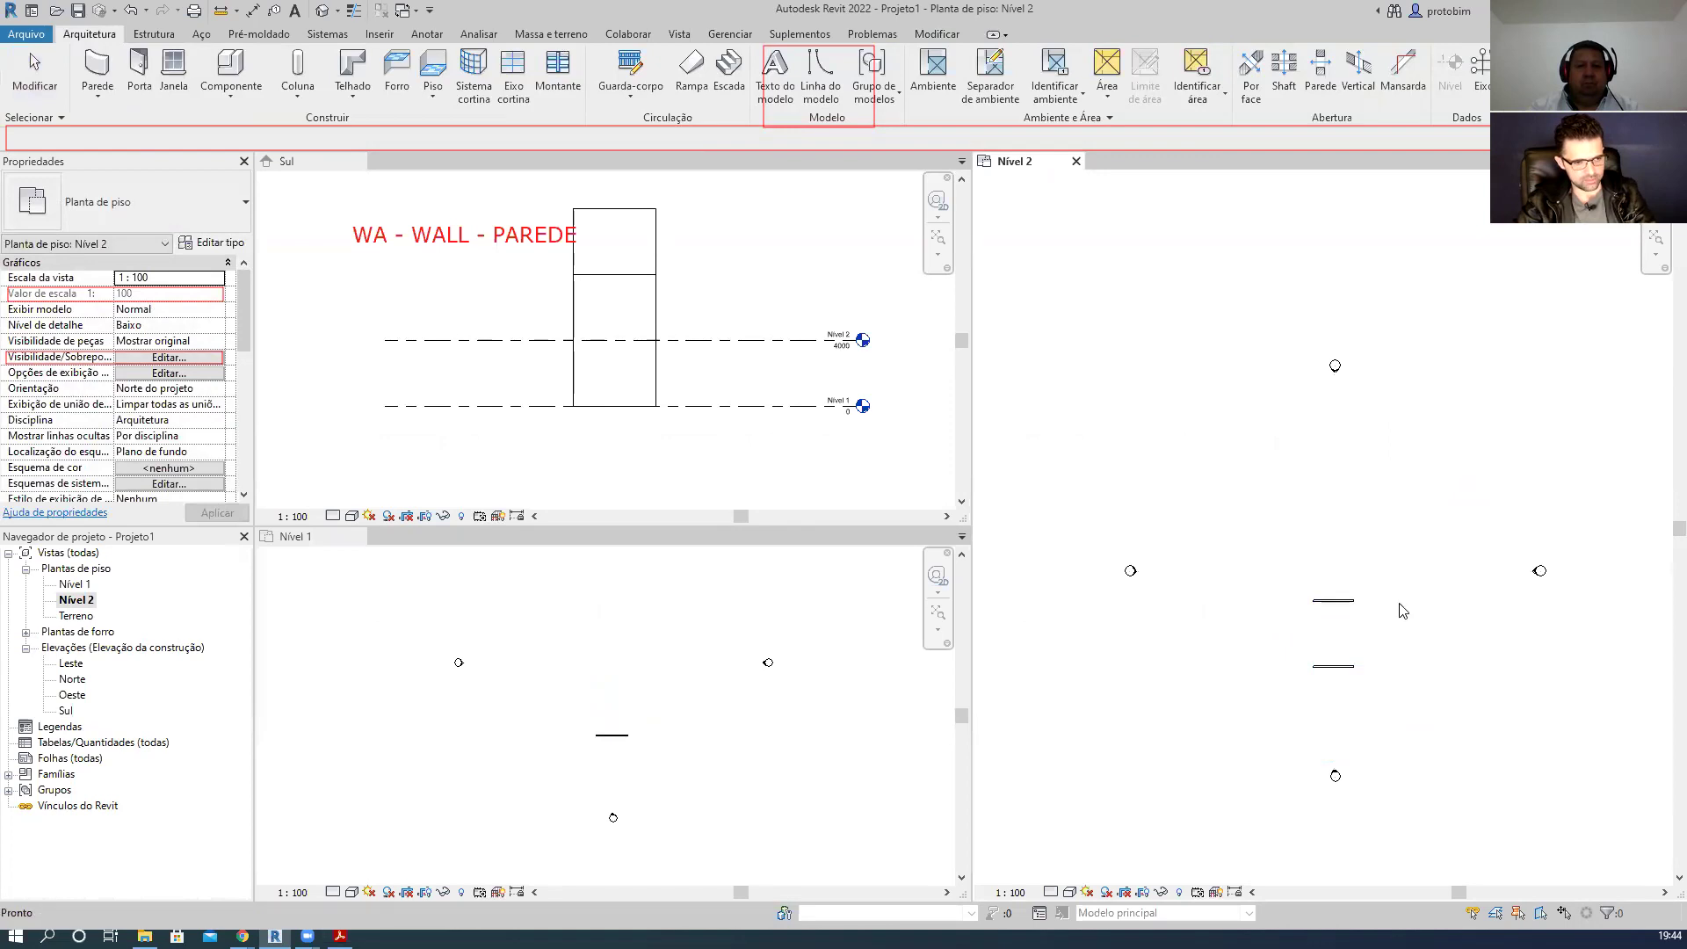
pyautogui.click(1355, 612)
pyautogui.press('Delete')
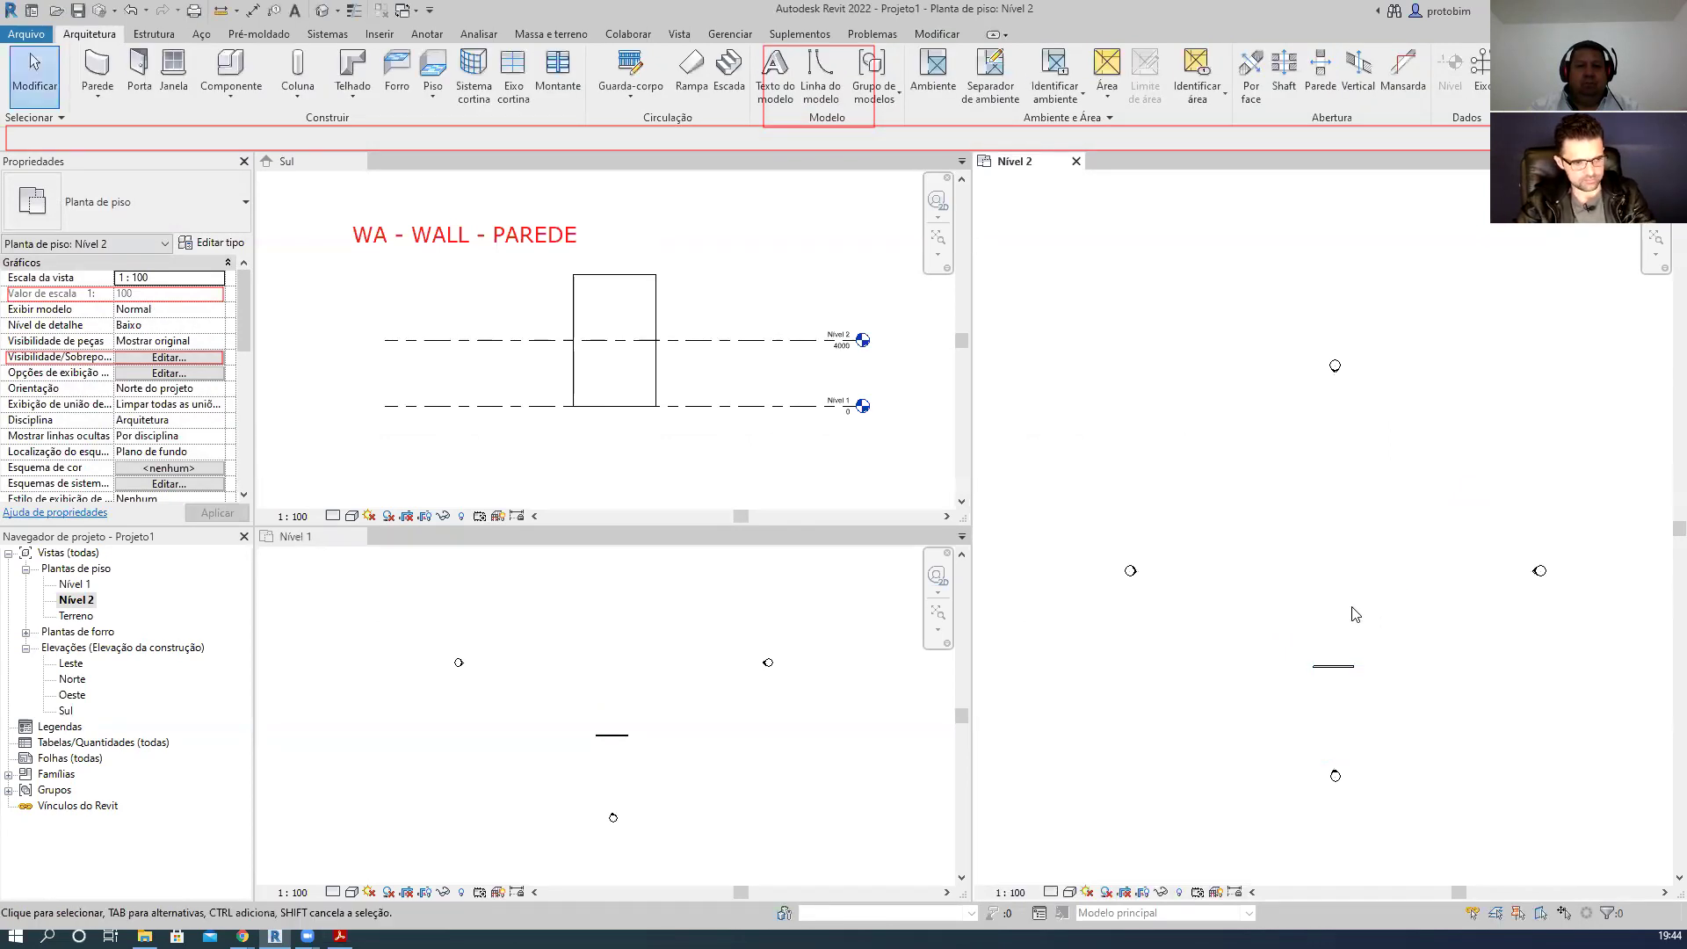
# - Draw a short horizontal wall in the Nível 2 floor plan, above and to the right of the existing wall
pyautogui.press('w')
pyautogui.press('a')
pyautogui.click(1403, 606)
pyautogui.click(1430, 606)
pyautogui.press('Escape')
pyautogui.press('Escape')
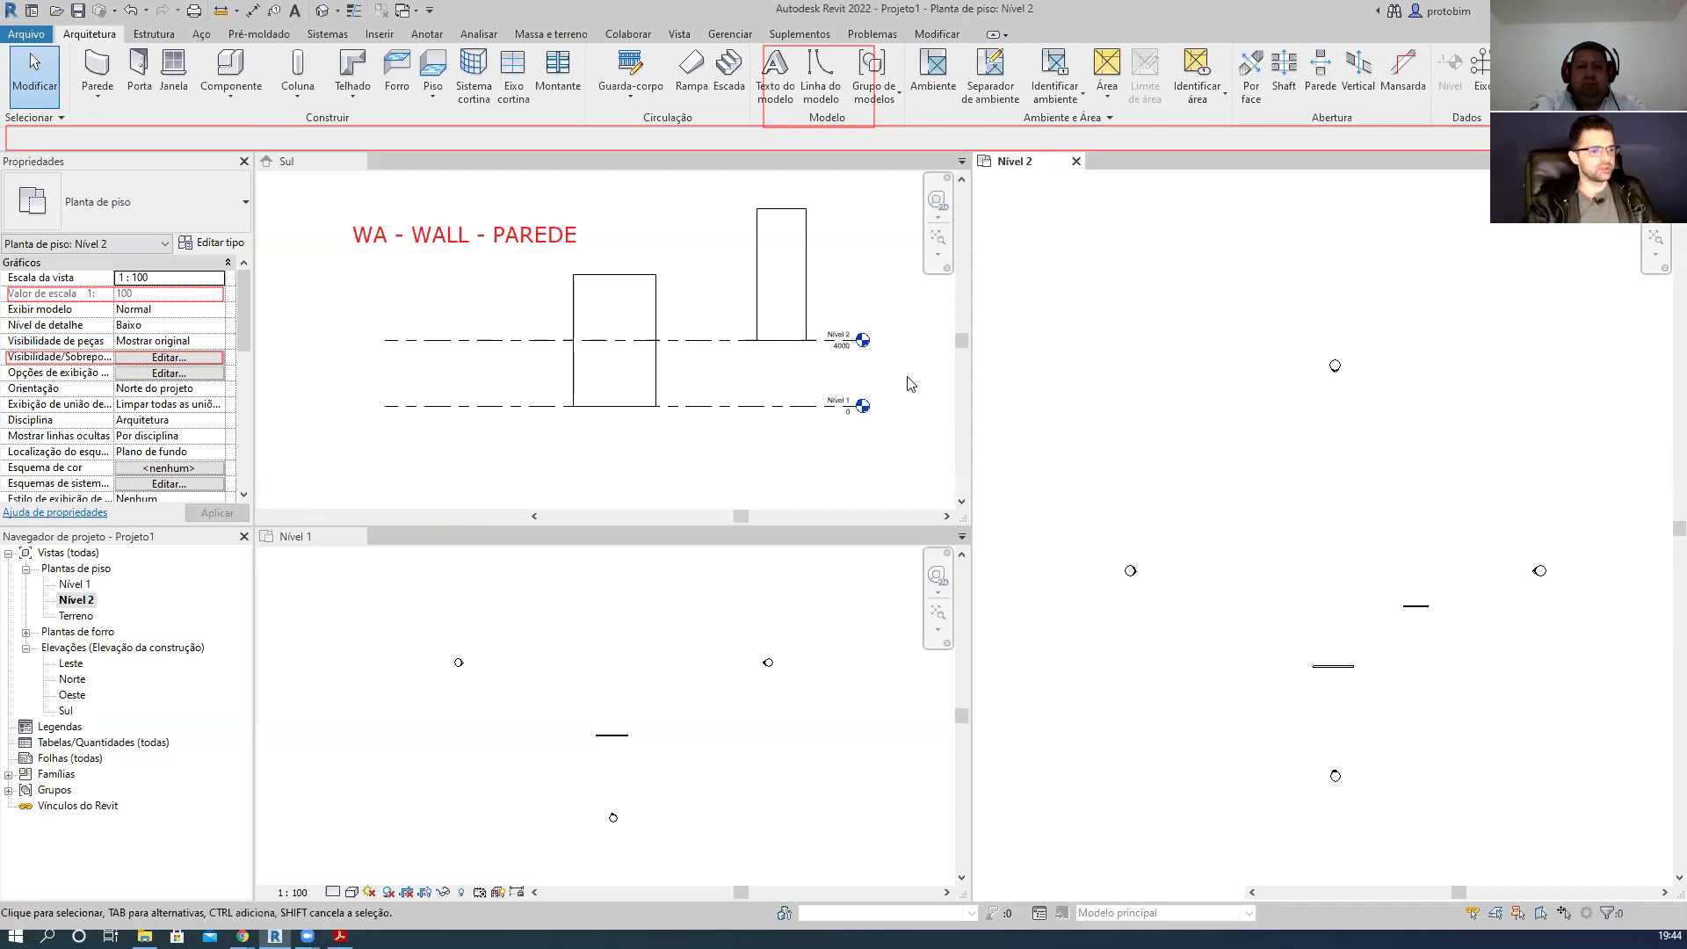
# - Switch from tiled to tabbed views with the Sul elevation active, and enlarge it to show both walls
pyautogui.click(937, 380)
pyautogui.press('t')
pyautogui.press('w')
pyautogui.scroll(3, 899, 644)
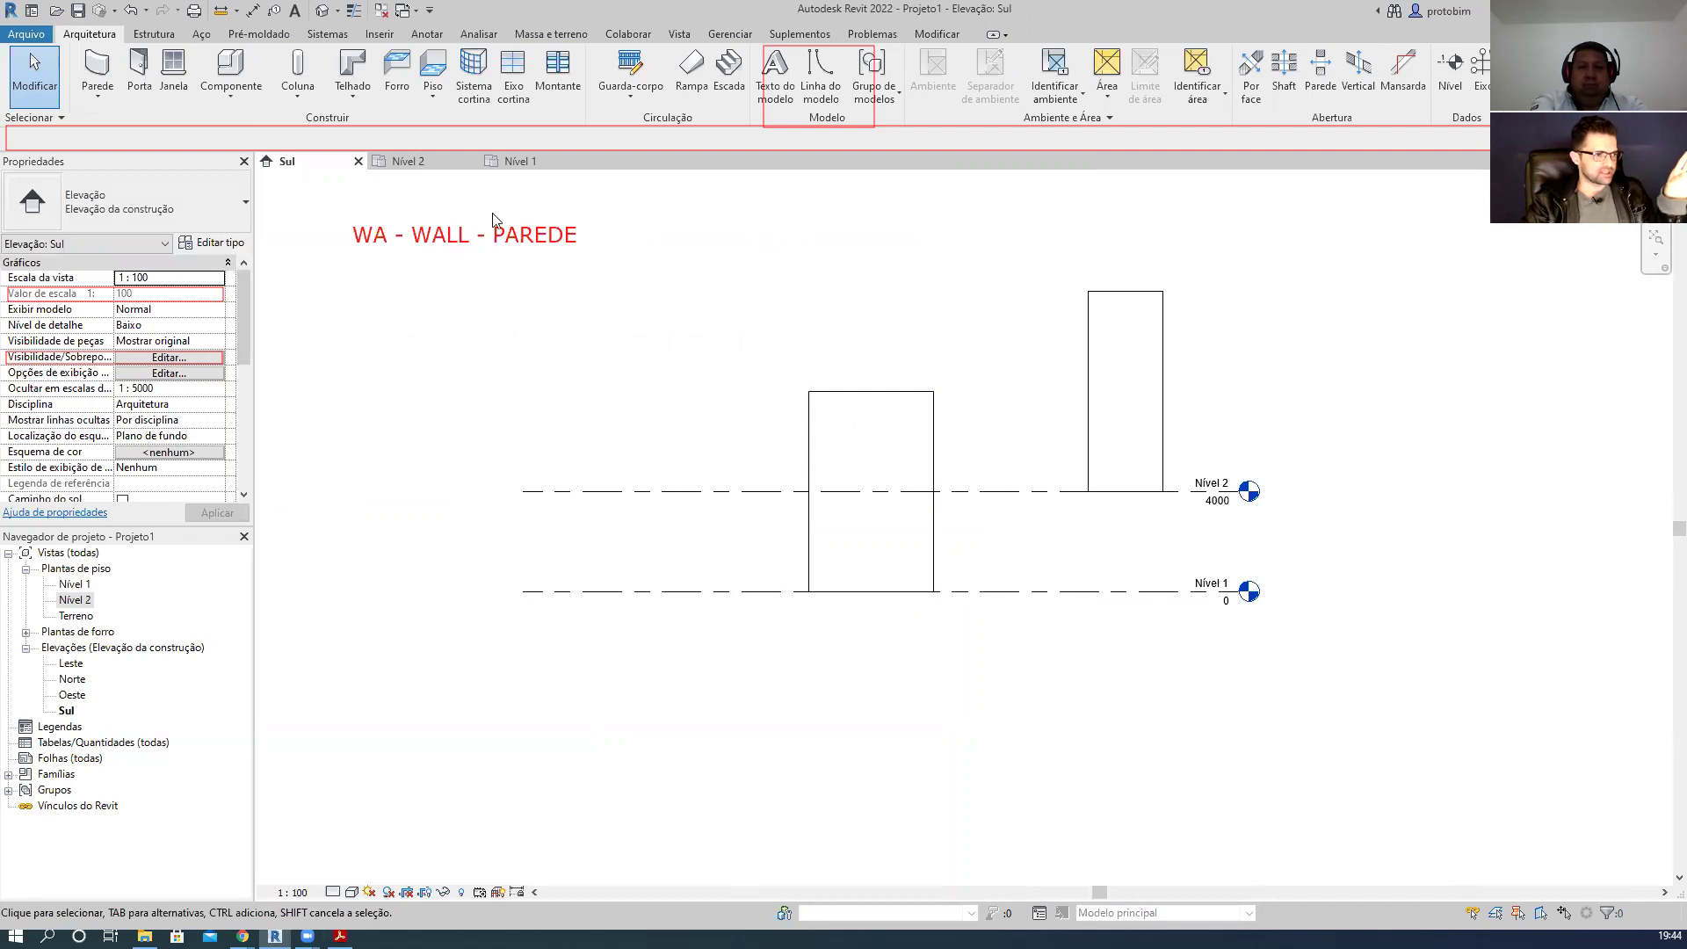
# - Open the Terreno floor plan, highlight its Nível associado property, and compare that property in the Nível 1 and Nível 2 plans
pyautogui.doubleClick(79, 616)
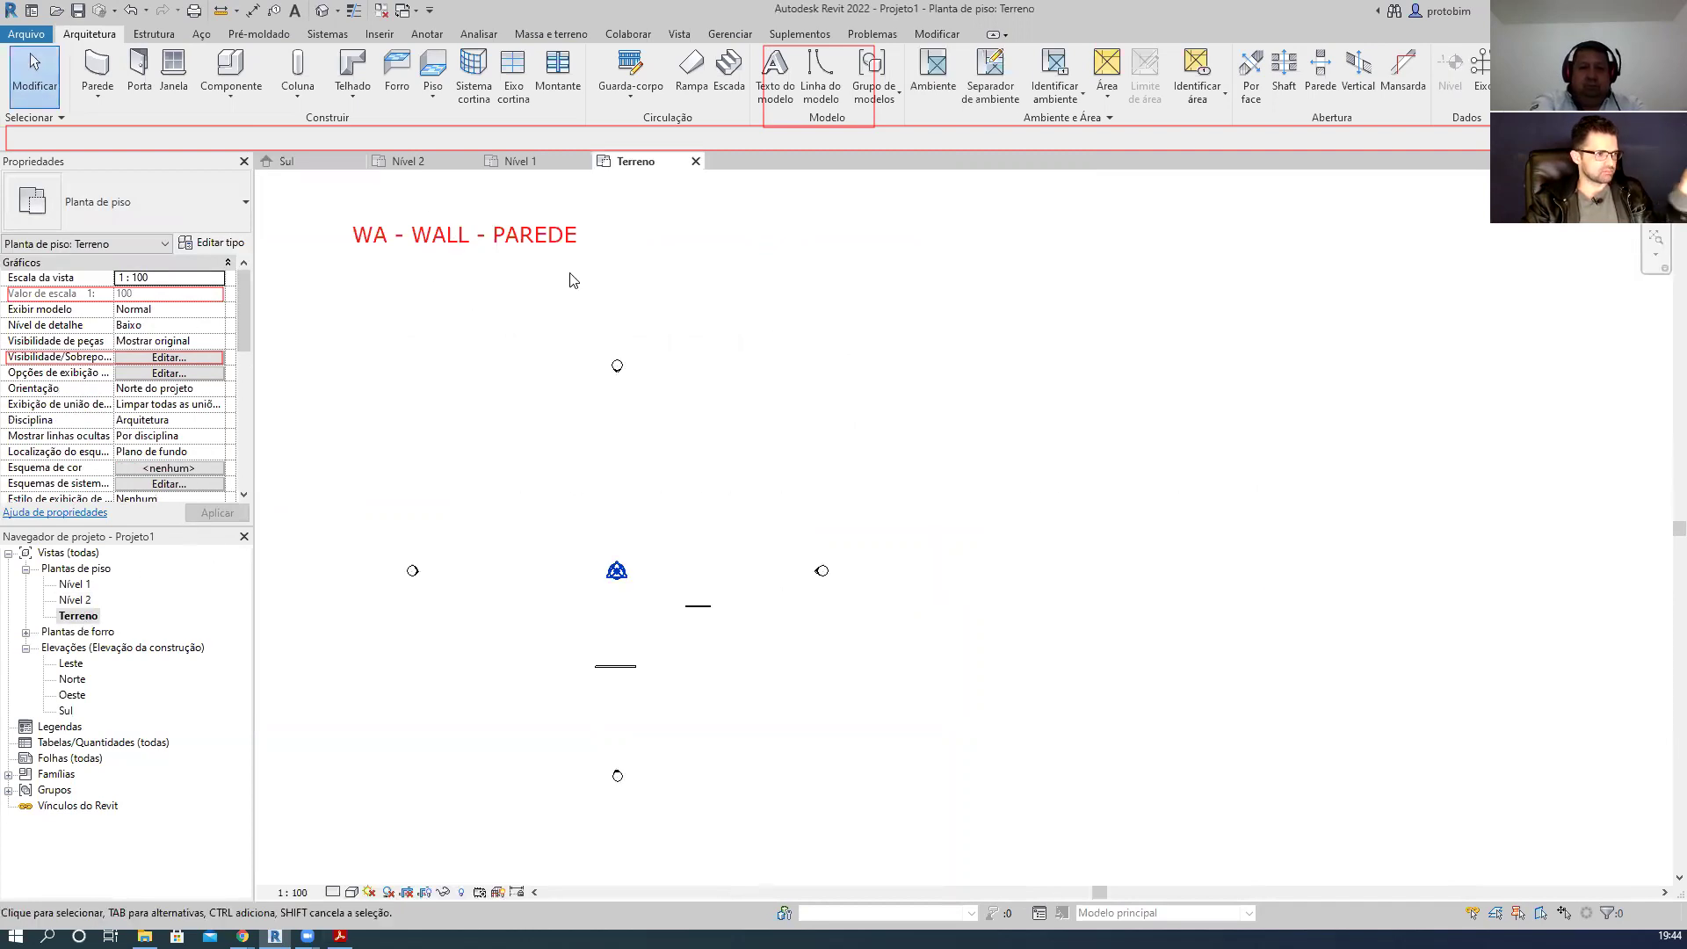
pyautogui.moveTo(562, 472); pyautogui.dragTo(722, 427, button='middle')
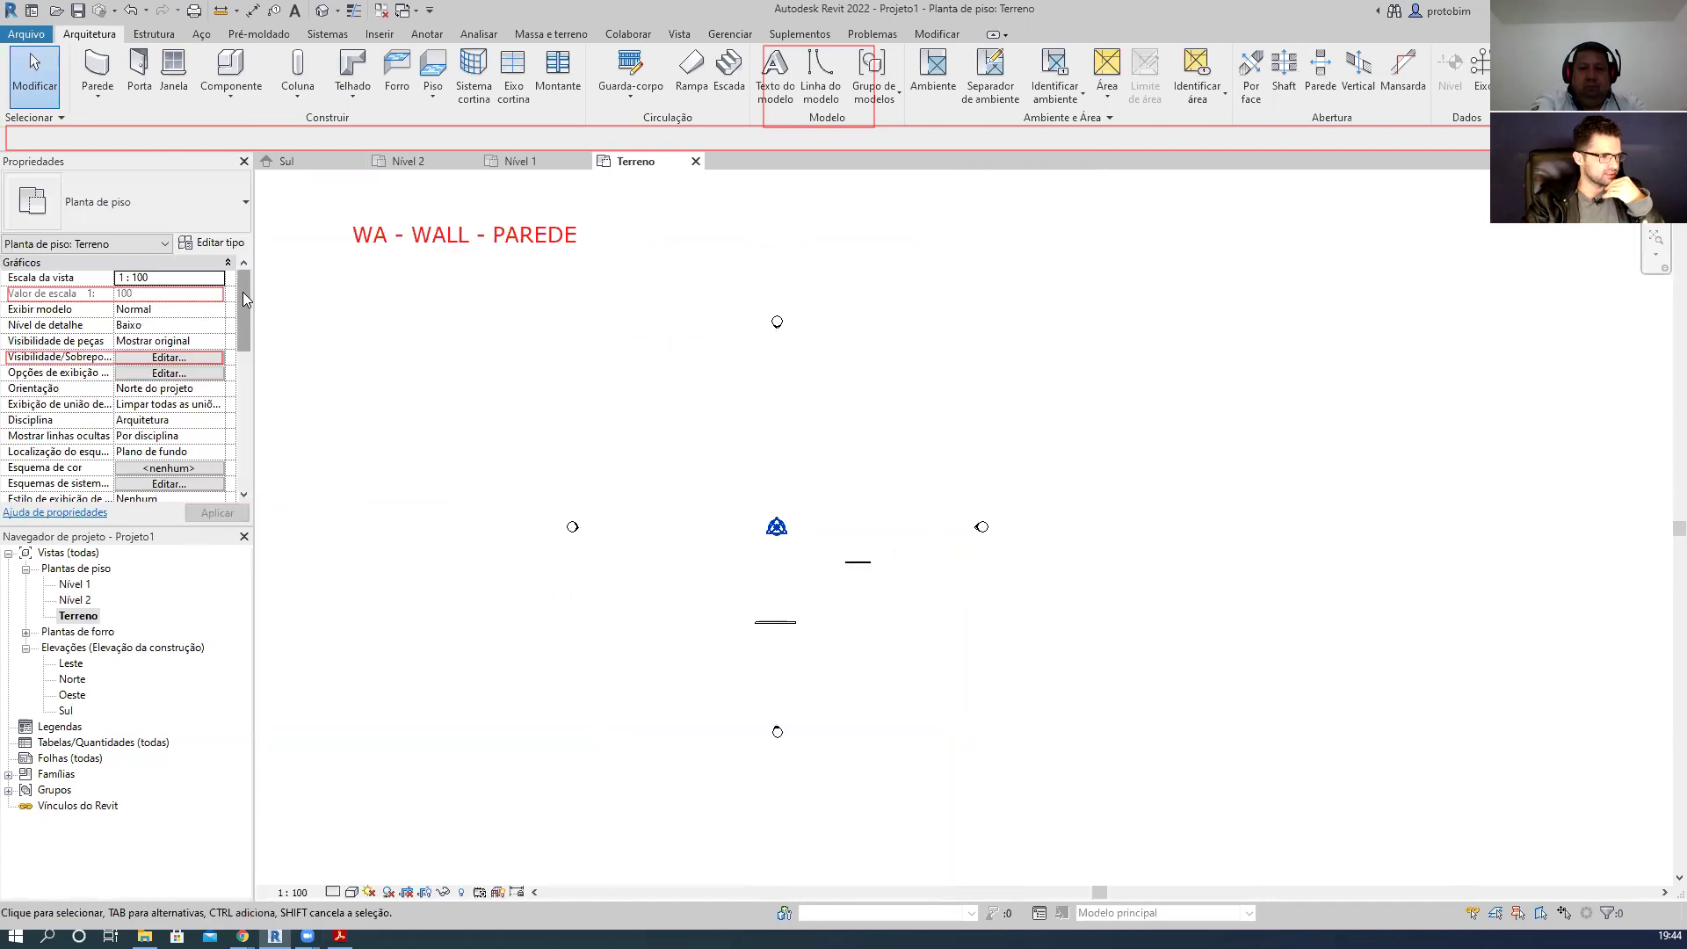
pyautogui.moveTo(242, 295); pyautogui.dragTo(234, 379)
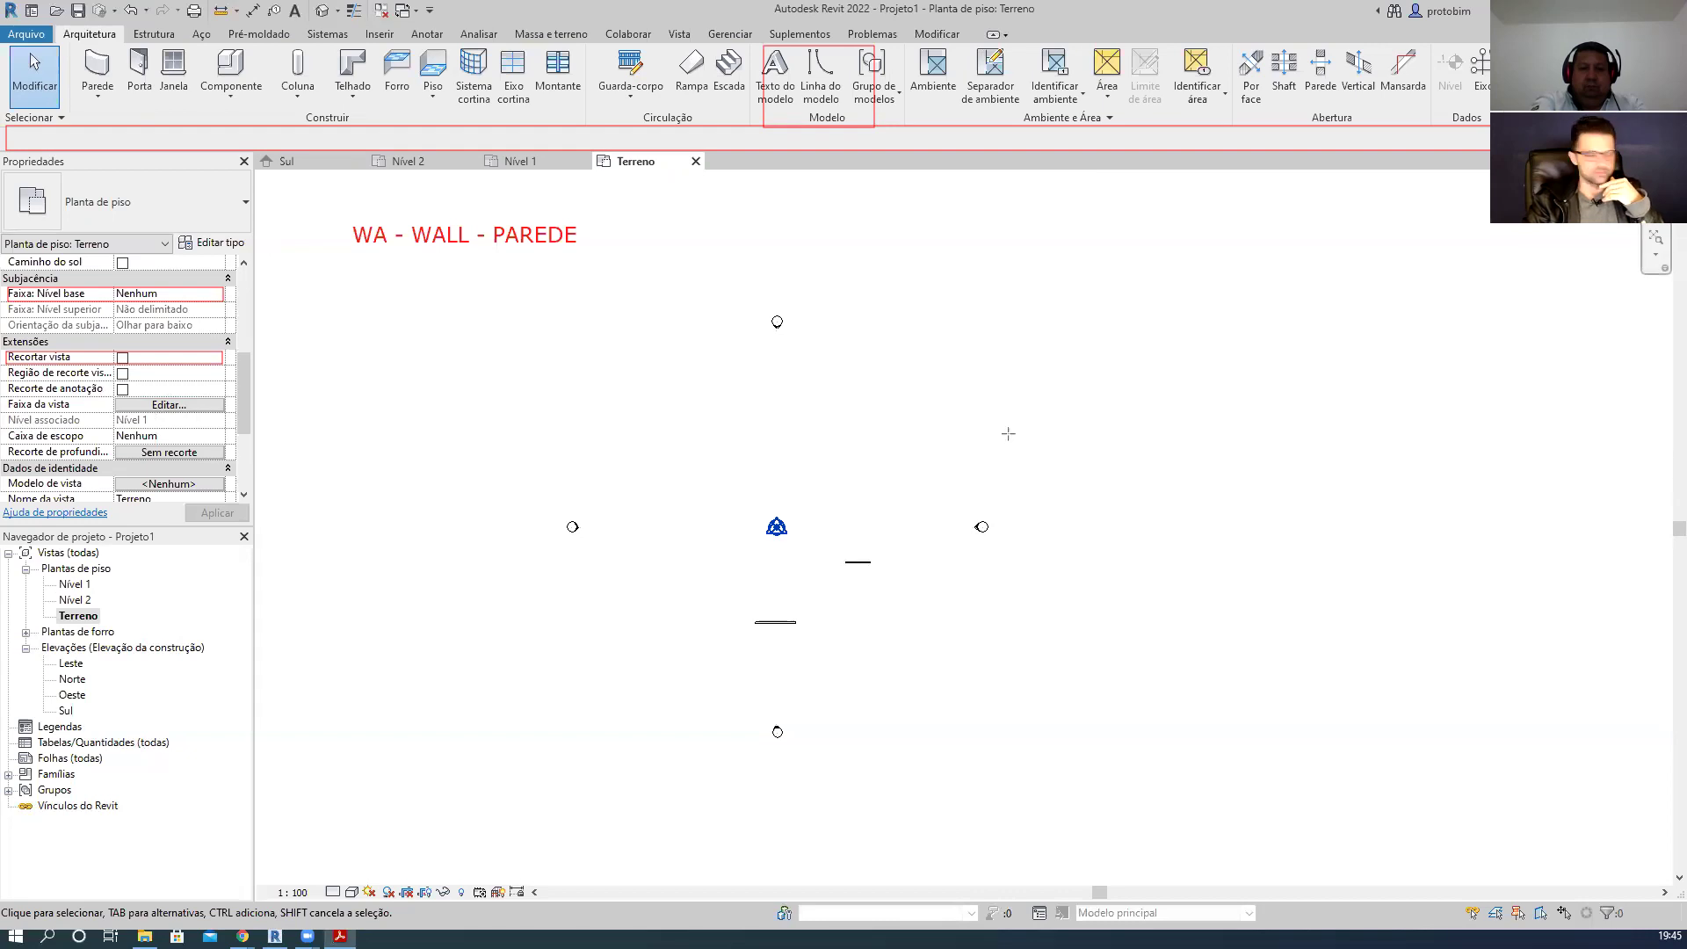
pyautogui.moveTo(10, 411); pyautogui.dragTo(232, 428)
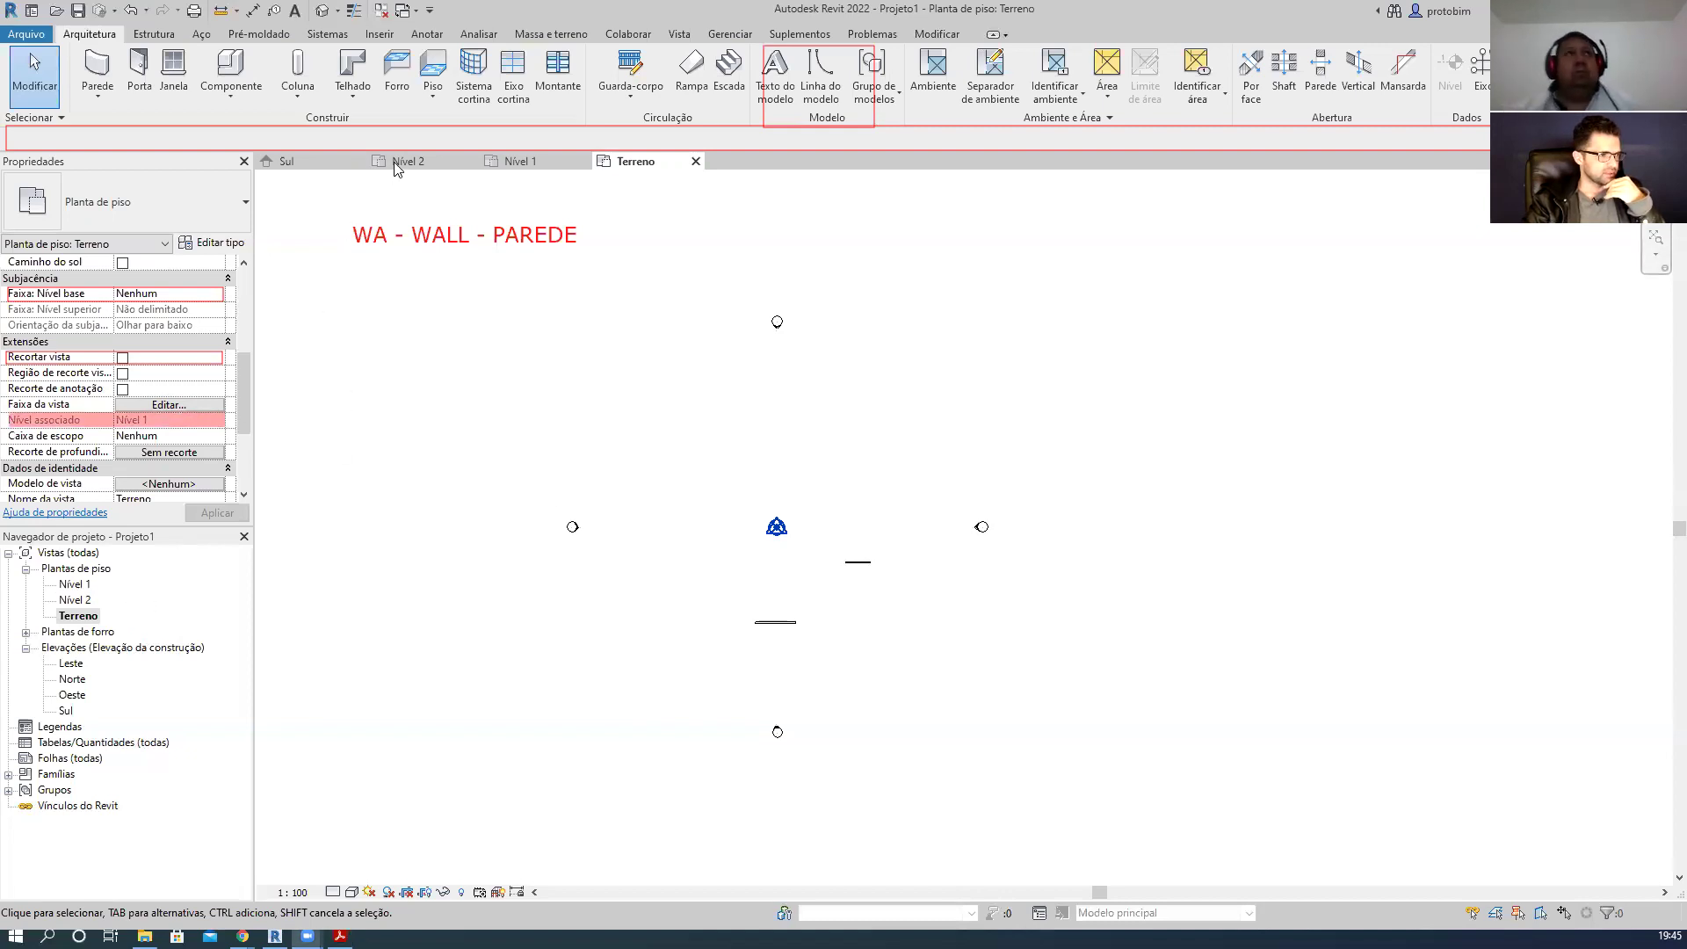
pyautogui.click(514, 166)
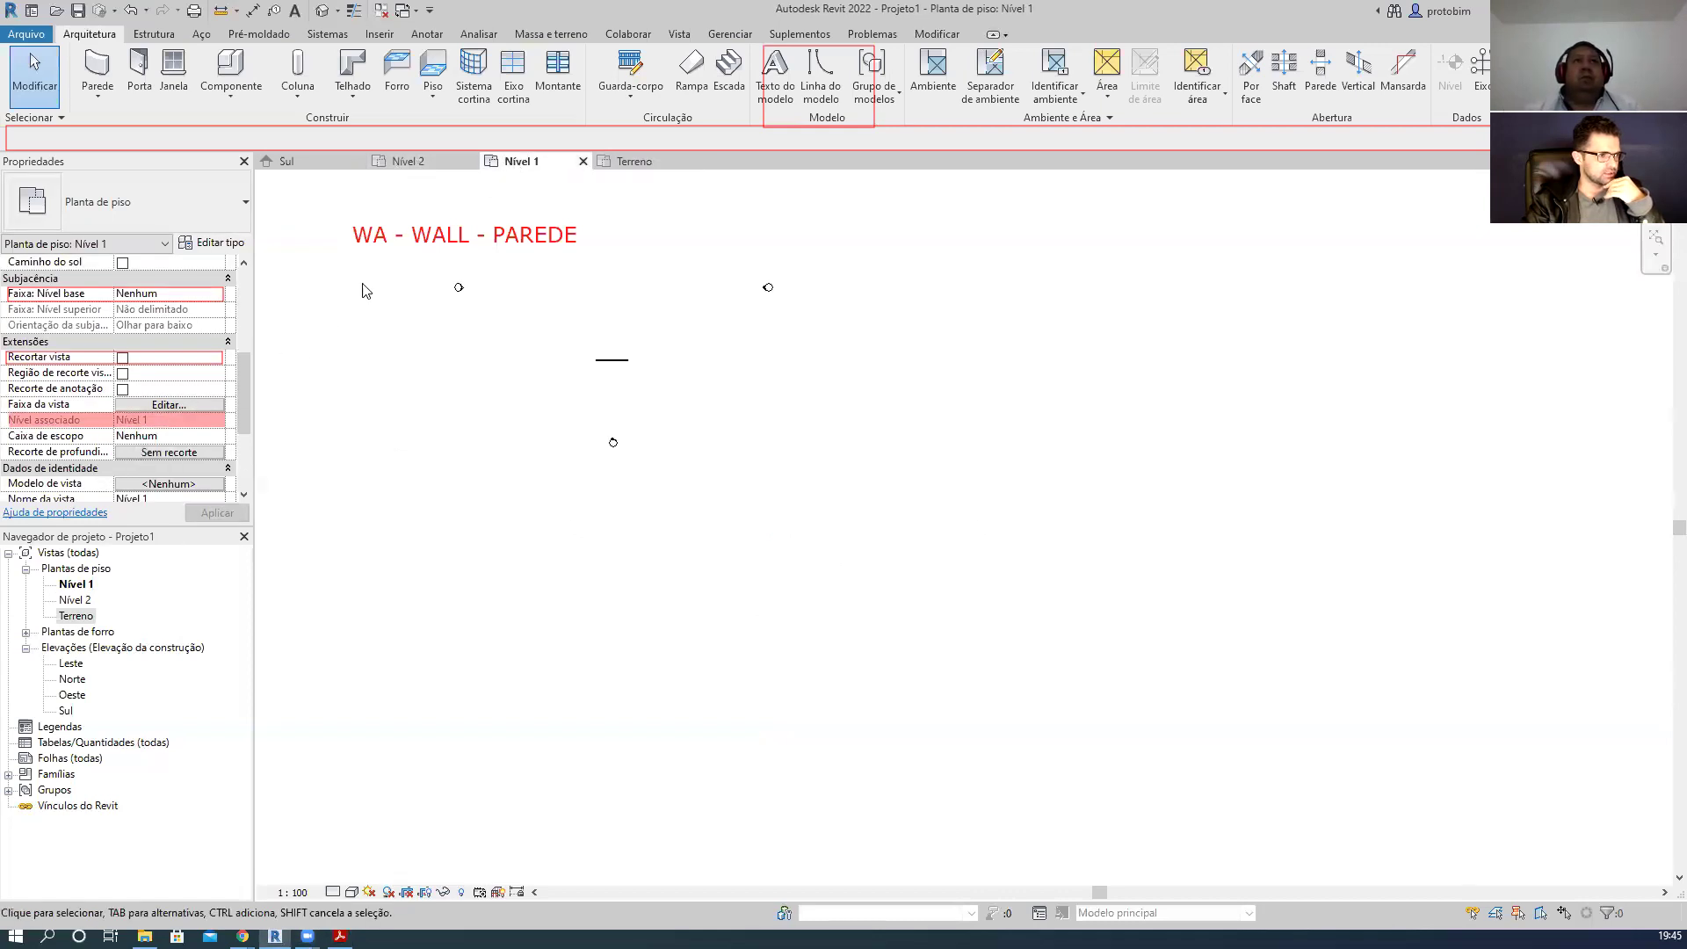
pyautogui.click(420, 164)
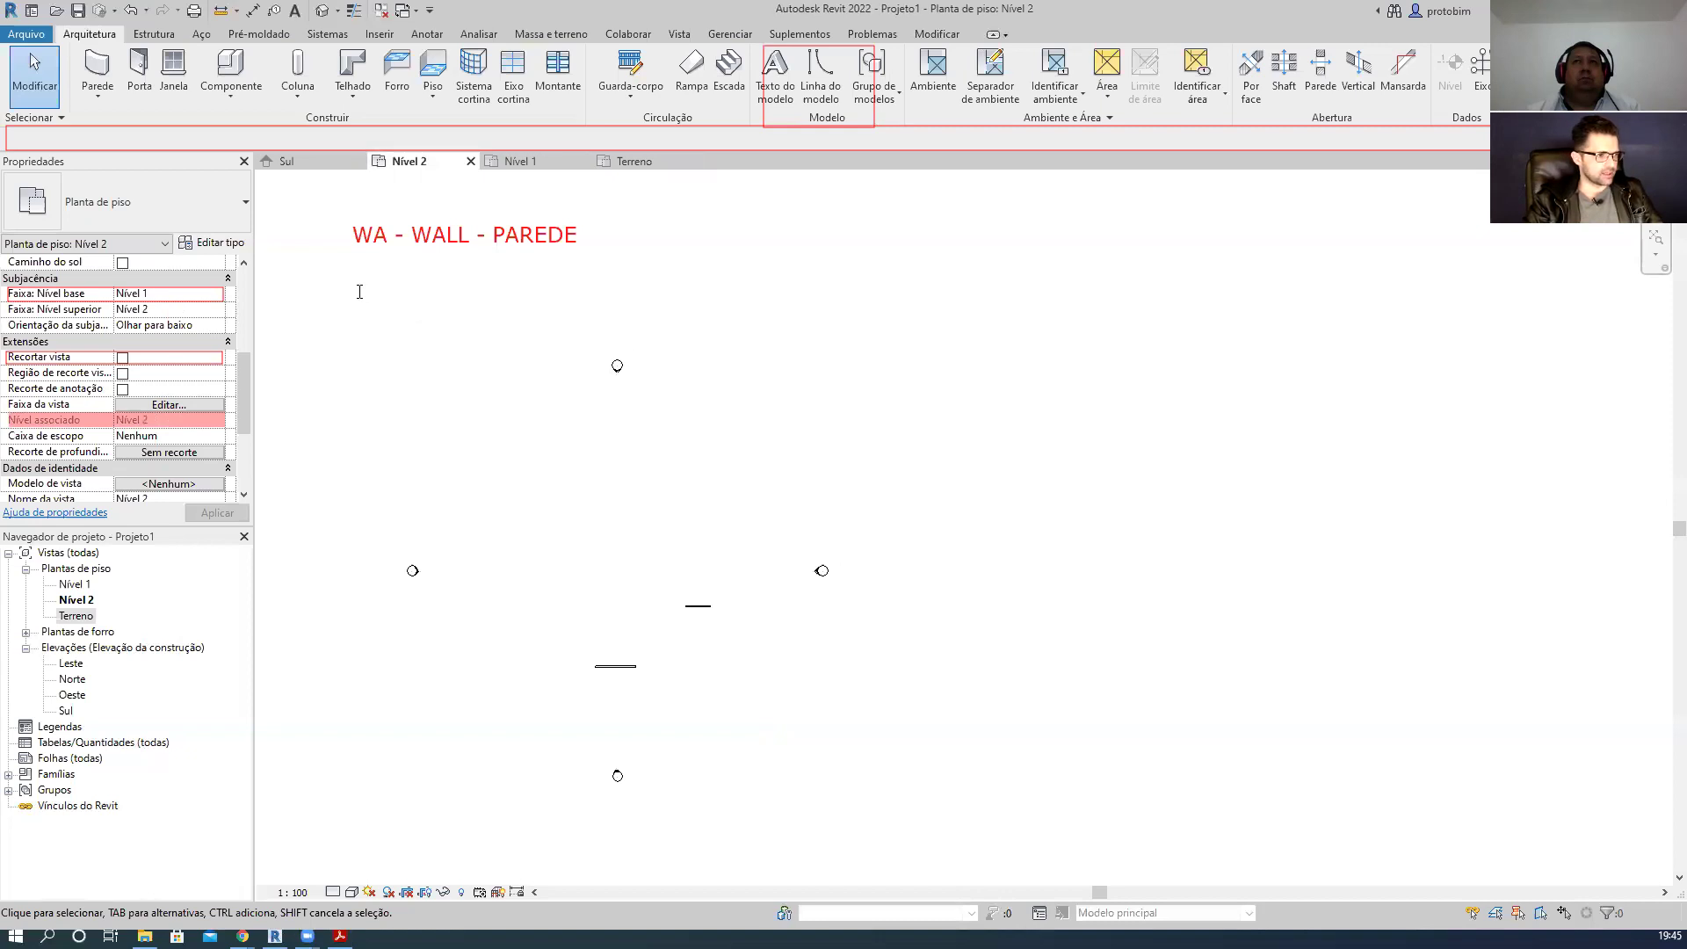
# - Add a red text annotation below the wall heading reading "TODA VISTA É ASSOCIADA A UM DETERMINADO NÍVEL"
pyautogui.click(669, 331)
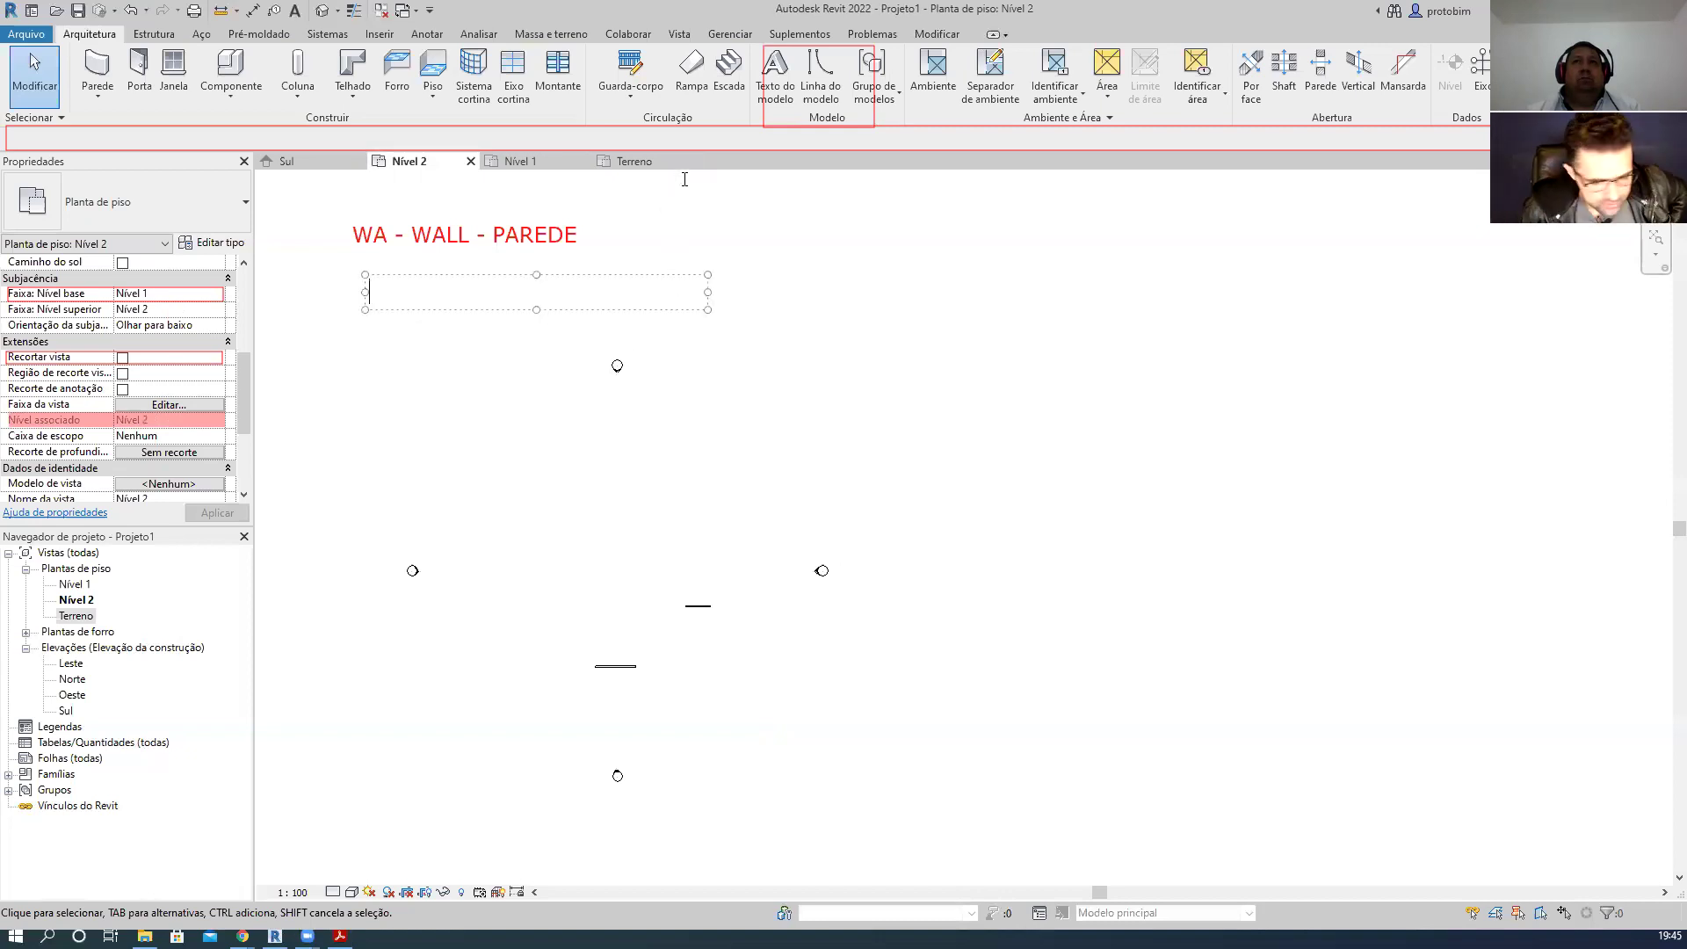
pyautogui.write('T')
pyautogui.write('OFS')
pyautogui.press('BackSpace')
pyautogui.press('BackSpace')
pyautogui.write('DA VIS')
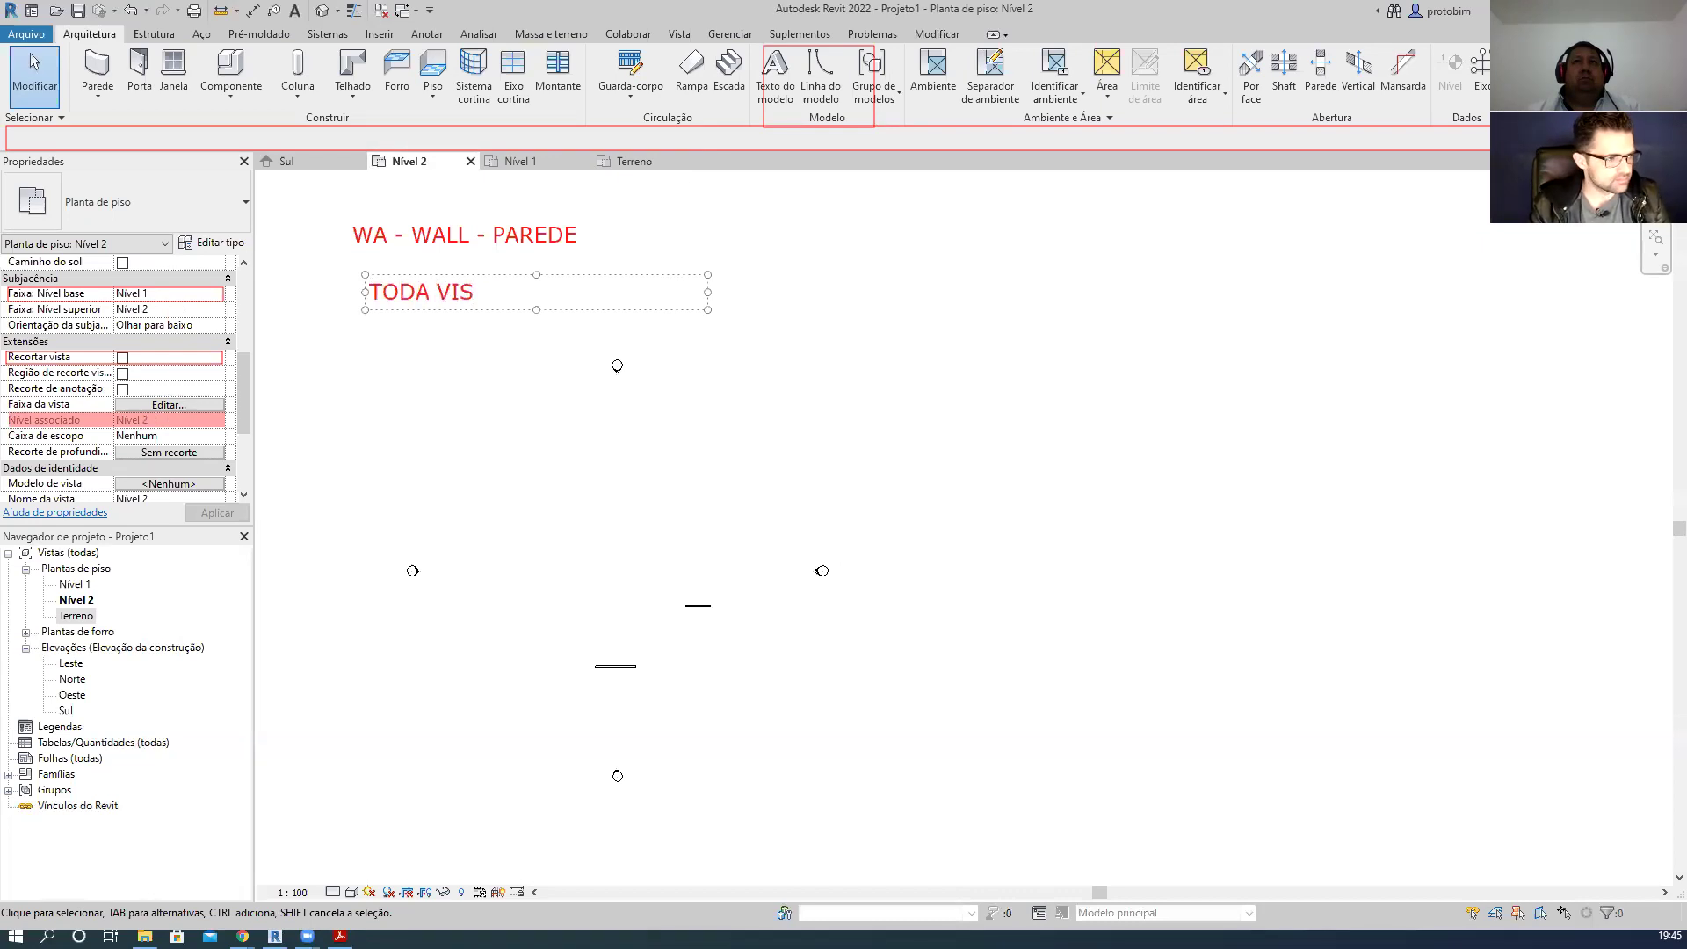
pyautogui.write('TA DEVE SER')
pyautogui.write(' A')
pyautogui.press('BackSpace')
pyautogui.press('BackSpace')
pyautogui.press('BackSpace')
pyautogui.press('BackSpace')
pyautogui.press('BackSpace')
pyautogui.press('BackSpace')
pyautogui.press('BackSpace')
pyautogui.press('BackSpace')
pyautogui.press('BackSpace')
pyautogui.press('BackSpace')
pyautogui.write('É ASSOCIADA ')
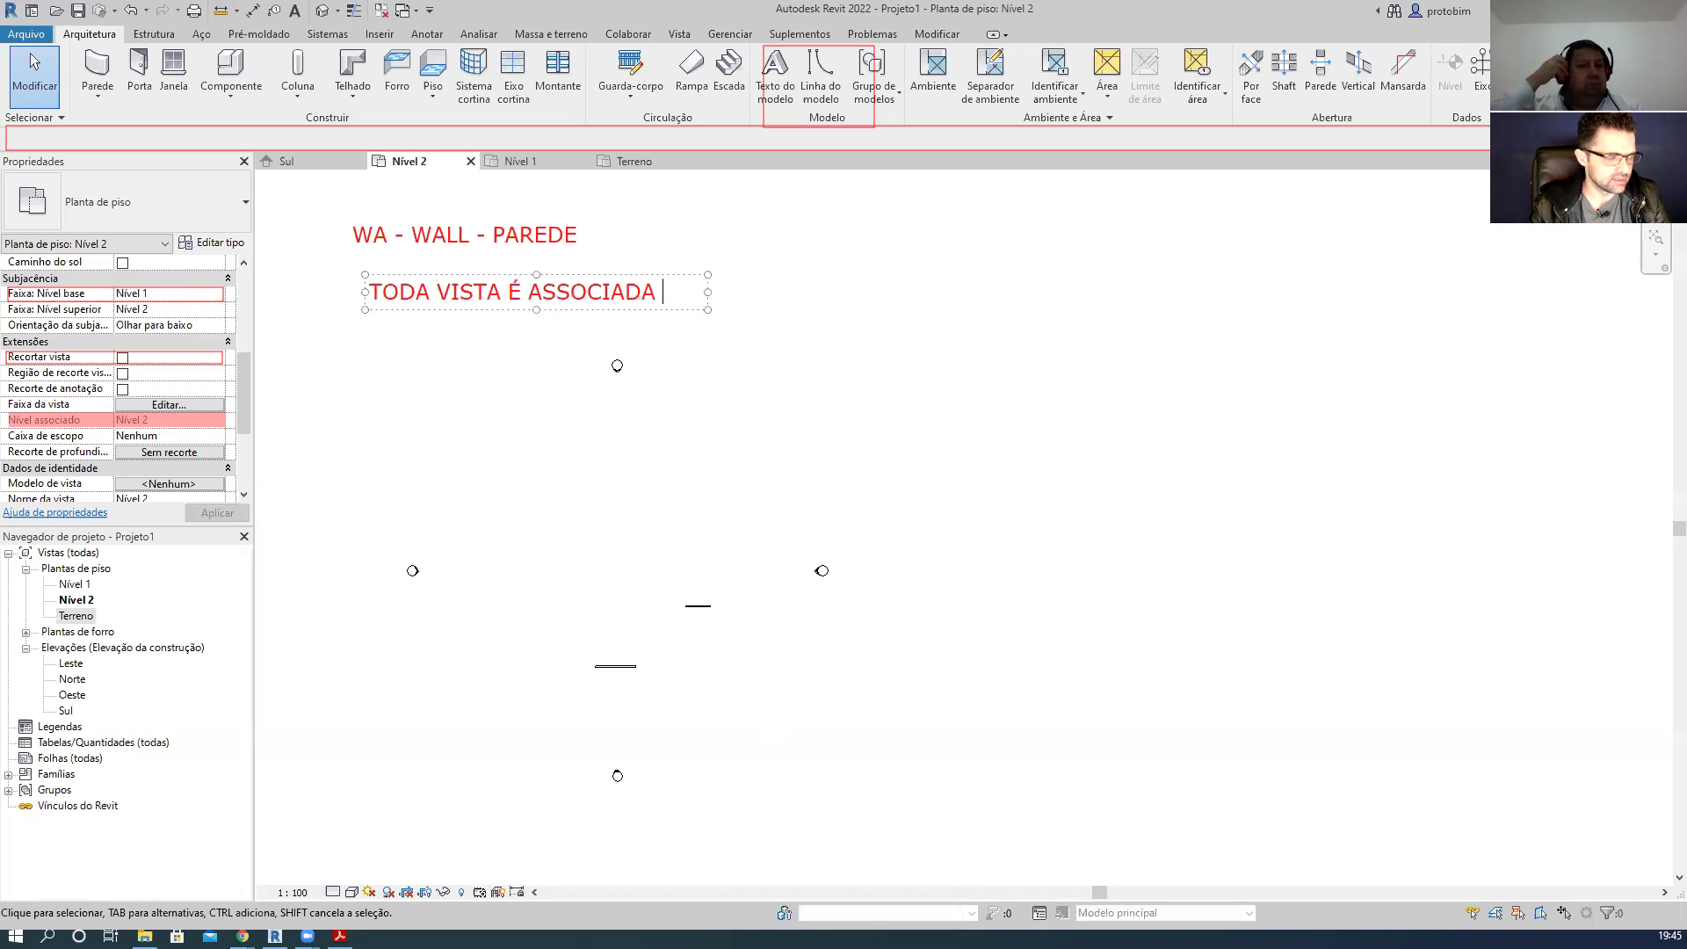
pyautogui.write('A UM DETERM')
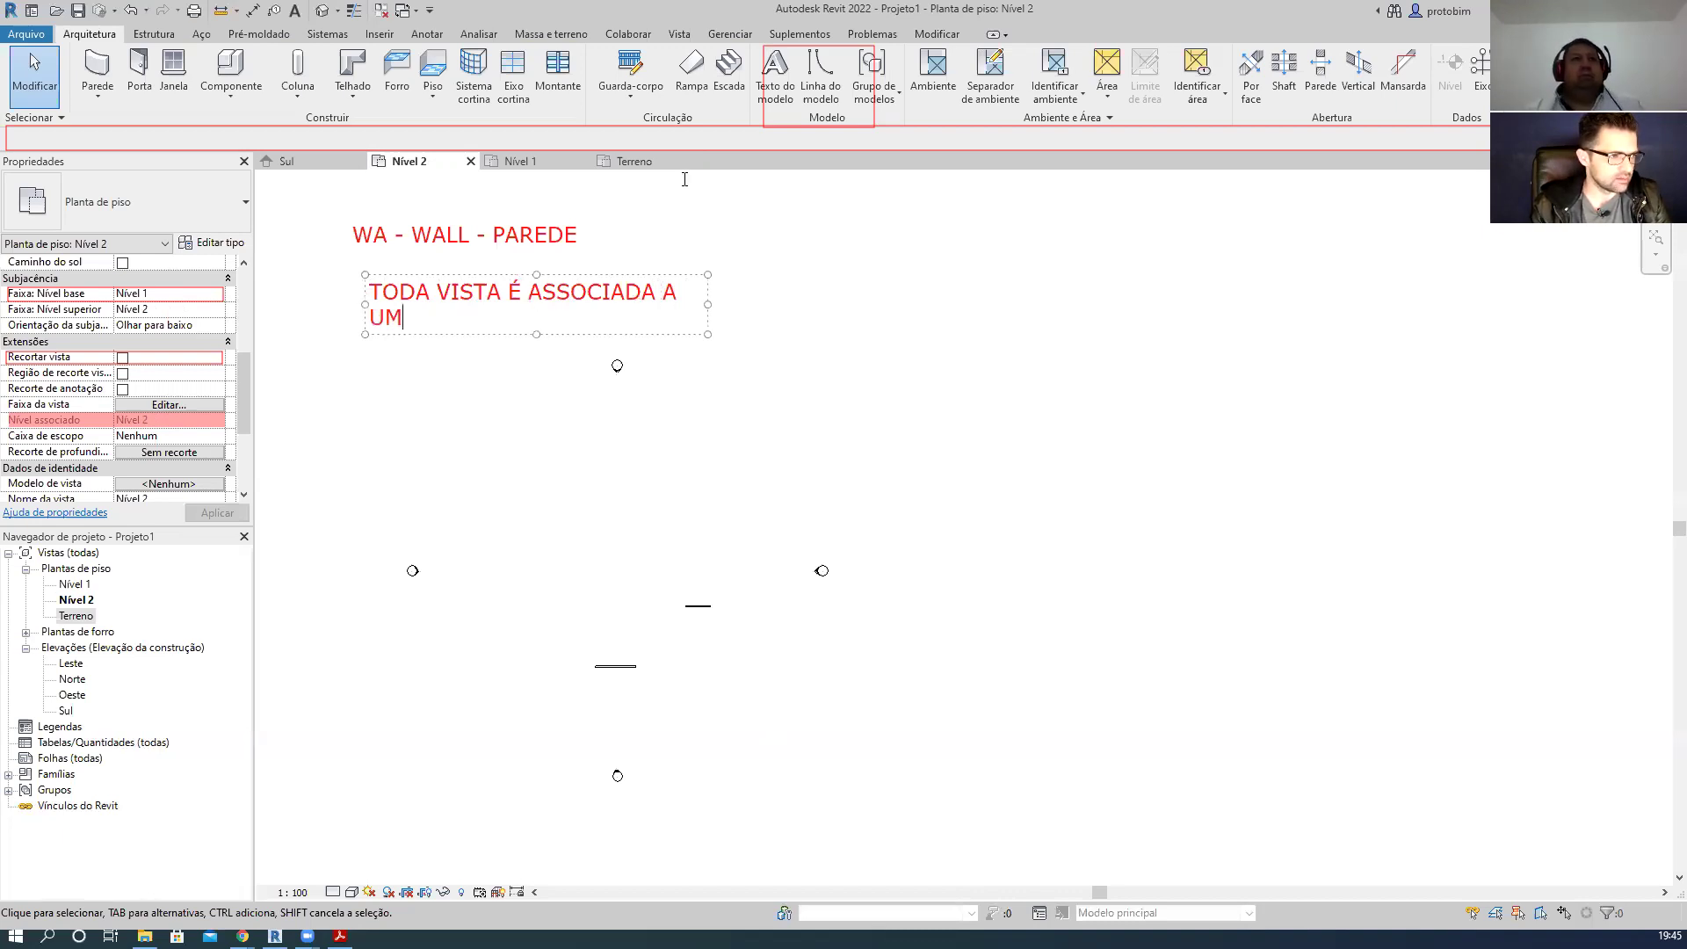
pyautogui.write('INADO NÍVEL')
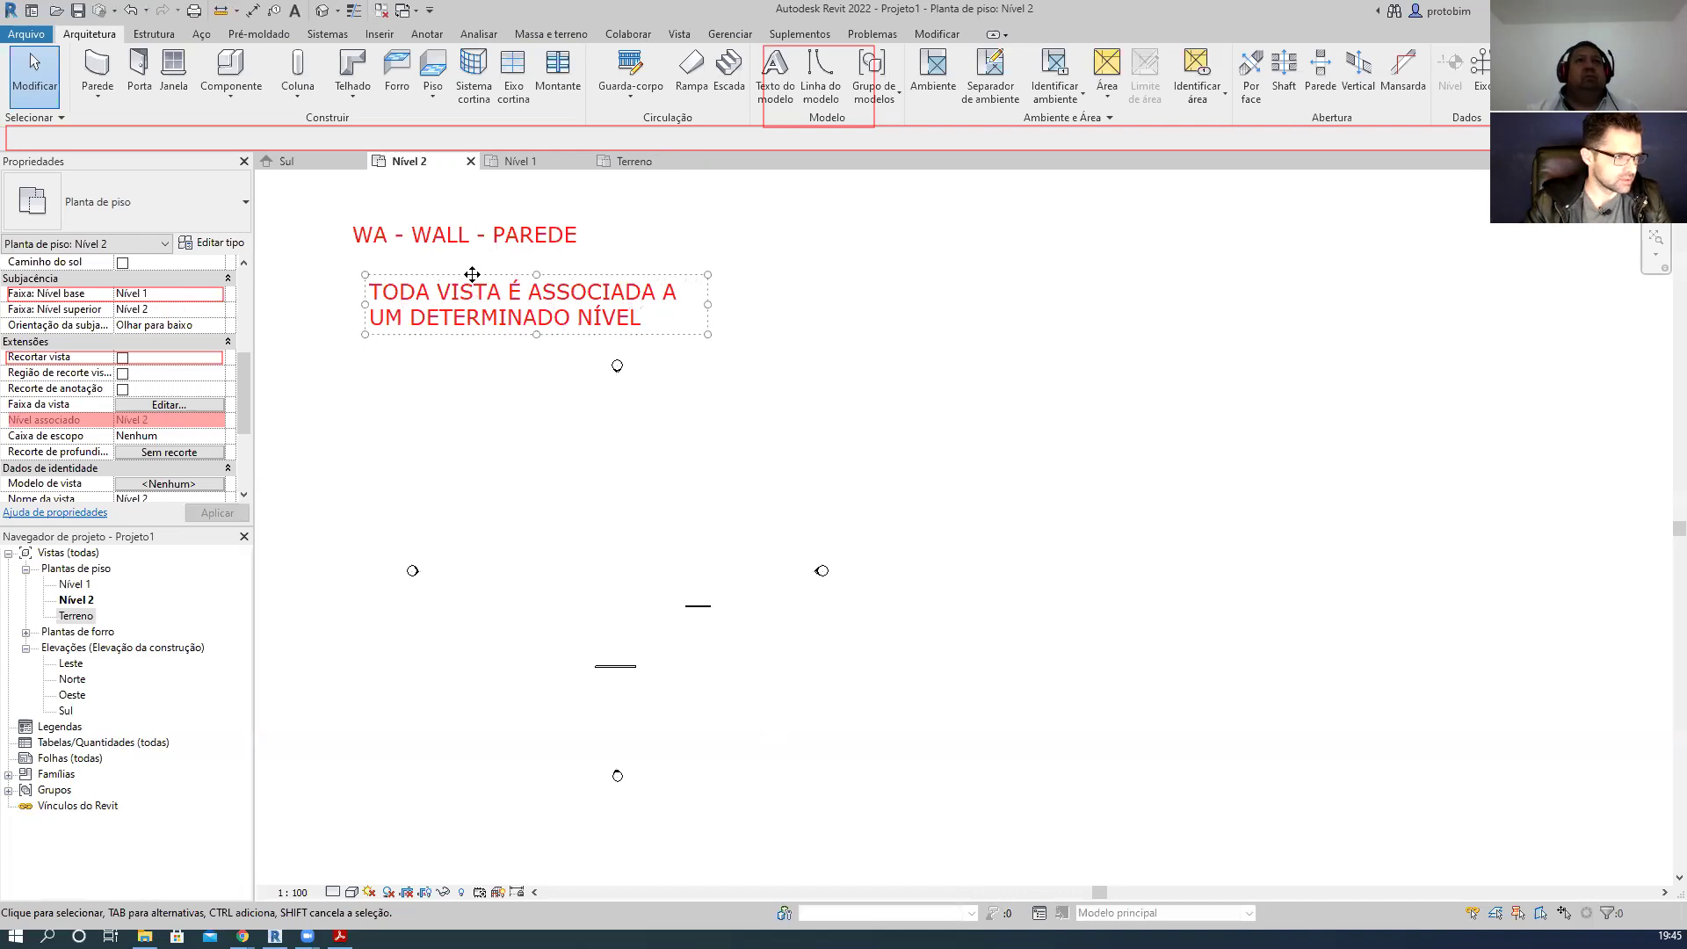
# - Change the annotation to "- TODA VISTA DE PLANTA É ASSOCIADA A UM DETERMINADO NÍVEL" and widen its box to fit one line
pyautogui.click(508, 291)
pyautogui.write('DE PLANTA')
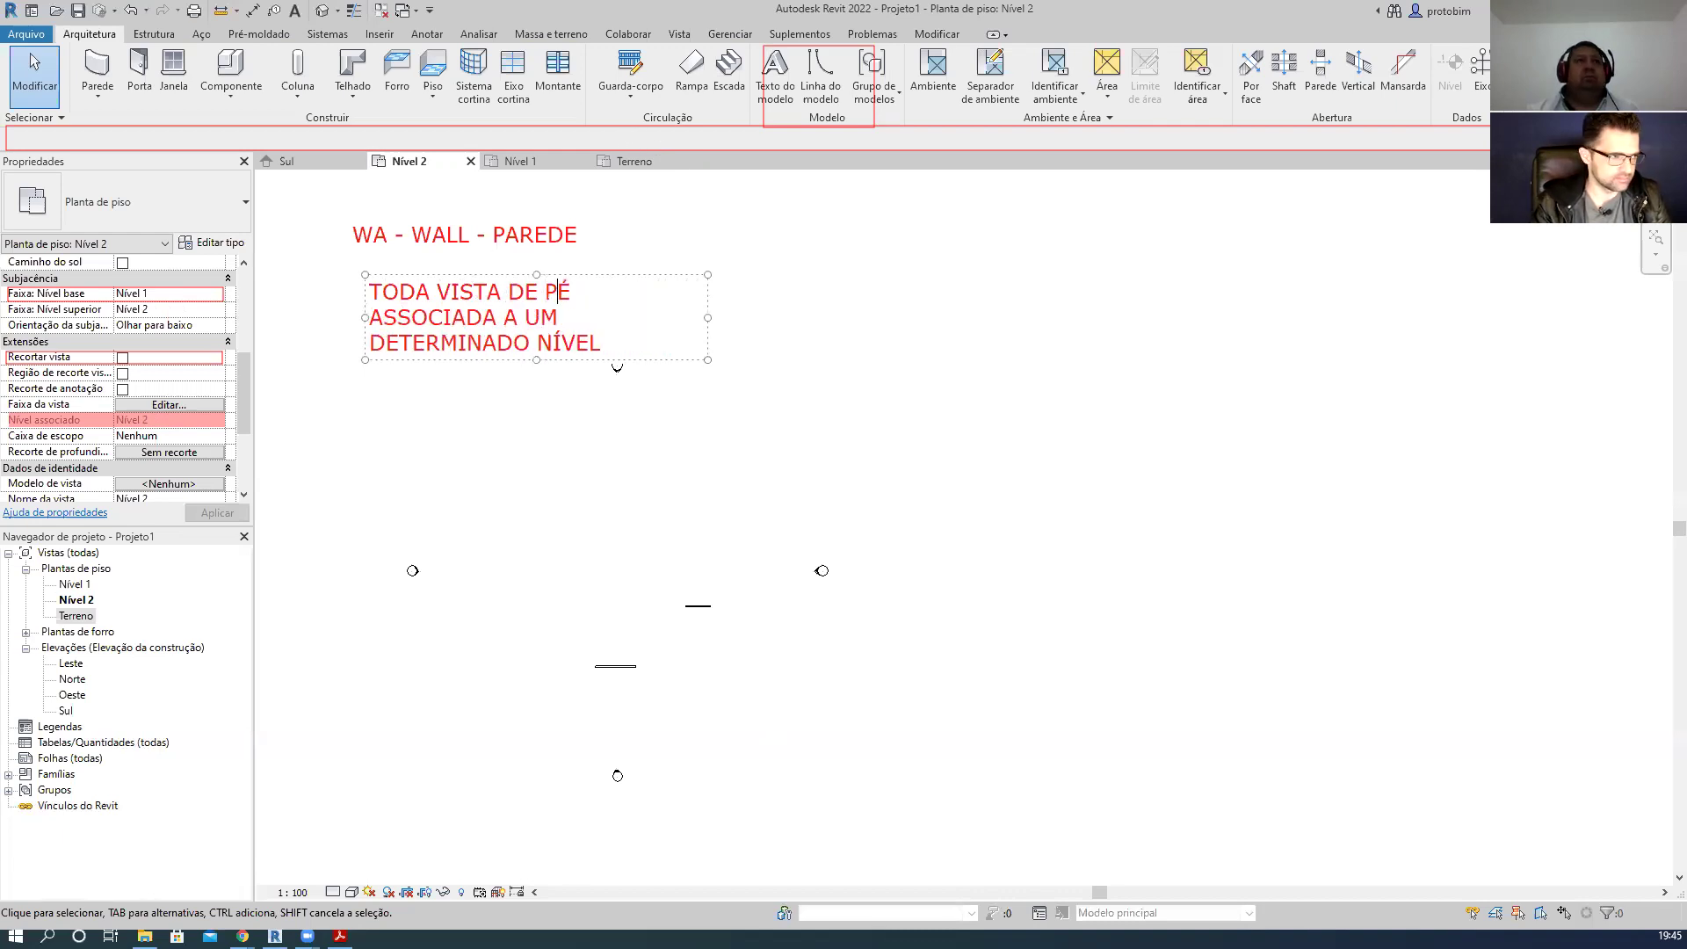
pyautogui.moveTo(708, 317); pyautogui.dragTo(1169, 299)
pyautogui.press('Home')
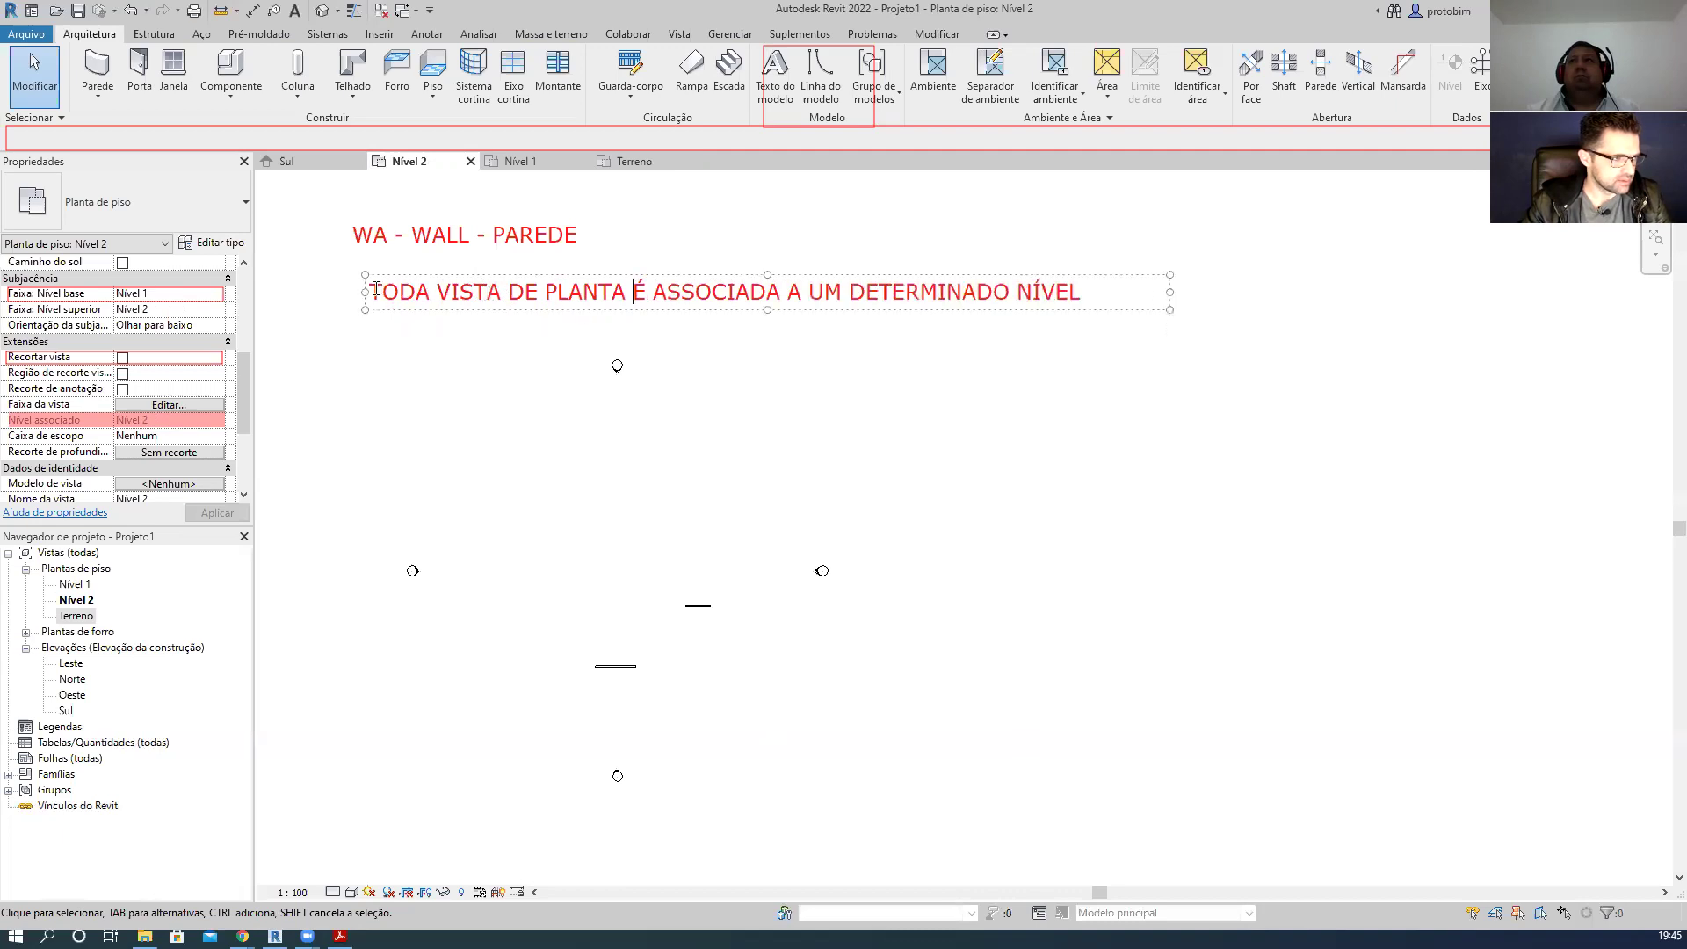
pyautogui.write('-')
# - Add a second line to the annotation: "- UM NÍVEL PODE ESTAR ASSOCIADO A MAIS DE UMA VISTA"
pyautogui.click(1118, 297)
pyautogui.press('Return')
pyautogui.write('-')
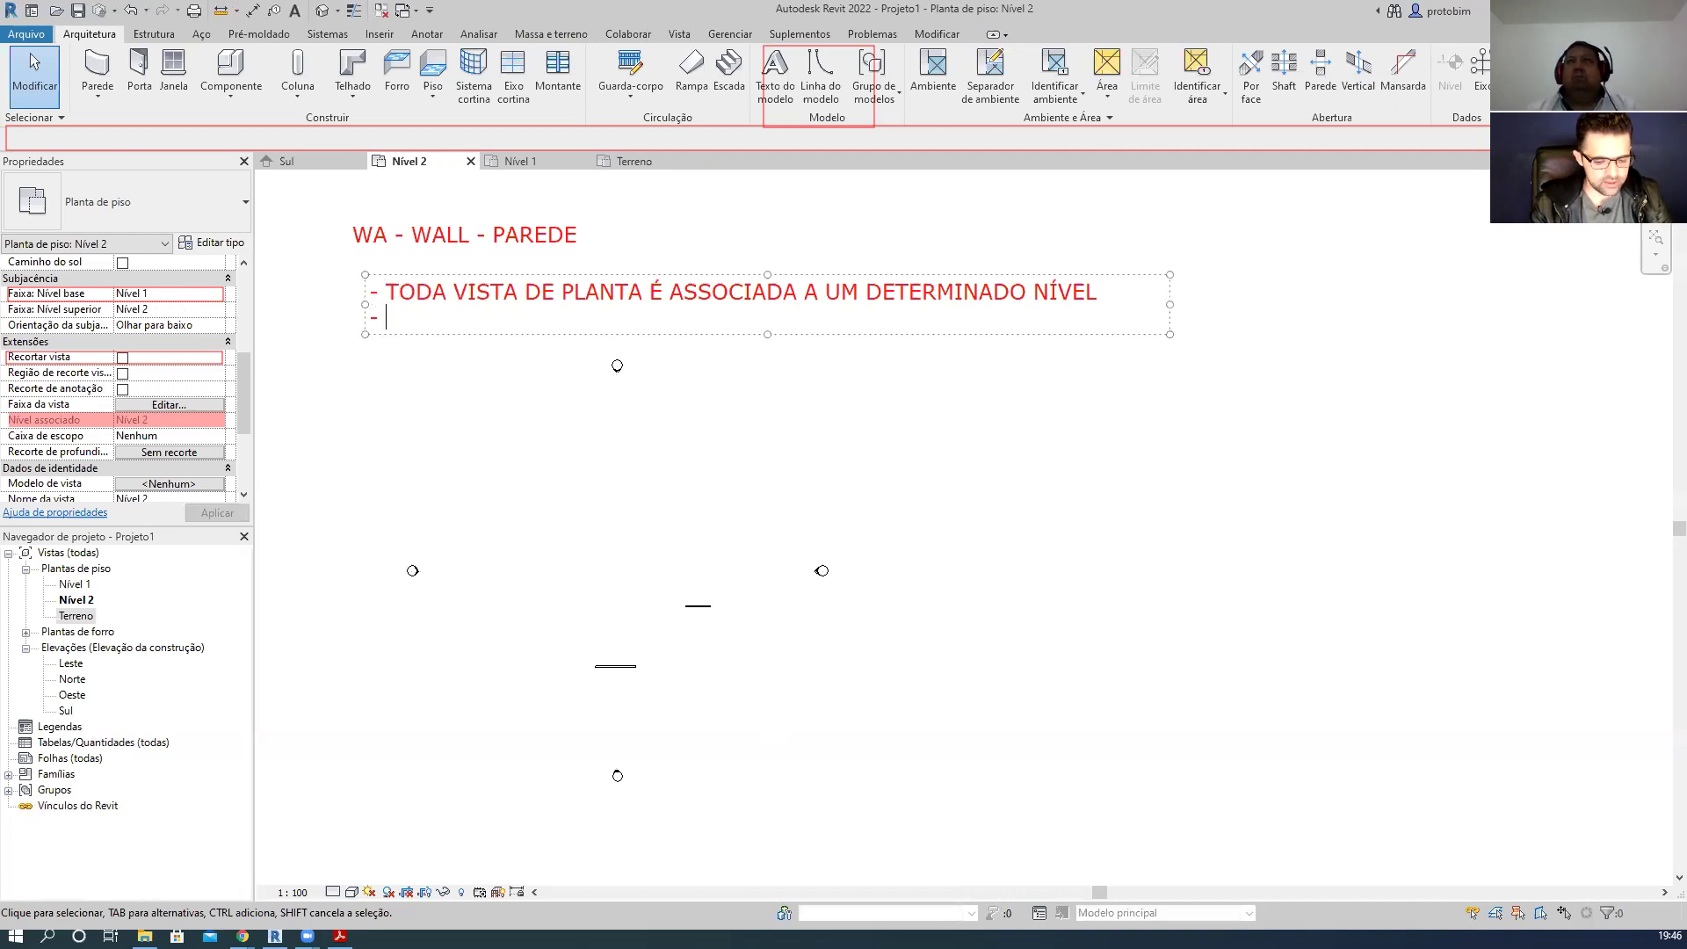
pyautogui.write(' UM  NÍVEL PODE ESTA')
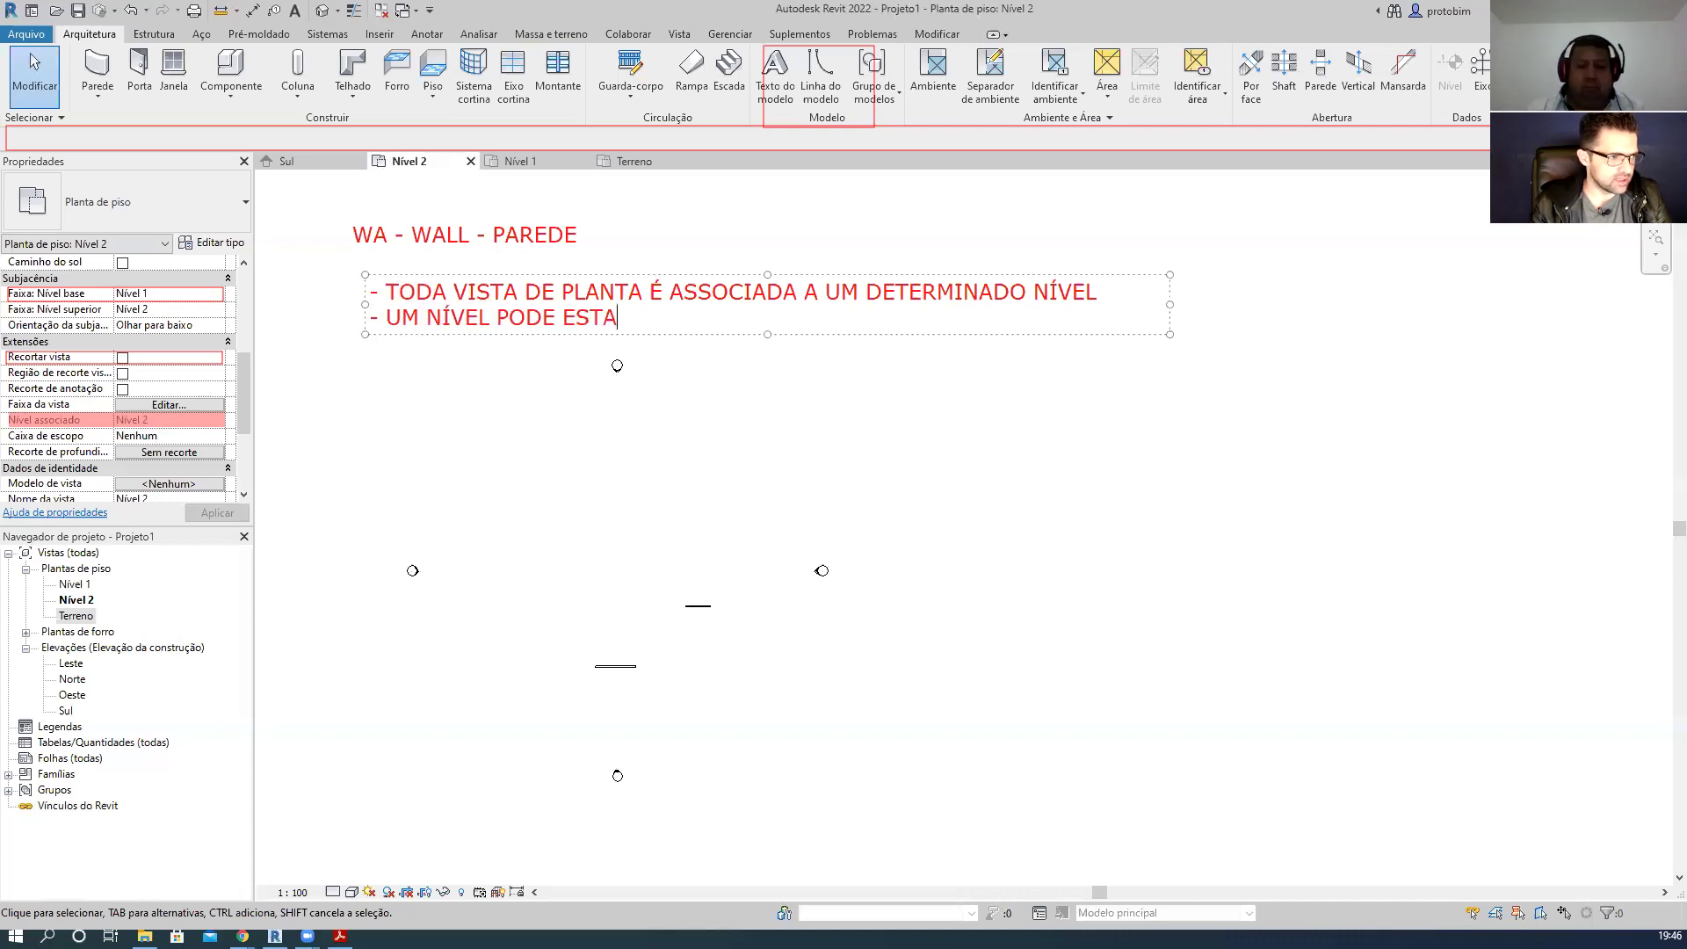
pyautogui.write('R ASSOCIADO')
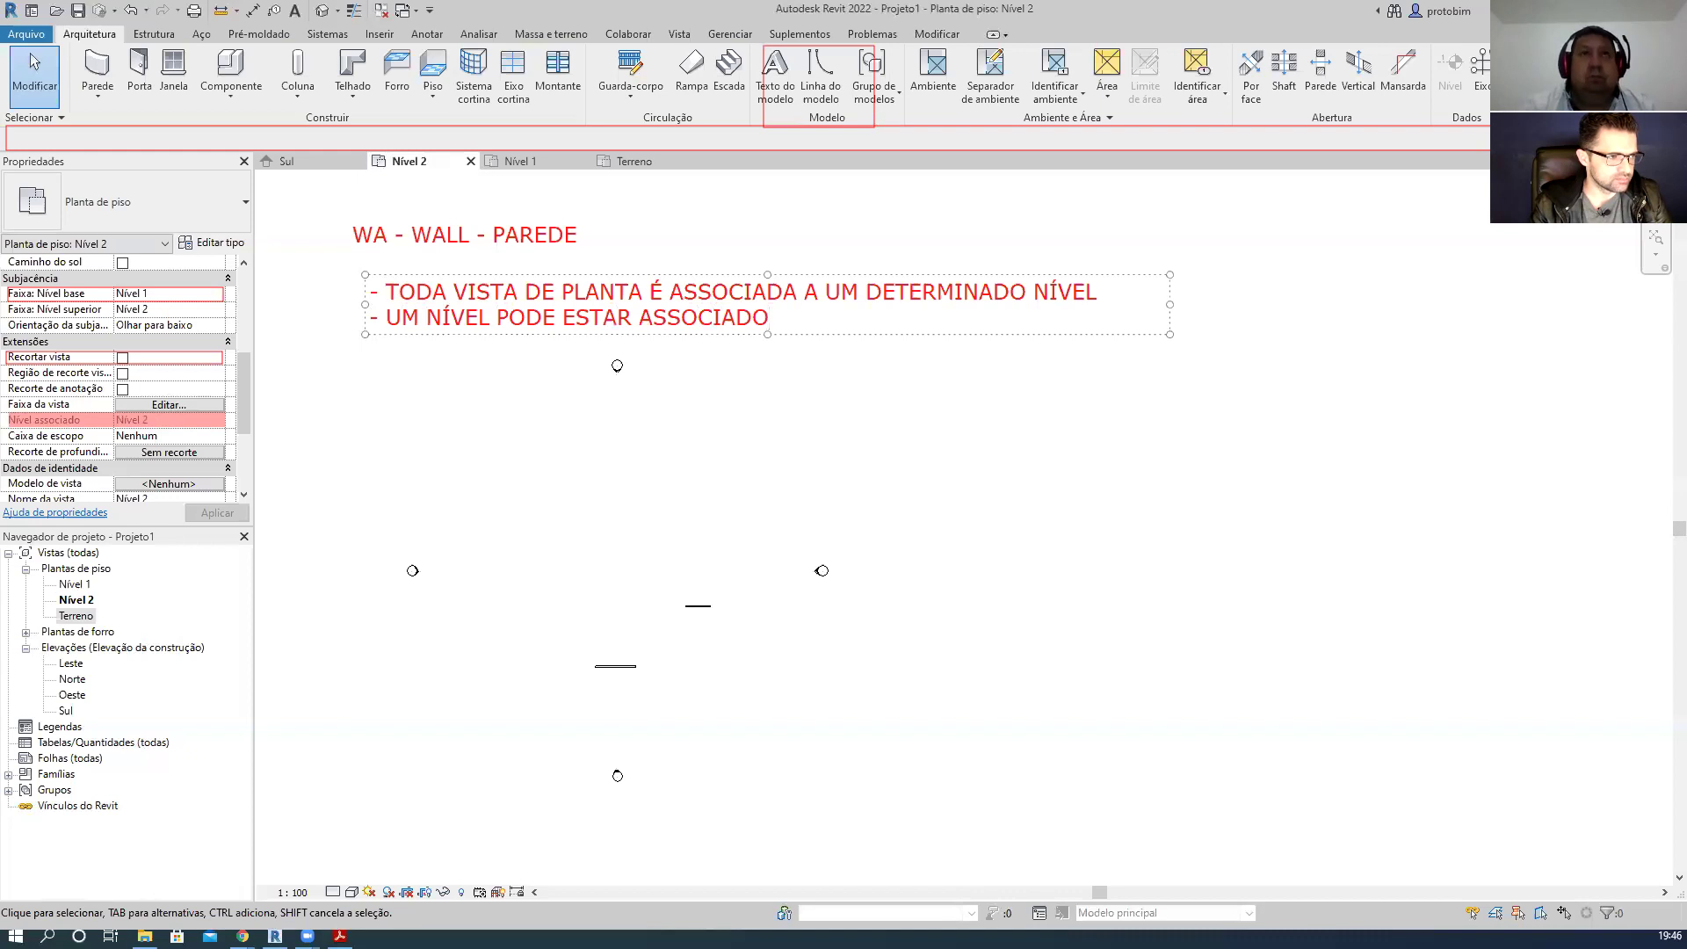
pyautogui.write(' A MAIS DE UMA VISTA')
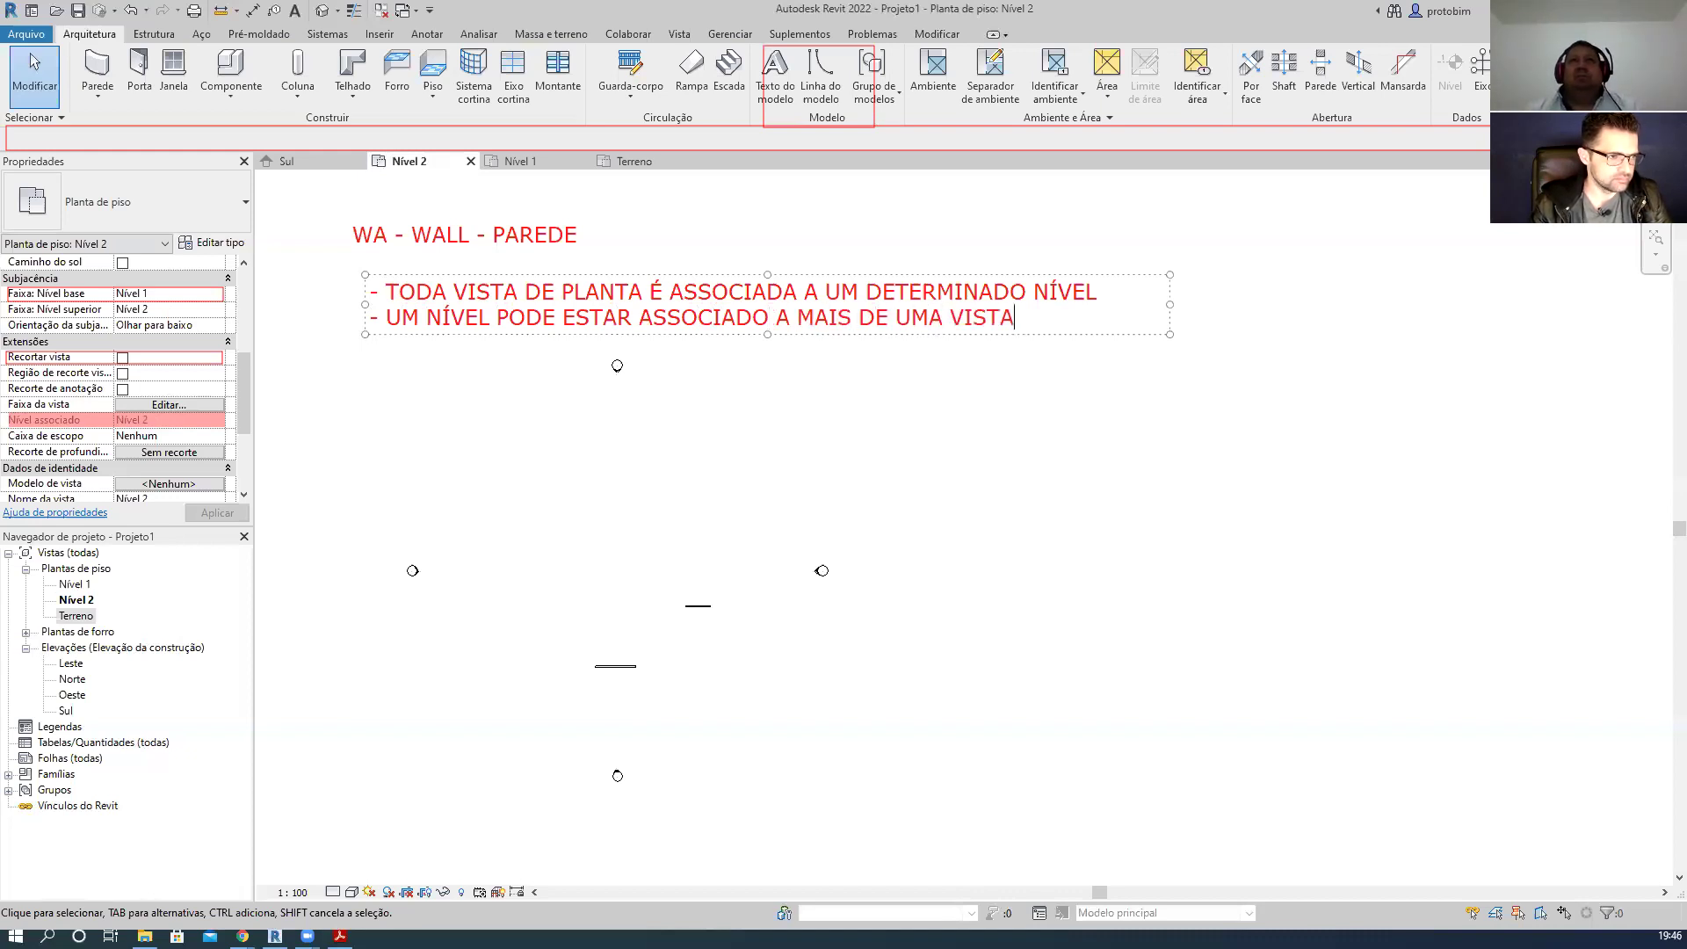
# - Add a third line to the annotation: "- NÃO É POSSÍVEL CRIAR VISTA DE PLANTA SEM ASSOCIÁ-LA A UM NÍVEL"
pyautogui.press('Return')
pyautogui.write('-')
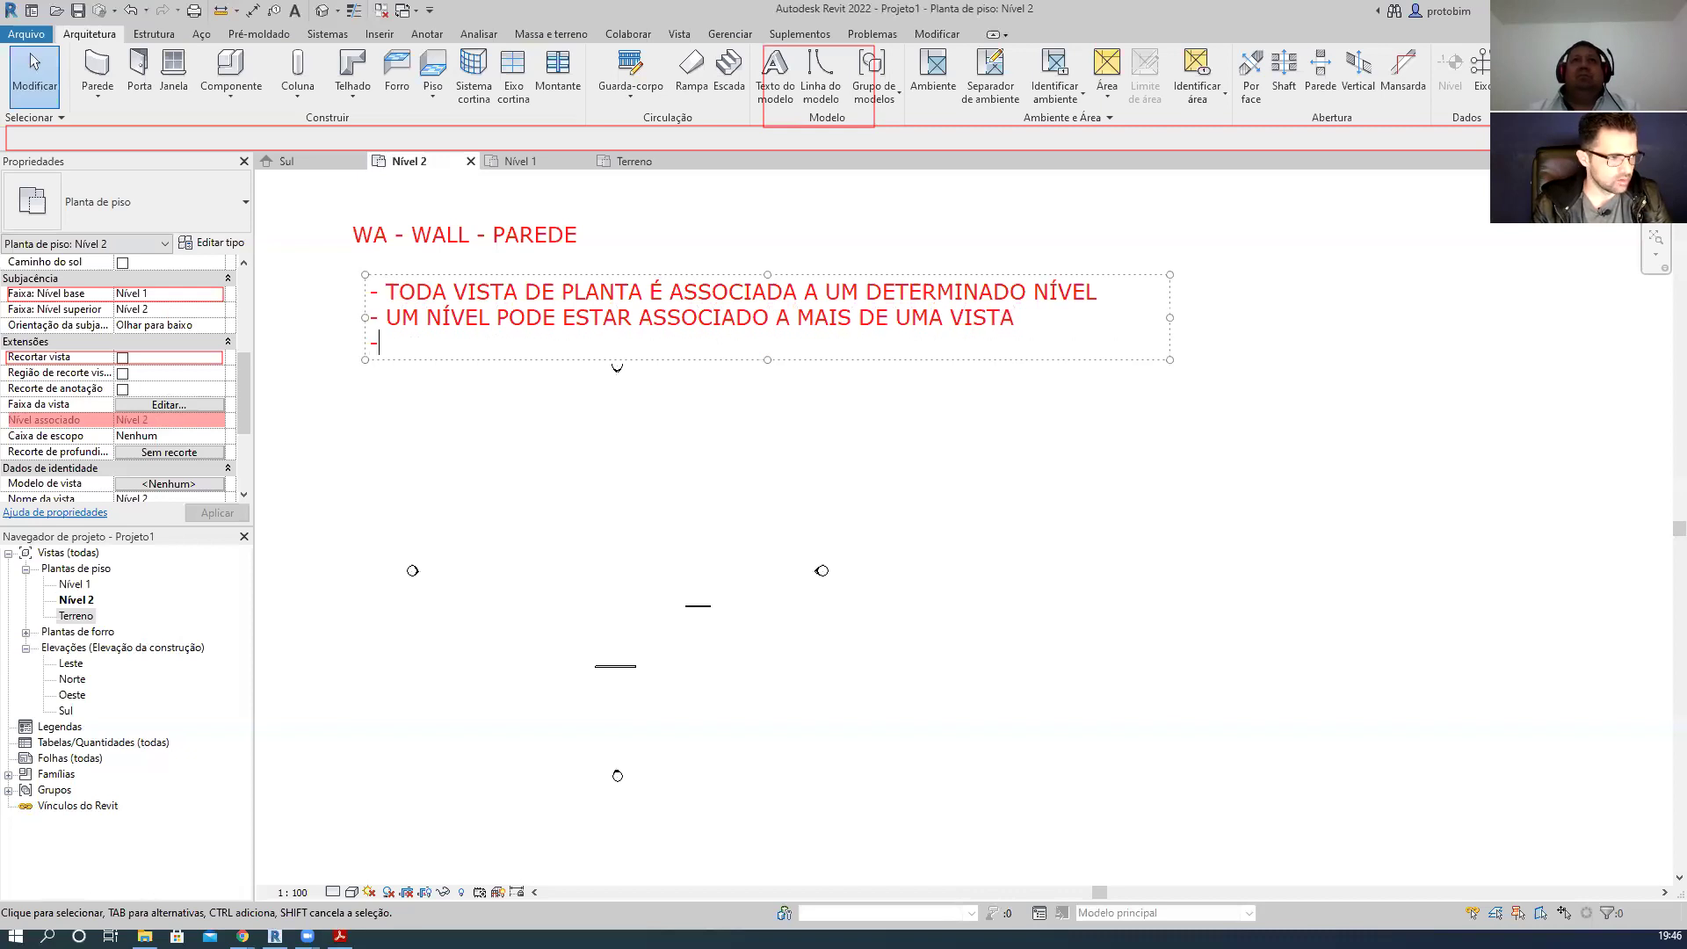
pyautogui.write(' N~AO')
pyautogui.press('BackSpace')
pyautogui.press('BackSpace')
pyautogui.press('BackSpace')
pyautogui.write('ÃO É POSSÍVEL CRIAR')
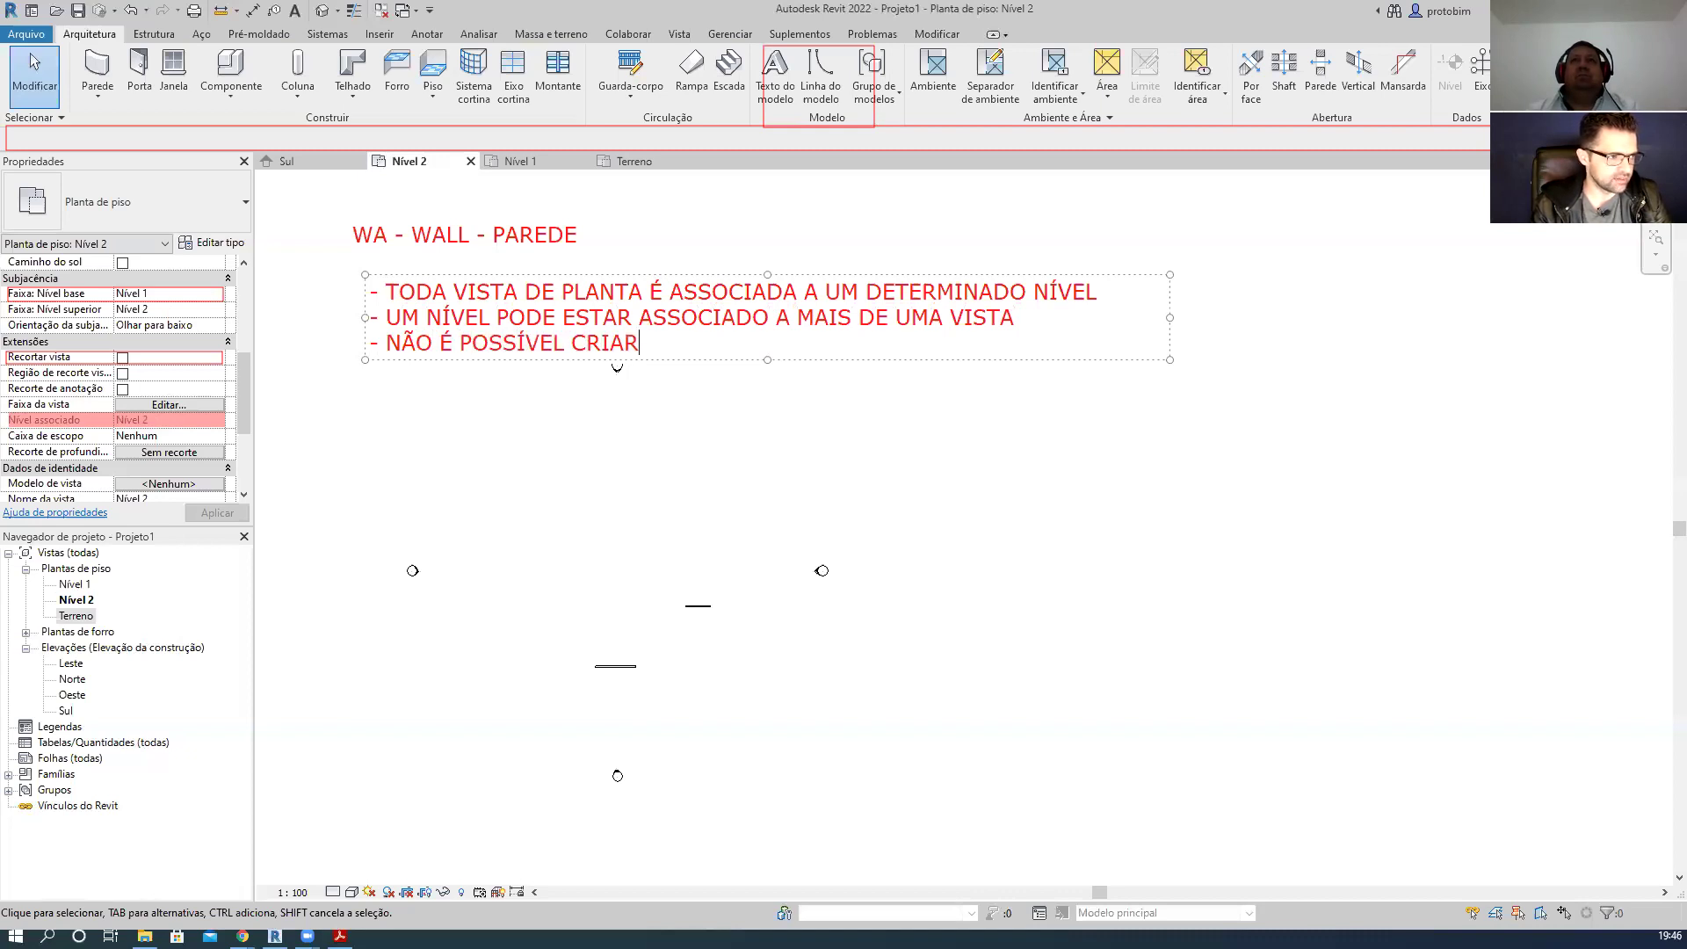
pyautogui.write(' VISTA DE PLANTA SEM')
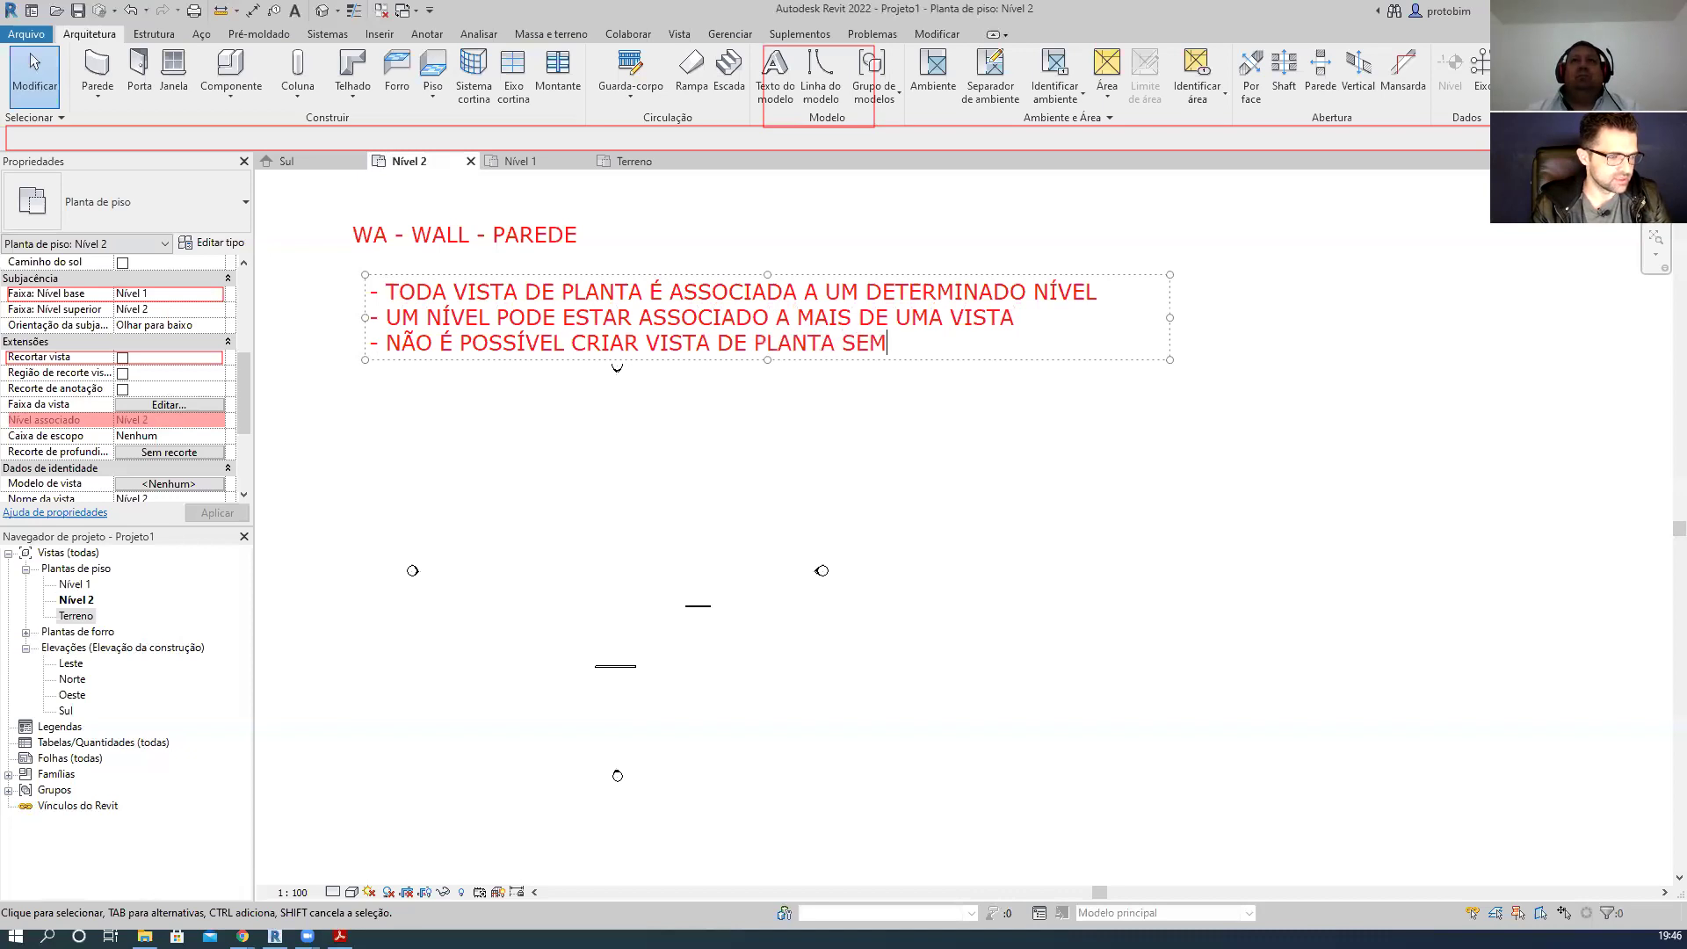
pyautogui.write(' ASSOCIÁ-LA A UM N[Í')
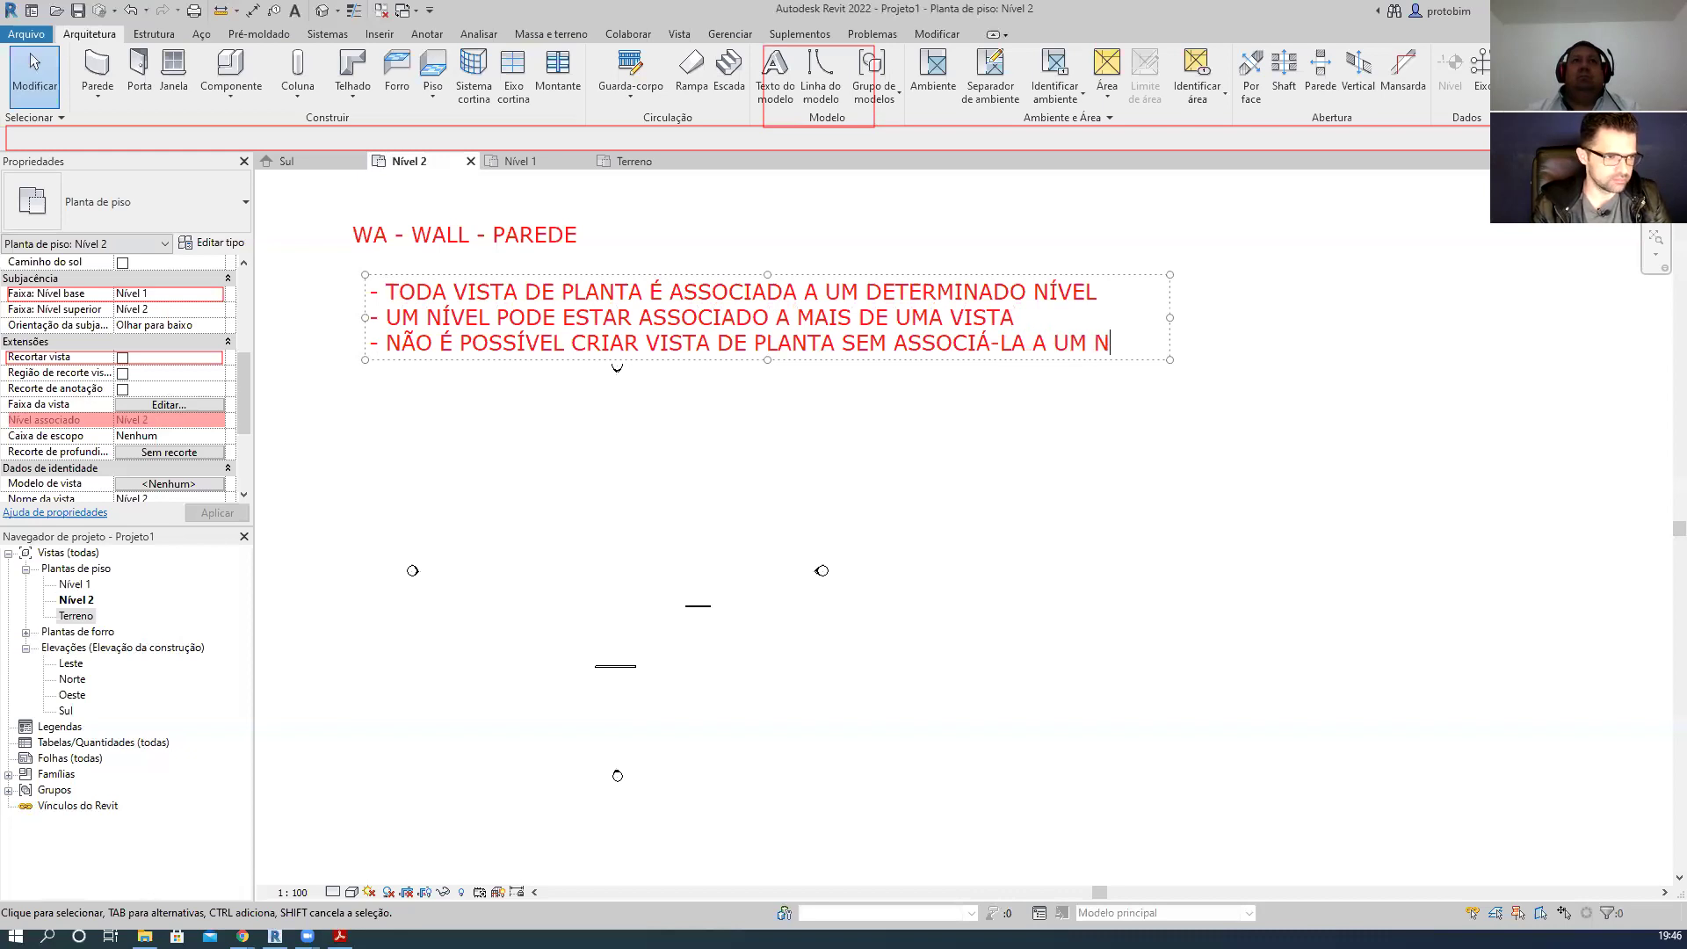
pyautogui.press('BackSpace')
pyautogui.press('BackSpace')
pyautogui.write('ÍVEL')
# - Add a fourth line, "- É POSSÍVEL CRIAR NÍVEIS SEM ESTAR ASSOCIADOS A UMA VISTA", and finish the annotation
pyautogui.press('Return')
pyautogui.write('- ')
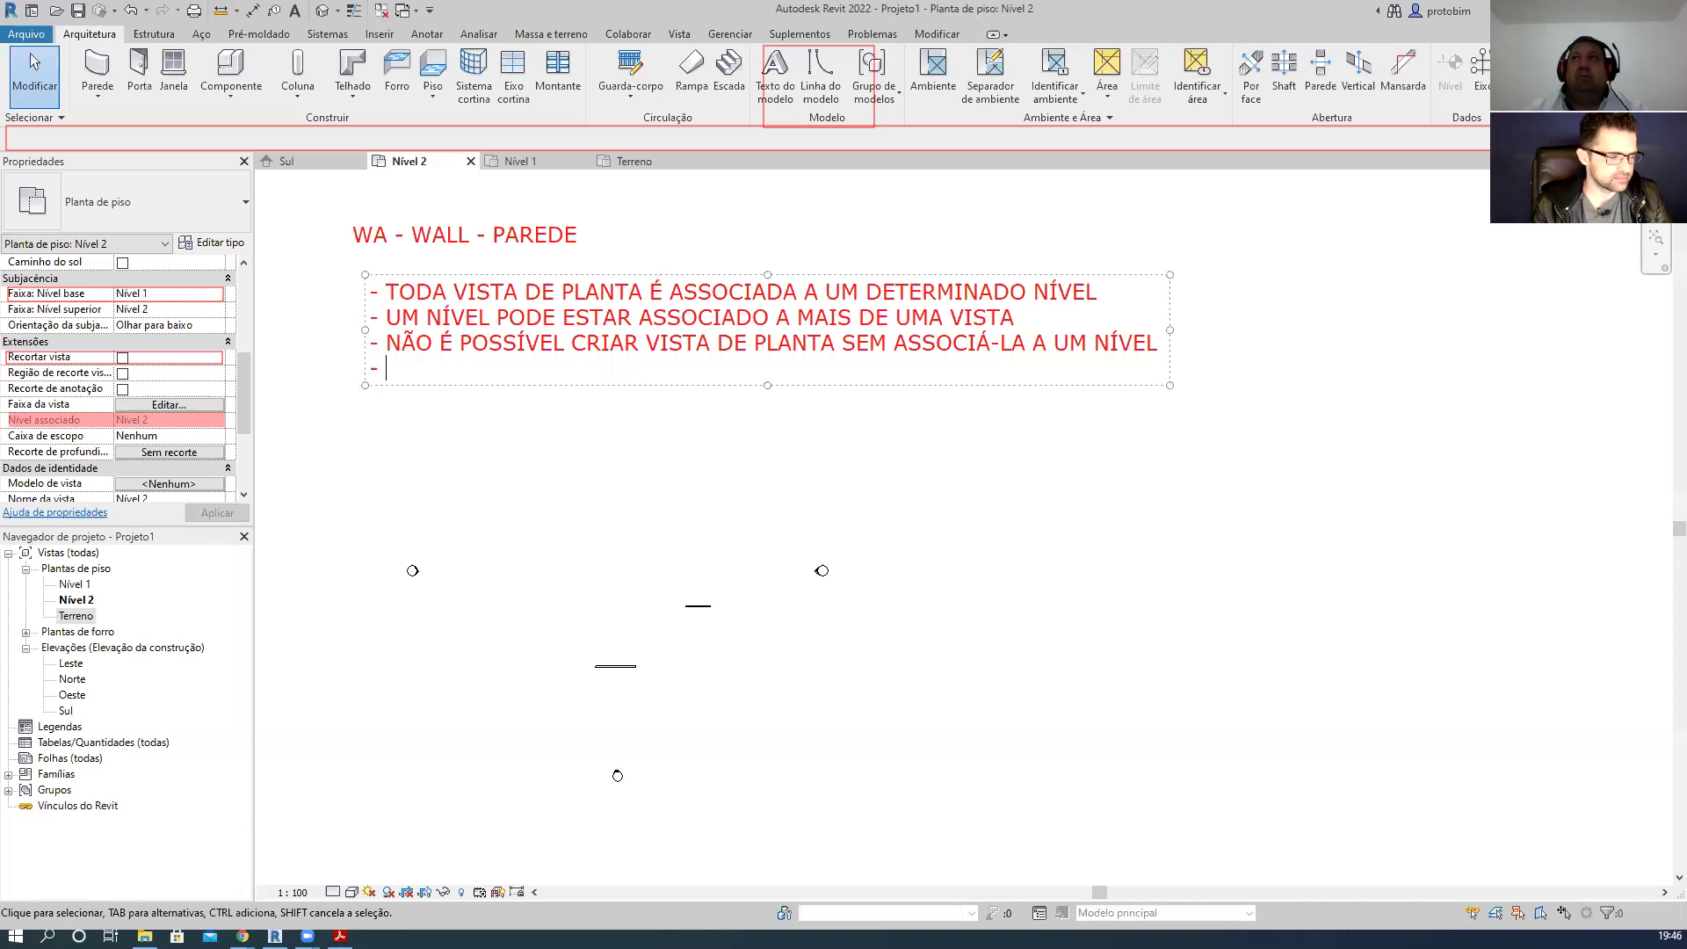
pyautogui.write('É[')
pyautogui.press('BackSpace')
pyautogui.write('POSSÍVEL')
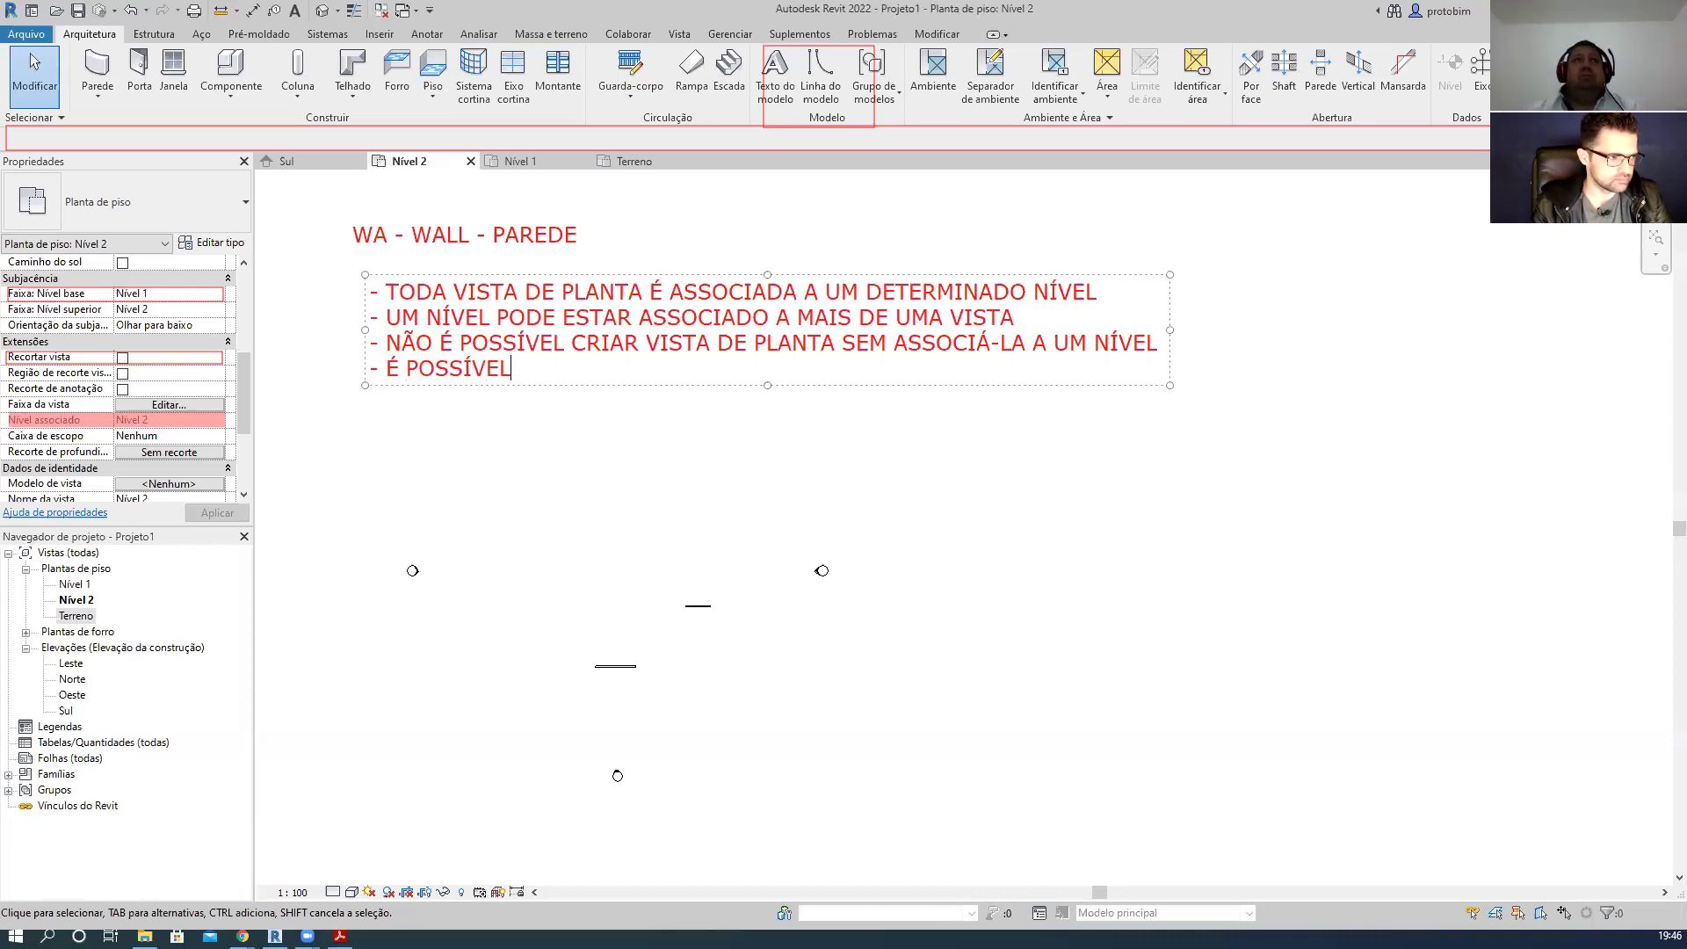
pyautogui.write(' CRIAR NÍVES')
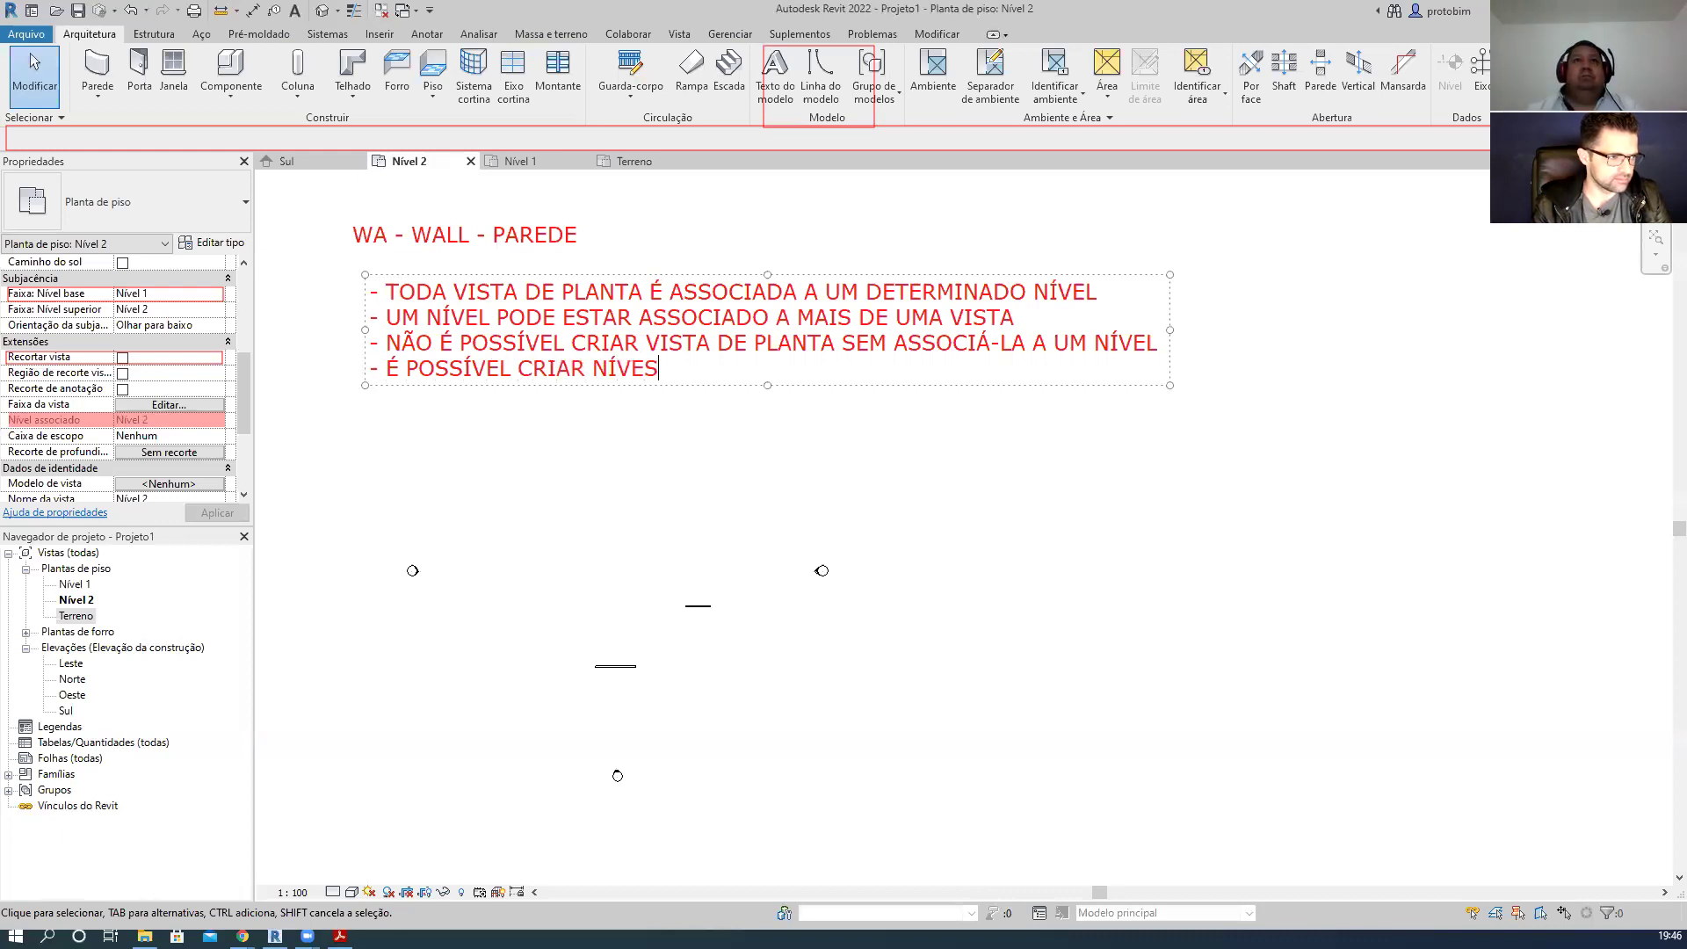
pyautogui.press('BackSpace')
pyautogui.write('IS SEM ESTAR ASSOCIADOS ')
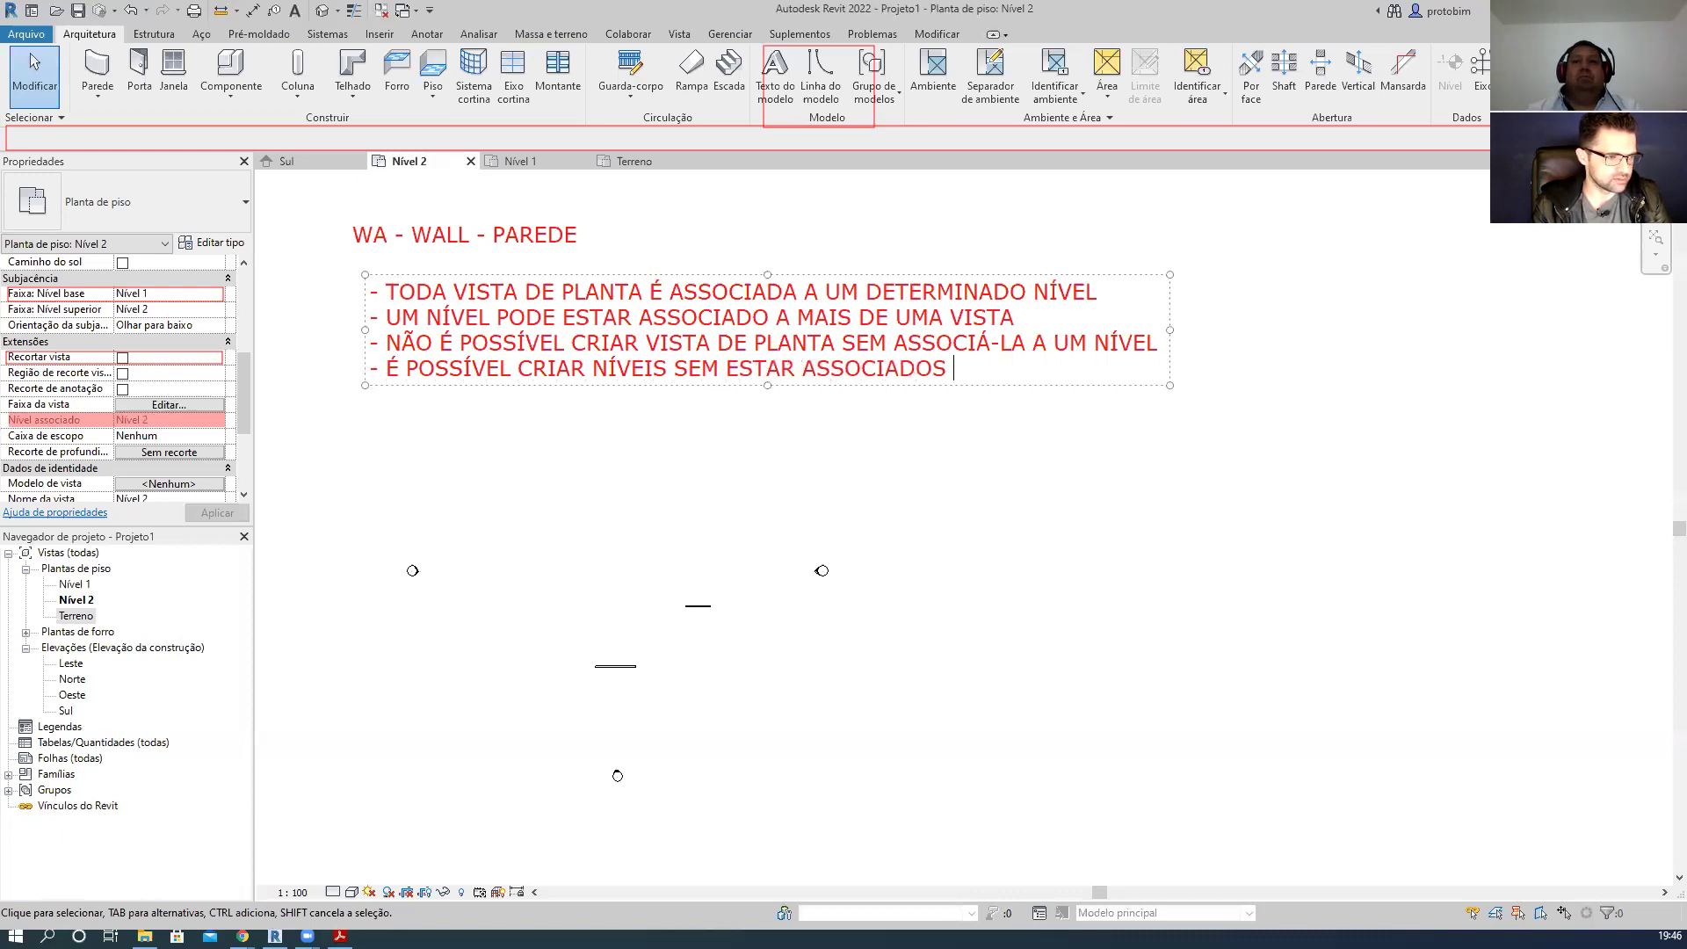
pyautogui.write('A UMA VISTA')
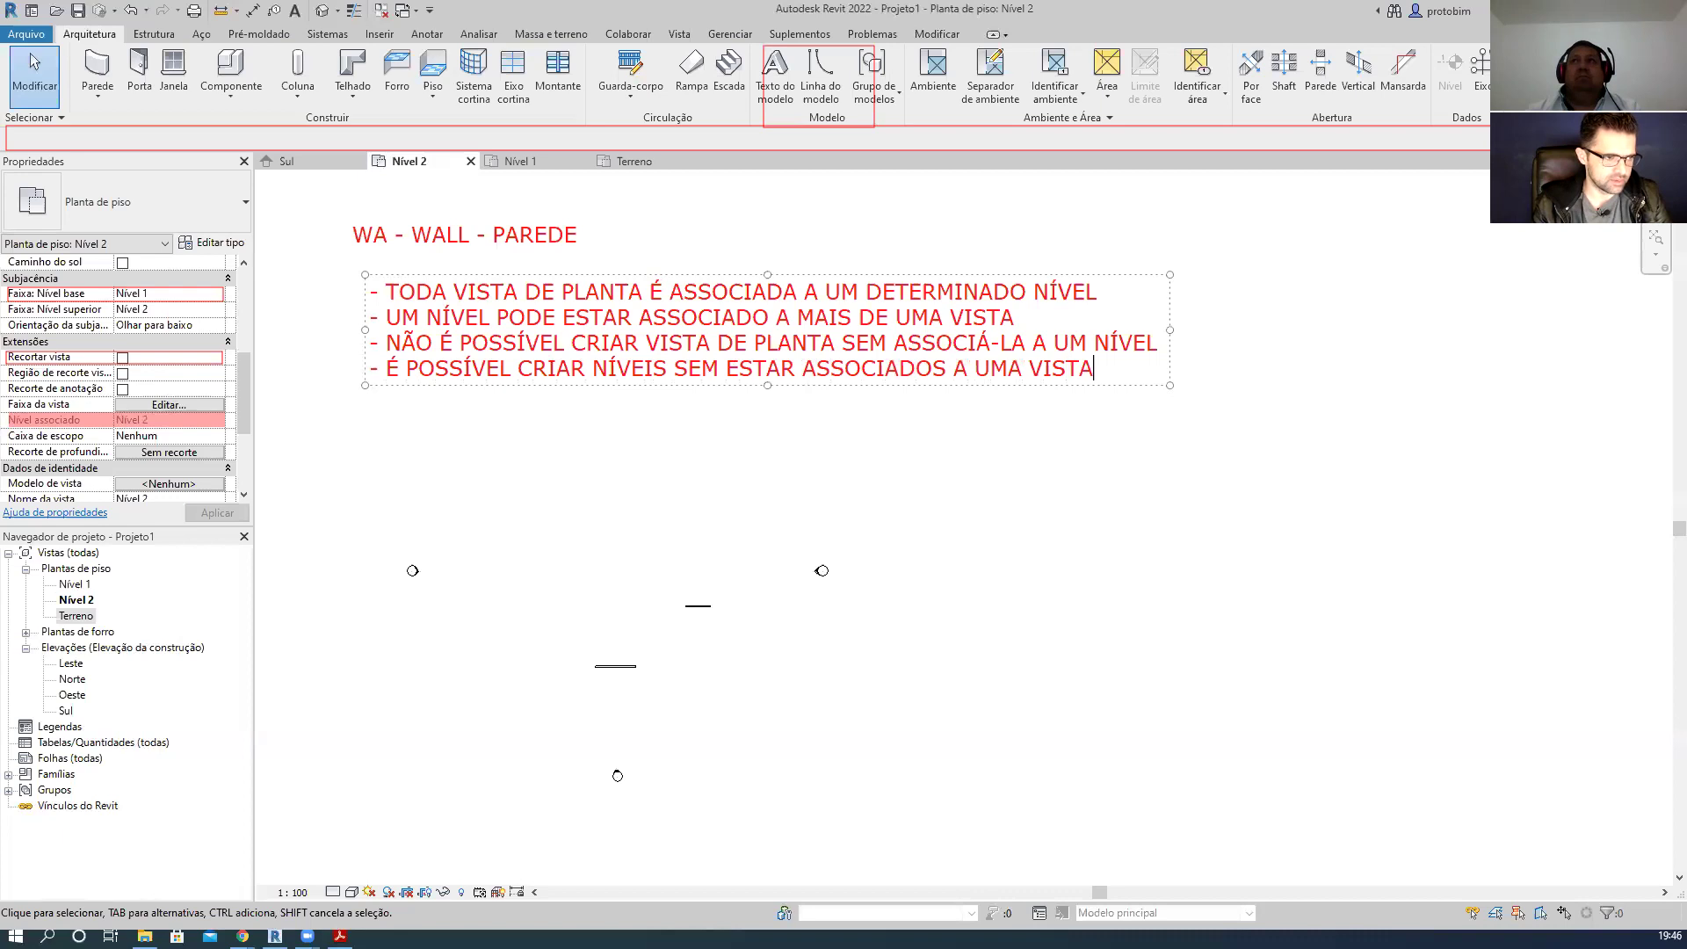
pyautogui.click(1128, 294)
pyautogui.click(1312, 520)
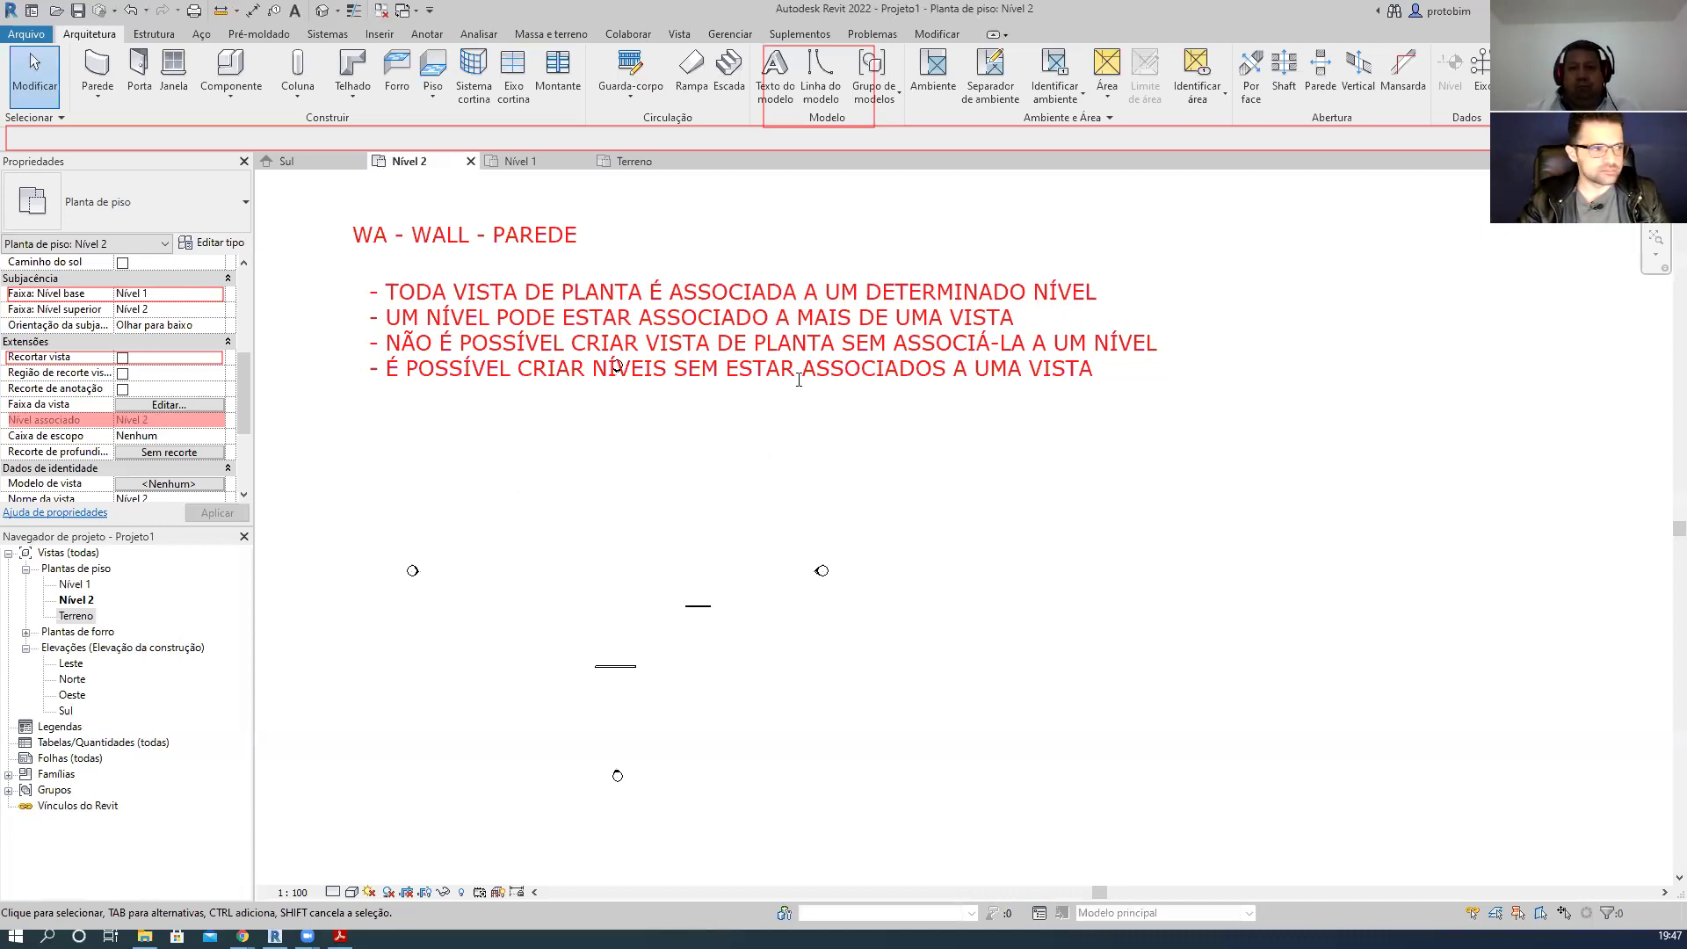
# - Start the Wall command and, in the Nível 1 floor plan, set the top constraint for new walls to Acima para o nível: Nível 2
pyautogui.press('w')
pyautogui.press('a')
pyautogui.click(710, 605)
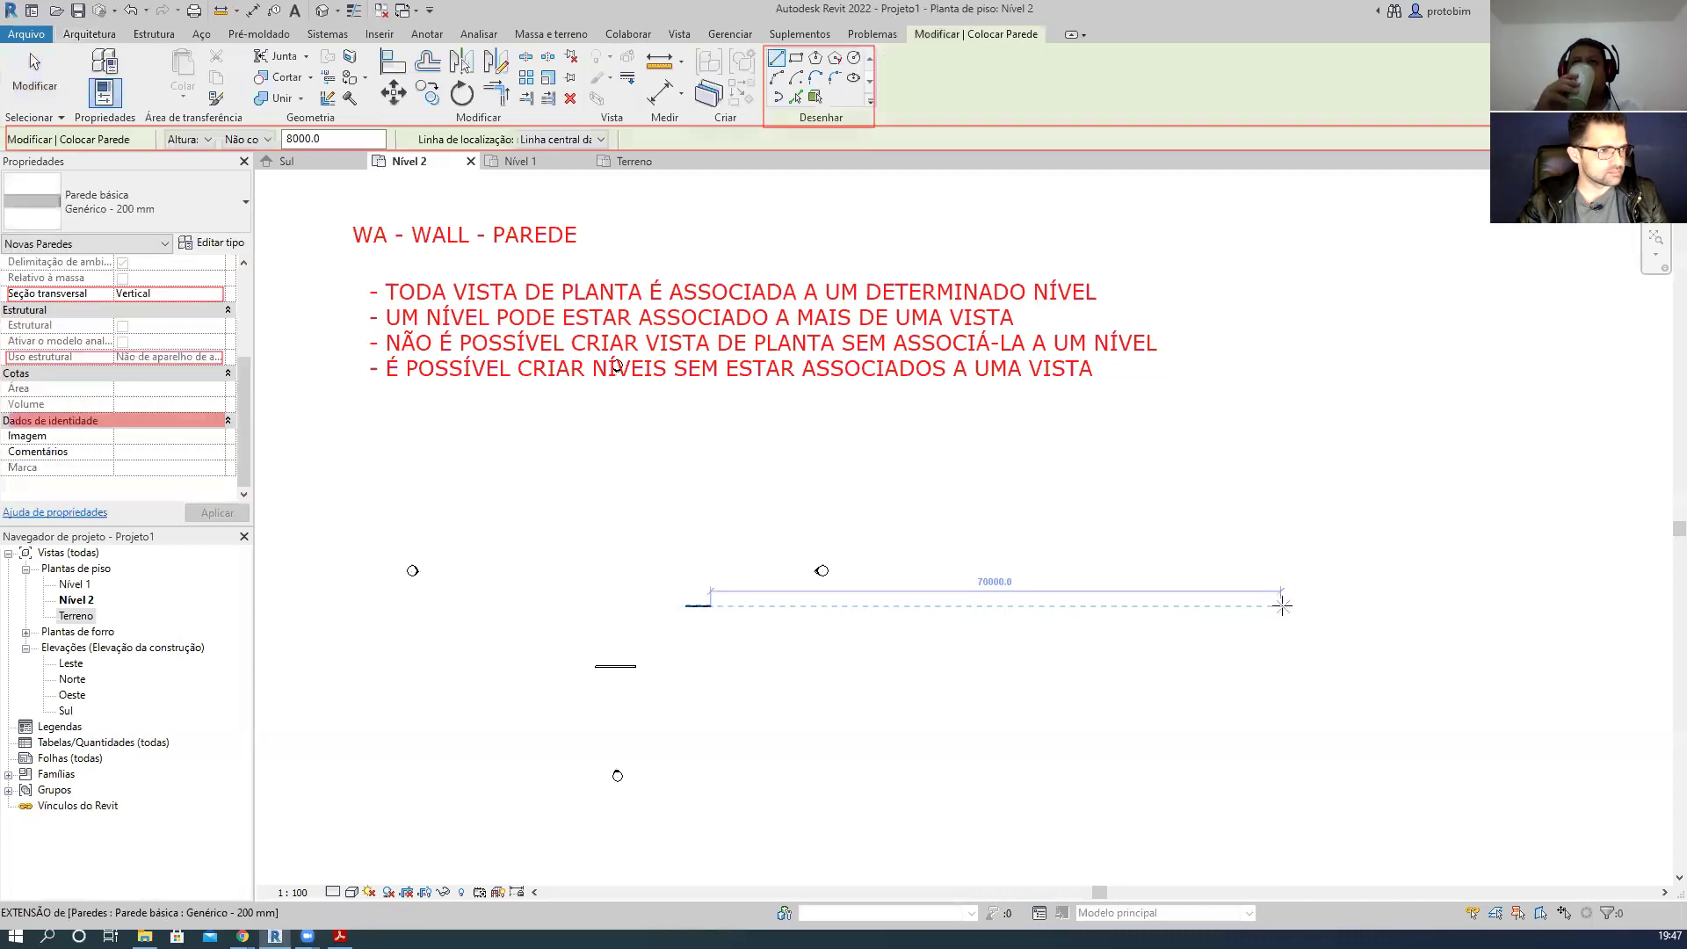
pyautogui.press('Escape')
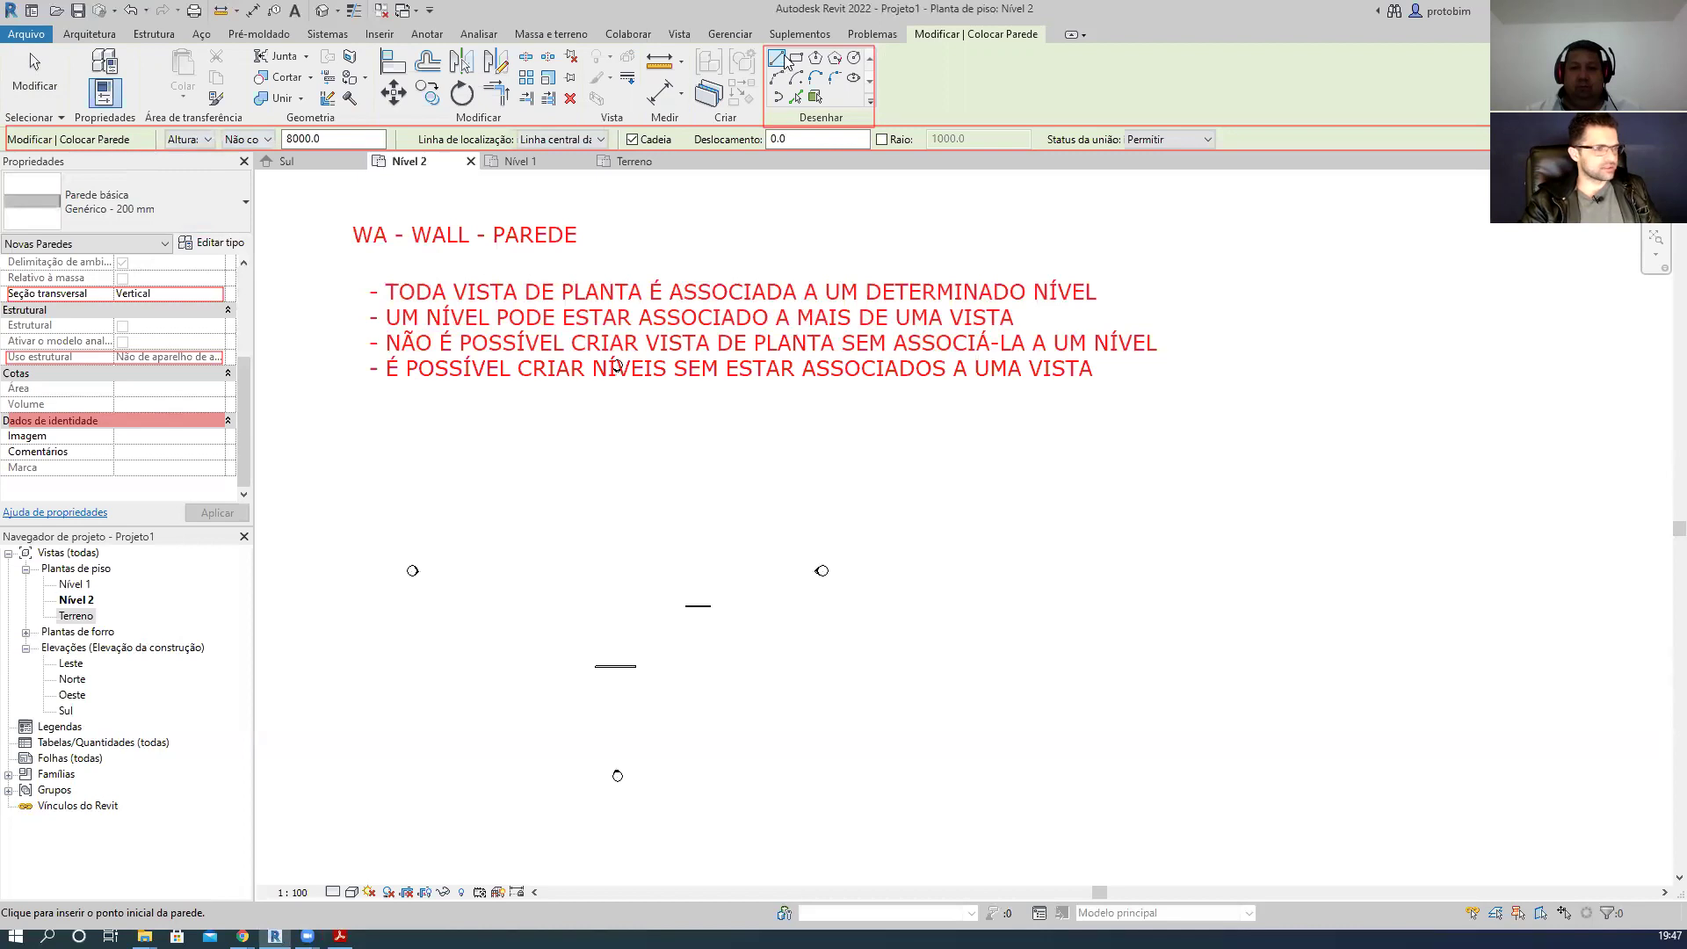
pyautogui.scroll(3, 263, 374)
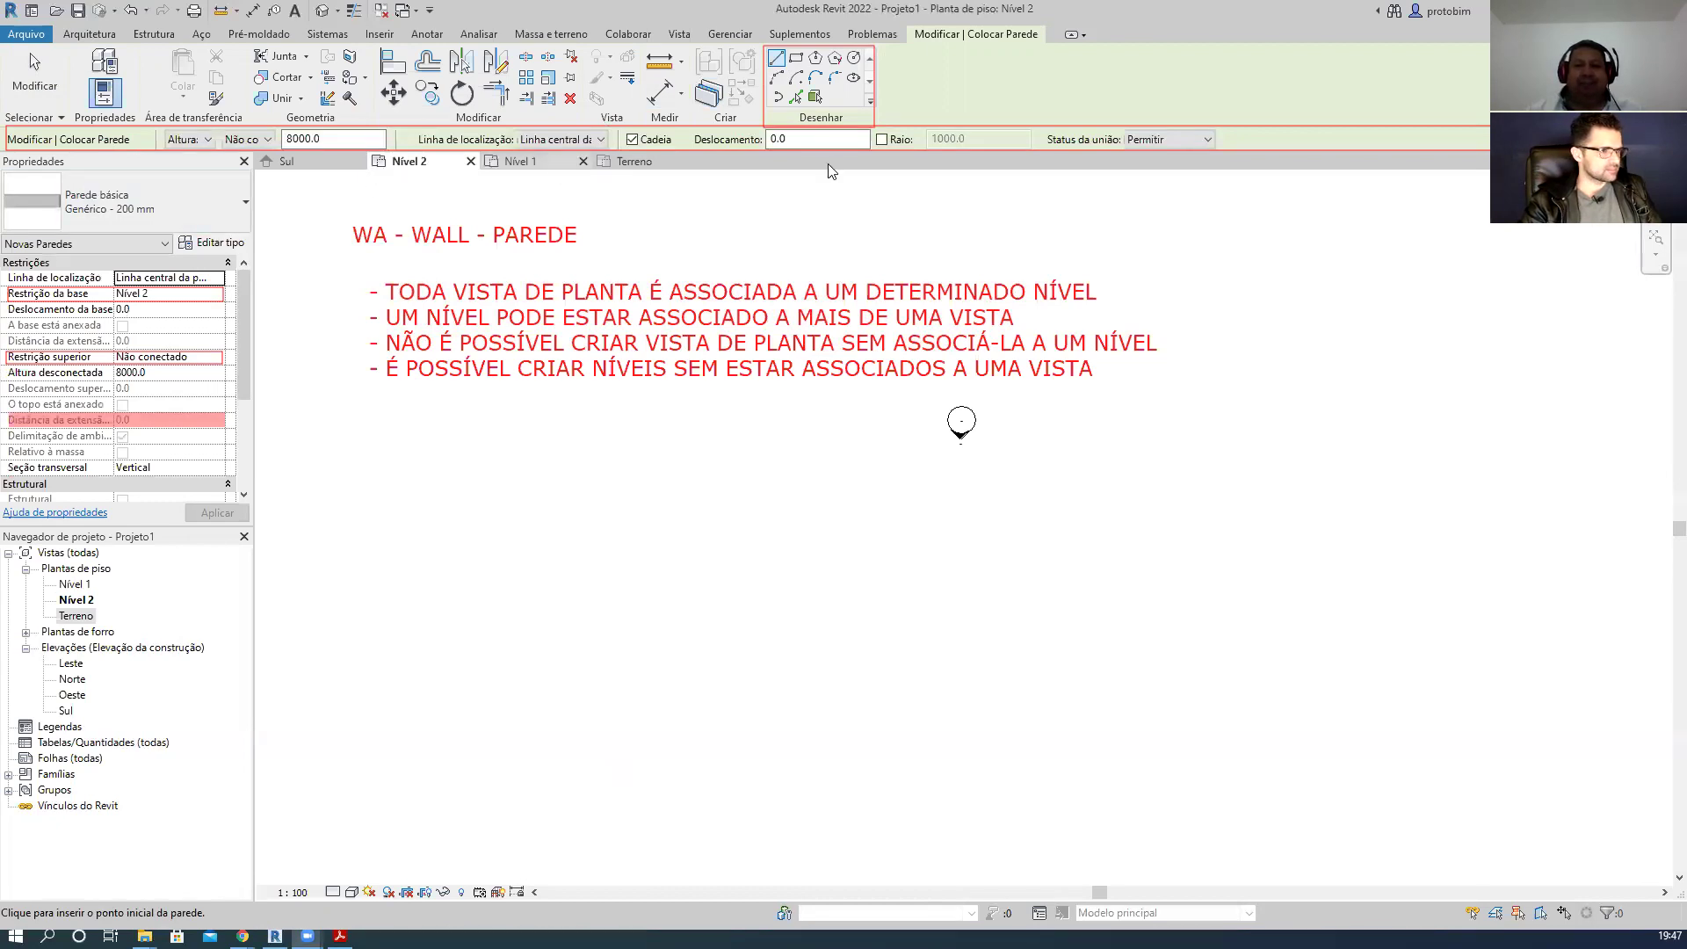
pyautogui.click(563, 159)
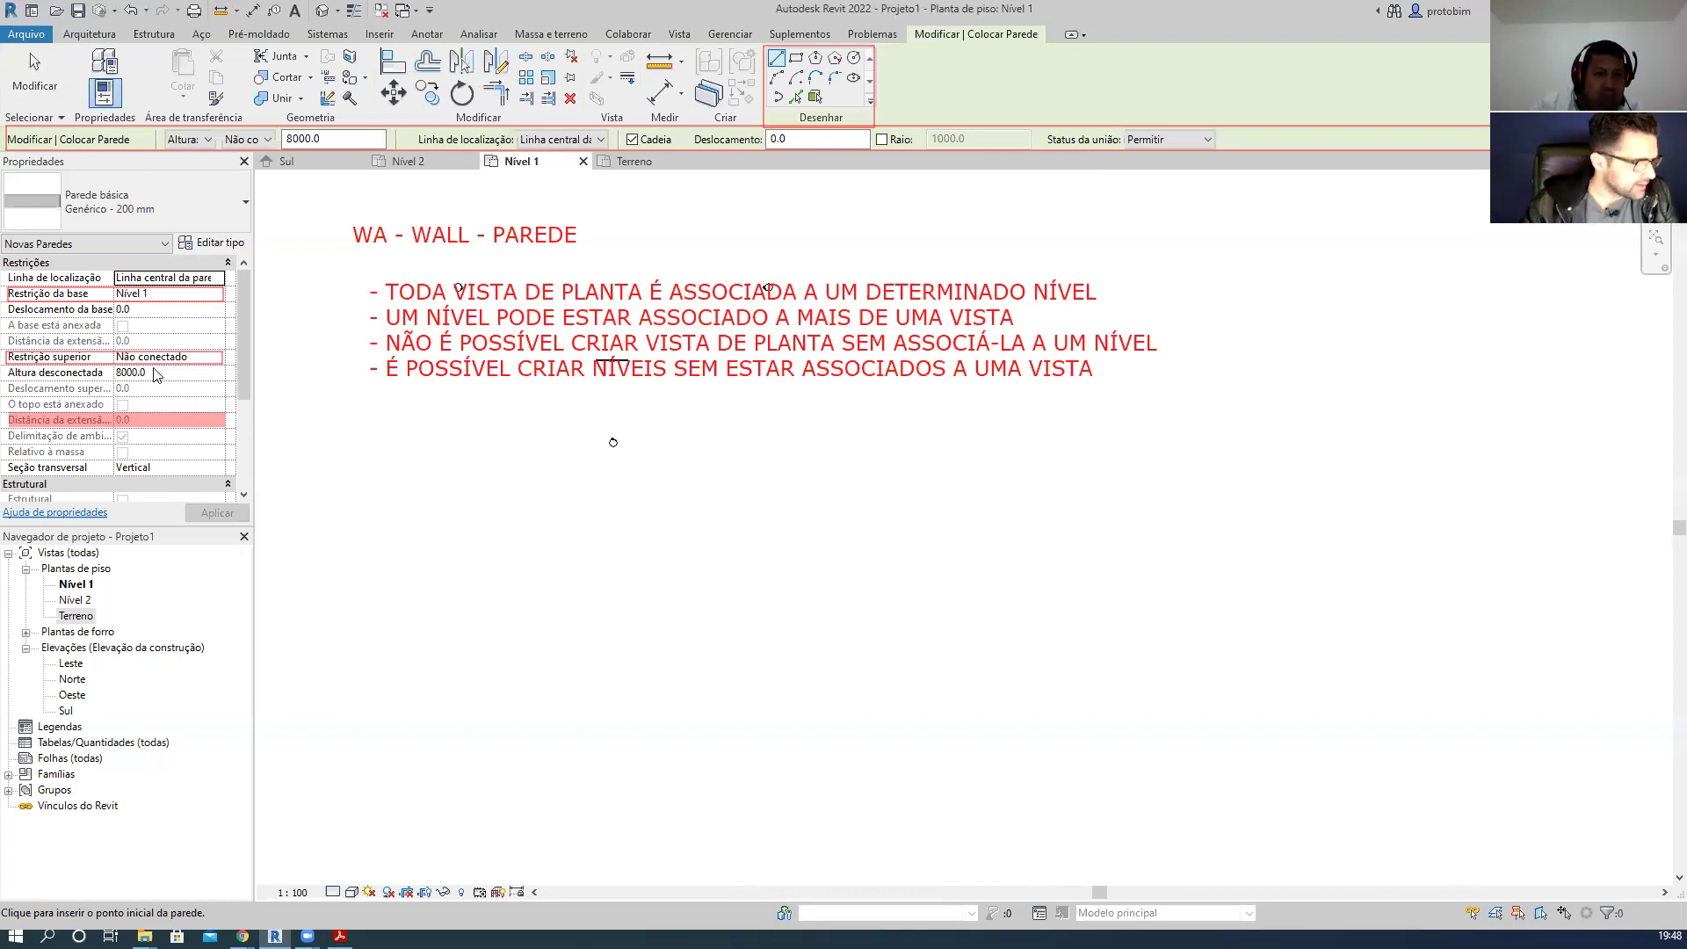
pyautogui.click(193, 374)
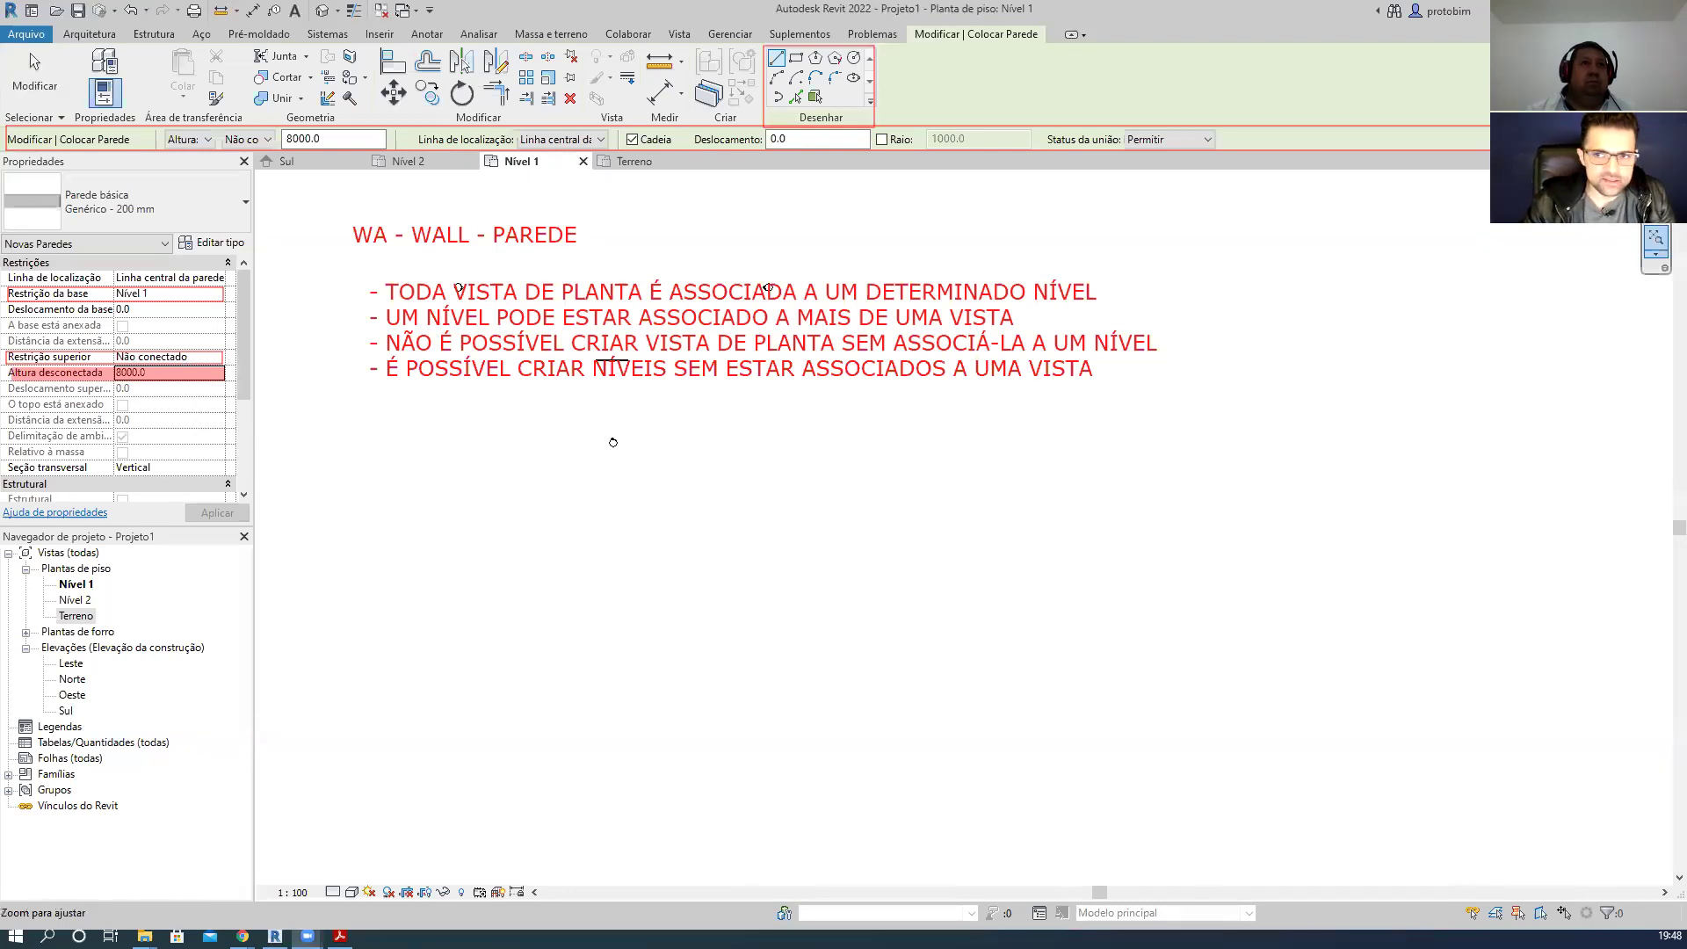
pyautogui.click(176, 356)
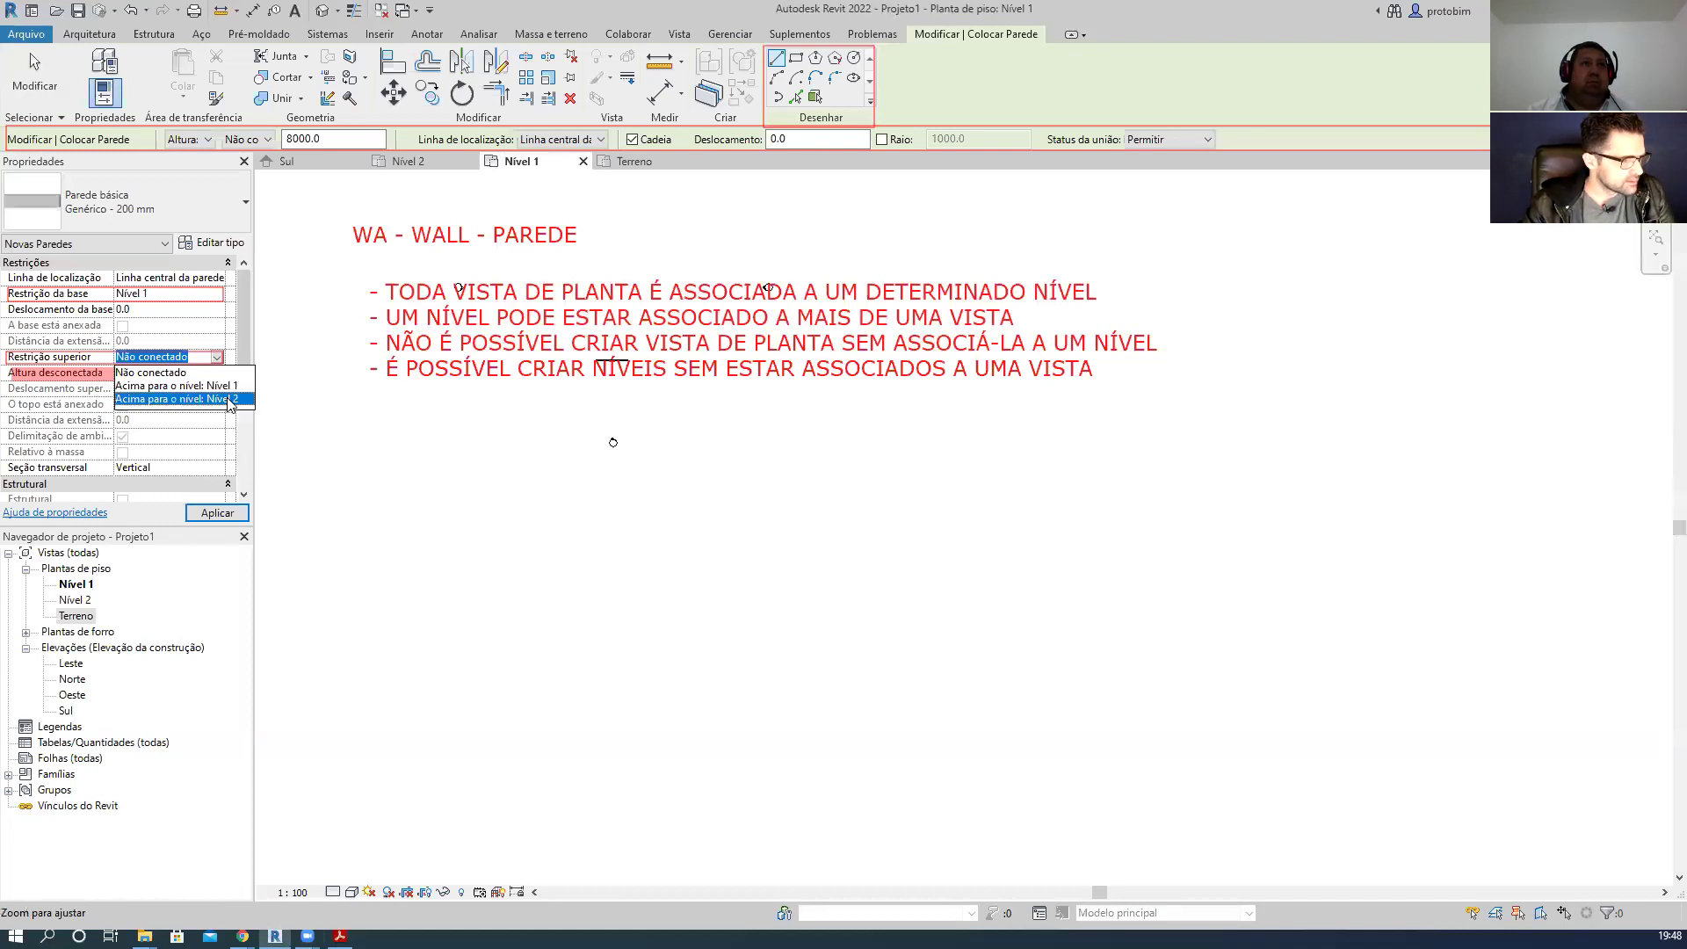
pyautogui.click(211, 399)
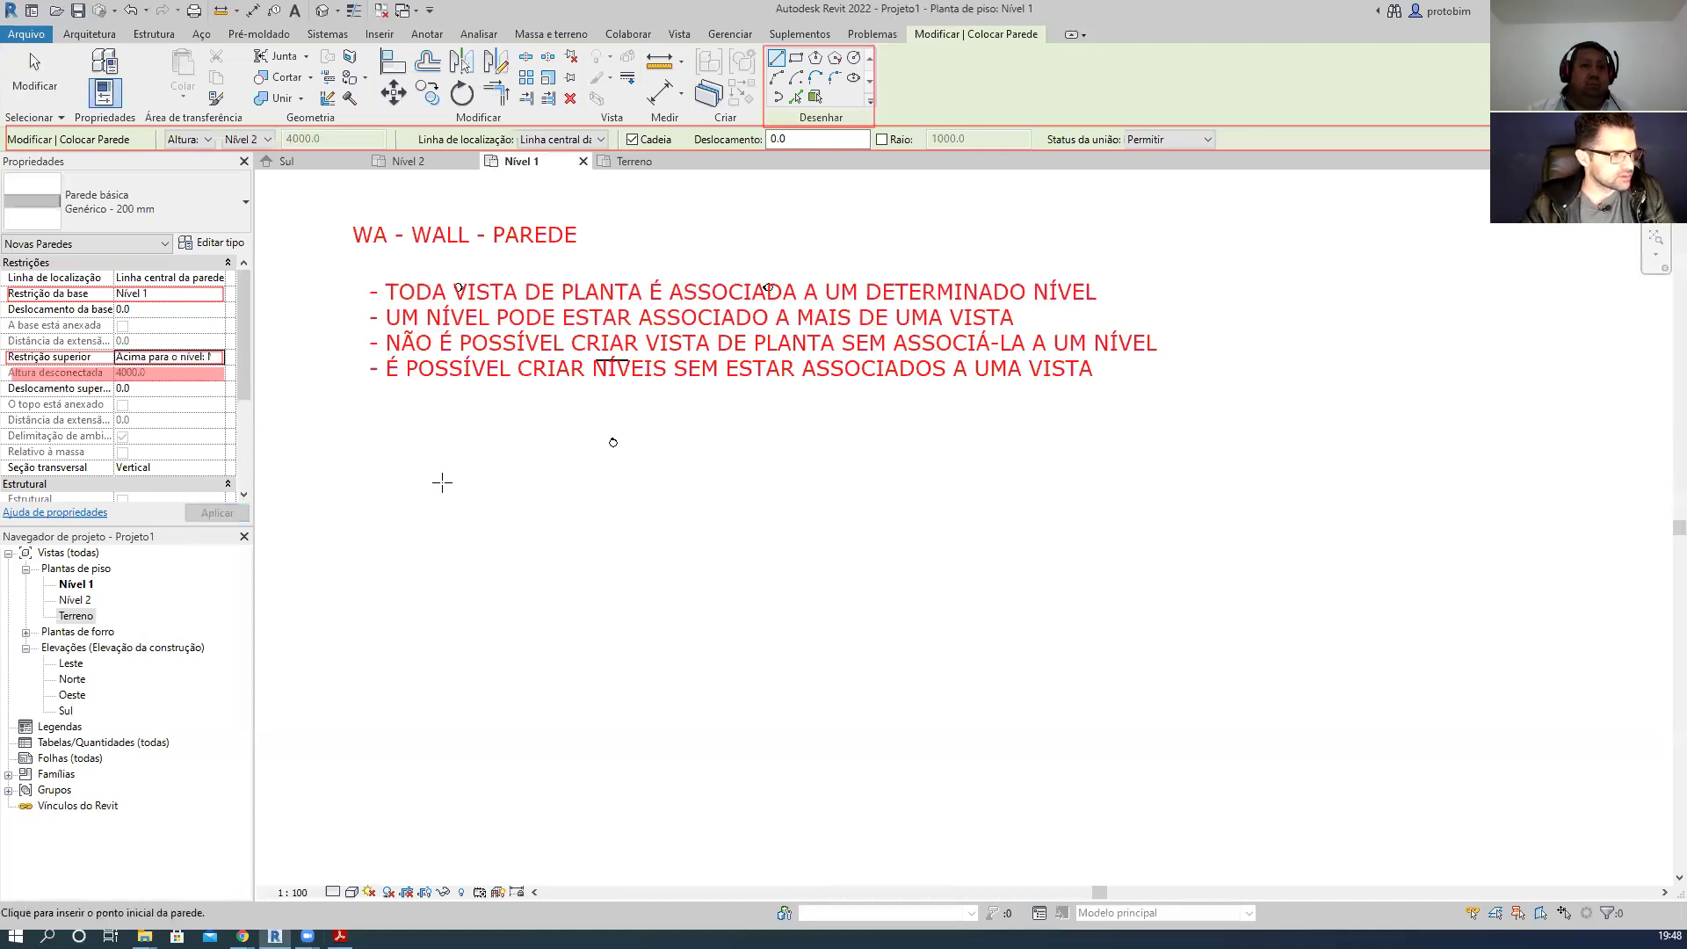
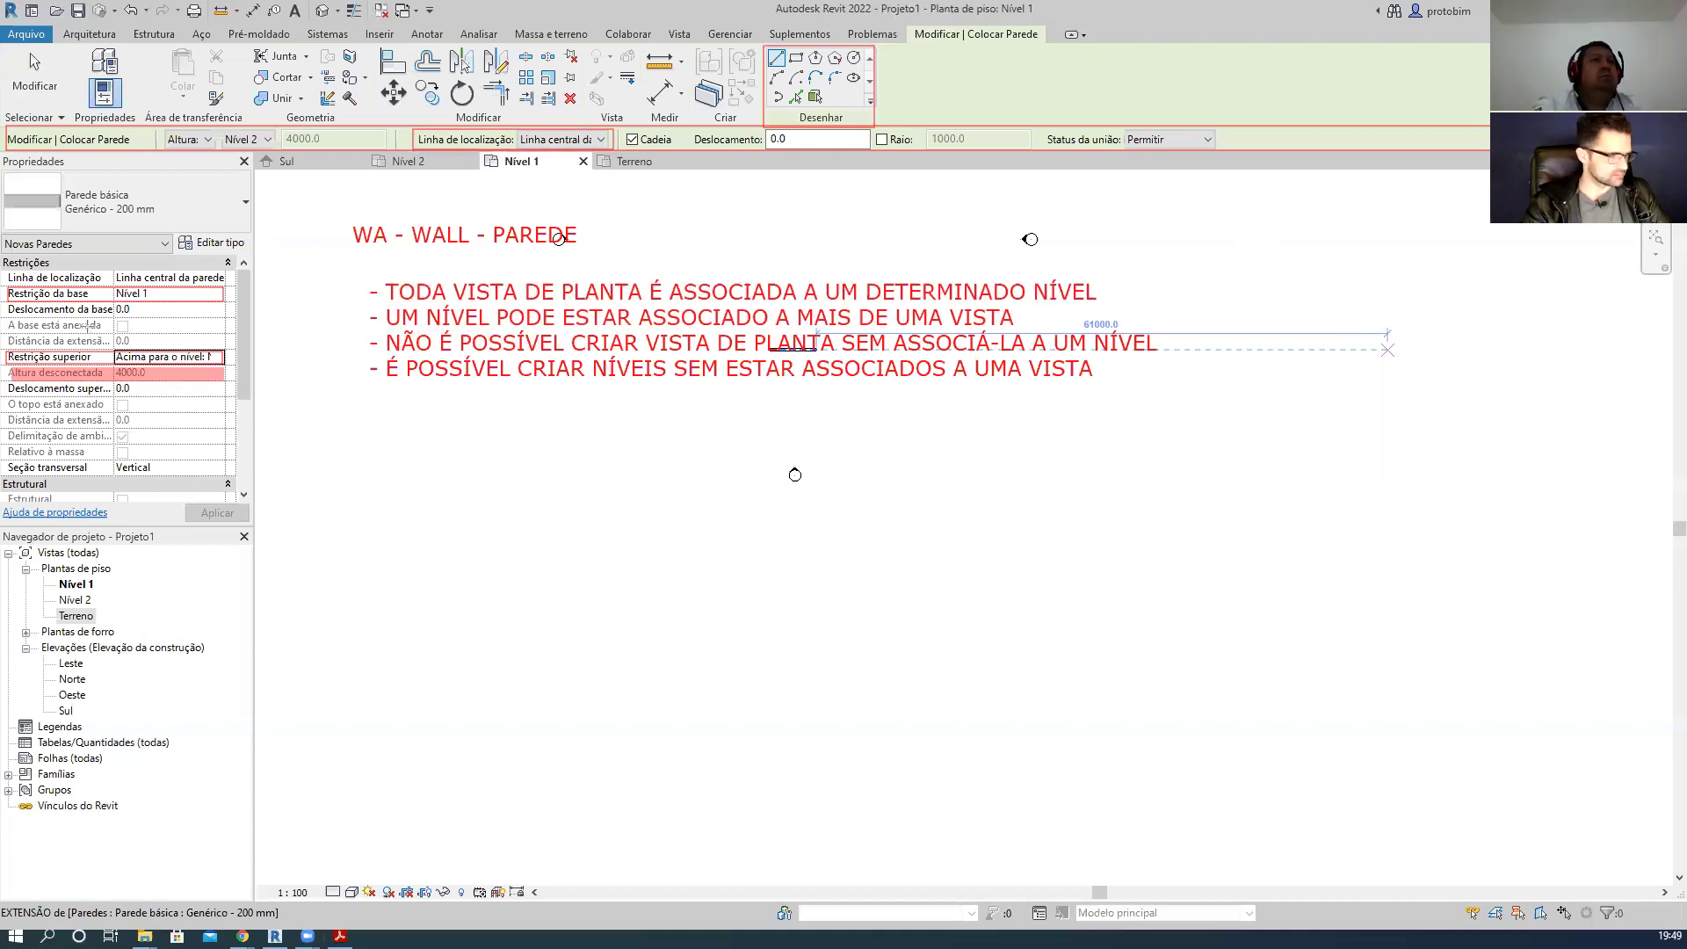
# - Highlight the Linha de localização property and delete the four-line annotation about levels and views
pyautogui.moveTo(9, 272); pyautogui.dragTo(223, 283)
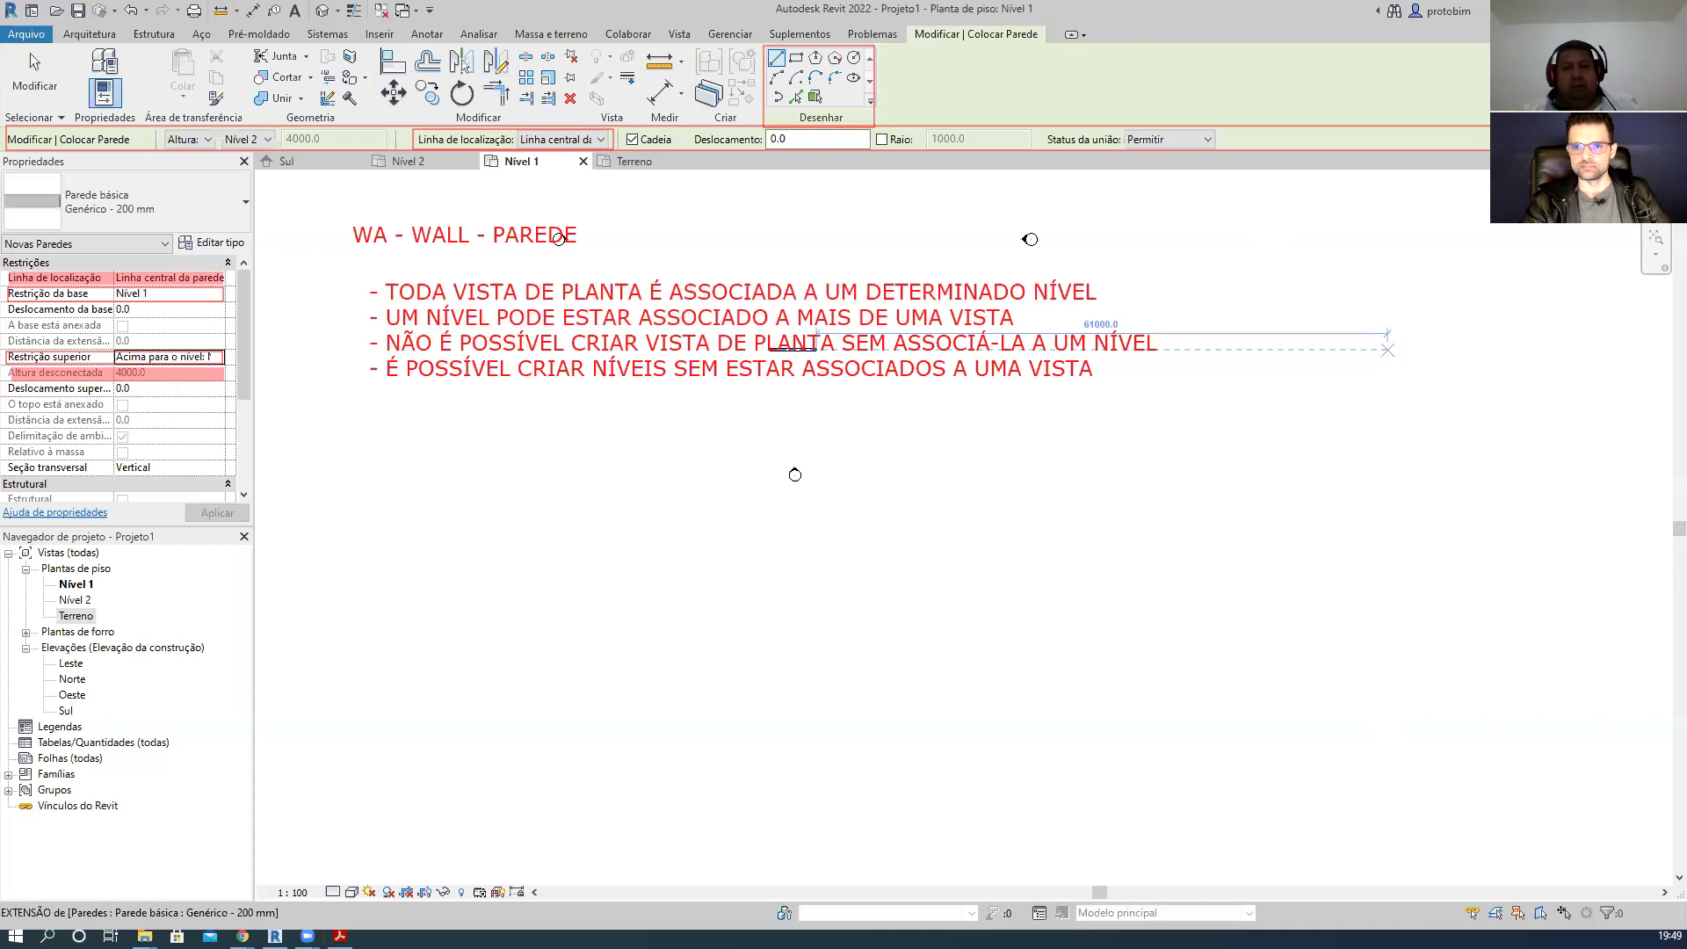
pyautogui.click(732, 324)
pyautogui.press('Delete')
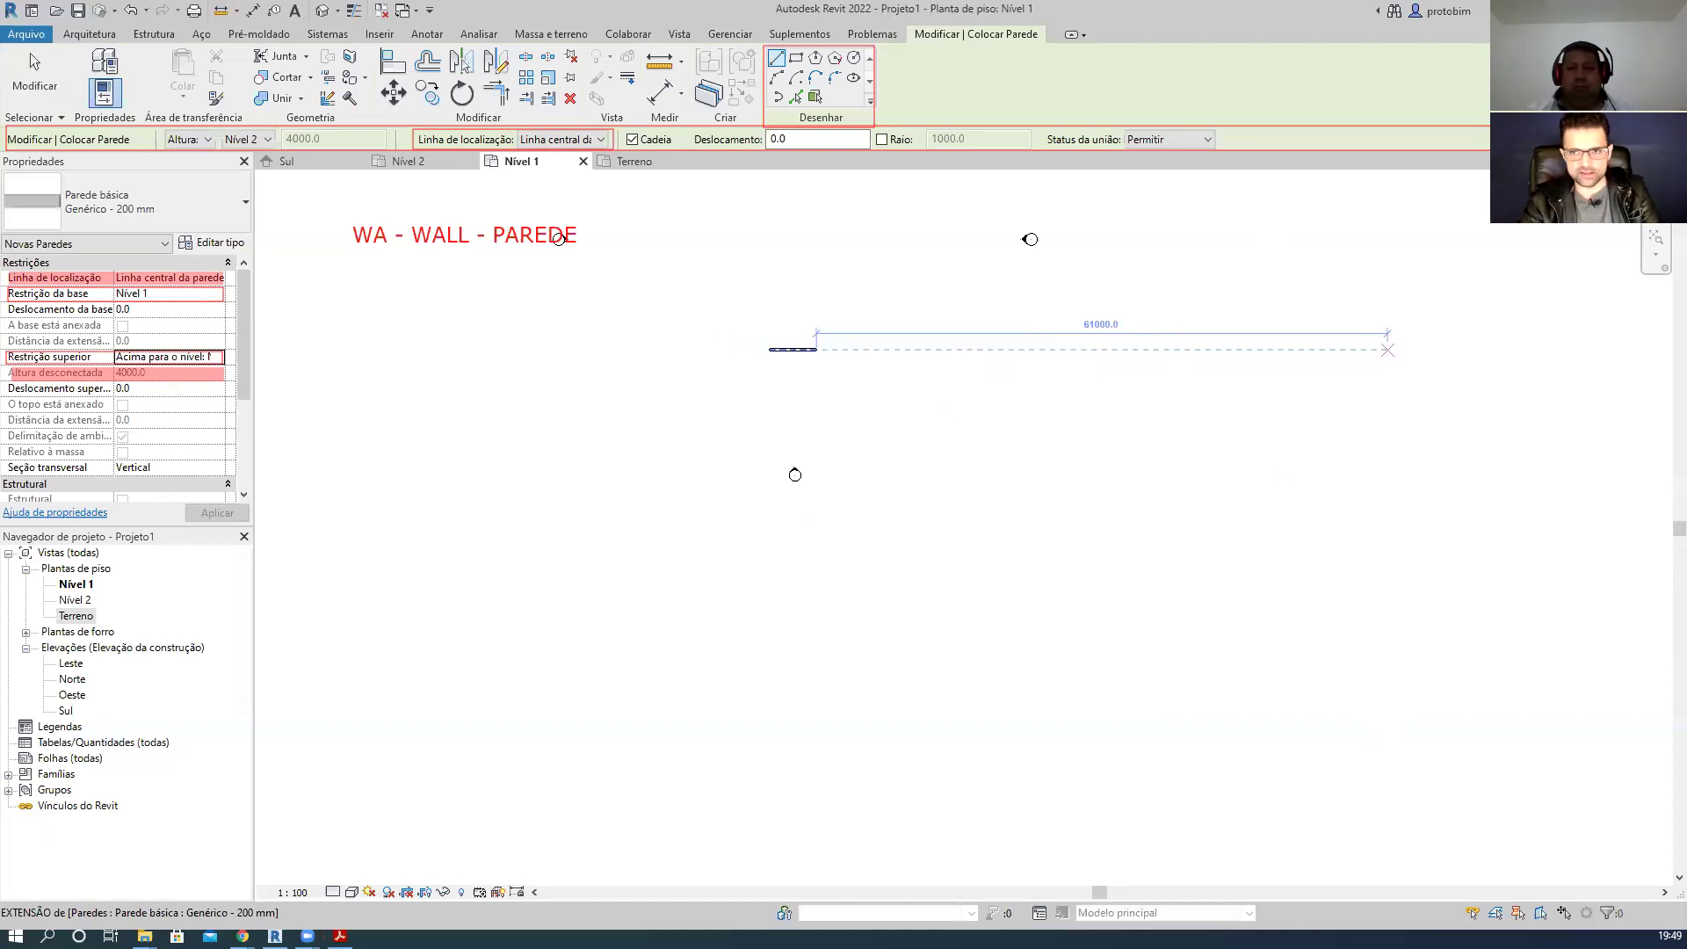
# - Delete the short horizontal wall in the Nível 1 plan and restart the Wall command
pyautogui.press('Escape')
pyautogui.press('Escape')
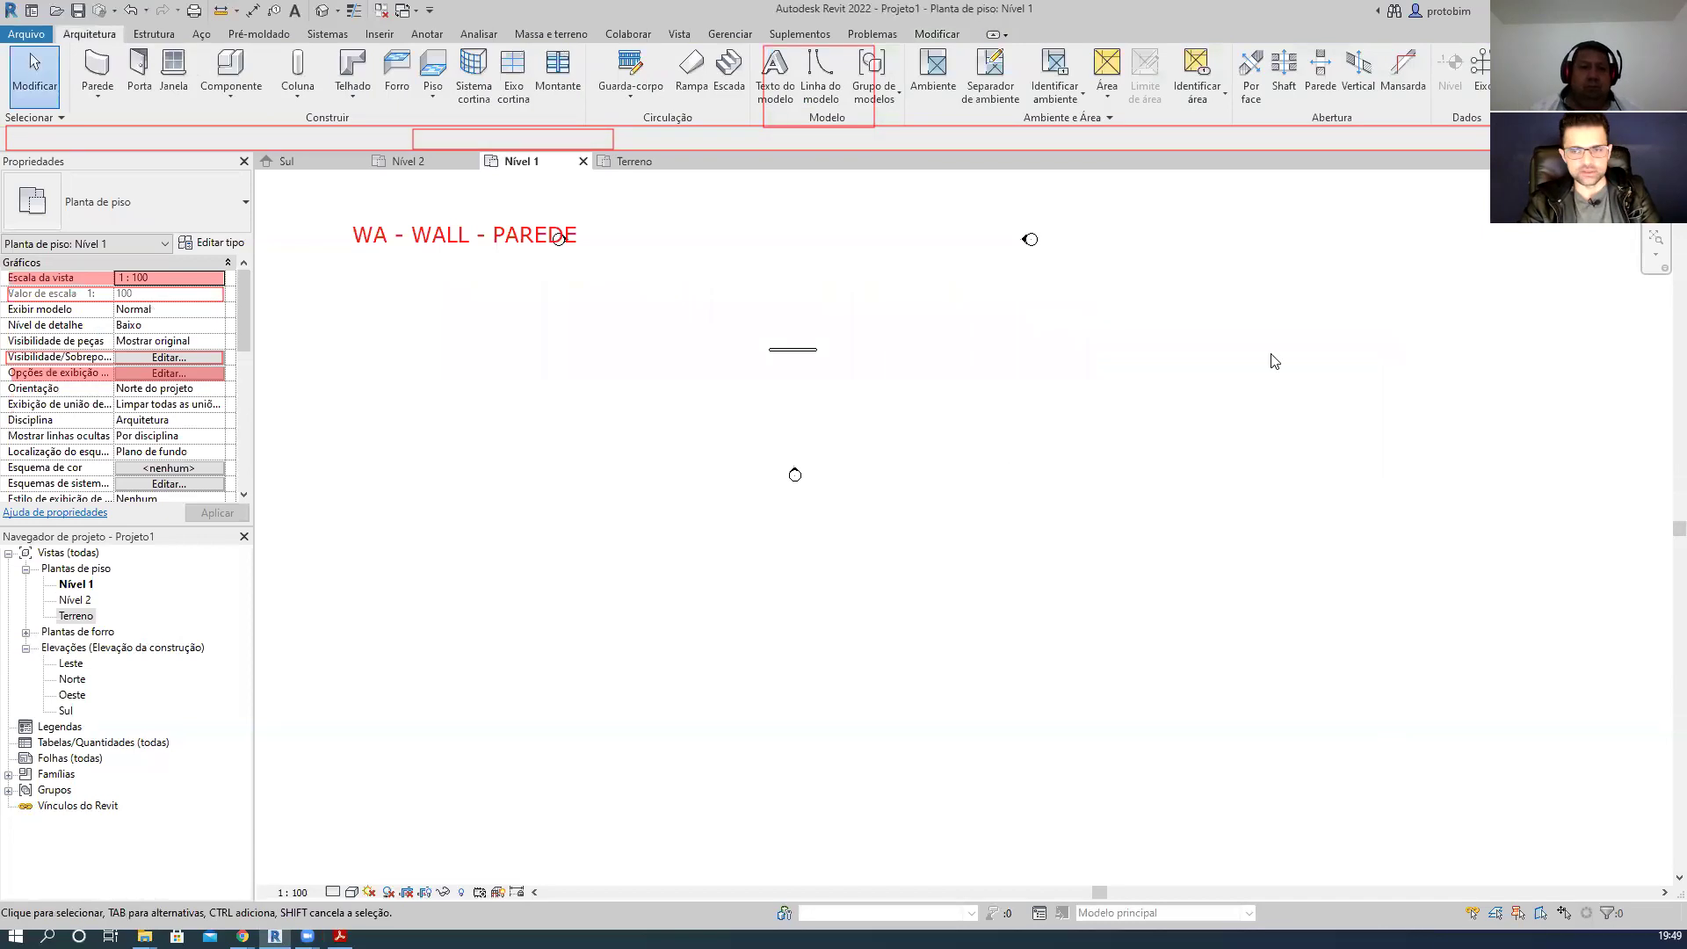
pyautogui.press('w')
pyautogui.press('a')
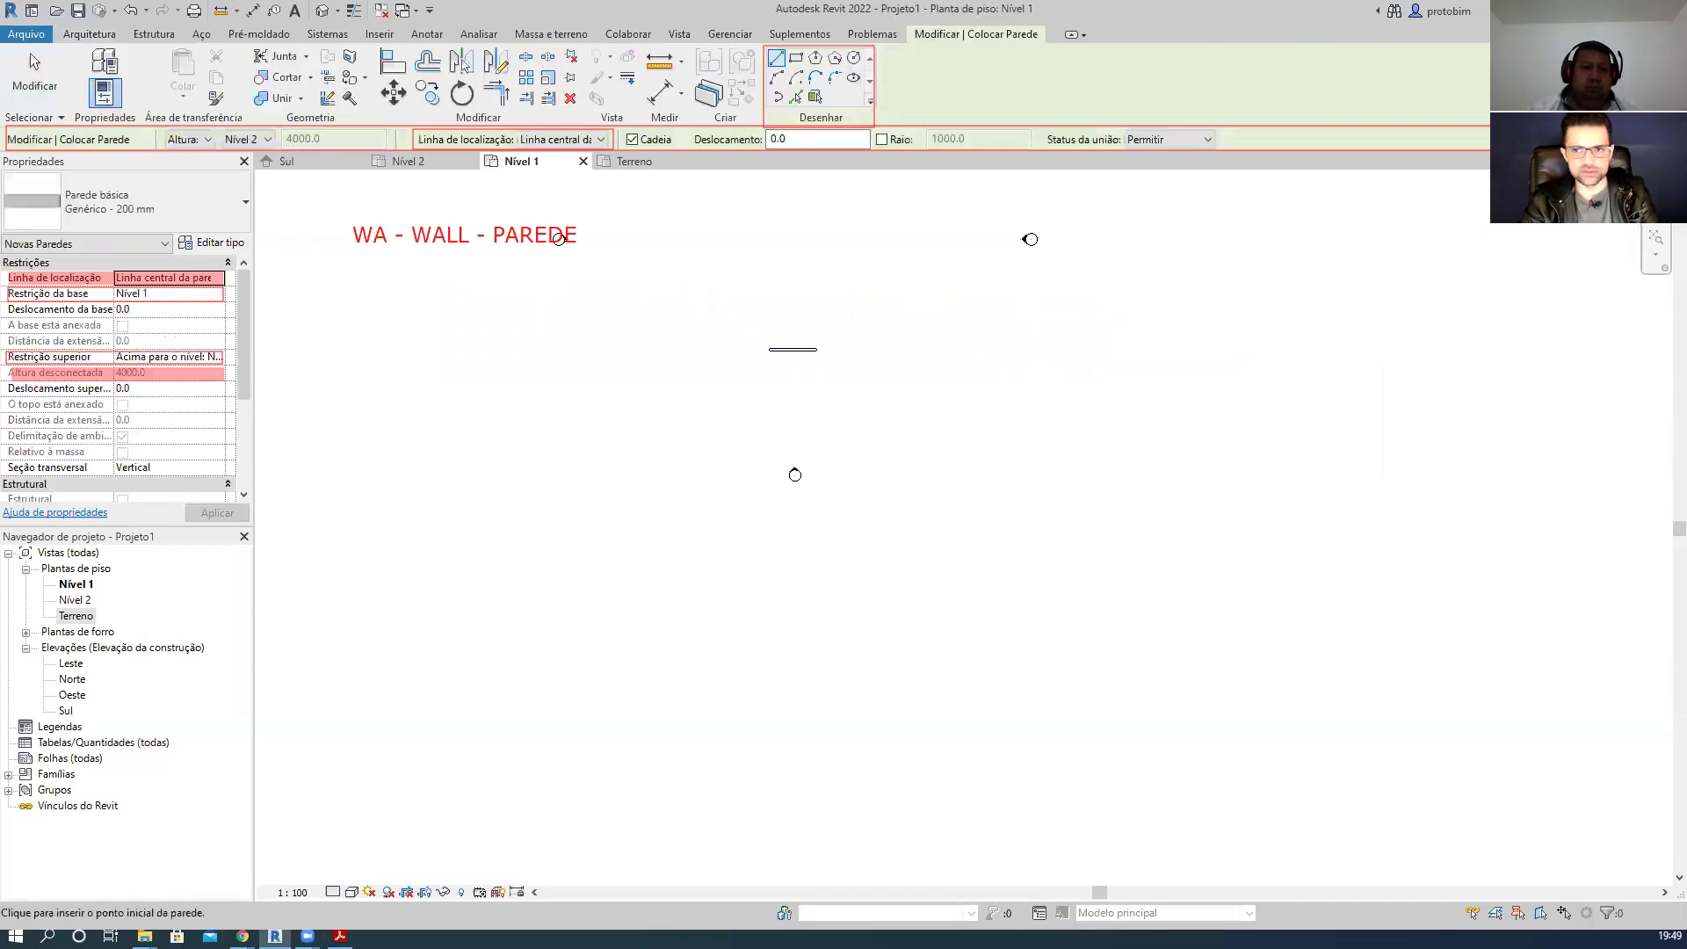
pyautogui.press('Escape')
pyautogui.press('Escape')
pyautogui.click(819, 349)
pyautogui.press('Delete')
pyautogui.press('w')
pyautogui.press('a')
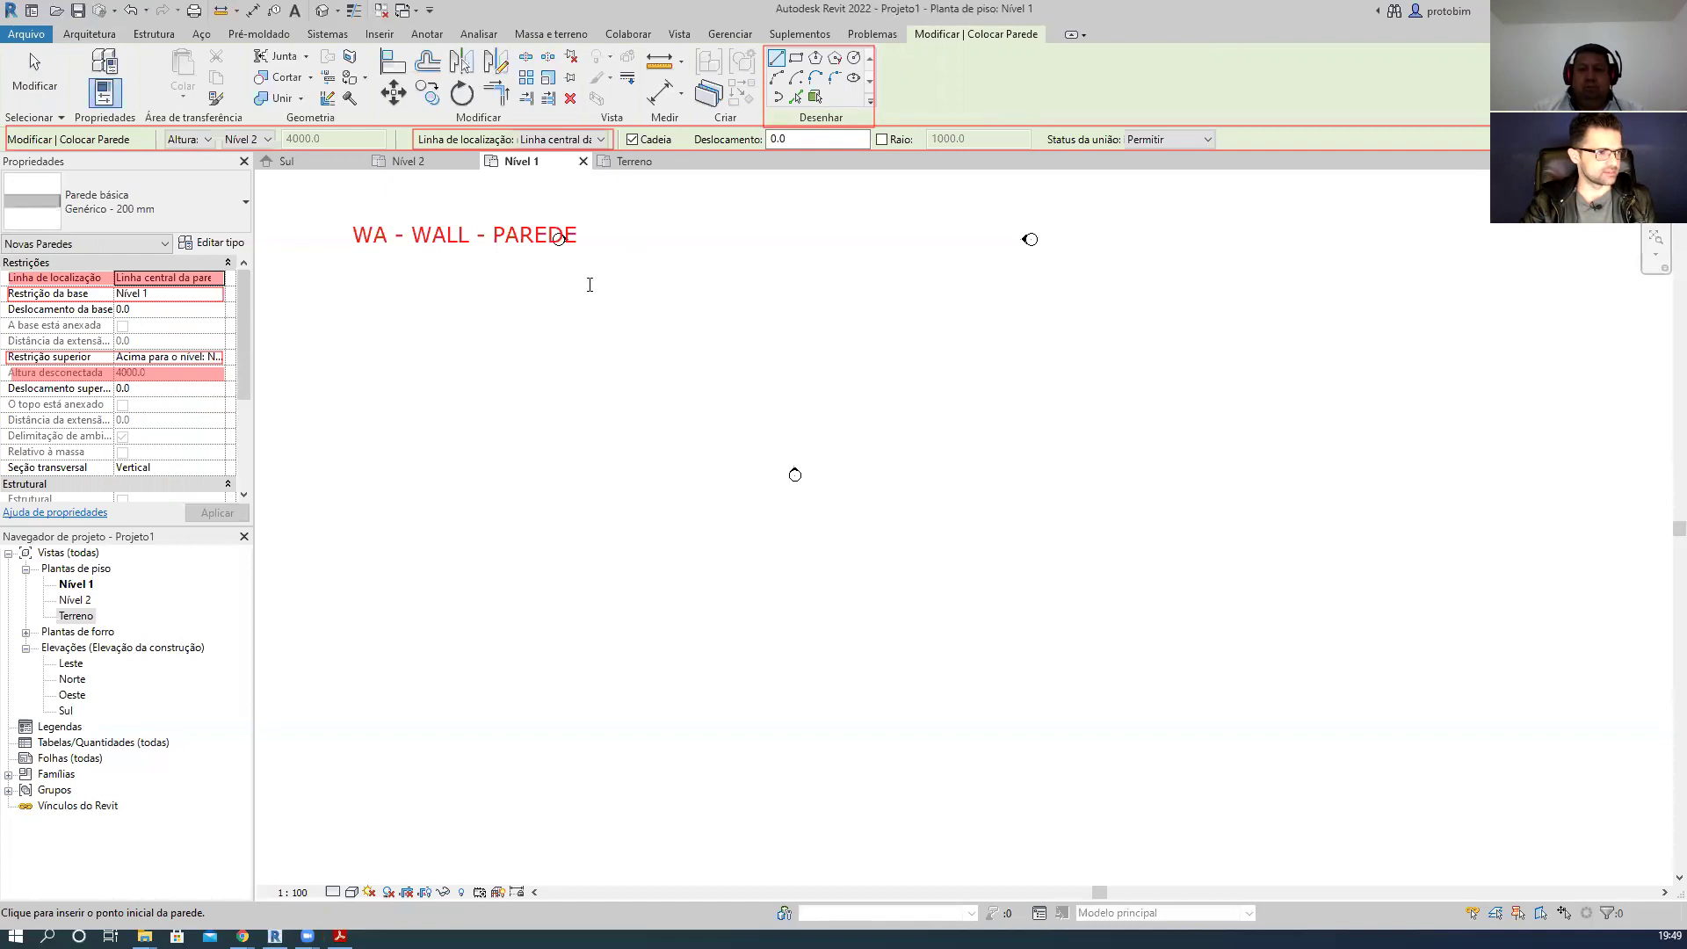
# - Add the text annotation "PROPRIEDADES DE INSTÂNCIA DE PAREDE" below the WA - WALL - PAREDE heading
pyautogui.click(395, 298)
pyautogui.write('PROPR')
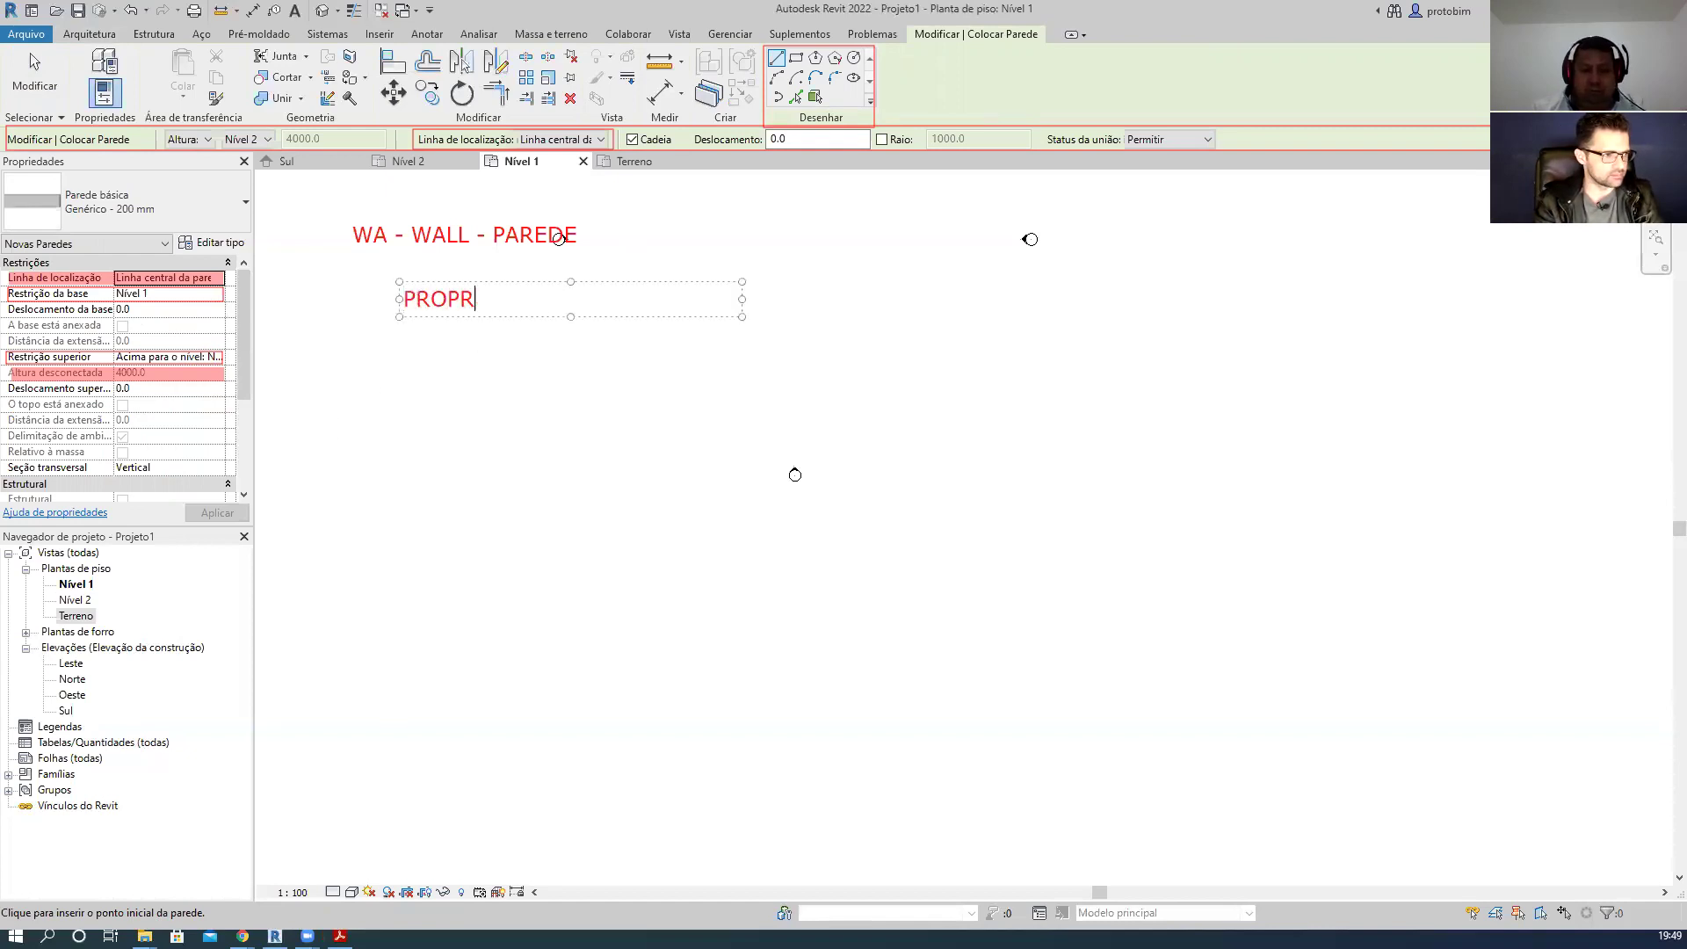
pyautogui.write('IEDADES DE INSTÂNC')
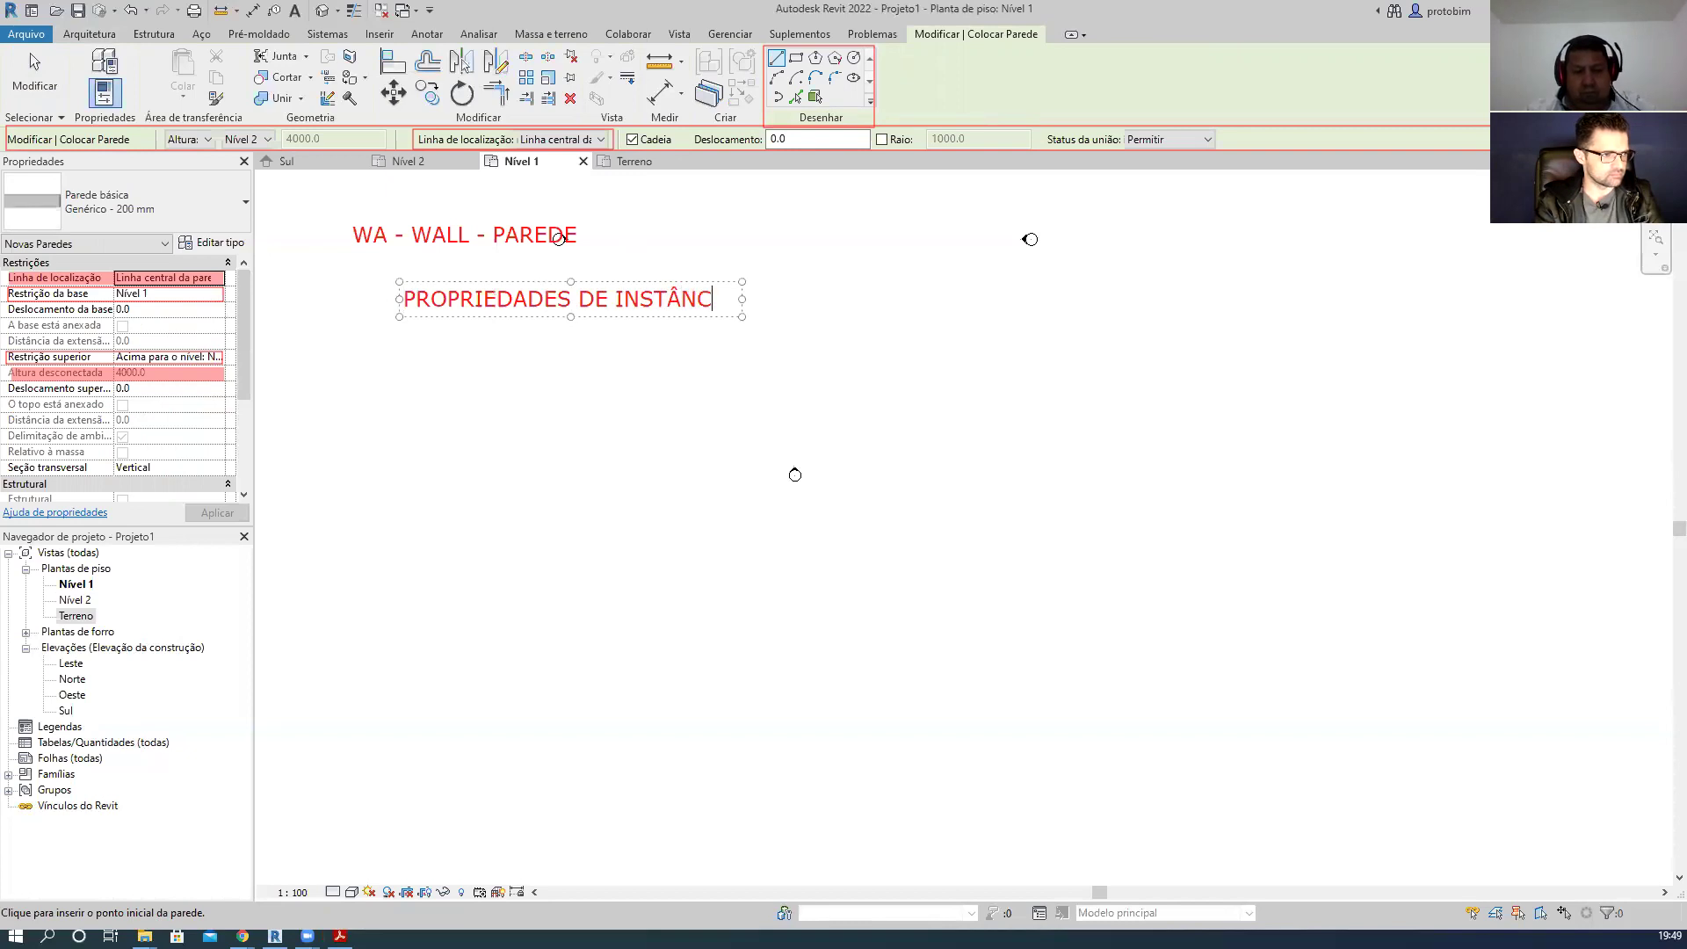
pyautogui.write('IA DE PAREDE')
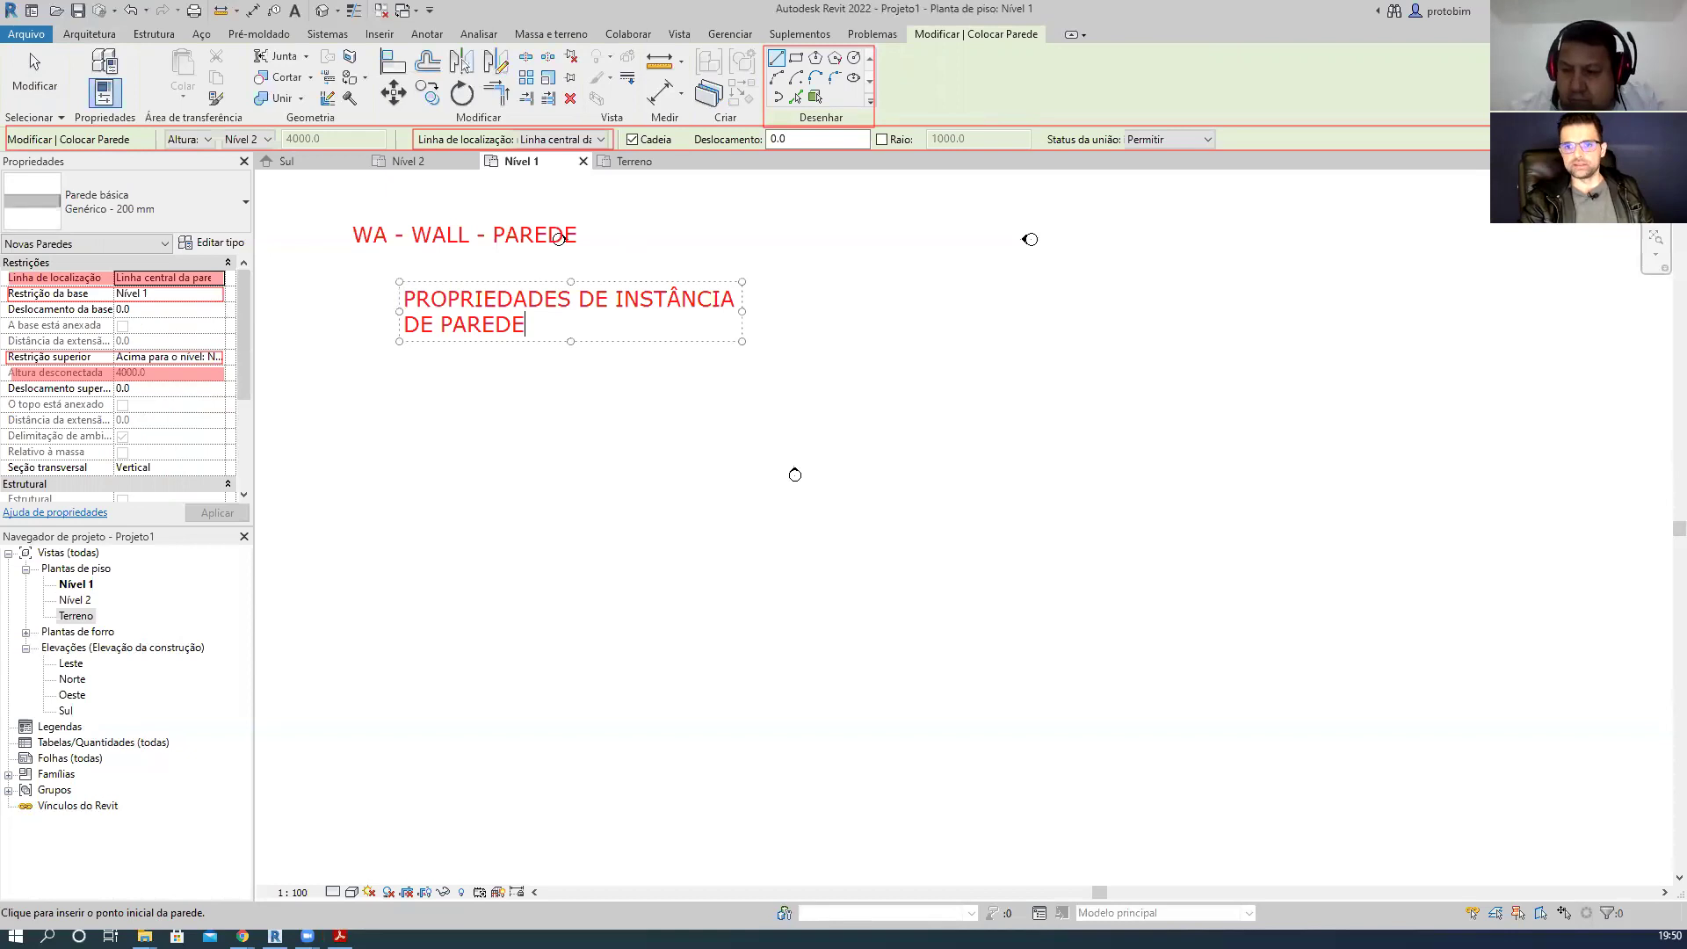
pyautogui.click(619, 231)
# - Draw an annotation arrow from the new text to the wall properties and shorten its tail slightly at the text
pyautogui.moveTo(401, 296); pyautogui.dragTo(238, 291)
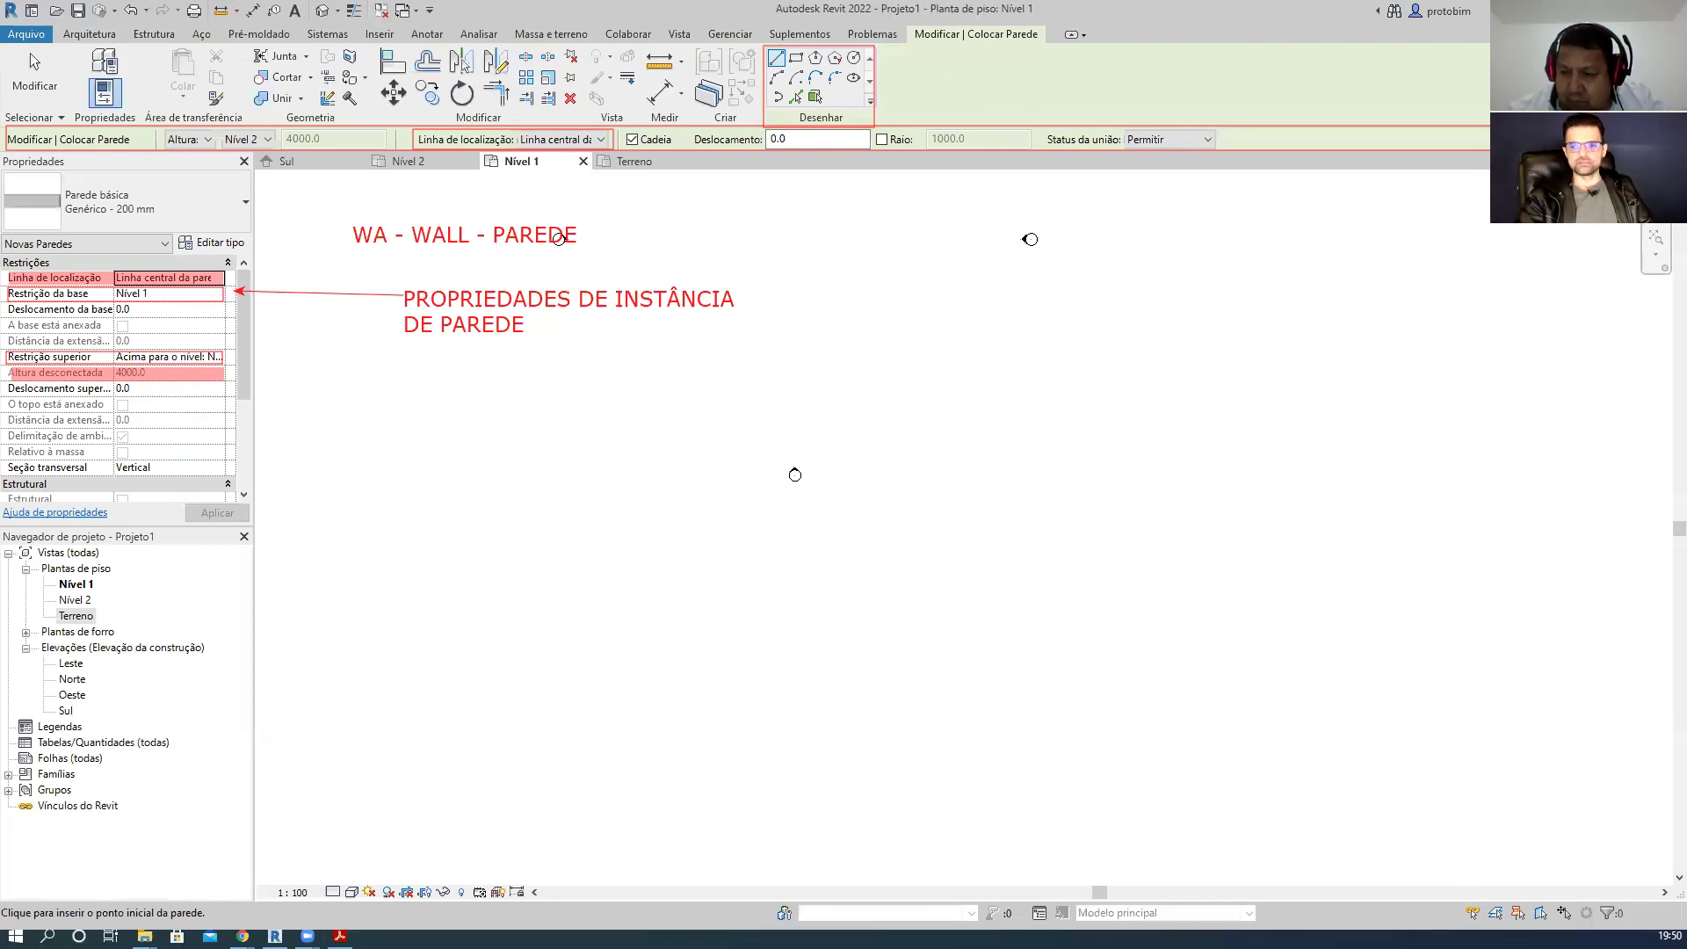
pyautogui.click(378, 294)
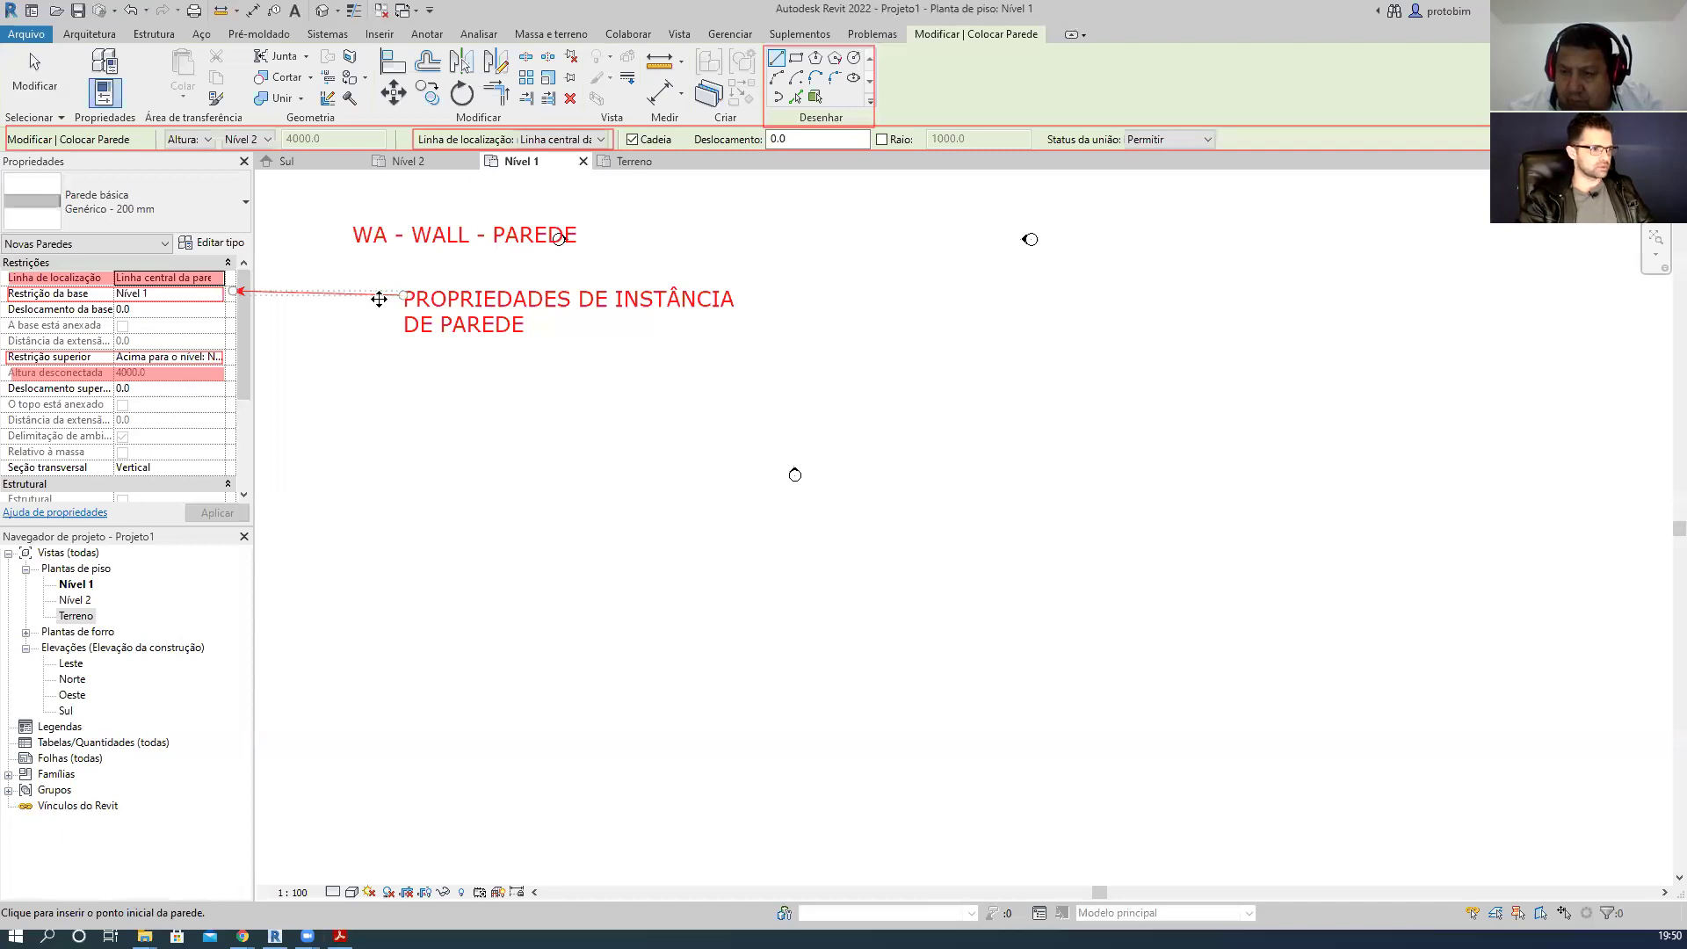
pyautogui.moveTo(411, 303); pyautogui.dragTo(401, 304)
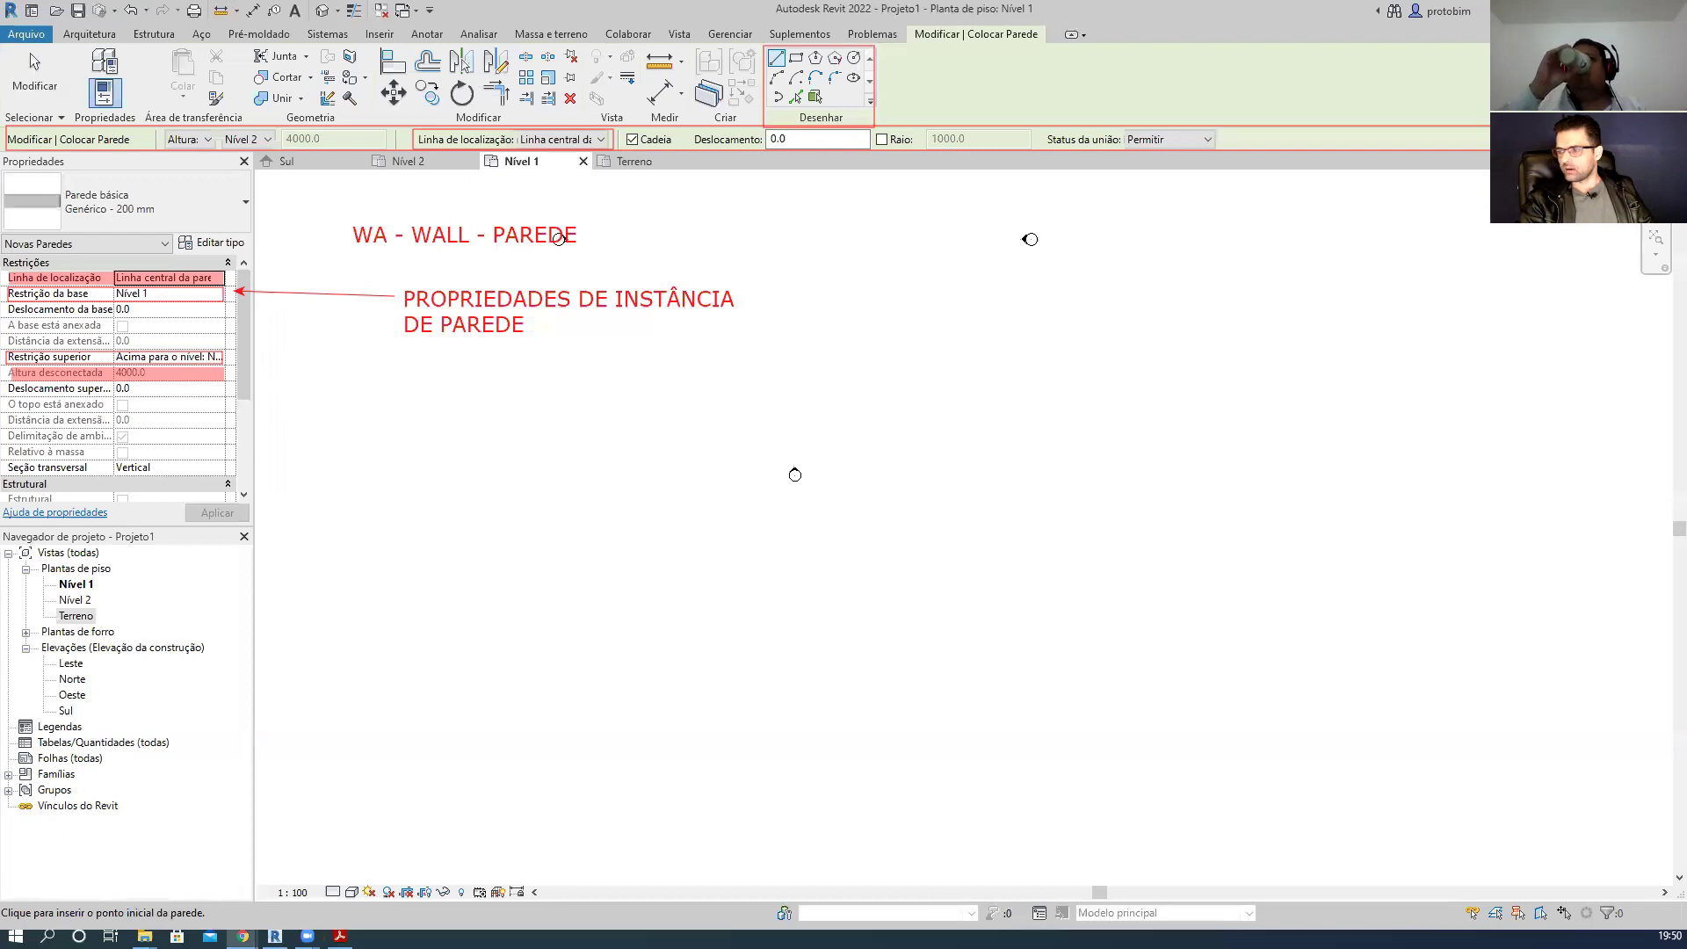
# - Switch to Chrome, search for "google classroom" and open the Google Classroom site
pyautogui.click(242, 936)
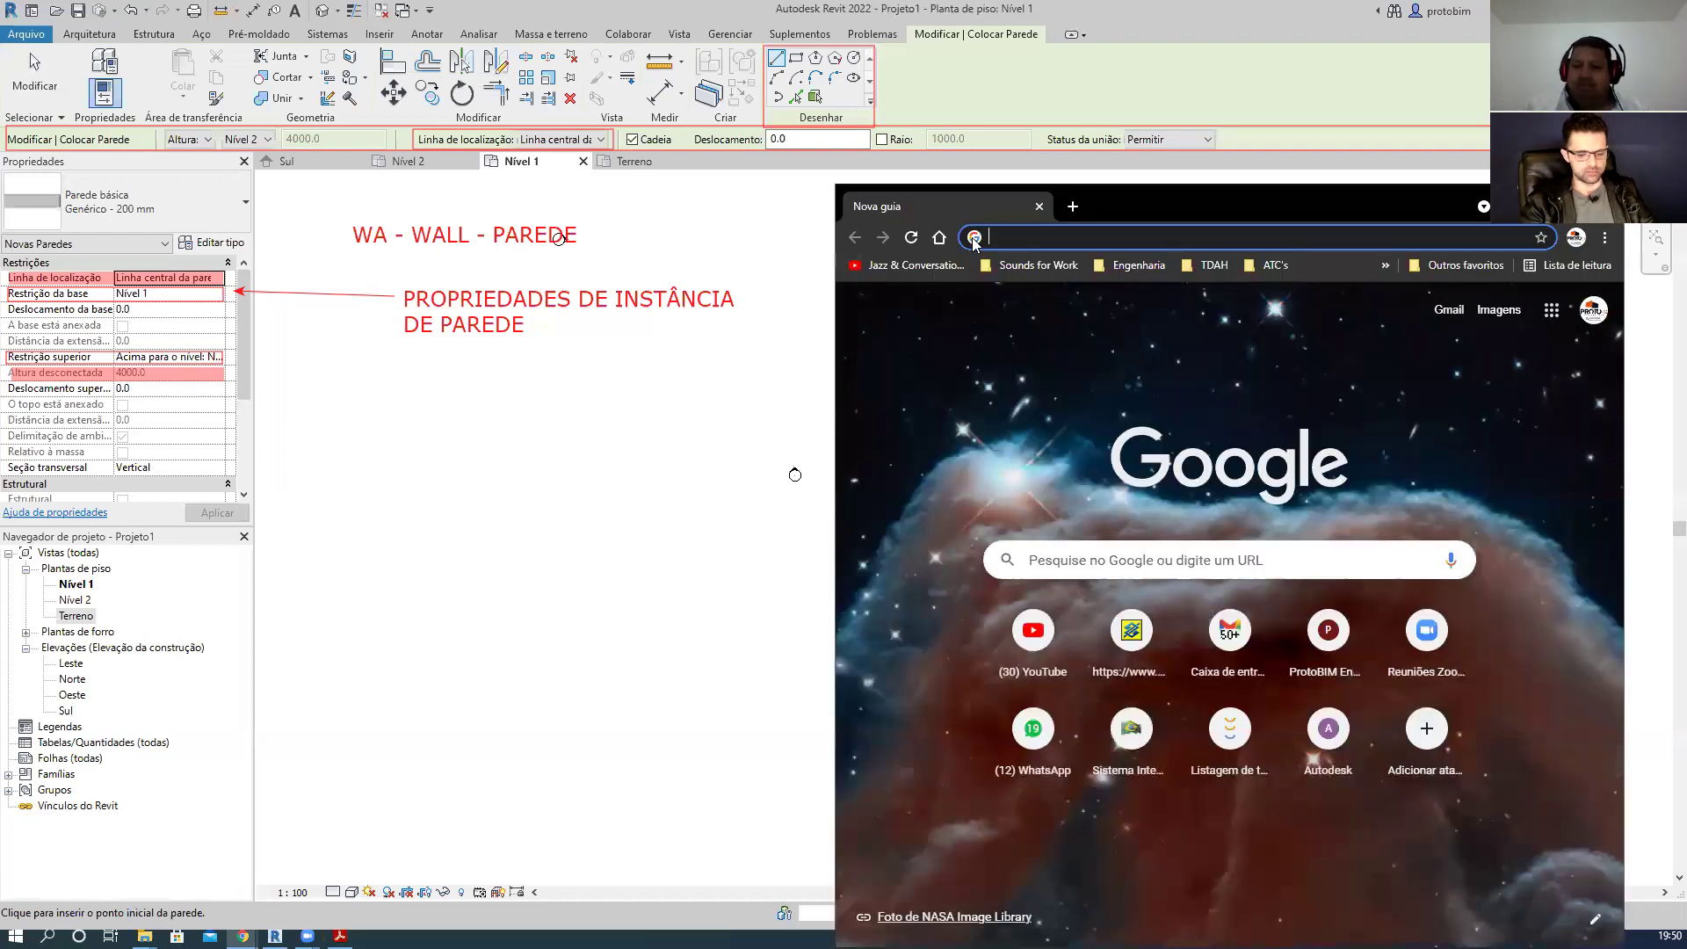
pyautogui.write('googl')
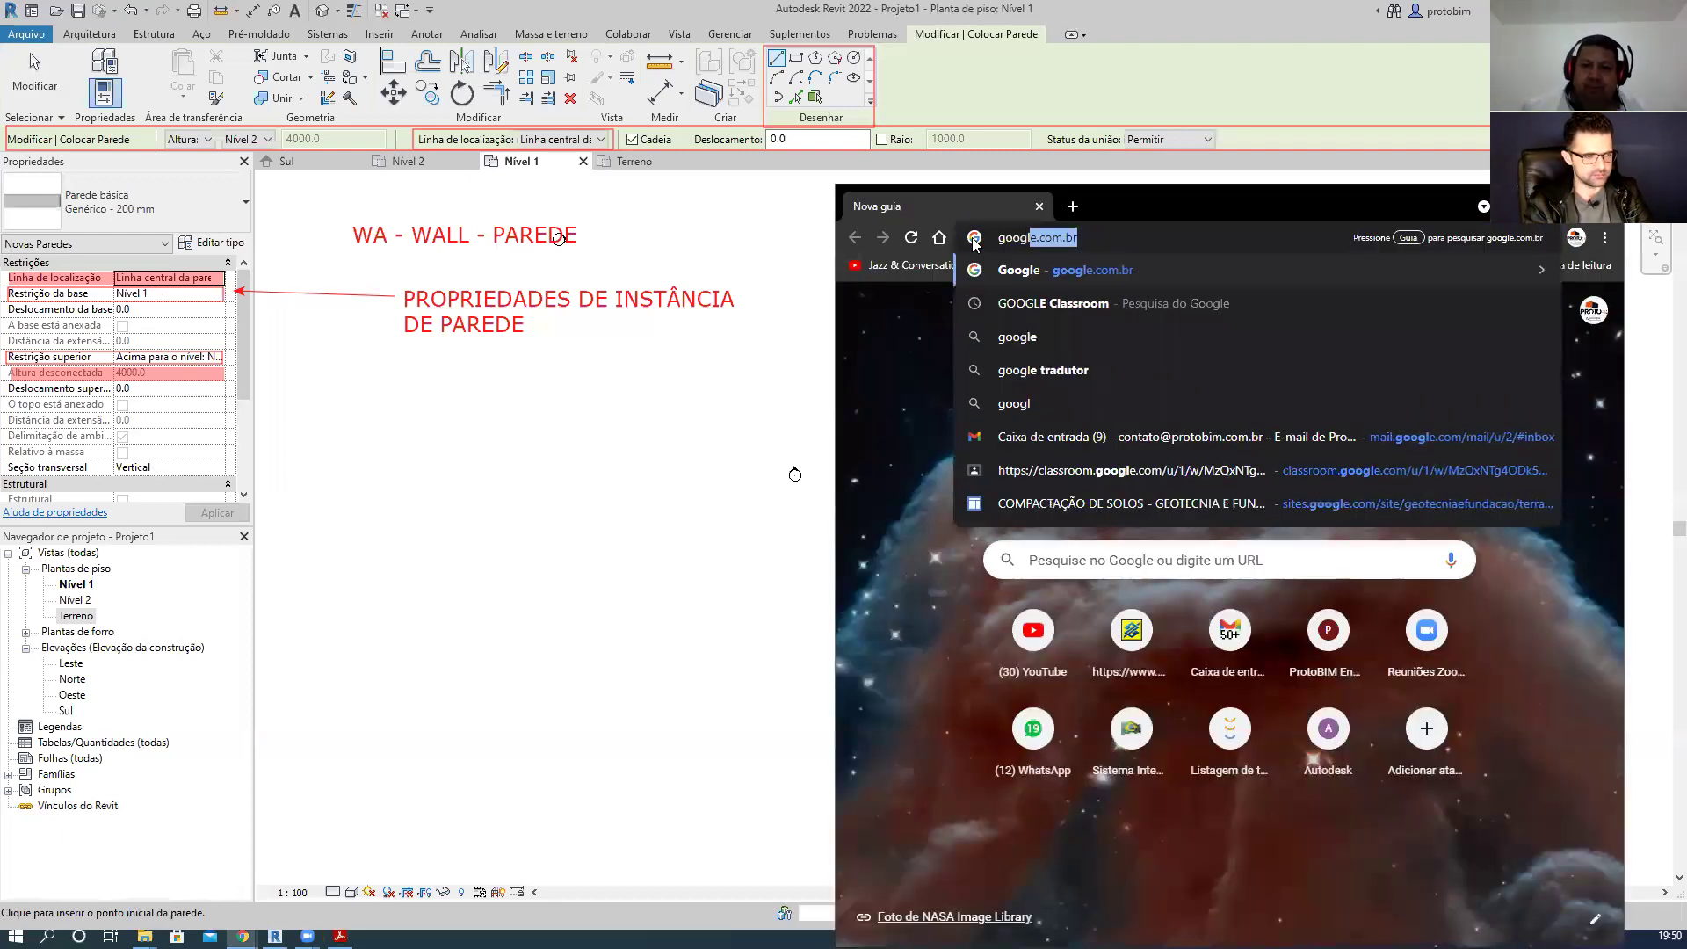
pyautogui.write('e classroom')
pyautogui.press('Return')
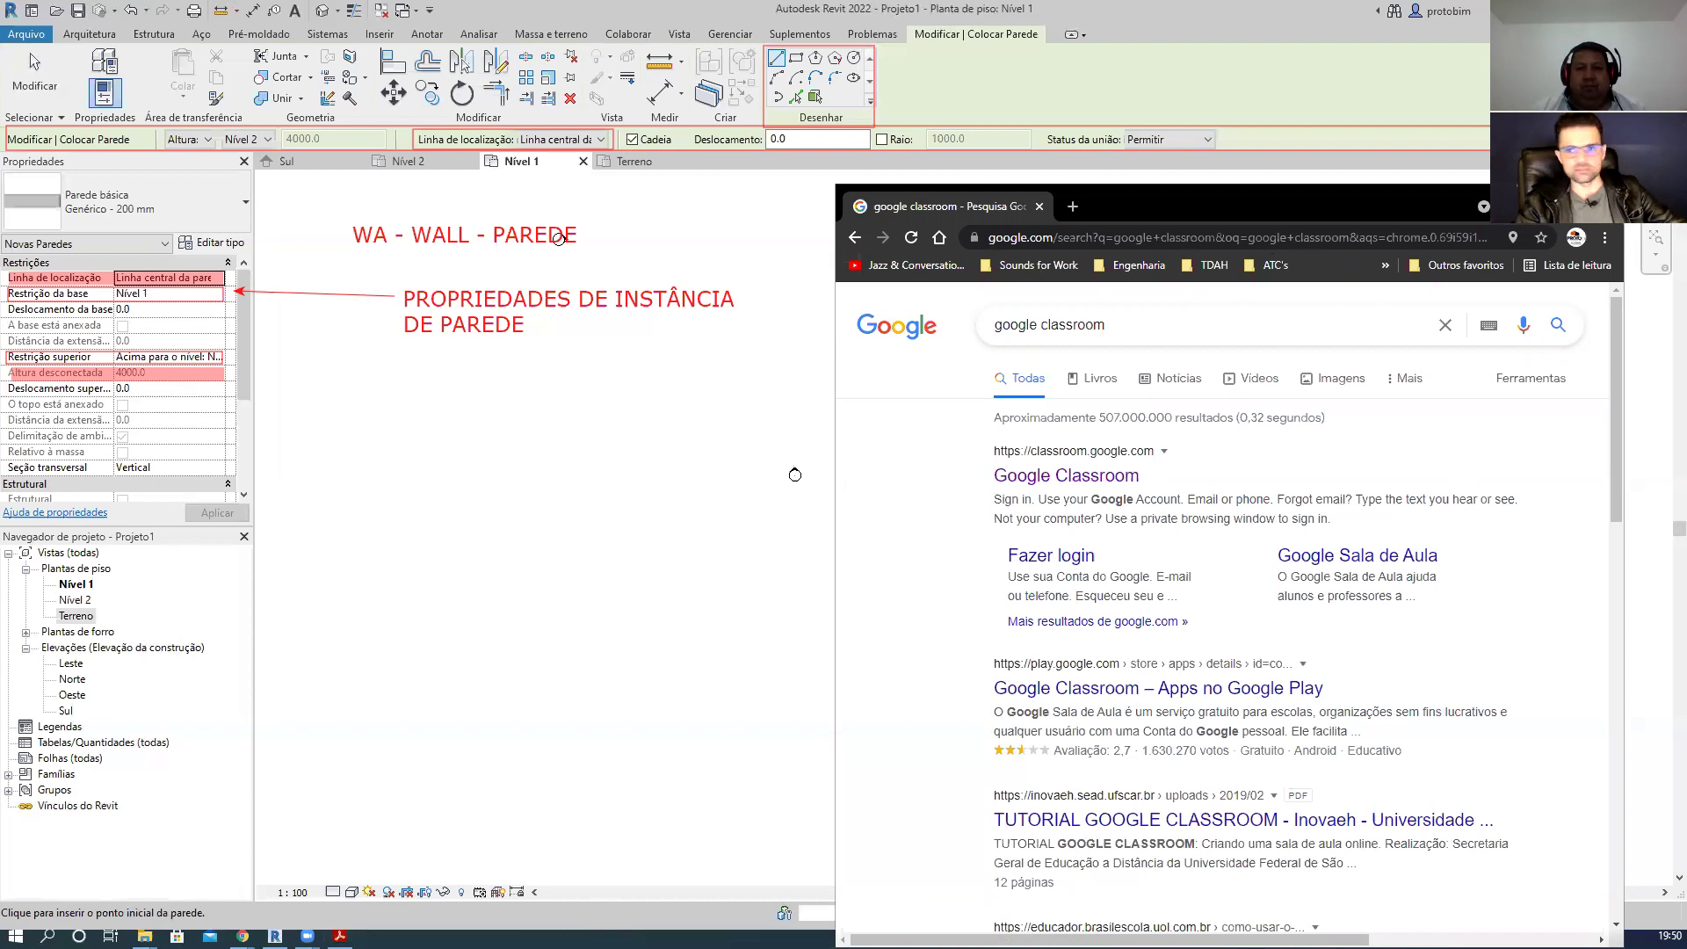
pyautogui.click(1071, 479)
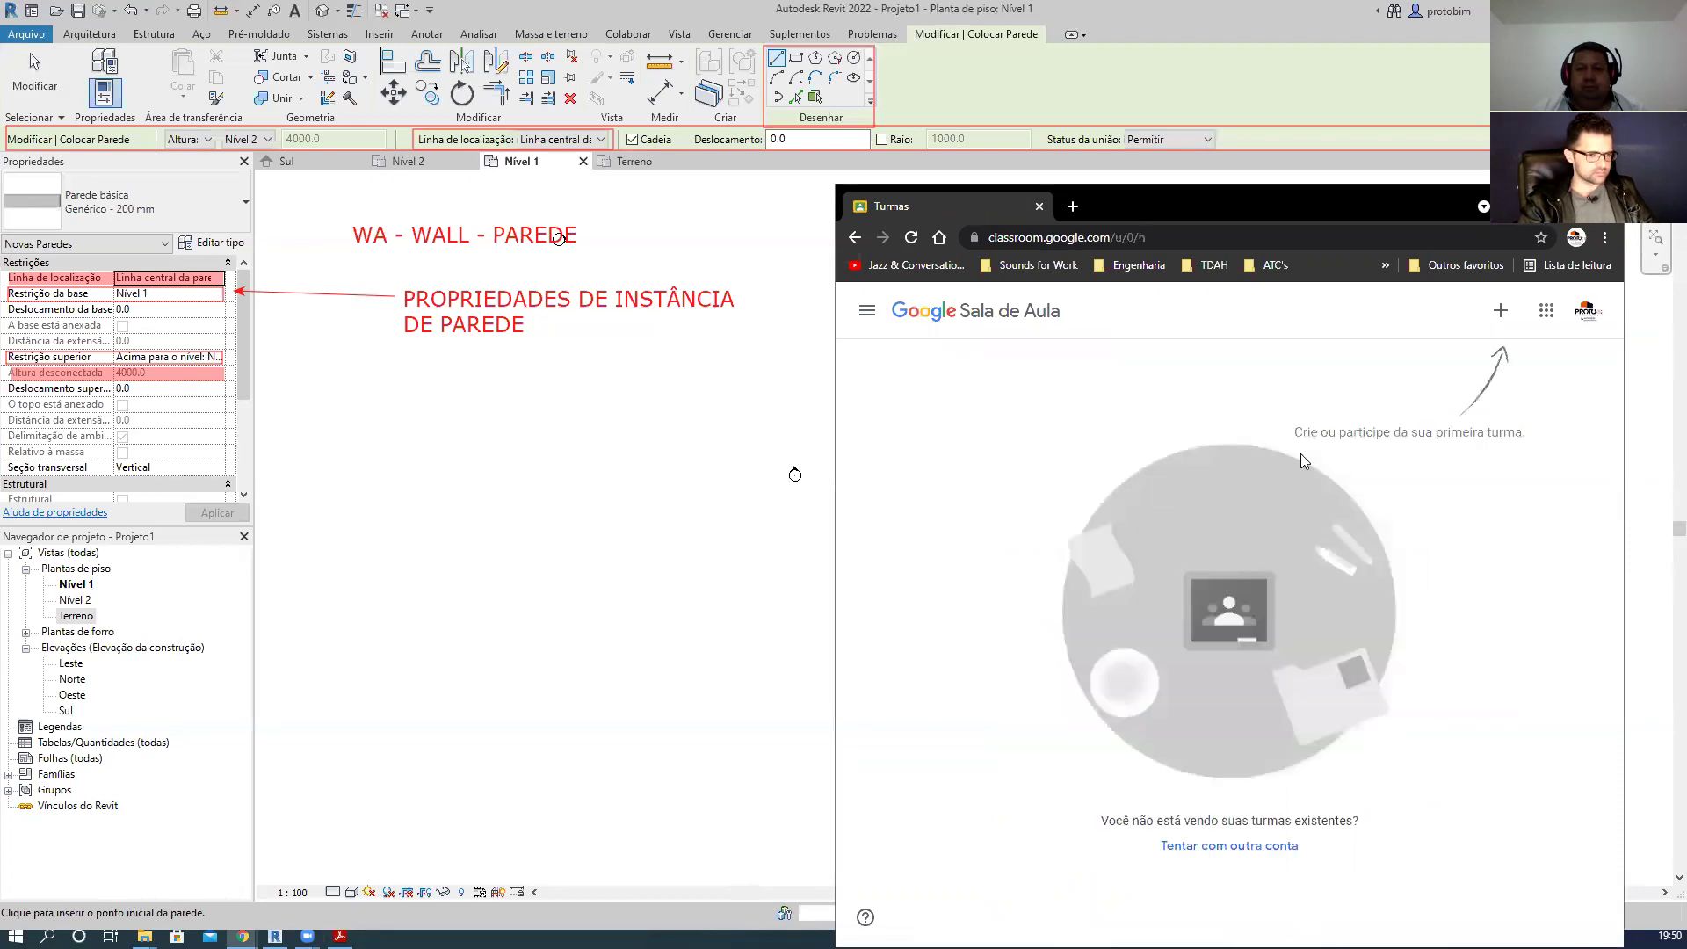
pyautogui.click(1588, 312)
pyautogui.click(1481, 581)
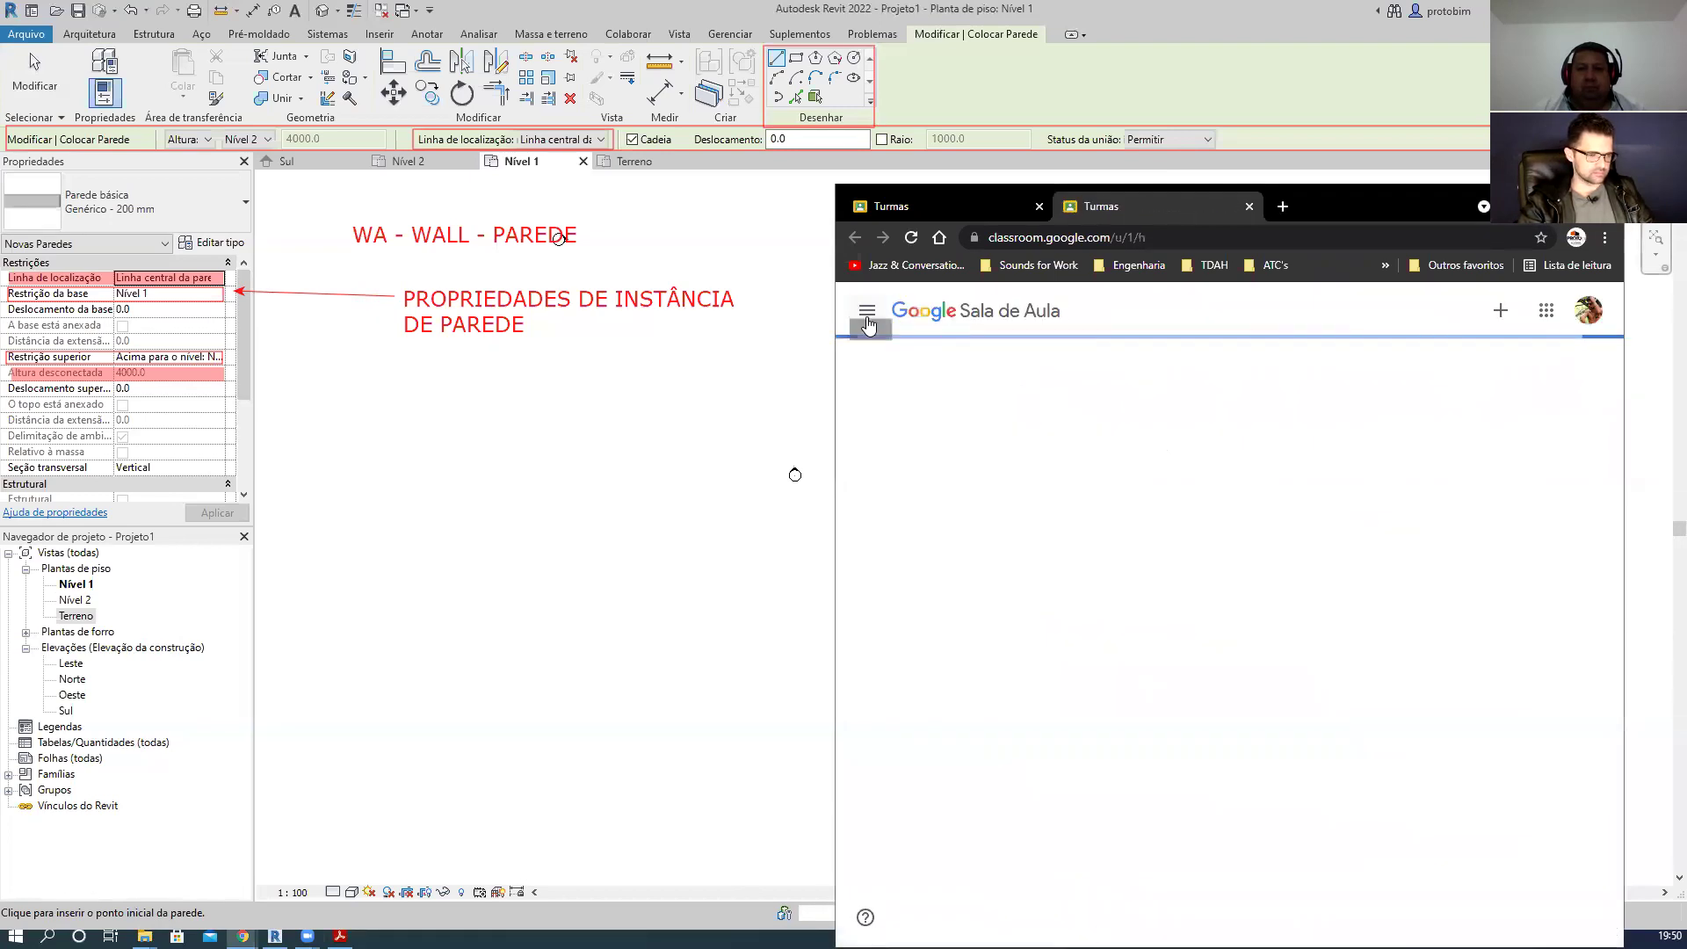
pyautogui.click(961, 442)
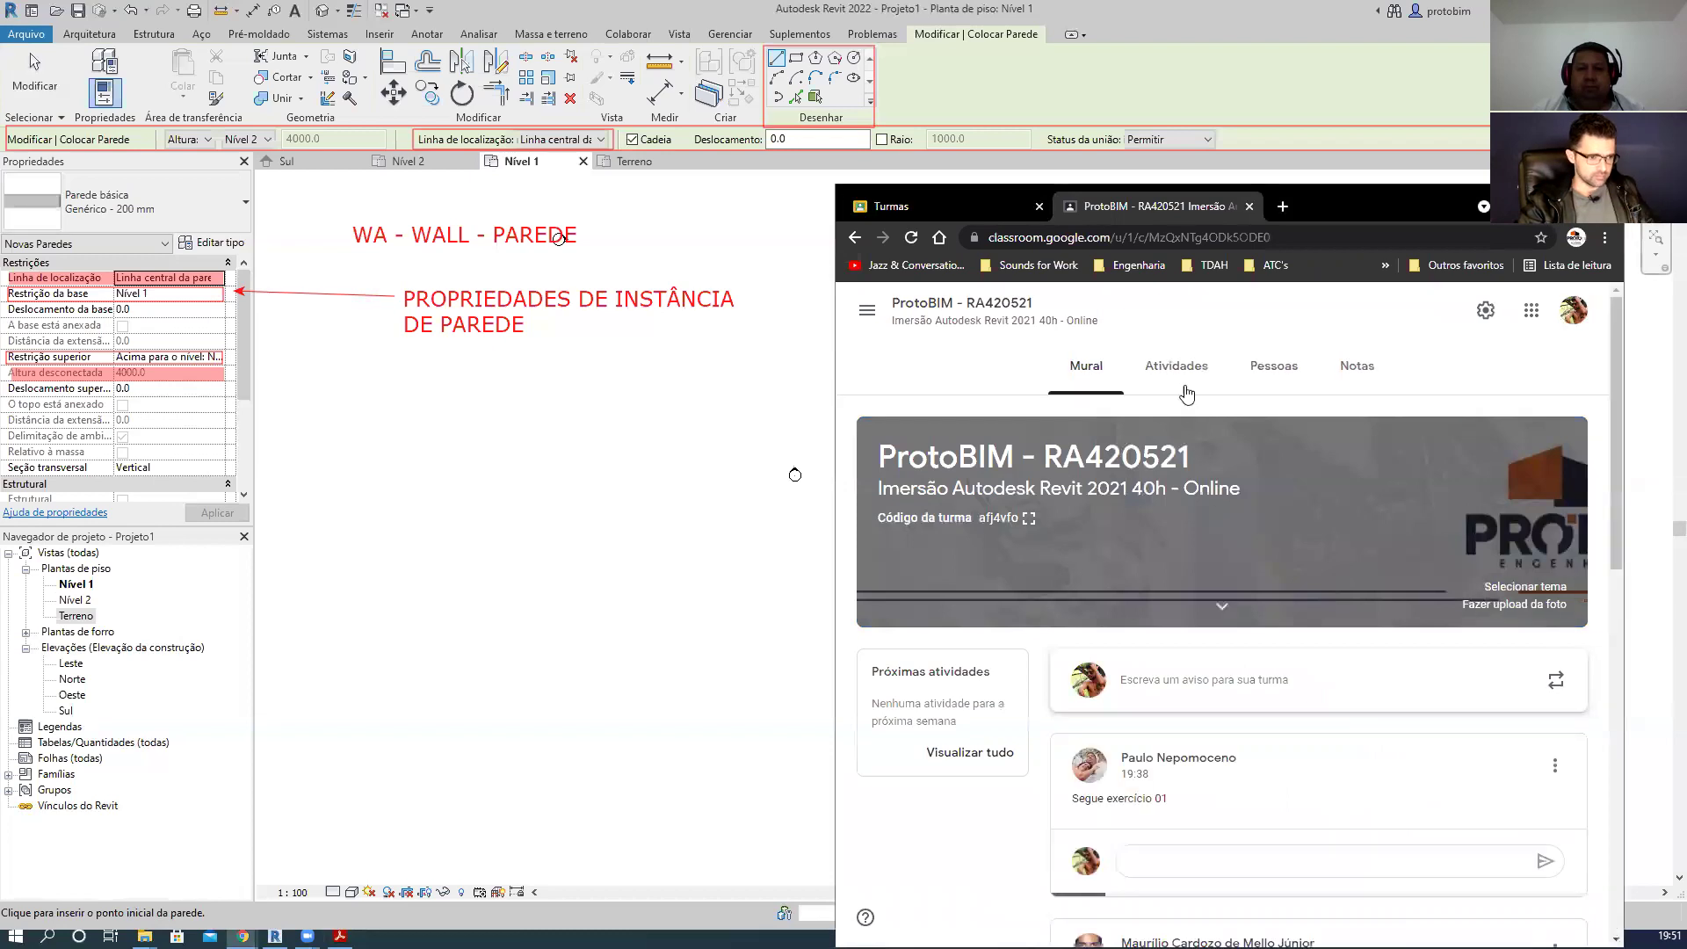
pyautogui.click(1184, 366)
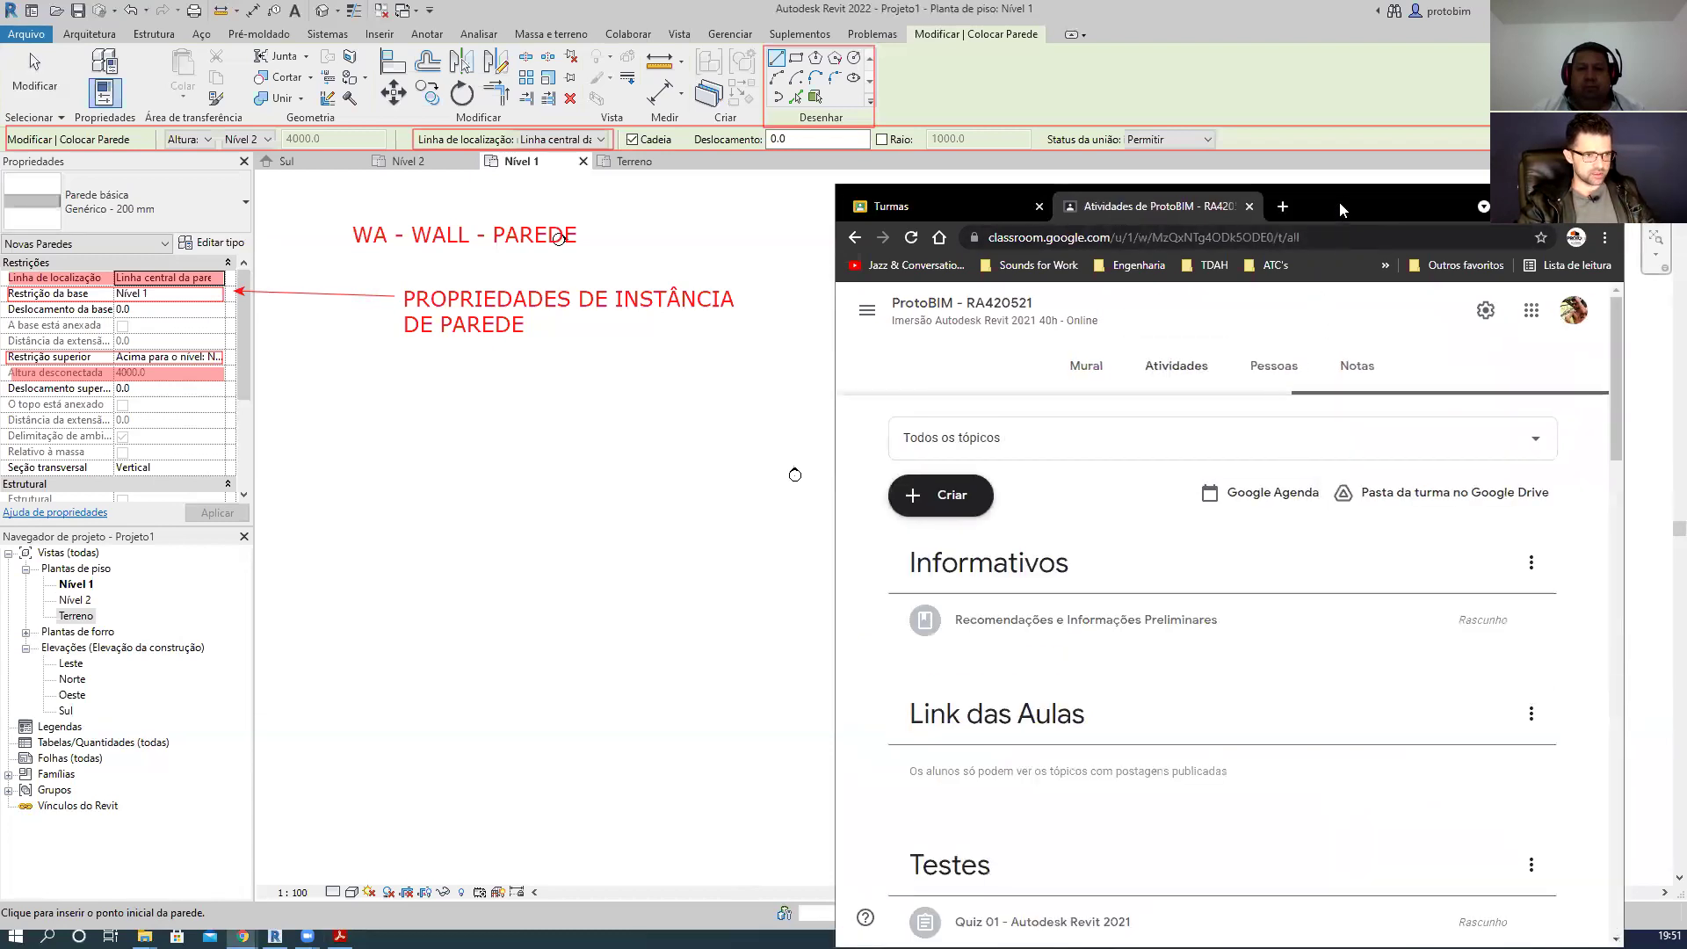
# - Post the draft "ProtoBIM - Propriedades de Instância de parede" from the class's Material Didático topic
pyautogui.moveTo(1339, 201); pyautogui.dragTo(1346, 175)
pyautogui.scroll(-10, 1293, 526)
pyautogui.scroll(-4, 1293, 526)
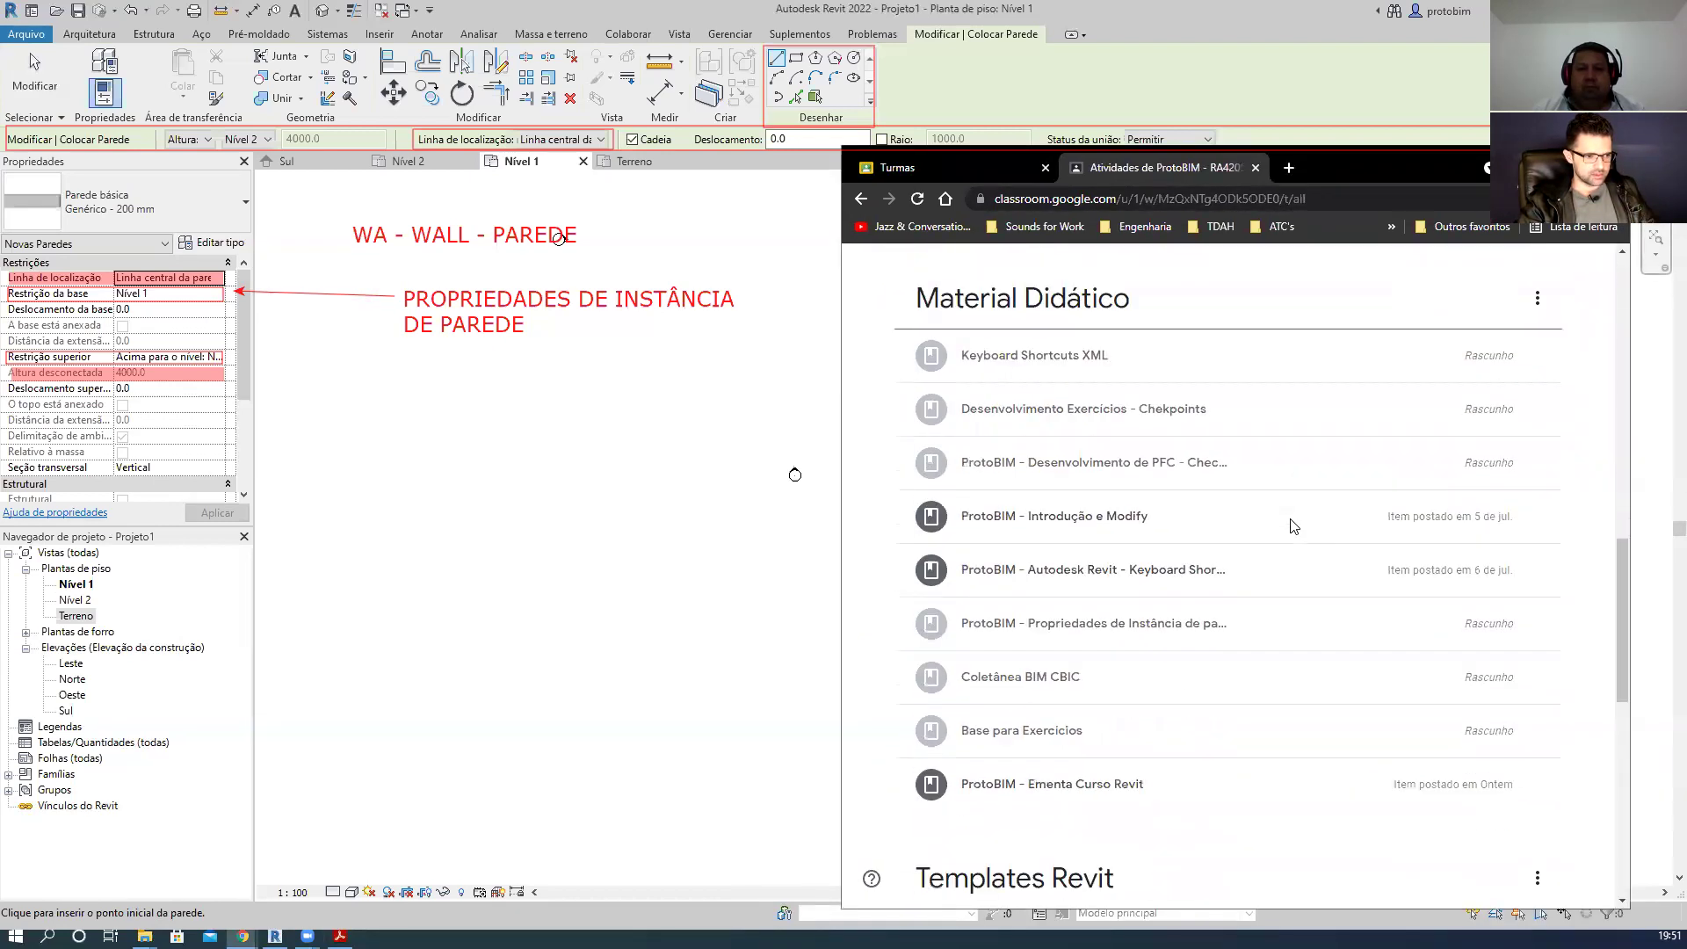
pyautogui.click(1171, 623)
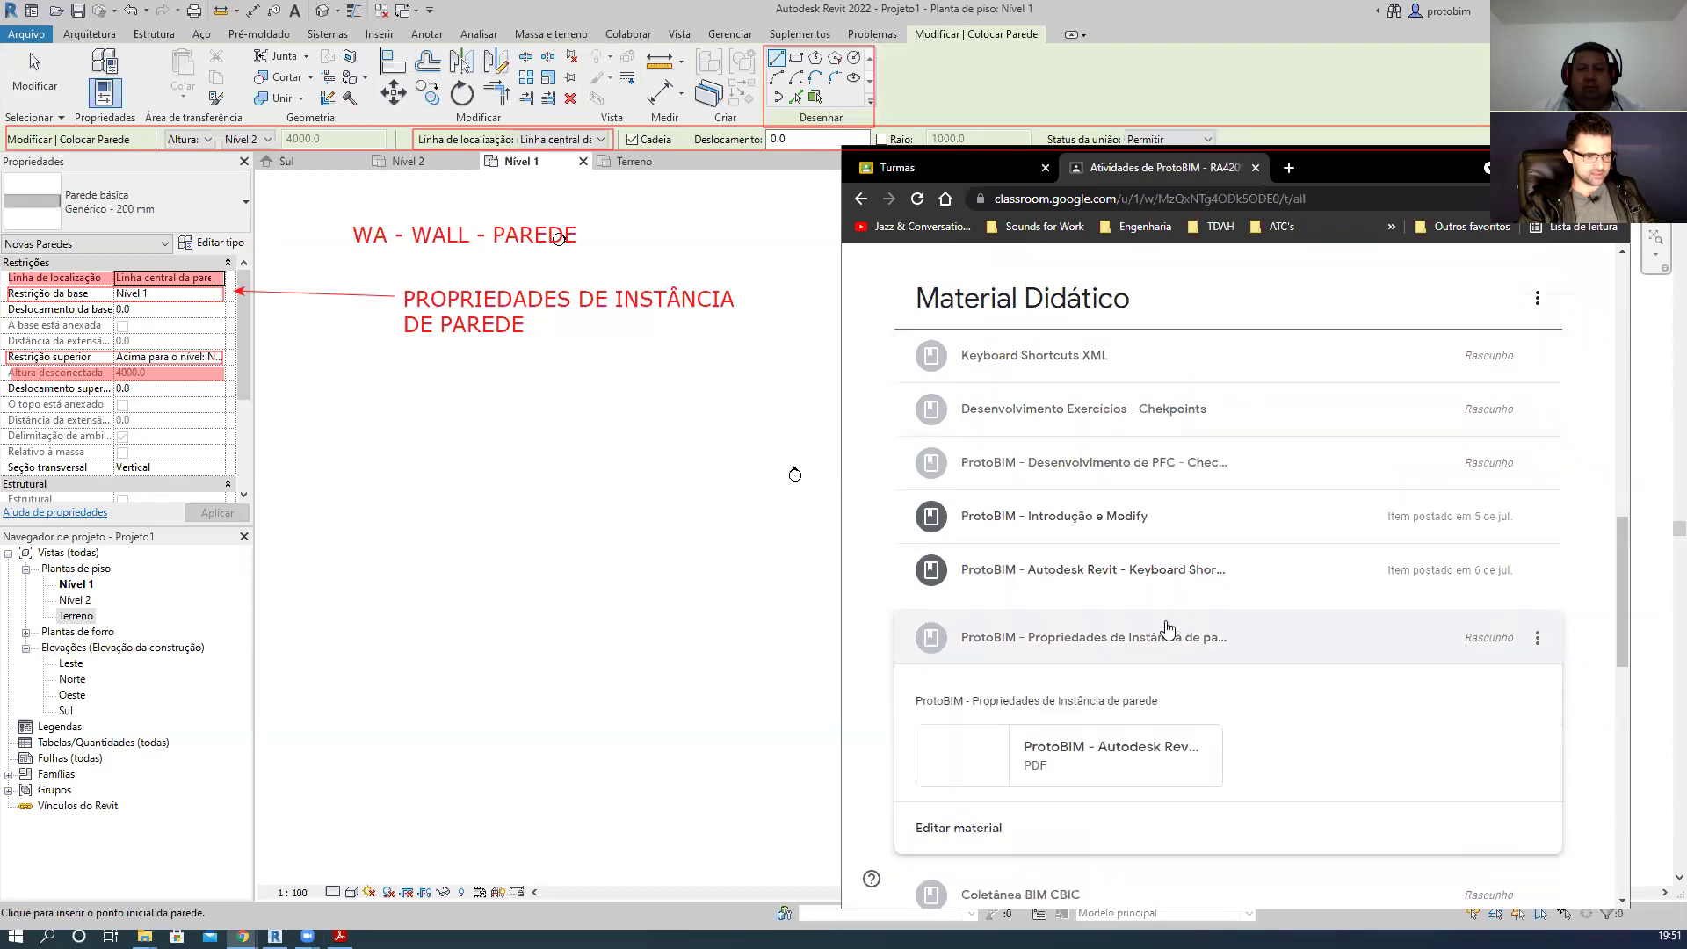
pyautogui.click(1537, 640)
pyautogui.click(1503, 677)
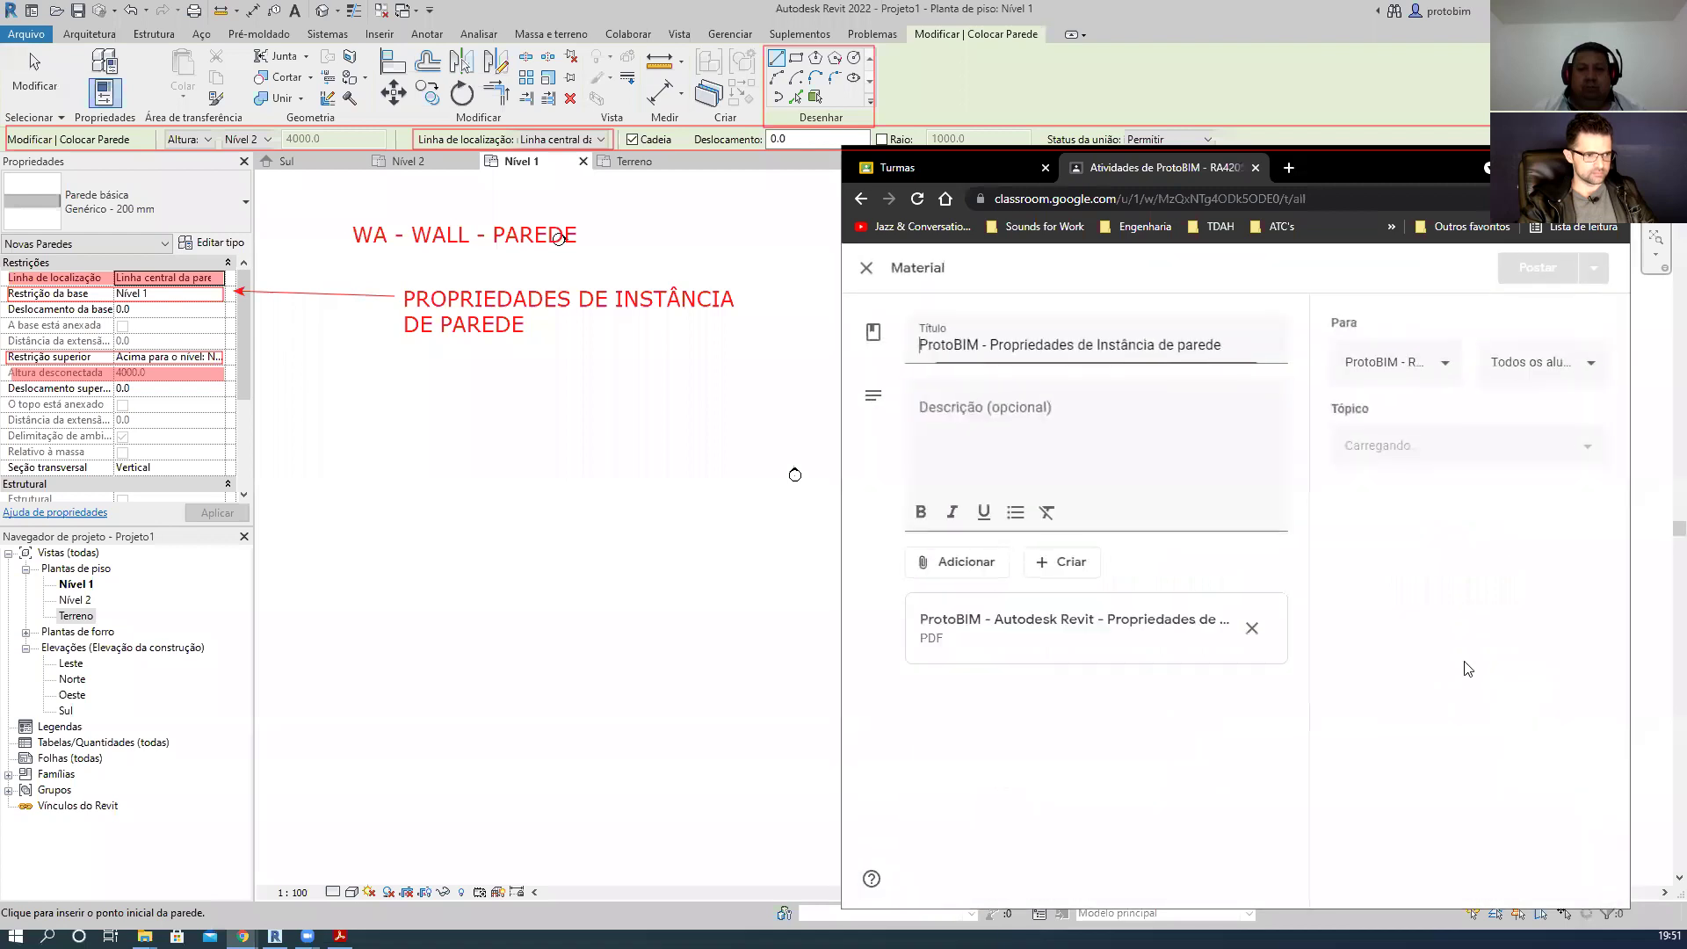
pyautogui.click(1538, 267)
pyautogui.click(1338, 633)
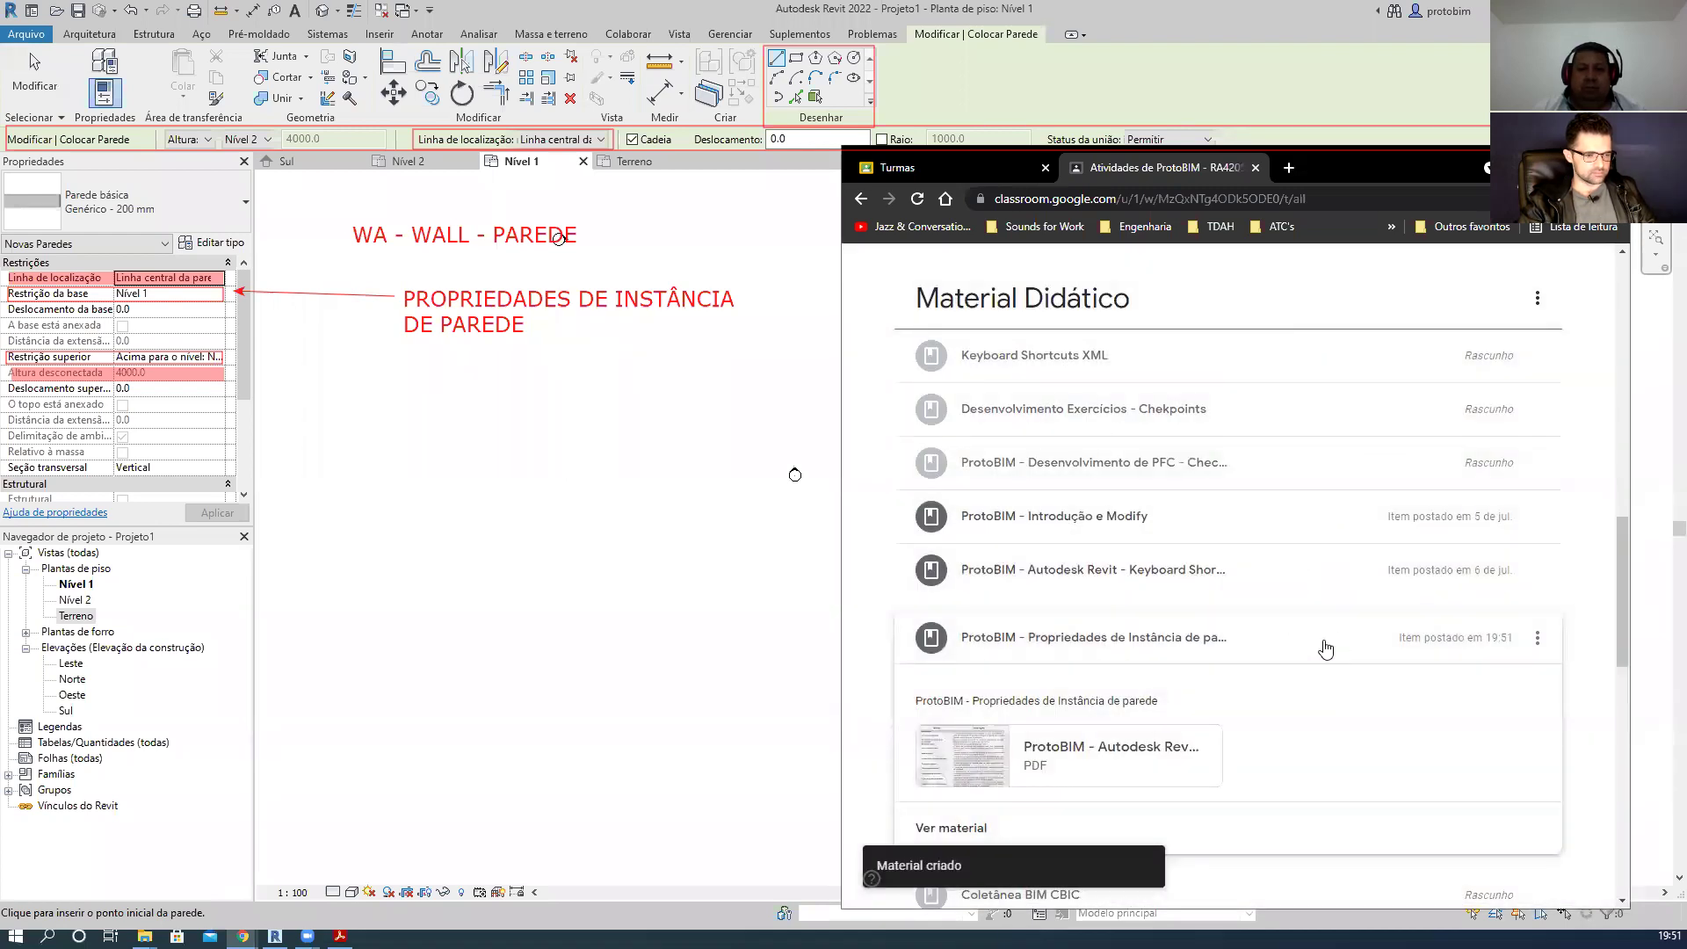
# - Open the posted material's PDF and review its table of wall instance property descriptions on both pages
pyautogui.click(1026, 738)
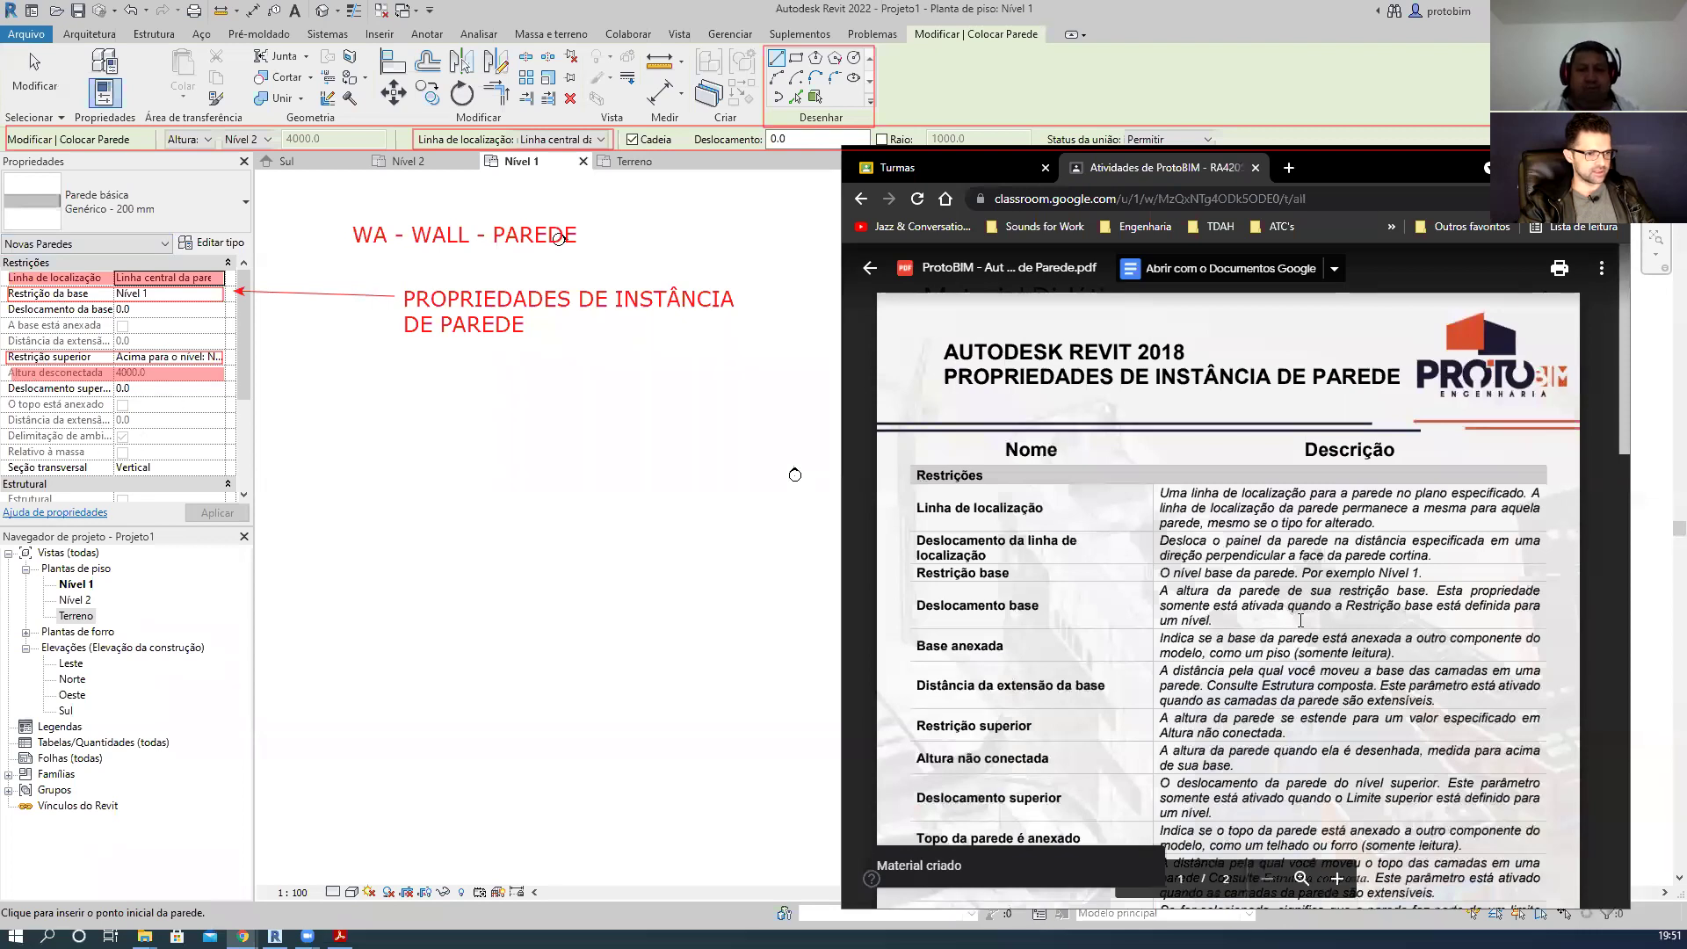
pyautogui.scroll(-1, 1303, 620)
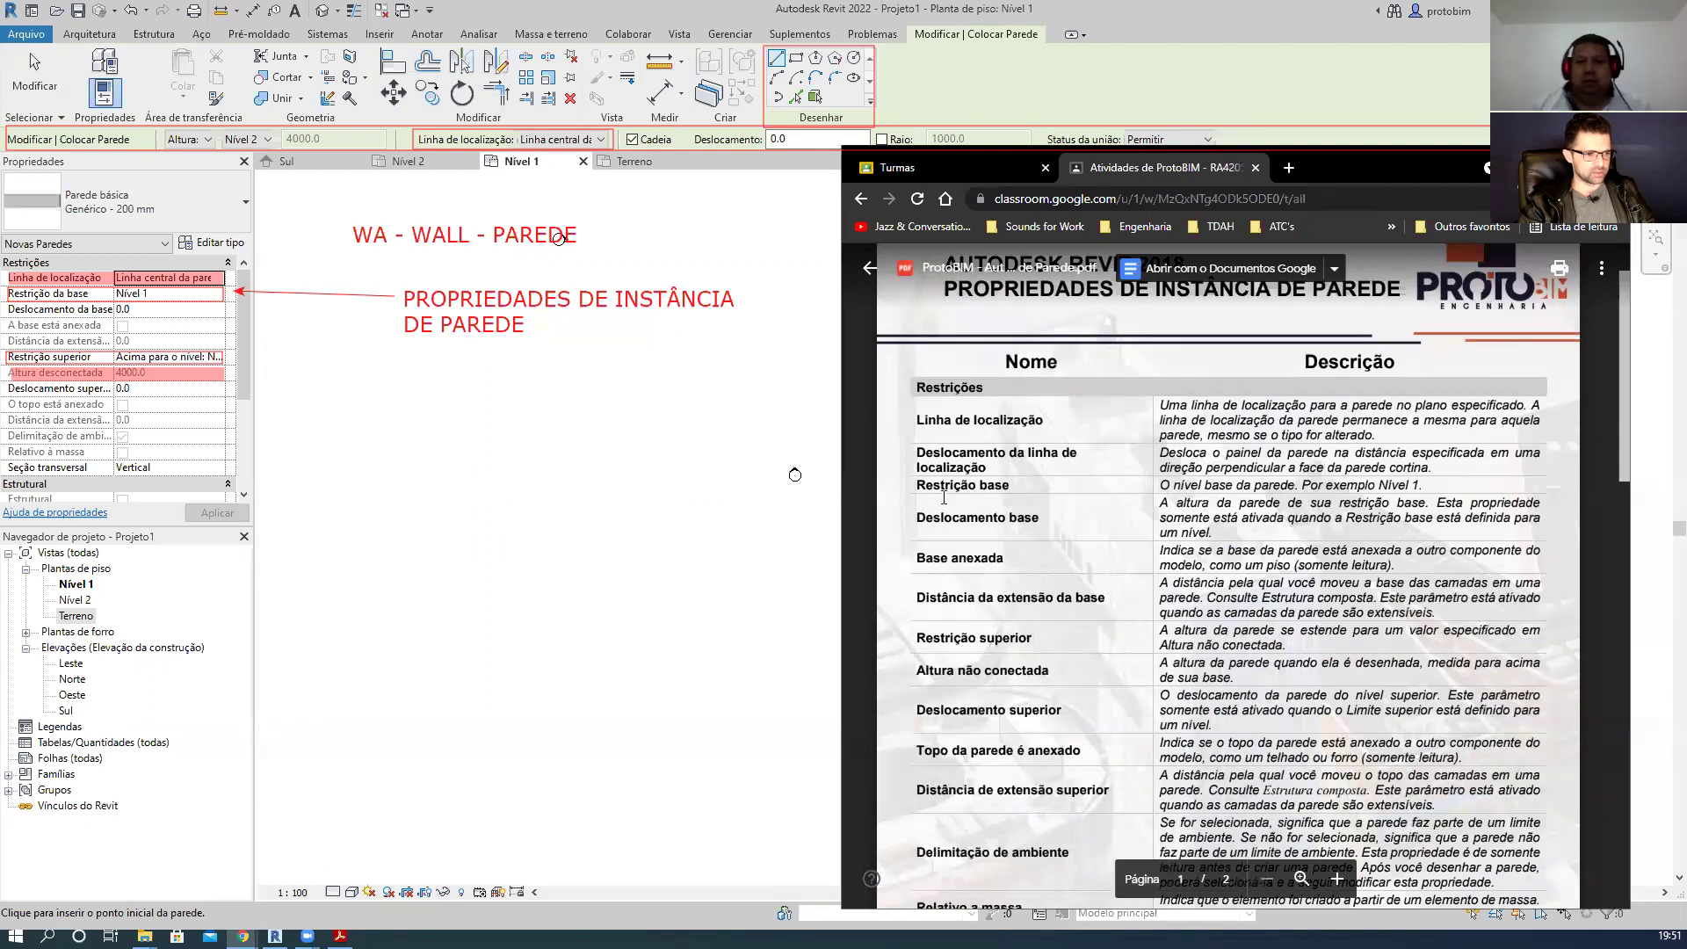
pyautogui.scroll(-1, 1002, 527)
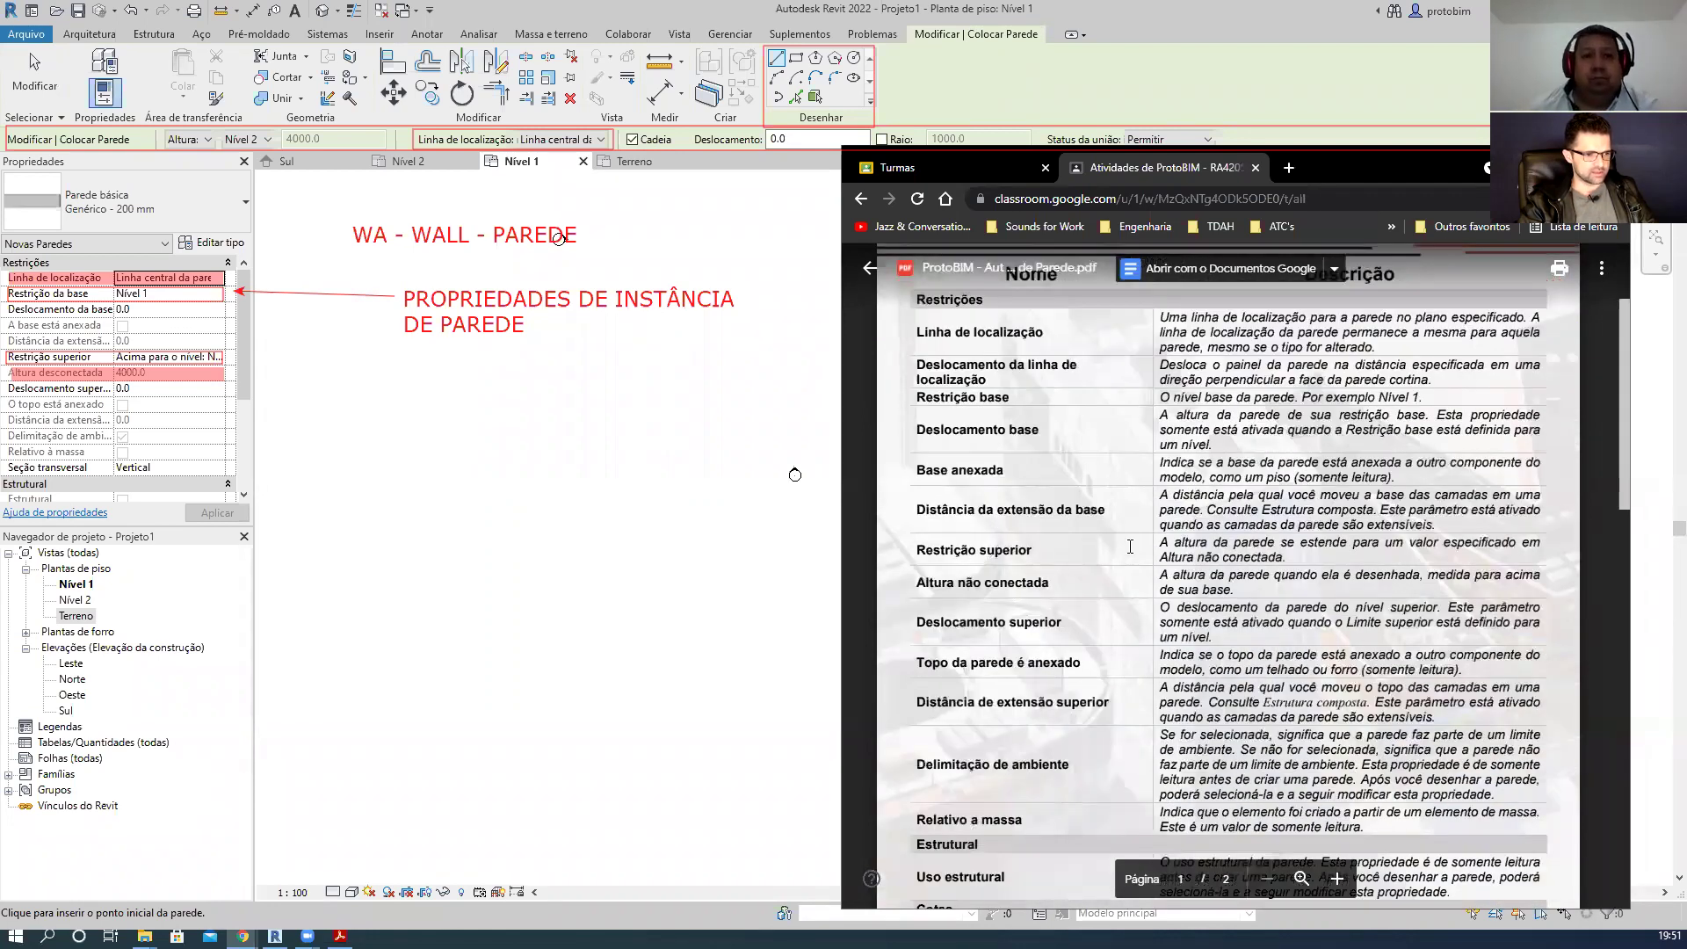
pyautogui.scroll(-9, 1290, 556)
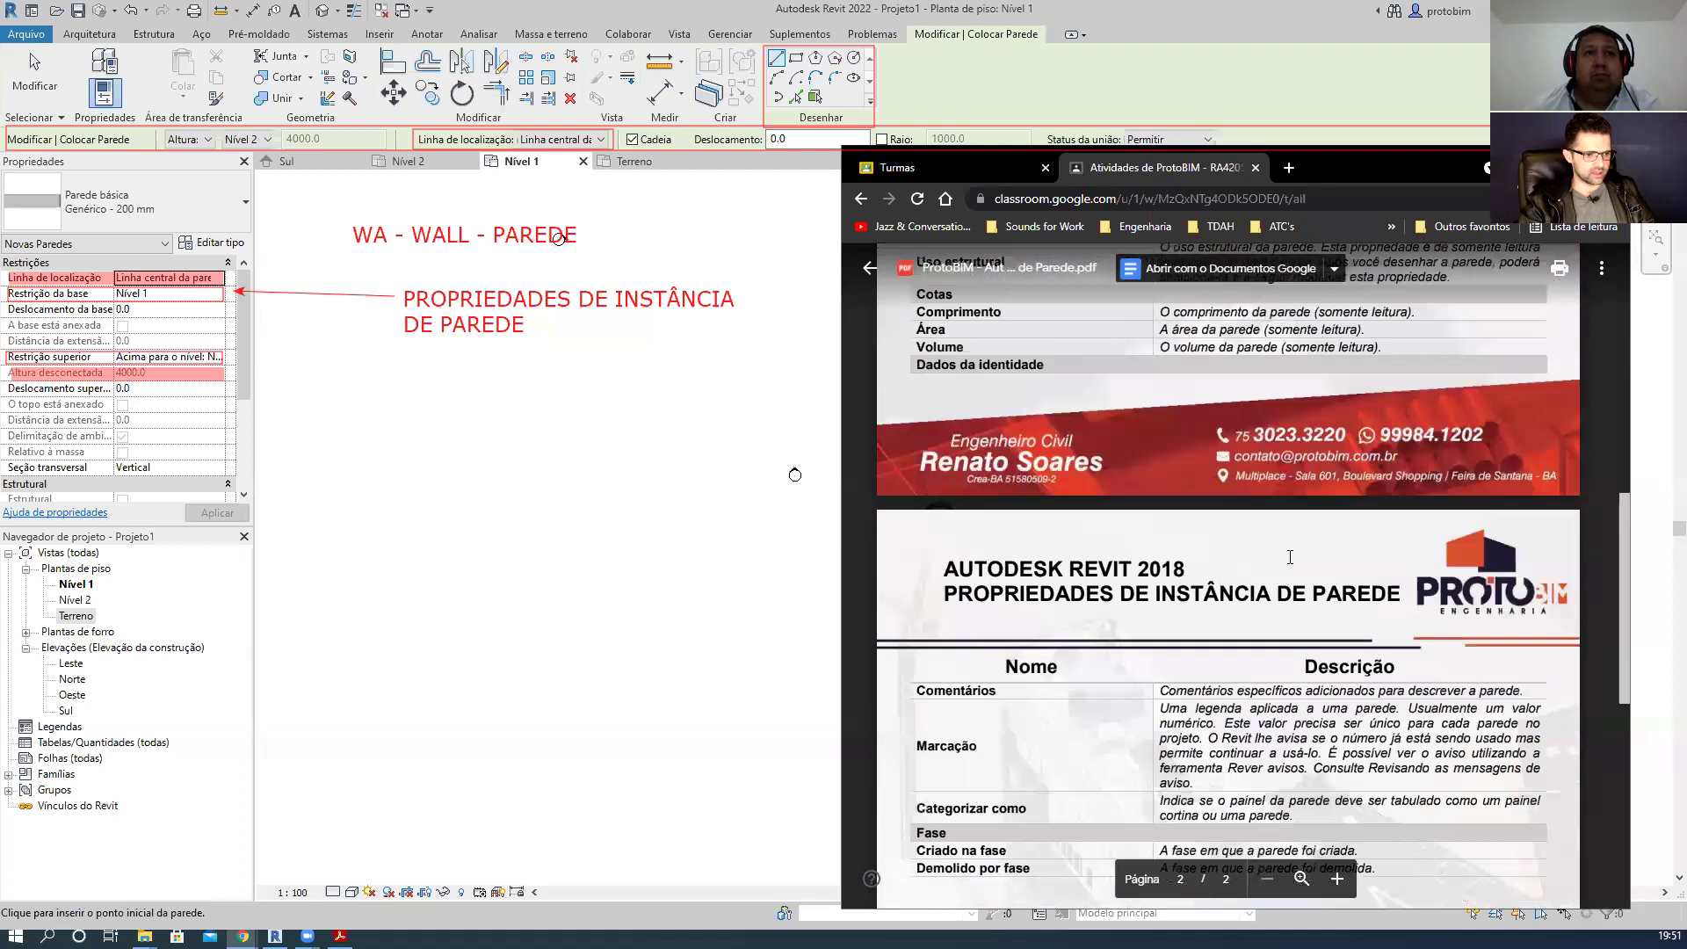
pyautogui.scroll(2, 1290, 556)
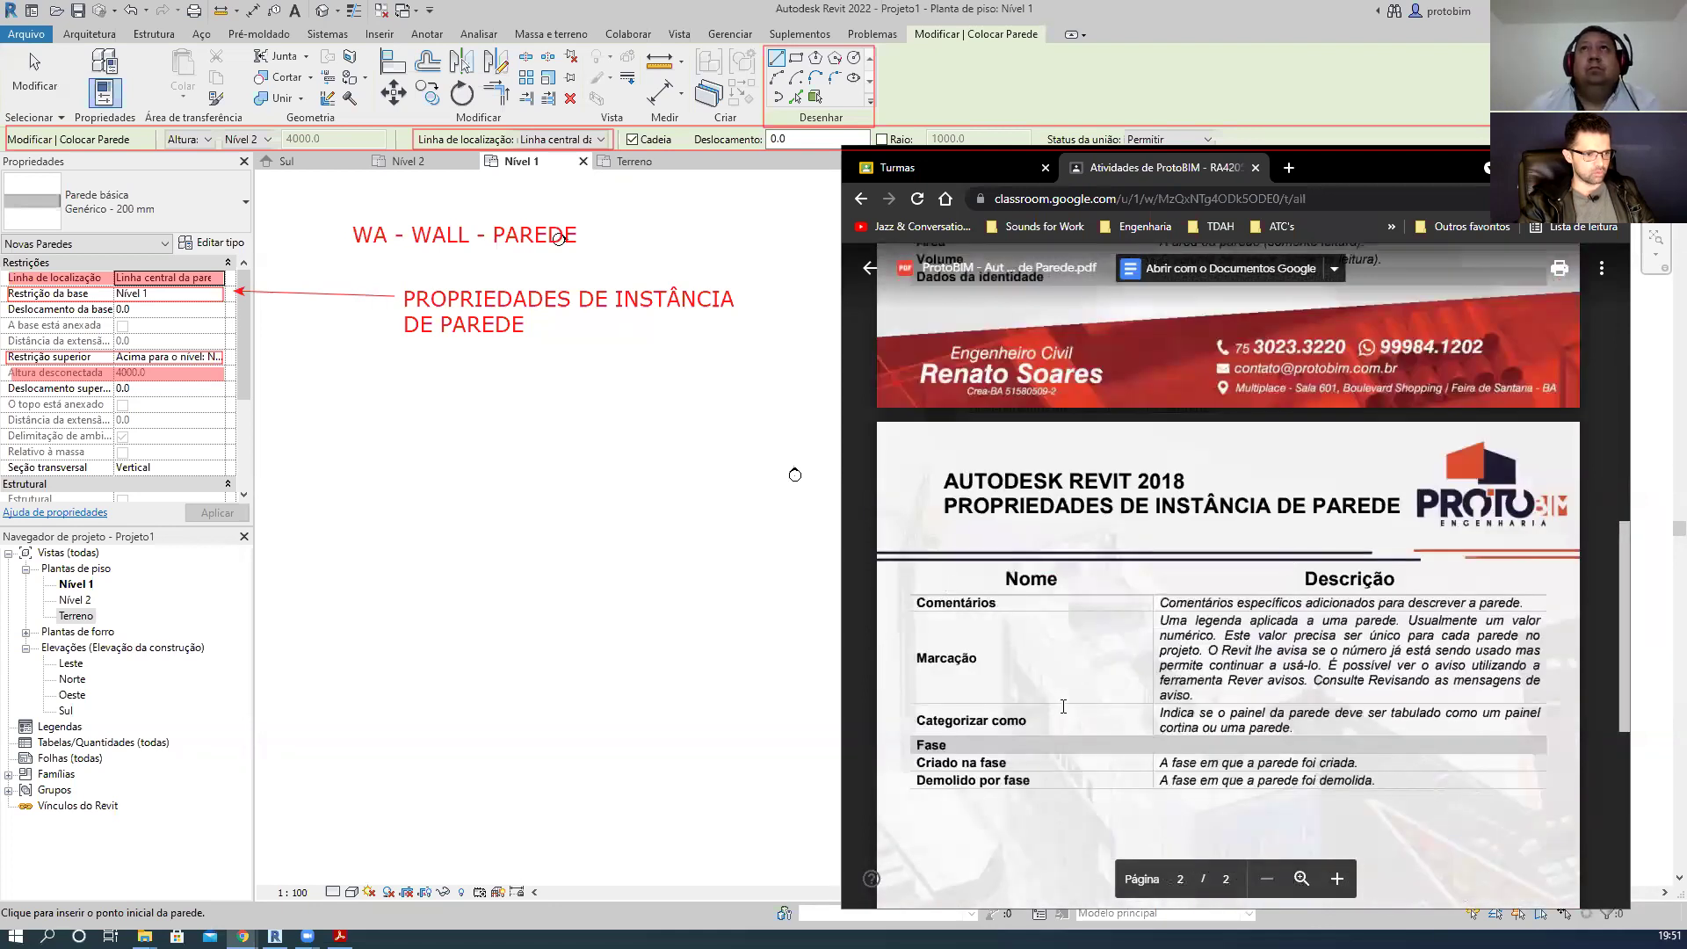
# - Recheck the wall instance property table in the PDF and return to the Nível 1 plan in Revit
pyautogui.scroll(5, 1063, 706)
pyautogui.scroll(-8, 1065, 698)
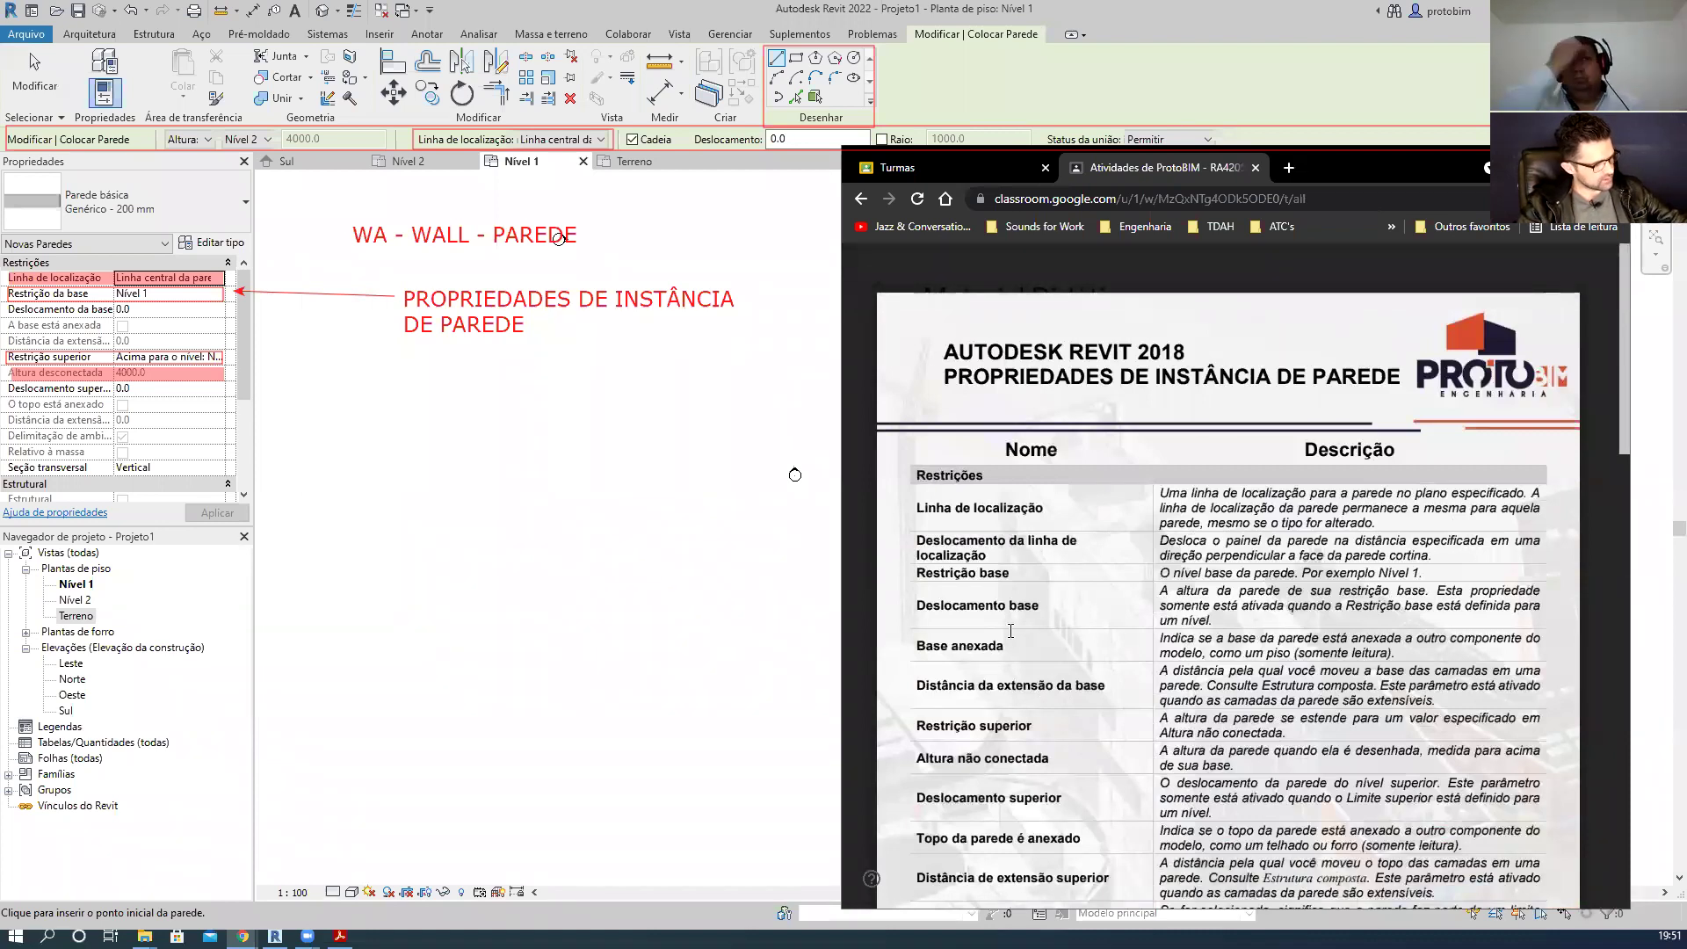
pyautogui.scroll(-6, 1443, 467)
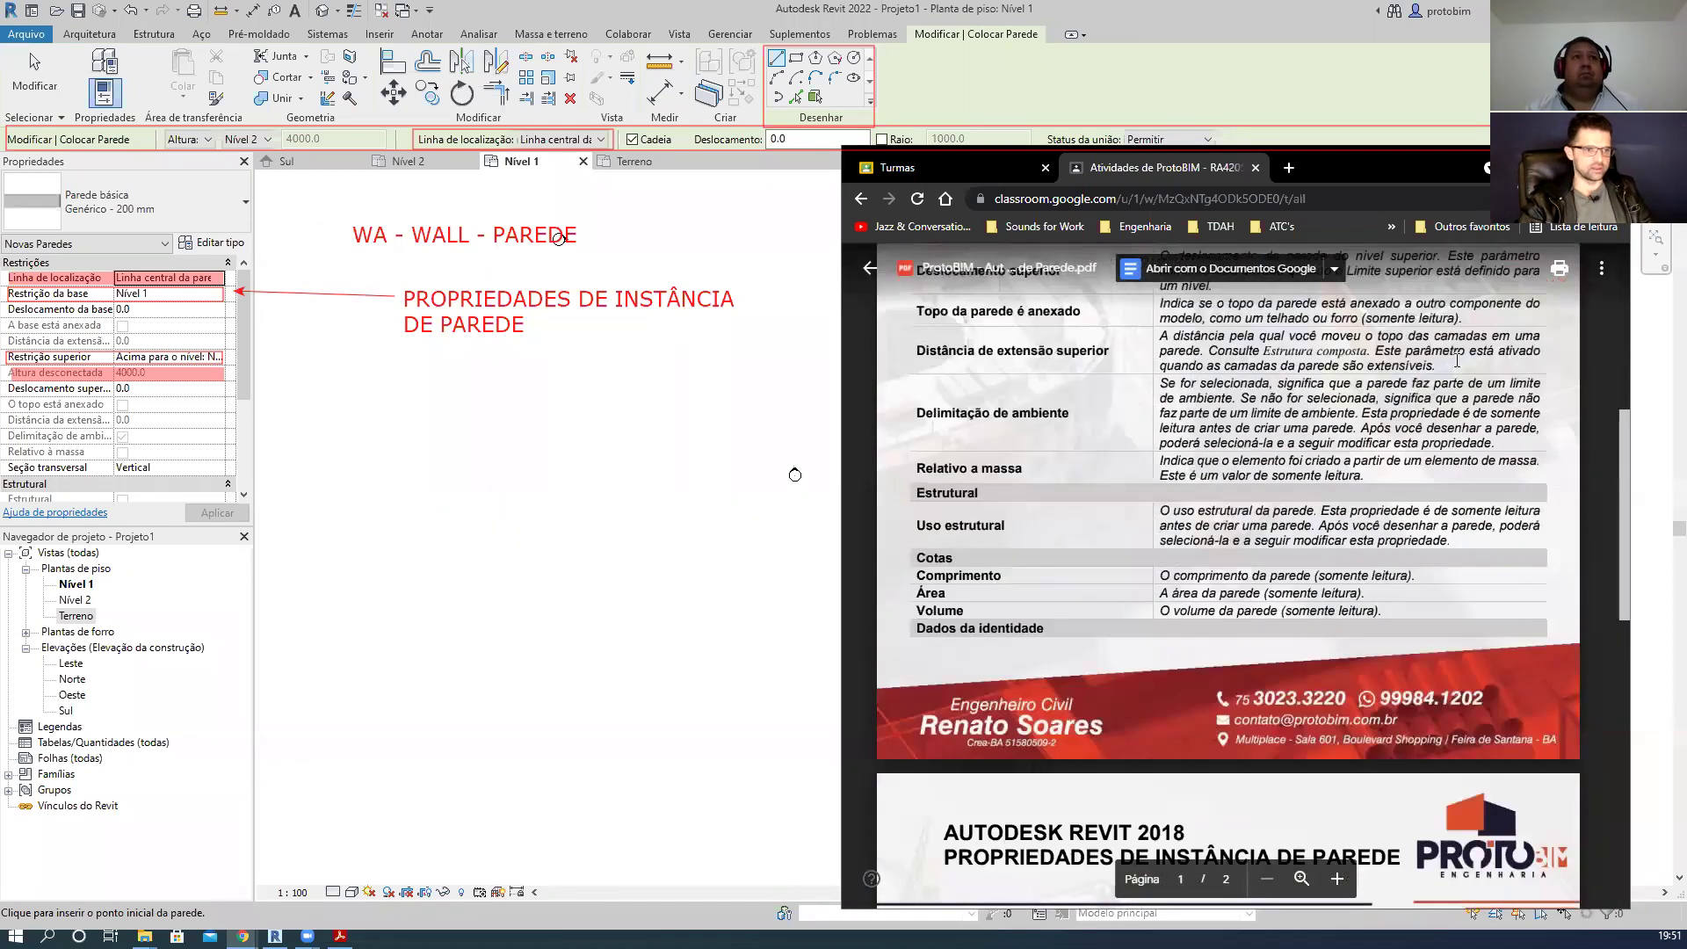
pyautogui.click(1528, 167)
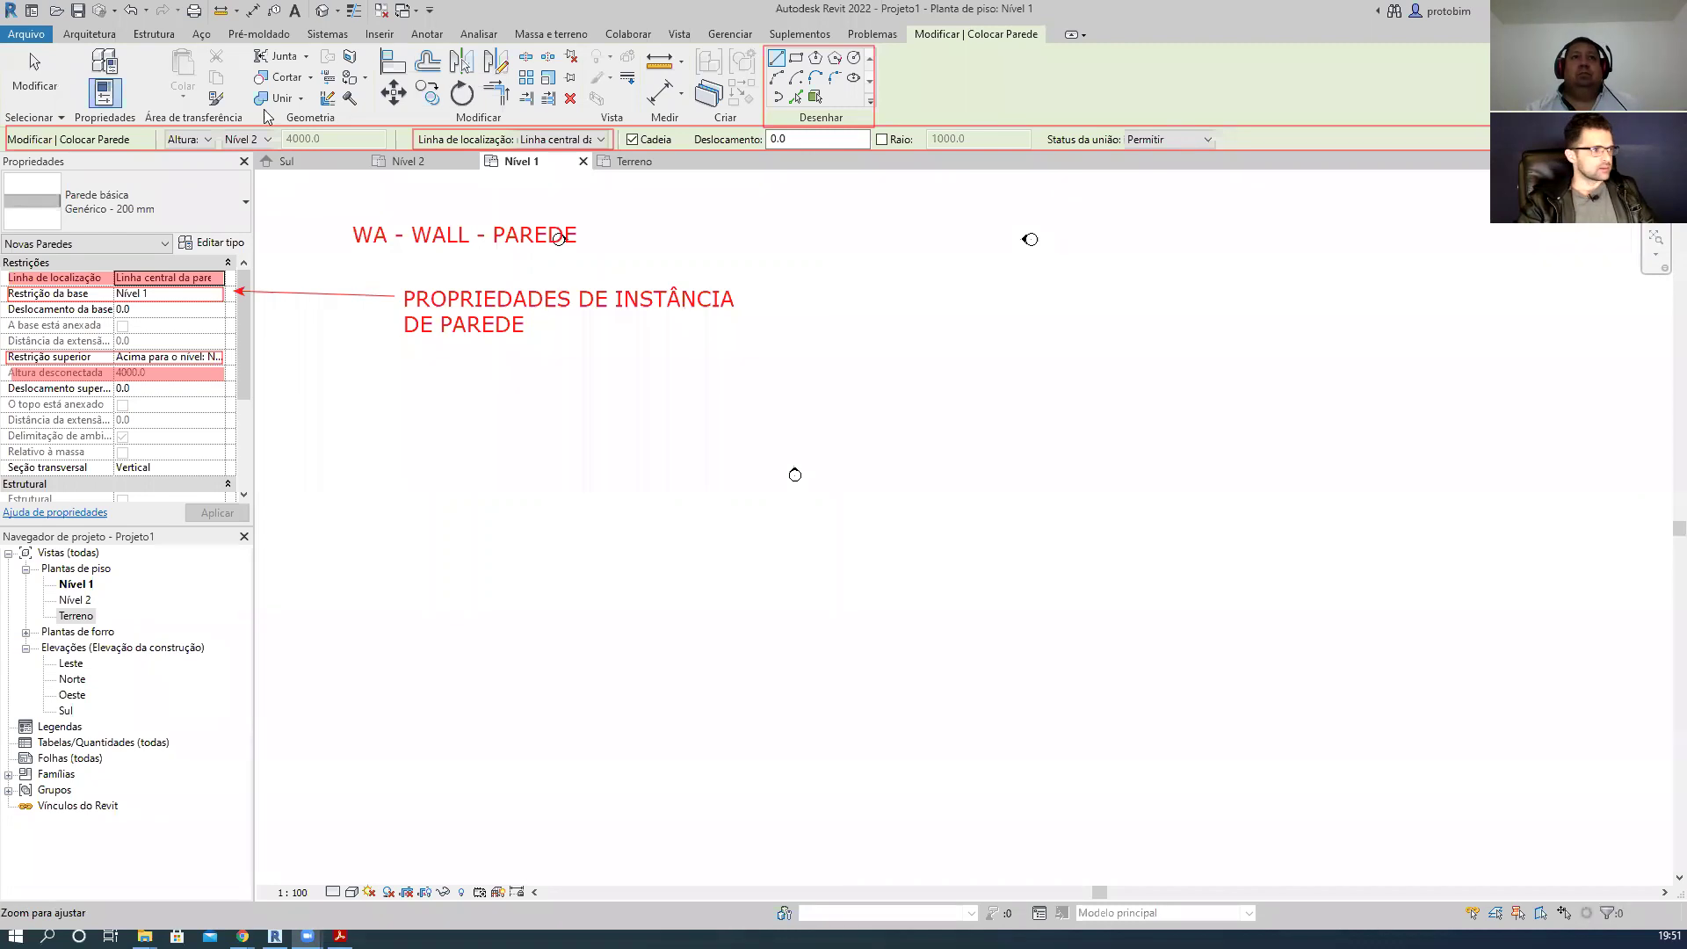
pyautogui.click(111, 37)
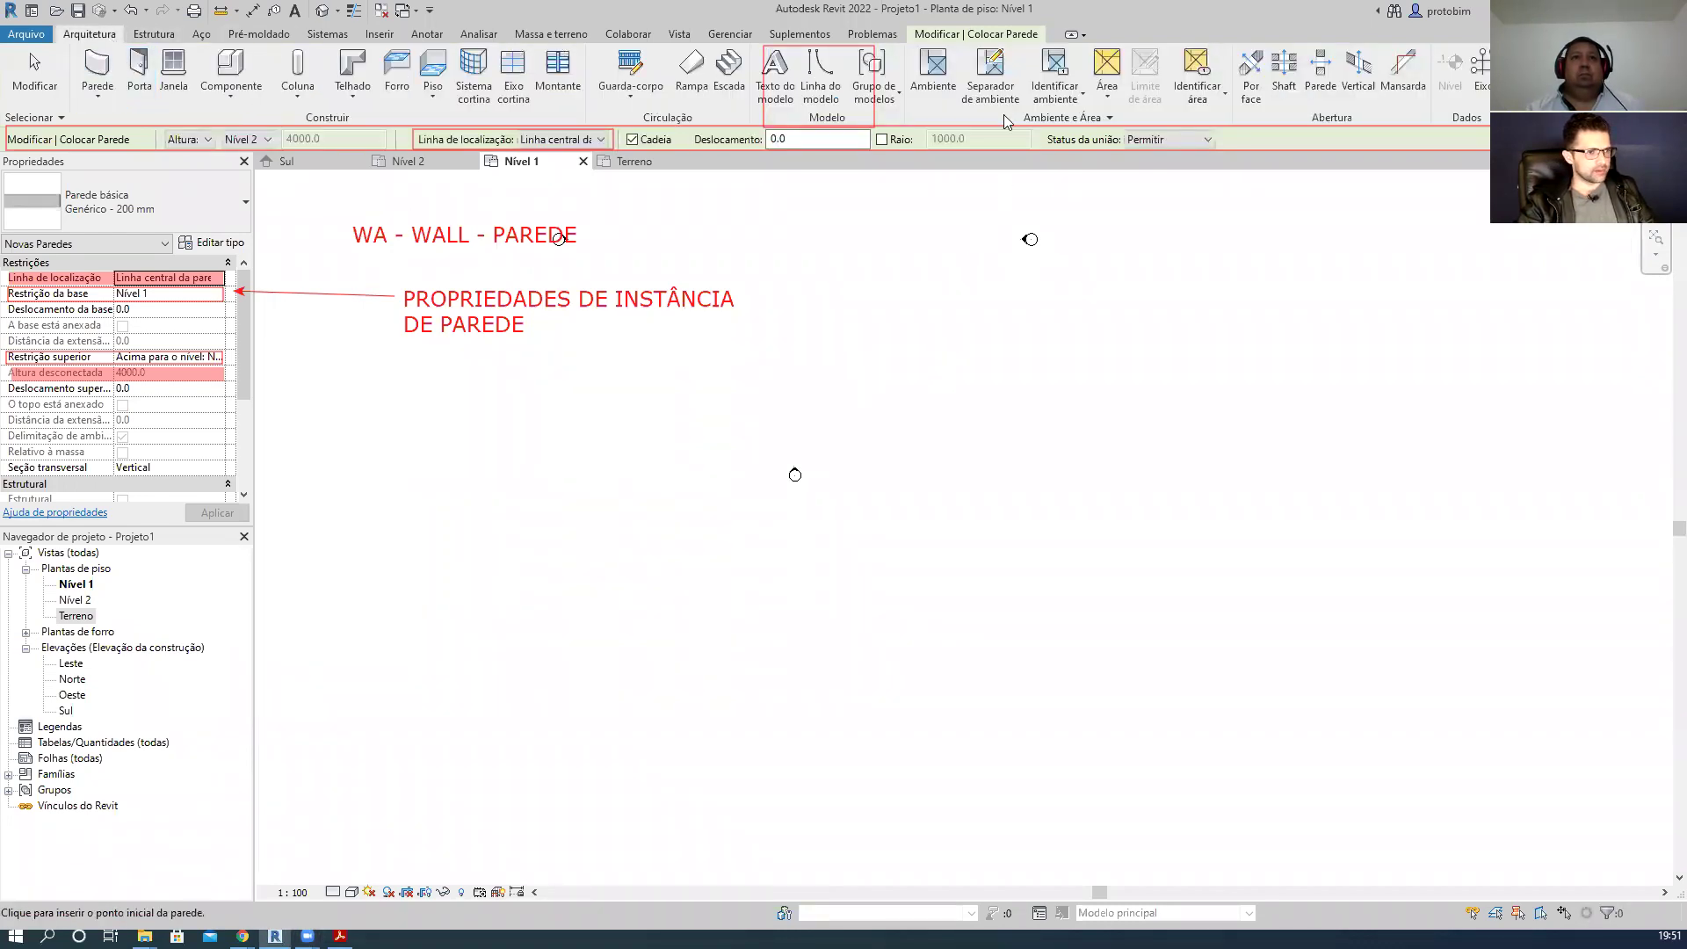
pyautogui.click(984, 34)
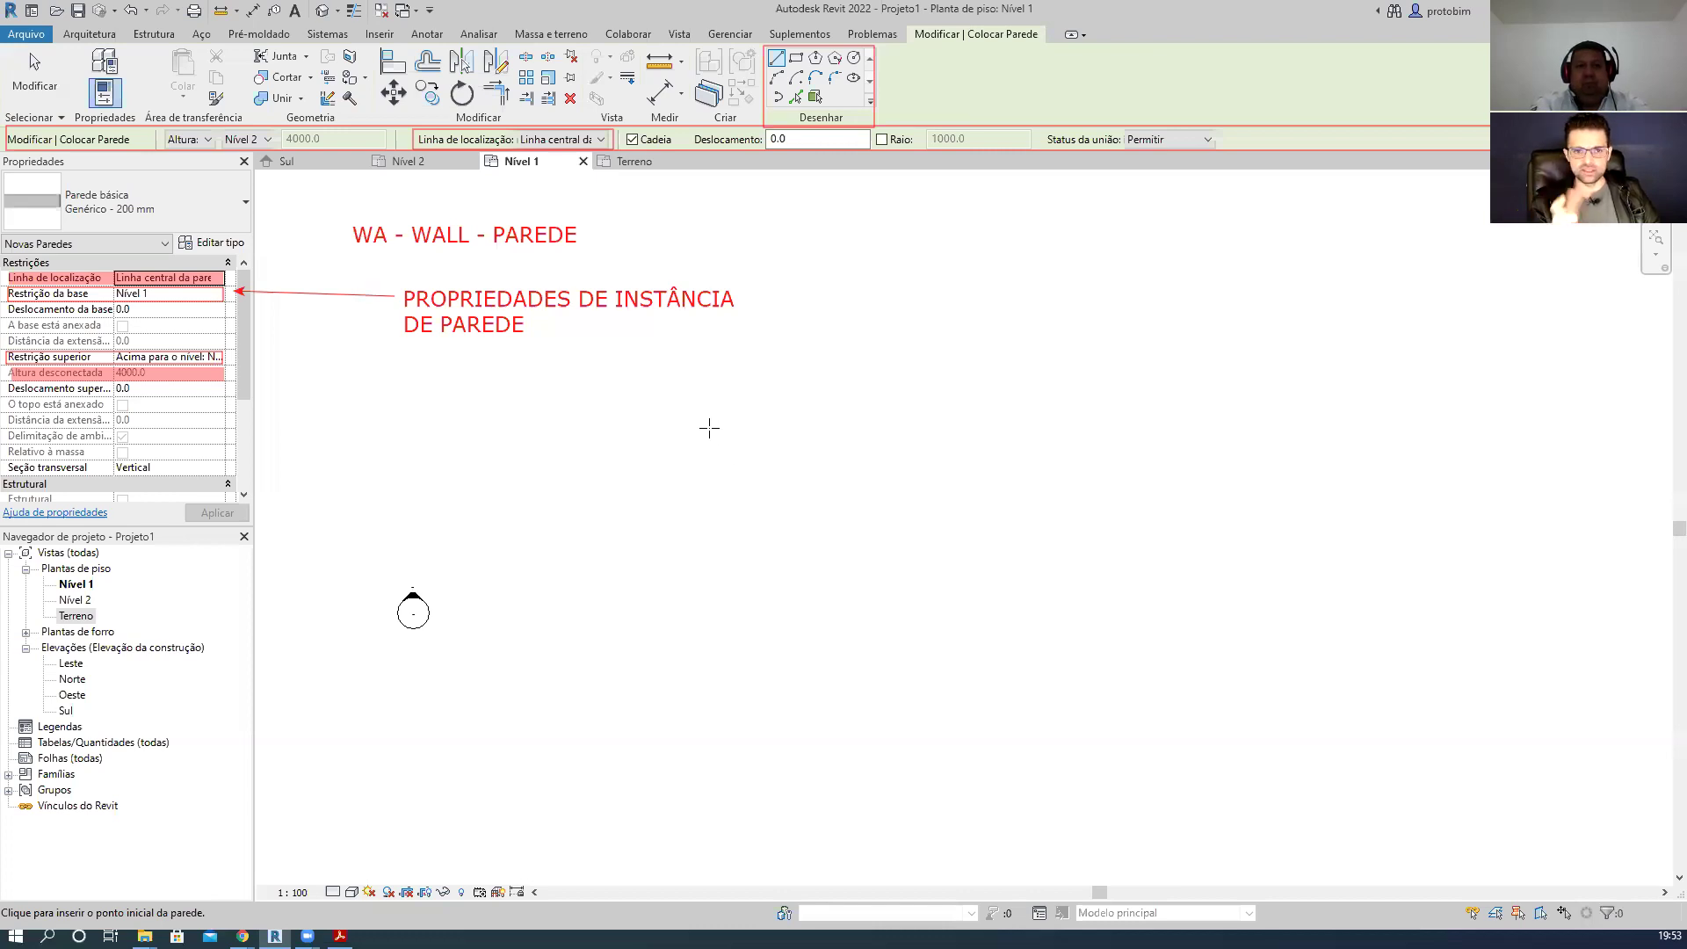
# - Draw a trial horizontal wall about 1680 mm long in the empty plan area, located by its wall centreline
pyautogui.scroll(1, 736, 458)
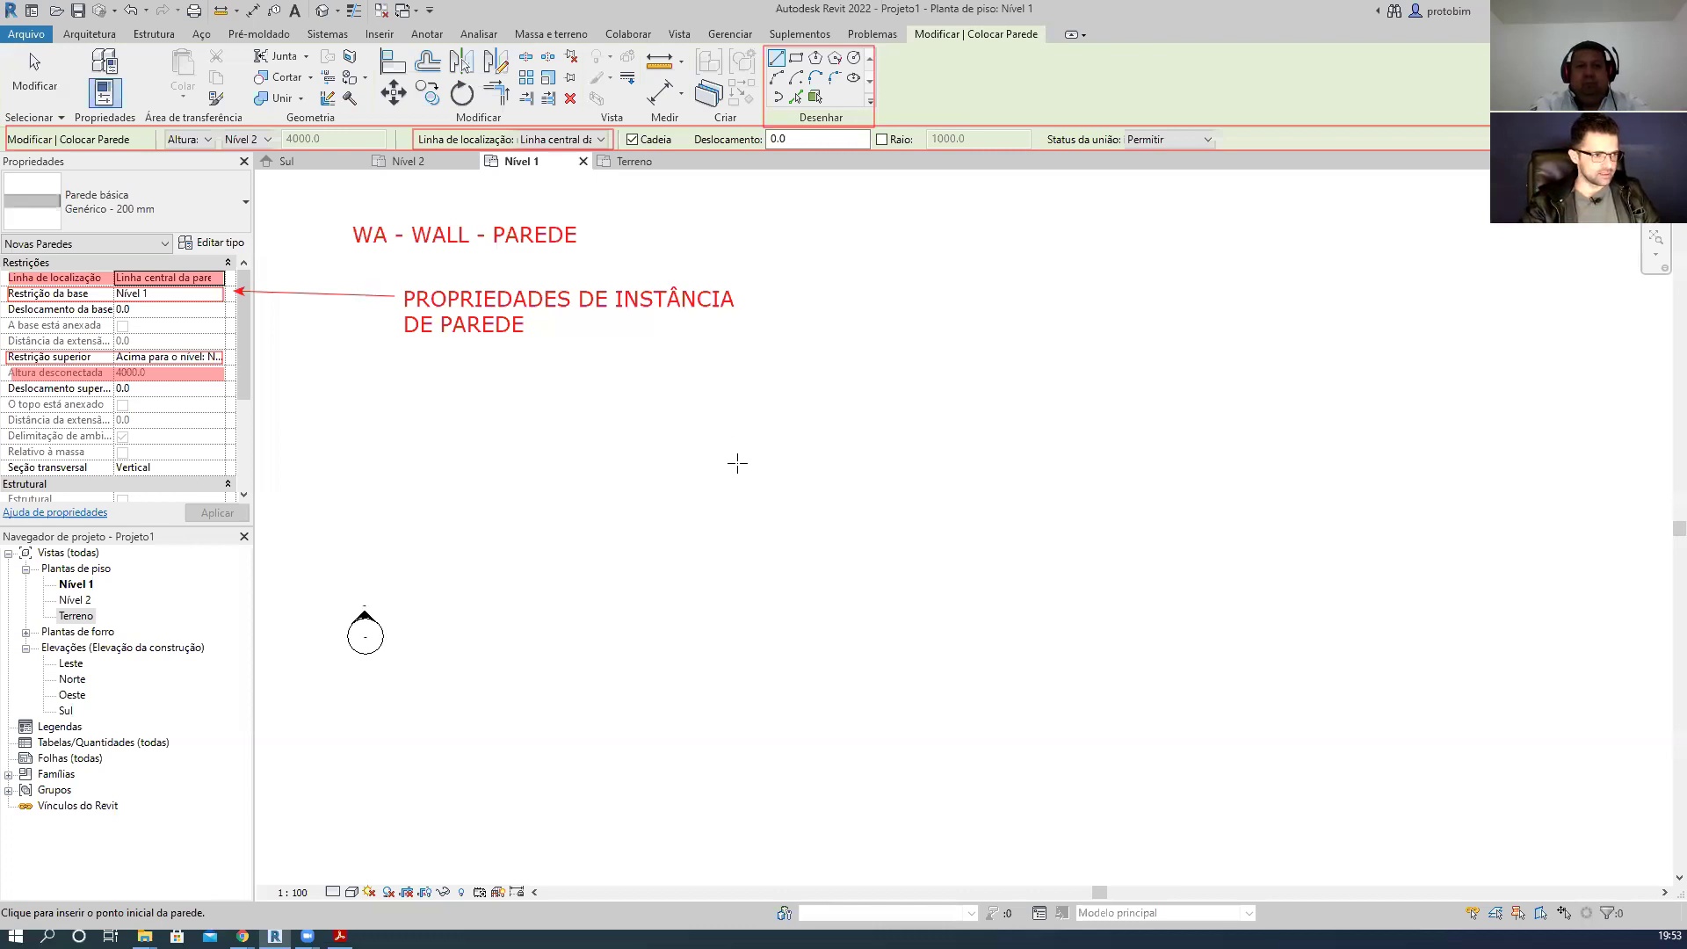
pyautogui.click(742, 455)
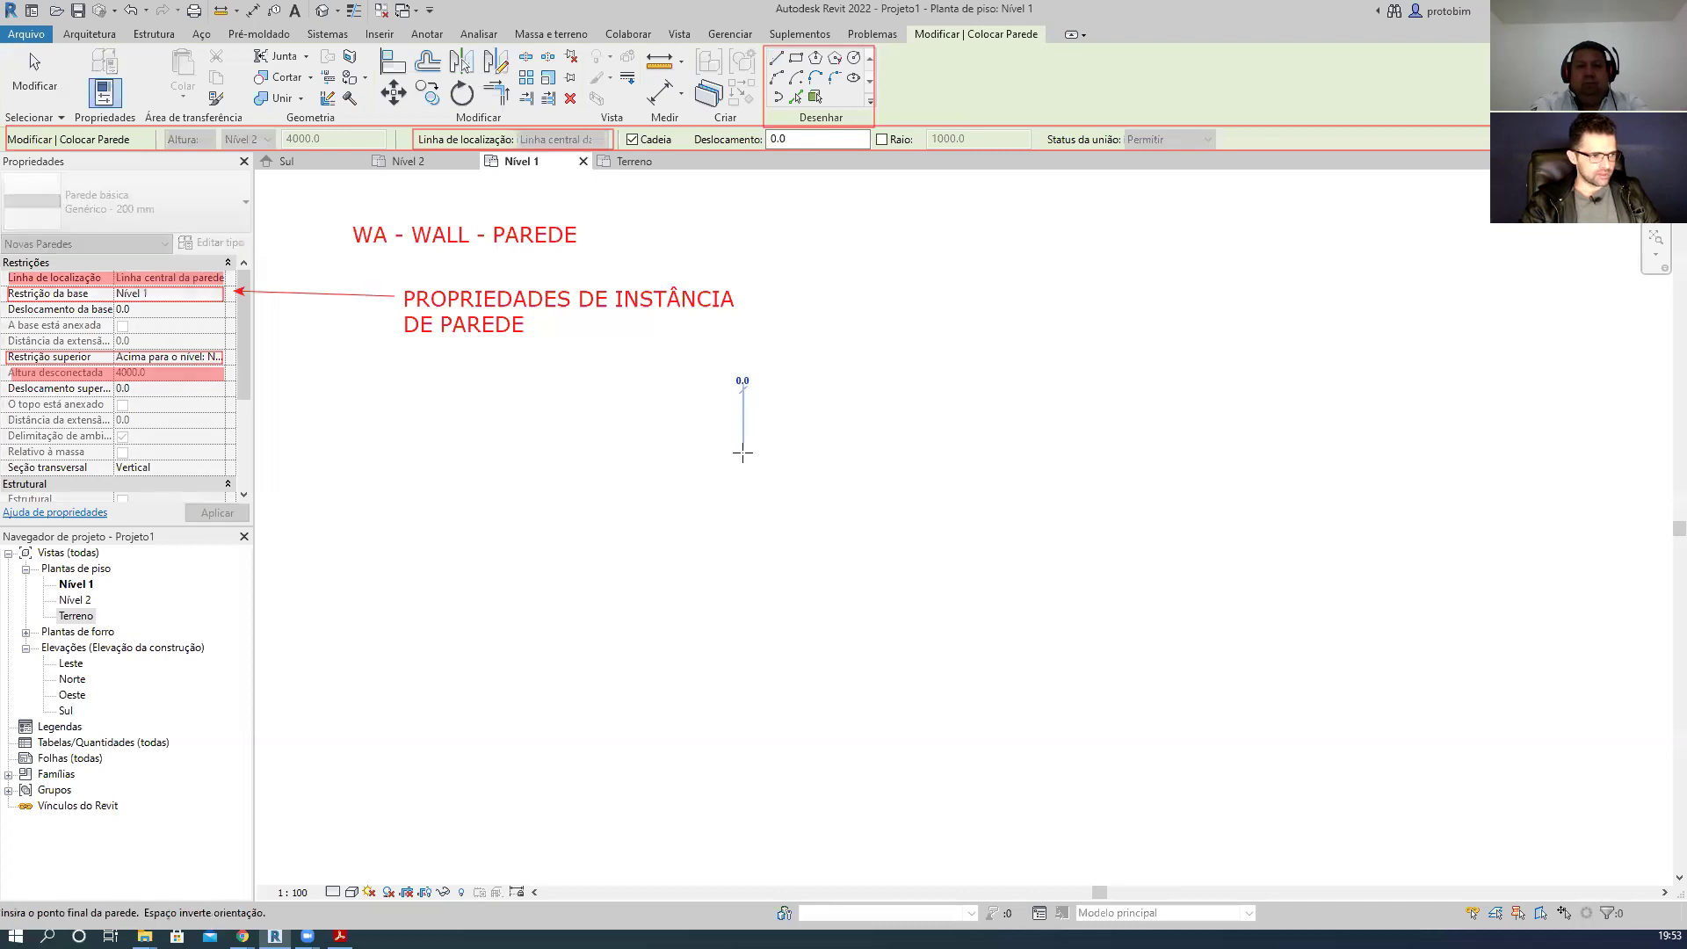
pyautogui.scroll(2, 840, 452)
pyautogui.scroll(-1, 841, 452)
pyautogui.scroll(3, 841, 452)
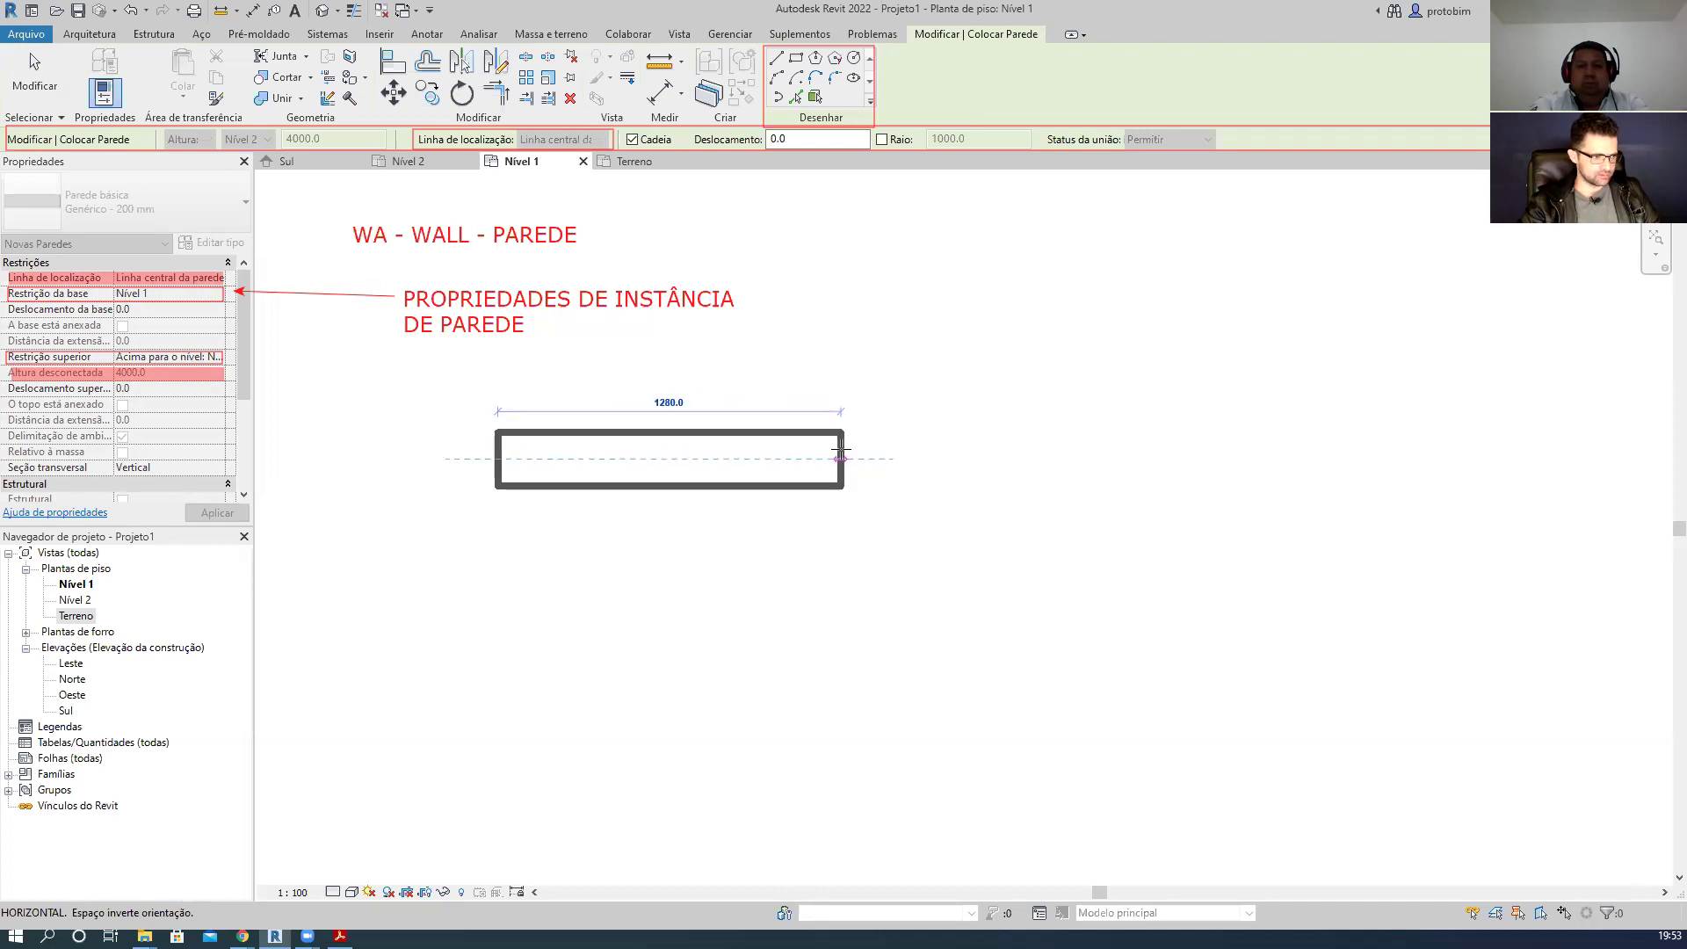
pyautogui.moveTo(862, 464); pyautogui.dragTo(971, 478, button='middle')
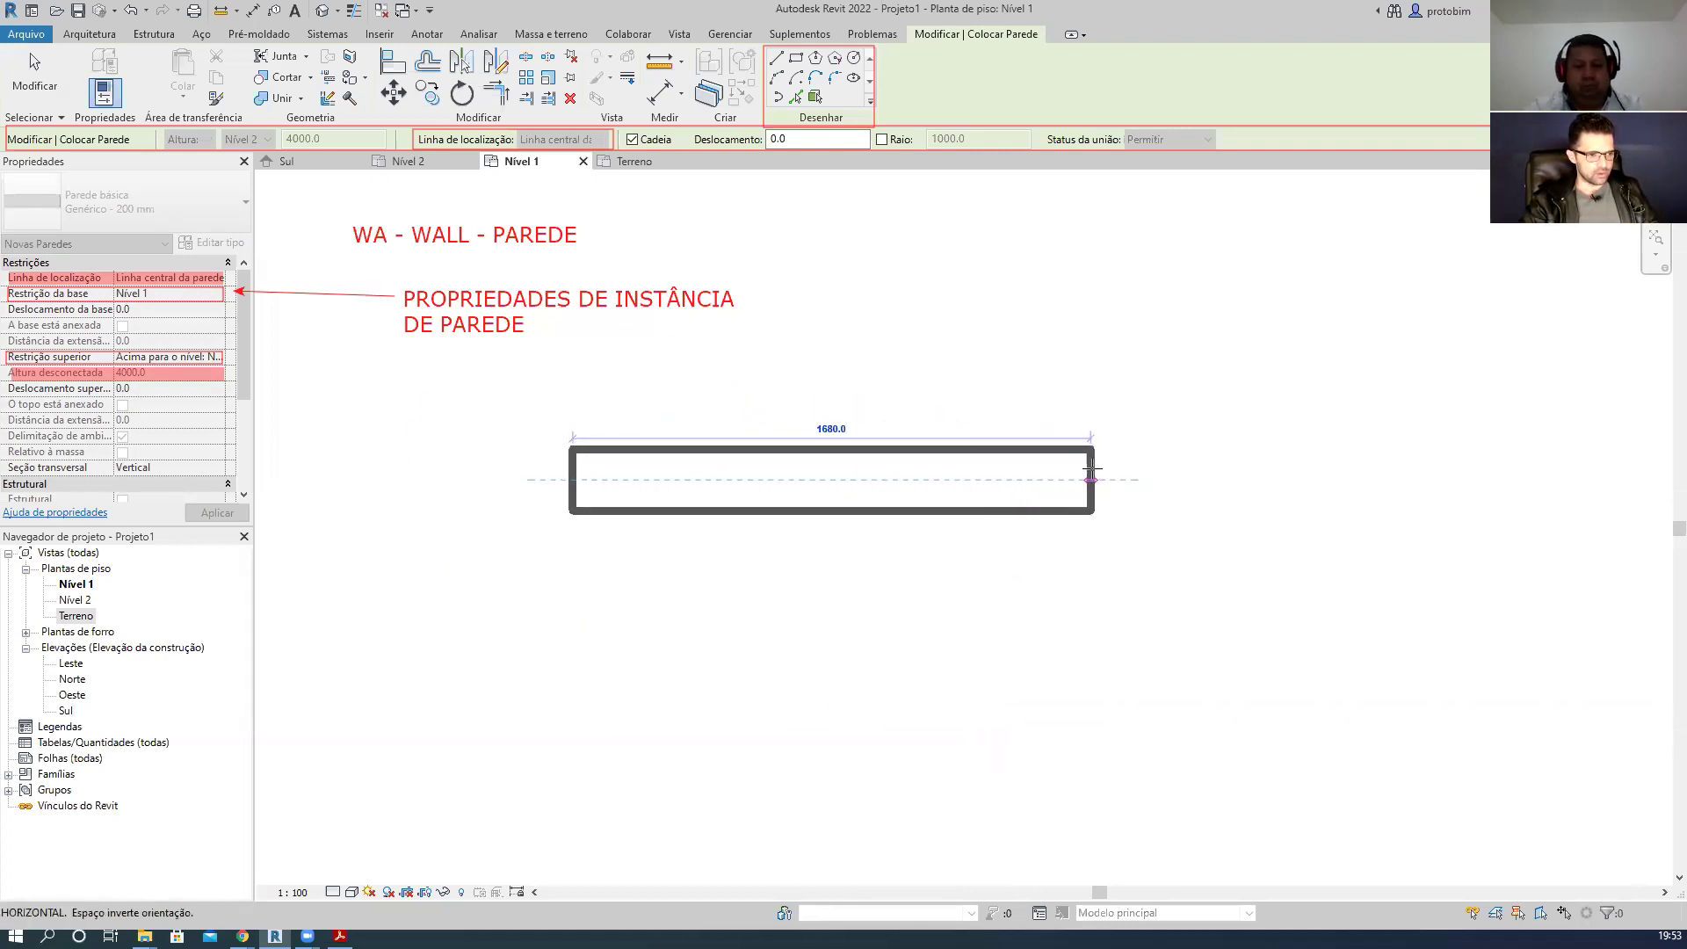
pyautogui.click(1087, 474)
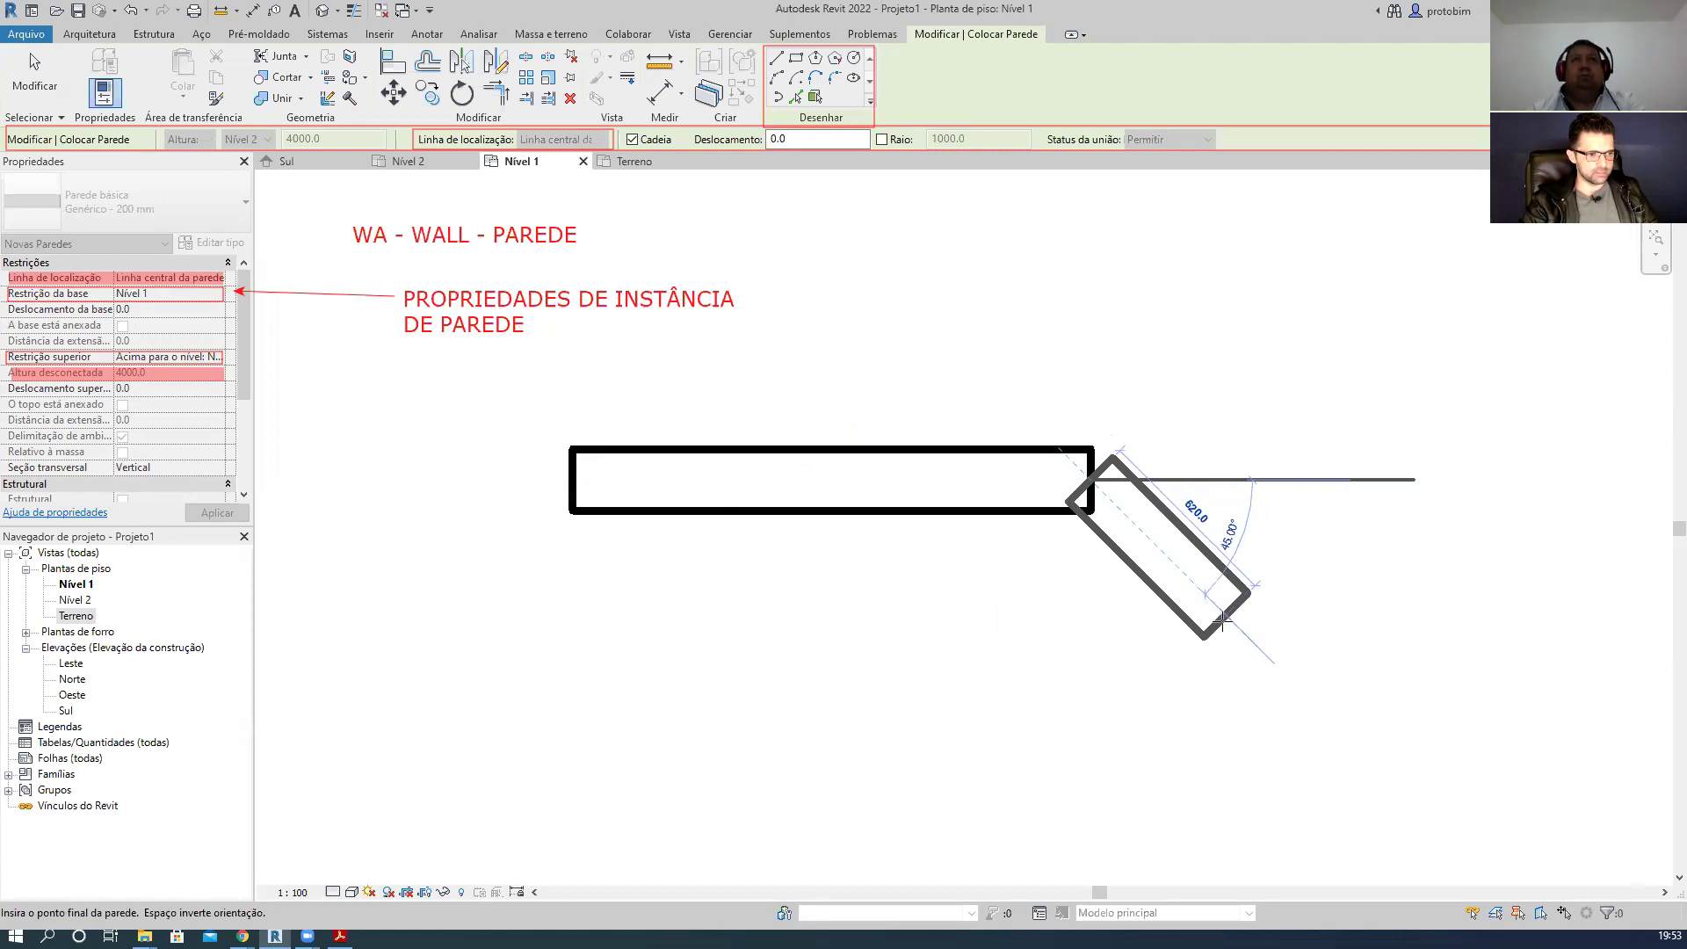
# - Examine how an angled continuation pivots on the trial wall's centreline, cancel the continuation and delete the wall
pyautogui.scroll(5, 1212, 580)
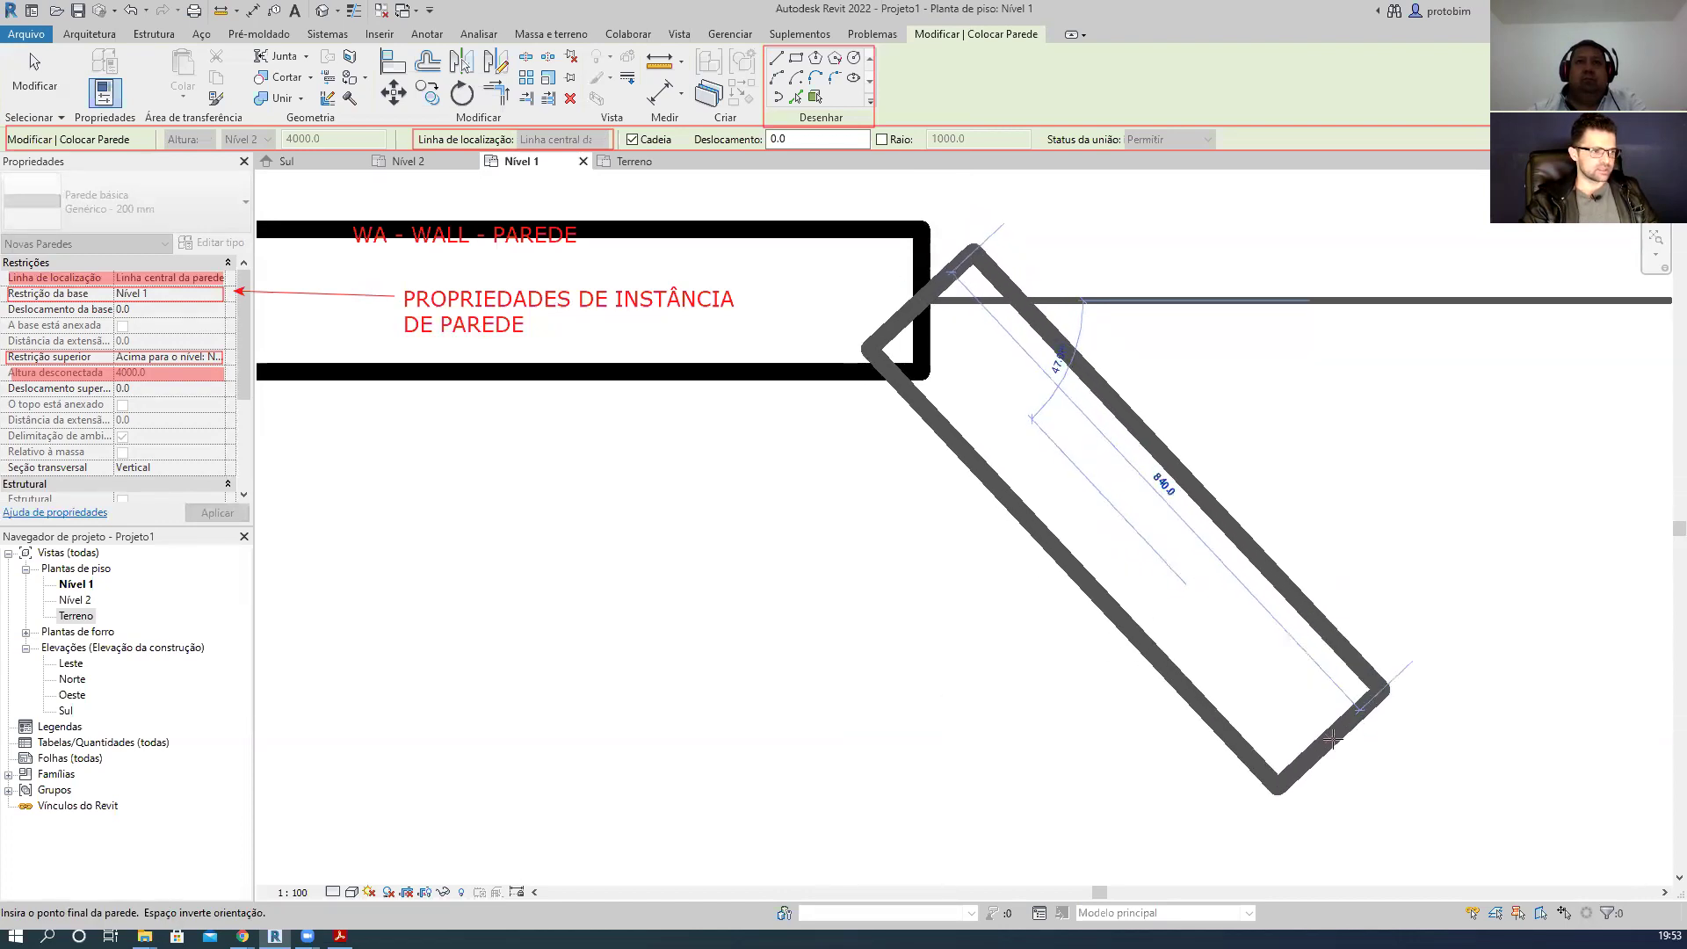
pyautogui.scroll(-3, 1256, 642)
pyautogui.scroll(1, 1283, 654)
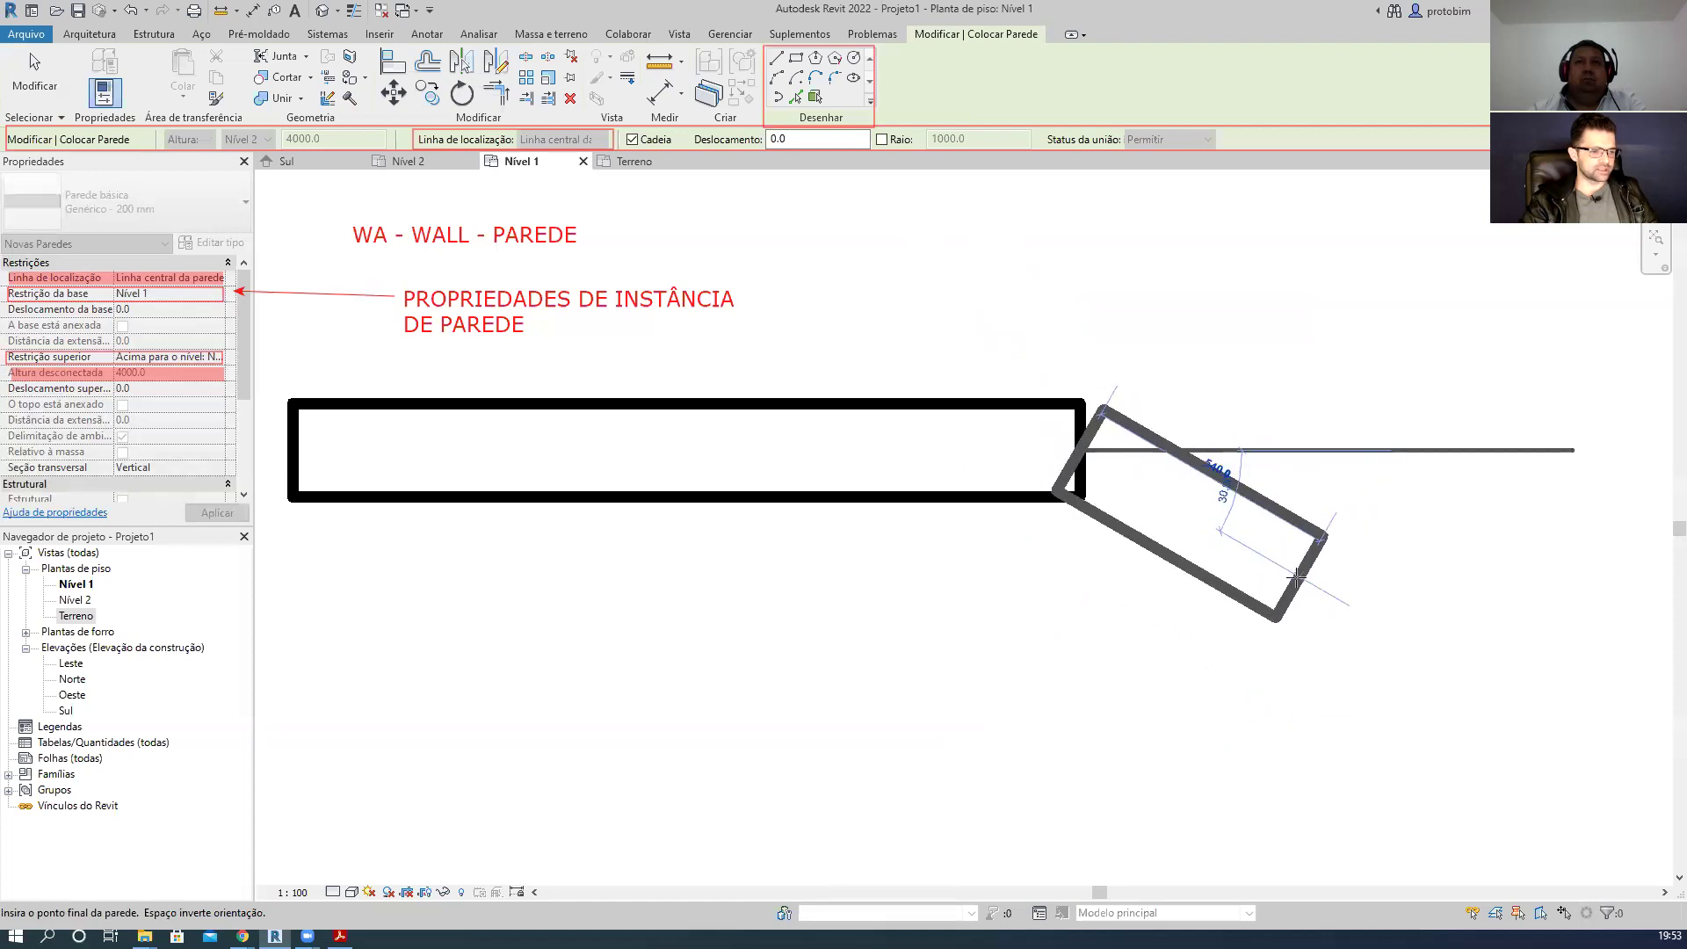
pyautogui.scroll(-3, 1218, 404)
pyautogui.scroll(2, 1209, 413)
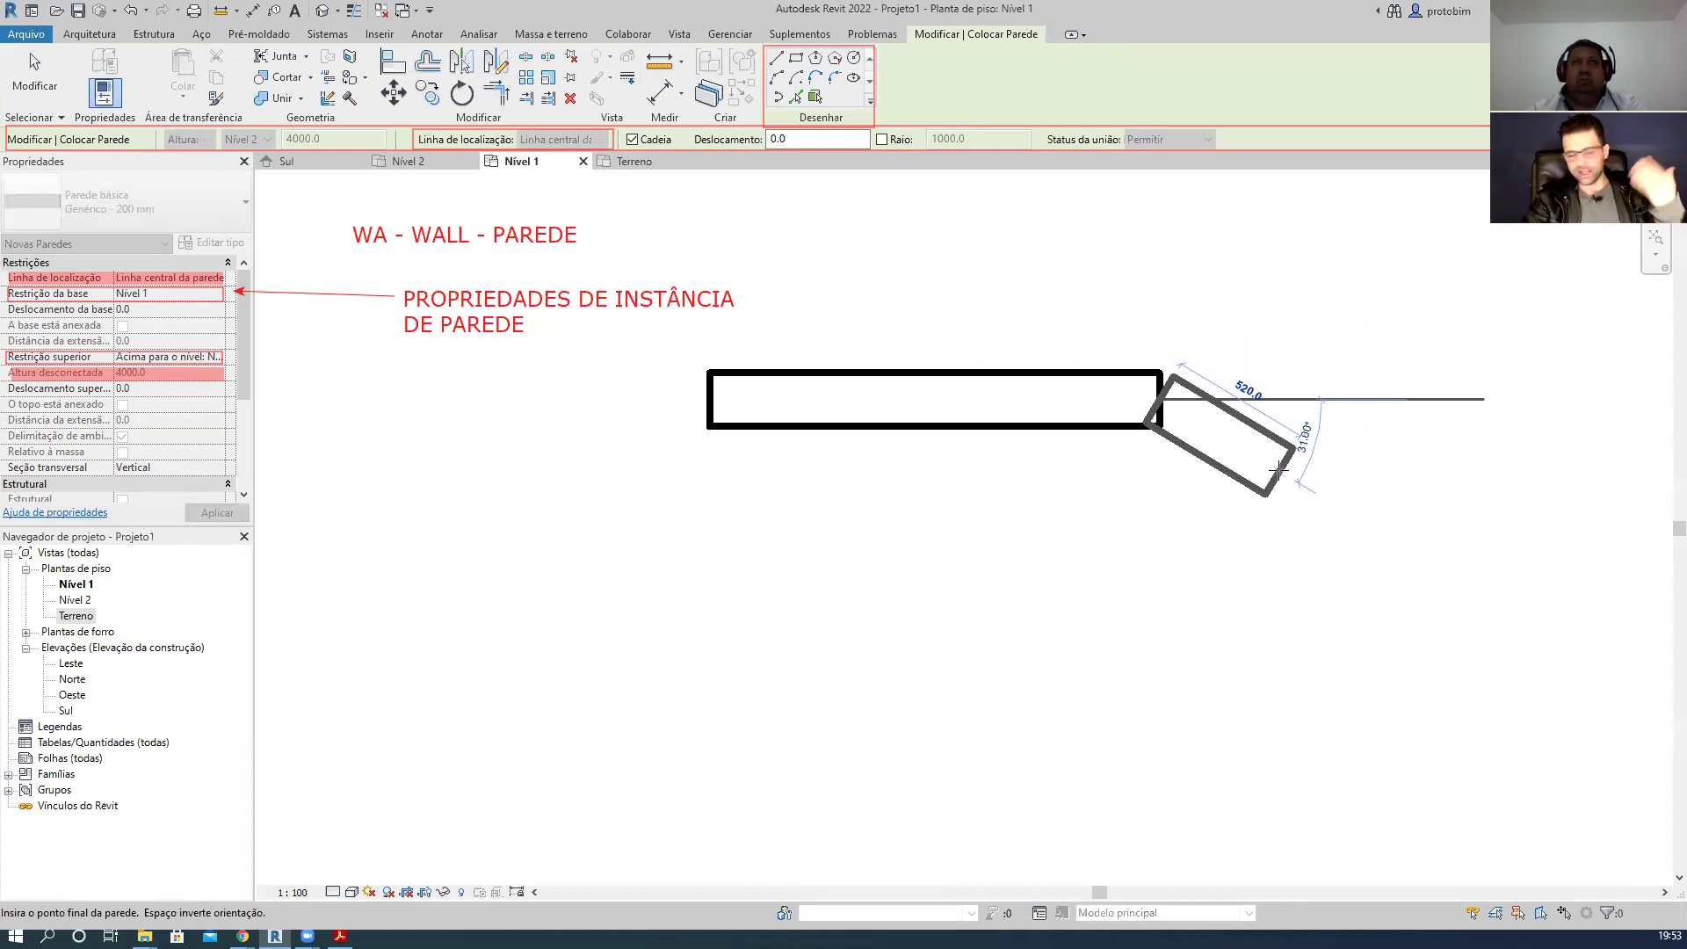
pyautogui.press('Escape')
pyautogui.press('Escape')
pyautogui.click(1119, 423)
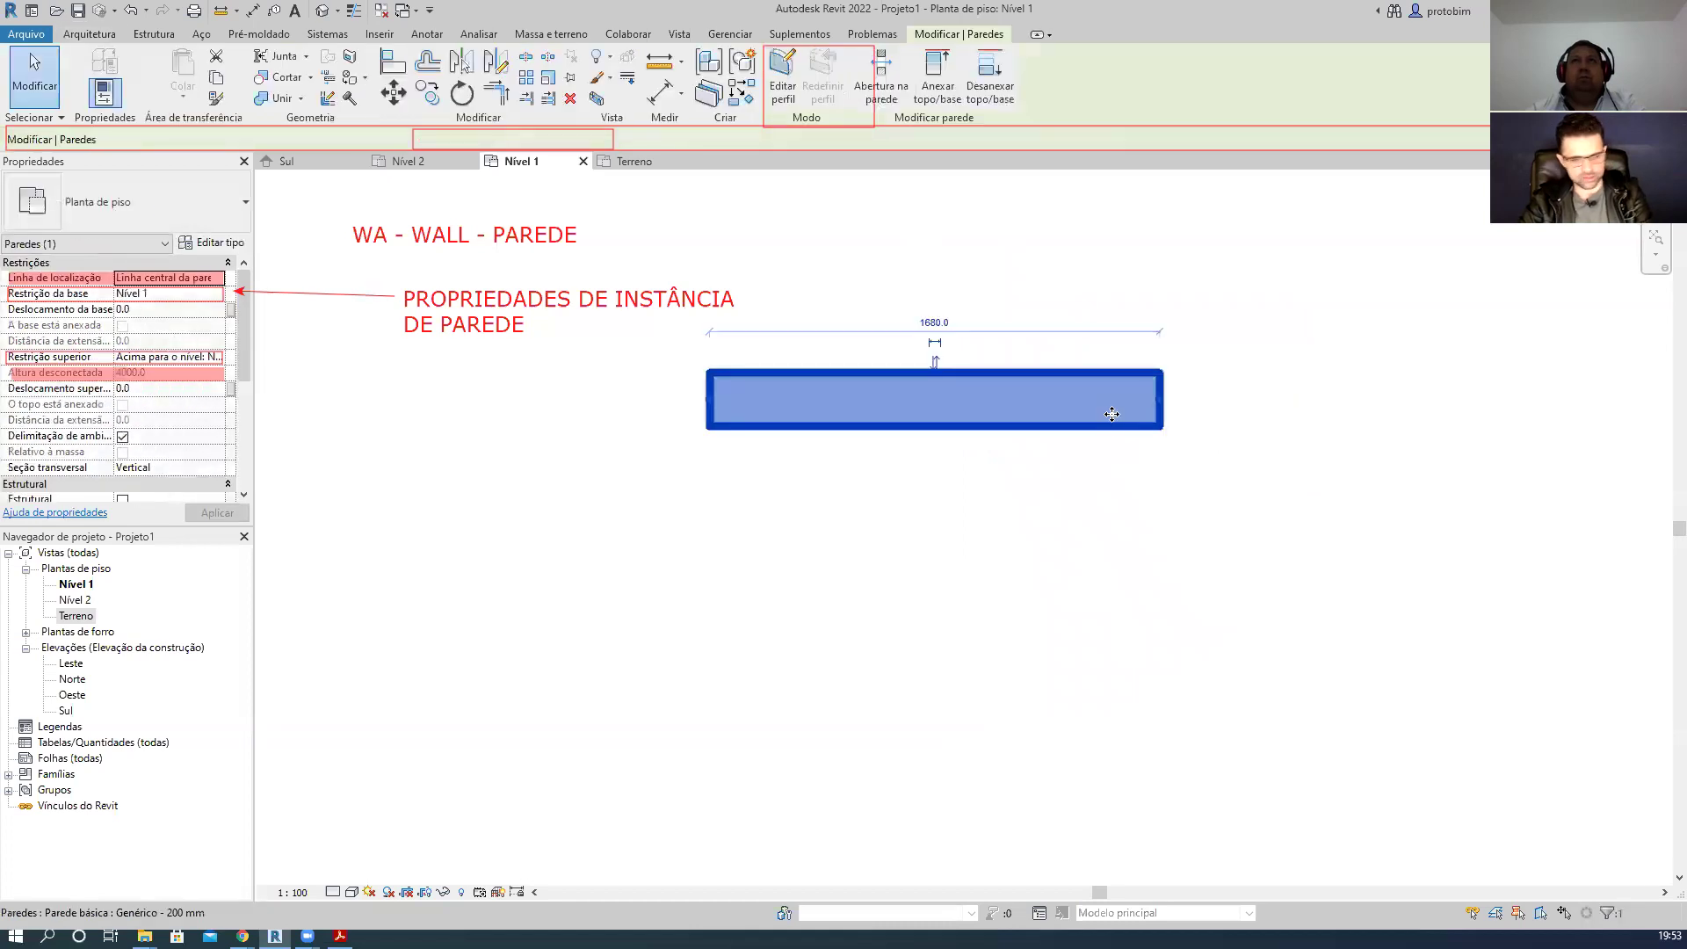
pyautogui.press('Delete')
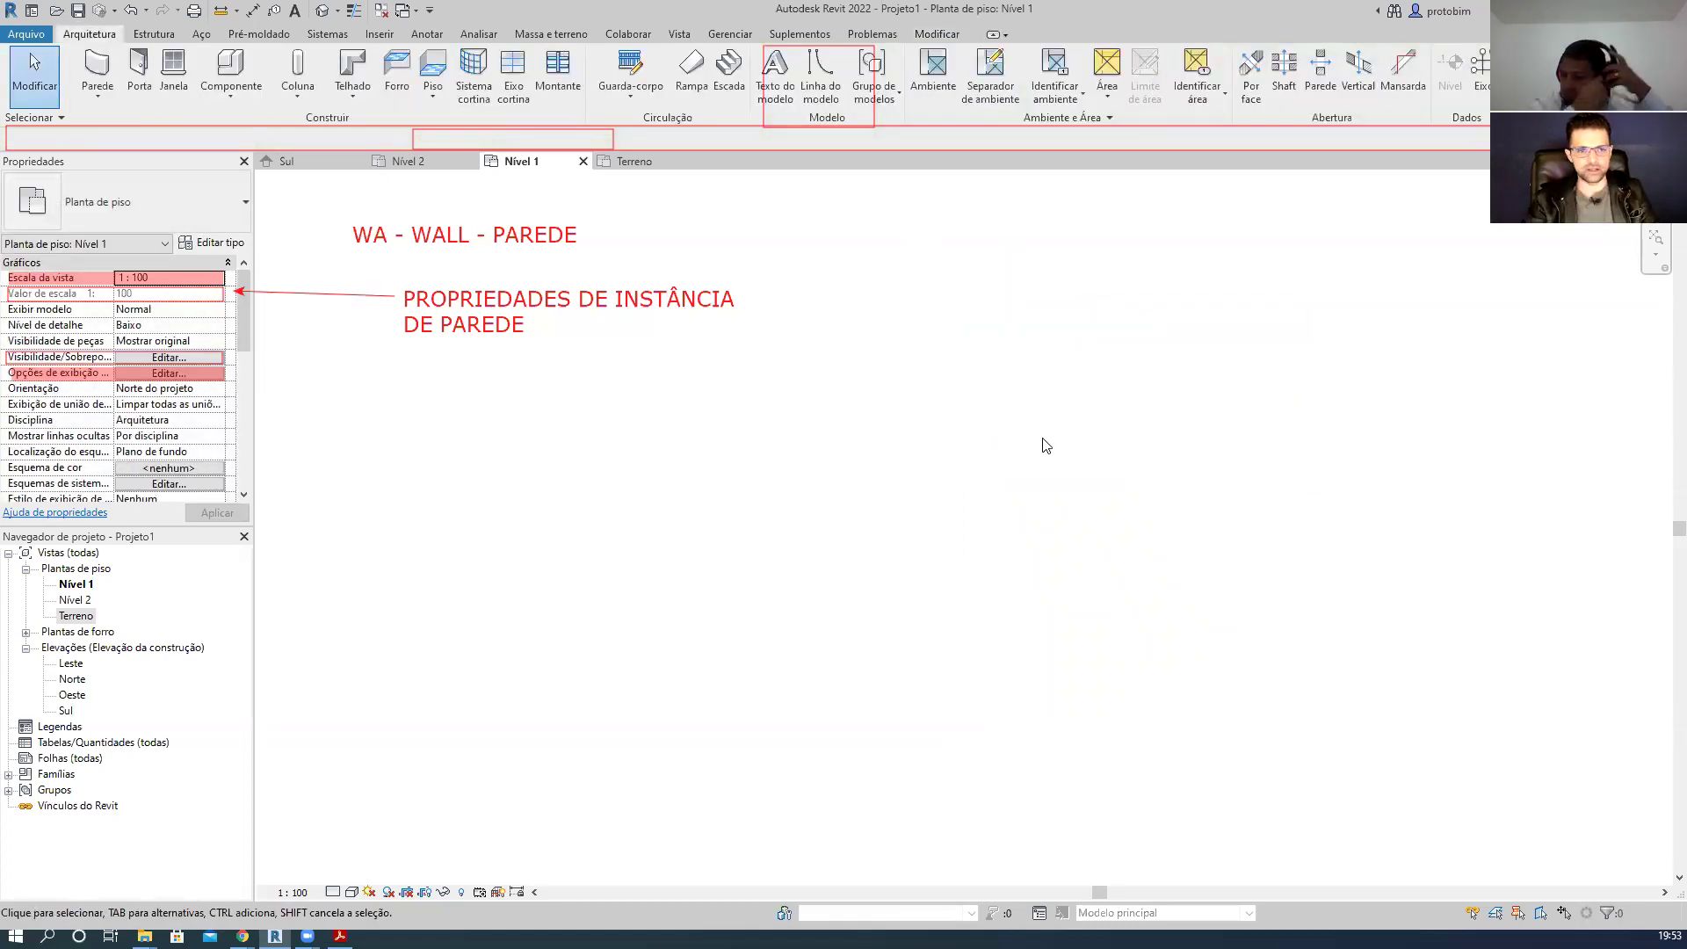
# - Draw a closed square of four walls with 2000 mm sides measured along the wall centrelines
pyautogui.press('w')
pyautogui.press('a')
pyautogui.click(945, 434)
pyautogui.write('2000')
pyautogui.press('Return')
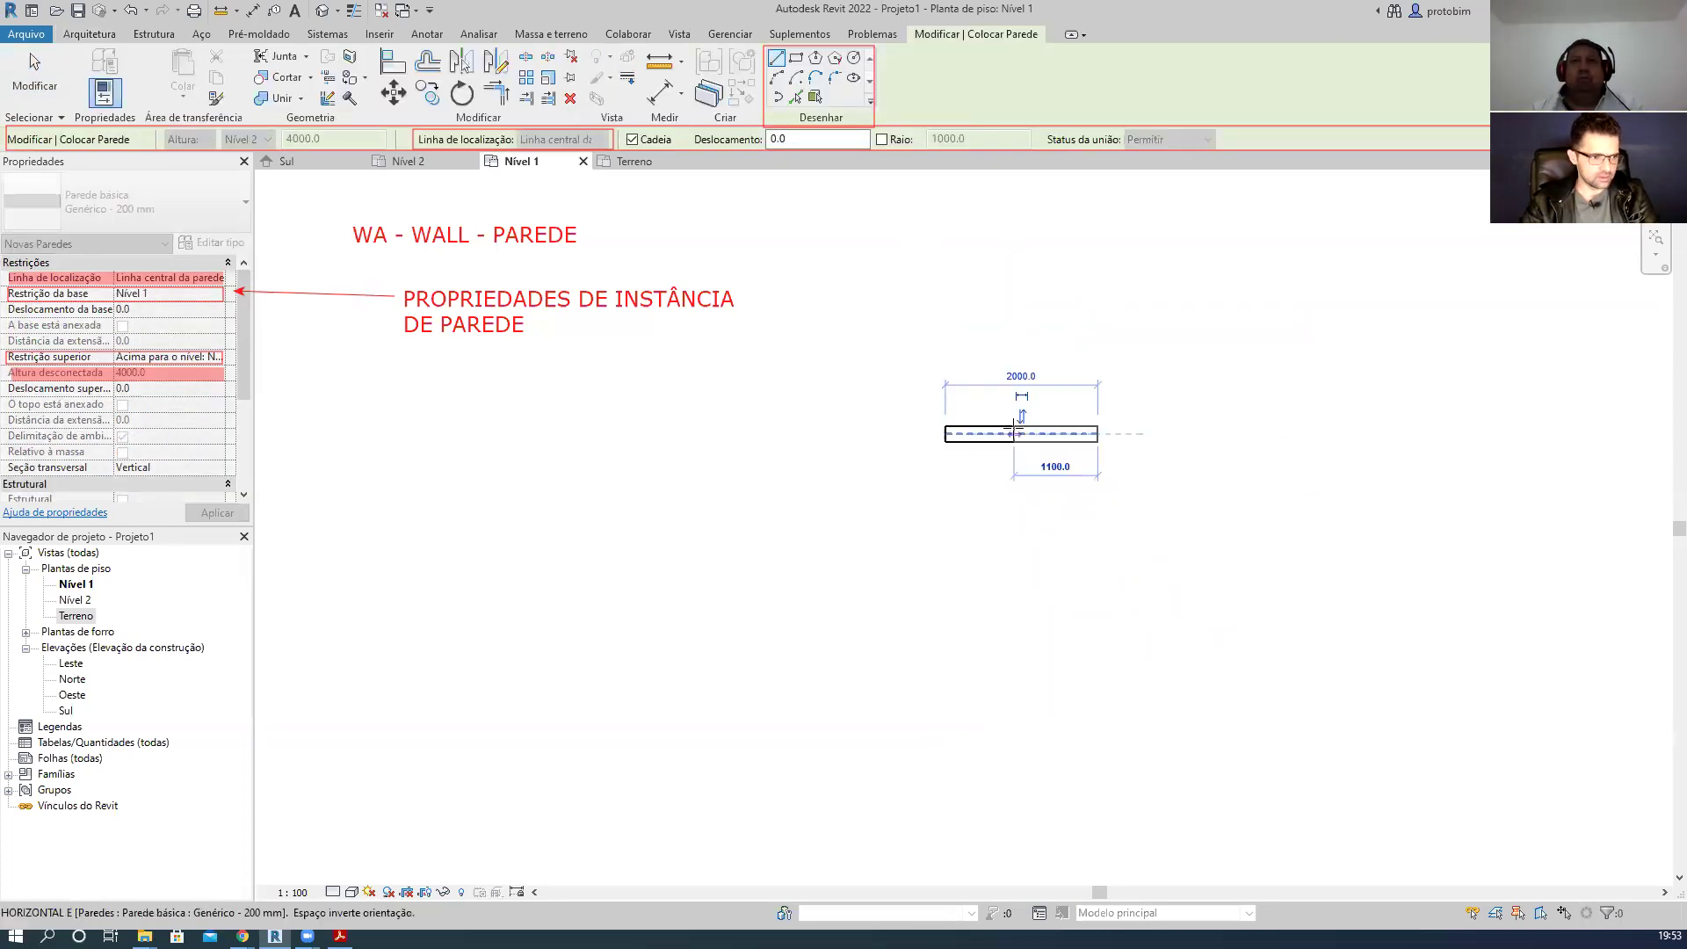
pyautogui.click(1097, 587)
pyautogui.click(946, 587)
pyautogui.click(945, 442)
pyautogui.press('Escape')
pyautogui.press('Escape')
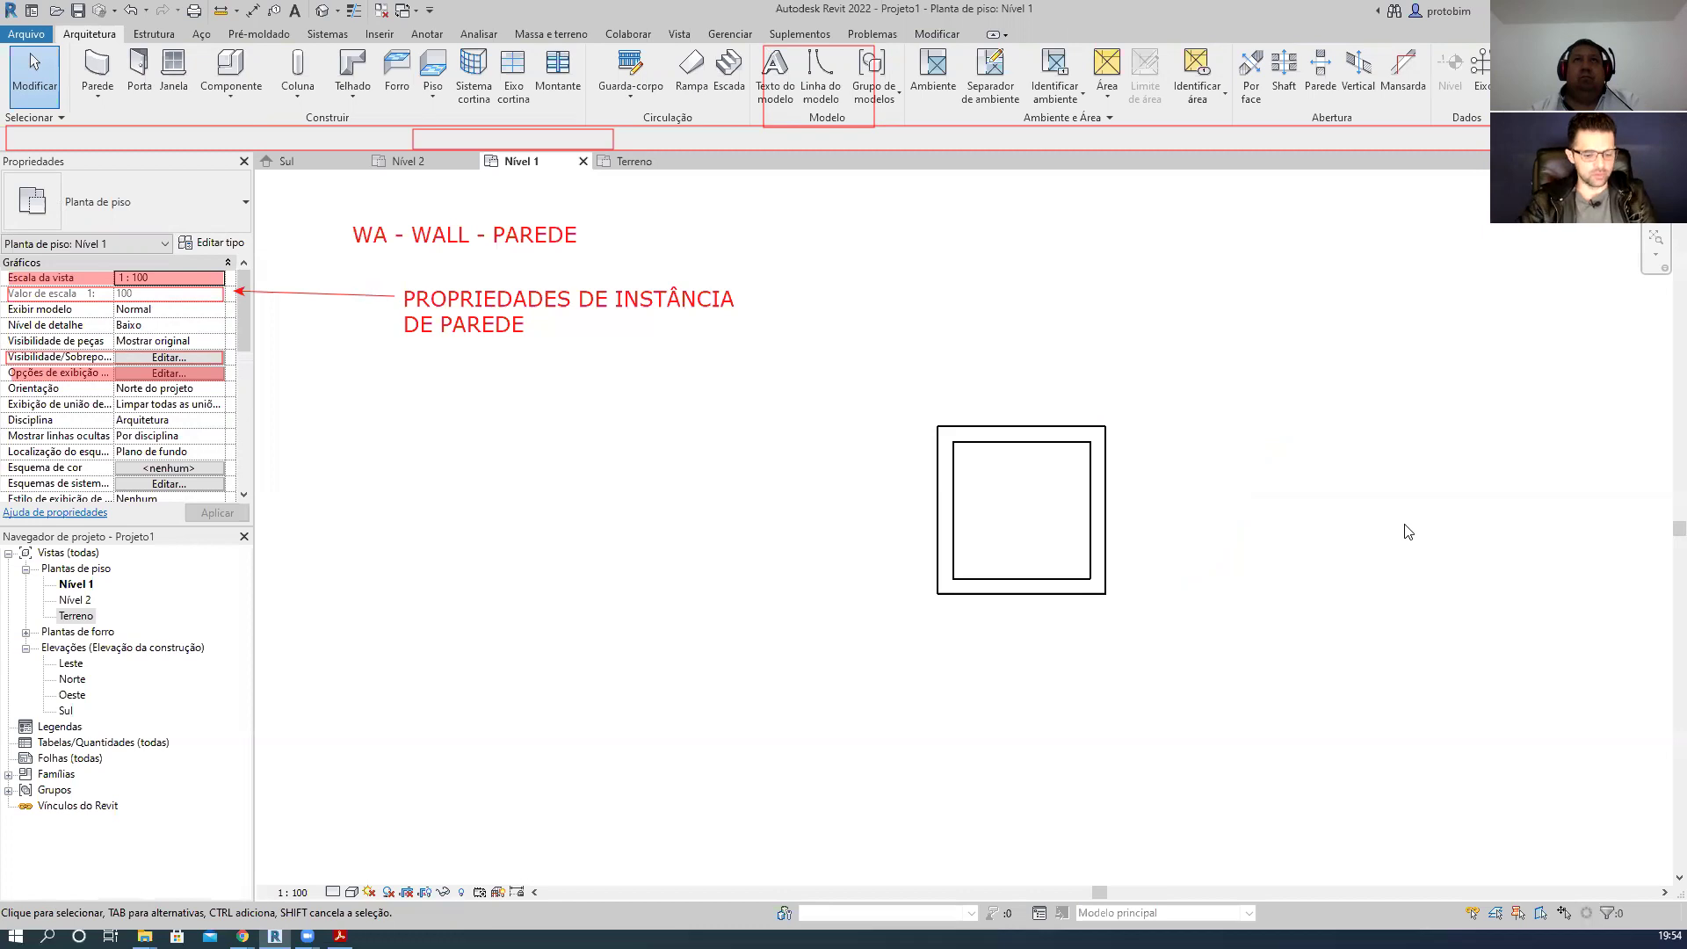
# - Place an aligned dimension chain above the square across the outer and inner faces of both vertical walls
pyautogui.press('d')
pyautogui.press('i')
pyautogui.scroll(1, 1028, 320)
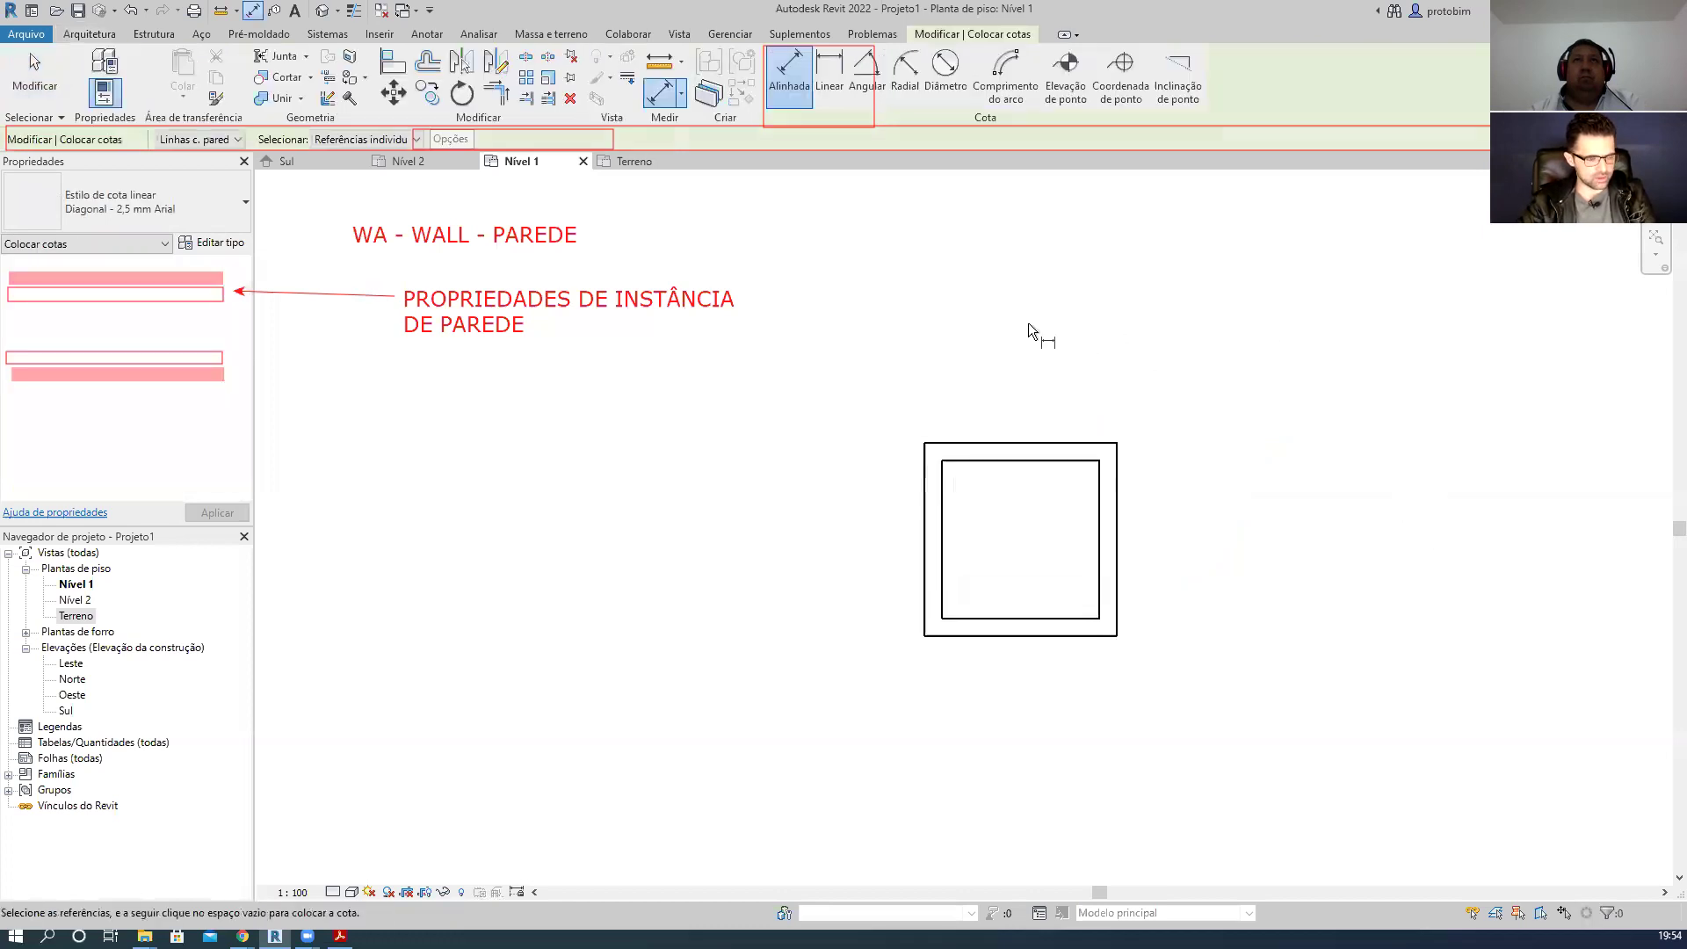
pyautogui.click(919, 557)
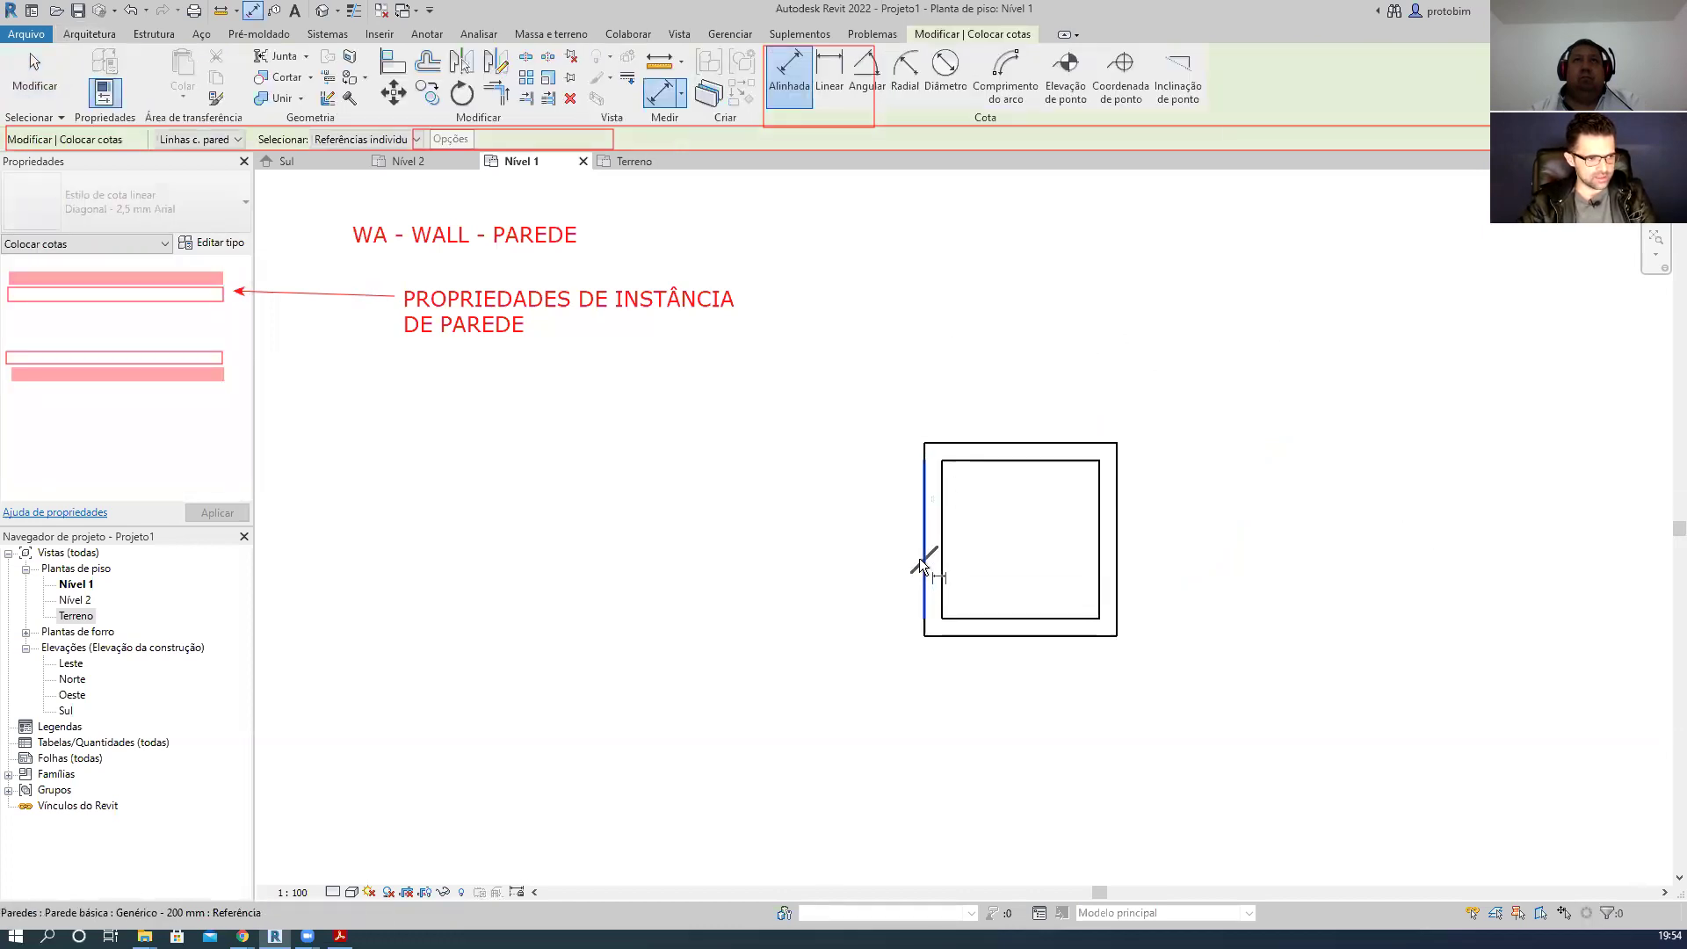
pyautogui.click(940, 557)
pyautogui.click(1100, 548)
pyautogui.click(1122, 545)
pyautogui.click(1188, 351)
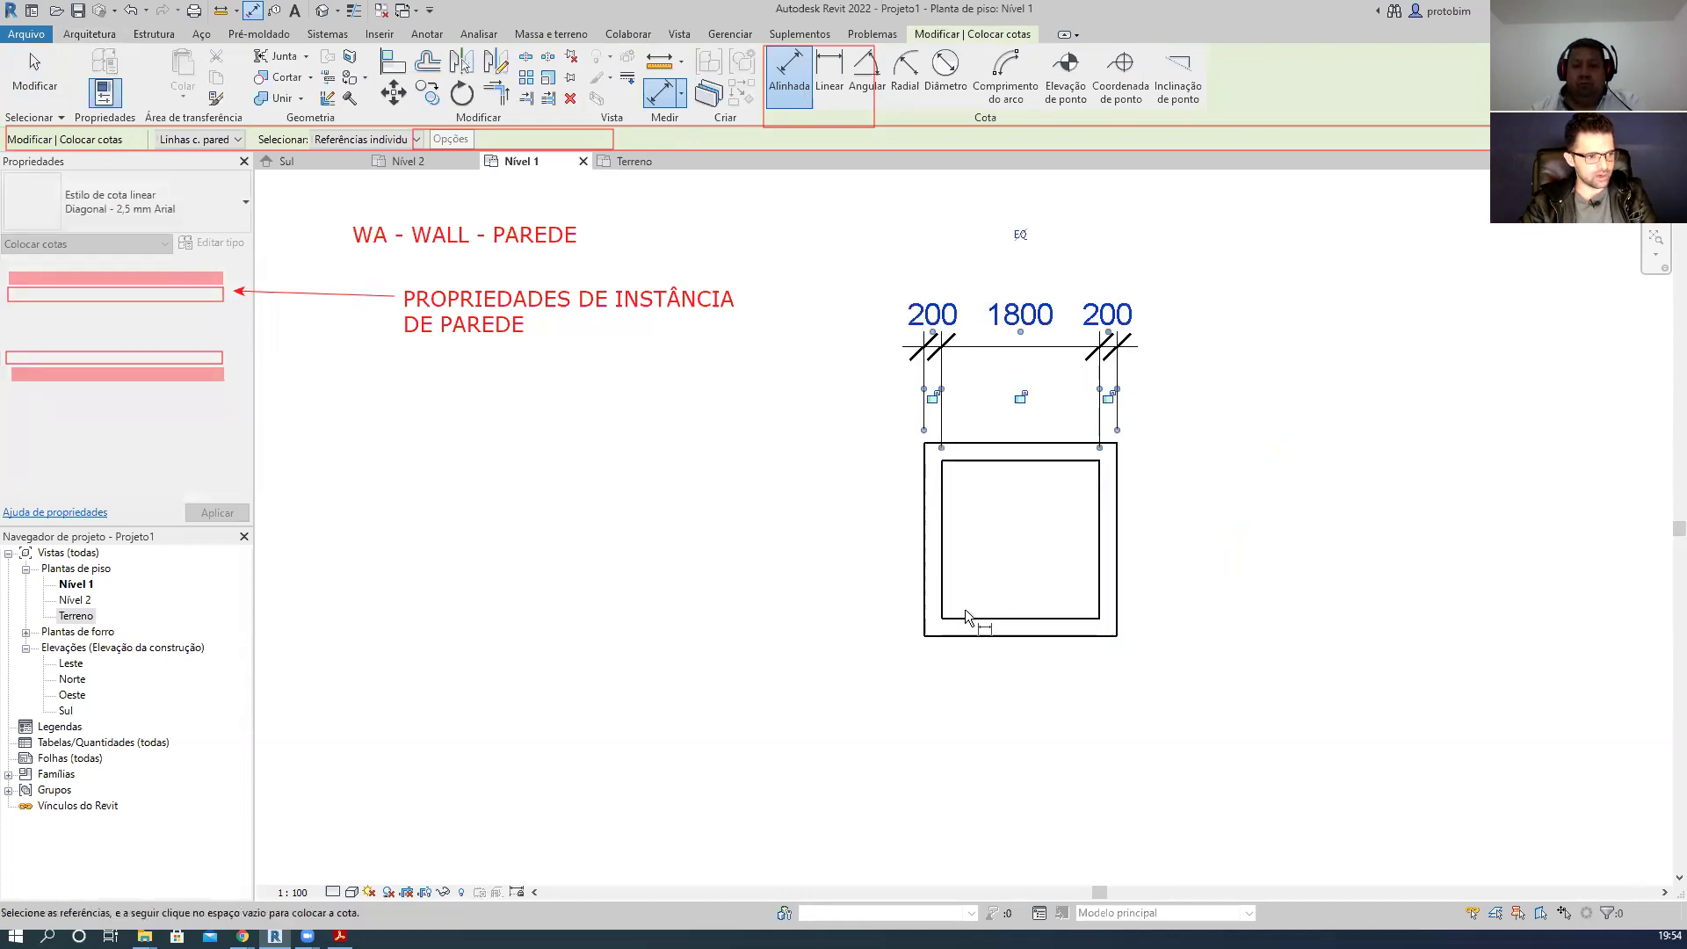
# - Dimension the square's overall outside width below it and the distance between its vertical walls' centrelines inside it
pyautogui.click(924, 596)
pyautogui.click(1119, 578)
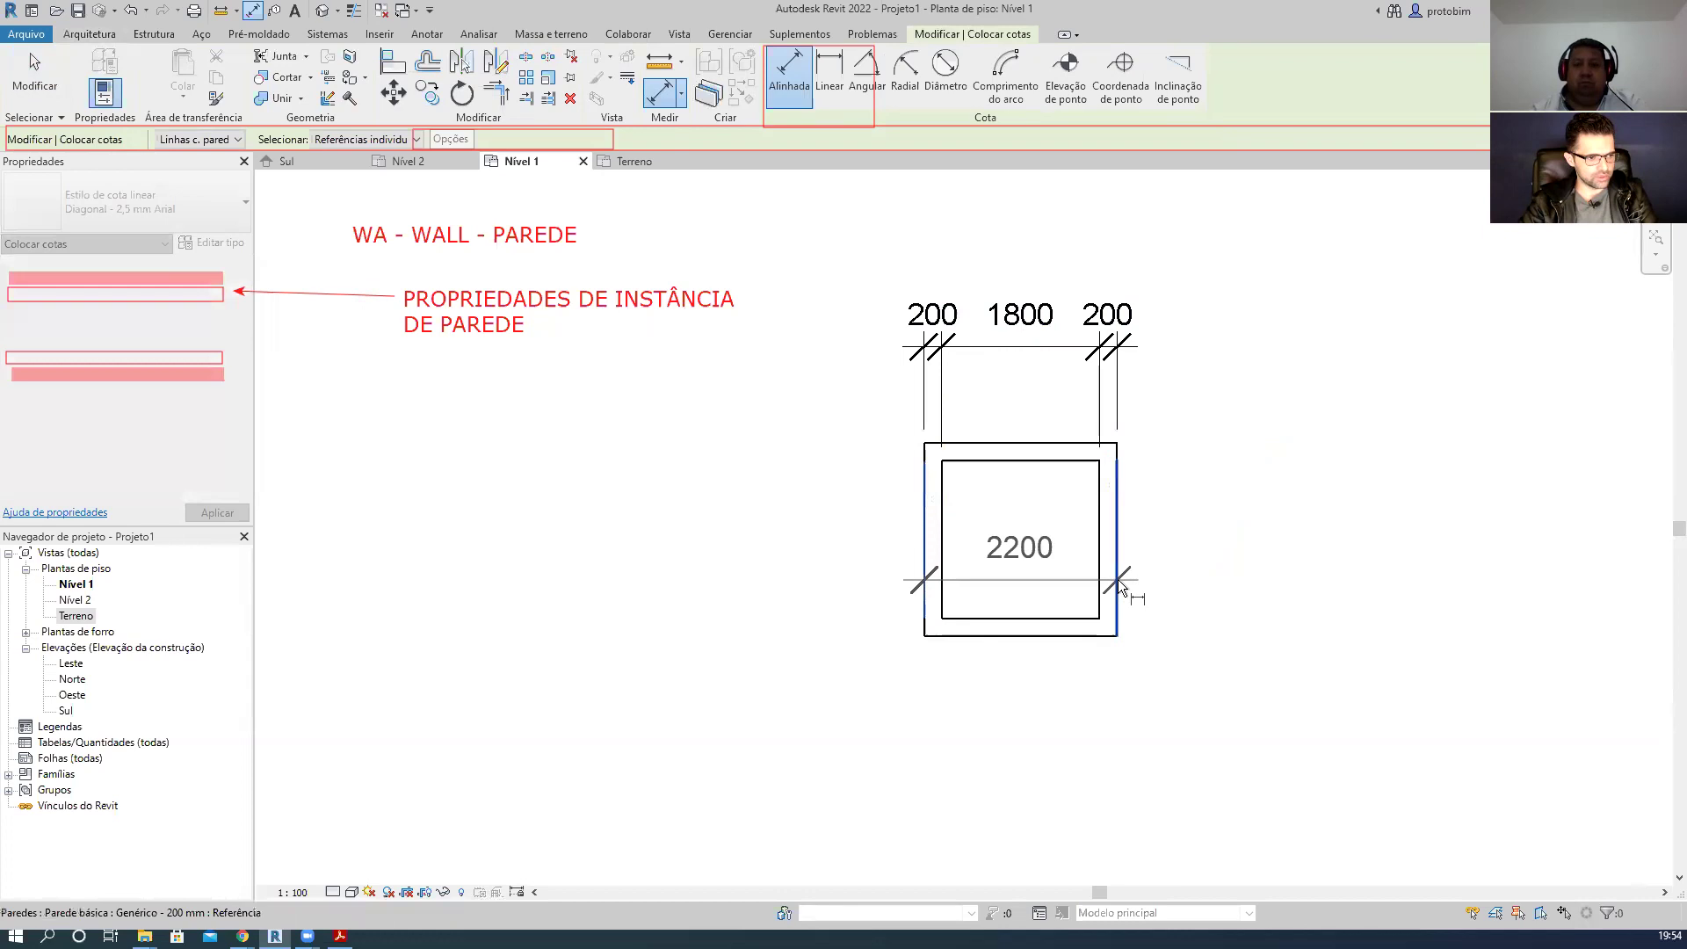
pyautogui.click(1105, 729)
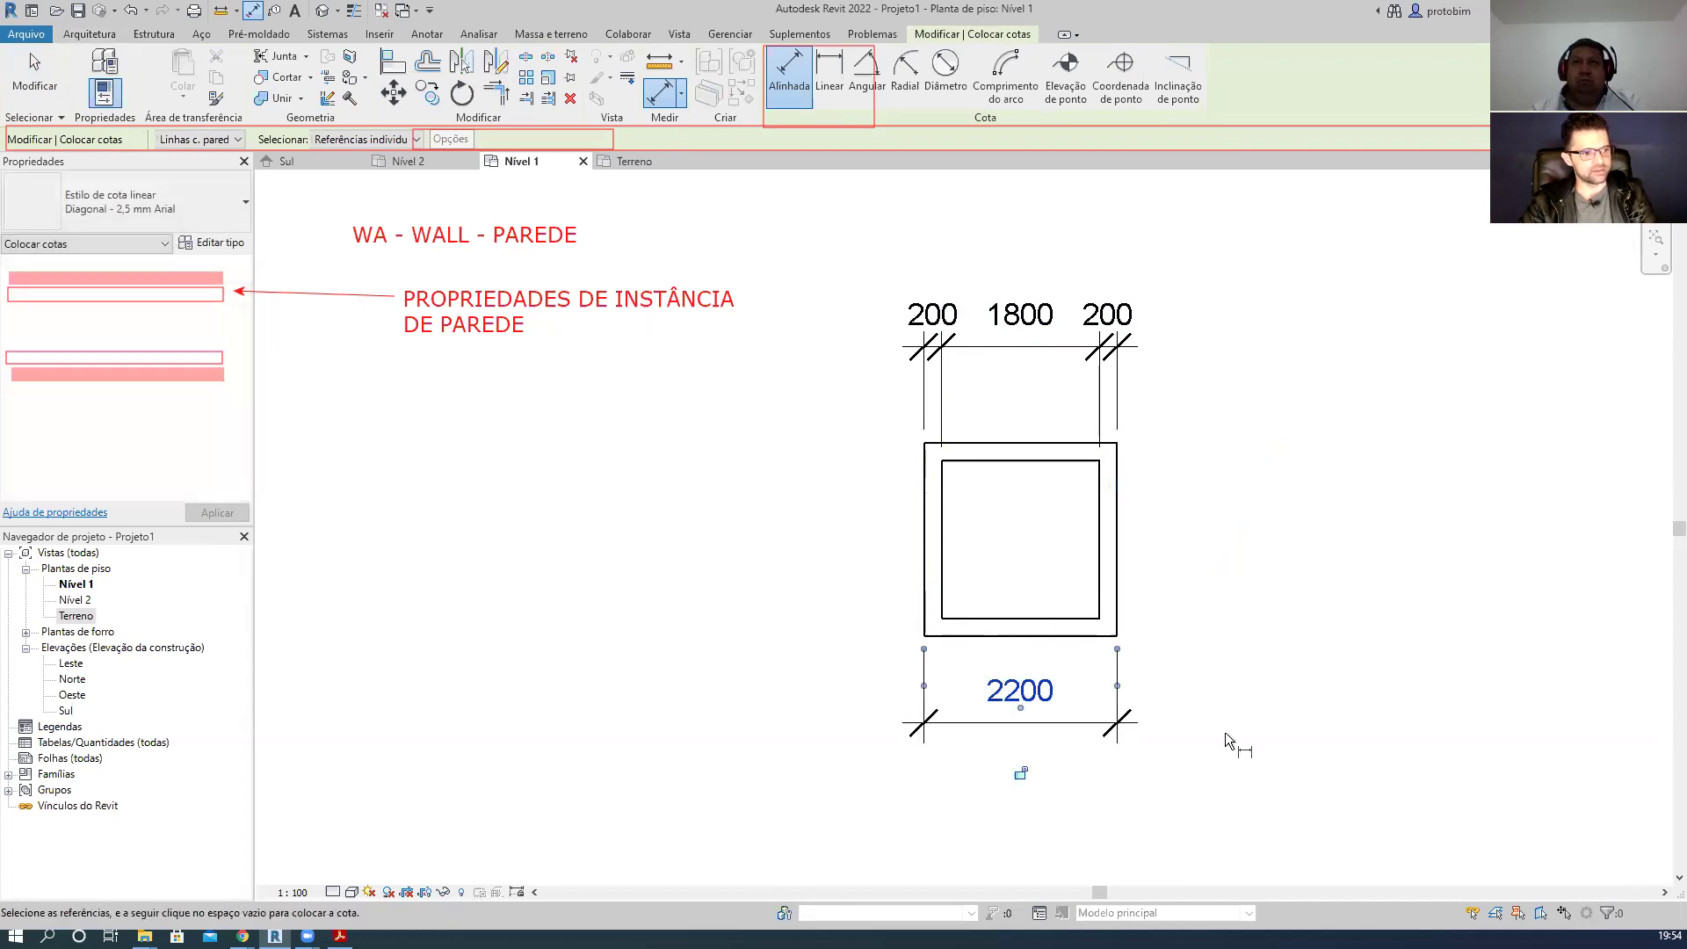
pyautogui.click(942, 546)
pyautogui.click(1098, 535)
pyautogui.click(1195, 558)
pyautogui.press('Escape')
pyautogui.press('Escape')
# - Start a new wall beside the dimensioned square with its location line set to Face de acabamento: Interna
pyautogui.scroll(-1, 673, 595)
pyautogui.scroll(-1, 1340, 597)
pyautogui.moveTo(1340, 597); pyautogui.dragTo(1141, 587, button='middle')
pyautogui.scroll(1, 1140, 587)
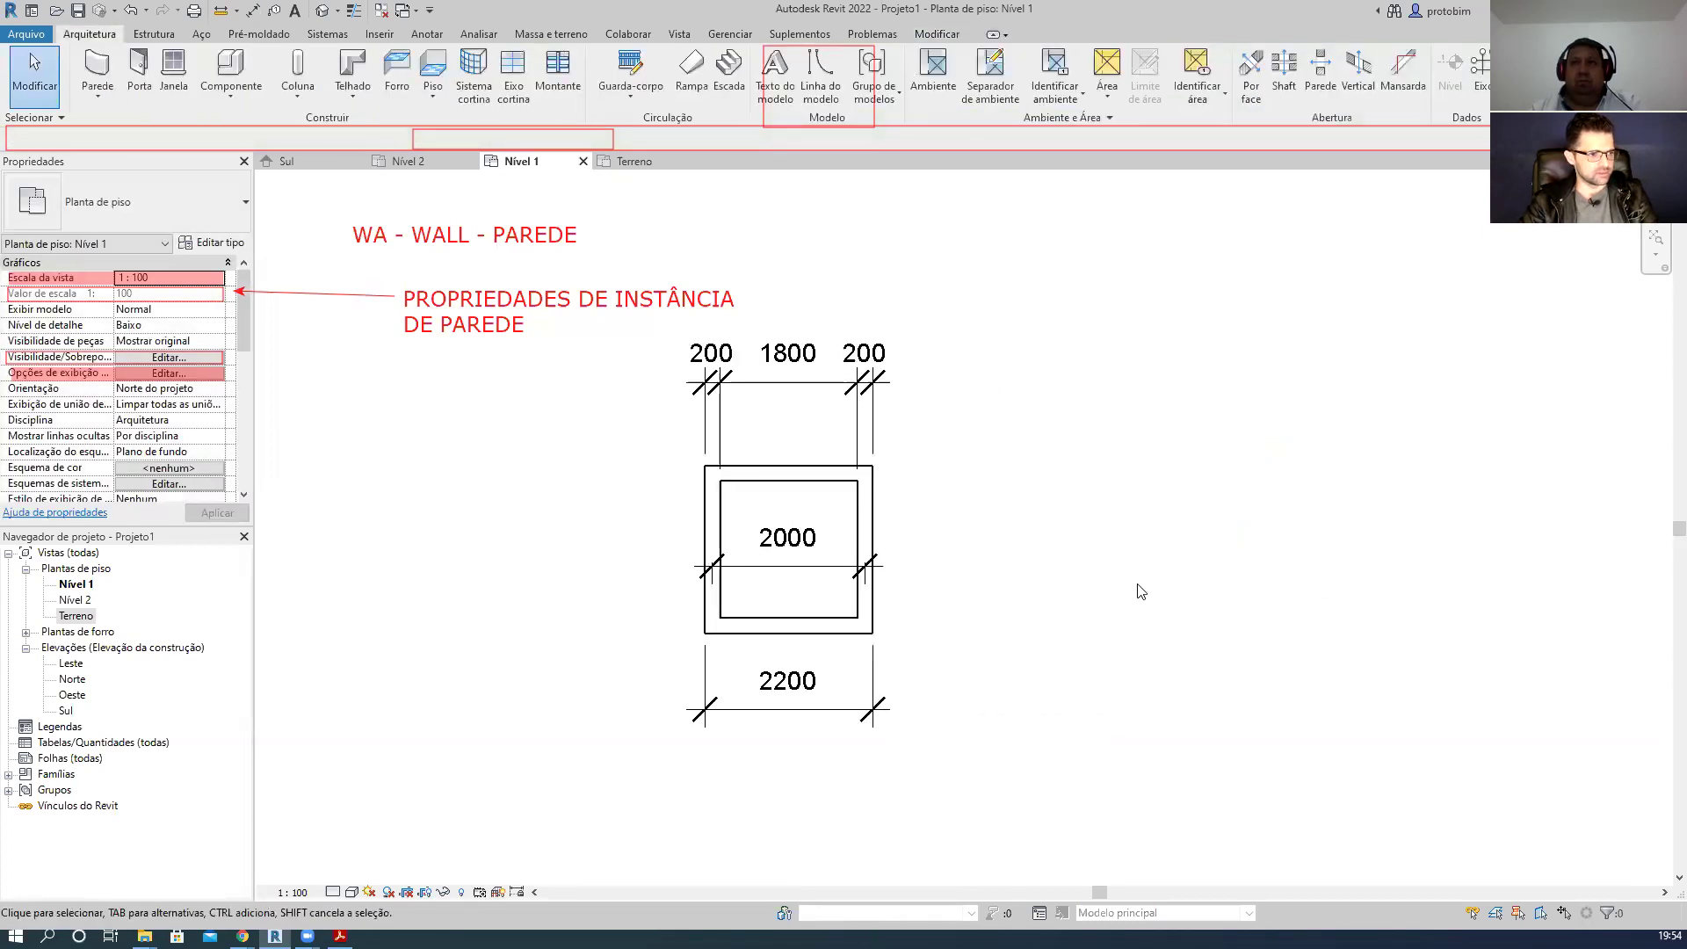
pyautogui.press('a')
pyautogui.click(167, 278)
pyautogui.click(219, 280)
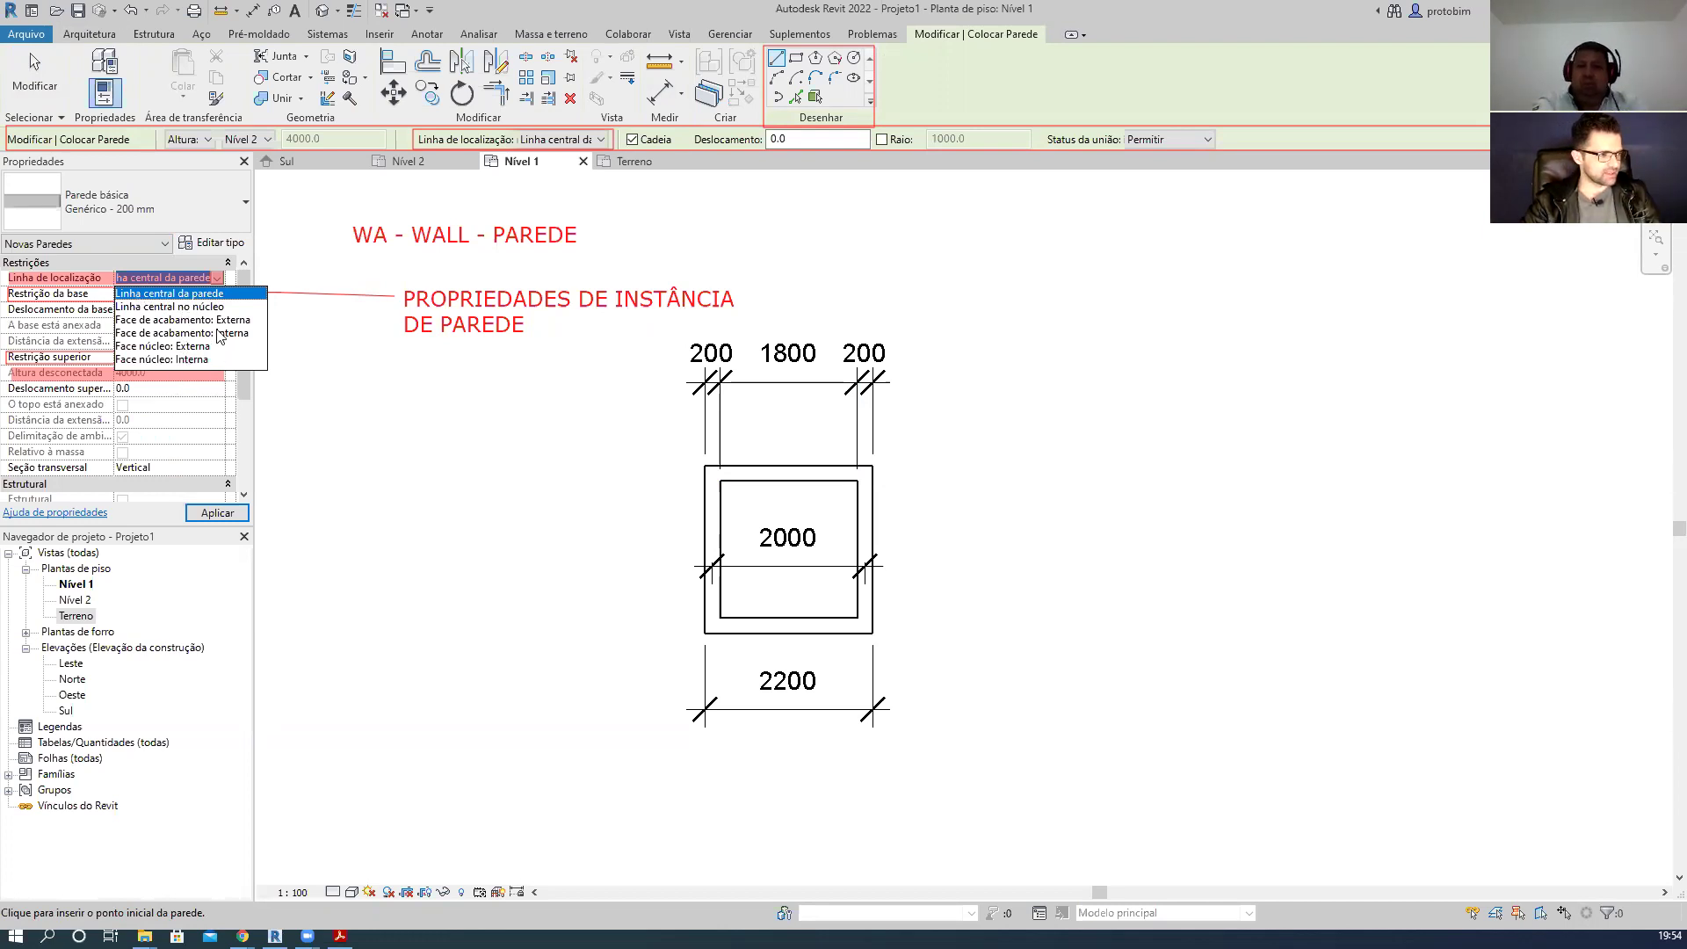
pyautogui.click(220, 334)
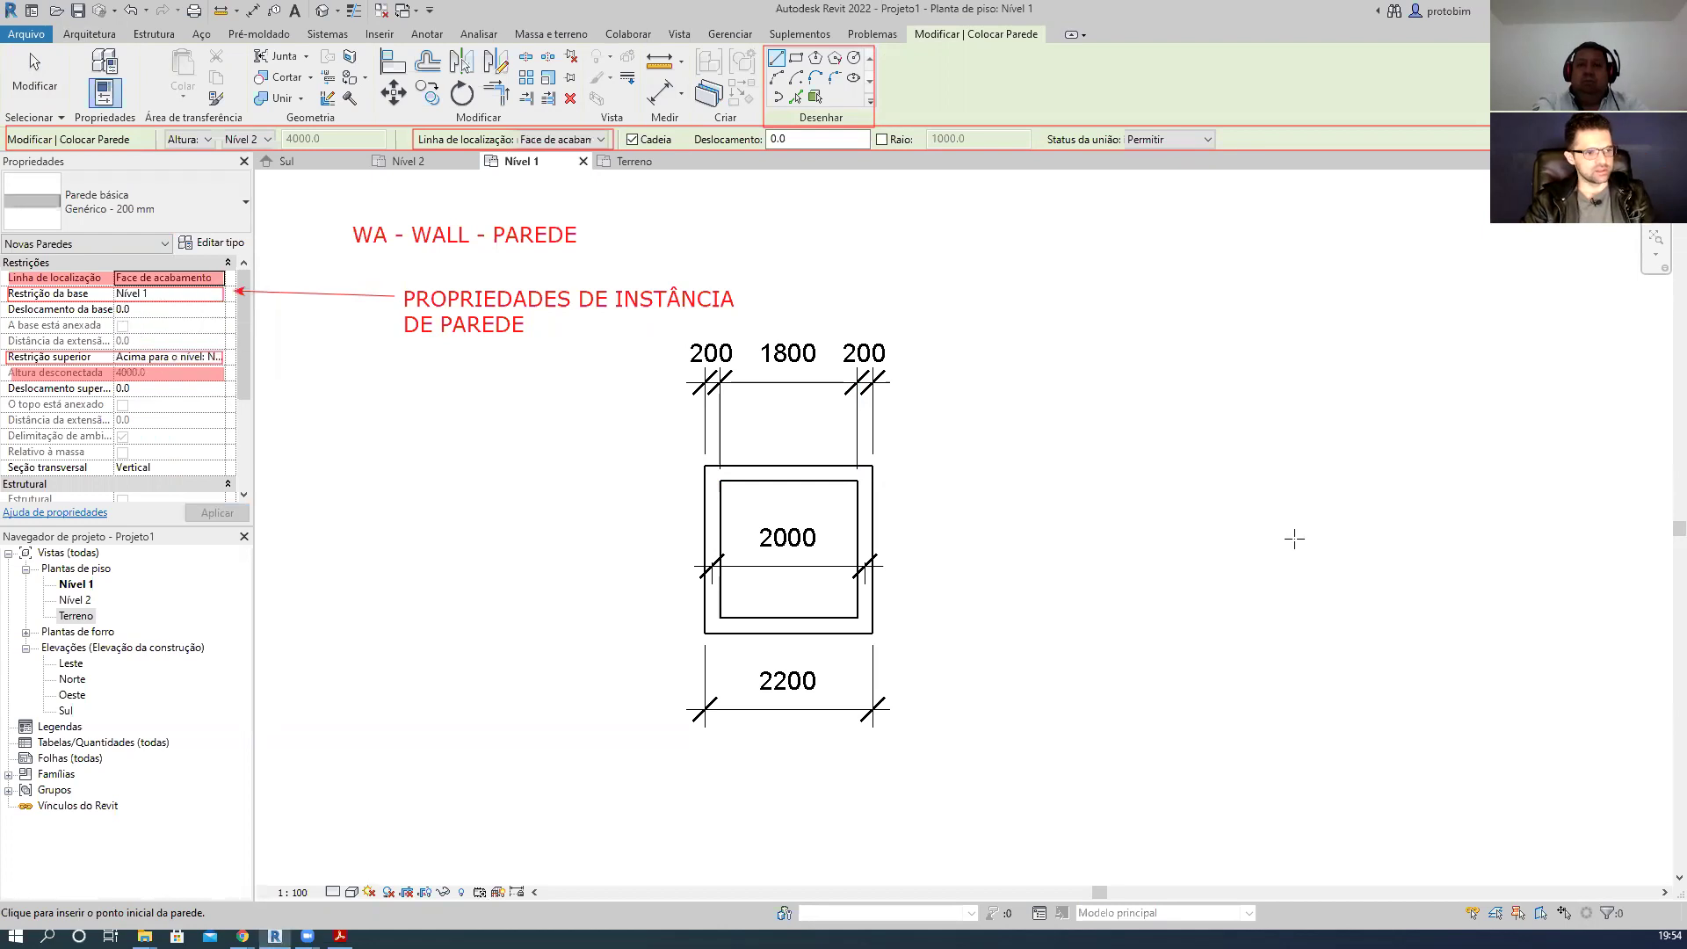
# - Draw a trial horizontal wall on its interior finish face, preview an angled continuation from its end, and delete the wall
pyautogui.click(987, 449)
pyautogui.scroll(2, 1109, 446)
pyautogui.scroll(6, 1132, 448)
pyautogui.click(1134, 457)
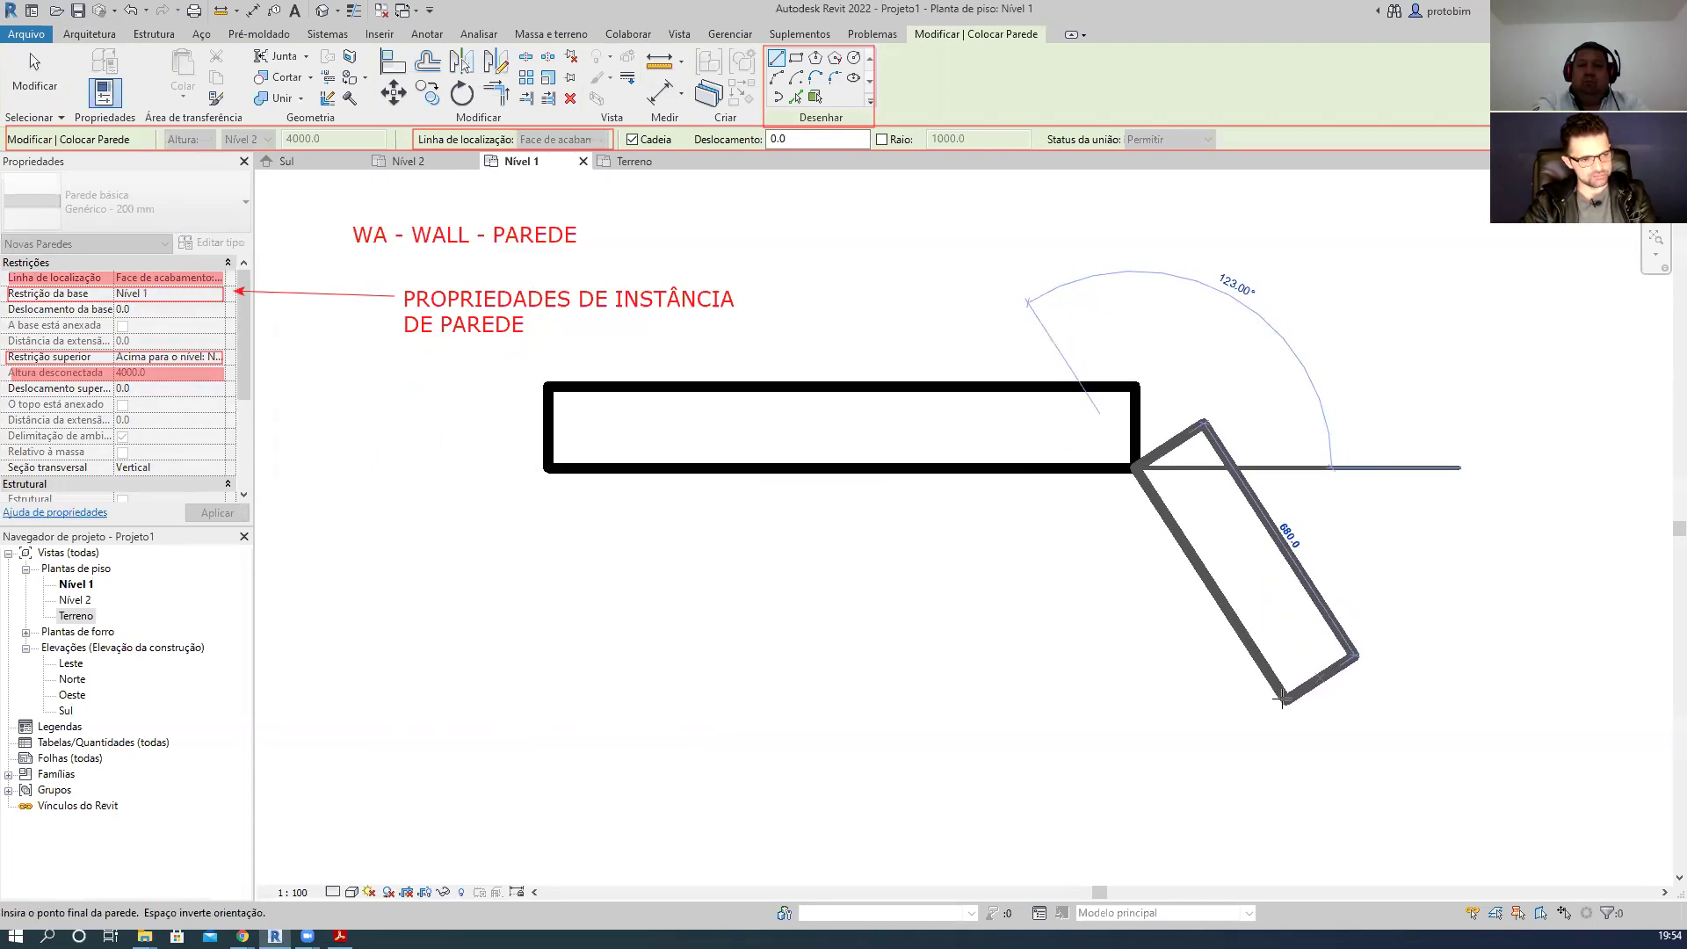
pyautogui.press('Escape')
pyautogui.press('Escape')
pyautogui.scroll(-3, 1137, 559)
pyautogui.click(1133, 507)
pyautogui.press('Delete')
# - Draw another trial horizontal wall about 920 mm long on the interior finish face and delete it
pyautogui.press('w')
pyautogui.press('a')
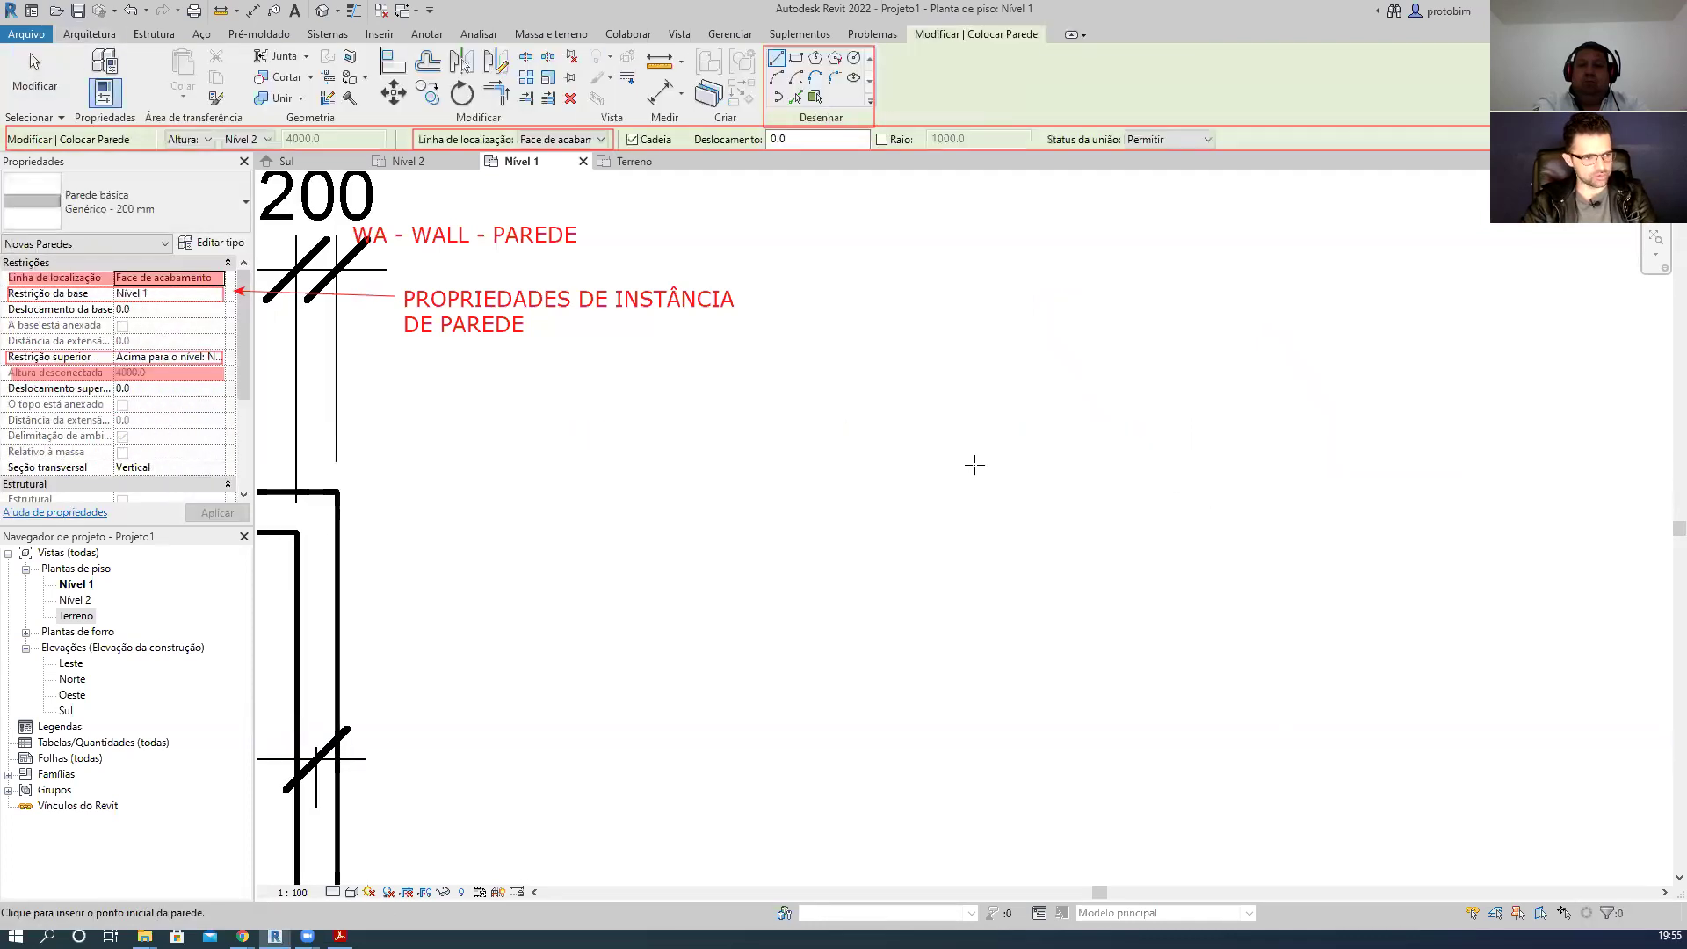
pyautogui.click(974, 465)
pyautogui.click(1161, 463)
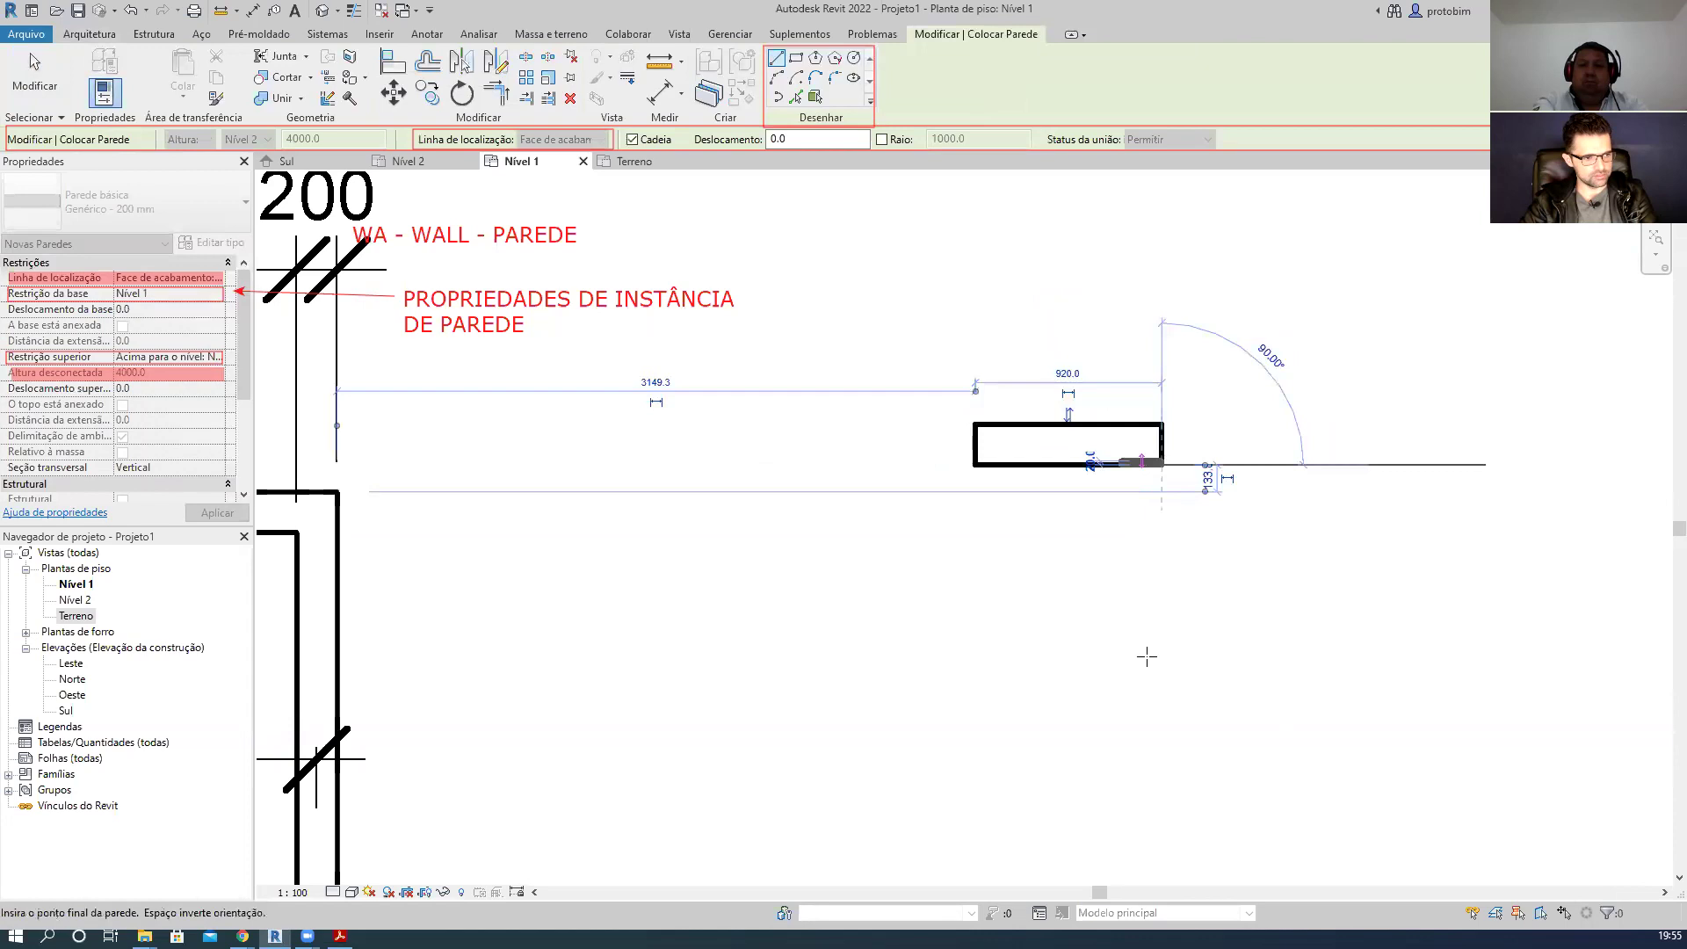
pyautogui.press('Escape')
pyautogui.press('Escape')
pyautogui.click(1150, 465)
pyautogui.press('Delete')
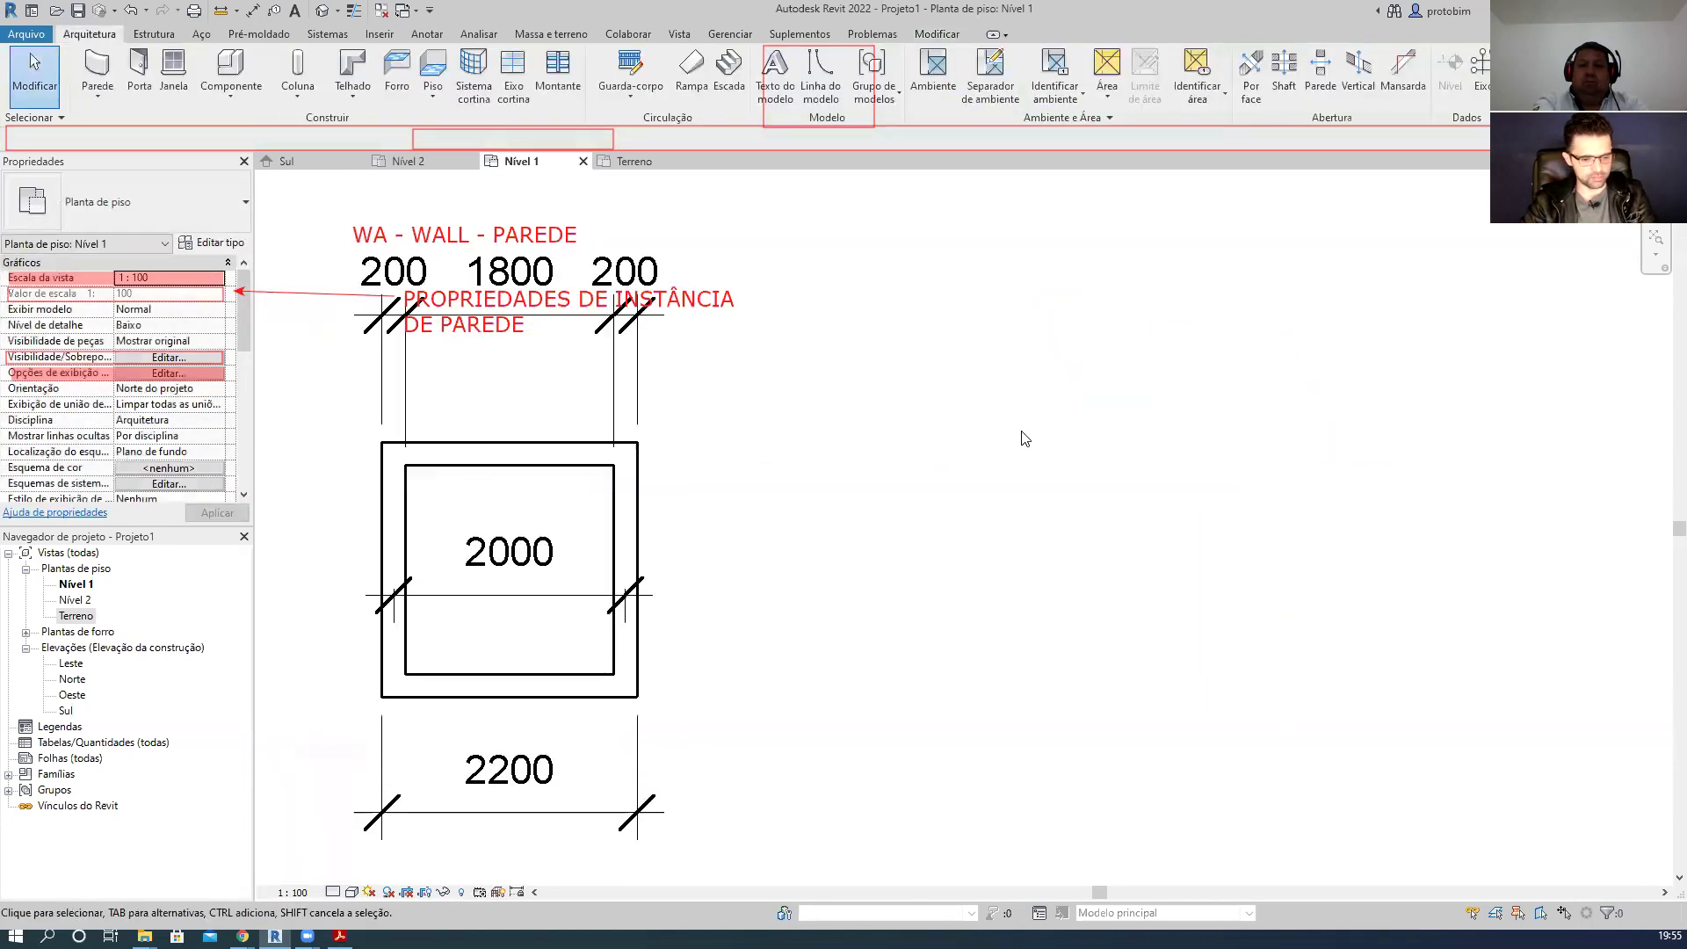
# - Draw a second closed square of walls clockwise, with 2000 mm sides measured along the interior faces
pyautogui.press('w')
pyautogui.press('a')
pyautogui.click(902, 463)
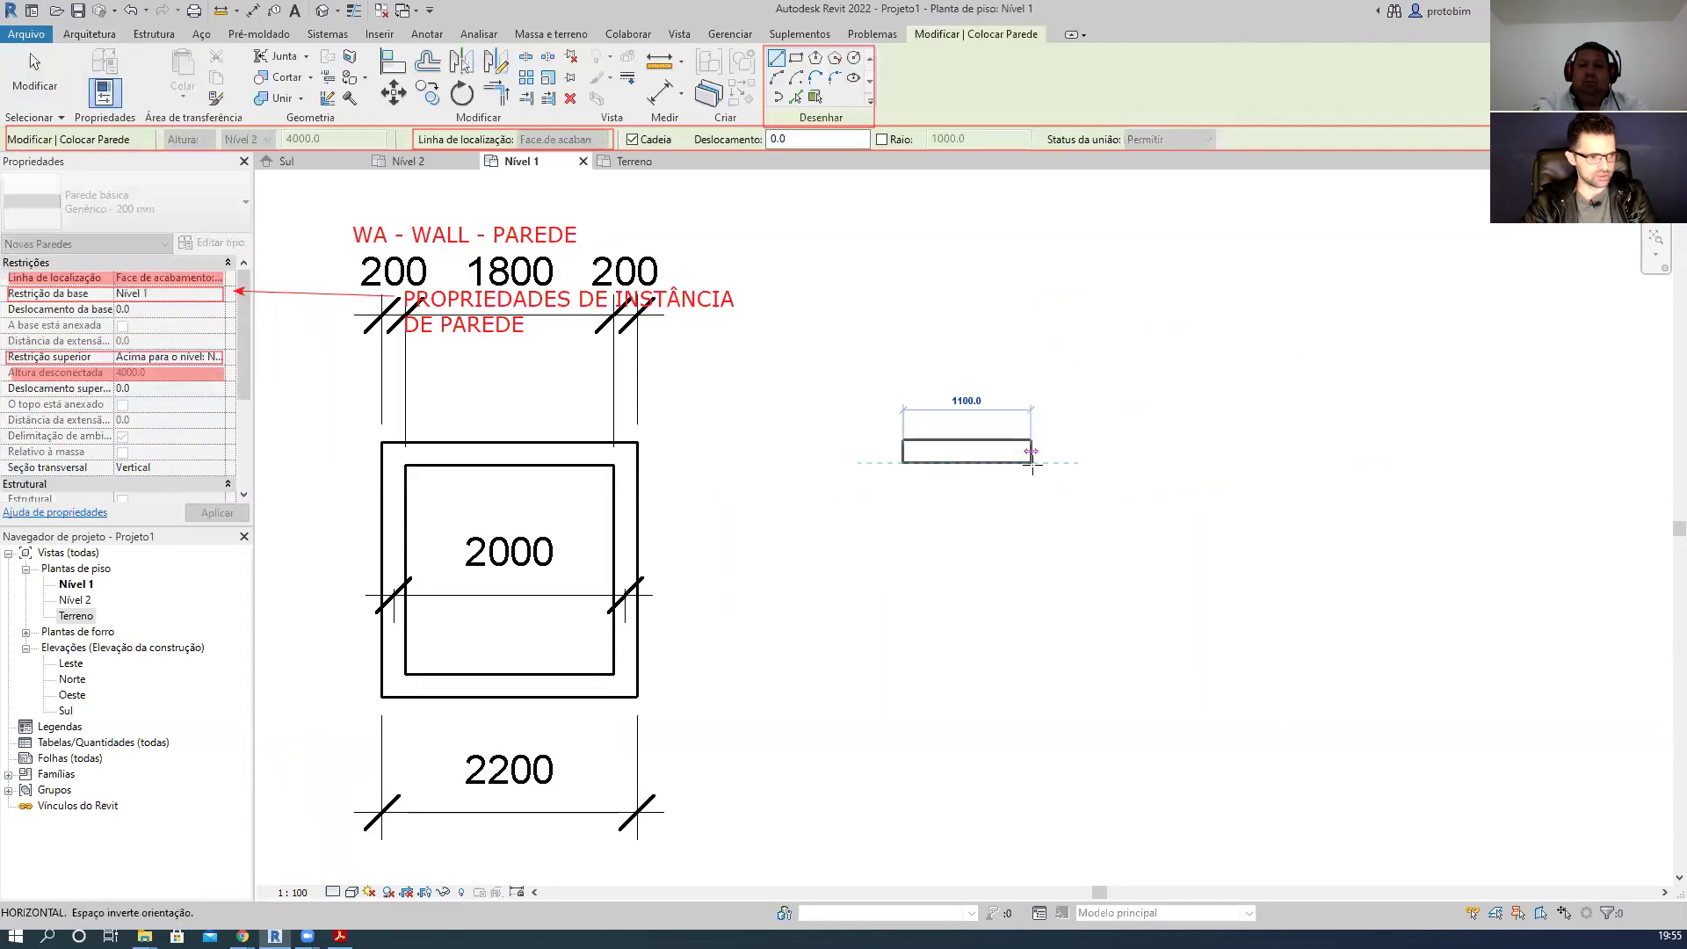
pyautogui.write('2000')
pyautogui.press('Return')
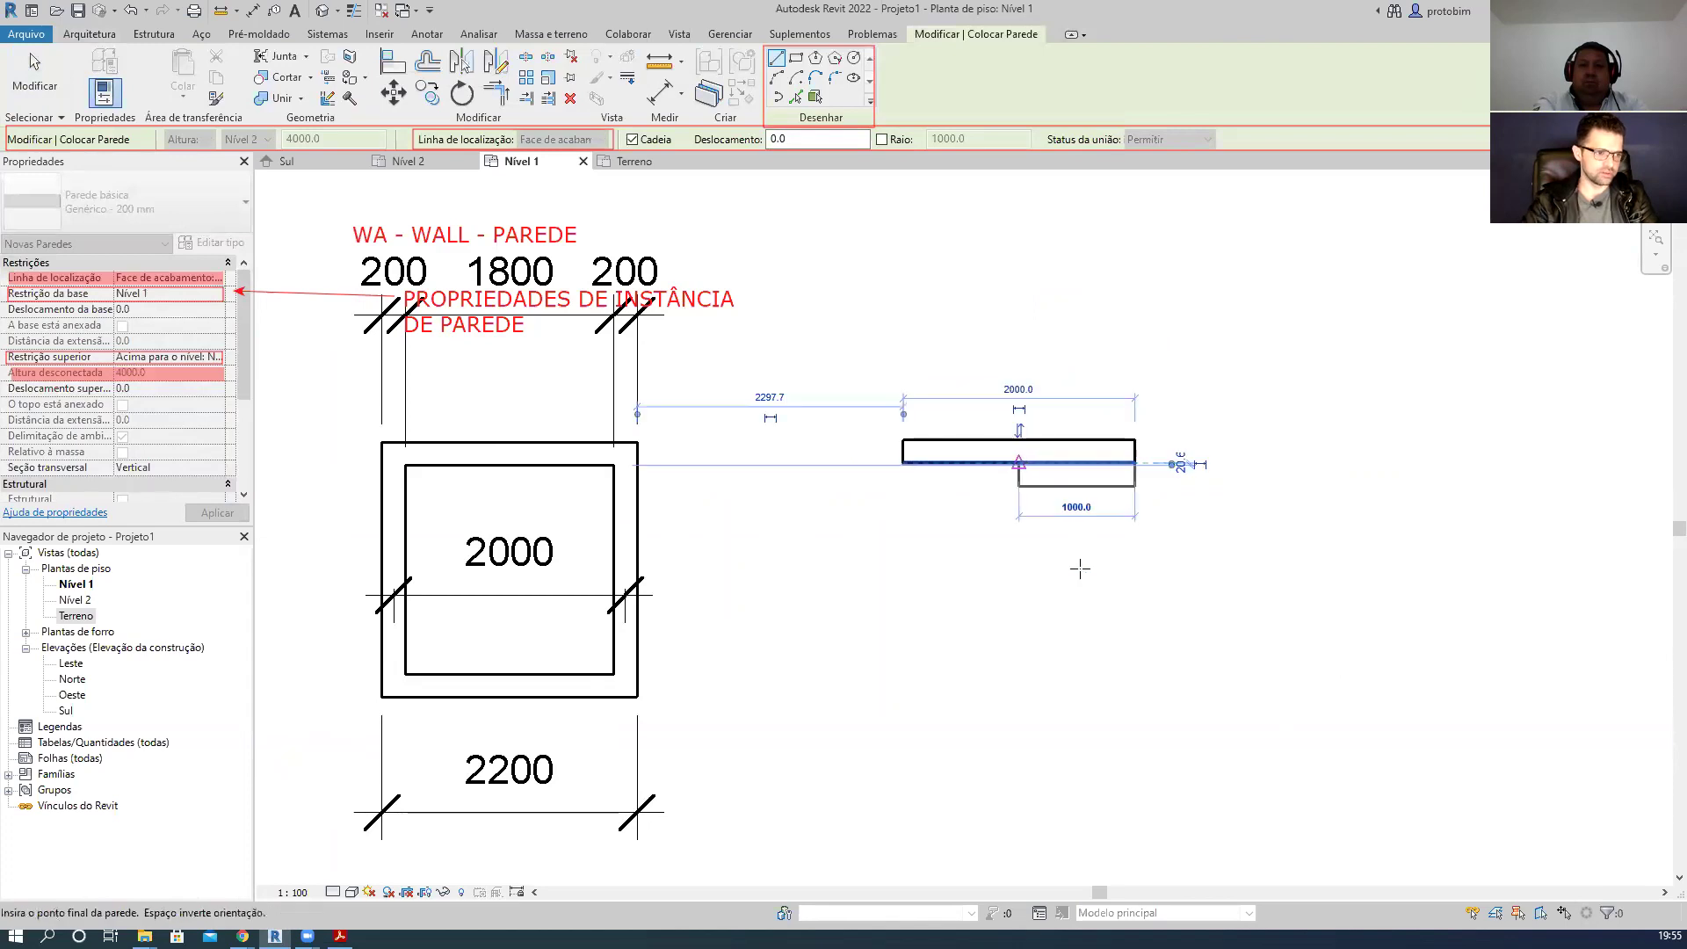
pyautogui.write('2000')
pyautogui.press('Return')
pyautogui.write('2')
pyautogui.press('Return')
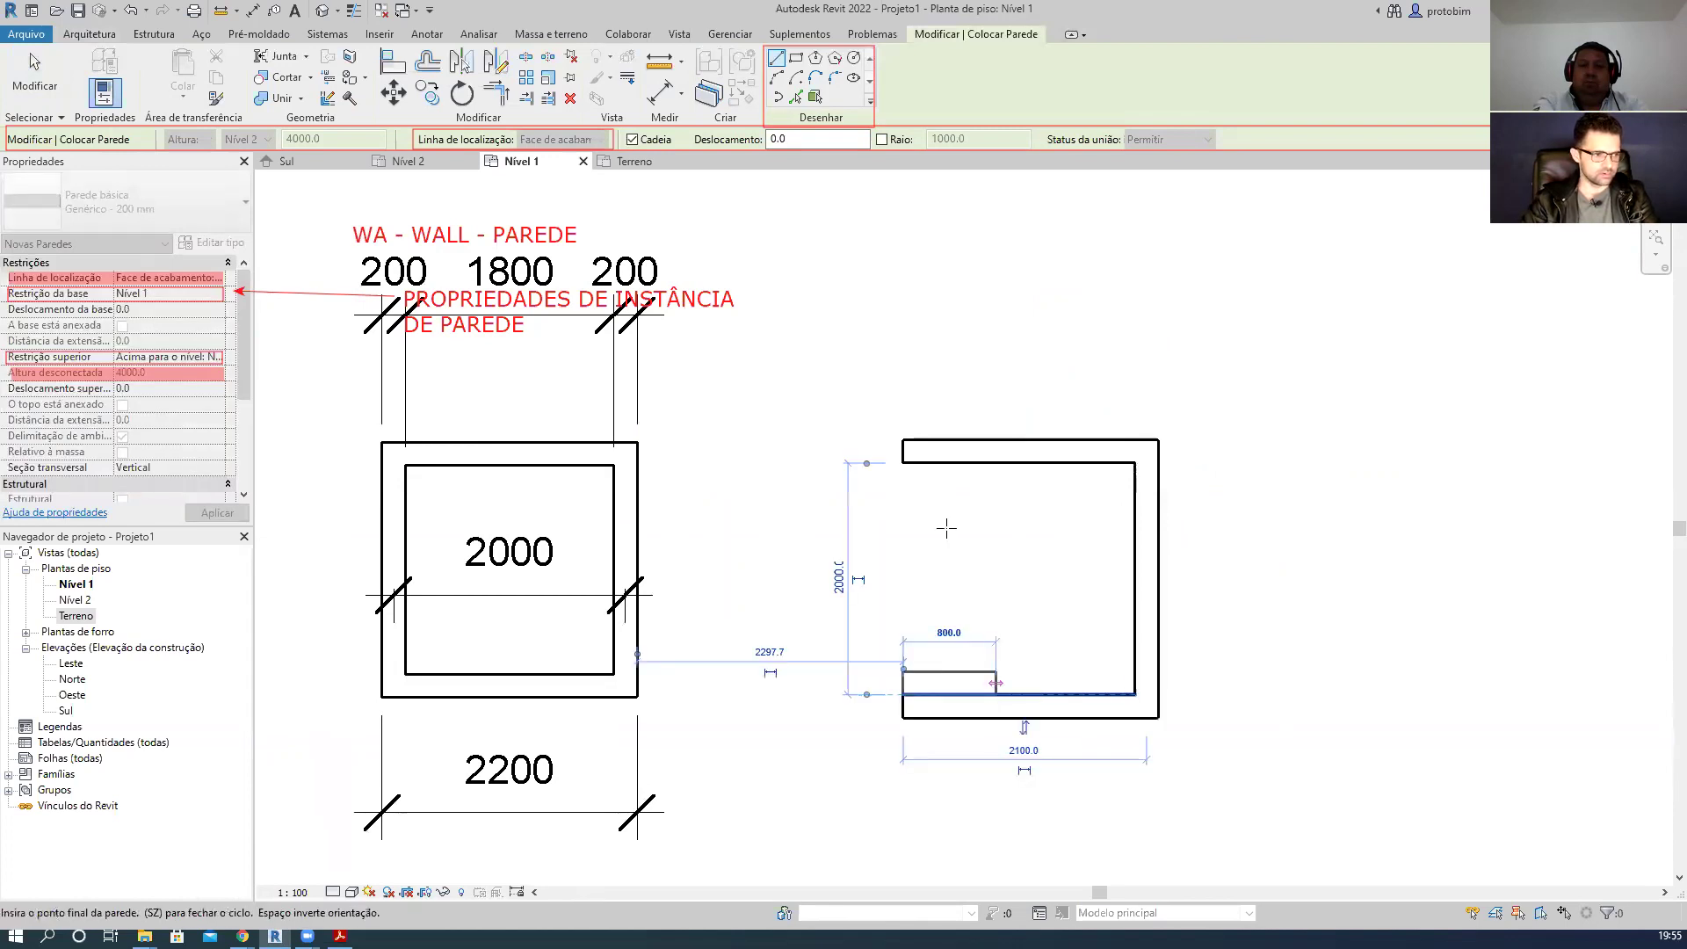
pyautogui.click(904, 463)
# - Draw a third closed square of walls counterclockwise beside the second one, with 2000 mm sides on the interior finish face location line
pyautogui.scroll(-1, 924, 532)
pyautogui.moveTo(923, 531); pyautogui.dragTo(776, 534, button='middle')
pyautogui.click(1373, 468)
pyautogui.write('2000')
pyautogui.press('Return')
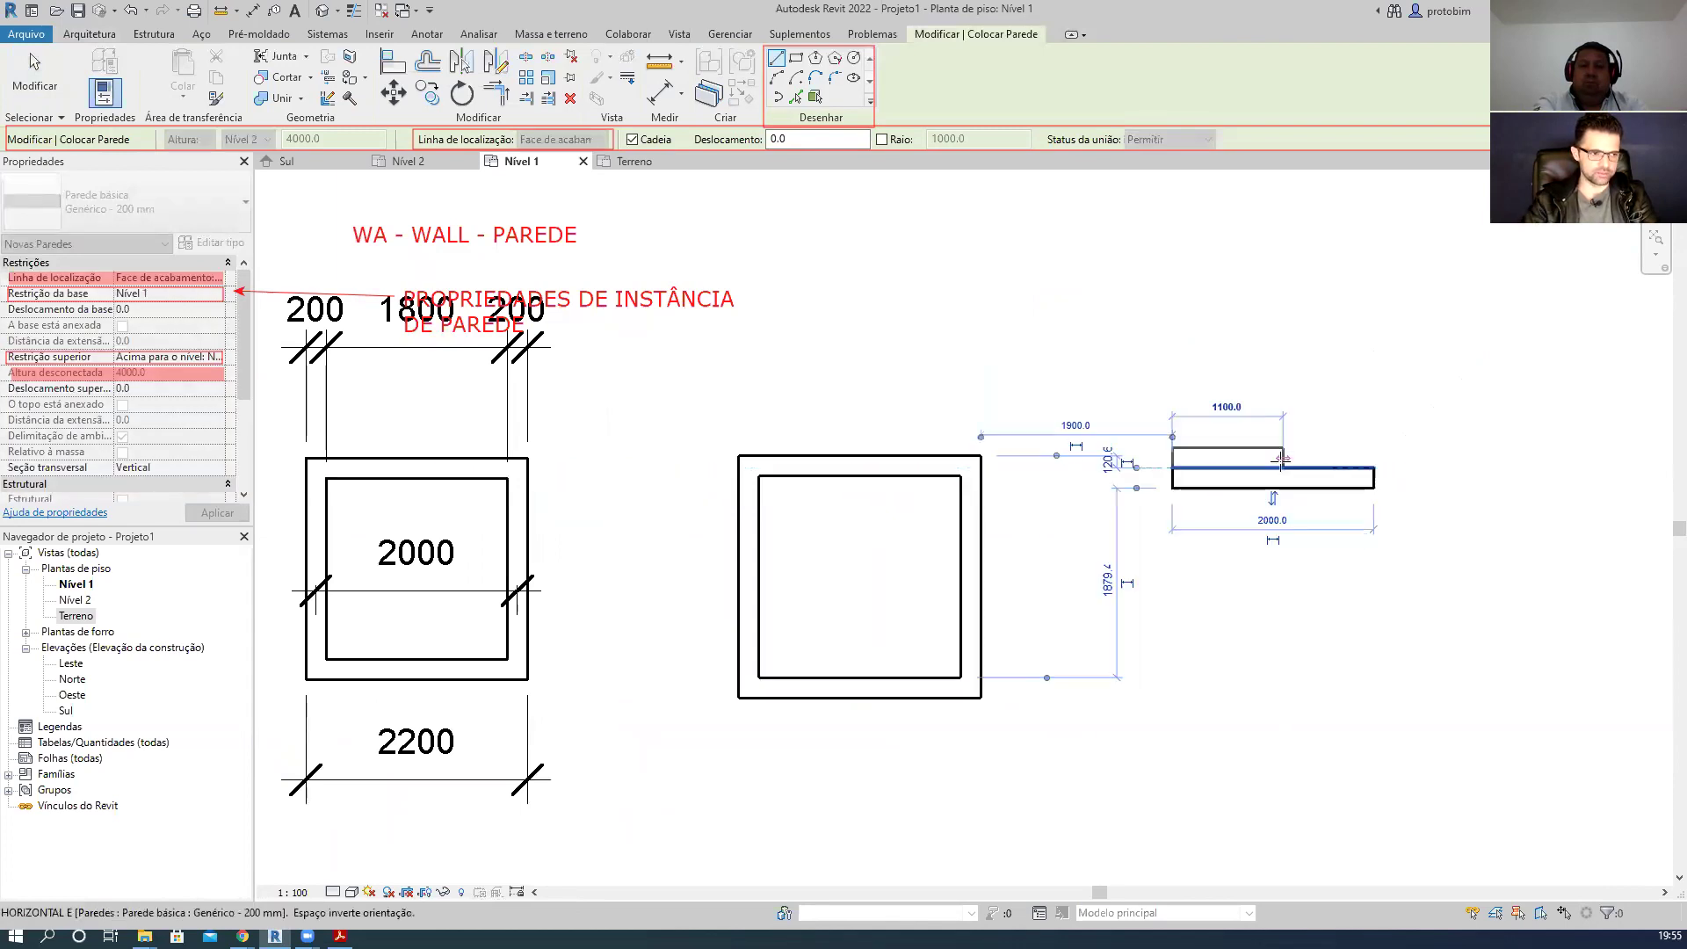
pyautogui.write('2')
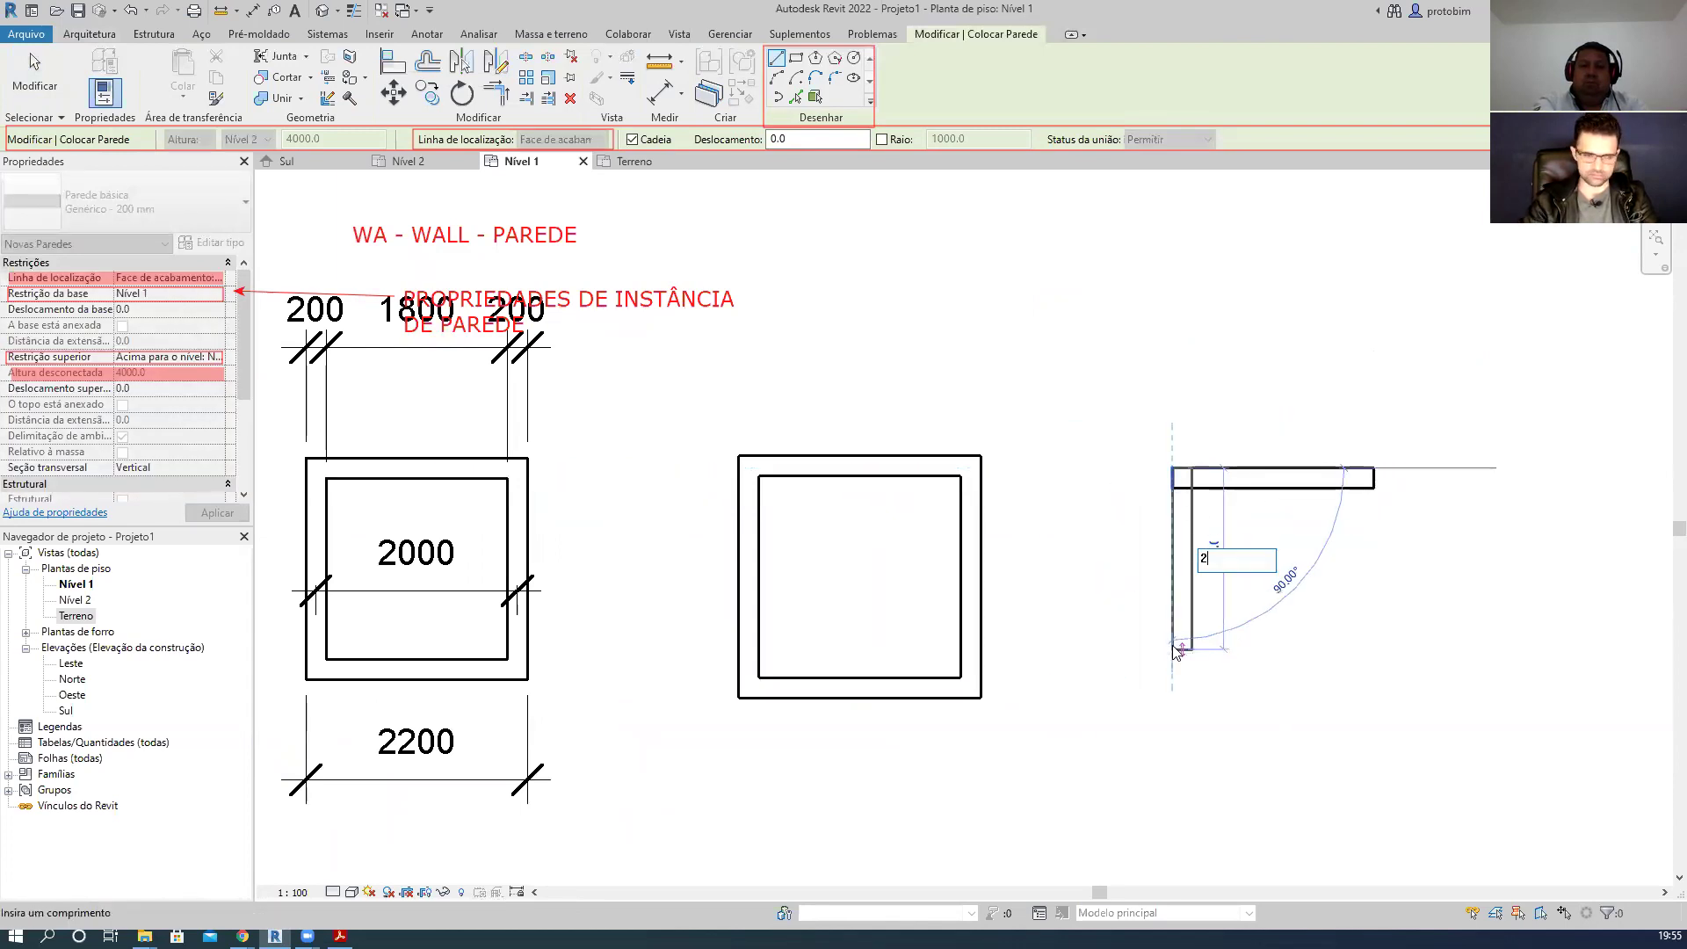
pyautogui.write('000')
pyautogui.press('Return')
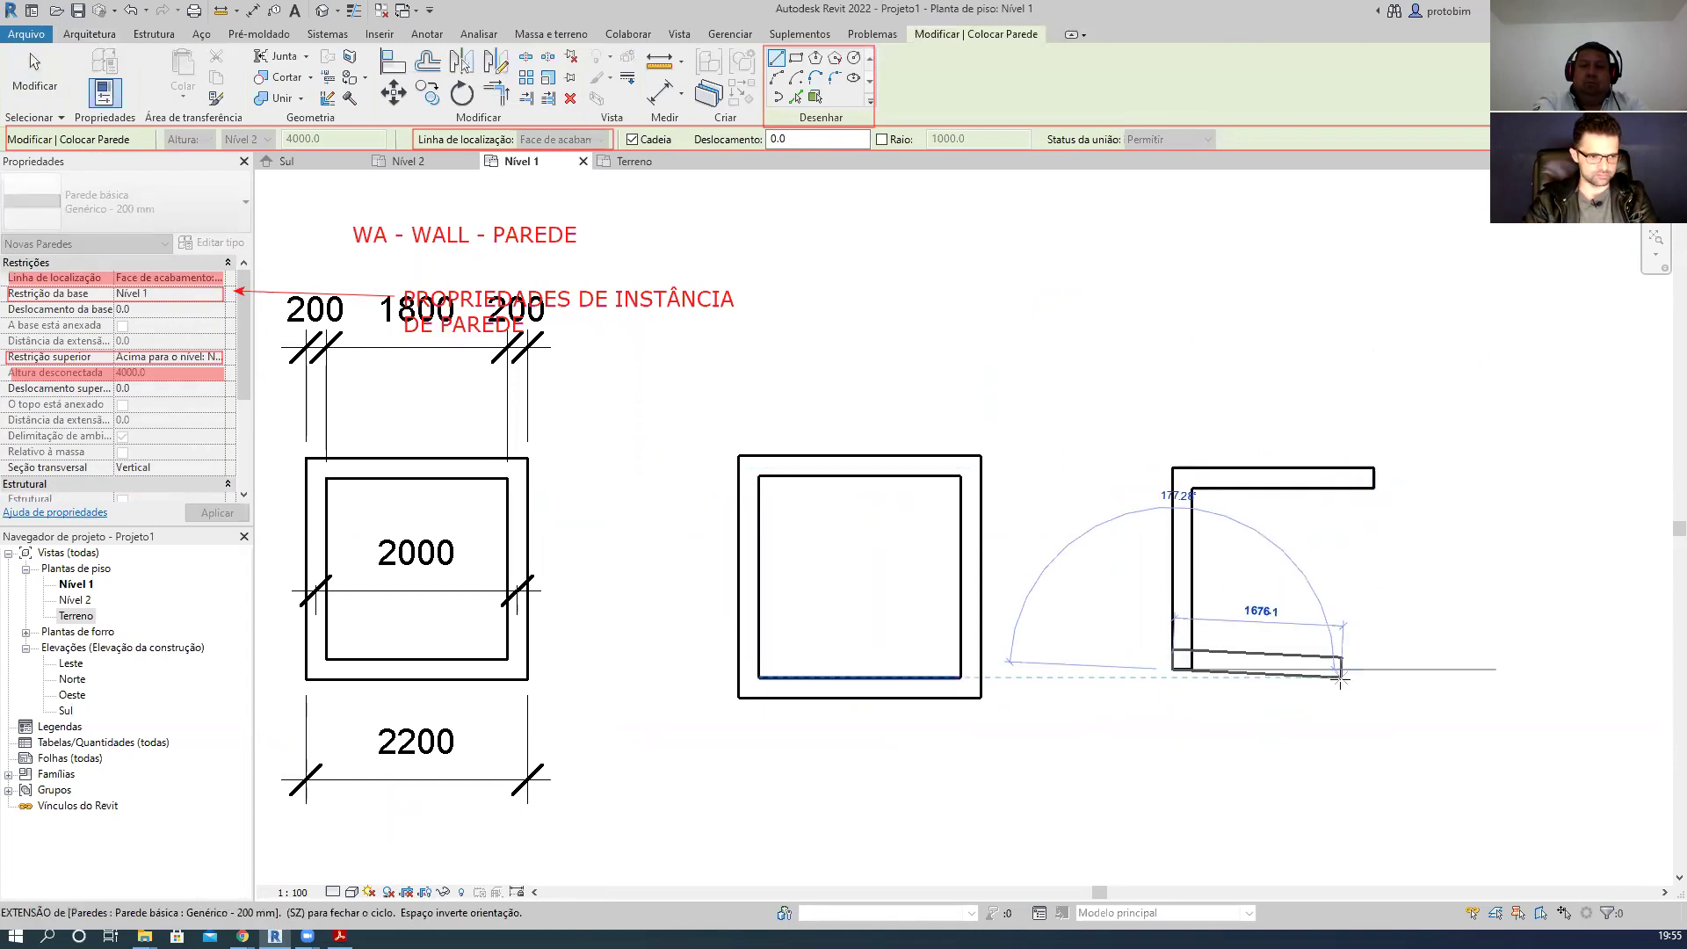
pyautogui.write('2000')
pyautogui.press('Return')
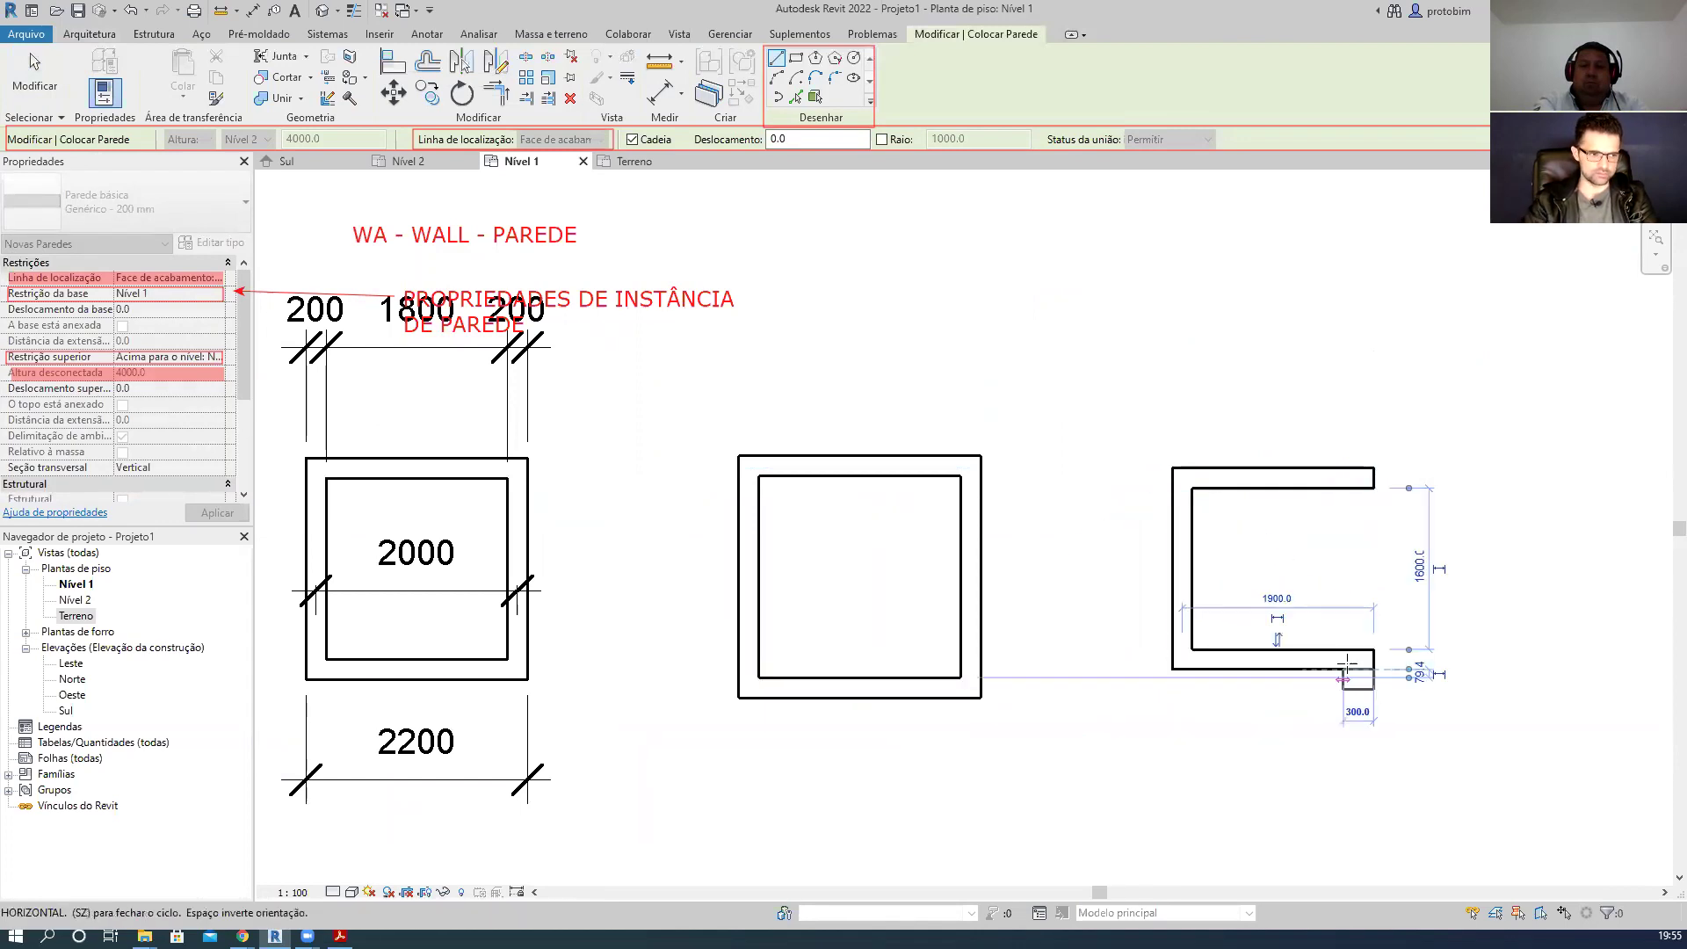
pyautogui.press('Escape')
pyautogui.press('Escape')
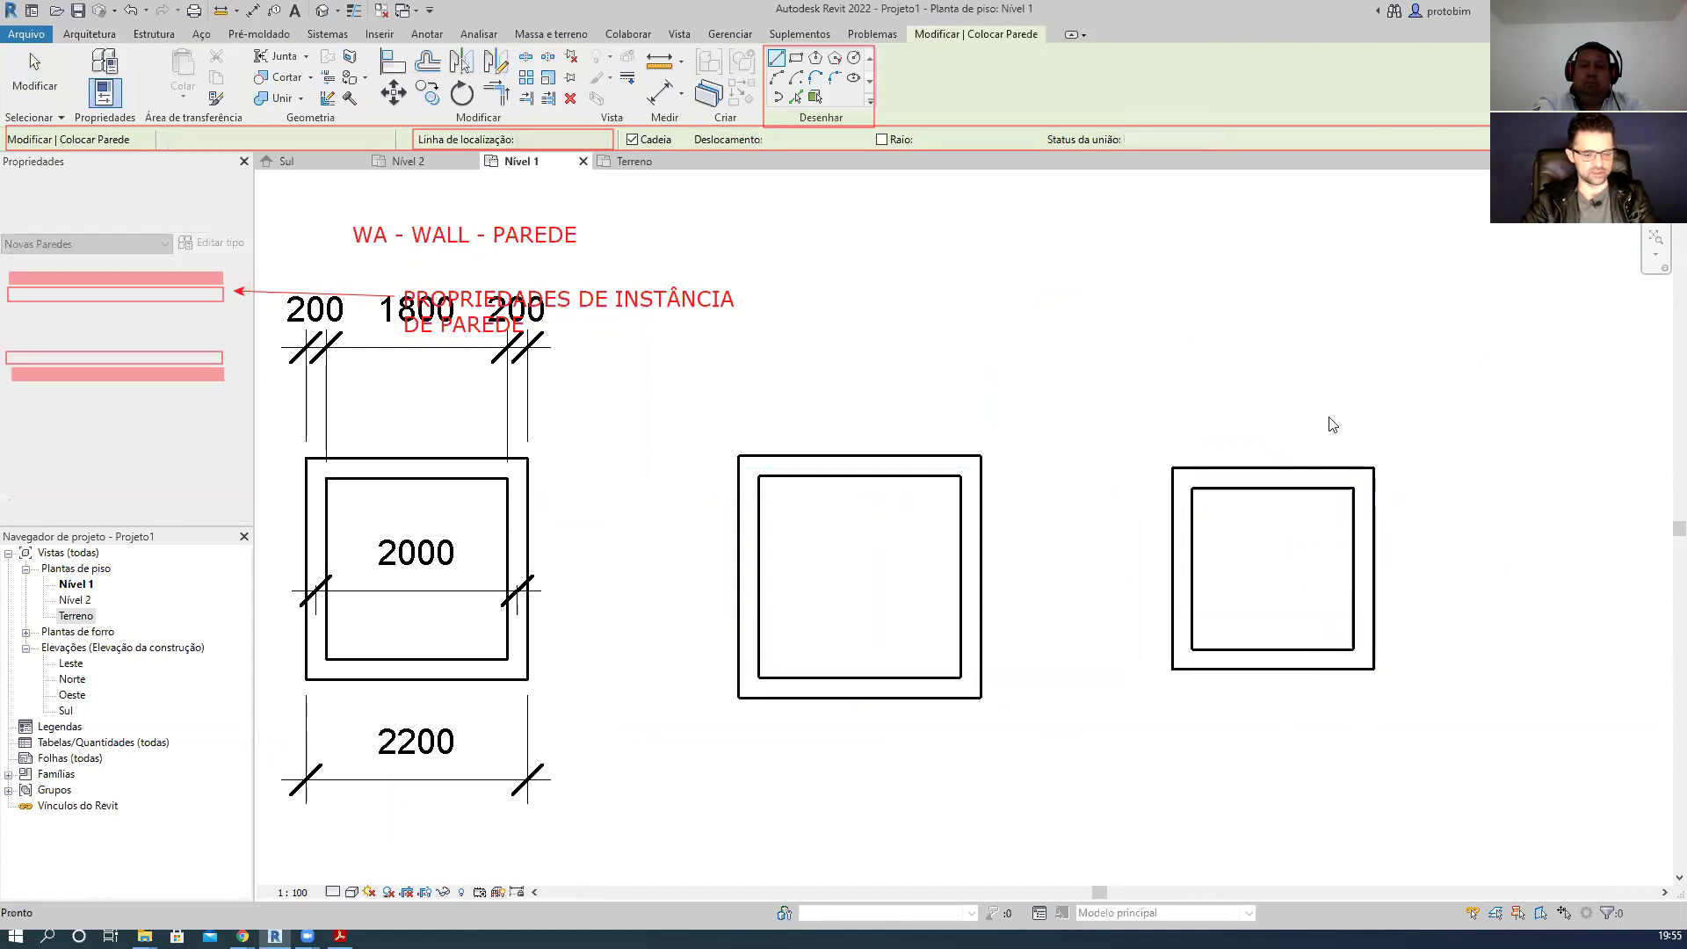
# - Place an aligned chain dimension above the second square covering both wall thicknesses and the clear interior width
pyautogui.press('d')
pyautogui.press('i')
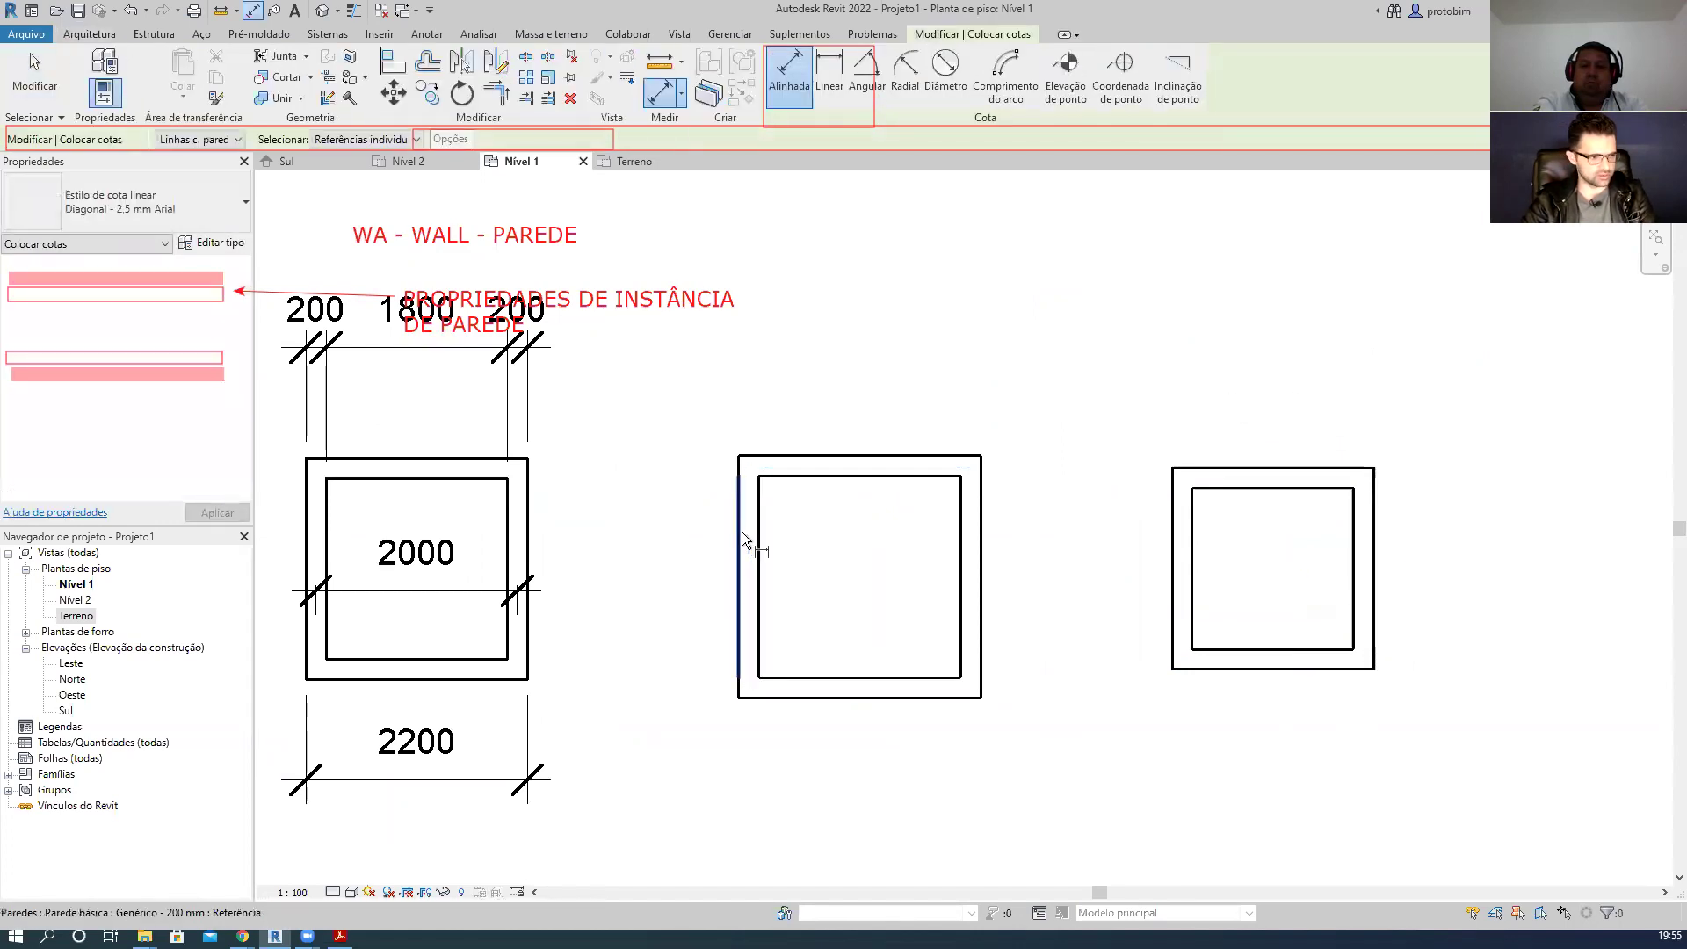
pyautogui.click(741, 531)
pyautogui.click(757, 530)
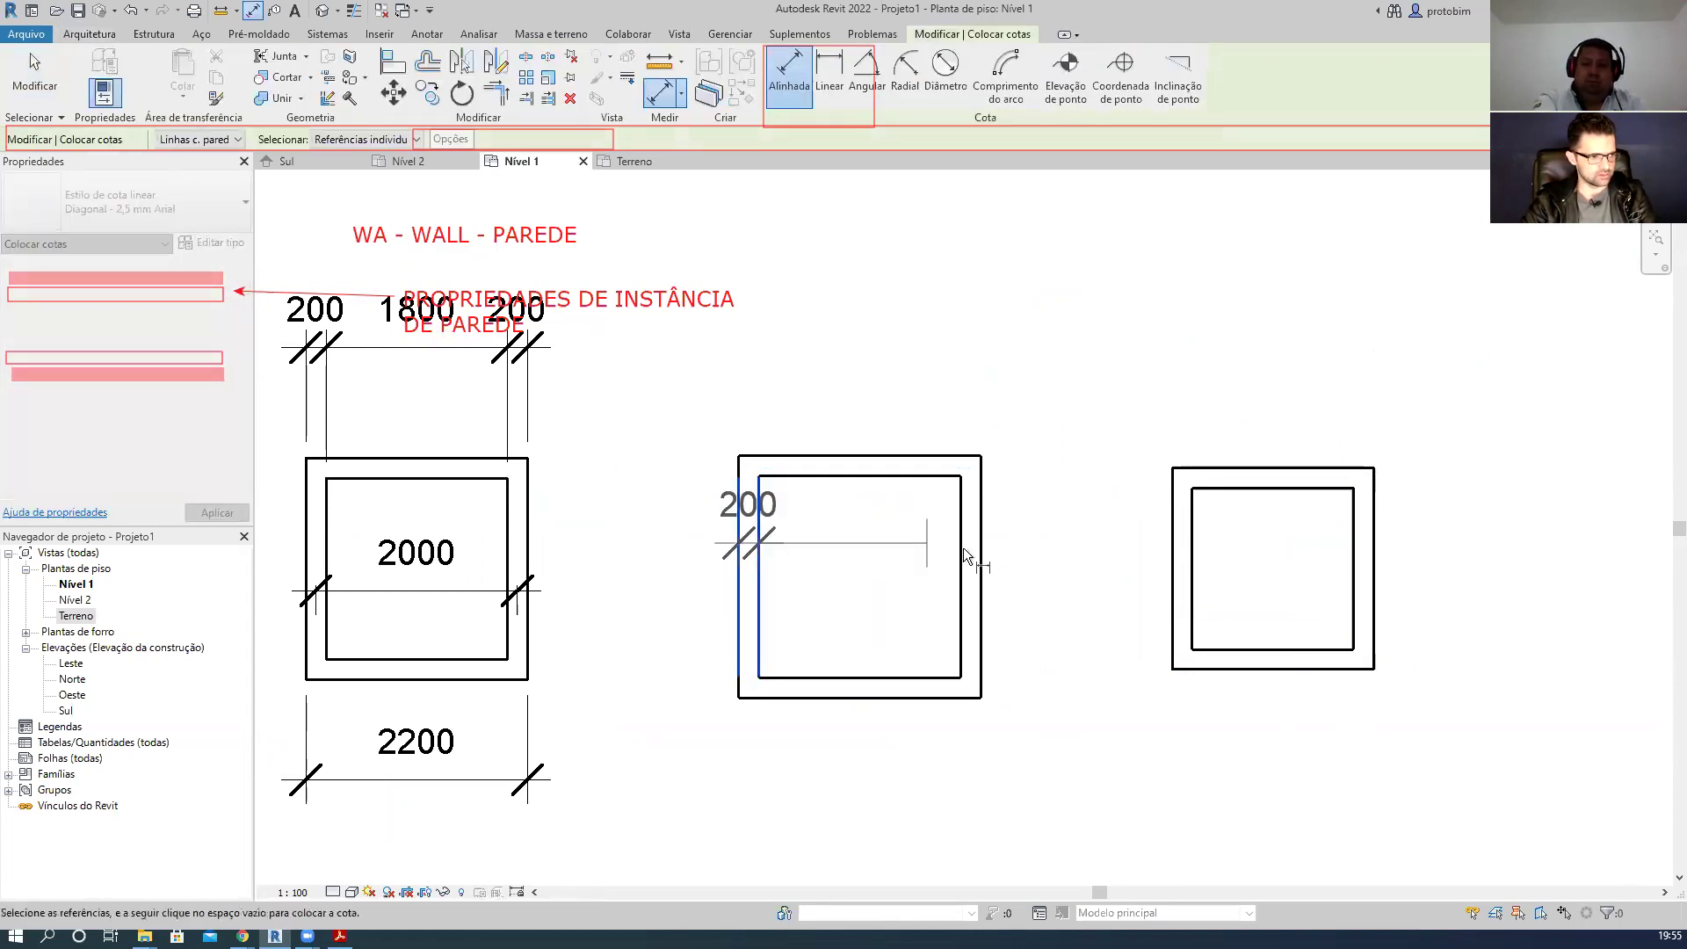
pyautogui.click(961, 551)
pyautogui.click(981, 551)
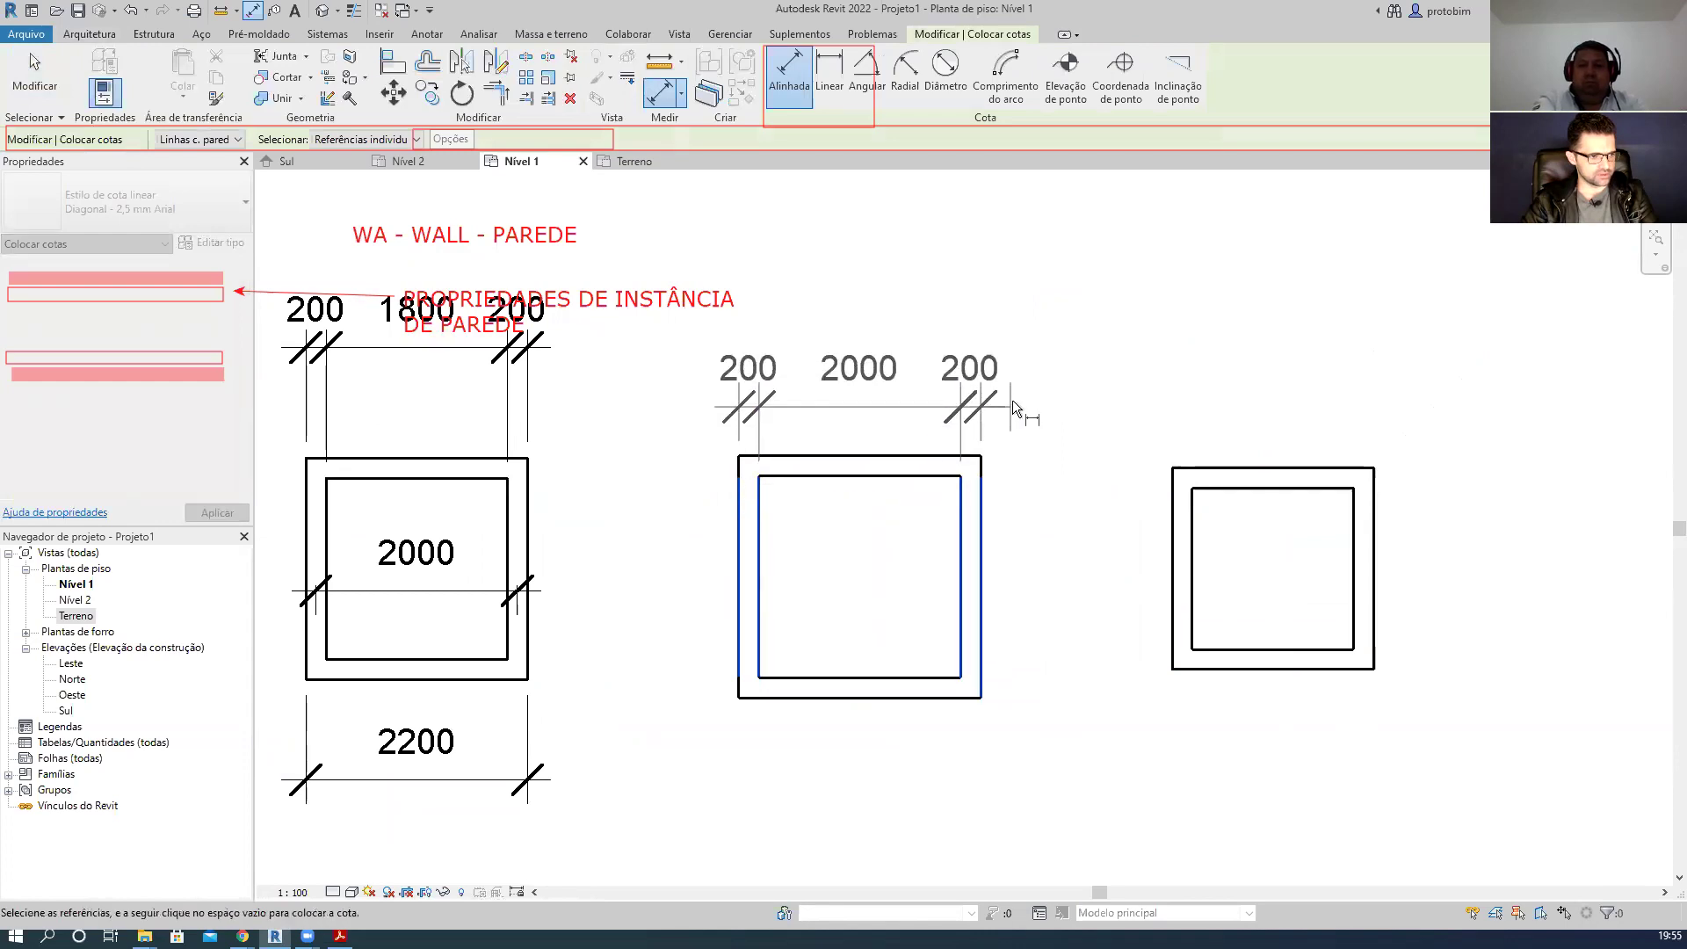
pyautogui.click(1021, 378)
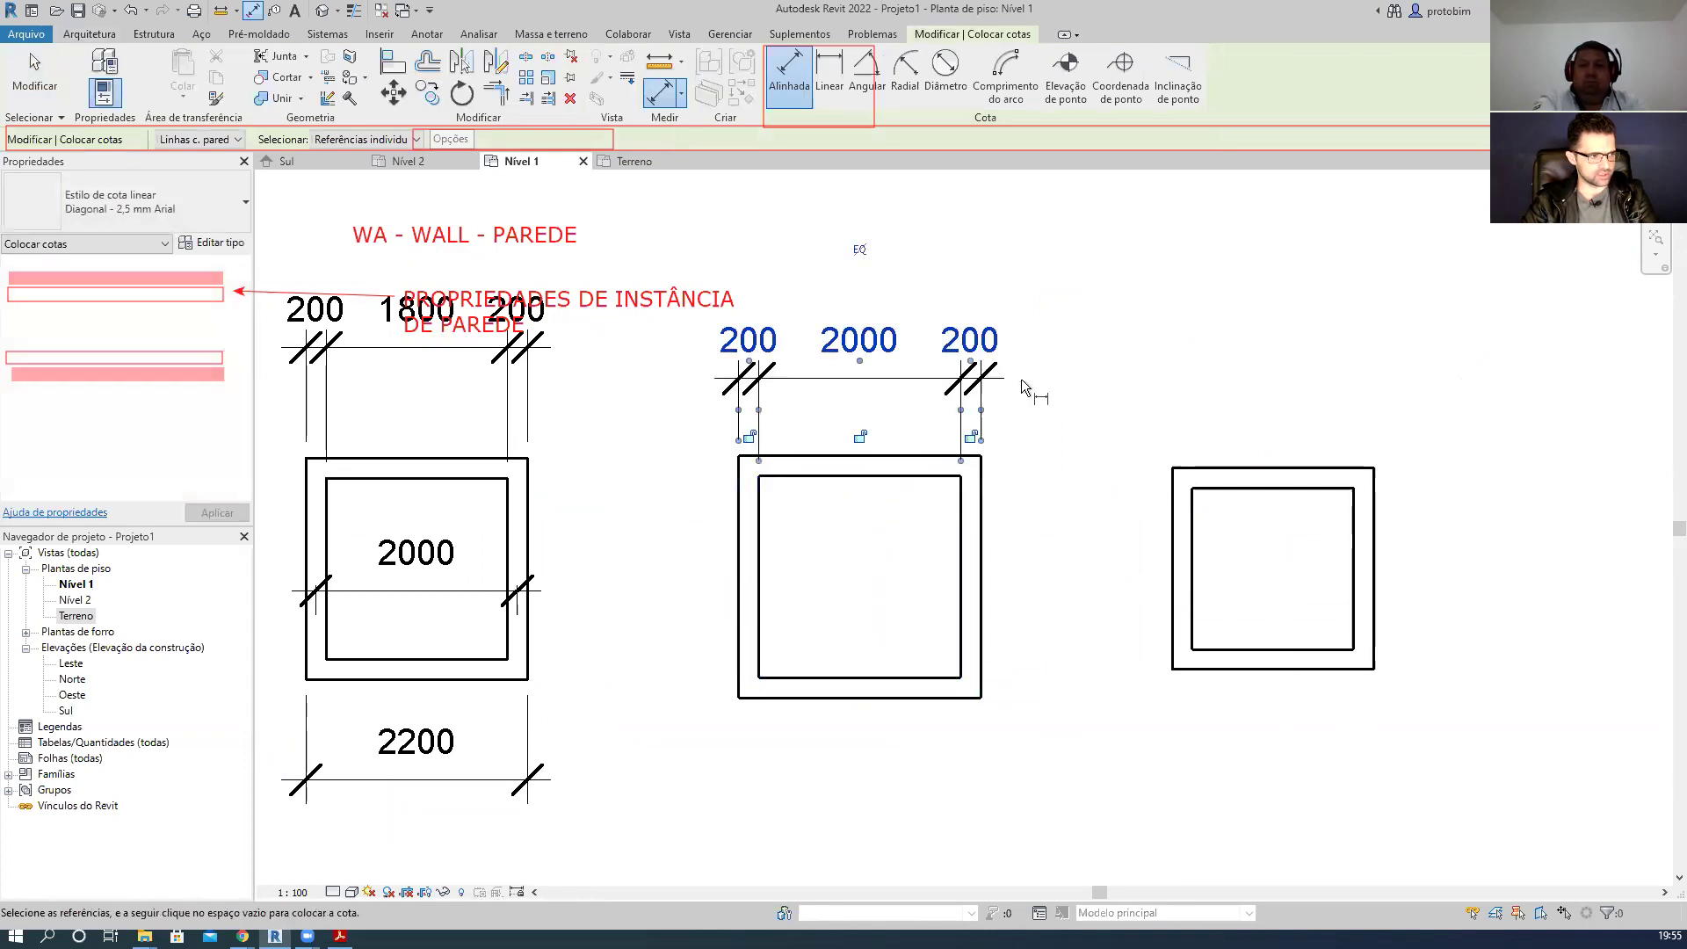
# - Dimension the second square's width between wall centerlines inside it and between outer faces below it
pyautogui.click(754, 588)
pyautogui.click(971, 587)
pyautogui.click(923, 590)
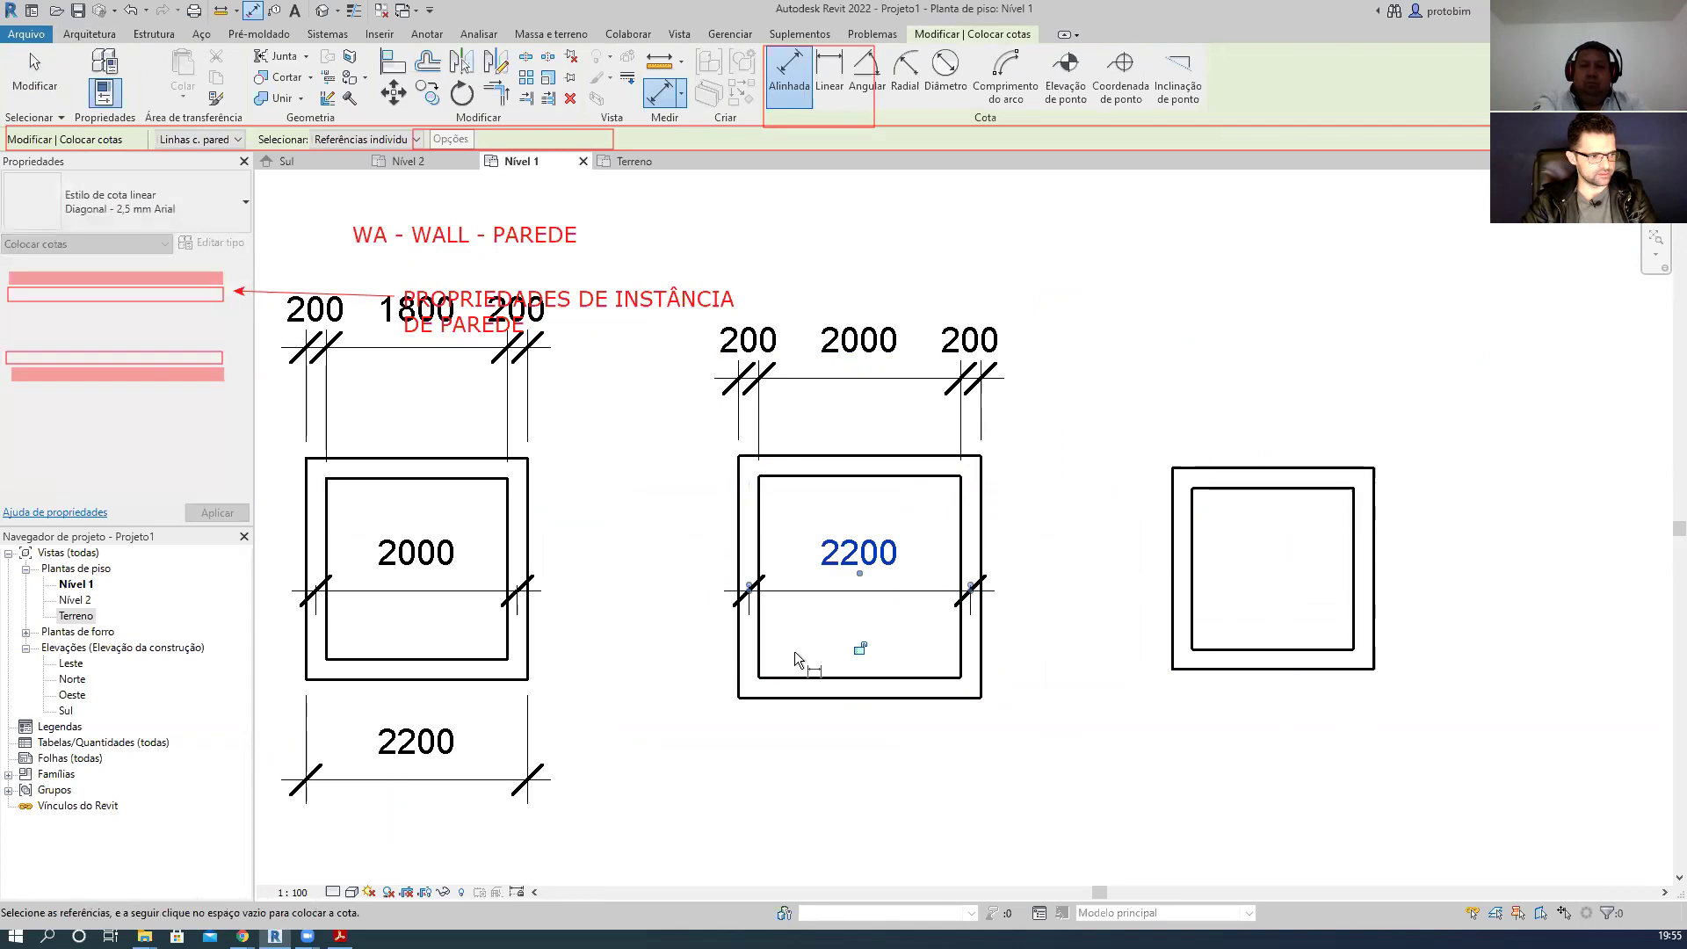
pyautogui.click(741, 670)
pyautogui.click(981, 654)
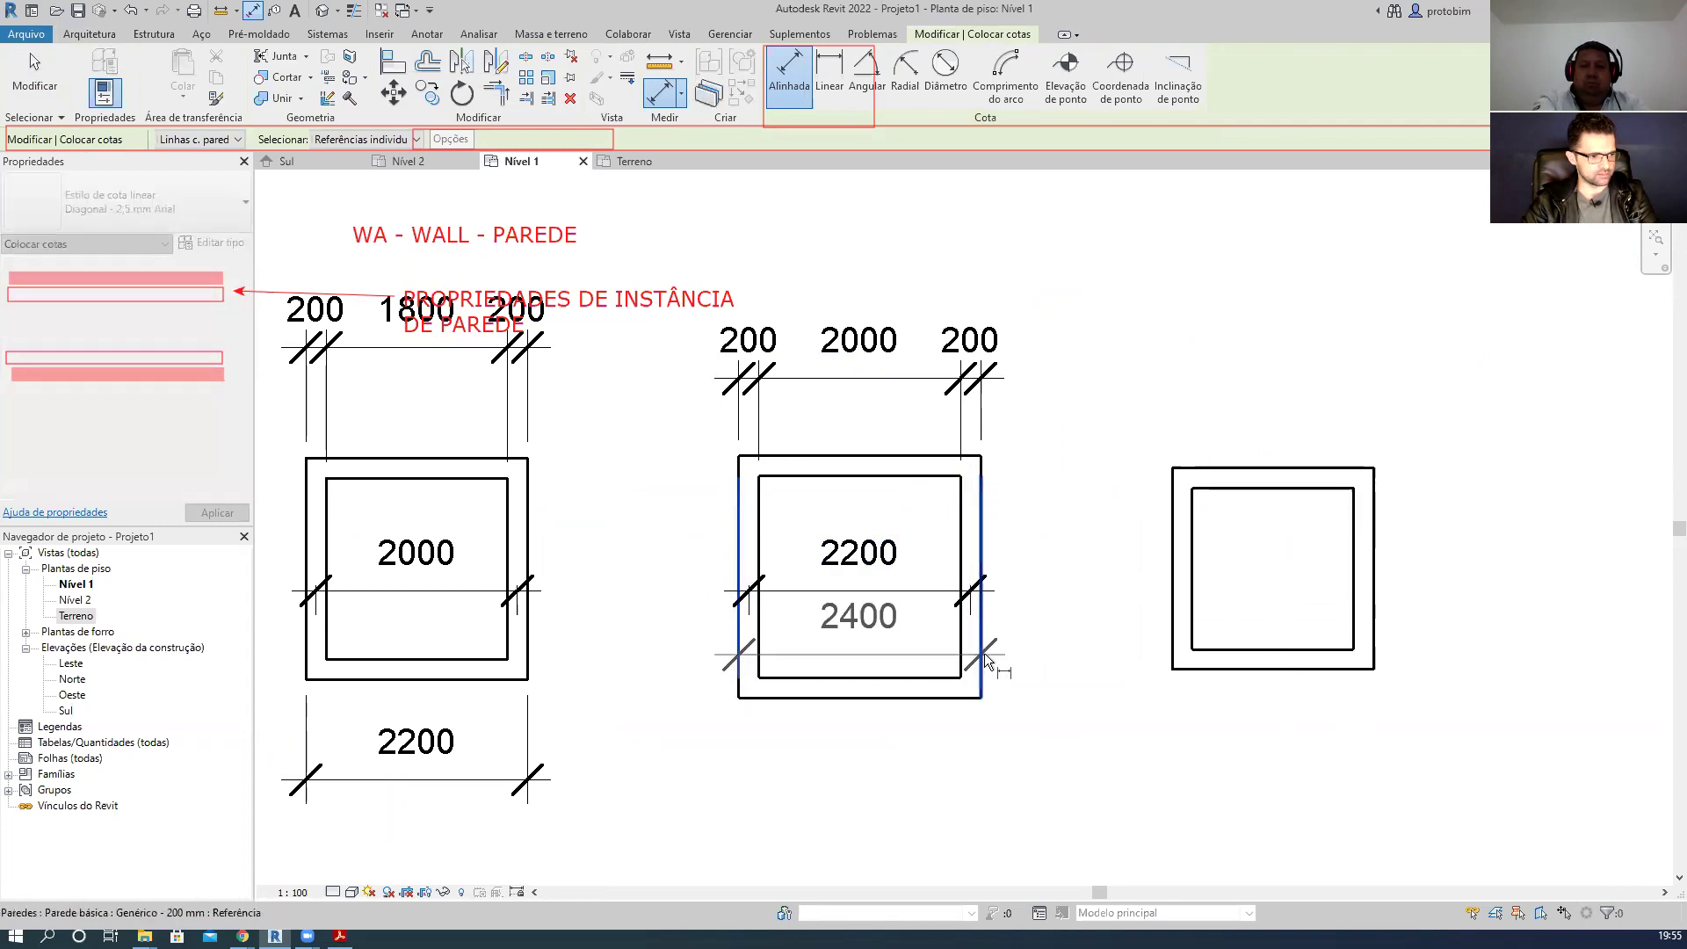
pyautogui.click(961, 785)
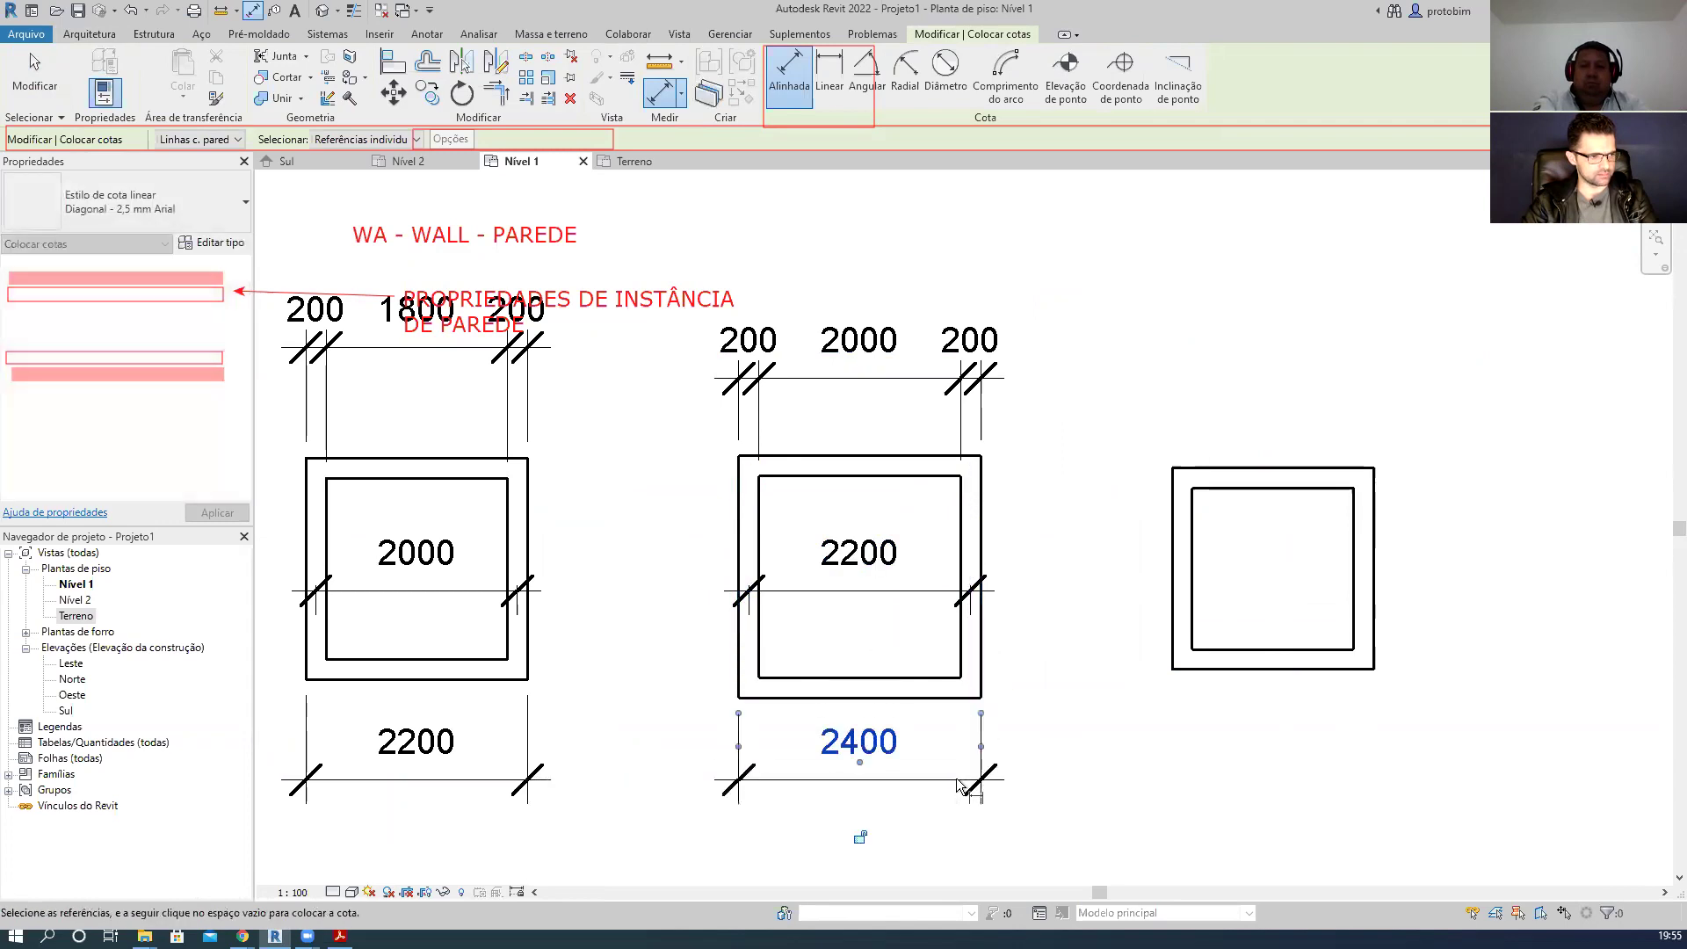
# - Dimension the third square with a face-to-face chain above it and a centerline-to-centerline width inside it
pyautogui.click(1174, 549)
pyautogui.click(1193, 547)
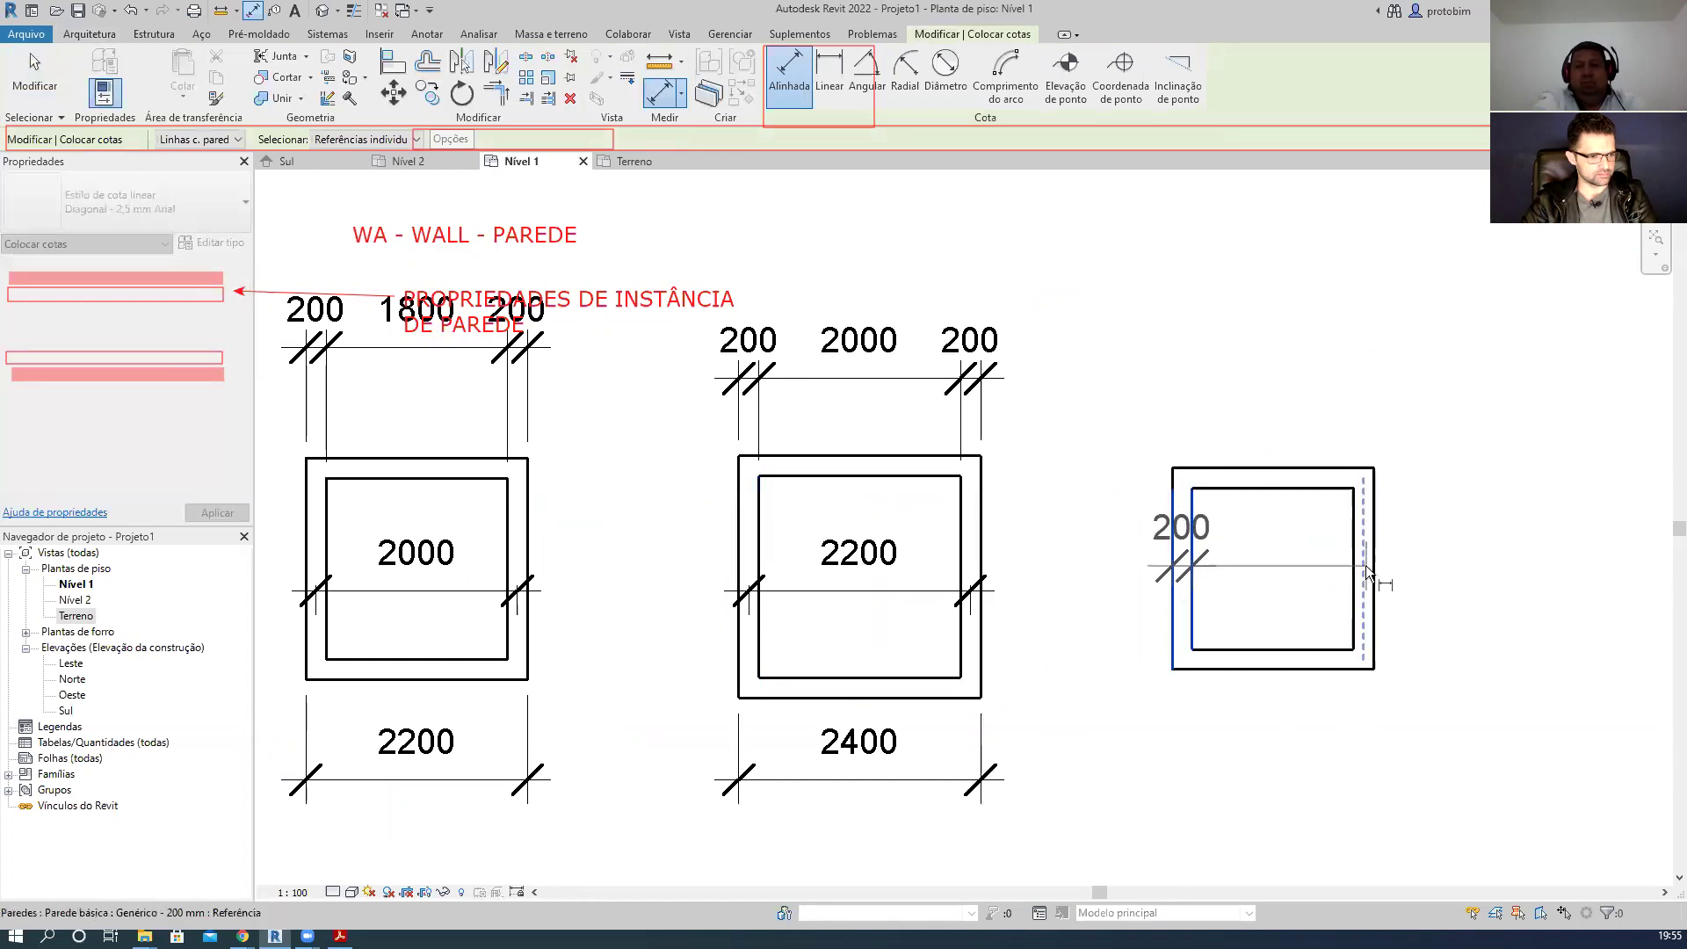
pyautogui.click(1353, 568)
pyautogui.click(1375, 567)
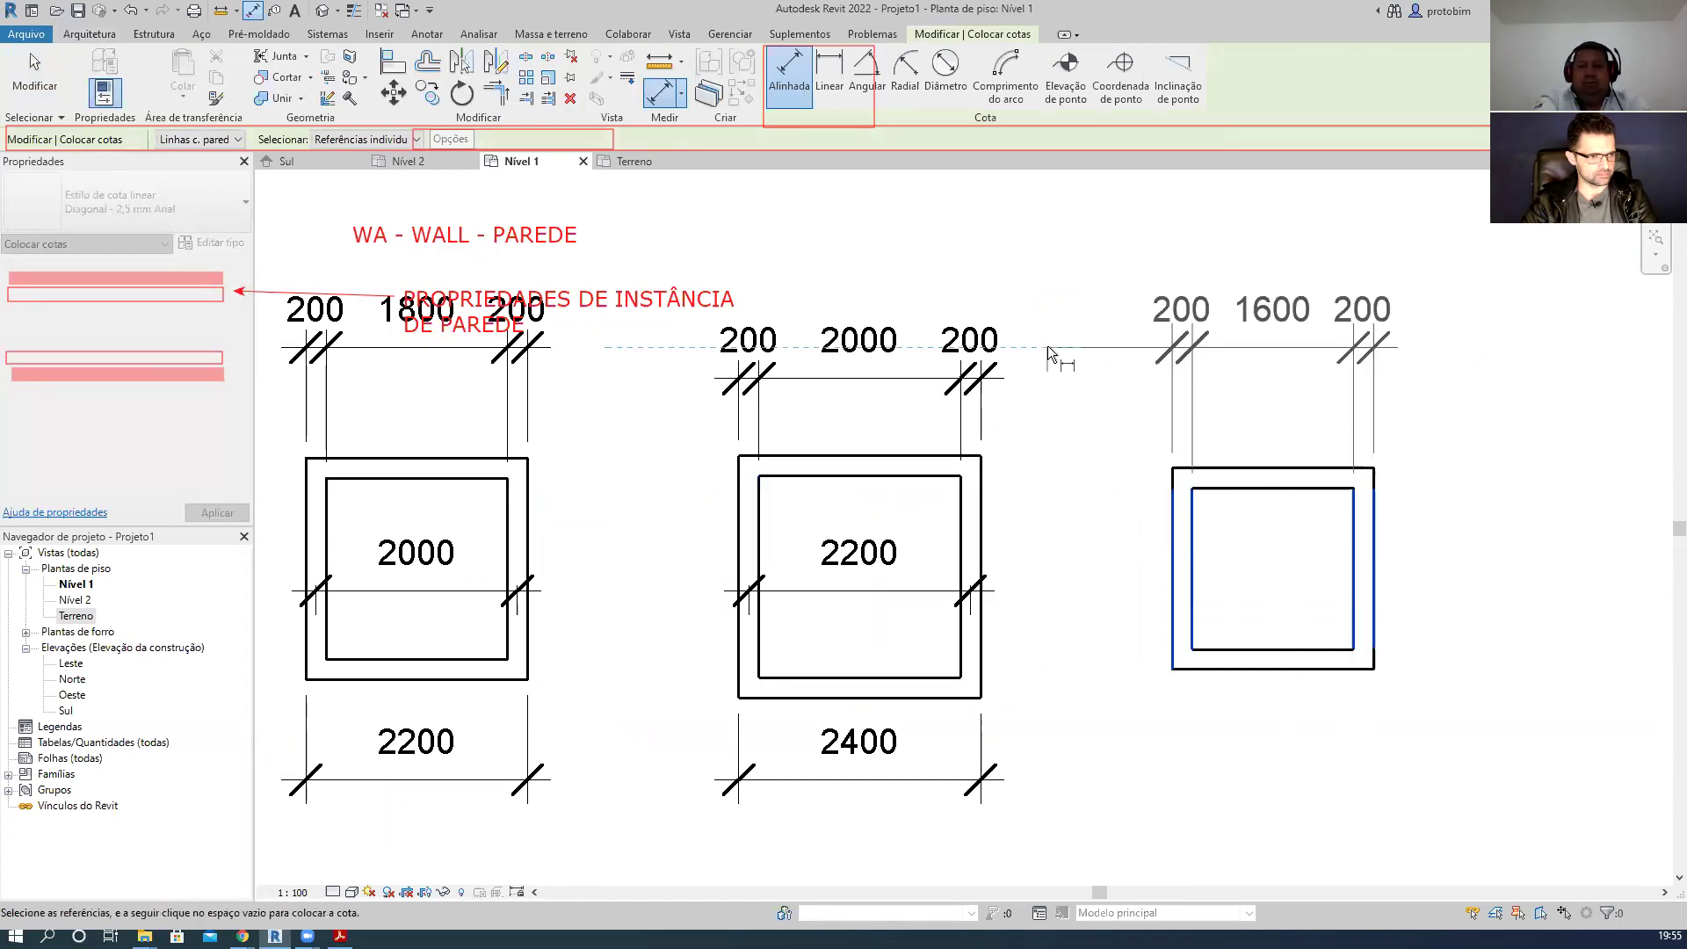
pyautogui.click(1045, 378)
pyautogui.click(1187, 580)
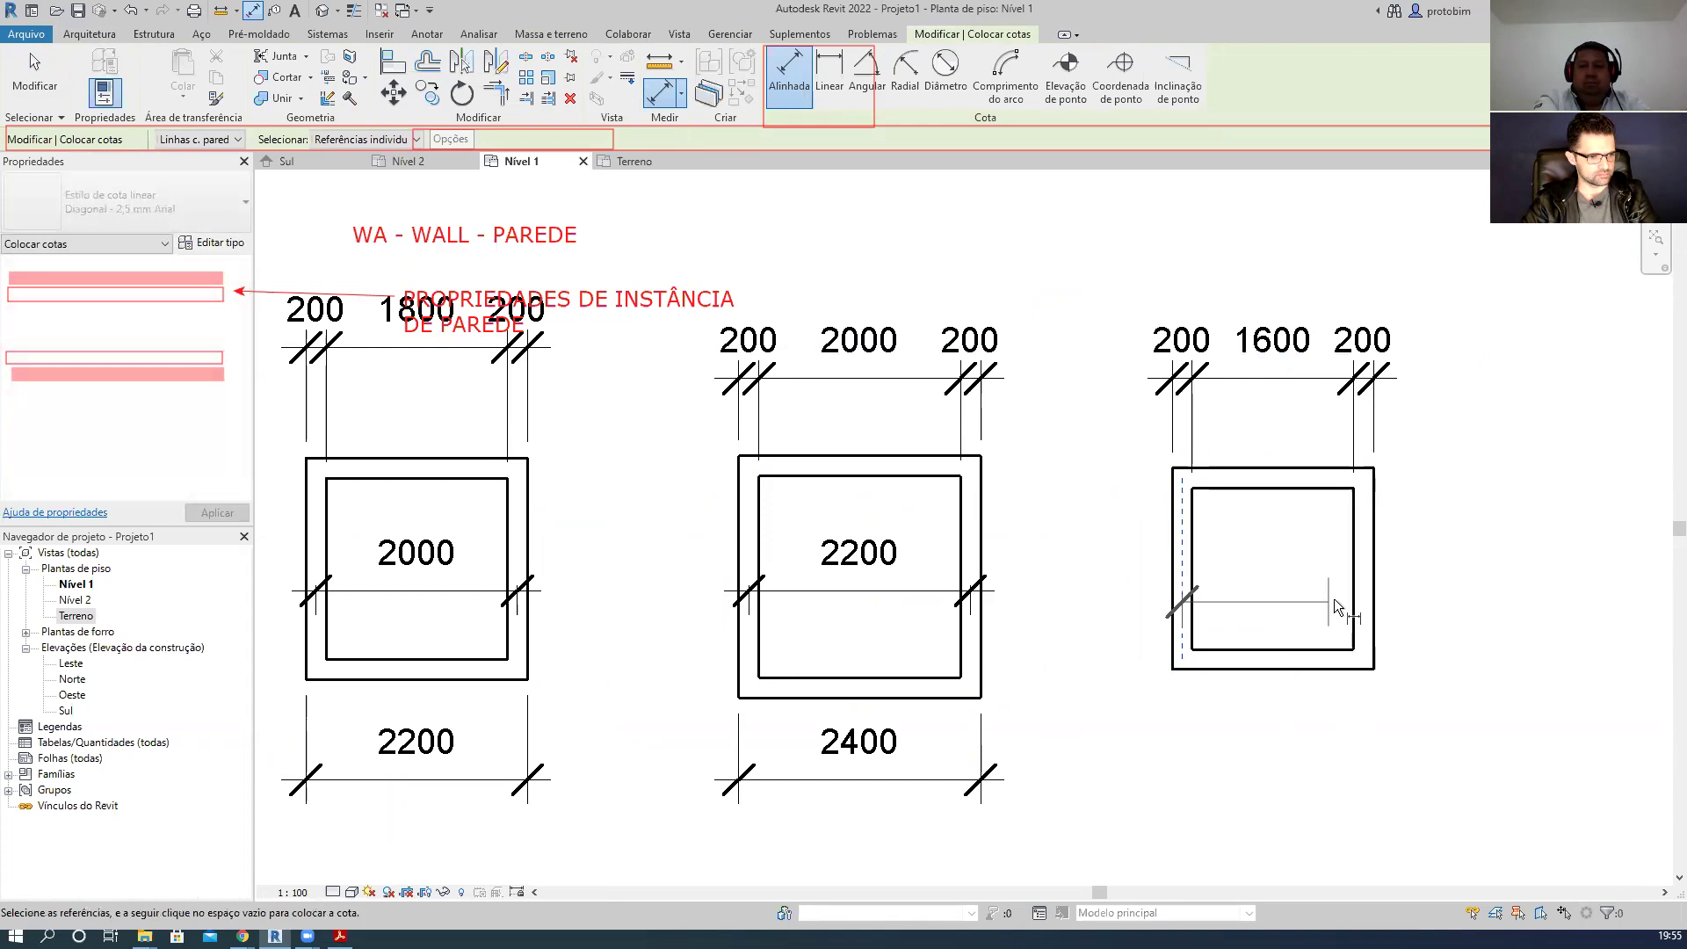
pyautogui.click(1360, 597)
pyautogui.click(1330, 582)
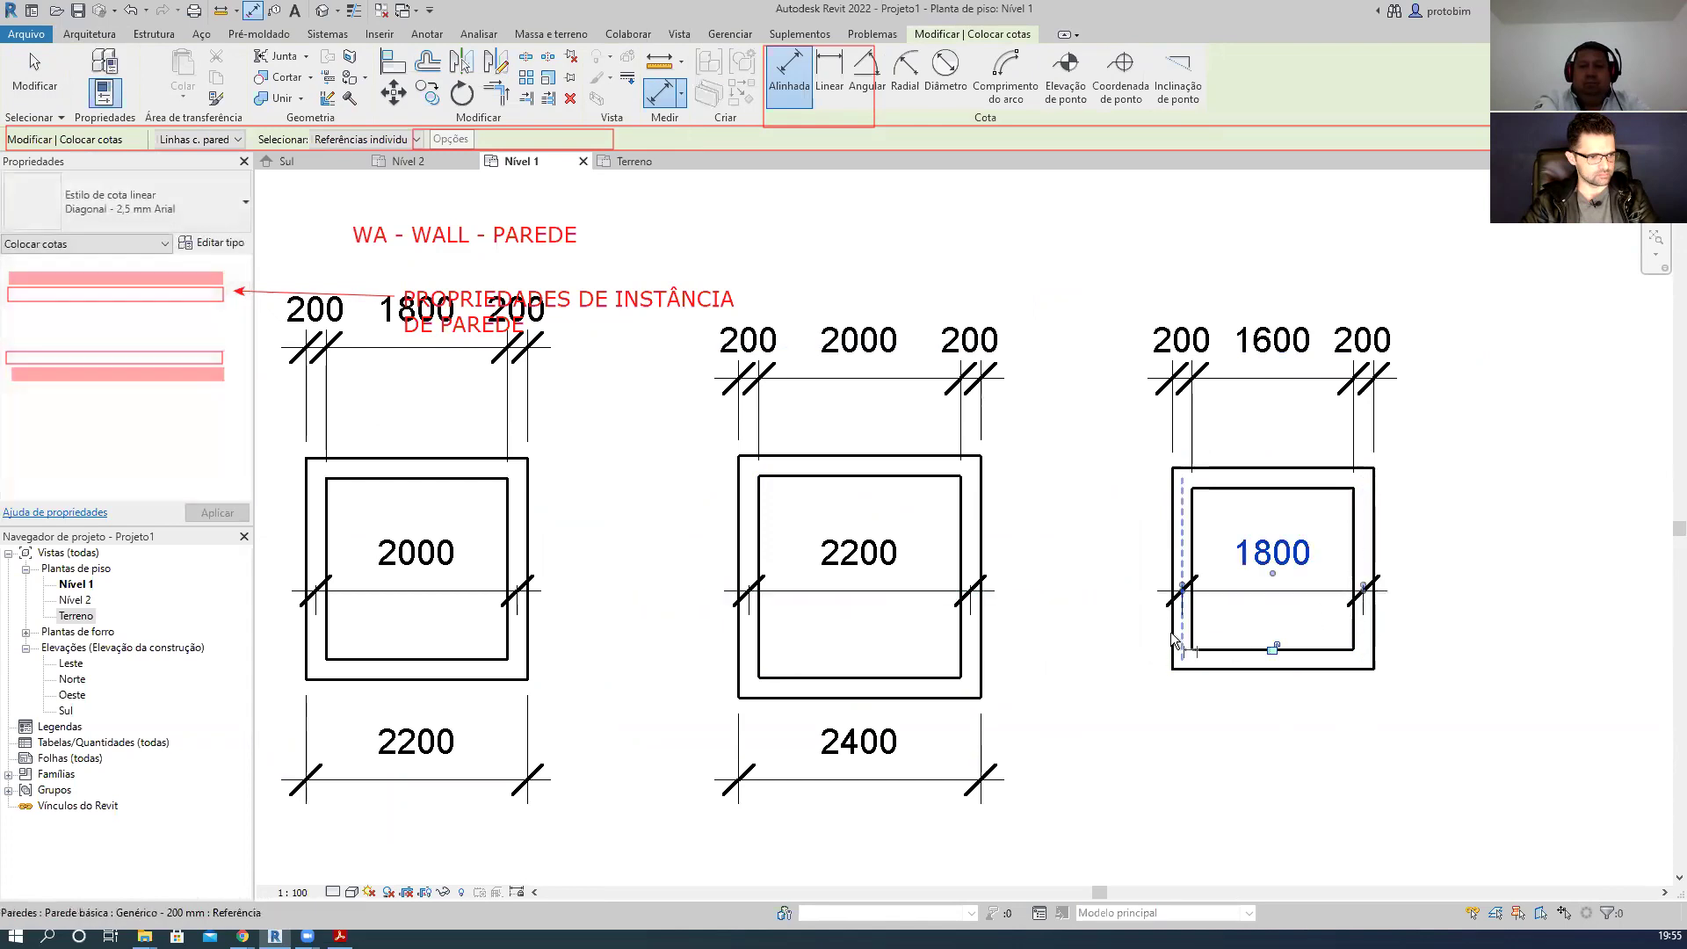
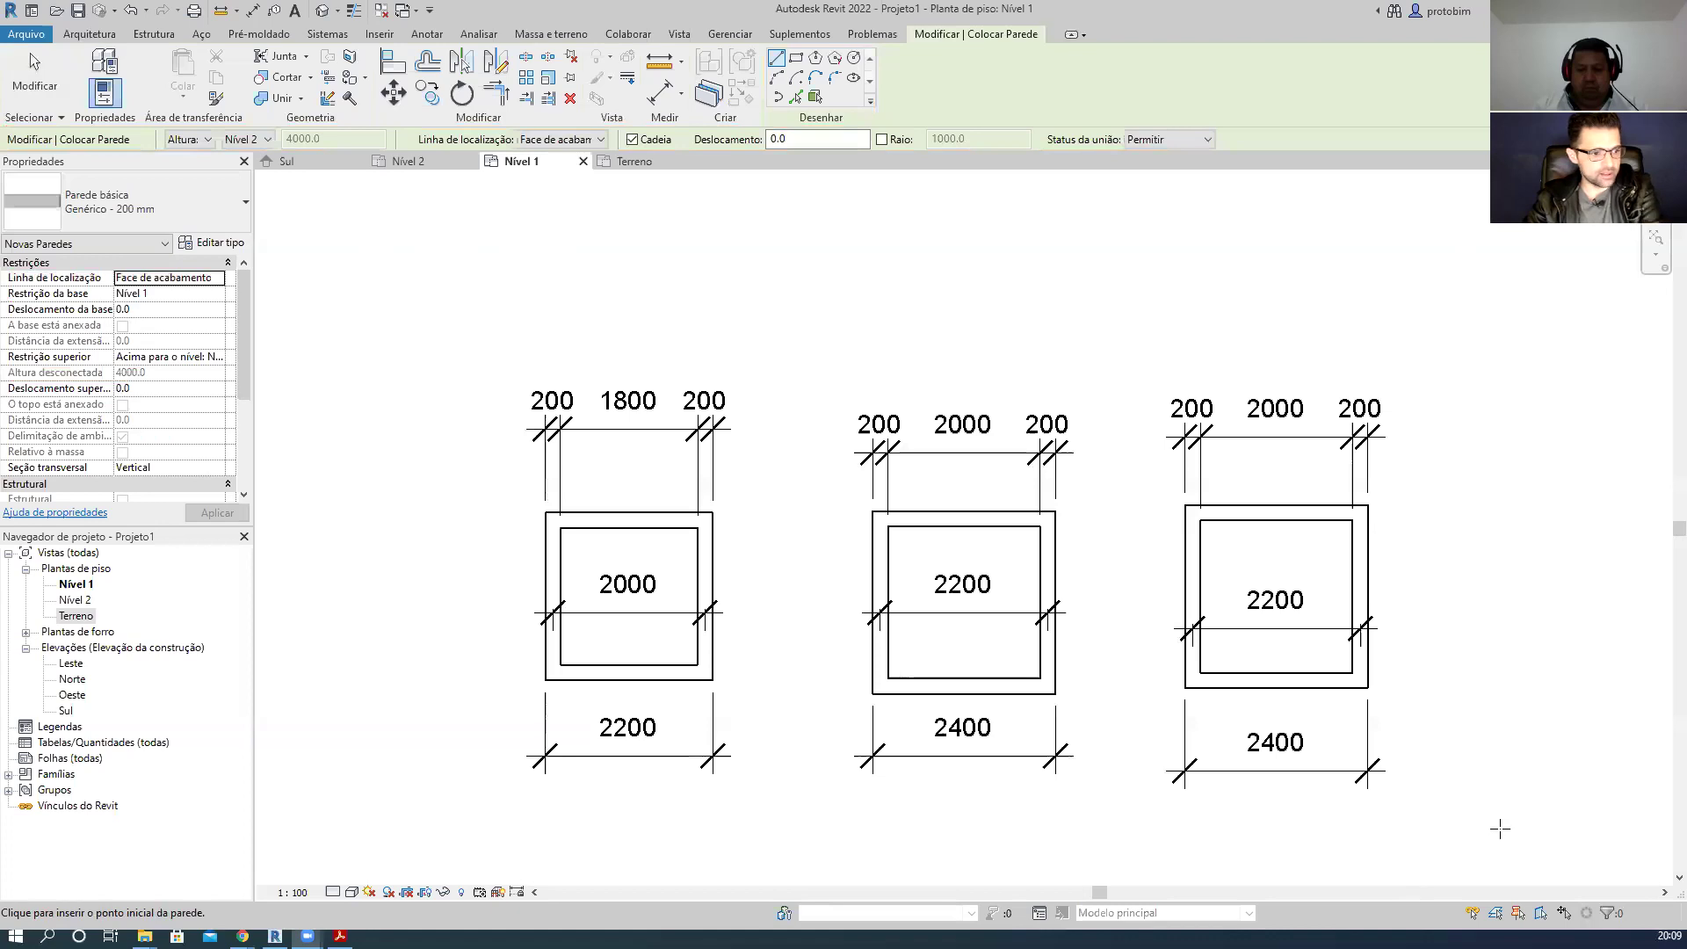
pyautogui.click(644, 426)
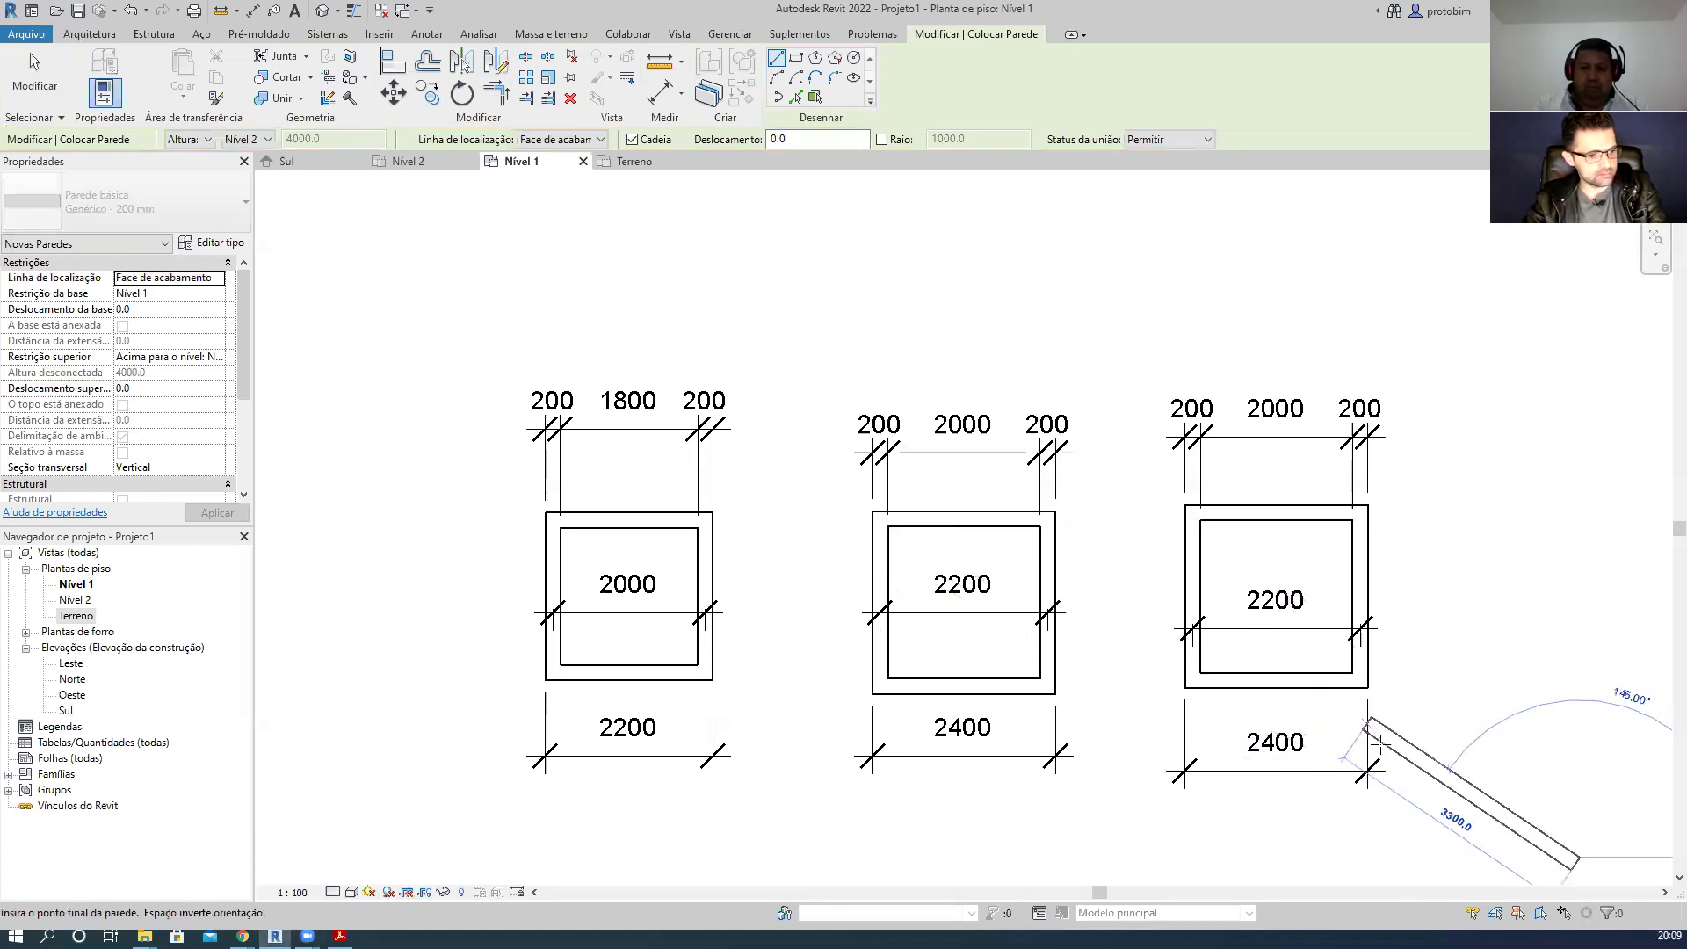
pyautogui.press('Escape')
pyautogui.press('Escape')
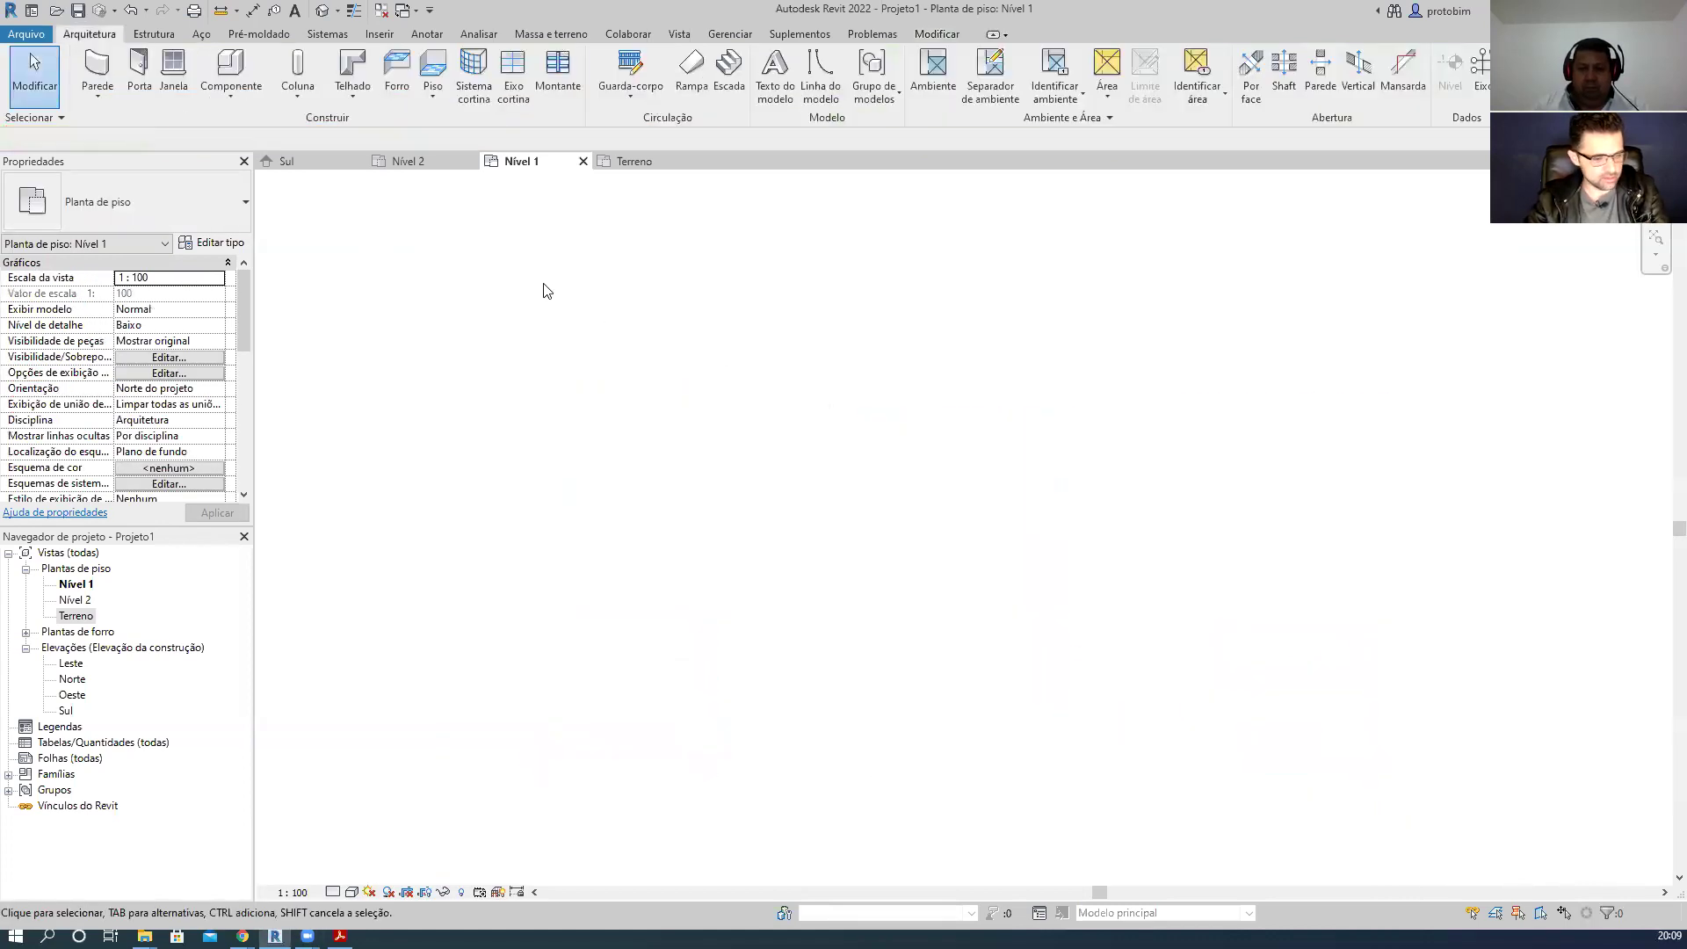
# - Draw a horizontal wall about 1900 mm long in an empty area with the location line set to Linha central da parede
pyautogui.press('w')
pyautogui.press('a')
pyautogui.click(217, 278)
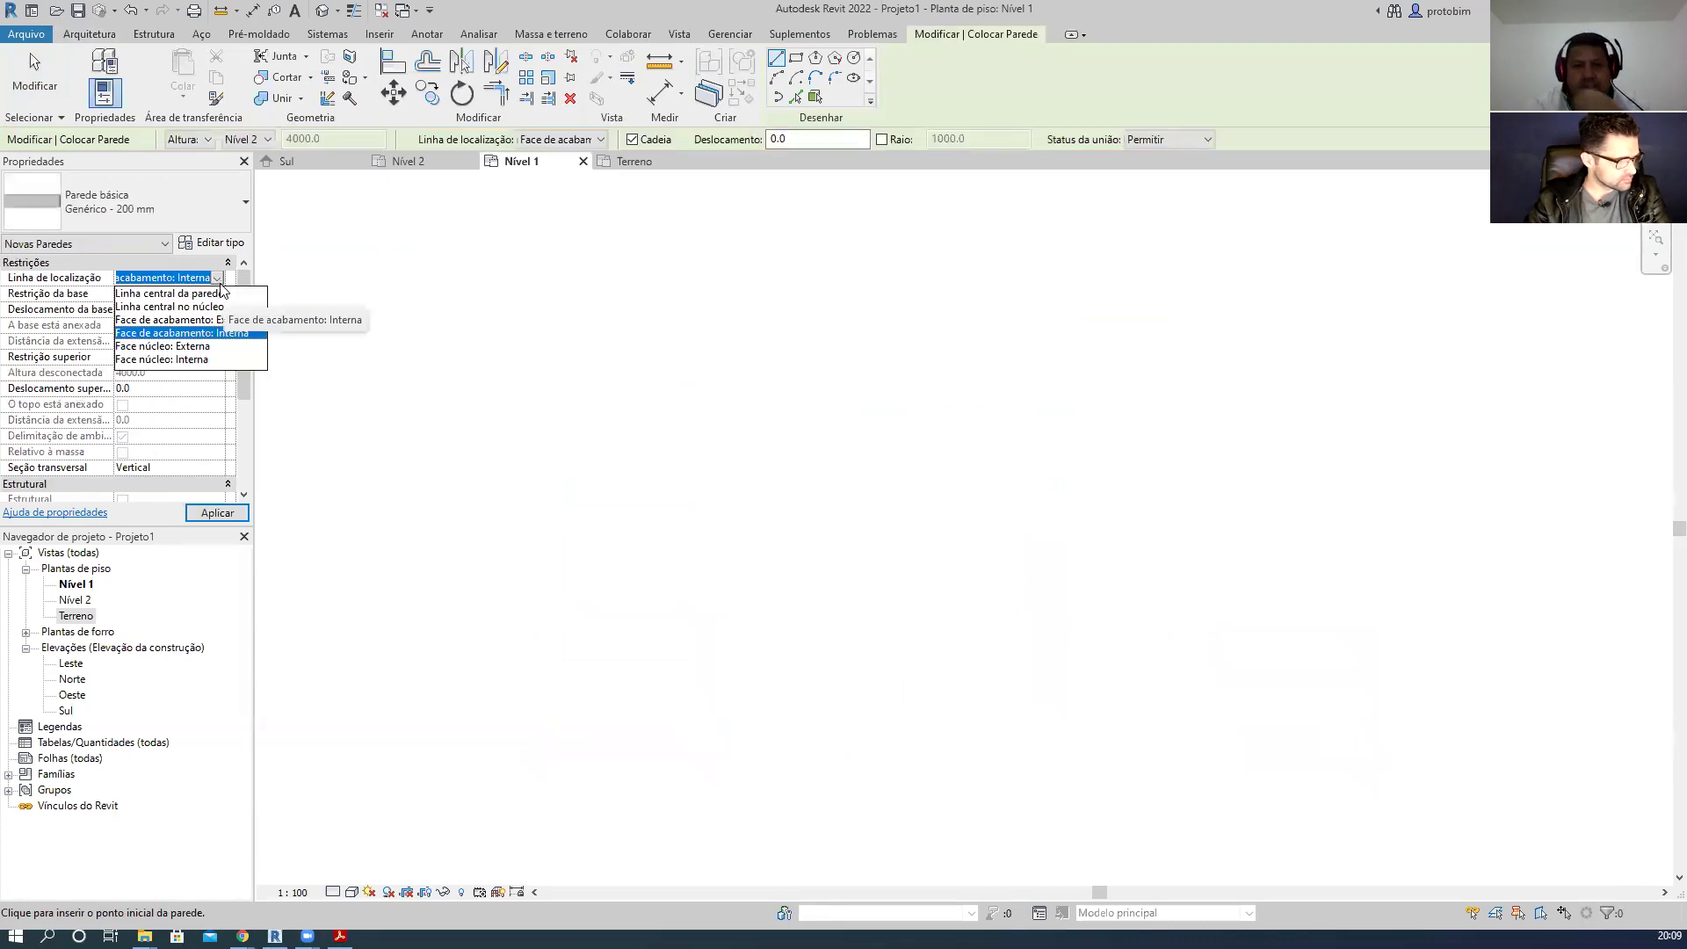
pyautogui.click(211, 294)
pyautogui.click(923, 484)
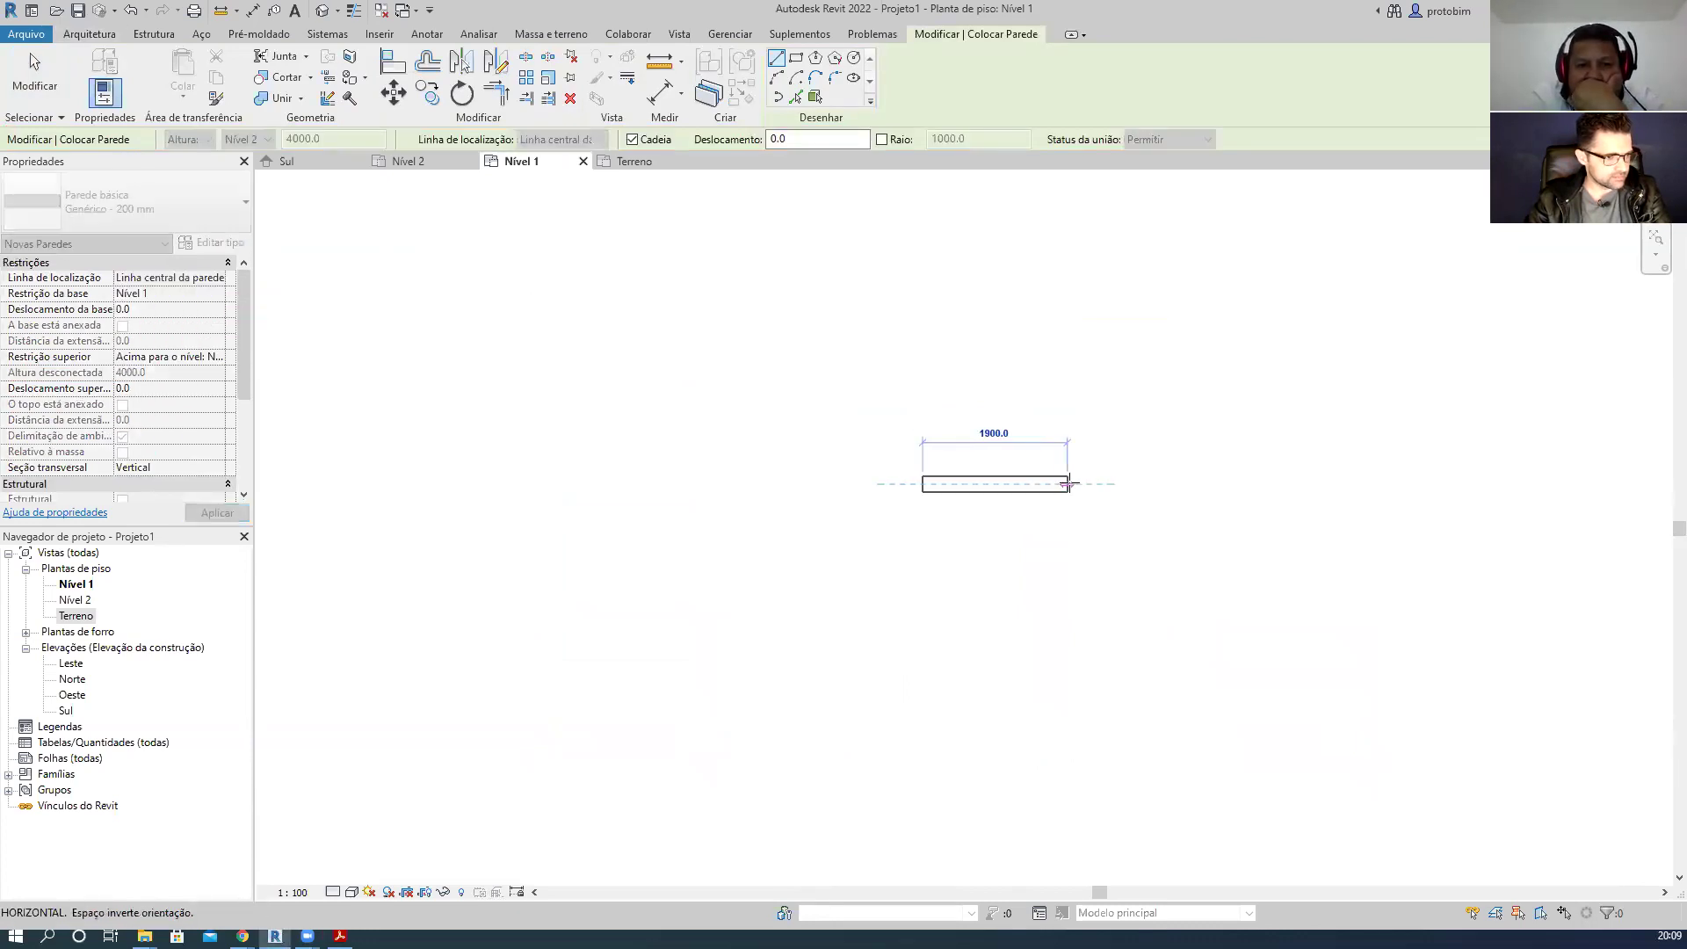
pyautogui.click(1064, 484)
pyautogui.press('Escape')
pyautogui.press('Escape')
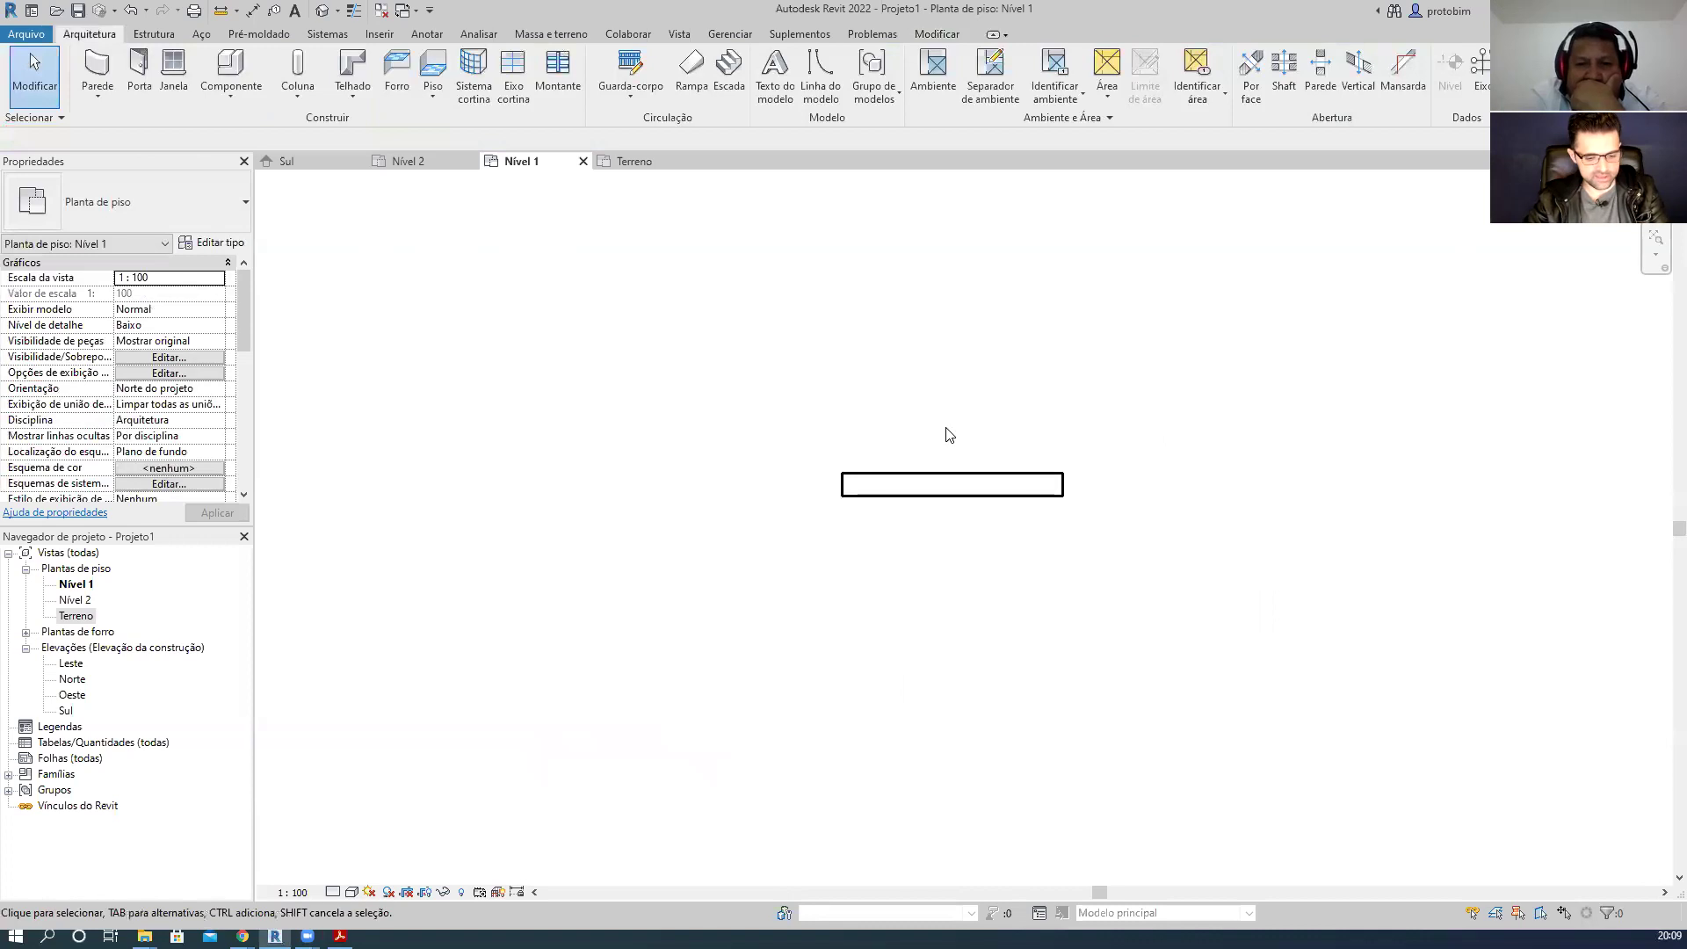
# - Draw a second horizontal wall in line with the first one, starting about 500 mm beyond its end
pyautogui.press('w')
pyautogui.press('a')
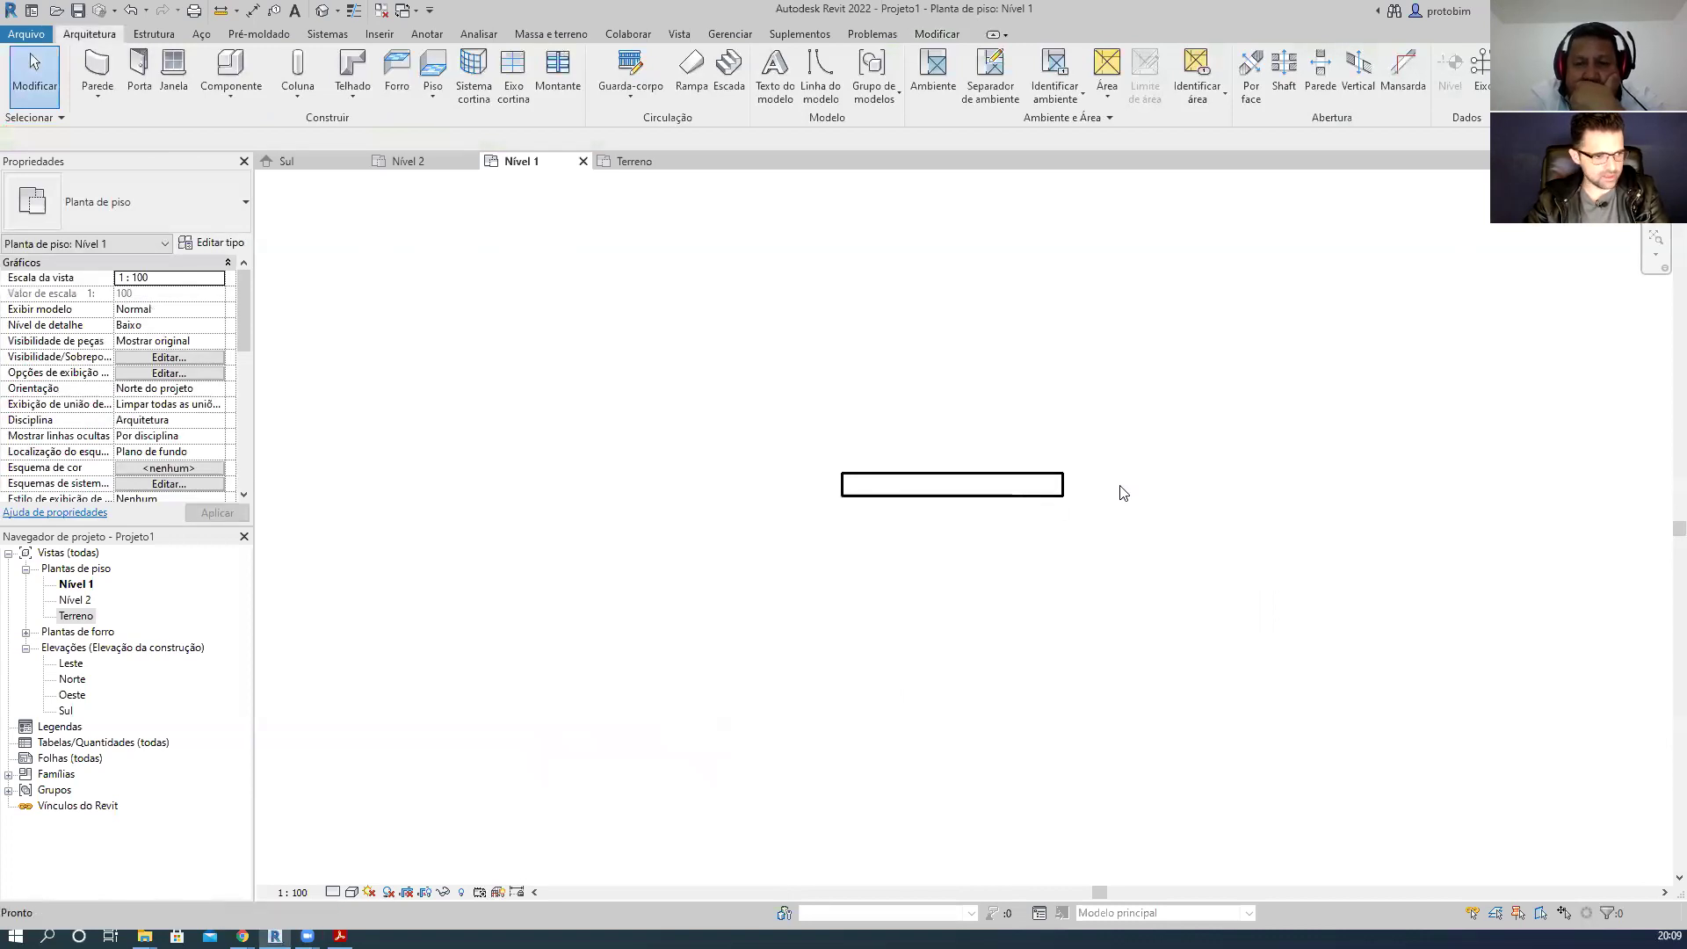
pyautogui.click(1120, 485)
pyautogui.click(1318, 484)
pyautogui.press('Escape')
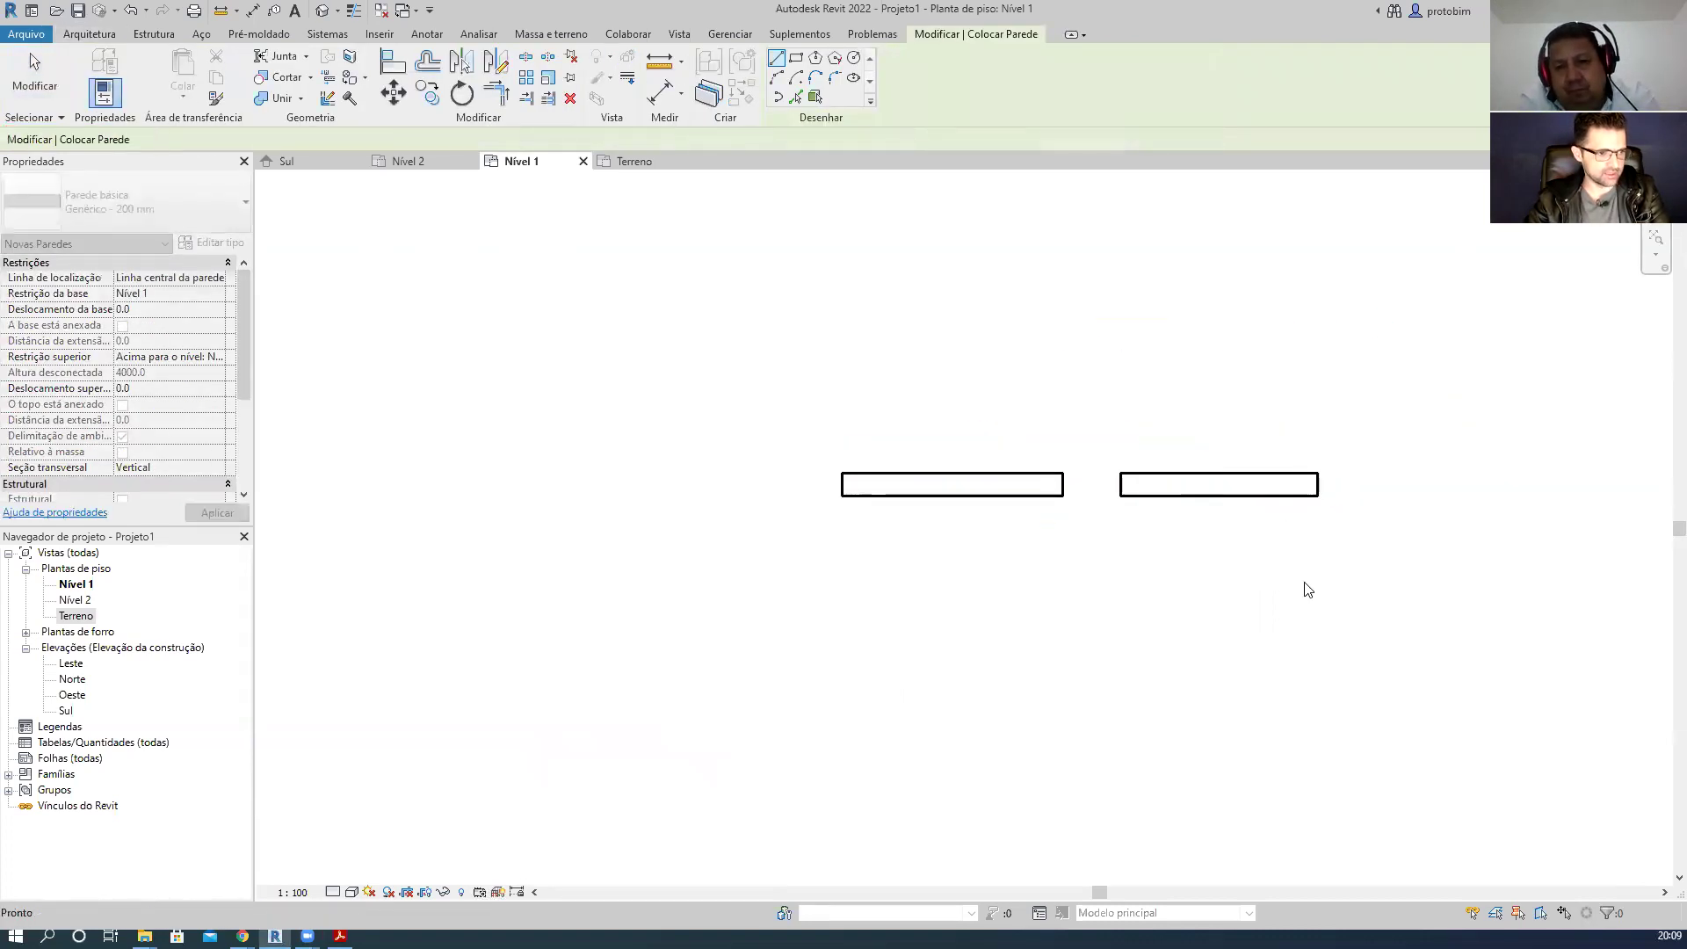
pyautogui.press('Escape')
# - Change the first wall's type to Genérico - 300 mm
pyautogui.scroll(1, 1202, 605)
pyautogui.click(937, 469)
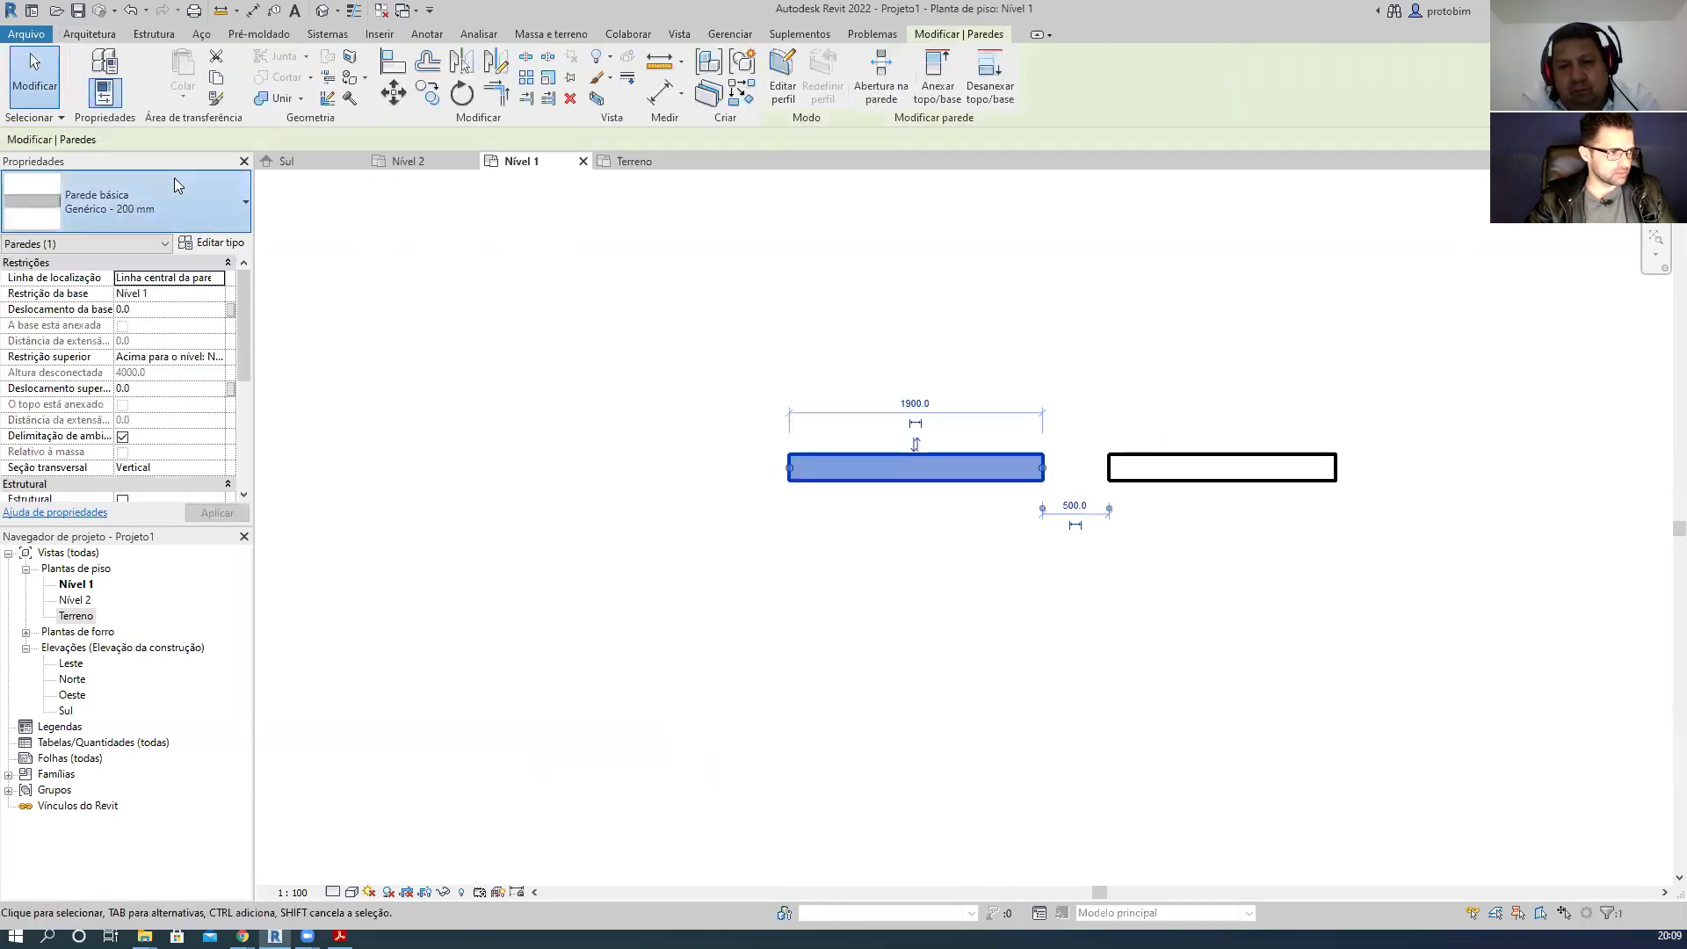
pyautogui.click(176, 185)
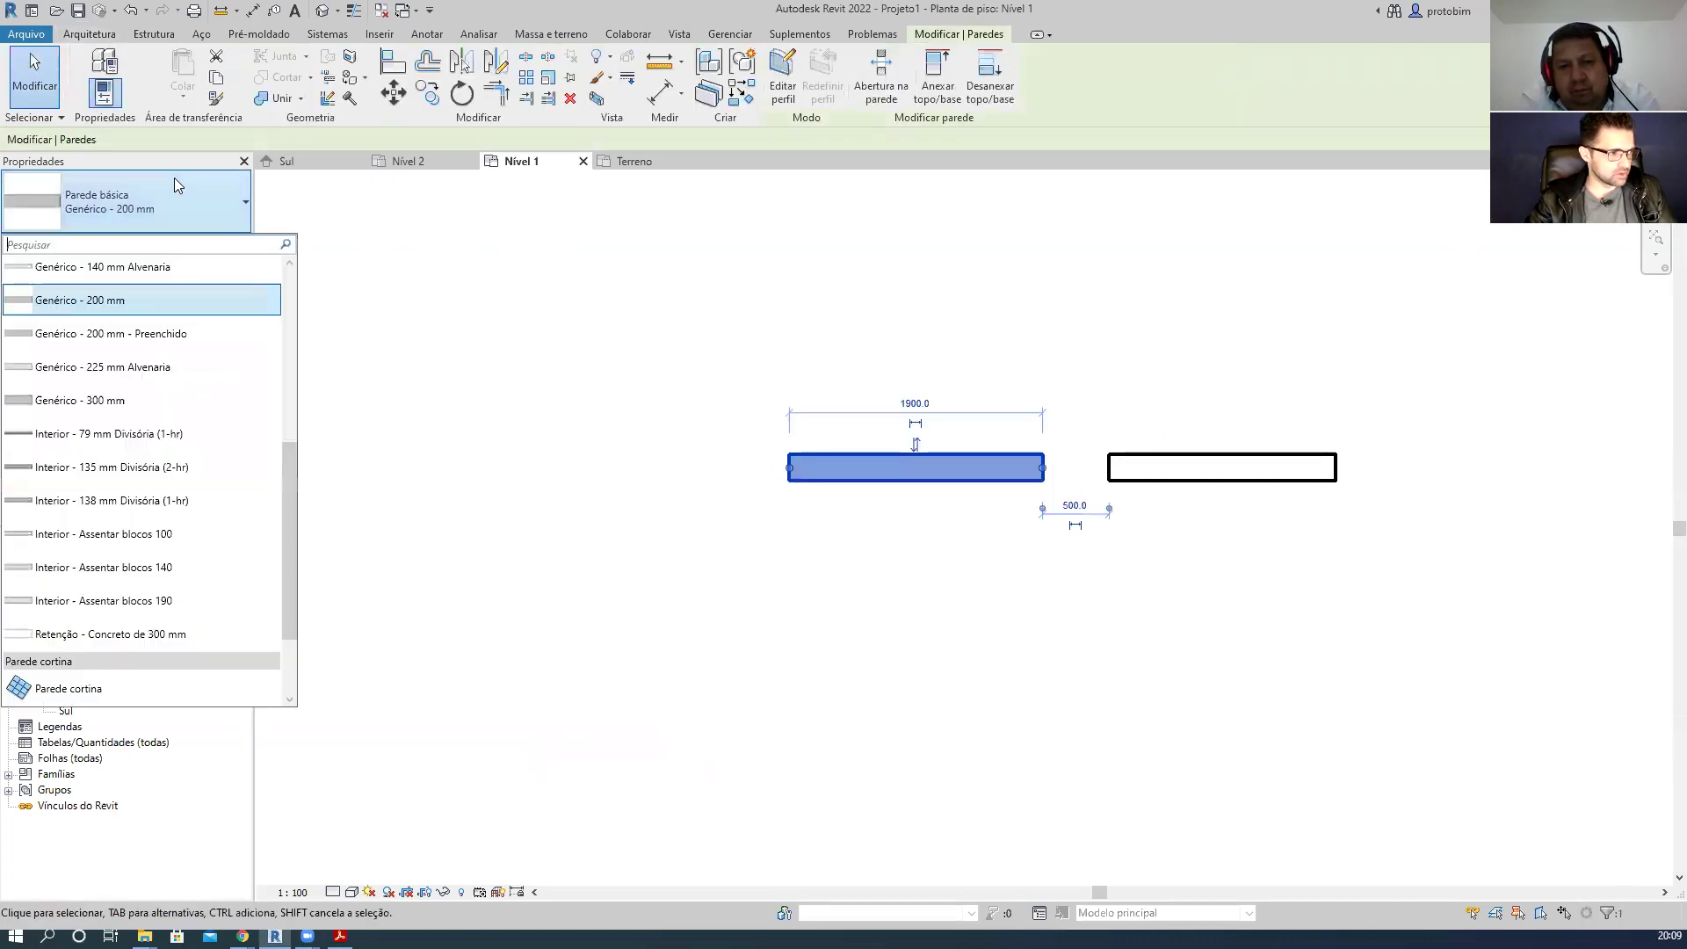
pyautogui.click(170, 402)
pyautogui.click(1248, 683)
# - Dimension the thickness of the thicker wall with an aligned dimension placed beyond its free end
pyautogui.scroll(2, 1162, 534)
pyautogui.press('d')
pyautogui.press('i')
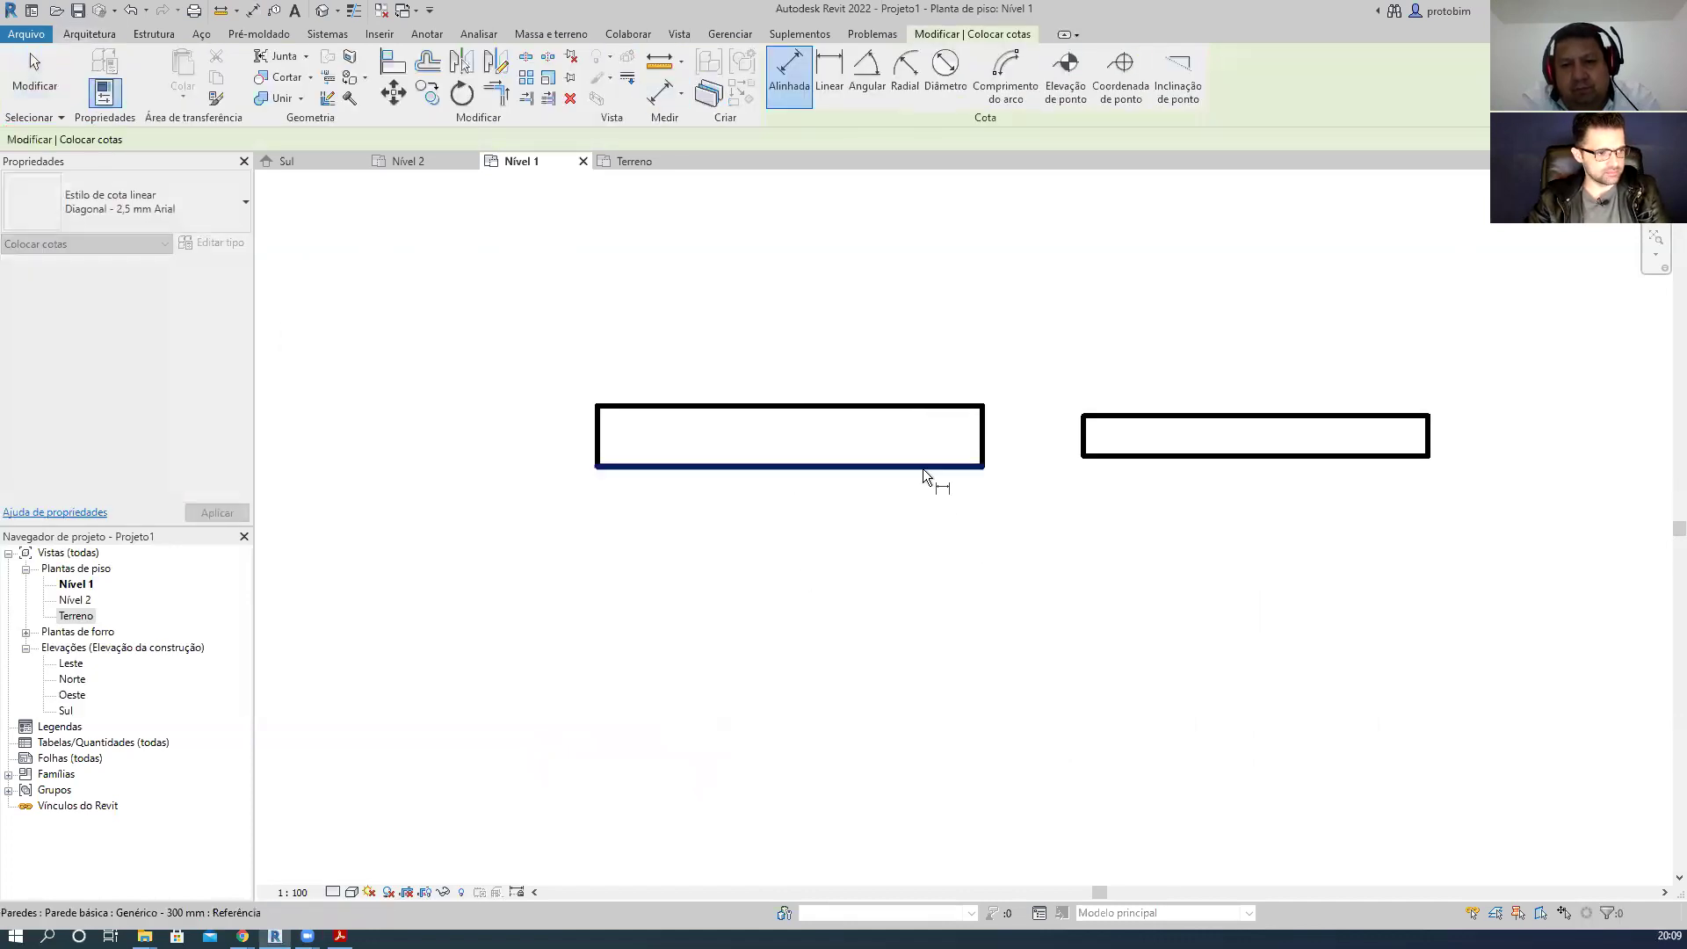
pyautogui.click(924, 475)
pyautogui.click(890, 408)
pyautogui.click(388, 484)
pyautogui.click(1122, 415)
pyautogui.click(1122, 456)
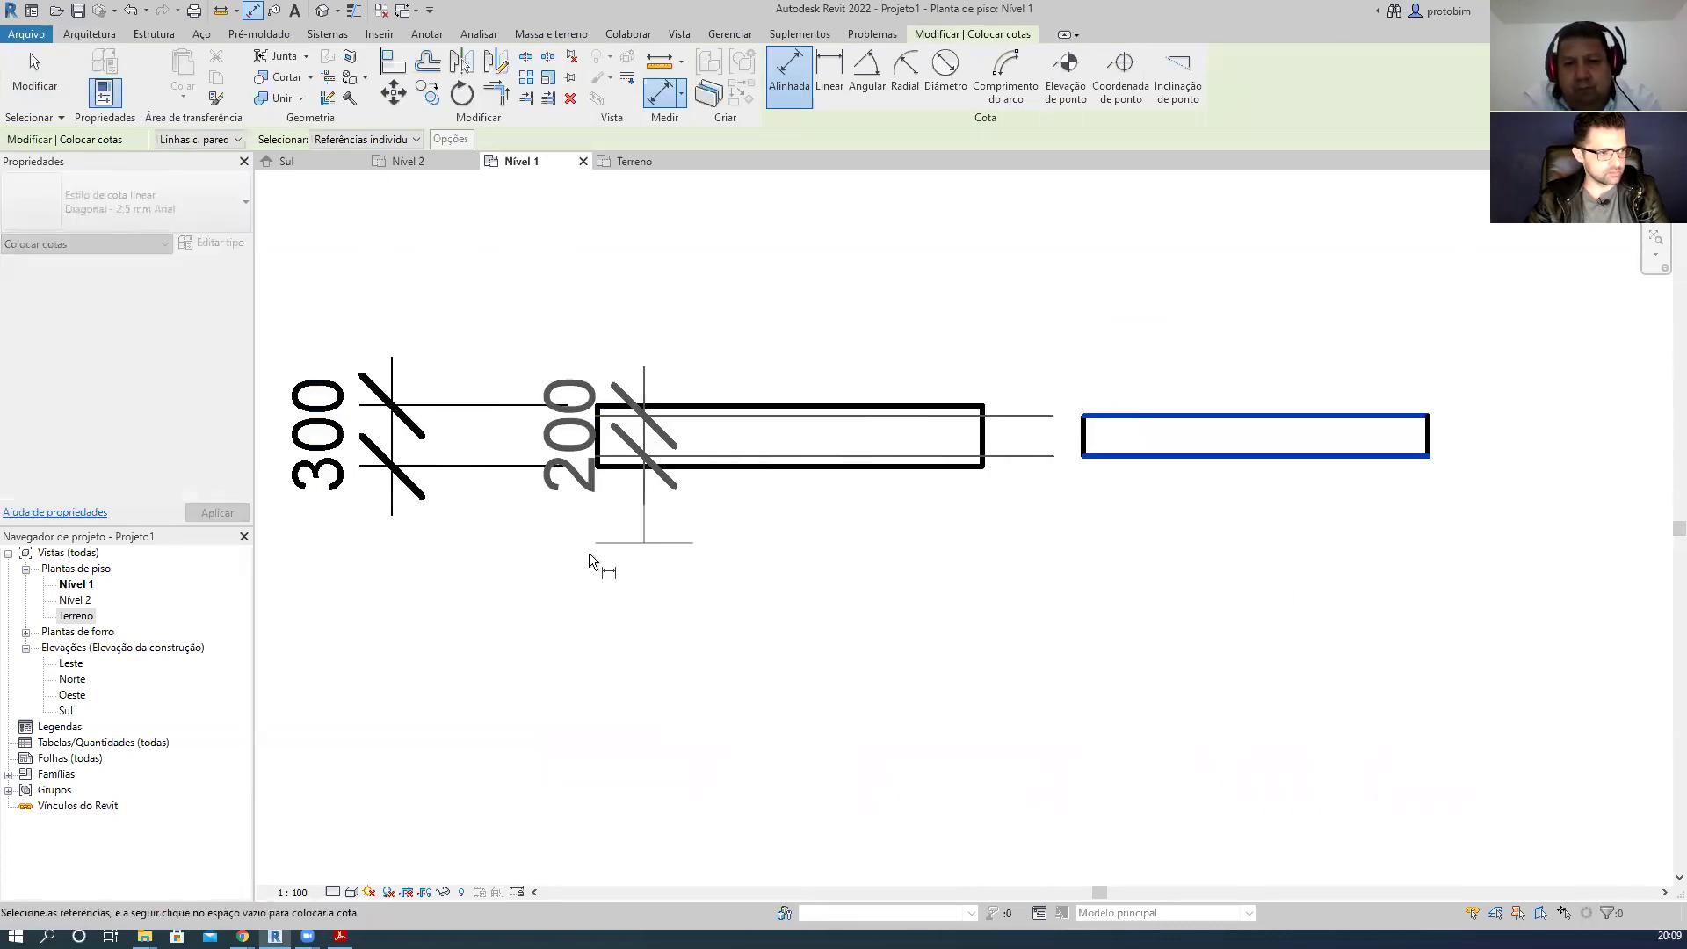
pyautogui.press('Escape')
pyautogui.press('Escape')
pyautogui.scroll(-2, 1061, 538)
pyautogui.press('w')
pyautogui.press('a')
pyautogui.press('Escape')
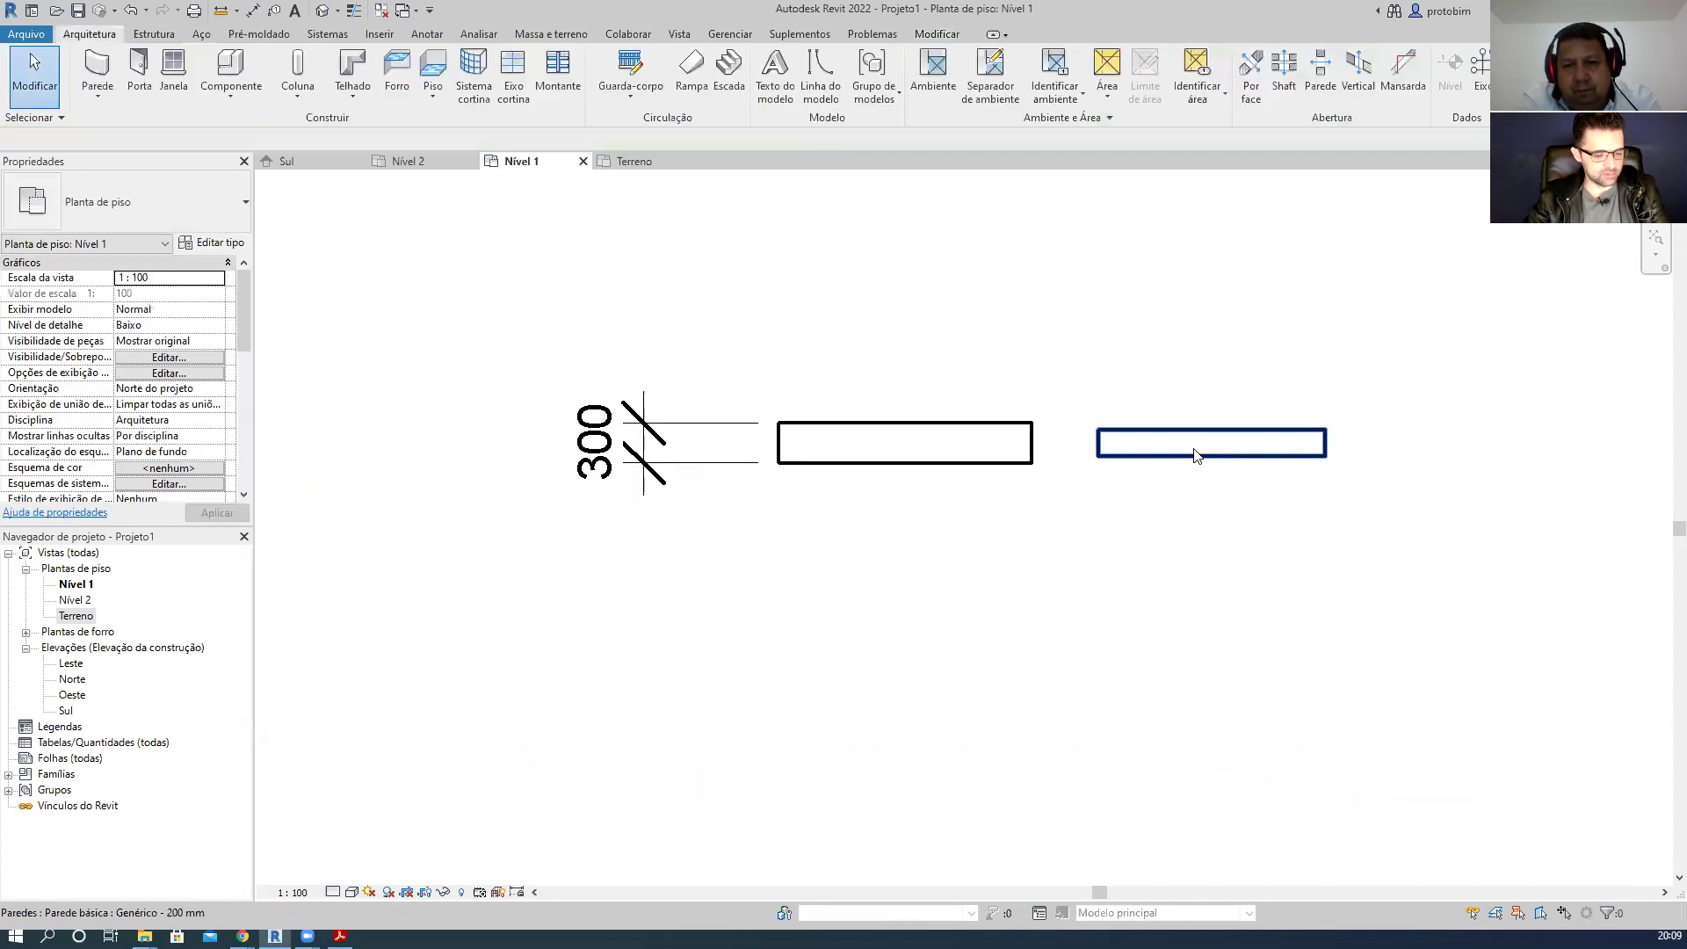
# - Create a similar Genérico - 200 mm wall about 1700 mm long, parallel to and below the thinner wall
pyautogui.click(1196, 455)
pyautogui.press('c')
pyautogui.press('s')
pyautogui.click(132, 202)
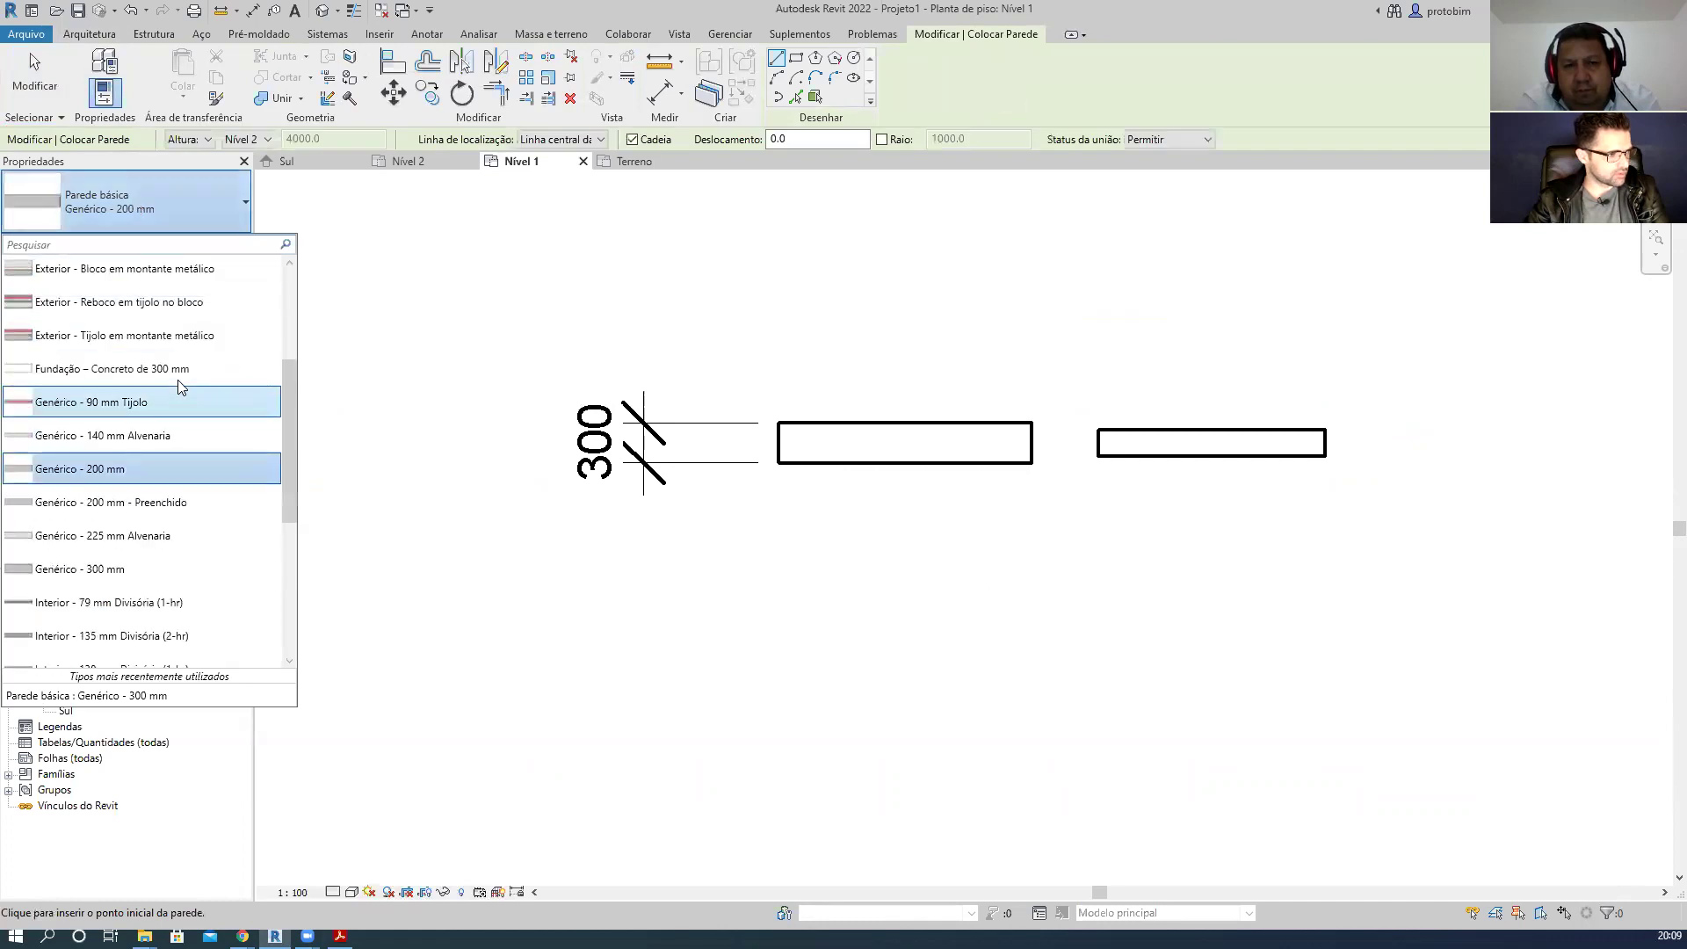
pyautogui.click(196, 466)
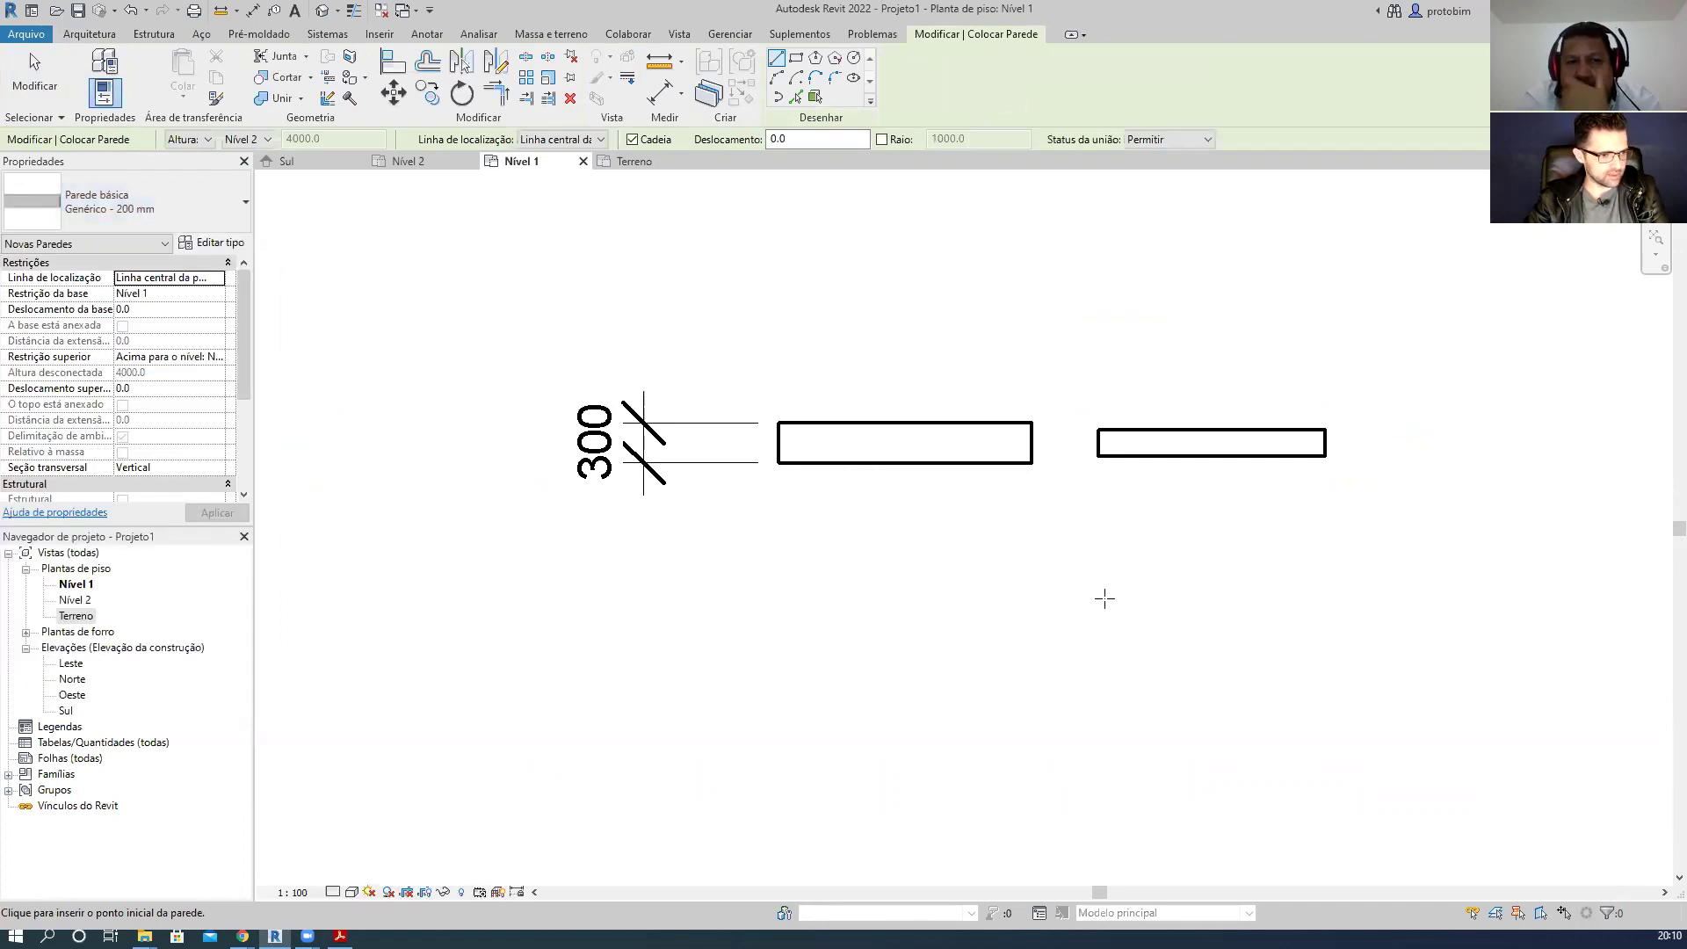
pyautogui.click(1105, 599)
pyautogui.click(1326, 598)
pyautogui.press('Escape')
pyautogui.press('Escape')
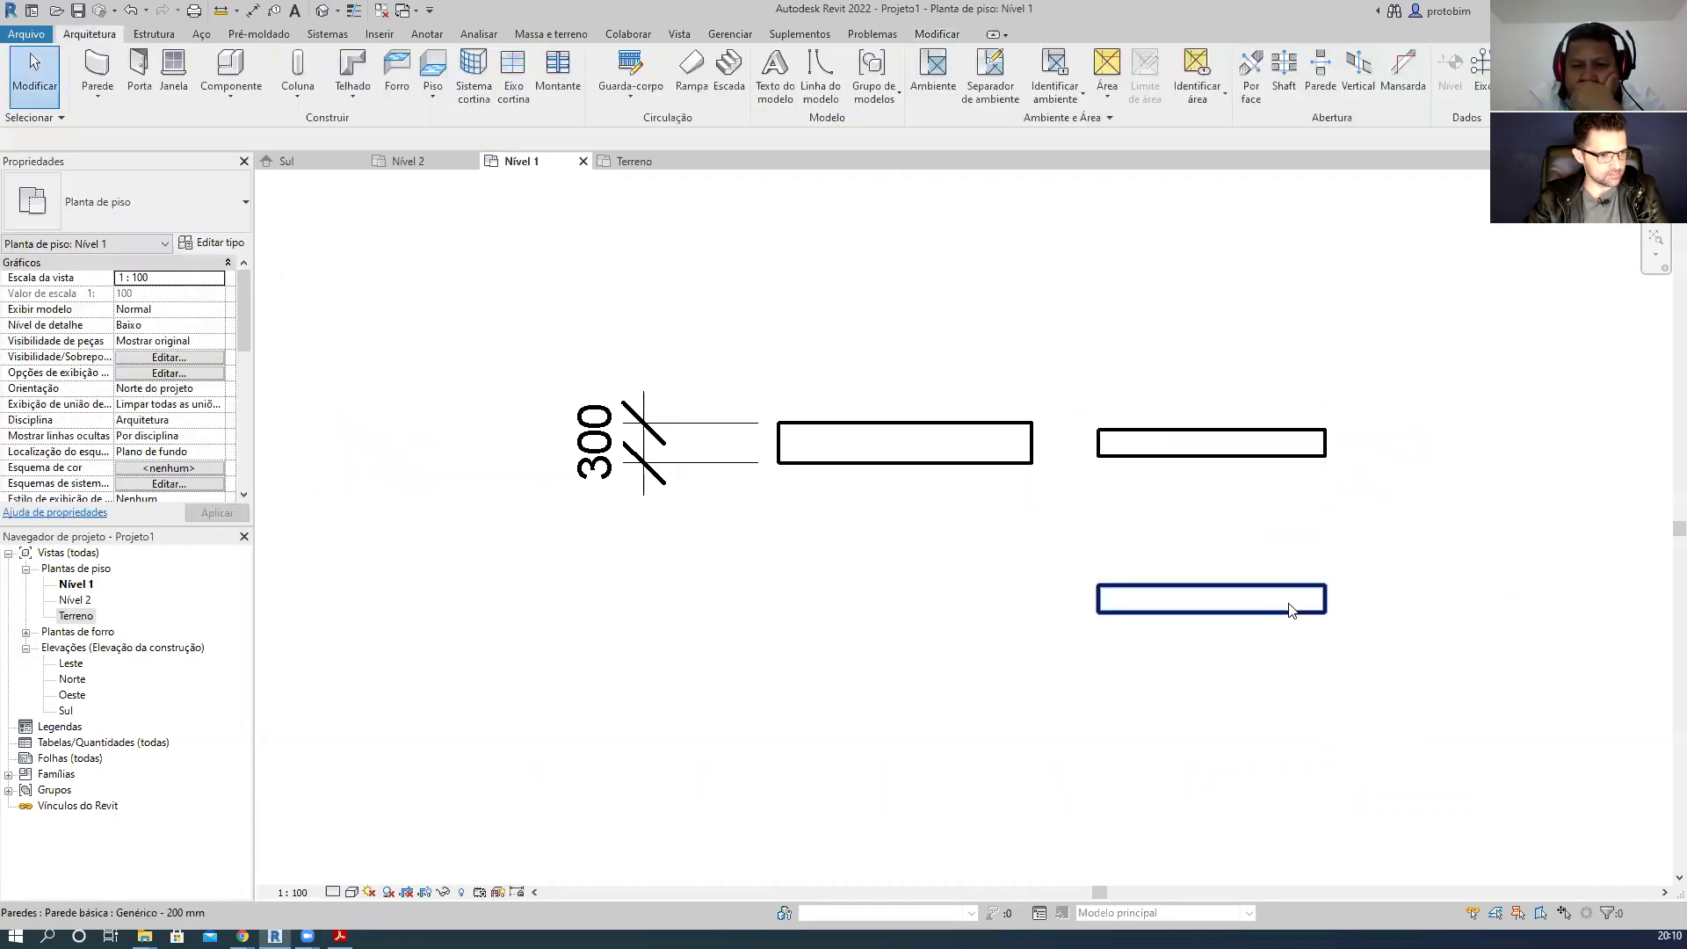
# - Set the lower wall's location line to Face núcleo: Externa and reselect the wall to examine its end grips
pyautogui.click(1290, 609)
pyautogui.click(219, 280)
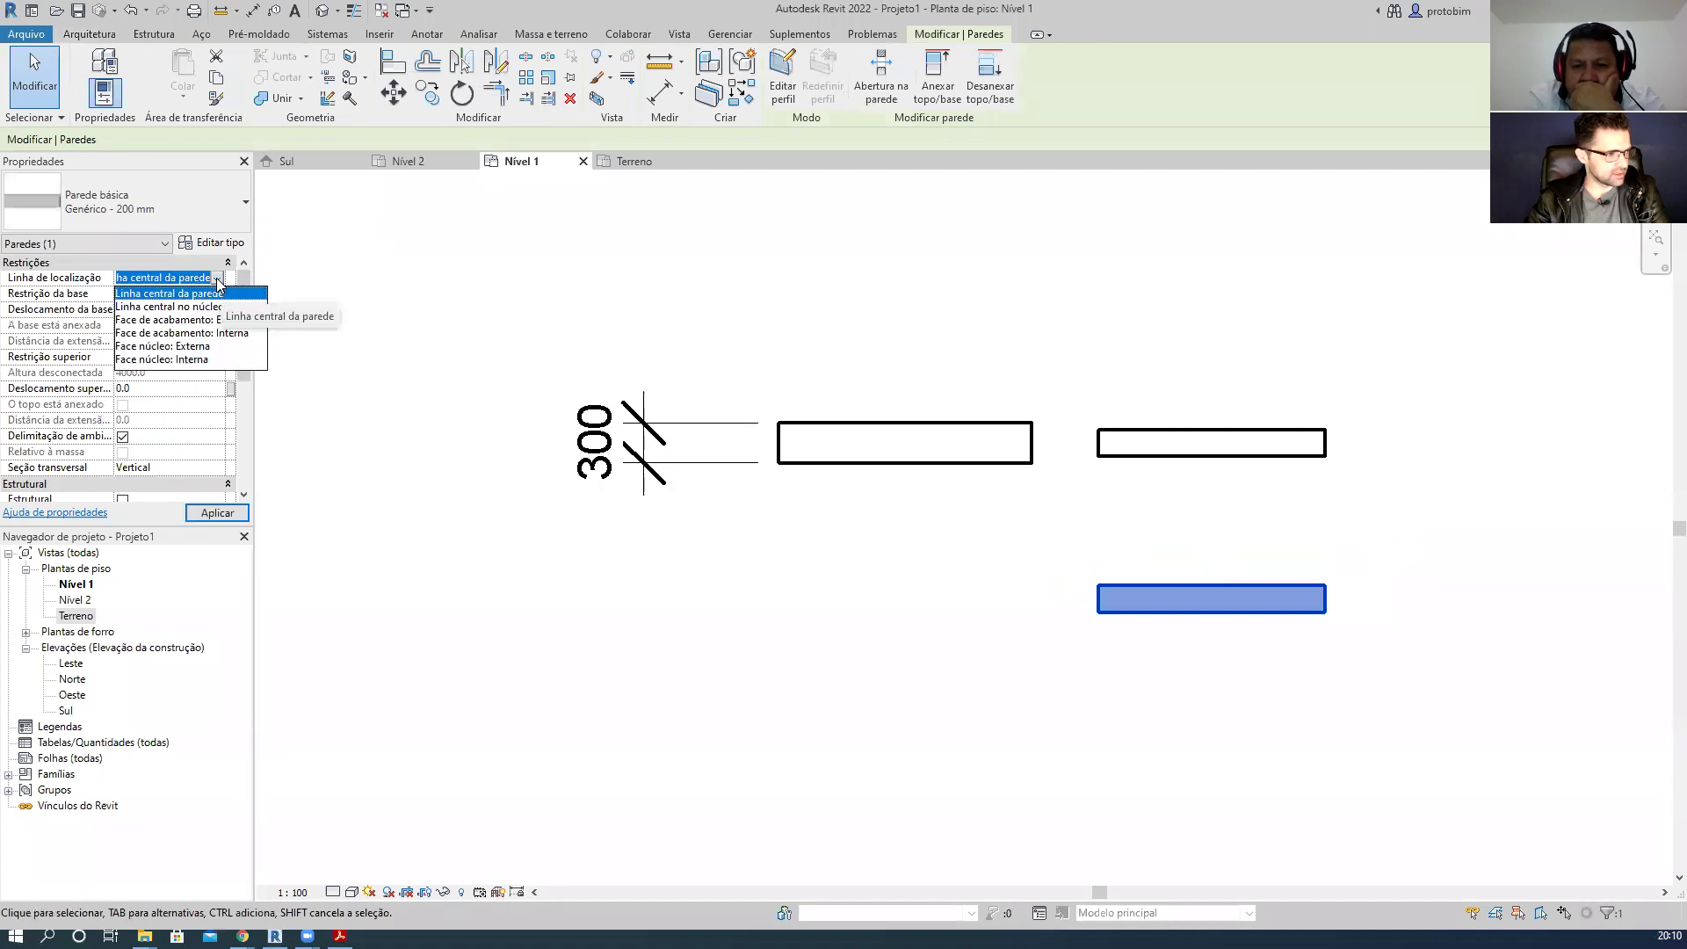
pyautogui.click(220, 346)
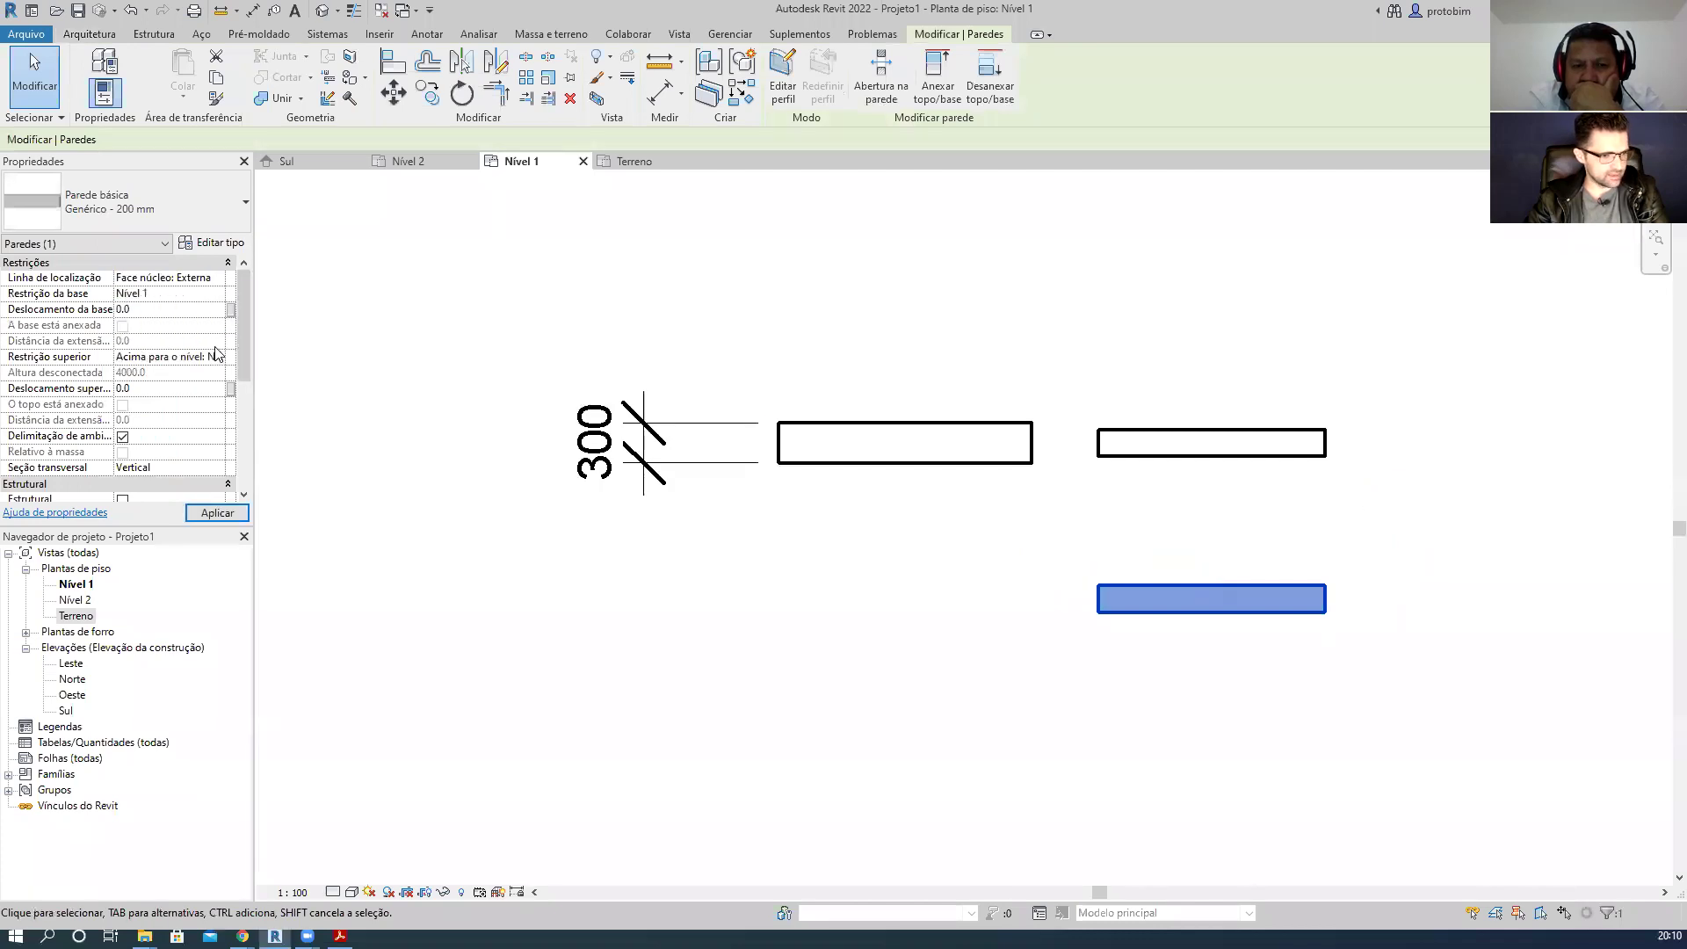
pyautogui.click(1223, 716)
pyautogui.scroll(3, 1222, 707)
pyautogui.click(1096, 528)
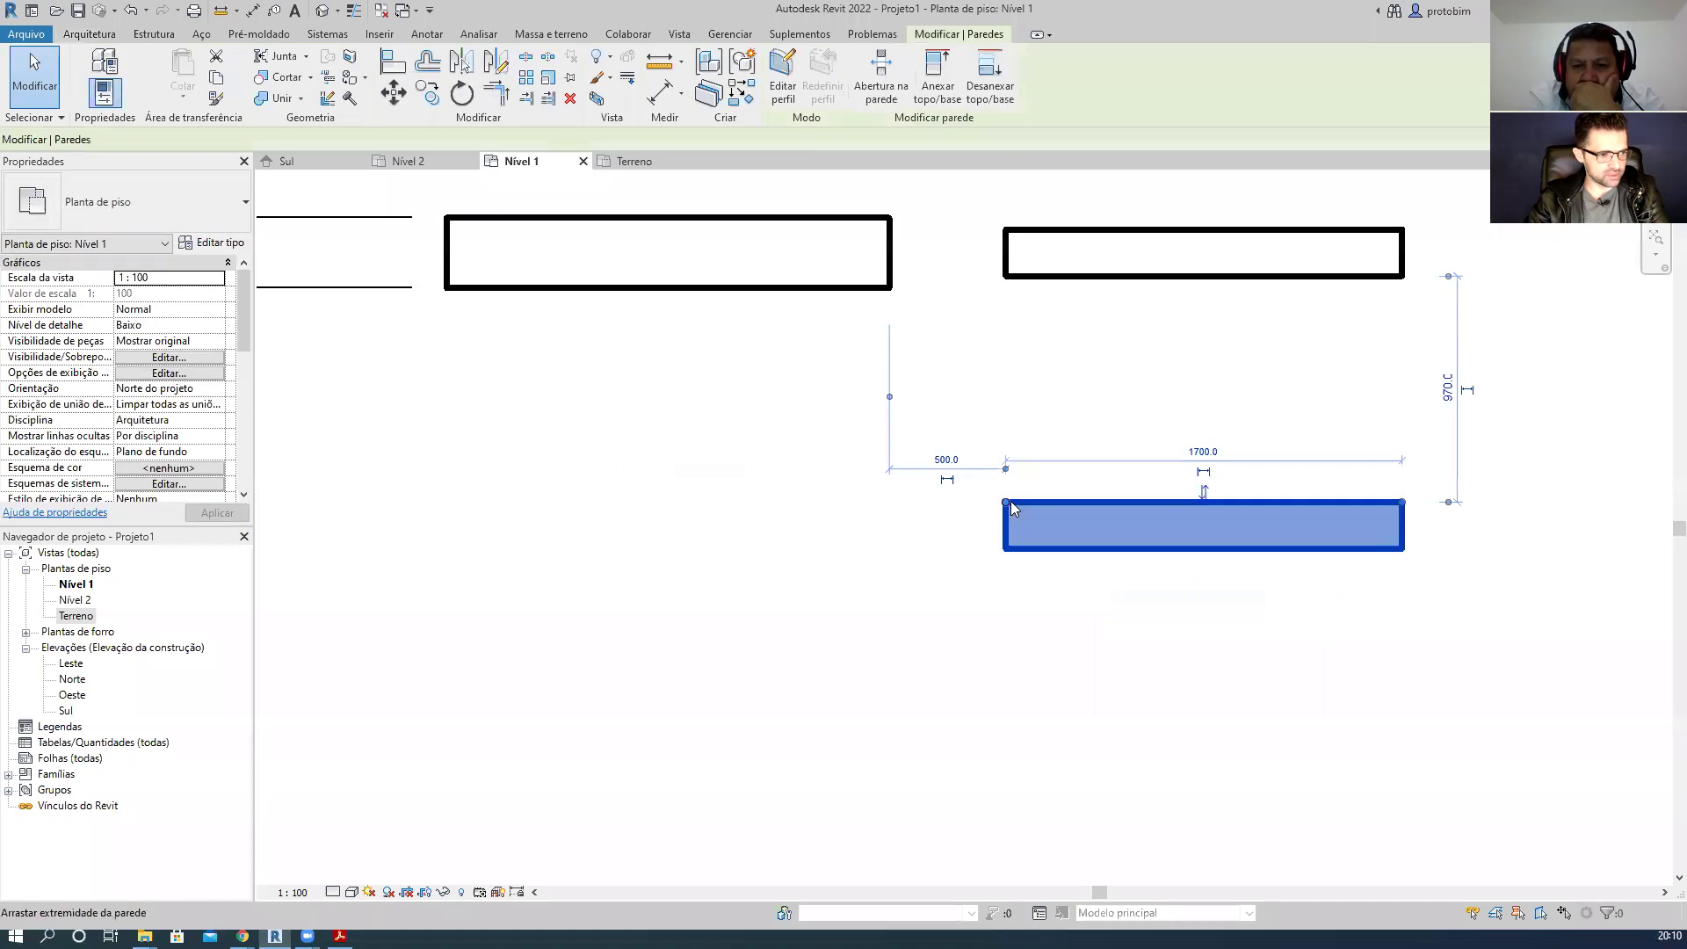
# - Draw a horizontal Genérico - 200 mm wall about 1900 mm long below the thicker wall, matching its end points
pyautogui.scroll(-2, 1577, 605)
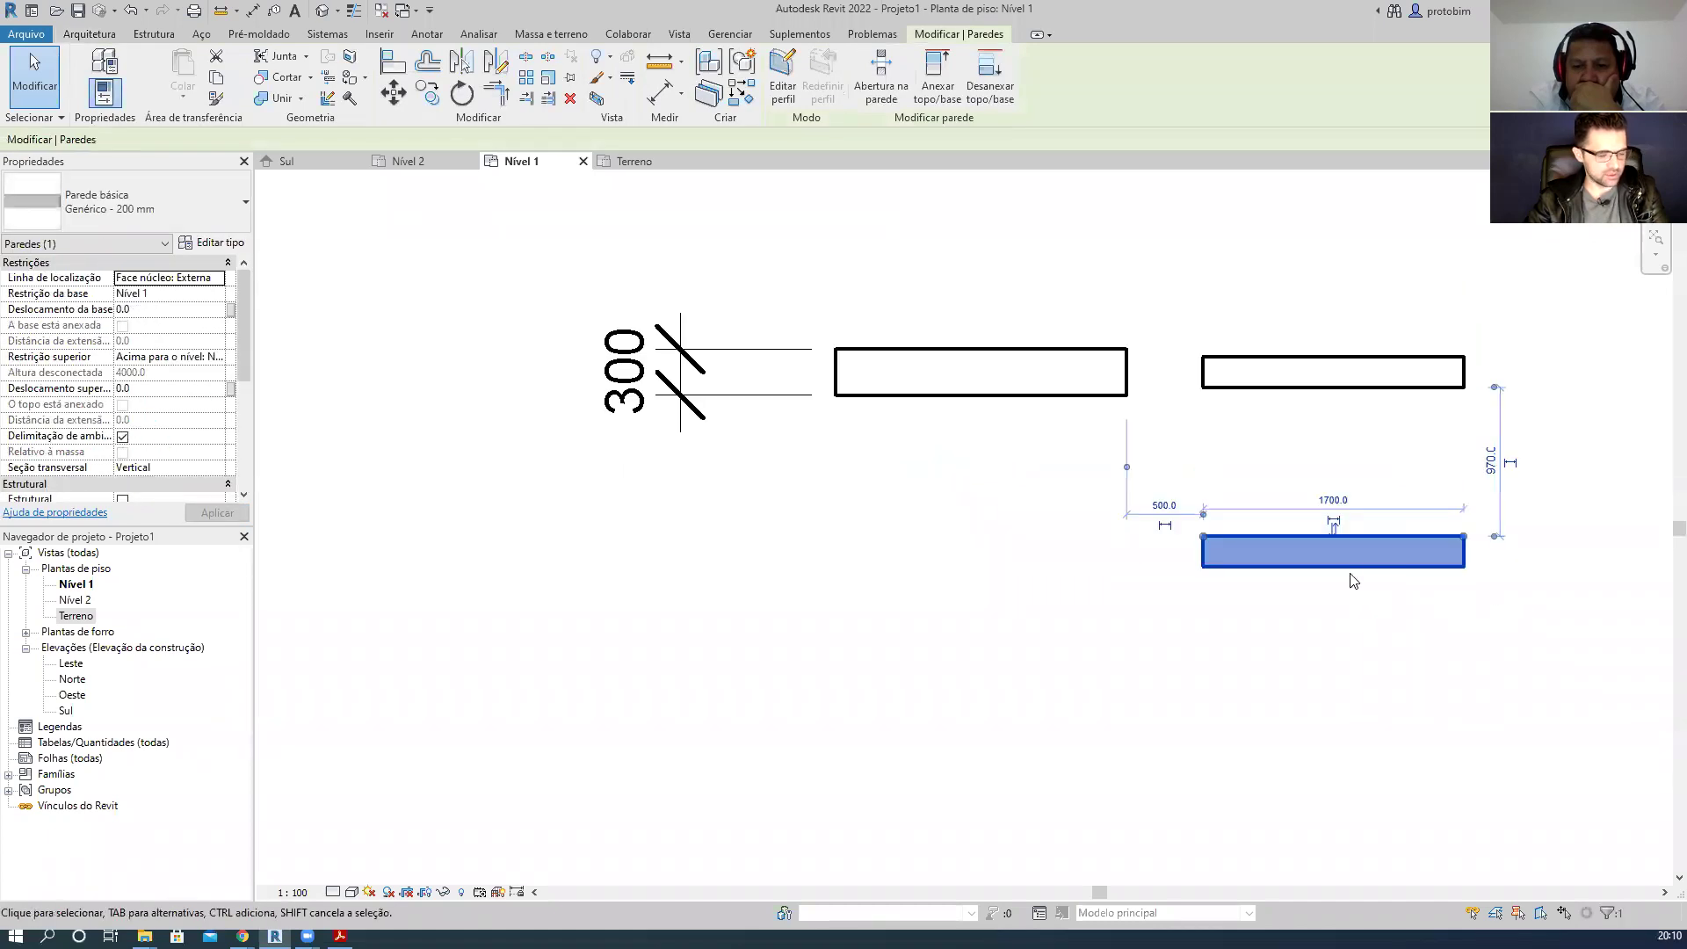
pyautogui.press('w')
pyautogui.press('a')
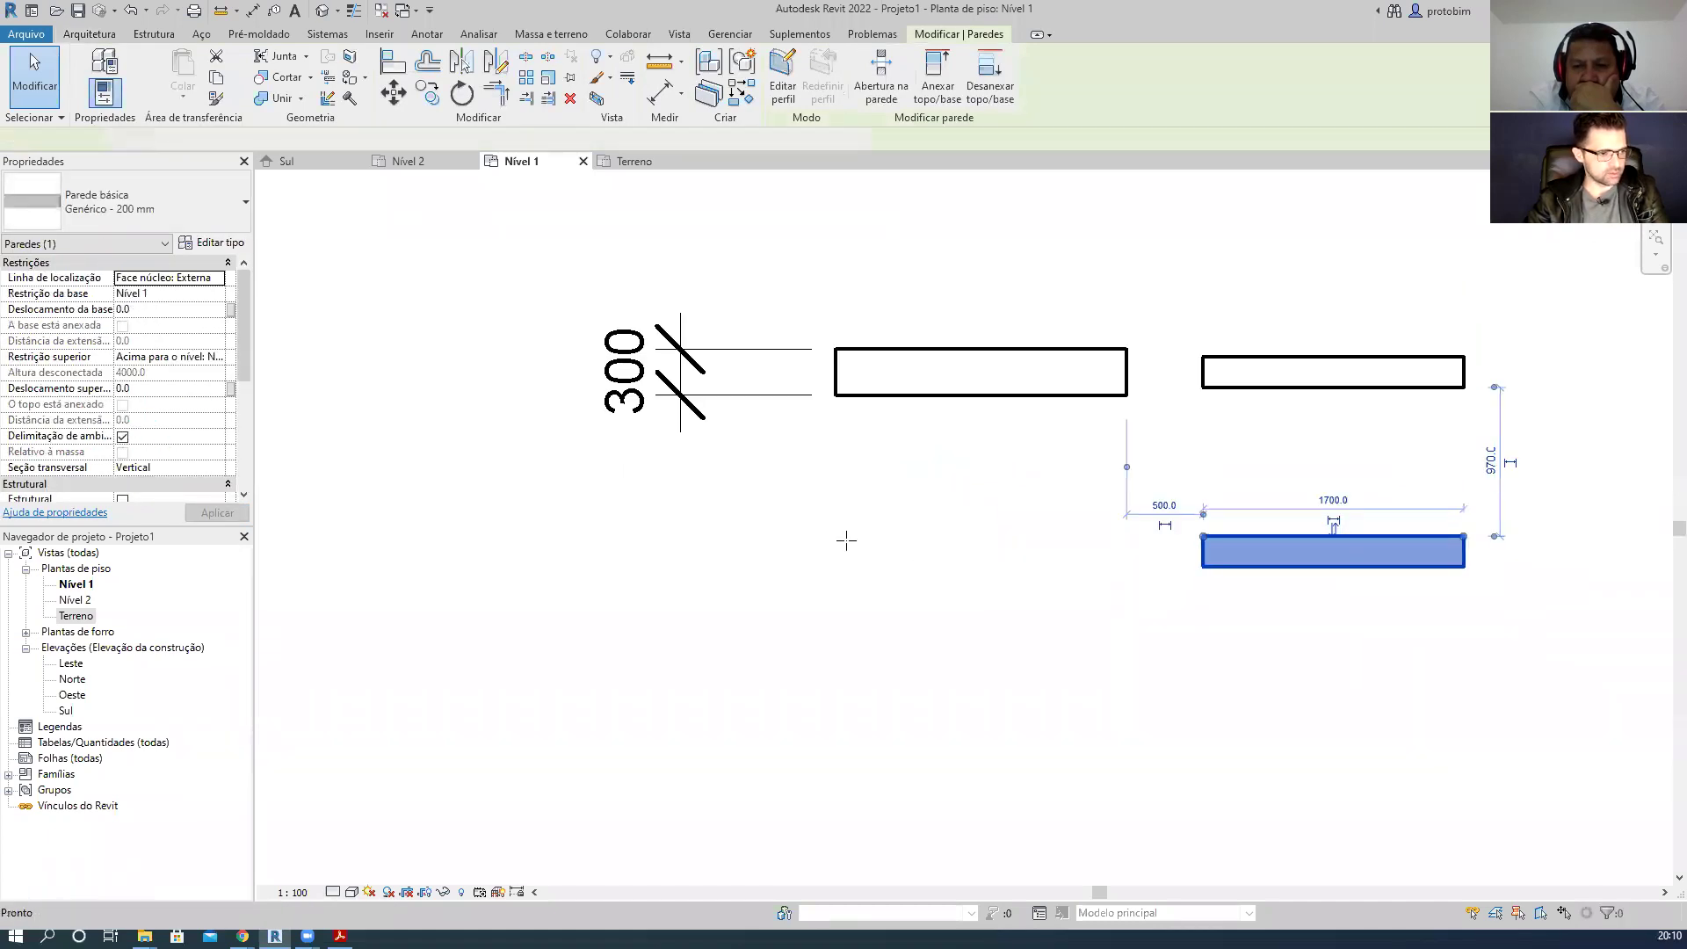
pyautogui.click(835, 542)
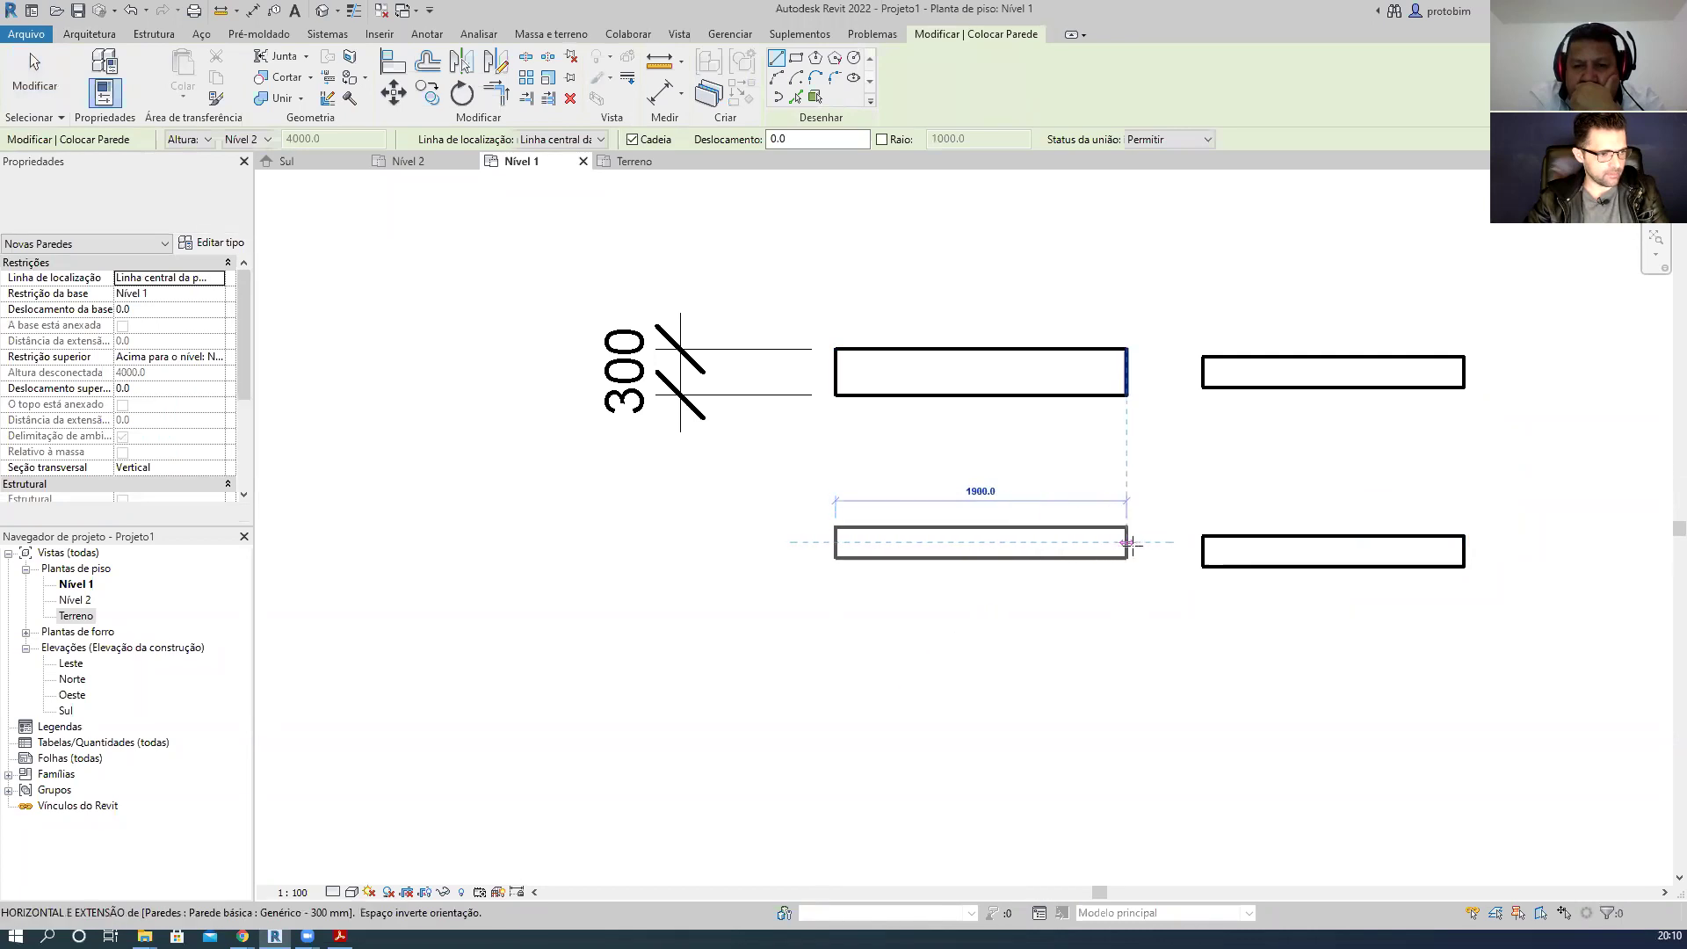
pyautogui.click(1129, 542)
pyautogui.press('Escape')
pyautogui.press('Escape')
# - Set the new lower wall's location line to its exterior face
pyautogui.click(1125, 555)
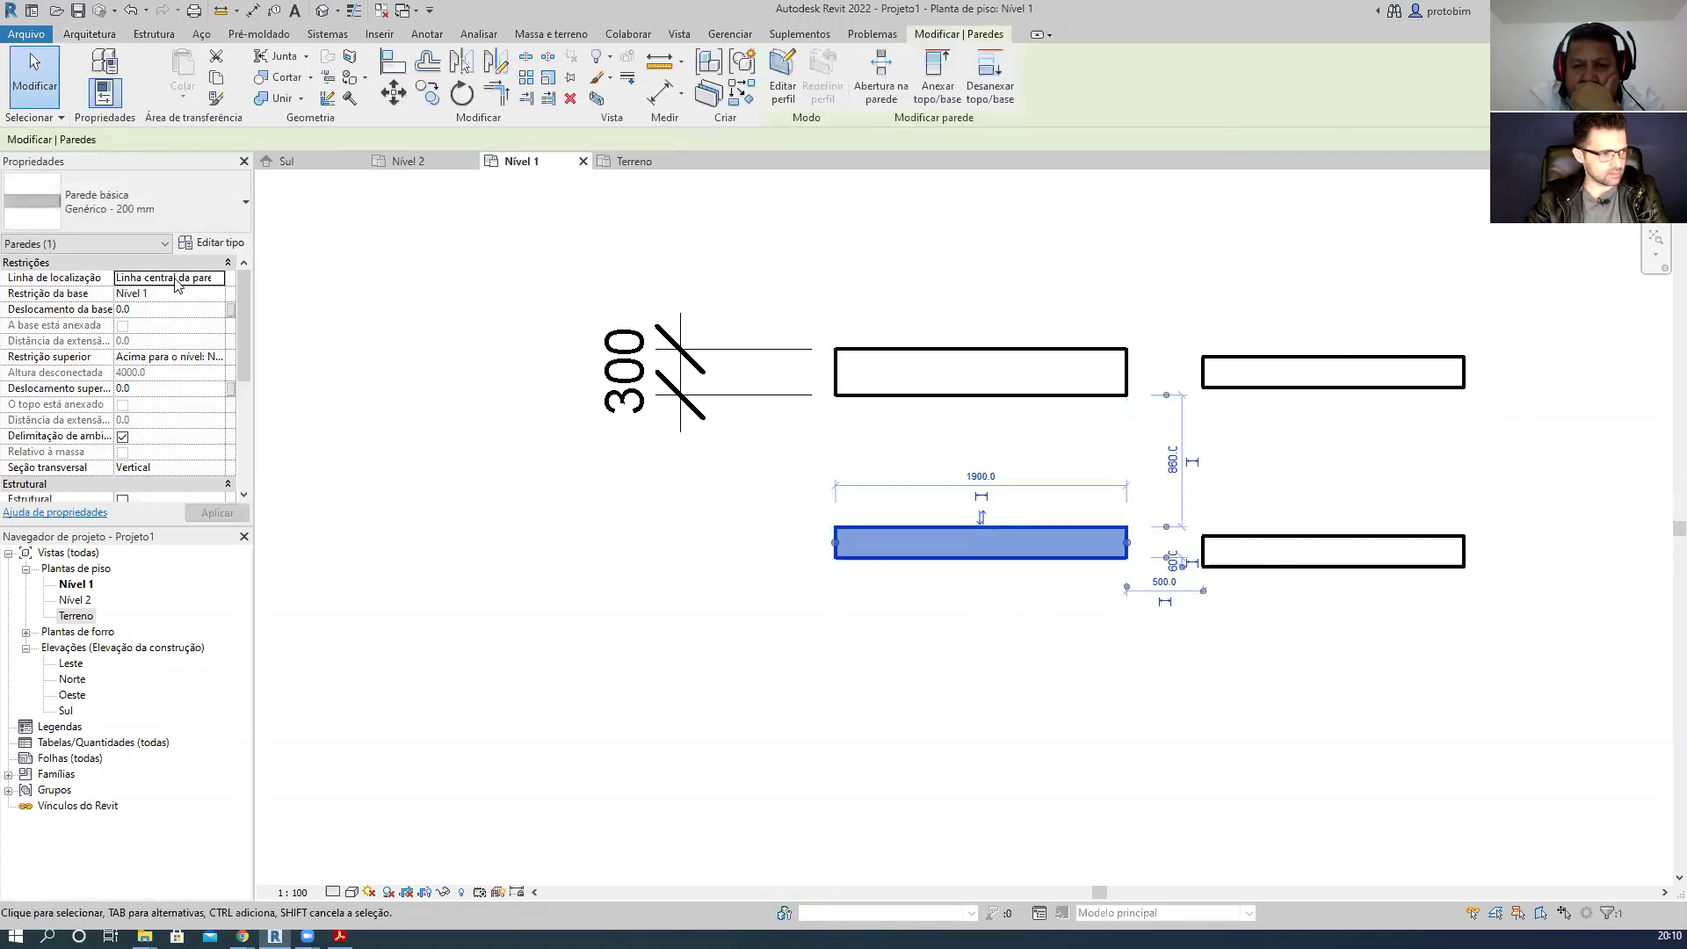
pyautogui.click(213, 279)
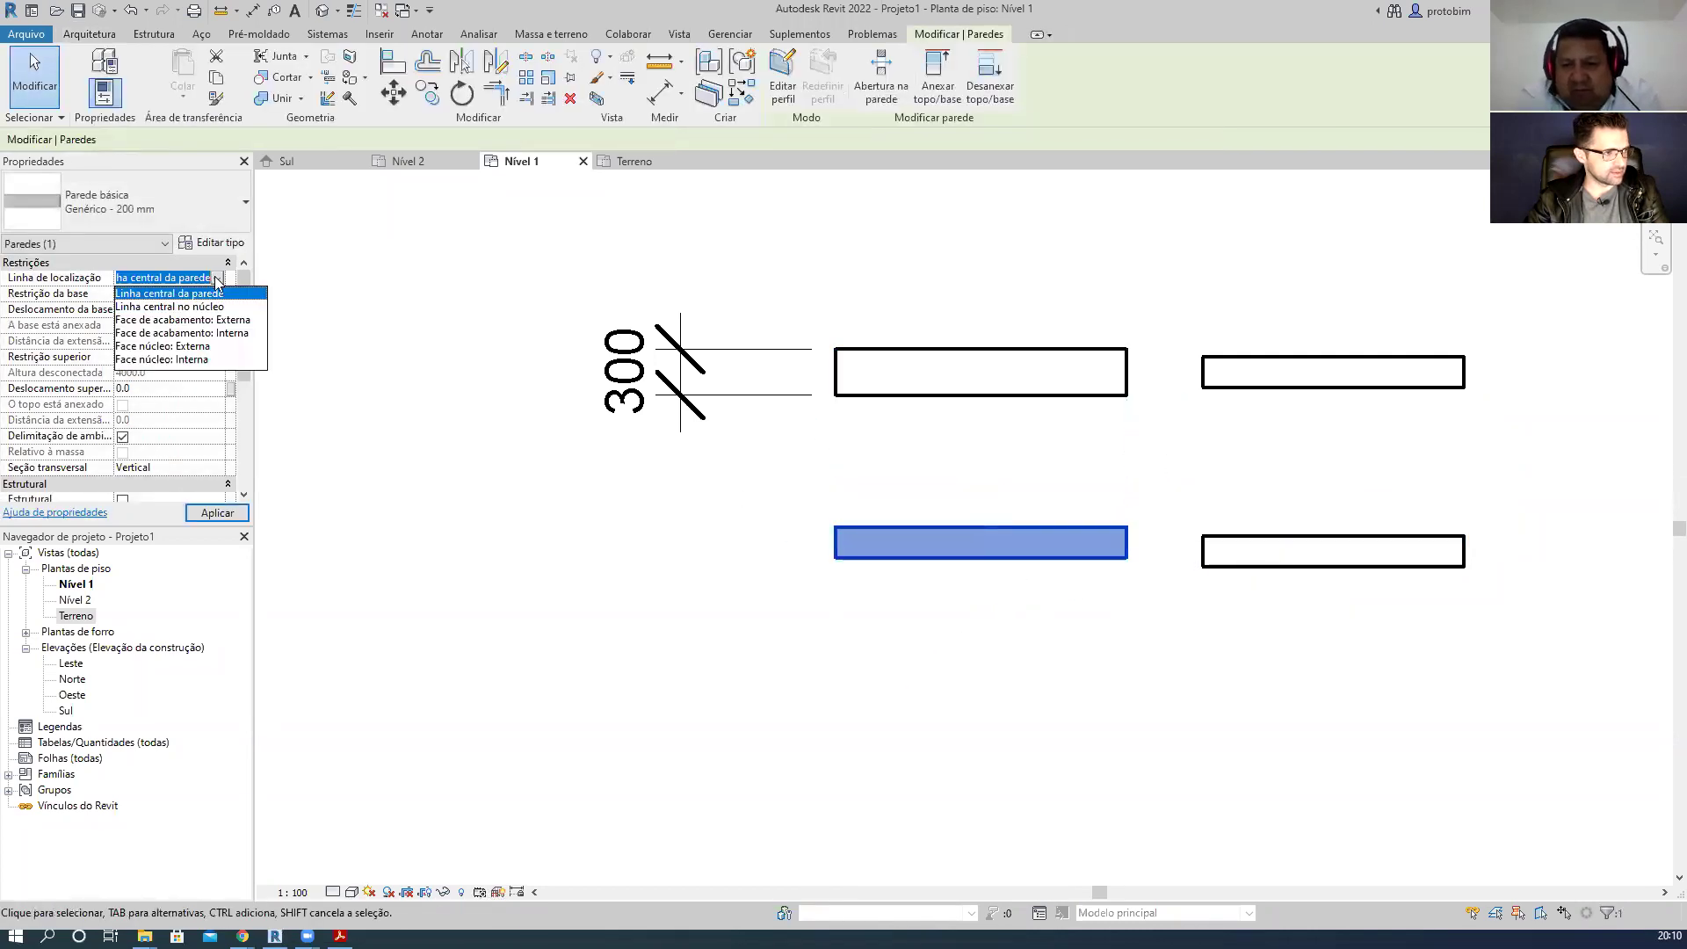
pyautogui.click(222, 333)
pyautogui.click(1280, 584)
# - Align the upper face of the shorter lower wall with the upper face of the new 1900 mm wall
pyautogui.scroll(2, 1235, 495)
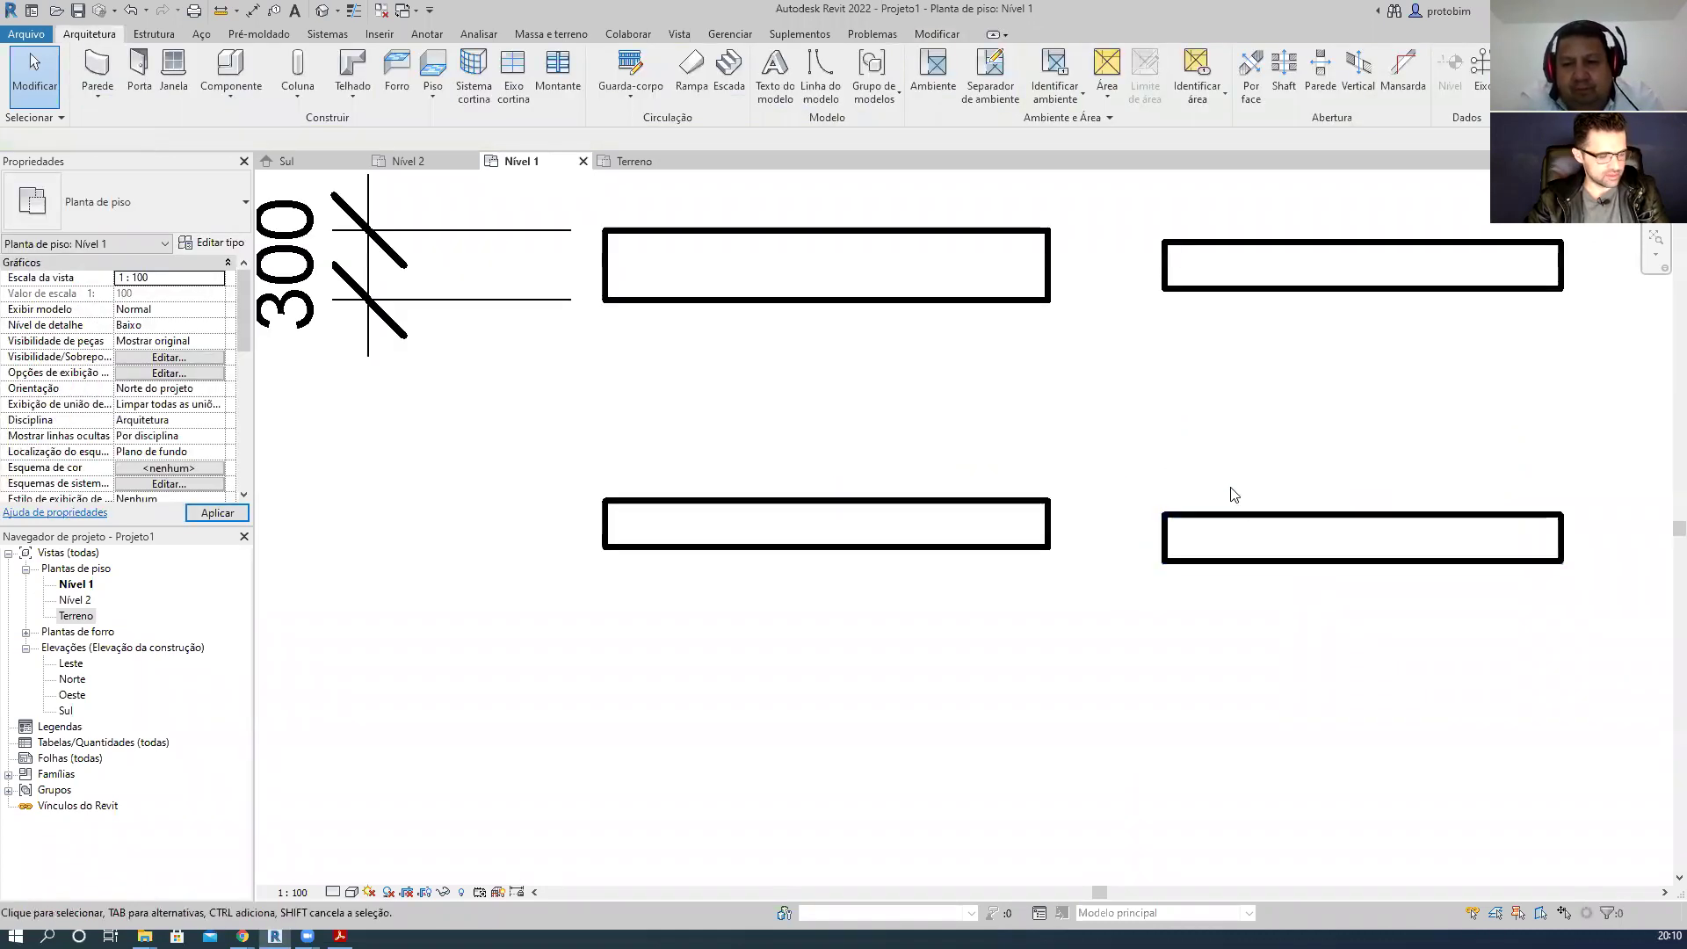
pyautogui.press('a')
pyautogui.press('l')
pyautogui.click(1020, 501)
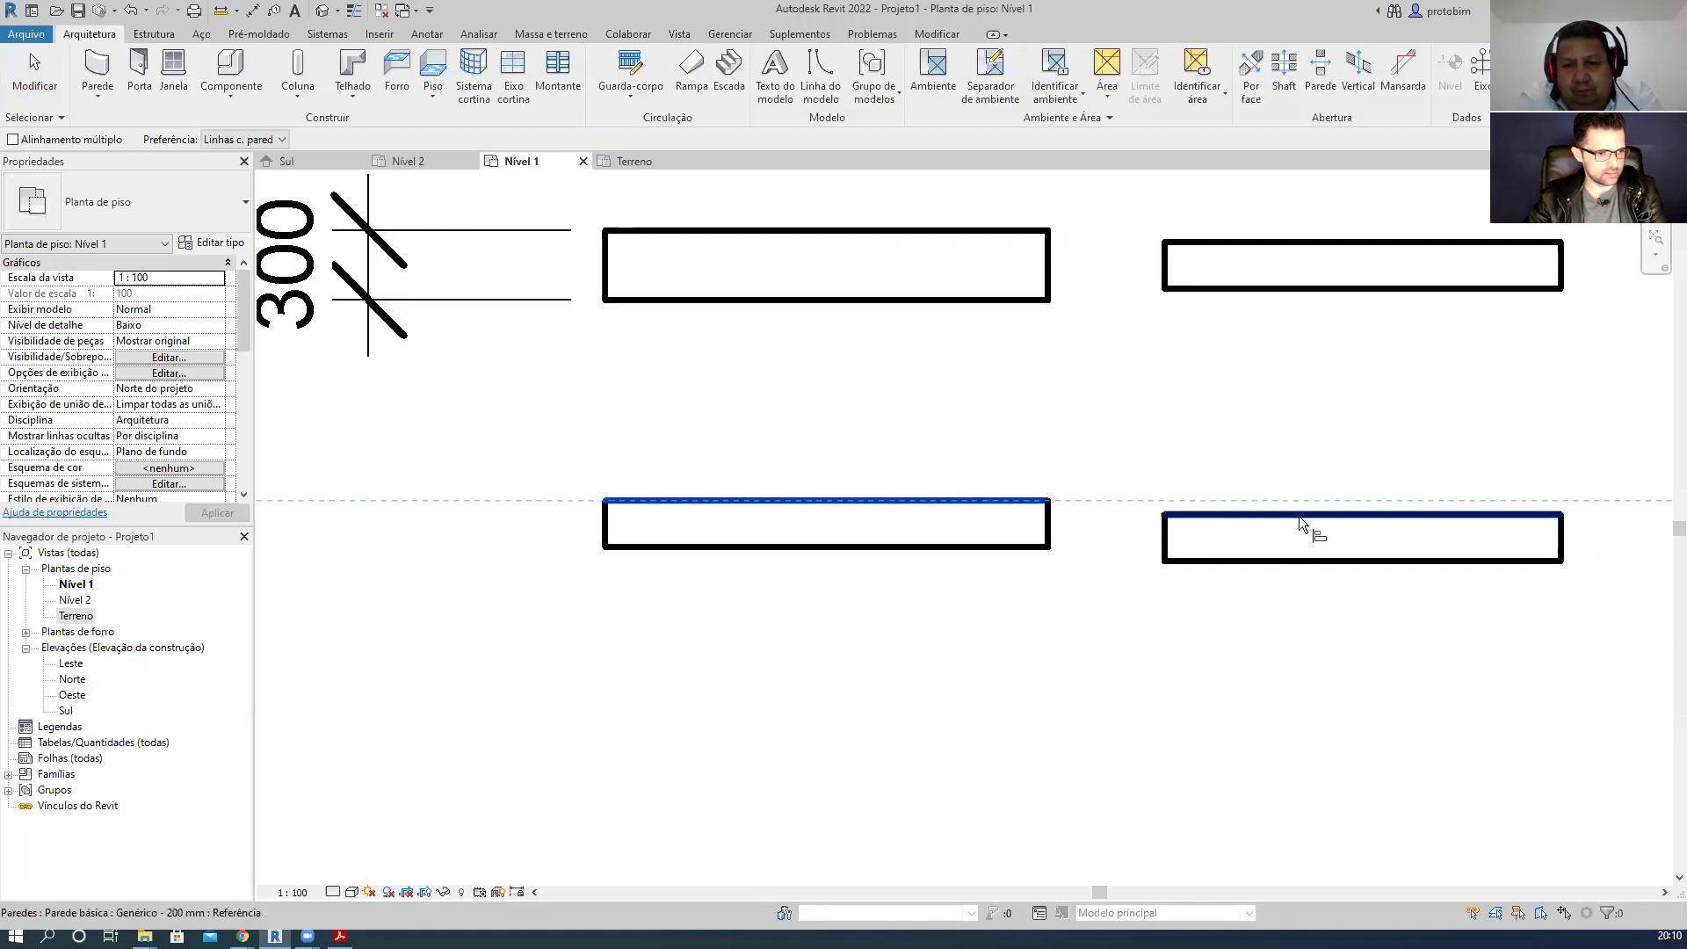
pyautogui.click(1300, 522)
pyautogui.scroll(-3, 1270, 644)
pyautogui.press('Escape')
pyautogui.scroll(1, 1055, 589)
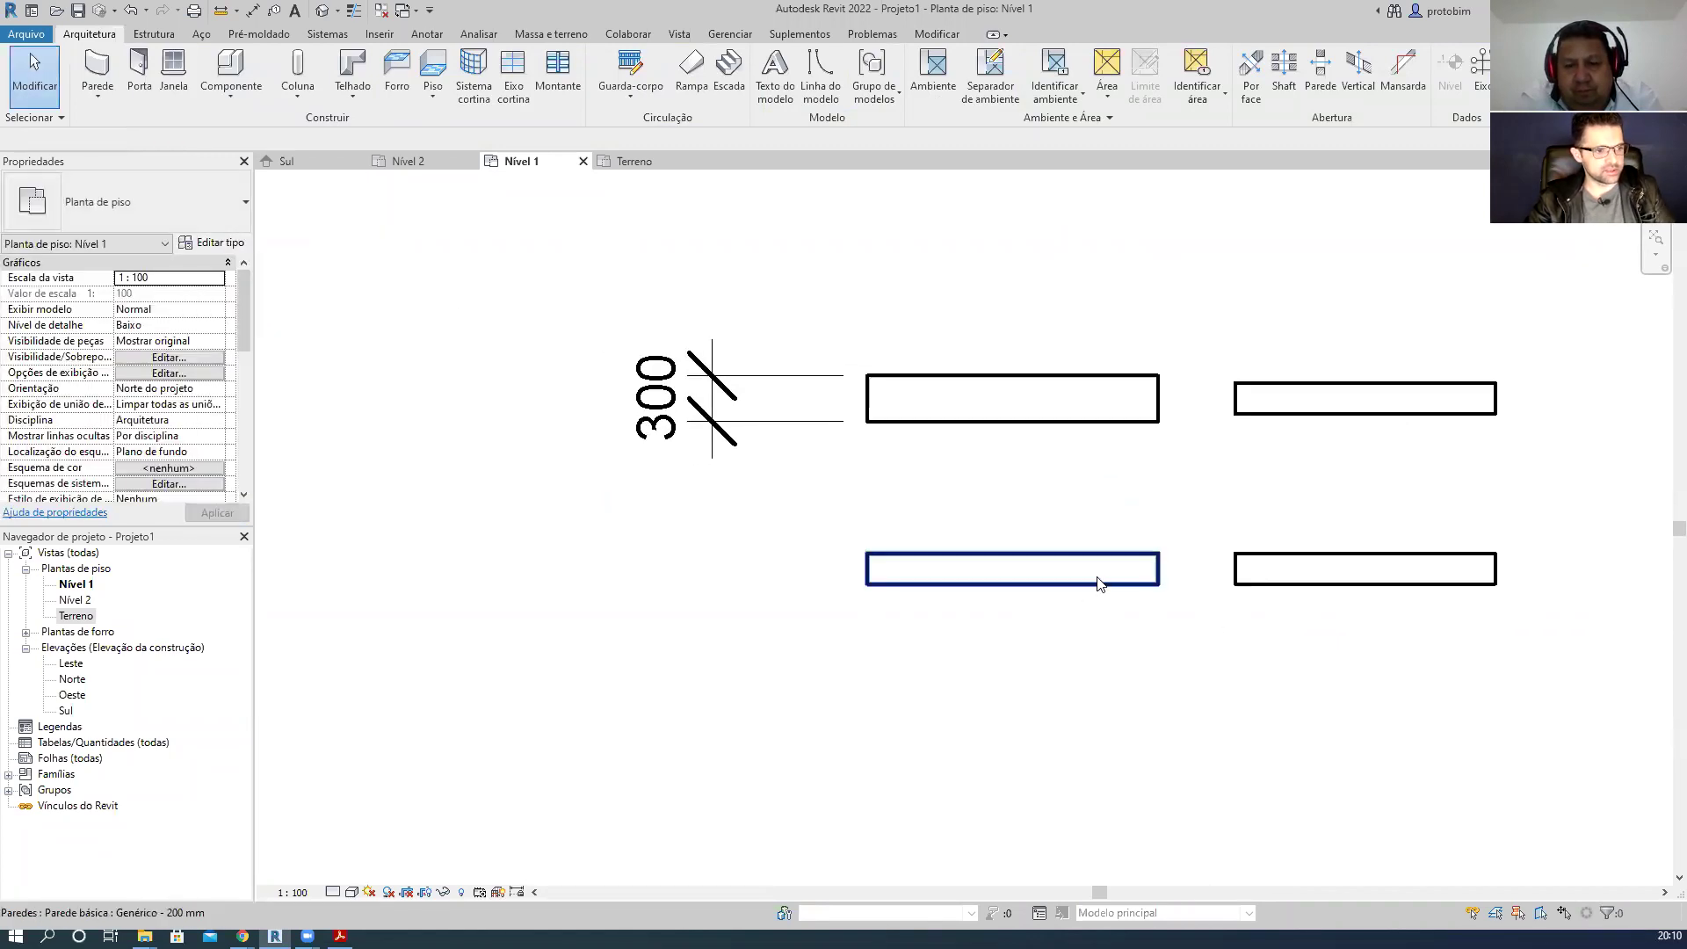
# - Change the longer lower wall's type to Genérico - 300 mm and compare its faces with the neighbouring wall
pyautogui.click(1099, 585)
pyautogui.click(209, 226)
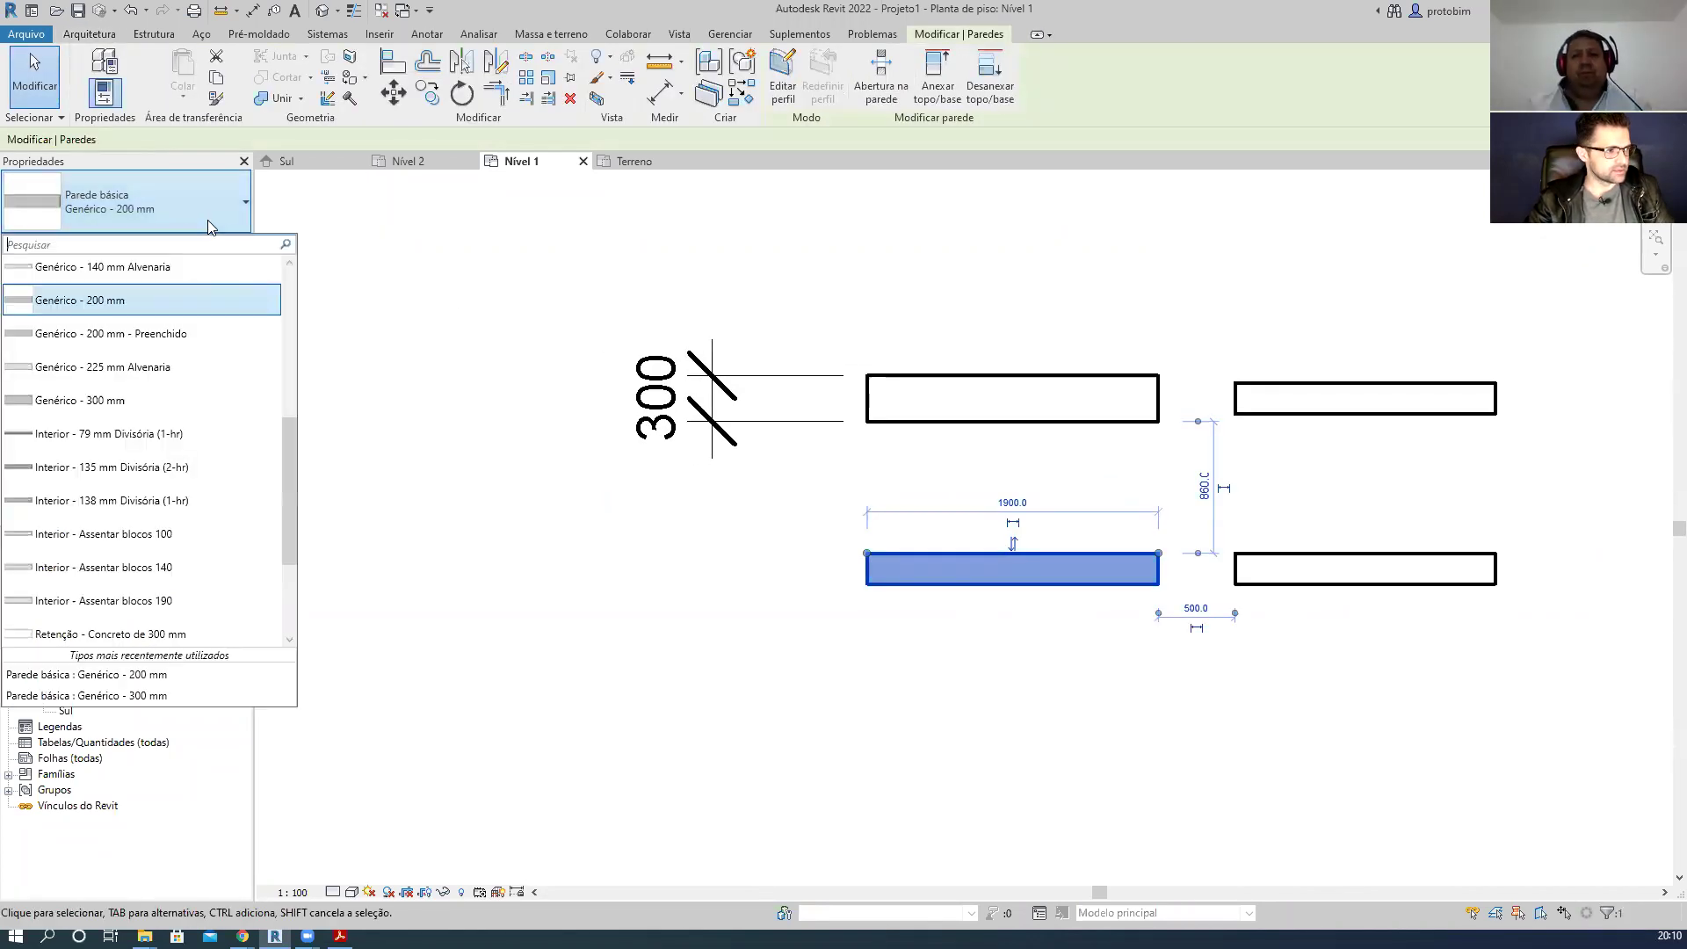
pyautogui.click(80, 400)
pyautogui.click(1231, 746)
pyautogui.scroll(1, 1294, 657)
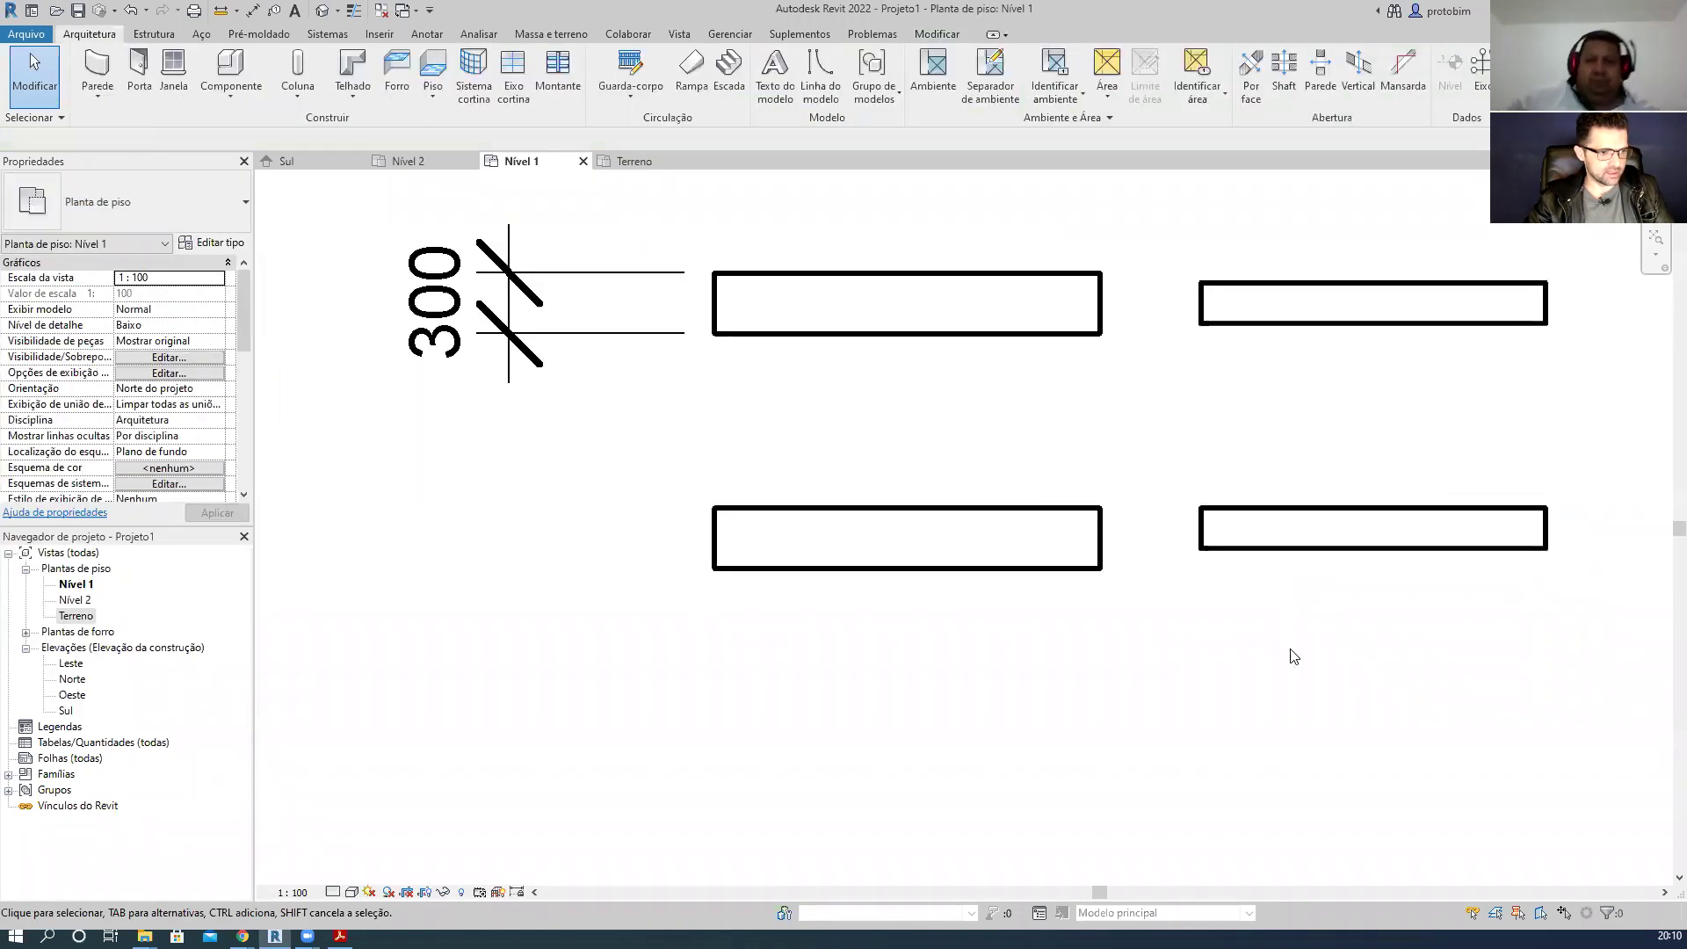
pyautogui.scroll(1, 1295, 656)
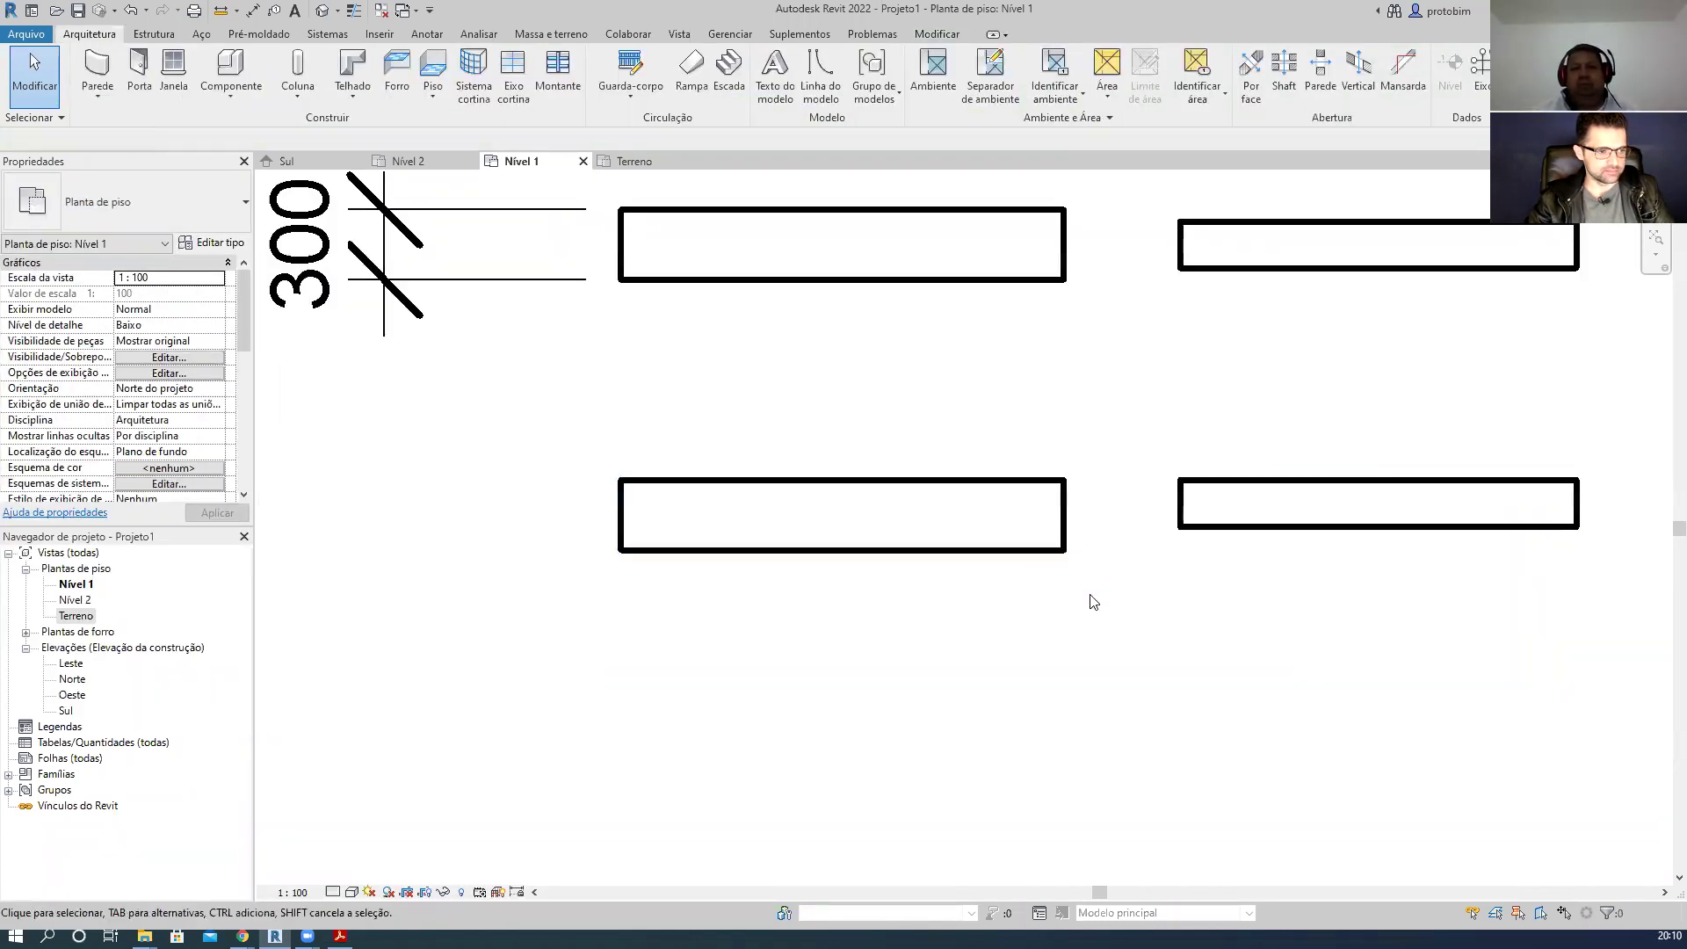
pyautogui.scroll(-2, 1094, 602)
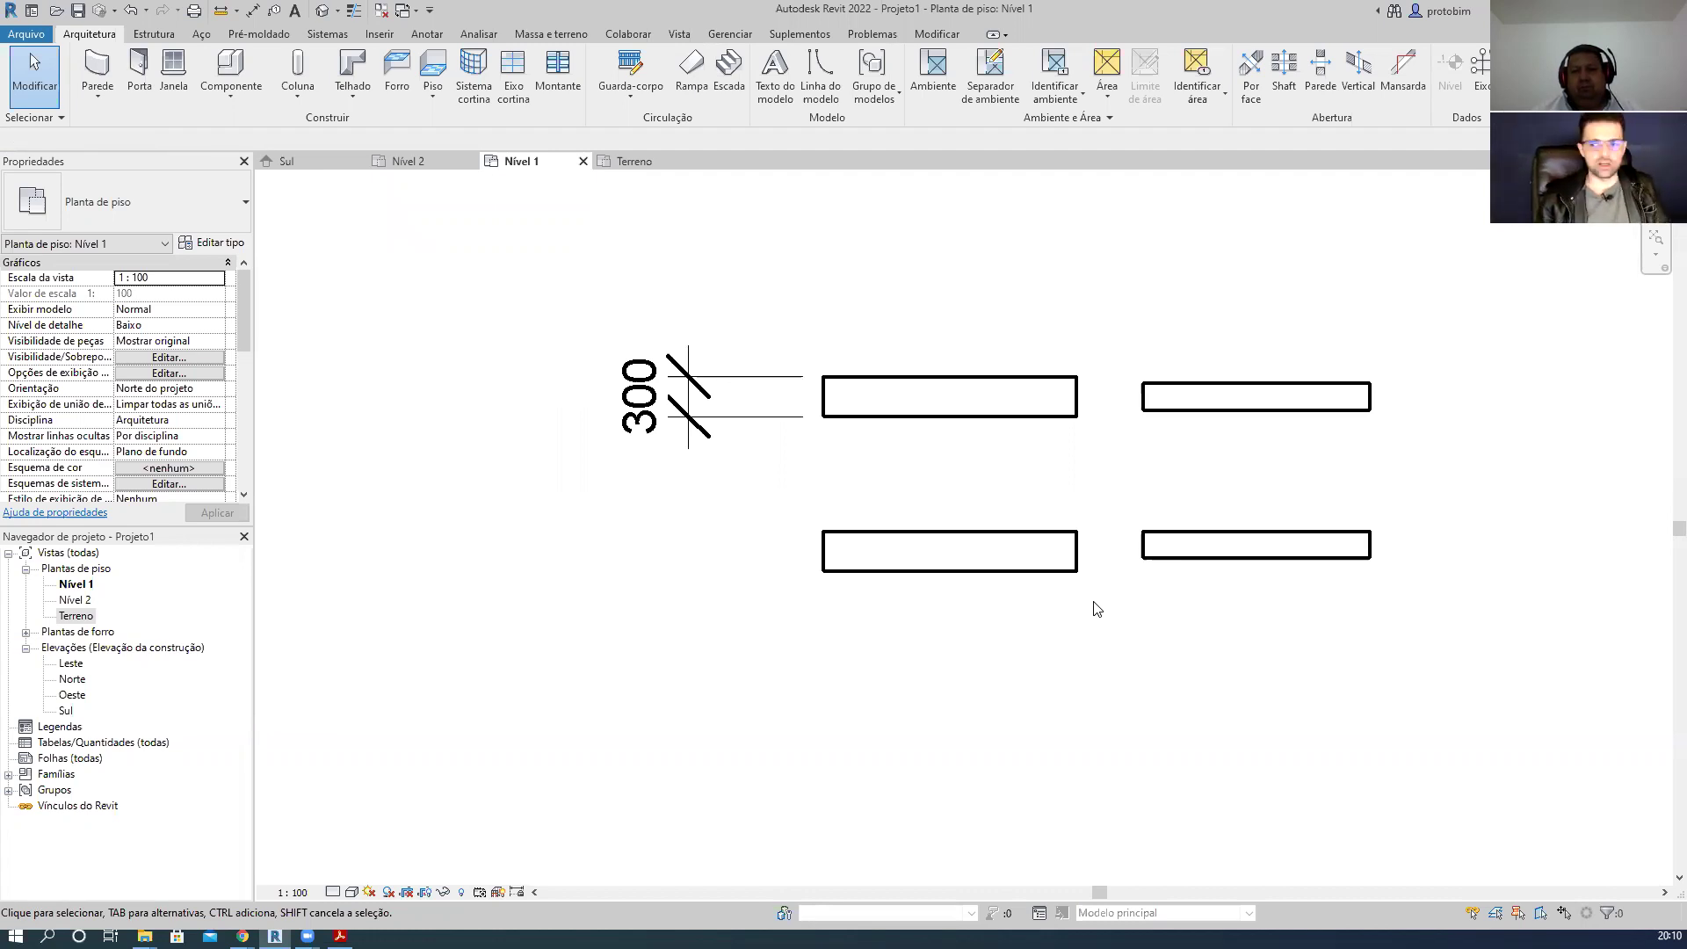
# - Delete all four walls and the thickness dimension from the Nível 1 plan
pyautogui.scroll(1, 1408, 689)
pyautogui.moveTo(1480, 713); pyautogui.dragTo(626, 364)
pyautogui.press('Delete')
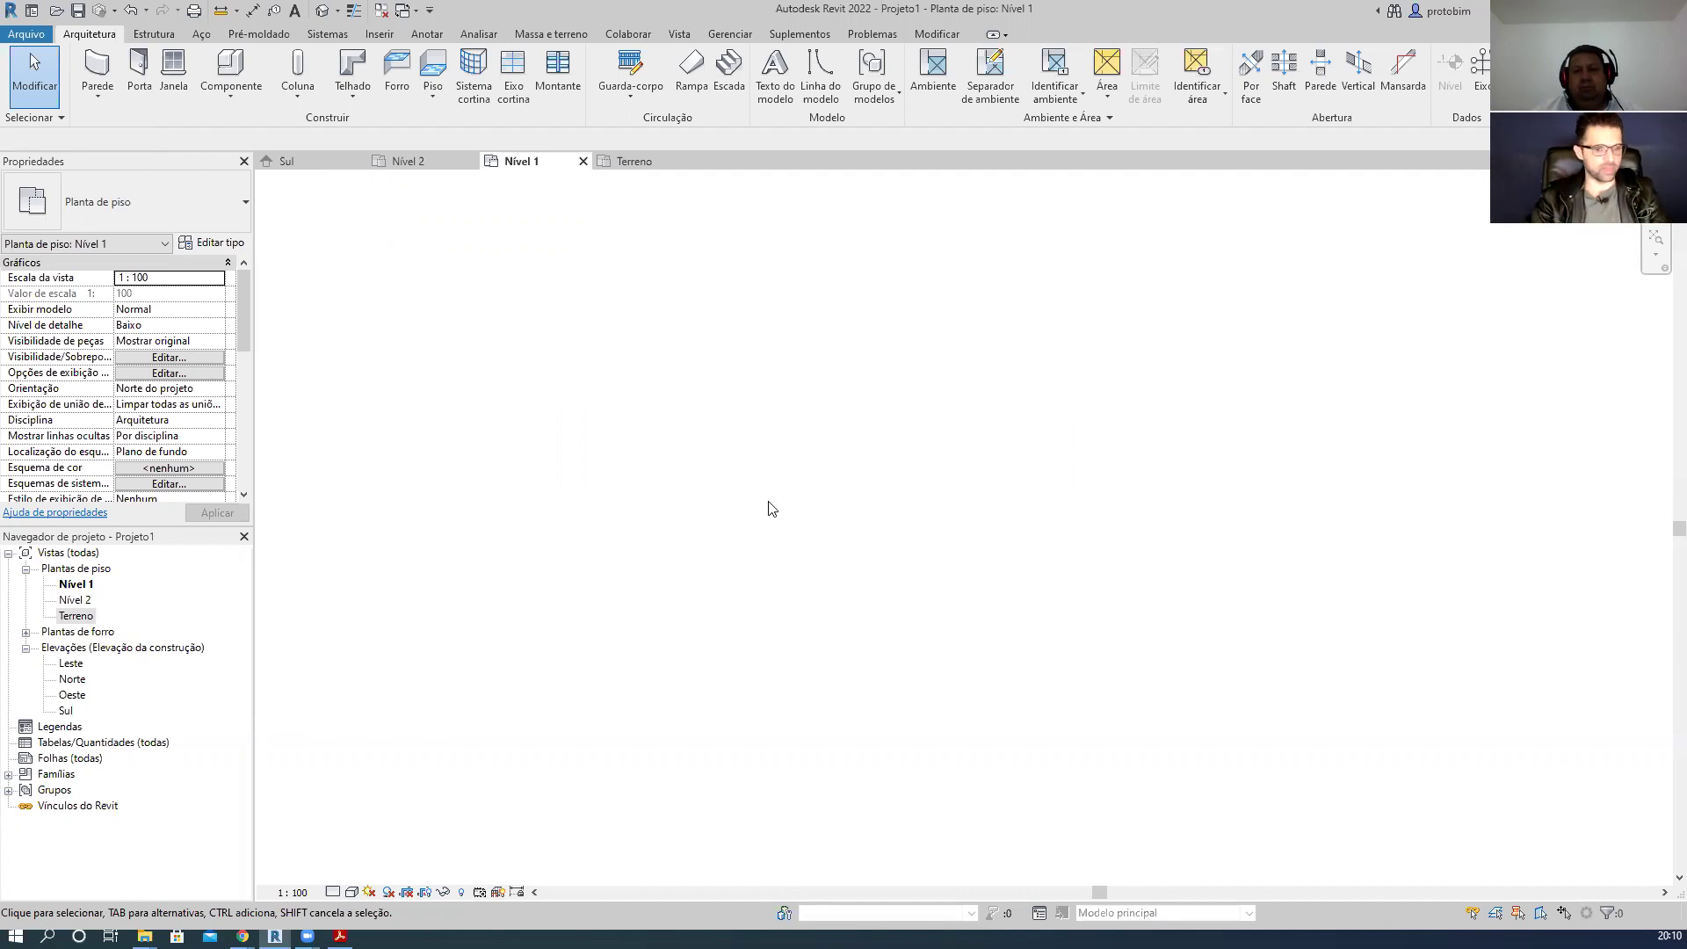
pyautogui.press('w')
pyautogui.press('a')
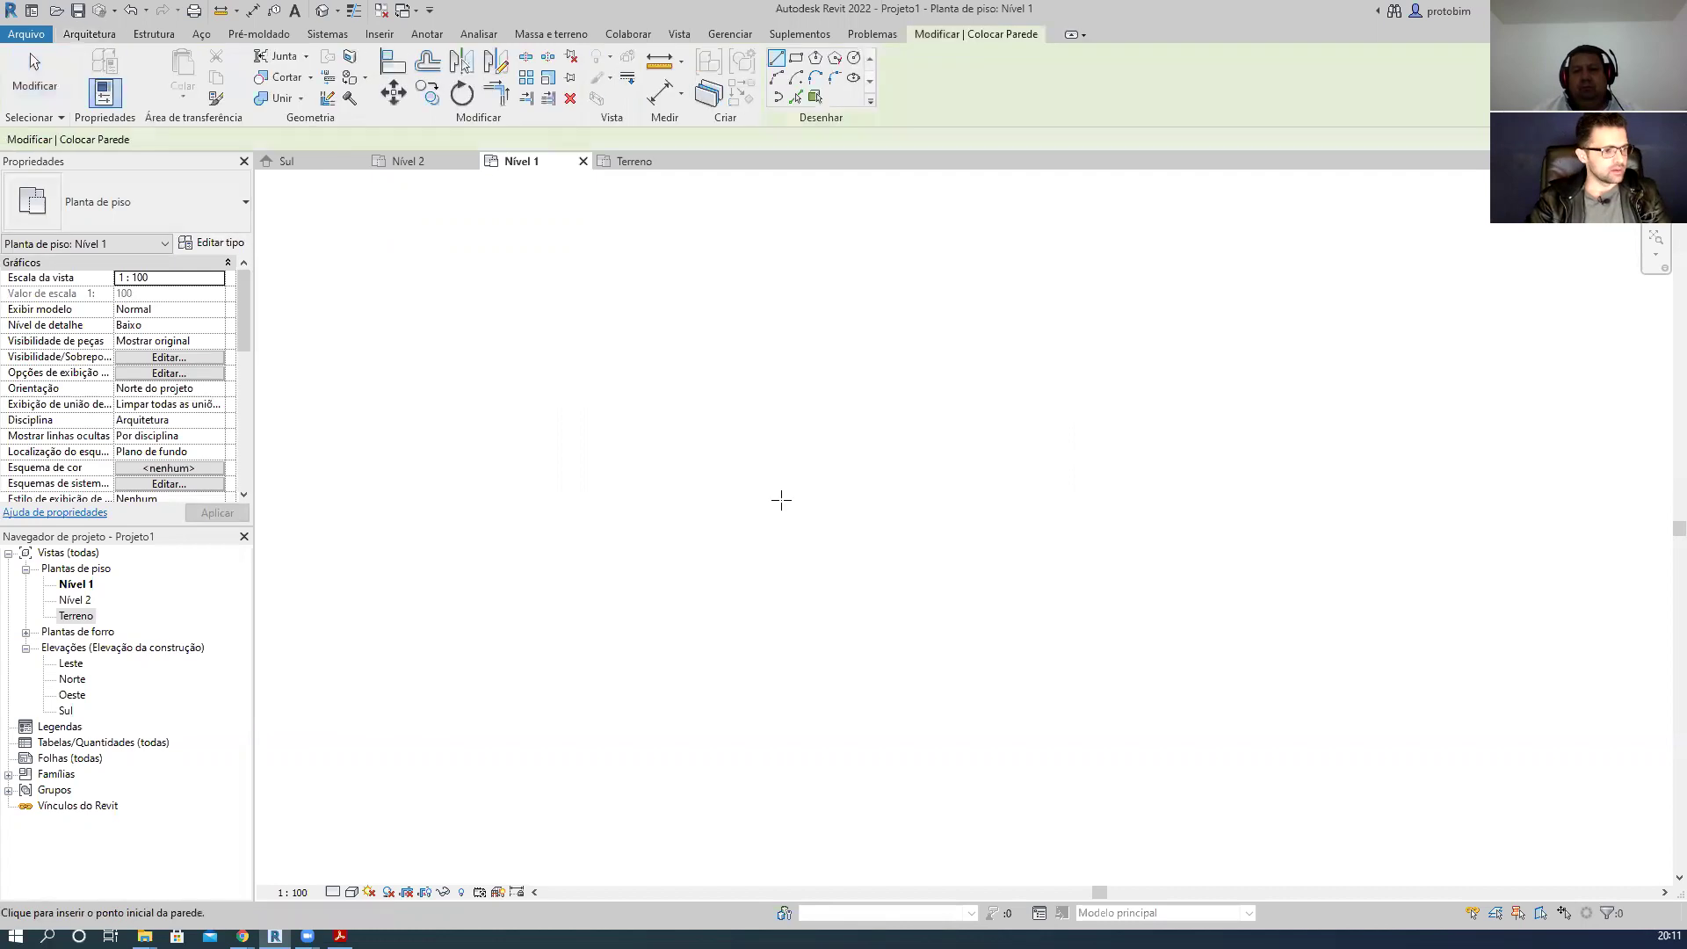
pyautogui.click(723, 477)
pyautogui.press('Escape')
pyautogui.press('Escape')
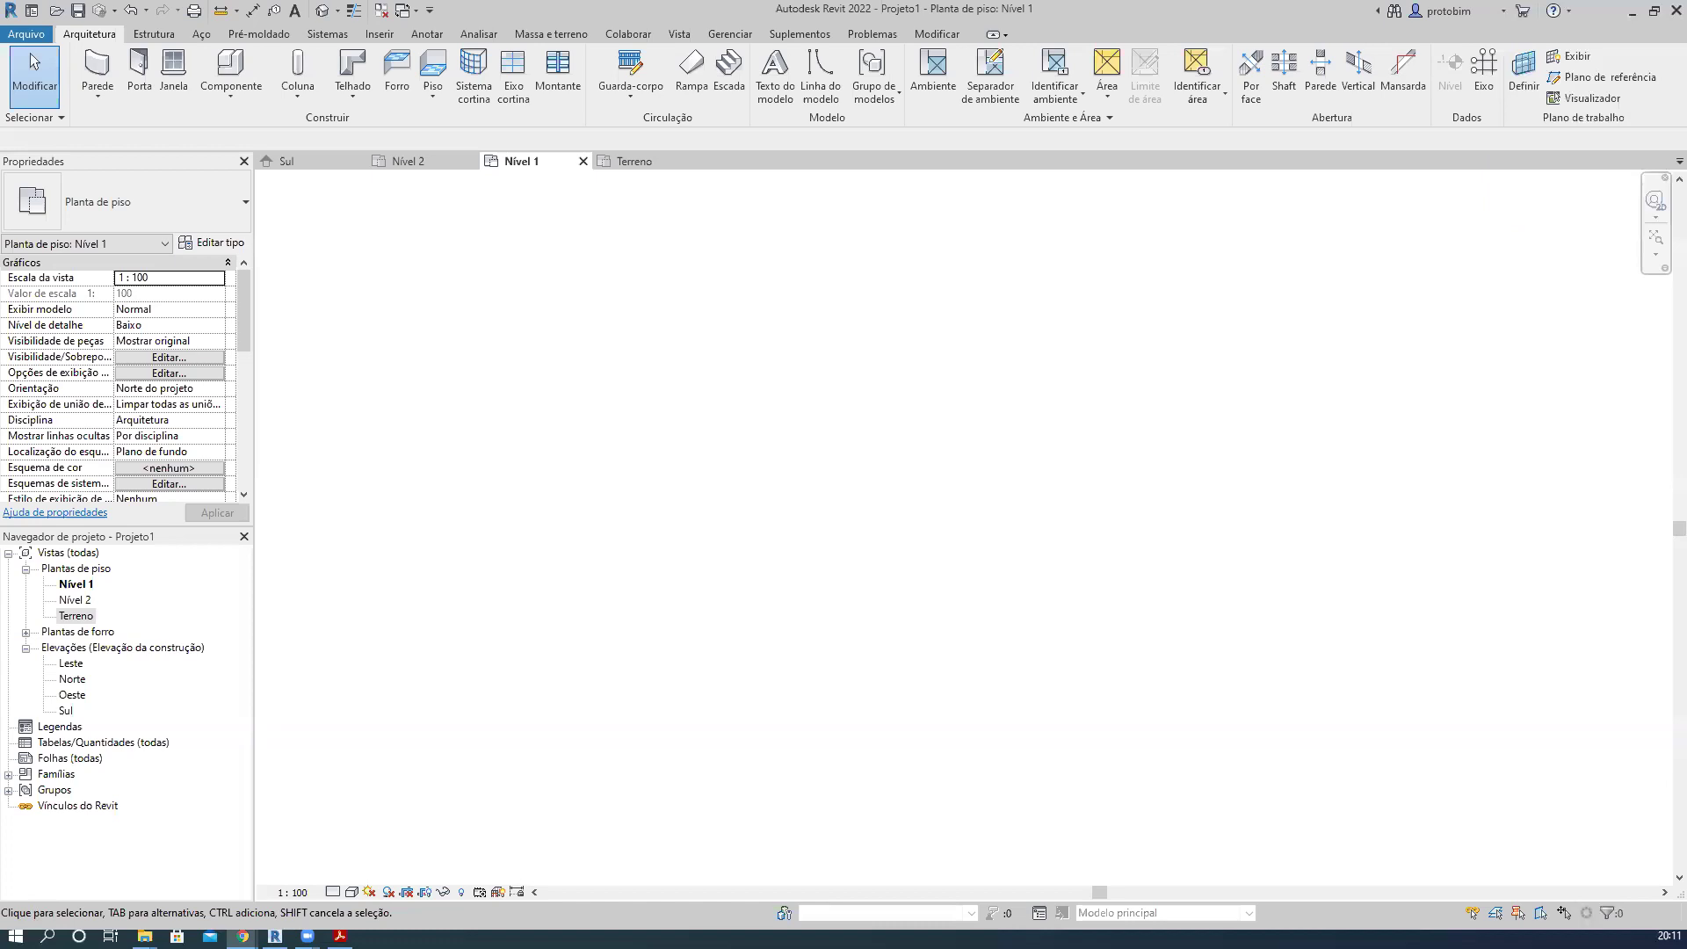
# - Switch to the Chrome browser, show the 10-minute INTERVALO timer in full screen and start the countdown
pyautogui.hotkey('alt', 'Tab')
pyautogui.click(492, 283)
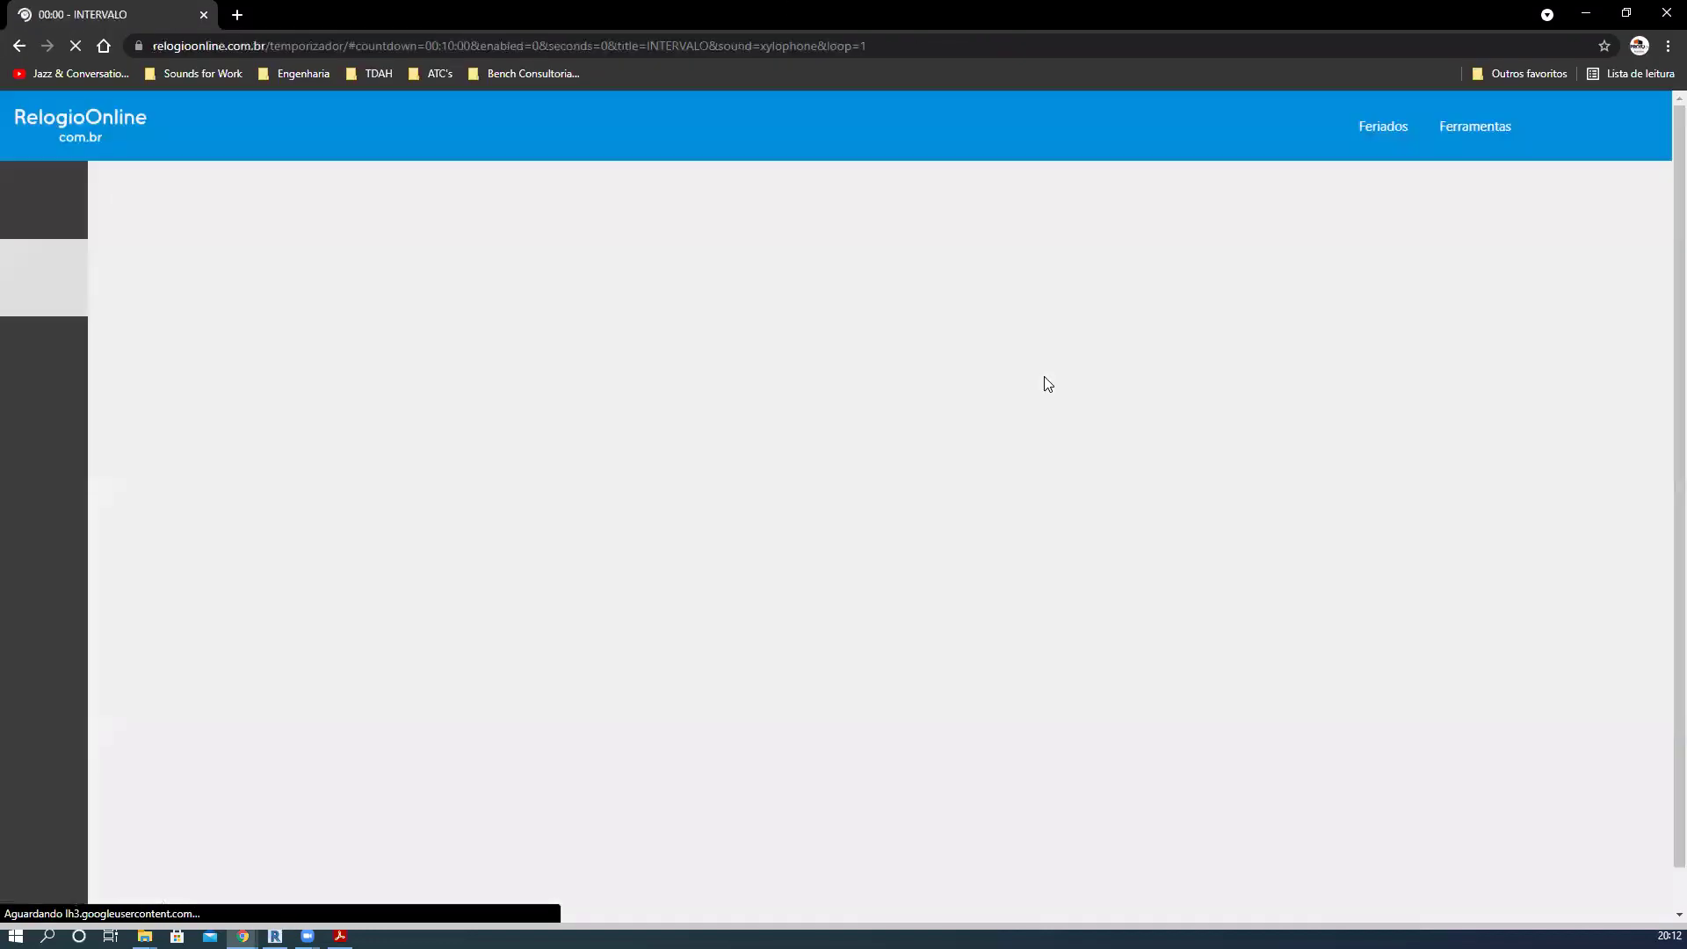
pyautogui.click(1610, 221)
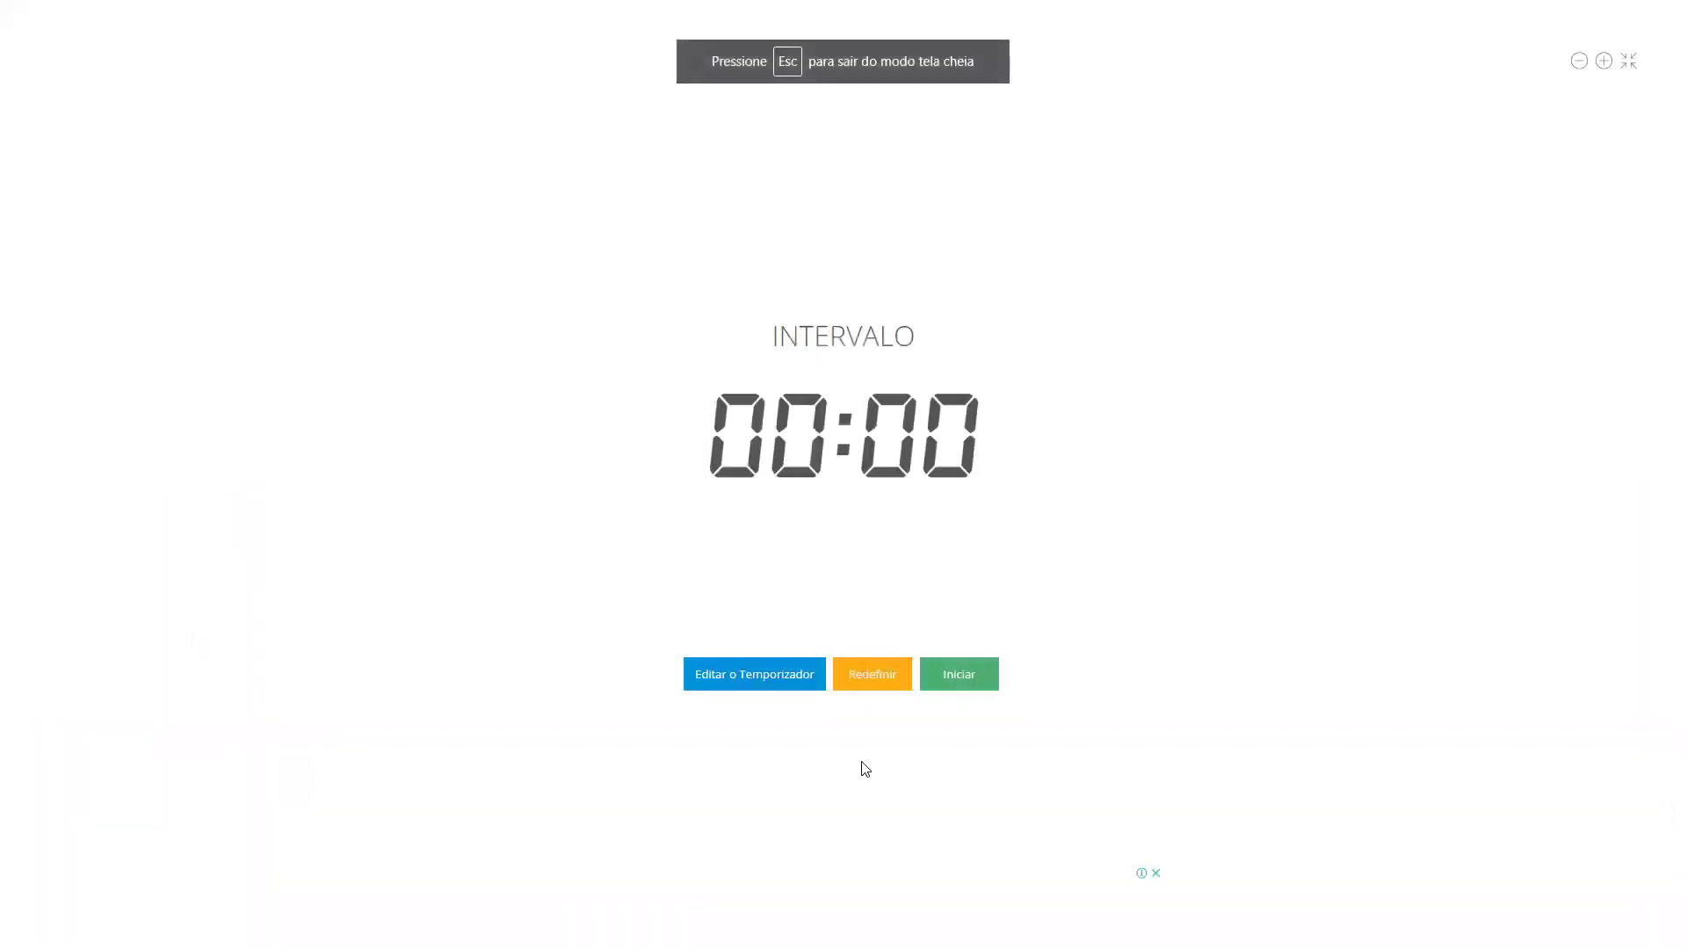
pyautogui.click(957, 686)
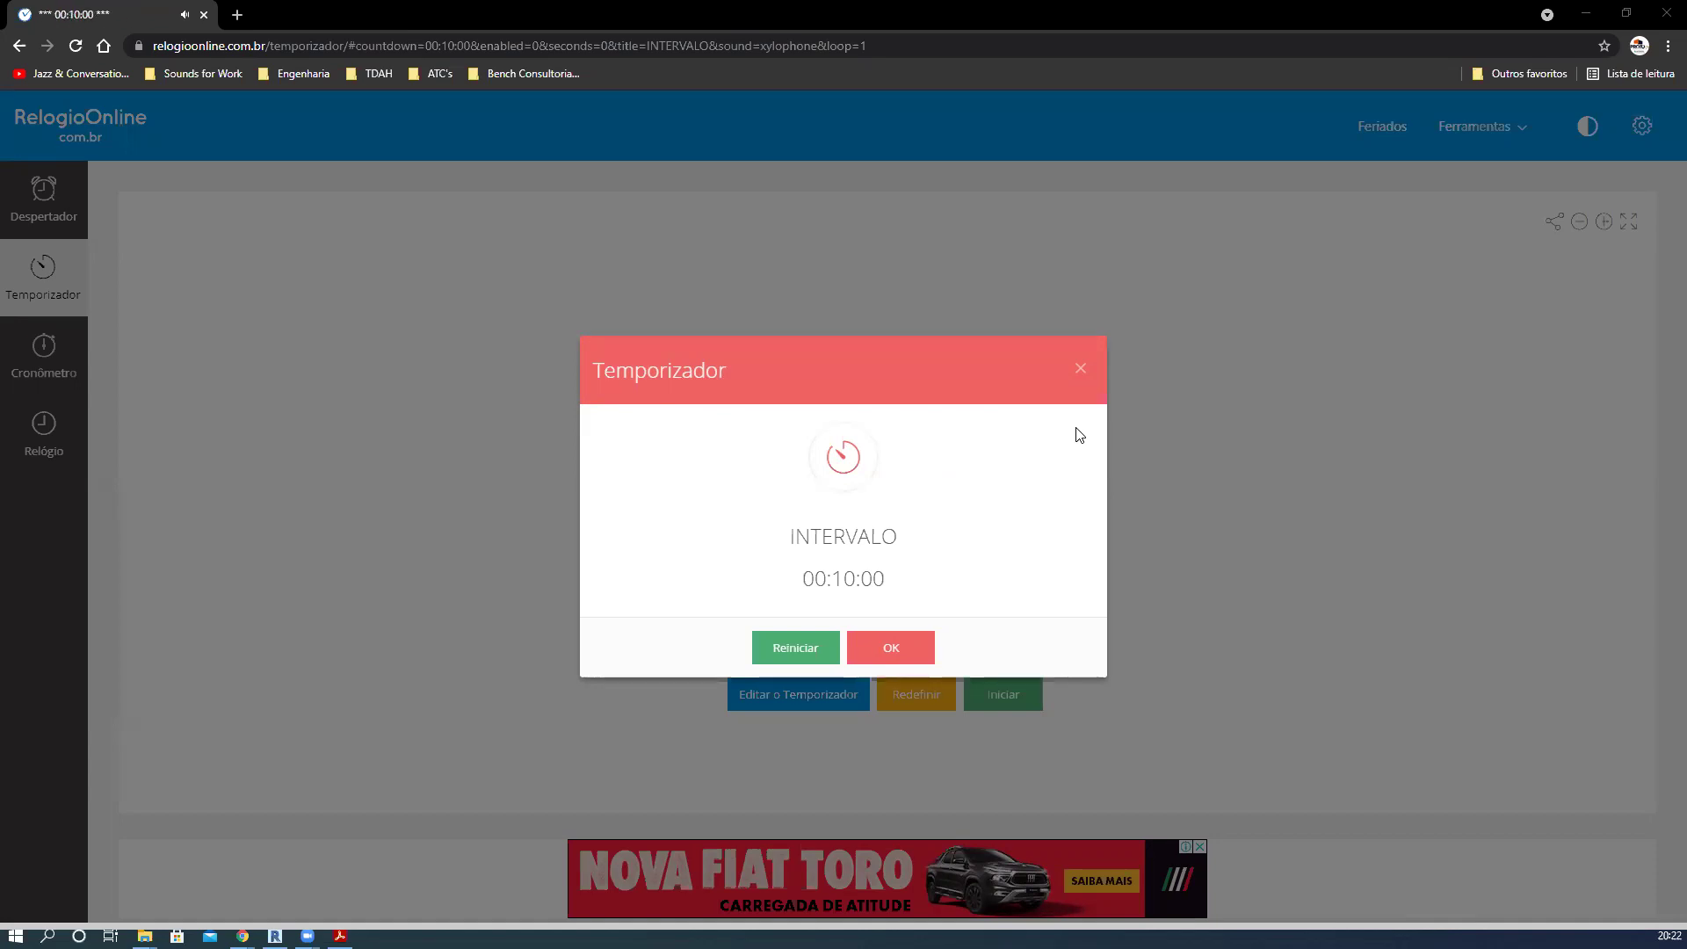
# - Dismiss the finished timer alert and close the browser to return to the empty Revit floor plan
pyautogui.click(898, 666)
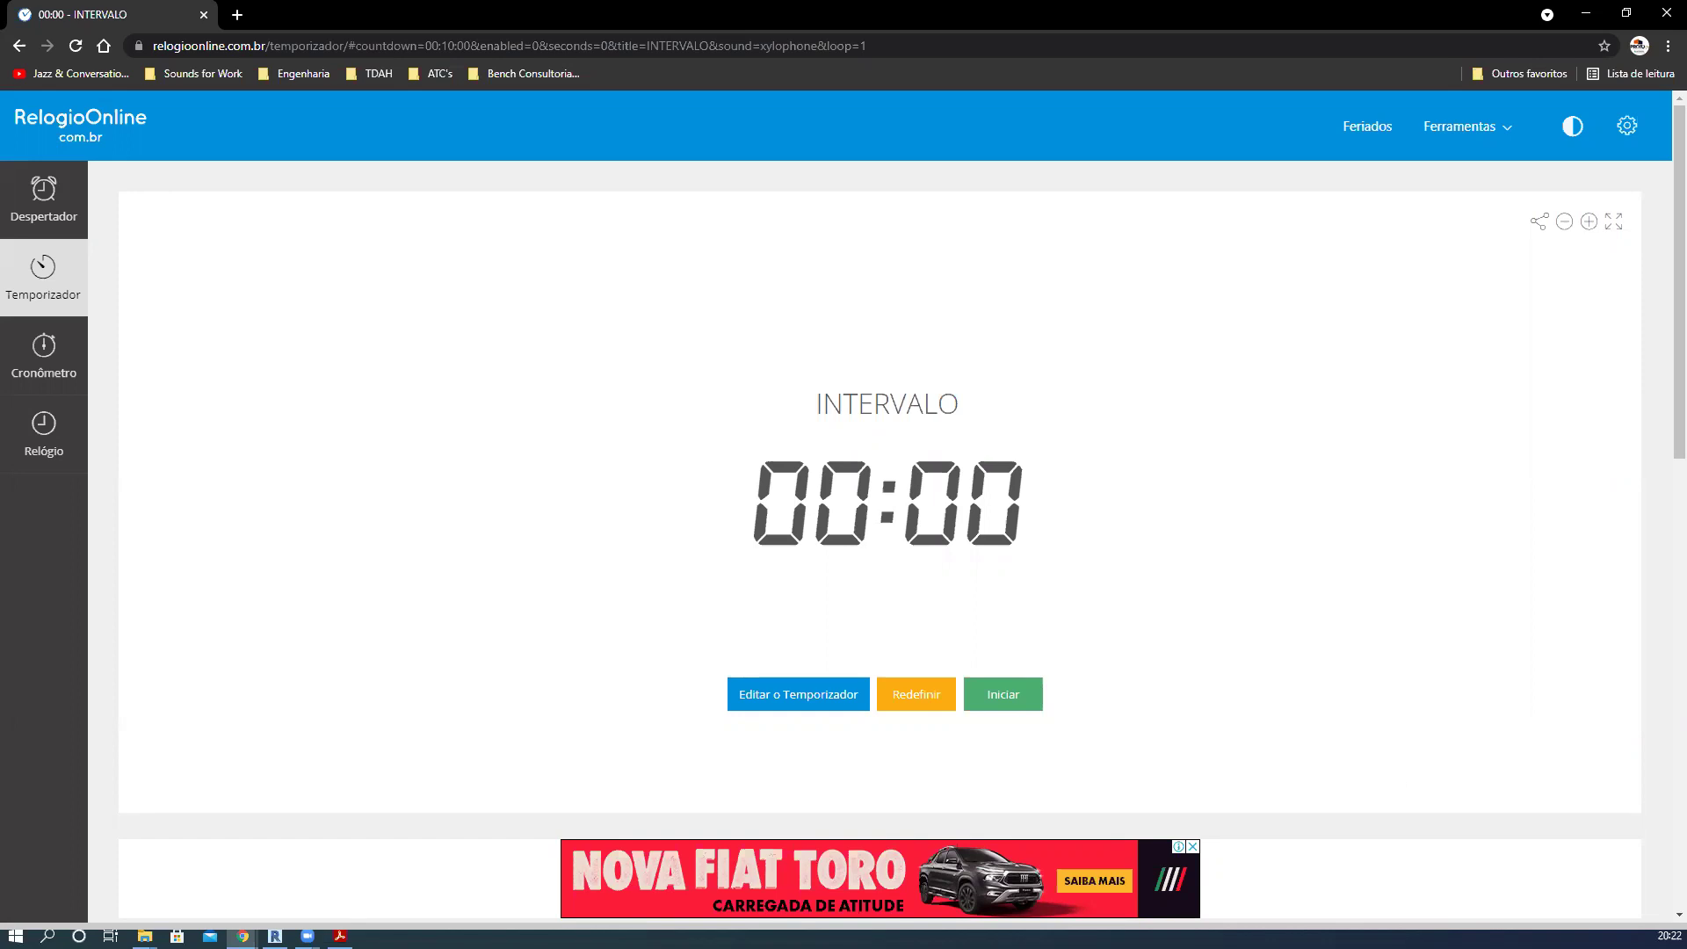
pyautogui.click(1666, 13)
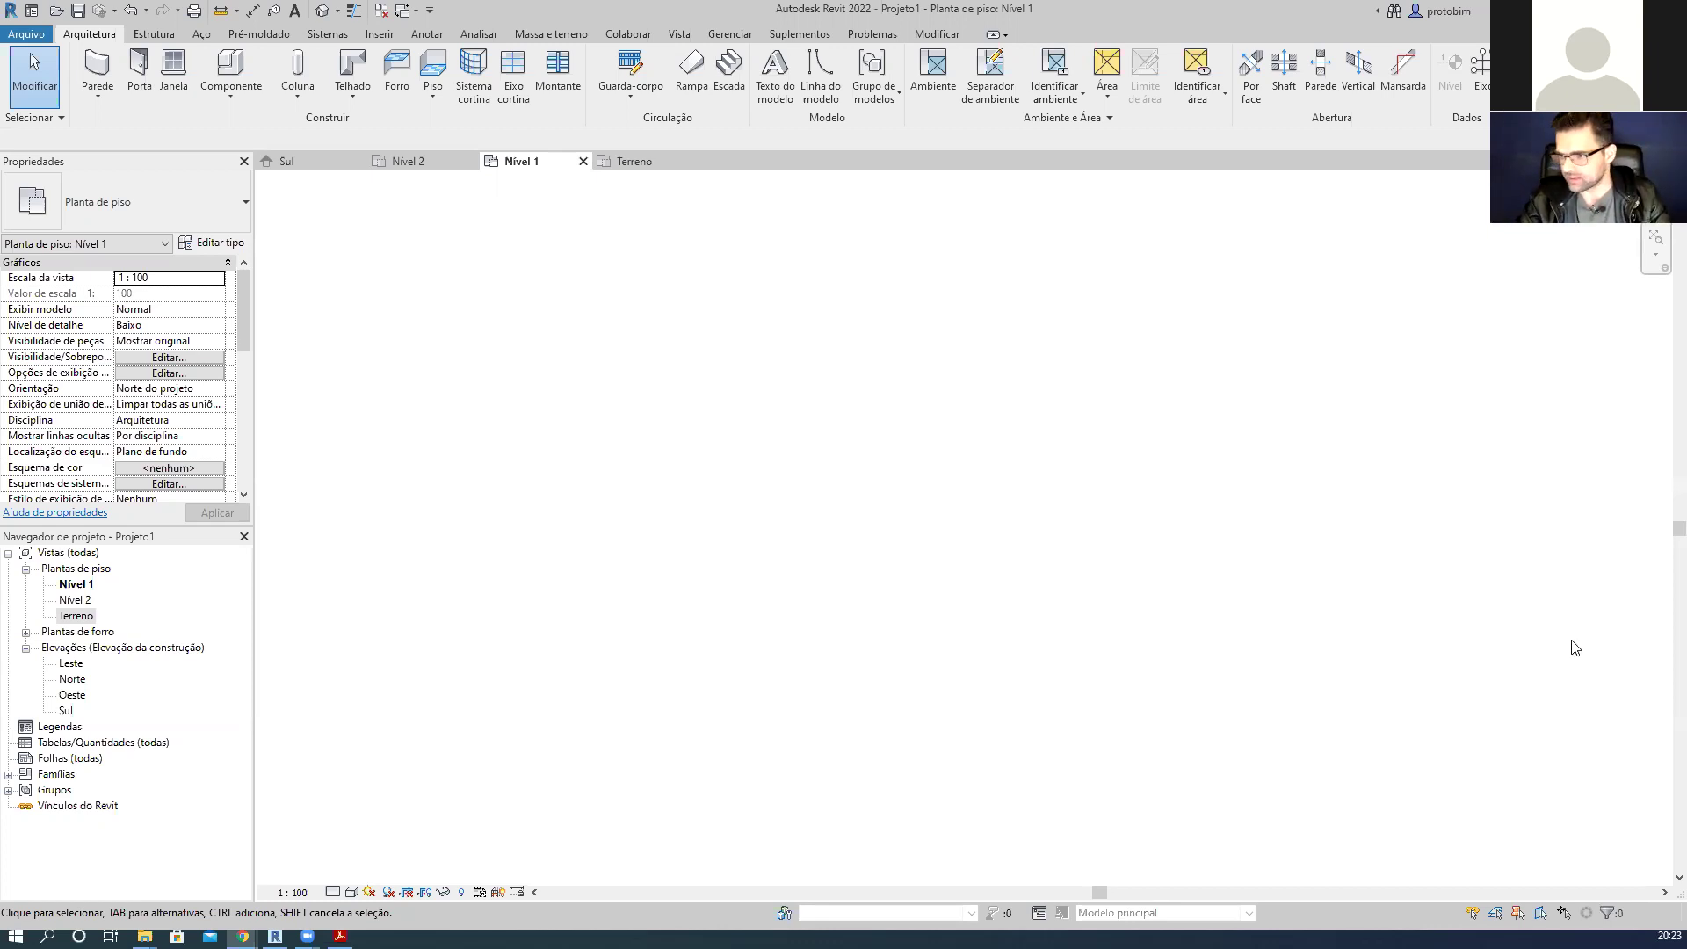
pyautogui.click(1142, 684)
pyautogui.press('Escape')
# - Start the Wall command, highlight the Cadeia option in red and annotate it with "CHAIN", clearing the text again
pyautogui.press('w')
pyautogui.press('a')
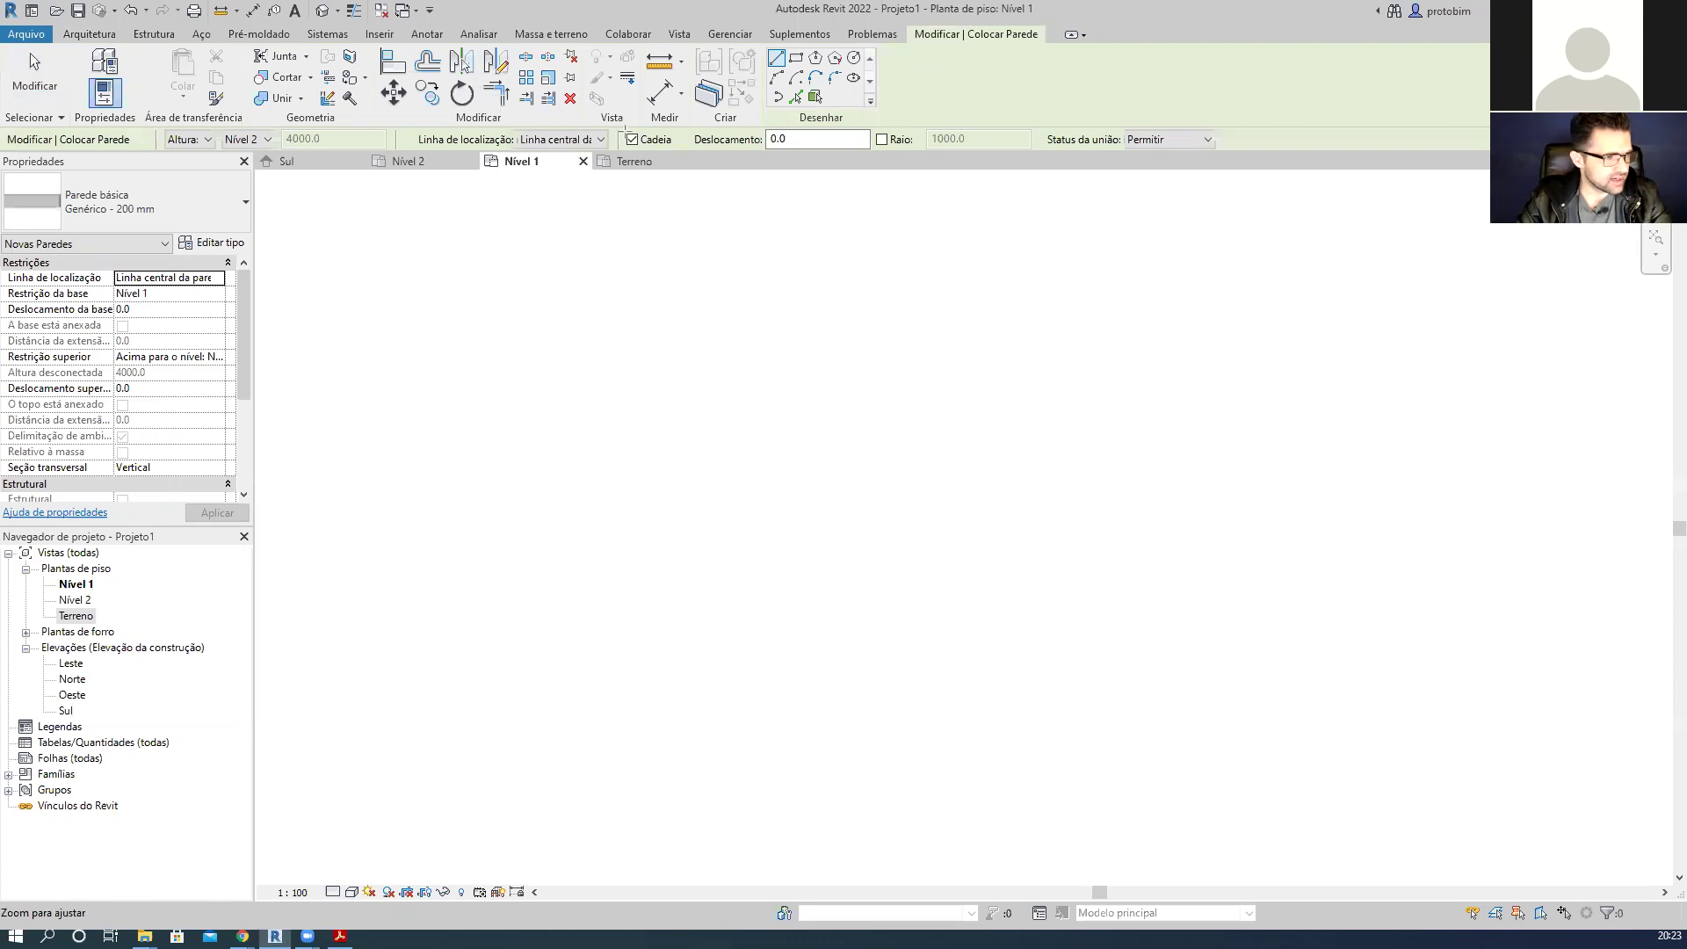
pyautogui.moveTo(624, 130); pyautogui.dragTo(678, 149)
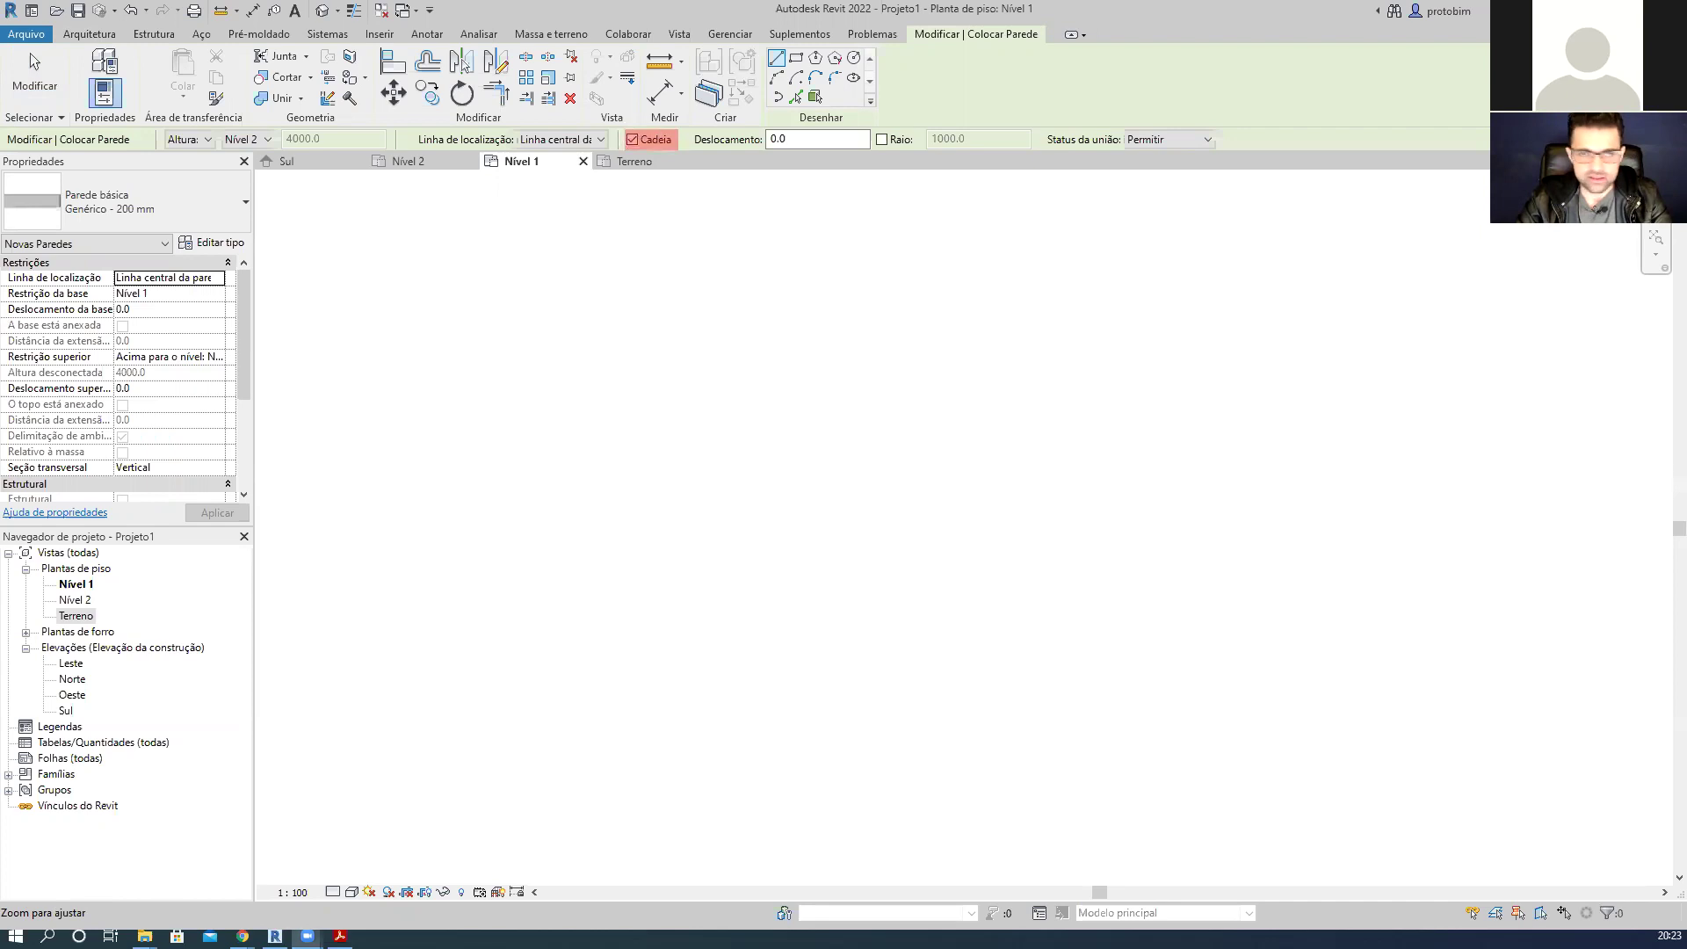
pyautogui.click(340, 214)
pyautogui.write('CHAIN')
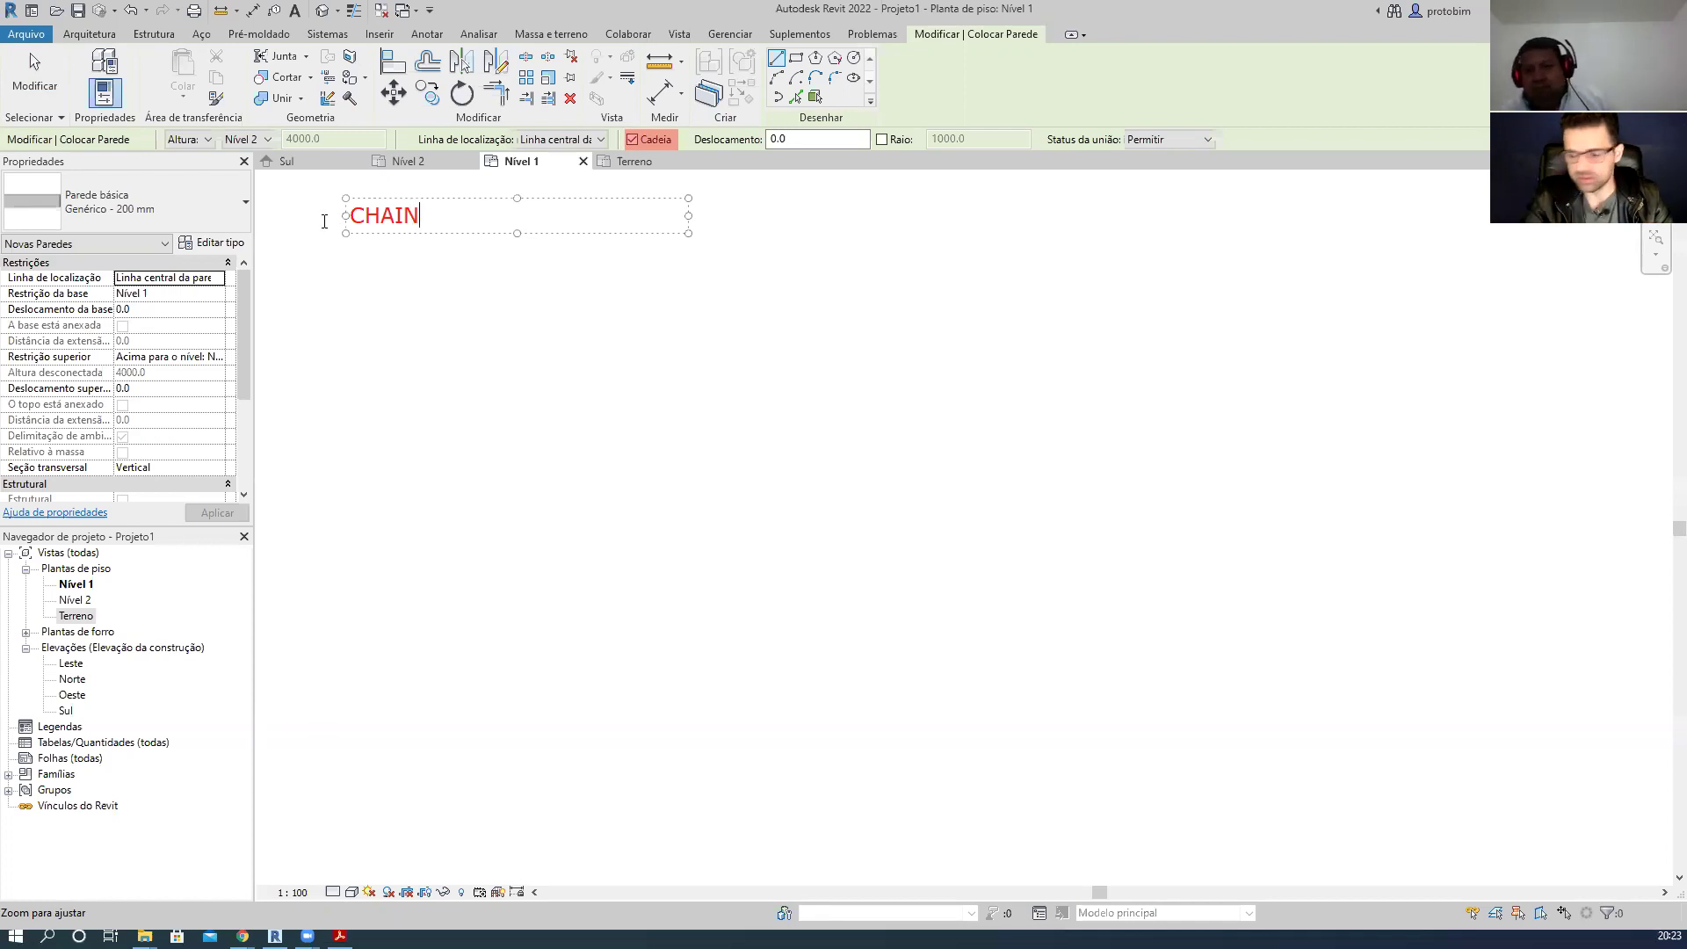
pyautogui.click(565, 268)
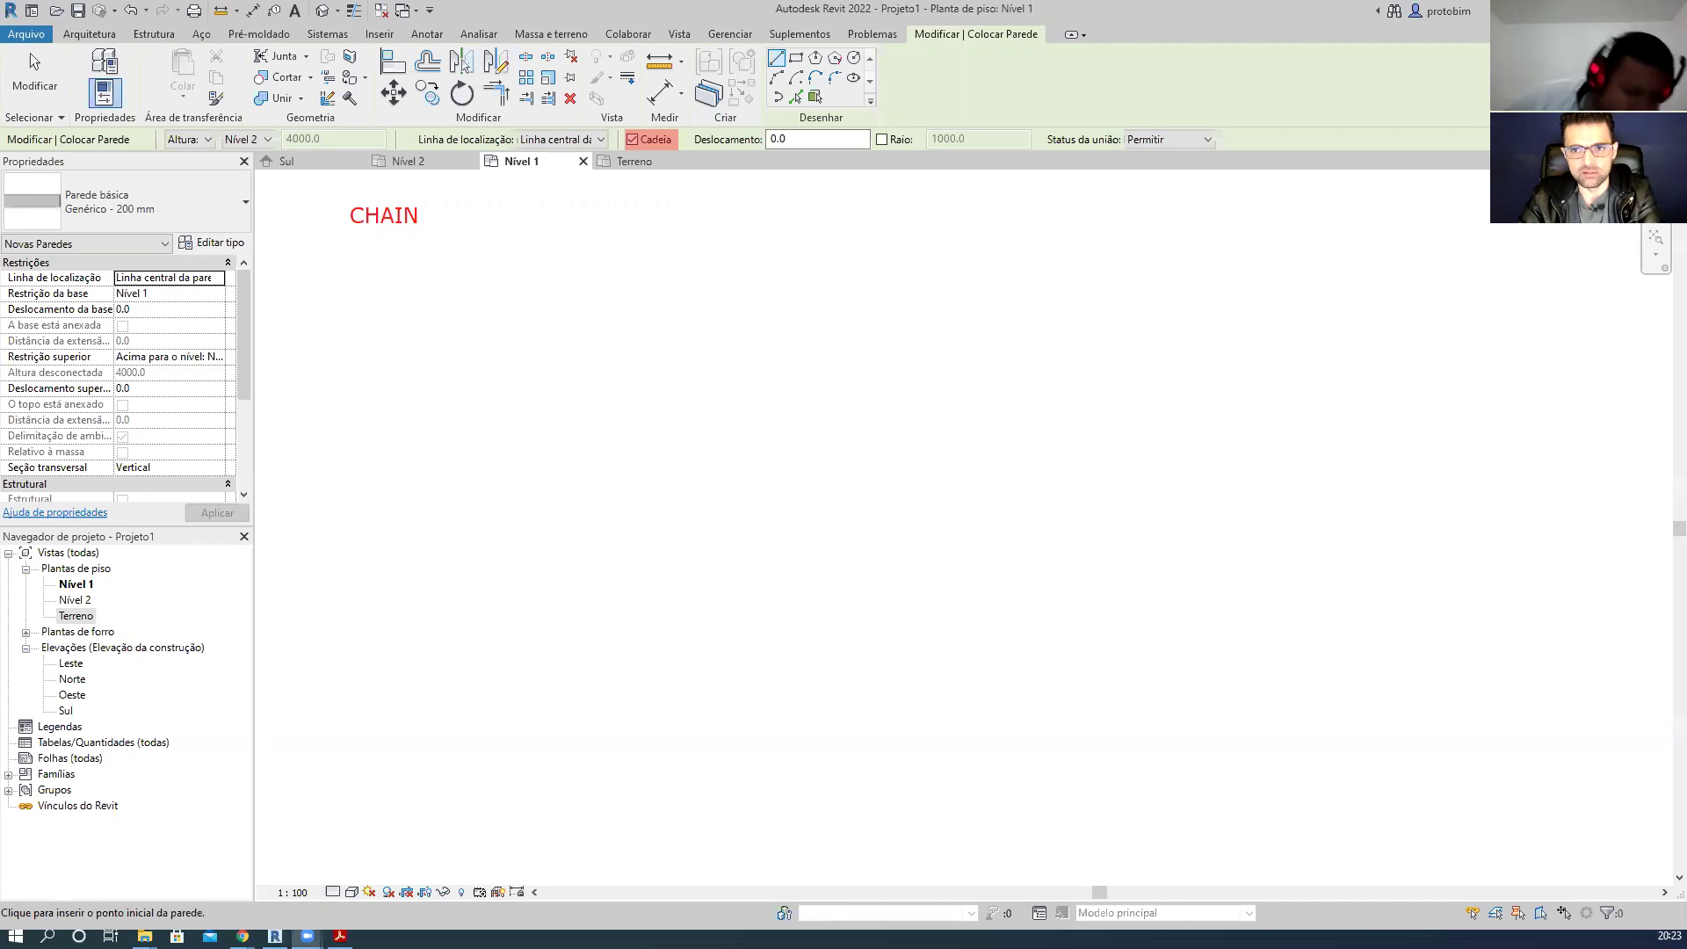
pyautogui.click(366, 227)
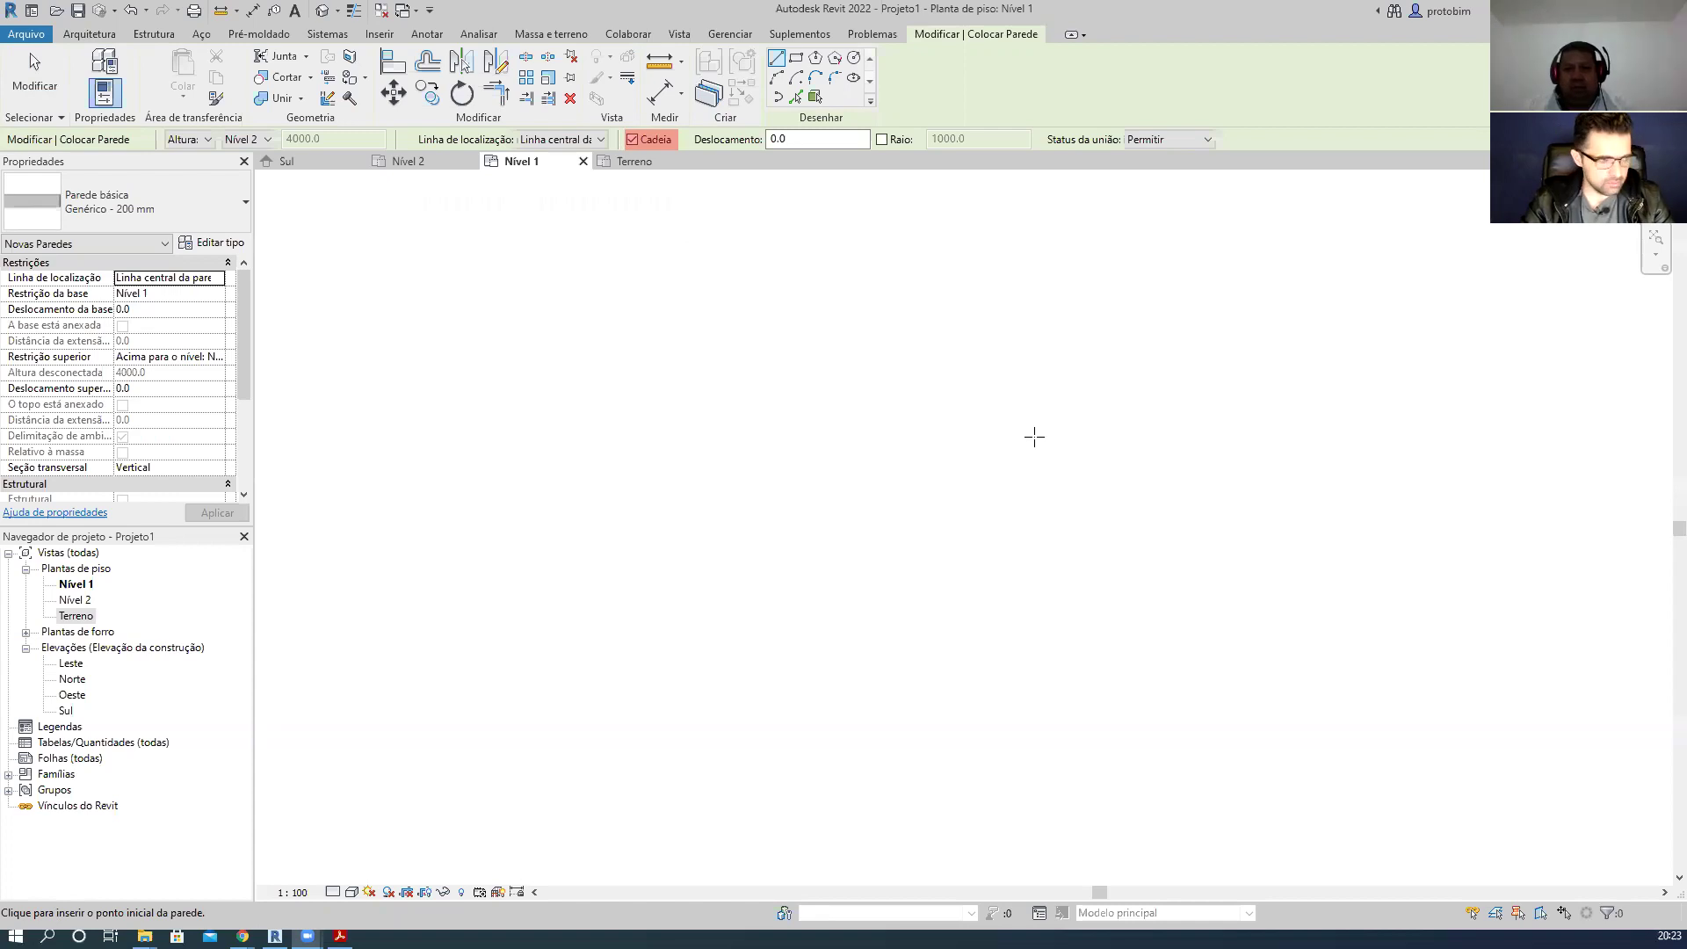
# - Draw four chained Genérico - 200 mm walls: about 3200 mm horizontal, 2300 mm diagonal, a vertical, and about 1900 mm back horizontally
pyautogui.press('Escape')
pyautogui.press('Escape')
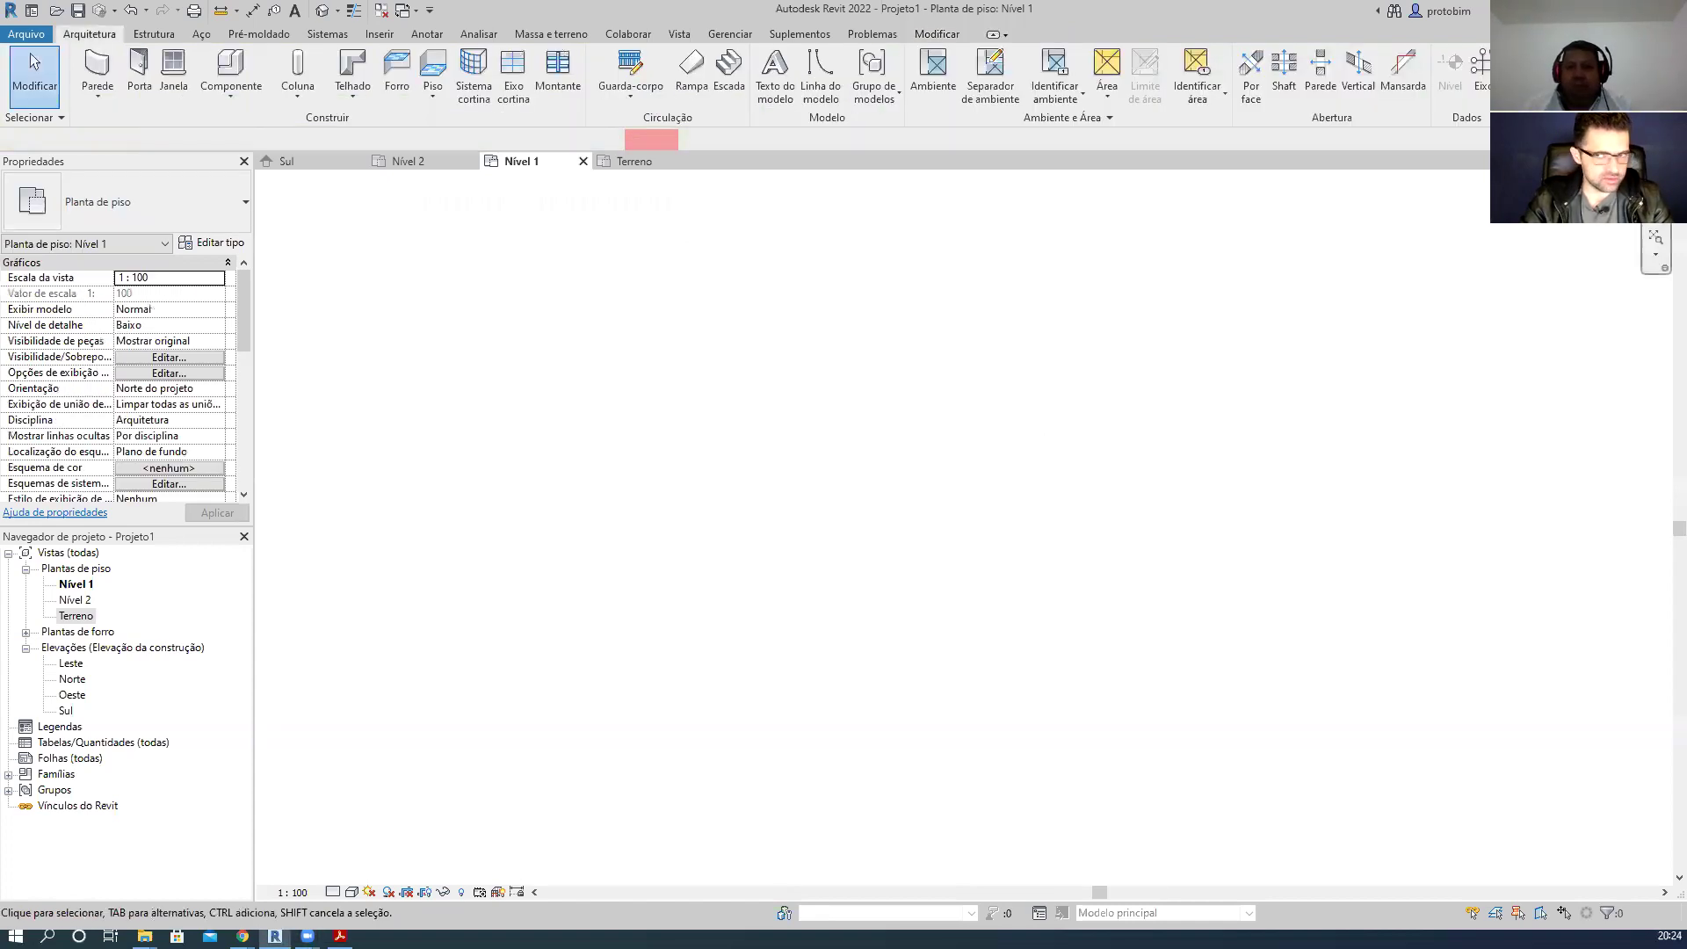
pyautogui.press('w')
pyautogui.press('a')
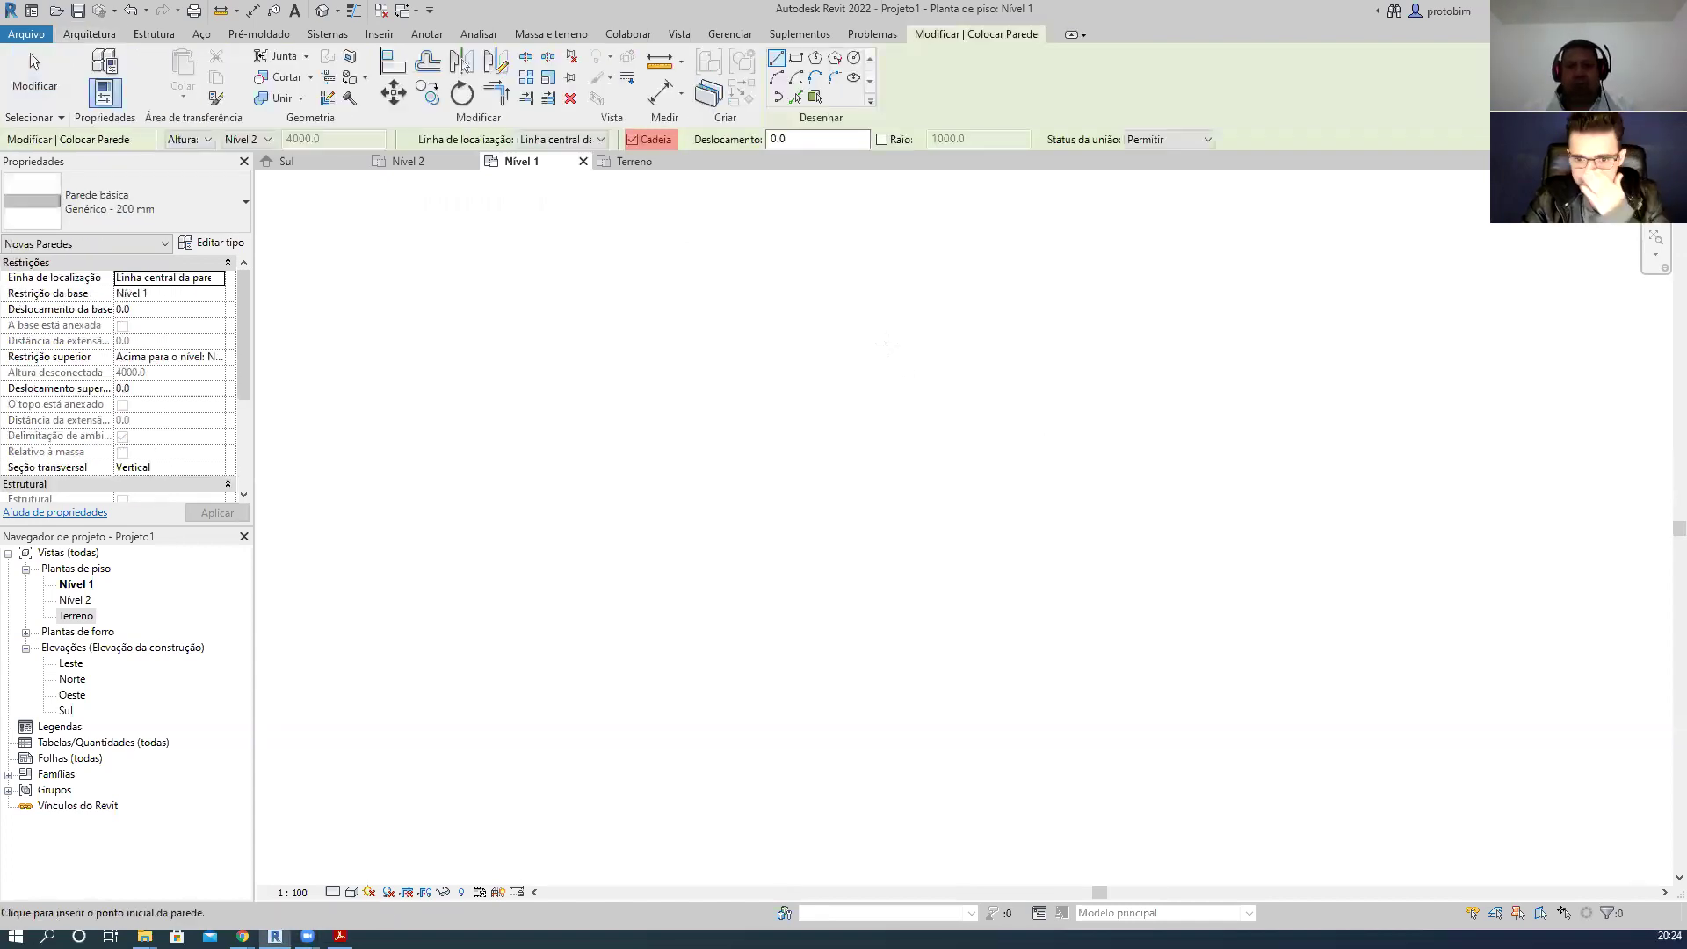
pyautogui.click(614, 330)
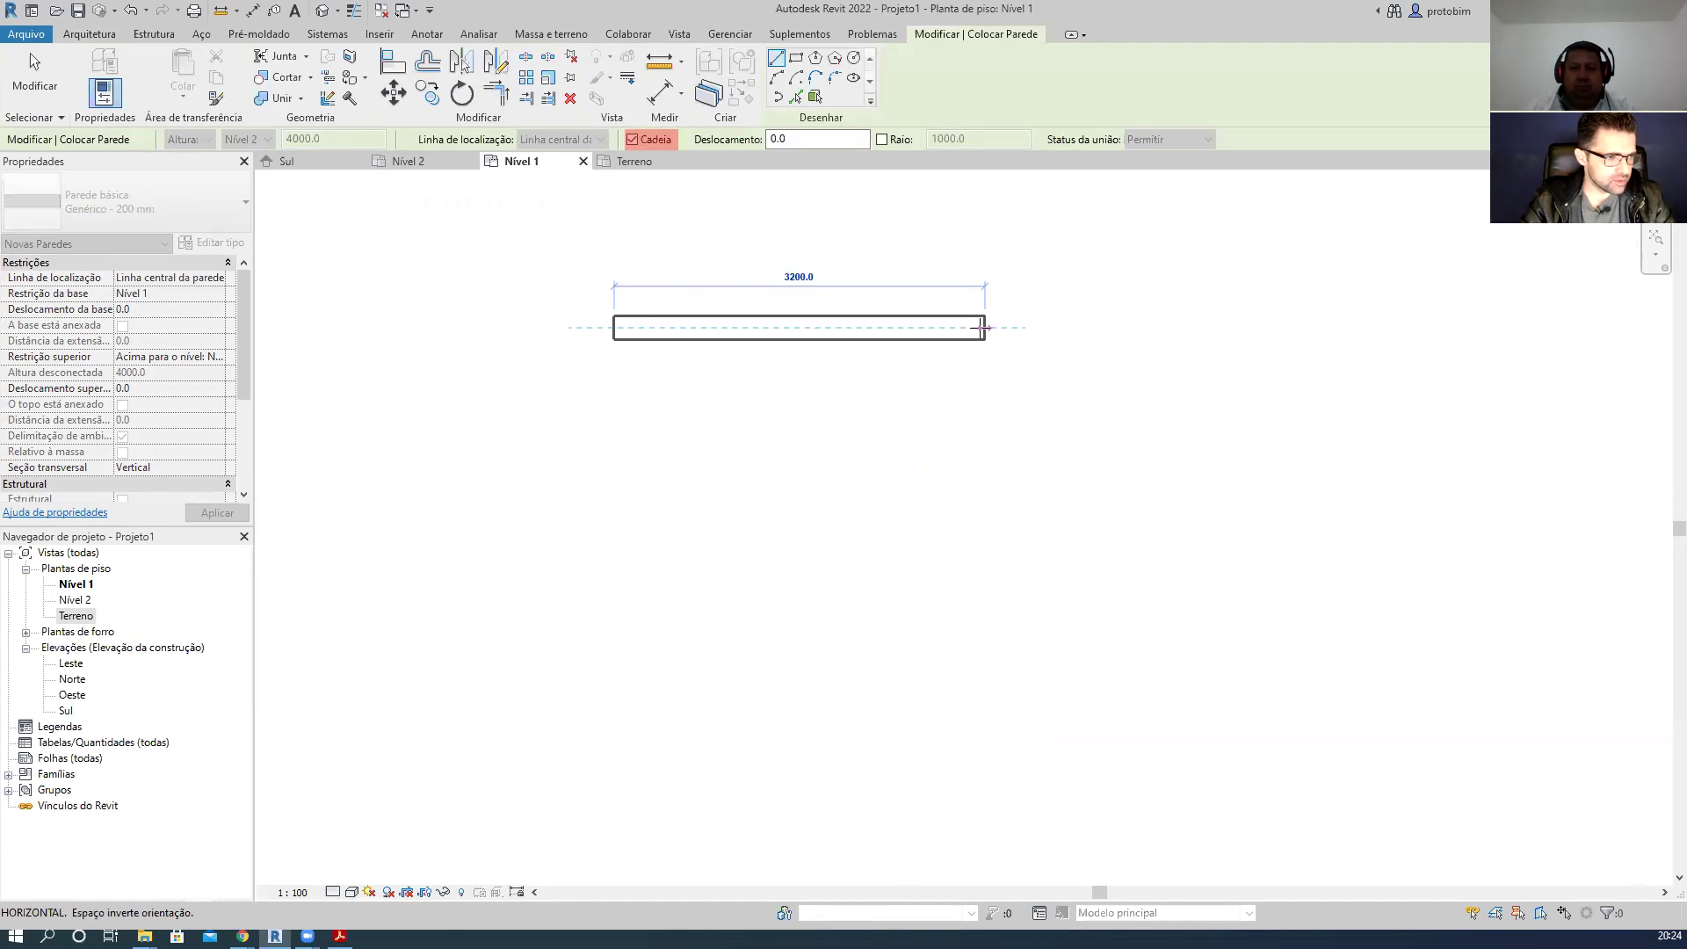
pyautogui.click(983, 328)
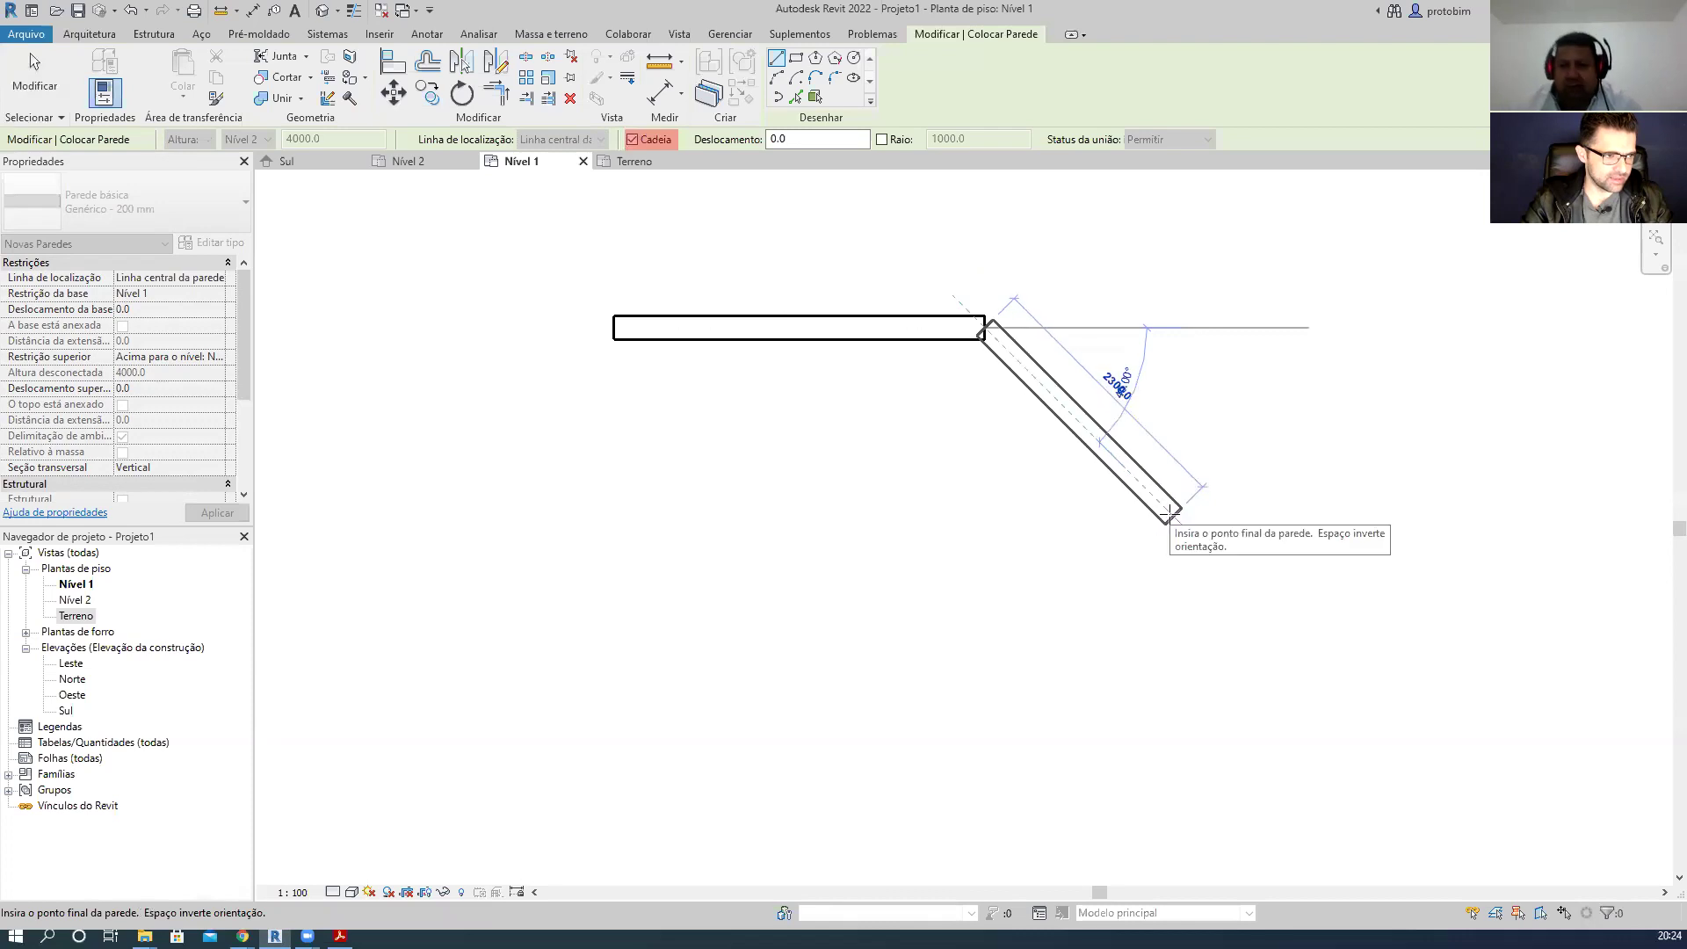
pyautogui.click(1170, 512)
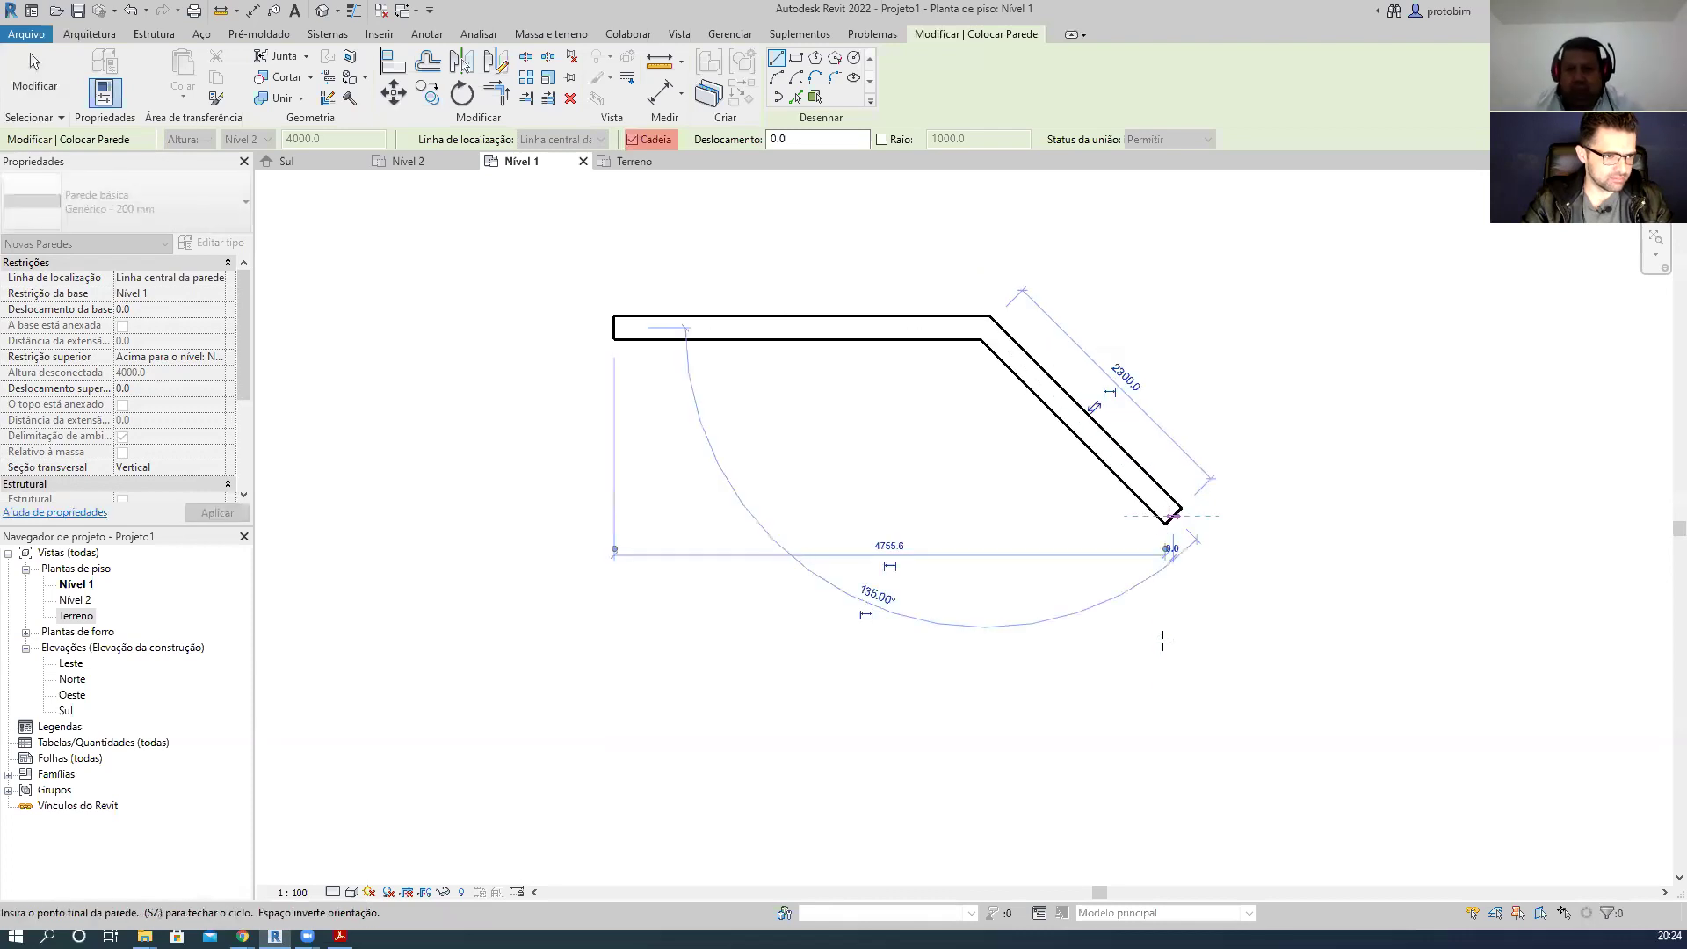
pyautogui.click(1171, 723)
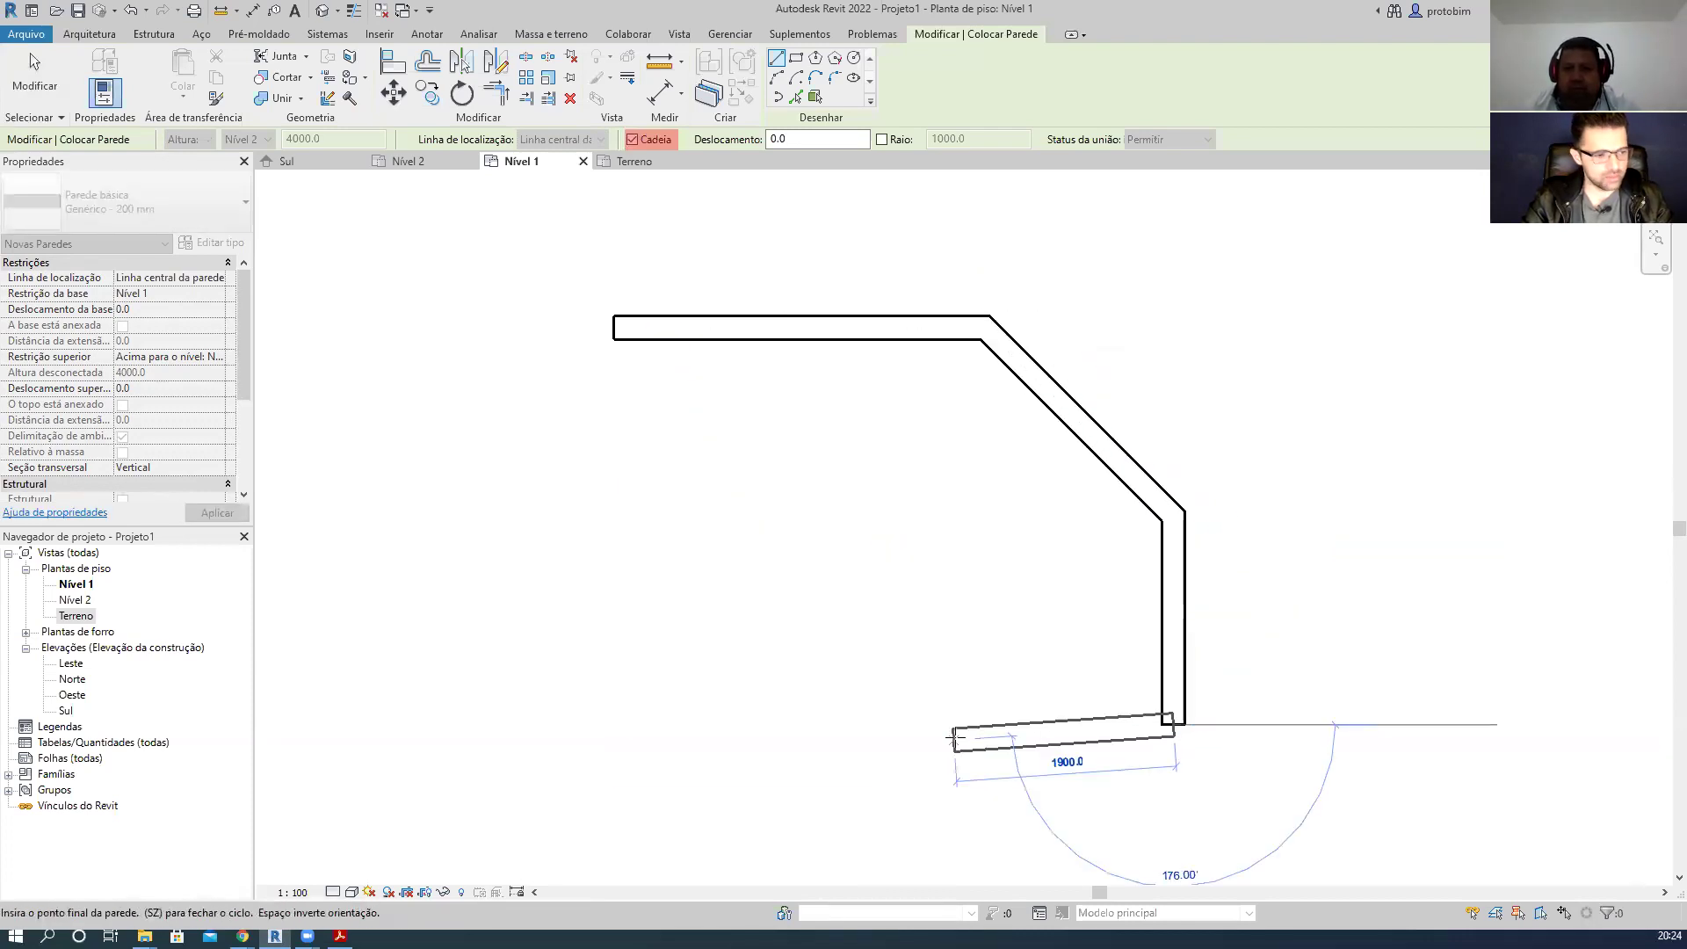
pyautogui.click(952, 725)
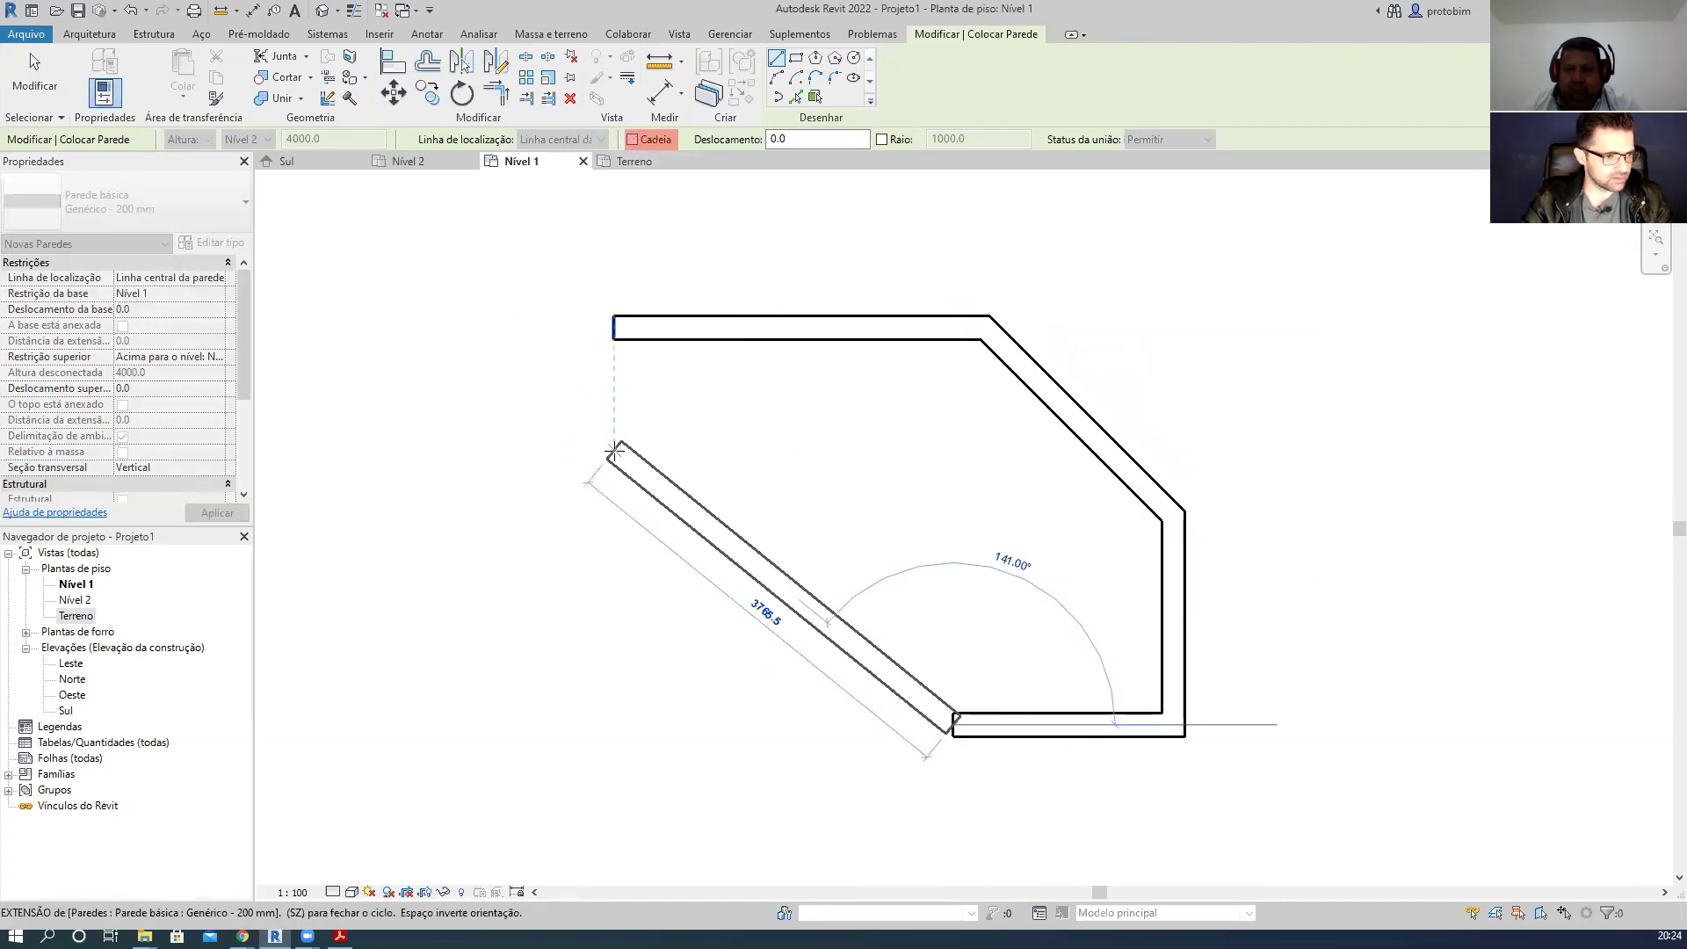
# - Draw two separate parallel horizontal Genérico - 200 mm walls, each about 3300 mm long, beside the chained walls without chaining them
pyautogui.press('Escape')
pyautogui.press('Escape')
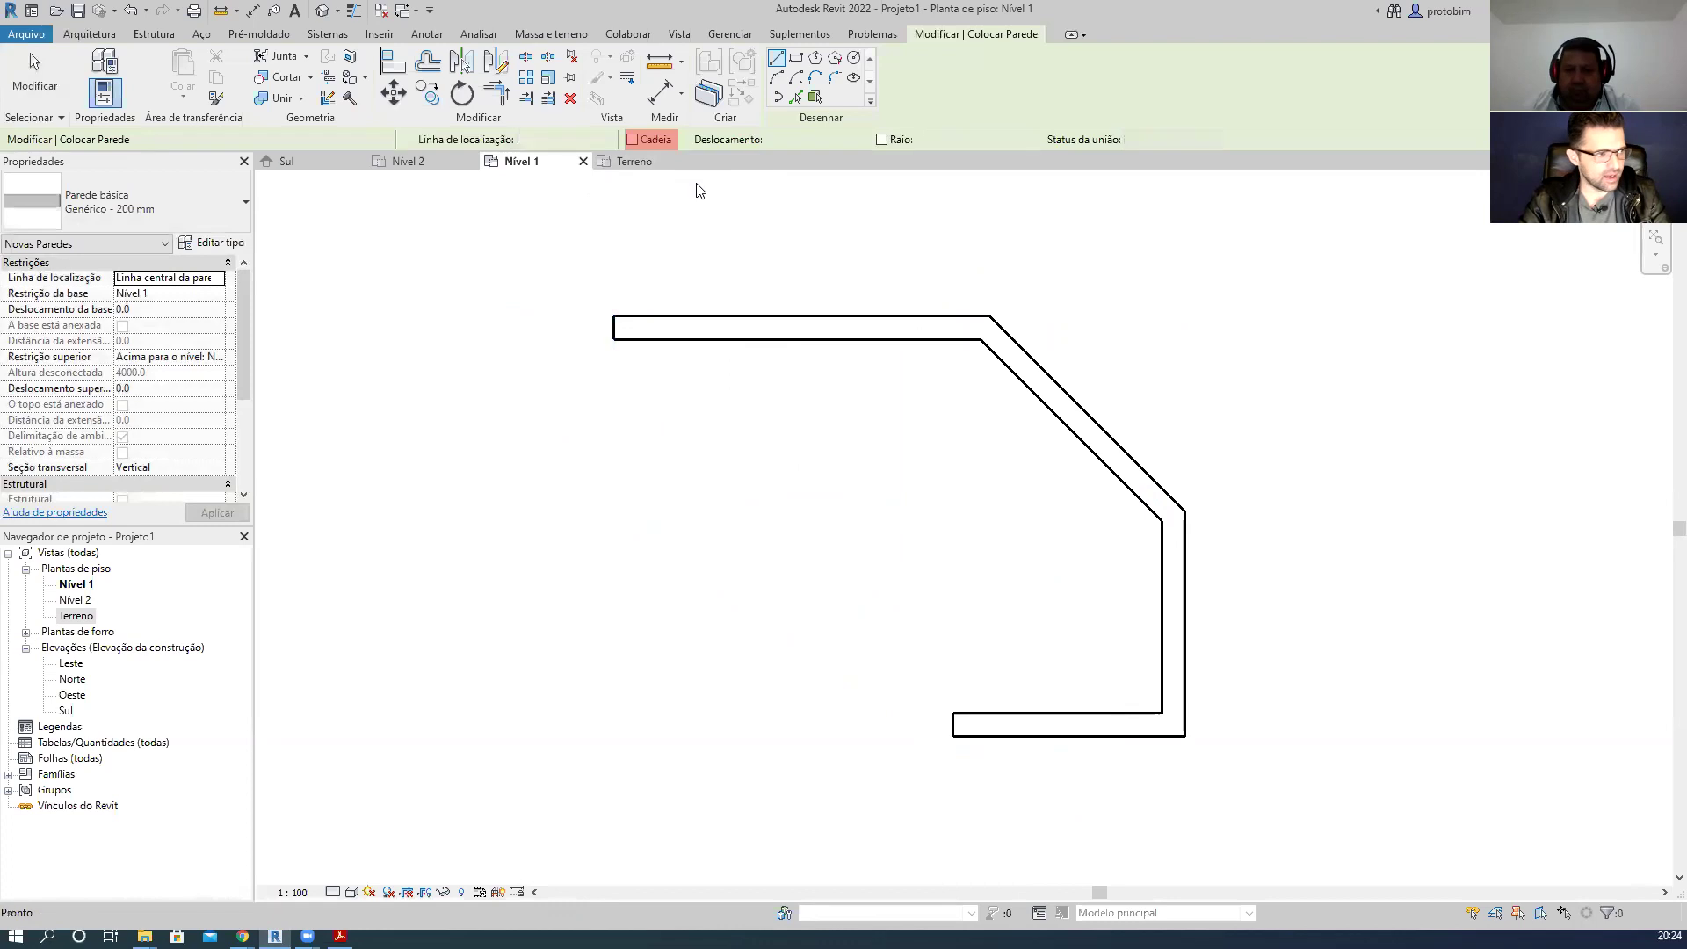
pyautogui.scroll(-1, 830, 286)
pyautogui.moveTo(1002, 390); pyautogui.dragTo(541, 415, button='middle')
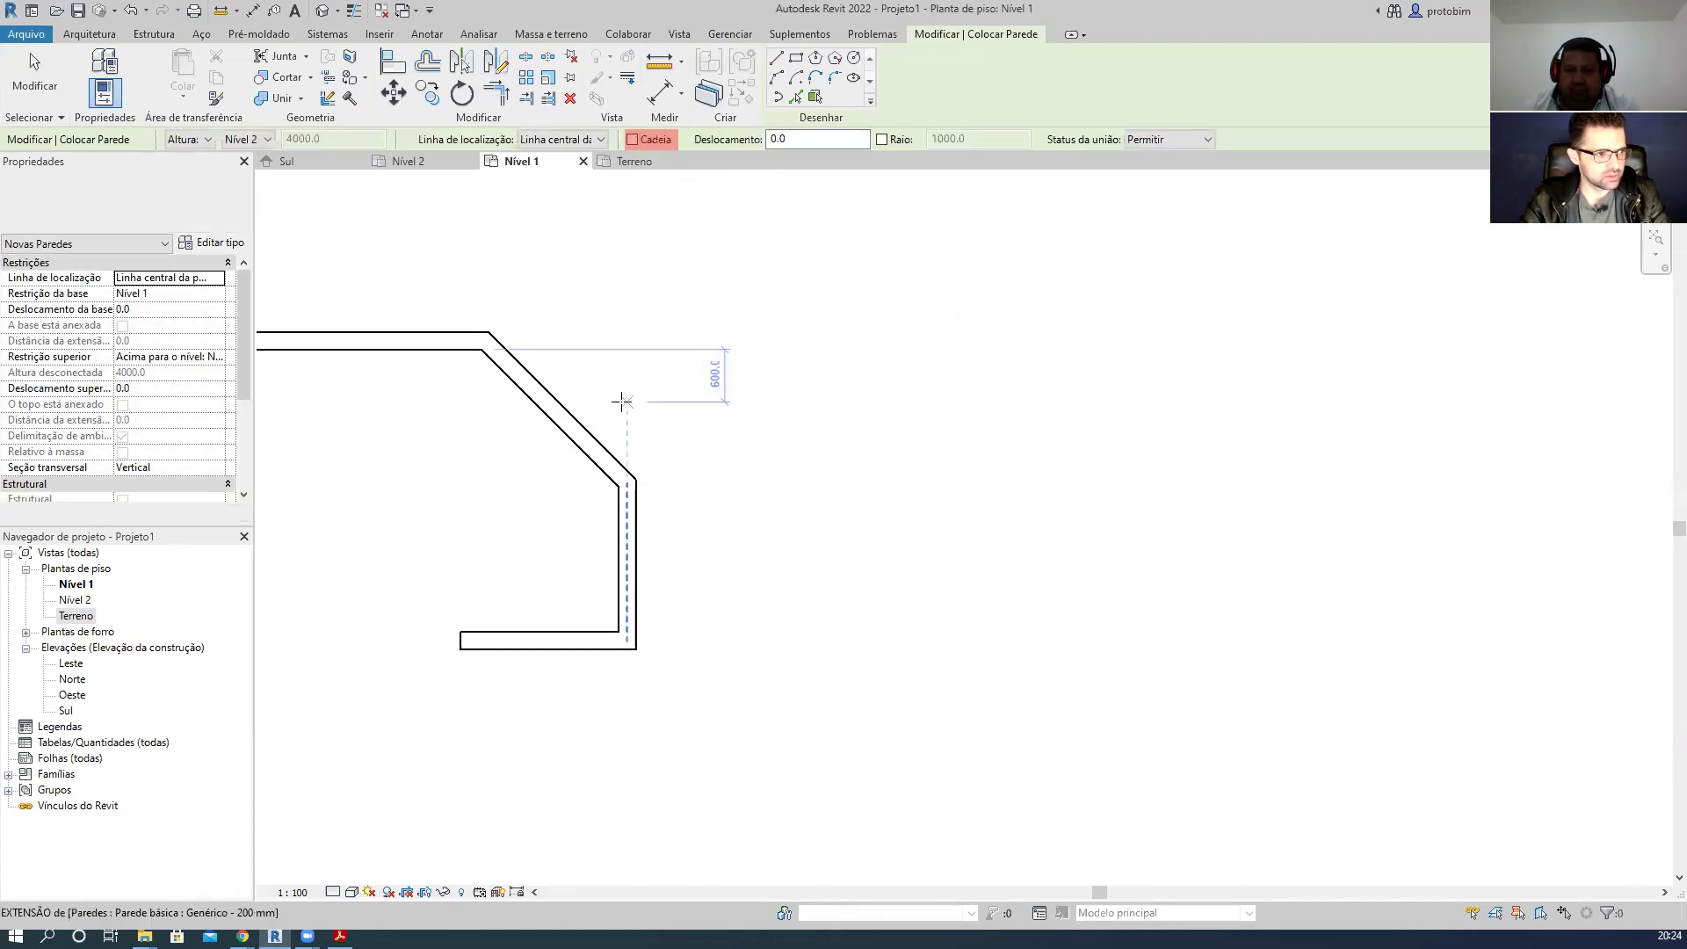
pyautogui.click(821, 308)
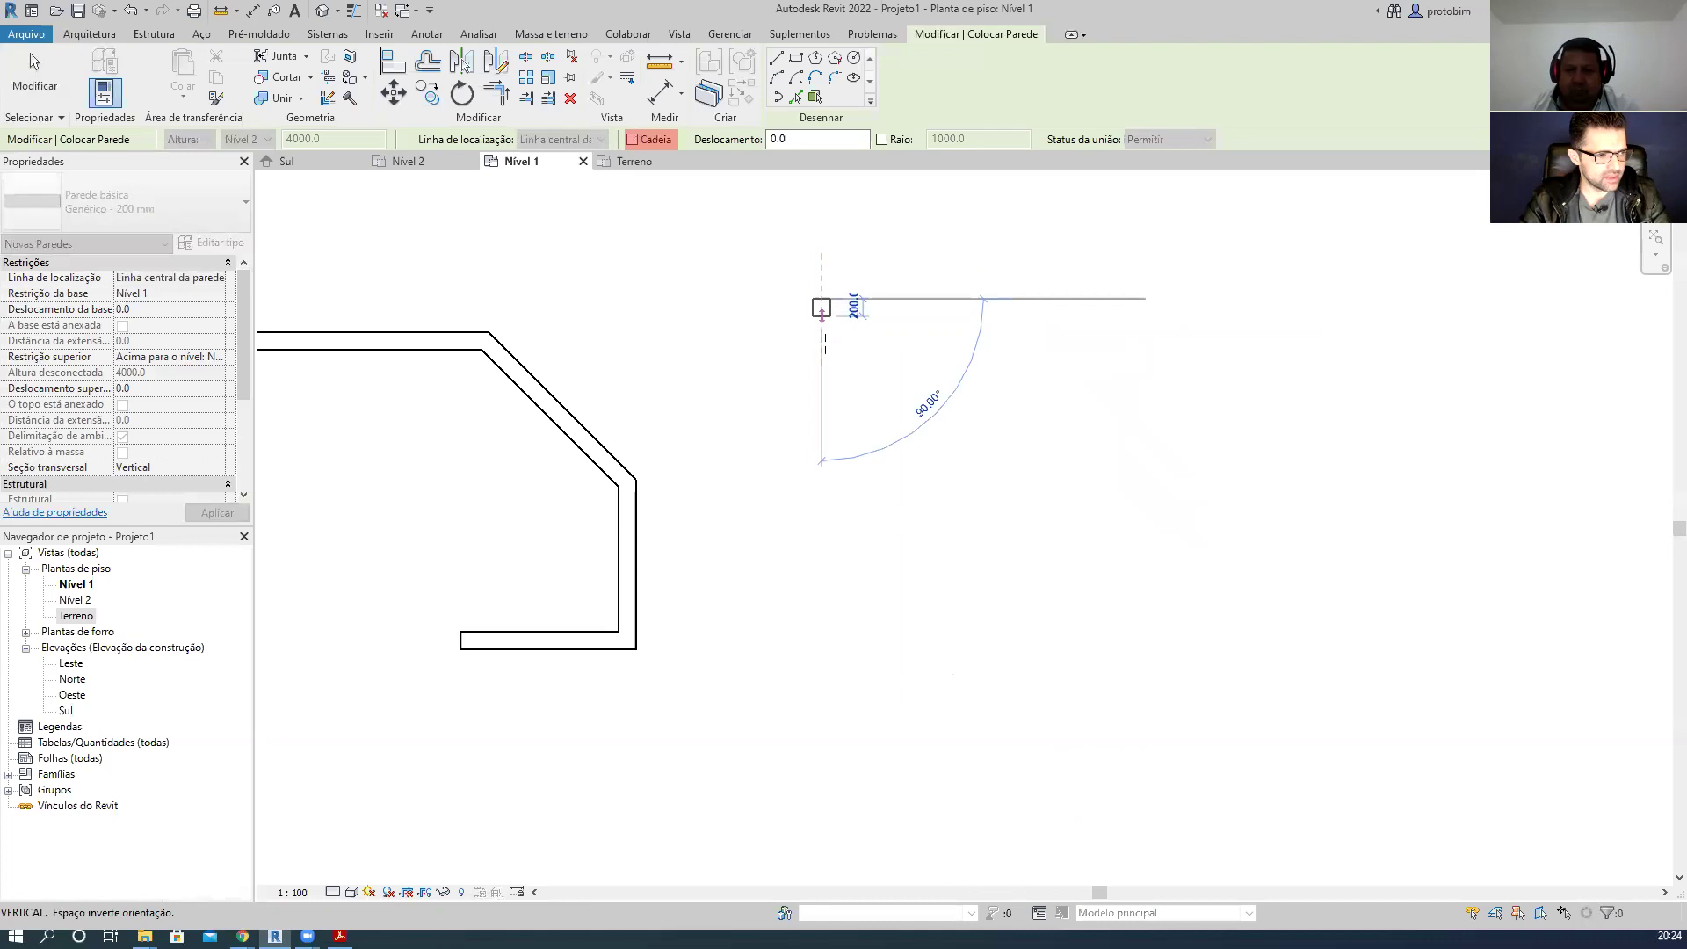
pyautogui.click(1109, 298)
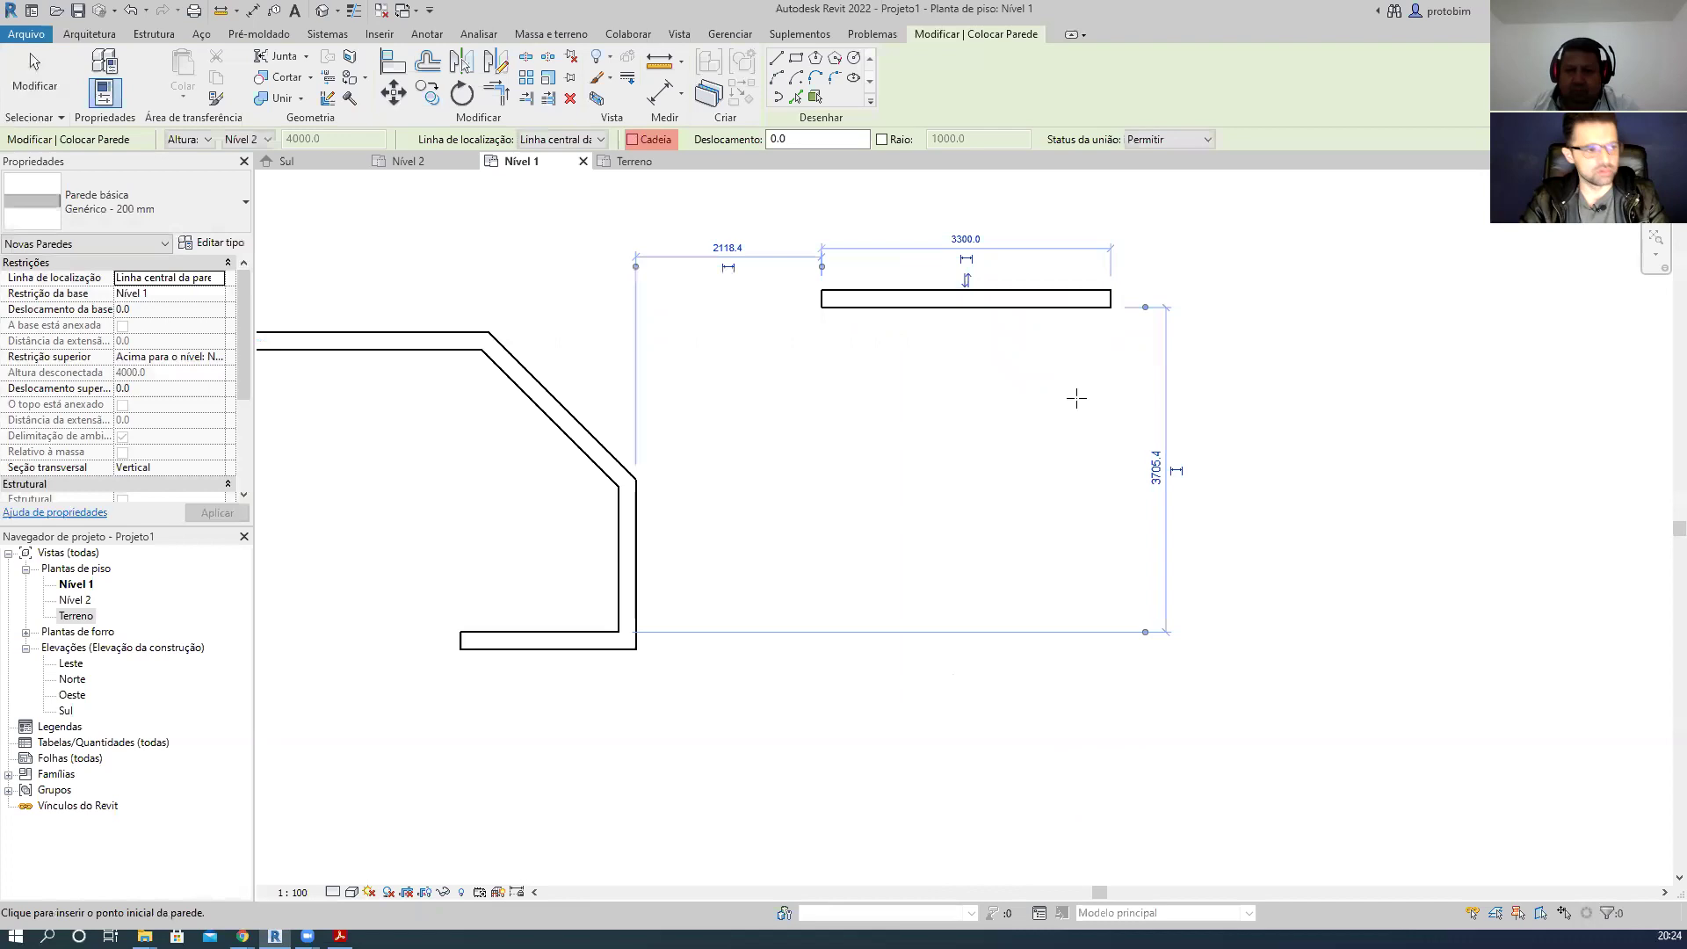
pyautogui.click(823, 392)
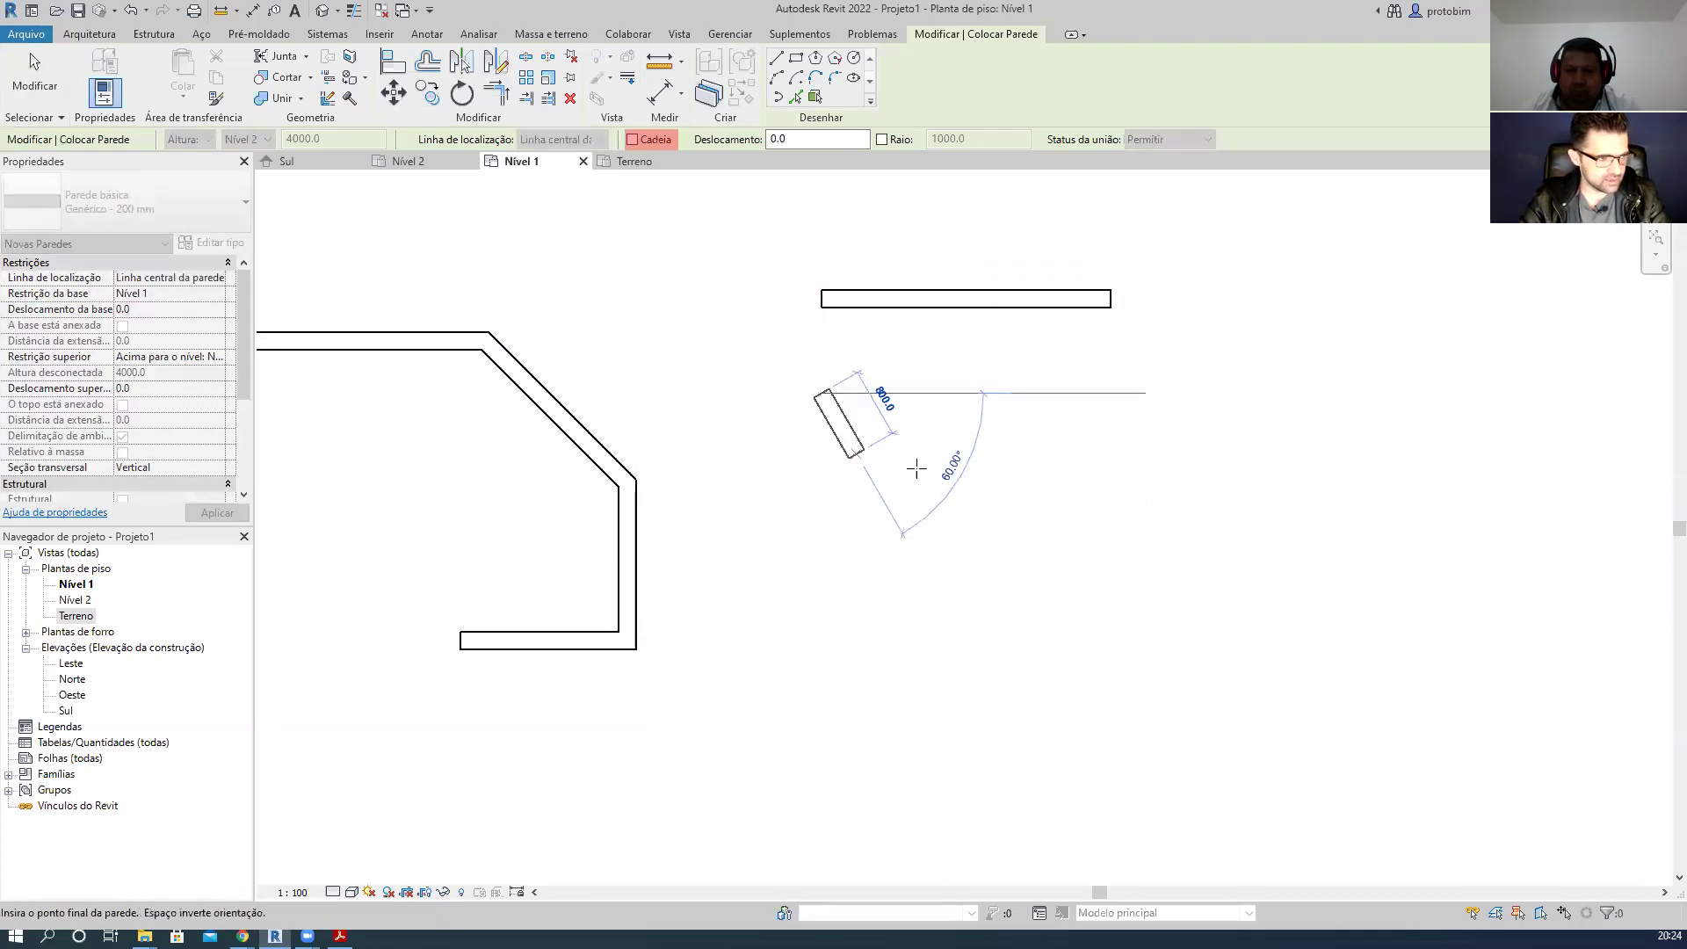
pyautogui.click(1111, 393)
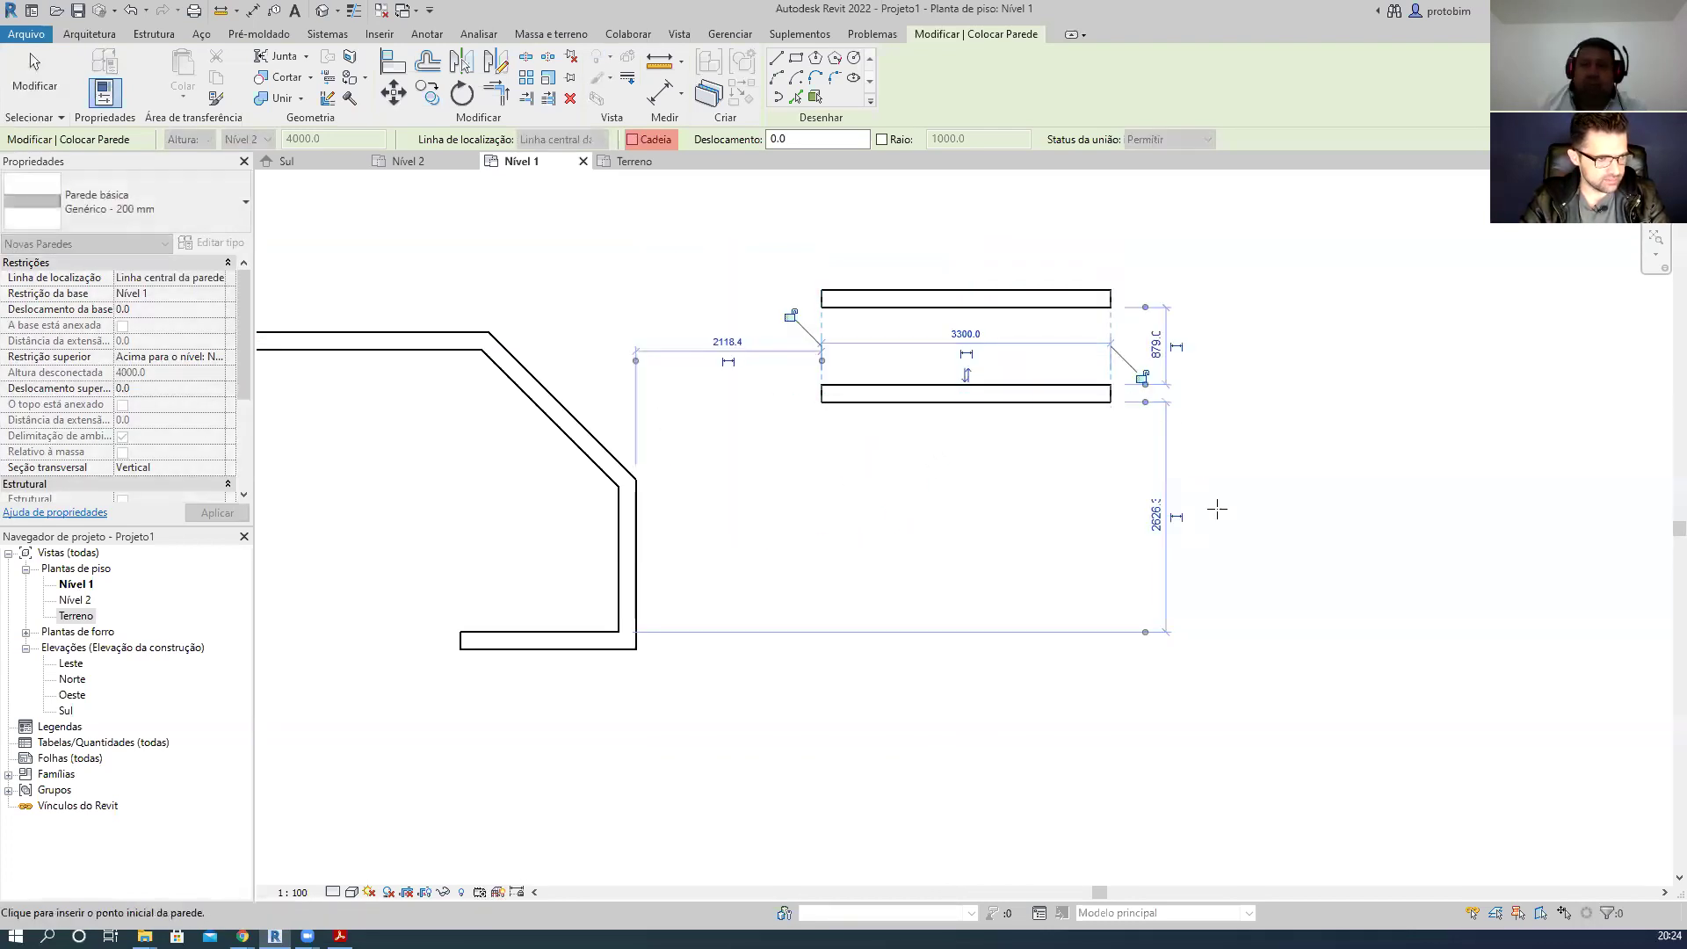
pyautogui.press('Escape')
pyautogui.press('Escape')
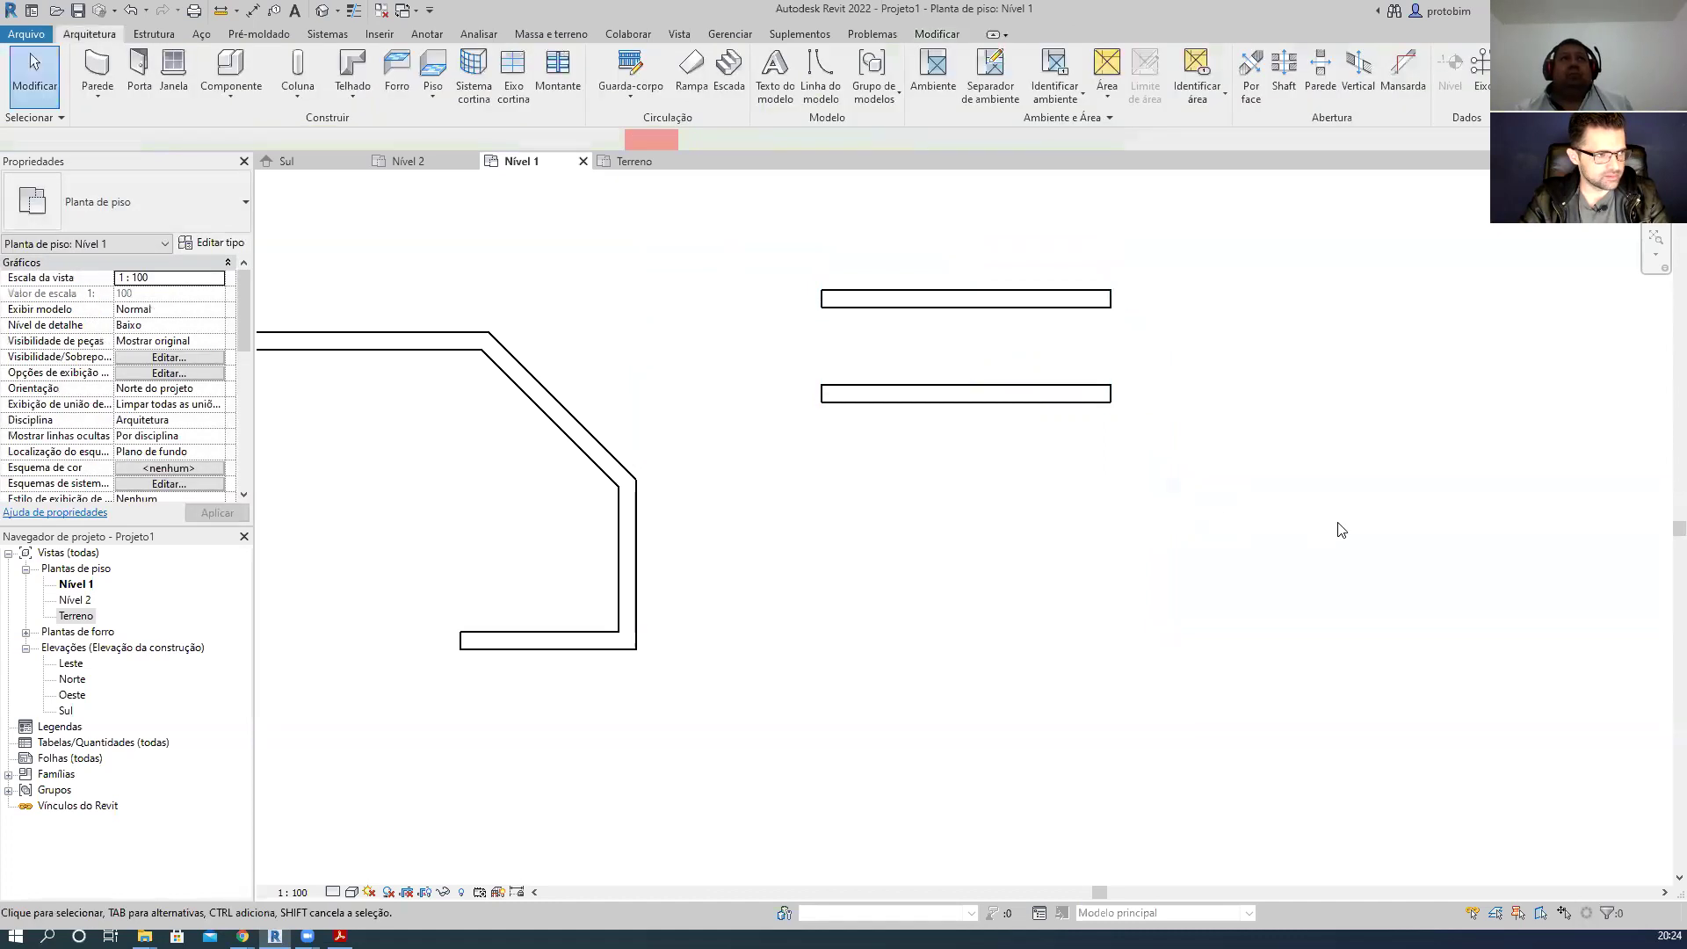
# - Delete all the demonstration walls from the Nível 1 floor plan
pyautogui.scroll(-2, 1330, 697)
pyautogui.moveTo(1419, 708); pyautogui.dragTo(471, 283)
pyautogui.press('Delete')
pyautogui.press('w')
pyautogui.press('a')
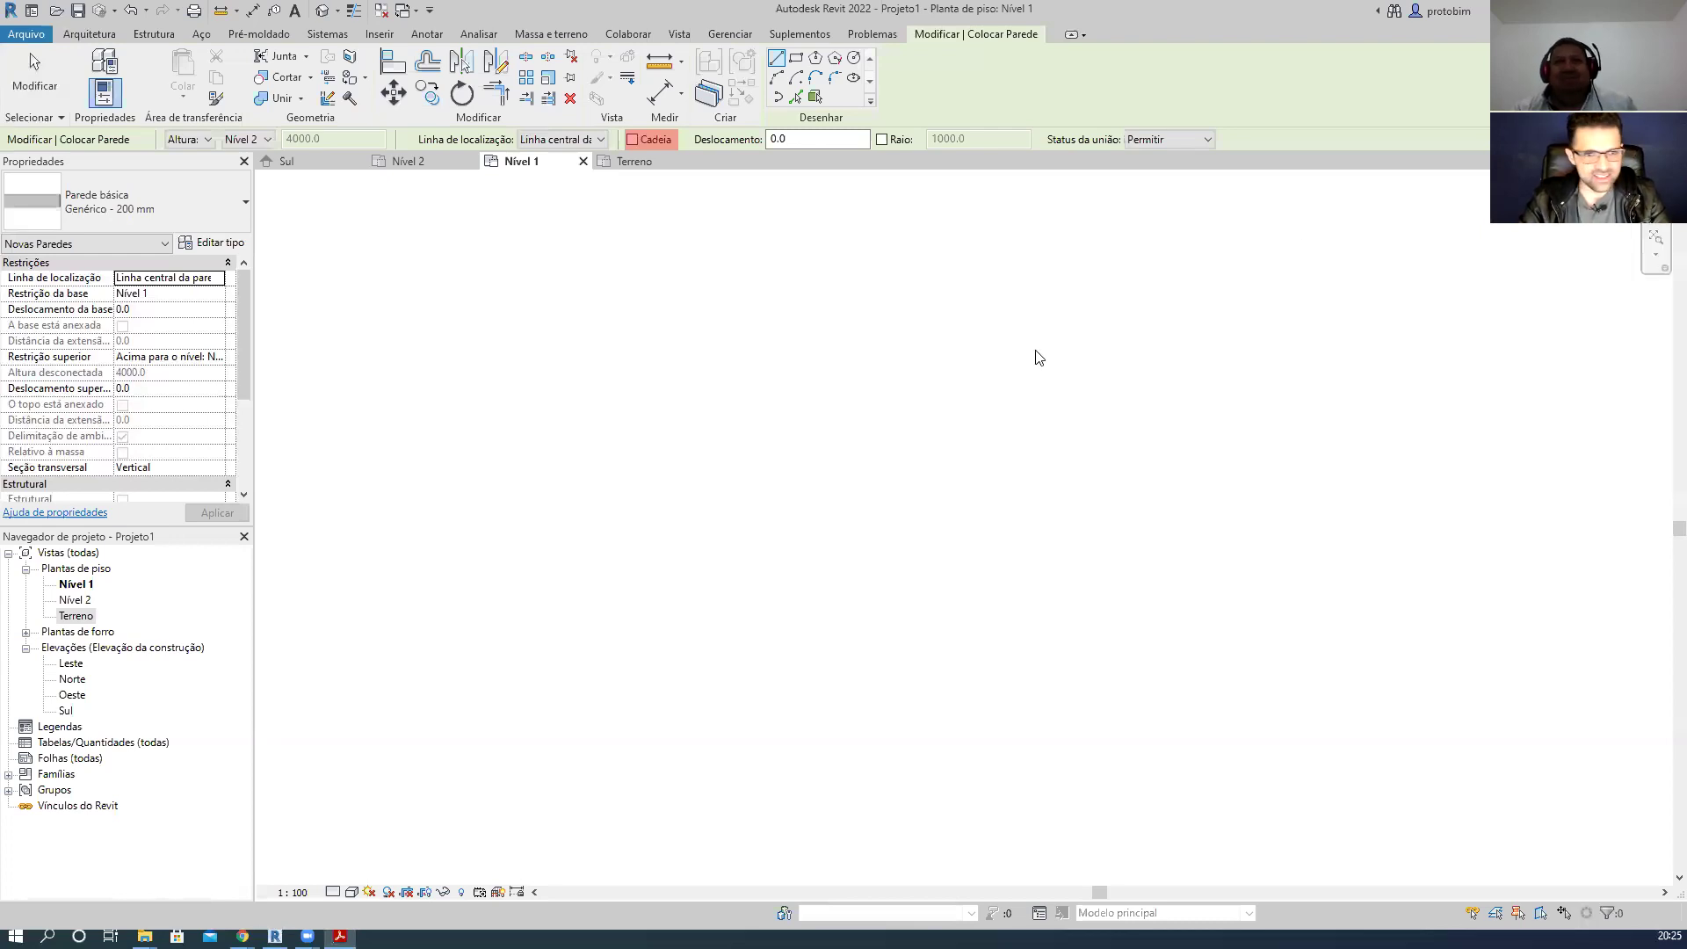
pyautogui.click(804, 145)
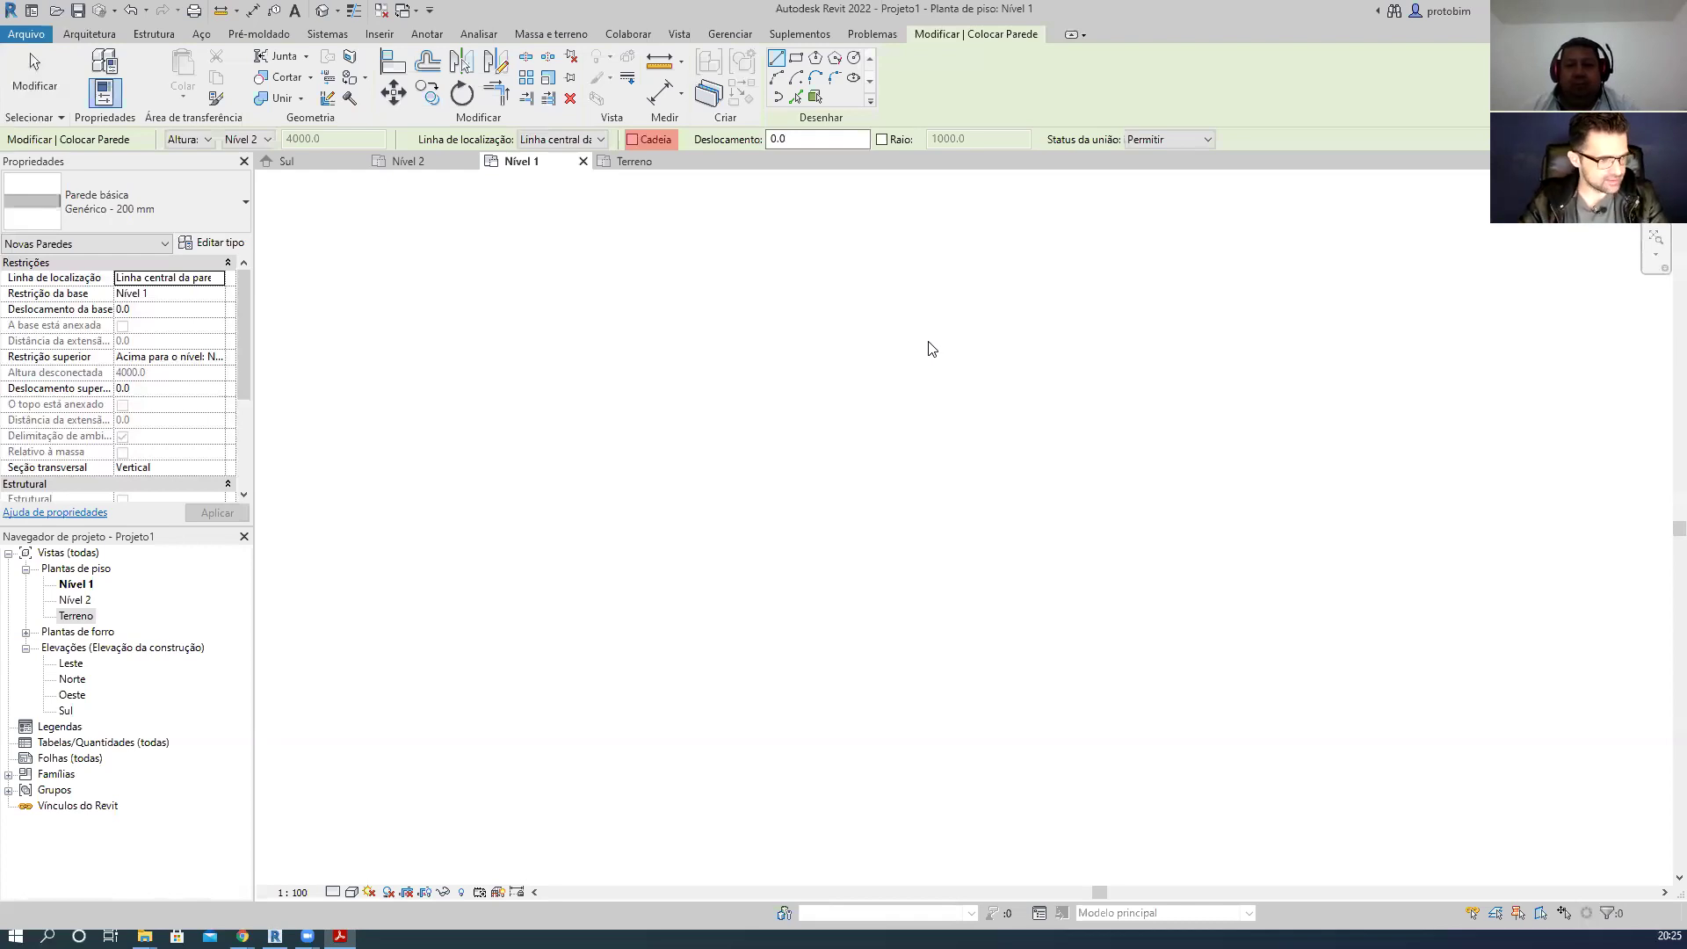
pyautogui.press('Escape')
pyautogui.press('Escape')
pyautogui.press('d')
pyautogui.press('l')
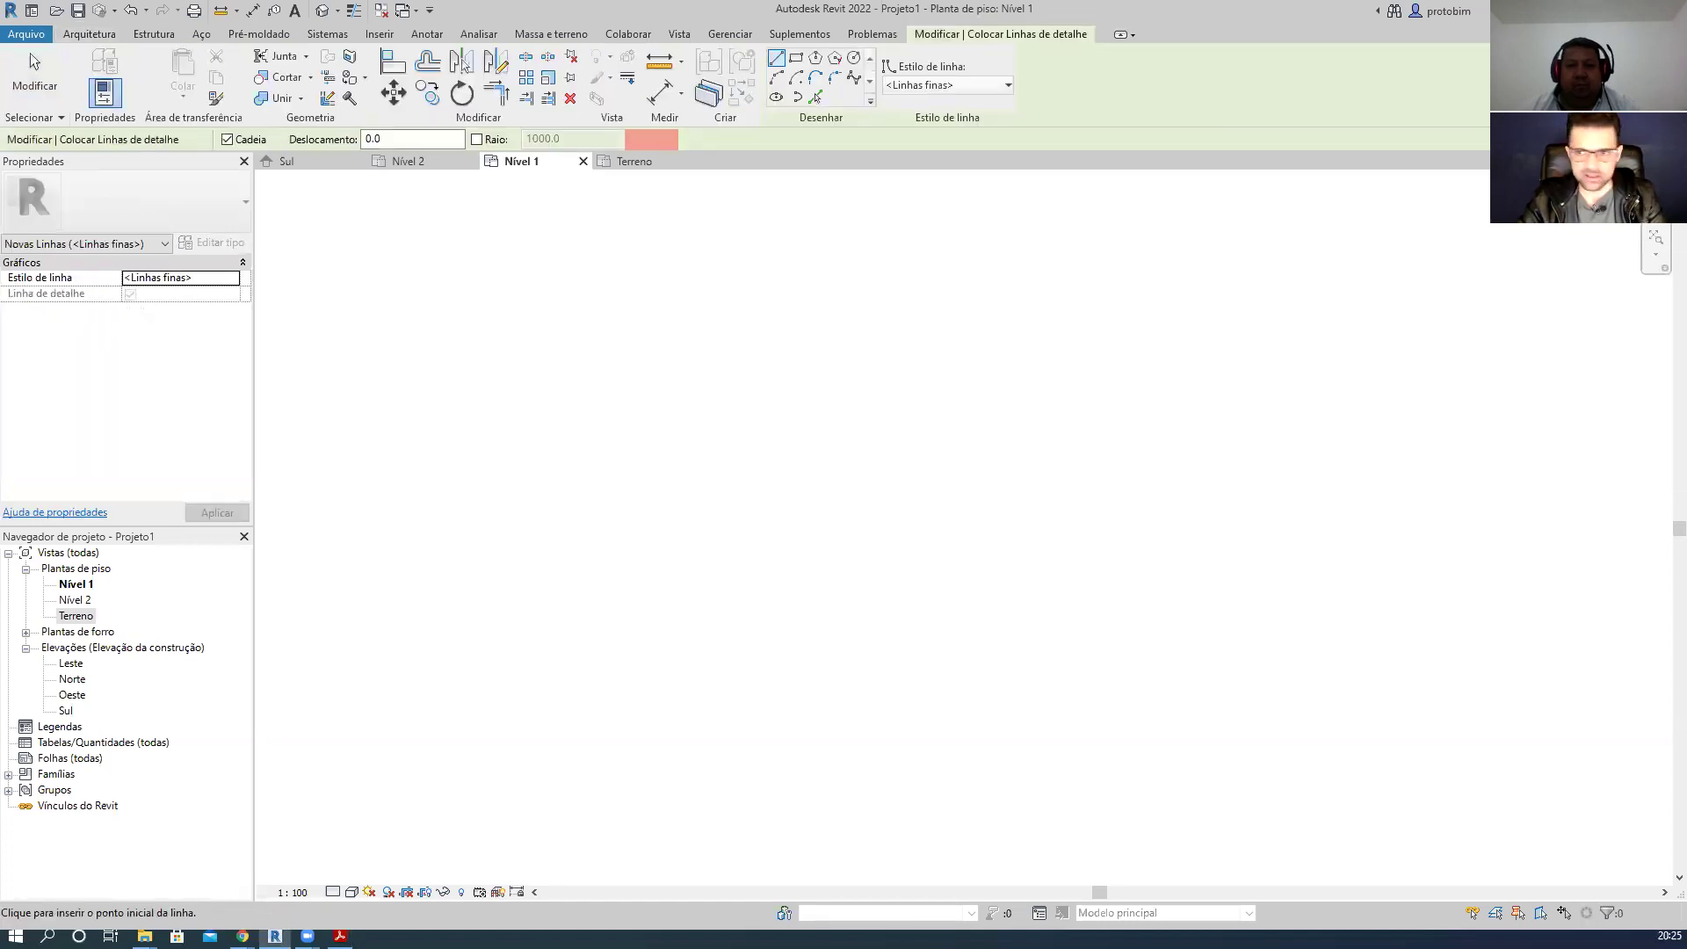
pyautogui.press('Escape')
pyautogui.press('Escape')
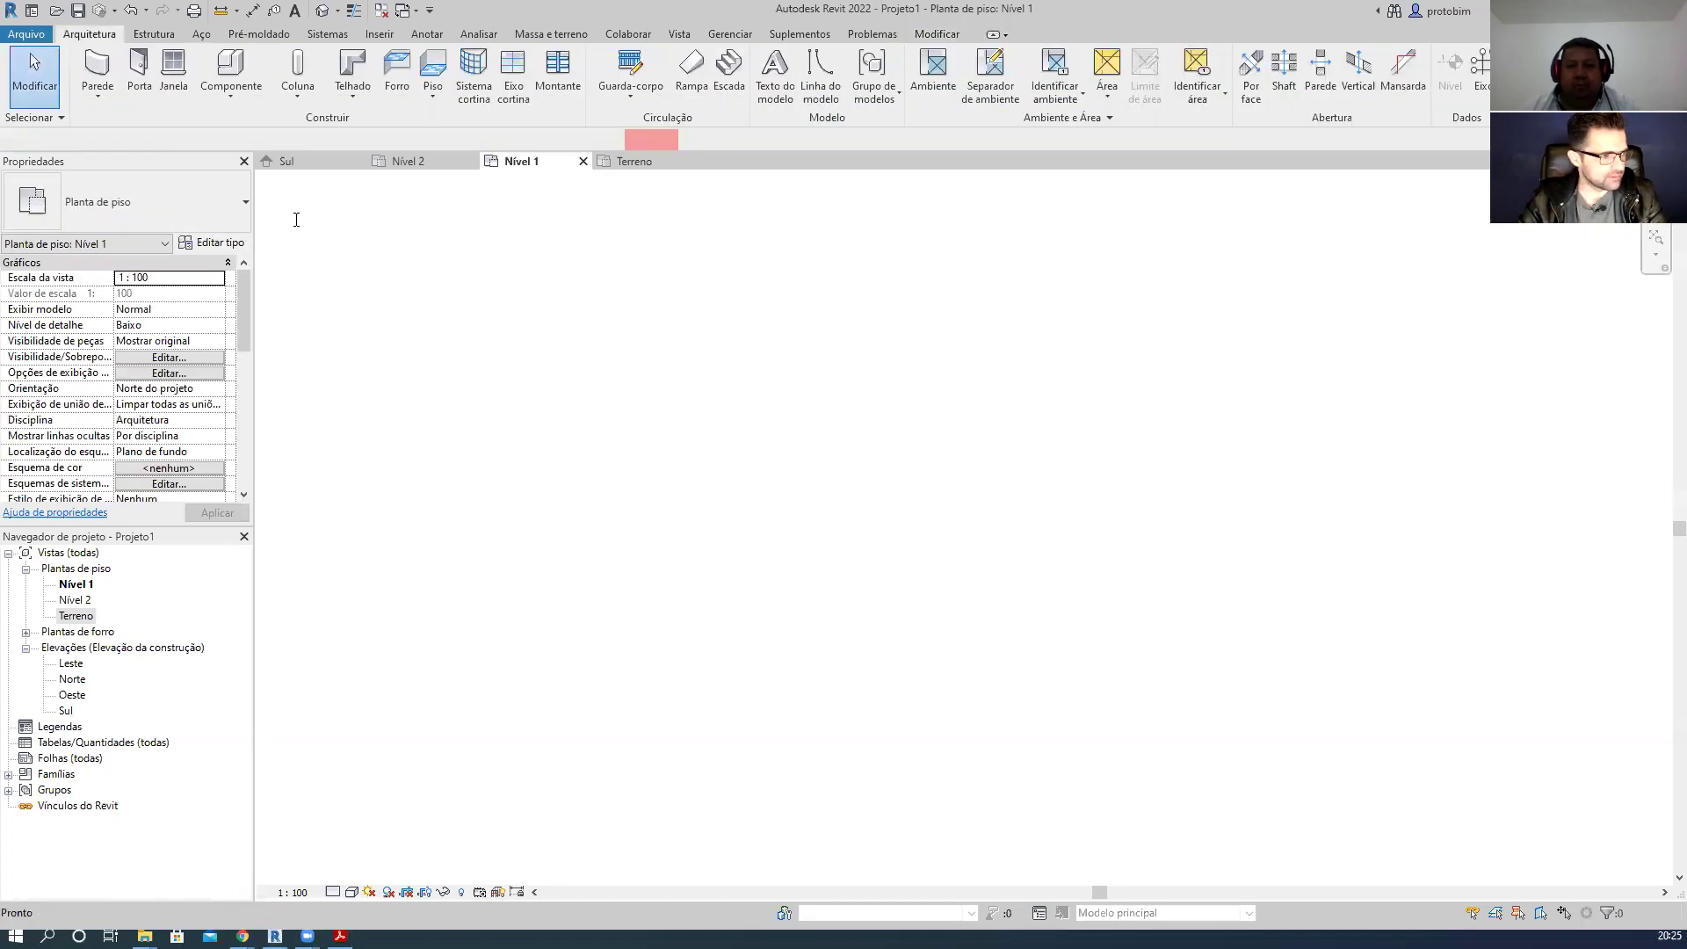
# - Annotate the screen with "DL - DETAIL LINE / LINHA DE DETALHE" and widen the text box so it fits on one line
pyautogui.click(567, 270)
pyautogui.write('DL - ')
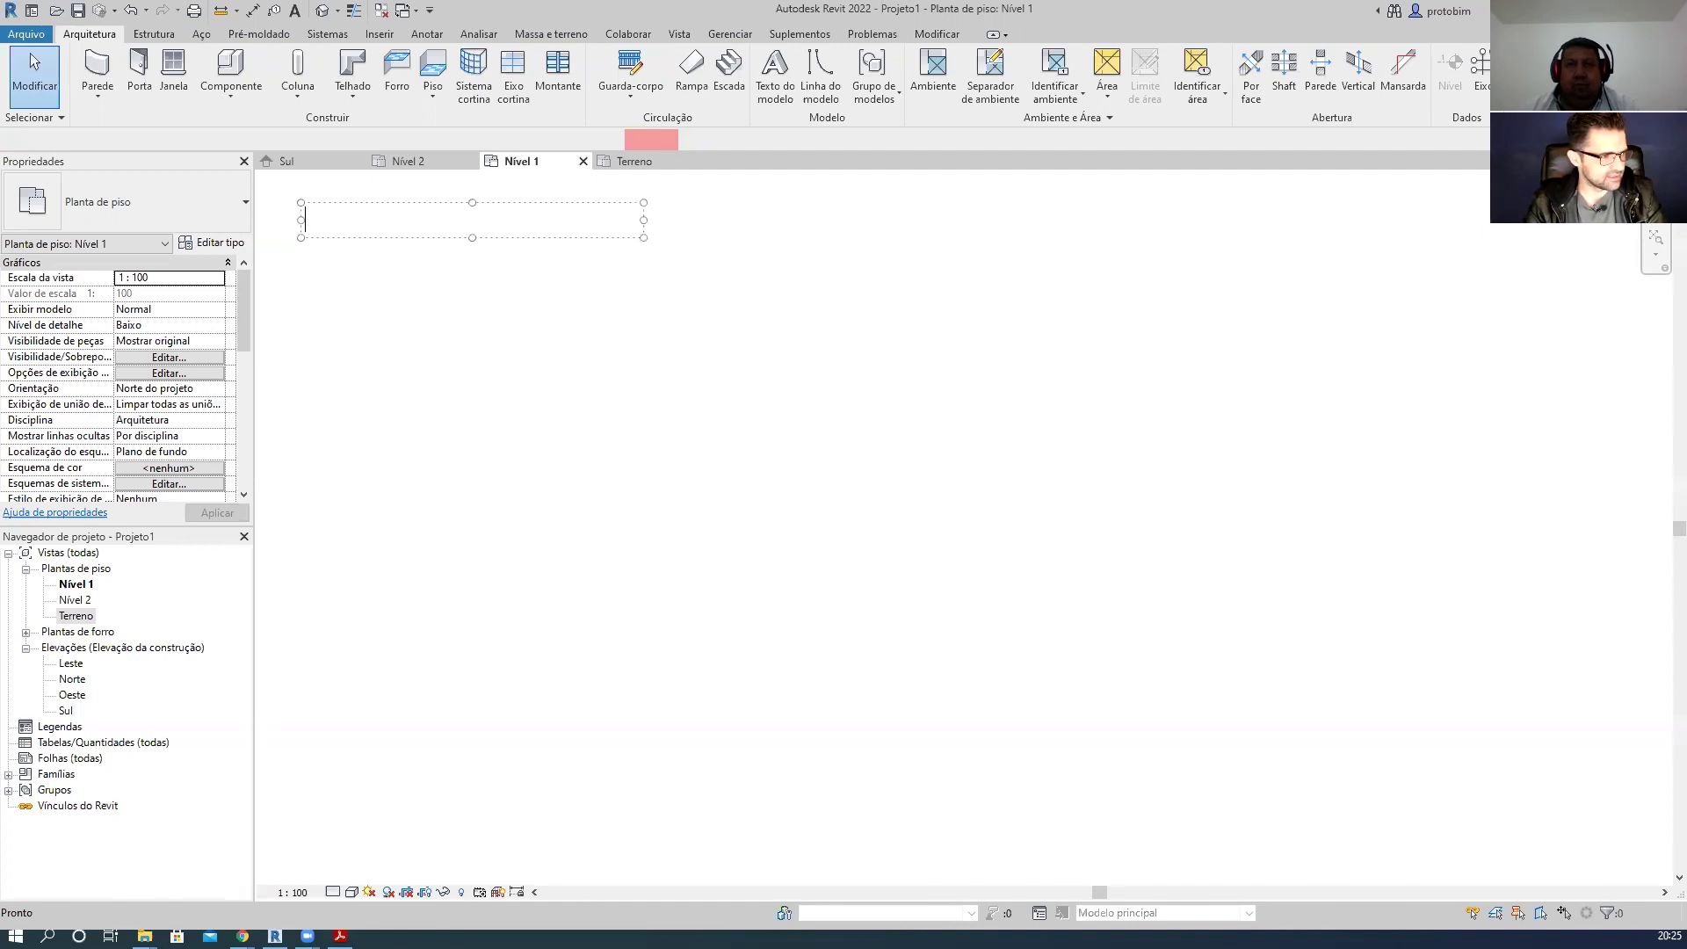
pyautogui.write('DETA')
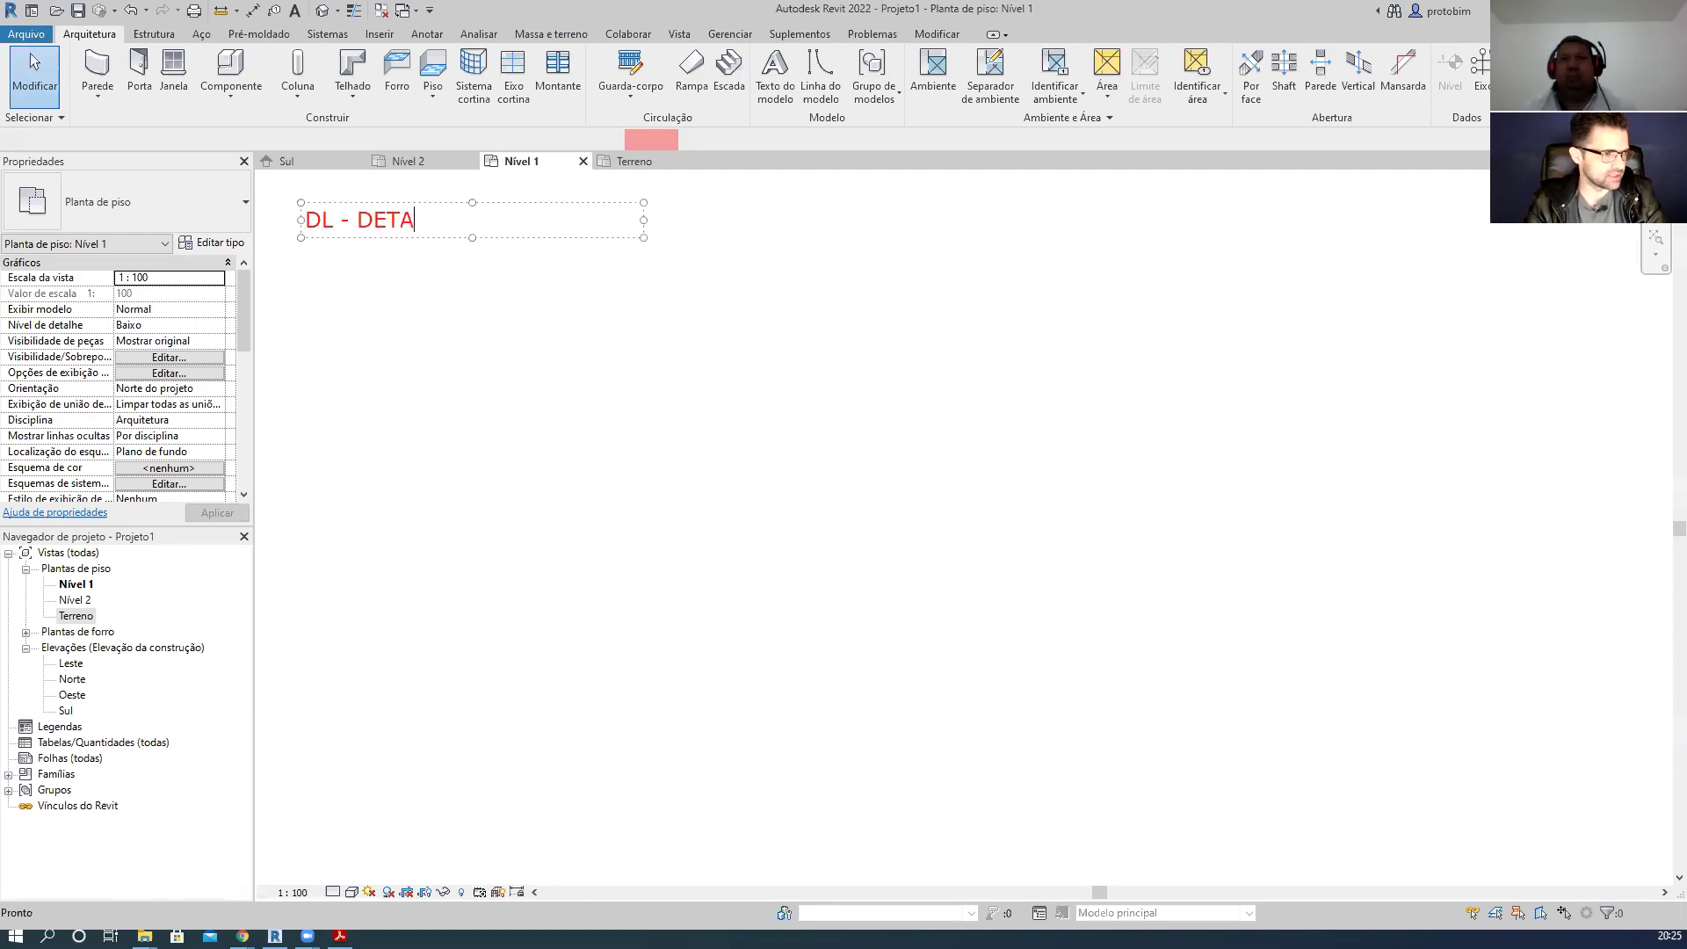
pyautogui.write('IL LINE ; LINH')
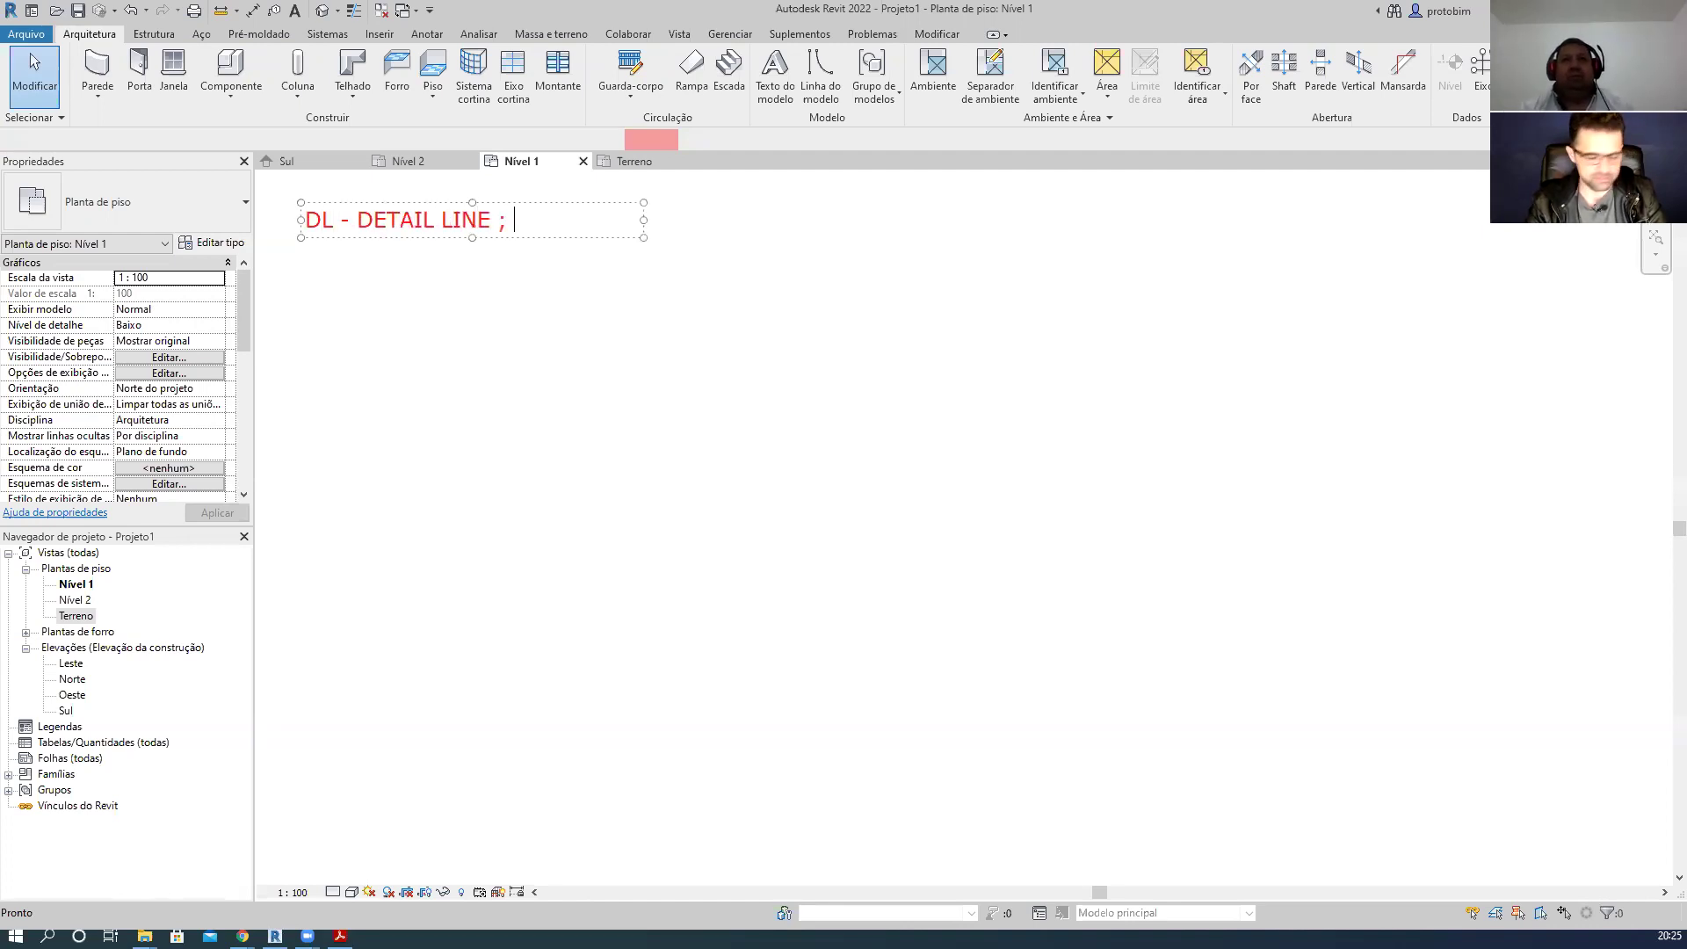
pyautogui.press('BackSpace')
pyautogui.press('BackSpace')
pyautogui.press('BackSpace')
pyautogui.press('BackSpace')
pyautogui.press('BackSpace')
pyautogui.press('BackSpace')
pyautogui.write('/ LINHA DE DET')
pyautogui.press('BackSpace')
pyautogui.write('ETALHJE')
pyautogui.press('BackSpace')
pyautogui.press('BackSpace')
pyautogui.write('E')
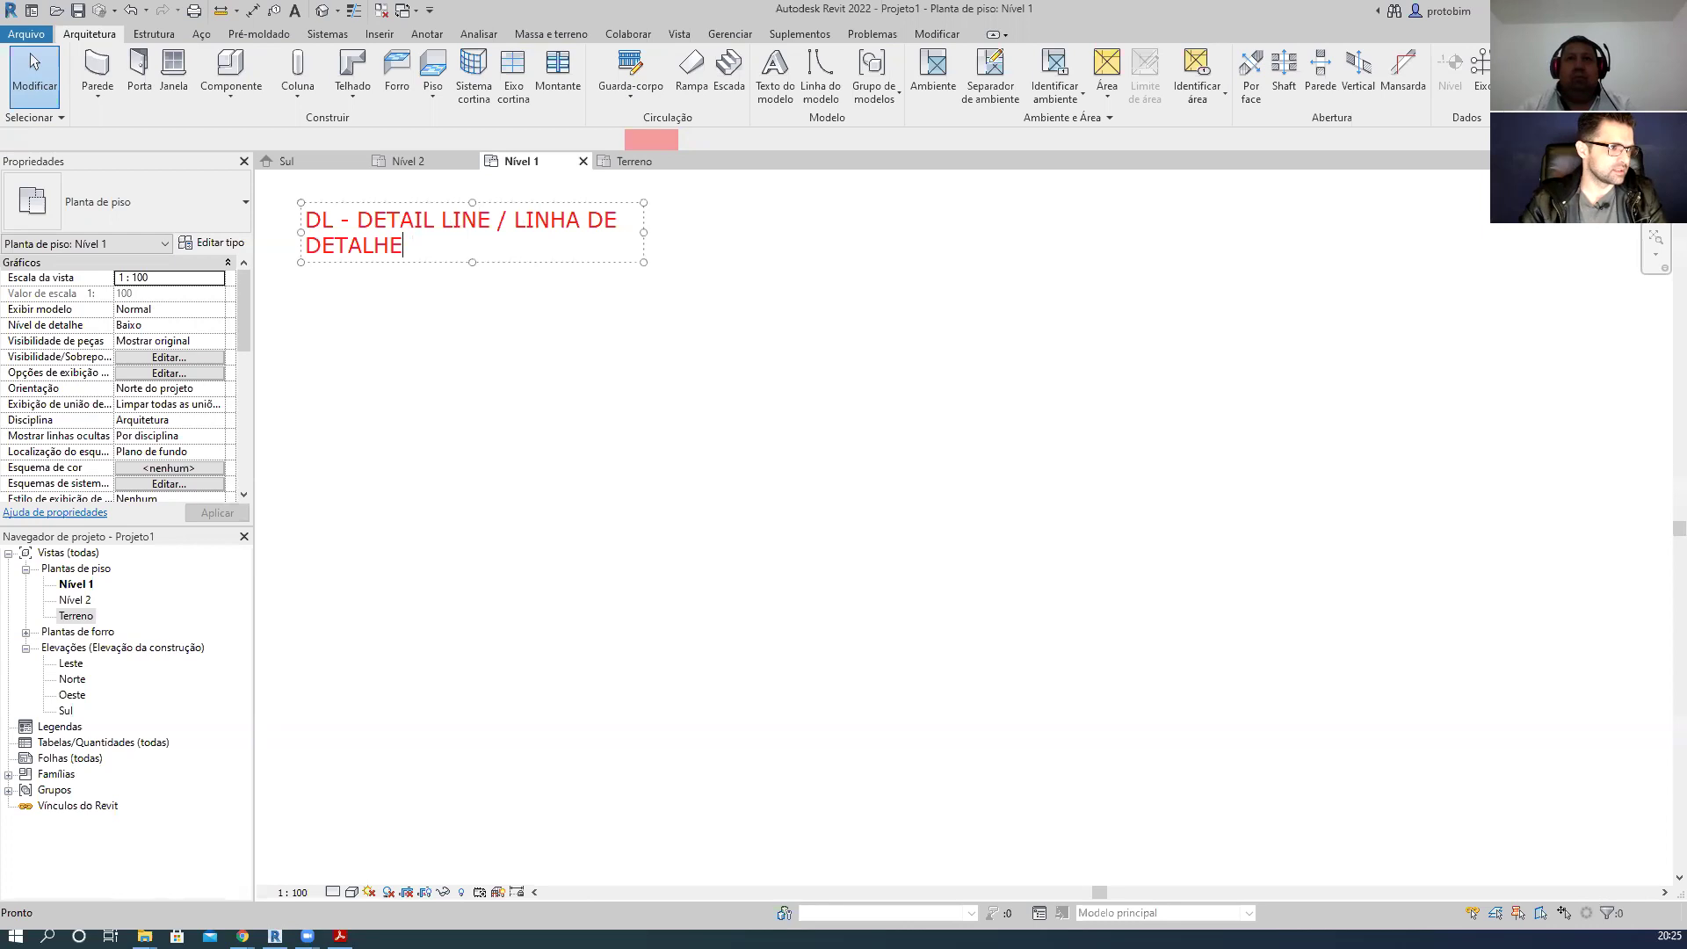
pyautogui.moveTo(643, 232); pyautogui.dragTo(864, 219)
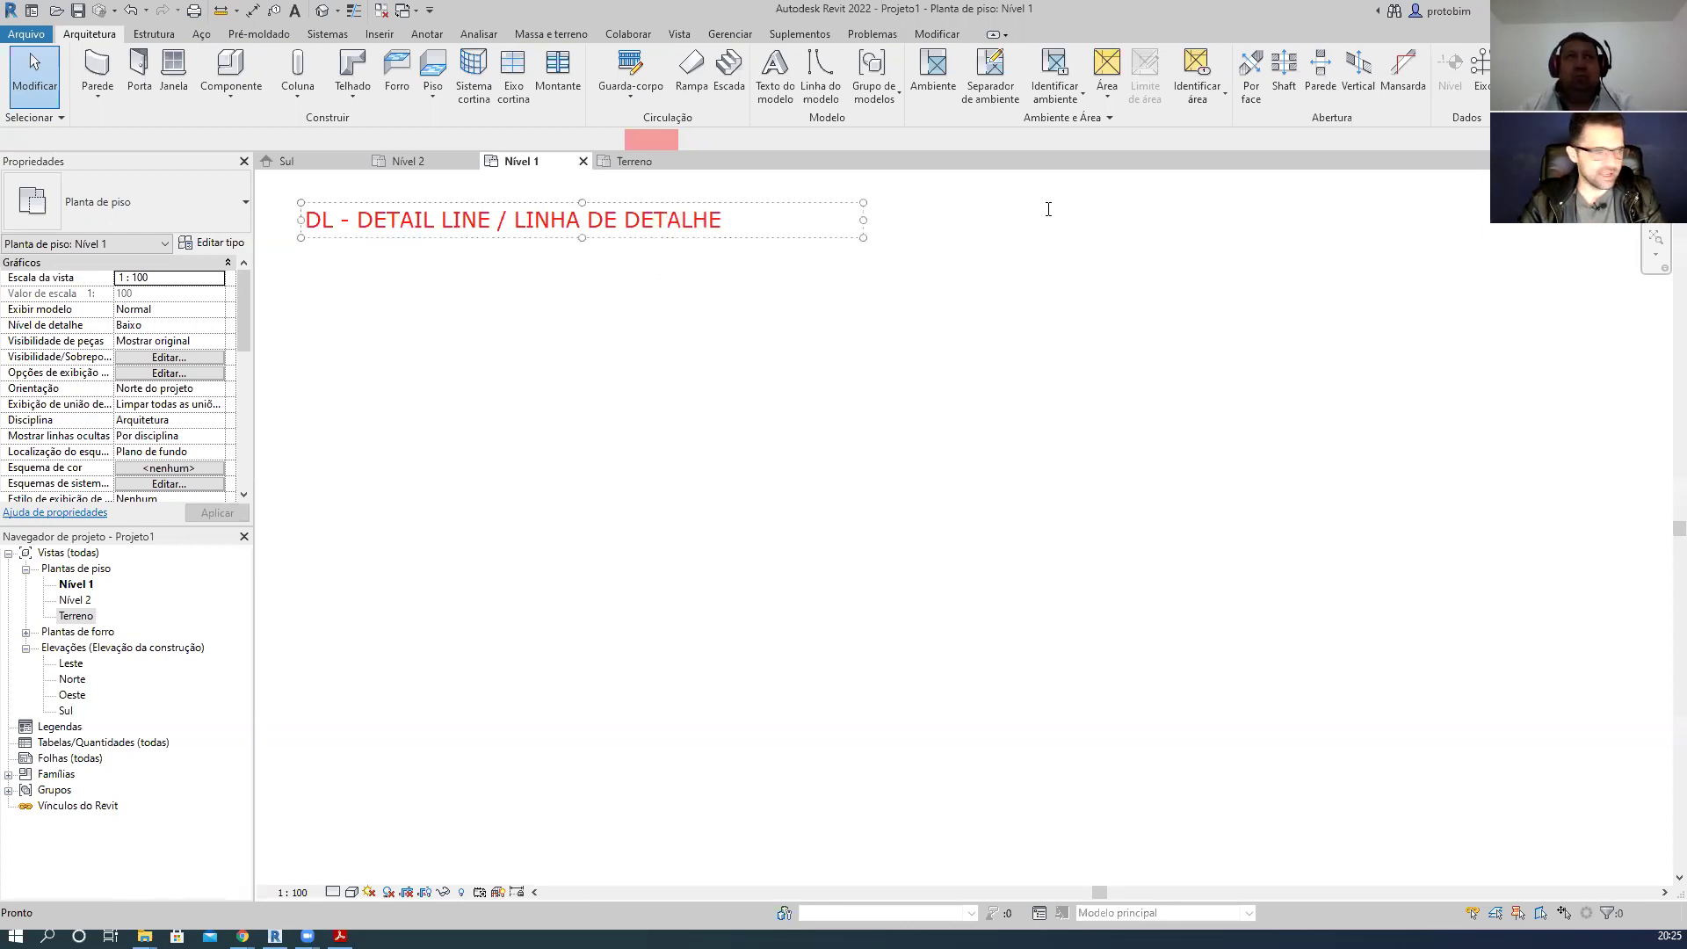
pyautogui.click(1283, 344)
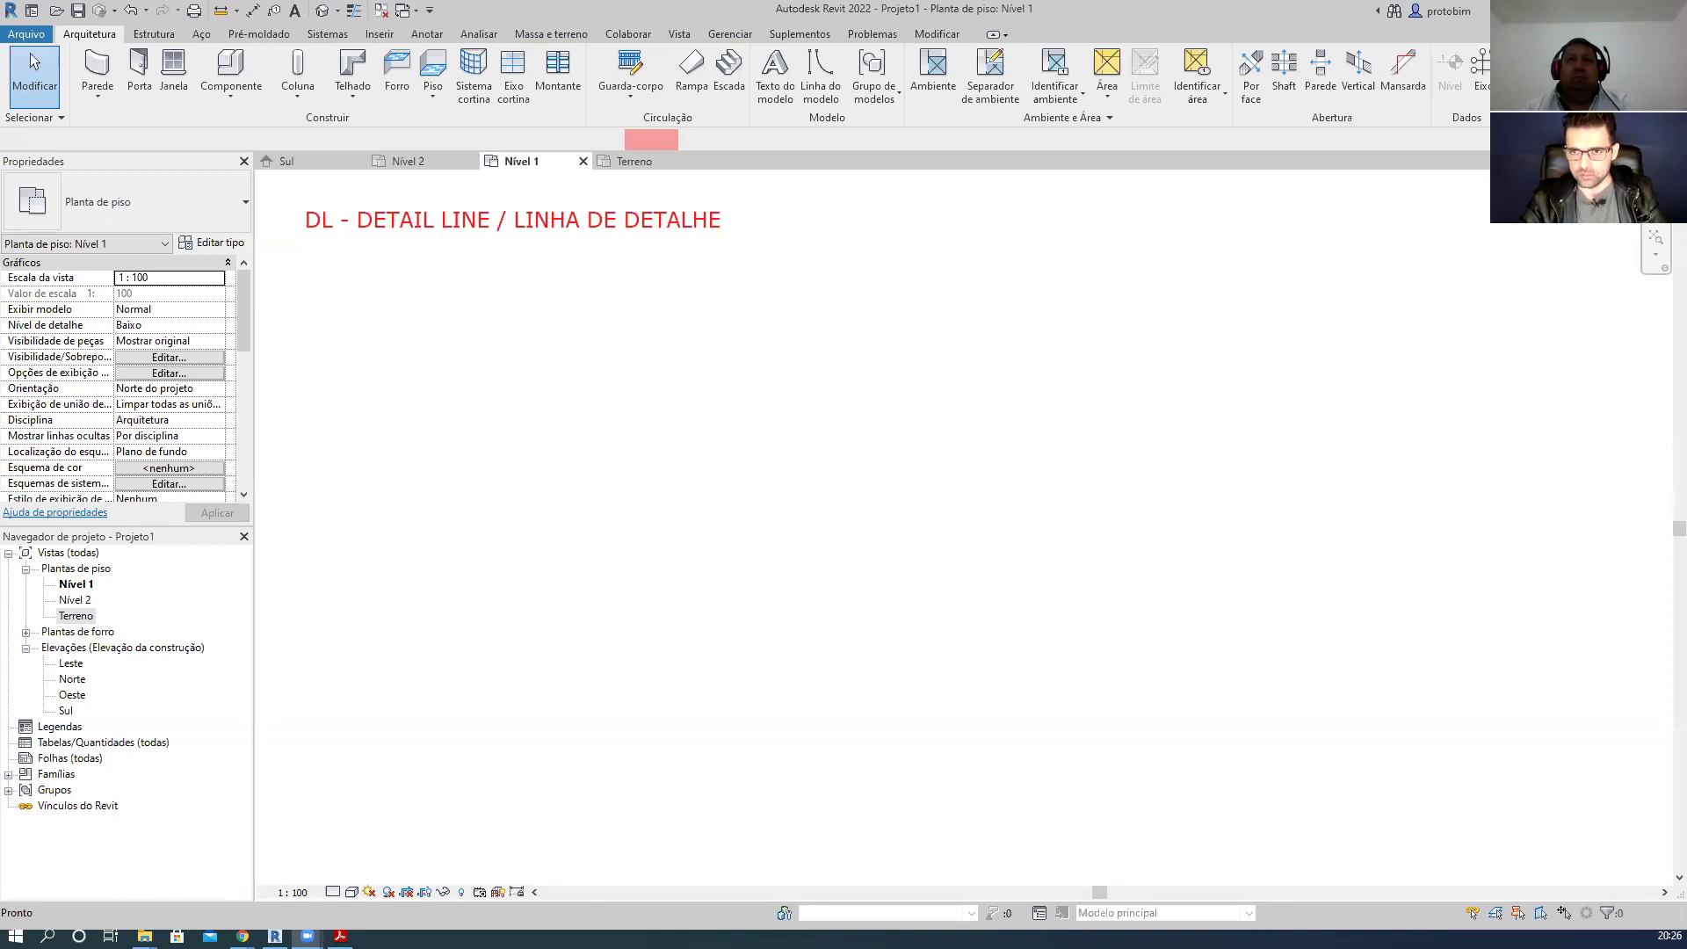
# - Add the annotation "ELEMENTO DE ANOTAÇÃO" below the detail line note, with an arrow pointing to "DL"
pyautogui.click(323, 282)
pyautogui.write('ELEMENTO DE ANOTAÇÃO')
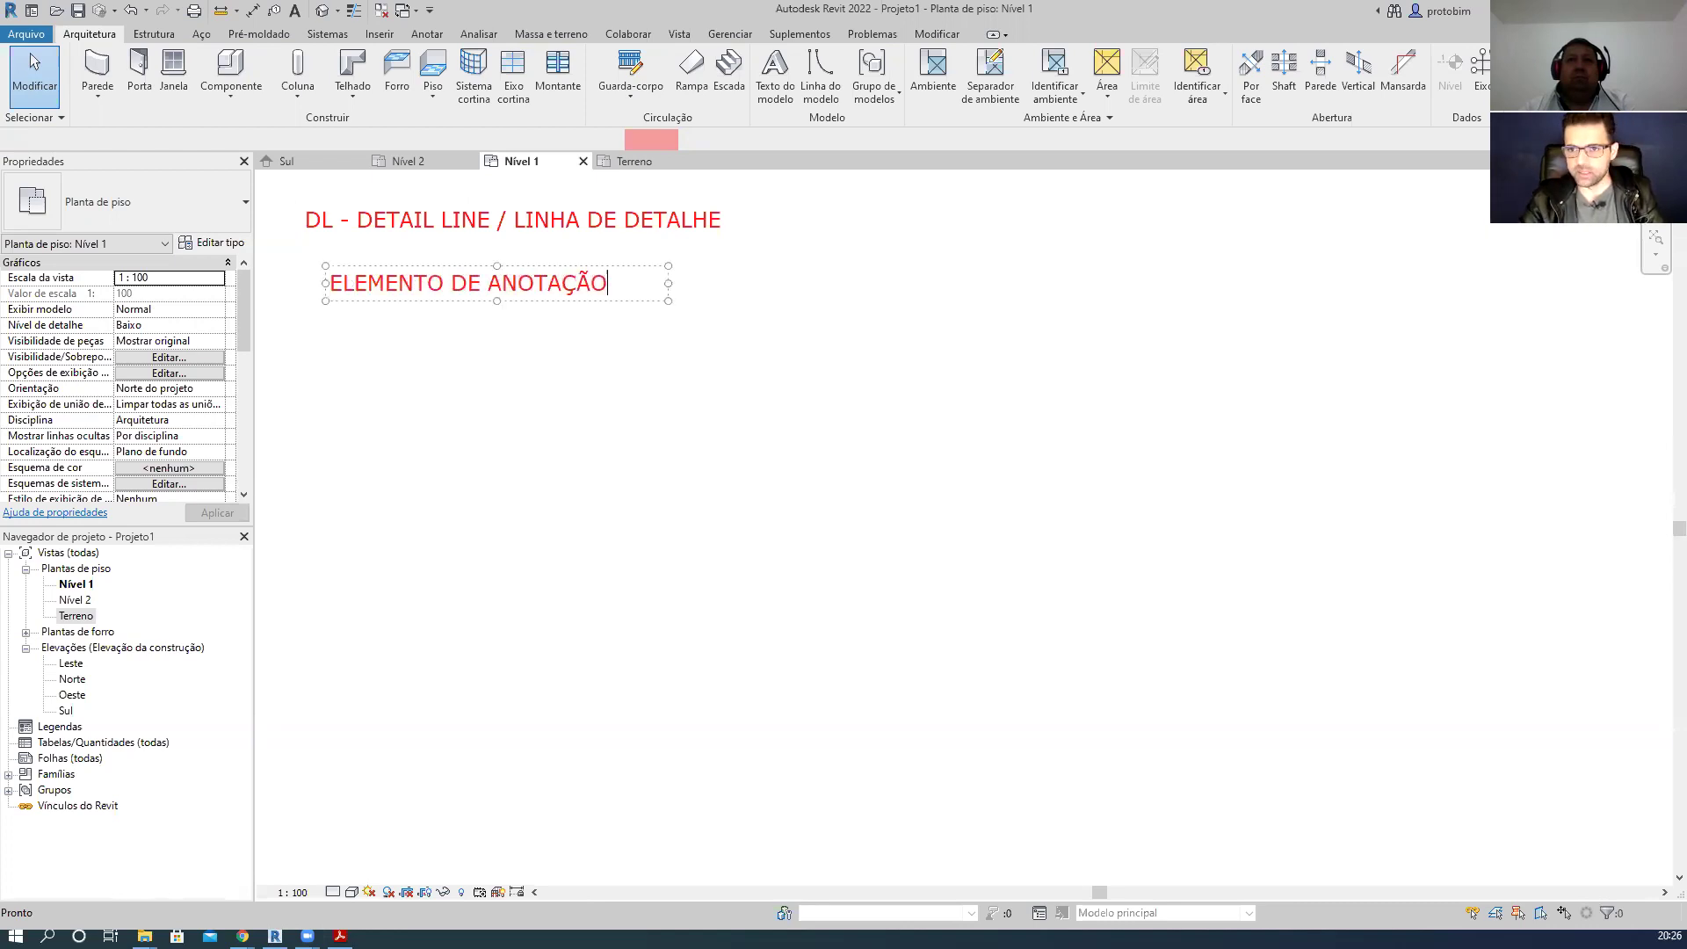
pyautogui.press('Escape')
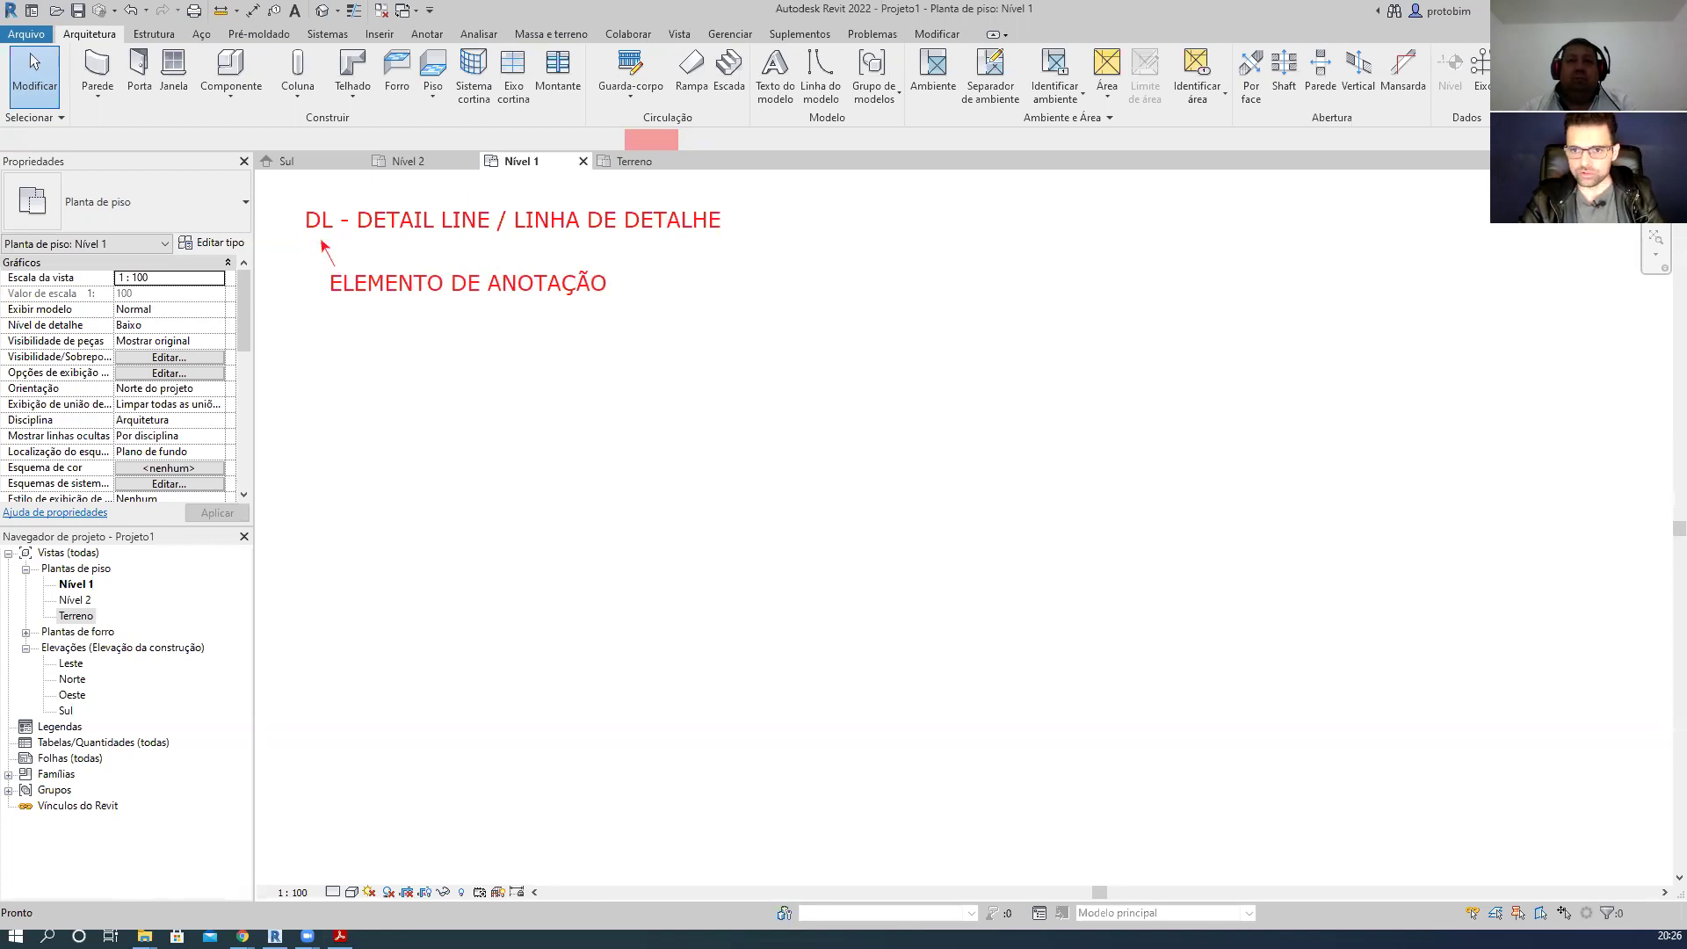
# - Add the note "NATUREZA - ELEMENTO DE ANOTAÇÃO OU ELEMENTO CONSTRUTIVO" and widen its text box to fit one line
pyautogui.click(801, 369)
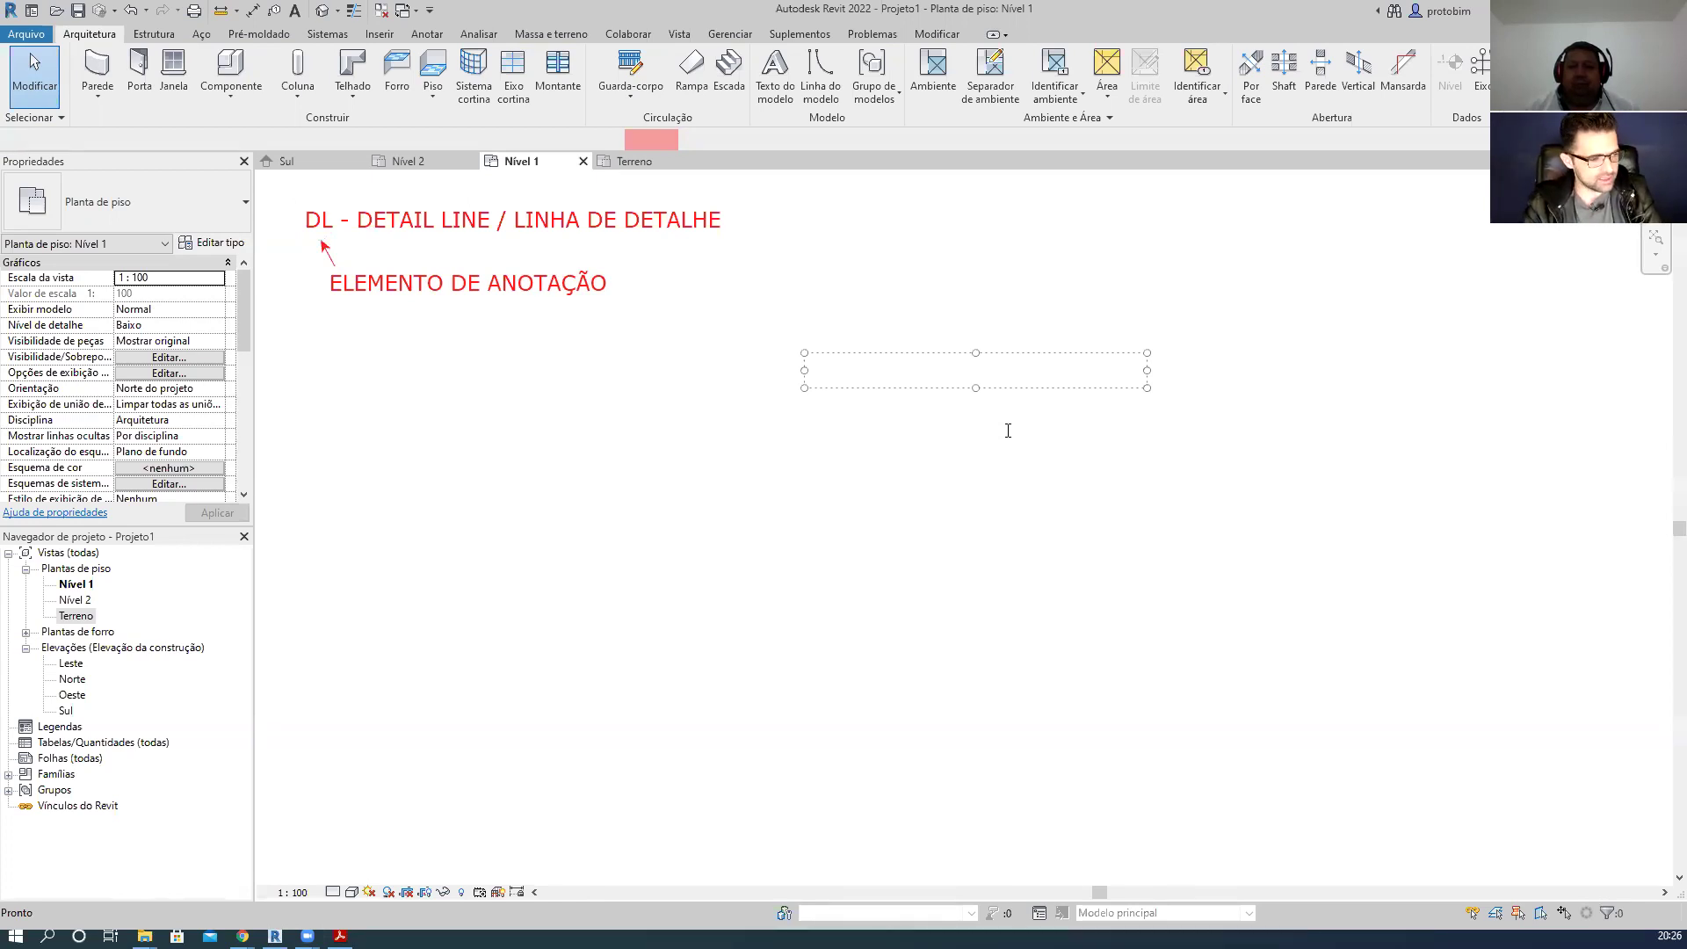
pyautogui.write('NATUREZA')
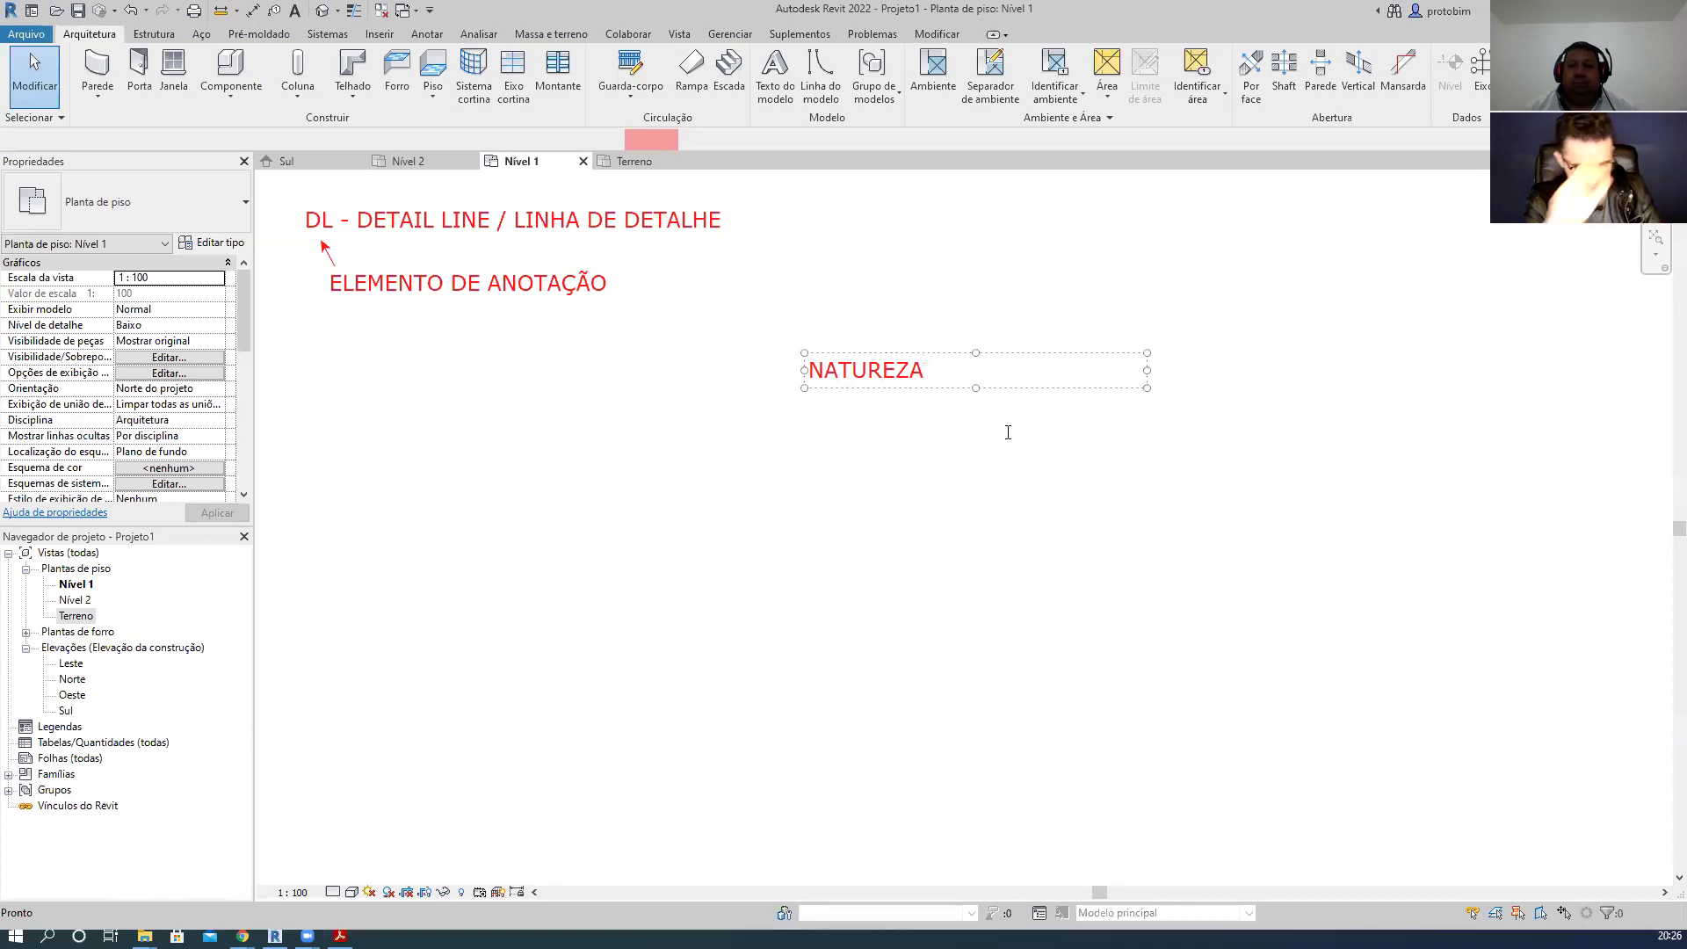
pyautogui.write('-')
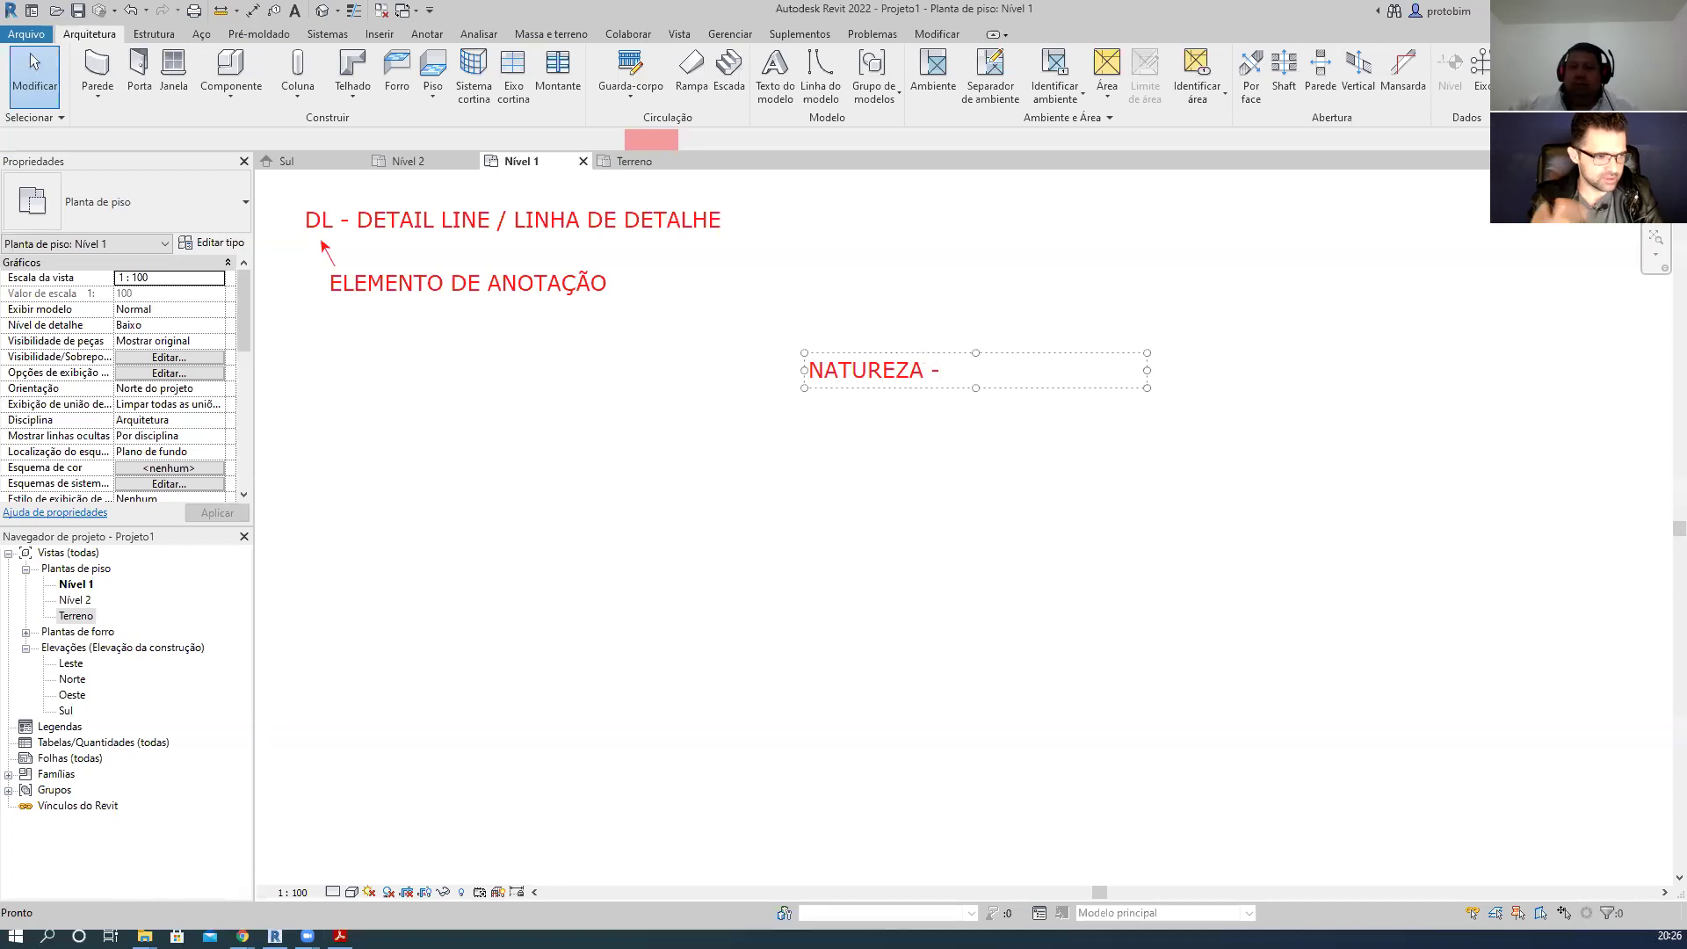
pyautogui.write(' ELEMENTO')
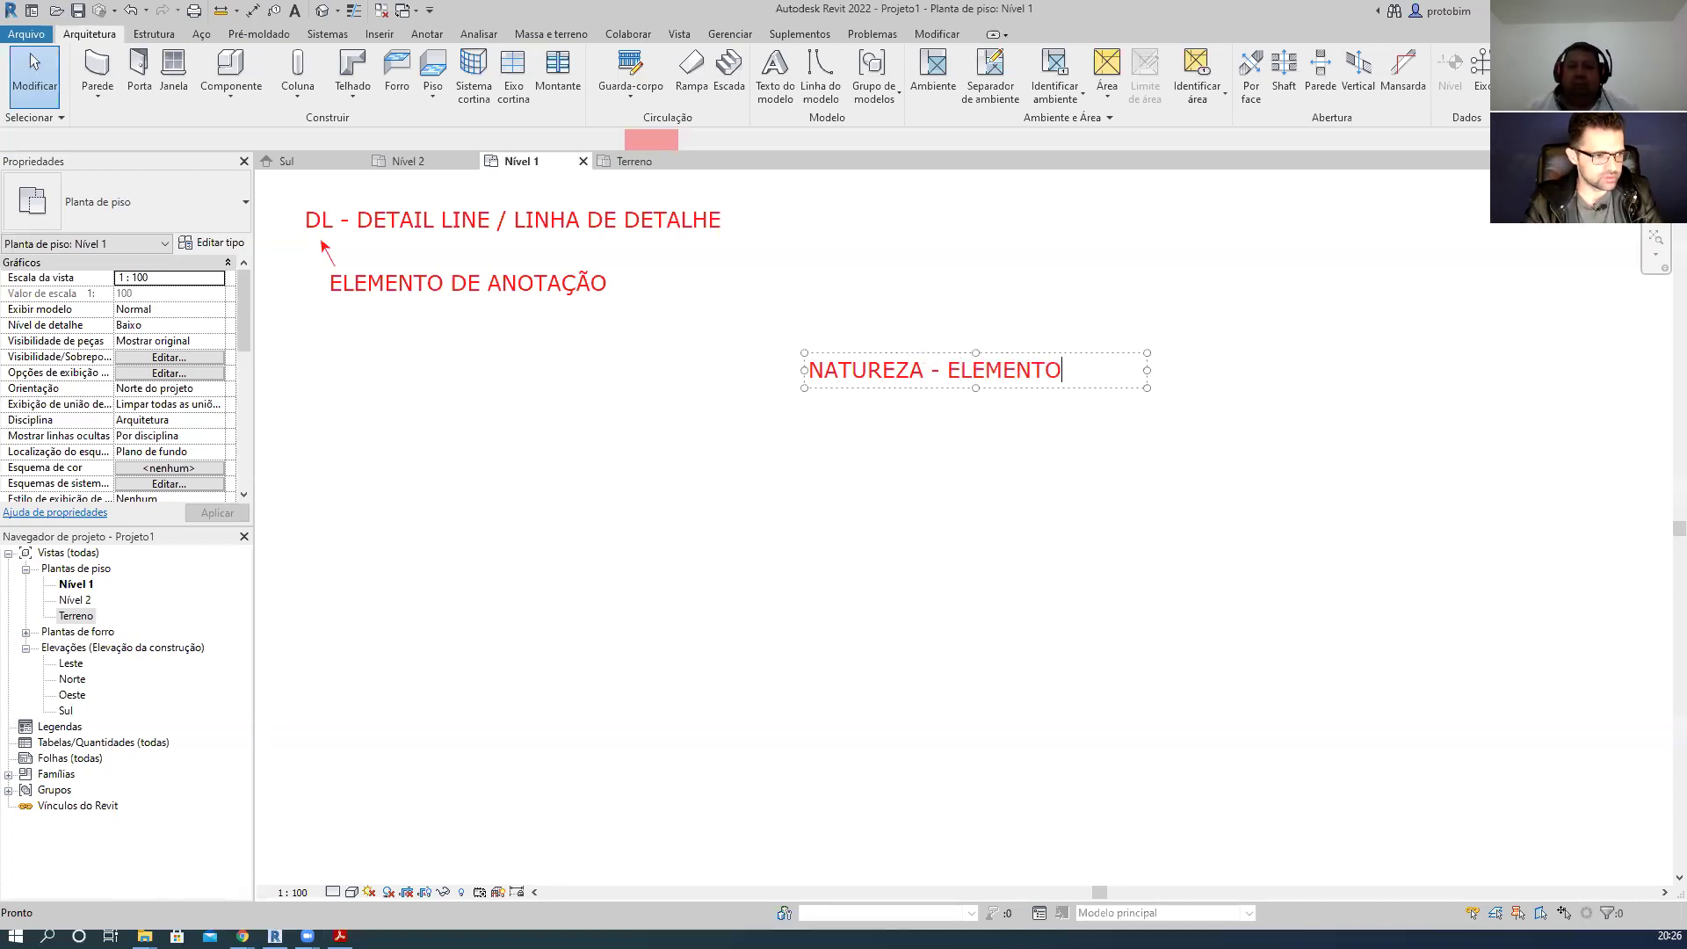
pyautogui.write(' DE ANOTAÇÃO OU')
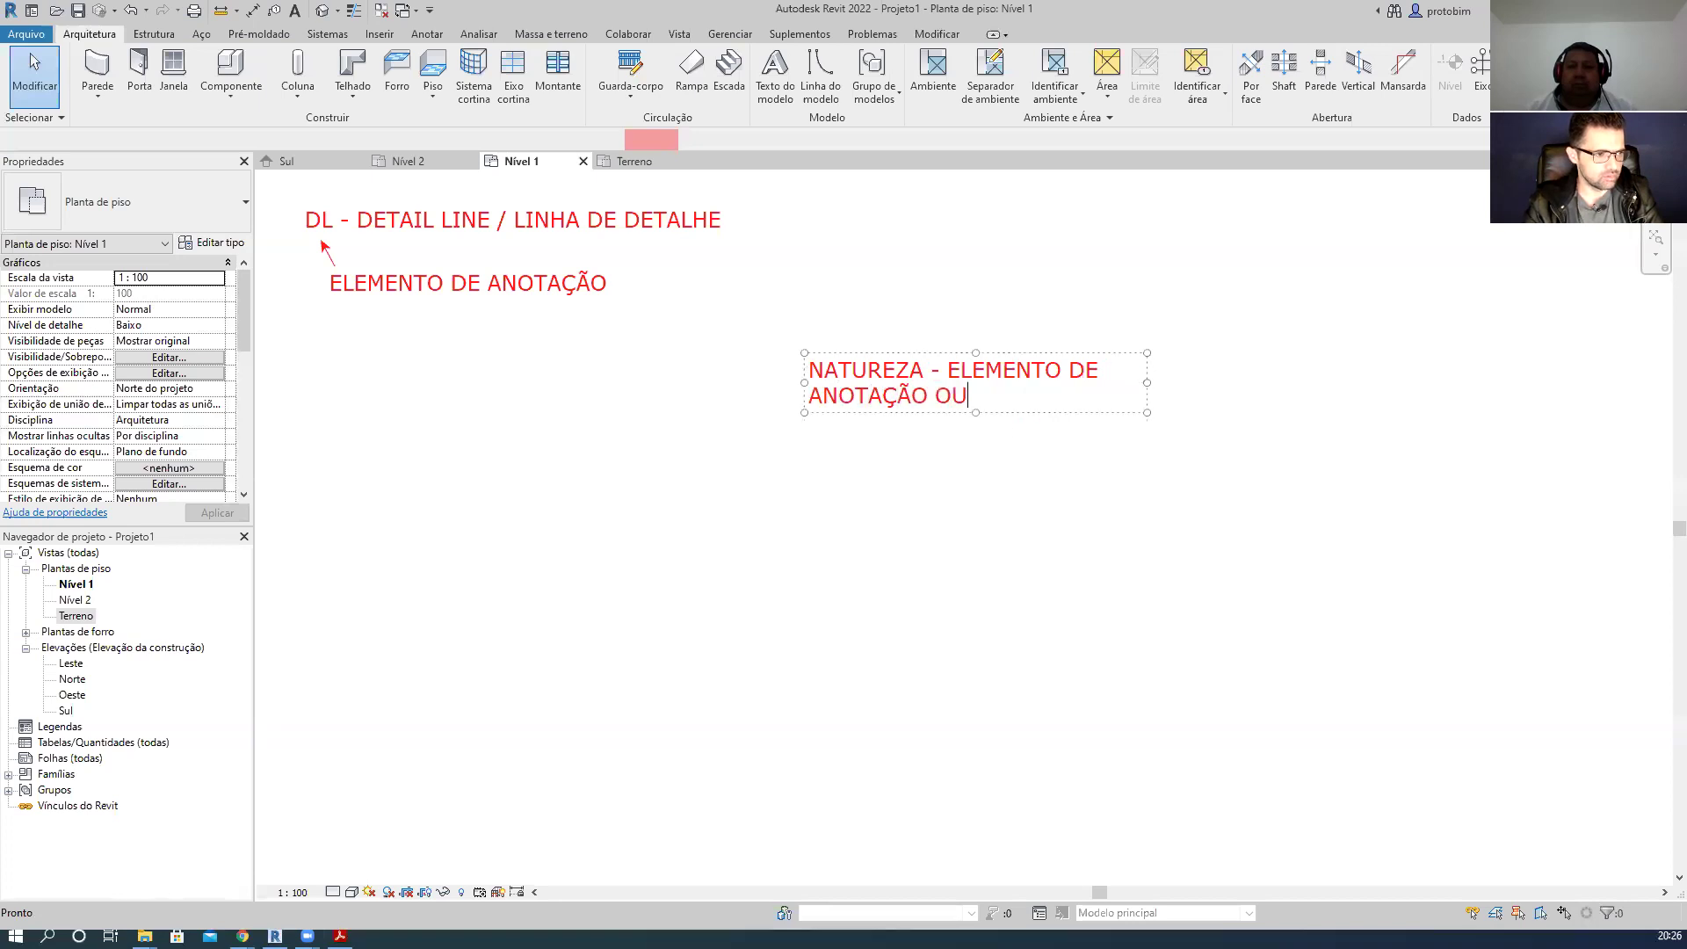
pyautogui.write(' ELEMENTO CONSTRUTIVO')
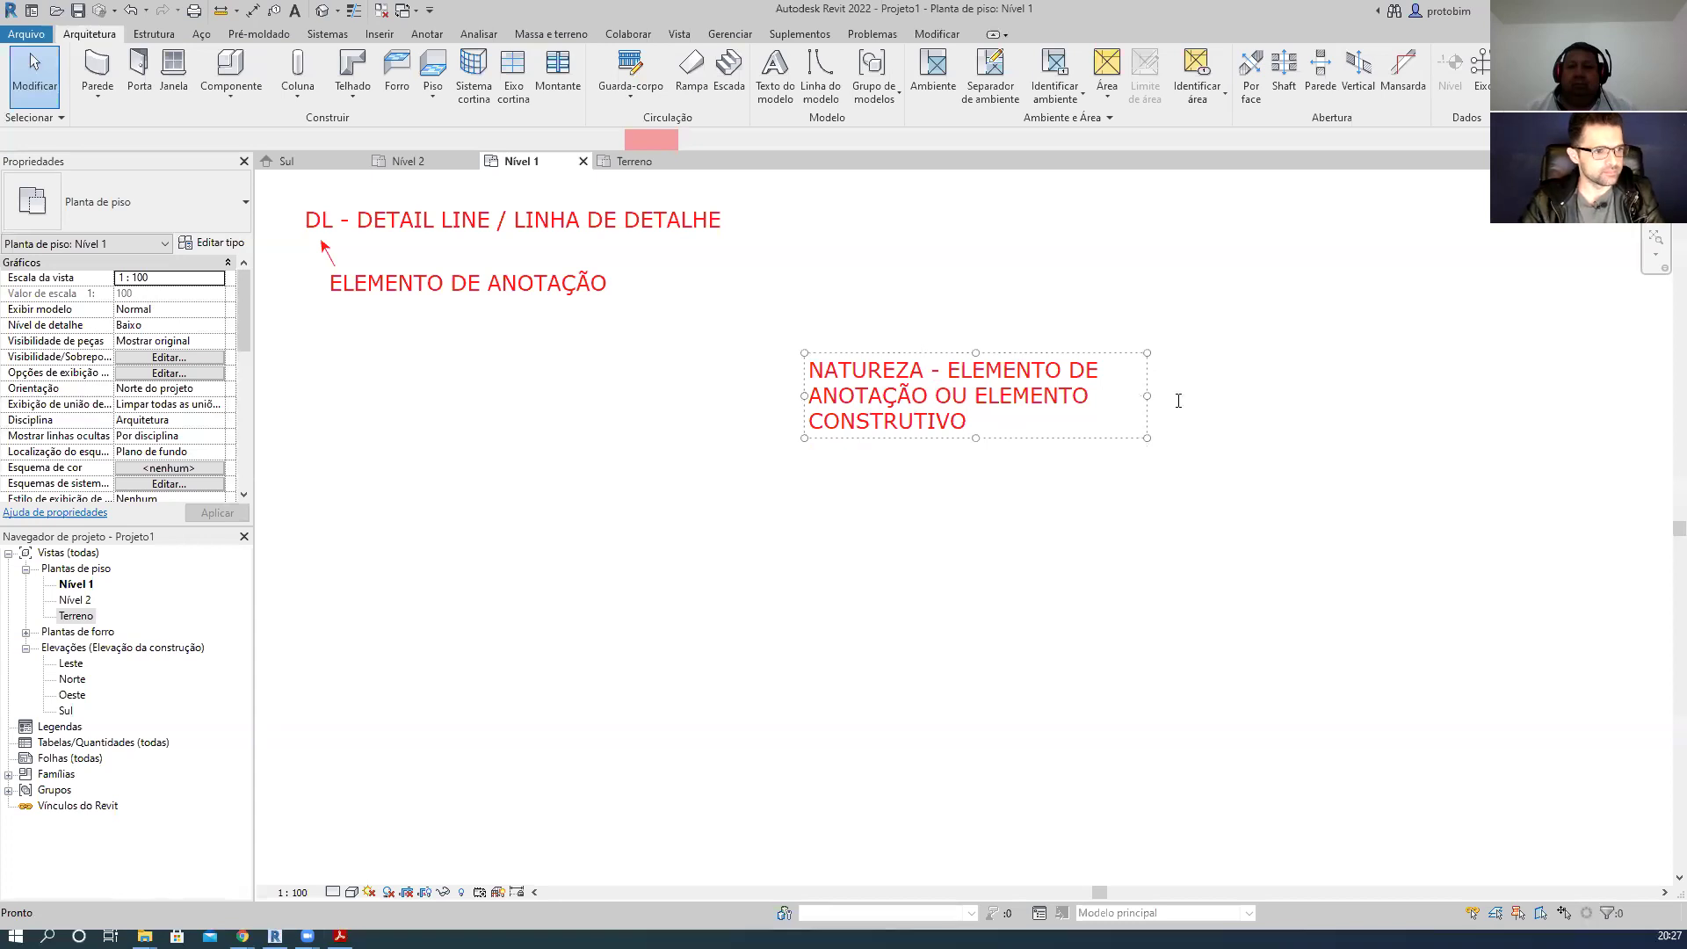
pyautogui.moveTo(1147, 395); pyautogui.dragTo(1574, 353)
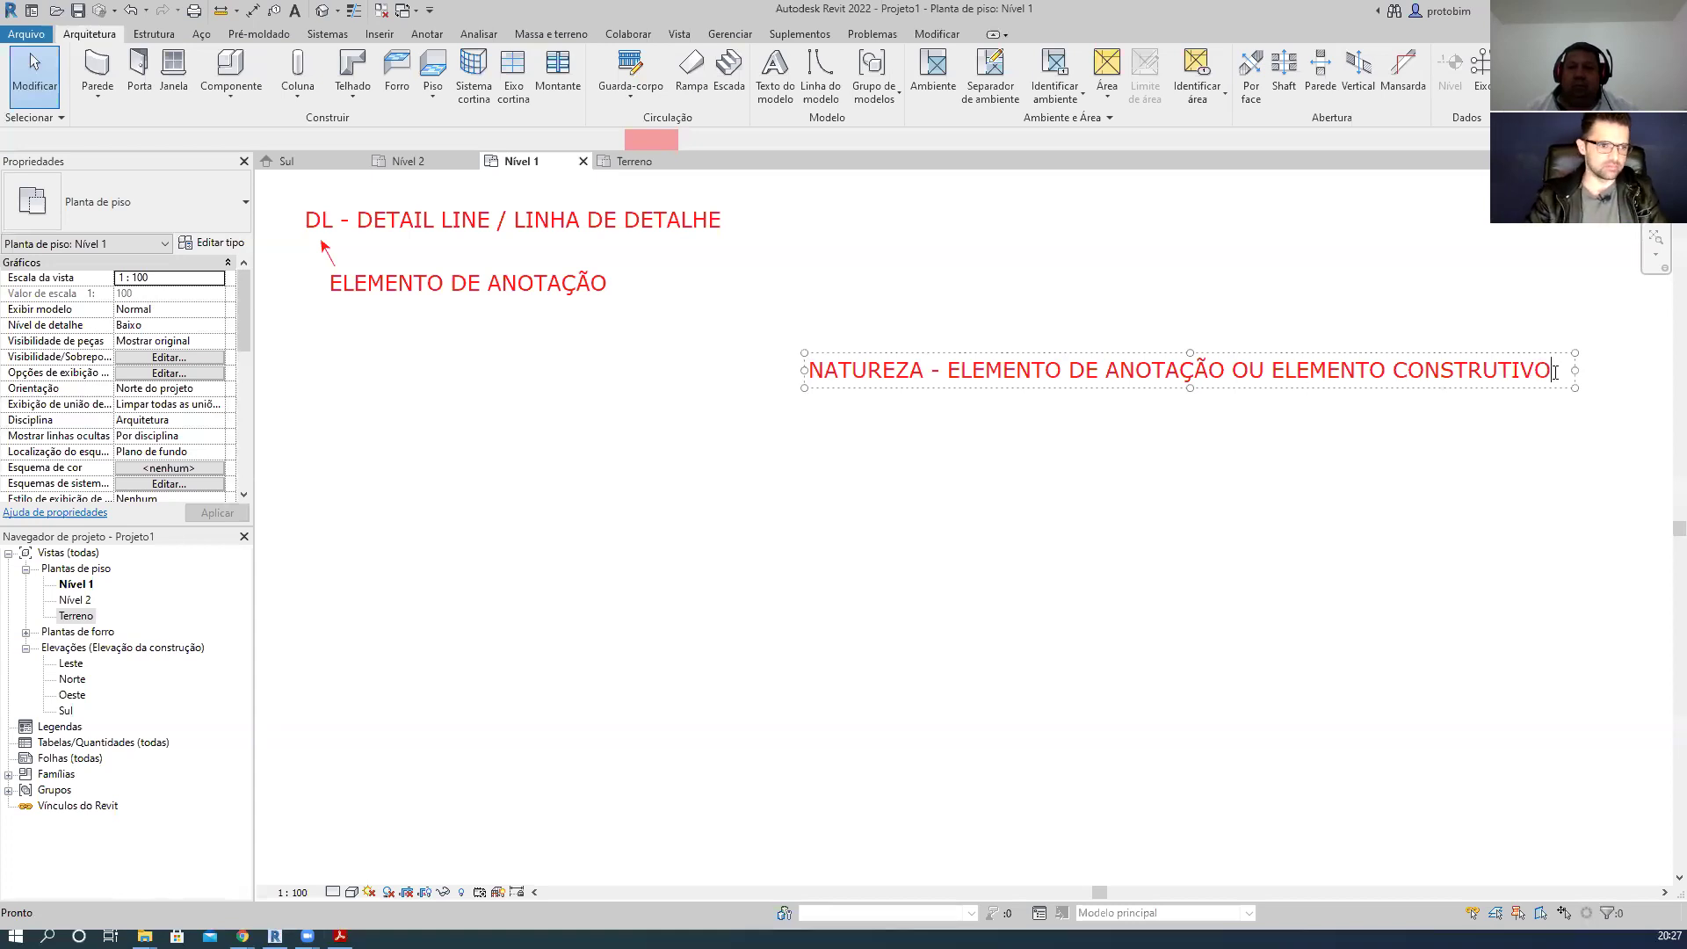
# - Continue the NATUREZA note with the progressively indented lines "CATEGORIA", "FAMÍLIA", "TIPO" and "INSTÂNCIA"
pyautogui.press('Return')
pyautogui.write('CA')
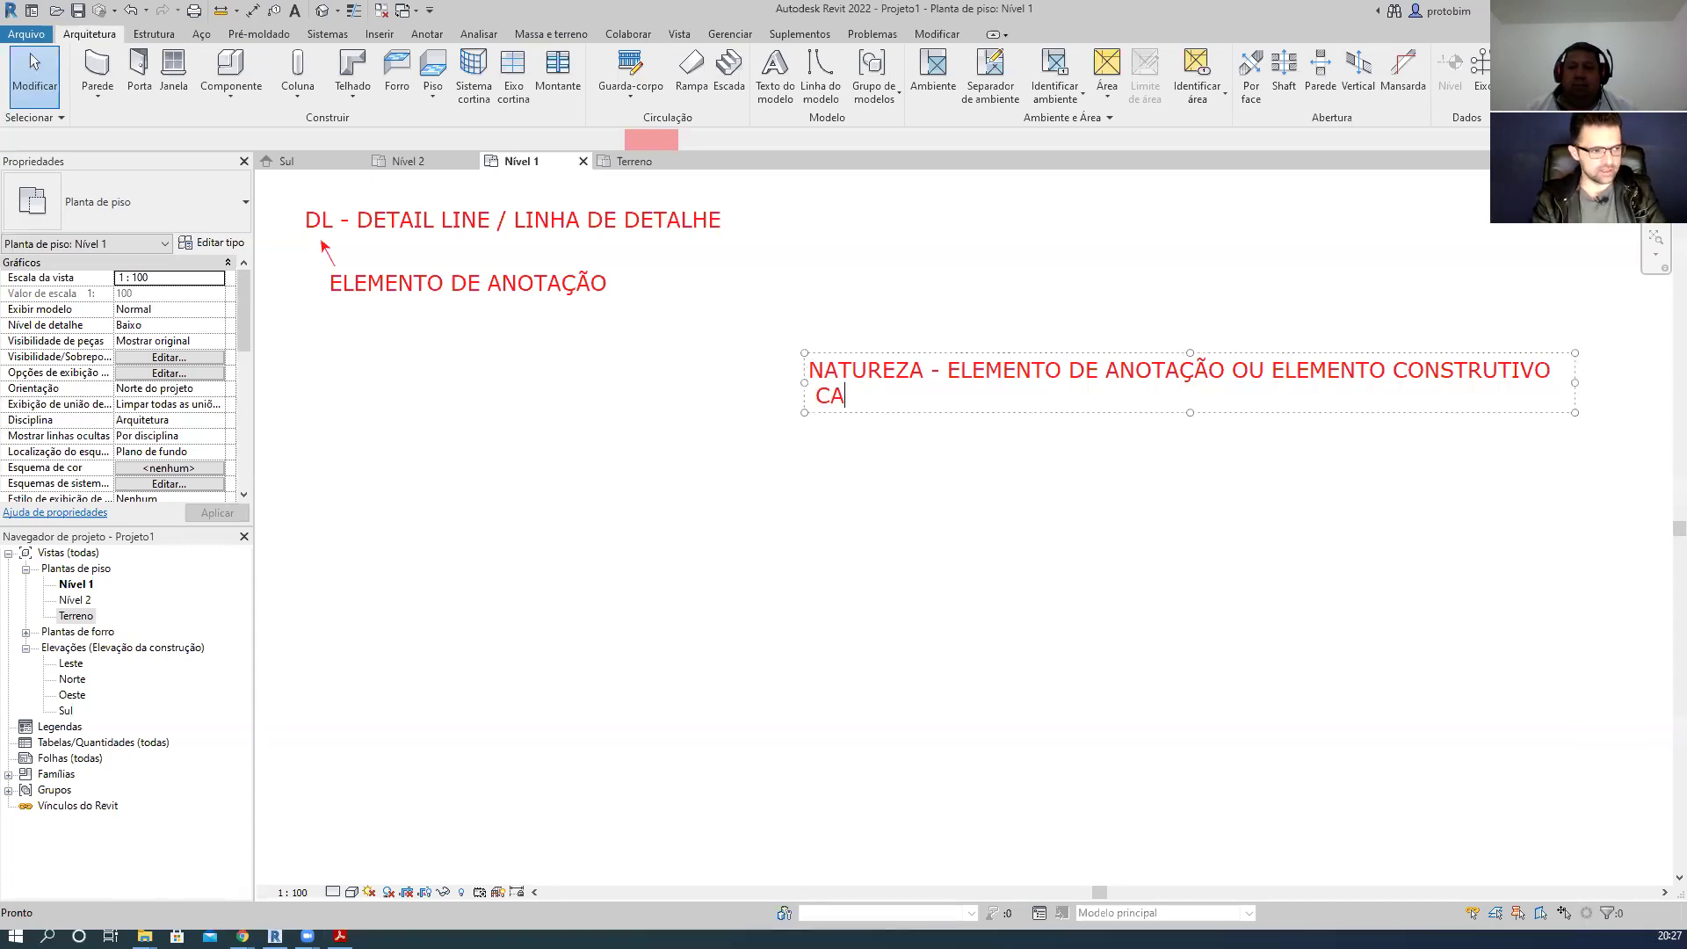
pyautogui.write('TEGORIA')
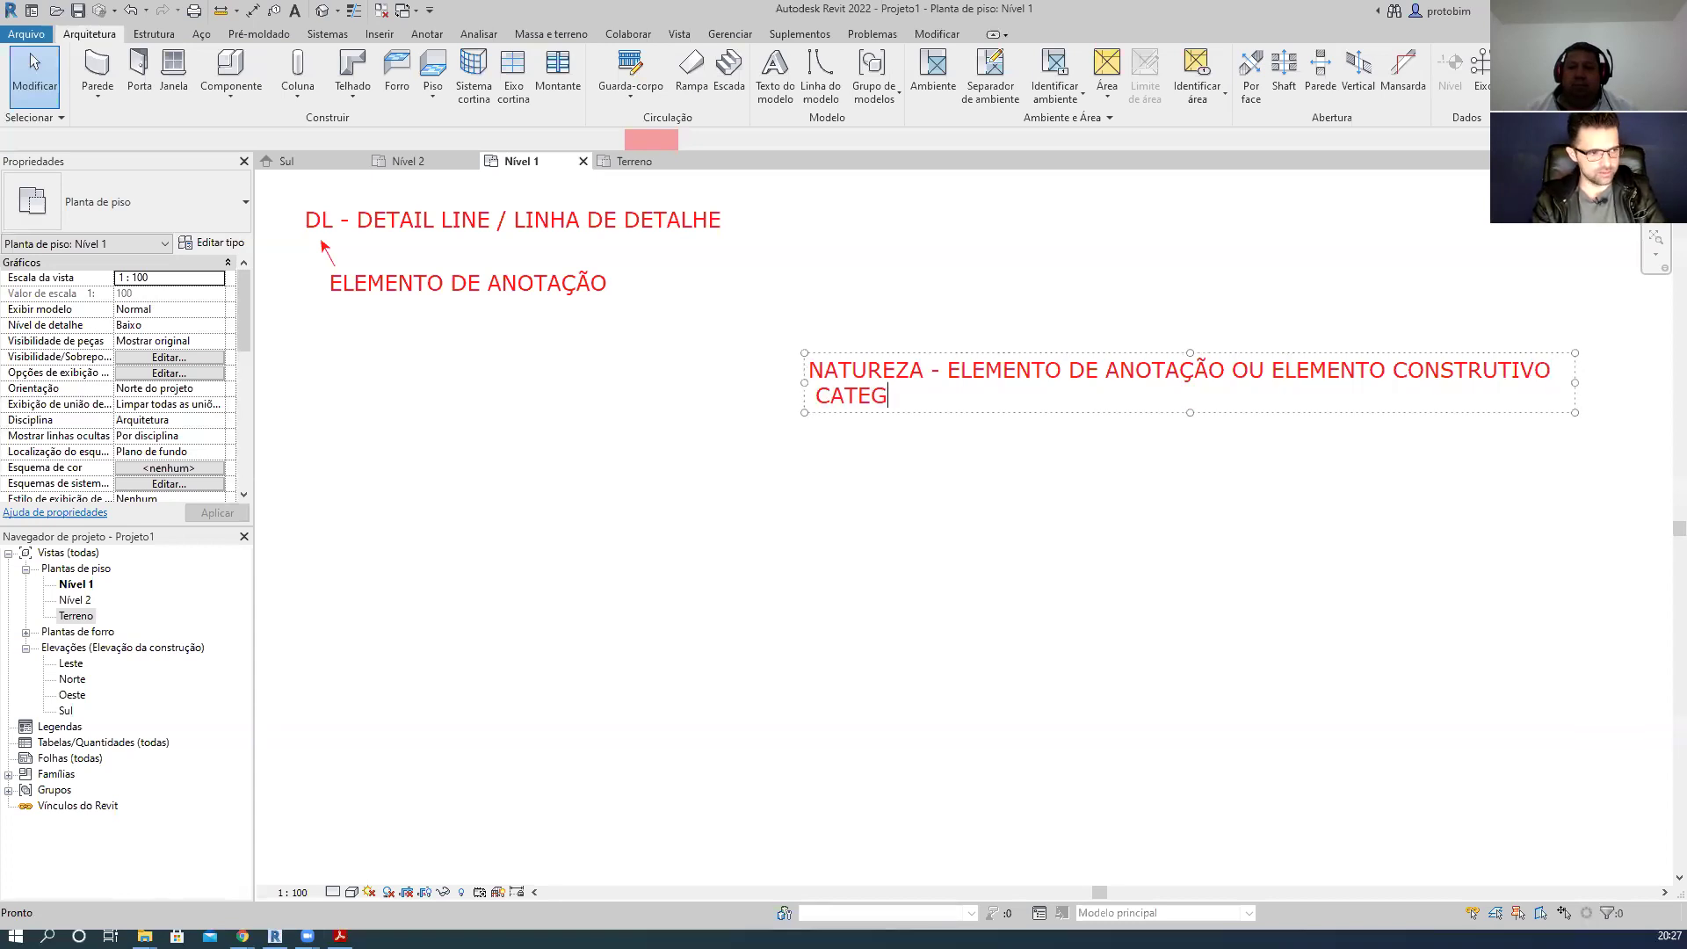
pyautogui.press('Return')
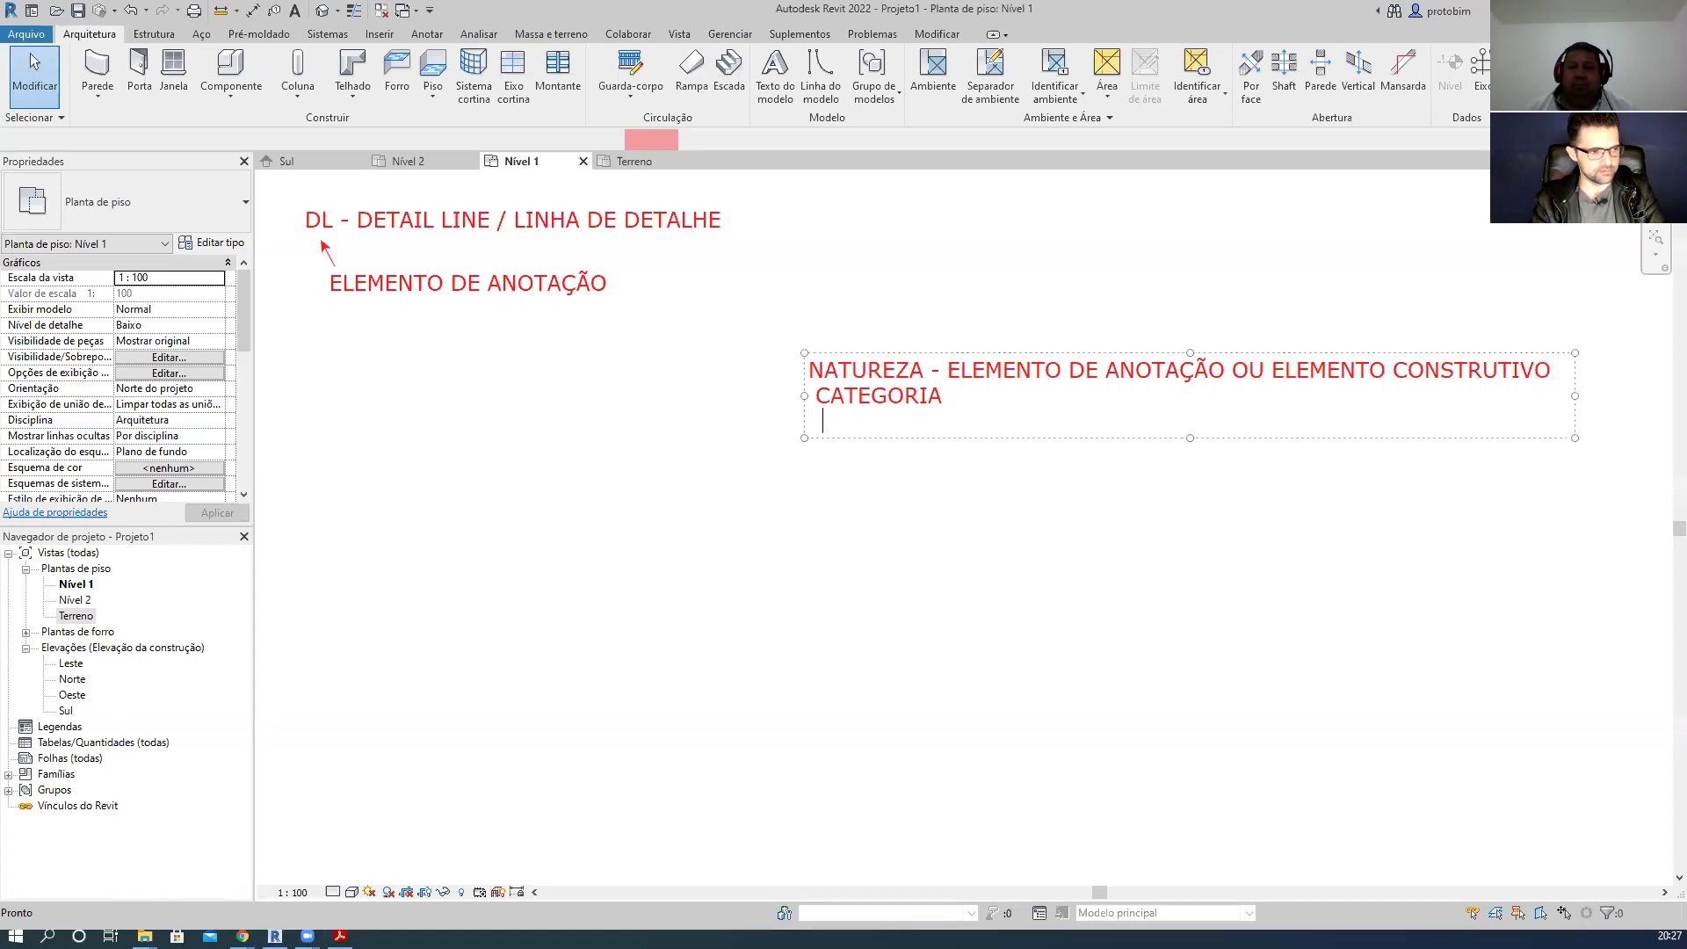
pyautogui.write('FAMÍLIA')
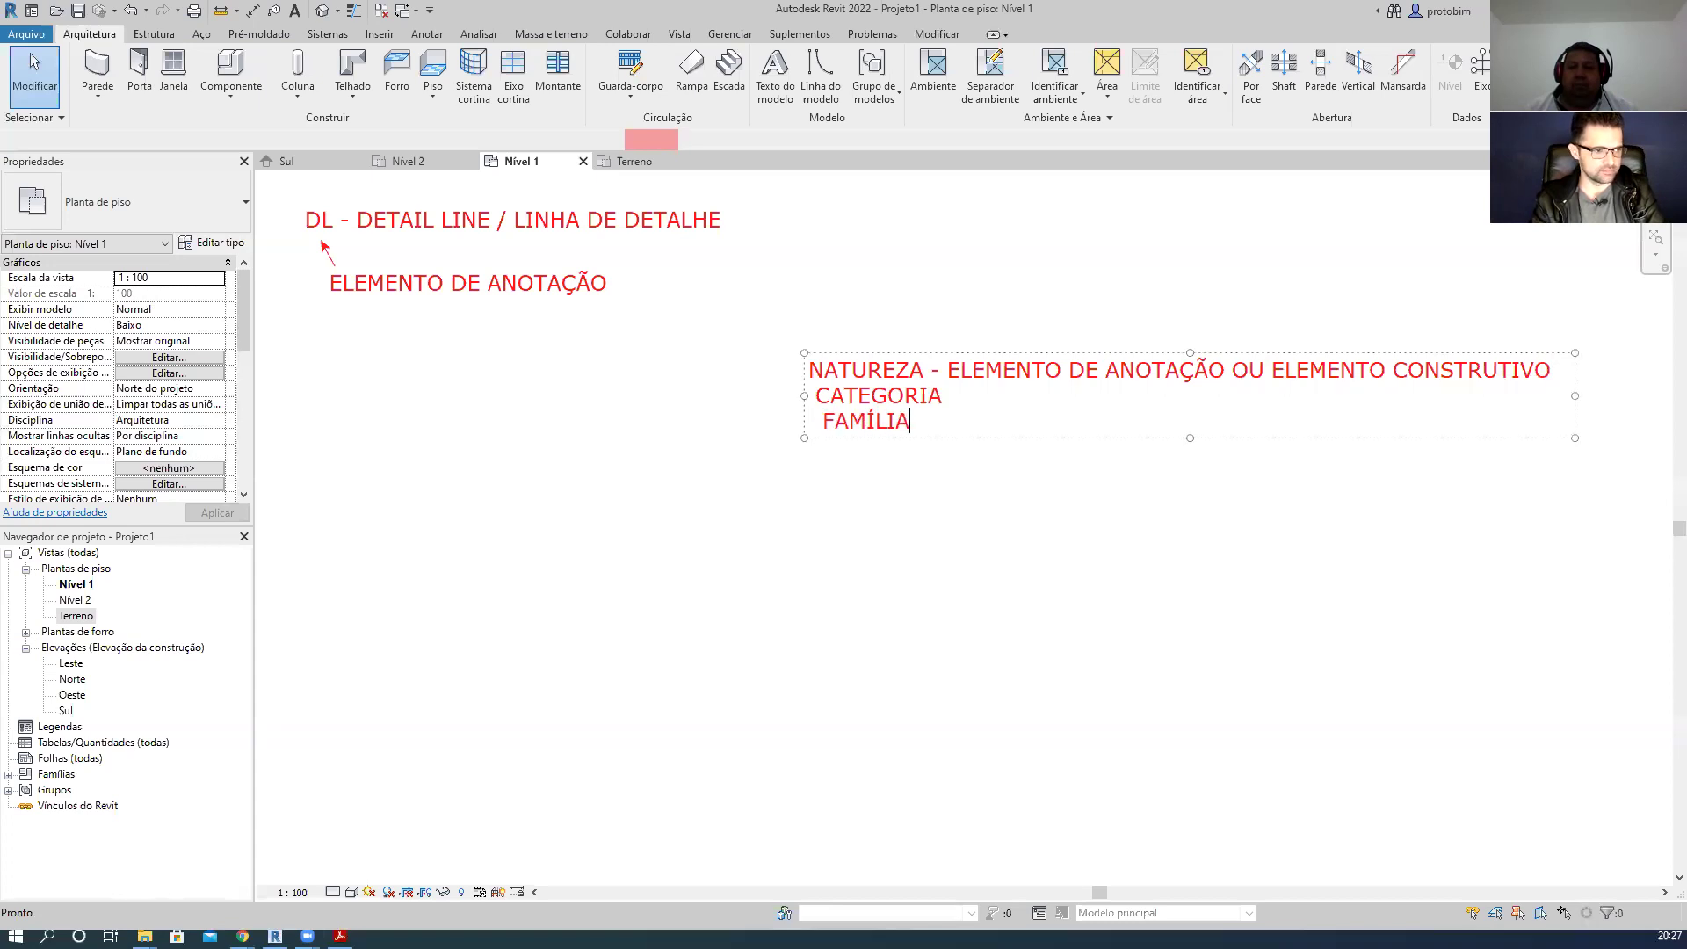
pyautogui.press('Return')
pyautogui.write('TIPO')
pyautogui.press('Return')
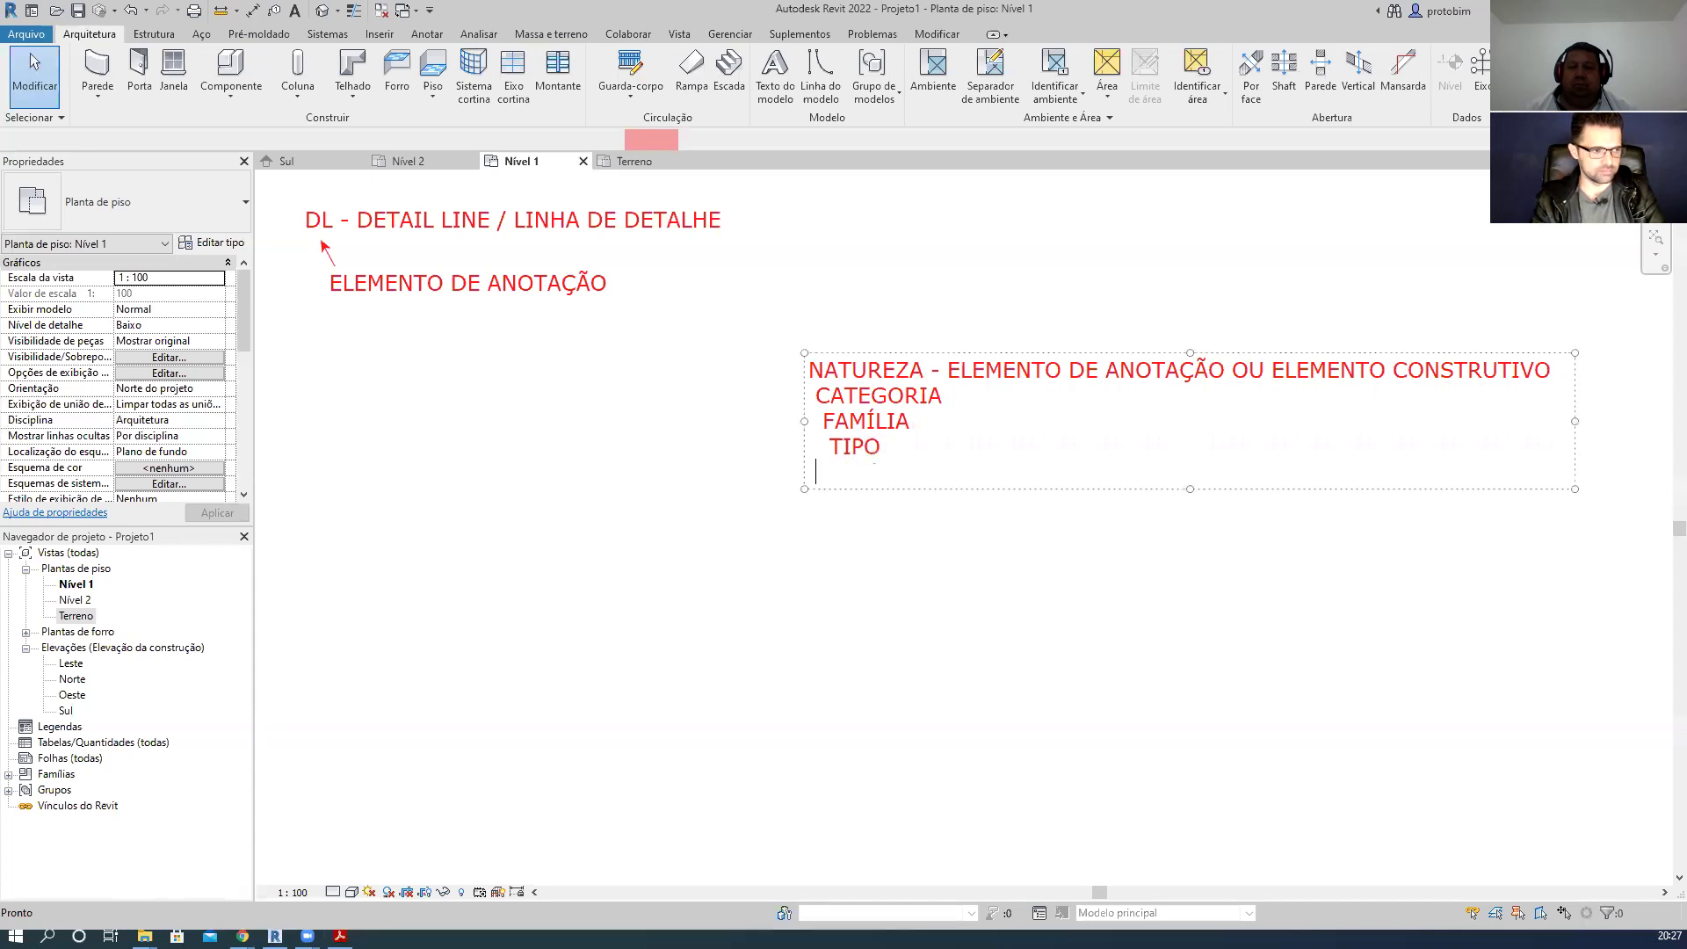
pyautogui.write('INSTÂNCIA')
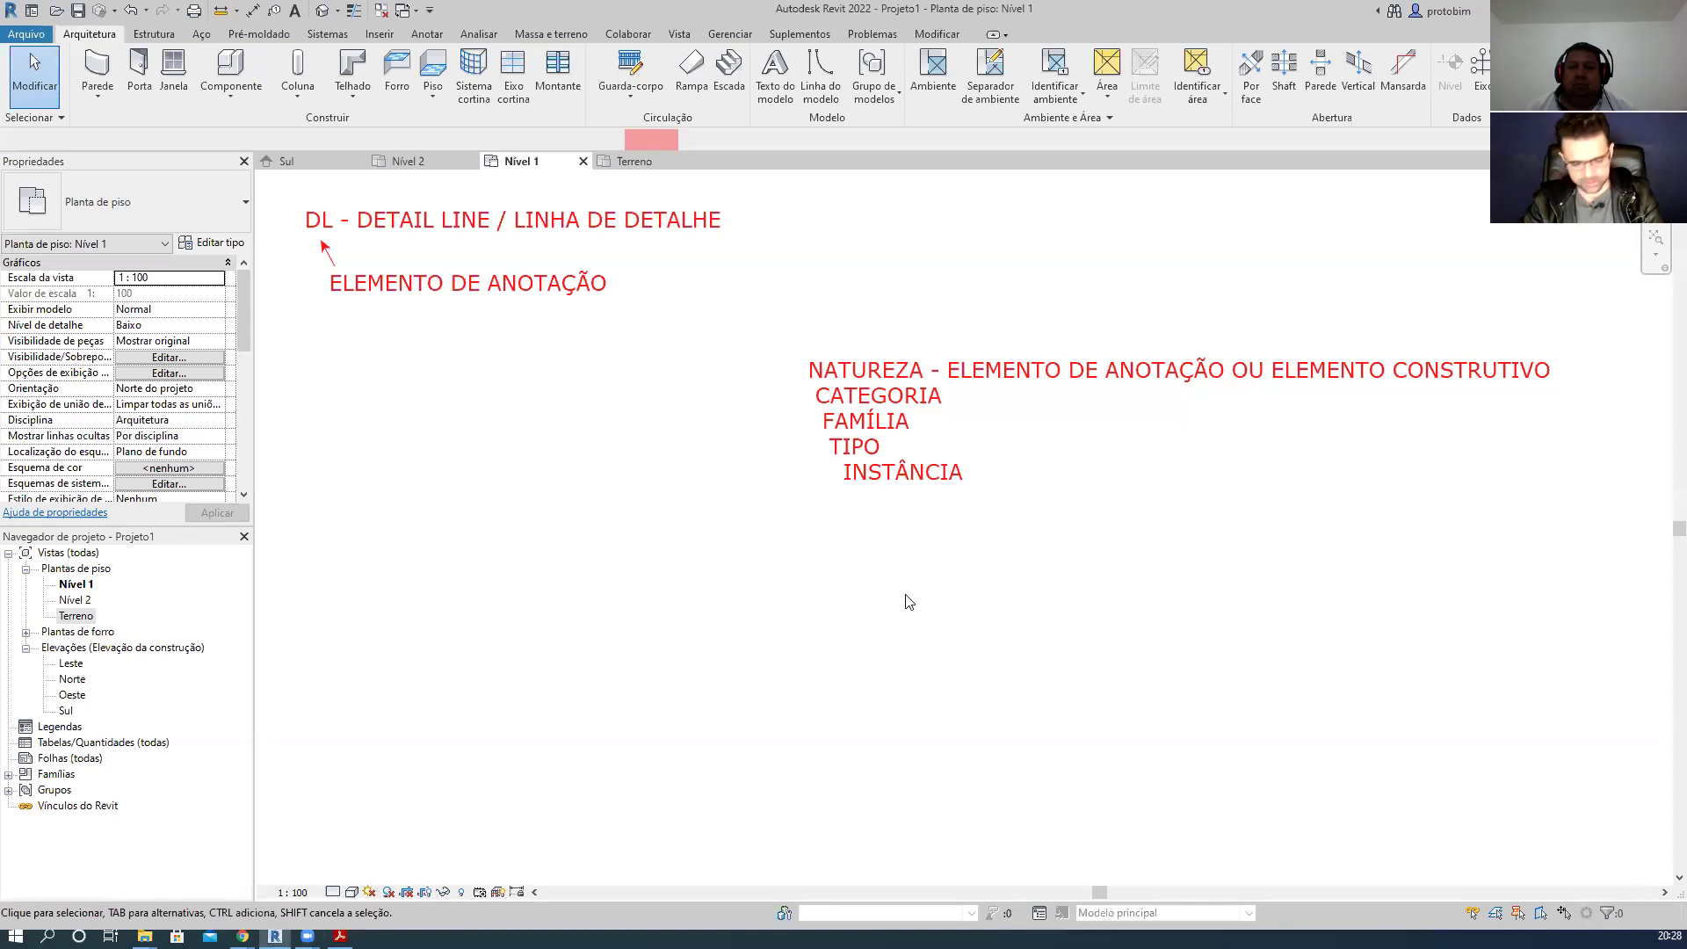
# - Draw a single horizontal Genérico - 200 mm wall below the hierarchy note and leave the Wall command
pyautogui.press('w')
pyautogui.press('a')
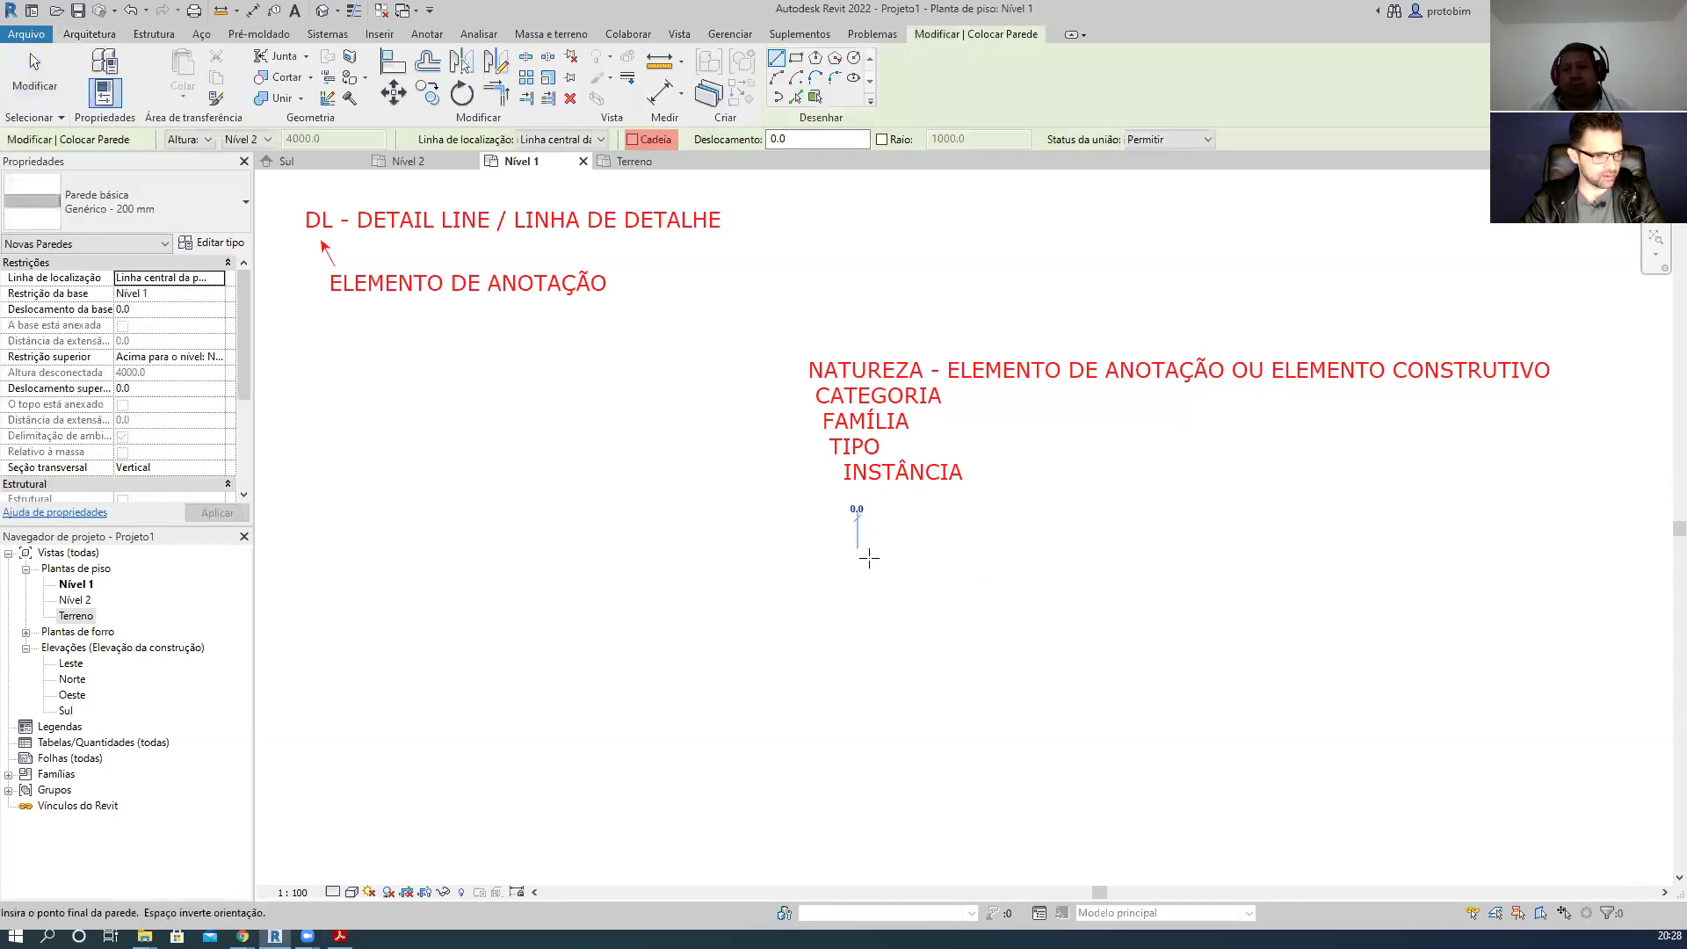
pyautogui.click(858, 559)
pyautogui.click(1057, 559)
pyautogui.press('Escape')
pyautogui.press('Escape')
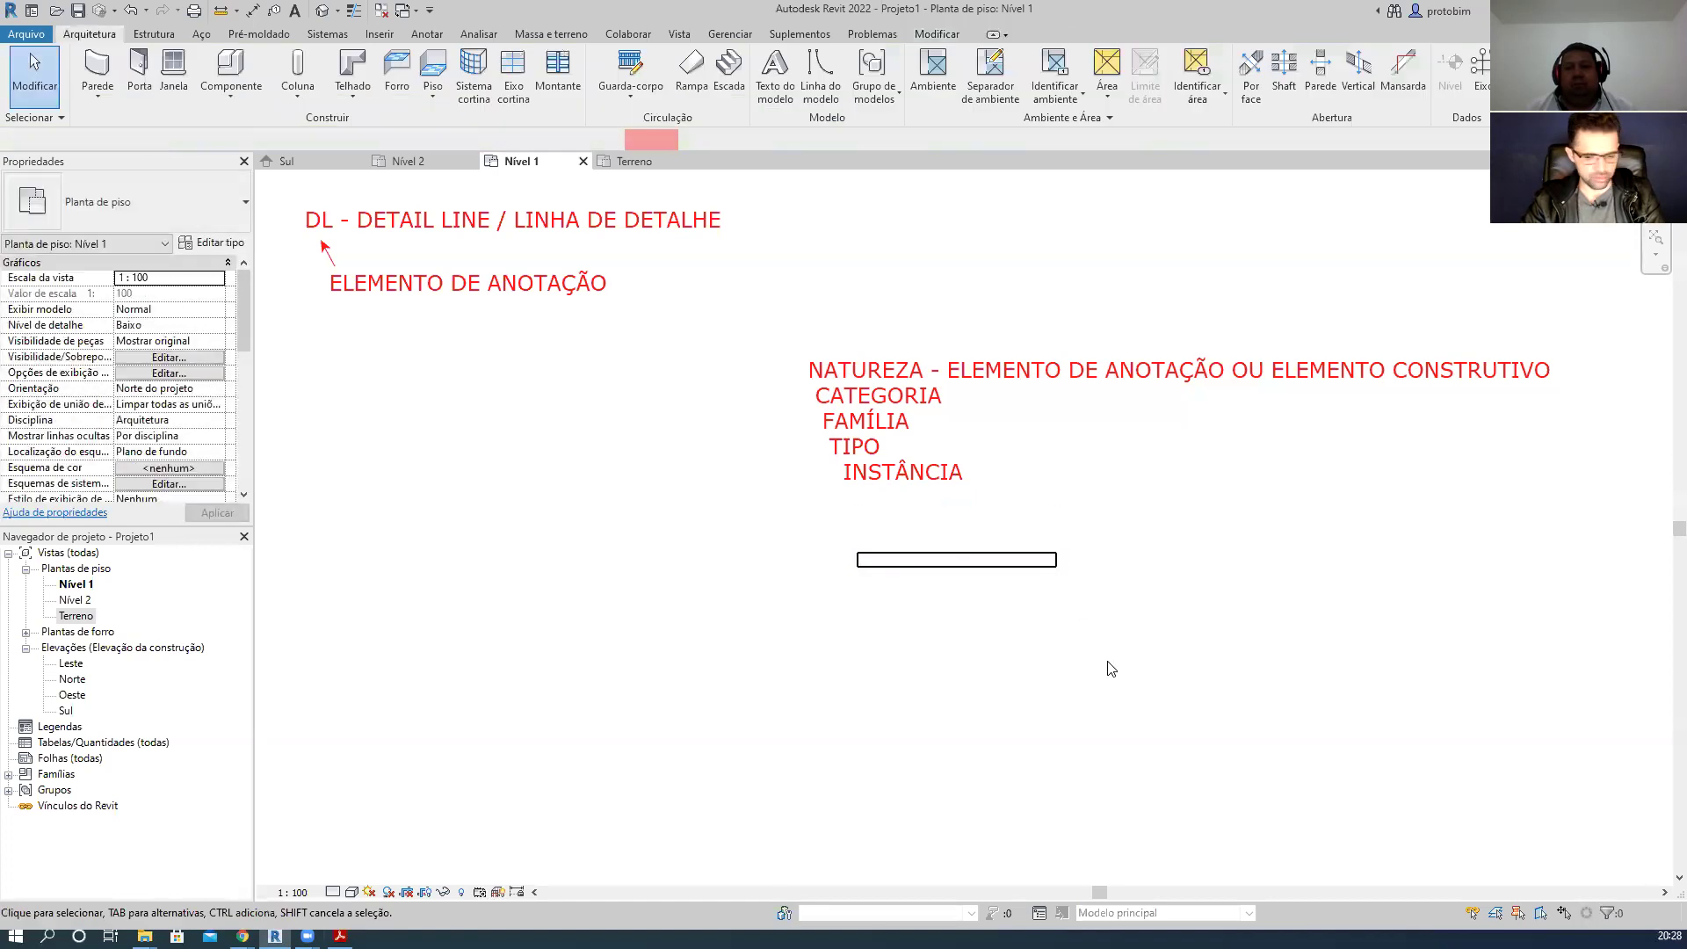
# - Draw a closed rectangle of Linhas finas detail lines below the wall, matching its length and 200 mm high
pyautogui.press('d')
pyautogui.press('l')
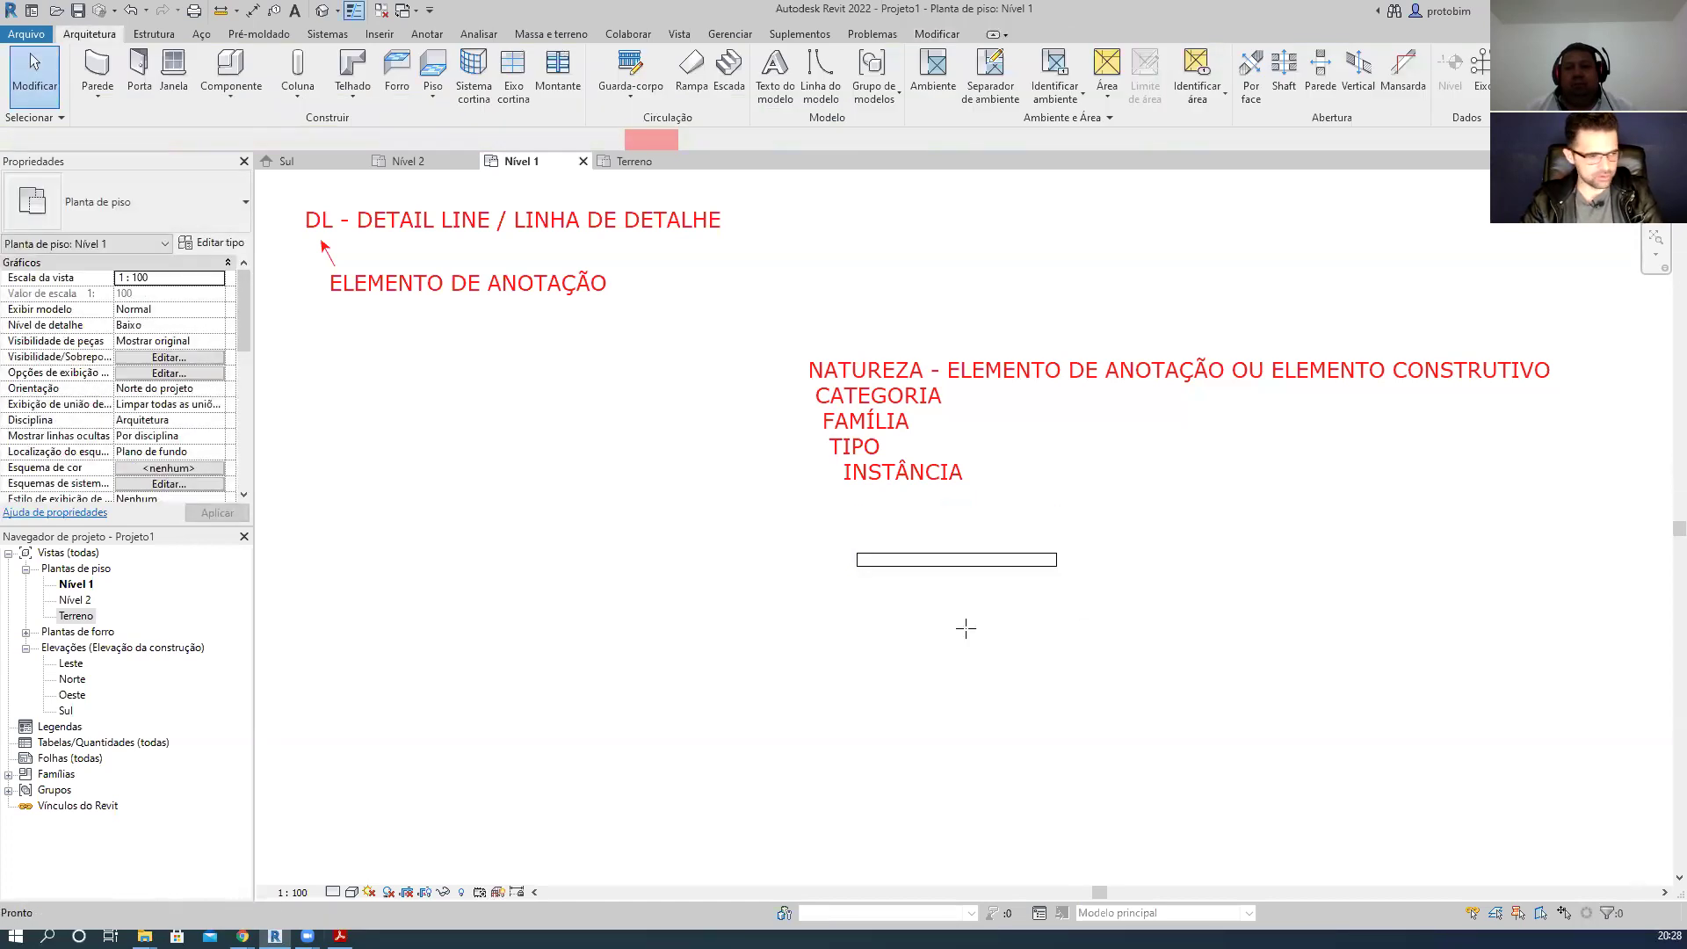
pyautogui.click(858, 618)
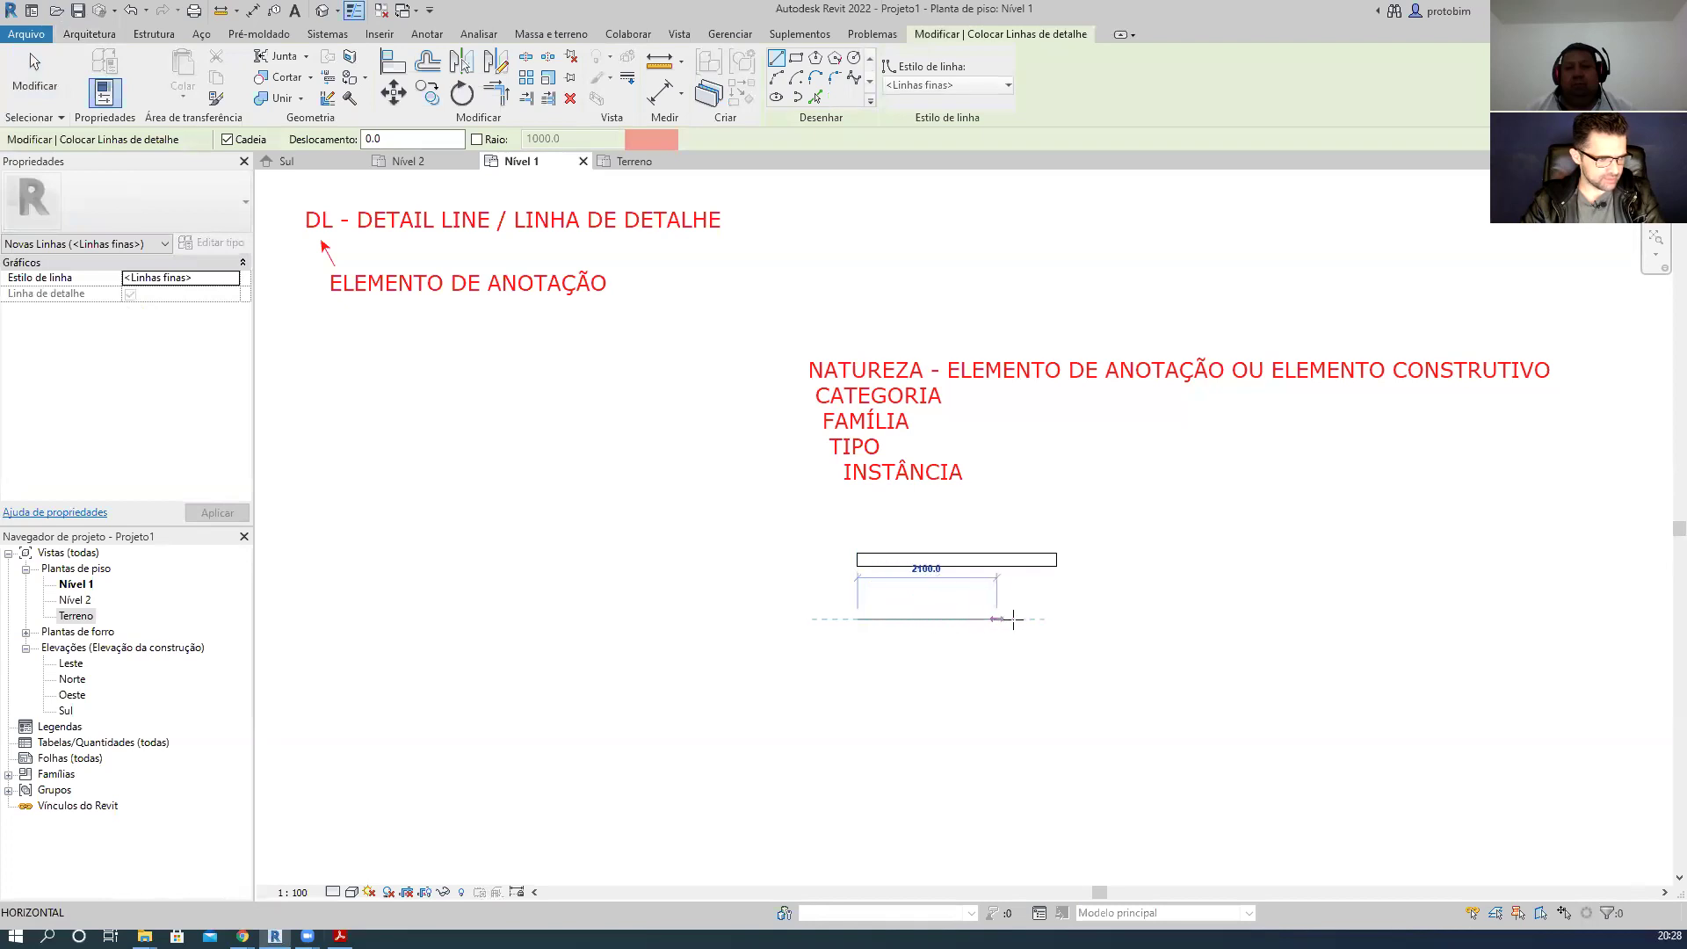
pyautogui.click(1057, 619)
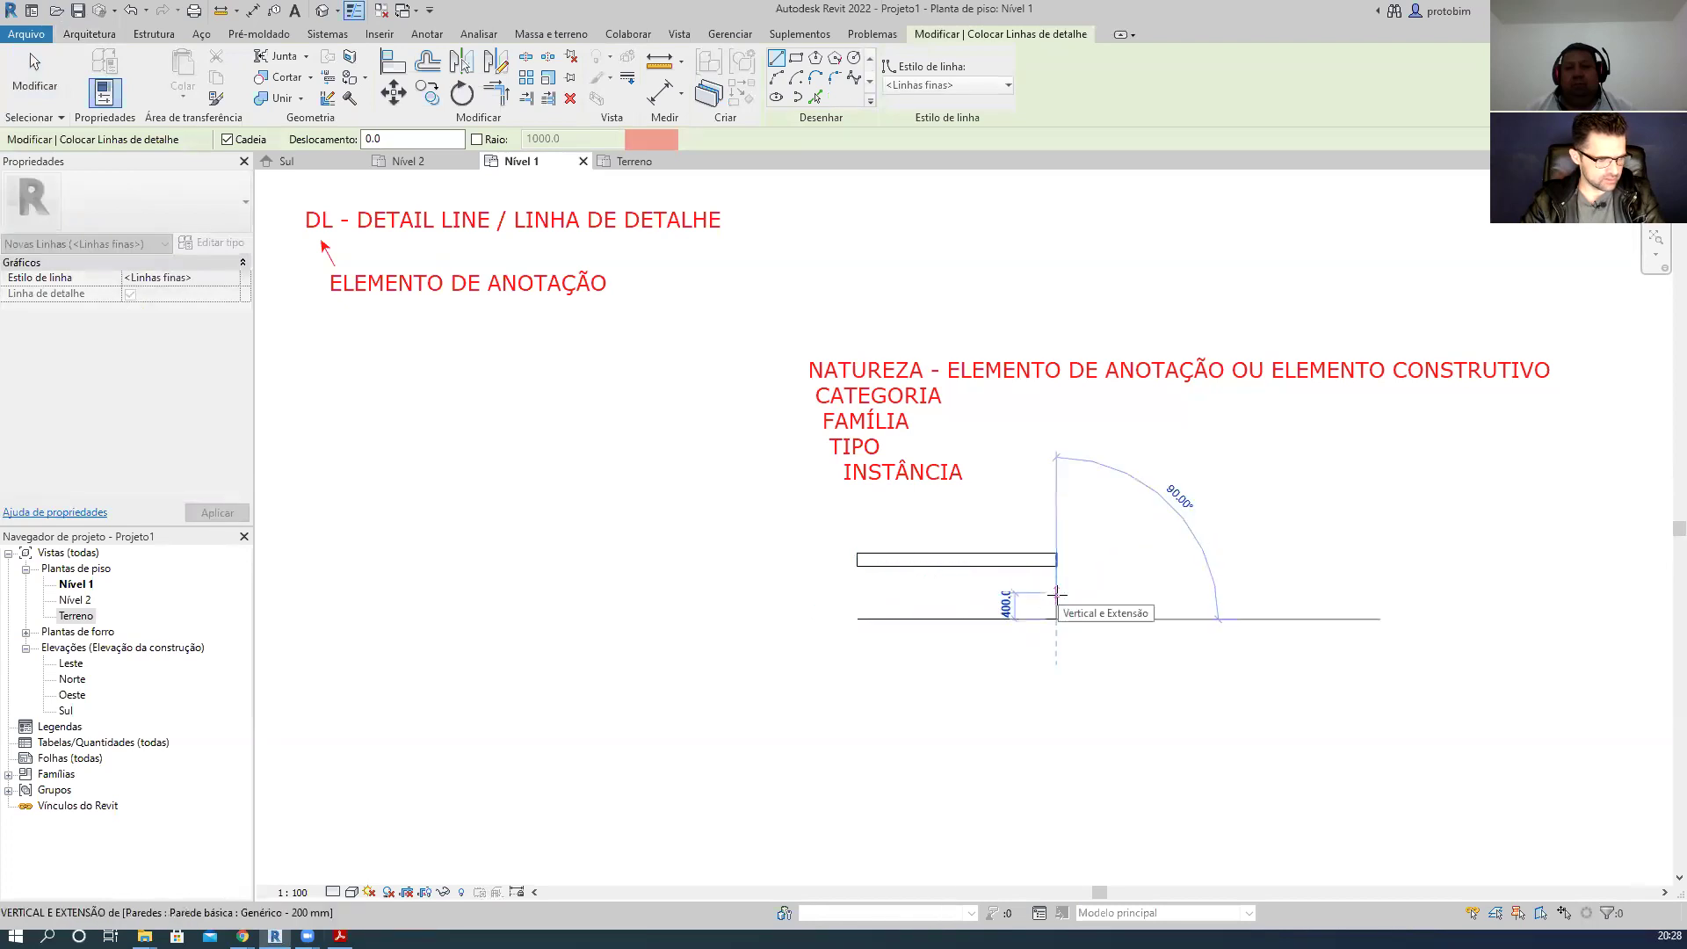
pyautogui.write('200')
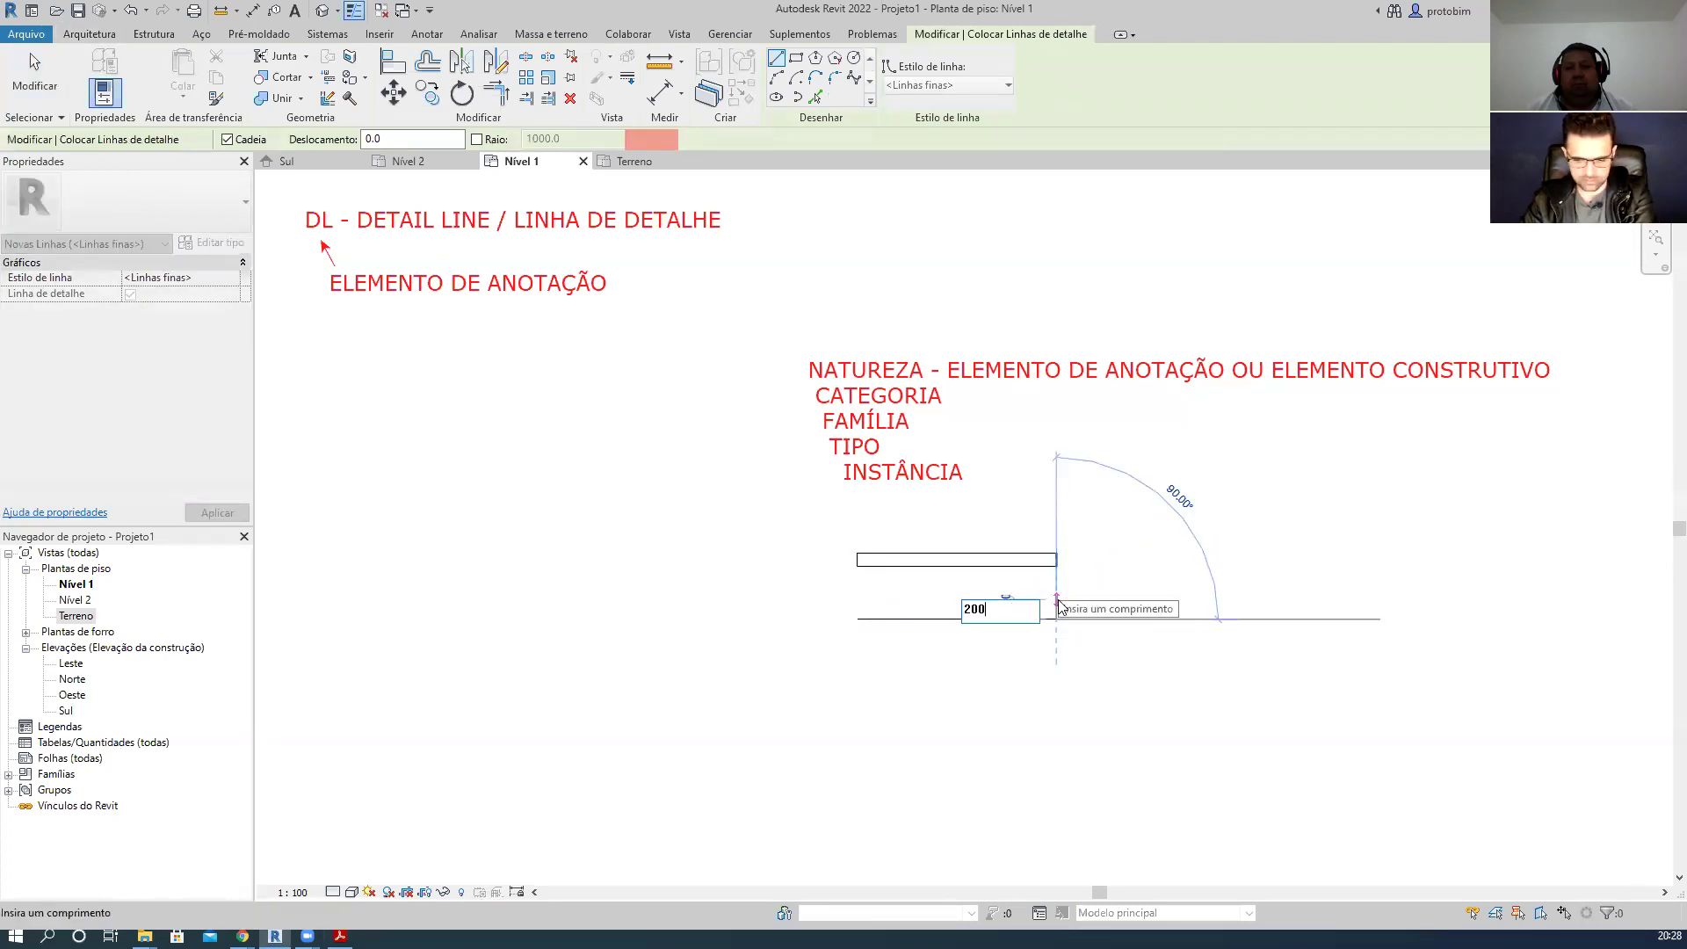
pyautogui.press('Return')
pyautogui.click(857, 605)
pyautogui.click(857, 619)
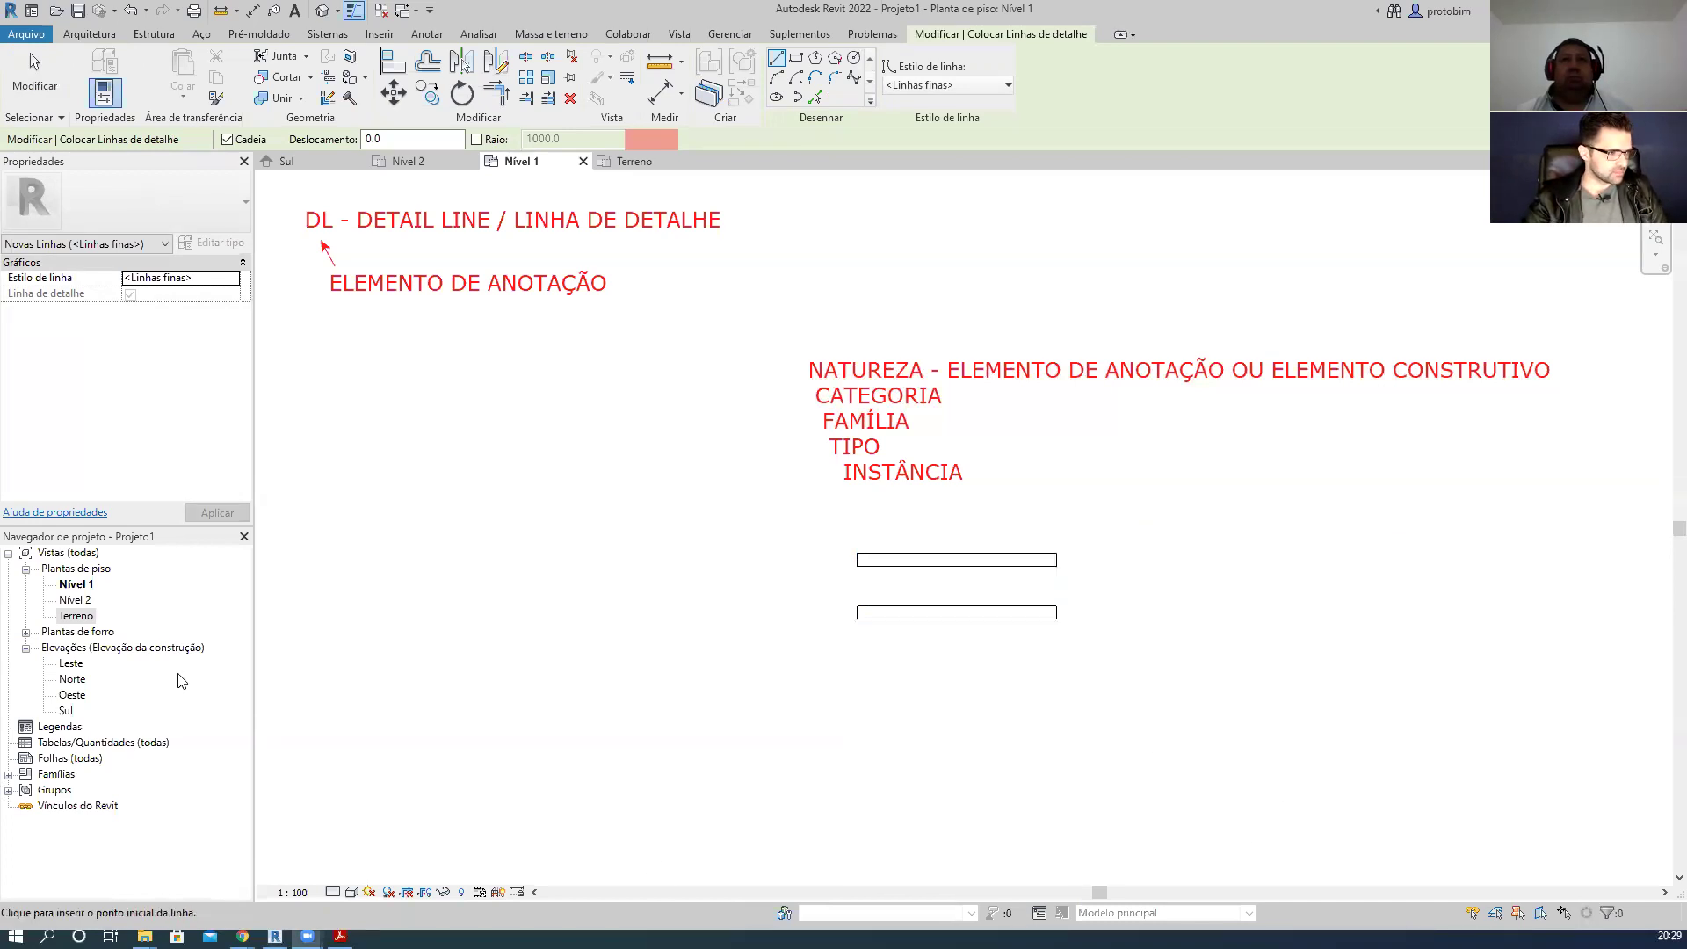
# - Open the Nível 2 floor plan and examine whether the wall and the detail line rectangle appear there
pyautogui.doubleClick(91, 605)
pyautogui.scroll(-9, 1046, 606)
pyautogui.scroll(8, 1058, 698)
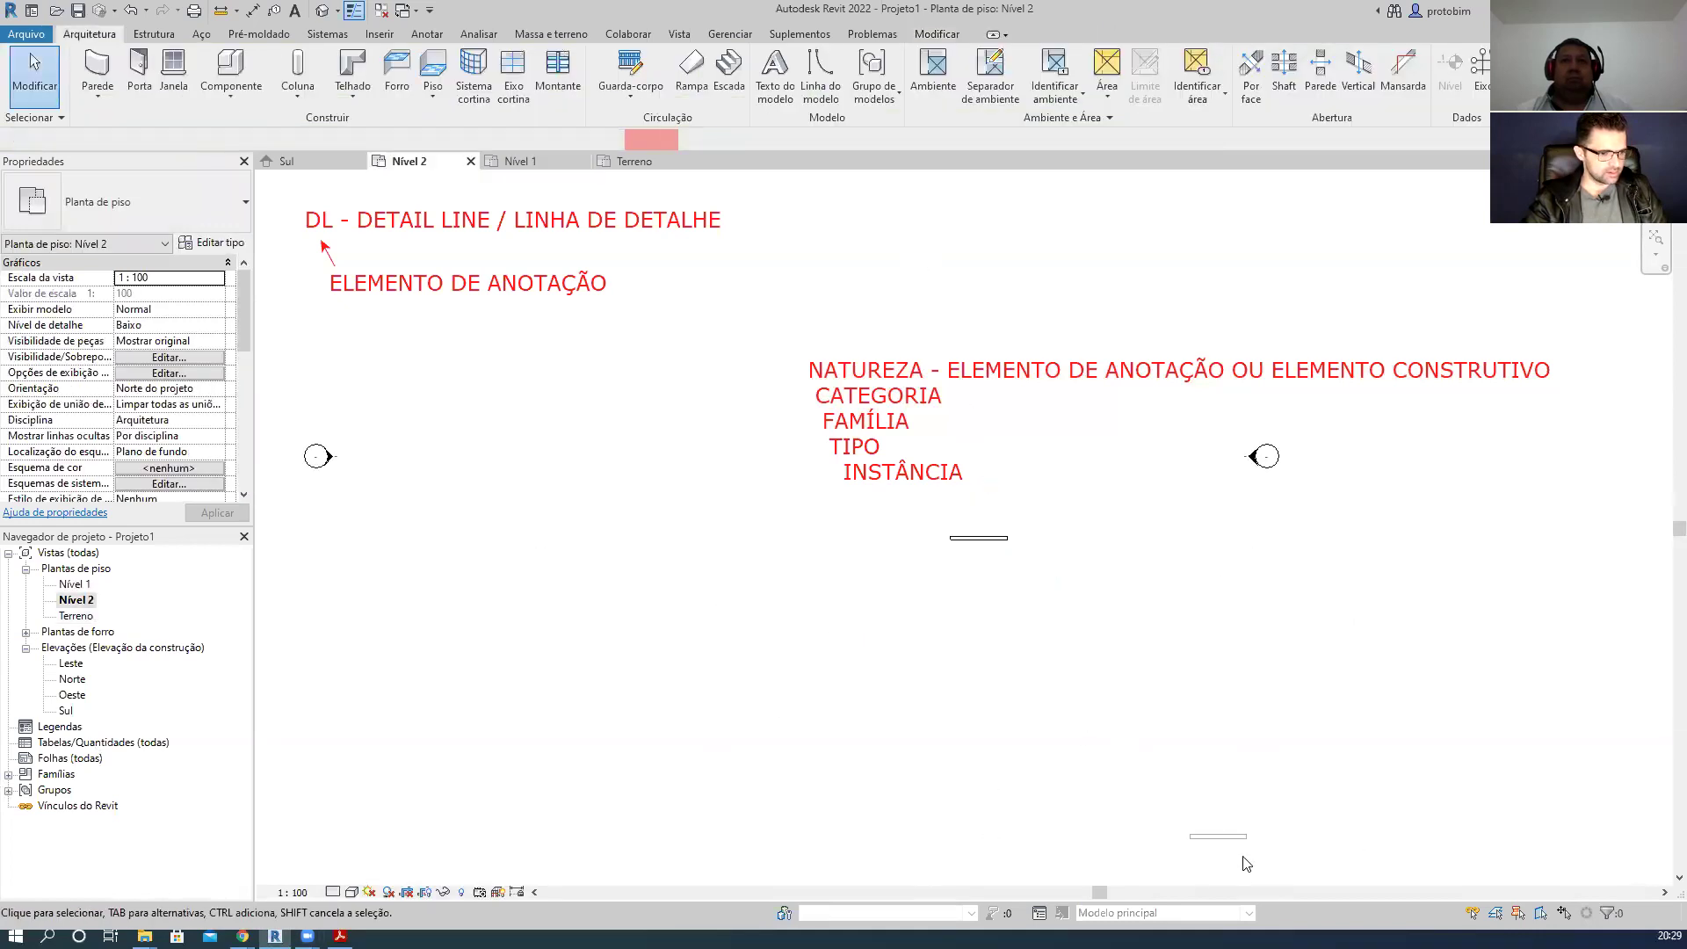
pyautogui.scroll(3, 1116, 709)
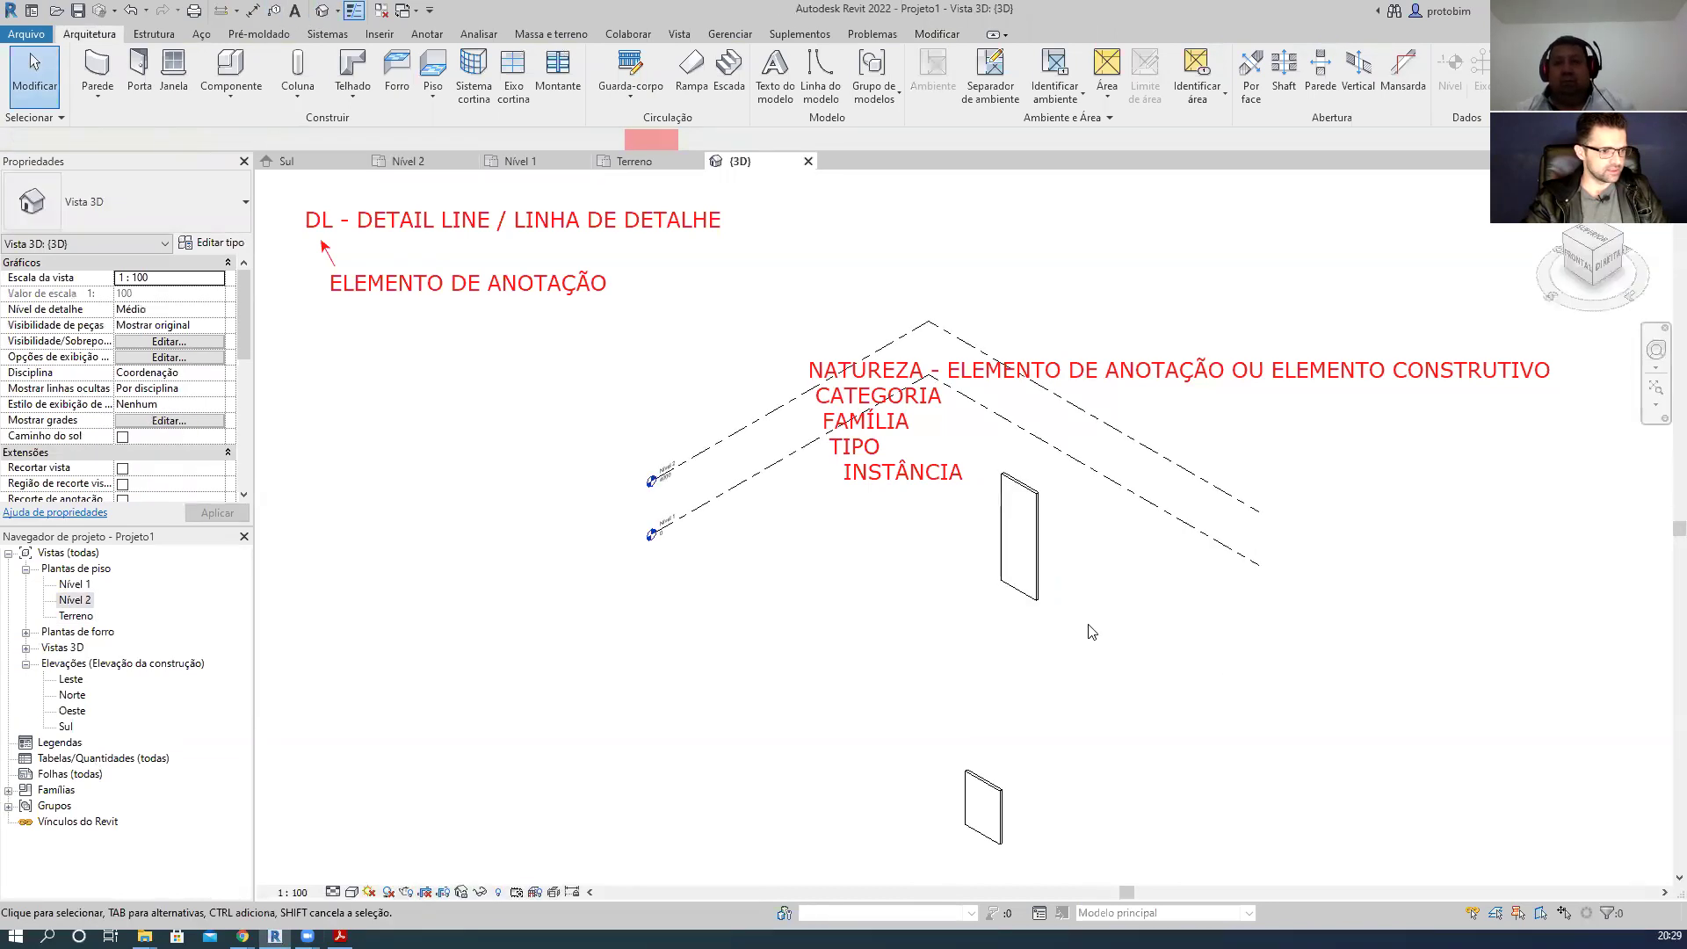
# - In the 3D view, delete the taller of the two walls and inspect the shorter one
pyautogui.click(1037, 545)
pyautogui.press('Delete')
pyautogui.moveTo(1054, 833); pyautogui.dragTo(1058, 719, button='middle')
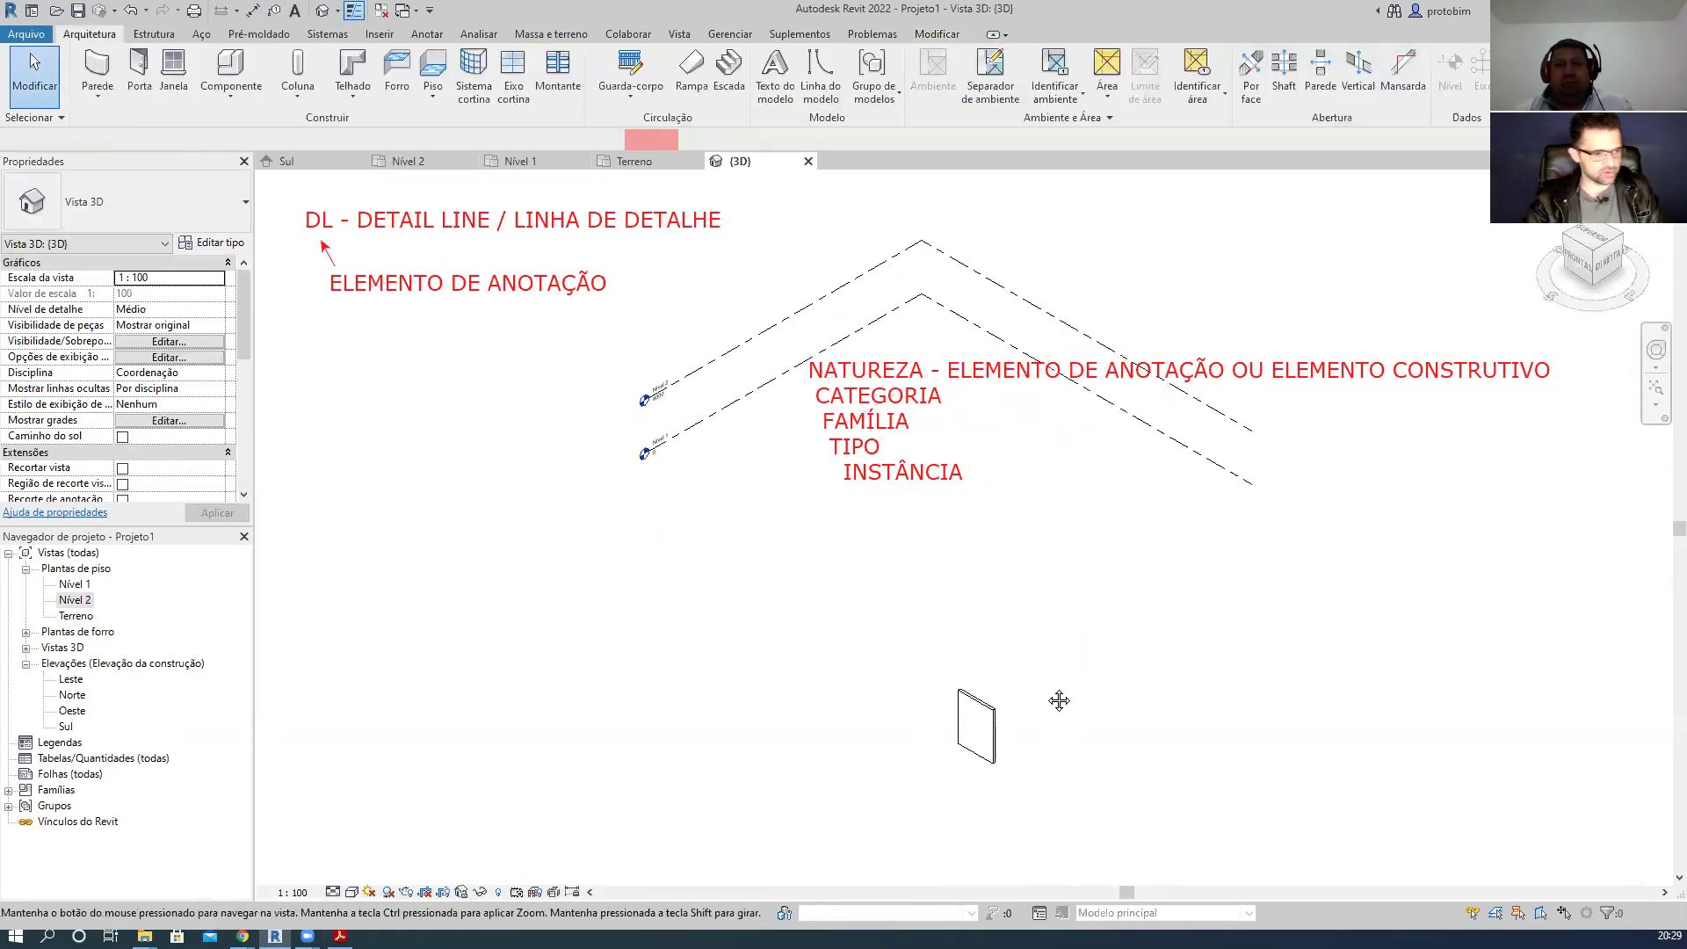
# - Compare the Nível 1 and Terreno floor plans, and select the four detail lines below the wall in Nível 1
pyautogui.click(535, 164)
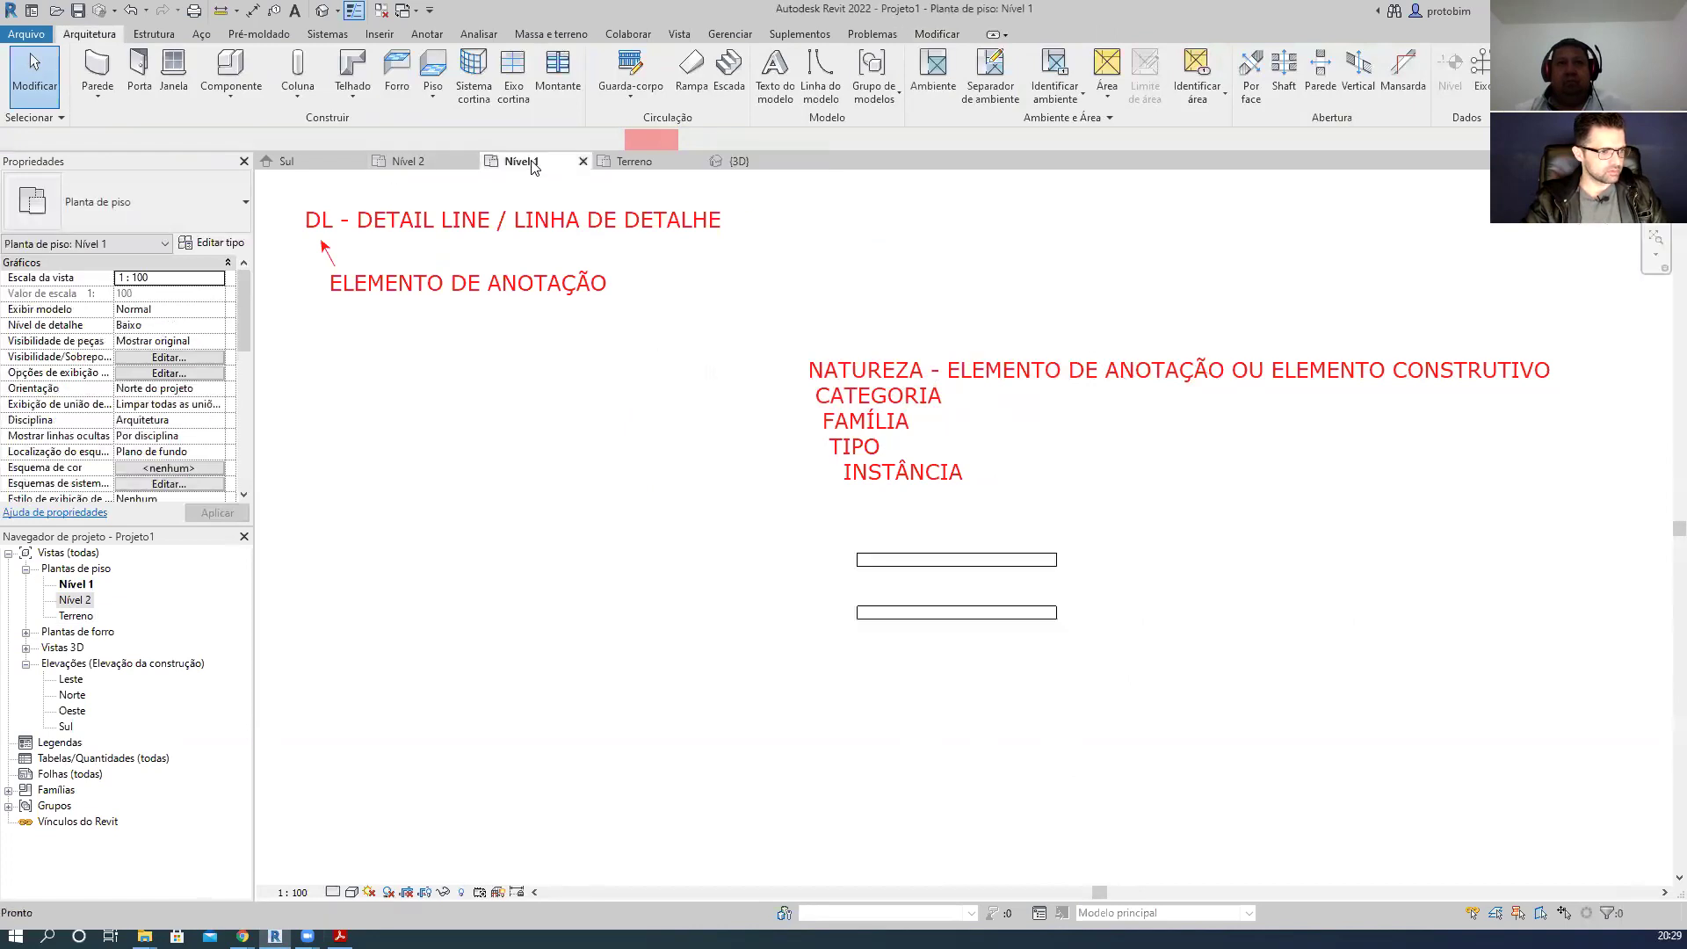
pyautogui.click(634, 162)
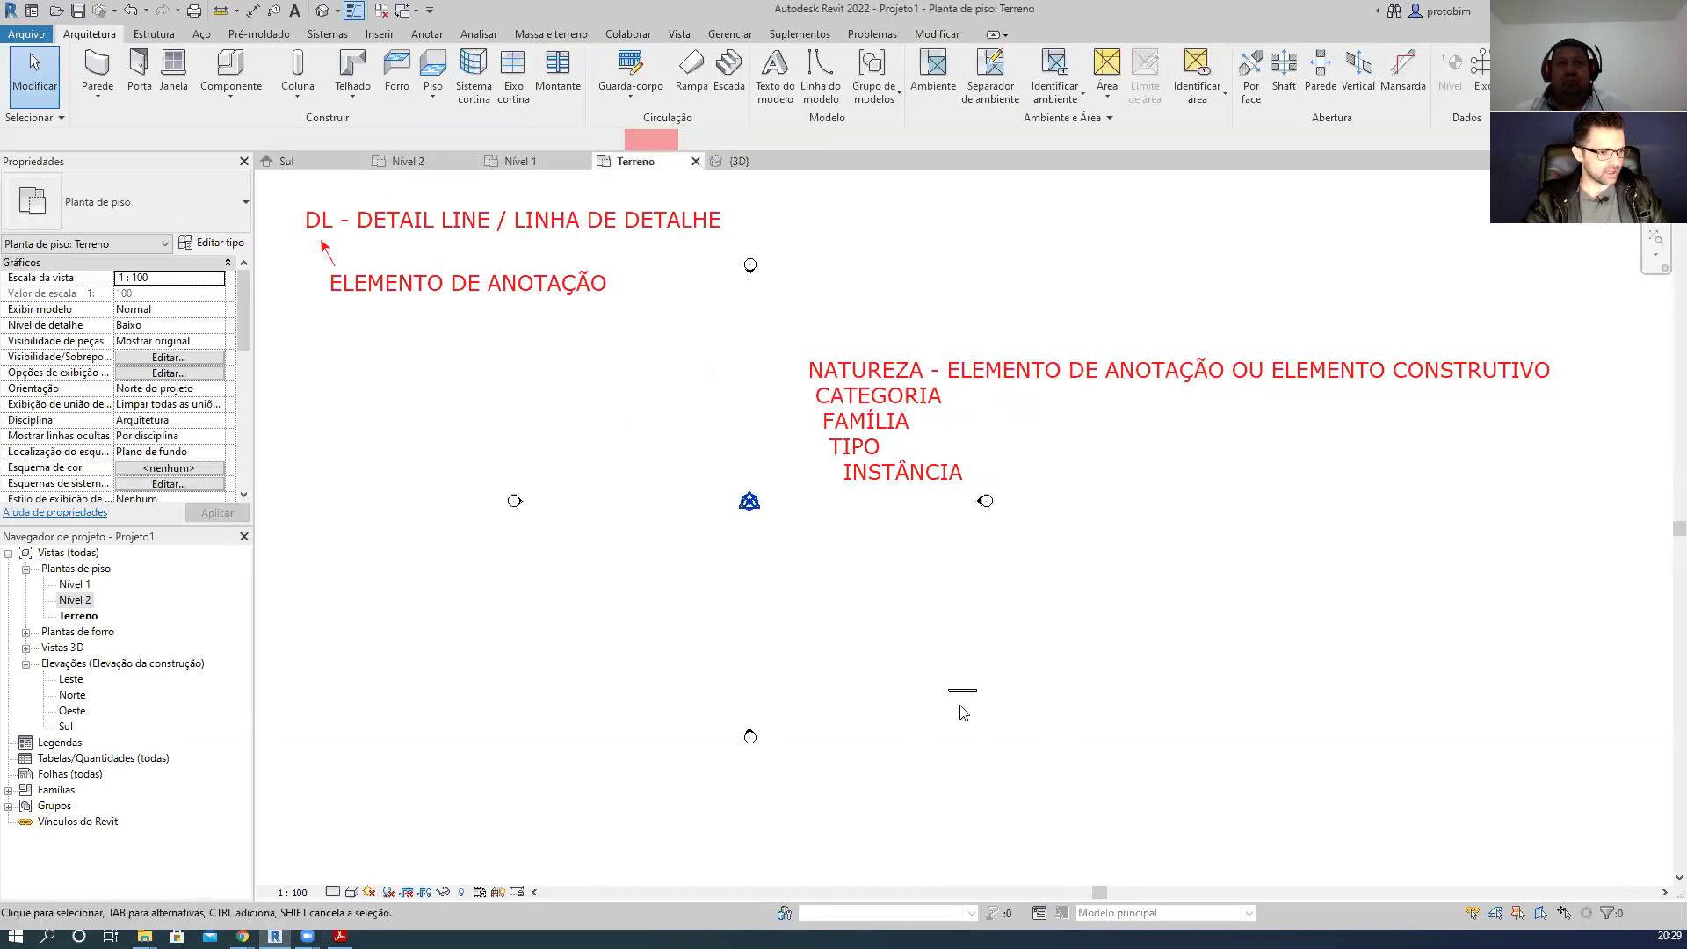
pyautogui.click(532, 161)
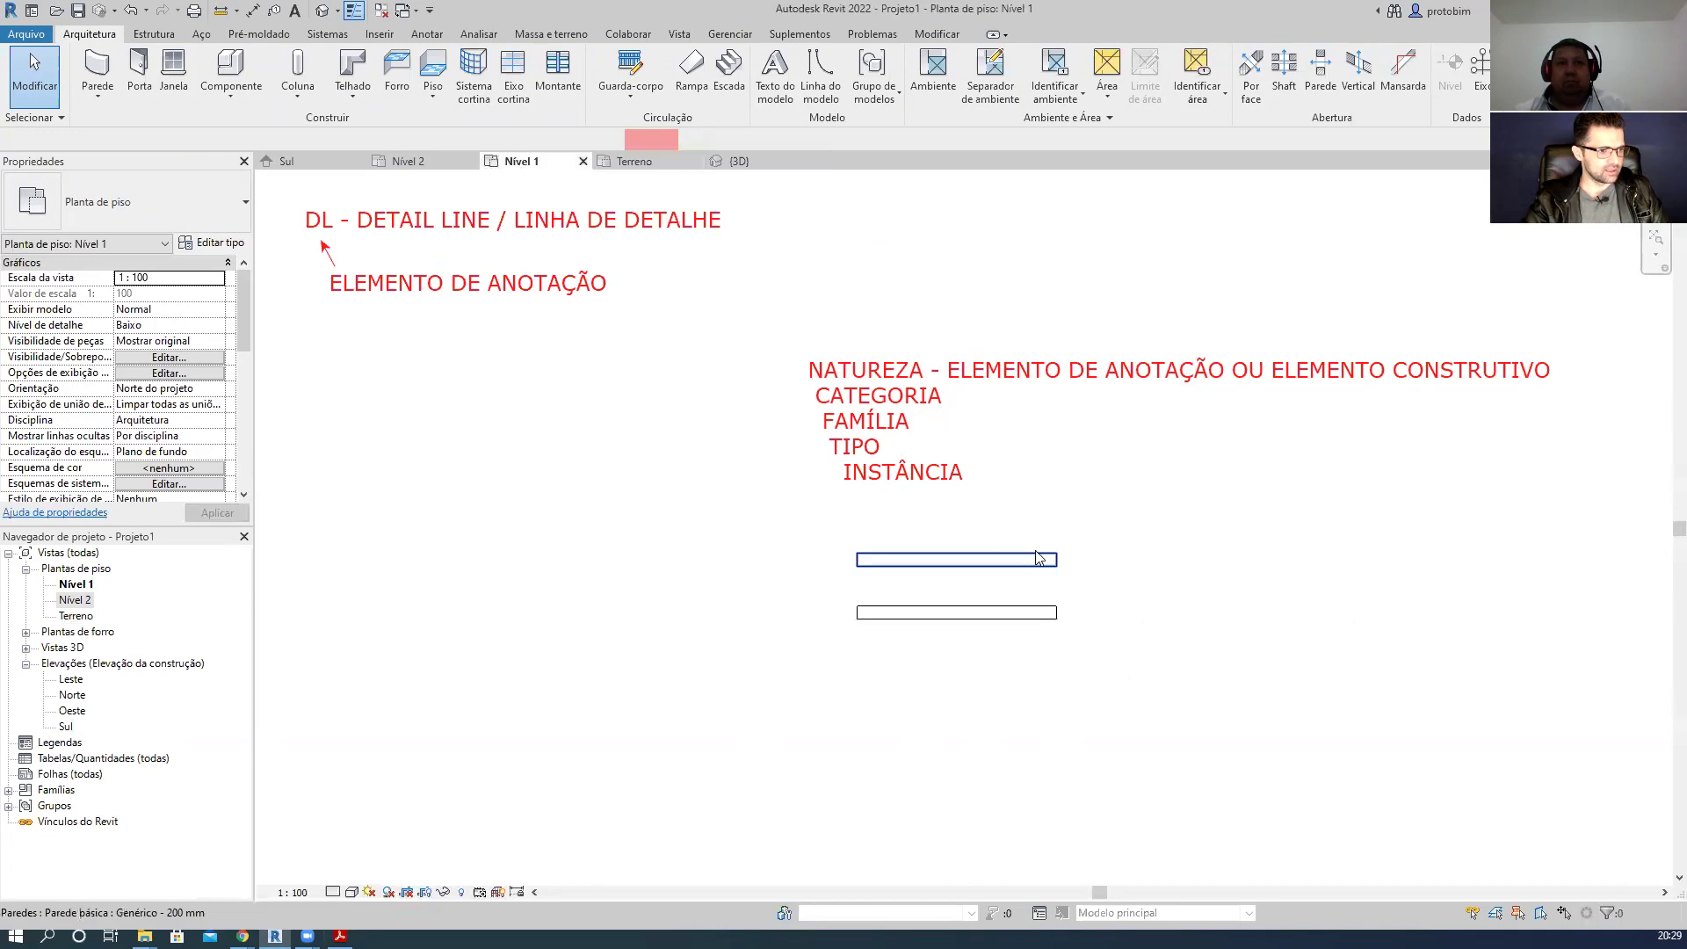
pyautogui.moveTo(796, 579); pyautogui.dragTo(1182, 681)
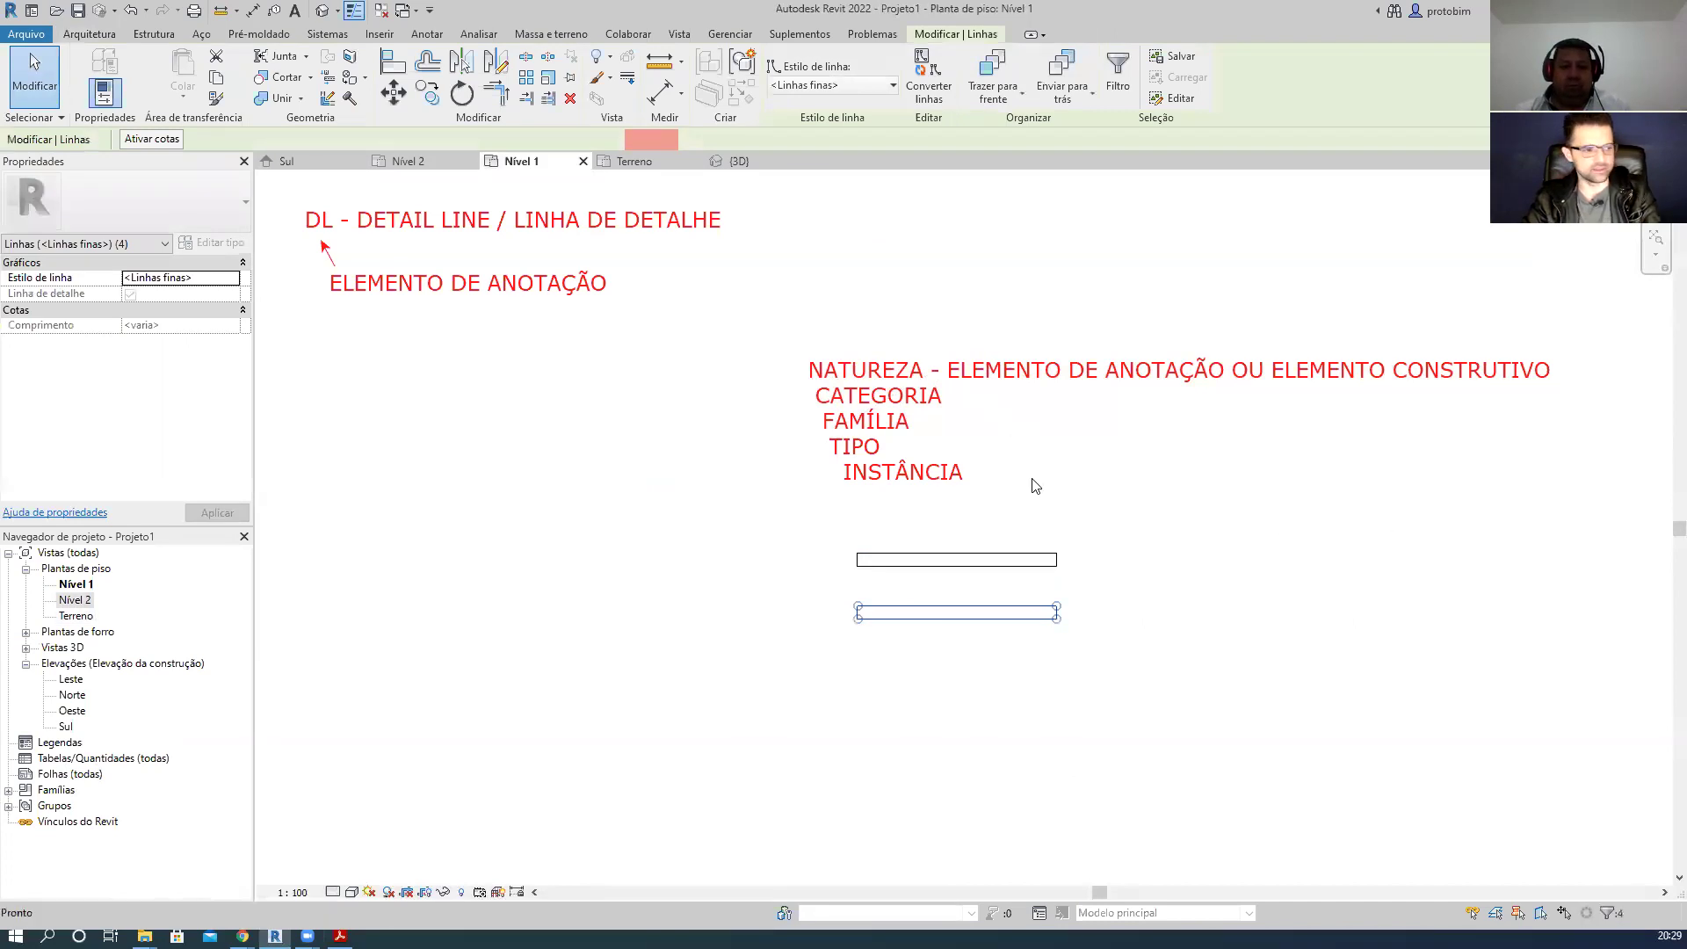
# - Delete the two narrow detail-line rectangles from the Nível 1 floor plan
pyautogui.press('Escape')
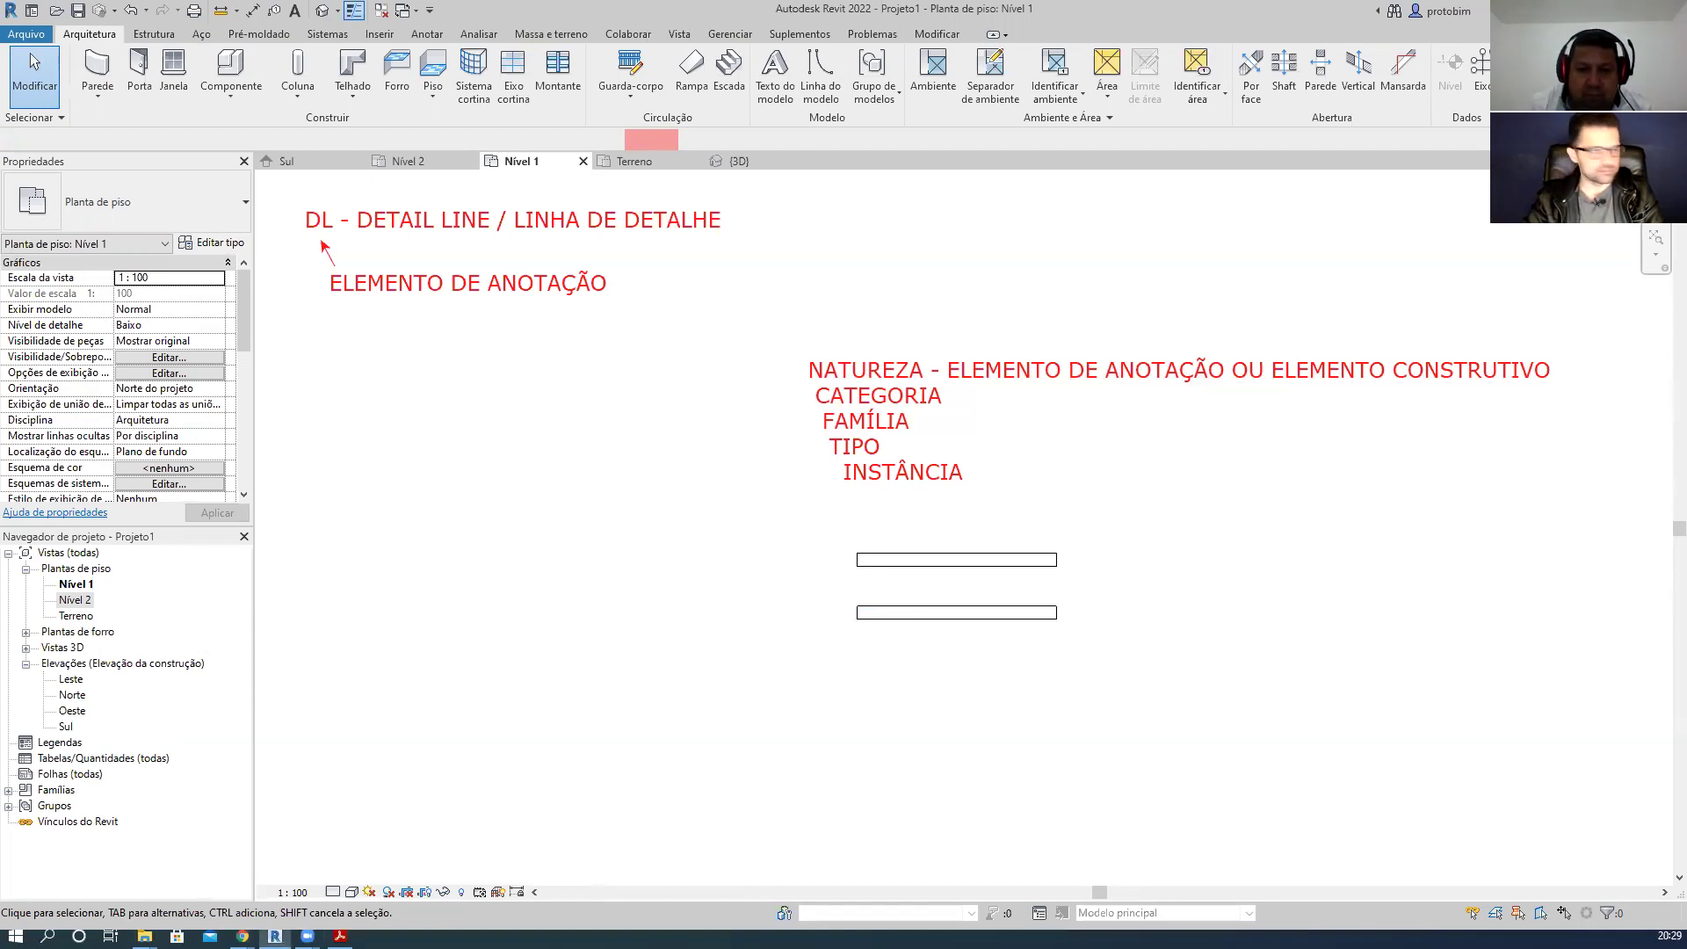
pyautogui.press('Escape')
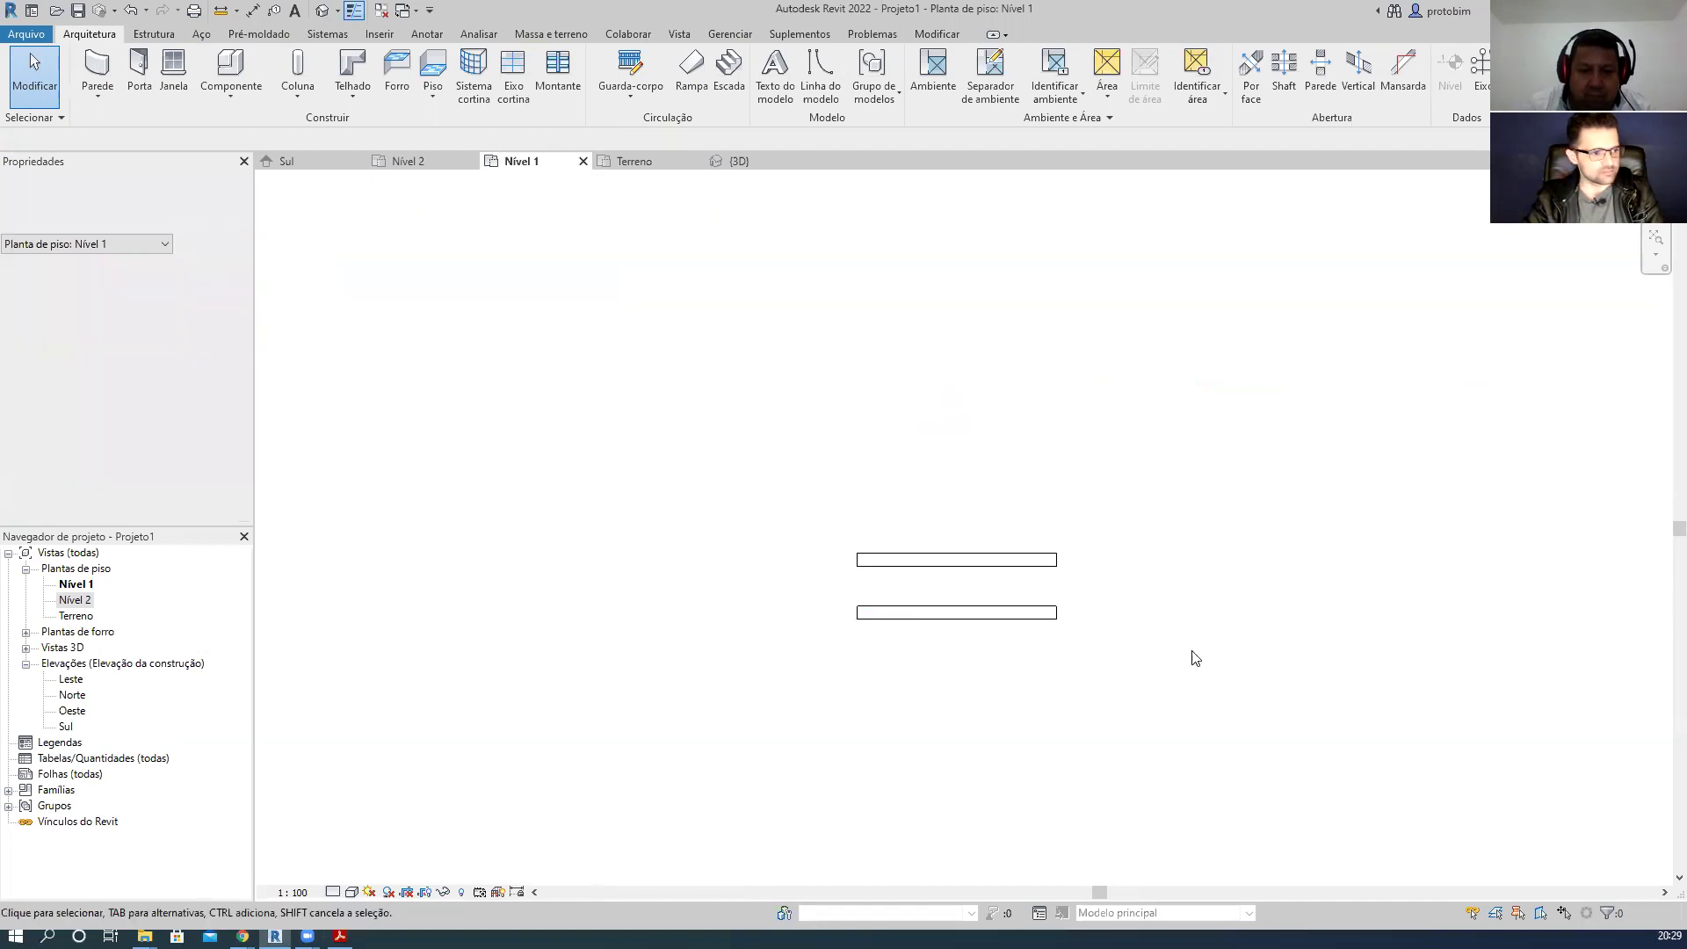
pyautogui.moveTo(1334, 749); pyautogui.dragTo(723, 499)
pyautogui.press('Delete')
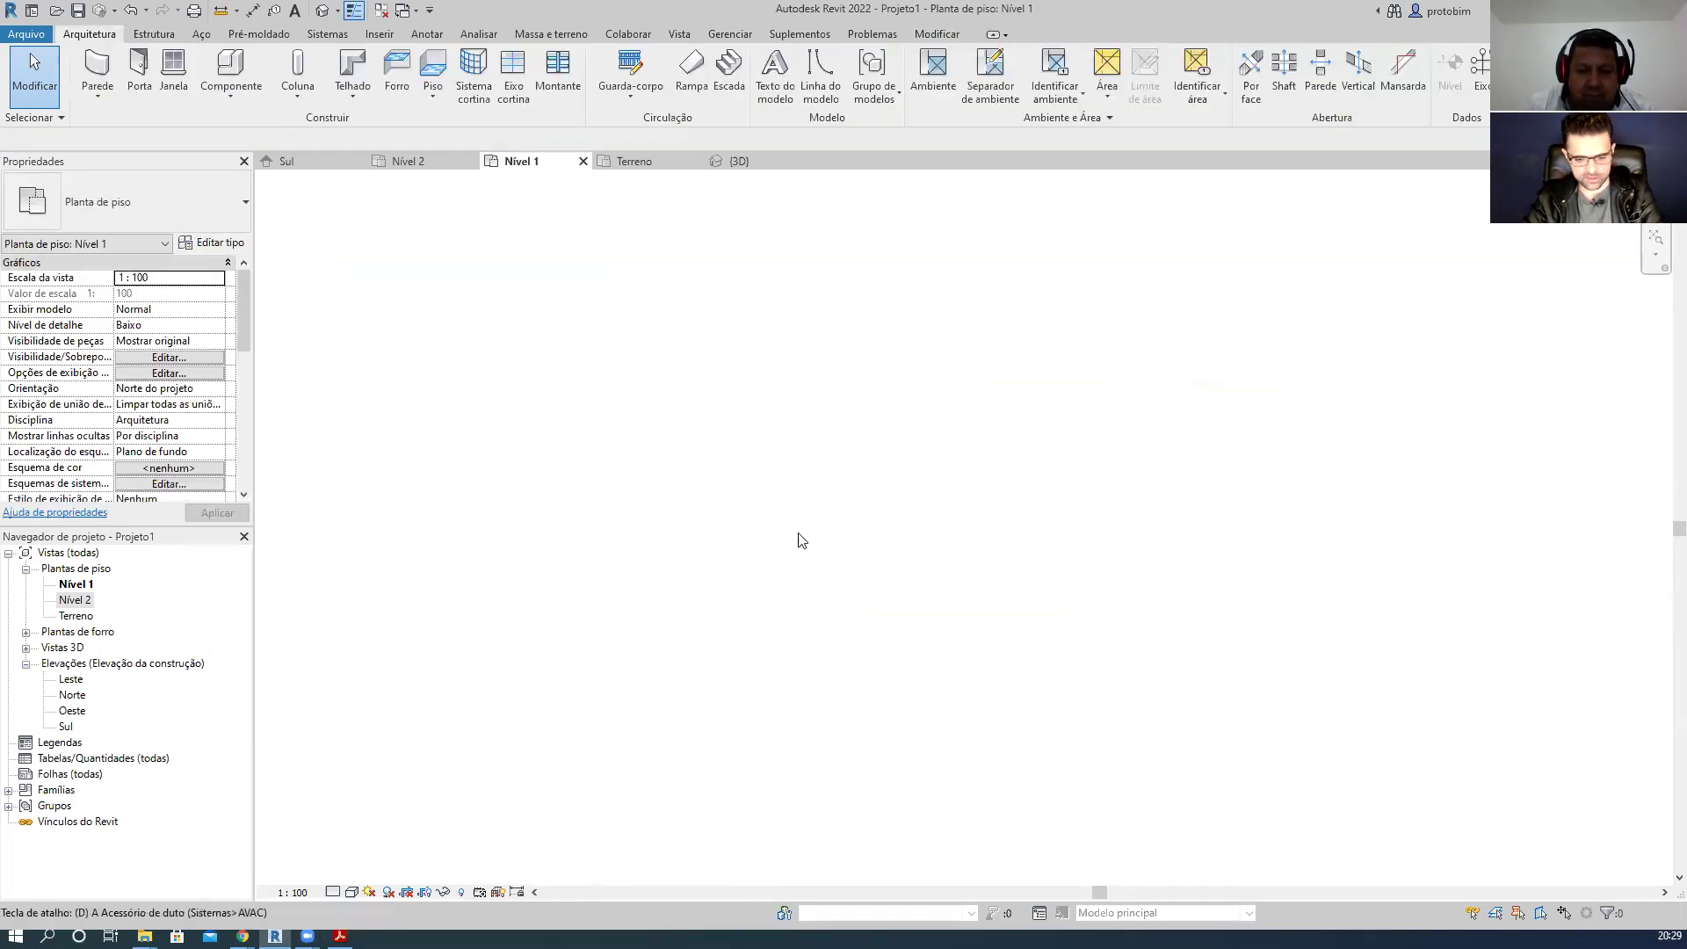
# - Draw a horizontal detail line about 6800 mm long in the empty Nível 1 plan
pyautogui.press('d')
pyautogui.press('l')
pyautogui.click(779, 515)
pyautogui.click(1230, 515)
pyautogui.press('Escape')
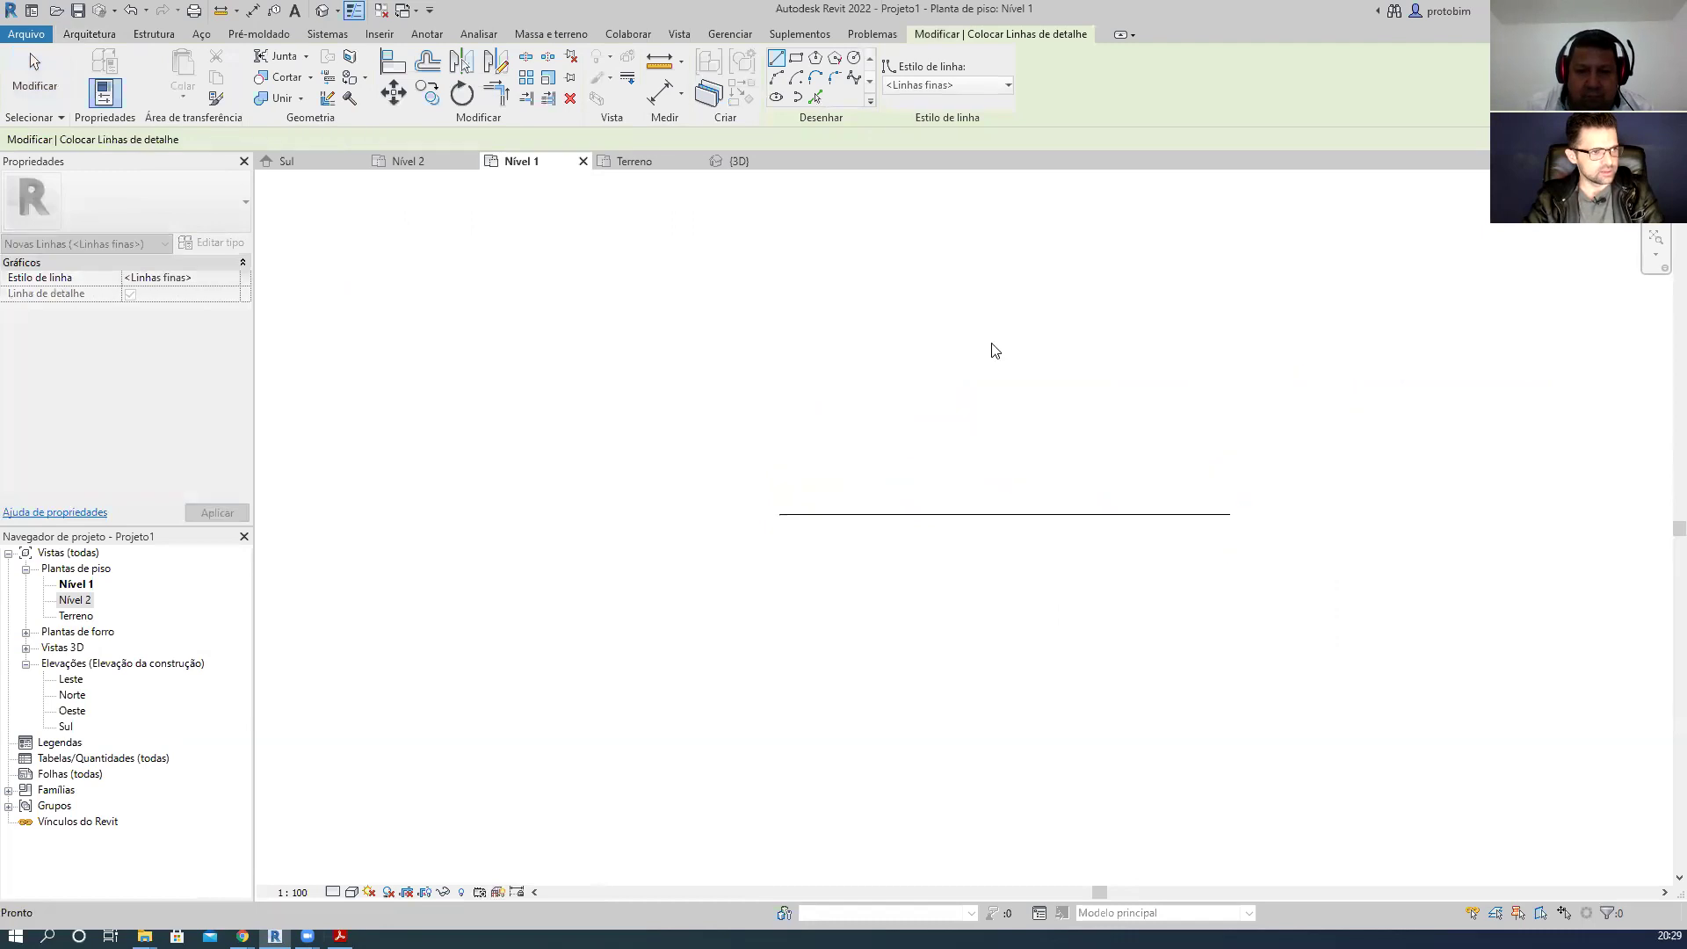
pyautogui.press('Escape')
# - Trace the detail line end to end with a Genérico - 200 mm wall, using a 600 mm offset
pyautogui.press('w')
pyautogui.press('a')
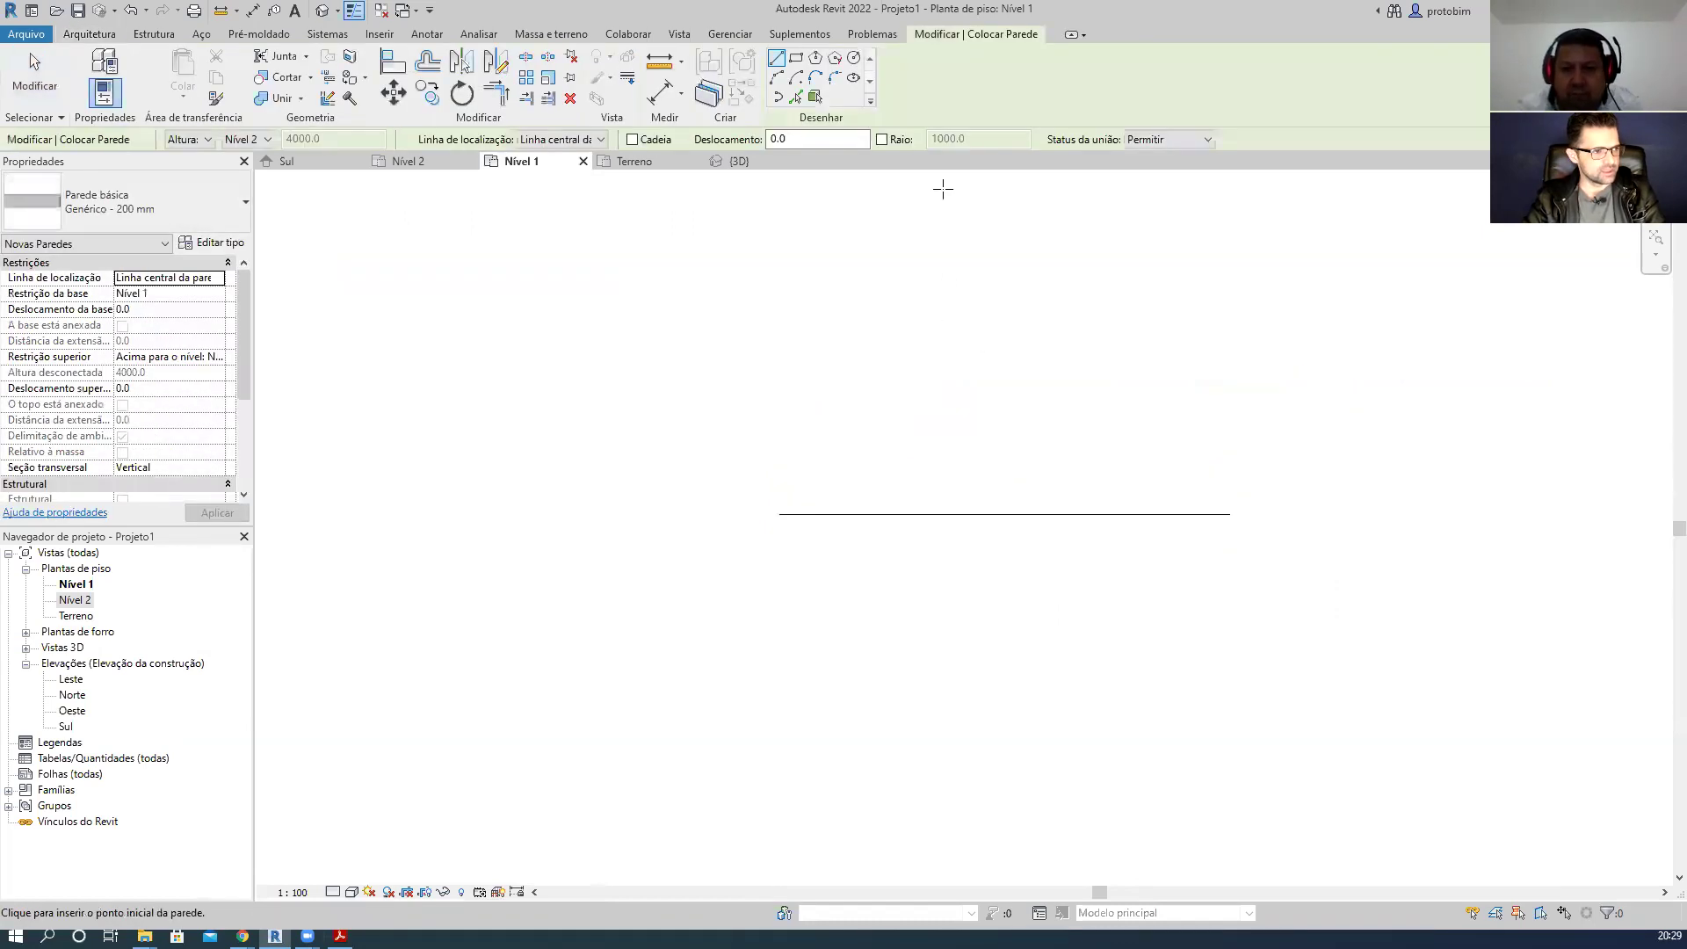
pyautogui.moveTo(835, 140); pyautogui.dragTo(702, 123)
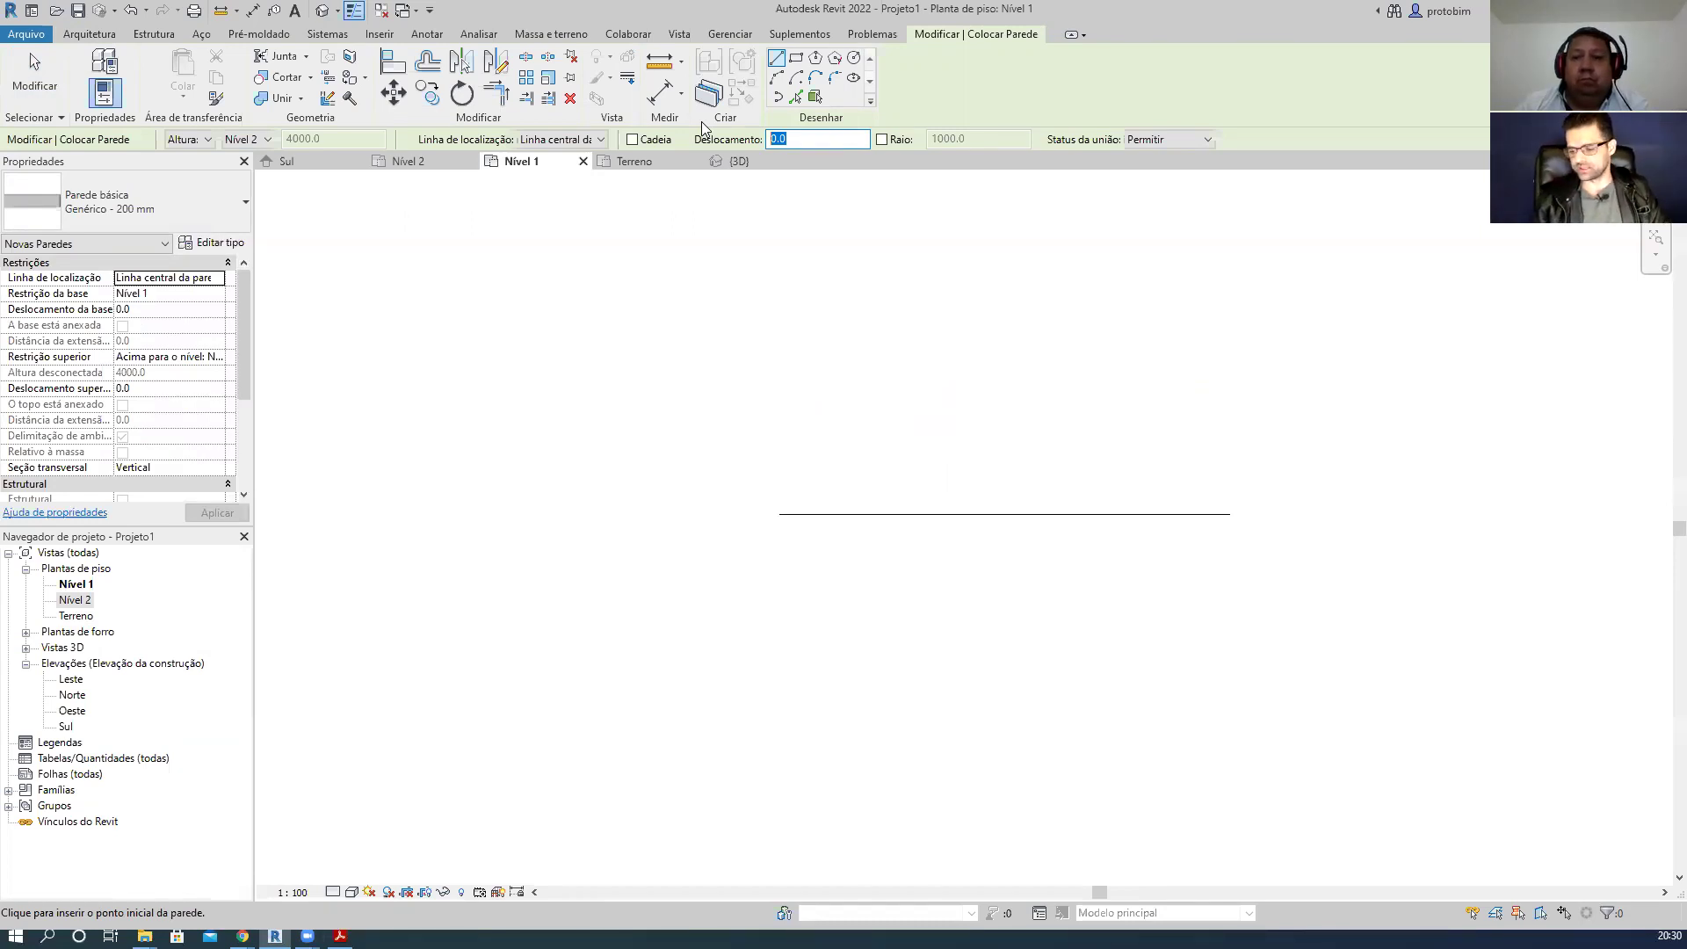
pyautogui.write('3')
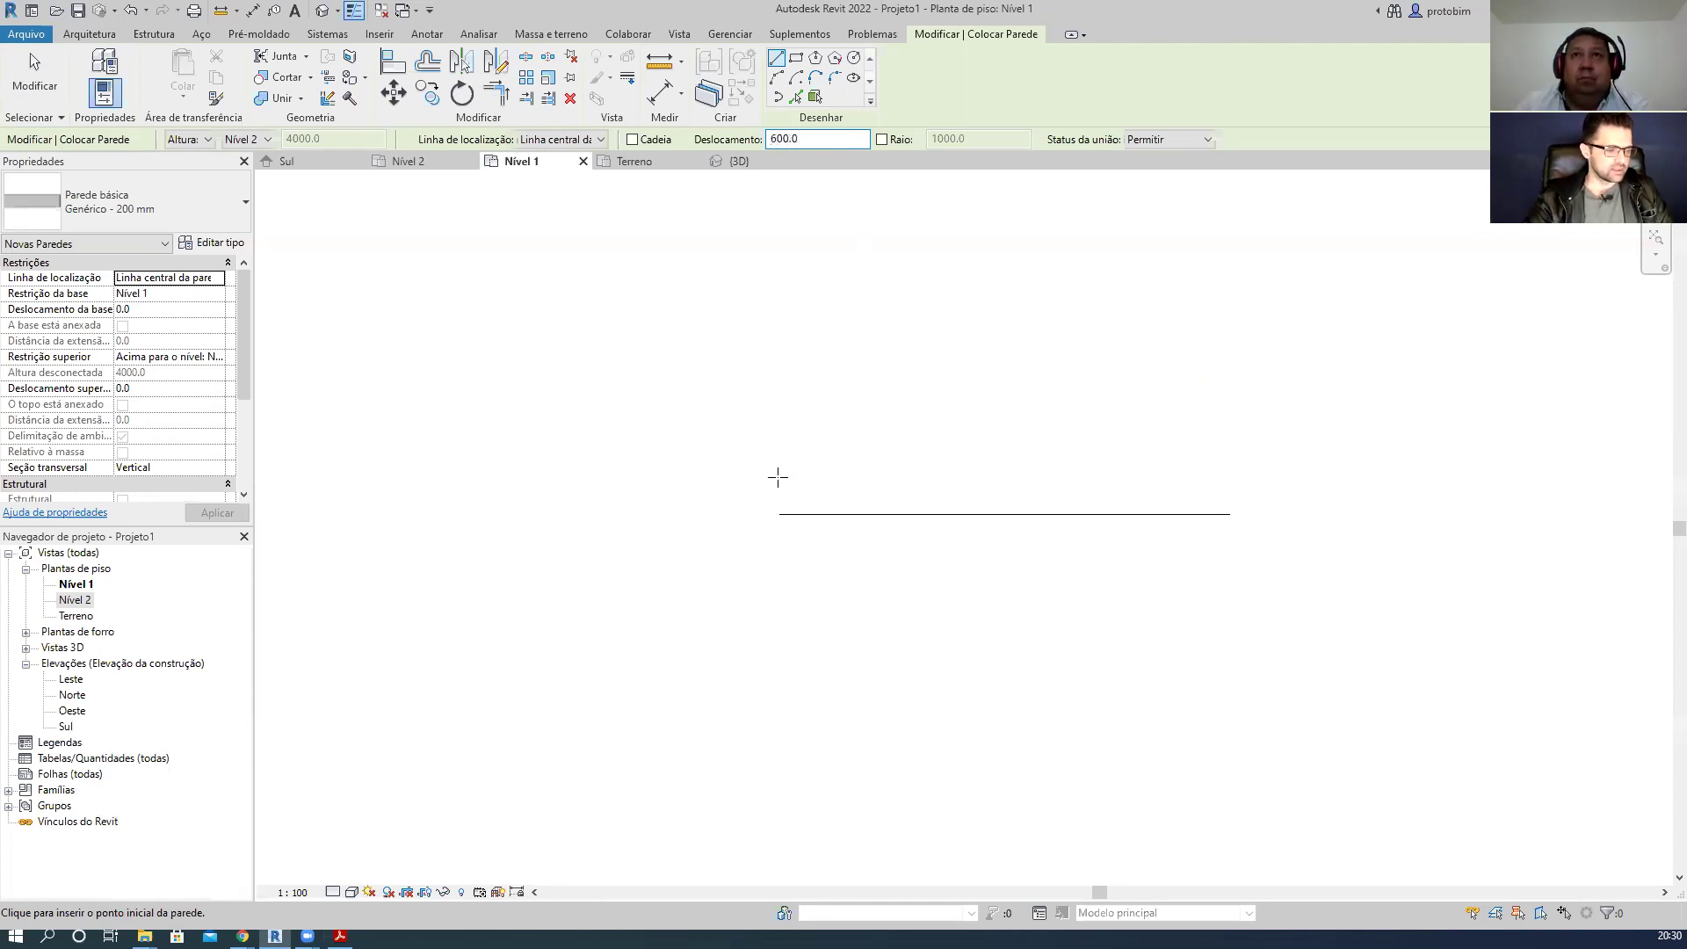
pyautogui.scroll(1, 825, 478)
pyautogui.click(763, 534)
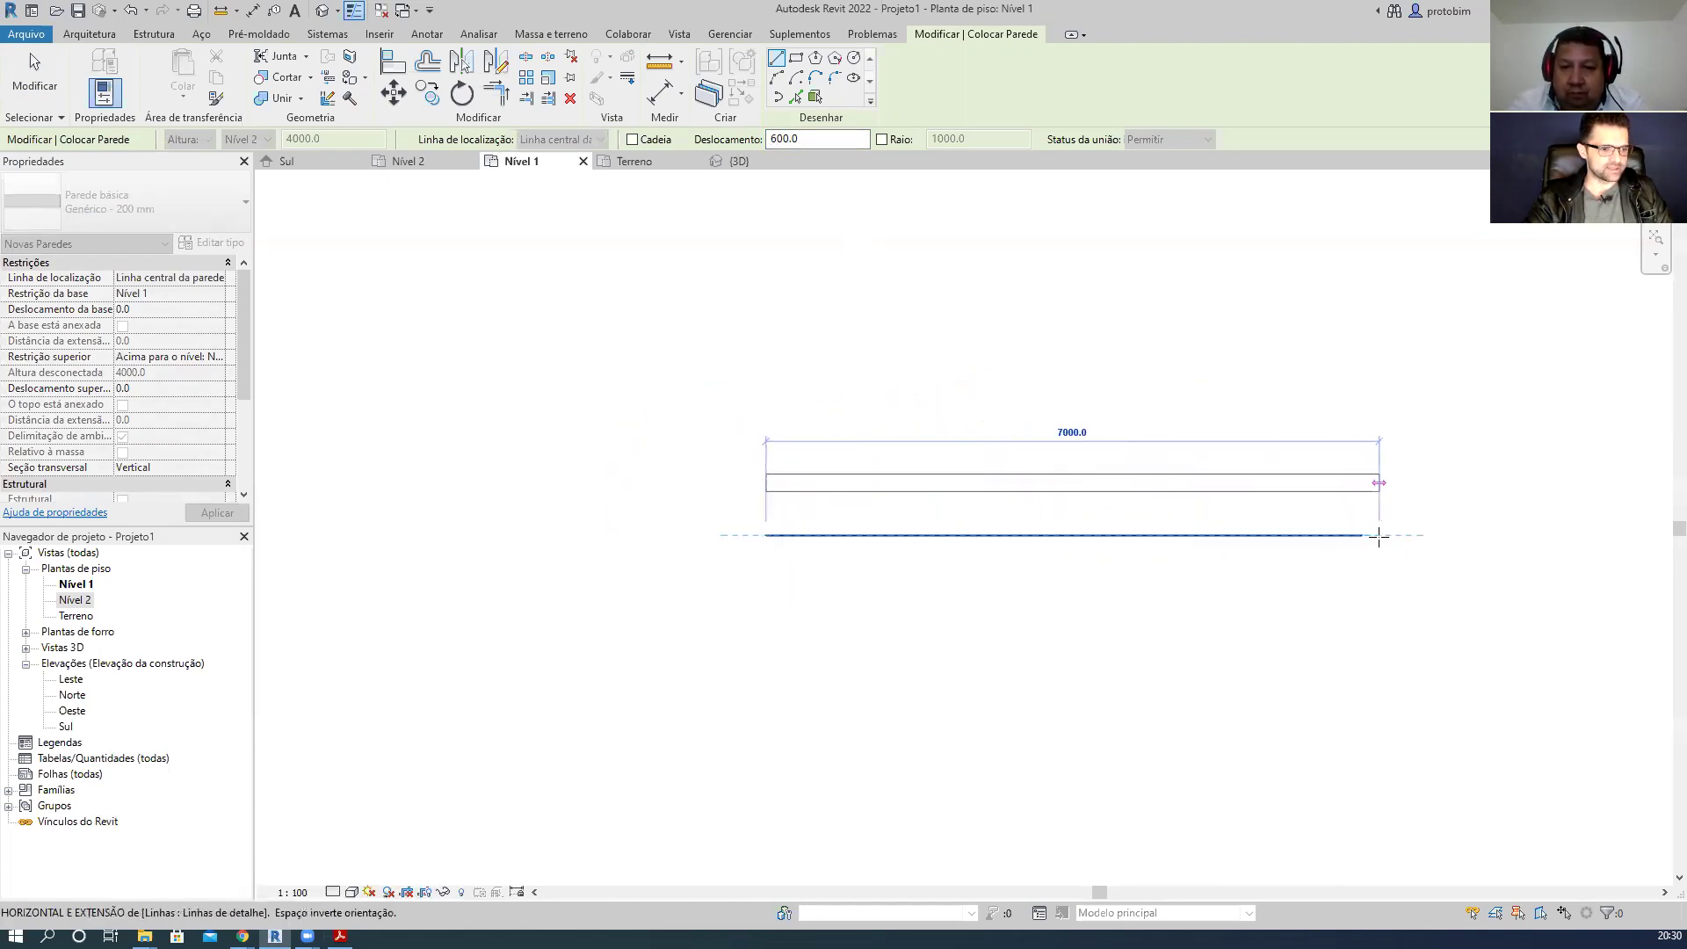
pyautogui.scroll(-2, 896, 302)
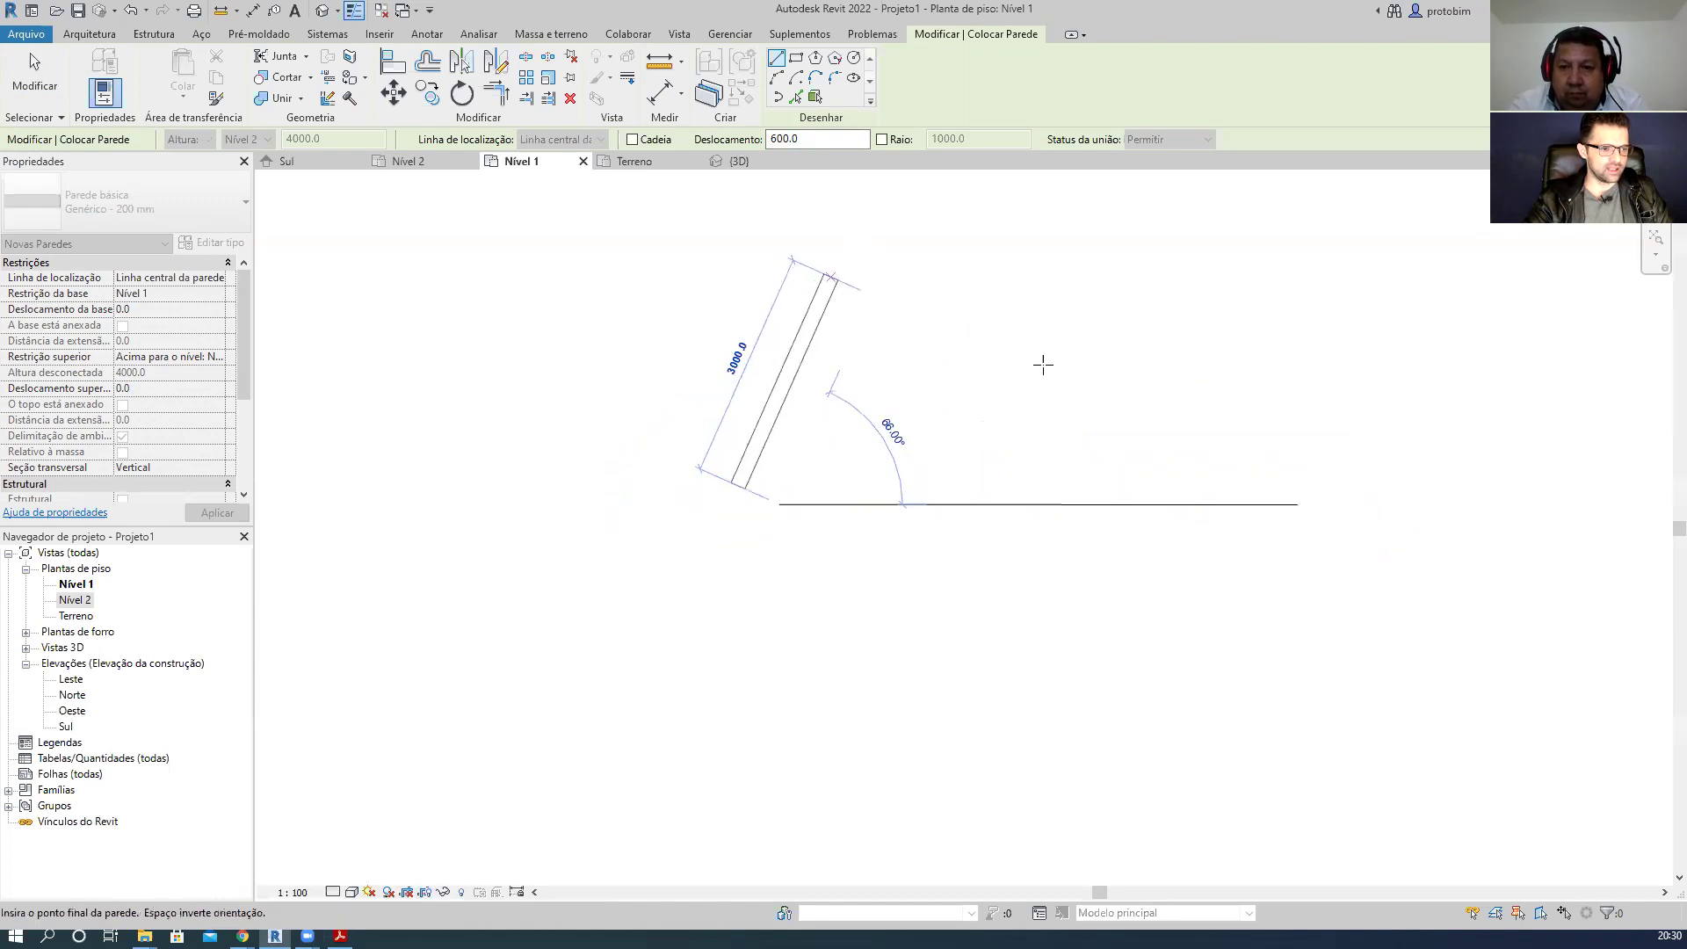
pyautogui.click(1242, 478)
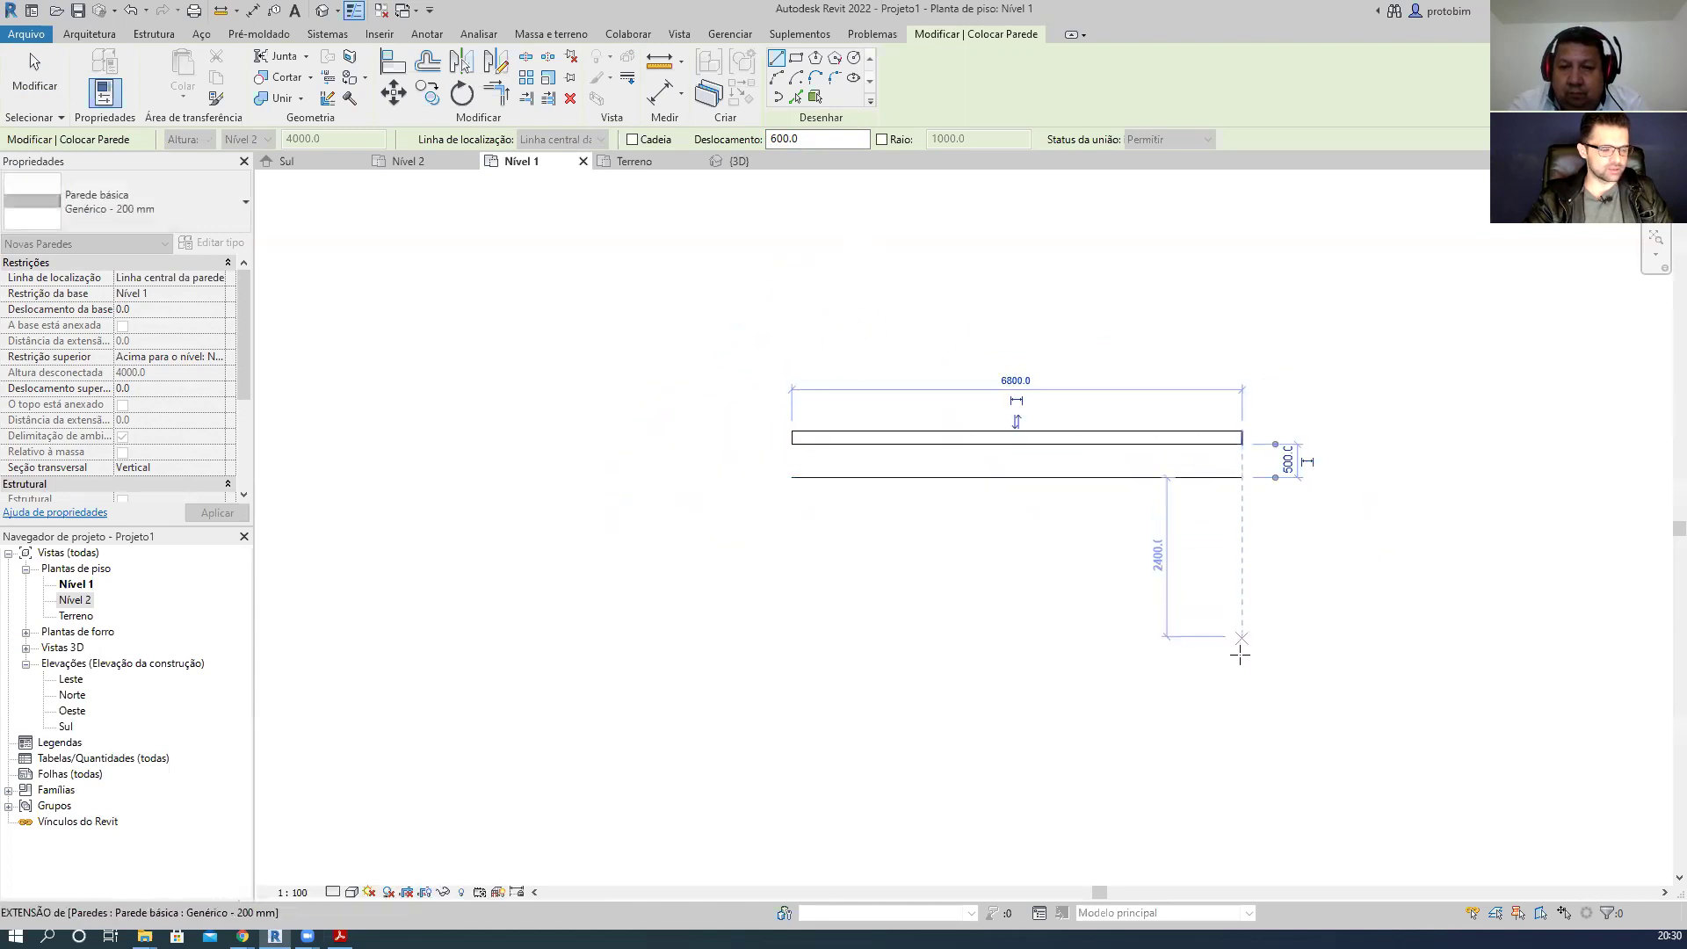
# - Enable chained placement and draw three connected 600 mm offset walls down, across and up, ending at the detail line's starting end
pyautogui.click(655, 139)
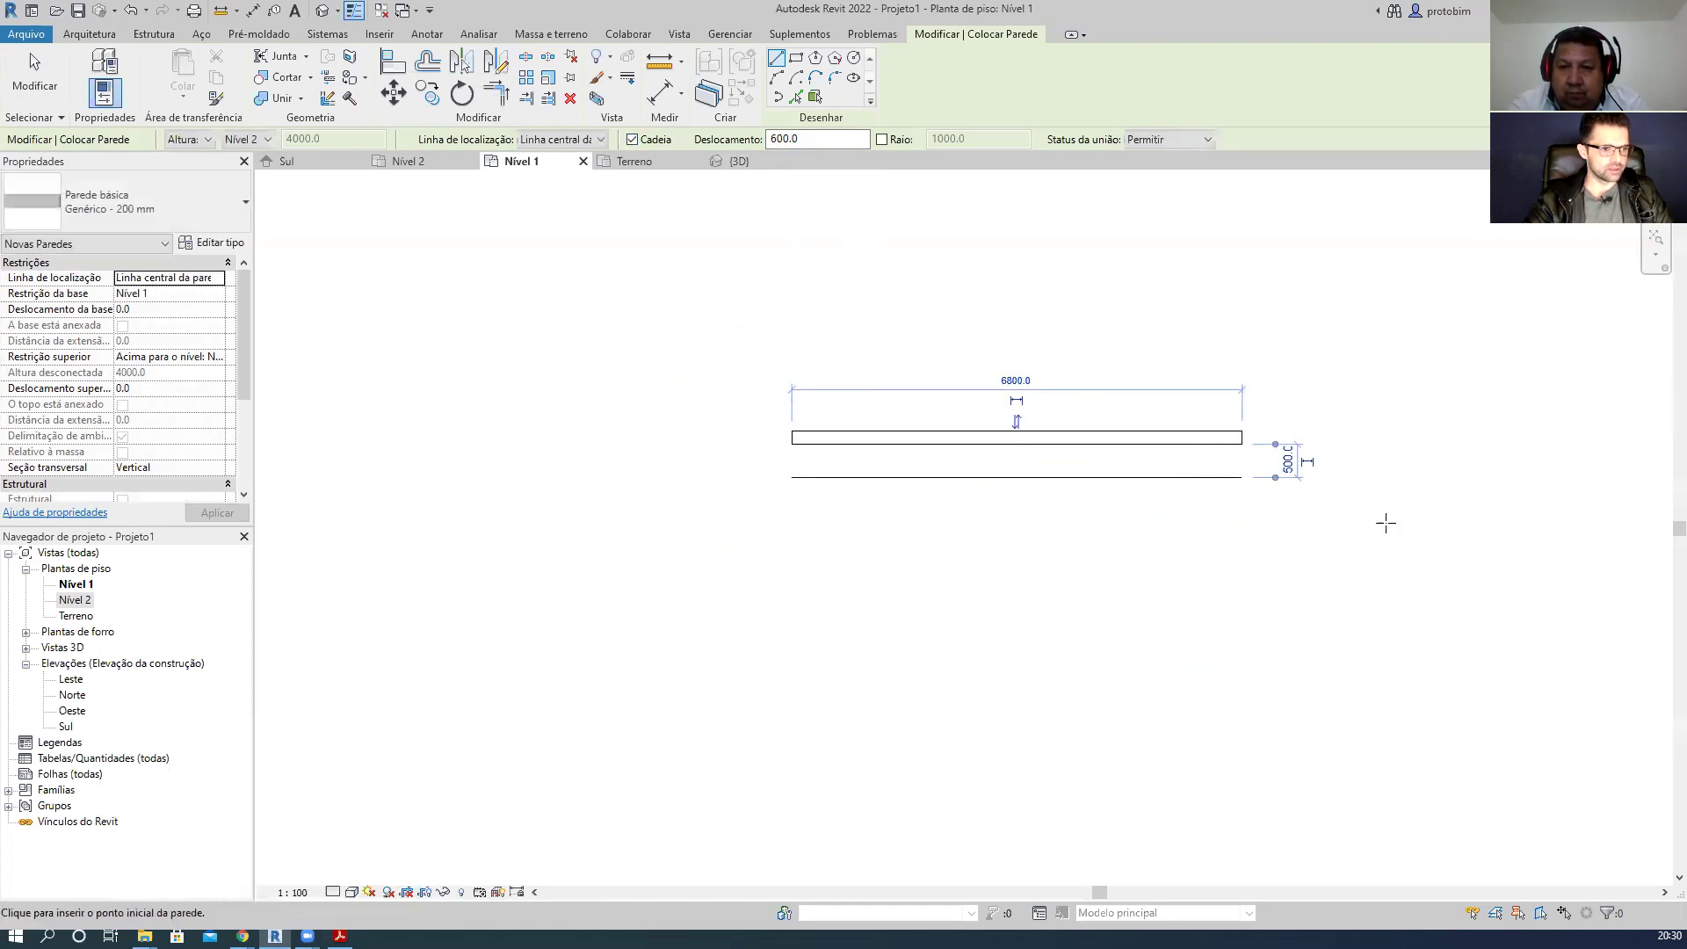
pyautogui.click(1242, 478)
pyautogui.click(1242, 690)
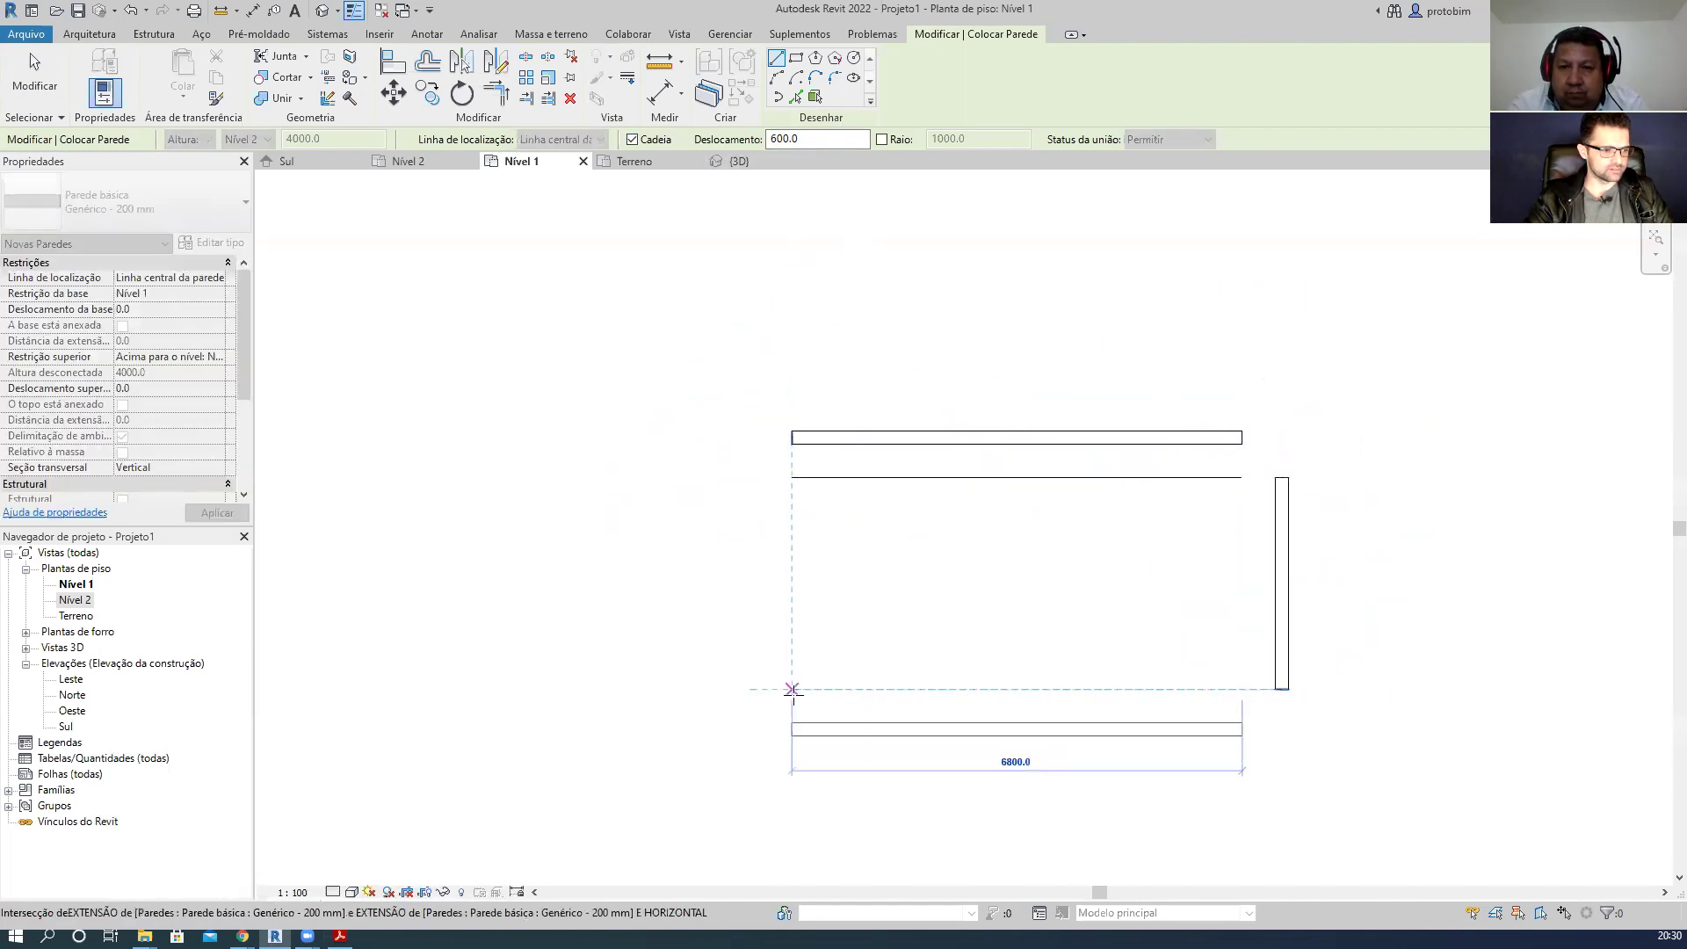
pyautogui.click(792, 690)
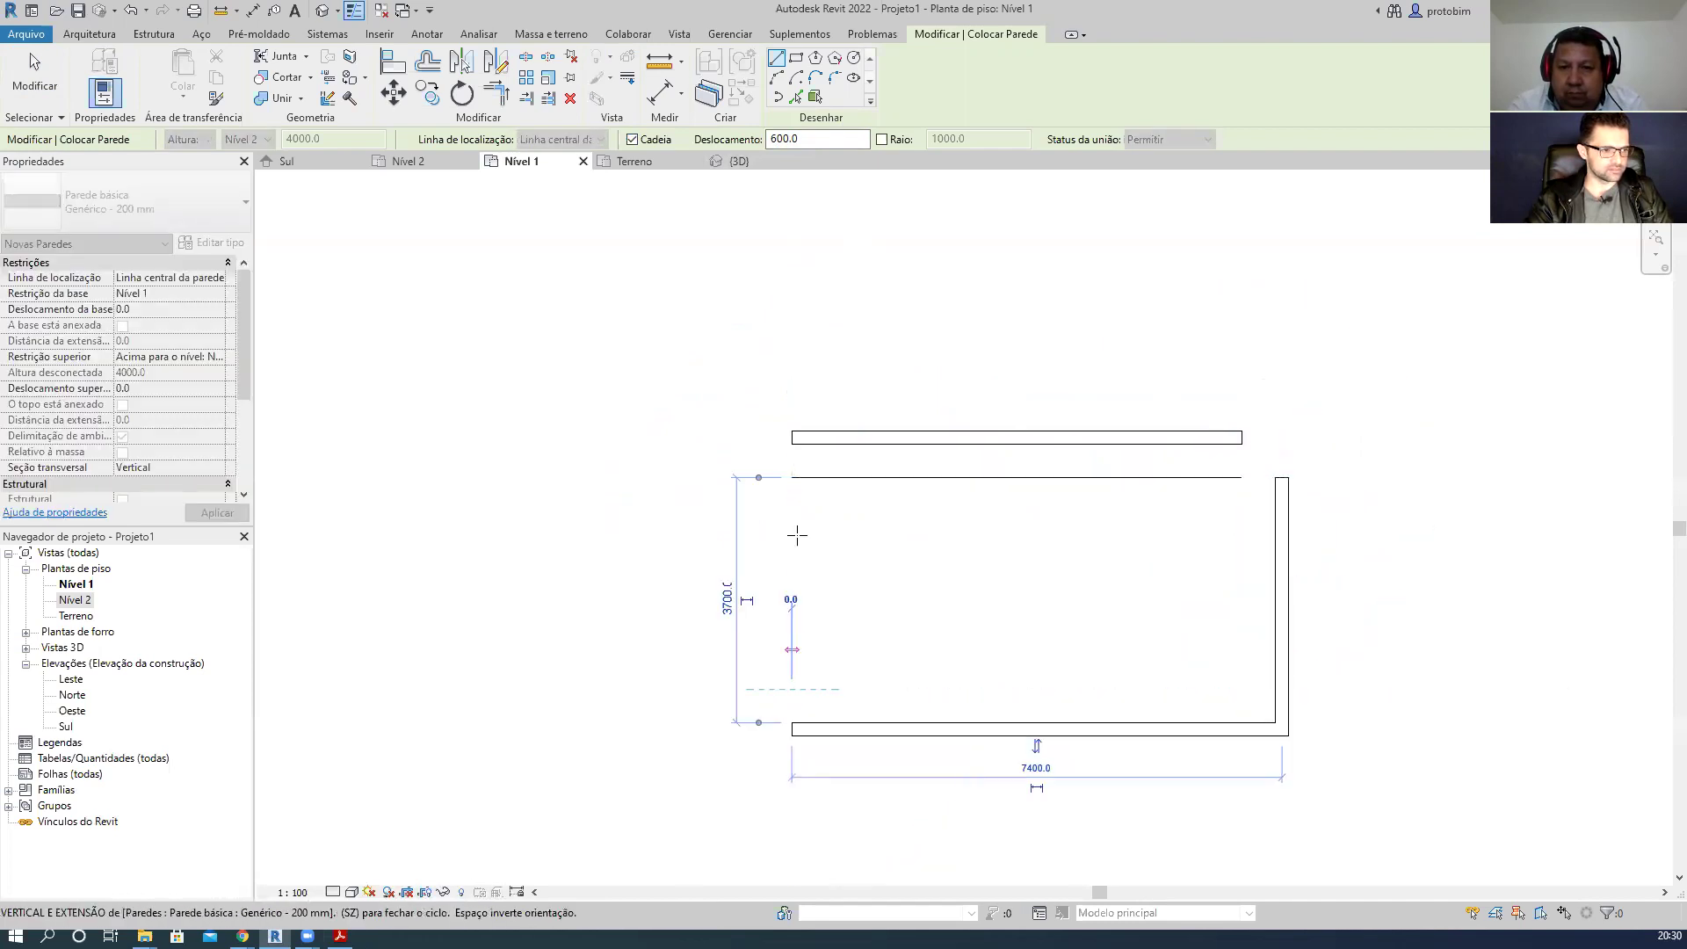
pyautogui.click(792, 478)
pyautogui.press('Escape')
pyautogui.press('Escape')
# - Measure from the detail line to the upper wall's centreline and near face with an aligned dimension, without placing it
pyautogui.press('d')
pyautogui.press('i')
pyautogui.scroll(2, 976, 541)
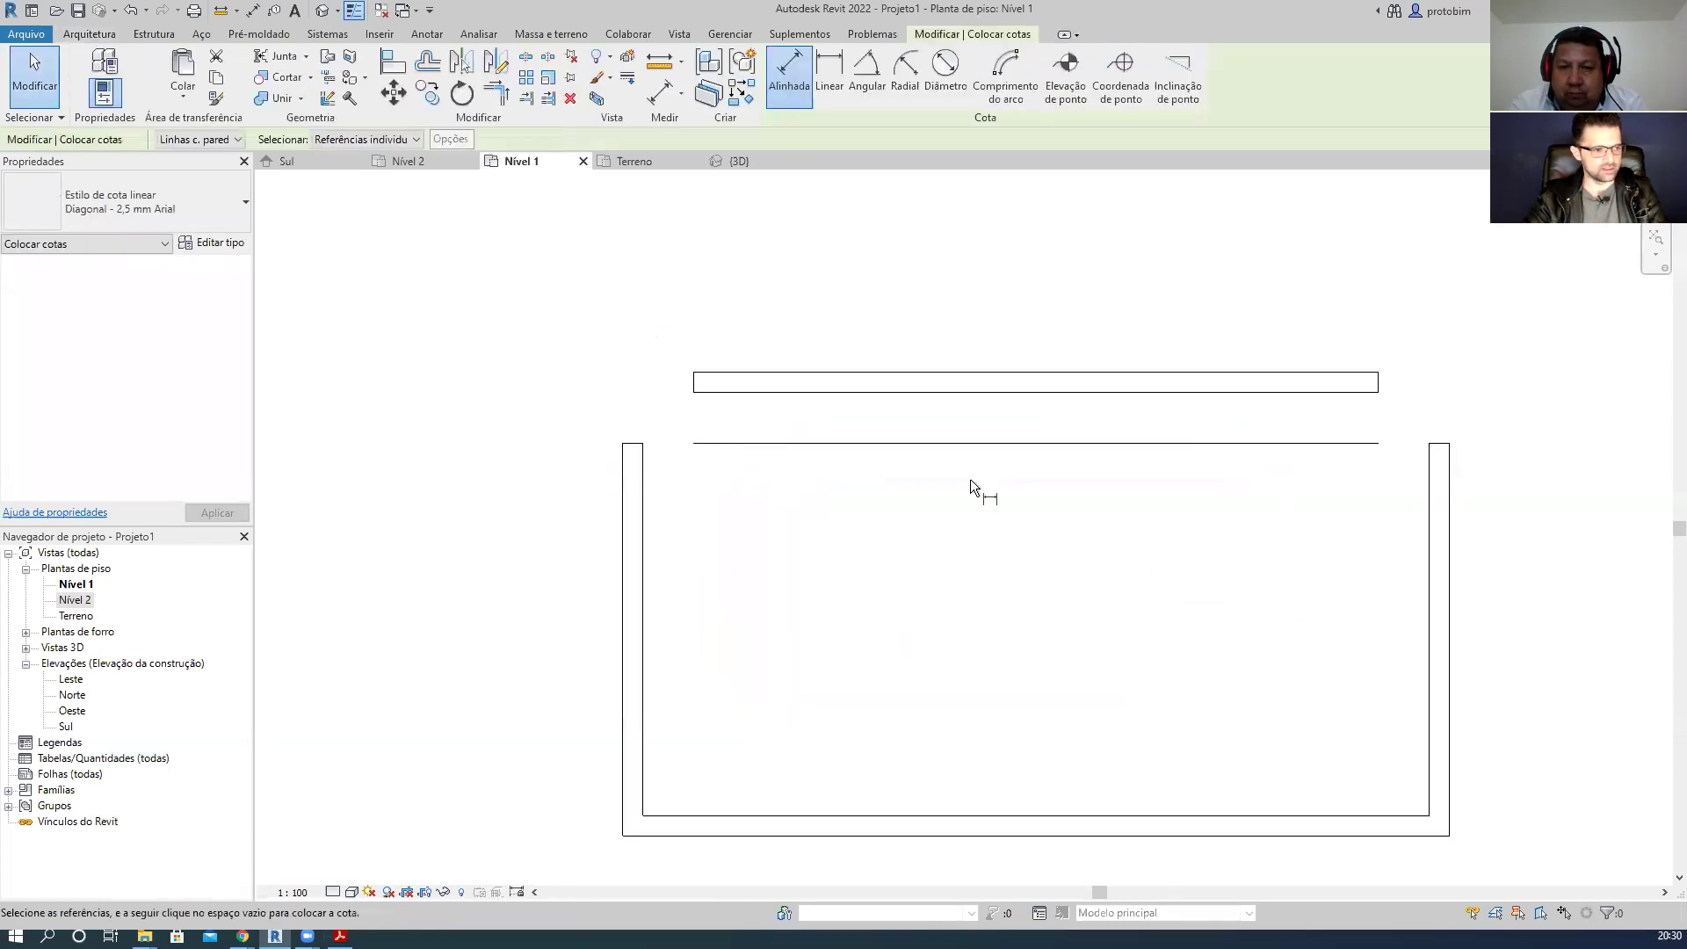
pyautogui.click(976, 442)
pyautogui.click(990, 384)
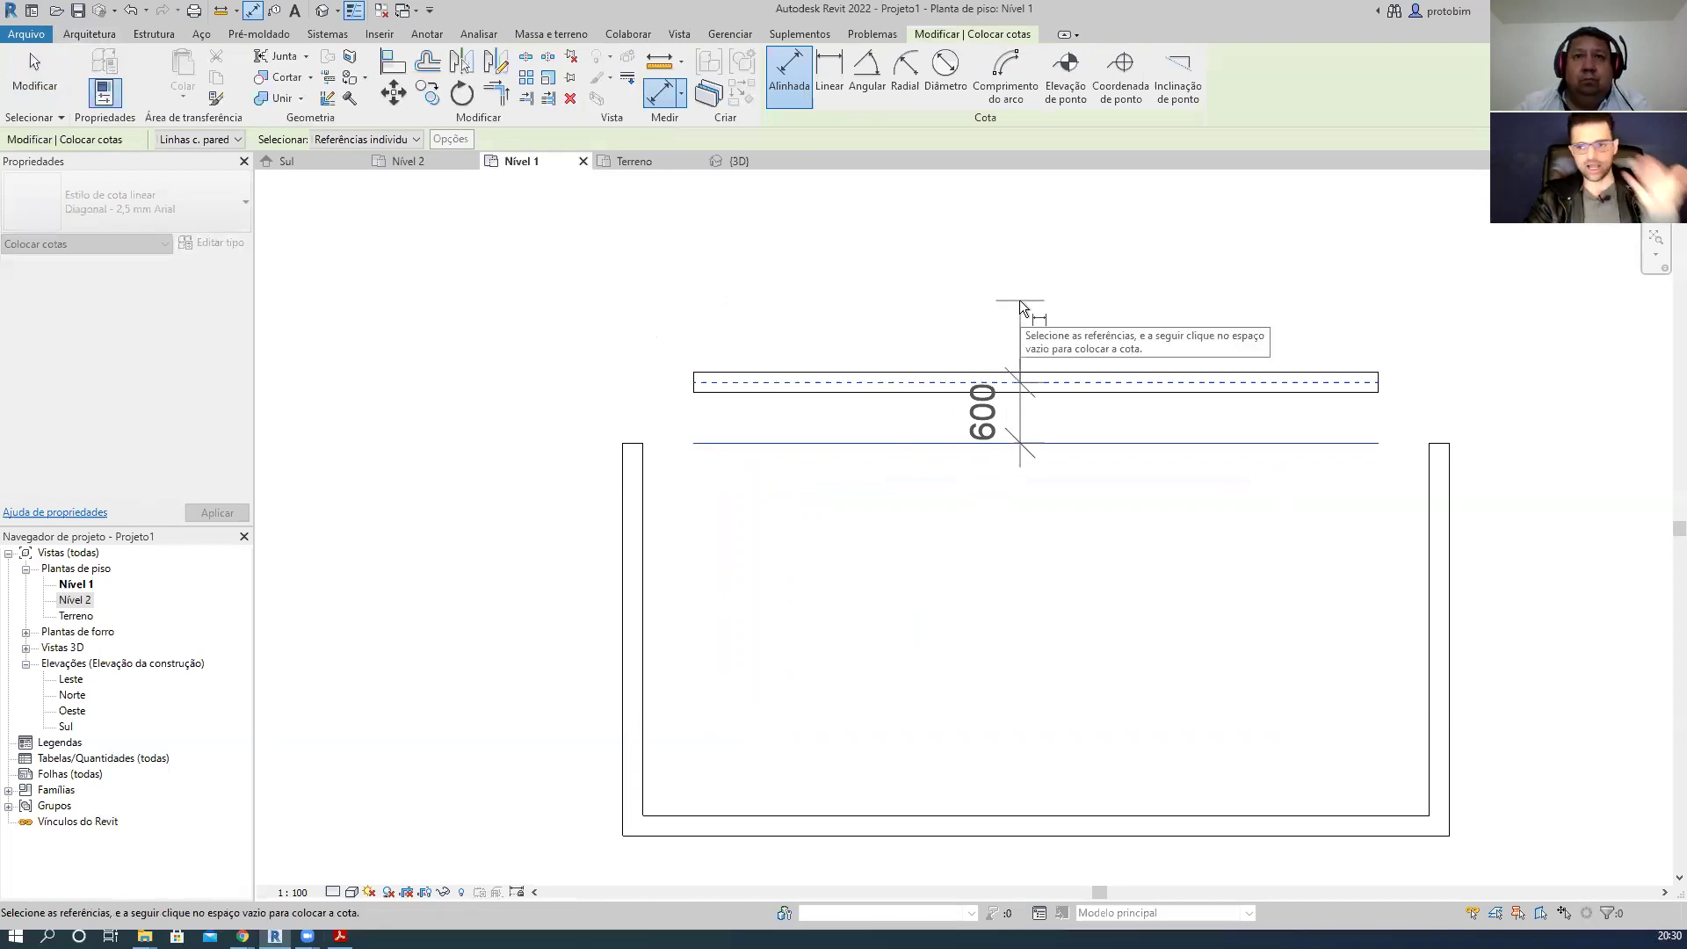
pyautogui.press('Escape')
pyautogui.click(1037, 444)
pyautogui.click(1044, 392)
pyautogui.press('Escape')
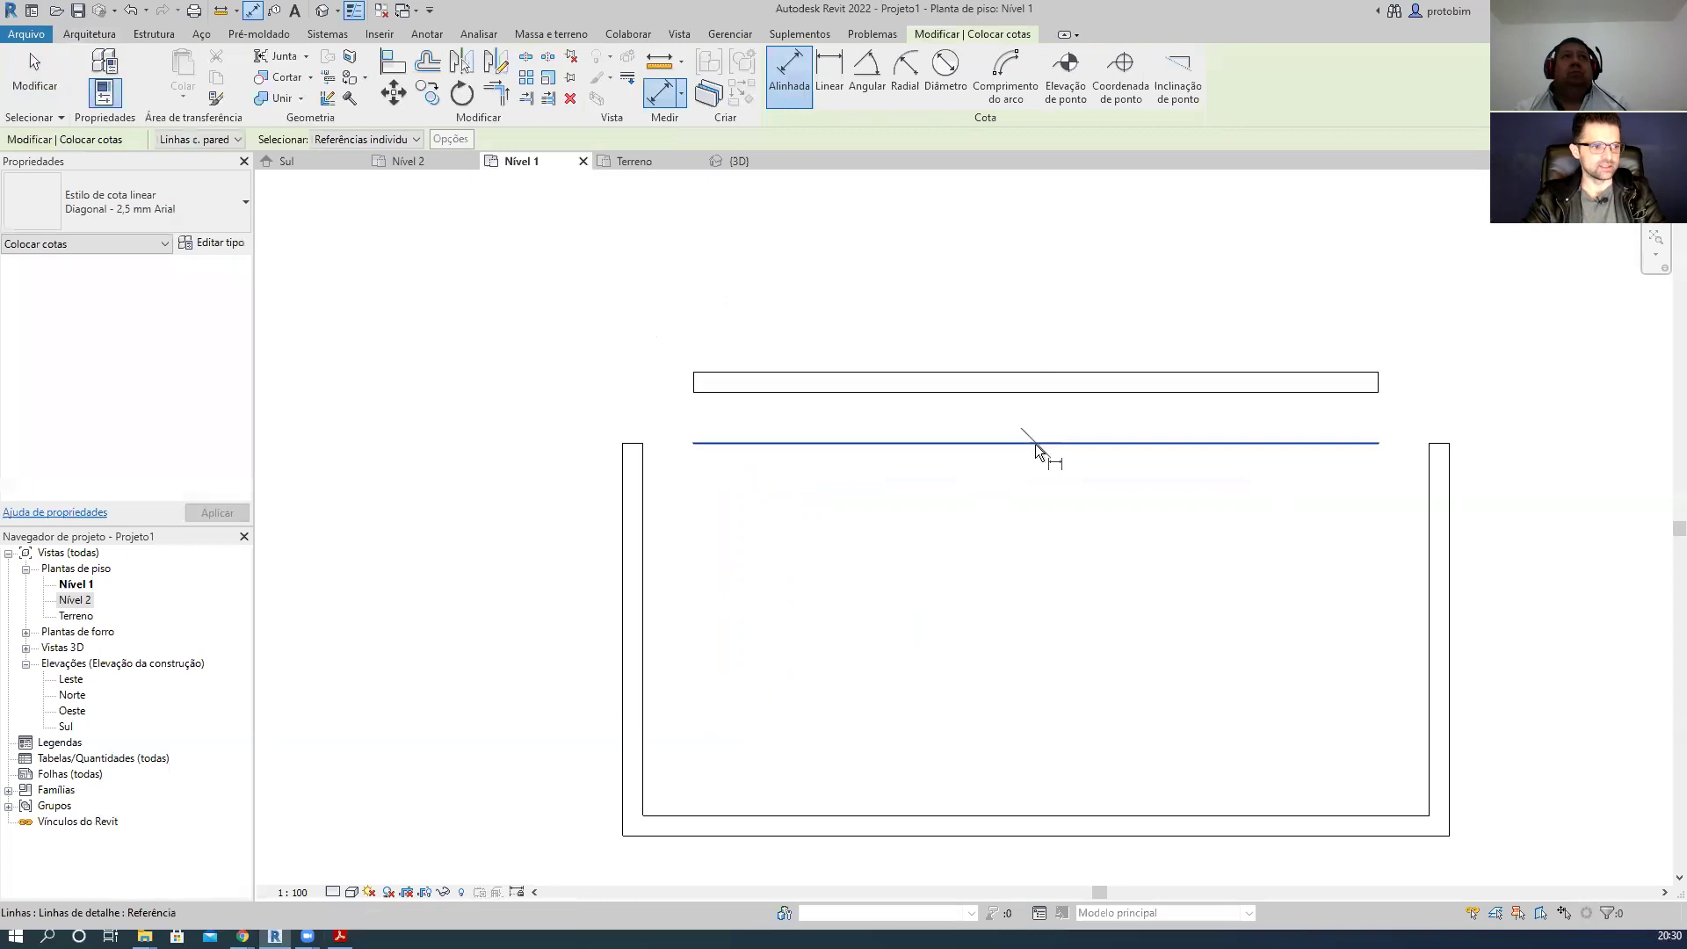
pyautogui.click(1036, 444)
pyautogui.press('Escape')
pyautogui.press('Escape')
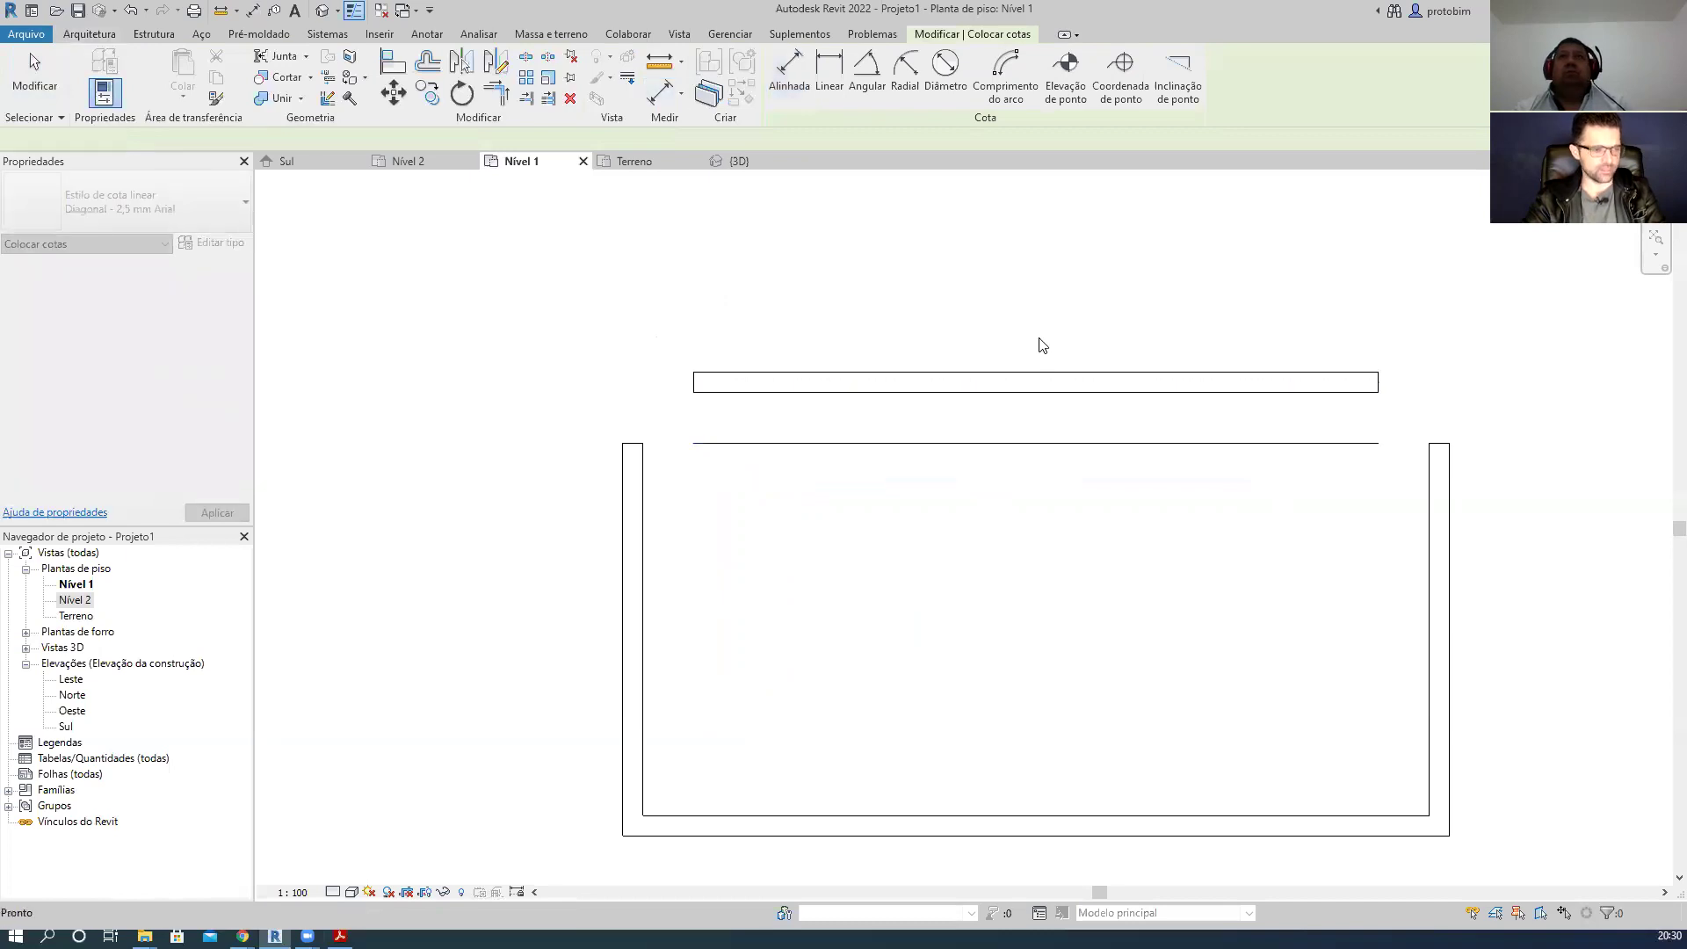
# - Delete the detail line and all four offset walls from the plan
pyautogui.scroll(-2, 1039, 341)
pyautogui.moveTo(1492, 803); pyautogui.dragTo(651, 291)
pyautogui.press('Delete')
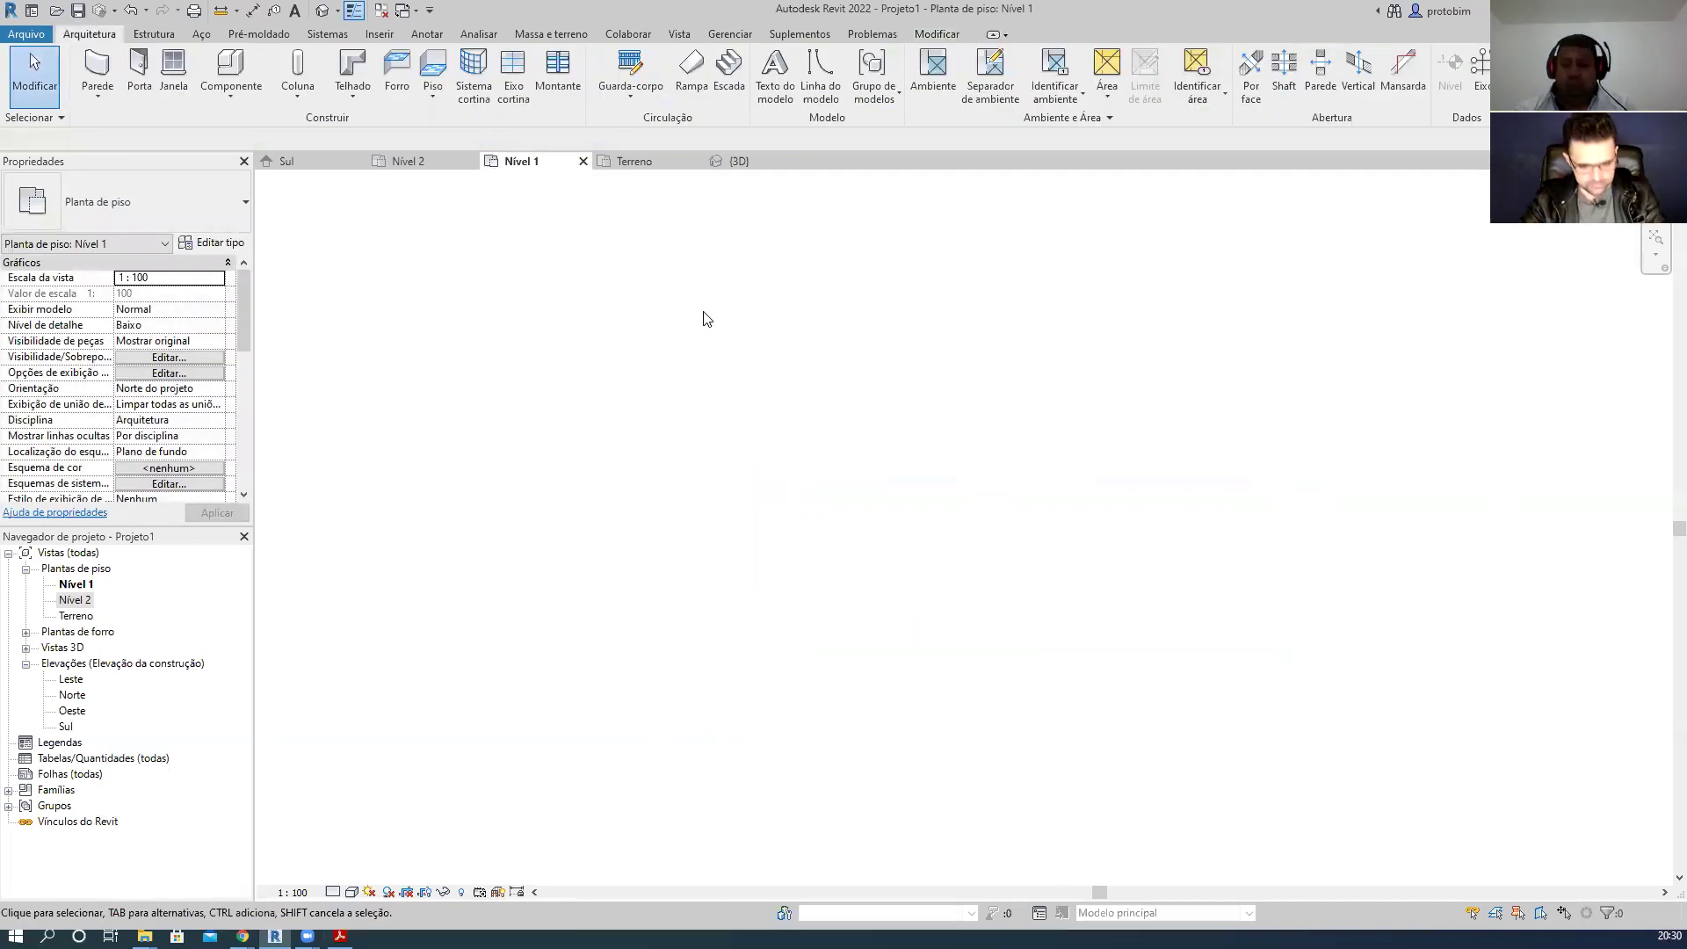
# - Draw a horizontal wall chained to a downward vertical wall, with a 1000 mm radius rounding the corner between them
pyautogui.press('w')
pyautogui.press('a')
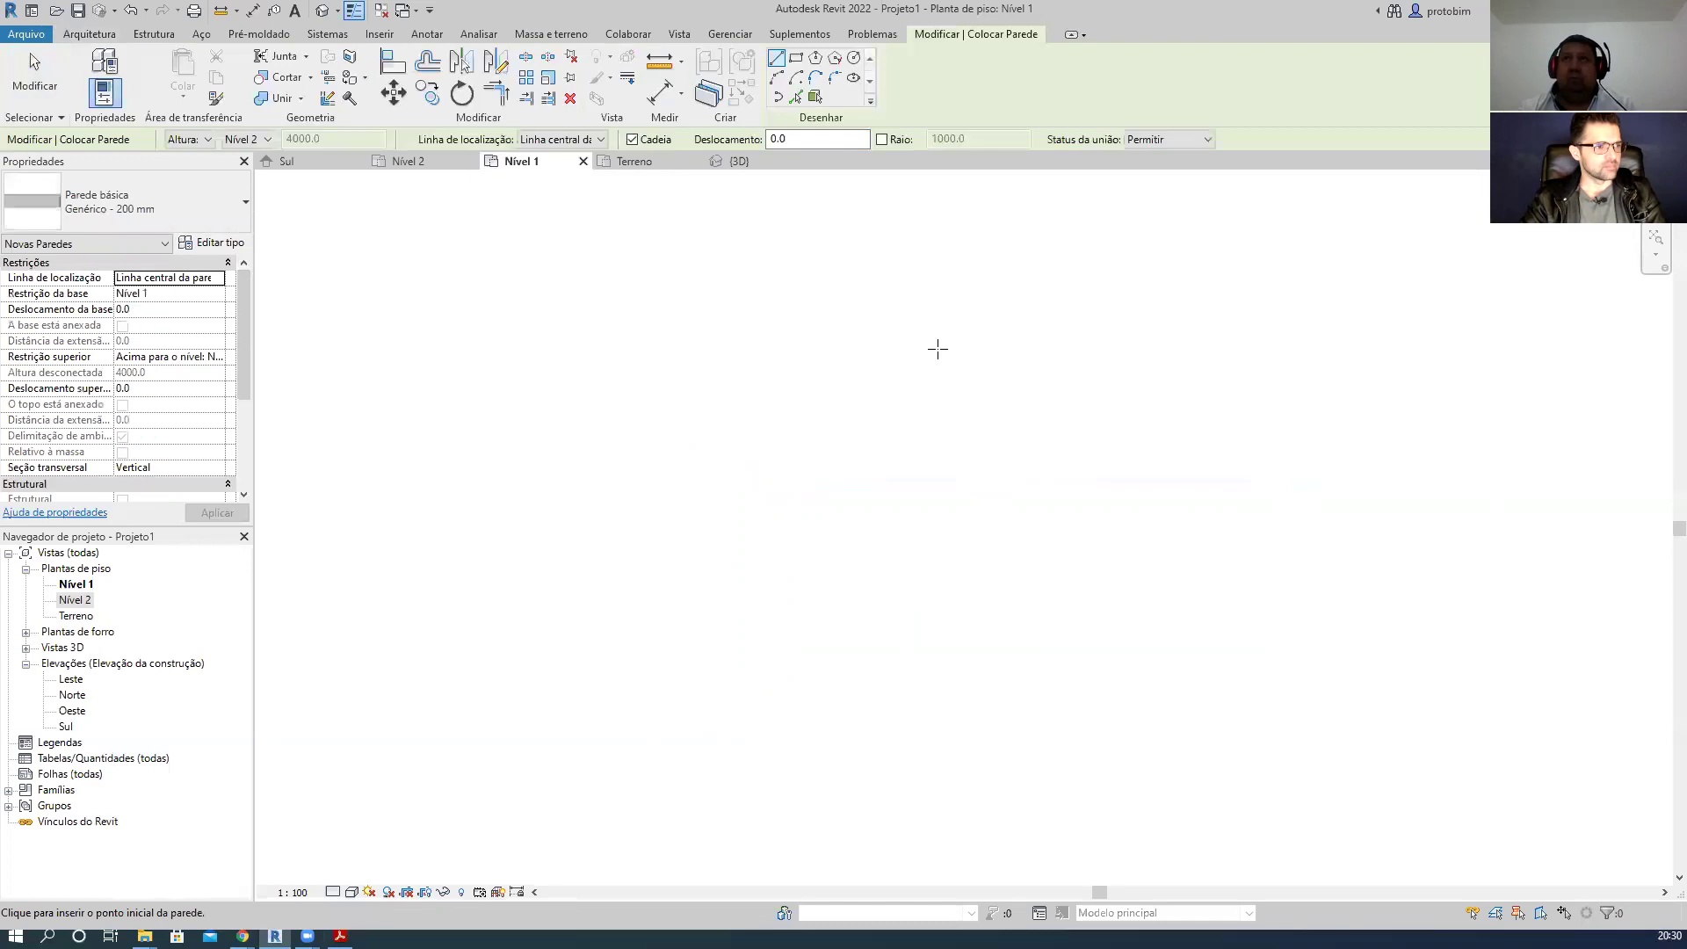
pyautogui.click(882, 139)
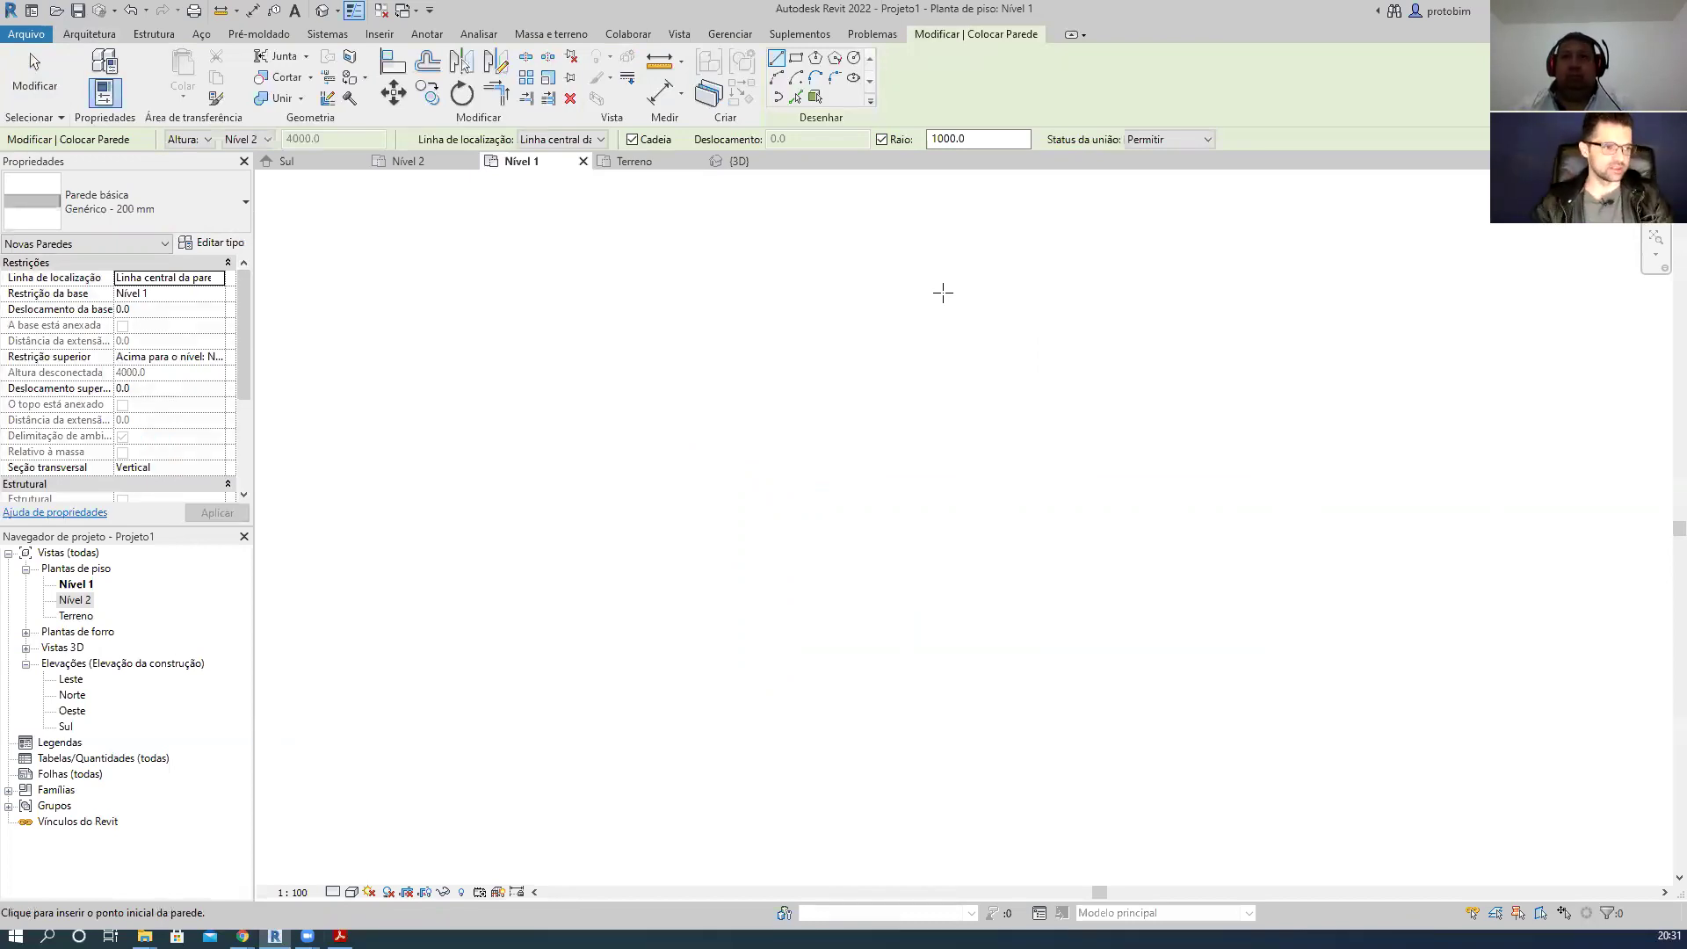
pyautogui.click(613, 304)
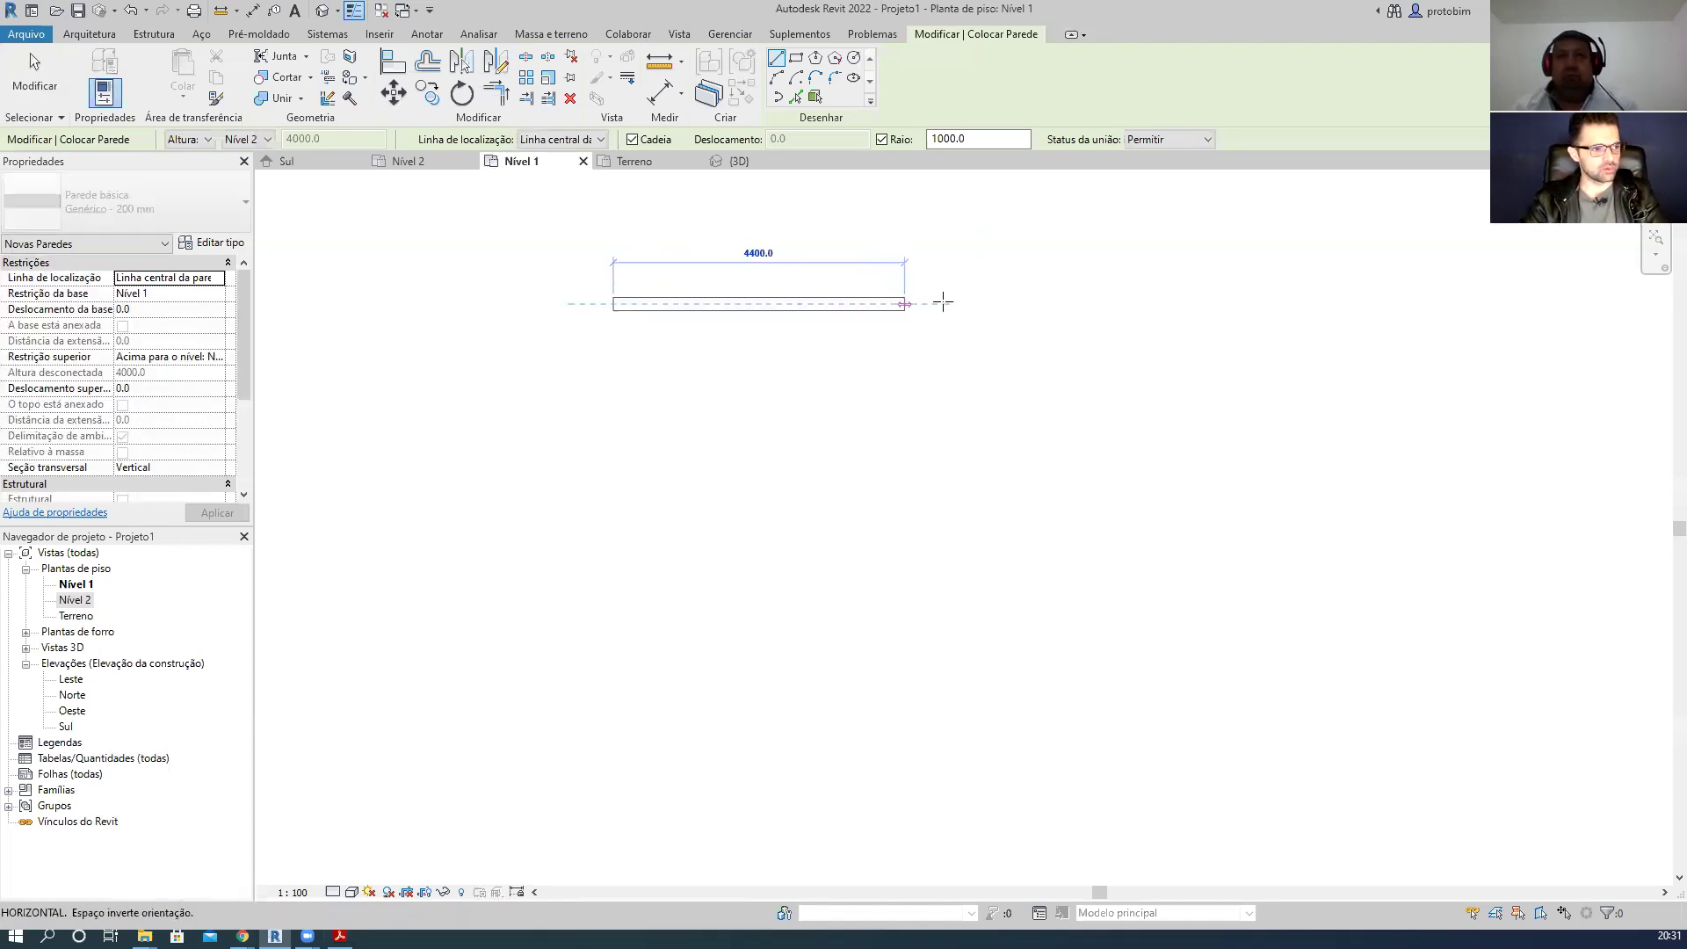
pyautogui.click(1005, 304)
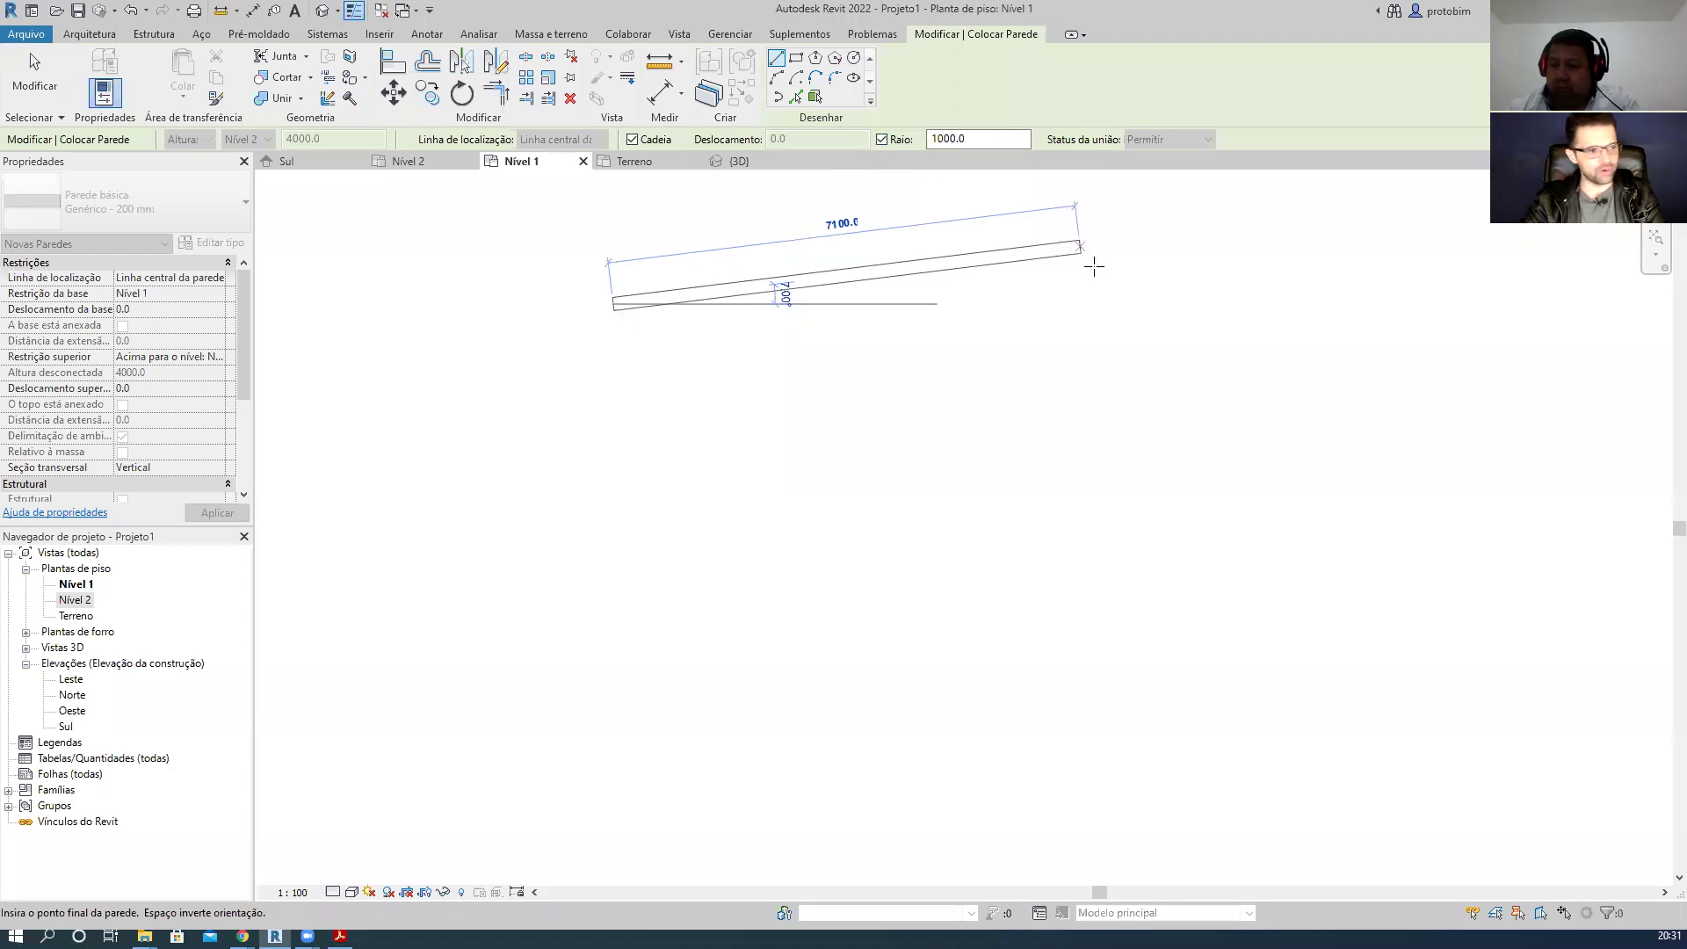
pyautogui.click(958, 304)
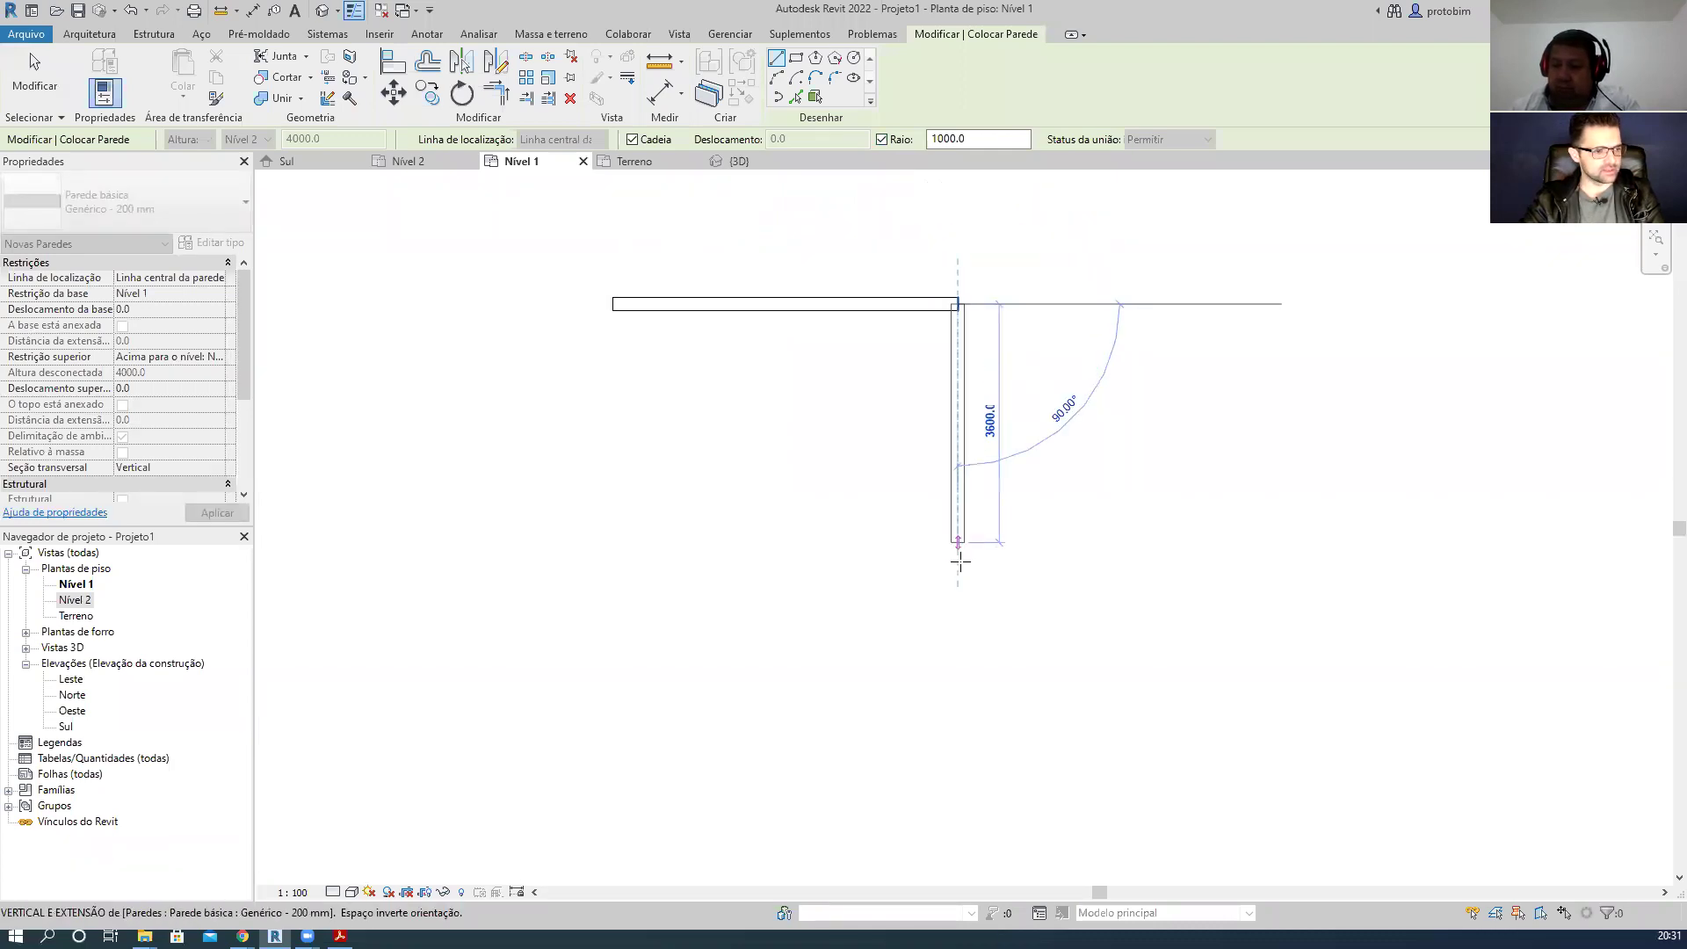
pyautogui.click(958, 587)
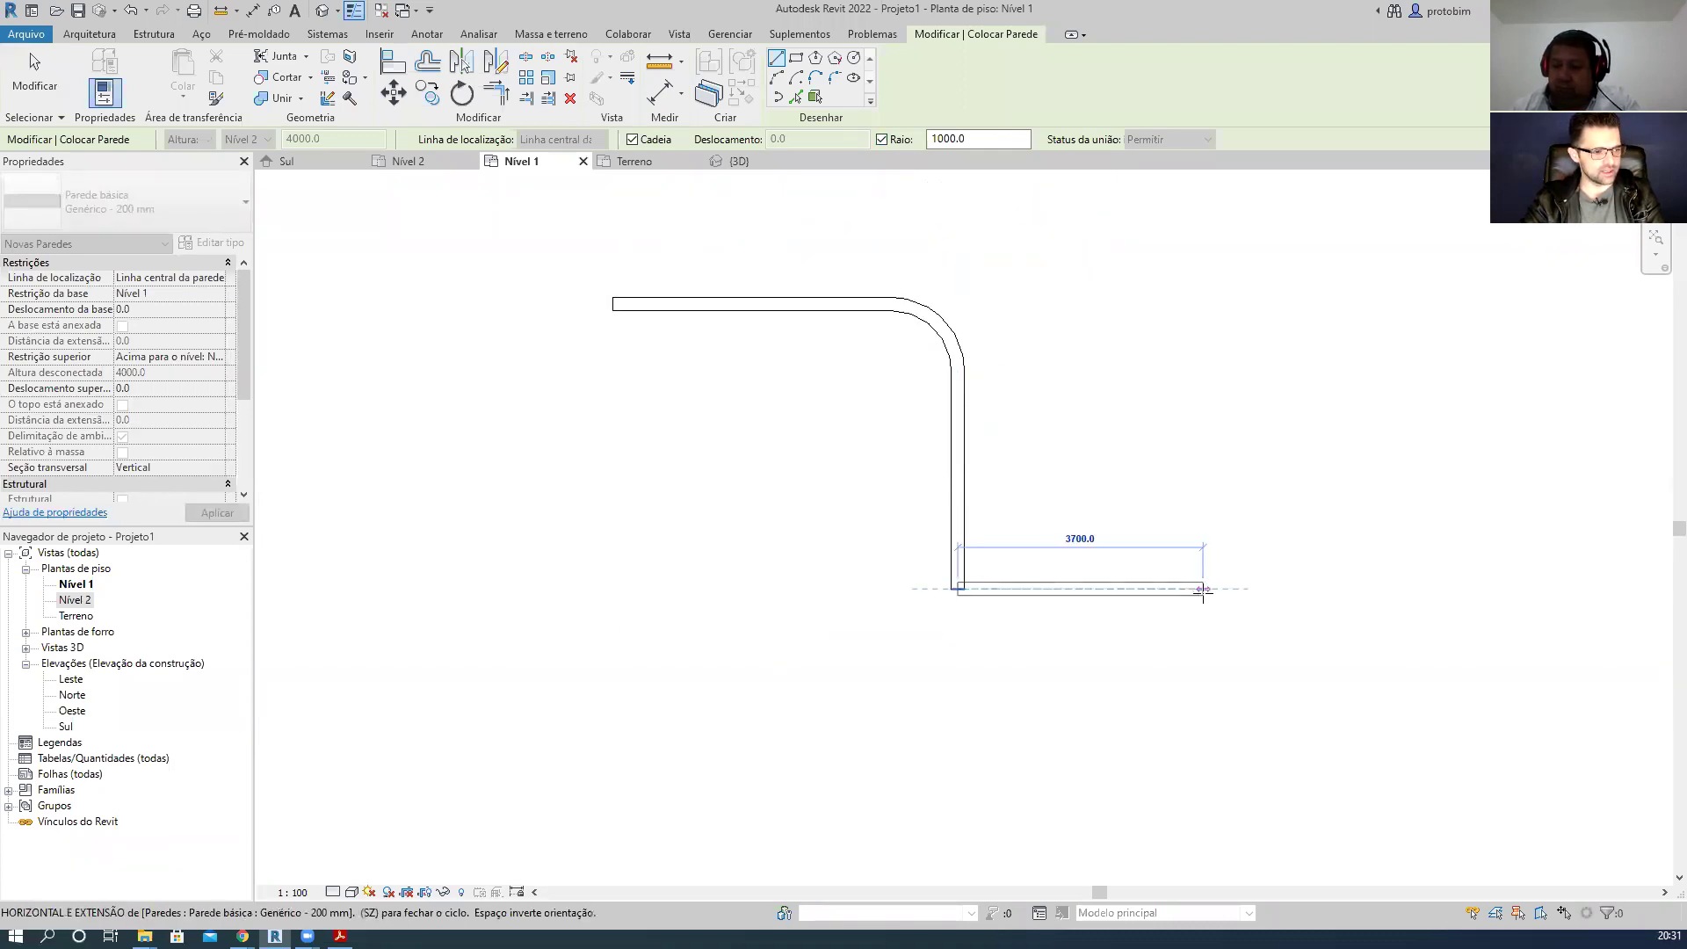
# - Continue the rounded chain with a 3700 mm horizontal wall, two diagonals and an upper run about 9750 mm long, closing the loop at its start
pyautogui.click(1202, 589)
pyautogui.click(1442, 351)
pyautogui.scroll(-3, 1442, 350)
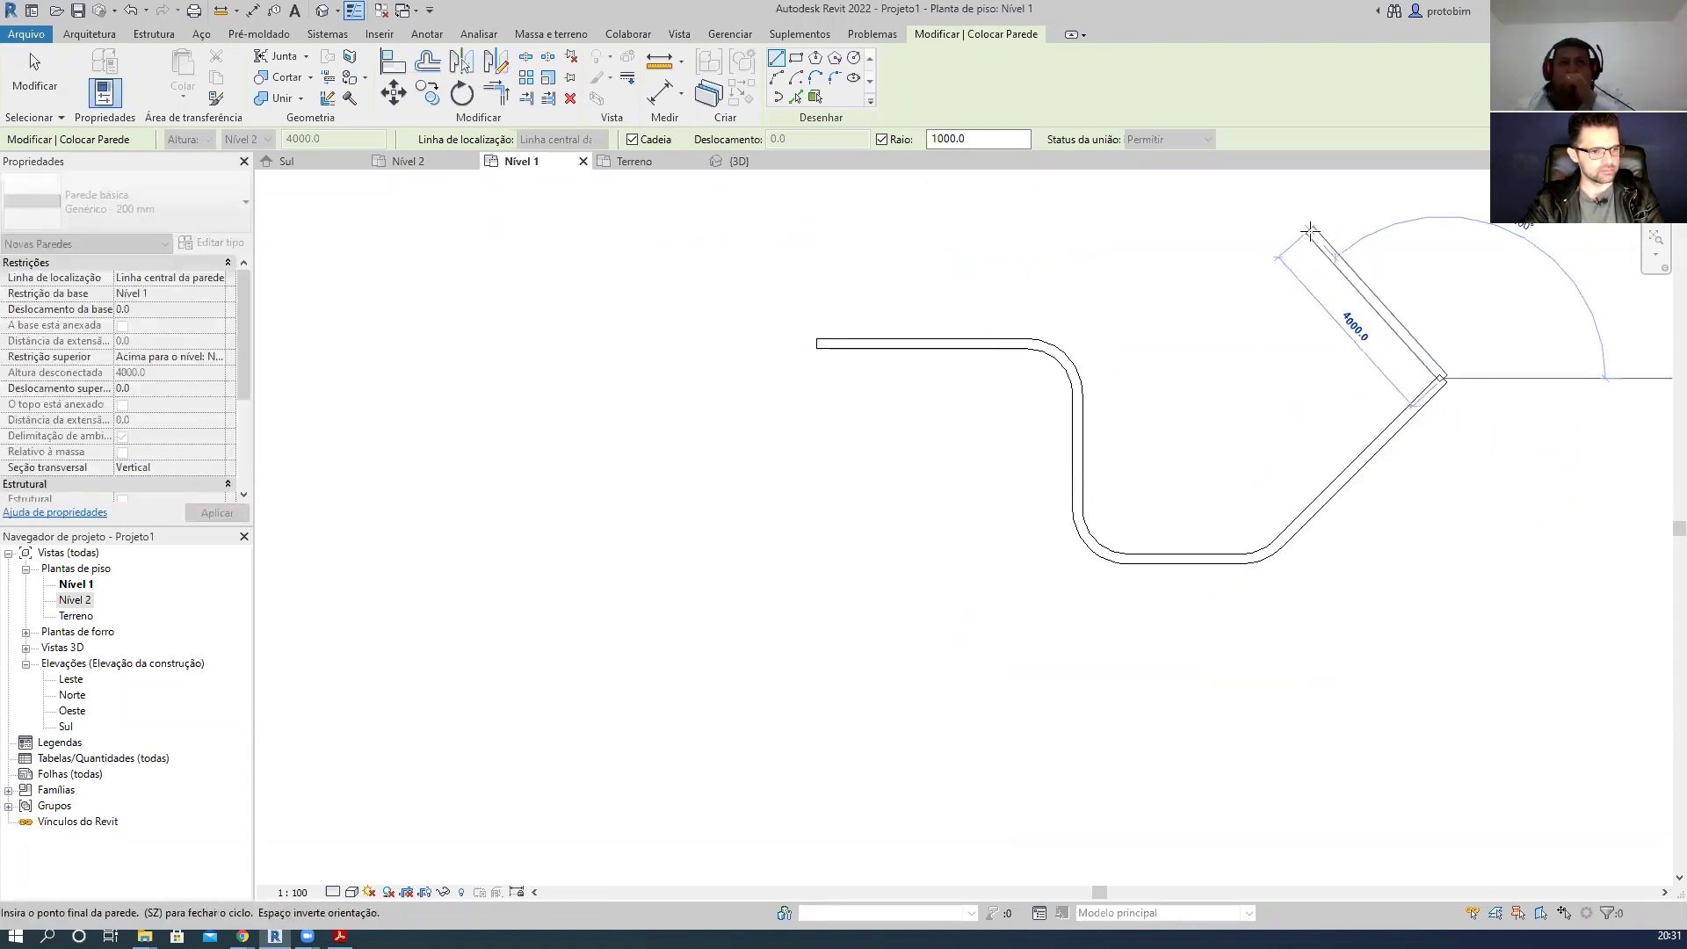
pyautogui.click(1306, 240)
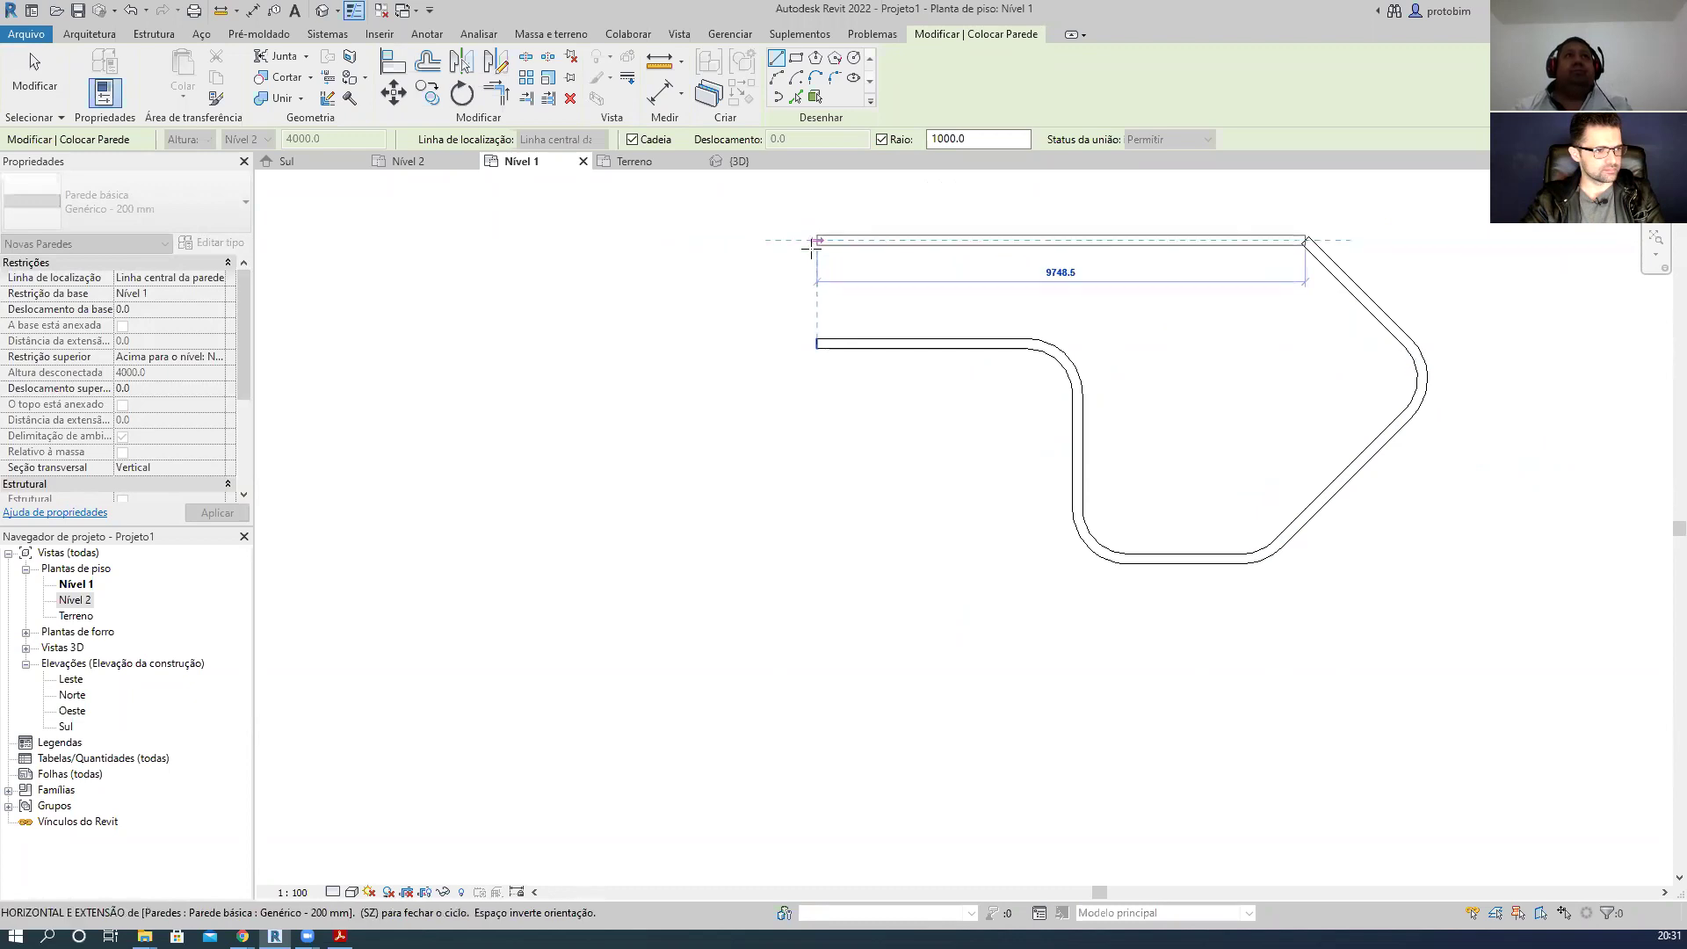
pyautogui.click(811, 249)
pyautogui.click(818, 342)
pyautogui.press('Escape')
pyautogui.press('Escape')
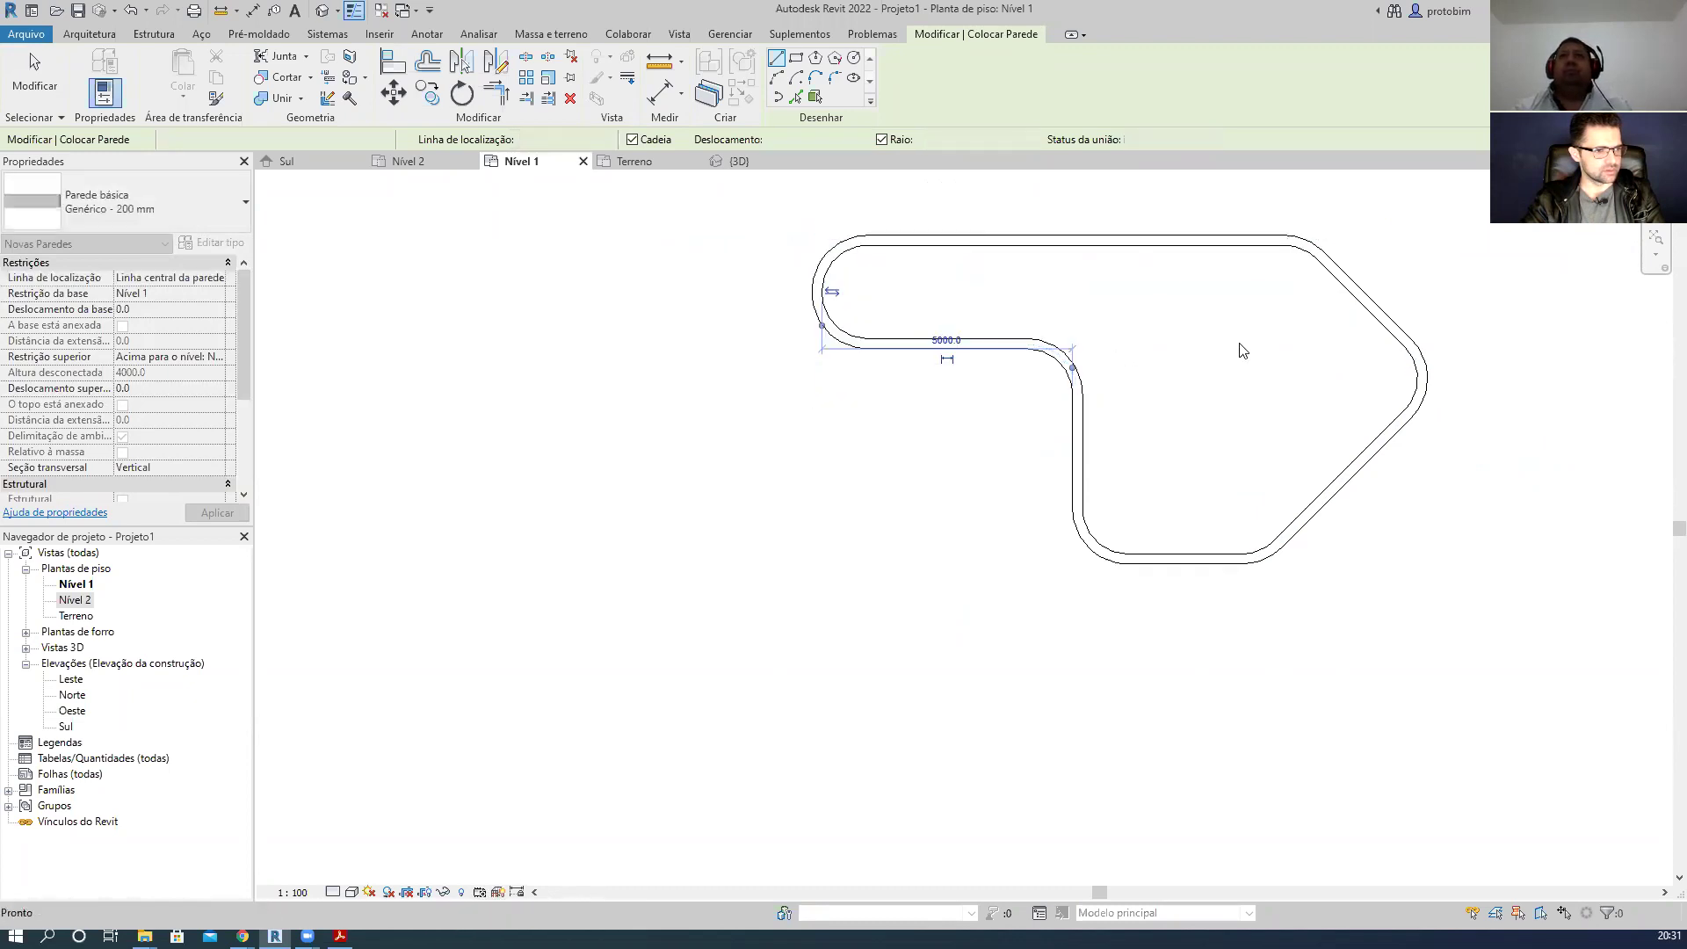
# - Delete the entire closed loop of rounded walls
pyautogui.moveTo(1275, 357); pyautogui.dragTo(1110, 439, button='middle')
pyautogui.moveTo(1516, 763); pyautogui.dragTo(547, 282)
pyautogui.press('Delete')
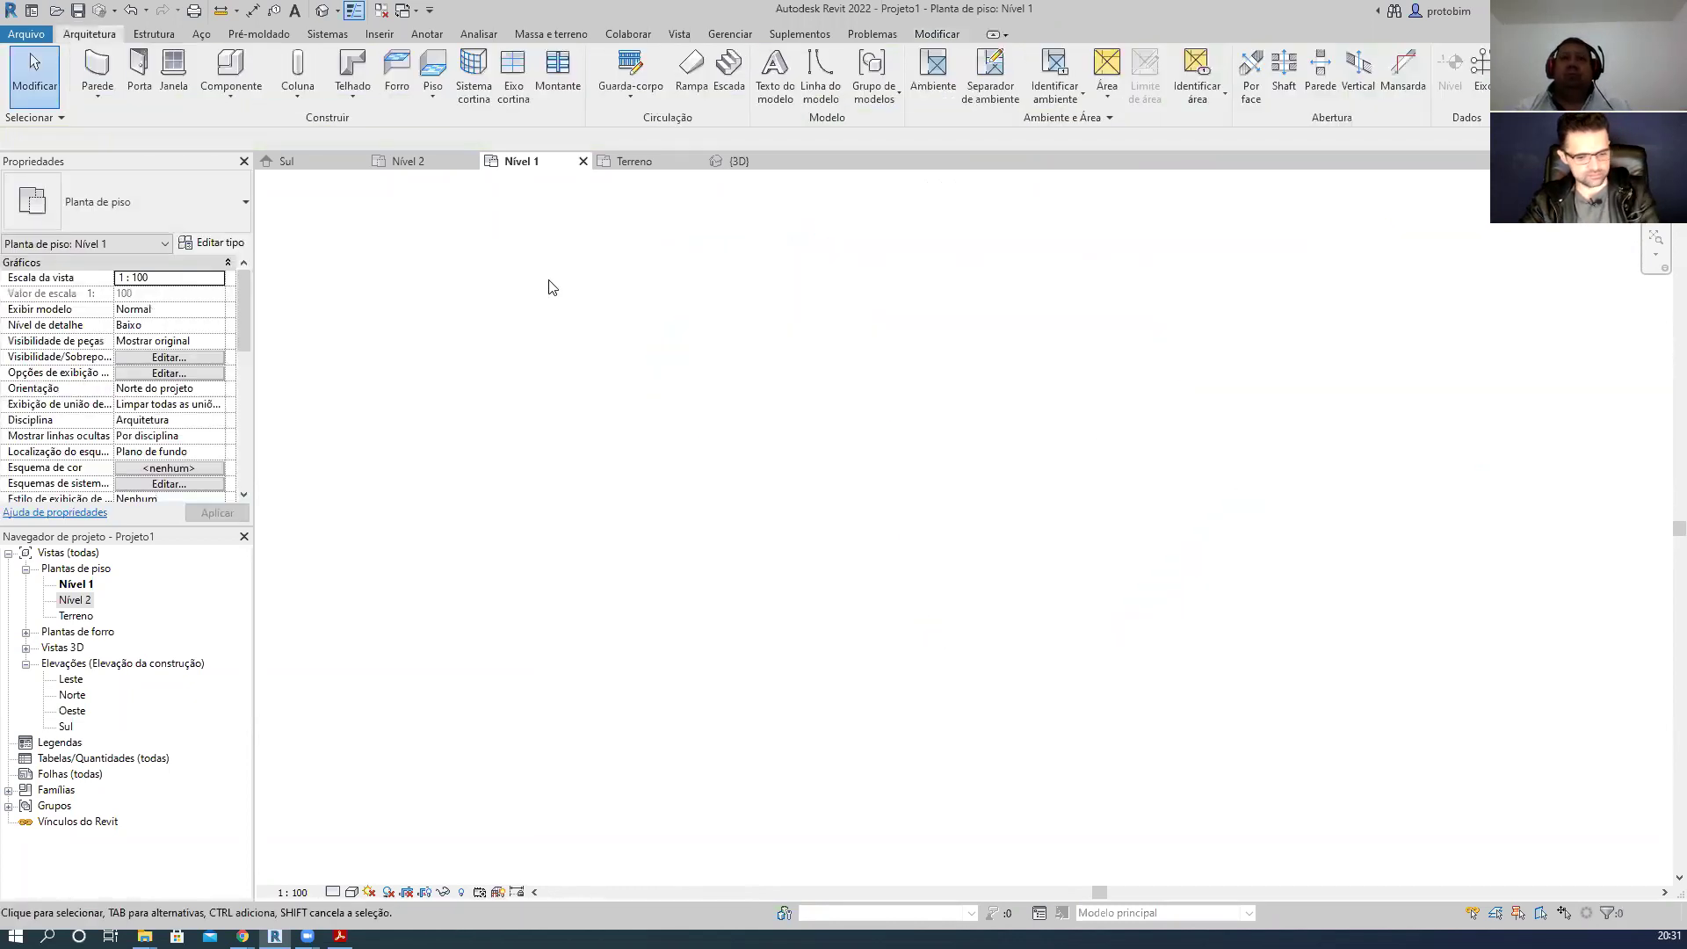
pyautogui.press('w')
pyautogui.press('a')
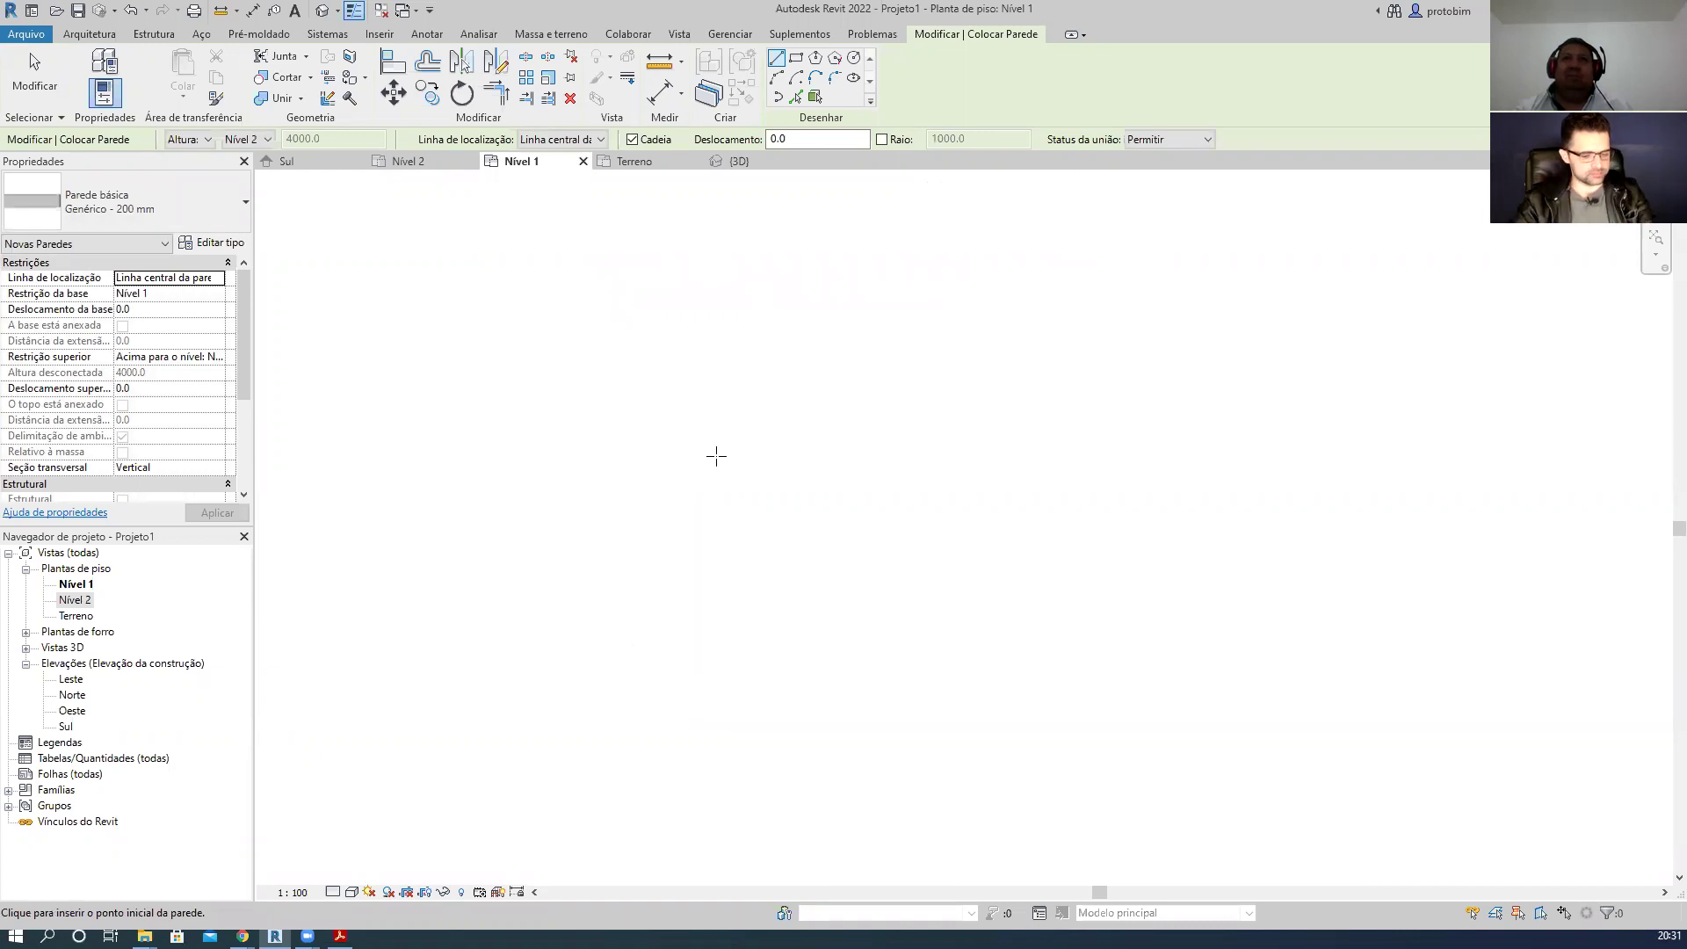
pyautogui.press('Escape')
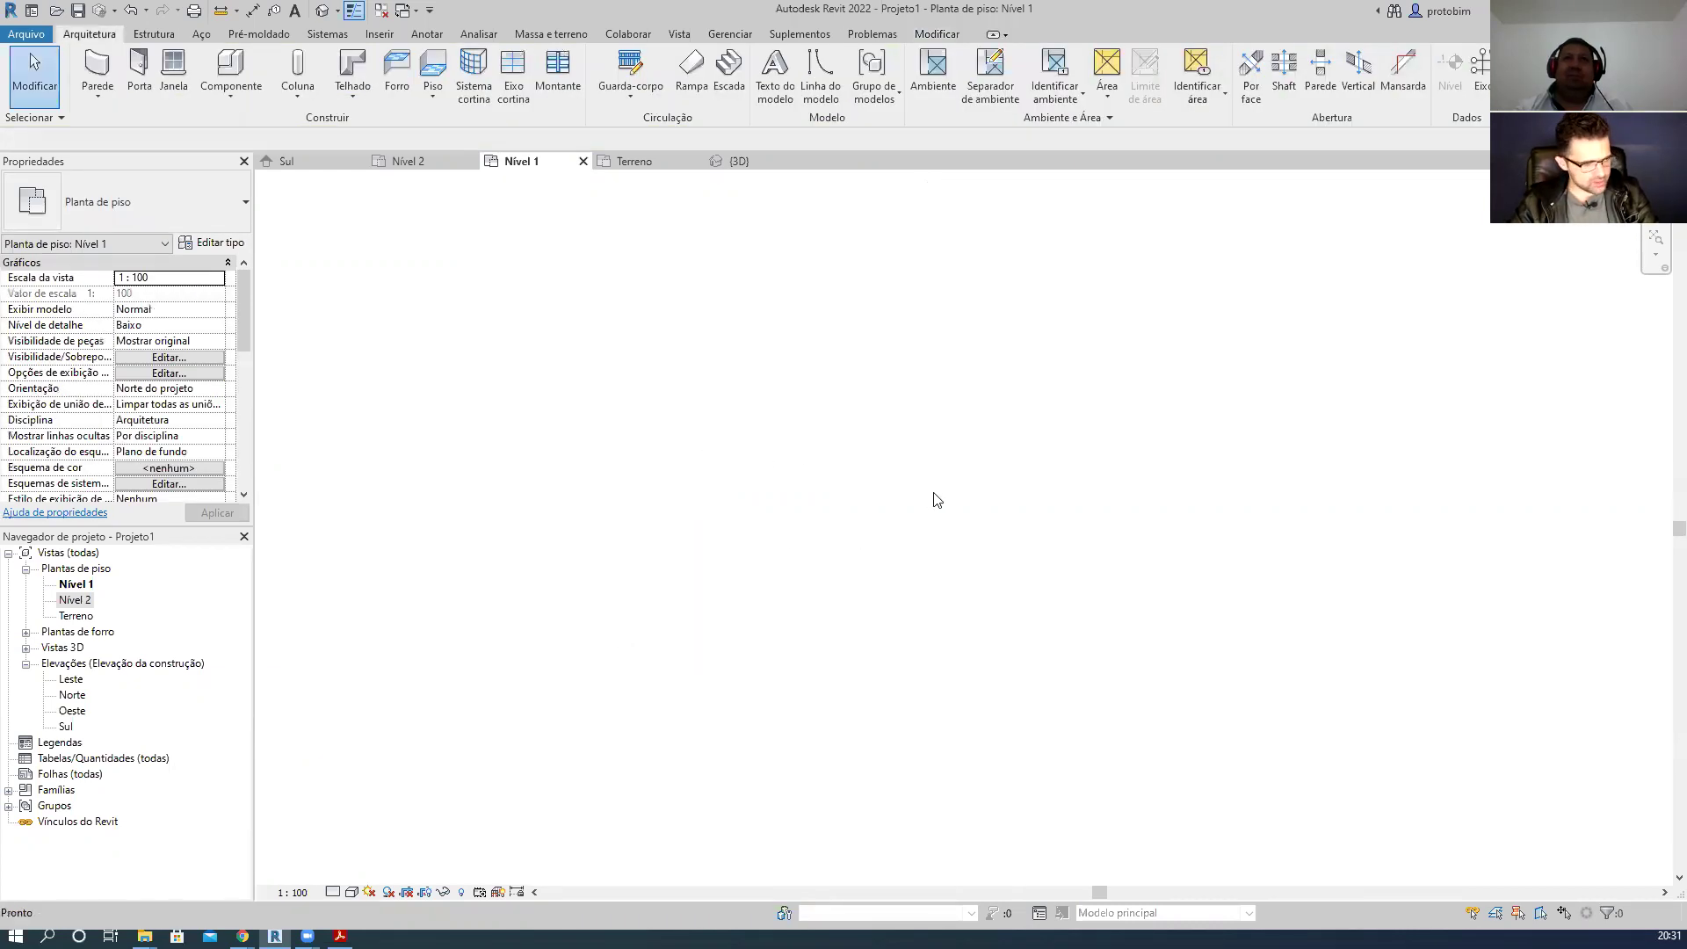
# - Draw a single horizontal Genérico - 200 mm wall 4000 mm long with zero offset, and leave it unselected
pyautogui.press('w')
pyautogui.press('a')
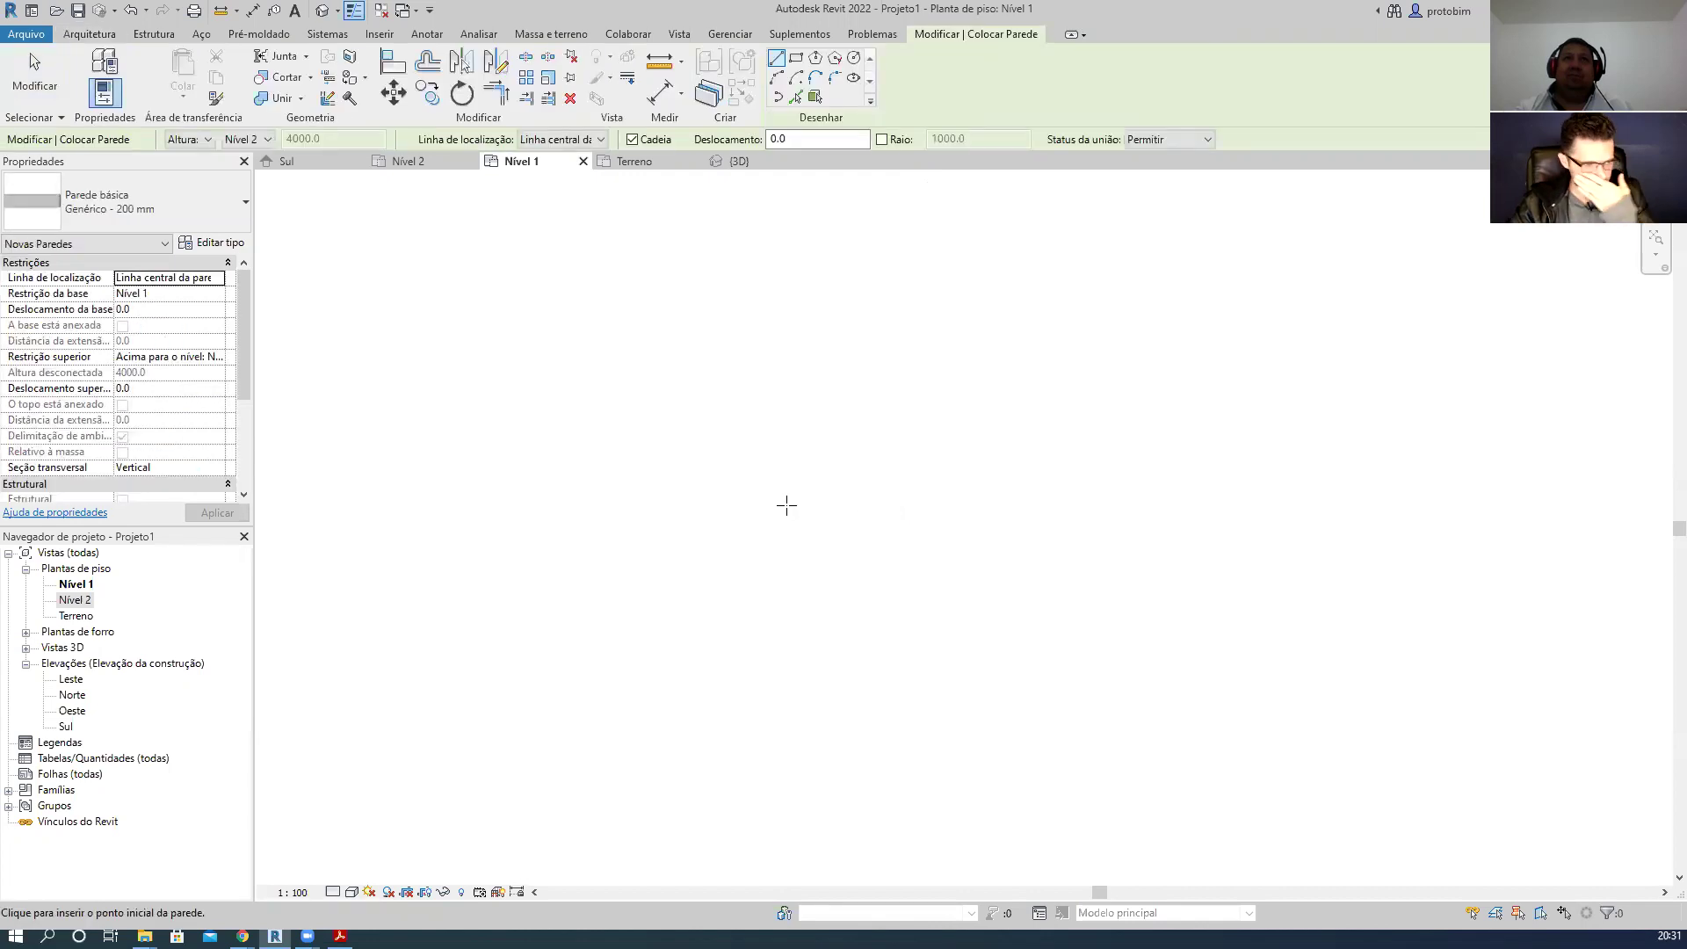
pyautogui.click(746, 504)
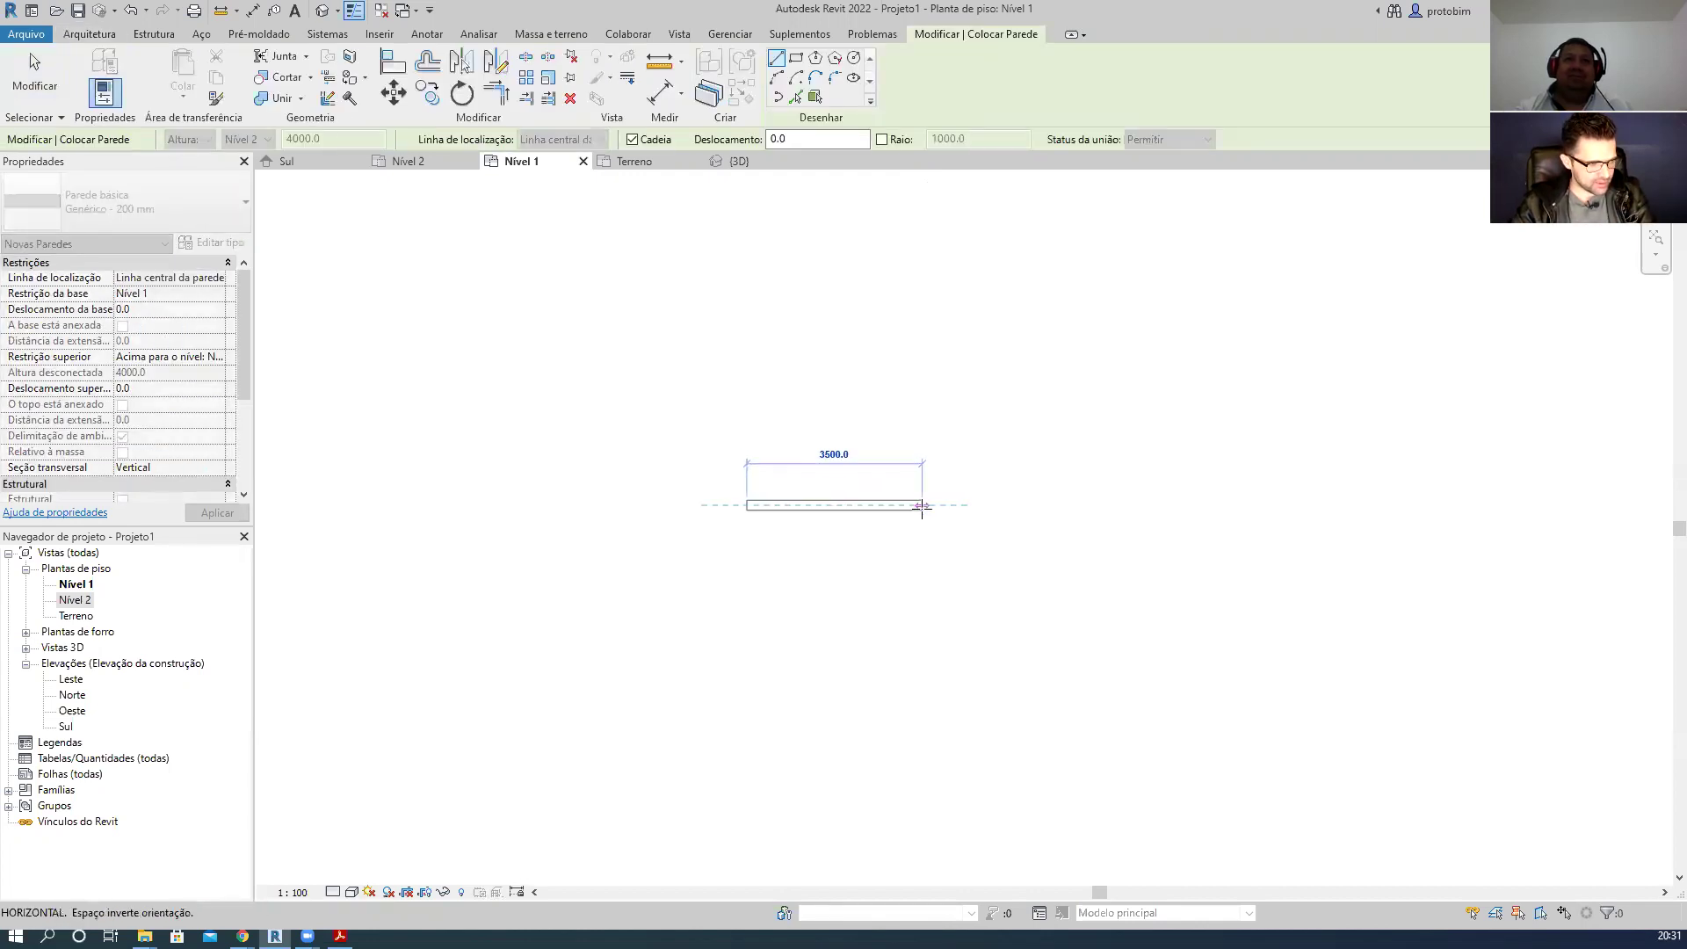
pyautogui.click(949, 505)
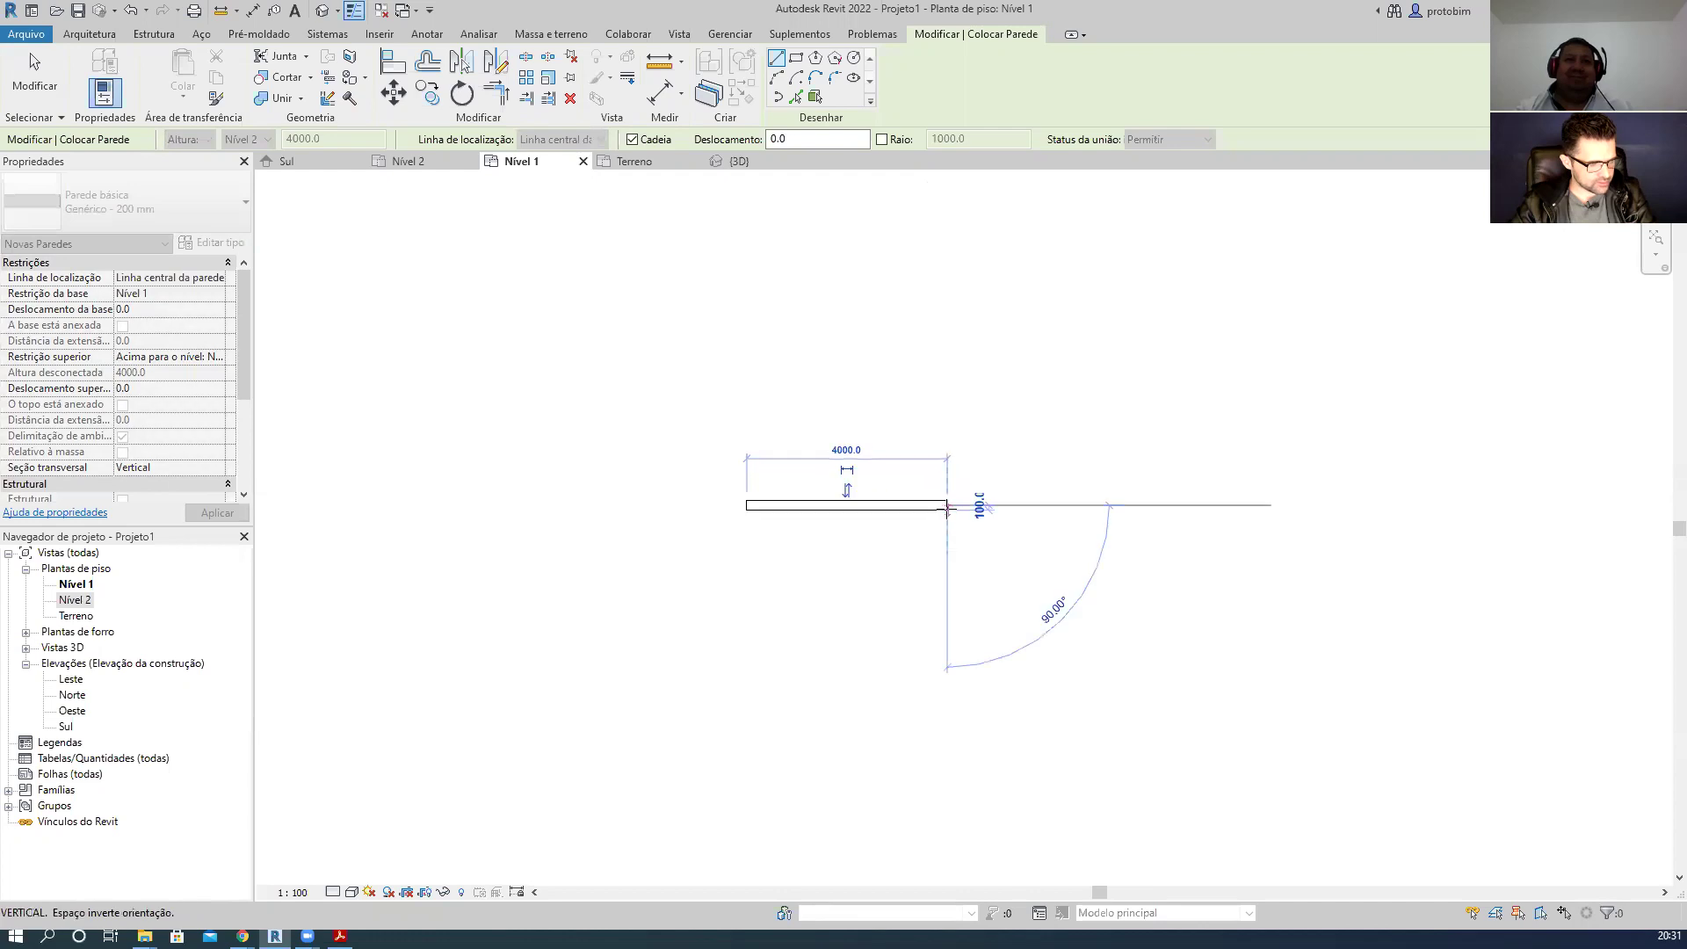
pyautogui.press('Escape')
pyautogui.press('Escape')
pyautogui.click(820, 506)
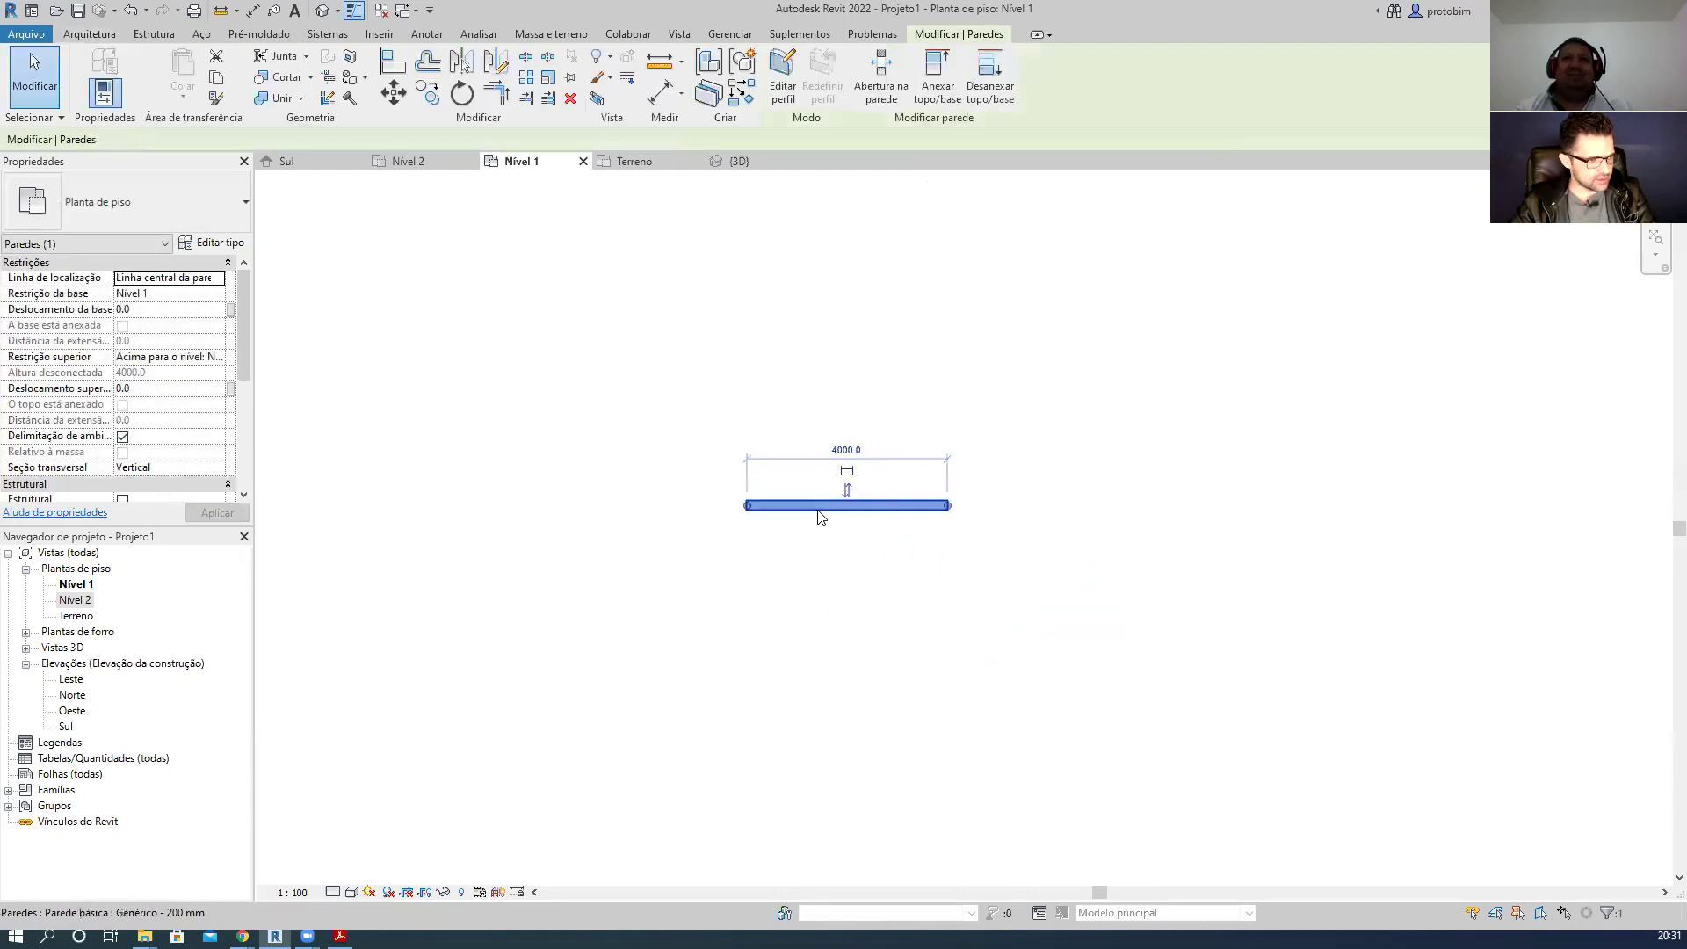
pyautogui.press('Escape')
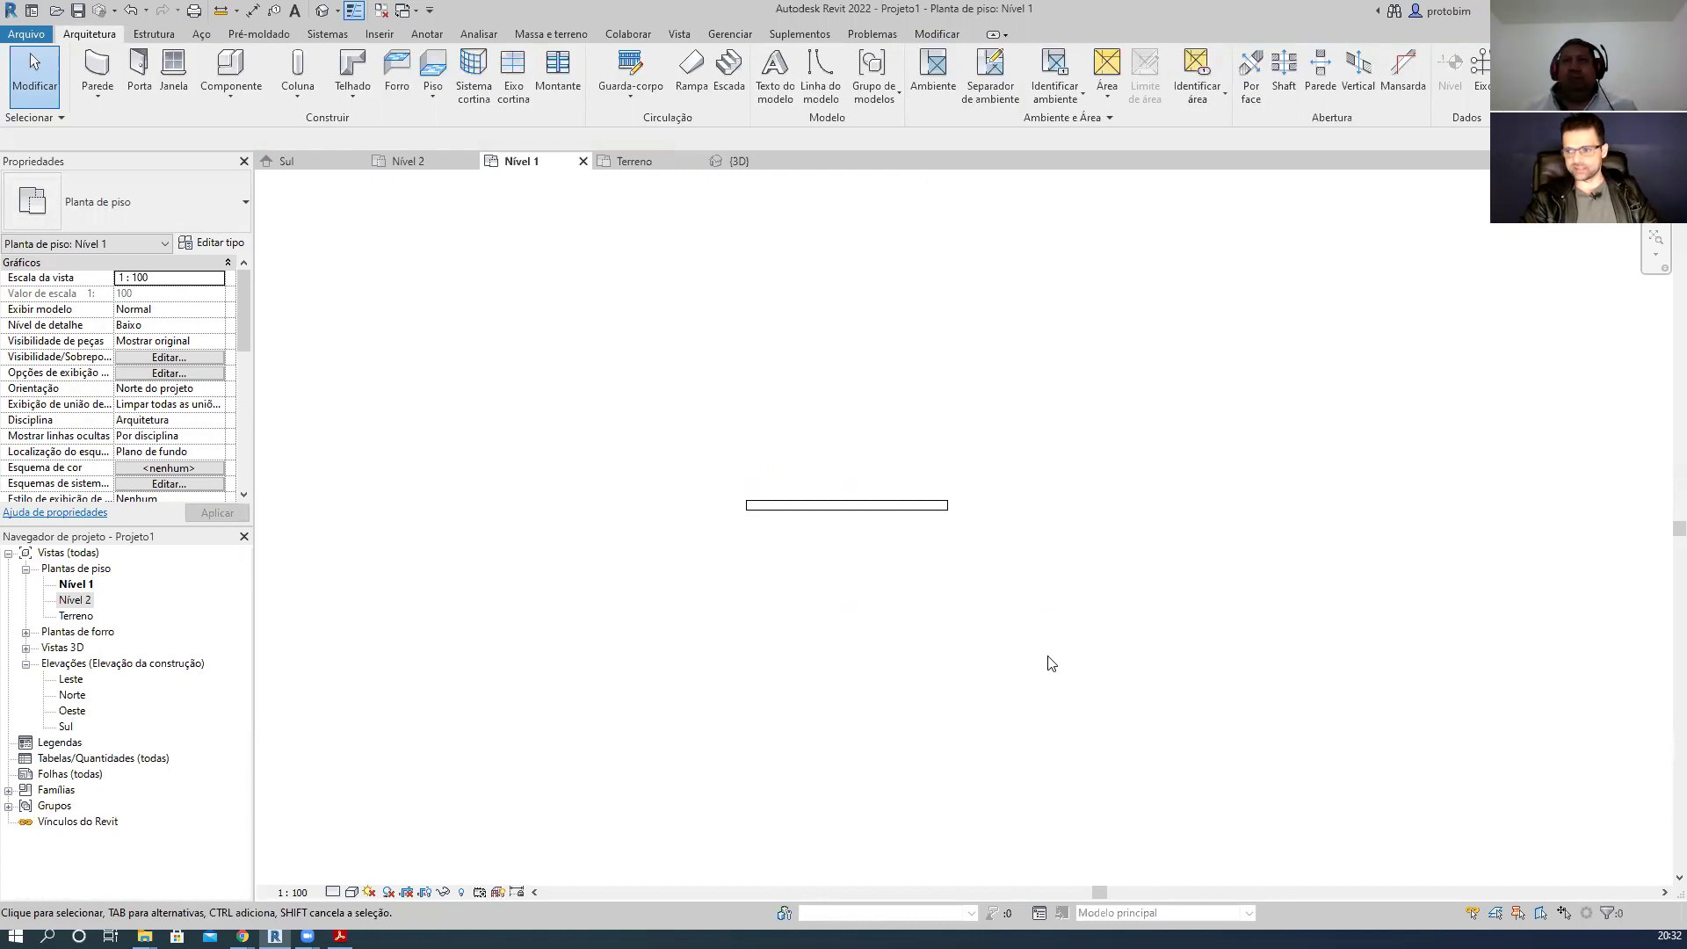
# - Select the 4000 mm wall and review its location line, base constraint and top constraint
pyautogui.click(828, 517)
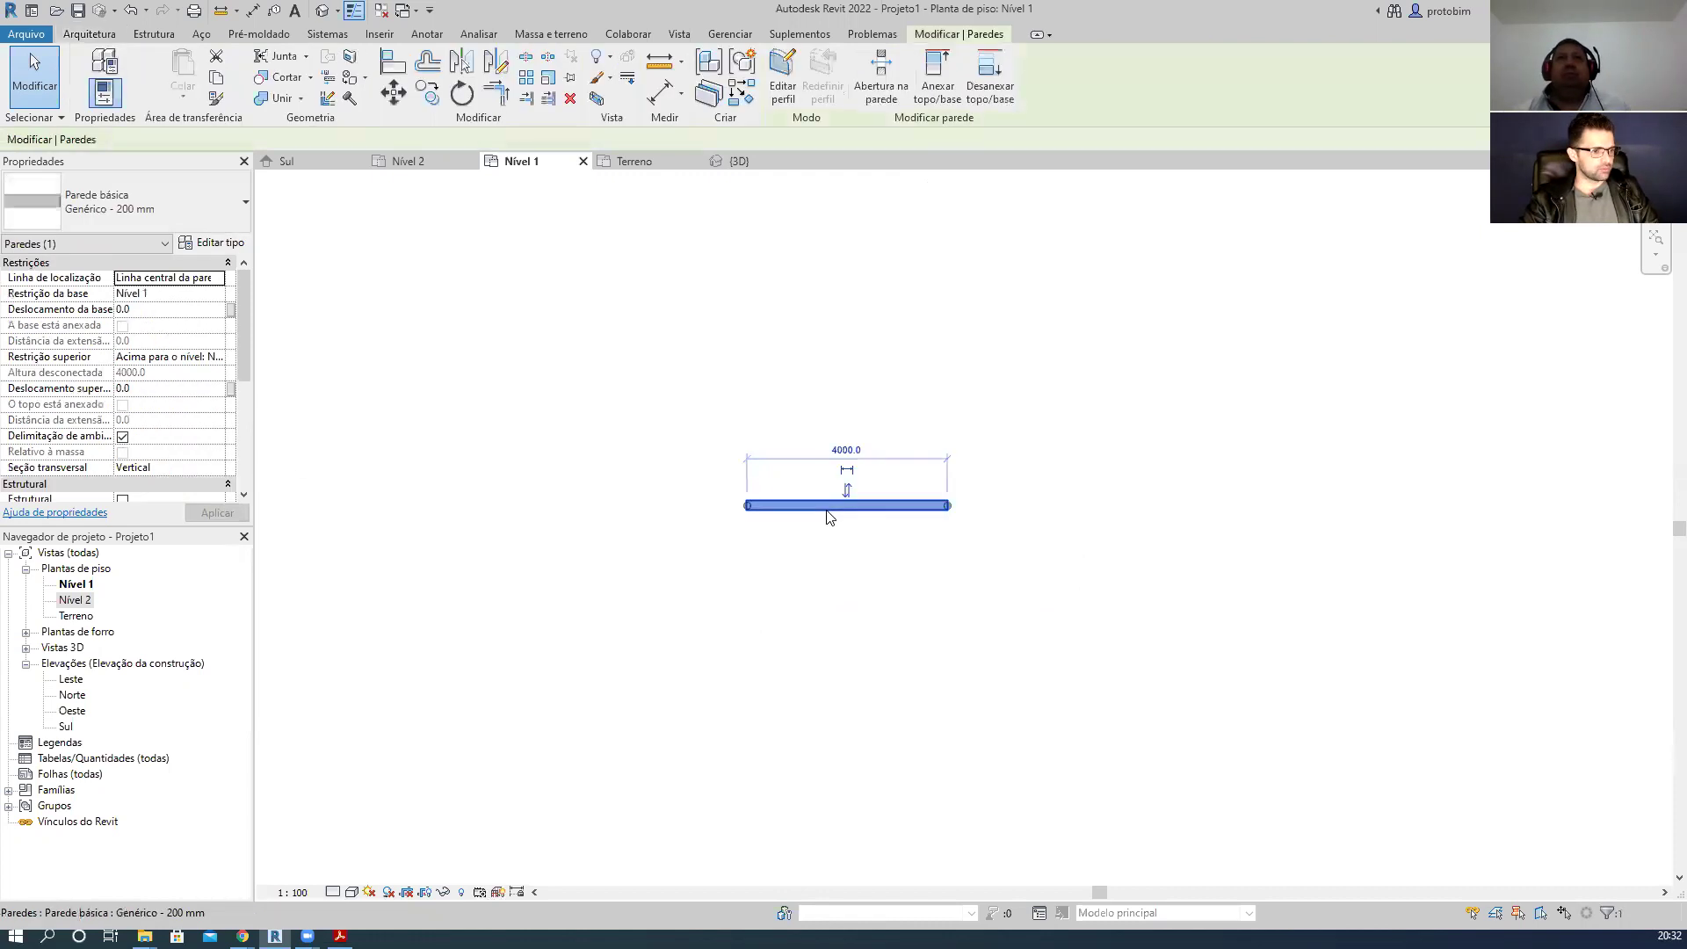
pyautogui.click(227, 284)
pyautogui.click(202, 296)
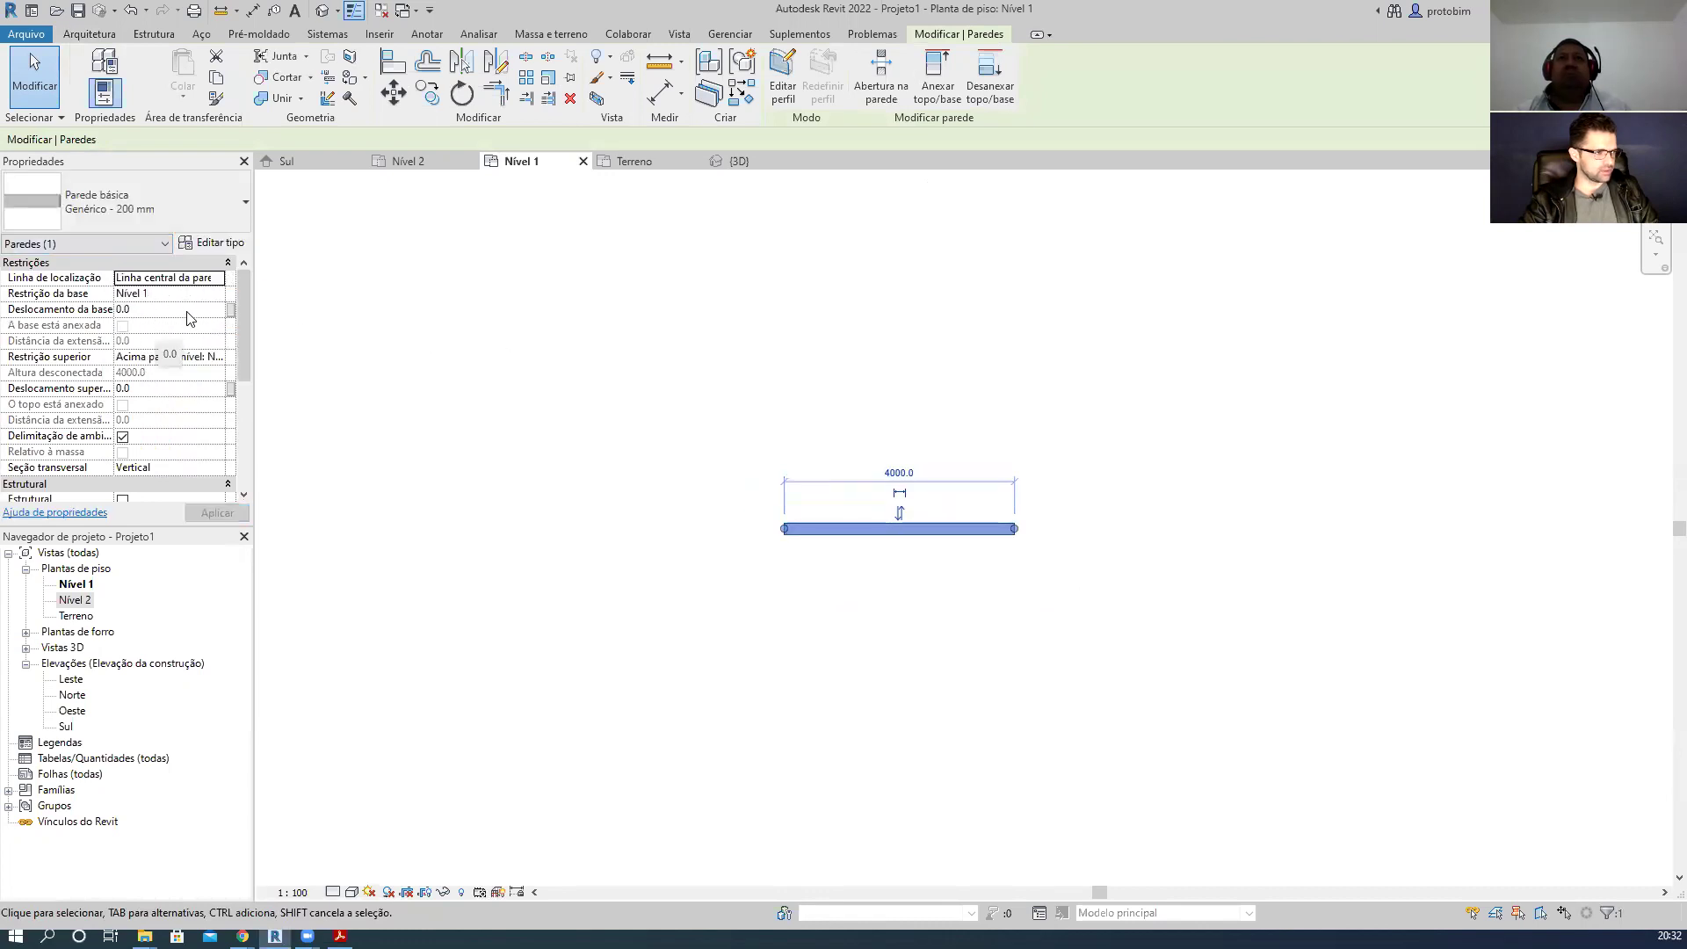
pyautogui.click(220, 358)
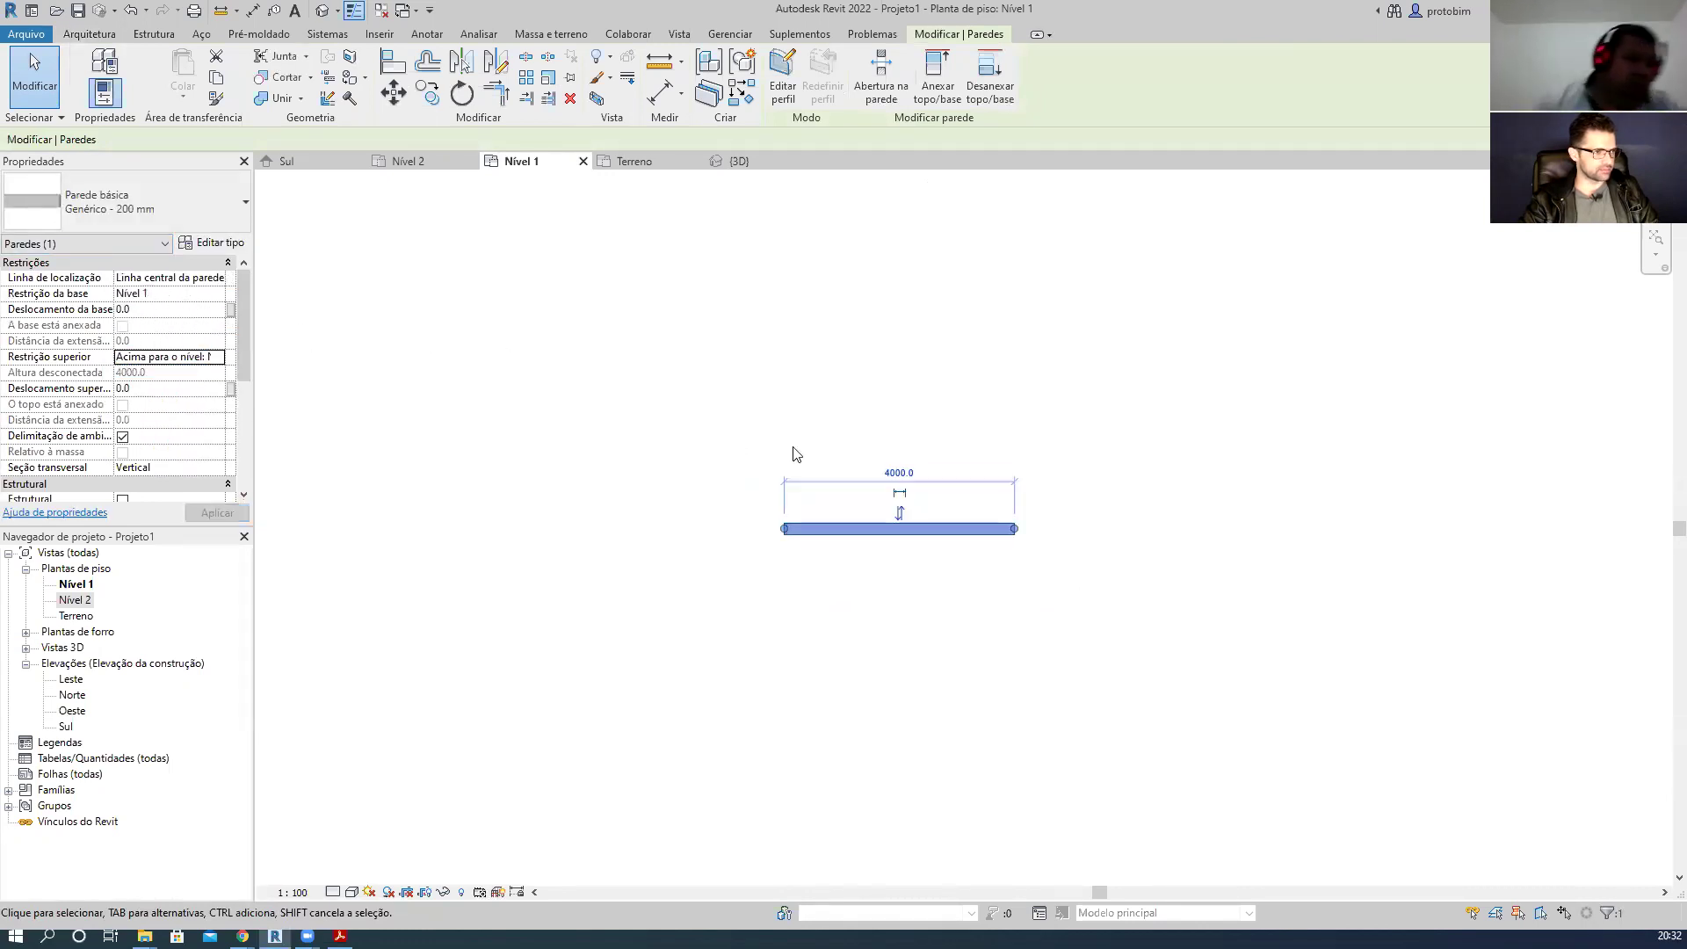
# - Switch to the Sul elevation and examine the wall's extent between Nível 1 and Nível 2, selecting the Nível 2 level
pyautogui.click(413, 162)
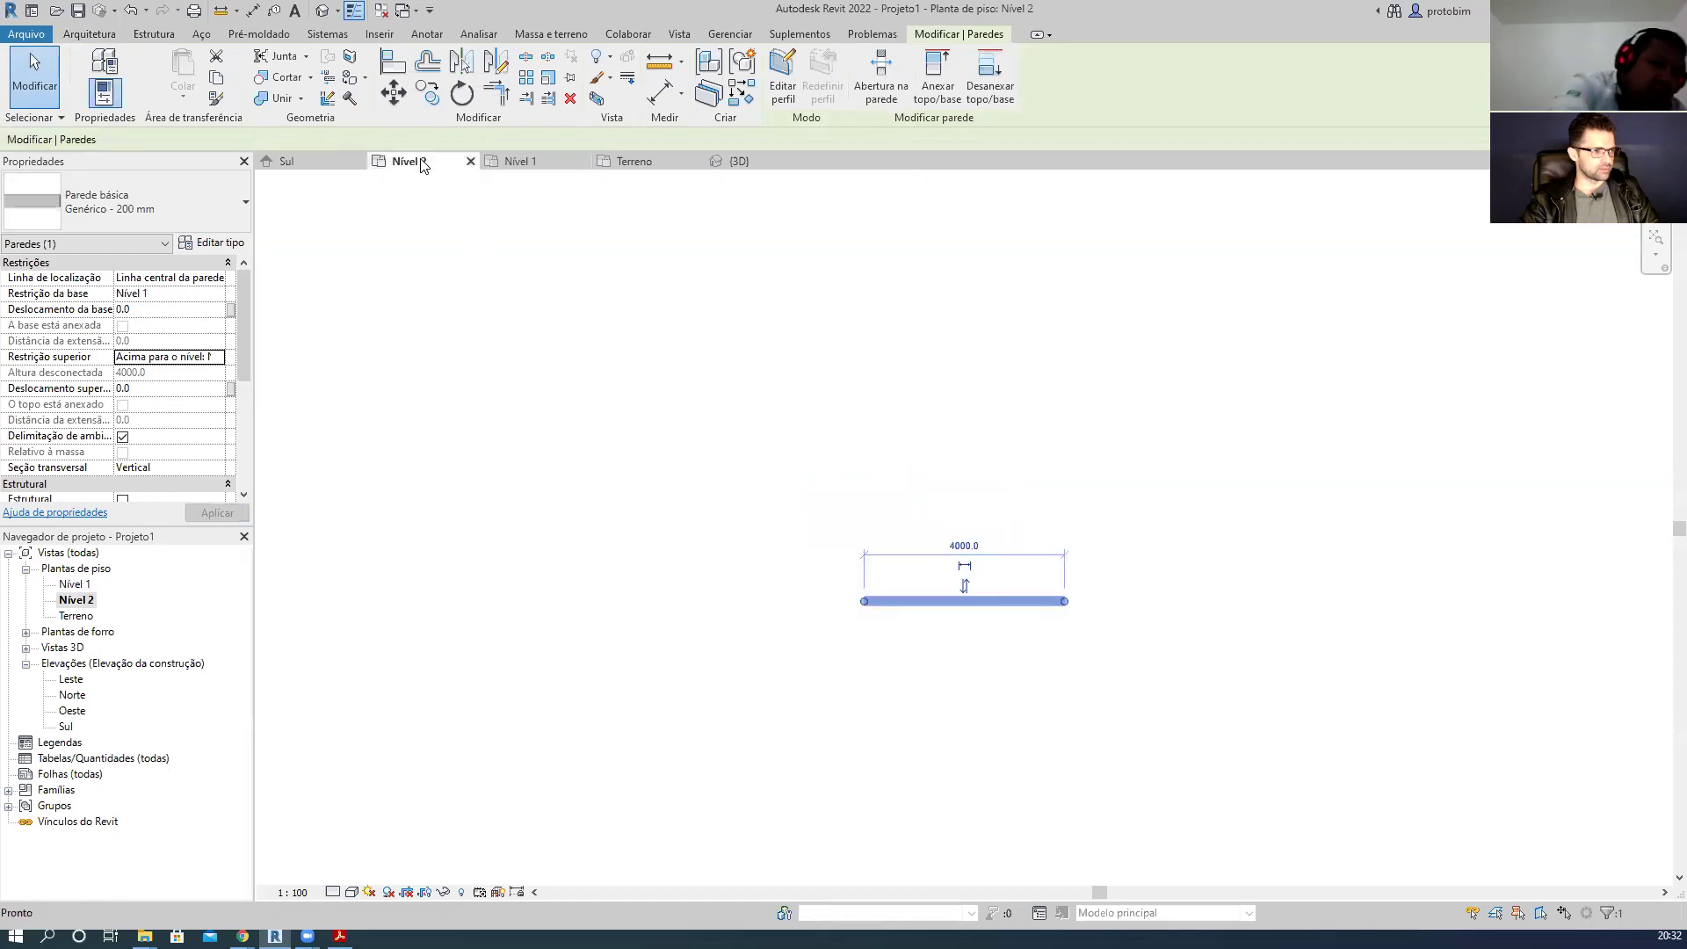
pyautogui.click(290, 161)
pyautogui.moveTo(1372, 514); pyautogui.dragTo(871, 498)
pyautogui.click(1048, 728)
pyautogui.moveTo(1048, 727); pyautogui.dragTo(1274, 754, button='middle')
pyautogui.scroll(2, 1251, 690)
pyautogui.click(1262, 416)
pyautogui.moveTo(1265, 415)
pyautogui.mouseDown()
pyautogui.moveTo(1266, 240)
pyautogui.moveTo(1261, 439)
pyautogui.moveTo(1266, 415)
pyautogui.mouseUp()
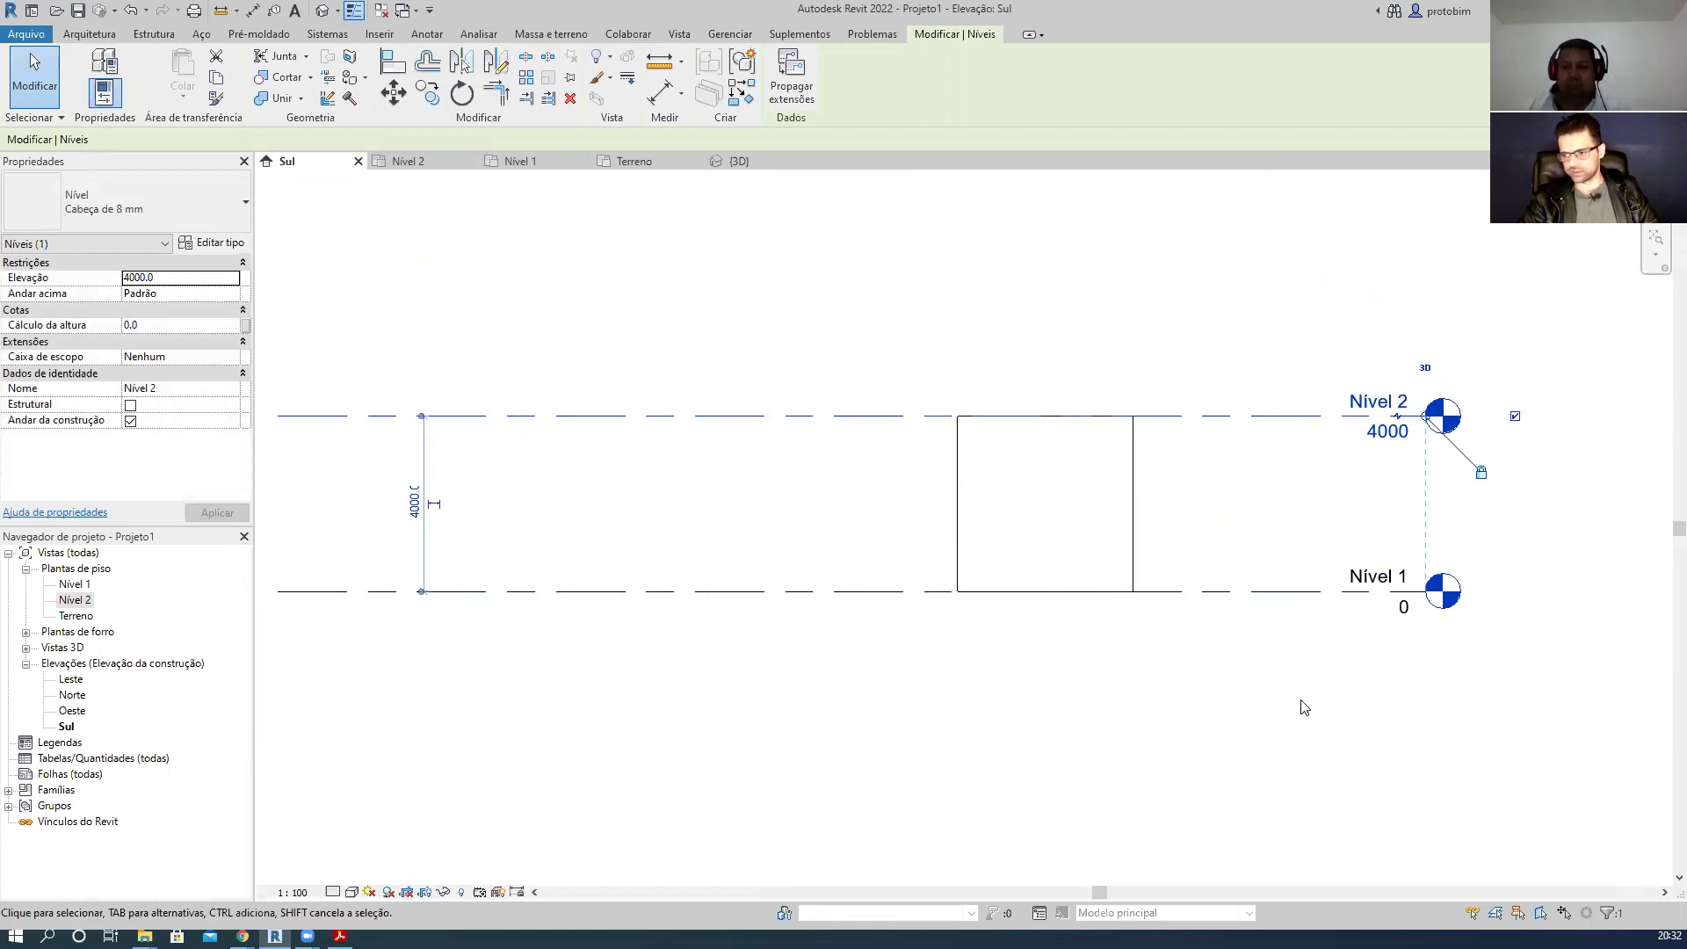
# - Select the wall in the Sul elevation and outline its base offset and top offset properties in red
pyautogui.click(1249, 465)
pyautogui.click(1103, 492)
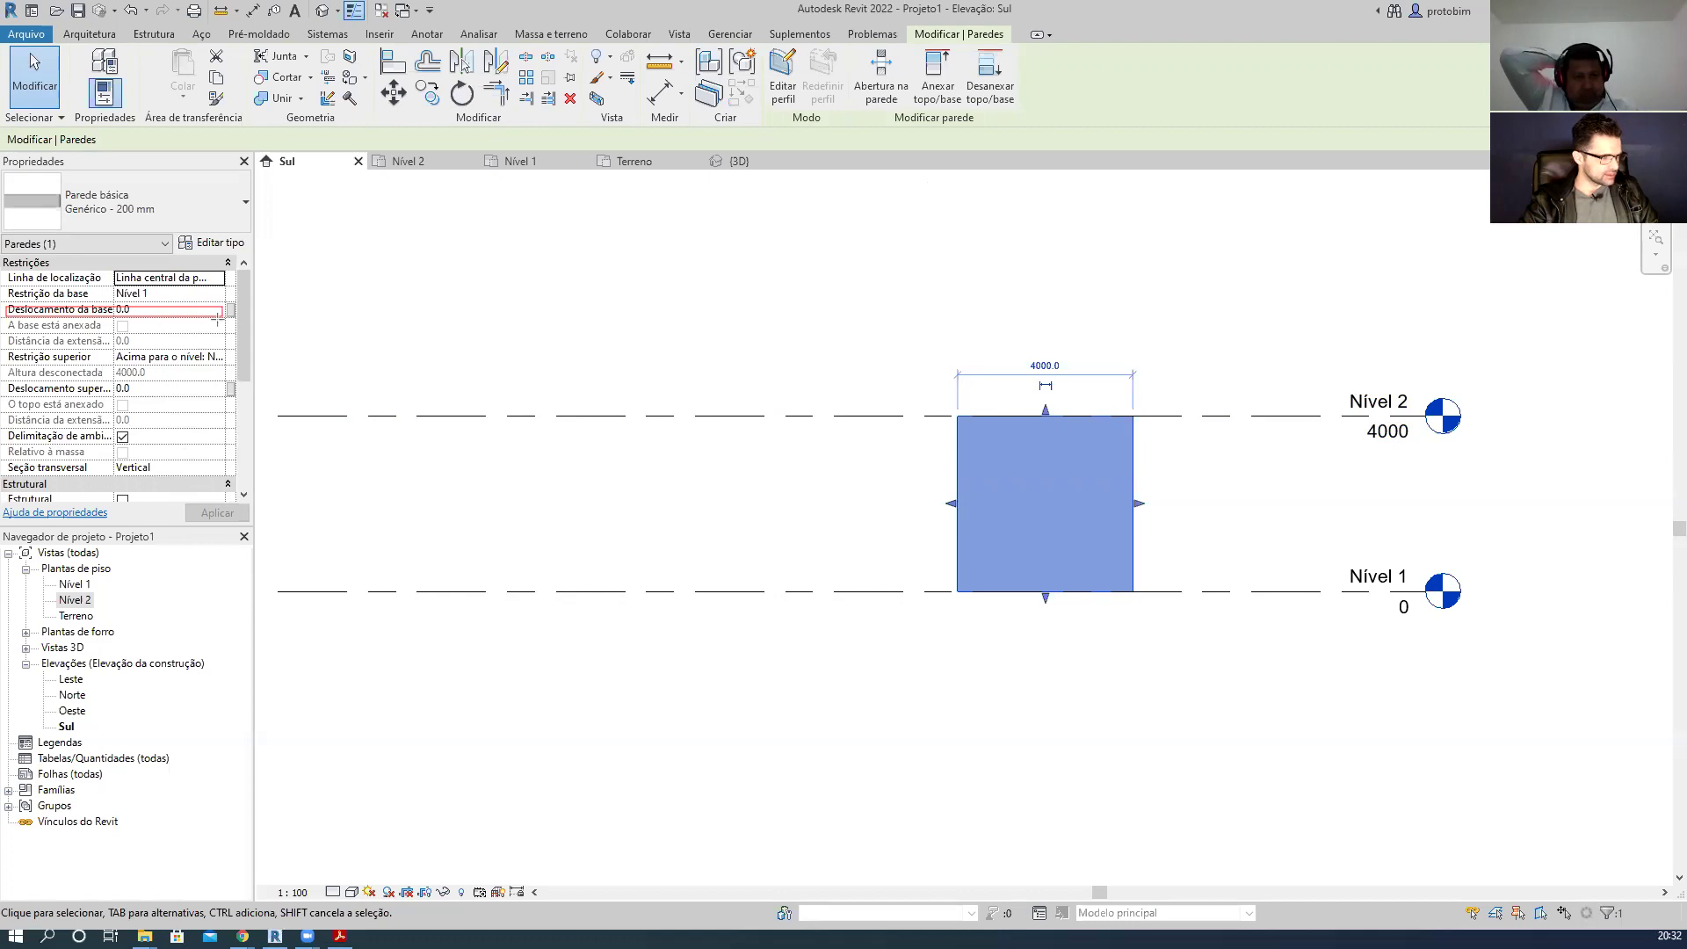
pyautogui.moveTo(8, 387); pyautogui.dragTo(221, 397)
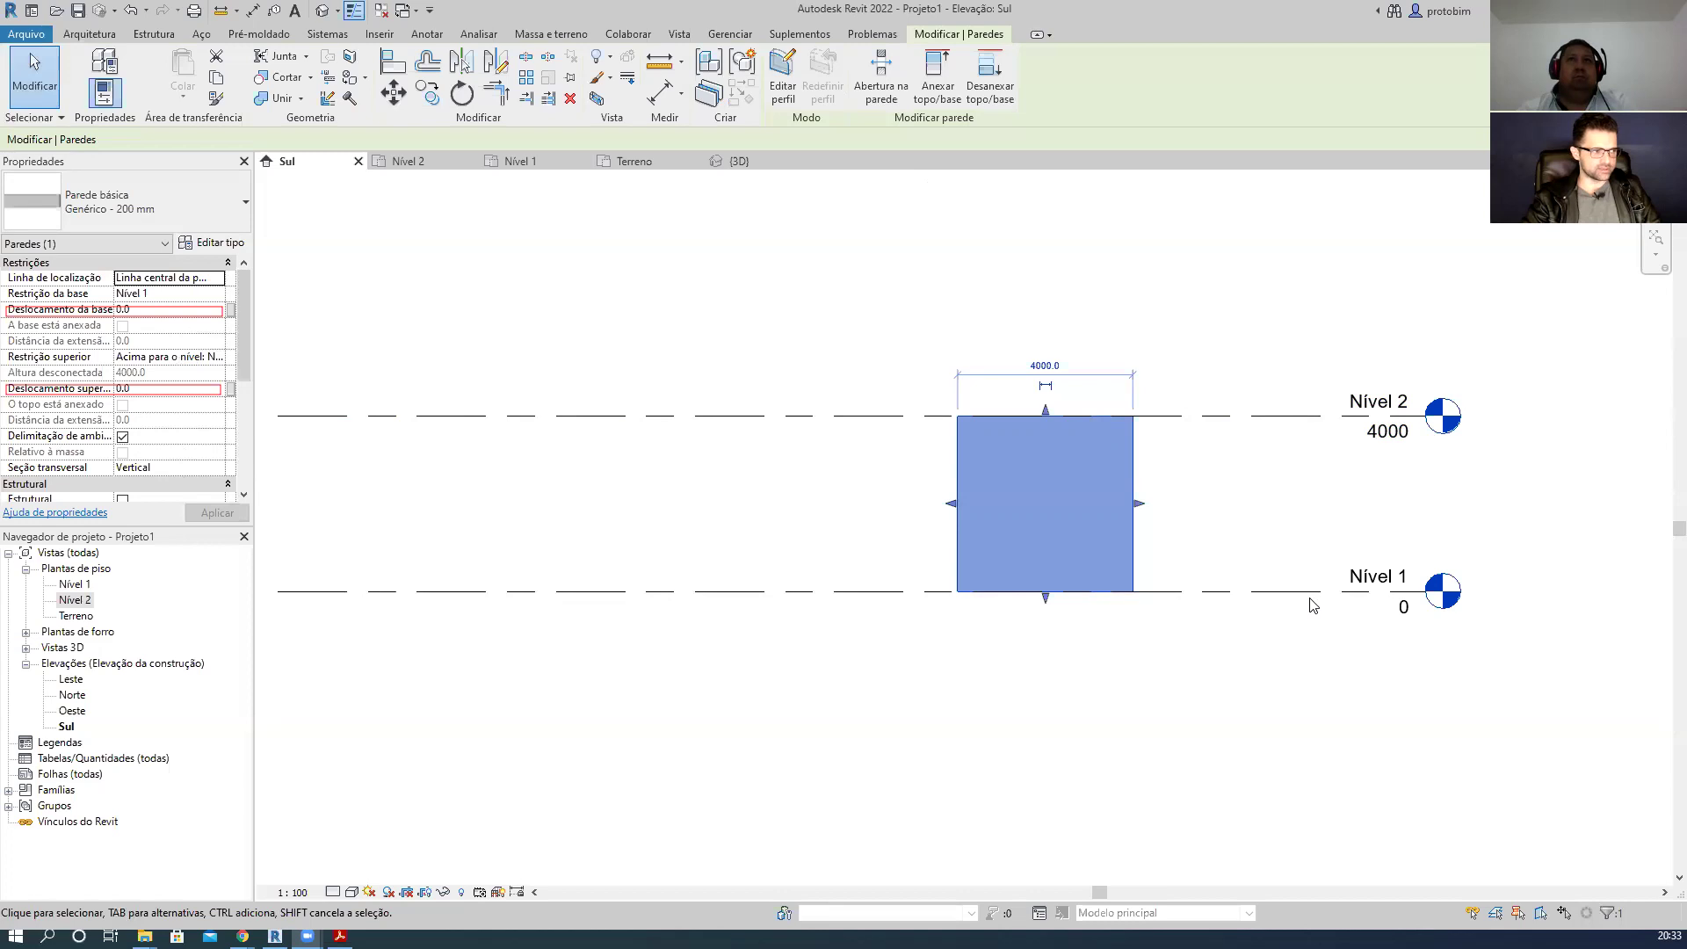
# - Set the wall's base offset from Nível 1 to 500 mm
pyautogui.click(172, 310)
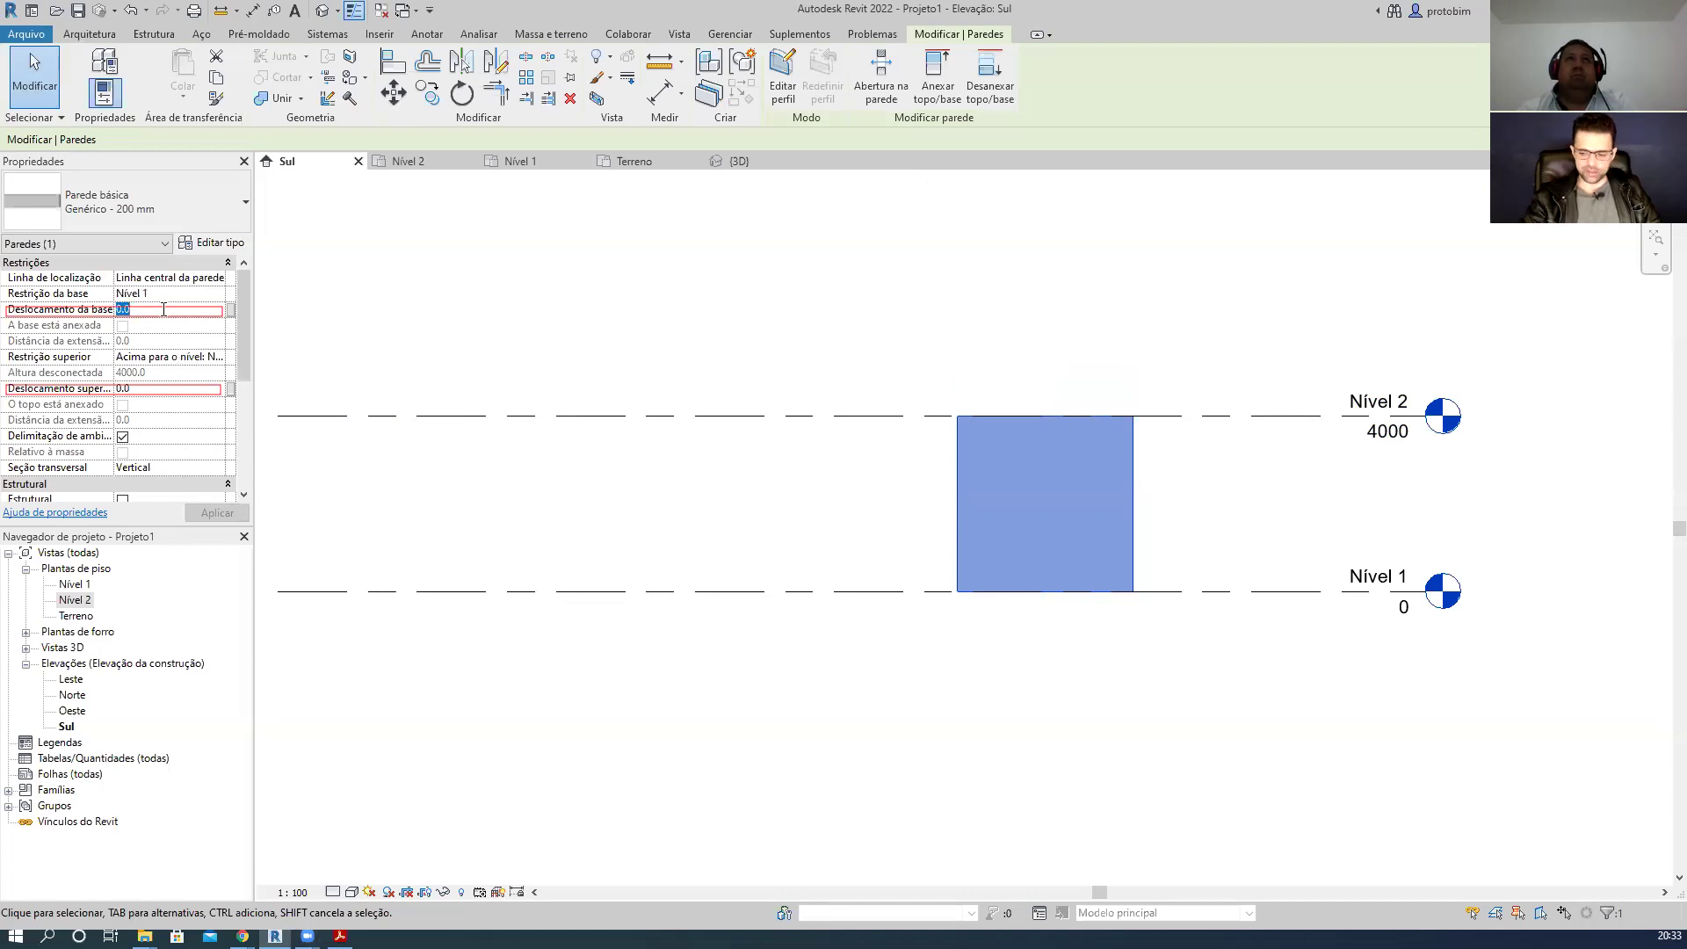
pyautogui.write('500')
pyautogui.click(217, 513)
pyautogui.click(1088, 697)
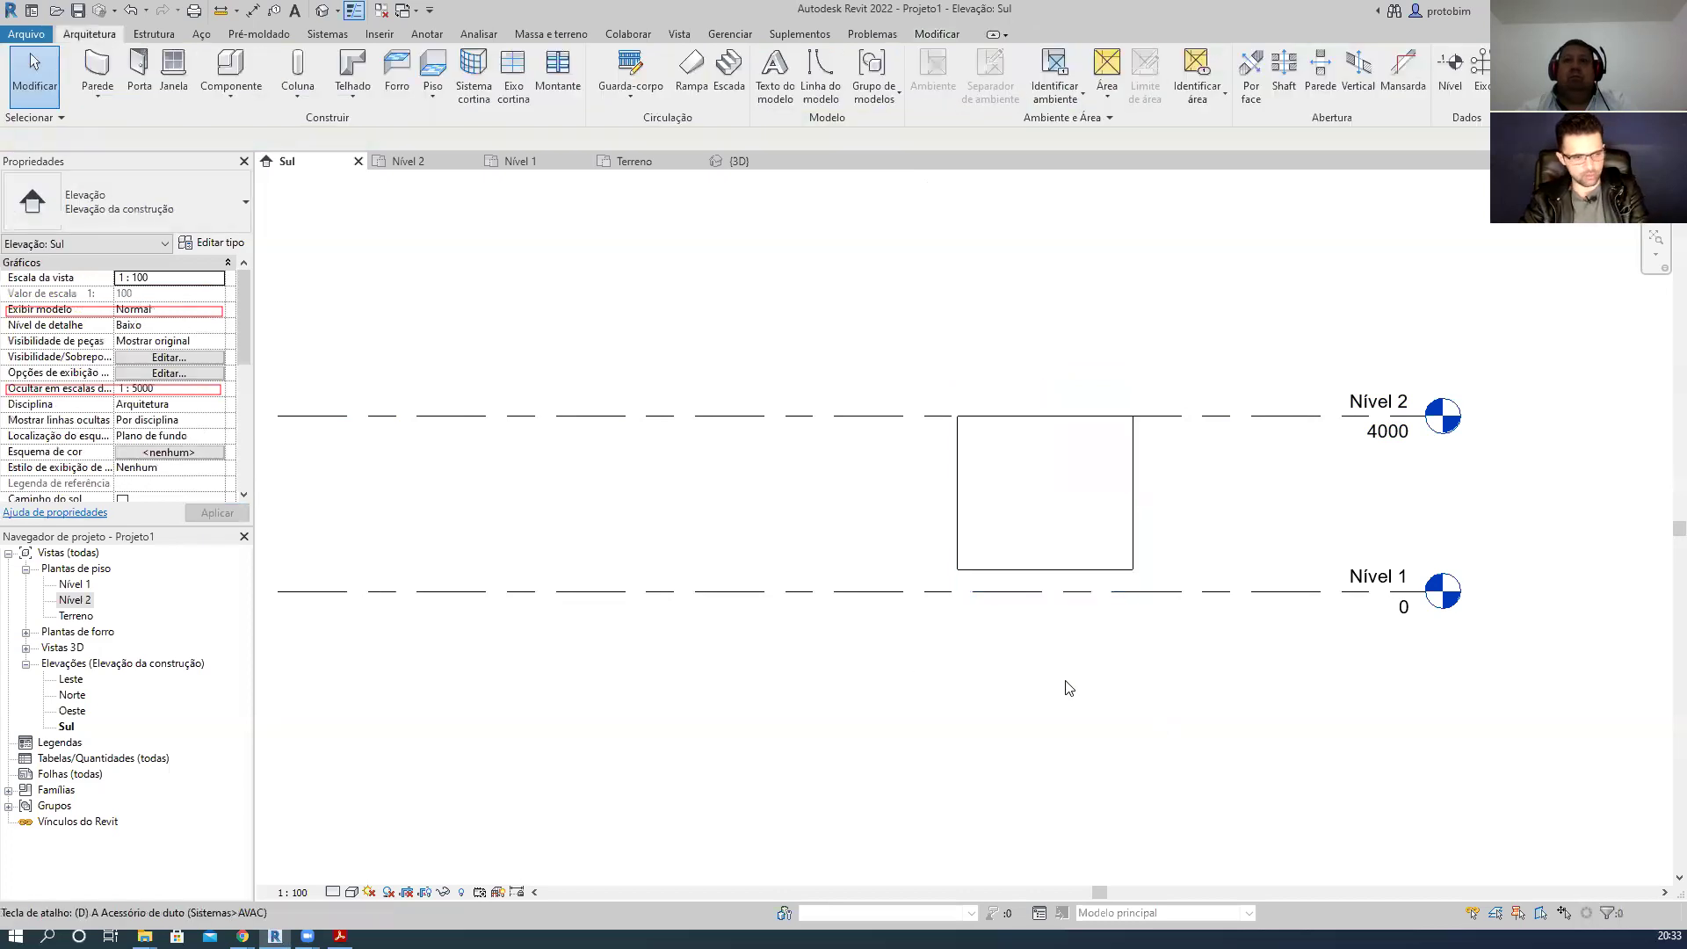
# - Add an aligned dimension between the wall's bottom edge and the Nível 1 line, placed beside the wall
pyautogui.press('d')
pyautogui.press('i')
pyautogui.click(1020, 570)
pyautogui.click(1011, 592)
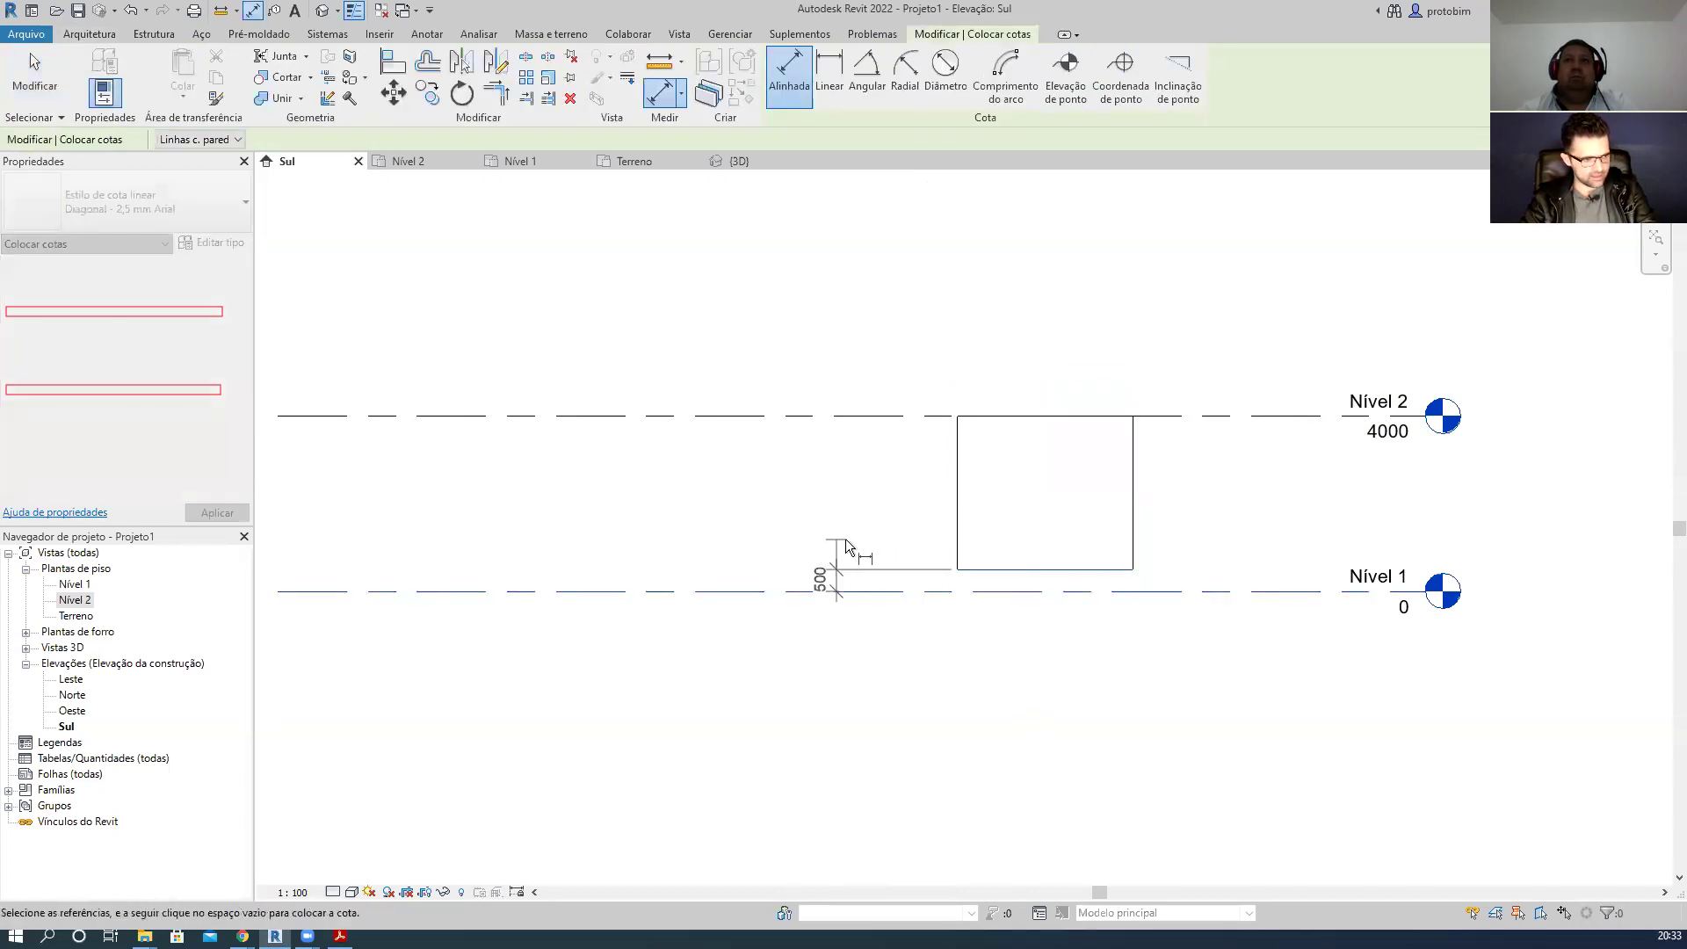
pyautogui.click(850, 547)
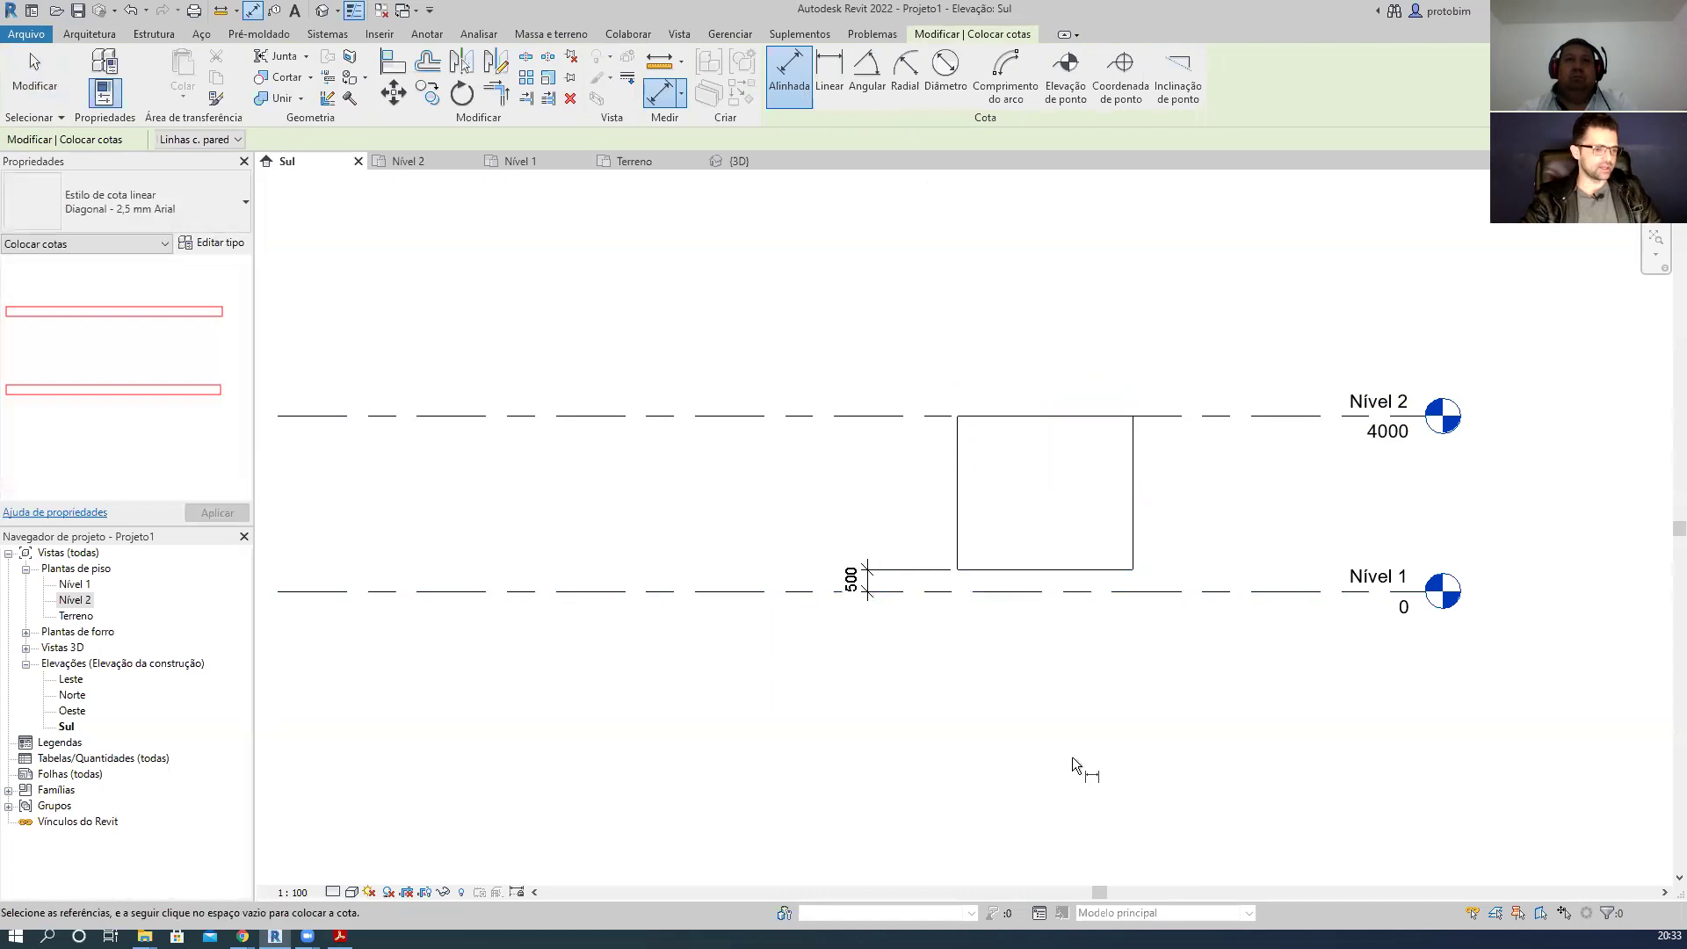
pyautogui.rightClick(1072, 764)
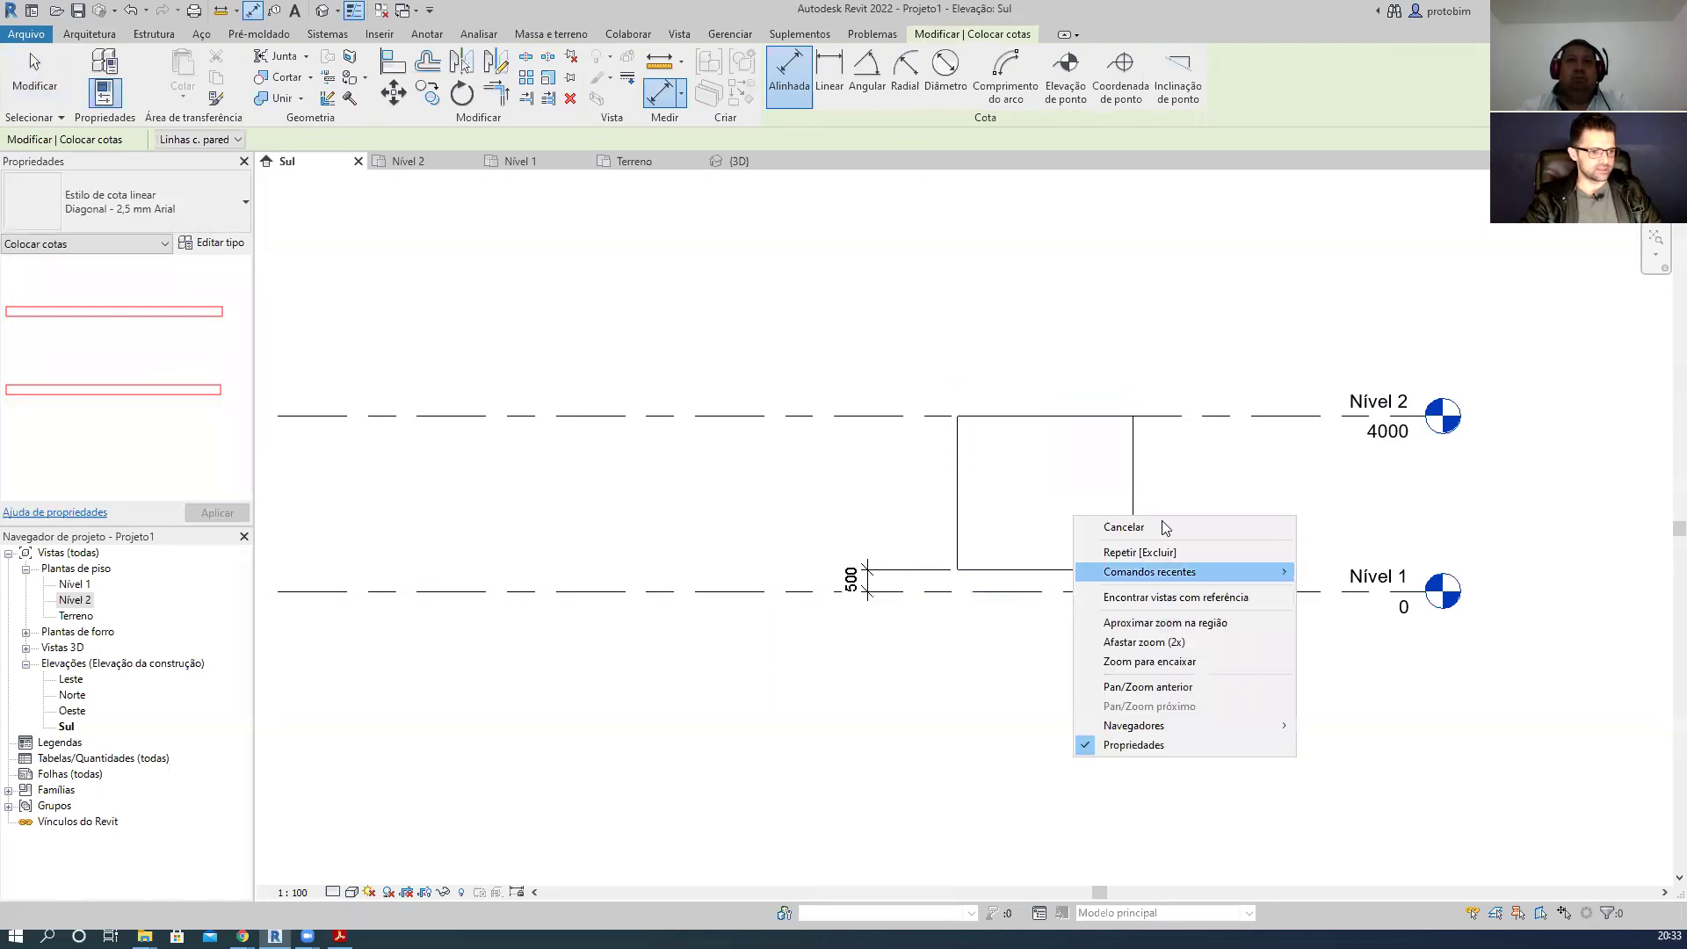
pyautogui.click(1153, 527)
# - Set the wall's top offset from Nível 2 to 1000 mm
pyautogui.click(1081, 532)
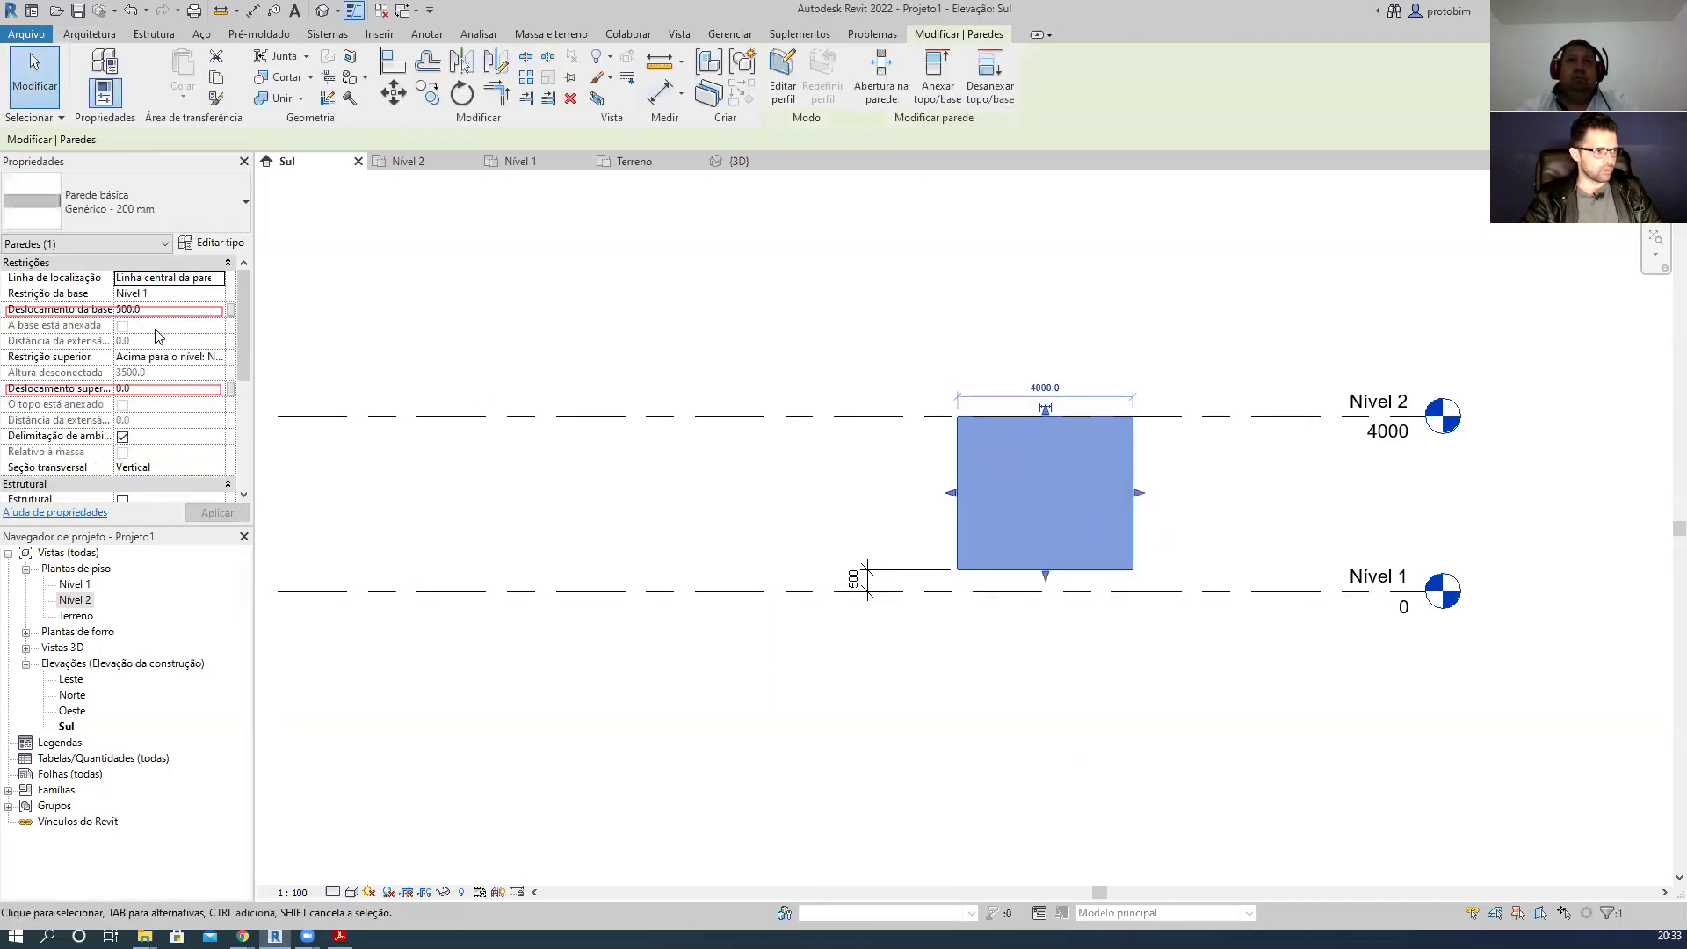
pyautogui.click(170, 388)
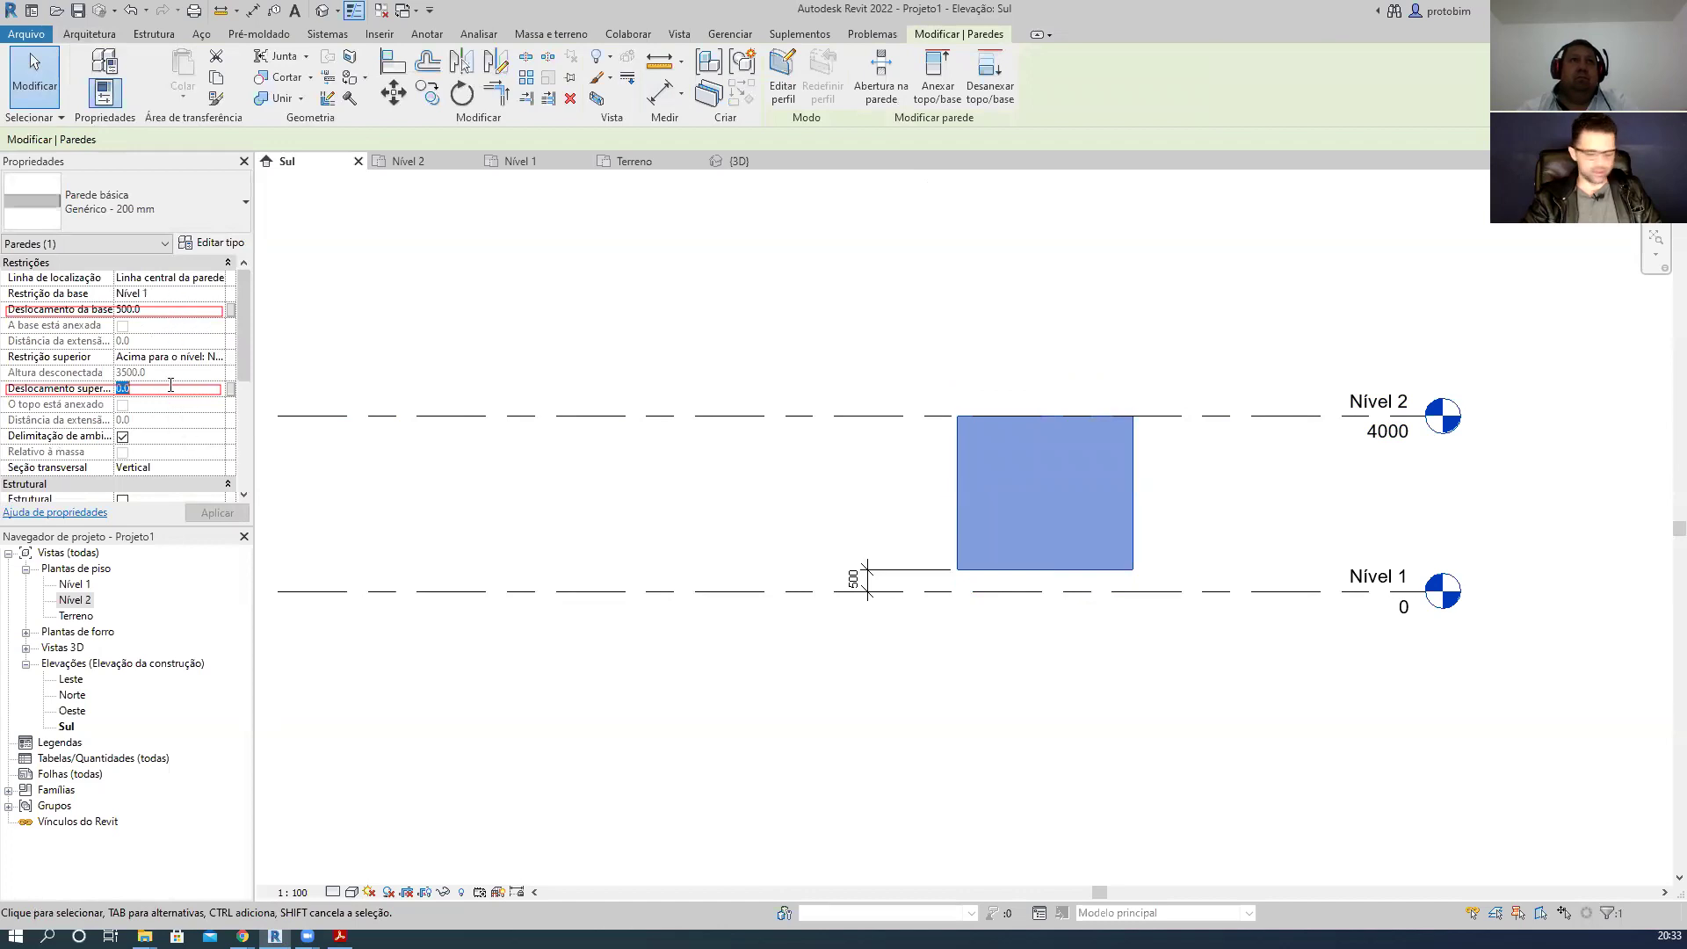
pyautogui.write('1000')
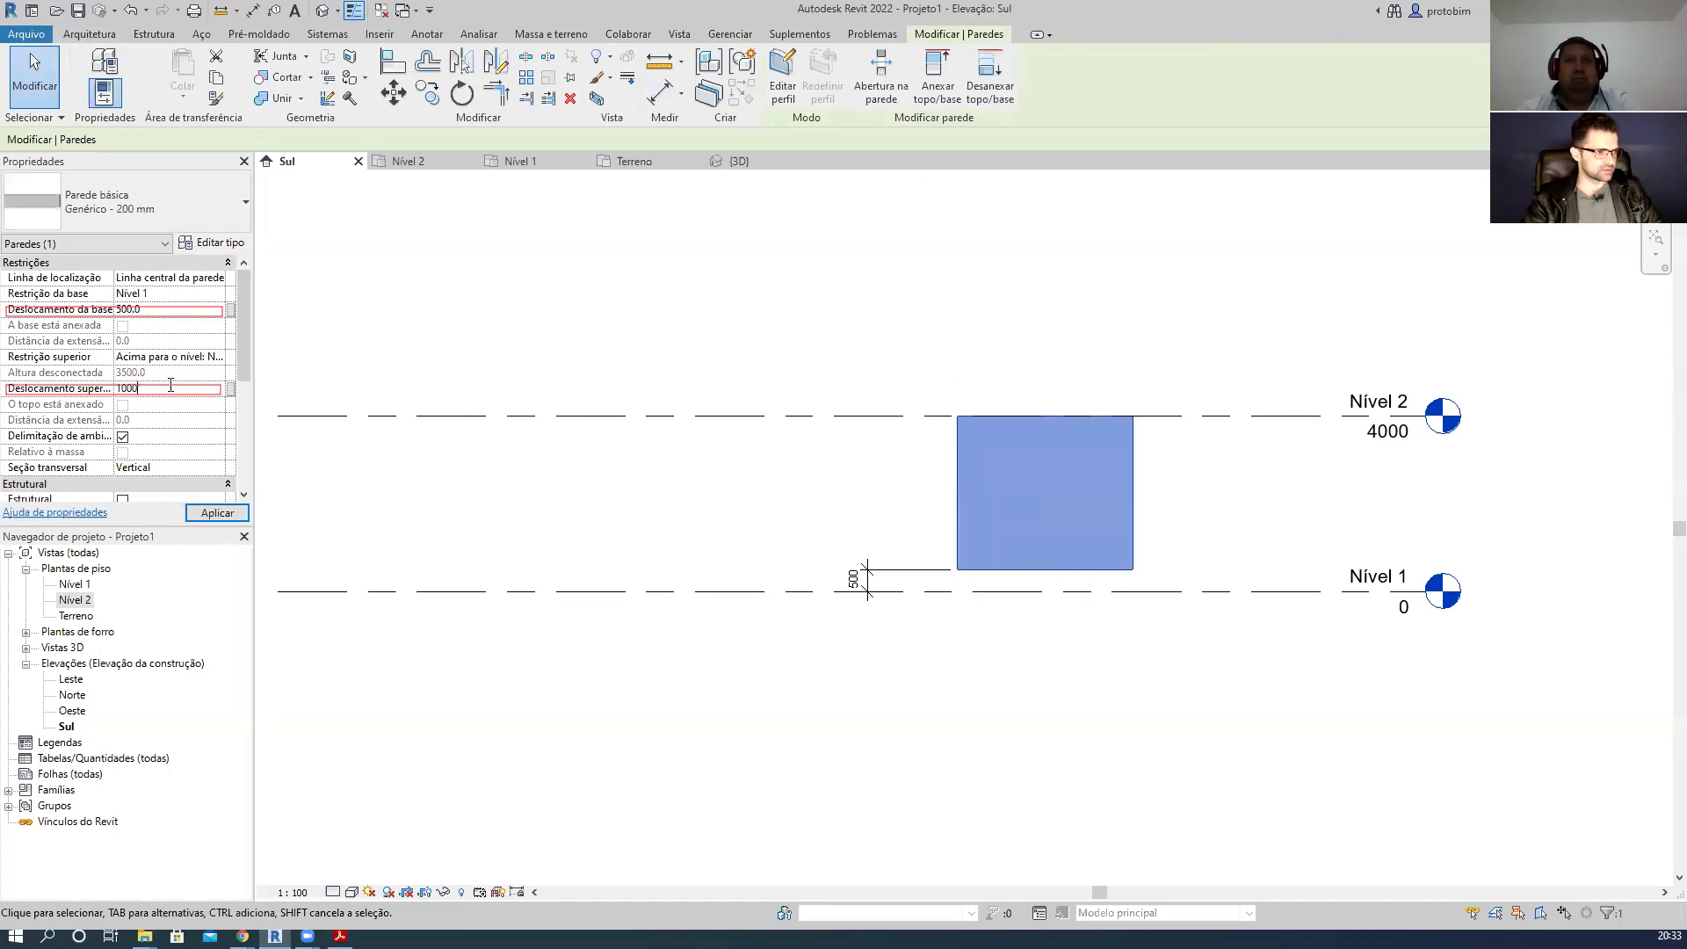
pyautogui.click(682, 320)
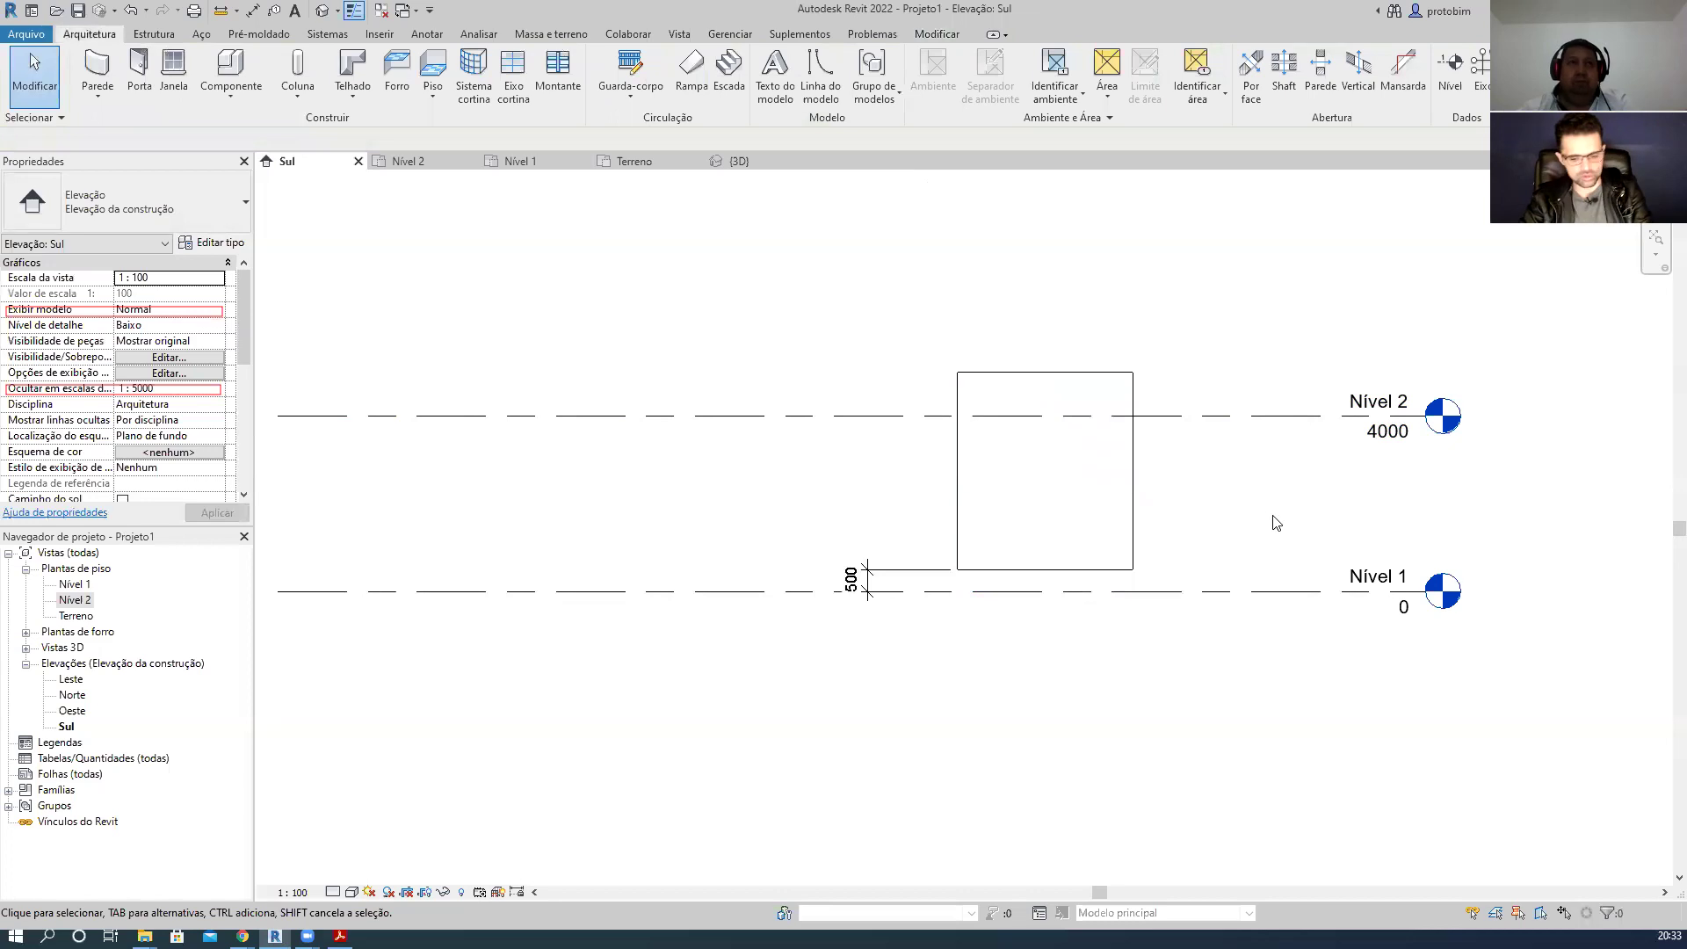
# - Add an aligned dimension between the Nível 2 line and the wall's top edge, in line with the lower dimension
pyautogui.press('d')
pyautogui.press('i')
pyautogui.click(1188, 416)
pyautogui.click(1119, 372)
pyautogui.click(861, 716)
pyautogui.press('Escape')
pyautogui.press('Escape')
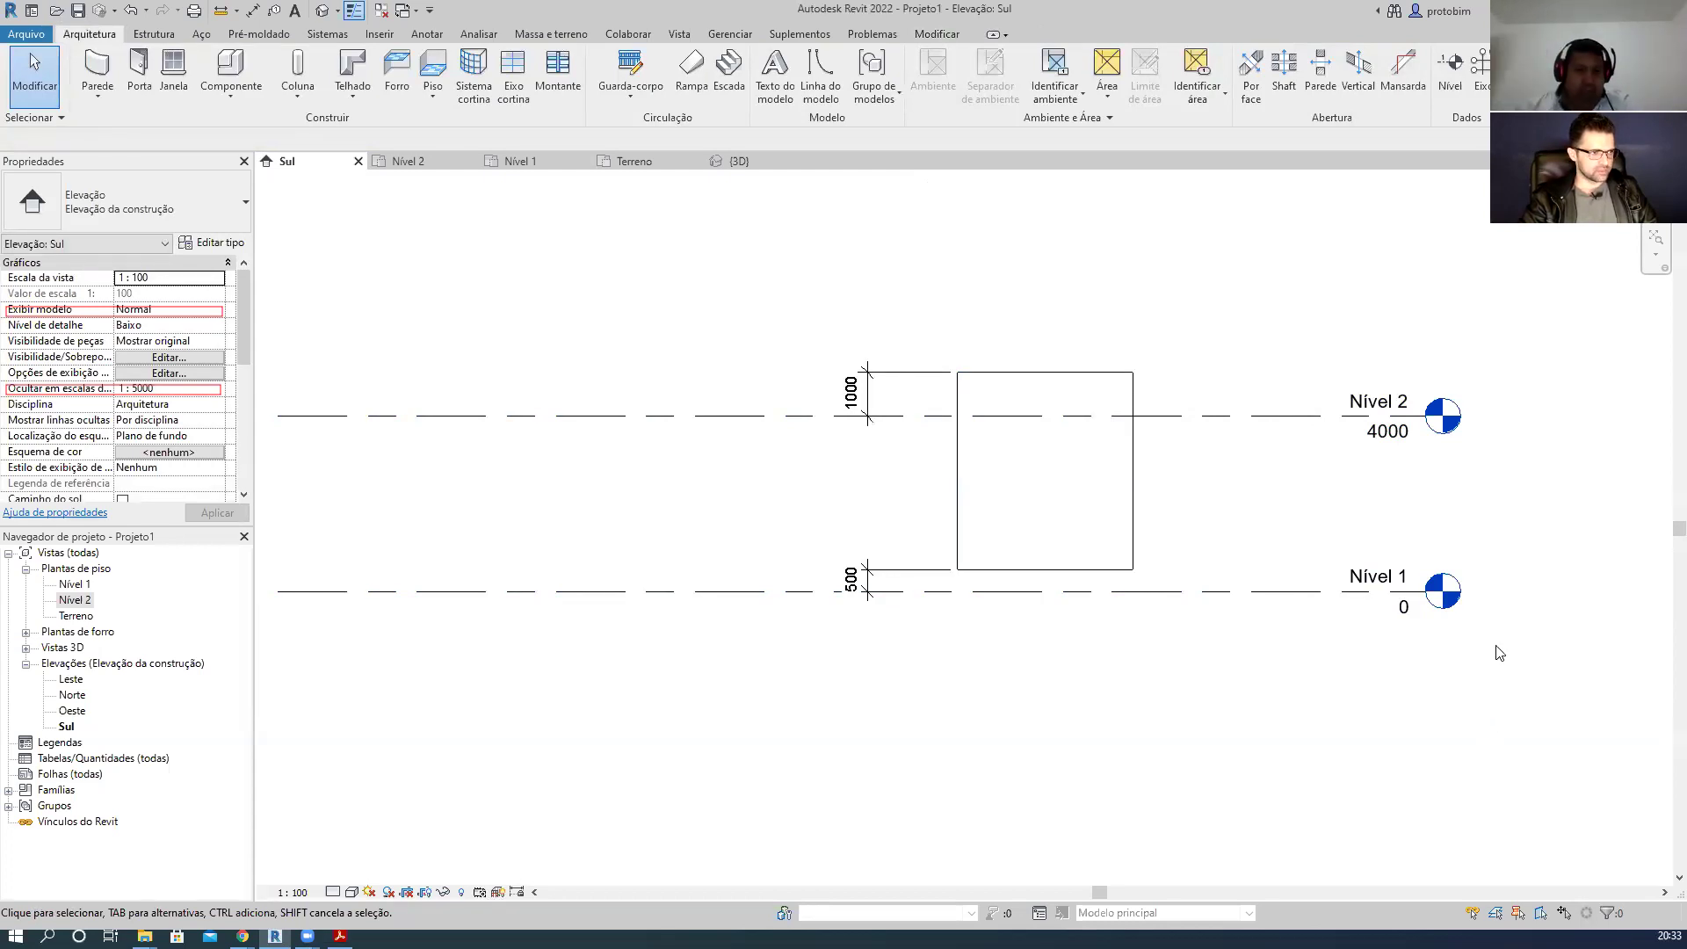
# - In the Nível 1 plan, draw a second horizontal wall about 3800 mm long, collinear with and to the left of the first
pyautogui.click(540, 167)
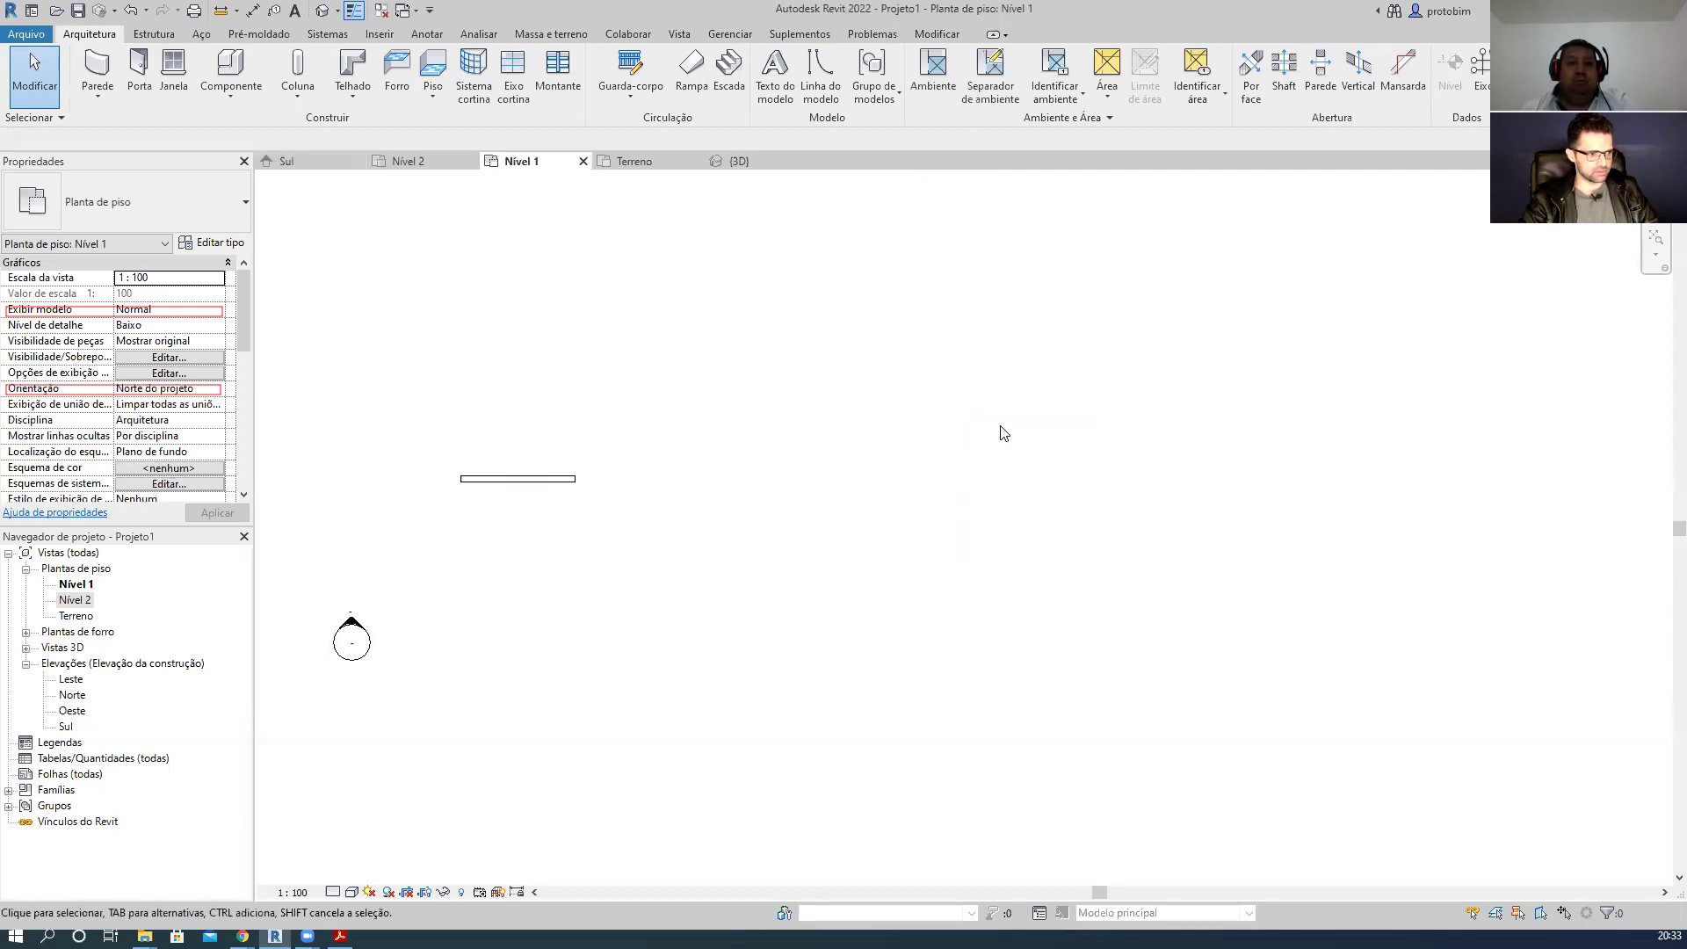
pyautogui.scroll(2, 568, 487)
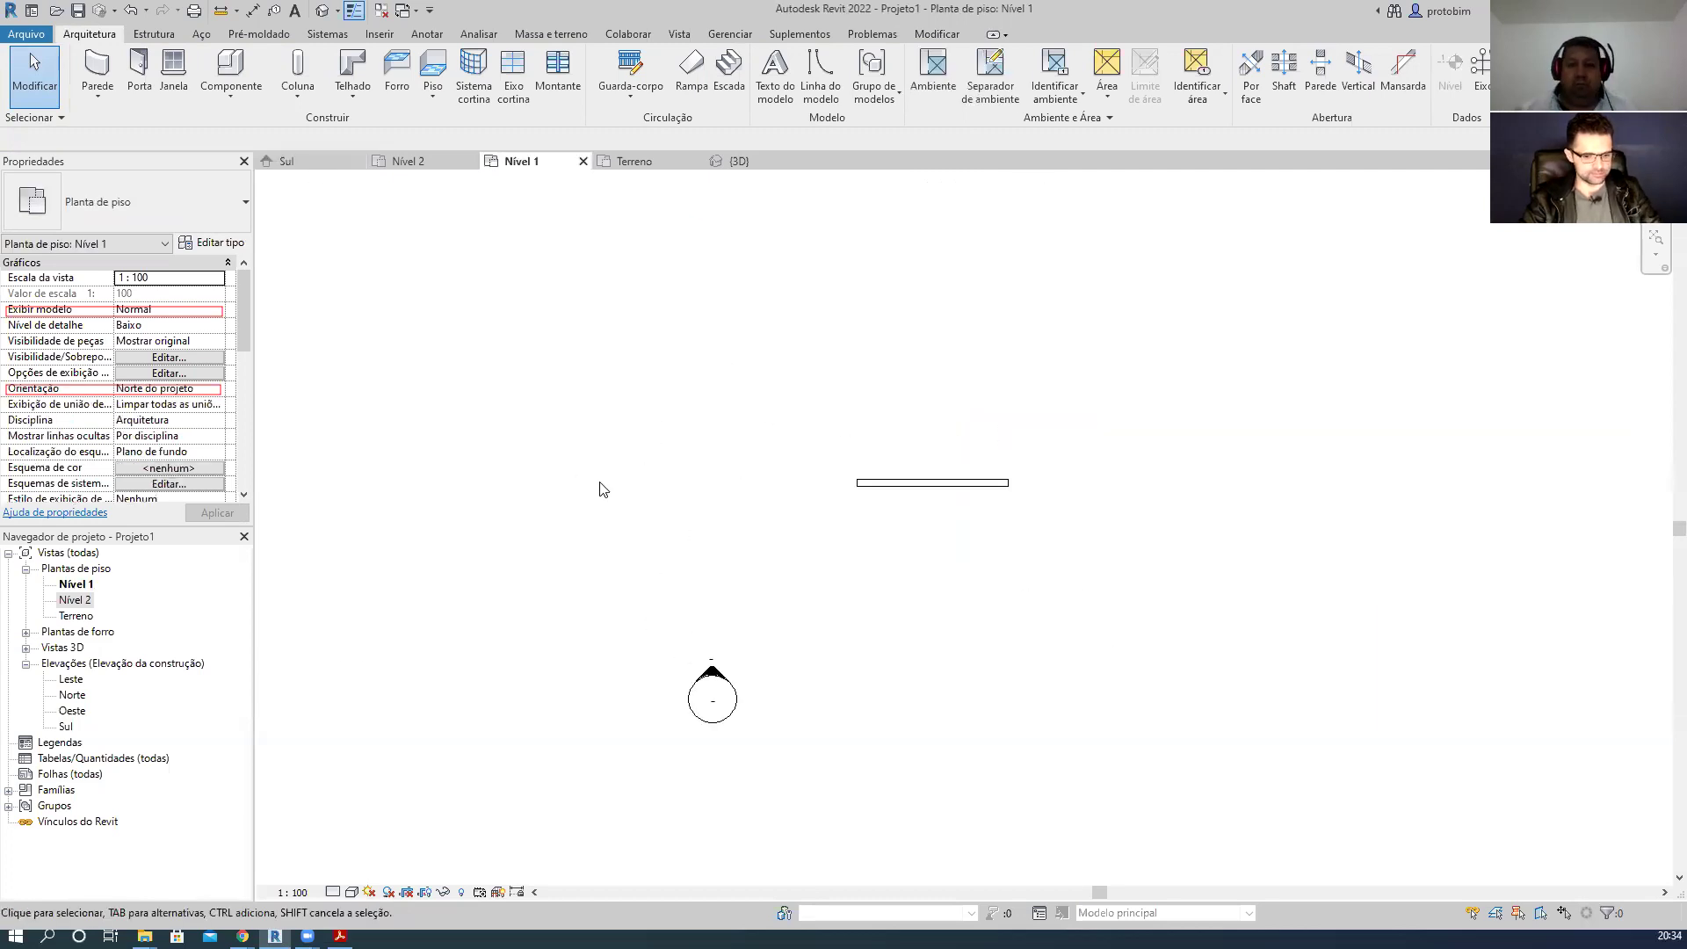
pyautogui.press('w')
pyautogui.press('a')
pyautogui.click(803, 482)
pyautogui.click(659, 482)
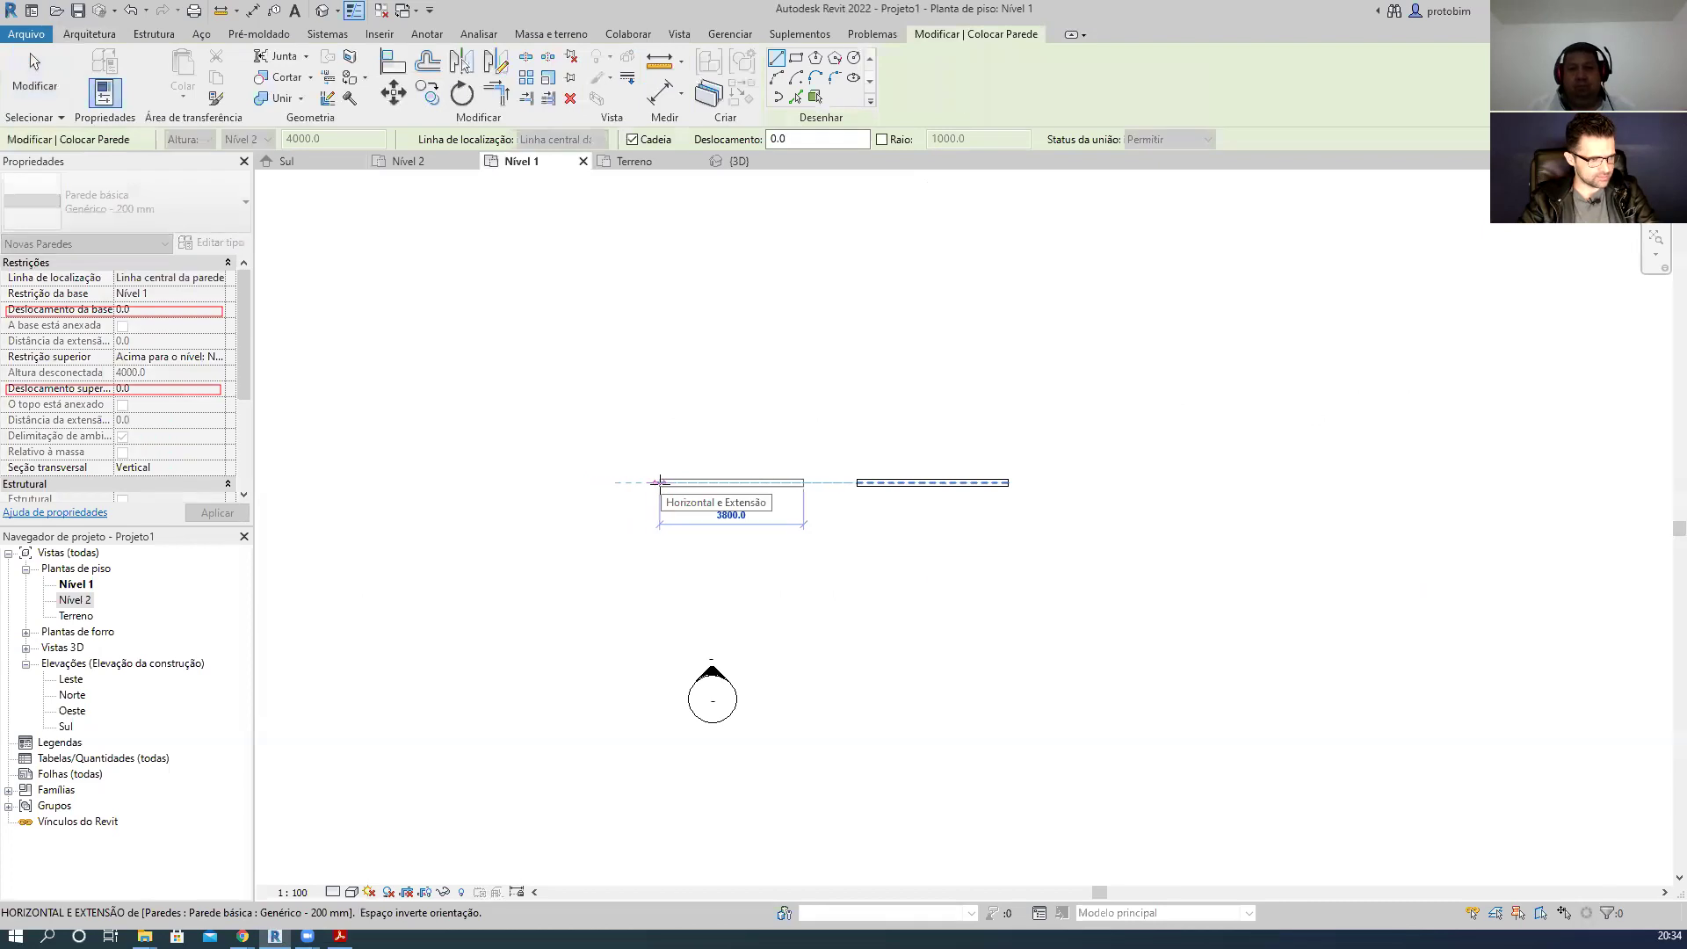
pyautogui.press('Escape')
pyautogui.press('Escape')
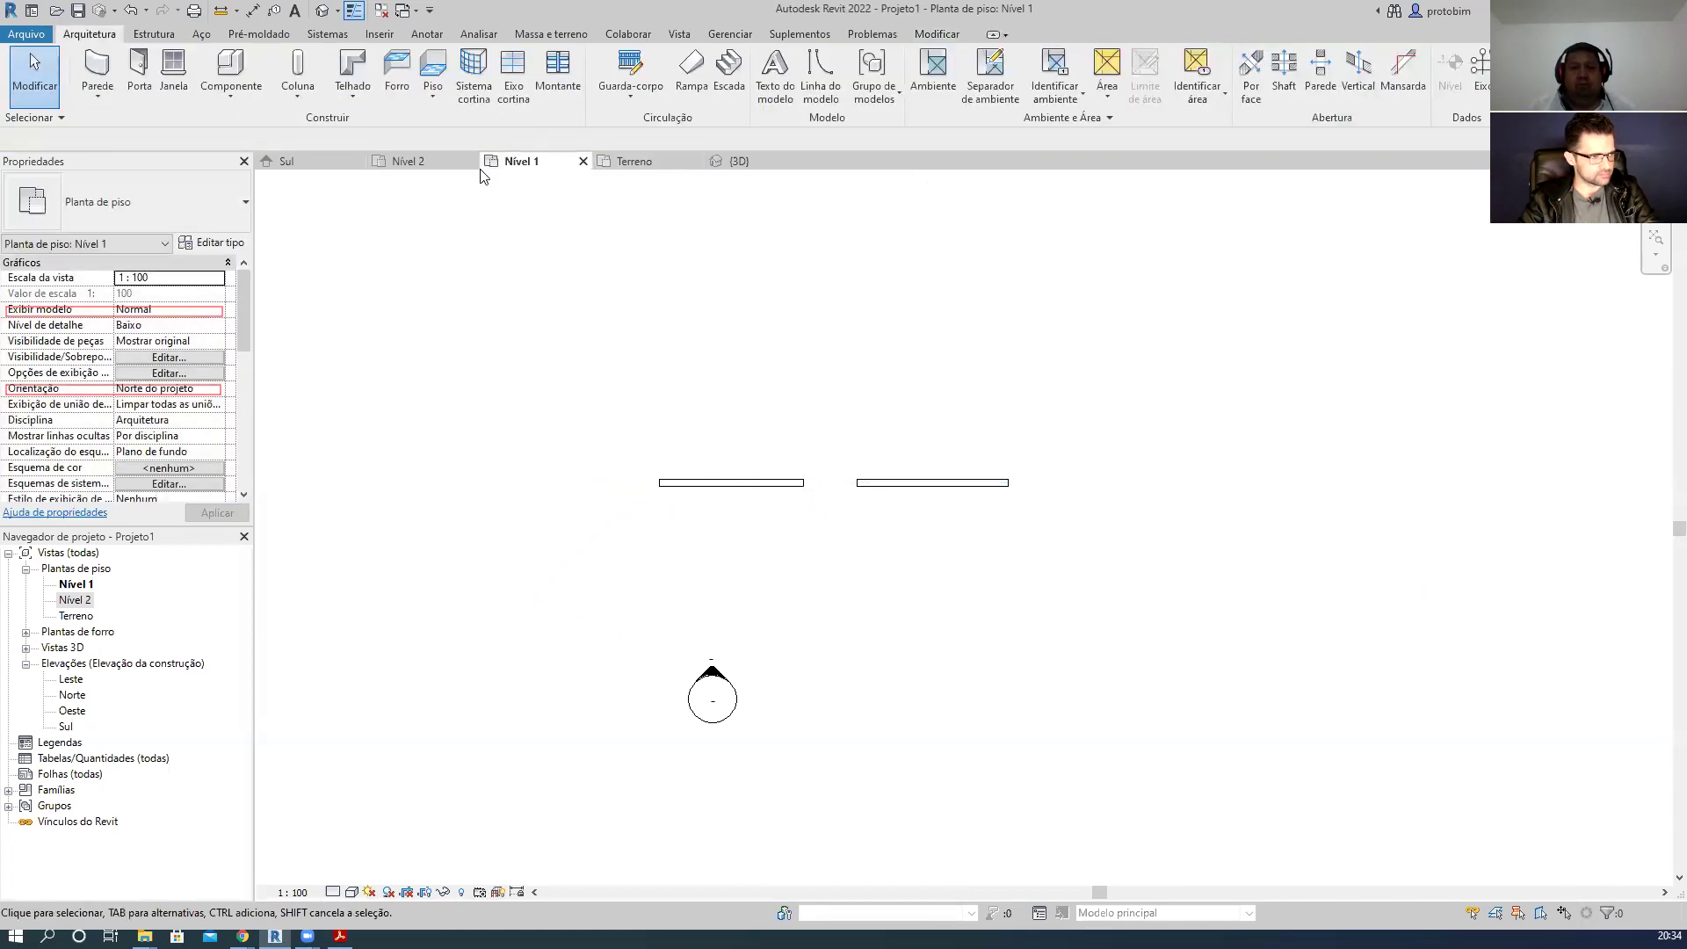
# - In the Sul elevation, set the new left wall's base offset to 500 mm
pyautogui.click(297, 161)
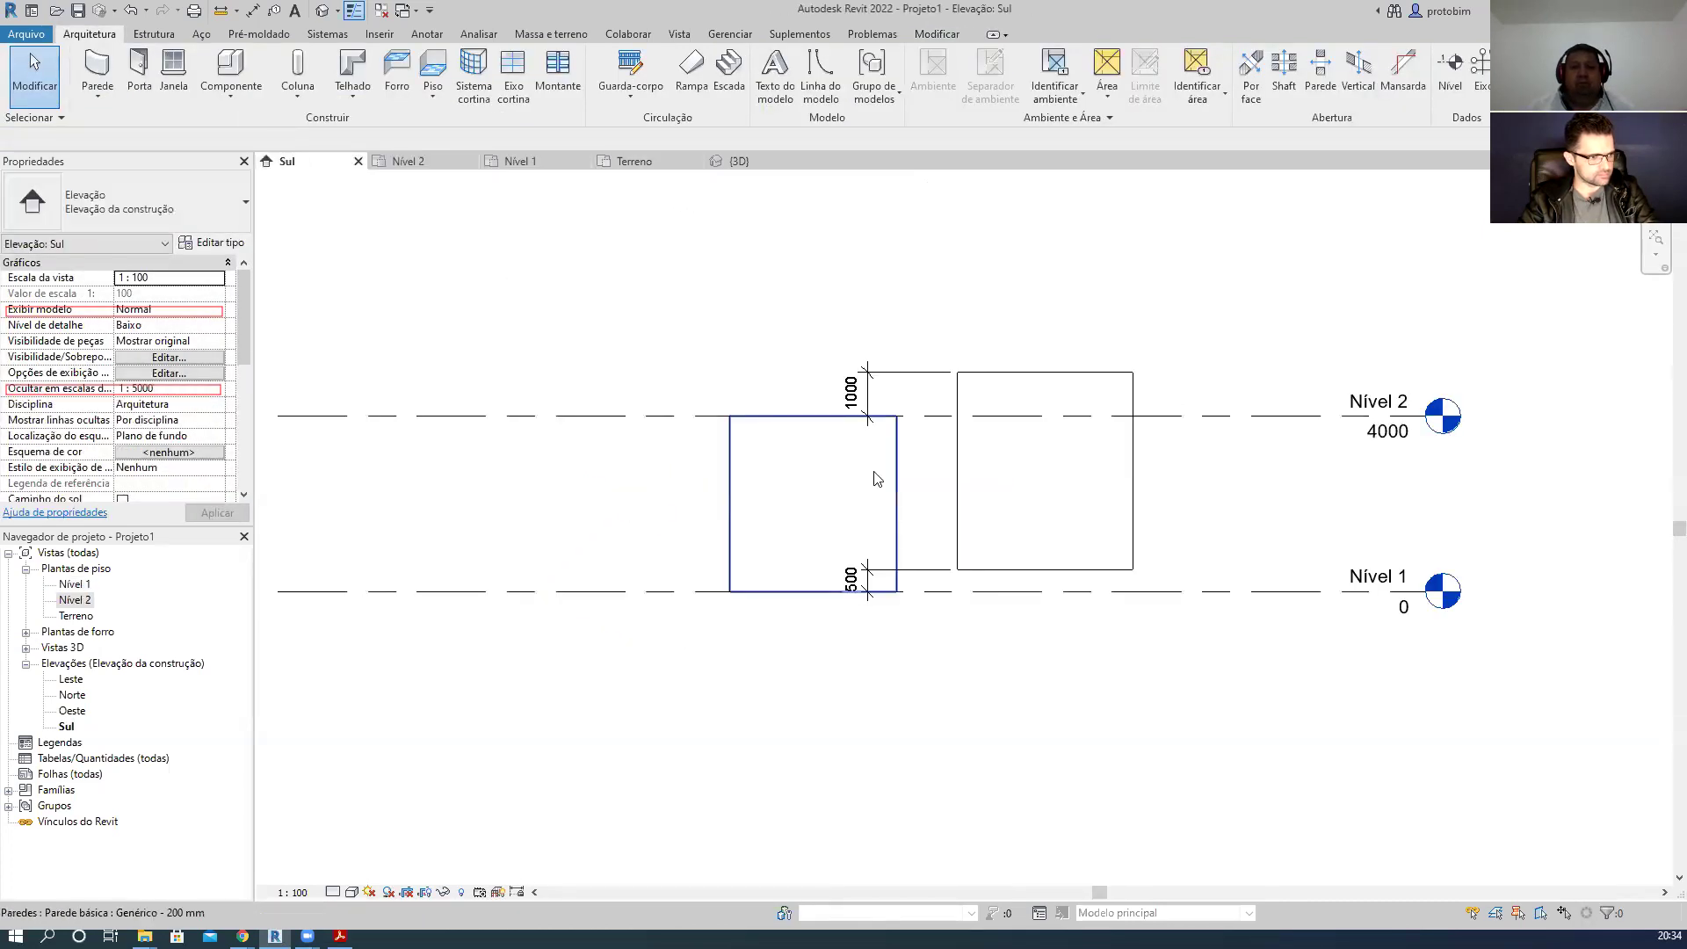
pyautogui.click(875, 474)
pyautogui.scroll(2, 891, 493)
pyautogui.click(176, 309)
pyautogui.write('500')
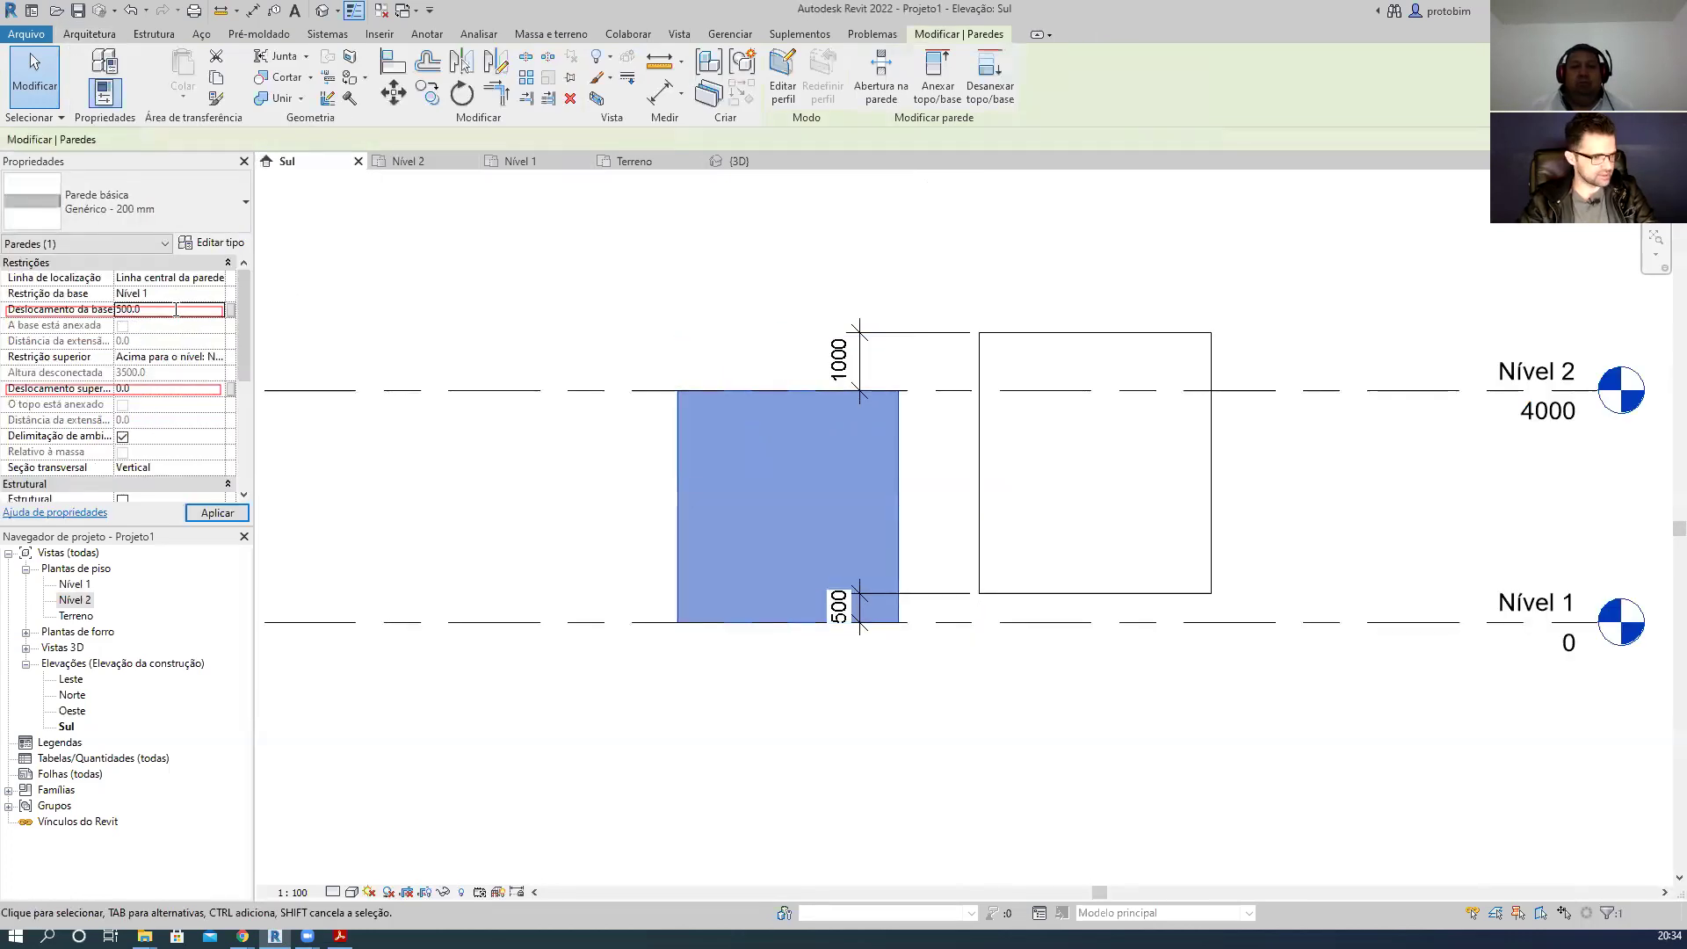
pyautogui.click(227, 512)
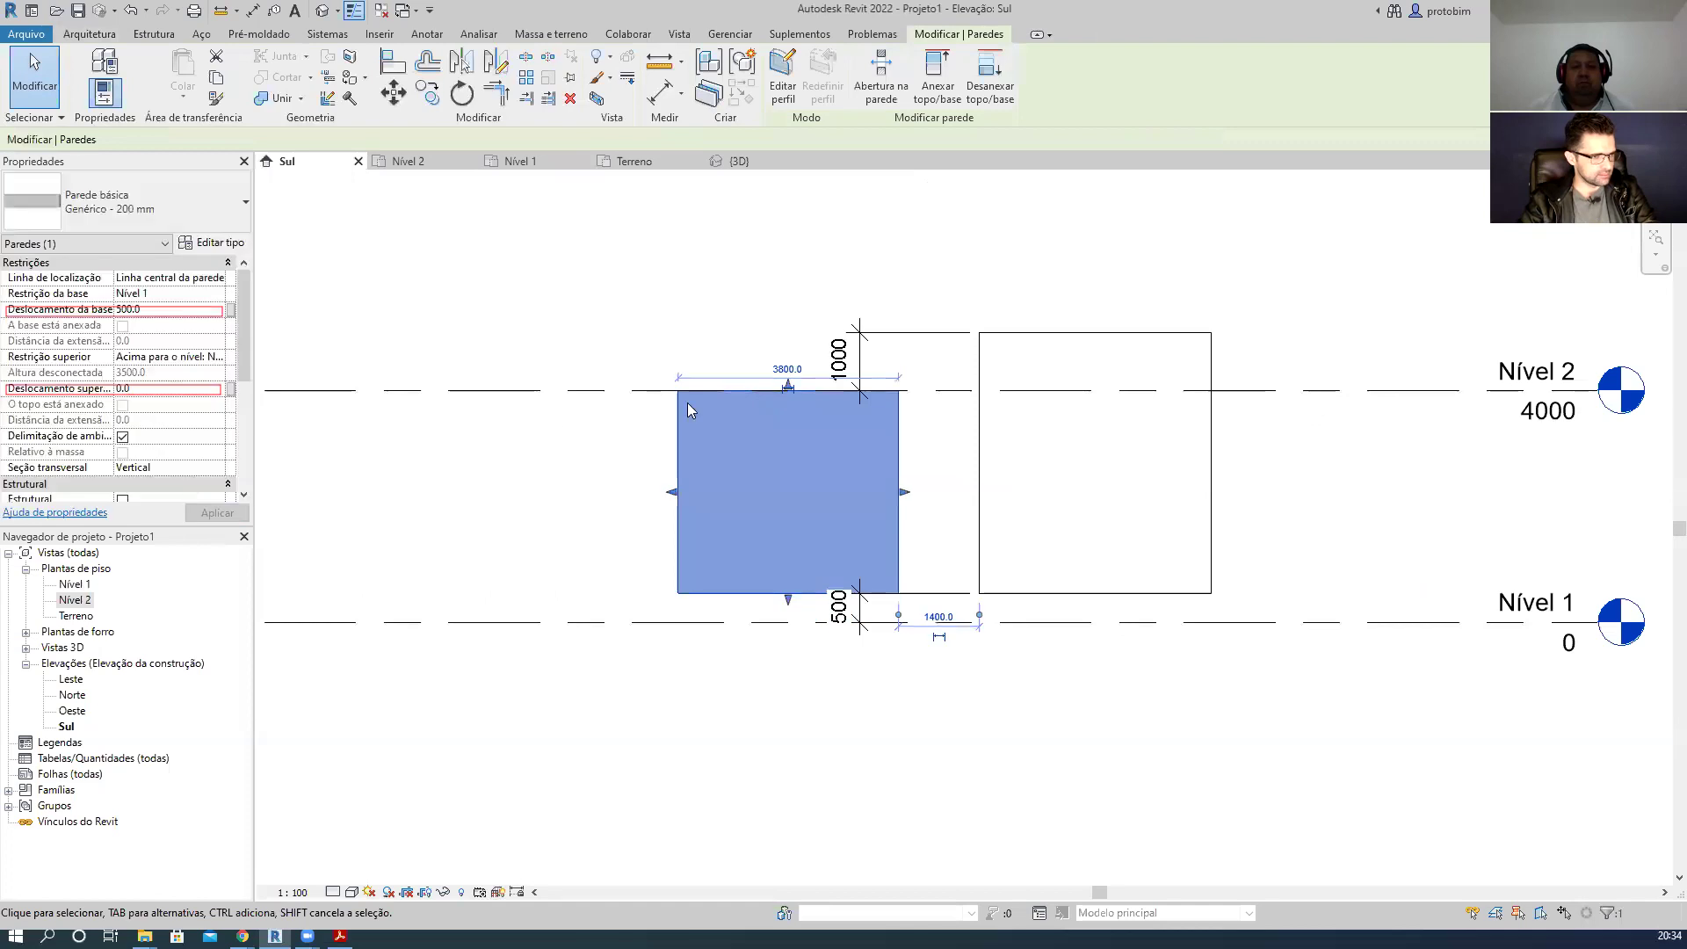
# - Make the left wall's top unconnected and stretch its top edge above Nível 2, close to the right wall's top
pyautogui.click(170, 357)
pyautogui.click(216, 357)
pyautogui.click(158, 372)
pyautogui.click(791, 463)
pyautogui.click(792, 334)
pyautogui.click(790, 433)
pyautogui.moveTo(788, 384); pyautogui.dragTo(788, 366)
pyautogui.click(784, 333)
pyautogui.click(768, 463)
pyautogui.scroll(3, 791, 356)
pyautogui.moveTo(784, 397); pyautogui.dragTo(769, 308)
pyautogui.scroll(-3, 769, 308)
pyautogui.press('Escape')
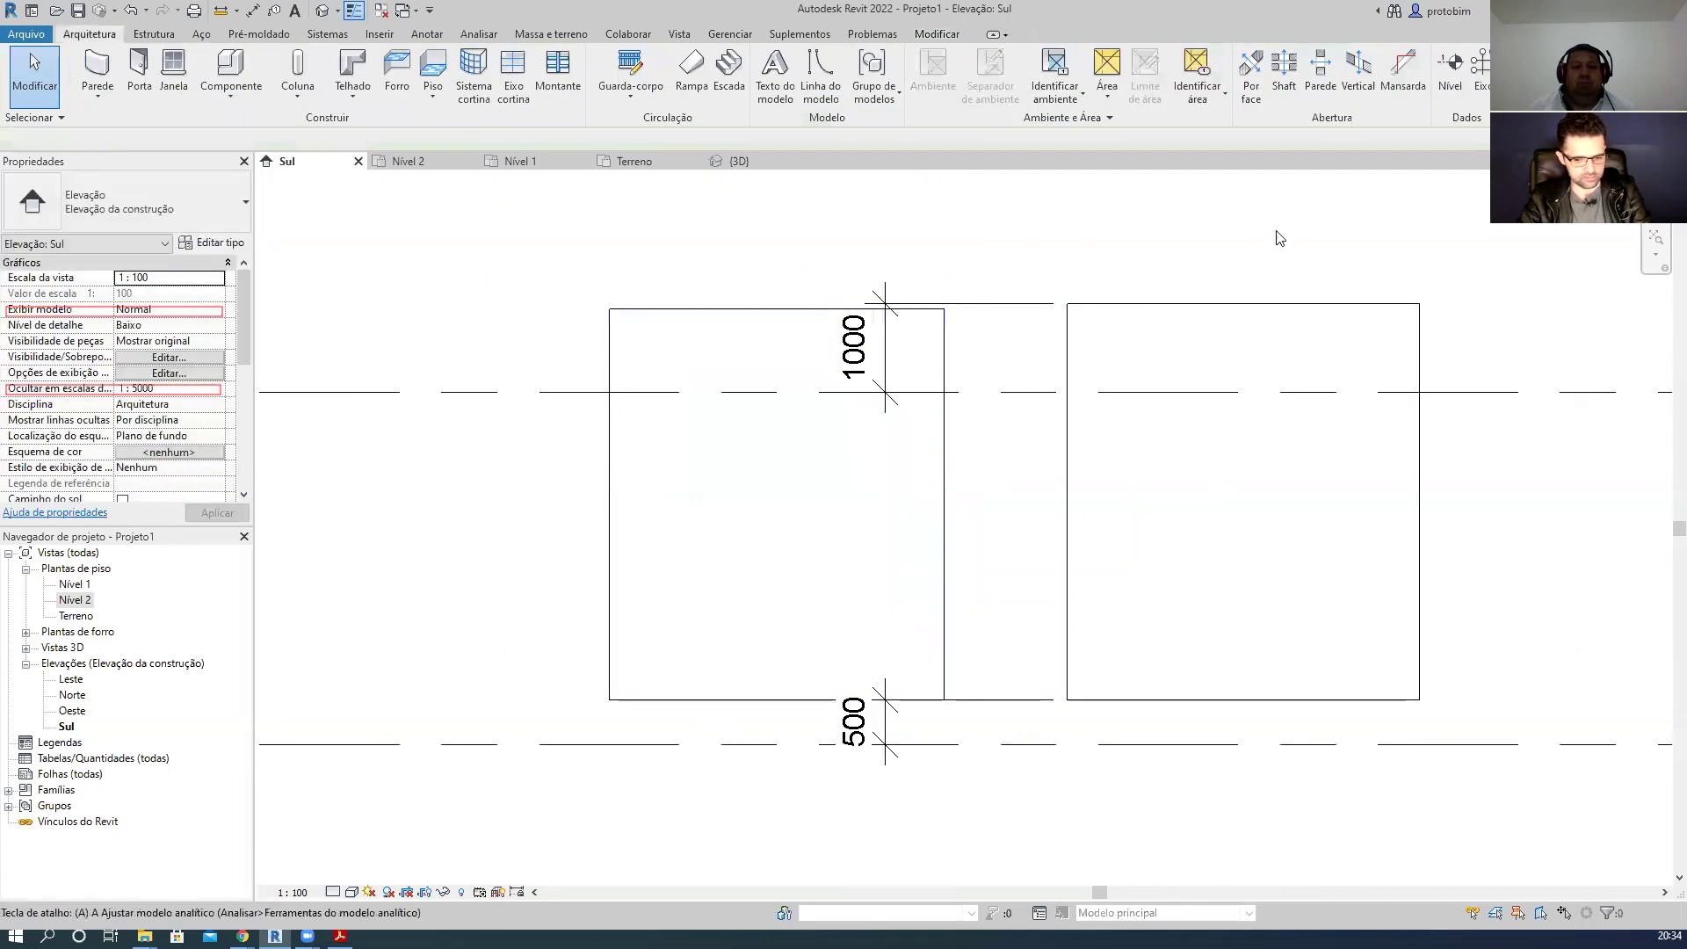
# - Align the left wall's top edge with the right wall's top edge
pyautogui.press('a')
pyautogui.press('l')
pyautogui.press('Escape')
pyautogui.press('Escape')
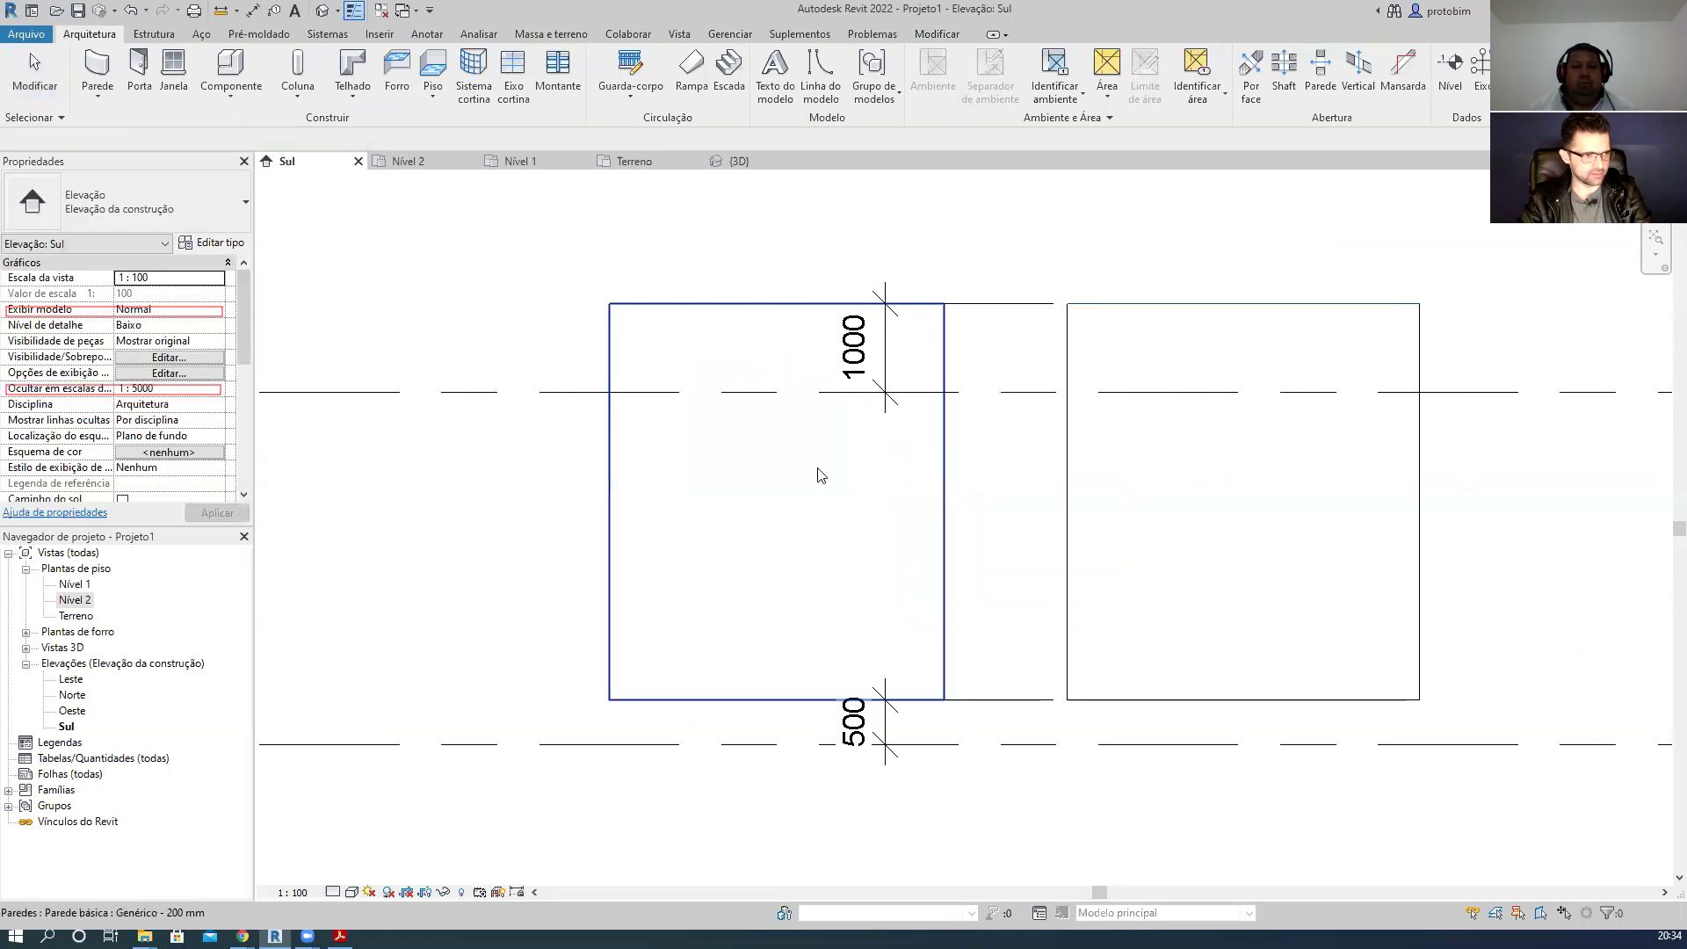
pyautogui.scroll(-3, 851, 493)
pyautogui.scroll(2, 1074, 712)
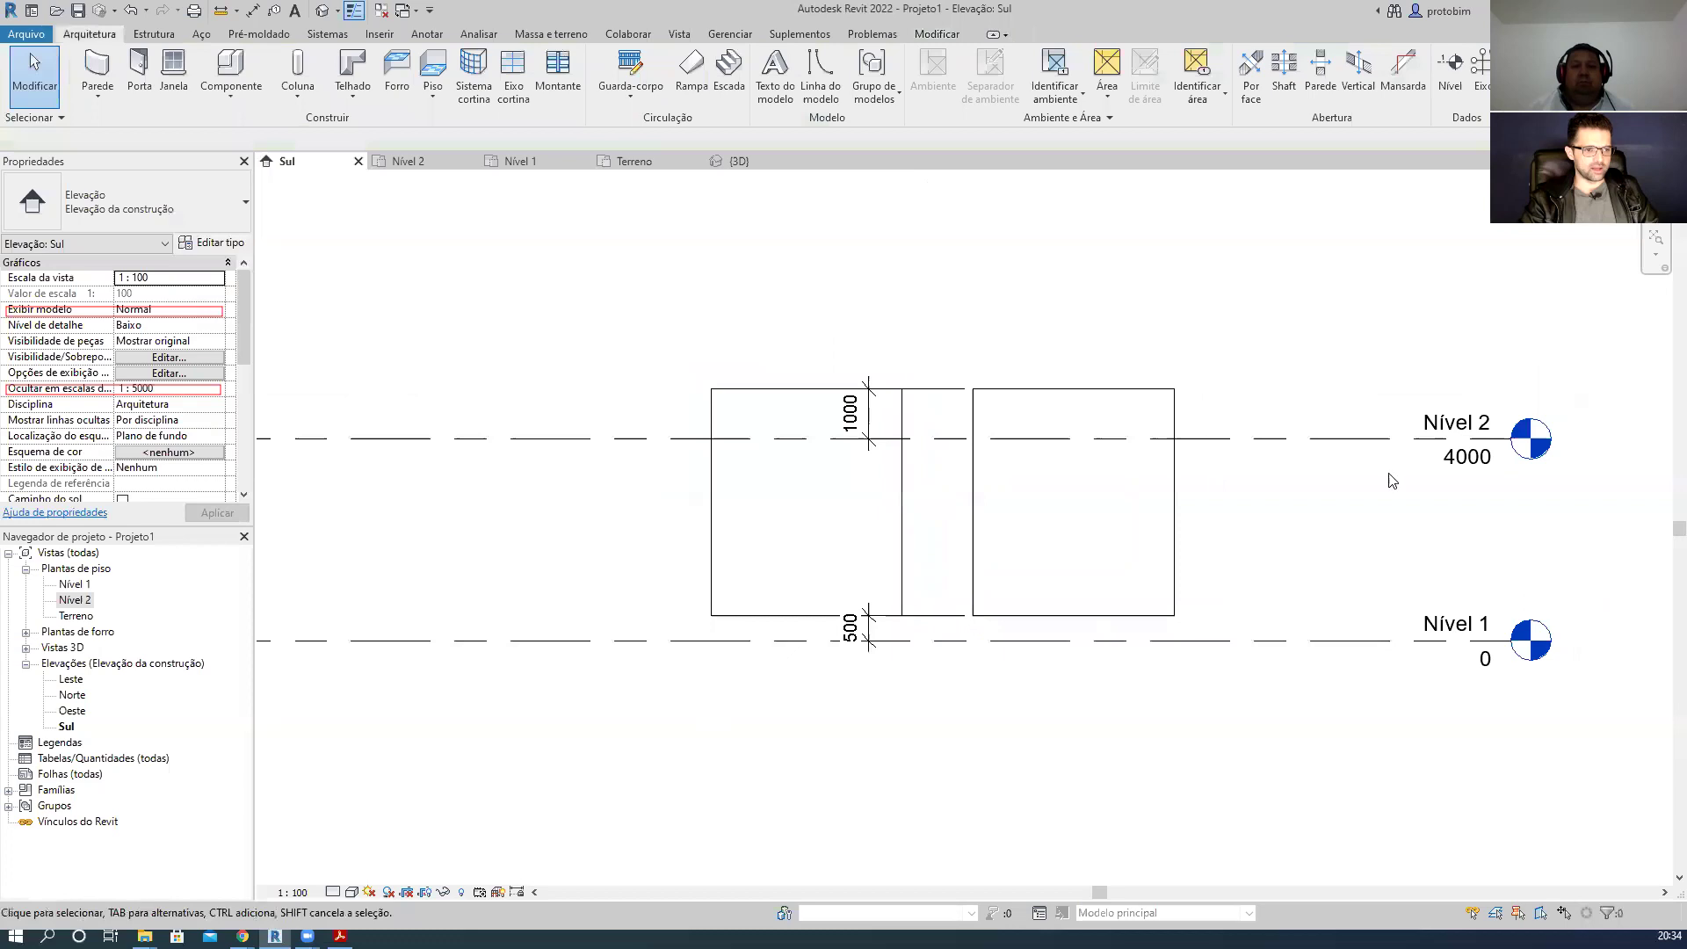
# - Lower the Nível 2 level to an elevation of 3300 mm and check the right wall's constraints
pyautogui.click(1319, 440)
pyautogui.moveTo(1319, 442); pyautogui.dragTo(1313, 492)
pyautogui.click(1289, 339)
pyautogui.click(1280, 283)
pyautogui.click(1257, 569)
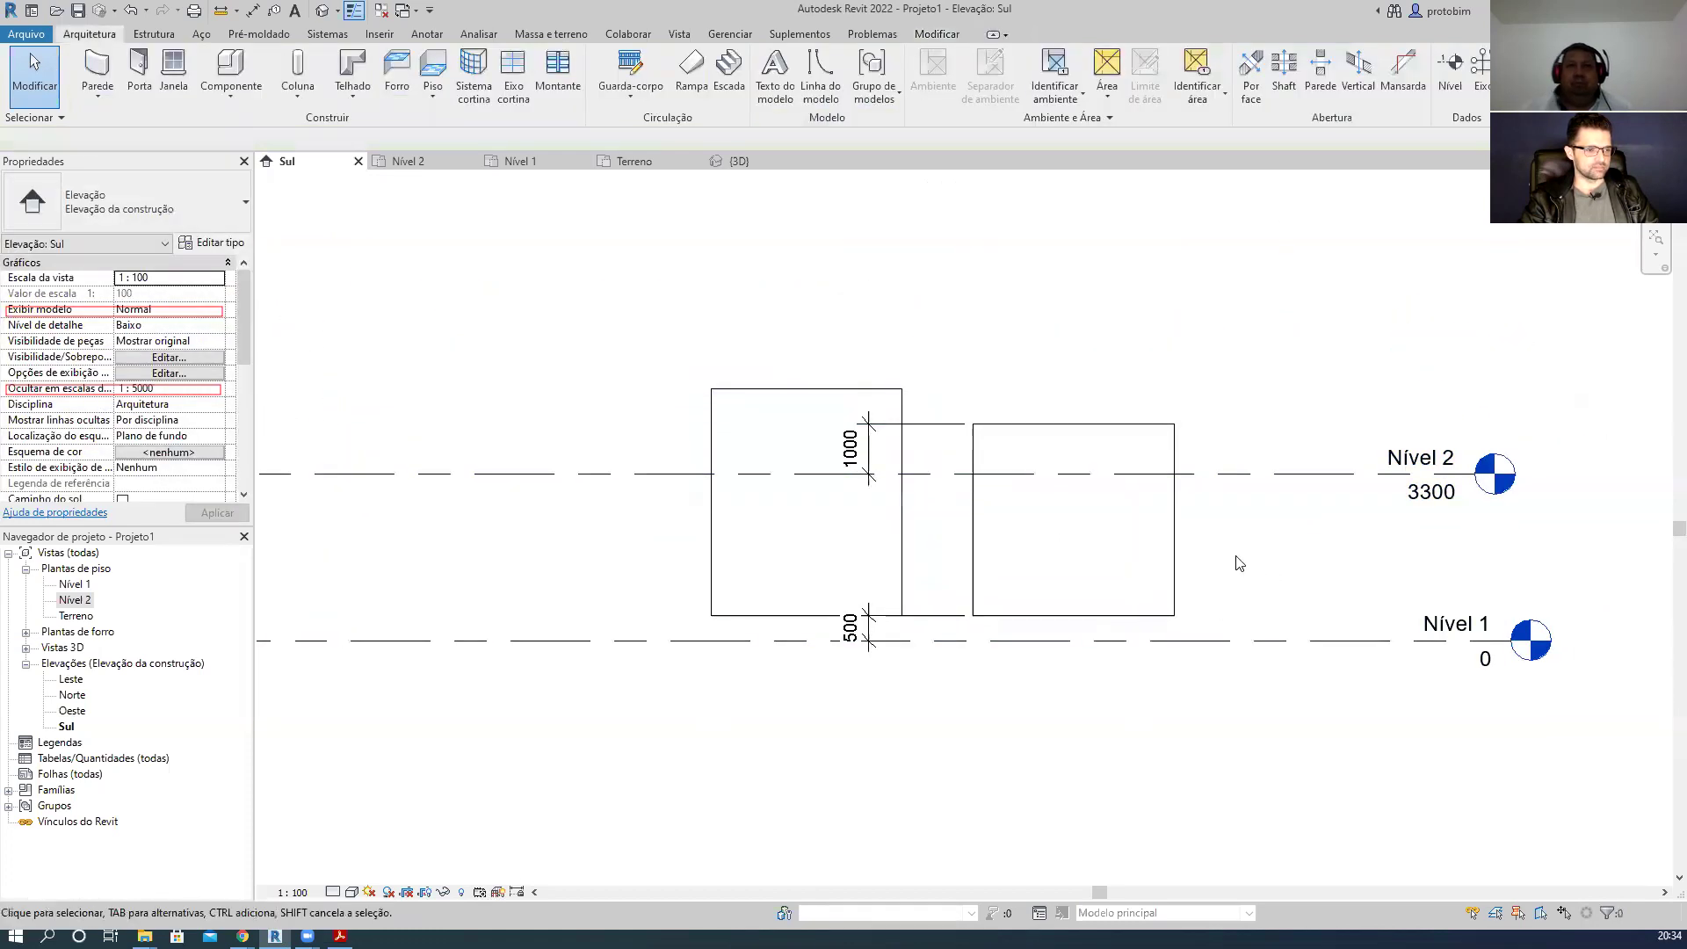
pyautogui.click(1083, 566)
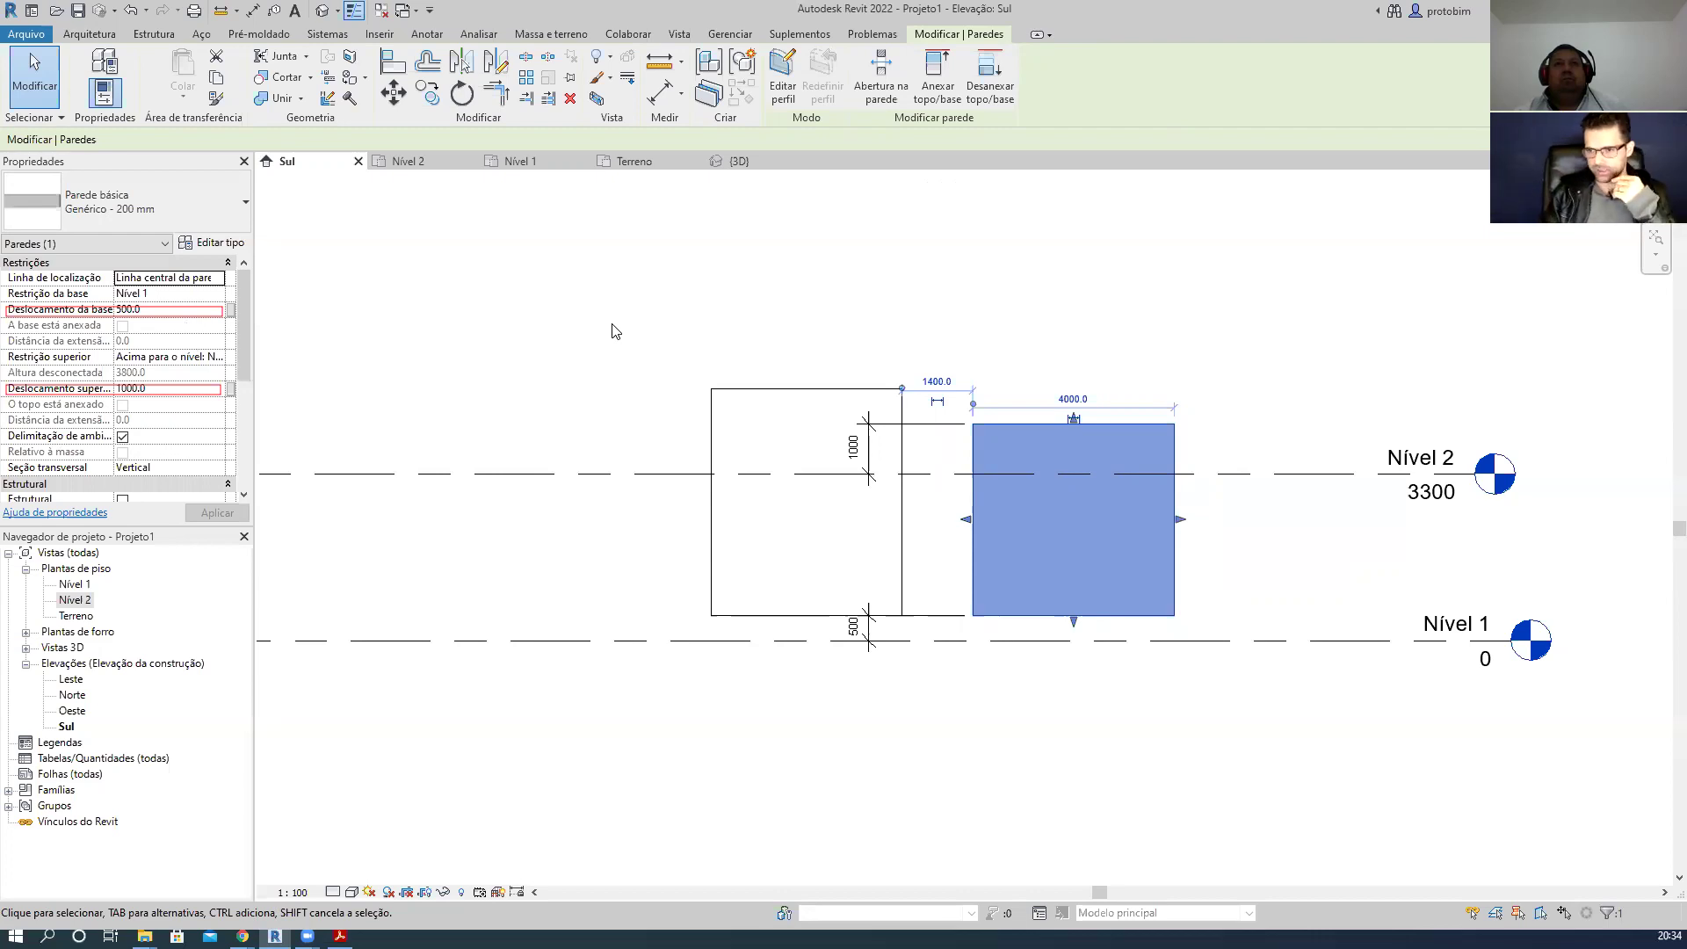
pyautogui.click(655, 318)
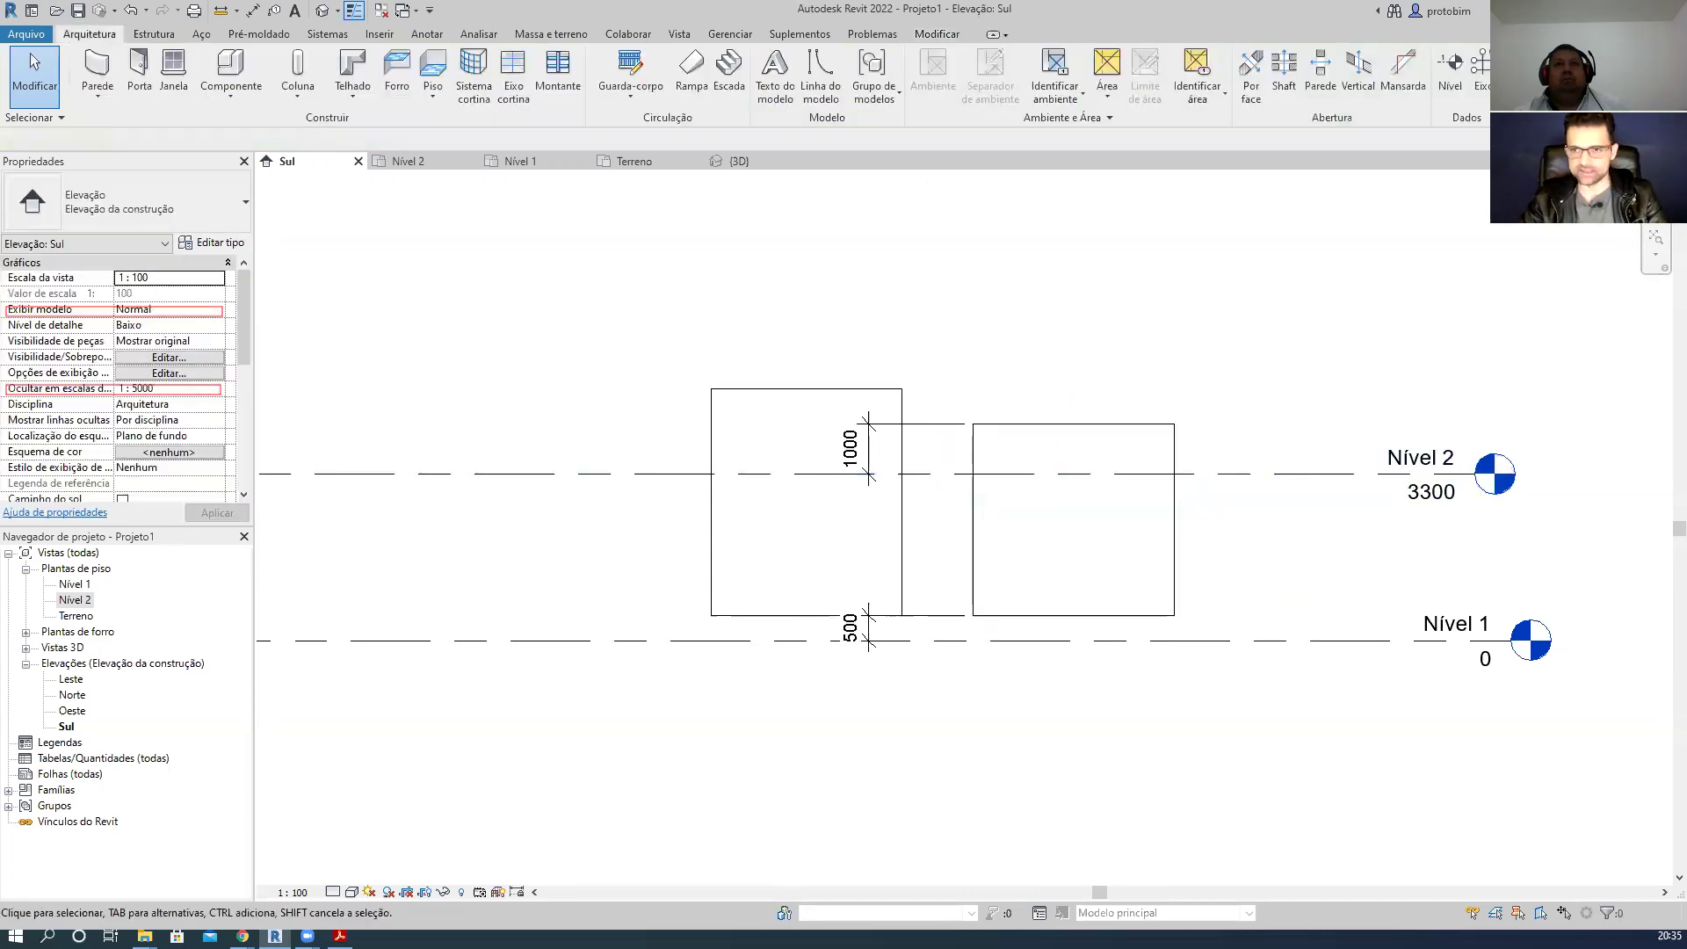
# - Add the red annotation text "INSTÂNCIAS" in the empty area above and left of the walls
pyautogui.click(377, 248)
pyautogui.write('INSTÂNCIA')
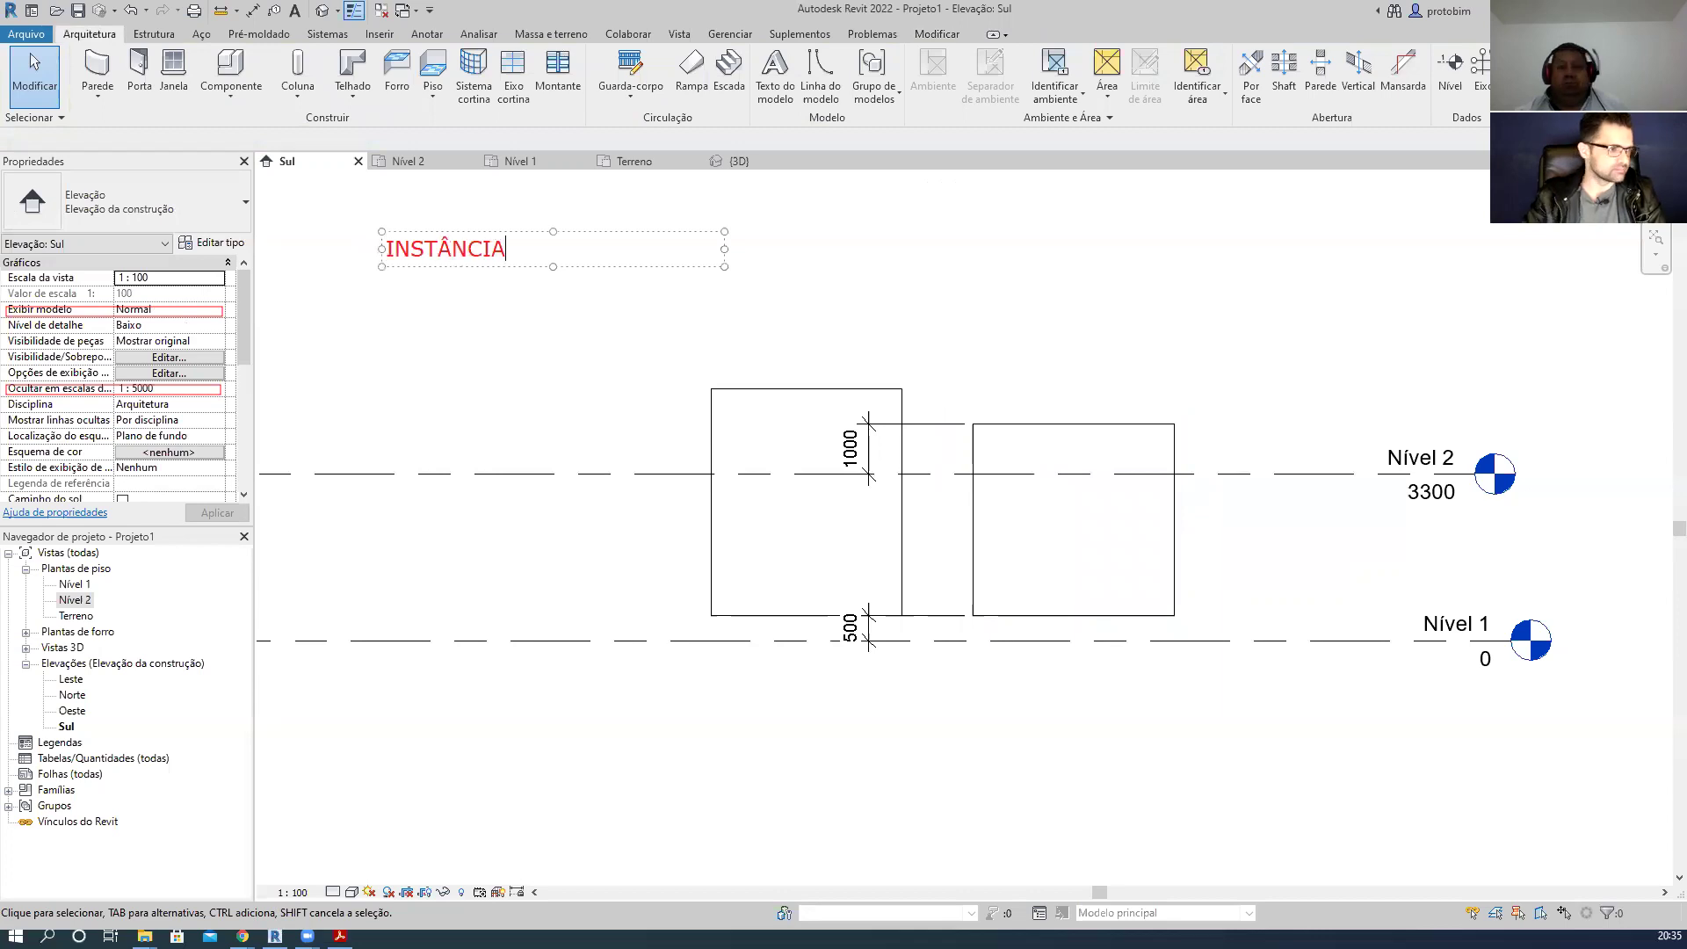
pyautogui.write('S')
pyautogui.click(510, 330)
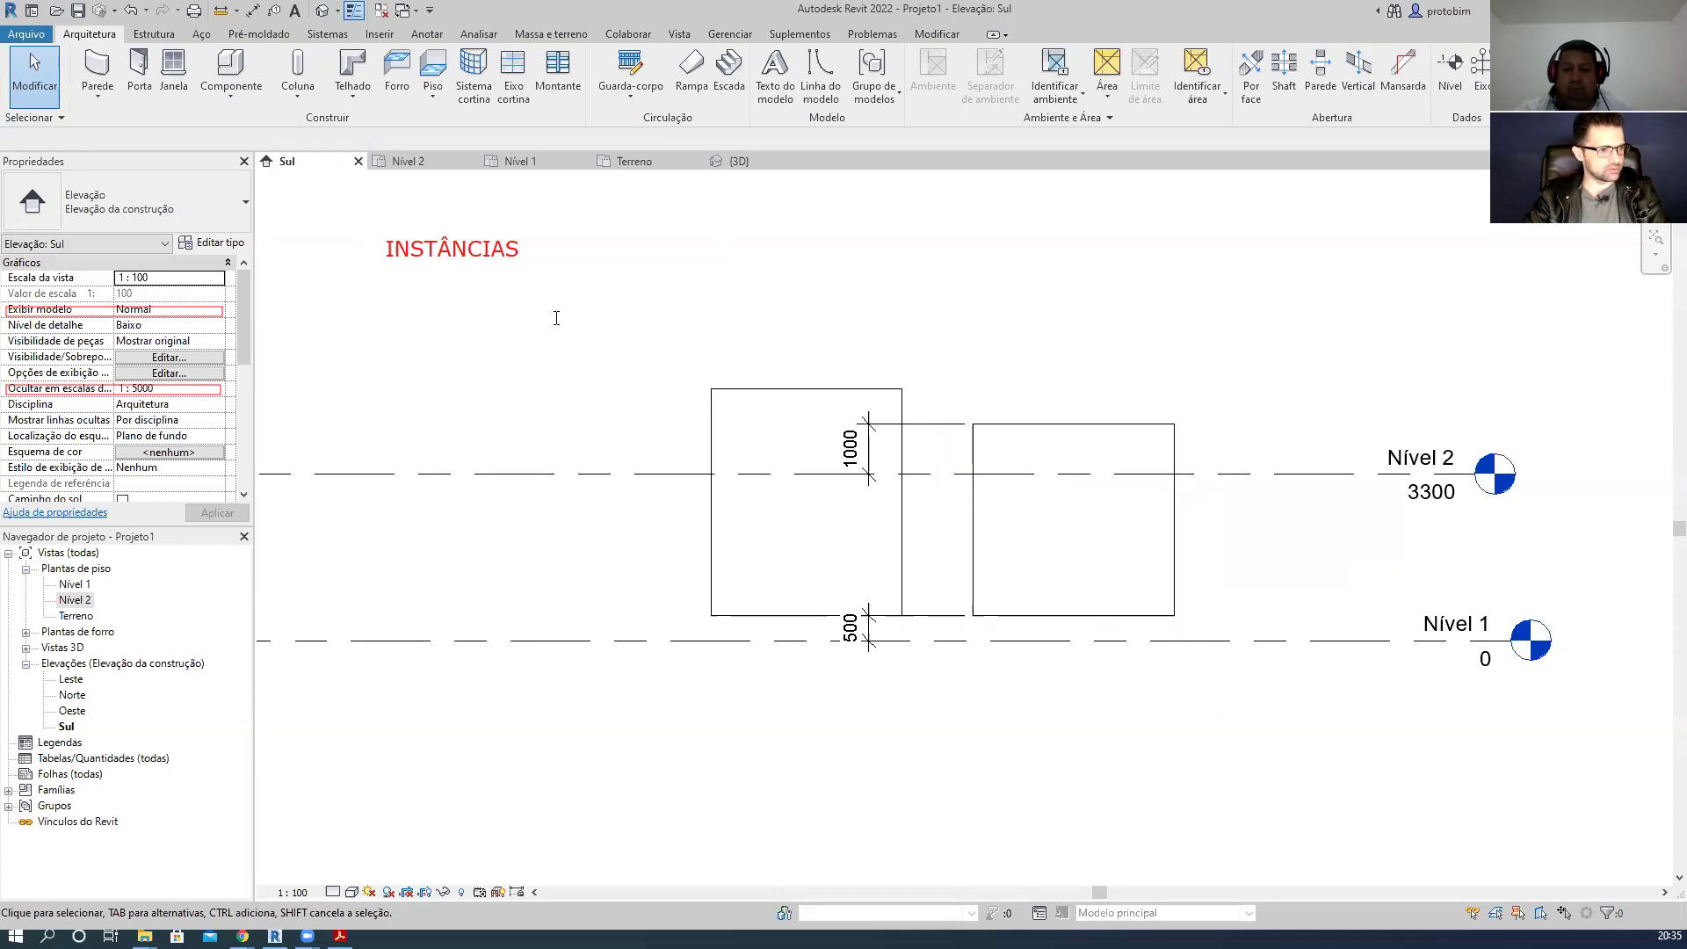
pyautogui.click(505, 369)
pyautogui.write('WA')
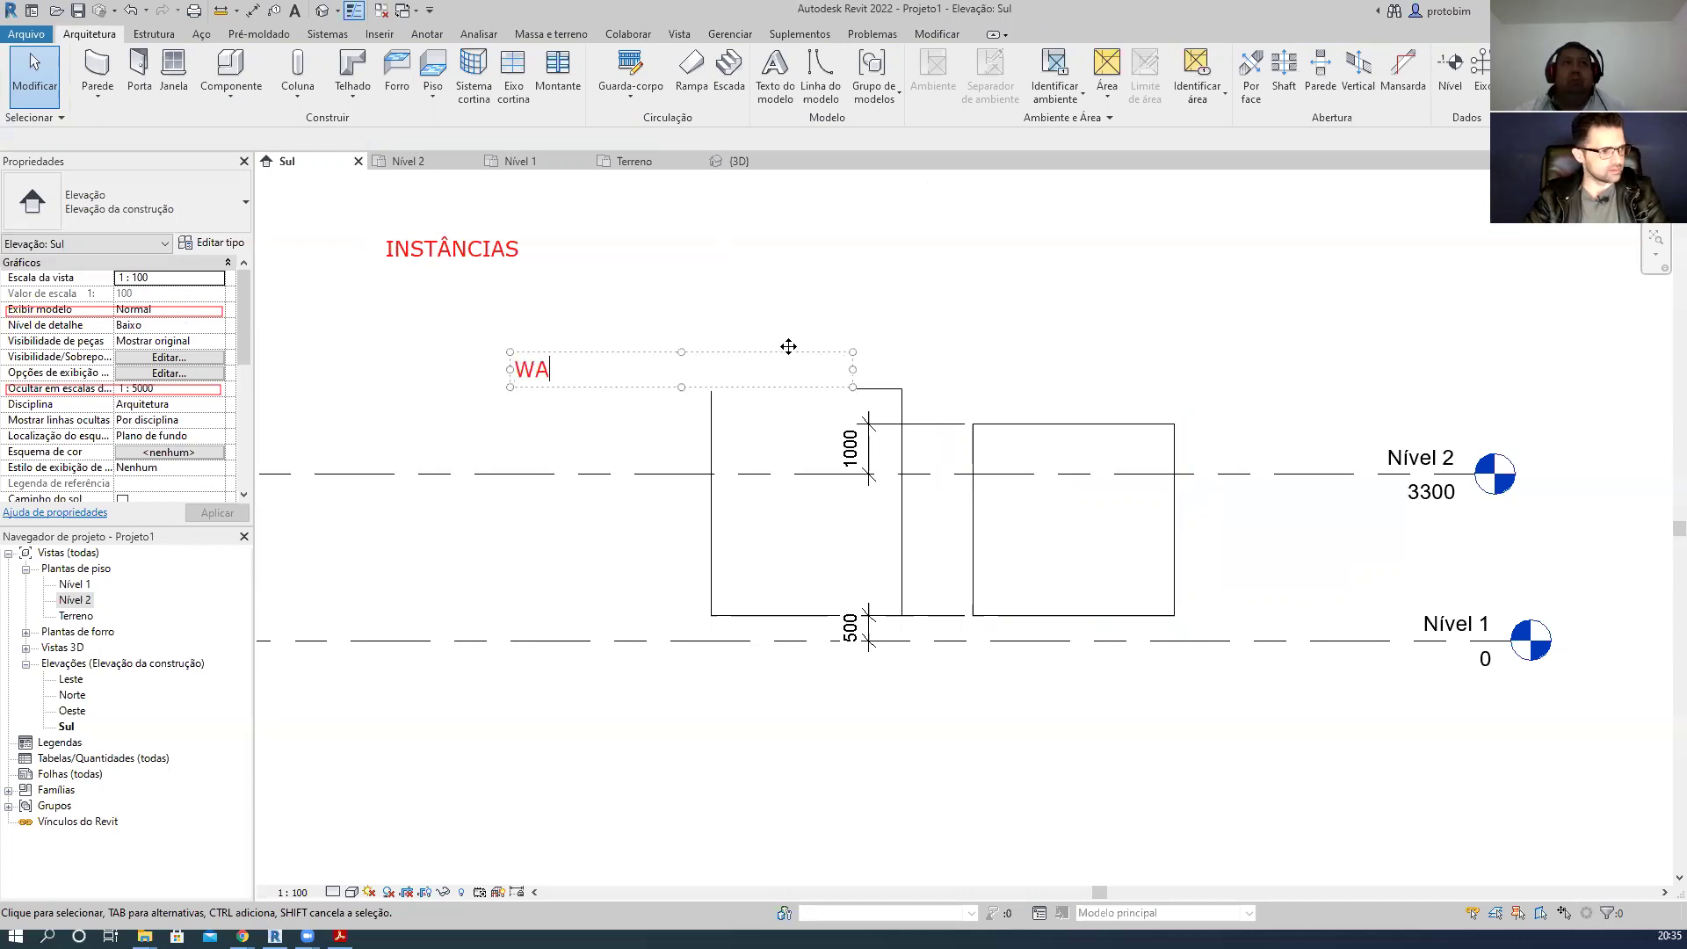
pyautogui.click(1660, 375)
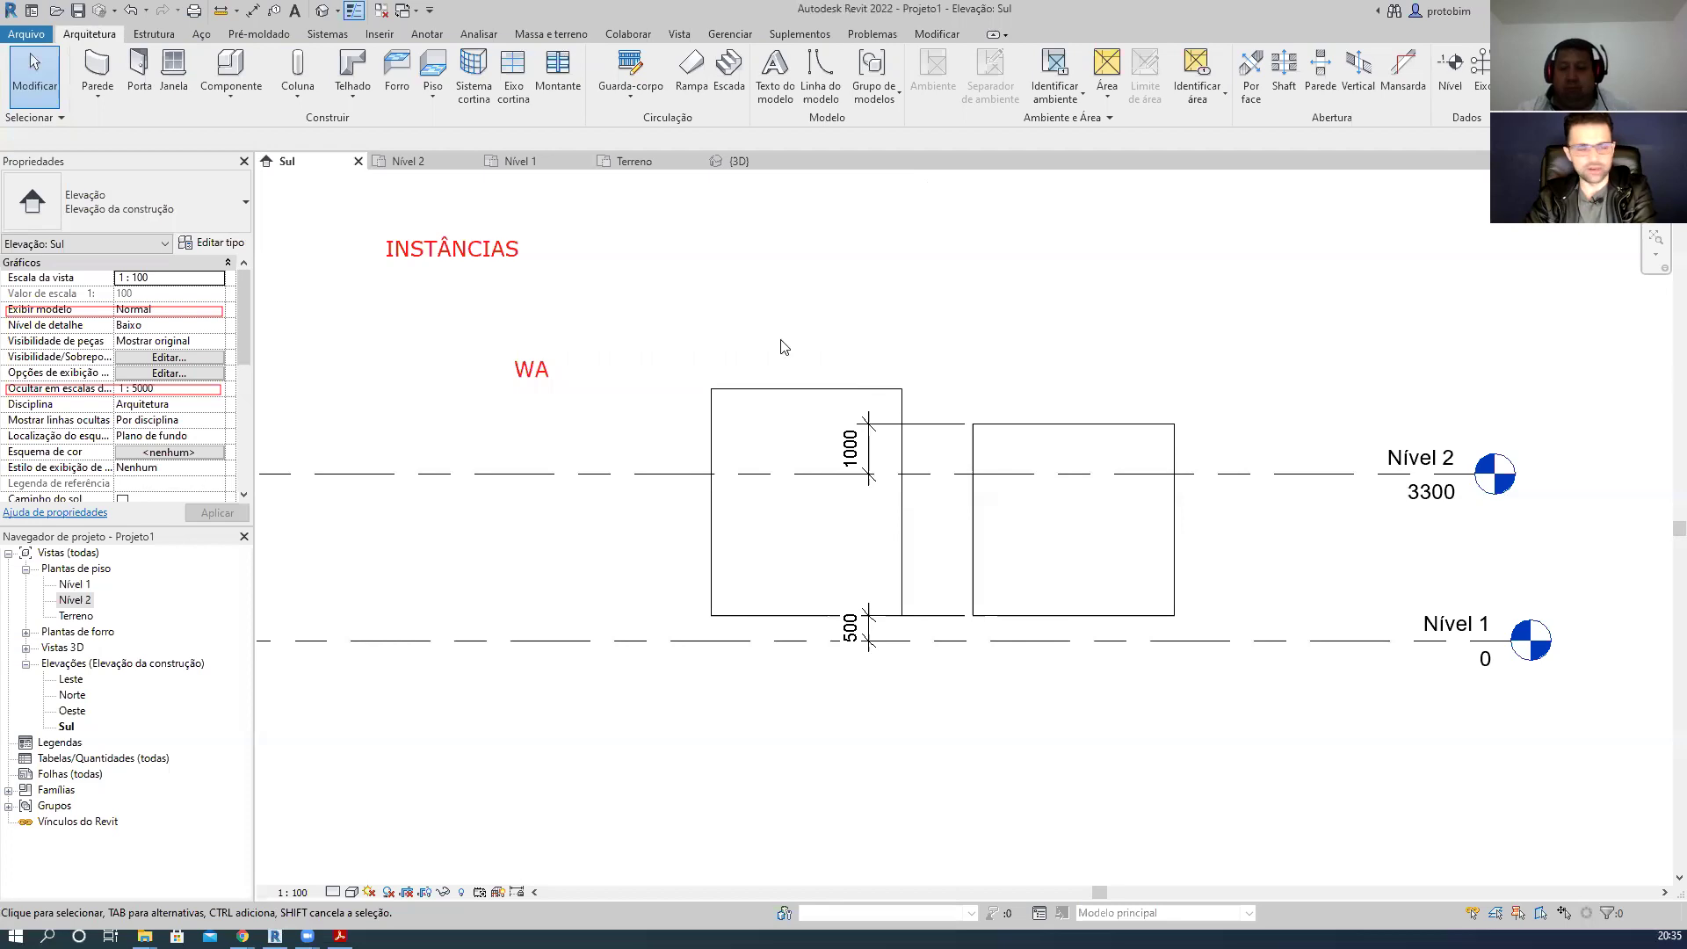
pyautogui.click(536, 378)
pyautogui.press('Delete')
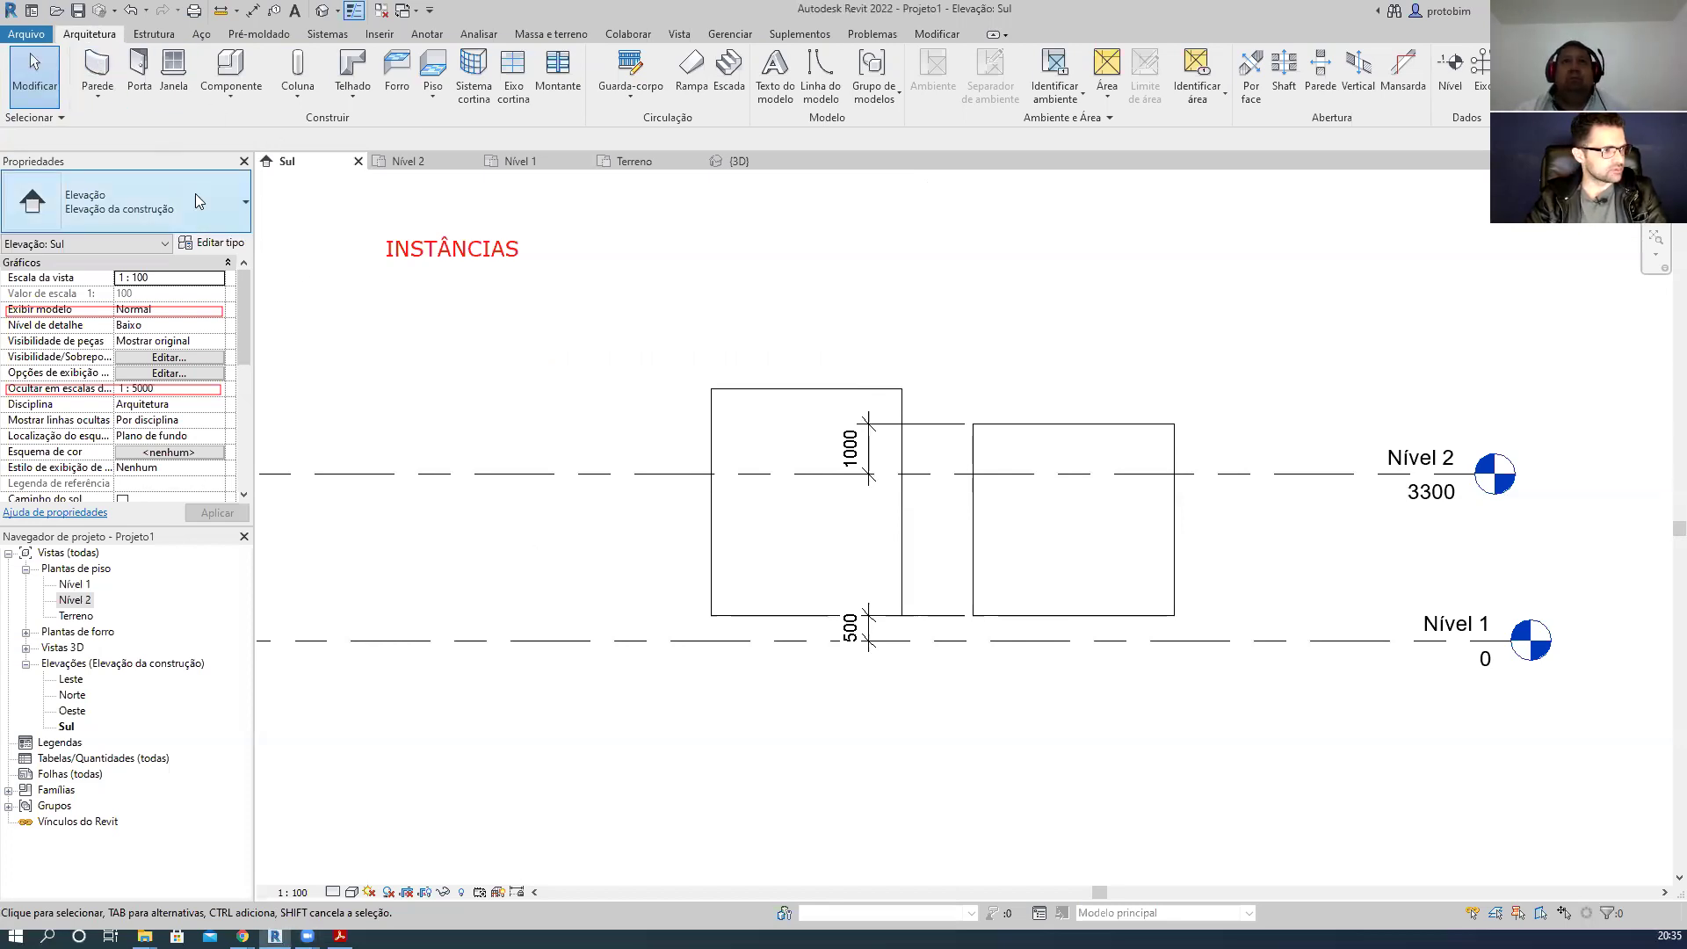
# - Inspect the left wall's instance properties, including its base and top constraints and offsets
pyautogui.click(817, 576)
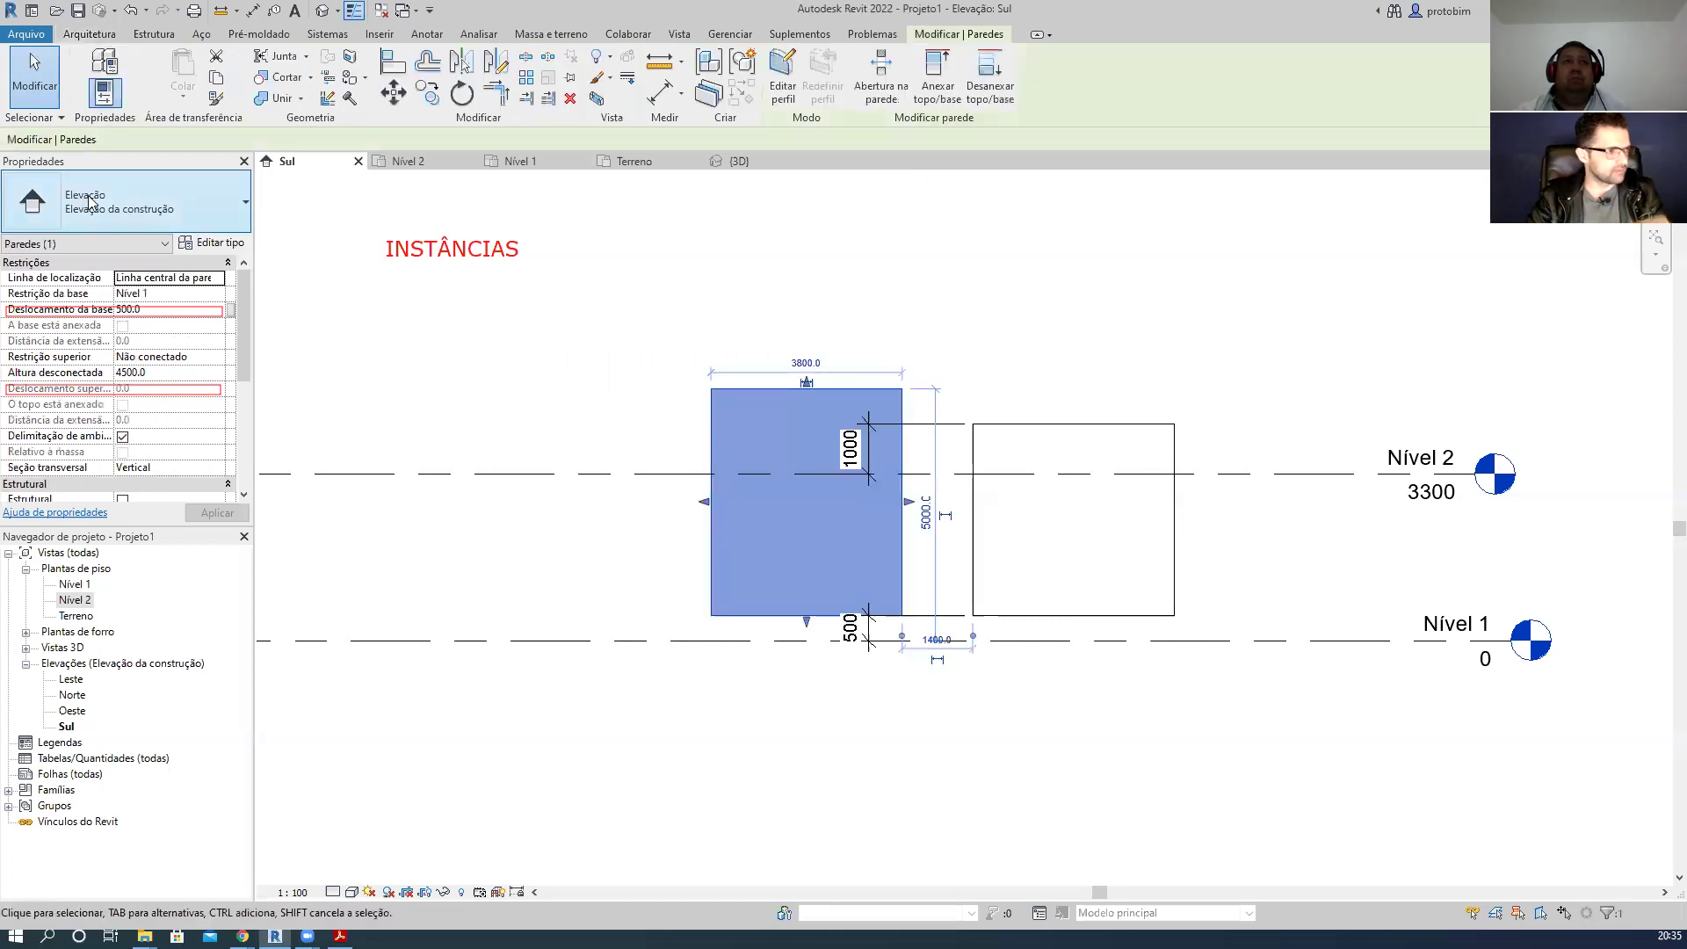
pyautogui.click(151, 203)
pyautogui.scroll(-2, 192, 465)
pyautogui.scroll(6, 193, 457)
pyautogui.scroll(-2, 175, 459)
pyautogui.scroll(3, 175, 460)
pyautogui.click(493, 366)
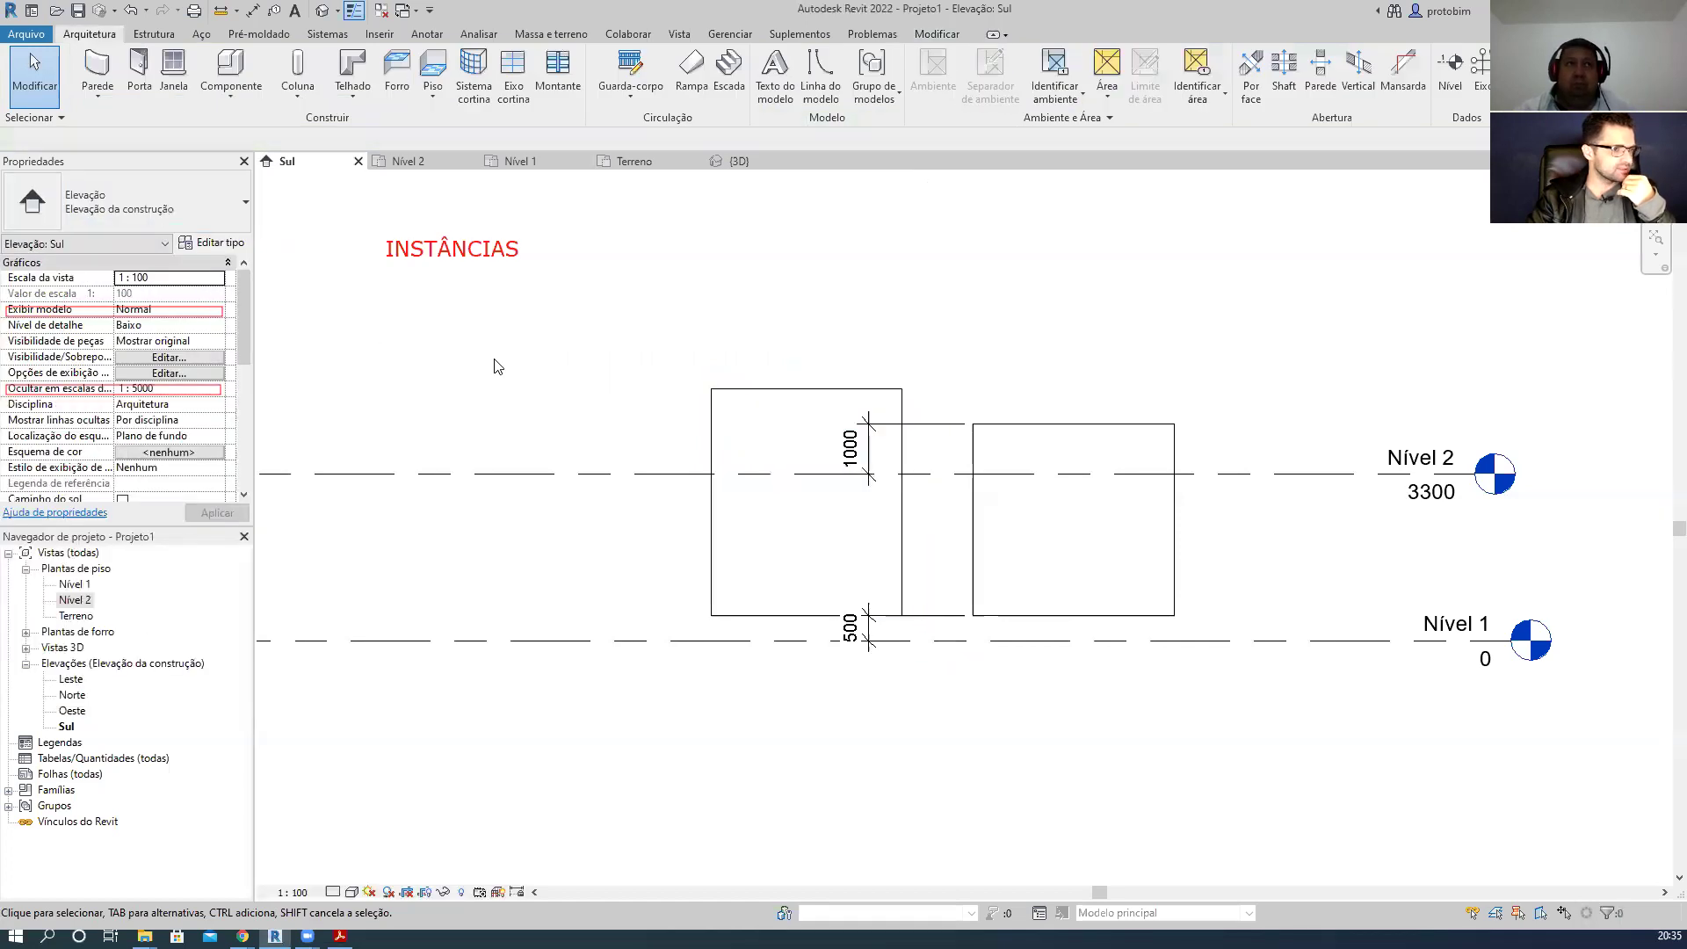
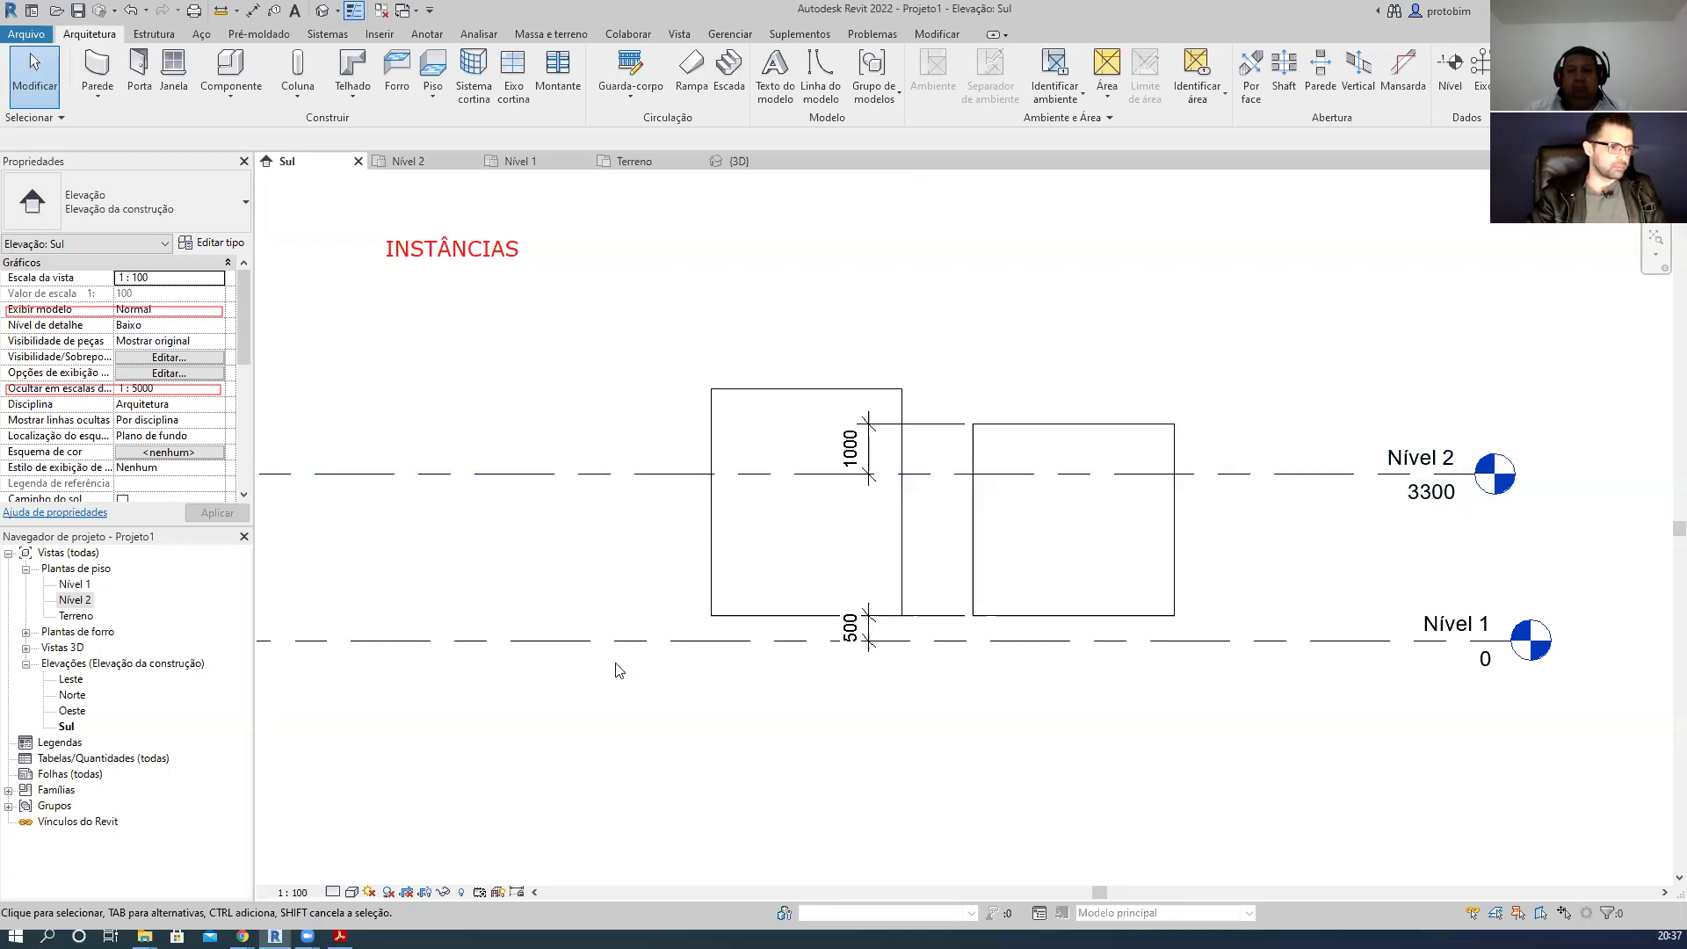
# - Compare the top constraint and top offset of the right wall with those of the left wall
pyautogui.click(1124, 442)
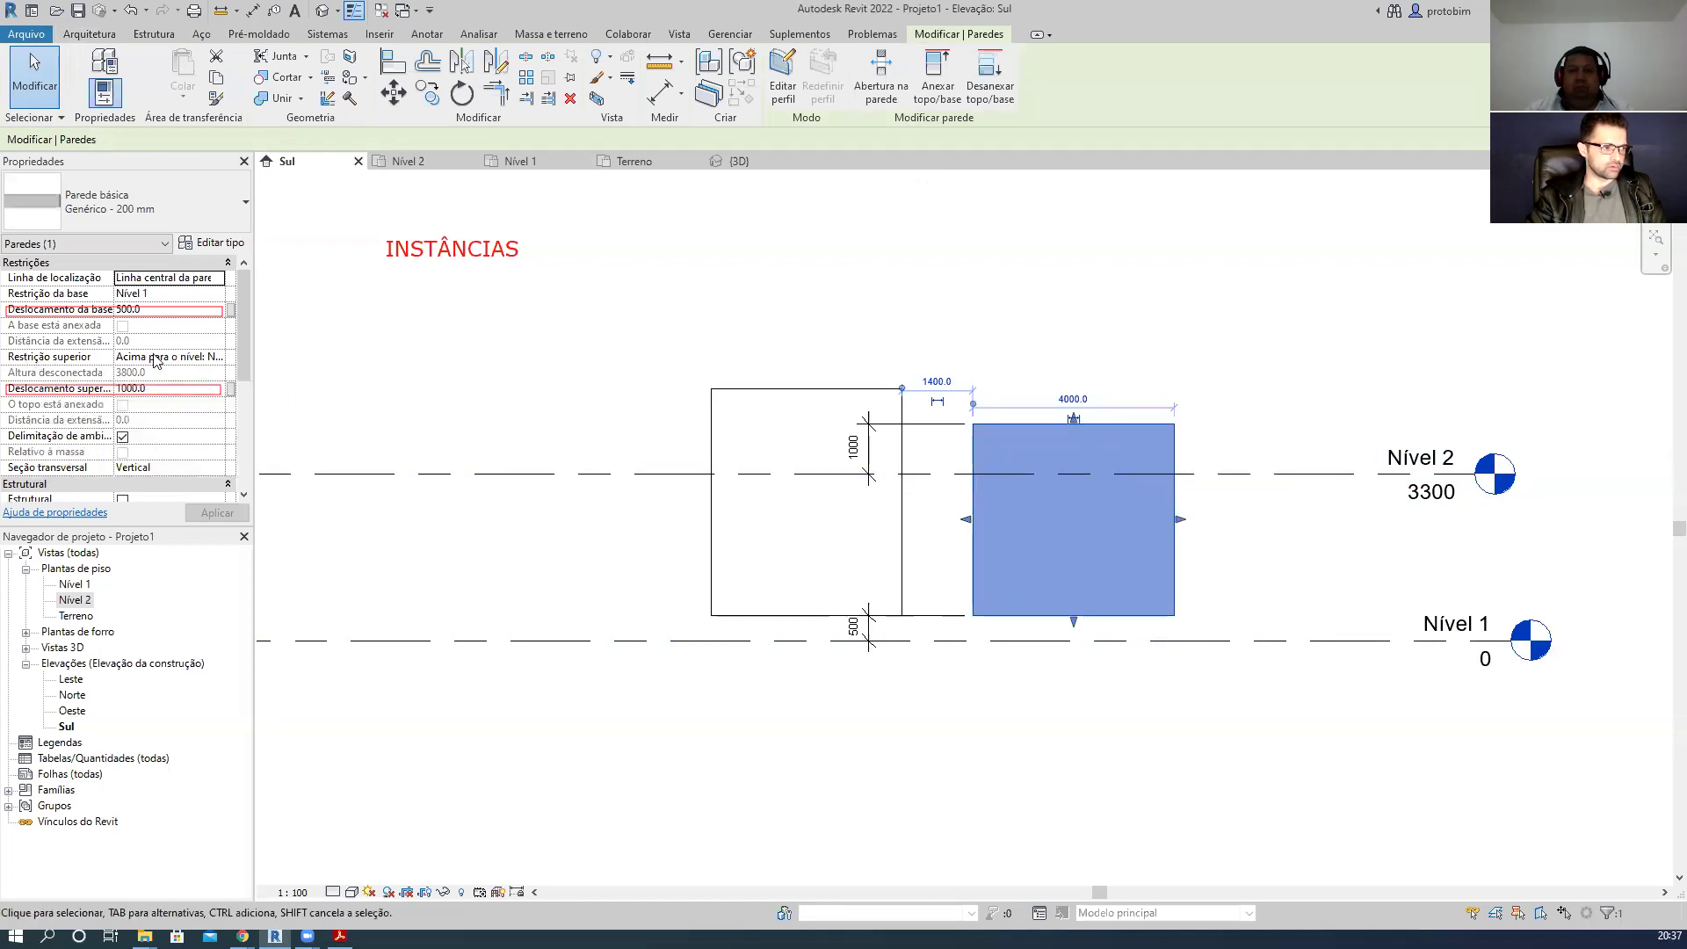
pyautogui.click(801, 397)
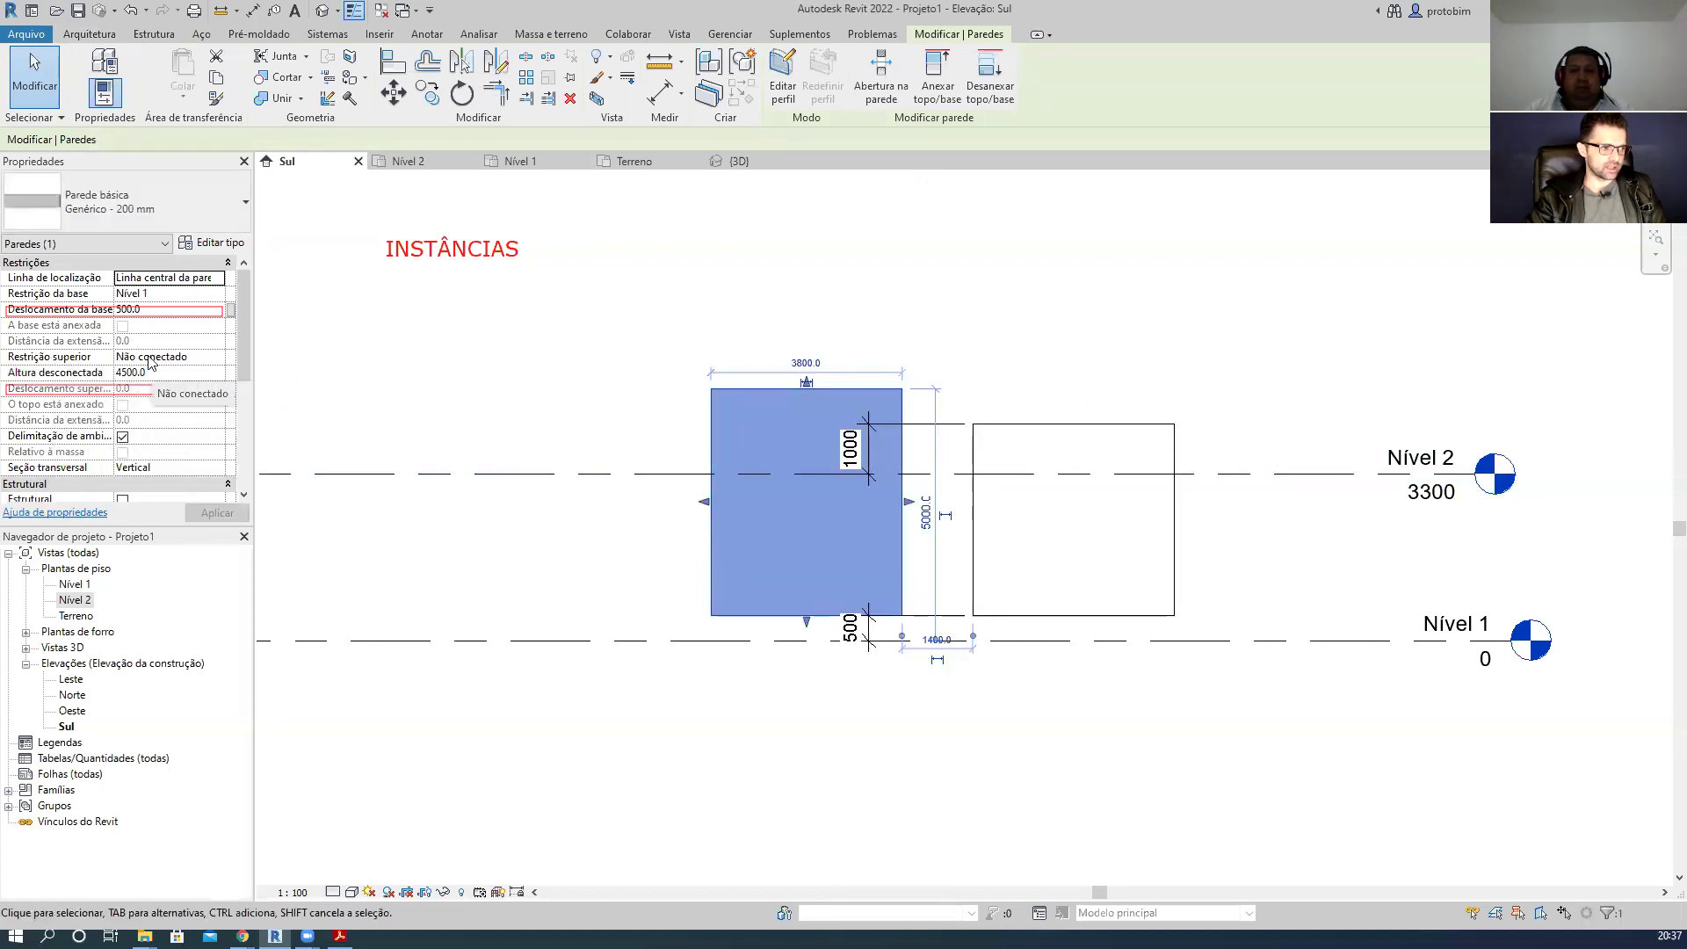
pyautogui.press('Escape')
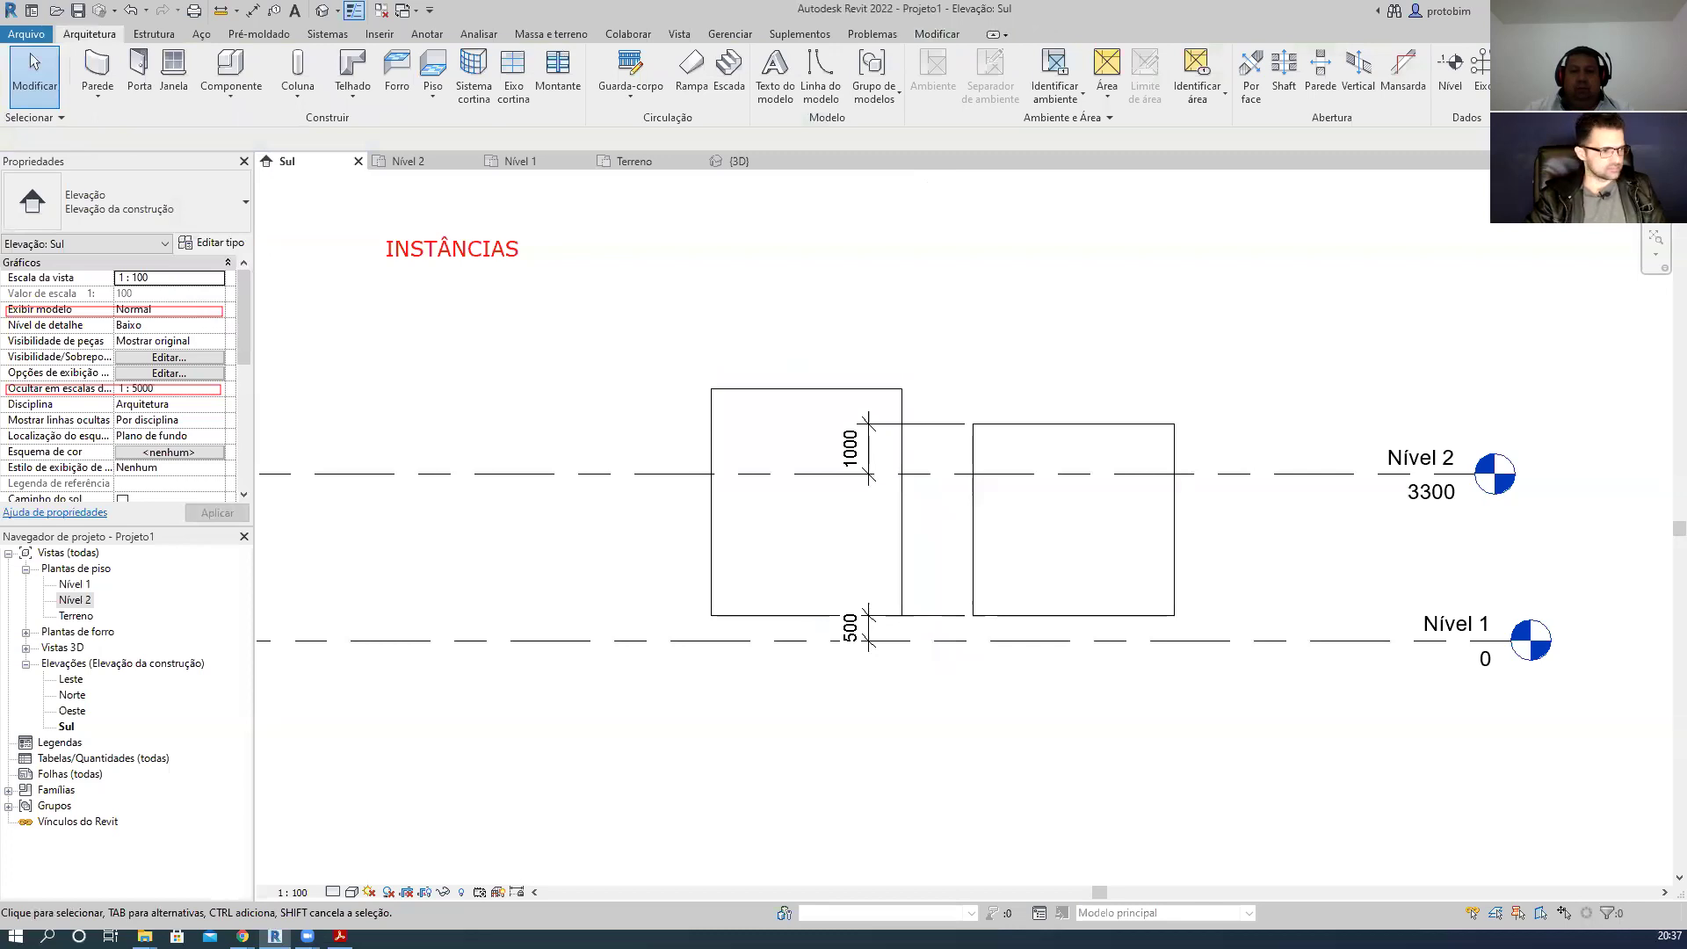
# - Delete both walls with their dimensions, and extend the Nível 2 level line so its head aligns with the Nível 1 head
pyautogui.moveTo(619, 232); pyautogui.dragTo(1231, 784)
pyautogui.press('Delete')
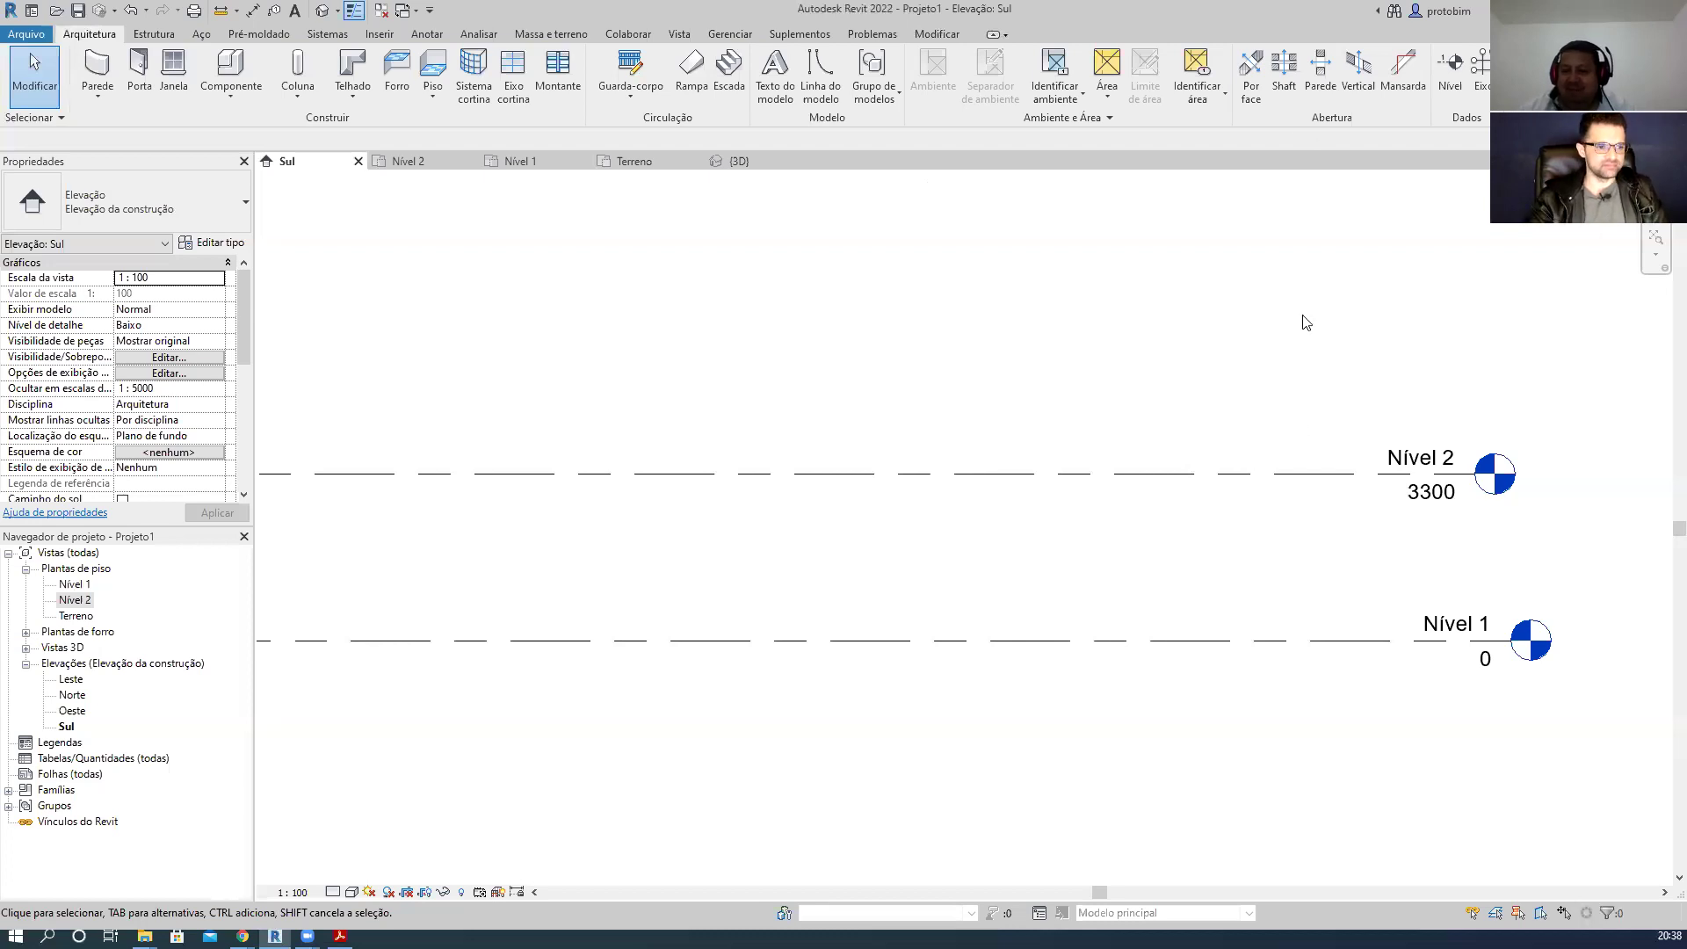
pyautogui.click(1480, 479)
pyautogui.moveTo(1480, 479); pyautogui.dragTo(1531, 474)
pyautogui.click(1182, 389)
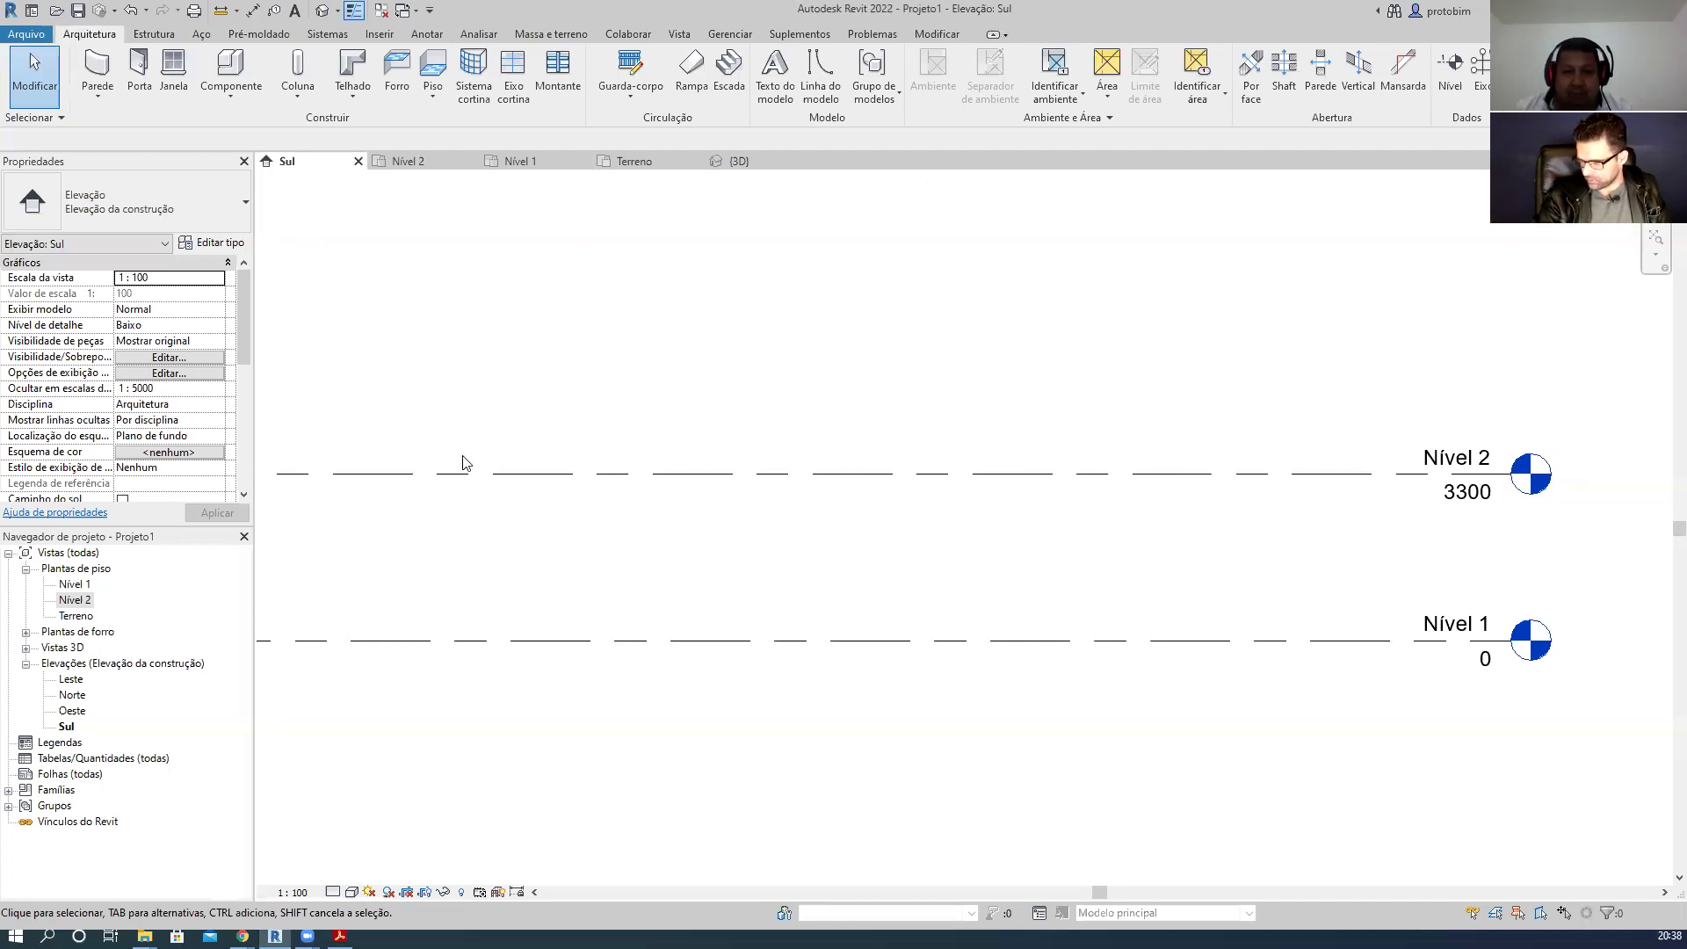
pyautogui.click(98, 93)
pyautogui.click(735, 379)
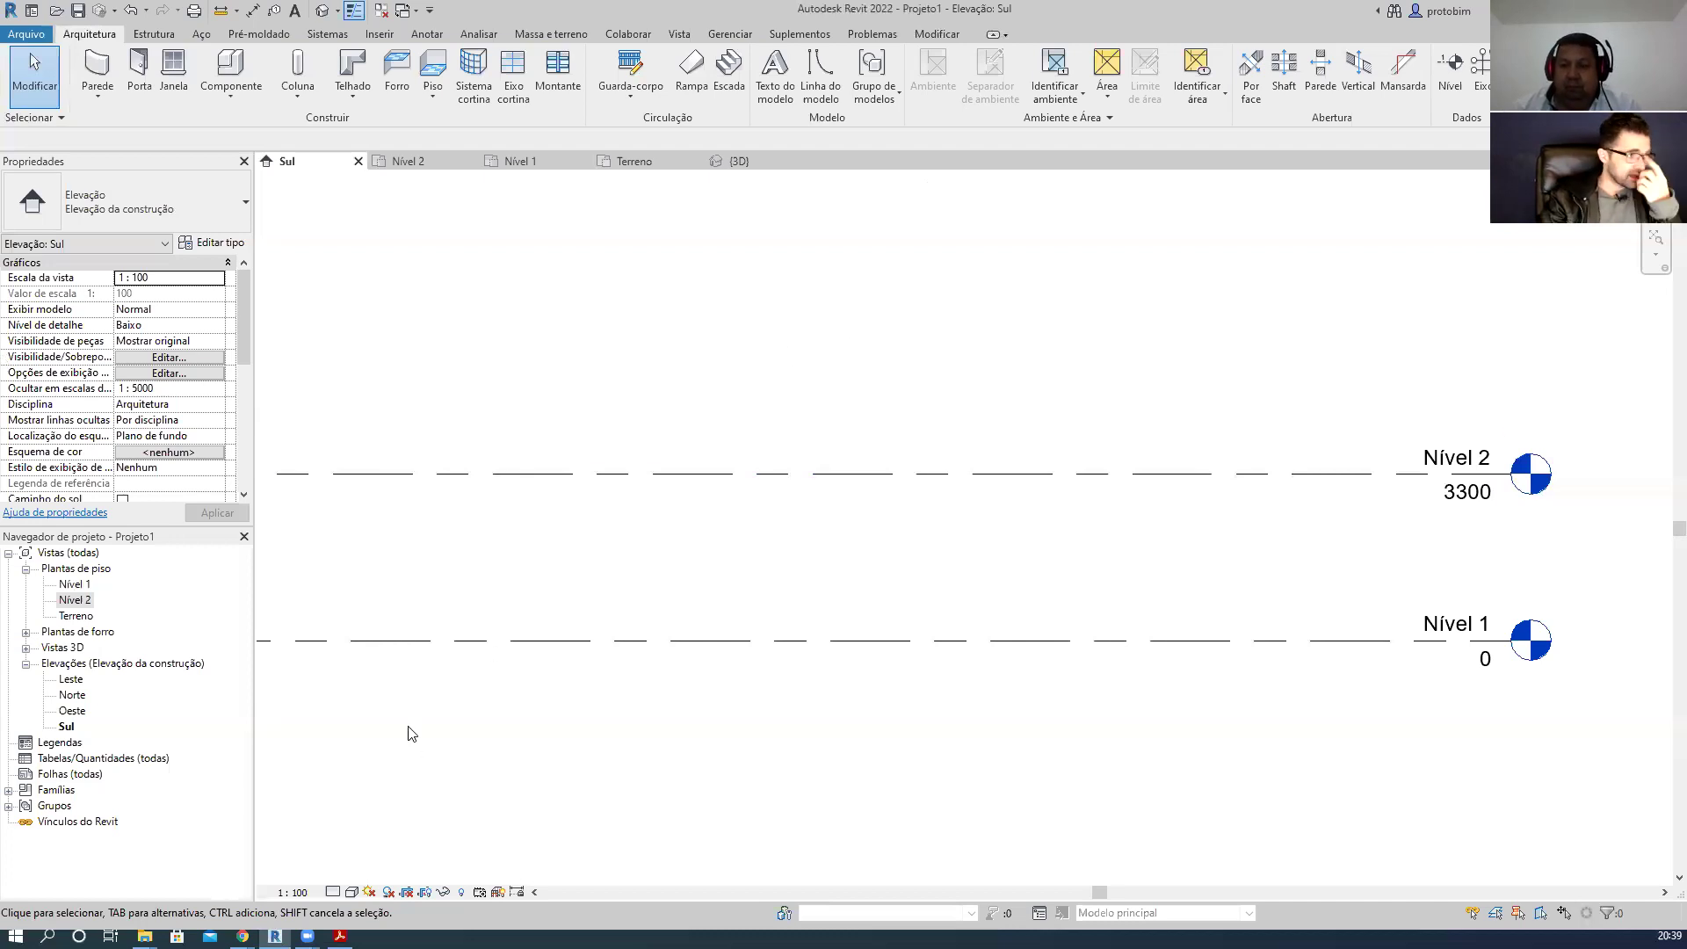
pyautogui.click(96, 95)
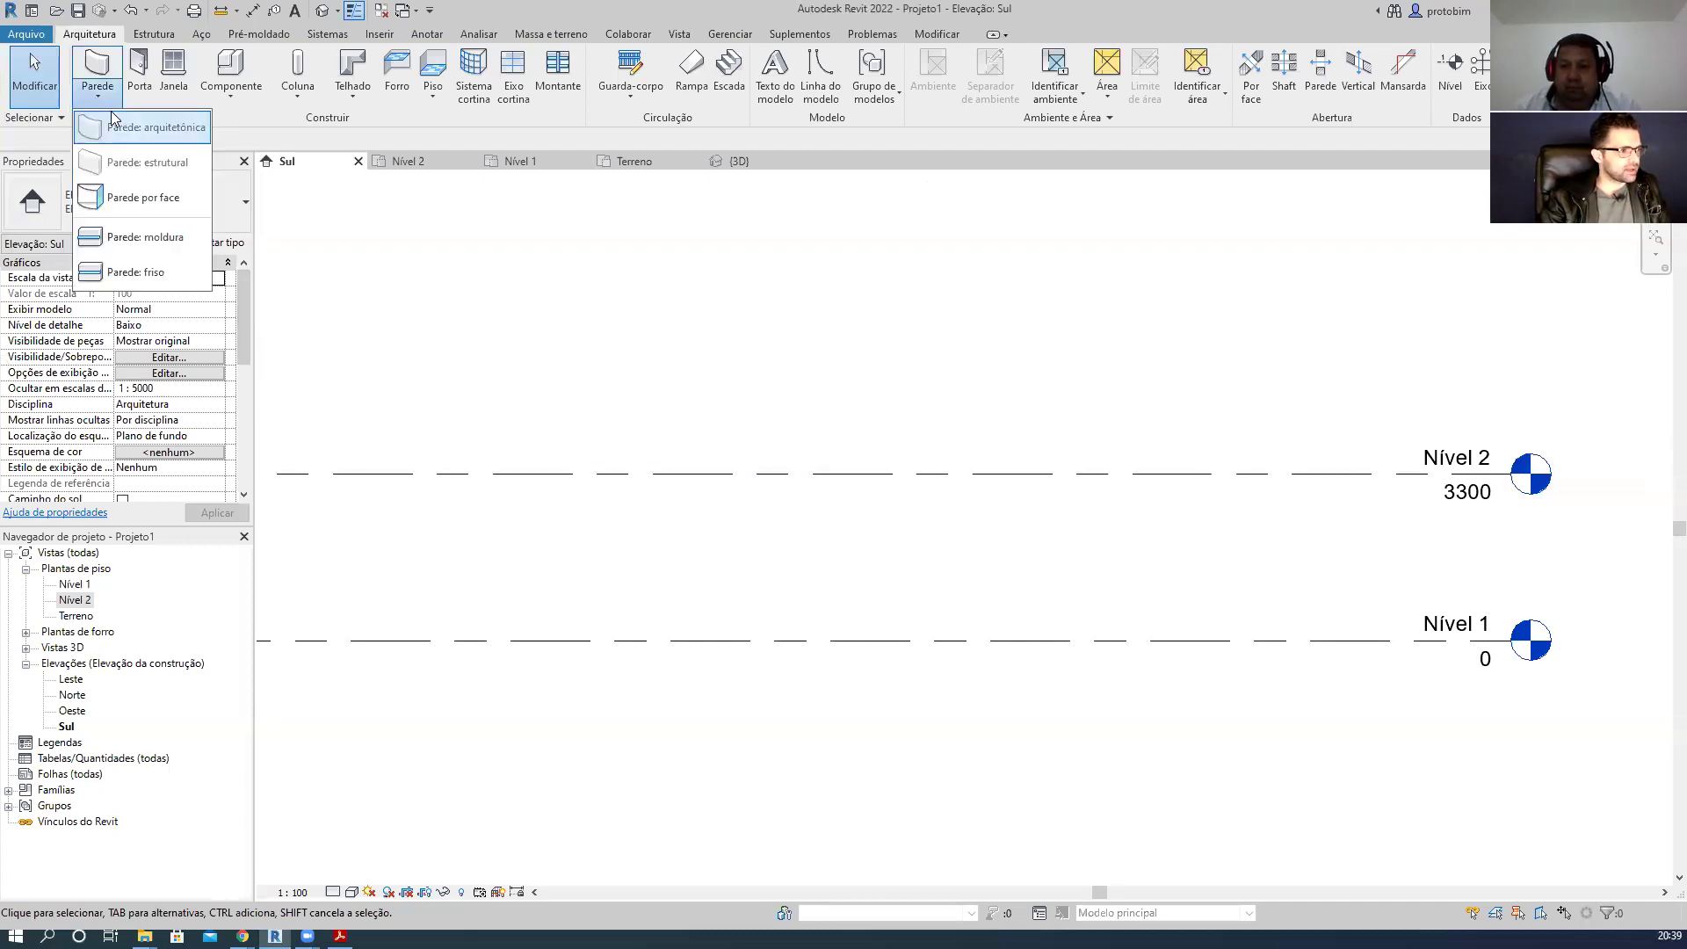
pyautogui.click(650, 361)
pyautogui.click(214, 244)
pyautogui.press('Escape')
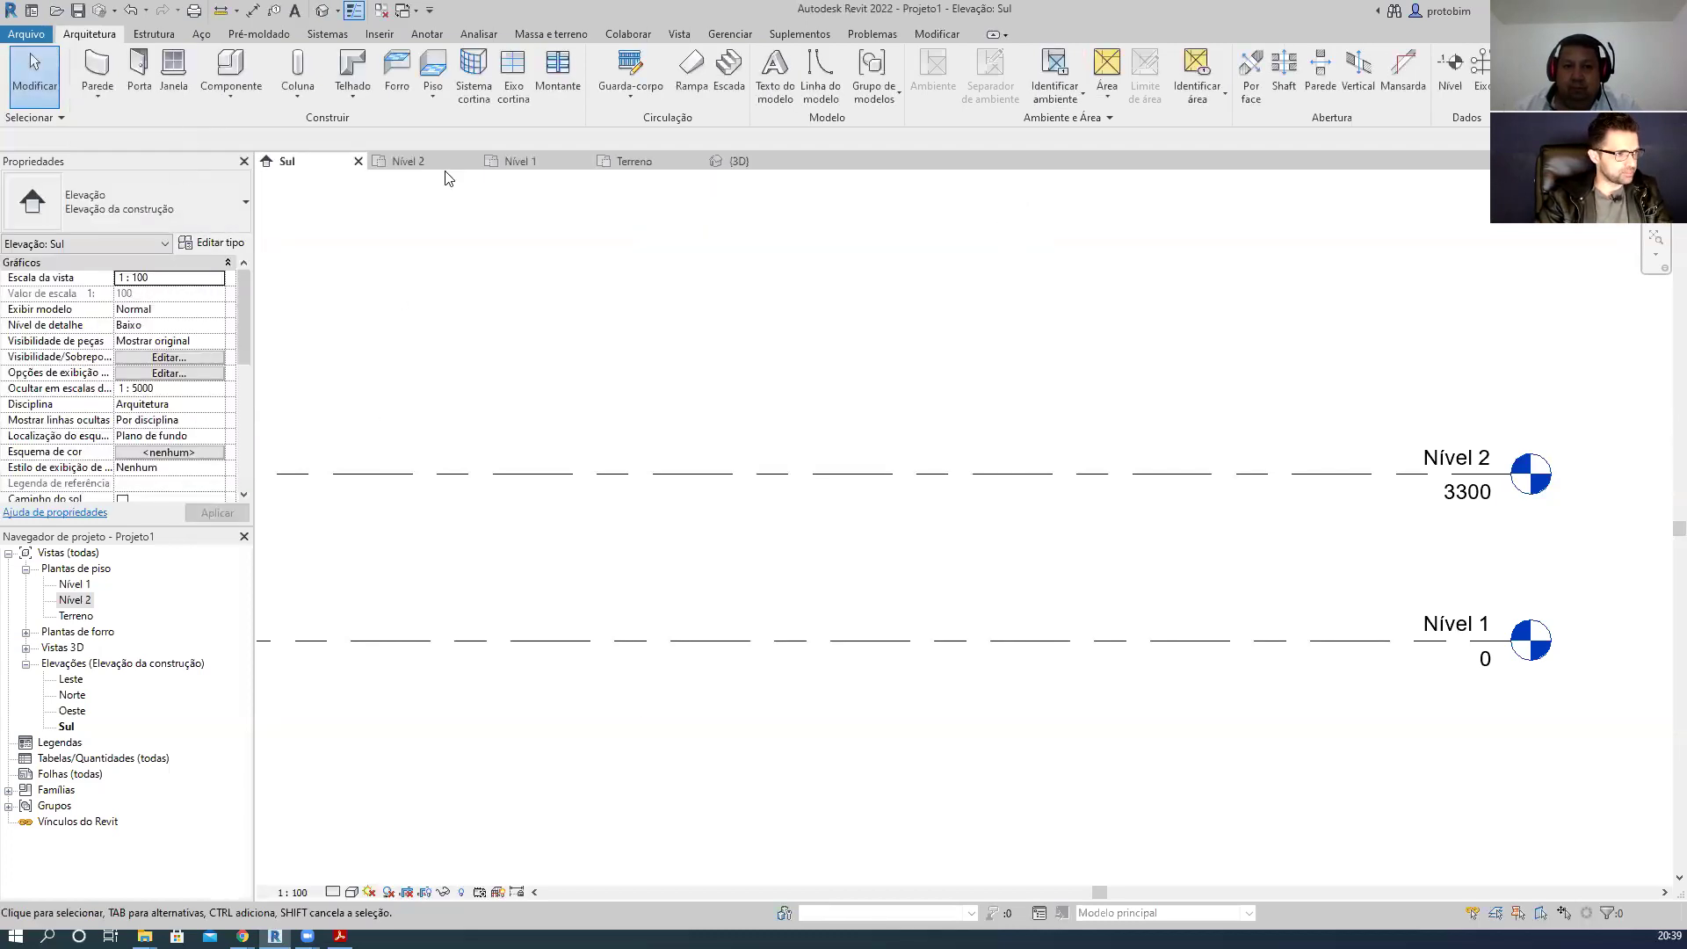
# - In the Nível 1 floor plan, start an architectural wall and open the Genérico - 200 mm type's structure for editing with the preview shown
pyautogui.click(520, 161)
pyautogui.press('w')
pyautogui.press('a')
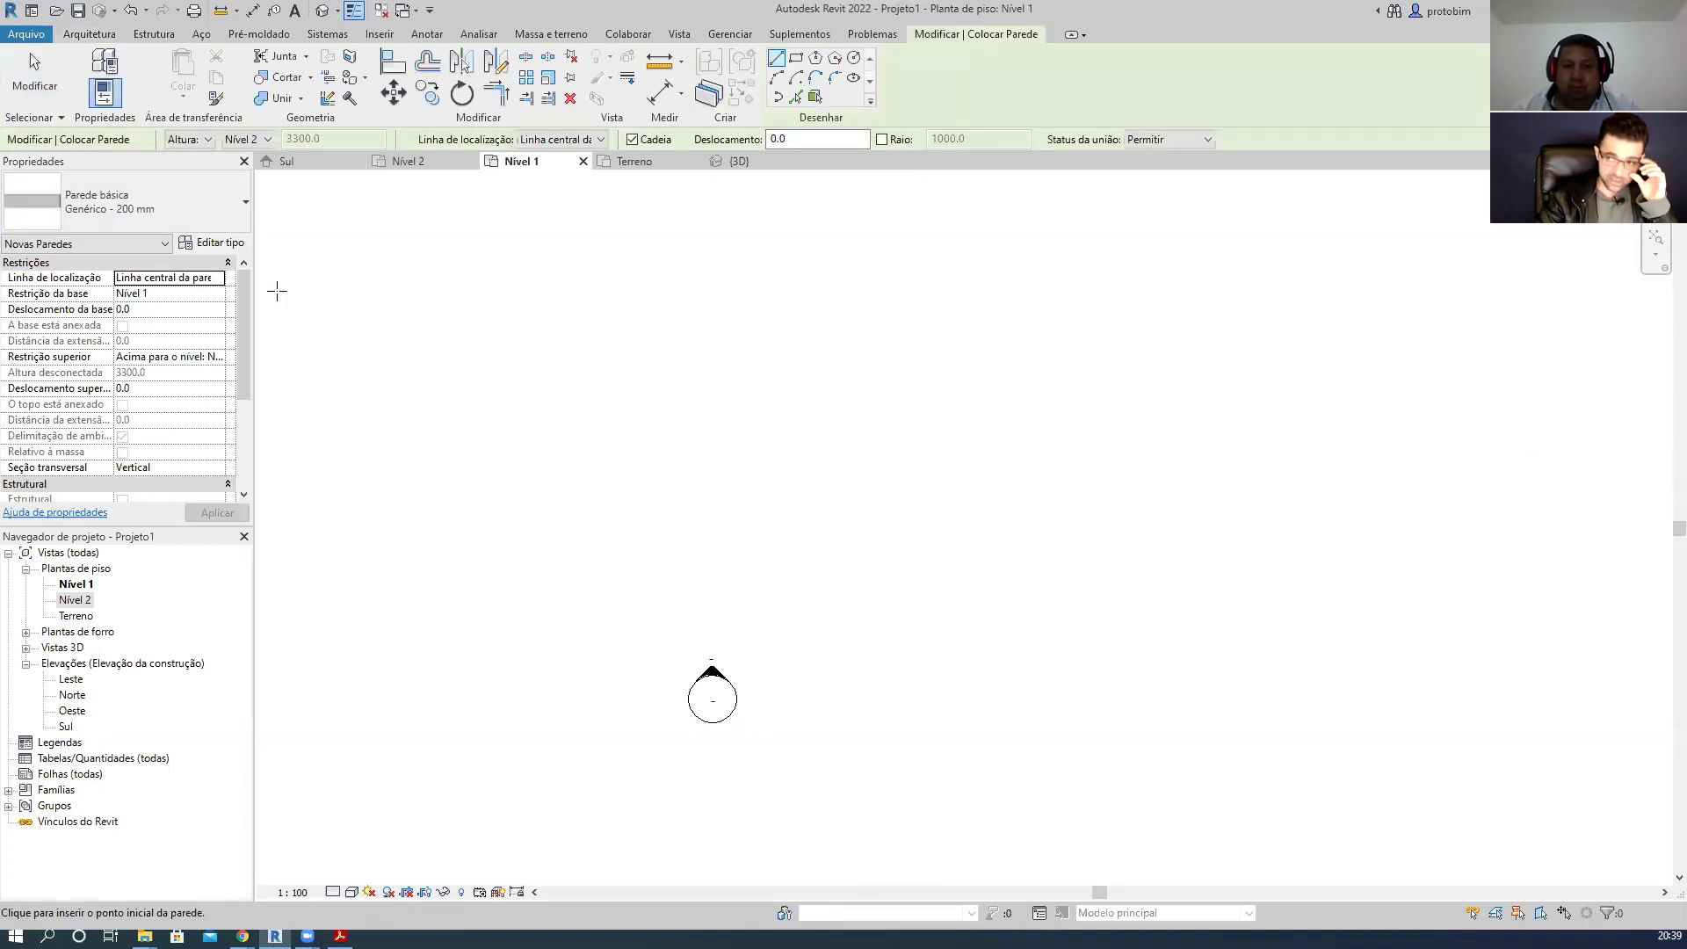
pyautogui.click(211, 245)
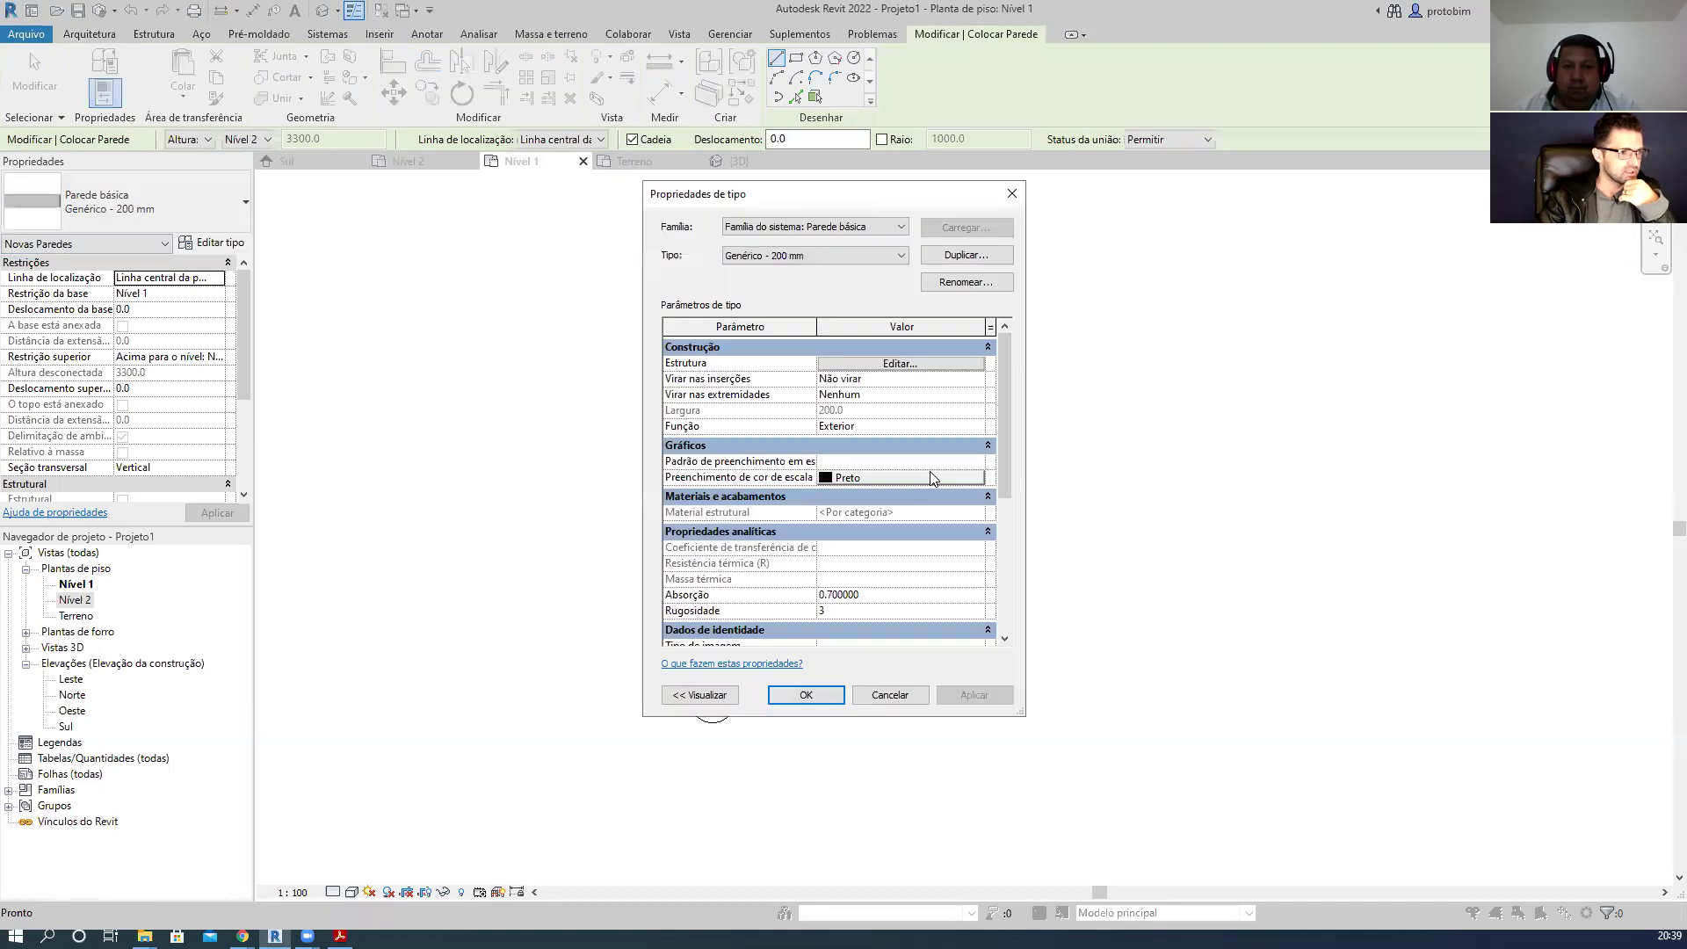
pyautogui.click(954, 371)
pyautogui.moveTo(939, 195)
pyautogui.mouseDown()
pyautogui.moveTo(1107, 200)
pyautogui.moveTo(964, 175)
pyautogui.mouseUp()
pyautogui.click(883, 700)
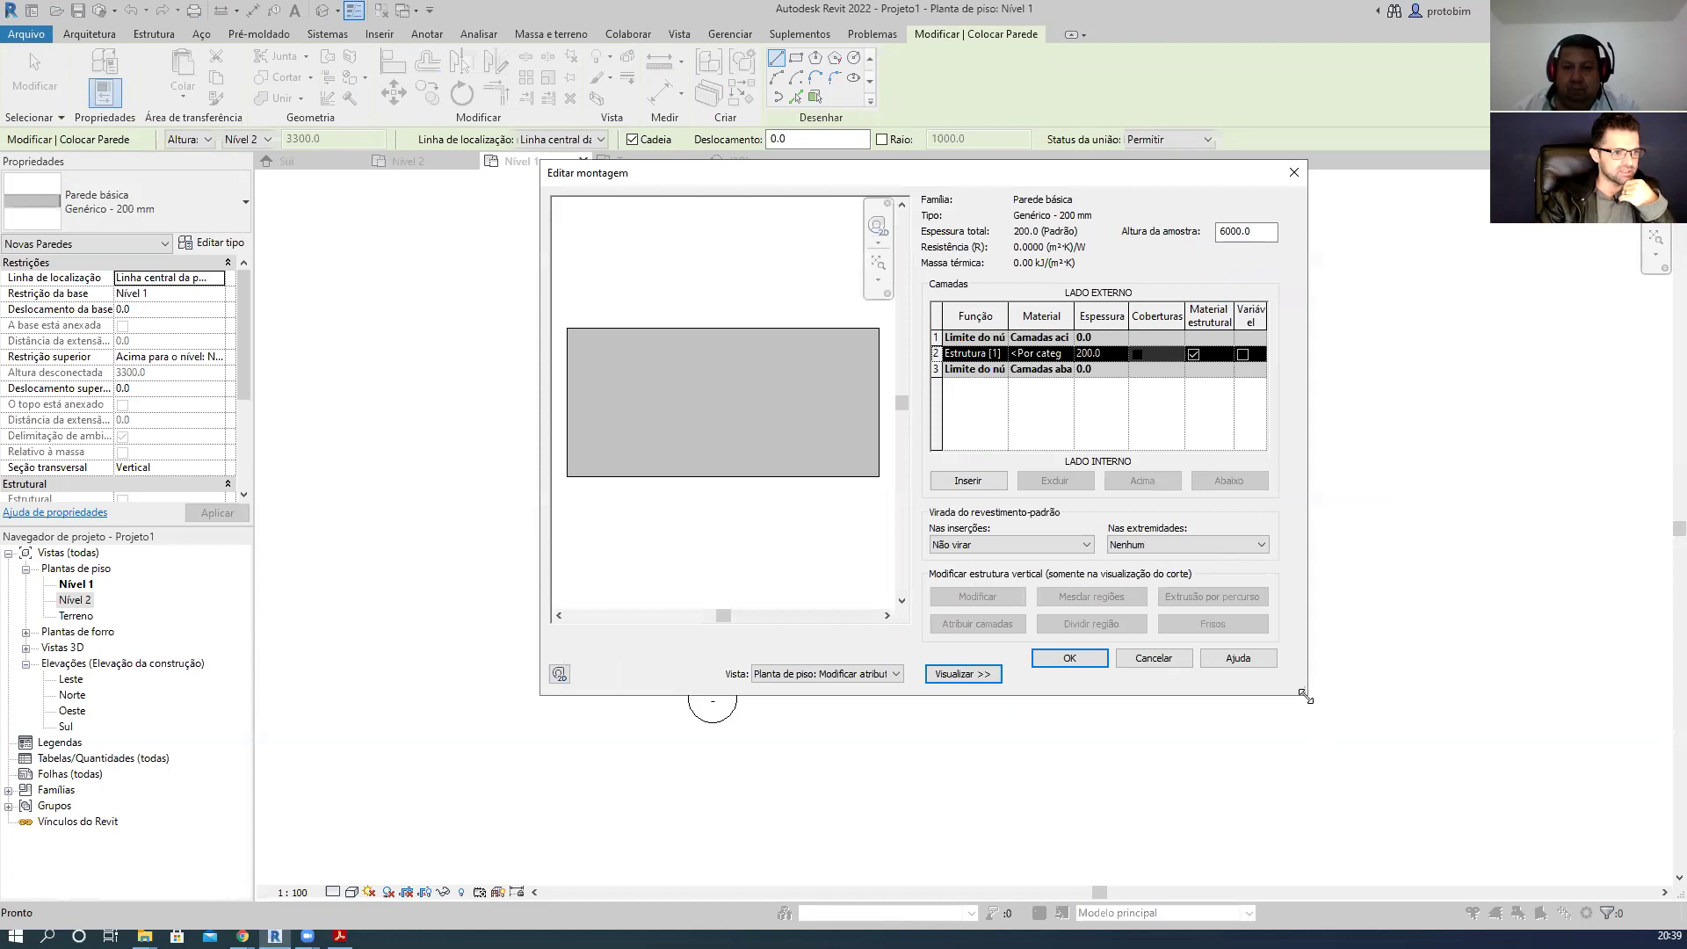
# - Enlarge the assembly editor and switch its preview to the section view "Corte: Modificar atributos do tipo"
pyautogui.moveTo(1306, 696); pyautogui.dragTo(1415, 809)
pyautogui.click(826, 788)
pyautogui.click(846, 804)
pyautogui.click(854, 788)
pyautogui.click(853, 790)
pyautogui.click(856, 788)
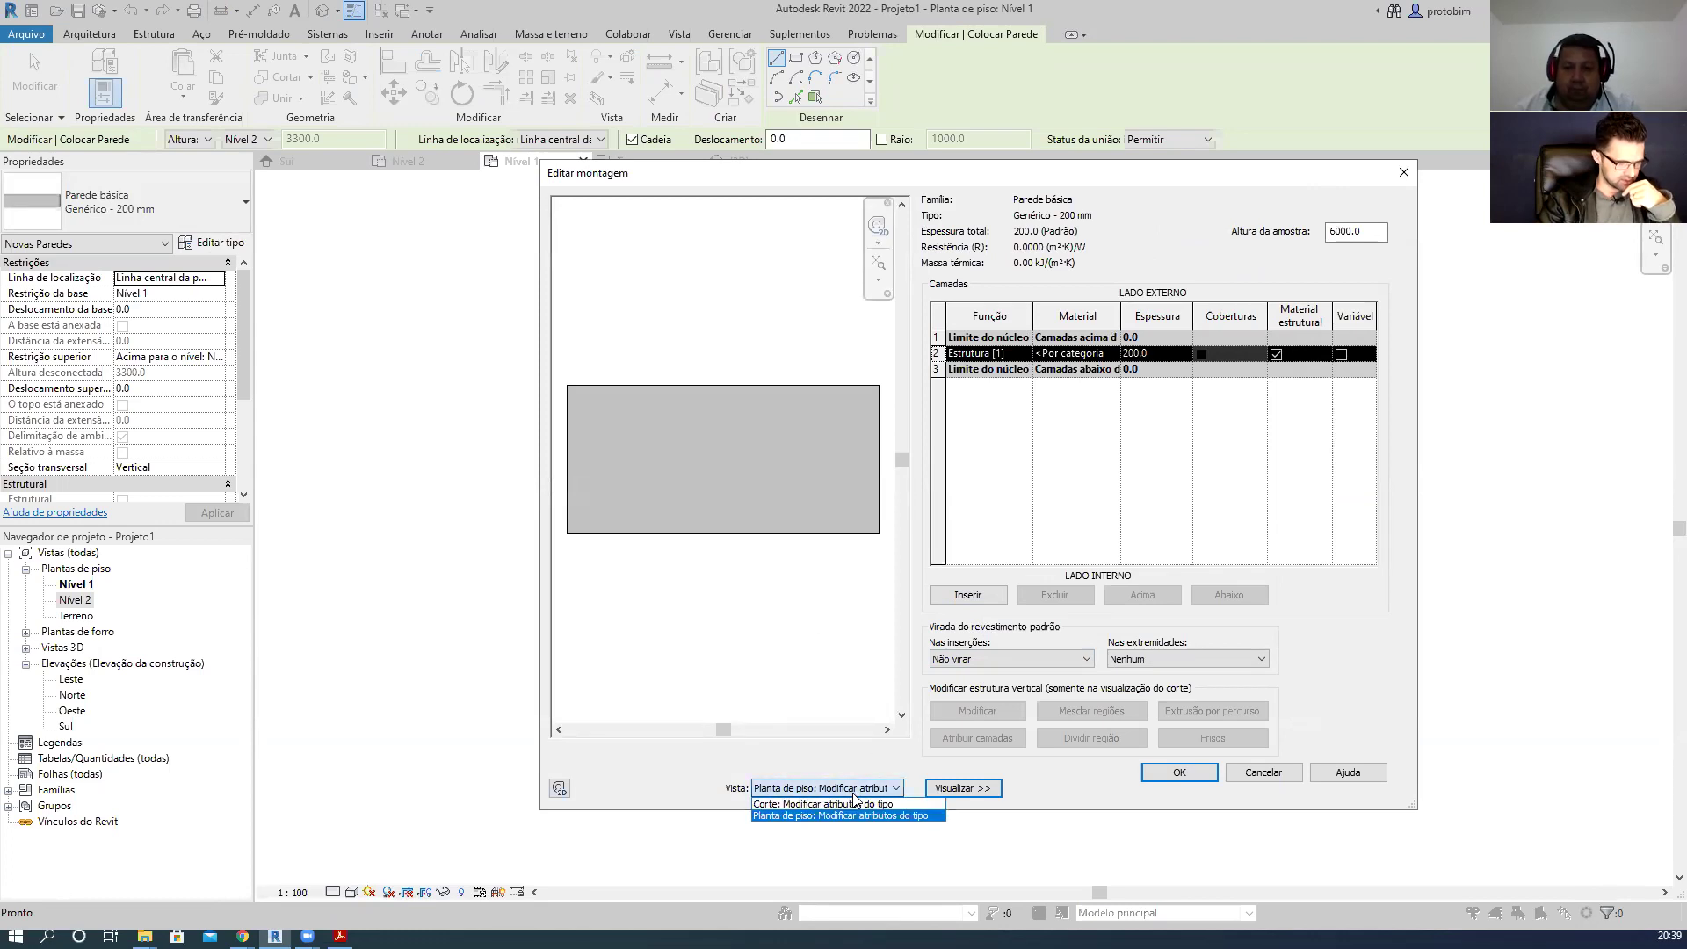
pyautogui.click(853, 803)
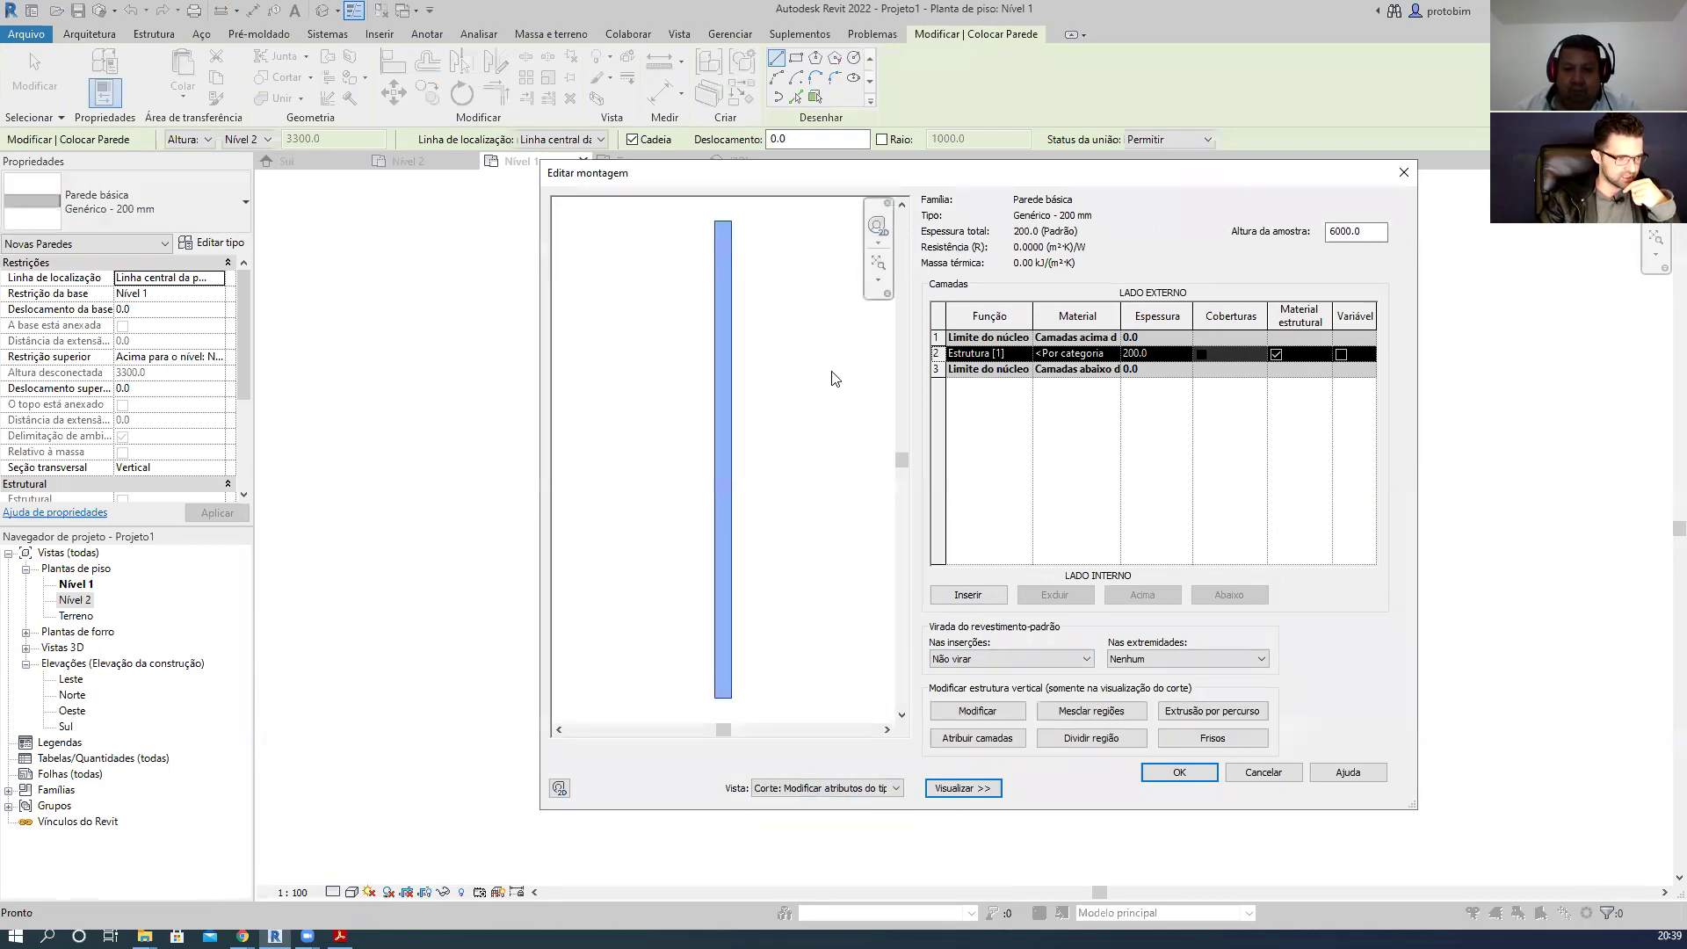
pyautogui.scroll(-1, 826, 382)
pyautogui.moveTo(817, 469); pyautogui.dragTo(779, 479)
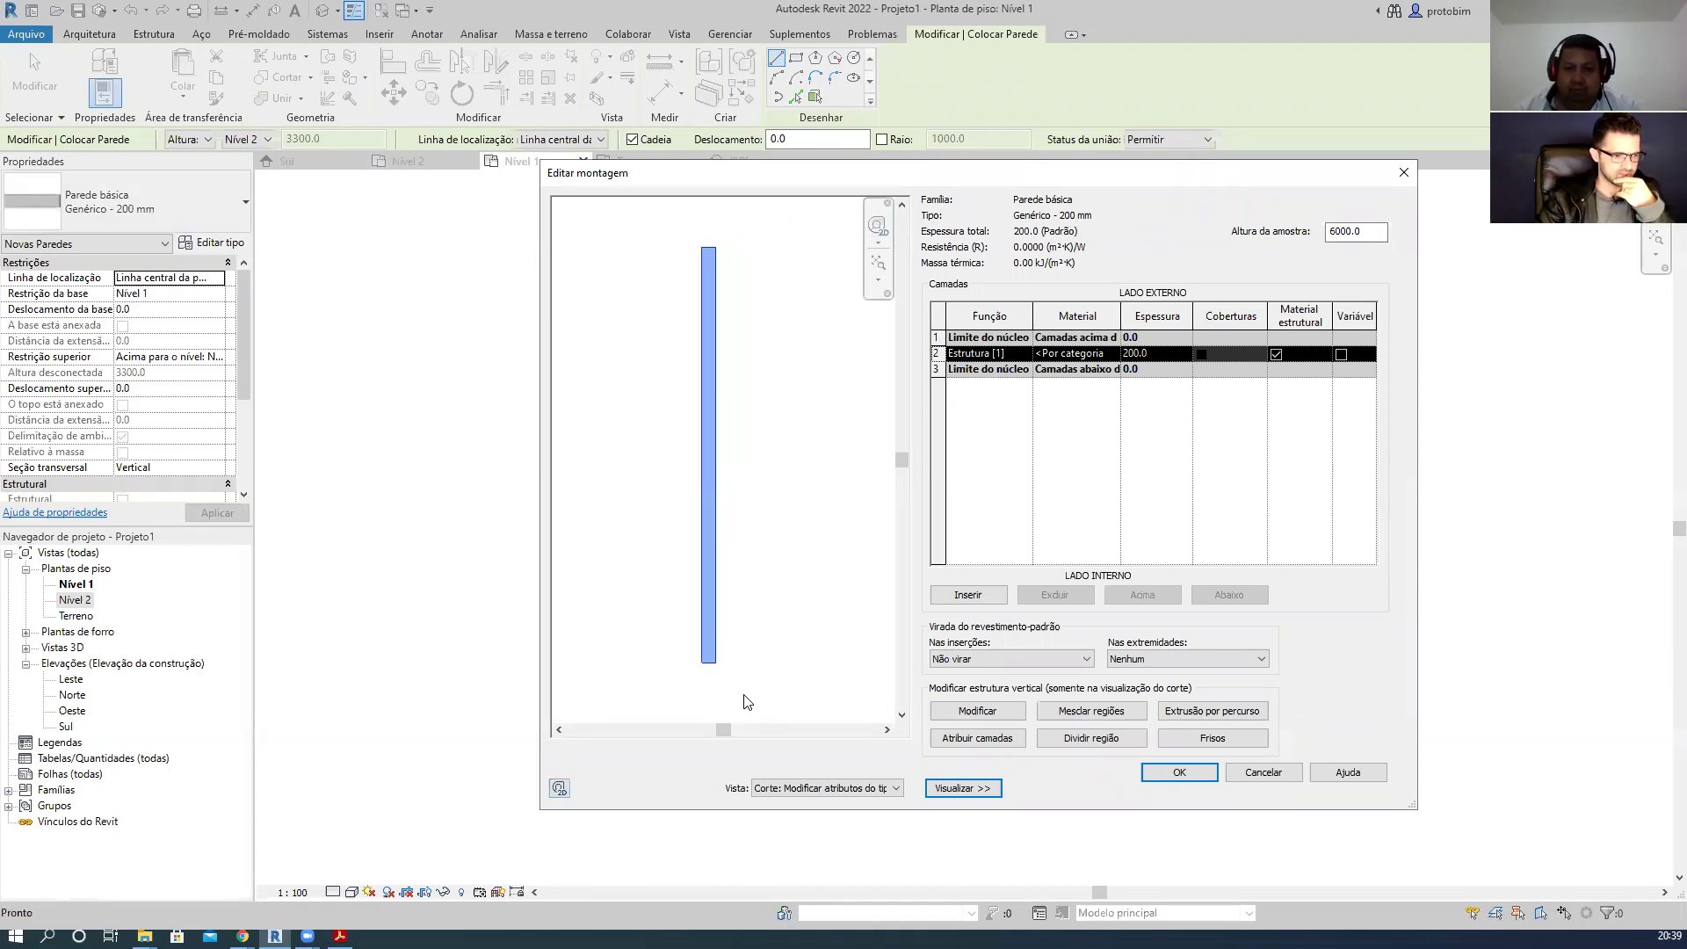
pyautogui.scroll(1, 745, 696)
pyautogui.moveTo(738, 656); pyautogui.dragTo(770, 670, button='middle')
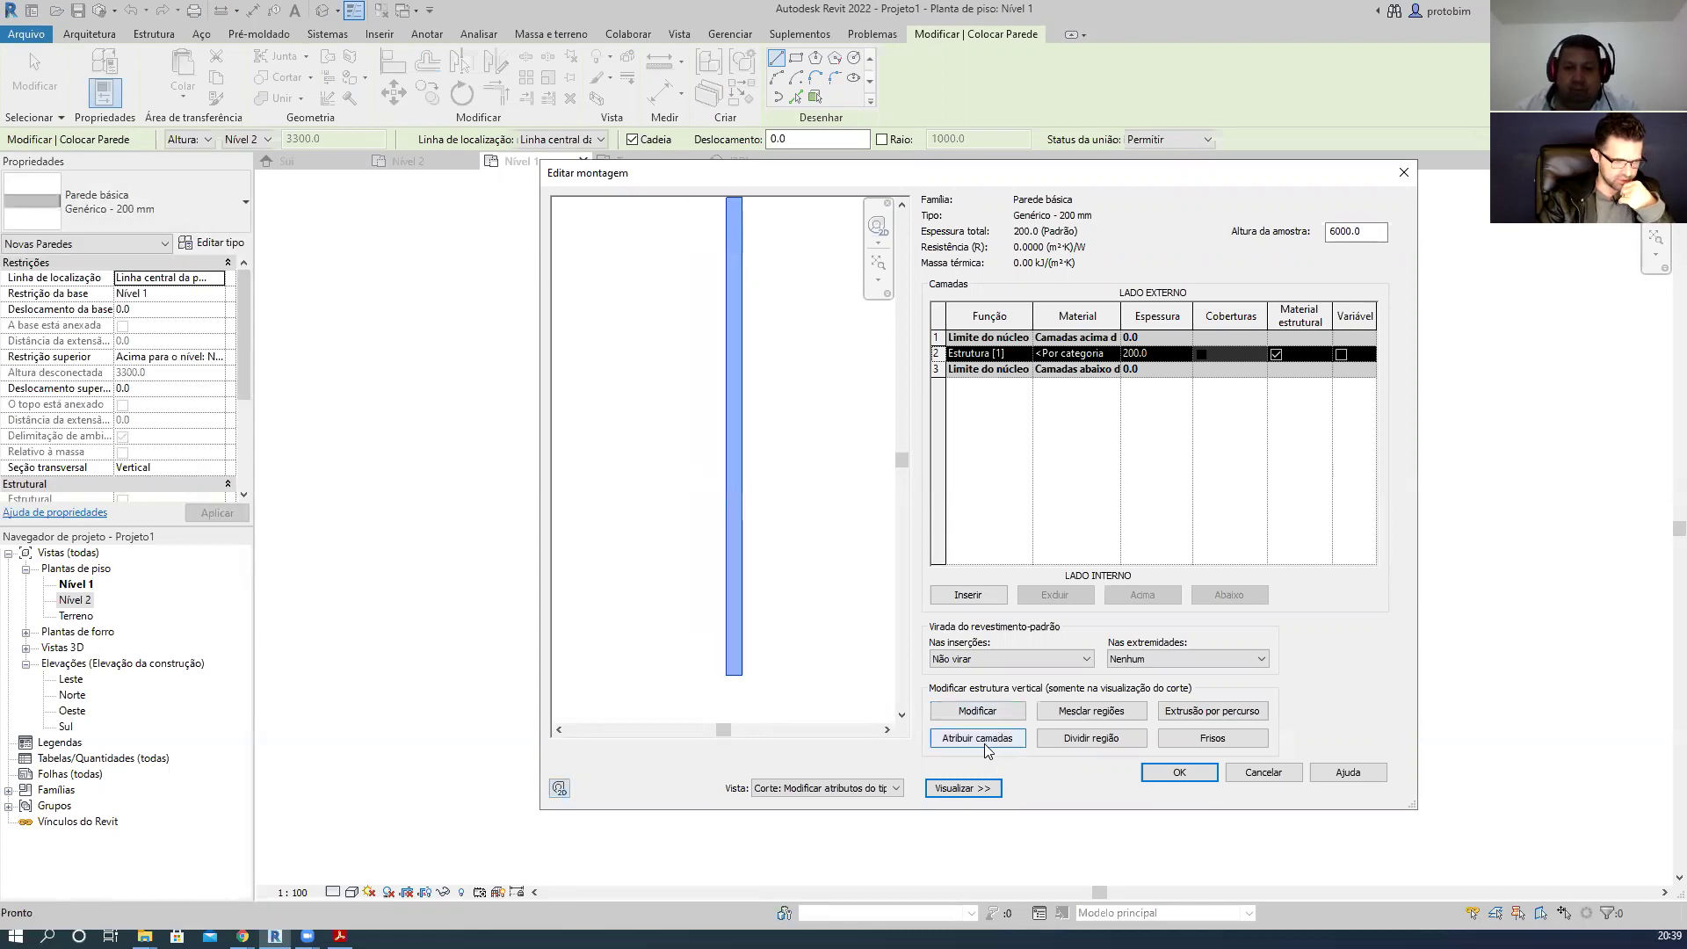
# - Add a wall sweep with the M_C-Guia-Perfil : C250X30 profile at the base of the wall type's exterior side
pyautogui.click(1229, 716)
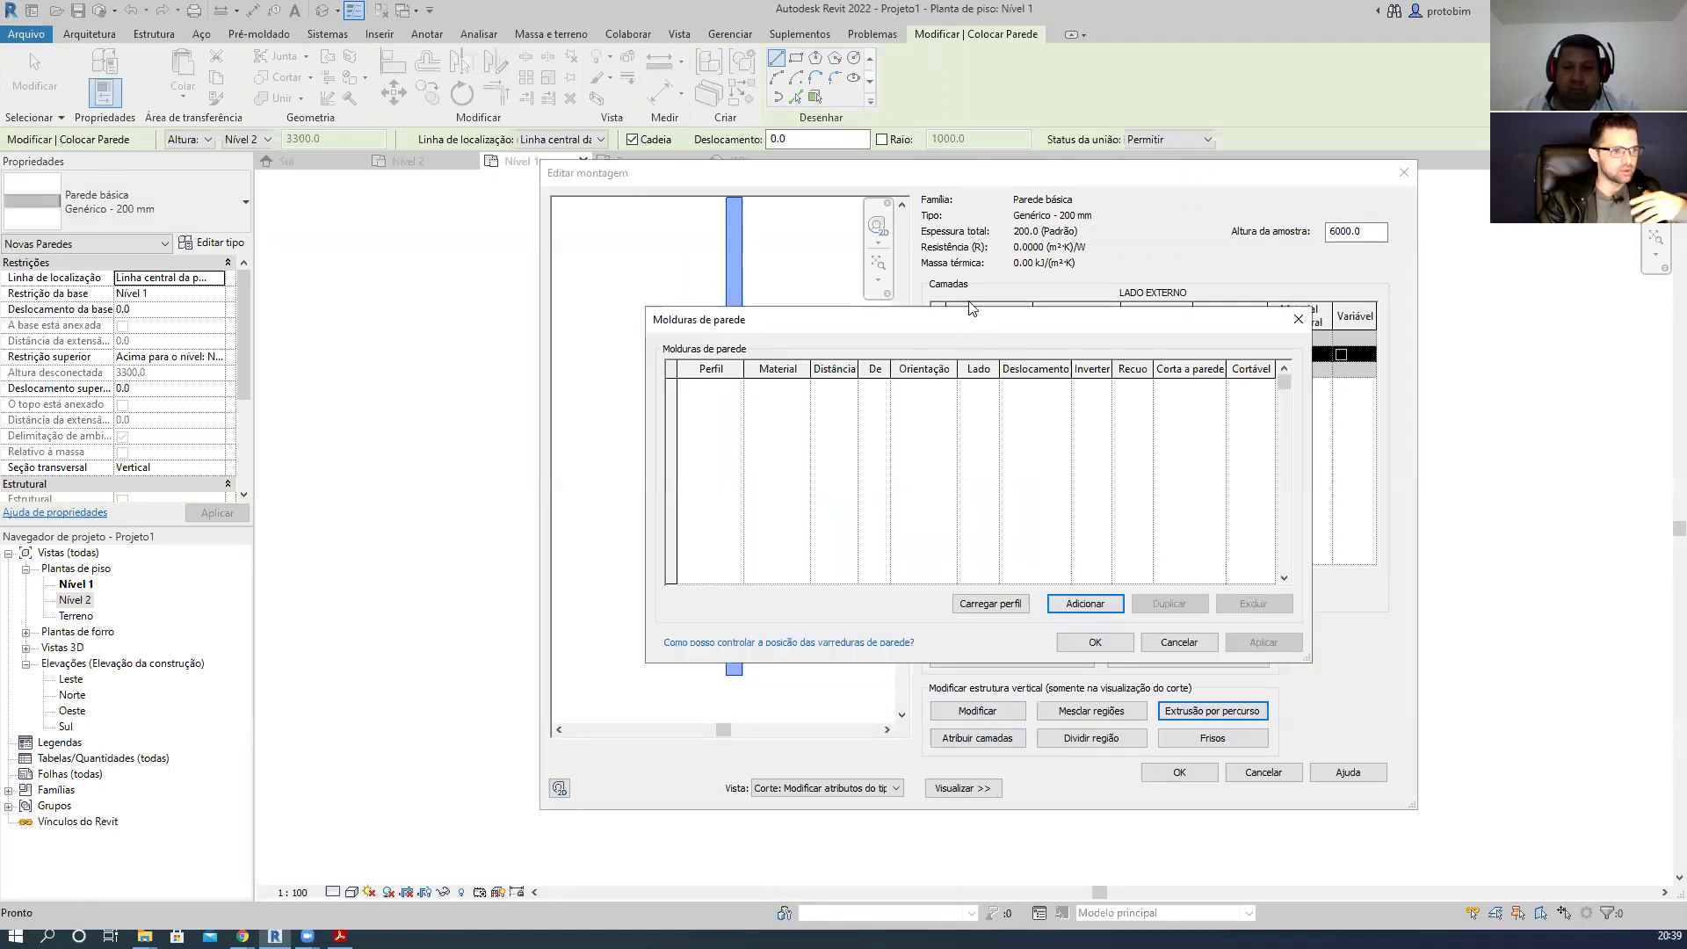
pyautogui.moveTo(970, 334); pyautogui.dragTo(1213, 389)
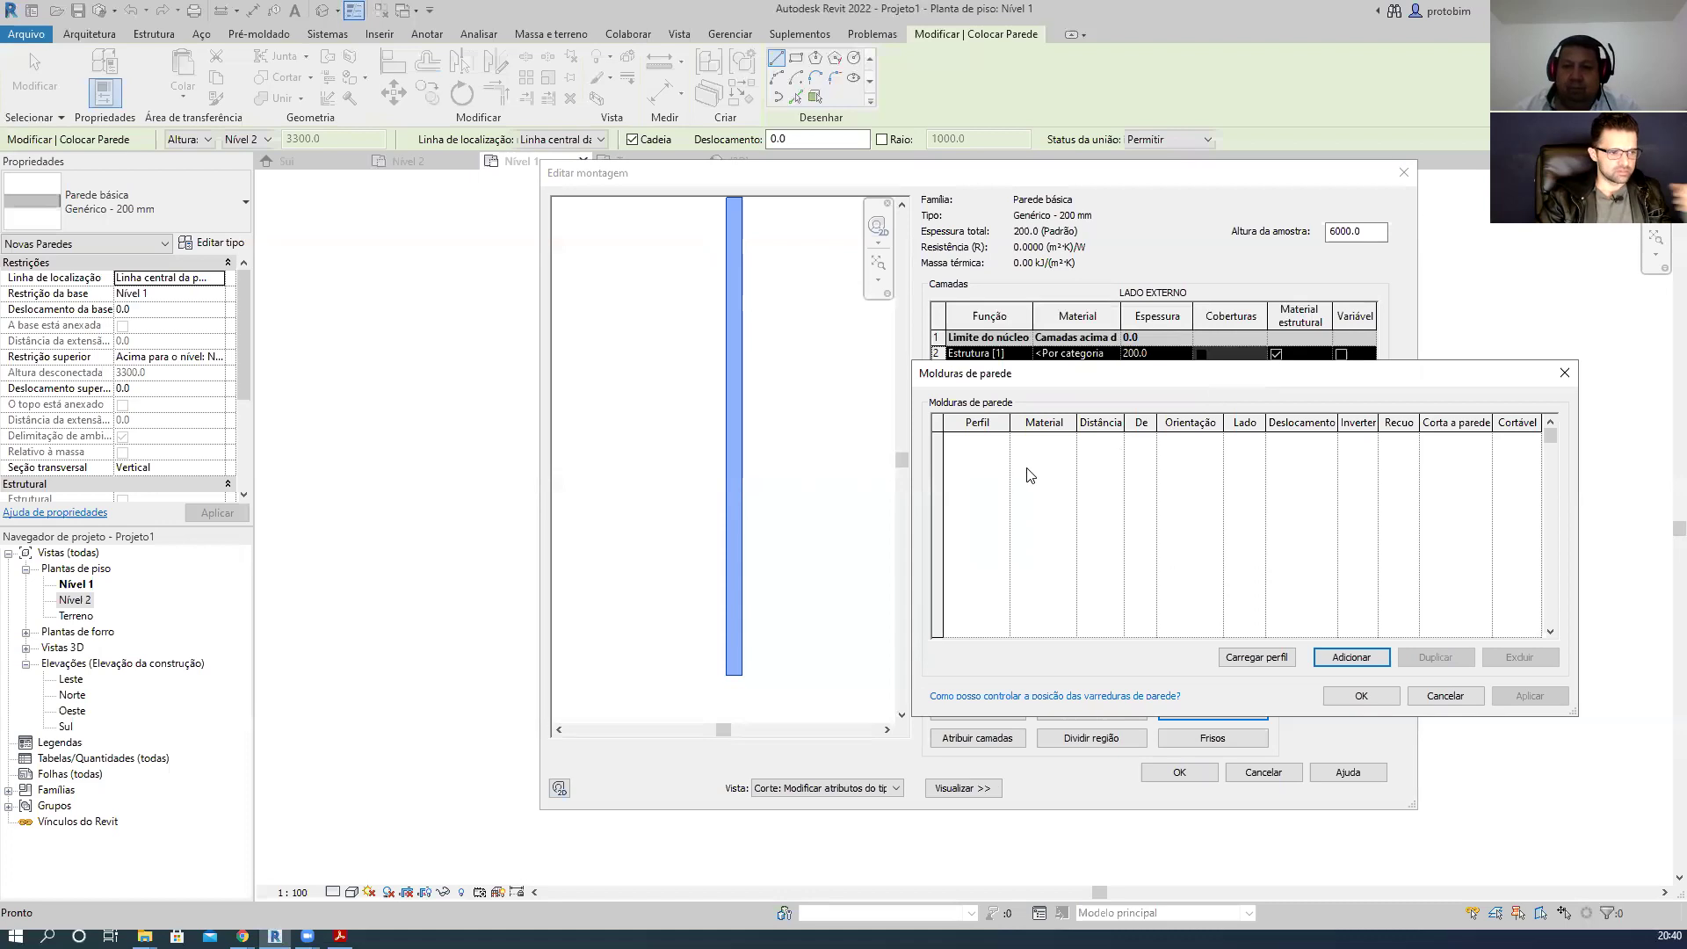
pyautogui.click(1272, 661)
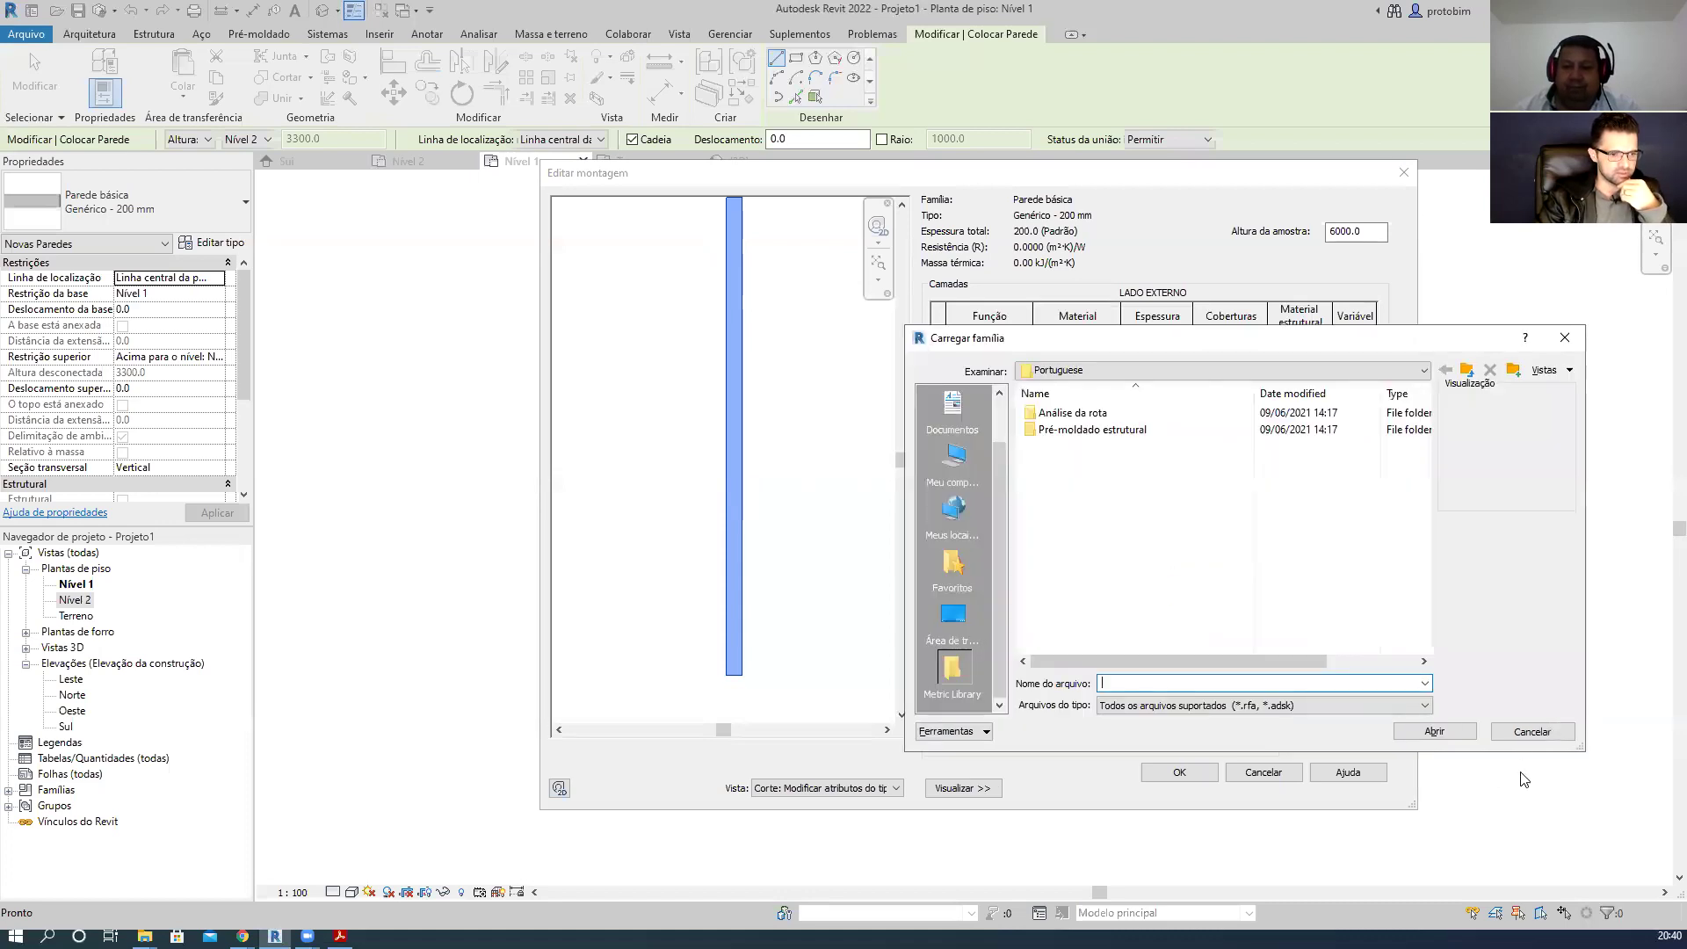
pyautogui.click(1523, 745)
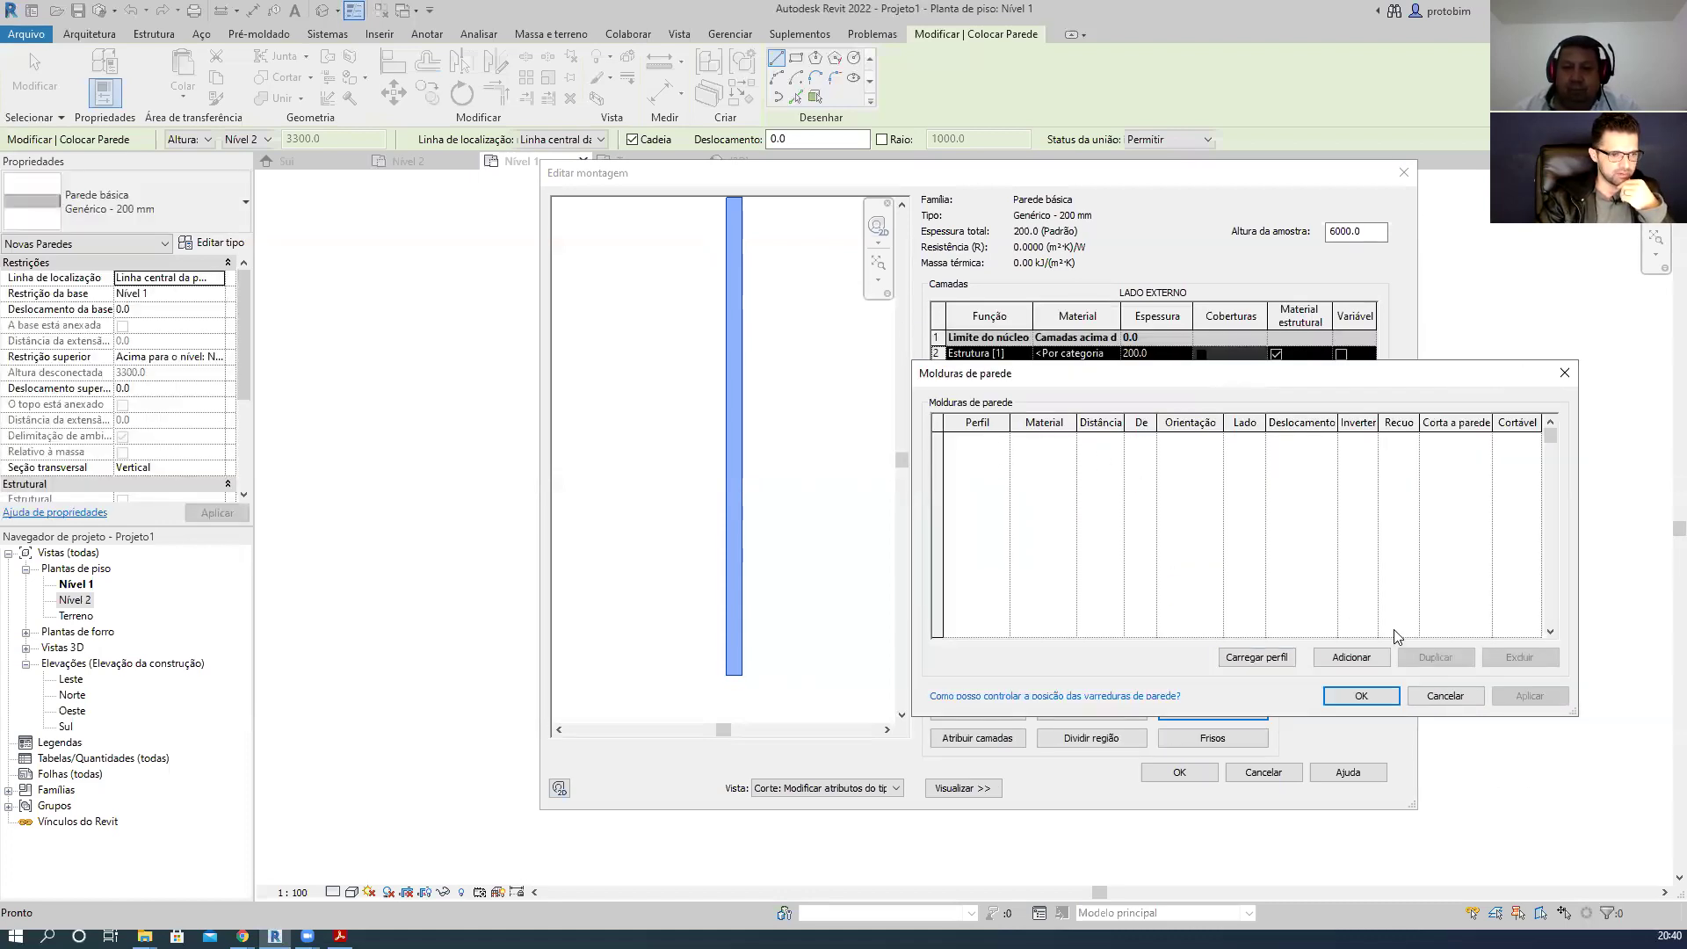
pyautogui.click(1378, 657)
pyautogui.click(1003, 441)
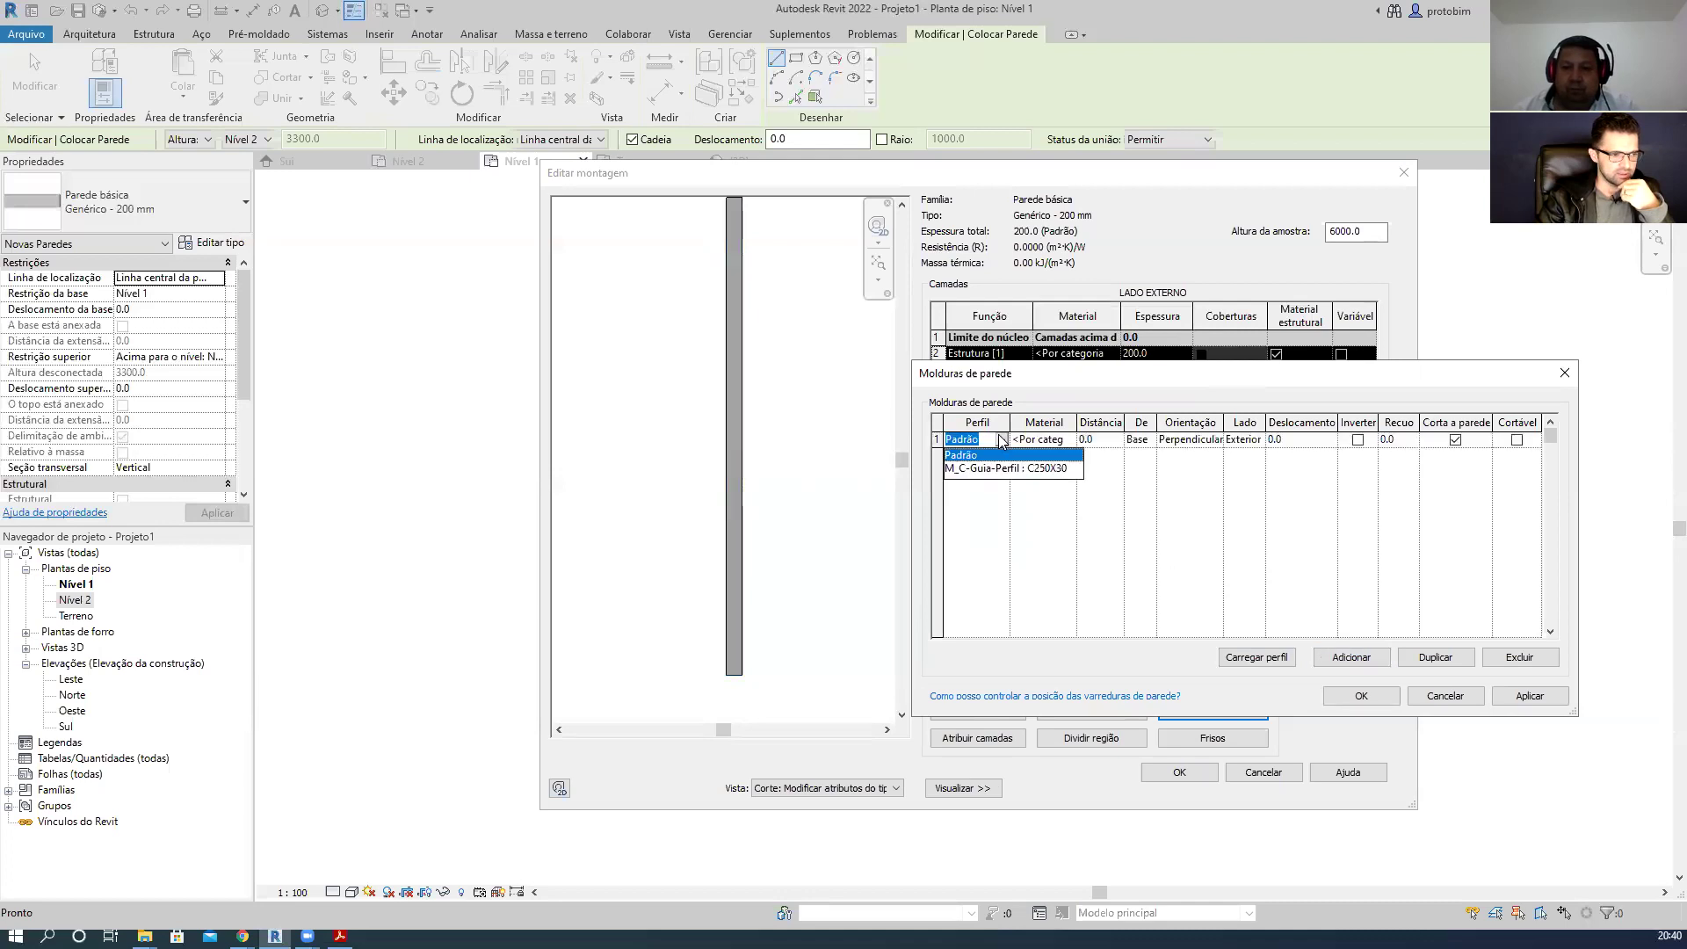
pyautogui.click(1002, 469)
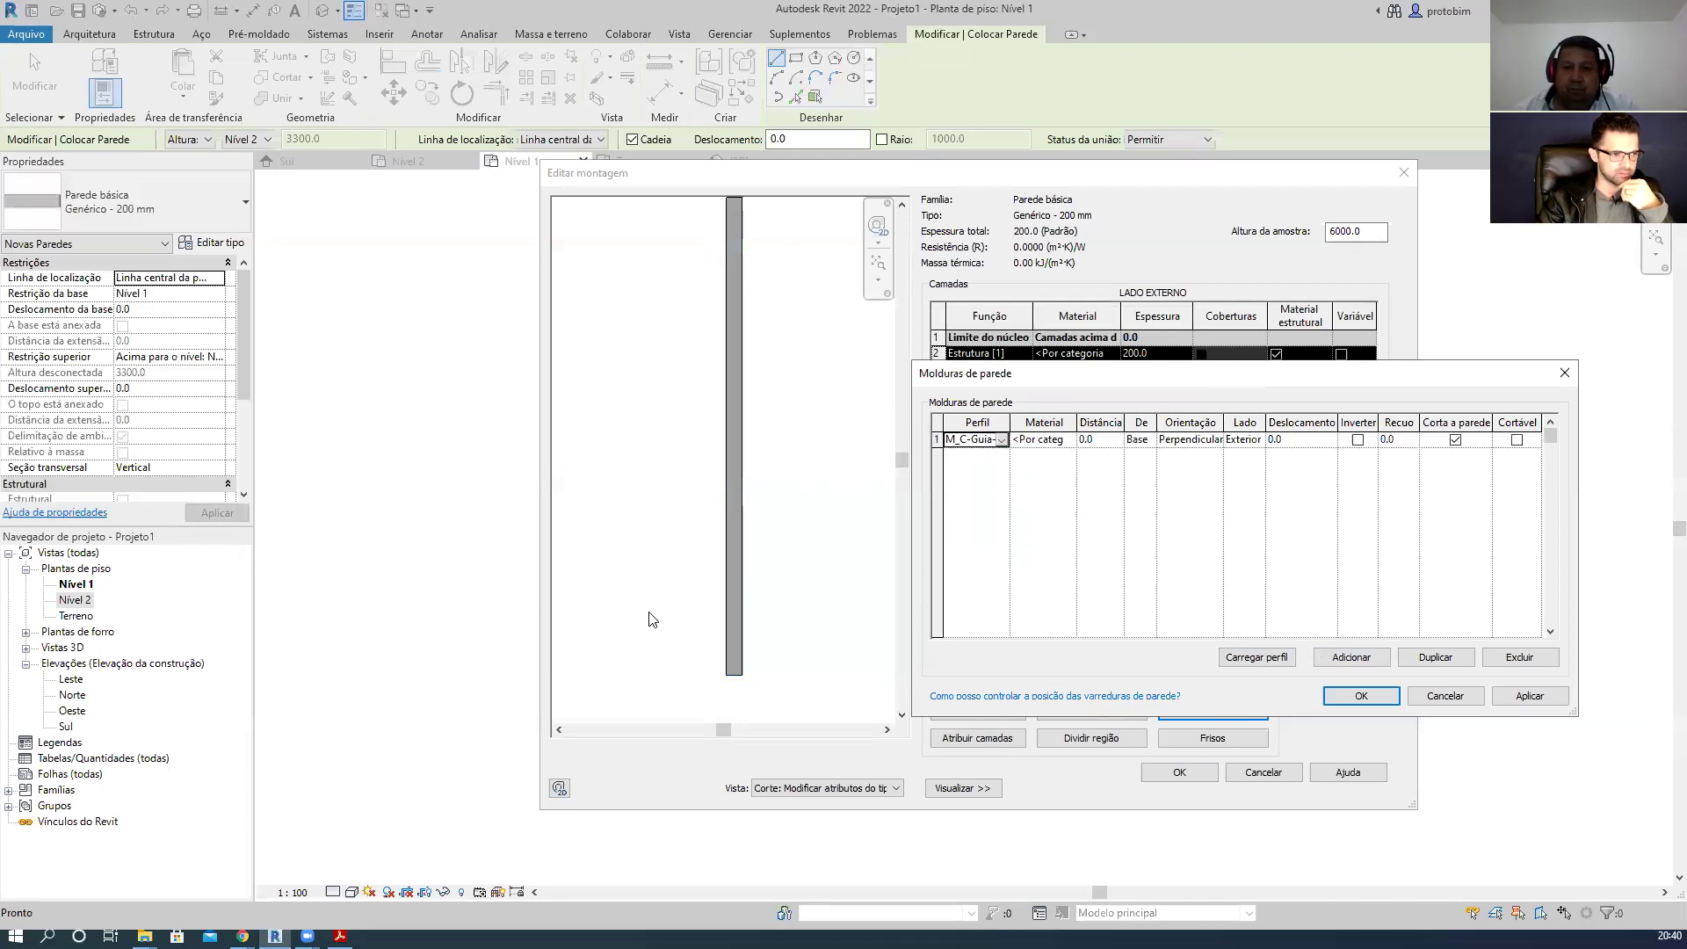
pyautogui.click(1529, 696)
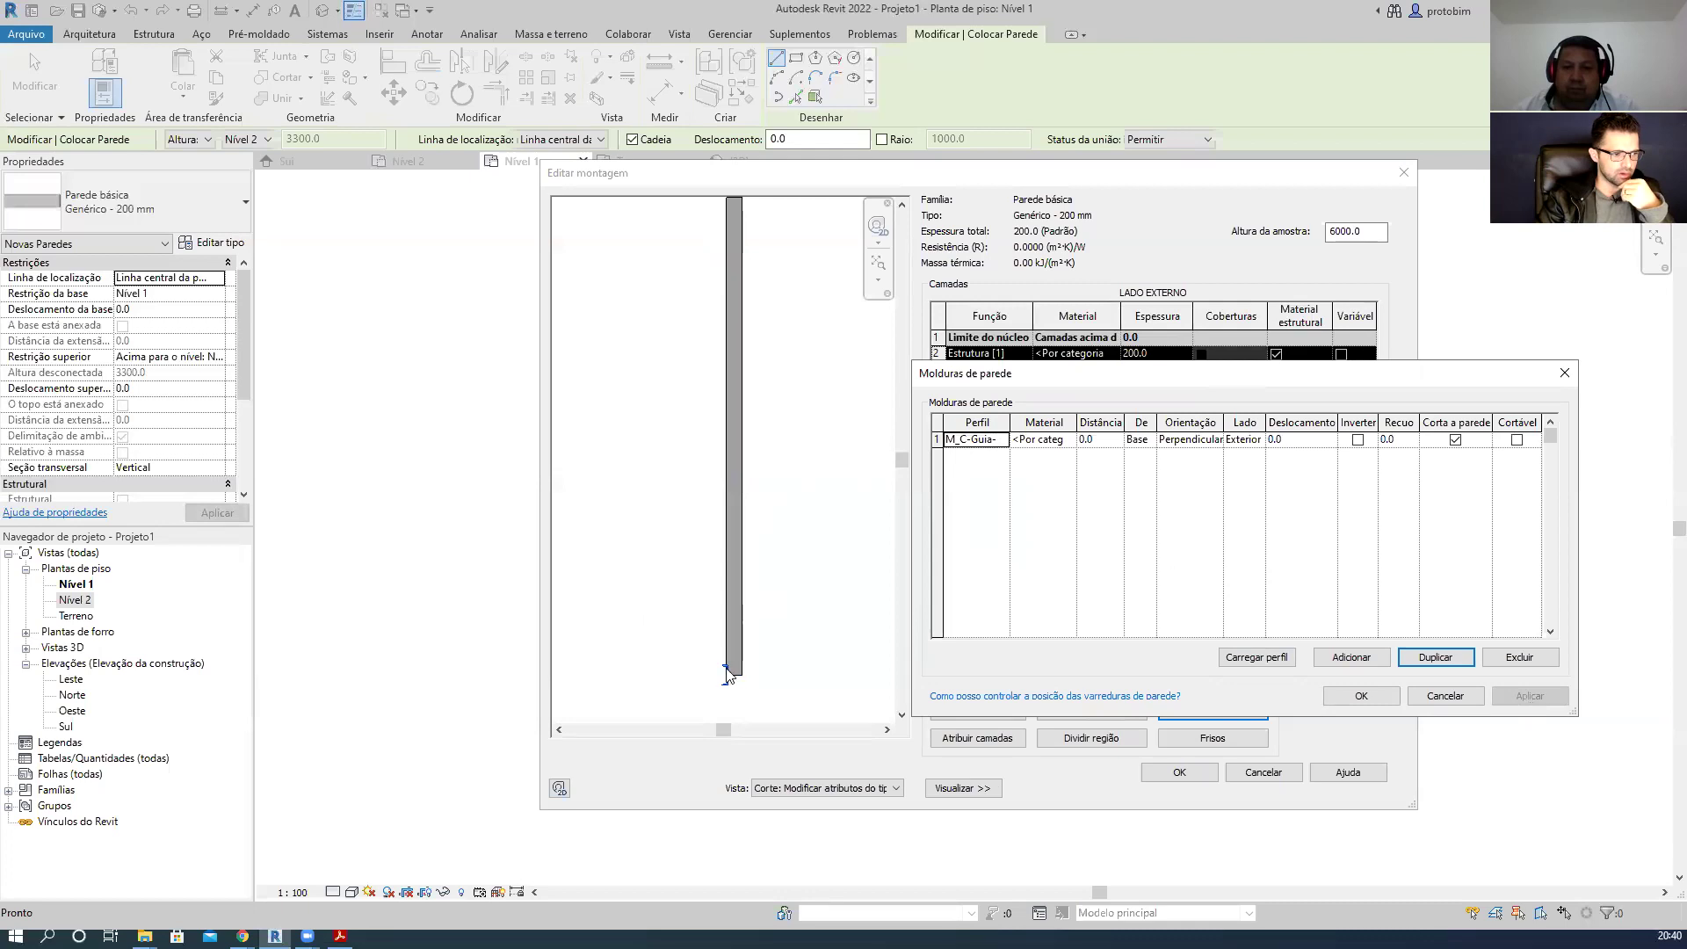
pyautogui.click(1361, 696)
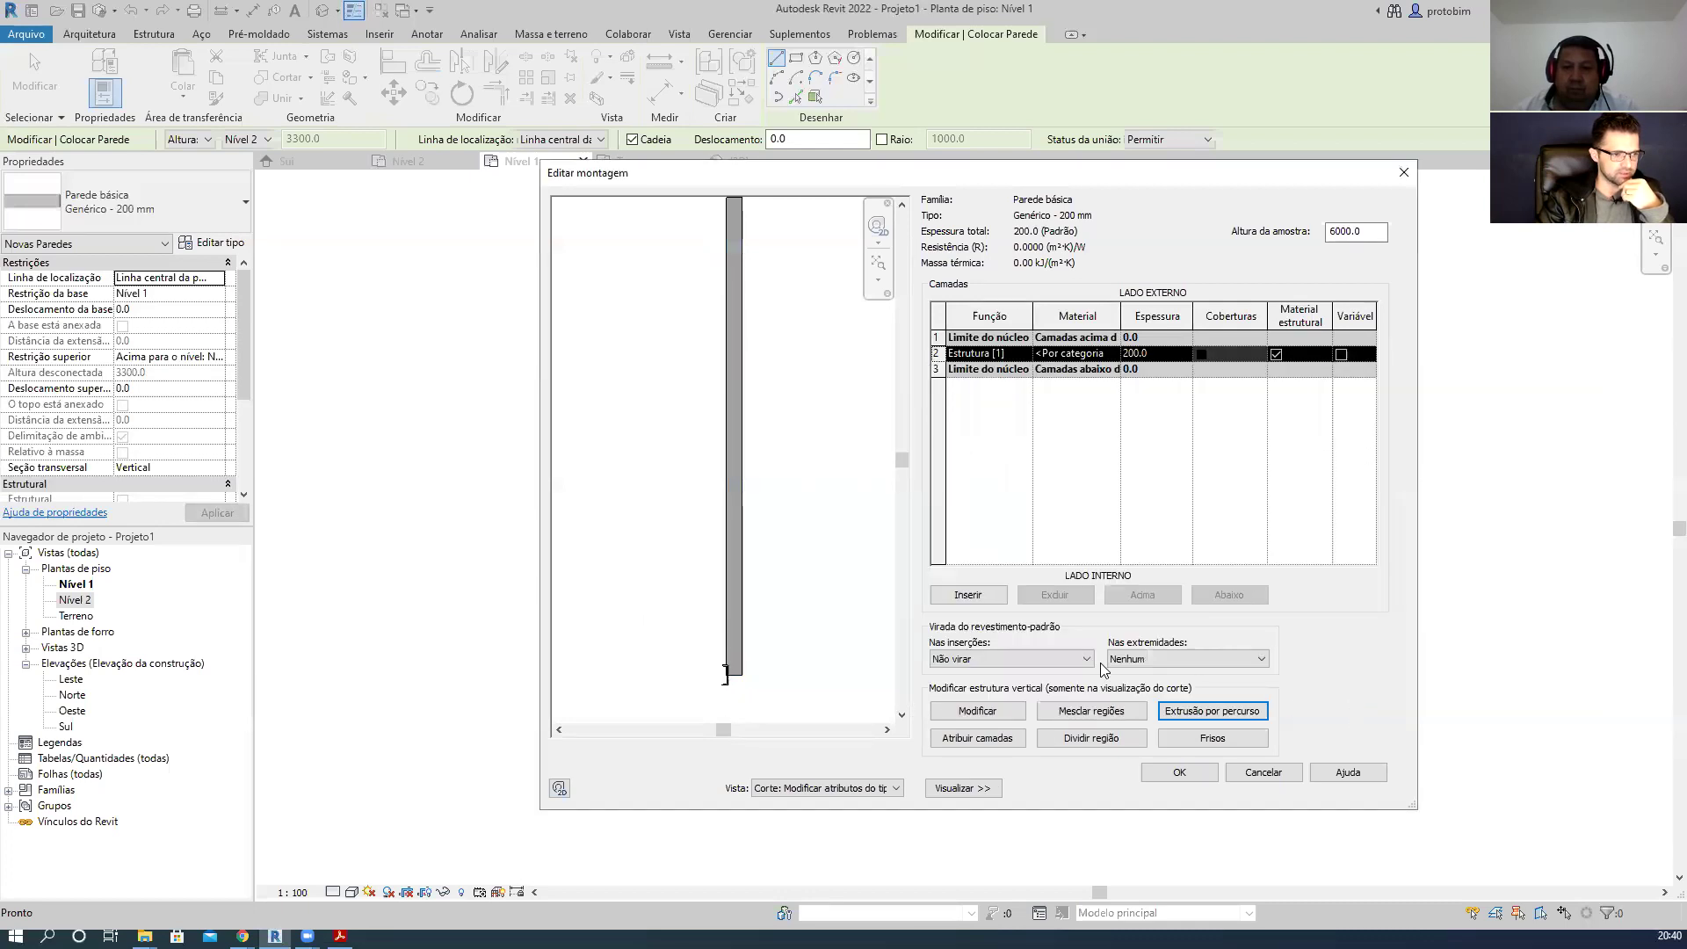
# - Set the assembly's sample height to 500 and frame the sweep profile at the wall base in the preview
pyautogui.doubleClick(1353, 231)
pyautogui.write('500')
pyautogui.press('Tab')
pyautogui.scroll(3, 683, 683)
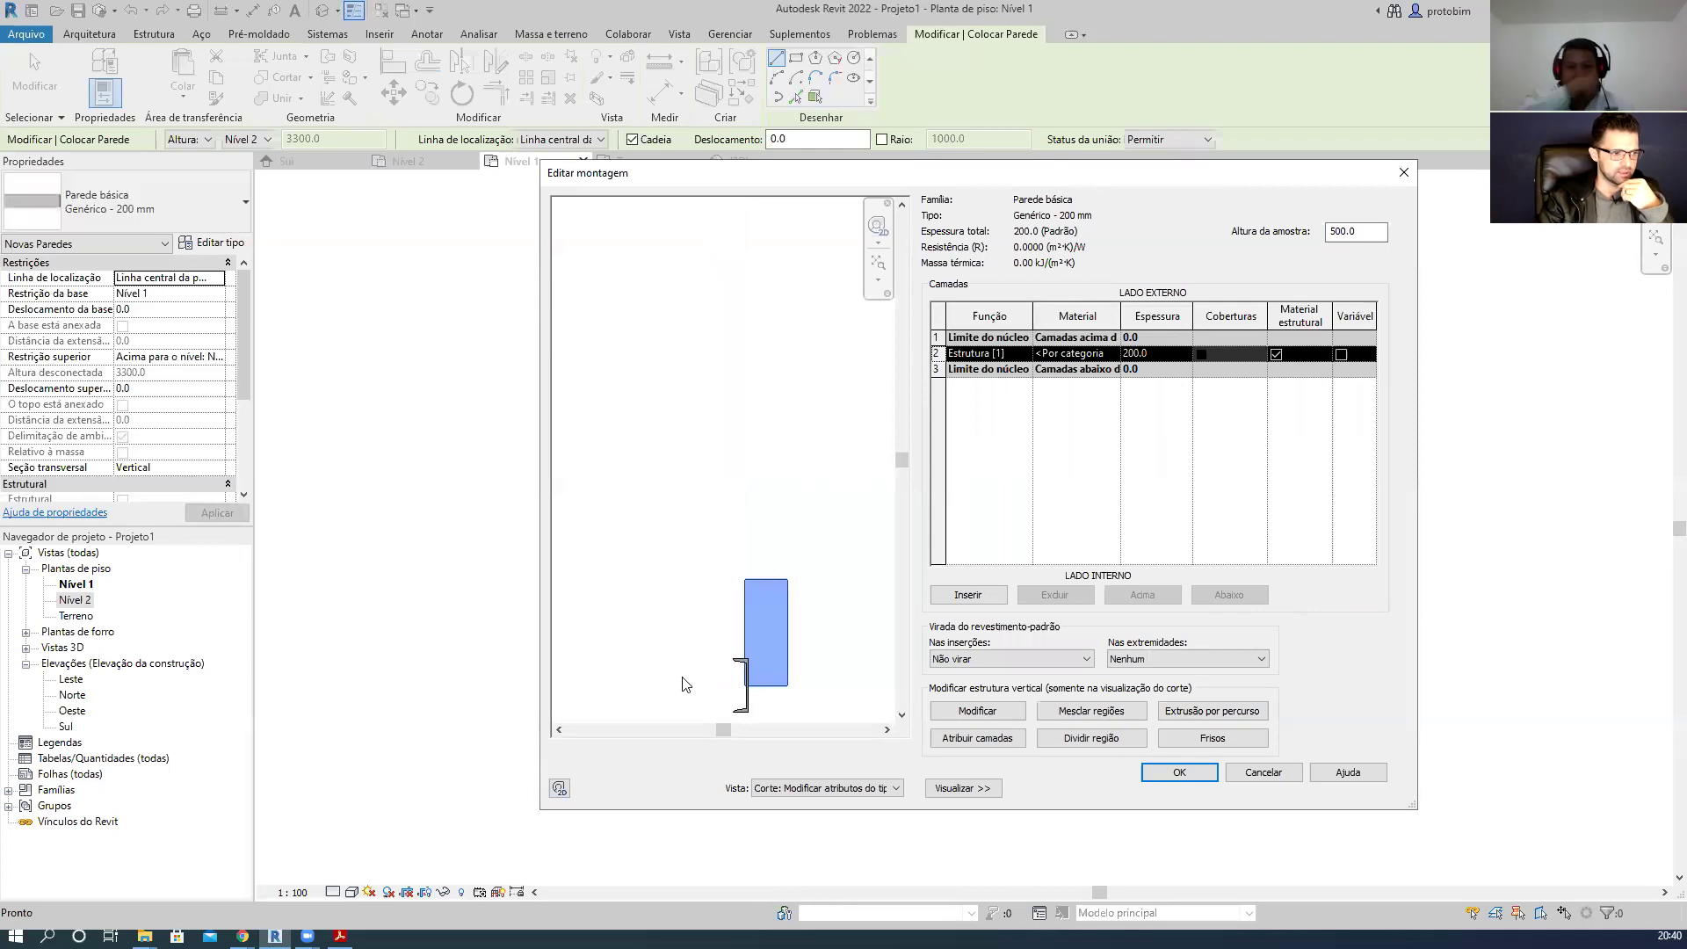
pyautogui.moveTo(695, 657); pyautogui.dragTo(632, 557, button='middle')
pyautogui.scroll(1, 642, 571)
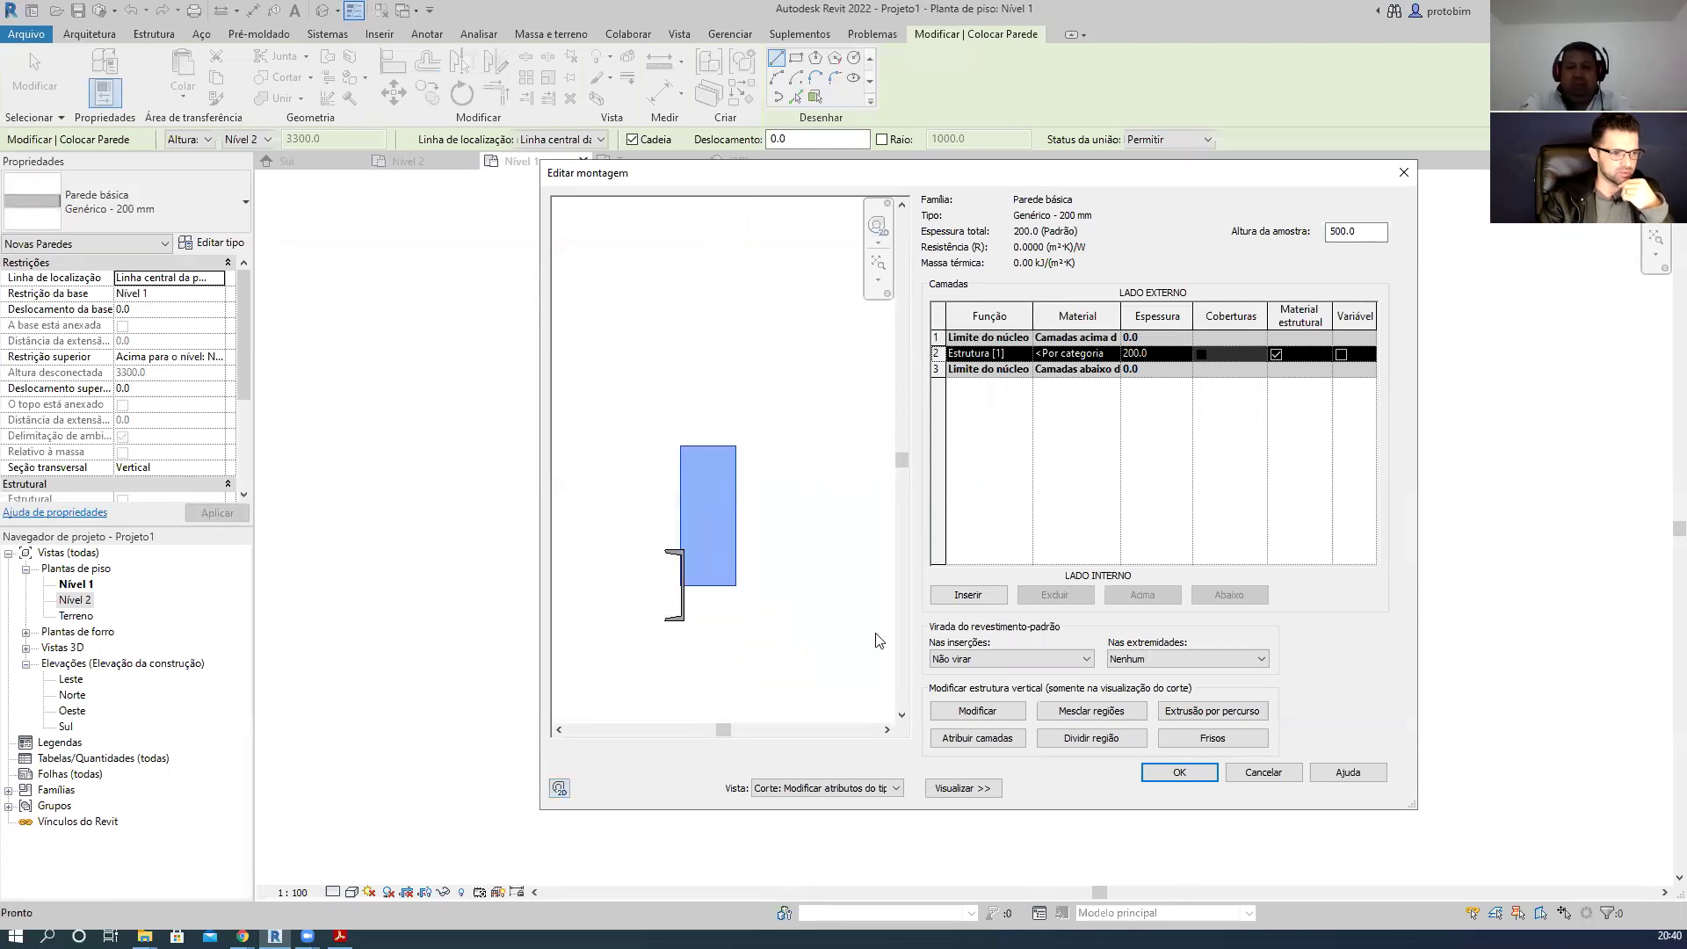
# - Change the wall sweep's side to Interior, apply it, and close the sweep settings
pyautogui.click(1208, 710)
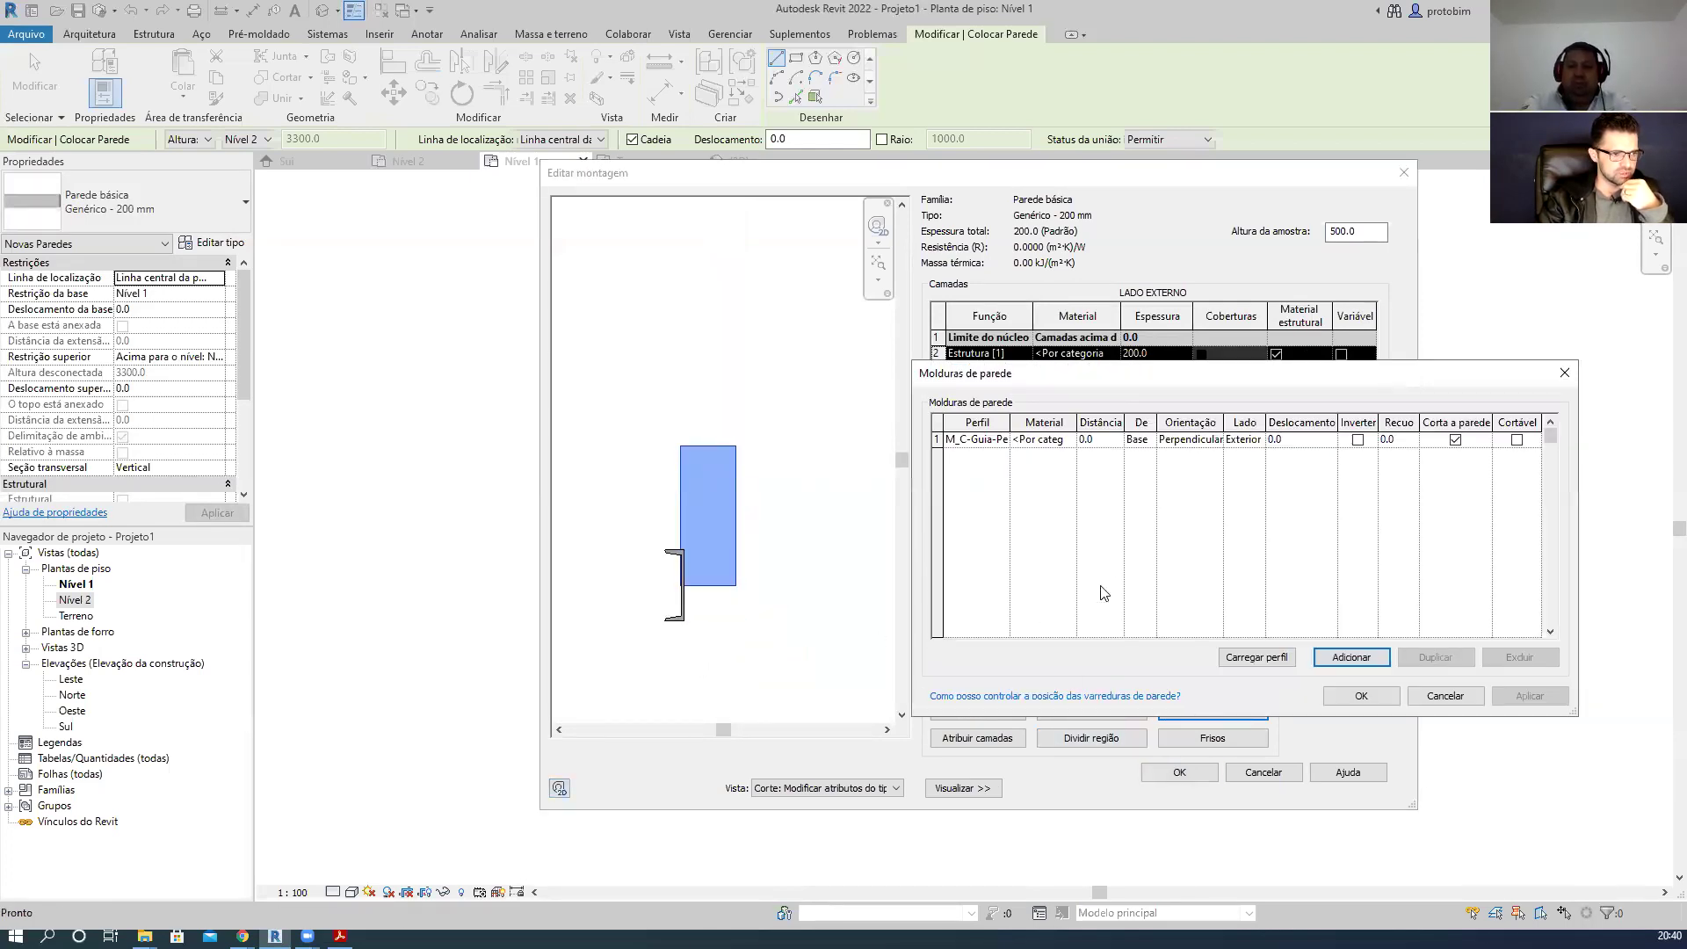
pyautogui.moveTo(1265, 423); pyautogui.dragTo(1333, 422)
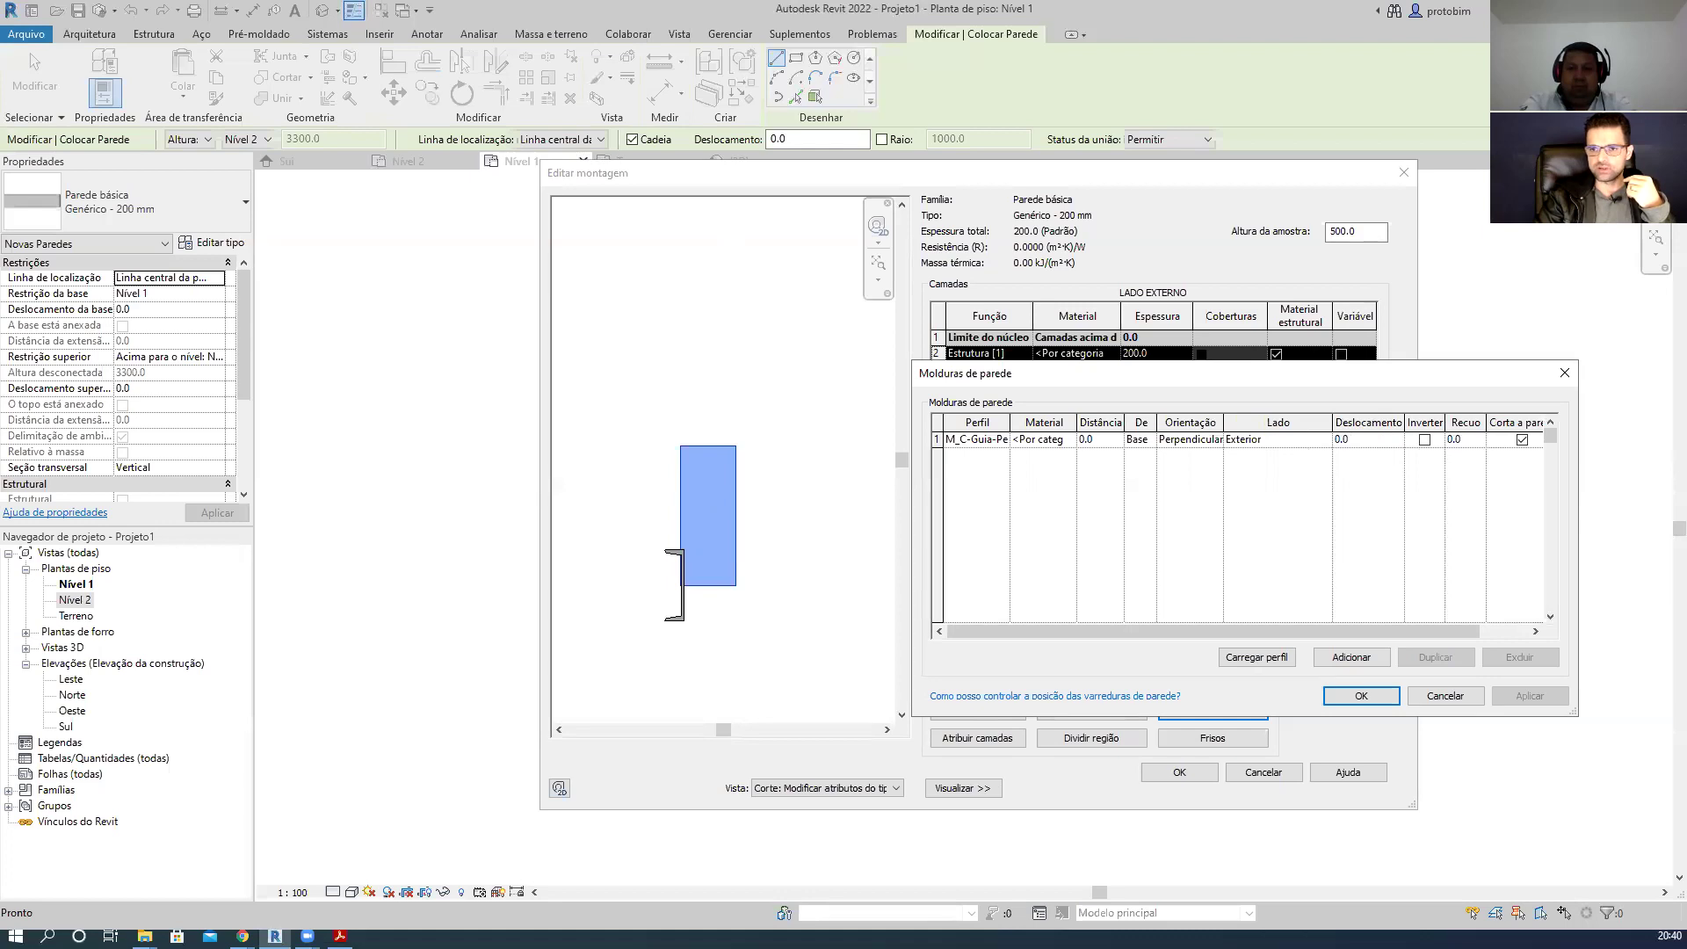
pyautogui.moveTo(1222, 415); pyautogui.dragTo(1334, 468)
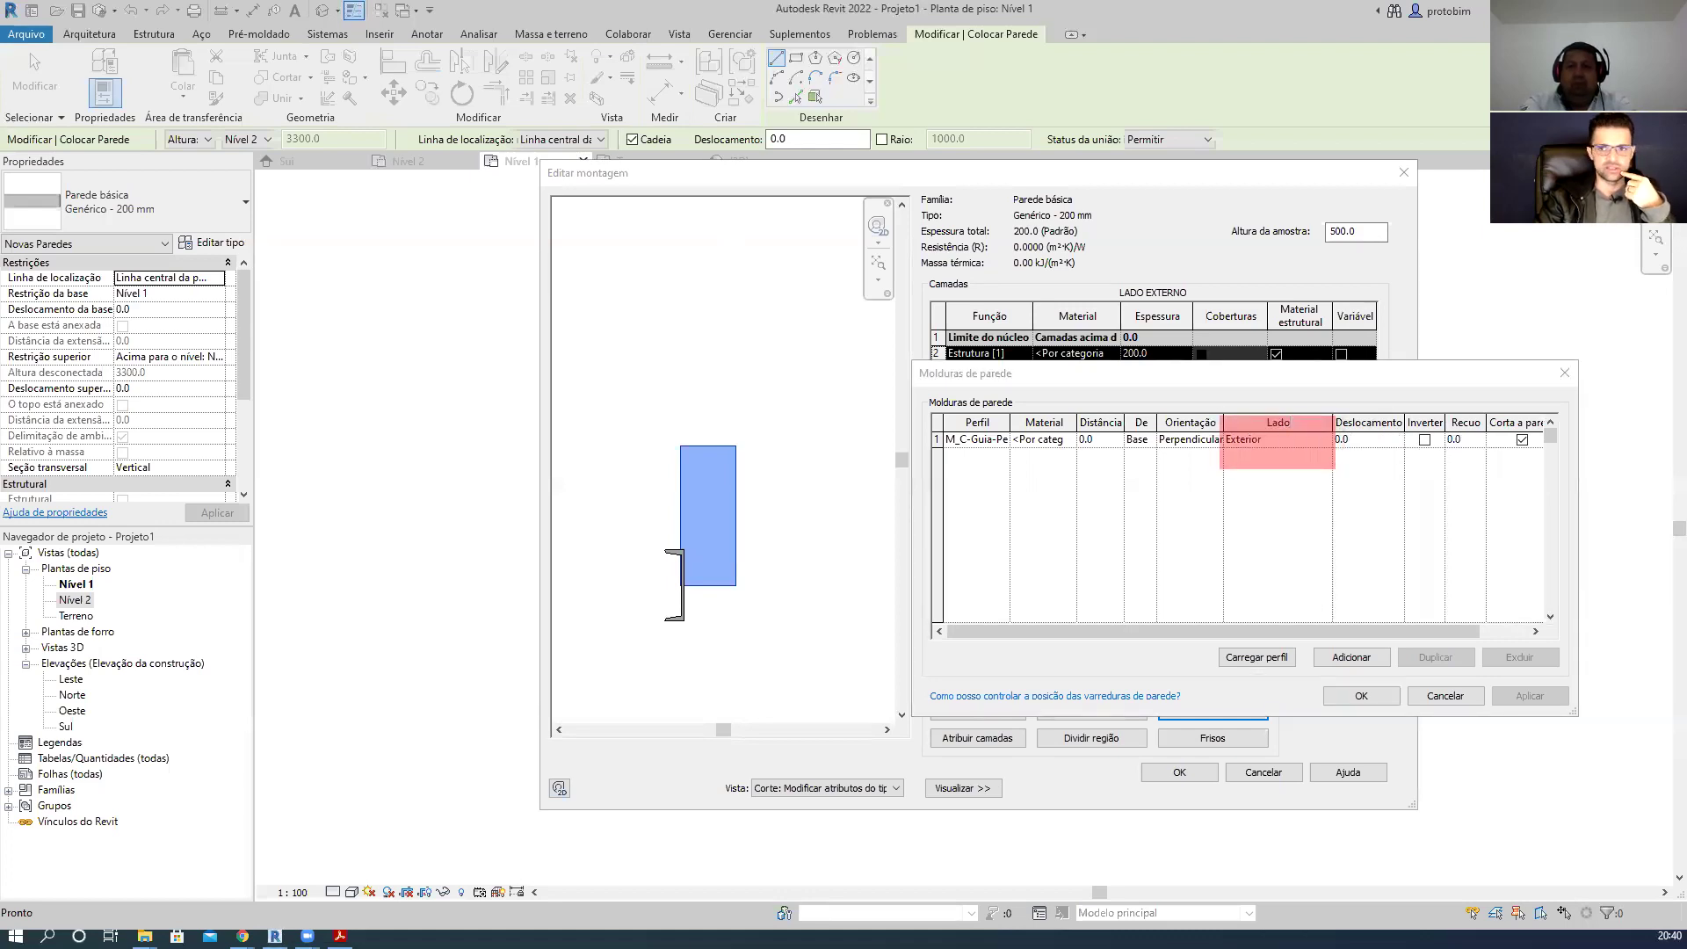
pyautogui.click(1323, 439)
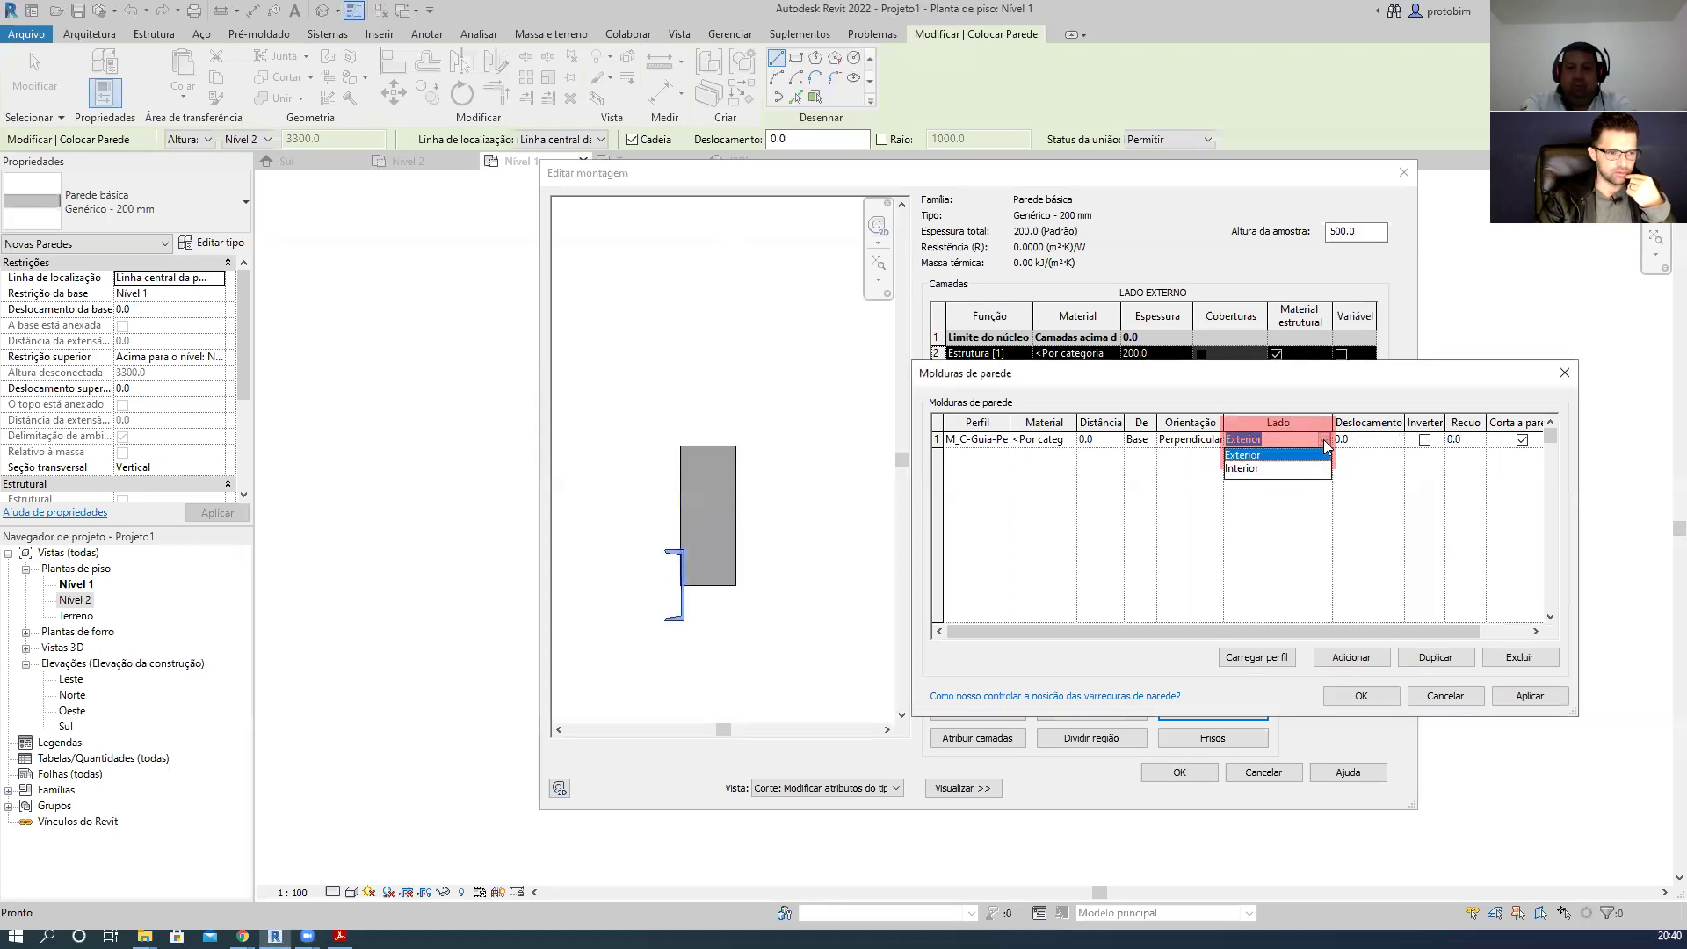
pyautogui.click(1279, 469)
pyautogui.click(1540, 698)
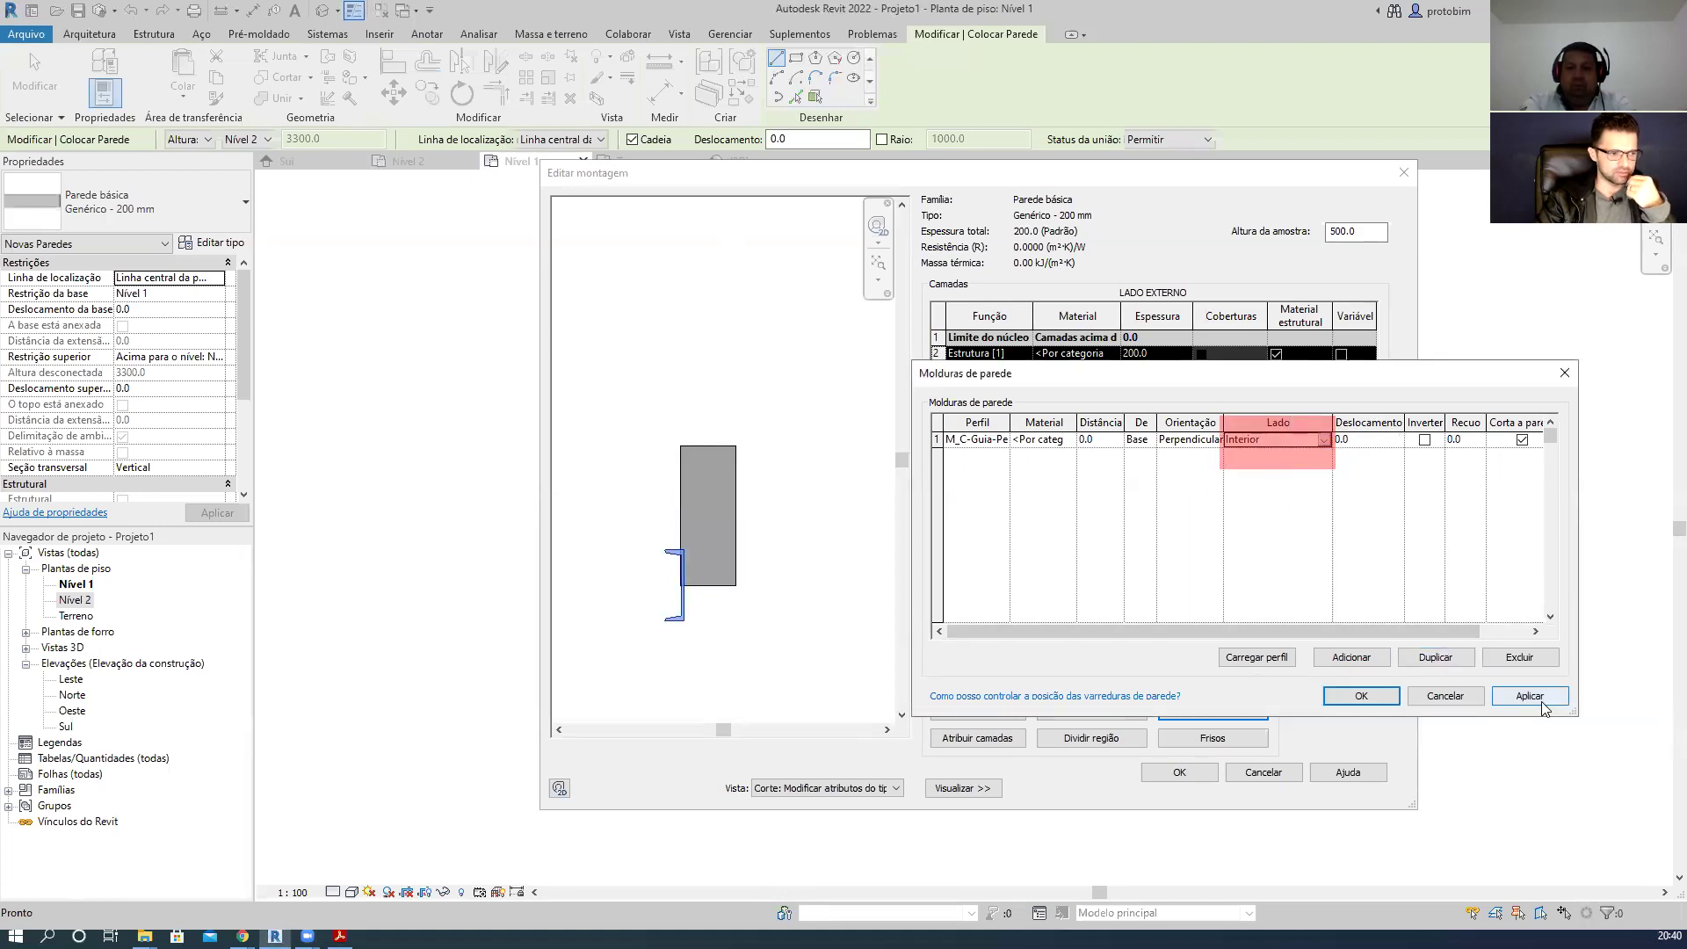
pyautogui.click(1109, 441)
pyautogui.click(1471, 439)
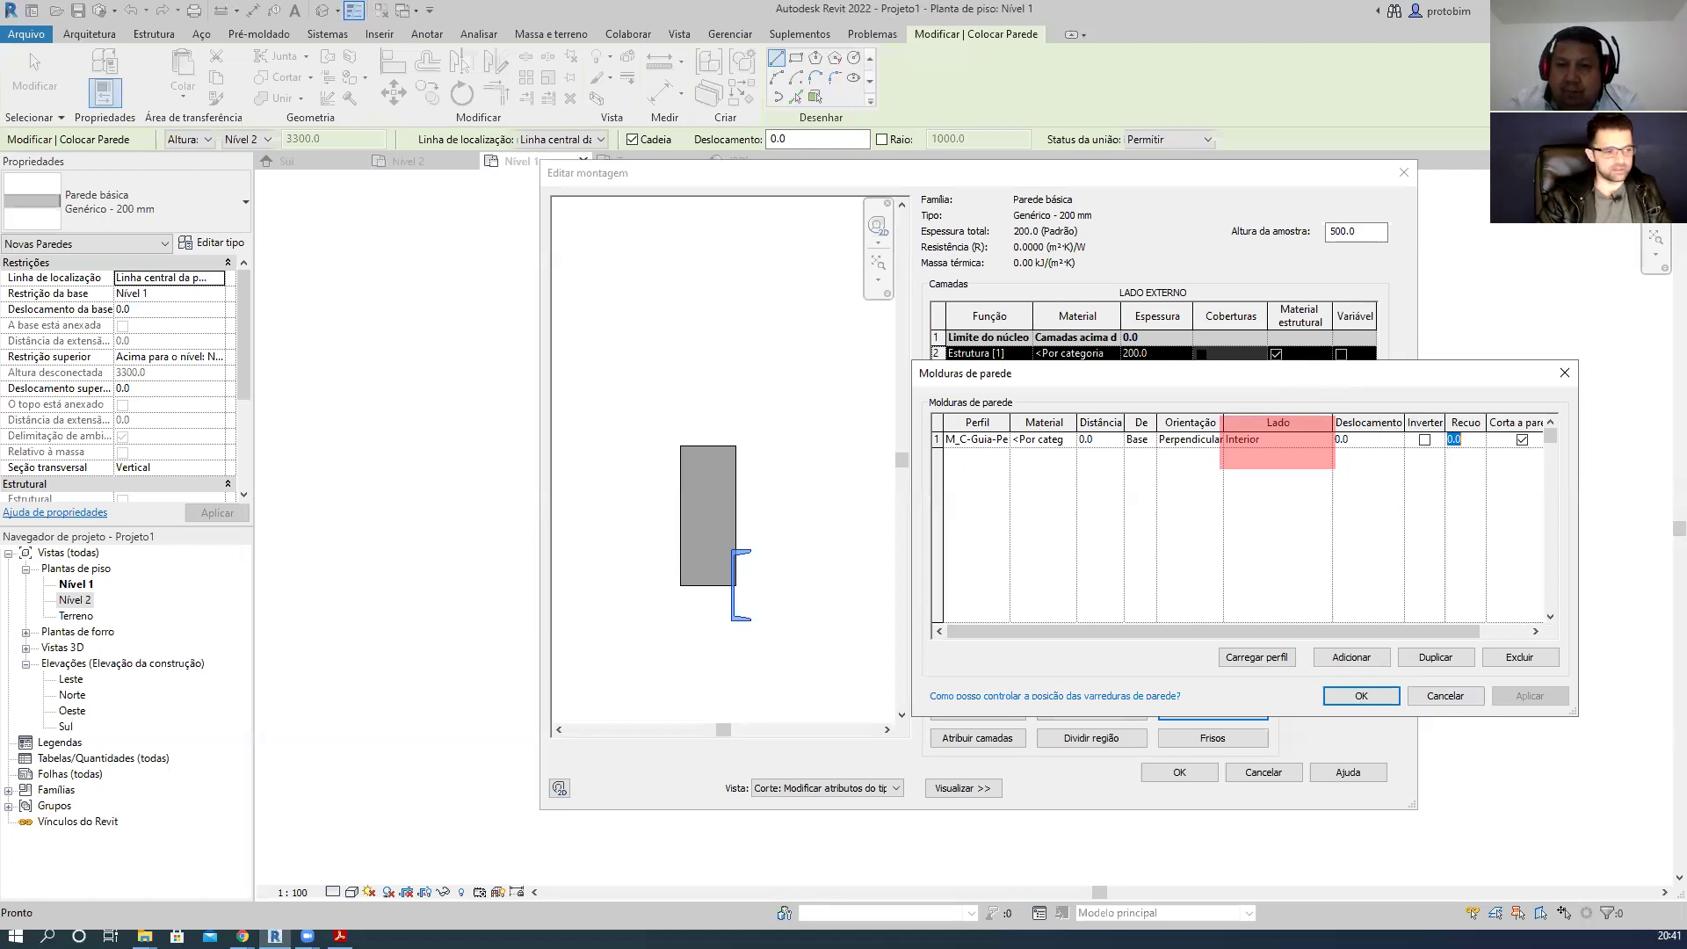
pyautogui.click(1444, 698)
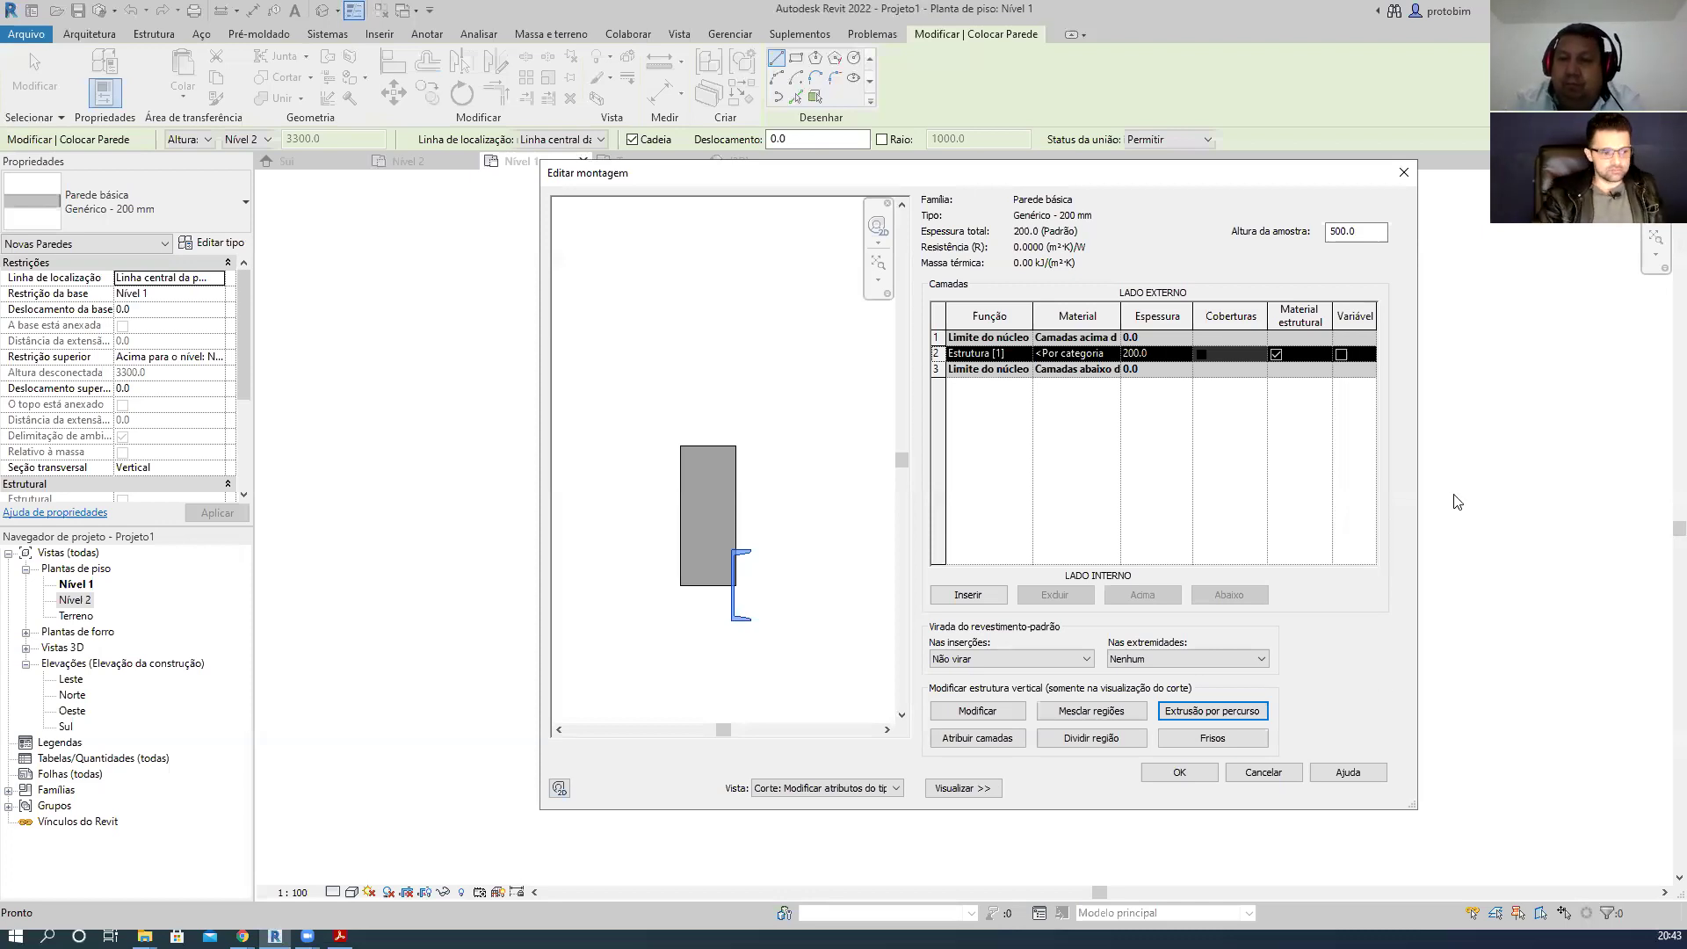
# - Discard the assembly edits and close the wall type properties without applying them
pyautogui.click(1265, 778)
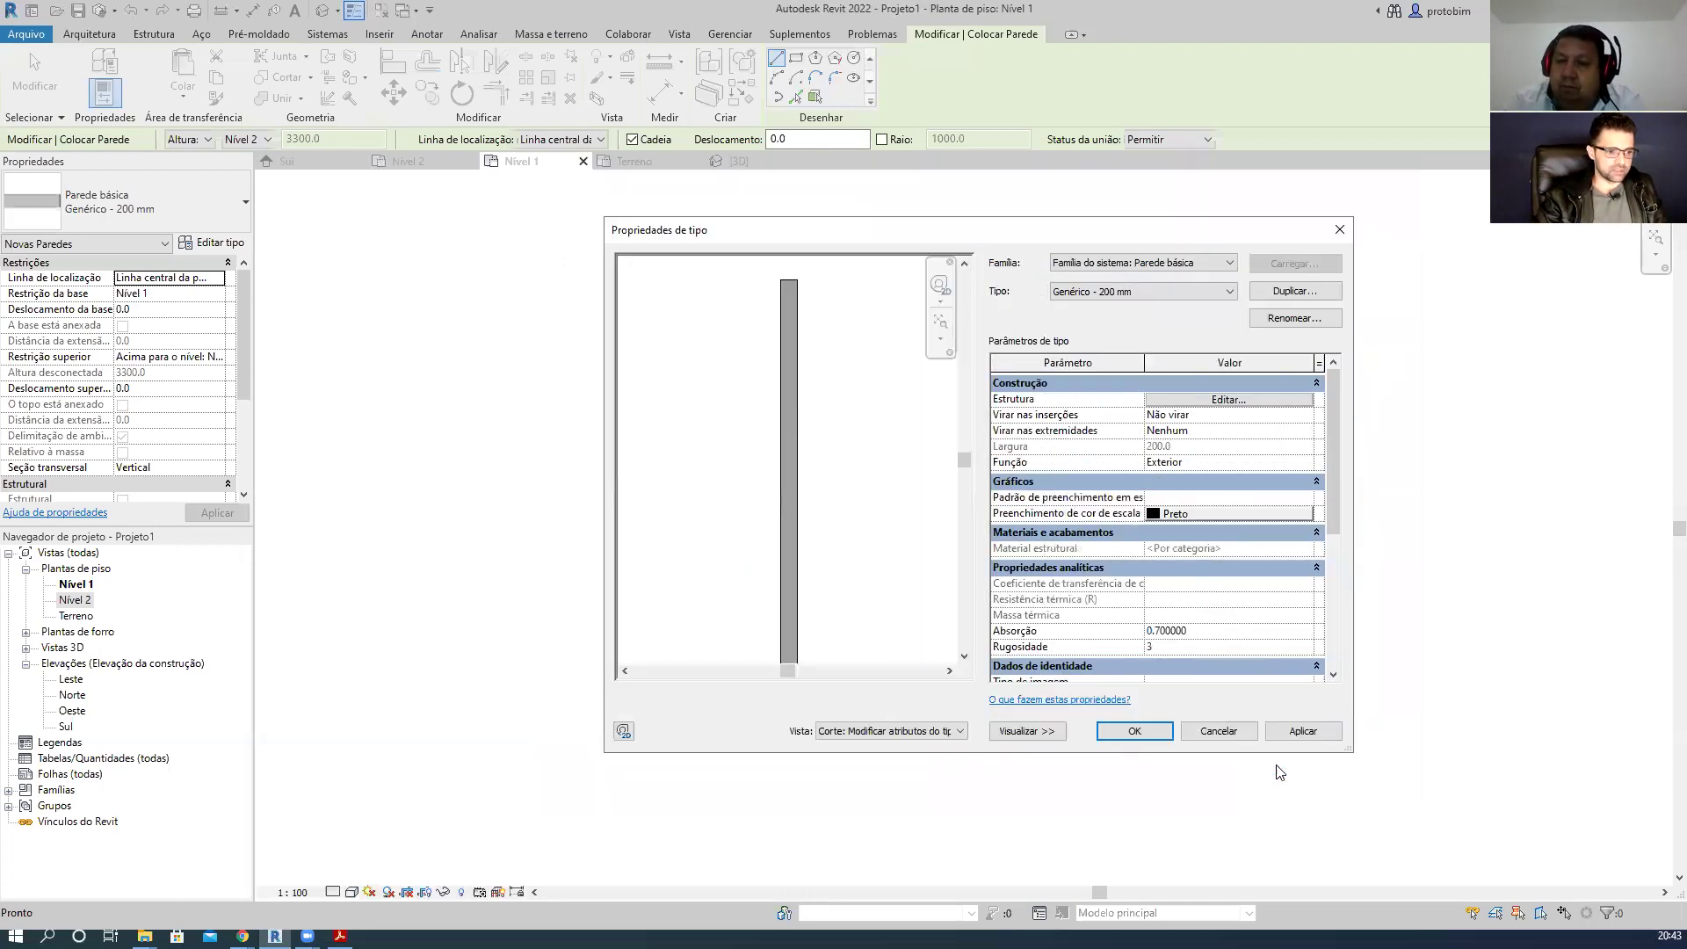
pyautogui.click(1216, 731)
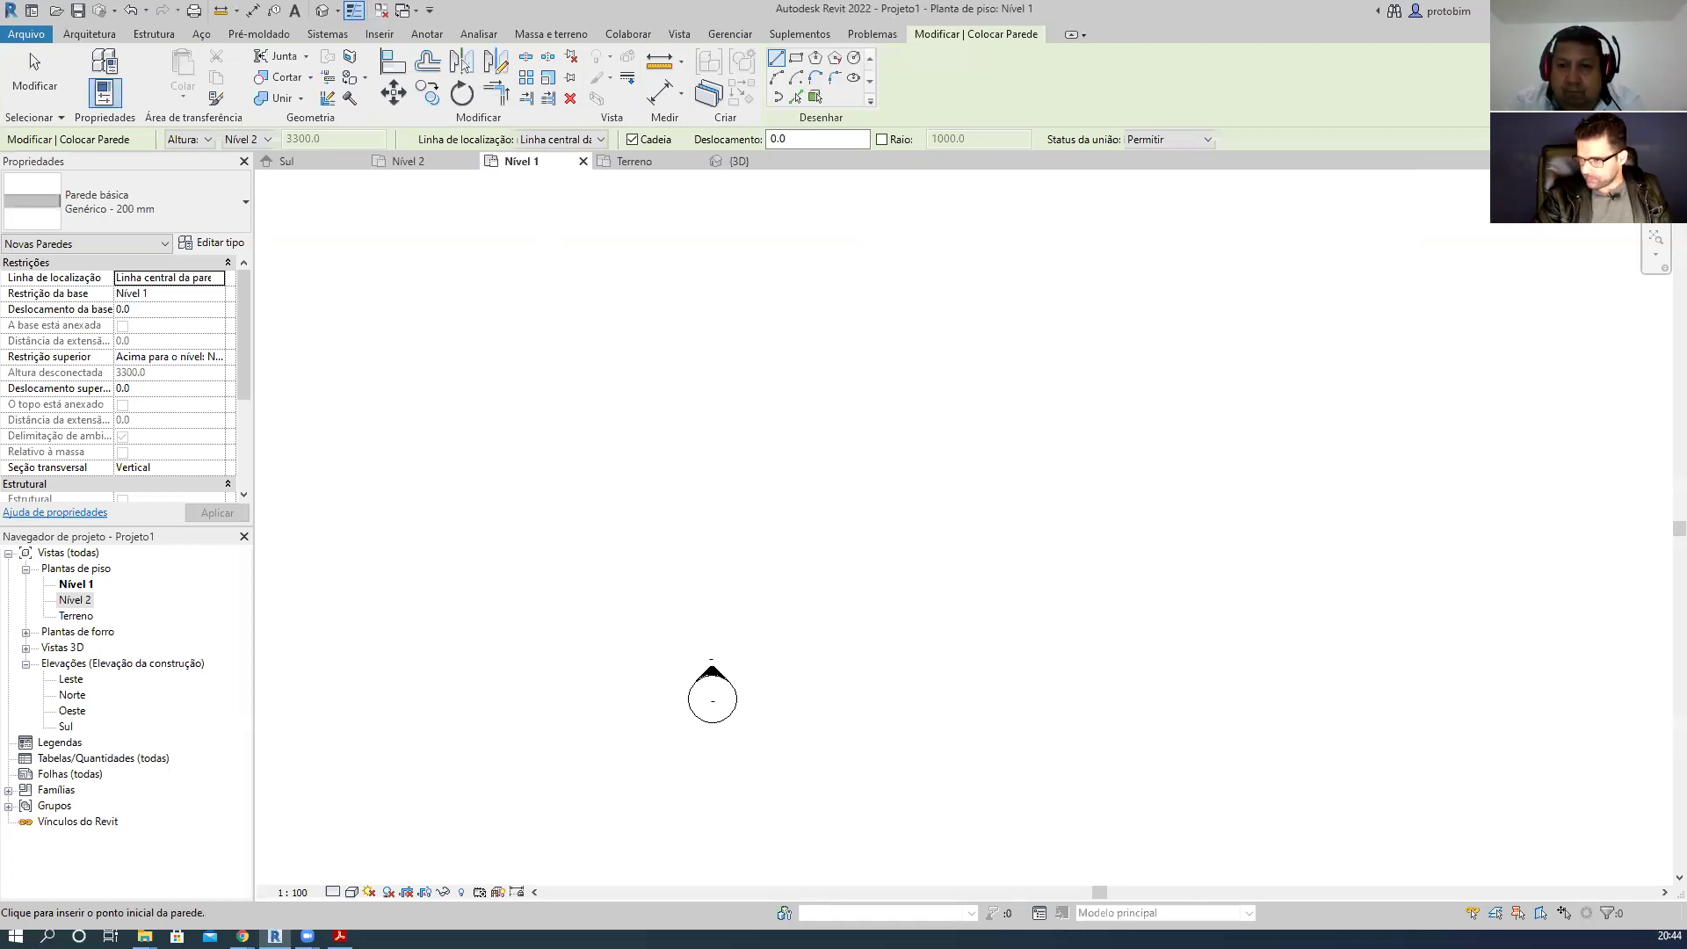
# - Draw a rectangular layout of Genérico - 200 mm walls, about 11700 by 5700 mm, on Nível 1
pyautogui.click(707, 638)
pyautogui.press('w')
pyautogui.press('a')
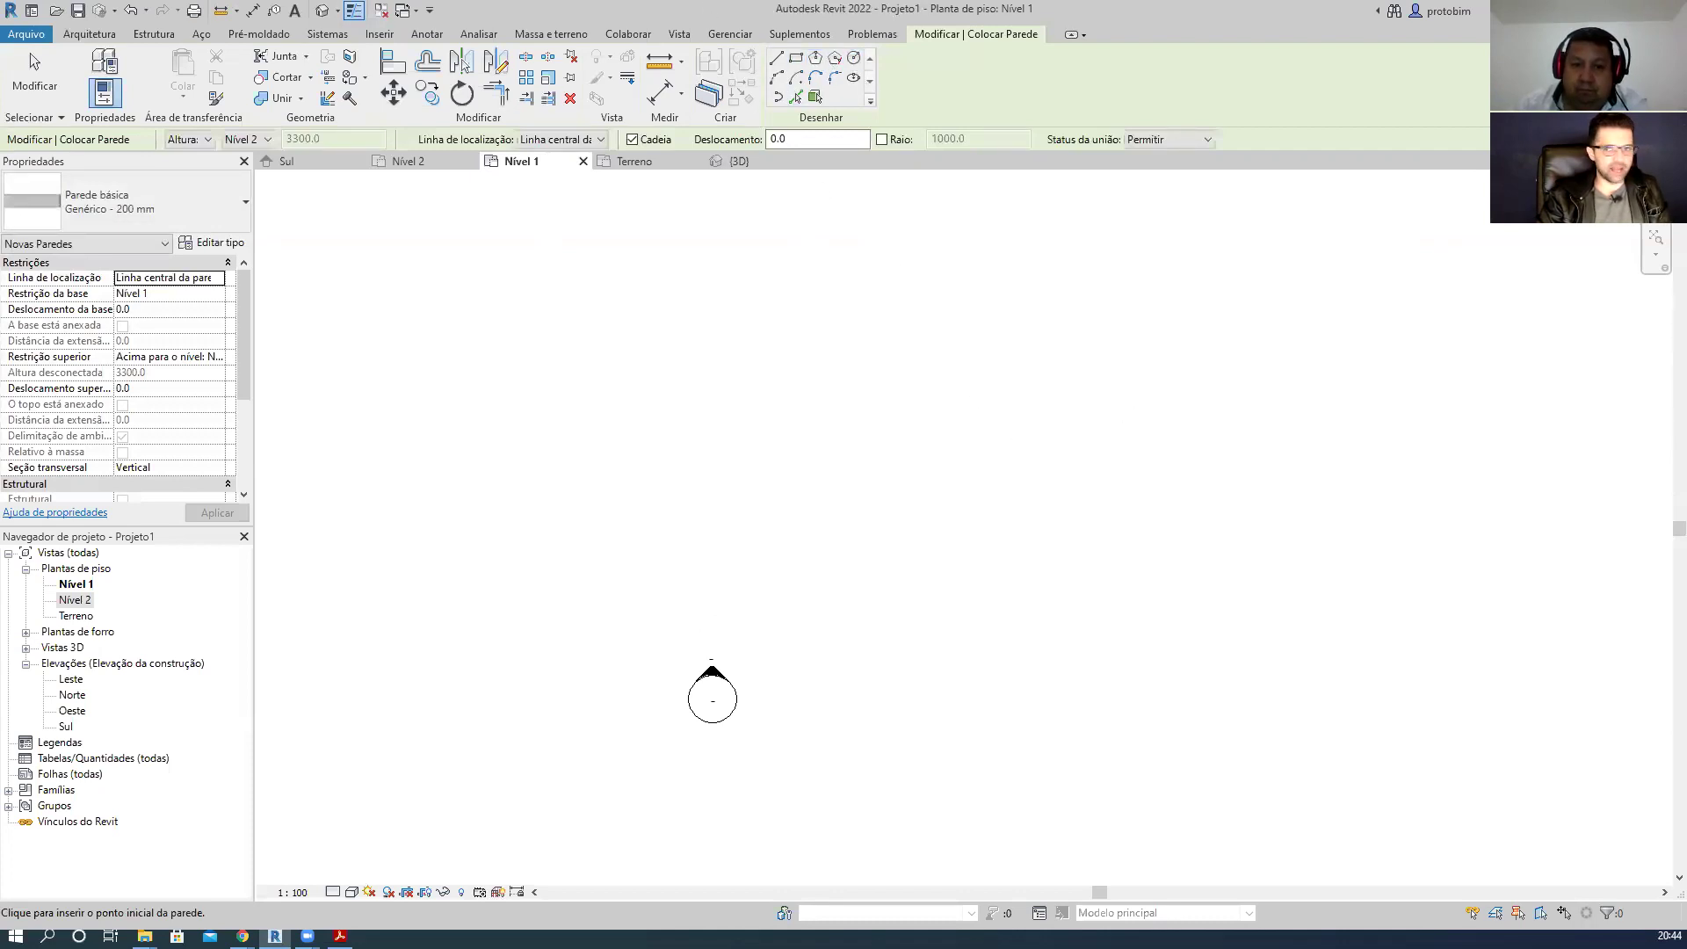
pyautogui.click(795, 61)
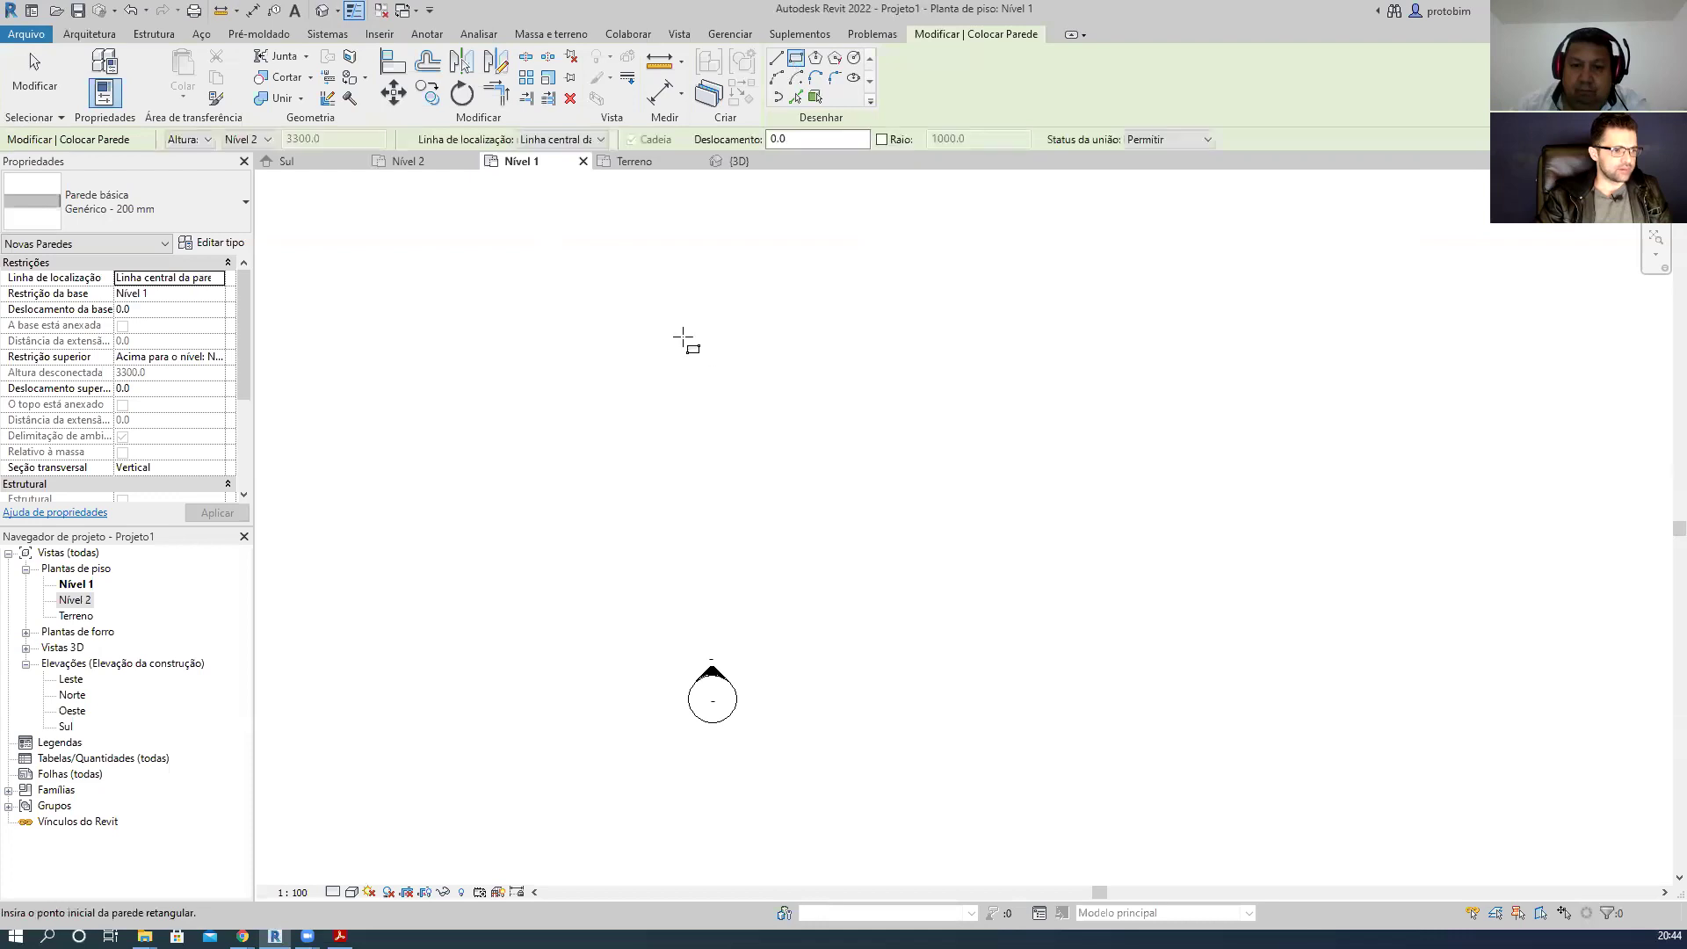
pyautogui.click(741, 353)
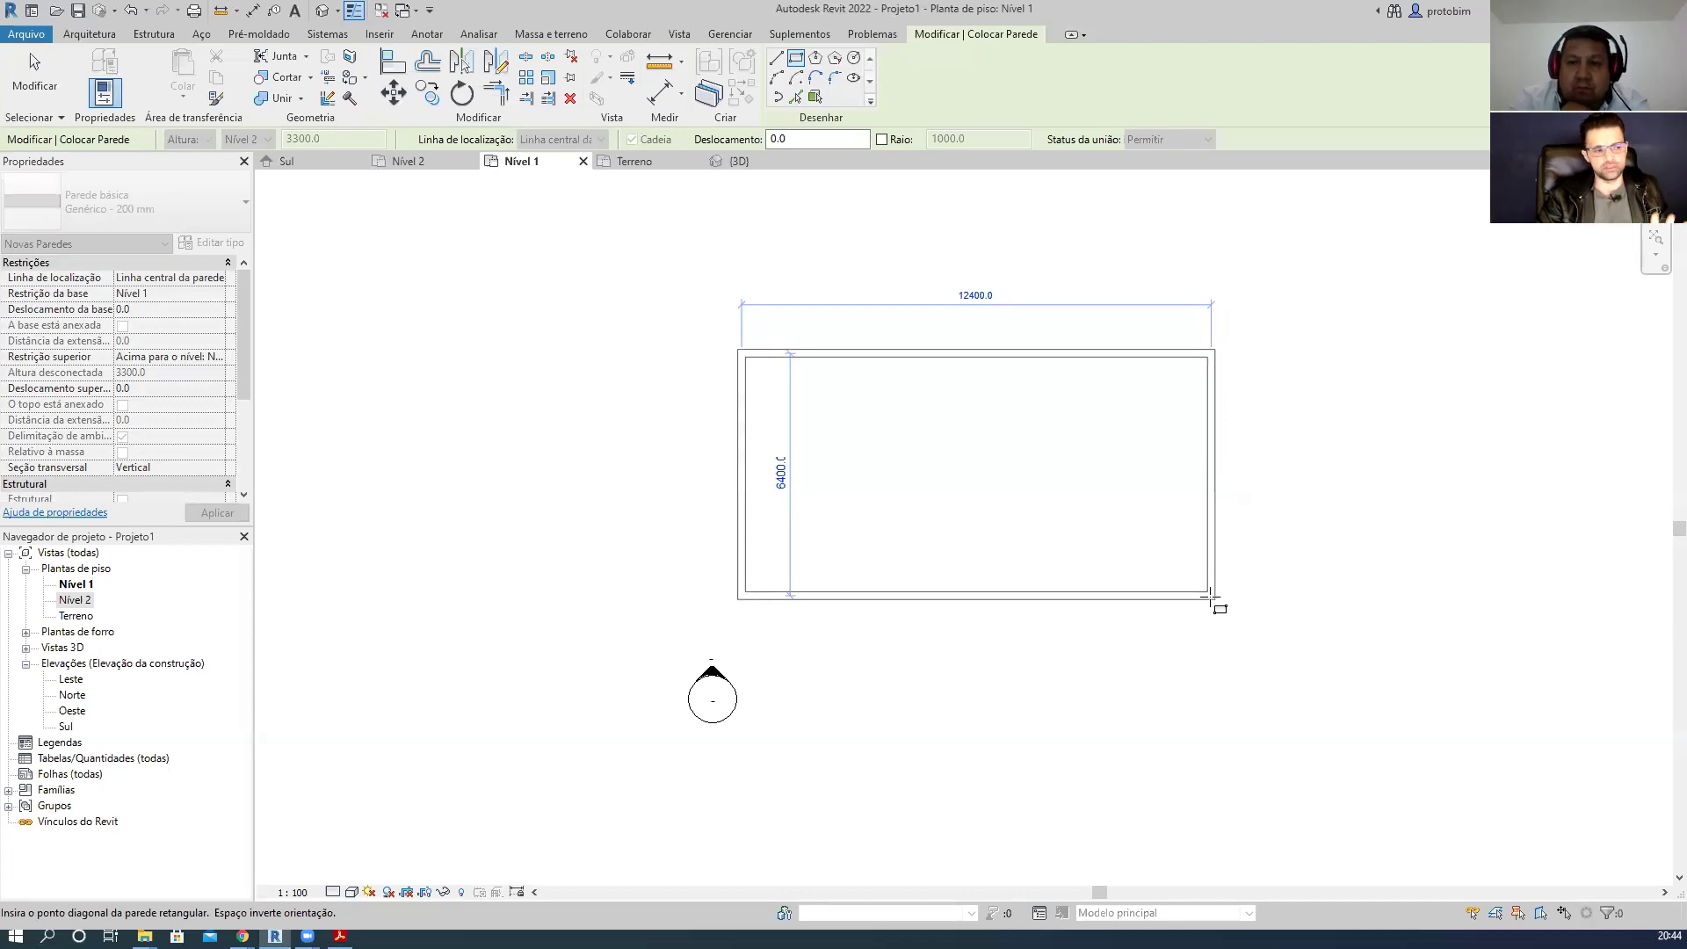
pyautogui.click(1191, 578)
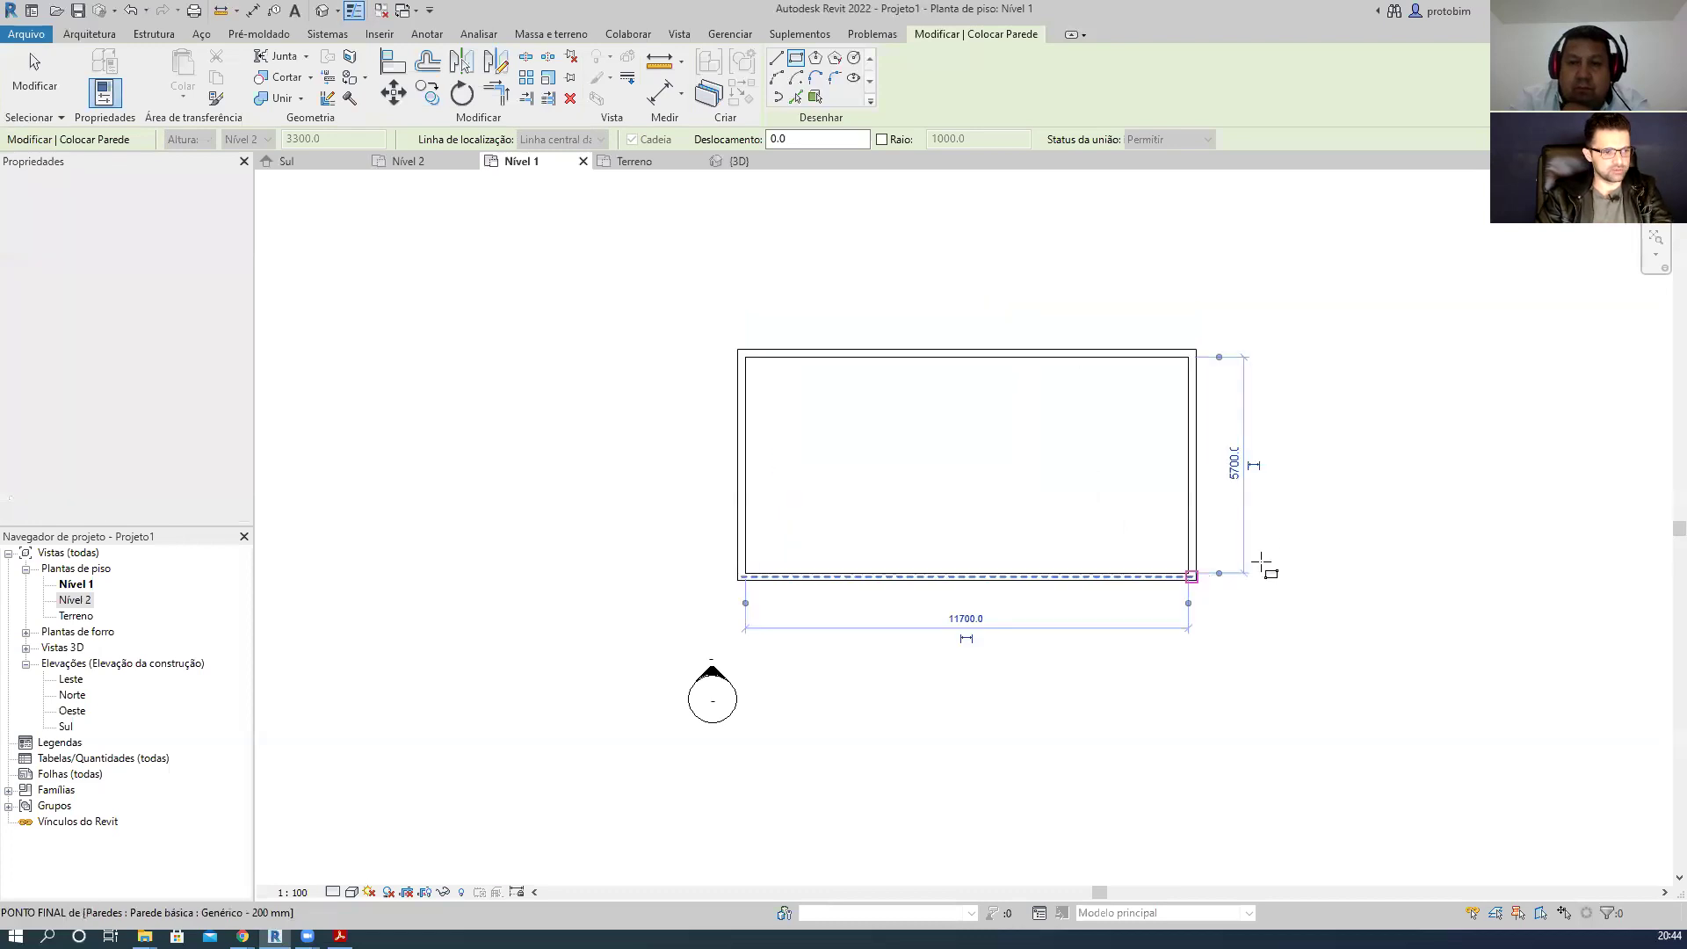
pyautogui.press('Escape')
# - Set the distance of the rectangle's right wall from the opposite wall to 1200 mm
pyautogui.click(1195, 471)
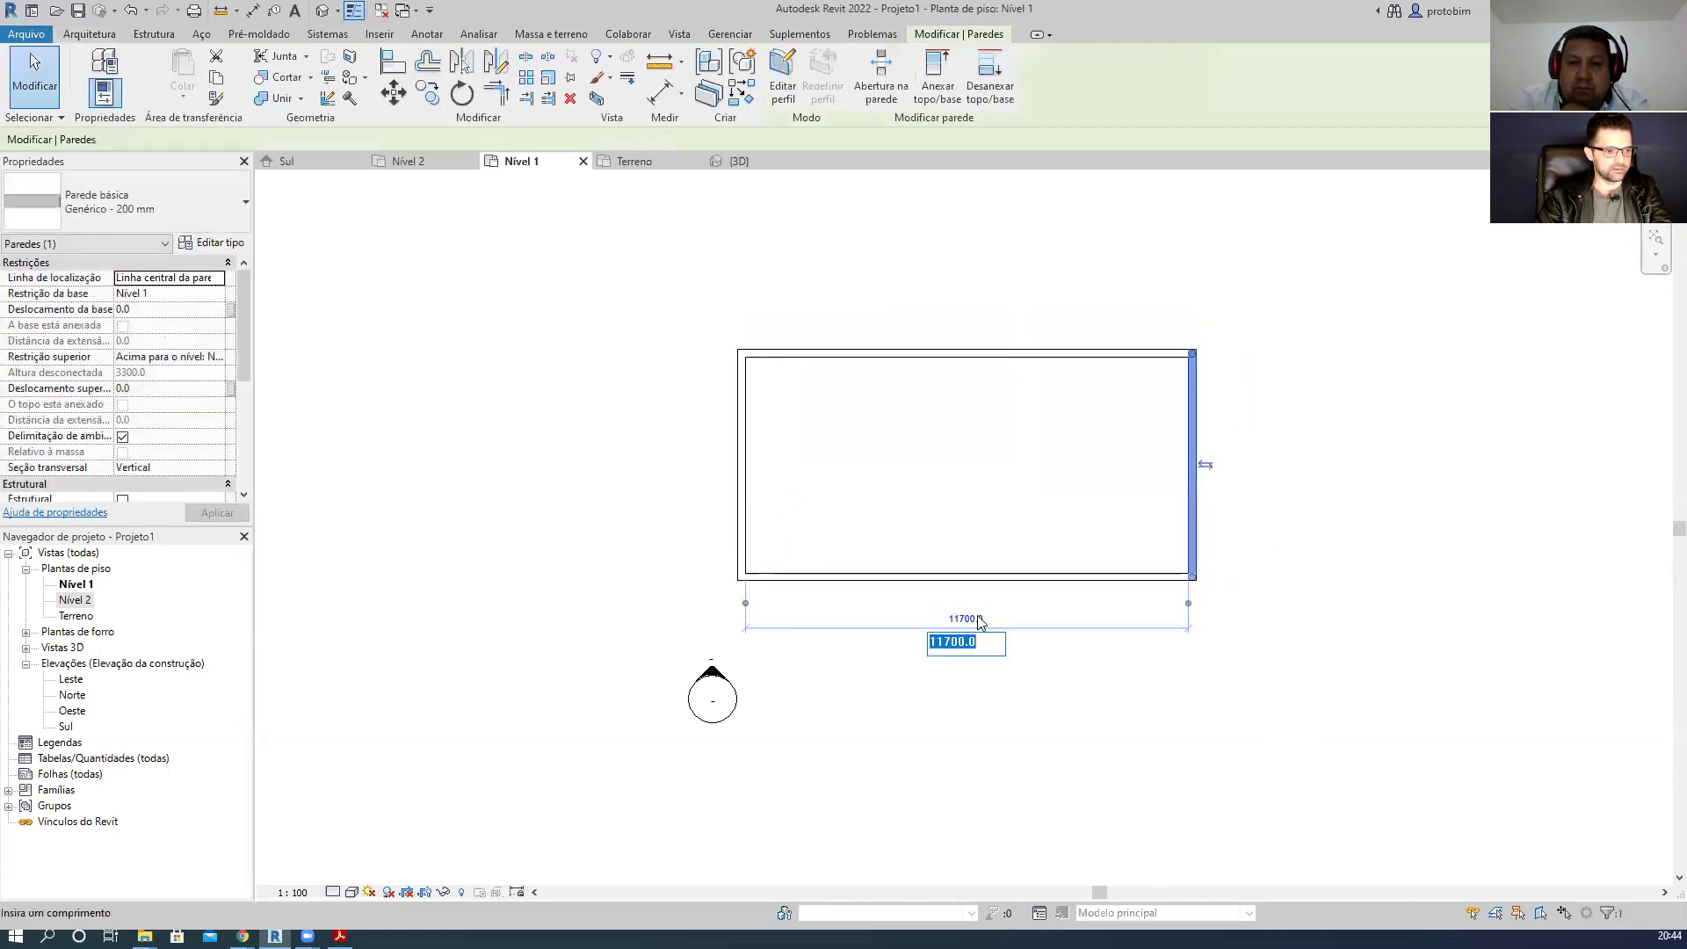
pyautogui.click(962, 618)
pyautogui.write('1200')
pyautogui.press('Return')
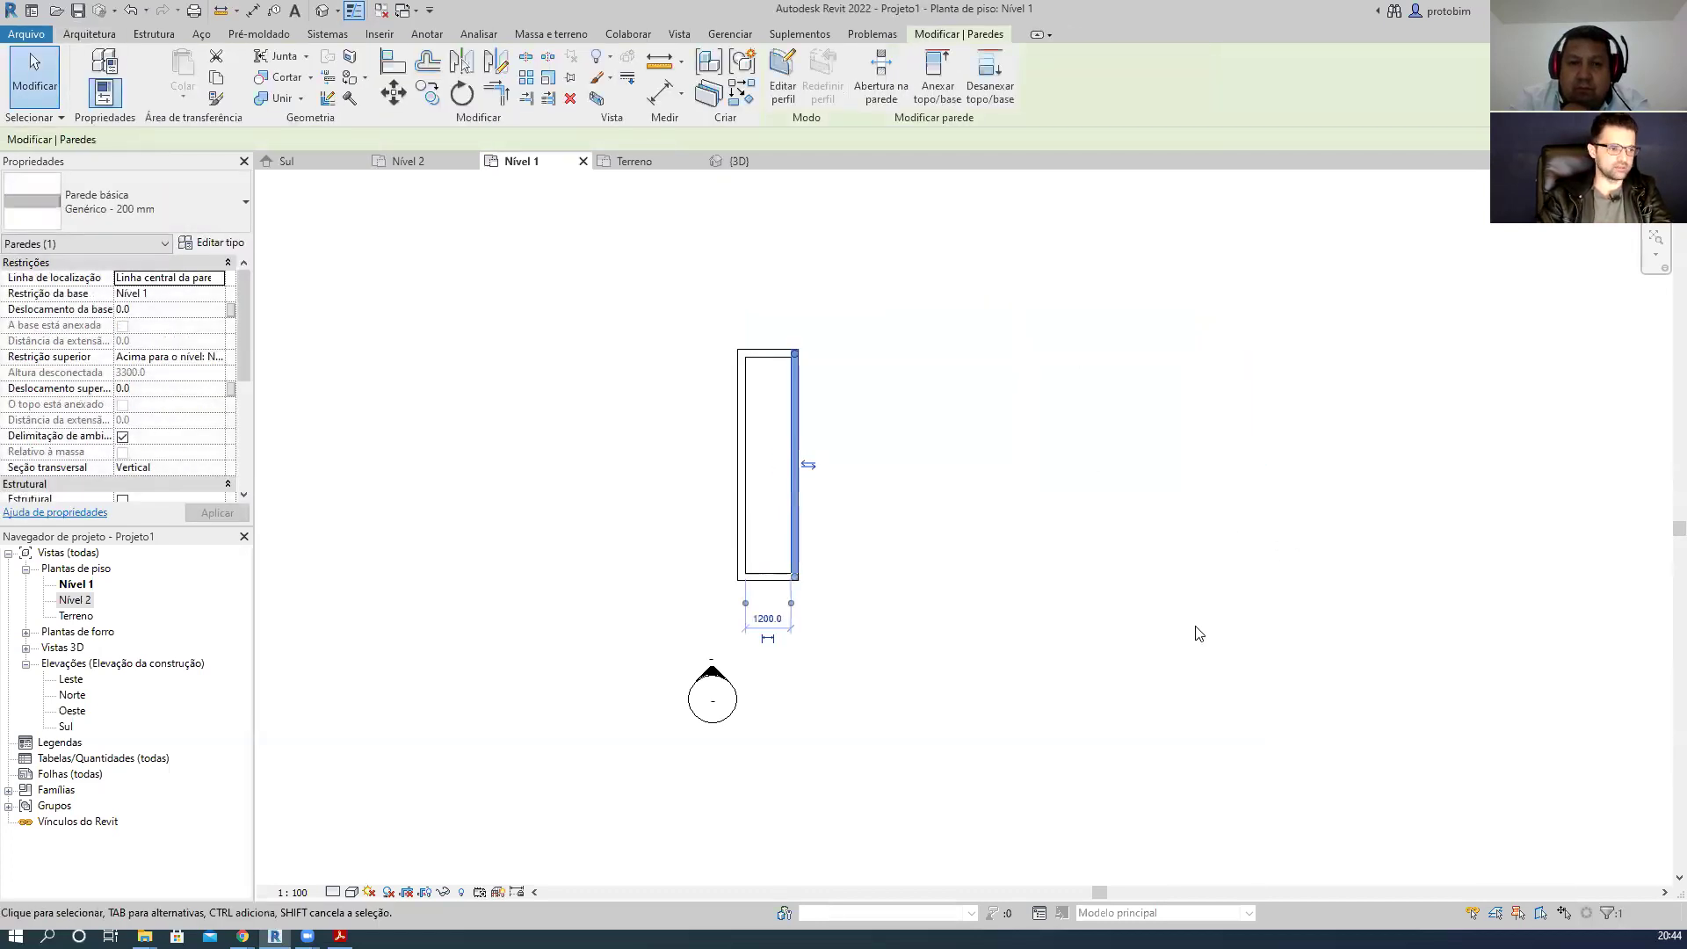
# - Undo the last wall spacing change and delete all four walls of the rectangle
pyautogui.hotkey('ctrl', 'z')
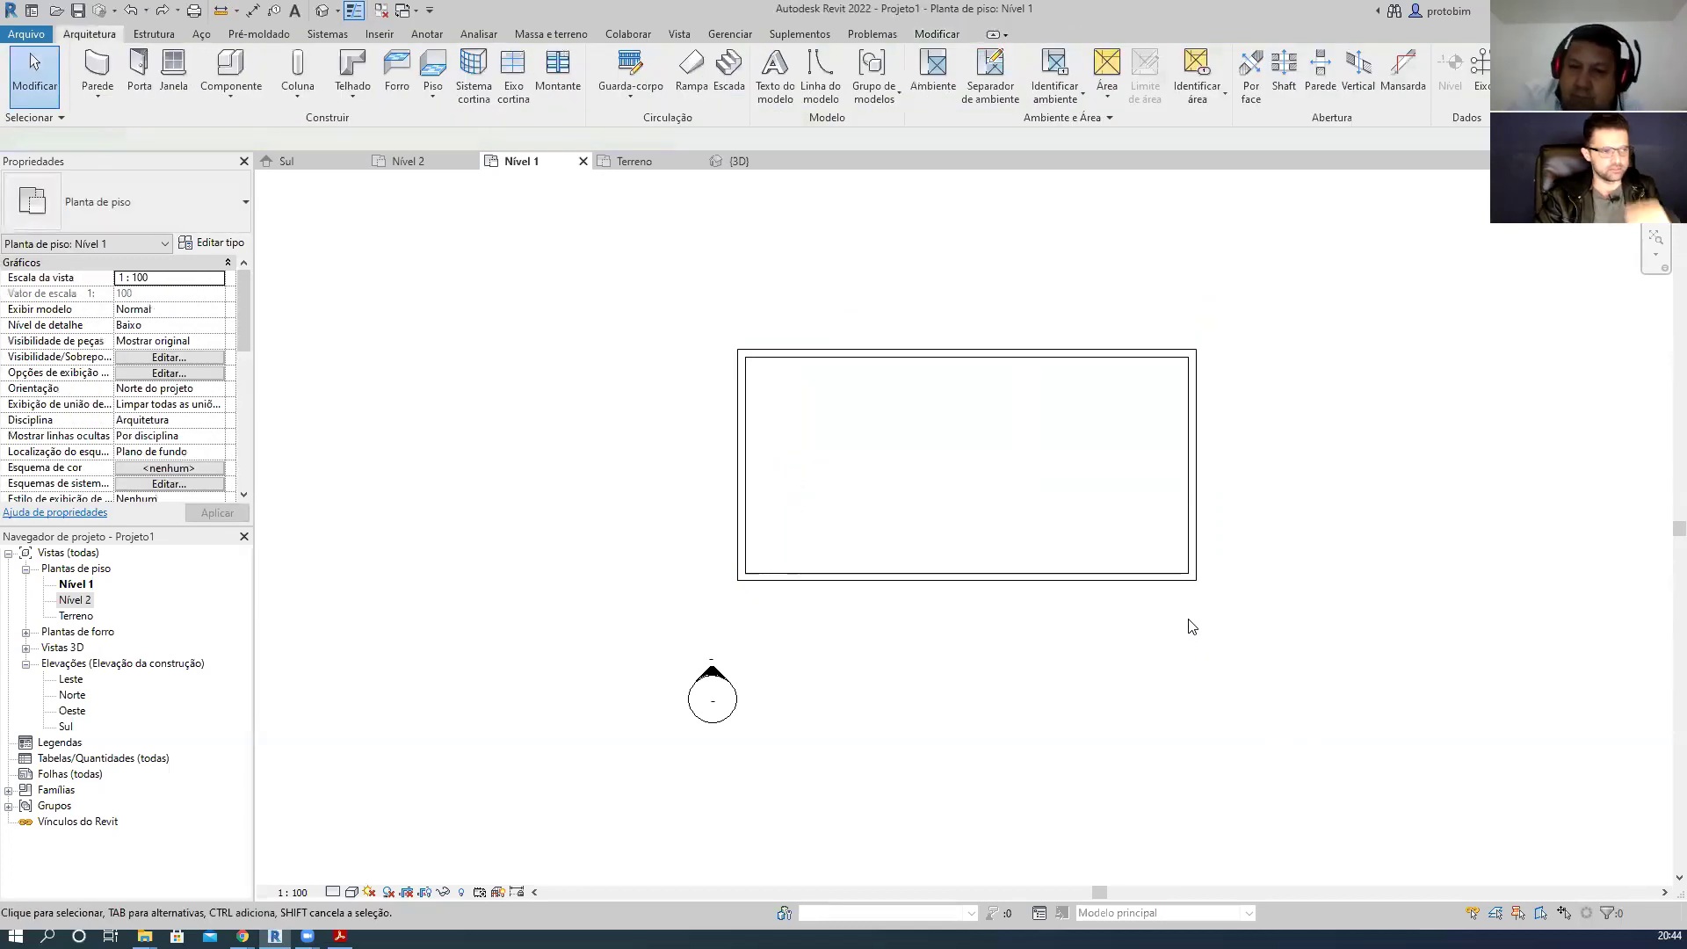
pyautogui.moveTo(1400, 634); pyautogui.dragTo(693, 287)
pyautogui.press('Delete')
pyautogui.press('w')
pyautogui.press('a')
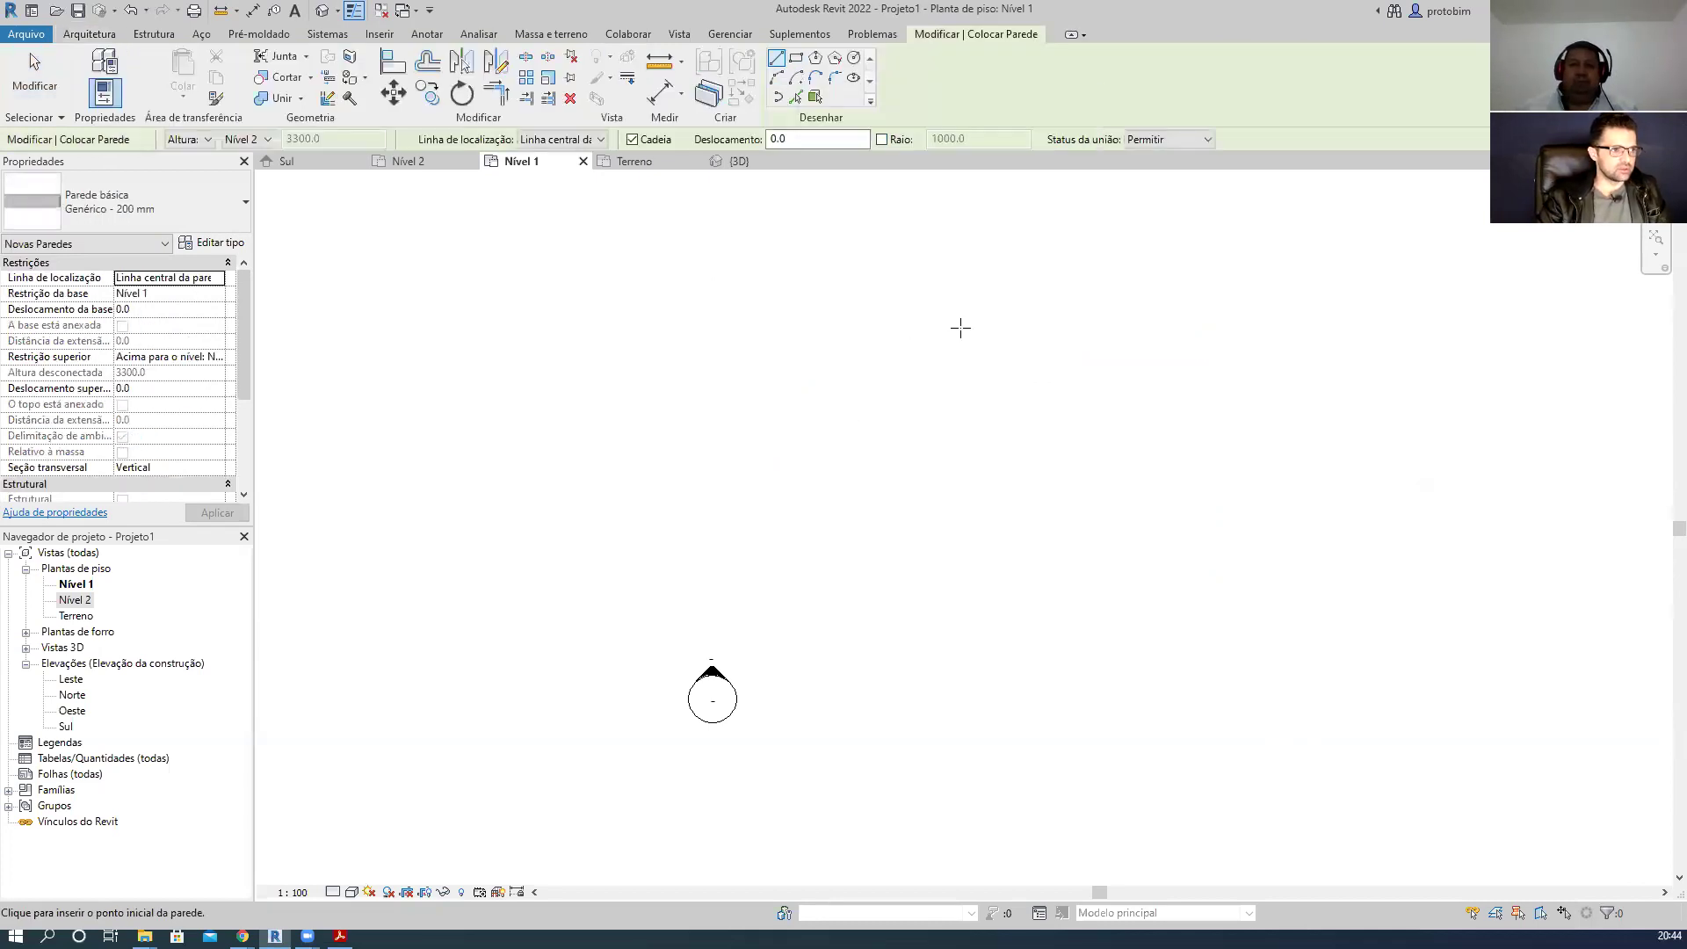
pyautogui.click(796, 59)
pyautogui.click(778, 63)
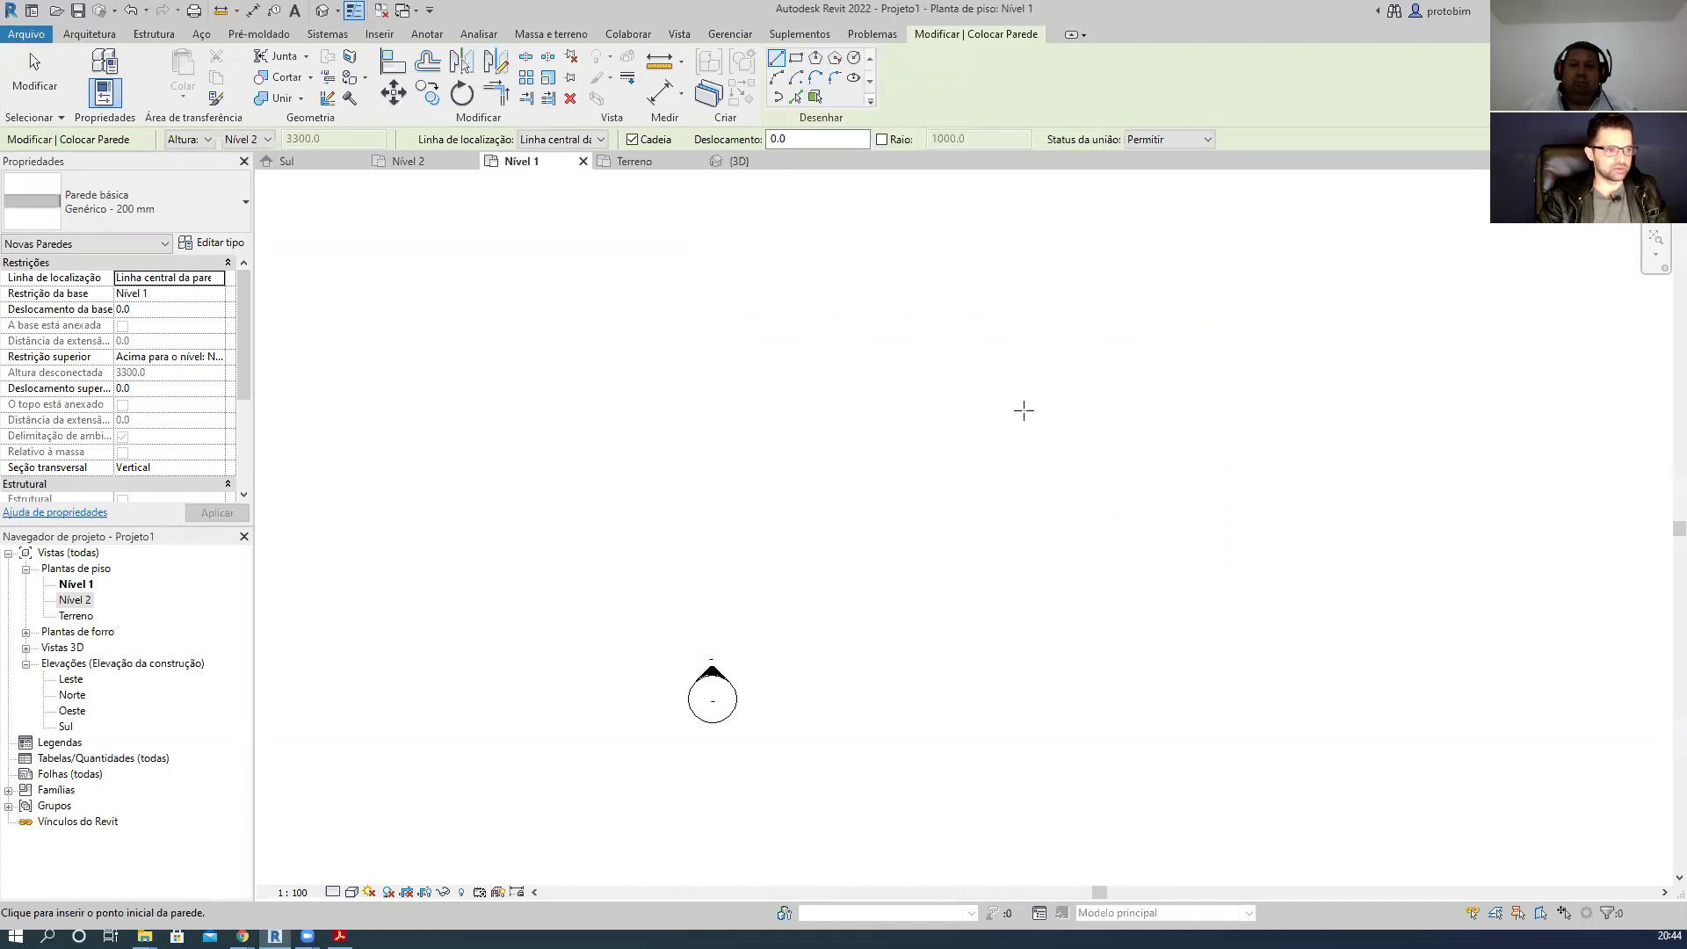
pyautogui.press('Escape')
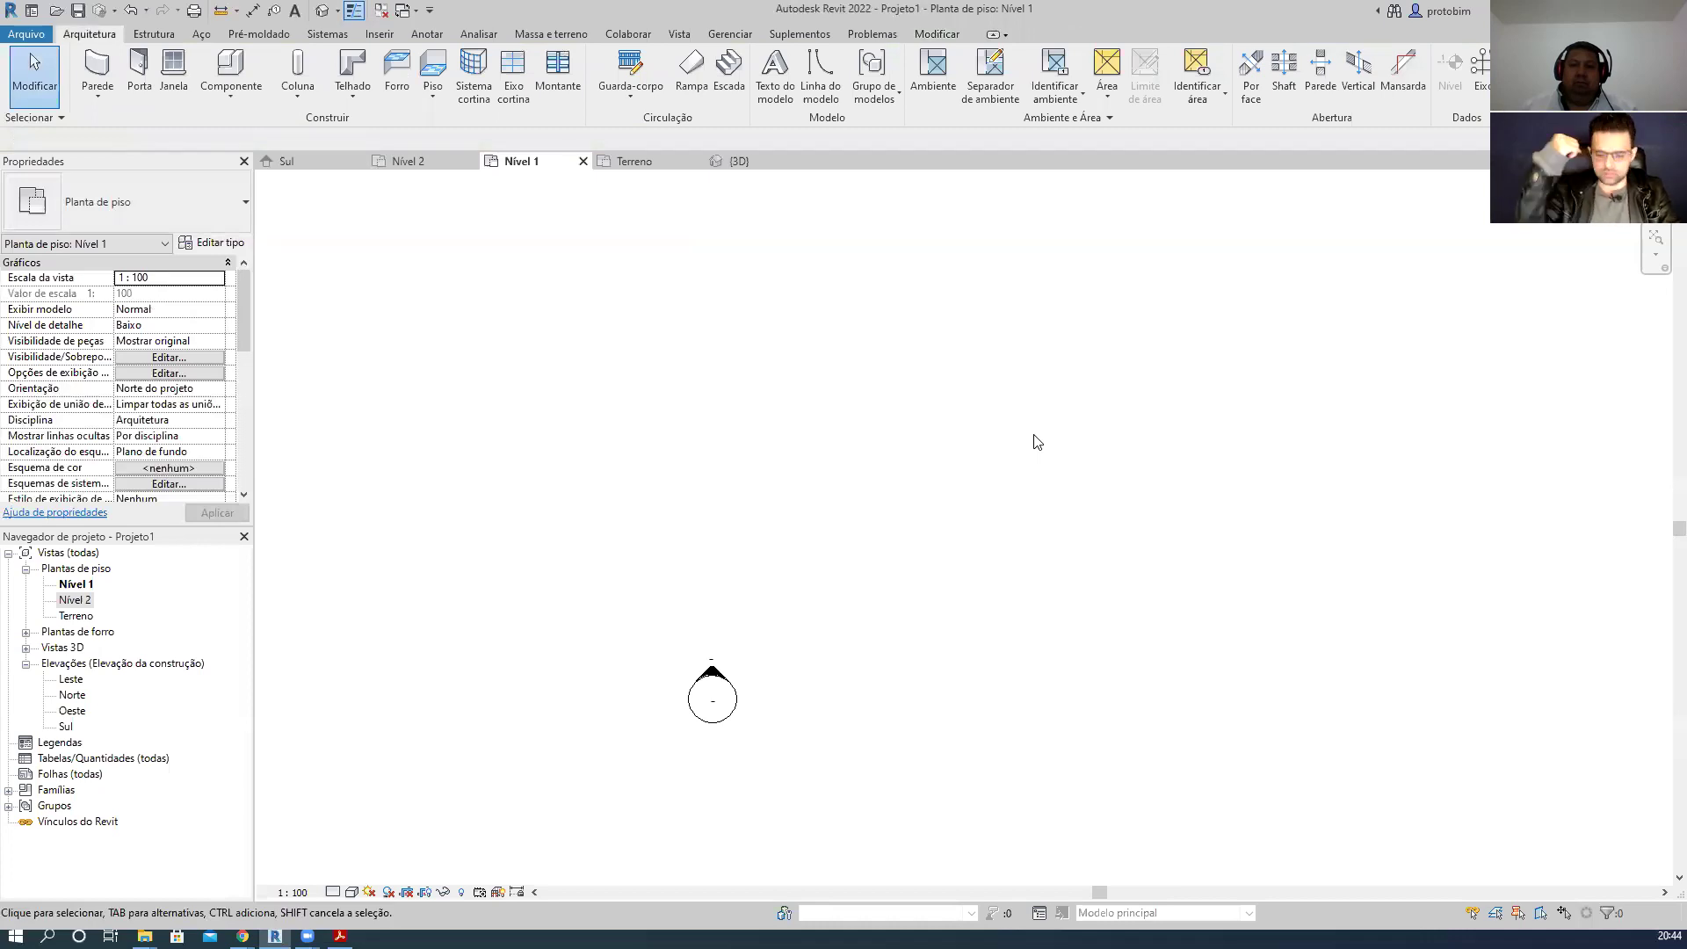
# - Open the keyboard shortcut settings and search the commands for RETÂN
pyautogui.press('k')
pyautogui.press('s')
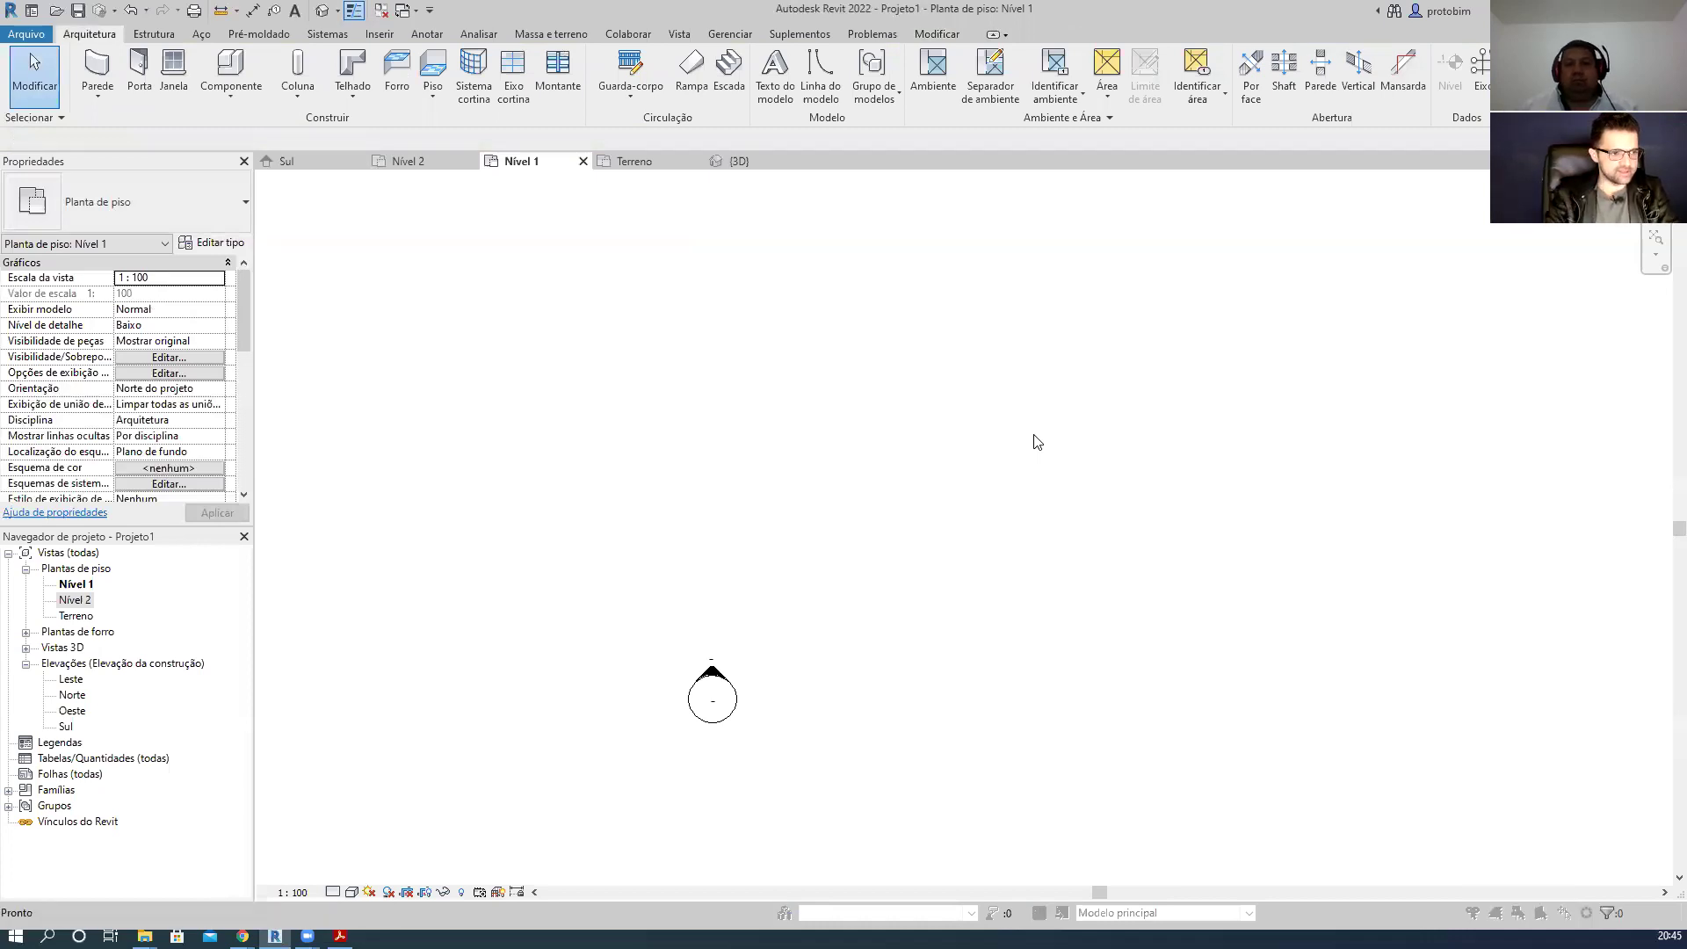
pyautogui.click(905, 248)
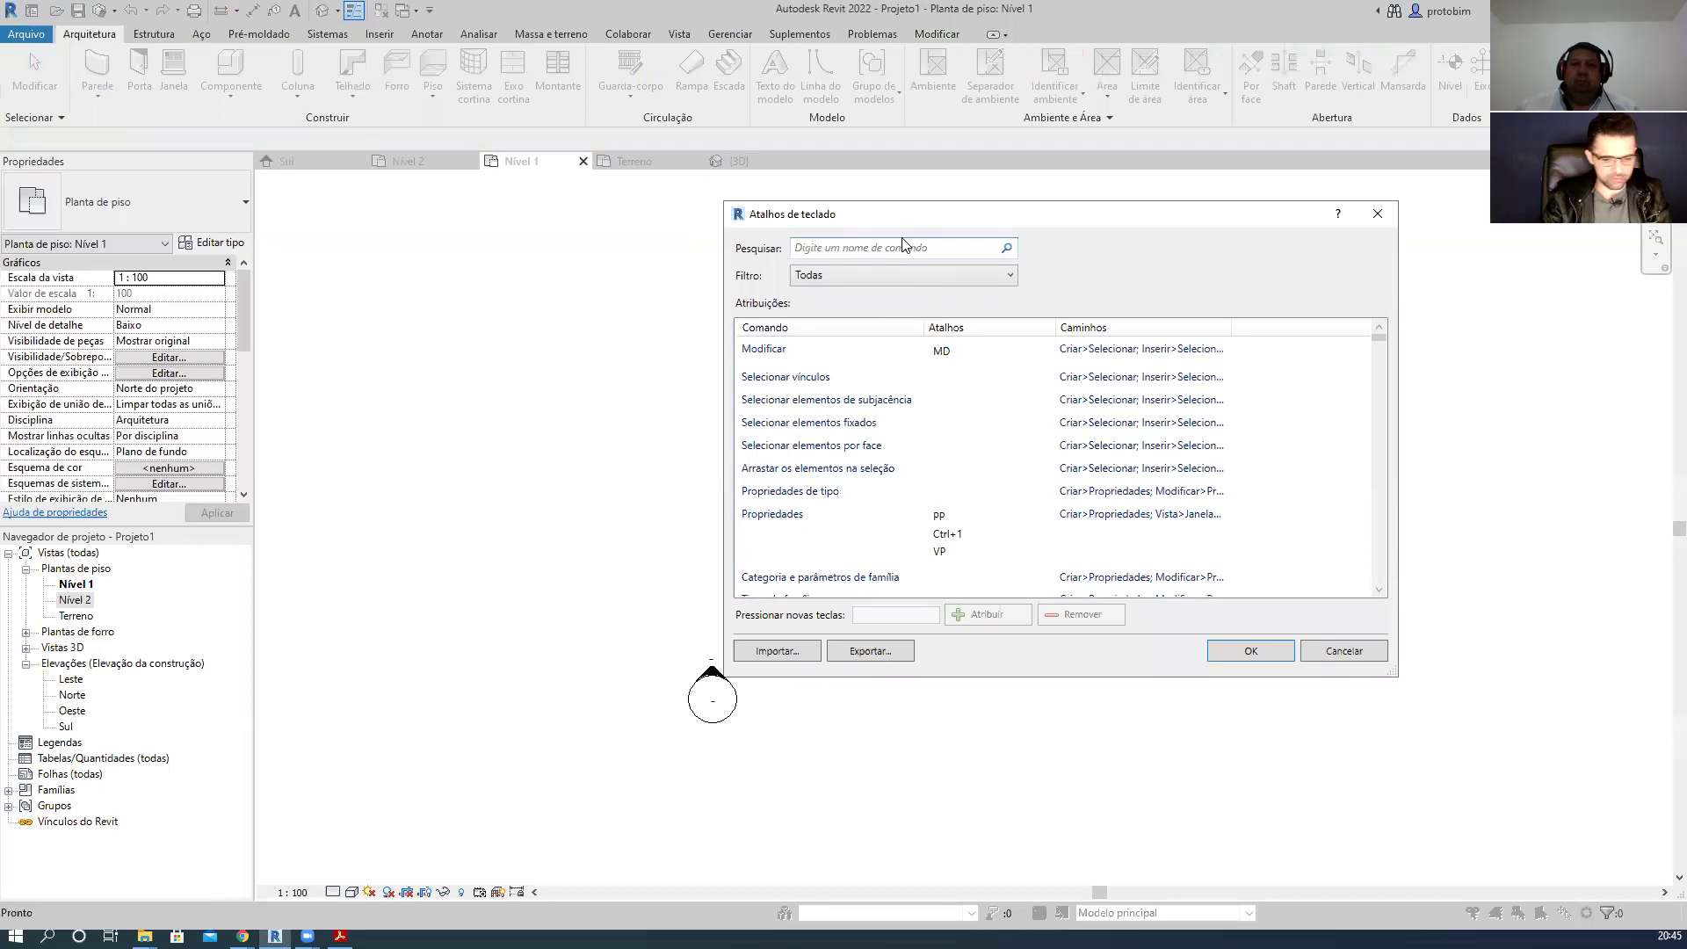
pyautogui.write('RET')
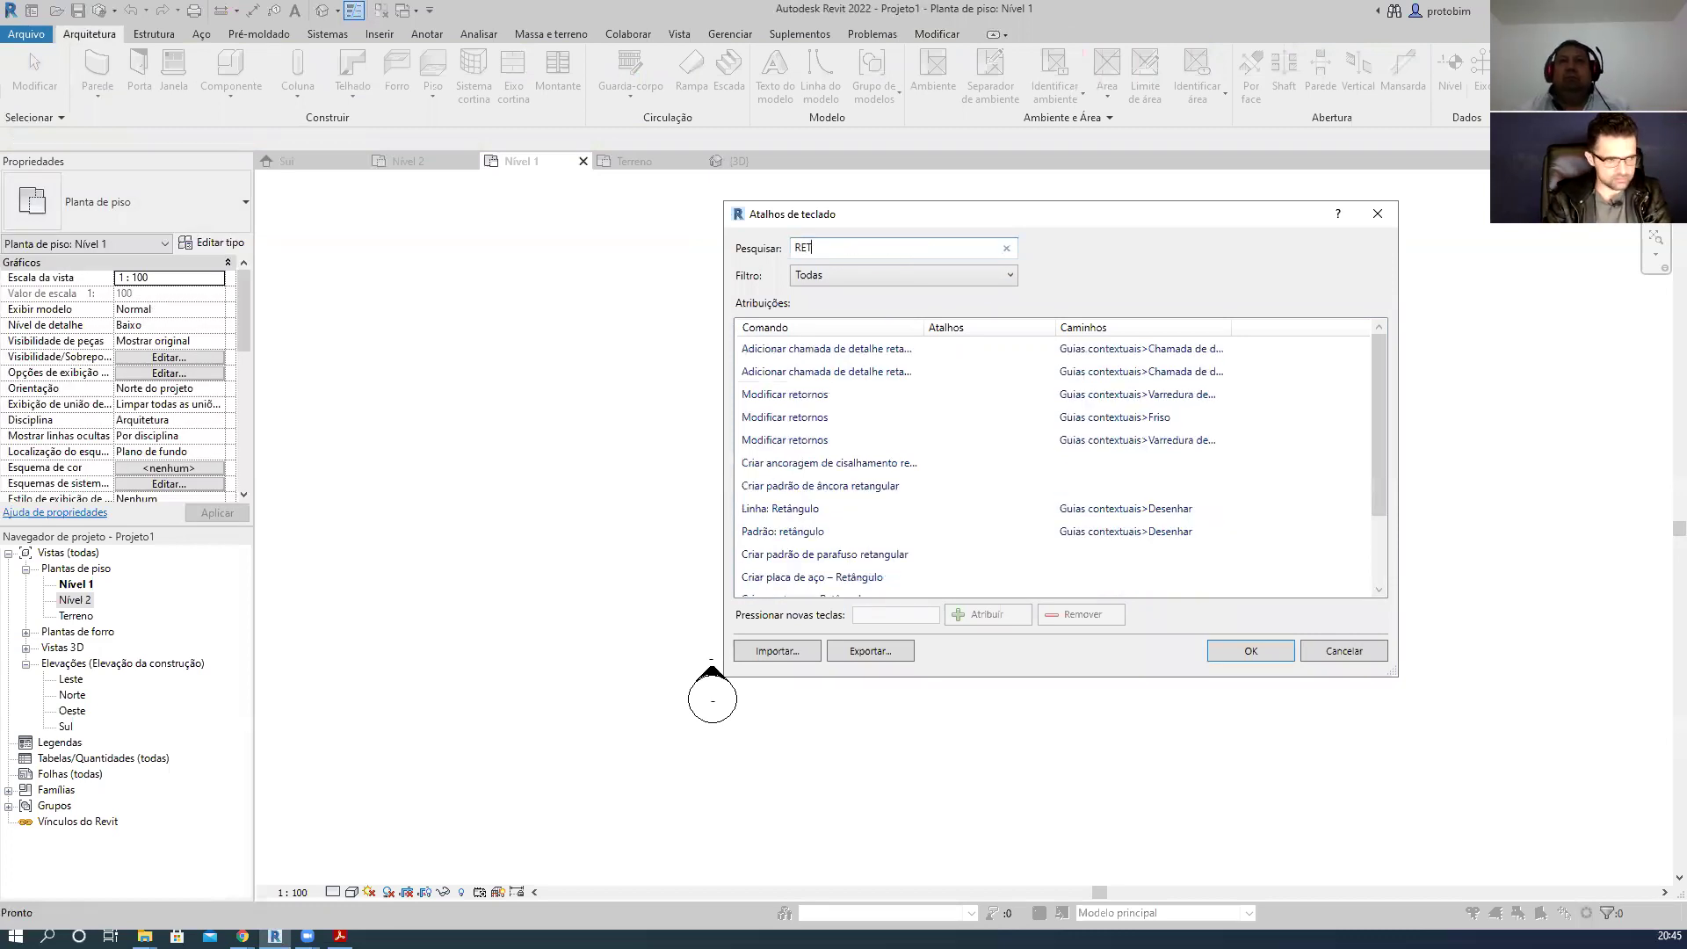
pyautogui.write('ÂN')
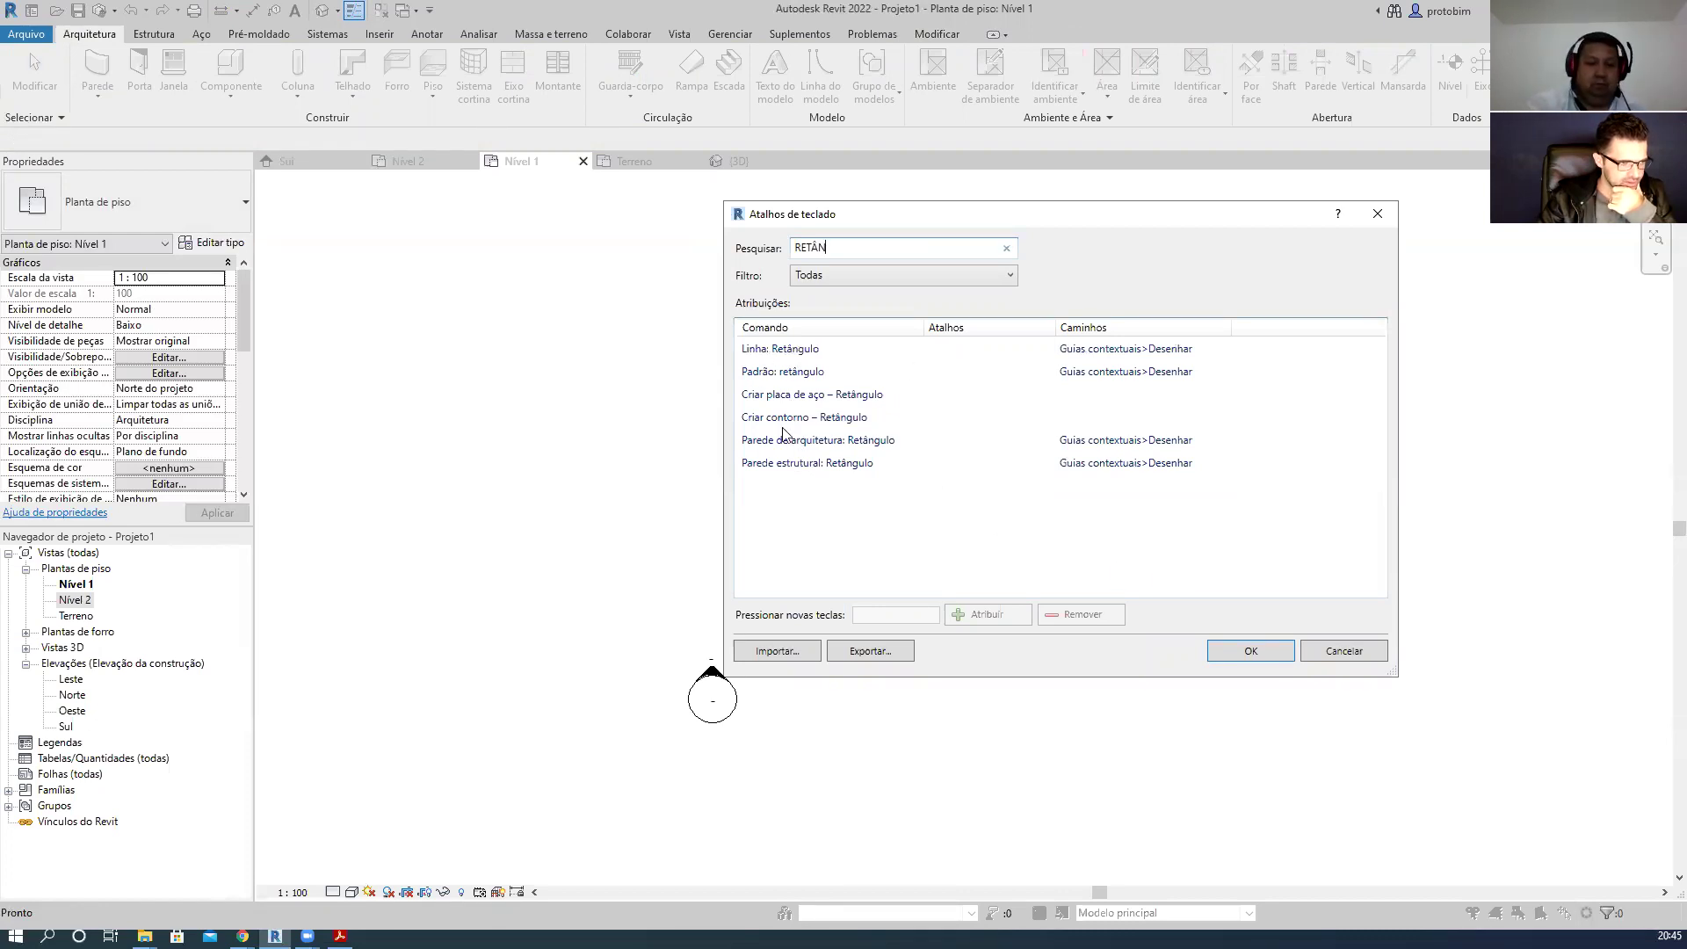
# - Assign the shortcut RET to the command "Parede de arquitetura: Retângulo" and save the shortcut settings
pyautogui.click(794, 471)
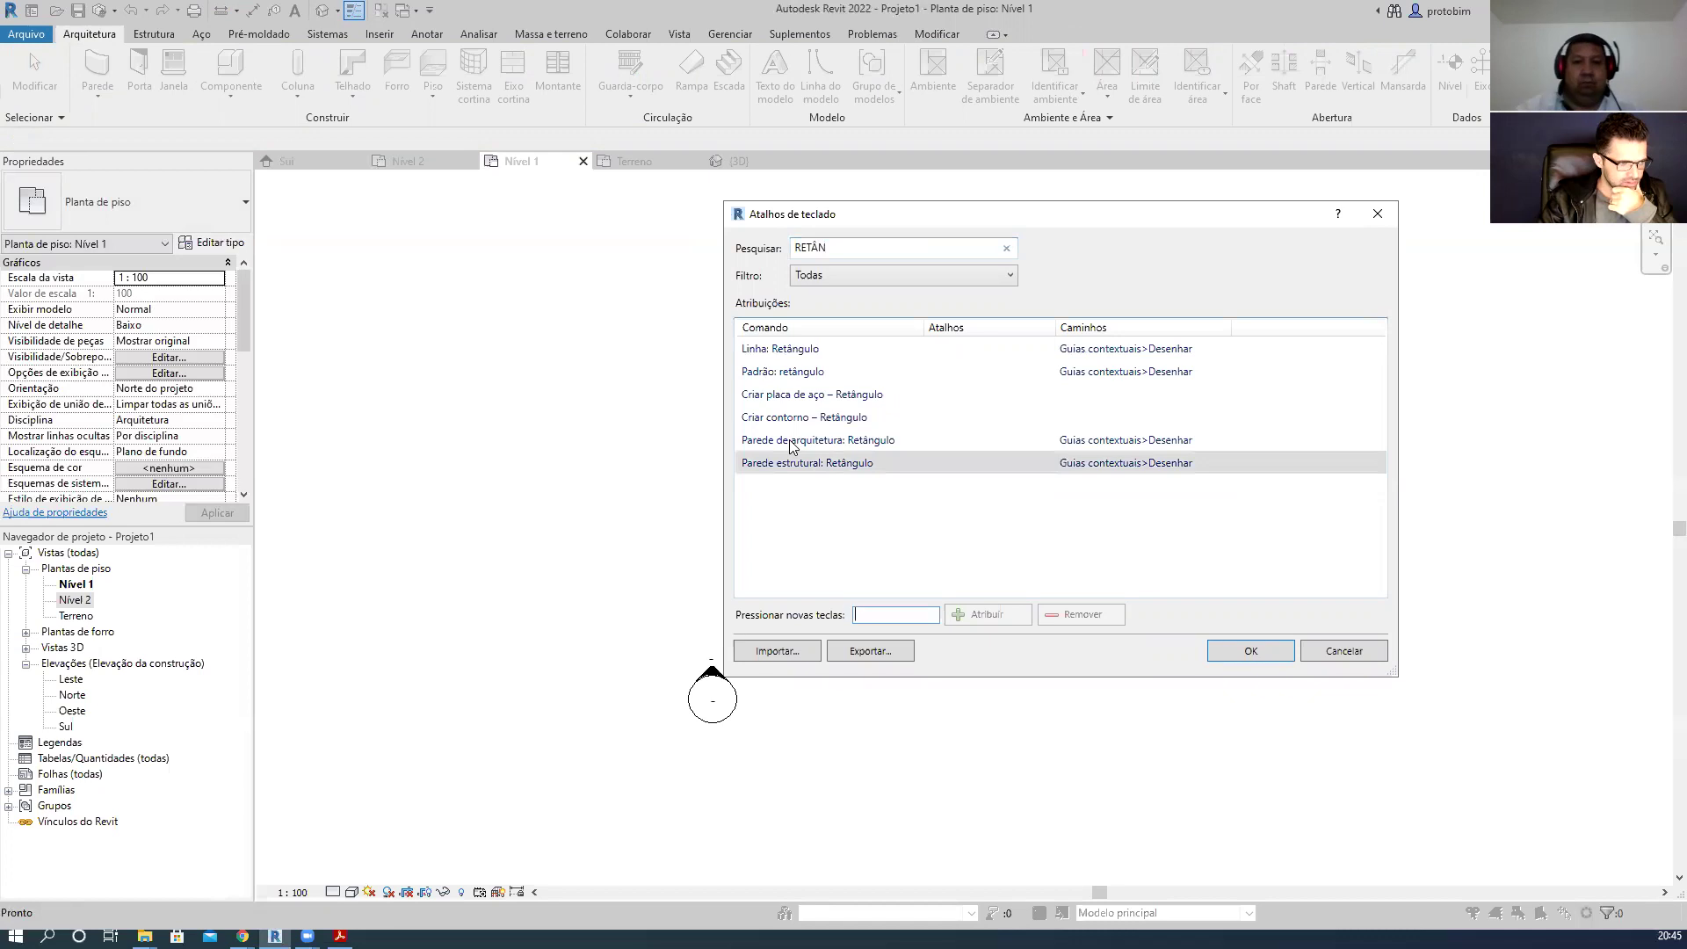
pyautogui.click(792, 447)
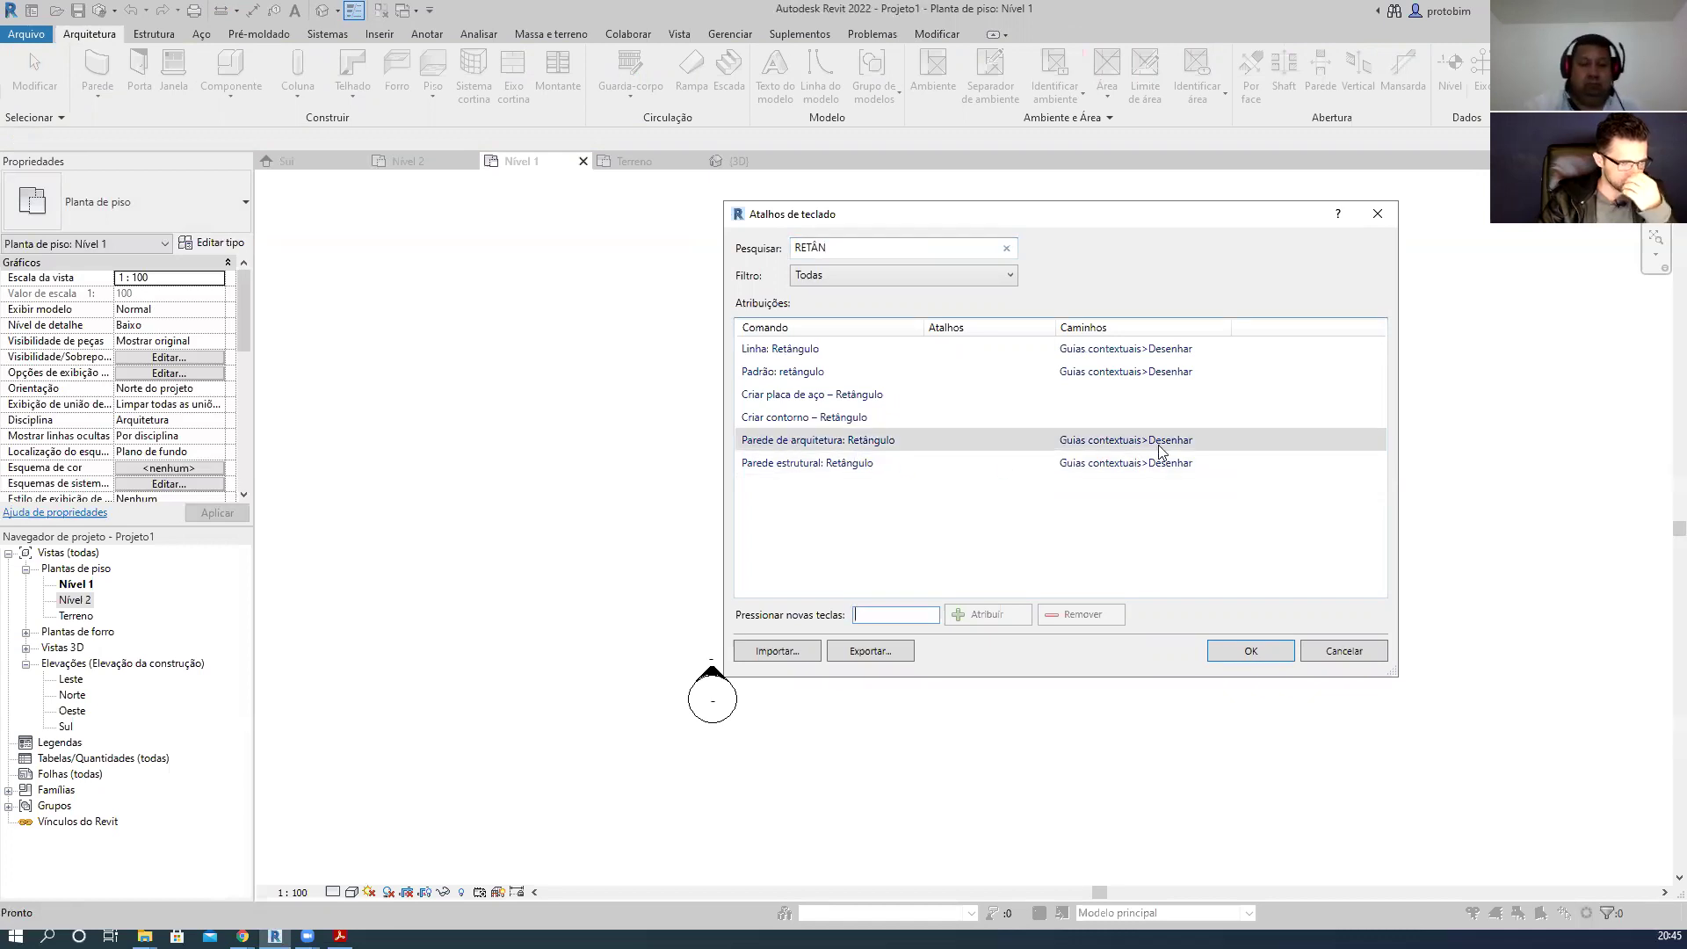
pyautogui.click(928, 613)
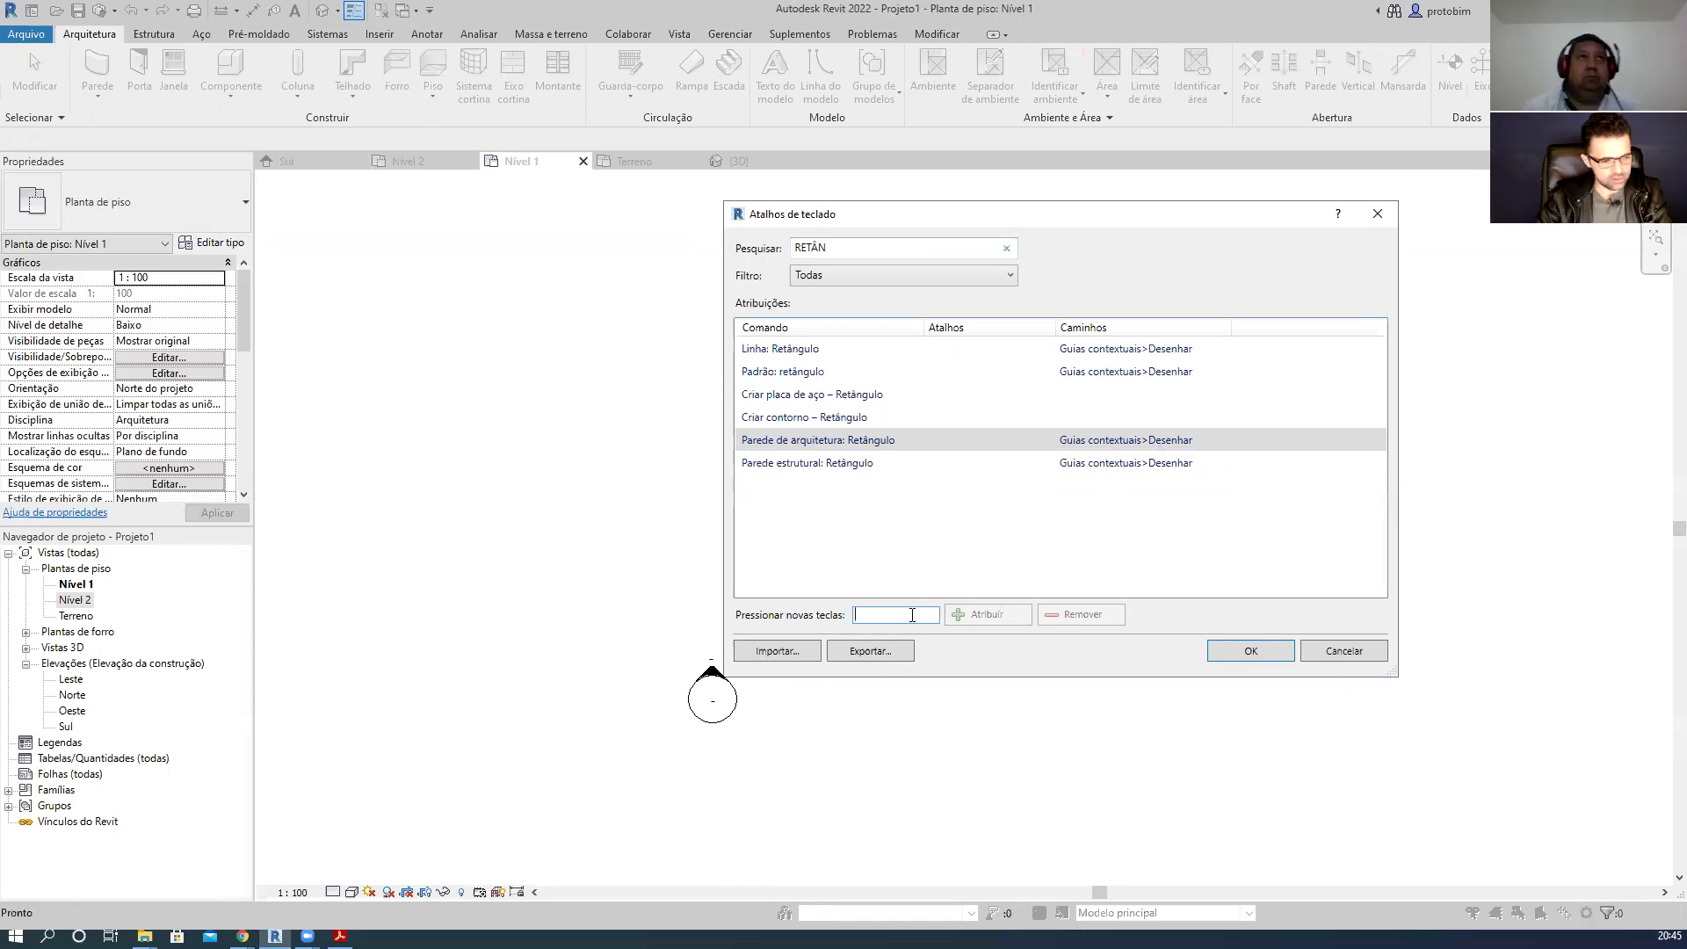
pyautogui.write('RET')
pyautogui.click(999, 609)
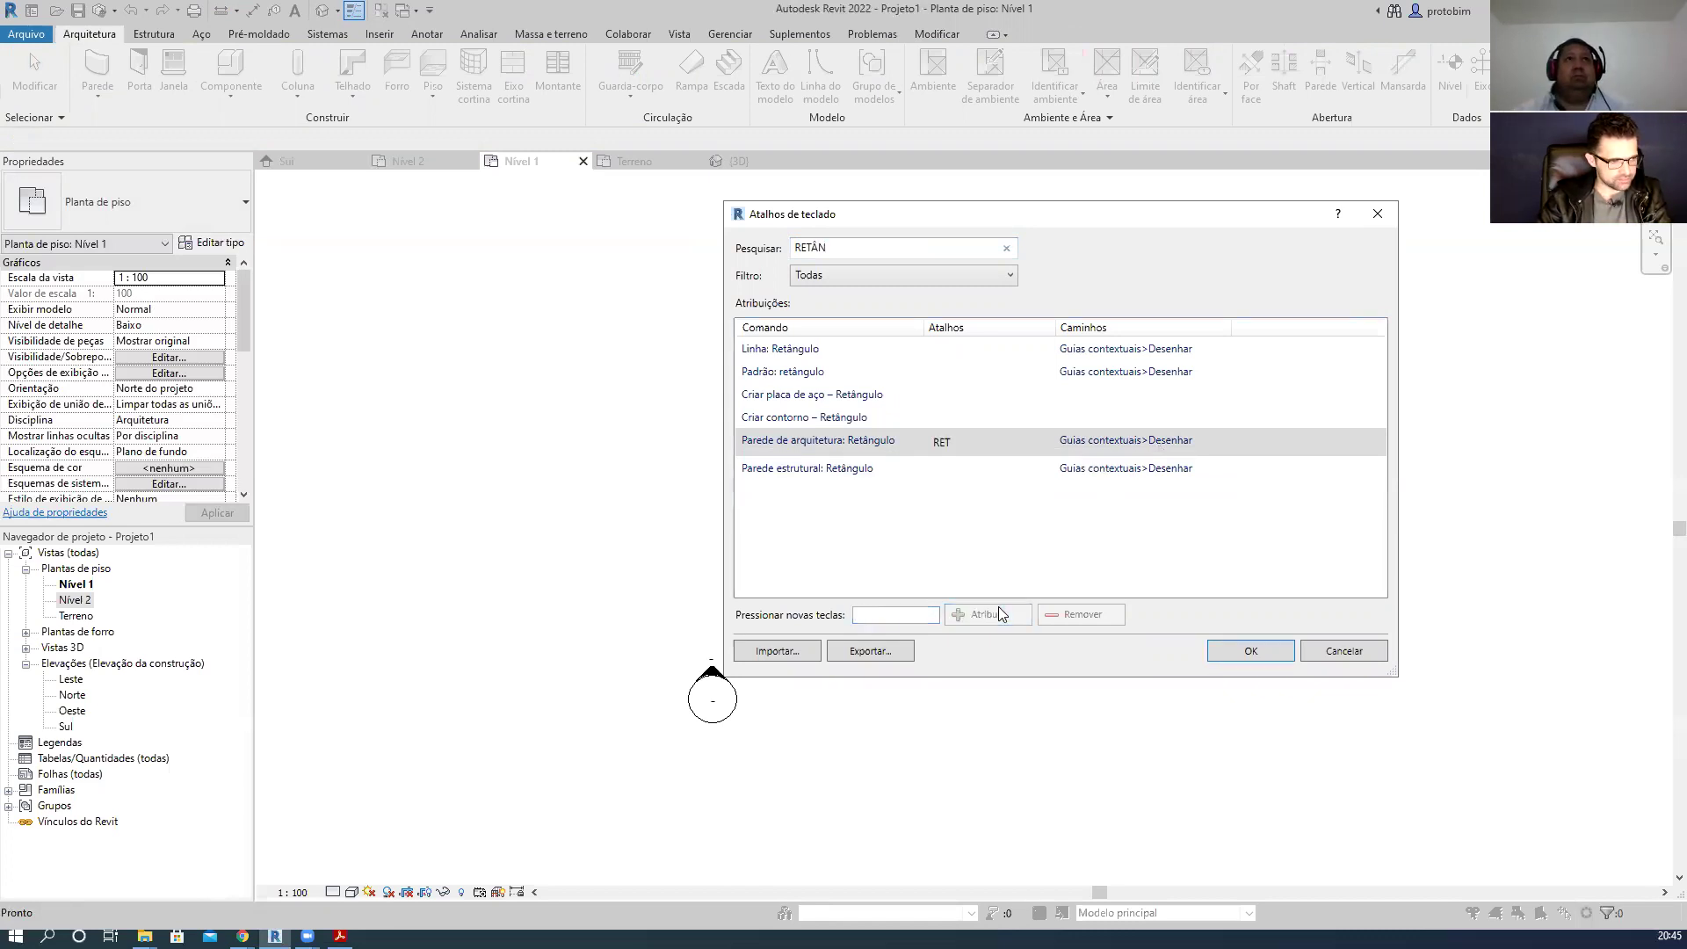
pyautogui.click(1252, 651)
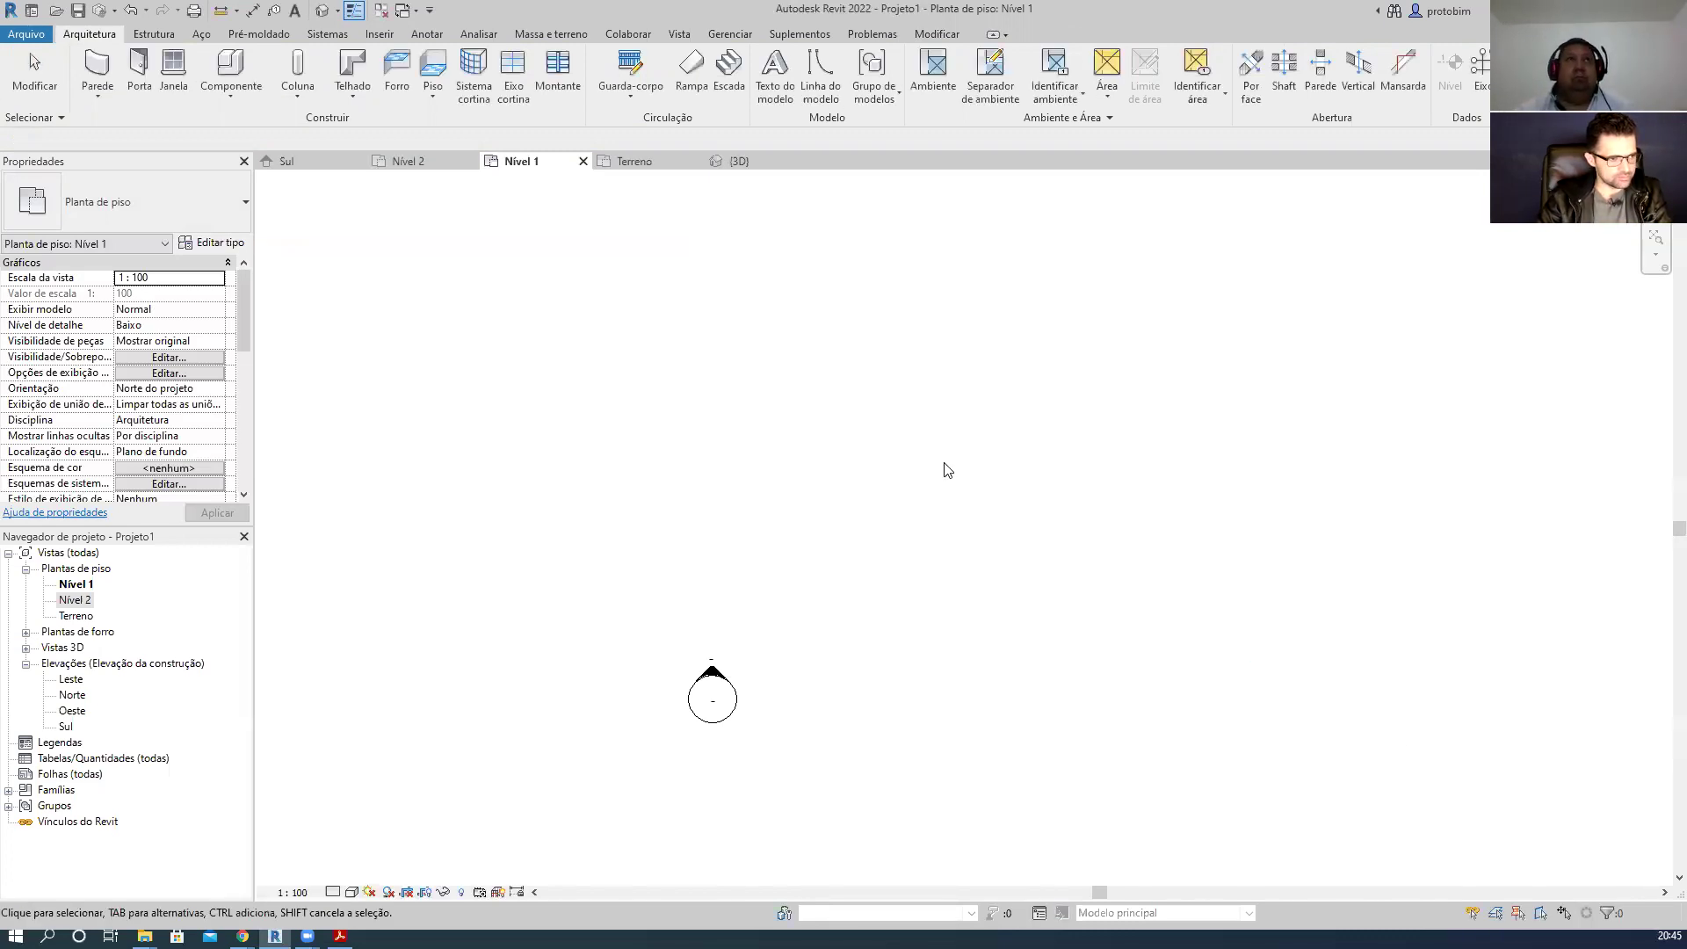
# - Test the new RET shortcut by drawing a rectangular wall layout on Nível 1
pyautogui.press('r')
pyautogui.press('e')
pyautogui.press('t')
pyautogui.press('Escape')
pyautogui.press('Escape')
pyautogui.press('r')
pyautogui.press('e')
pyautogui.press('t')
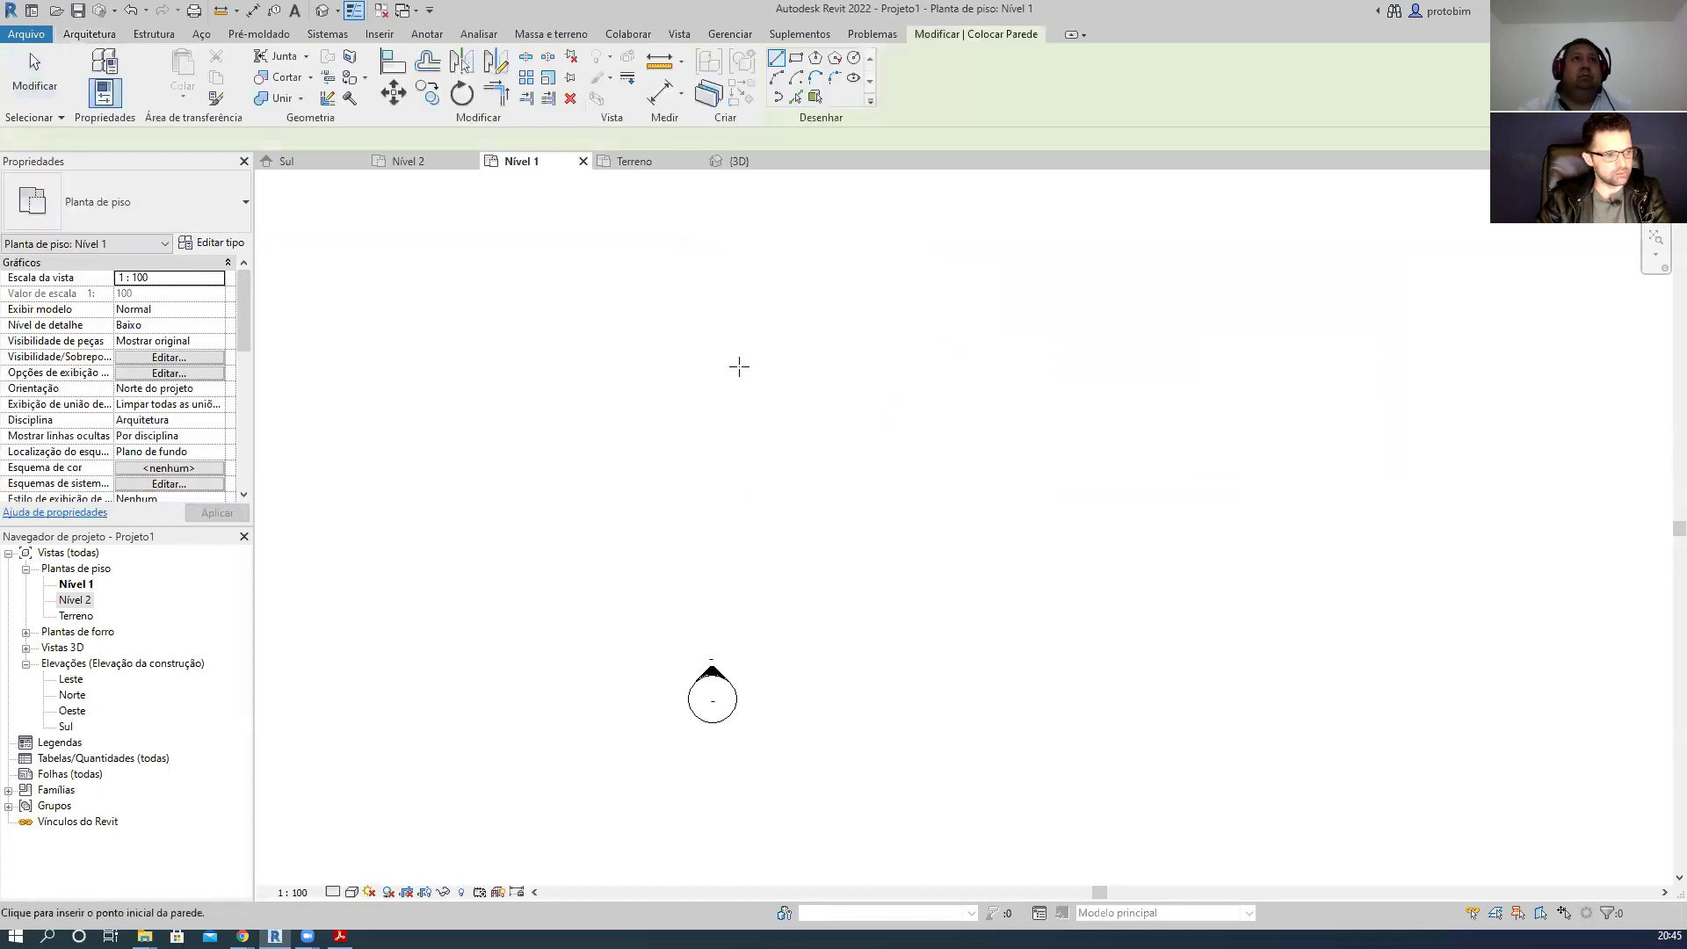
pyautogui.click(741, 348)
pyautogui.click(1142, 544)
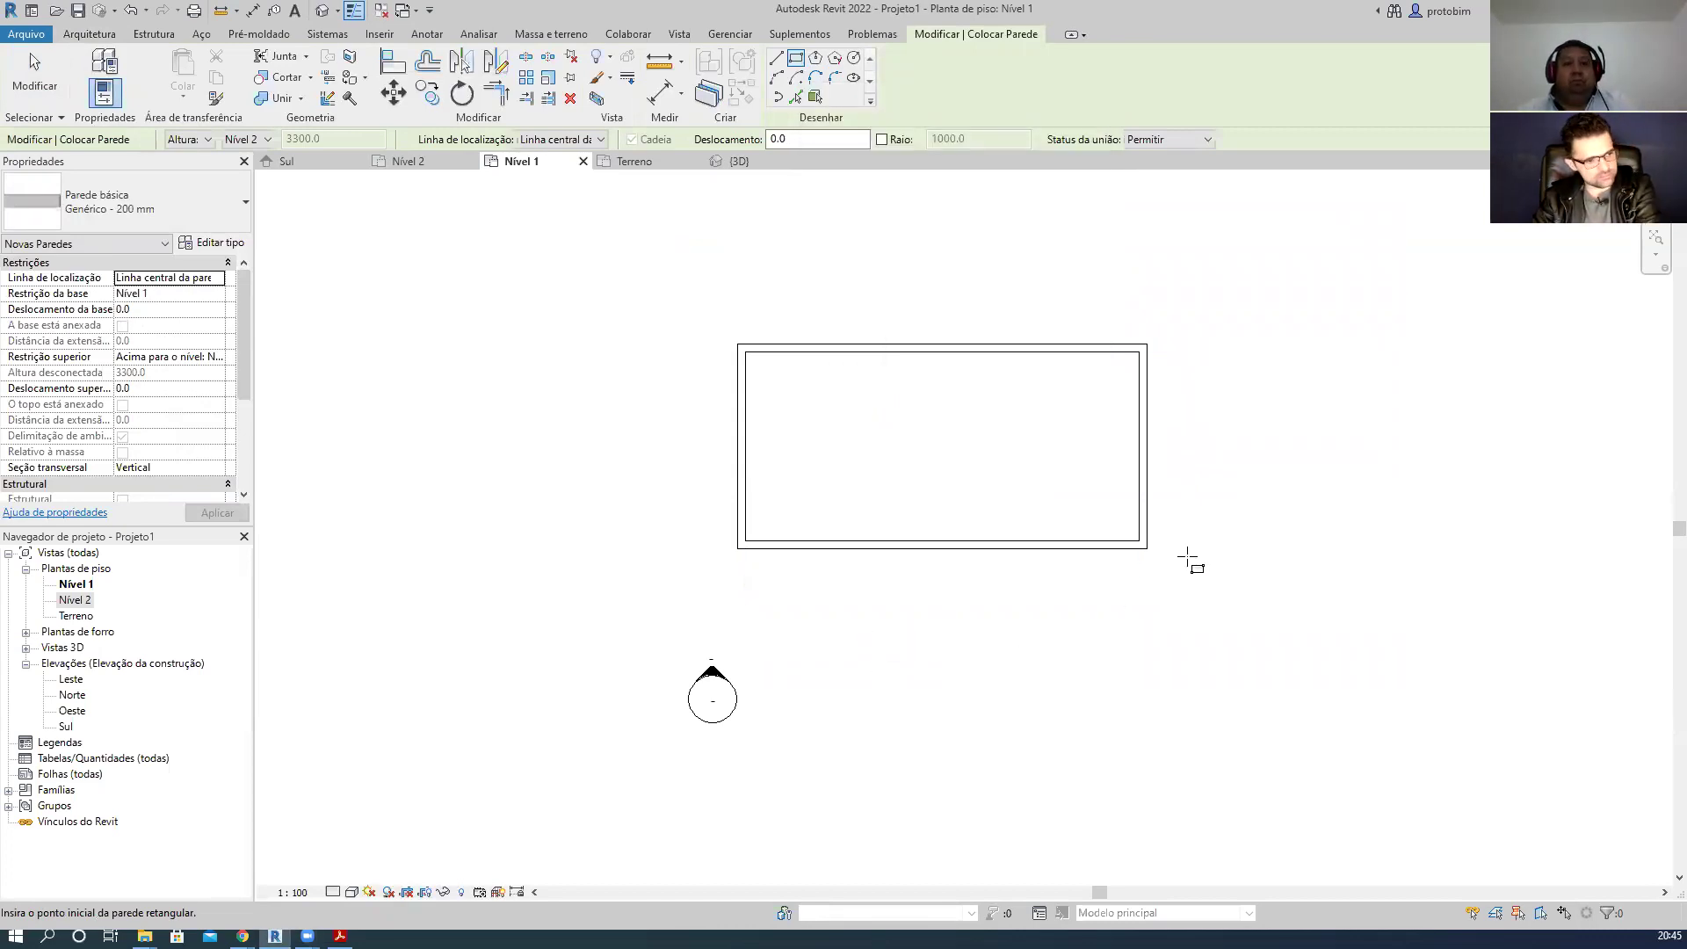
# - End the wall command and undo the rectangular wall layout
pyautogui.press('Escape')
pyautogui.press('Escape')
pyautogui.hotkey('ctrl', 'z')
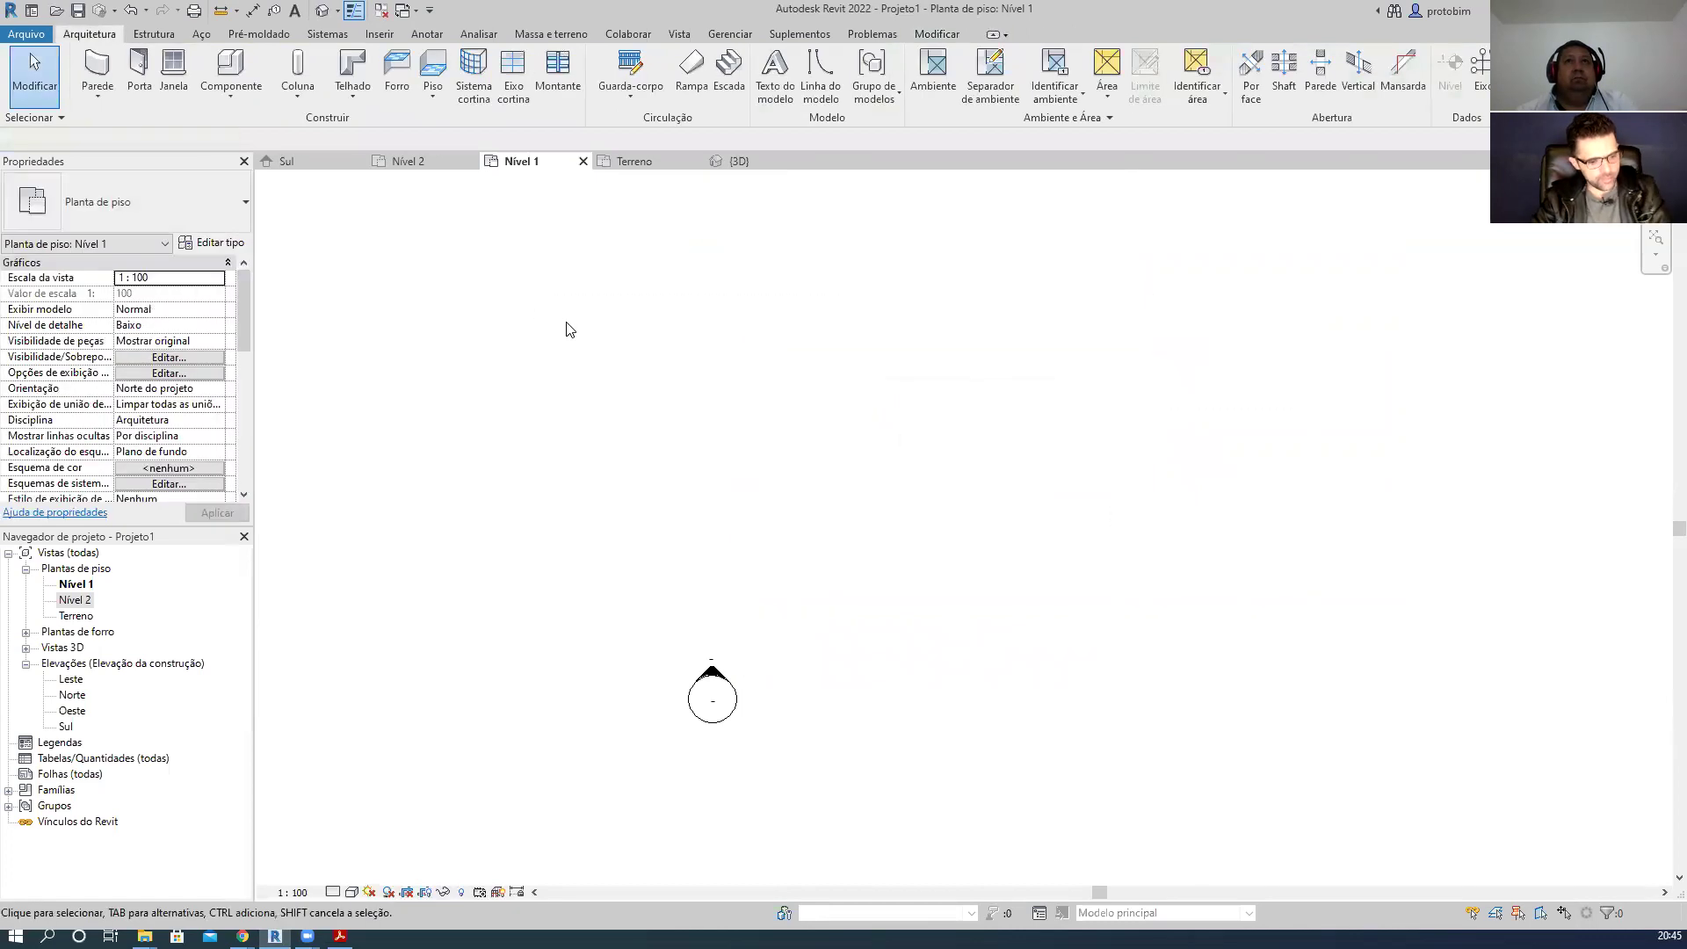
# - Draw a six-sided inscribed polygon of walls, about 3 m in radius, in the upper part of the Nível 1 plan
pyautogui.press('w')
pyautogui.press('a')
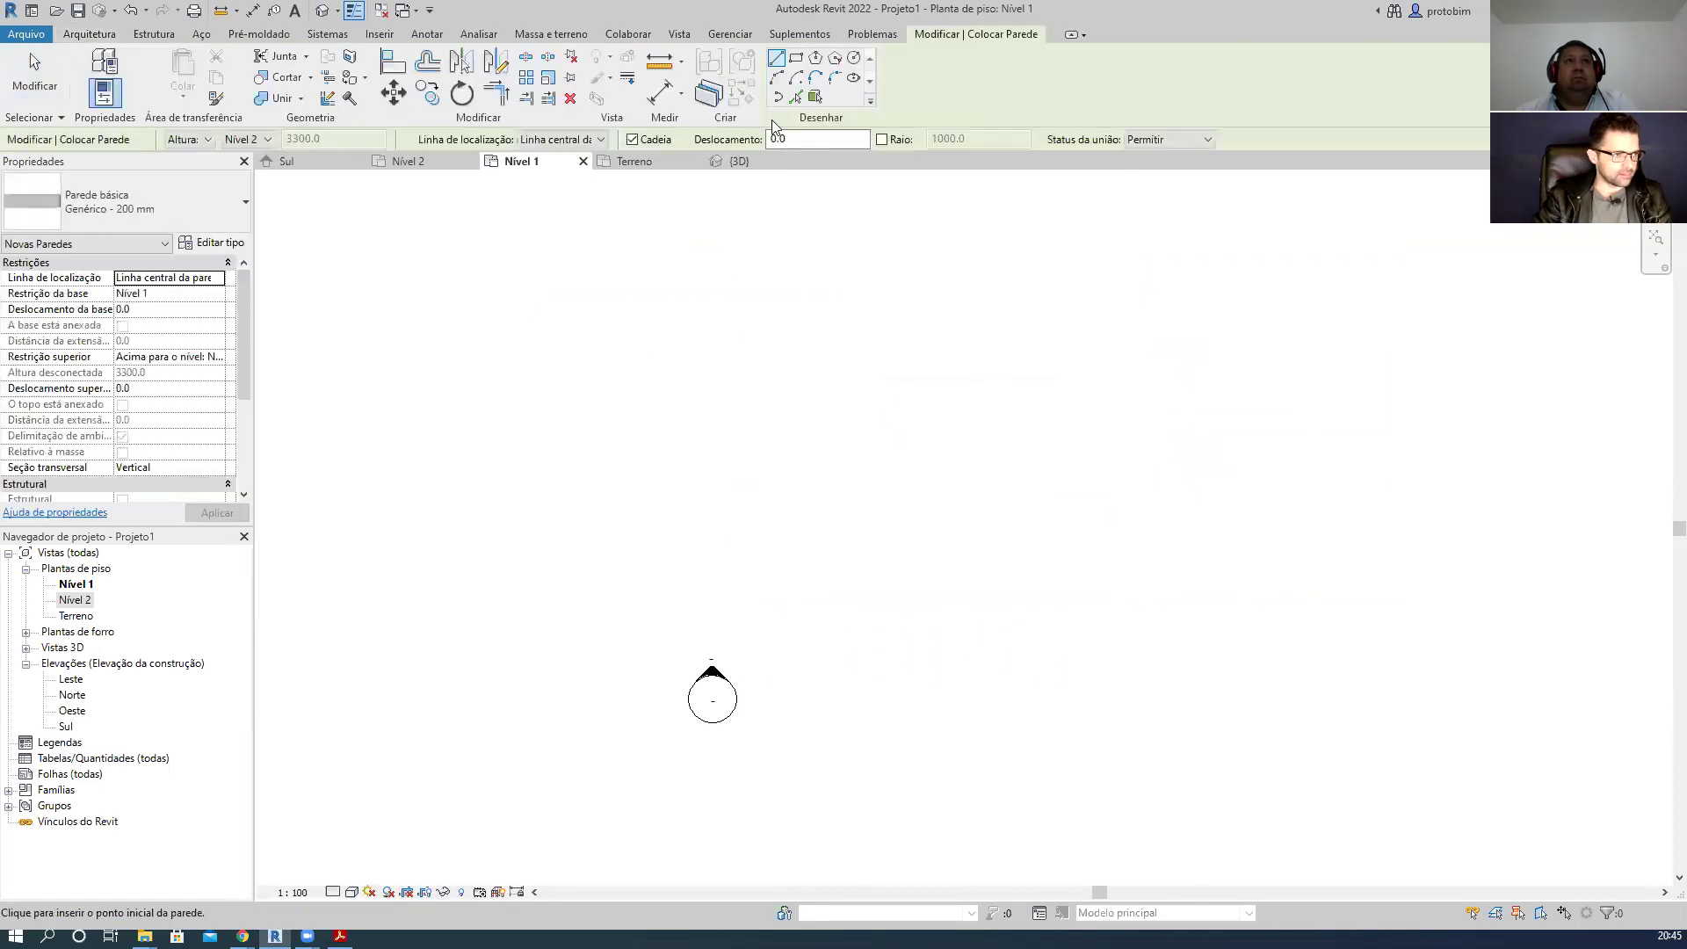
pyautogui.click(816, 60)
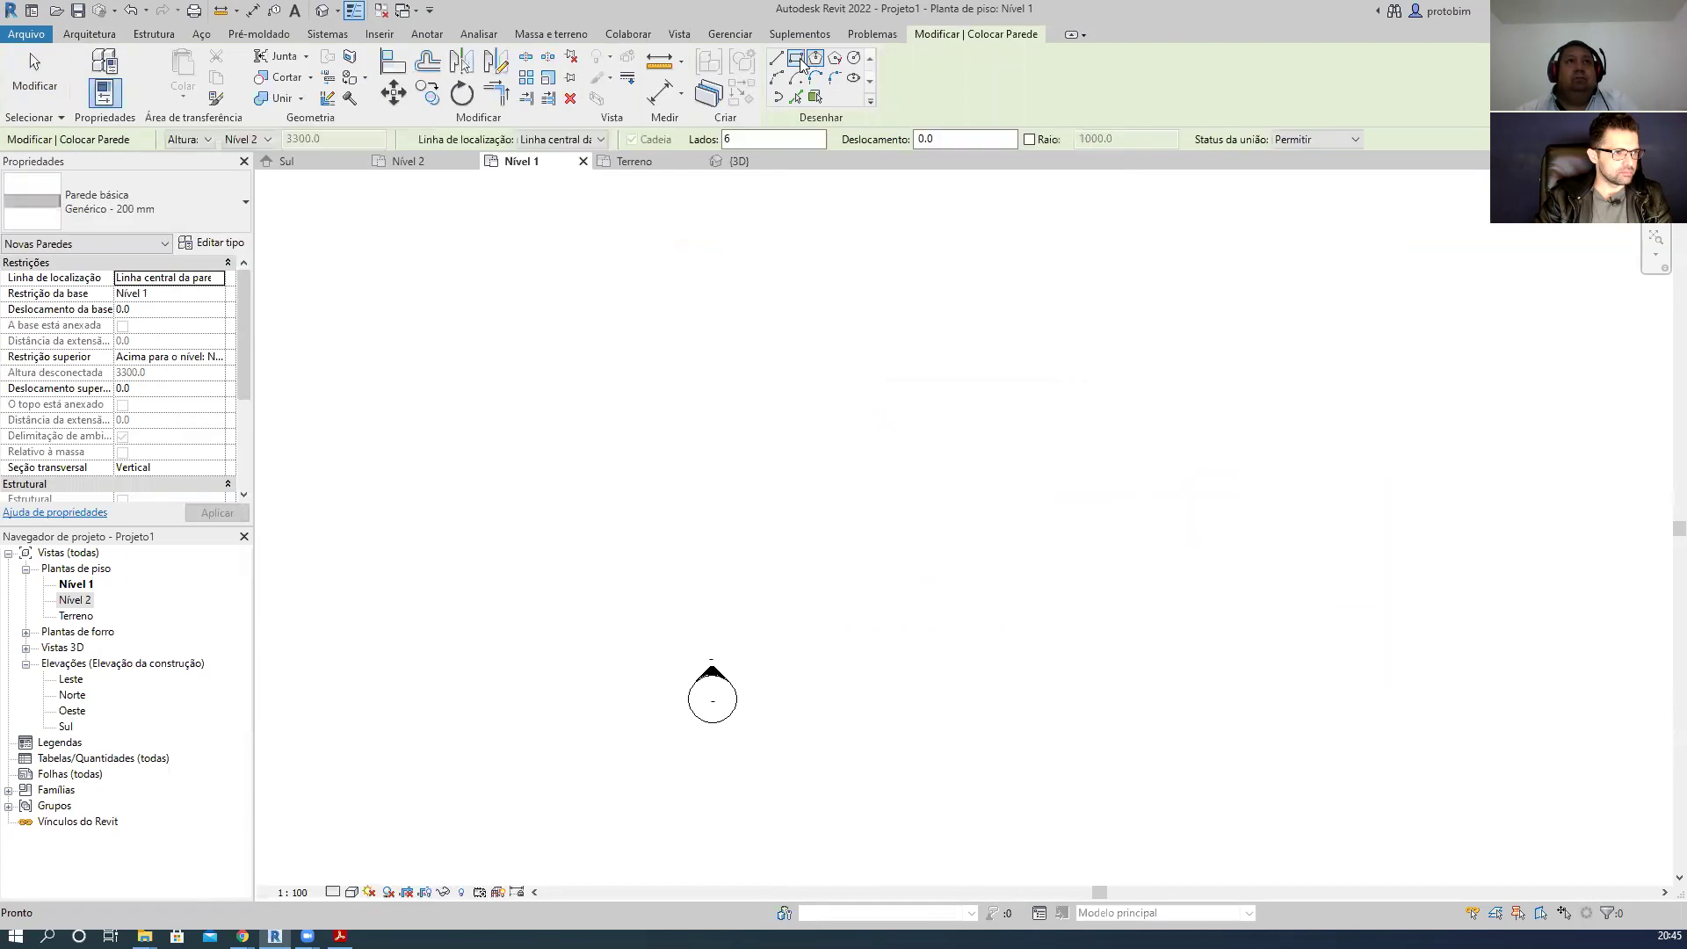
pyautogui.click(795, 60)
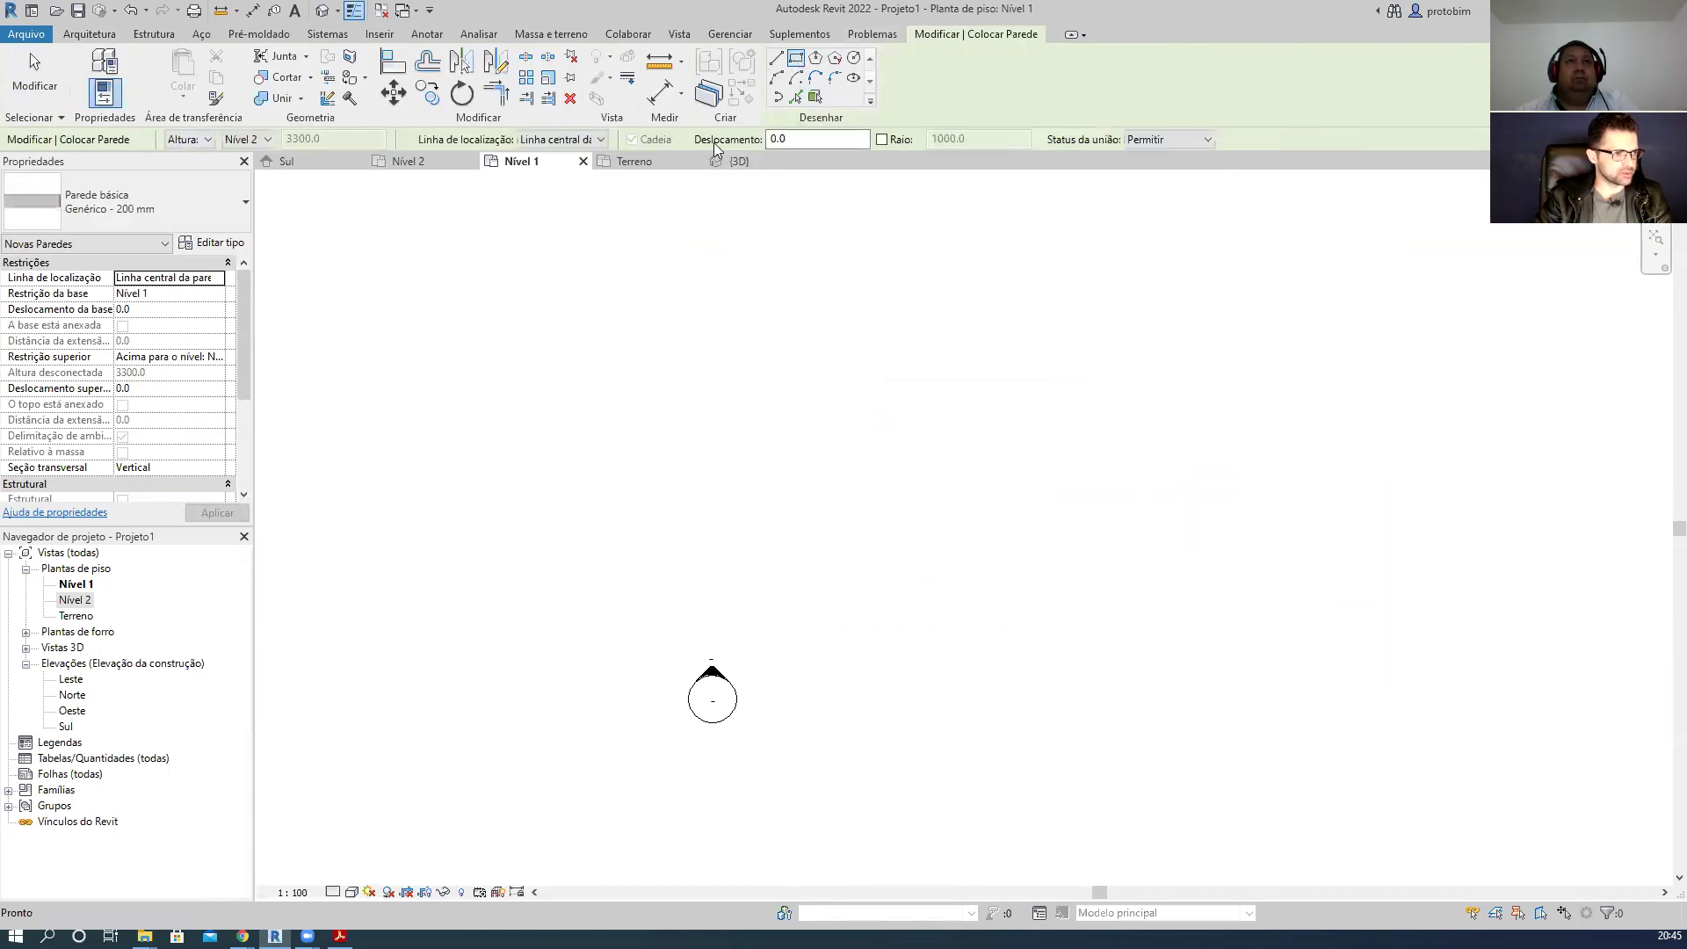
pyautogui.click(817, 60)
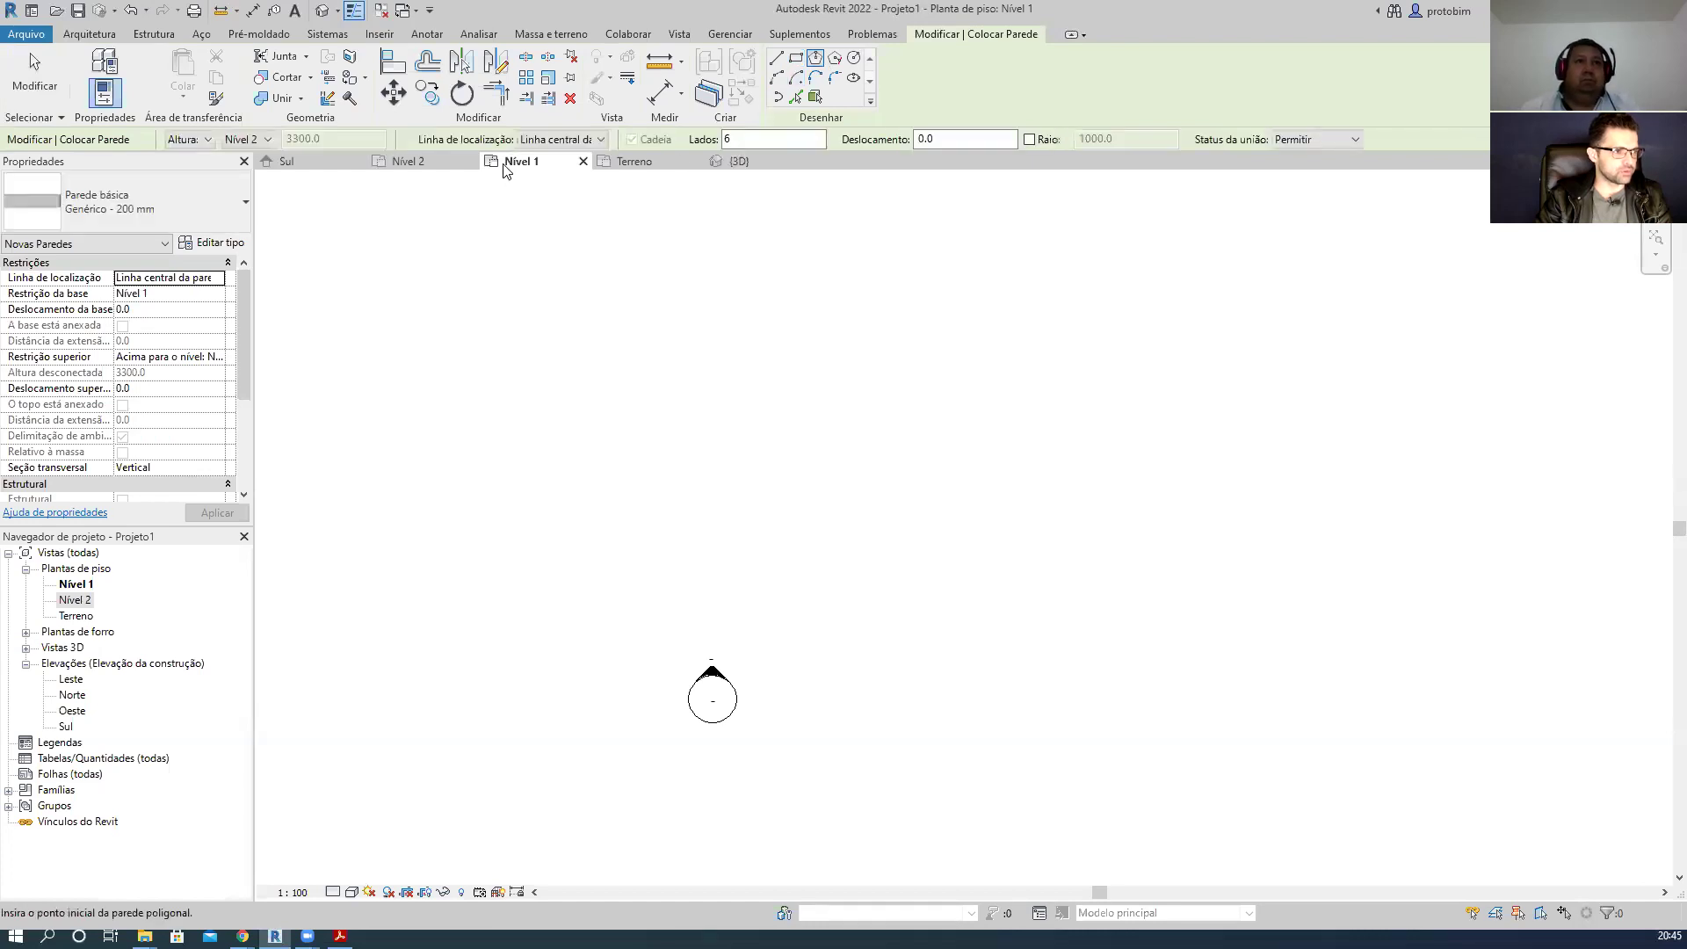
pyautogui.click(750, 138)
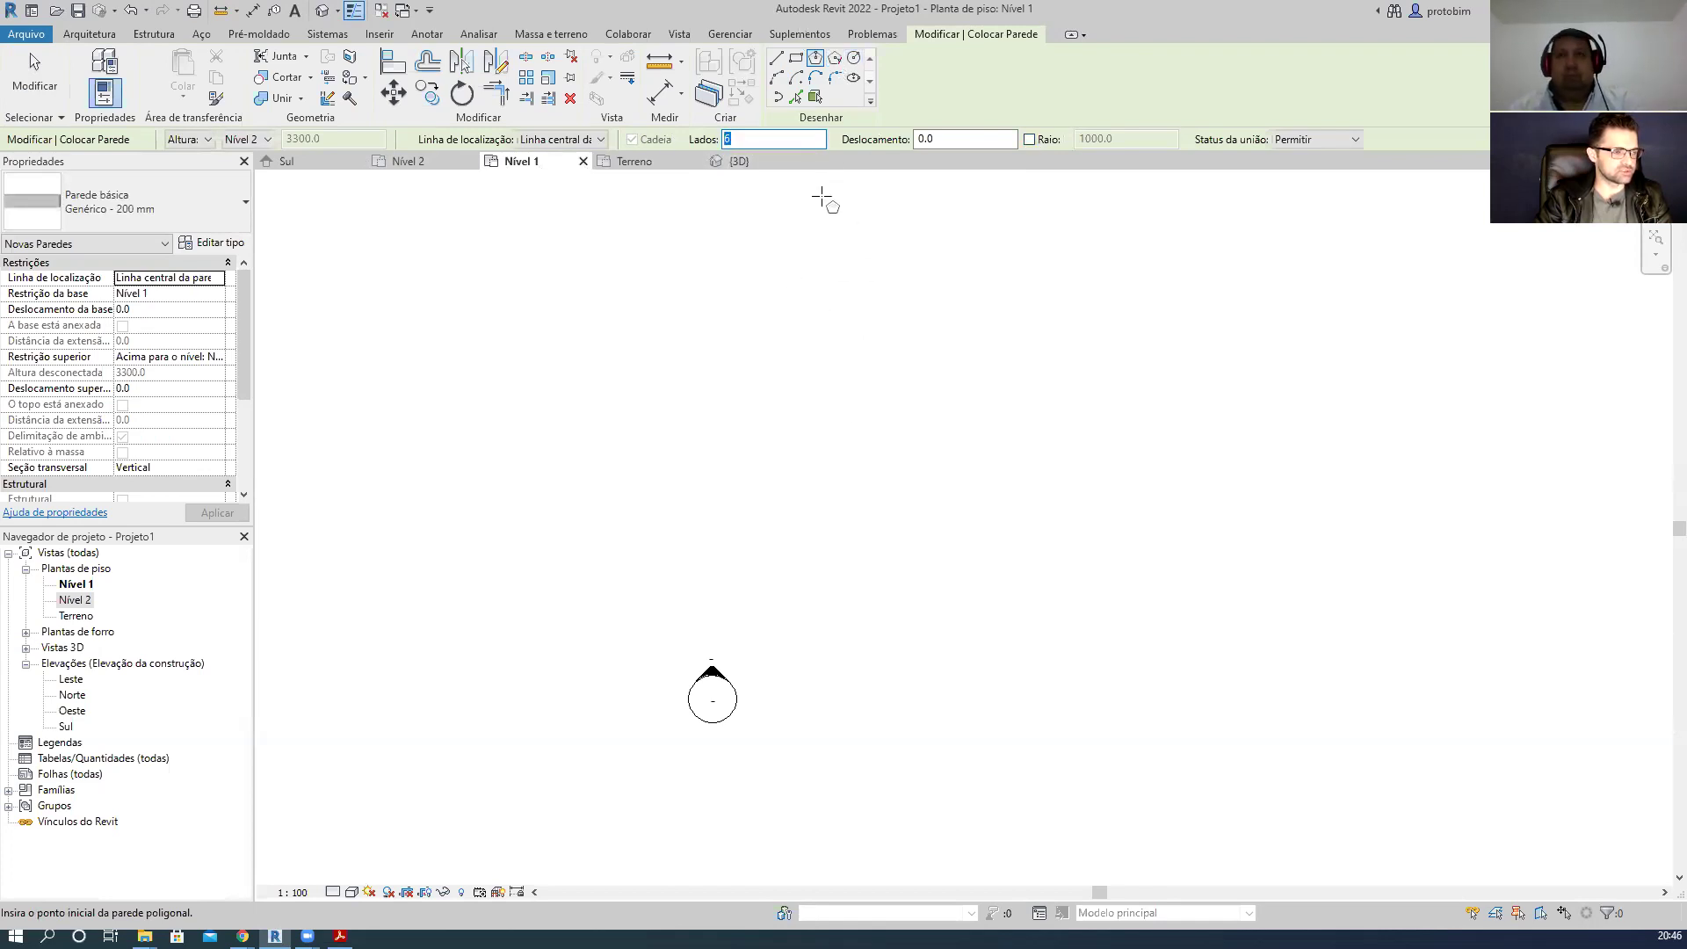
pyautogui.click(1000, 384)
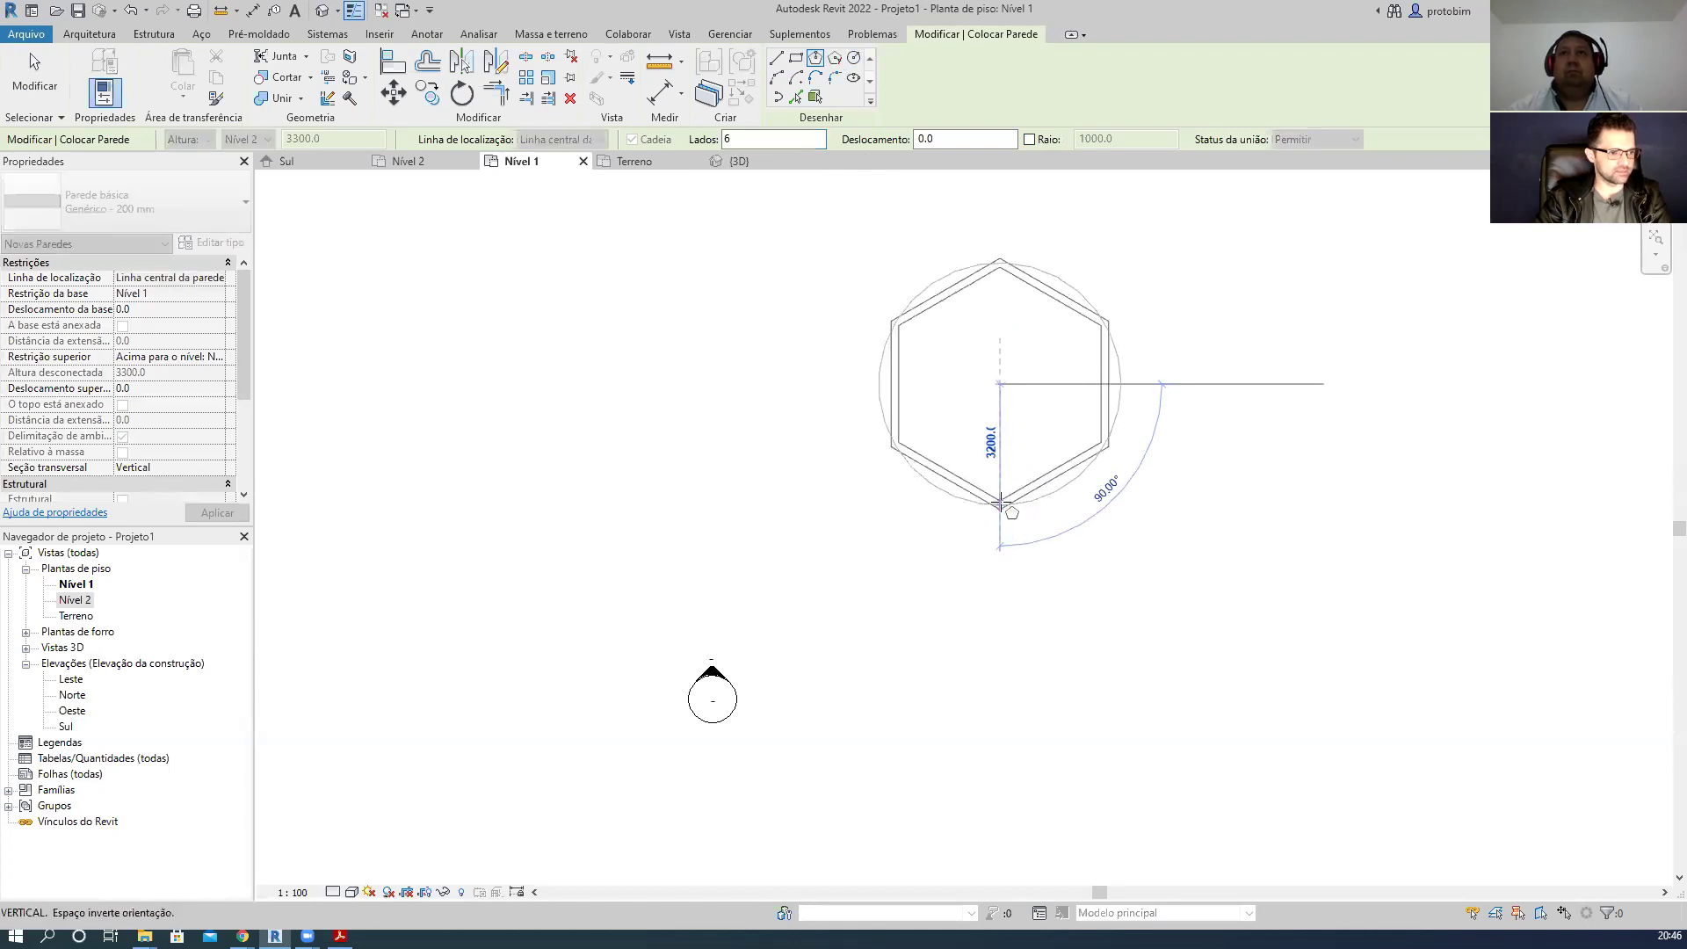
pyautogui.click(1000, 499)
# - Draw a circular wall with a radius of about 3300 mm to the right of the hexagon and inspect its lower half
pyautogui.click(853, 57)
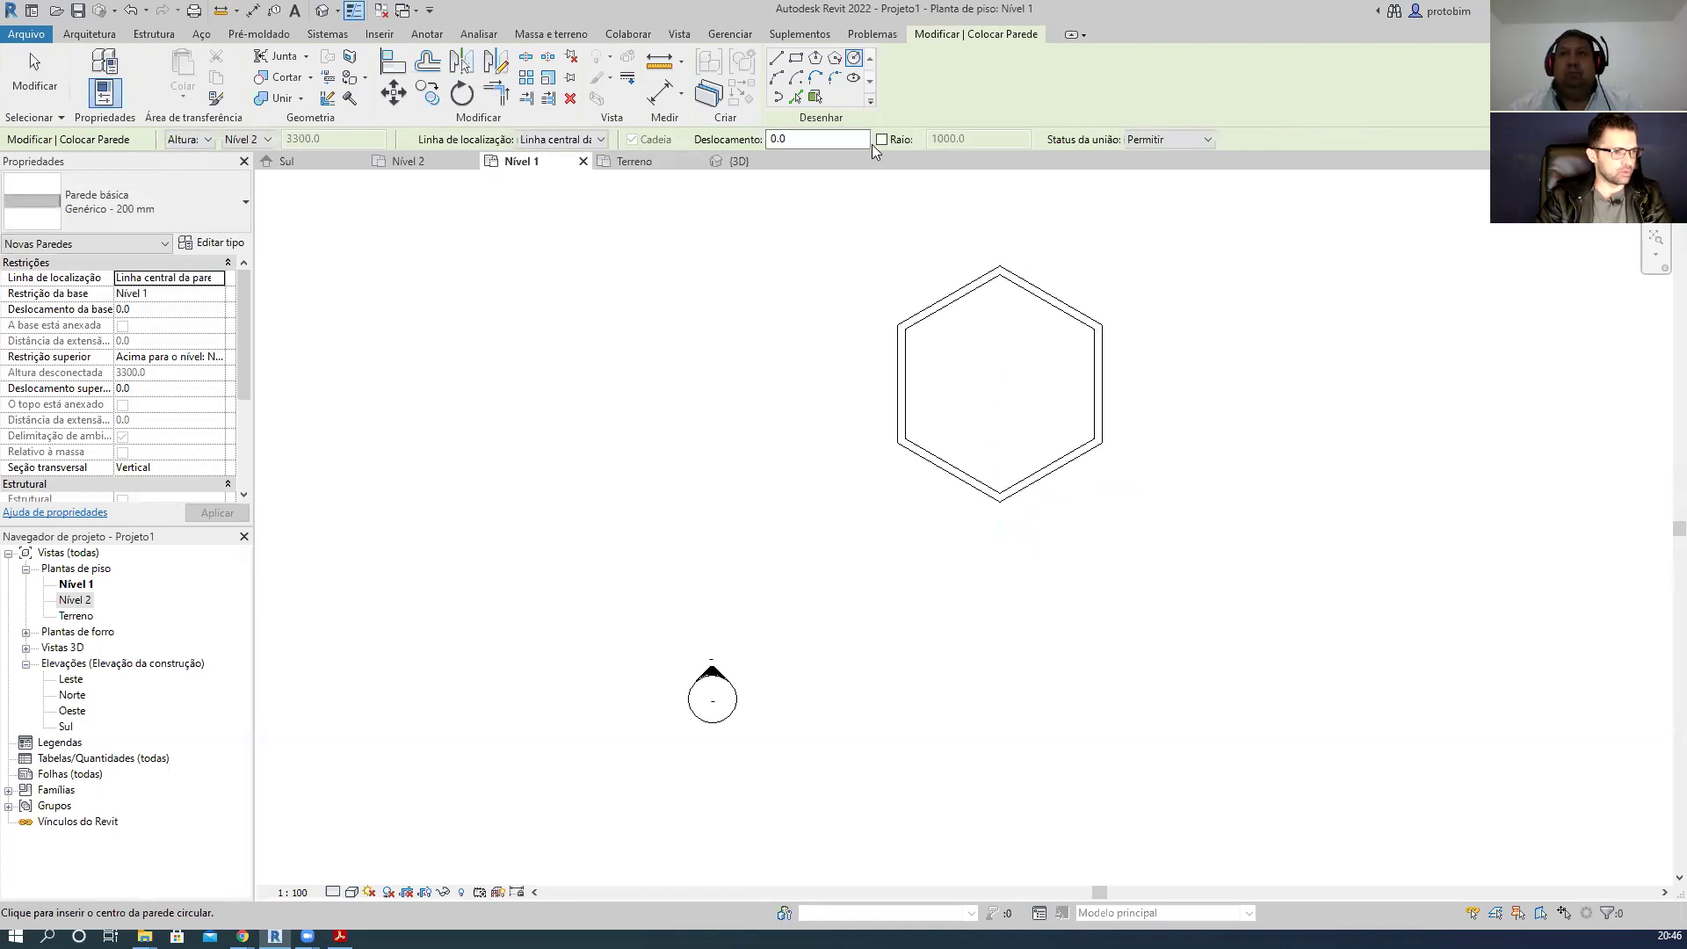
pyautogui.scroll(-1, 528, 304)
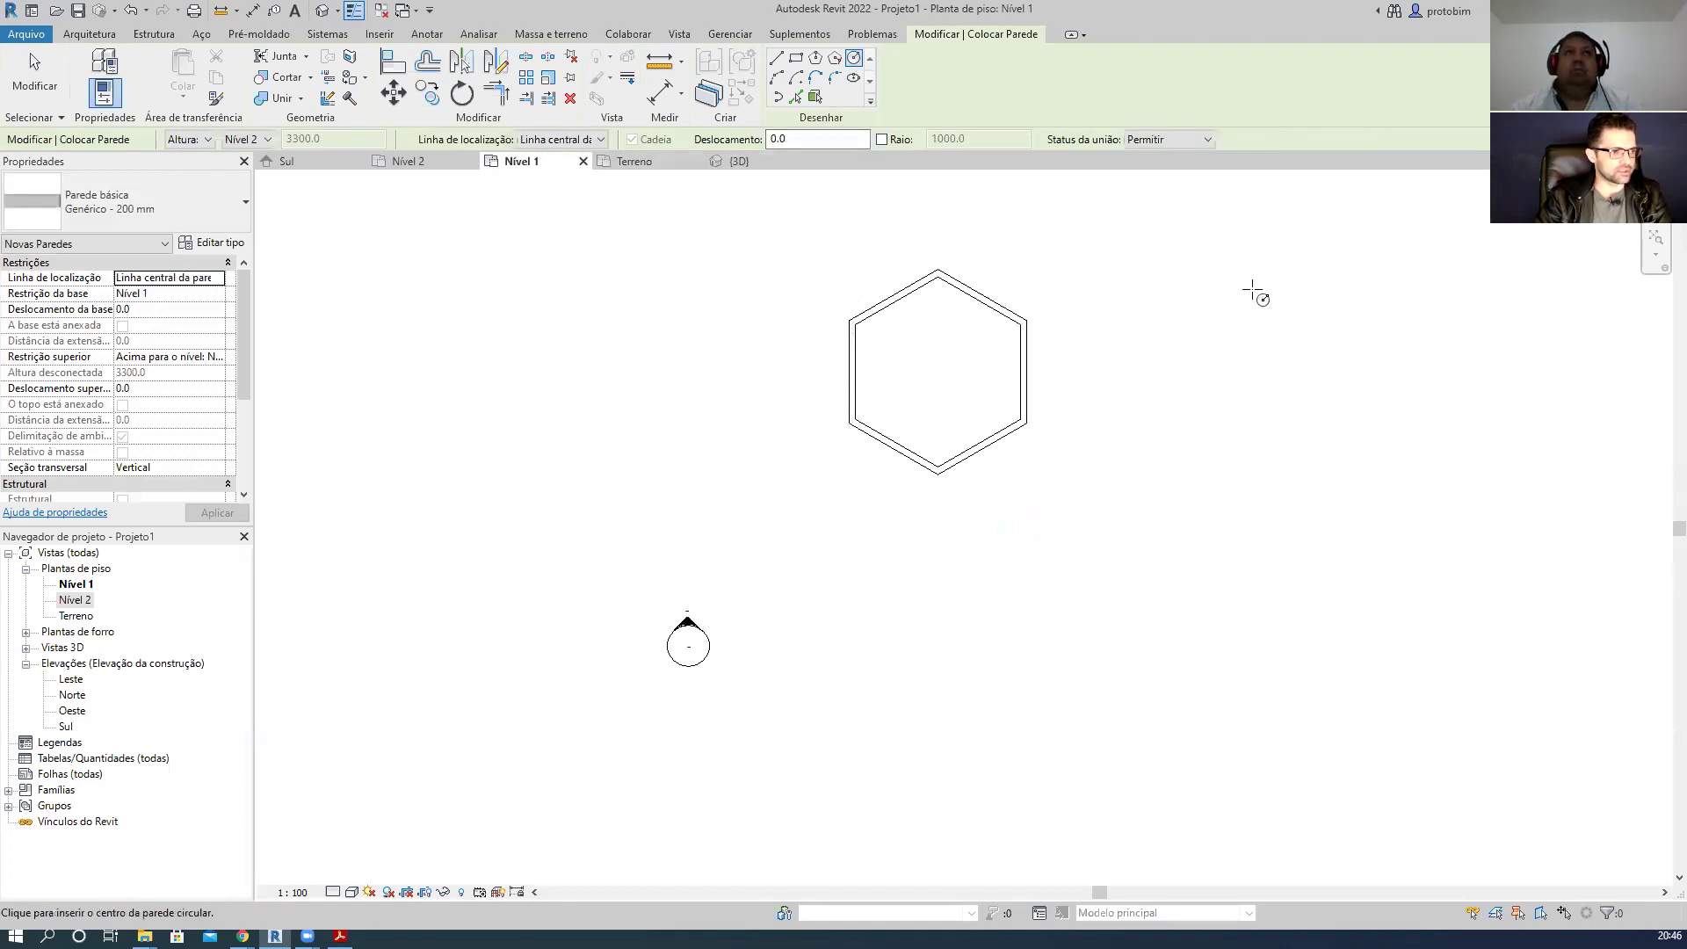
pyautogui.moveTo(1264, 351); pyautogui.dragTo(839, 410, button='middle')
pyautogui.click(980, 385)
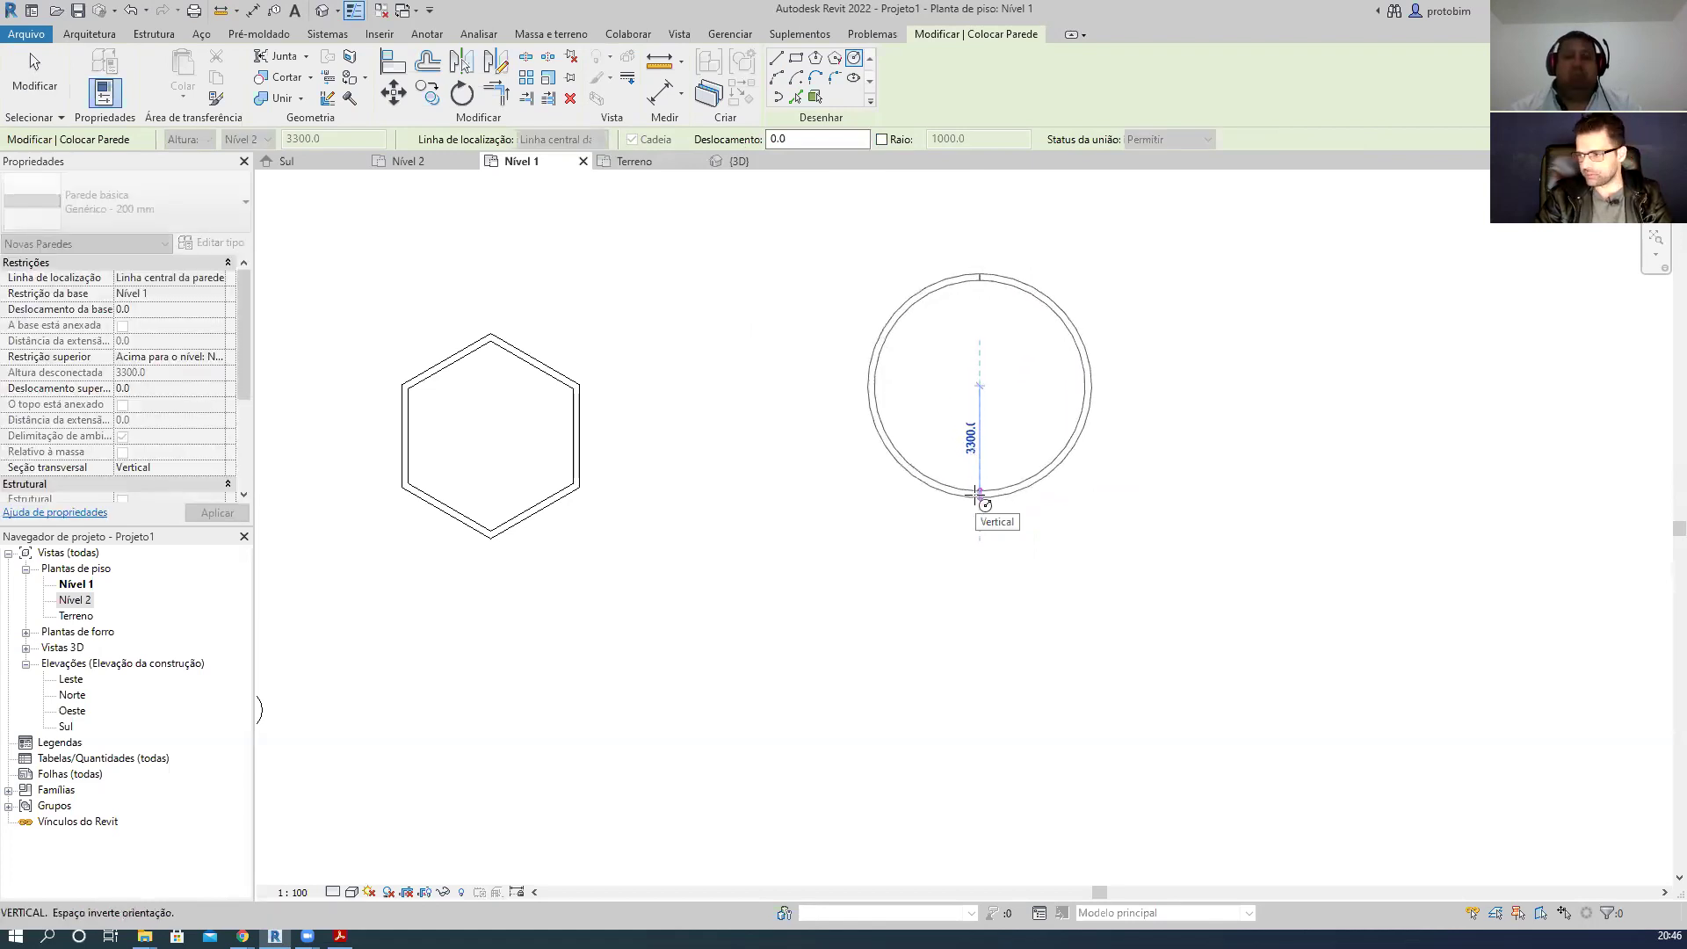
pyautogui.click(980, 498)
pyautogui.press('Escape')
pyautogui.press('Escape')
pyautogui.click(1024, 485)
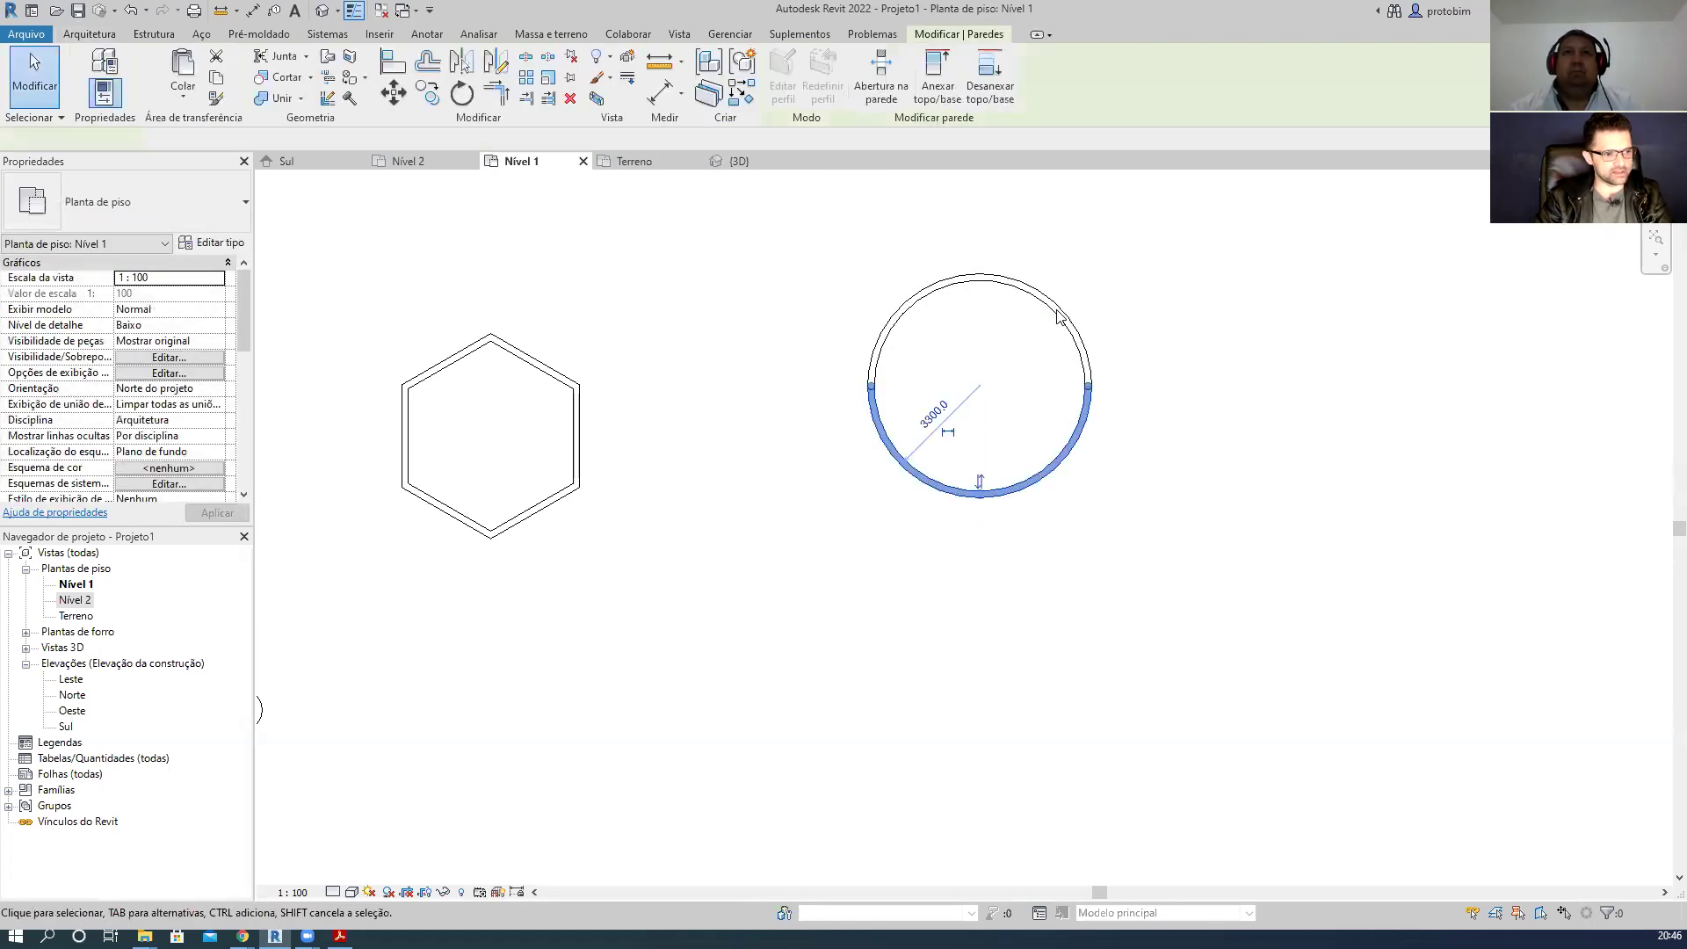
pyautogui.press('Escape')
pyautogui.scroll(1, 990, 475)
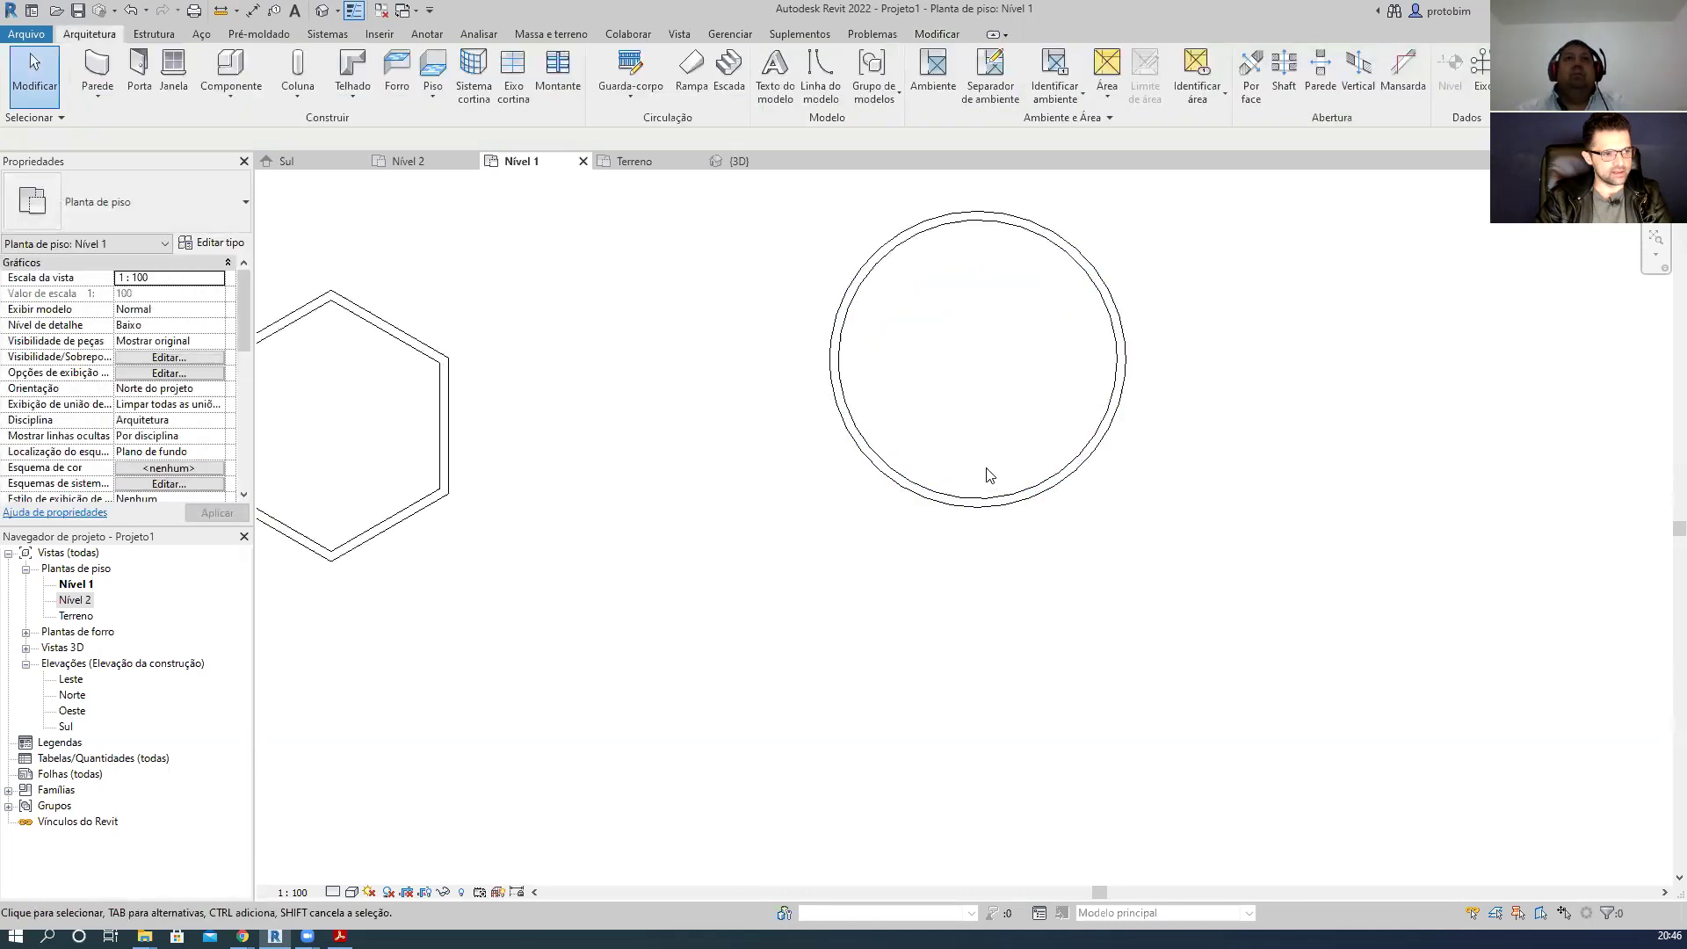
# - Delete the hexagonal and circular walls from the Nível 1 plan
pyautogui.click(928, 499)
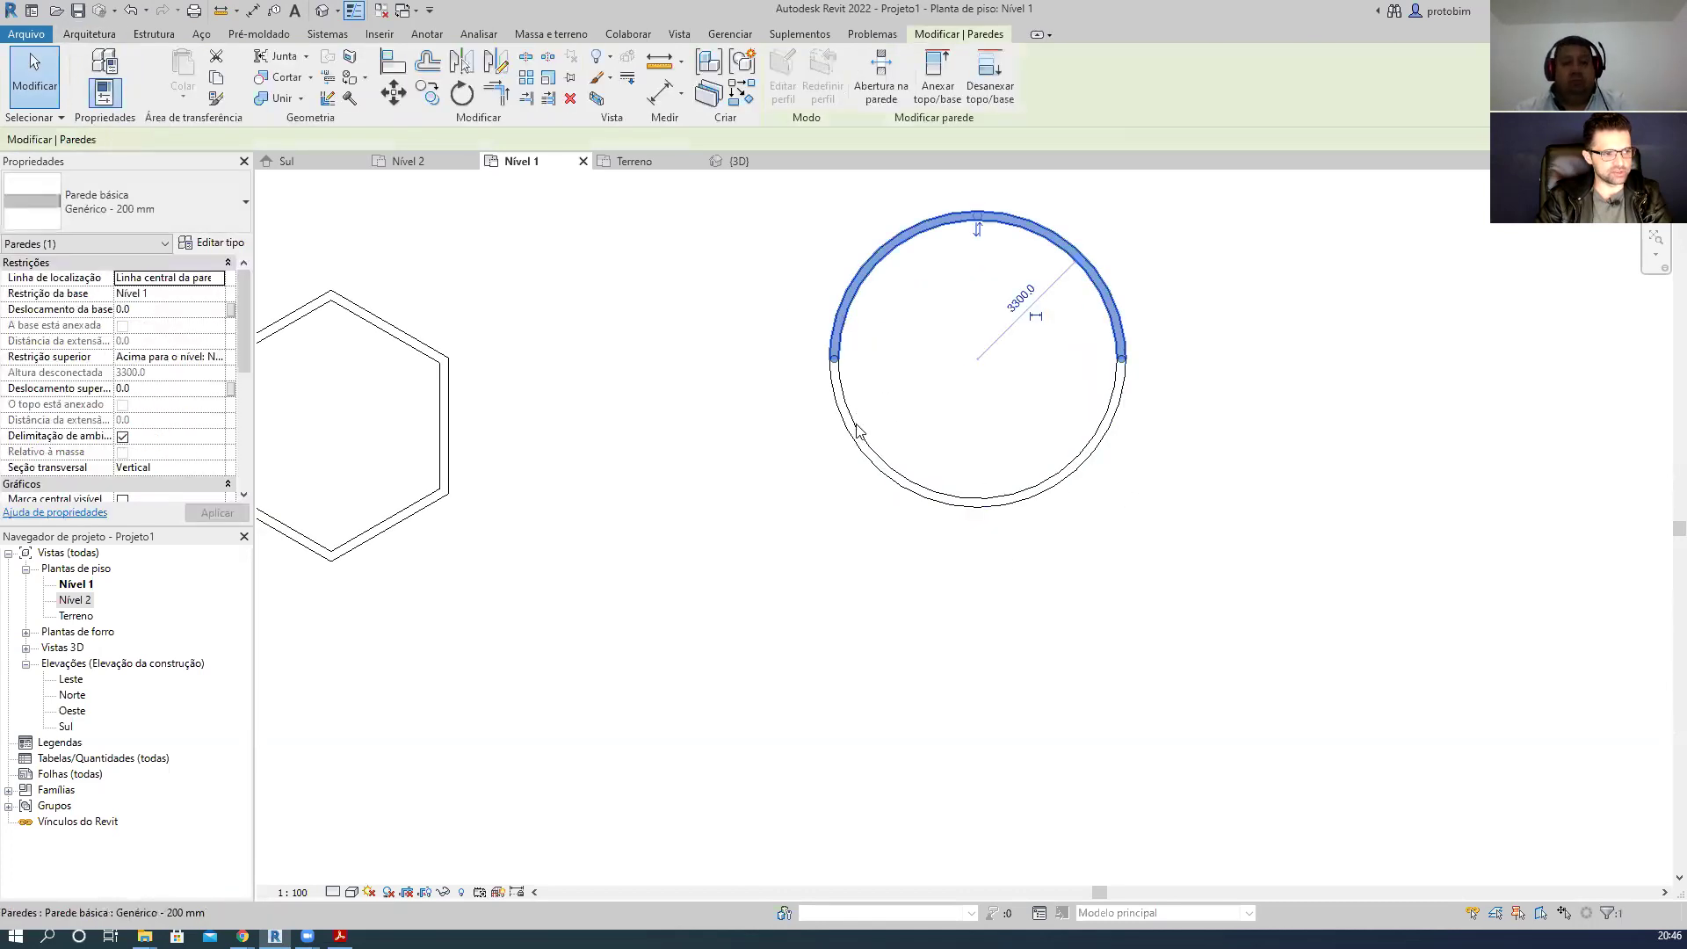
pyautogui.click(851, 338)
pyautogui.scroll(-2, 1420, 641)
pyautogui.moveTo(1419, 636); pyautogui.dragTo(634, 311)
pyautogui.press('Delete')
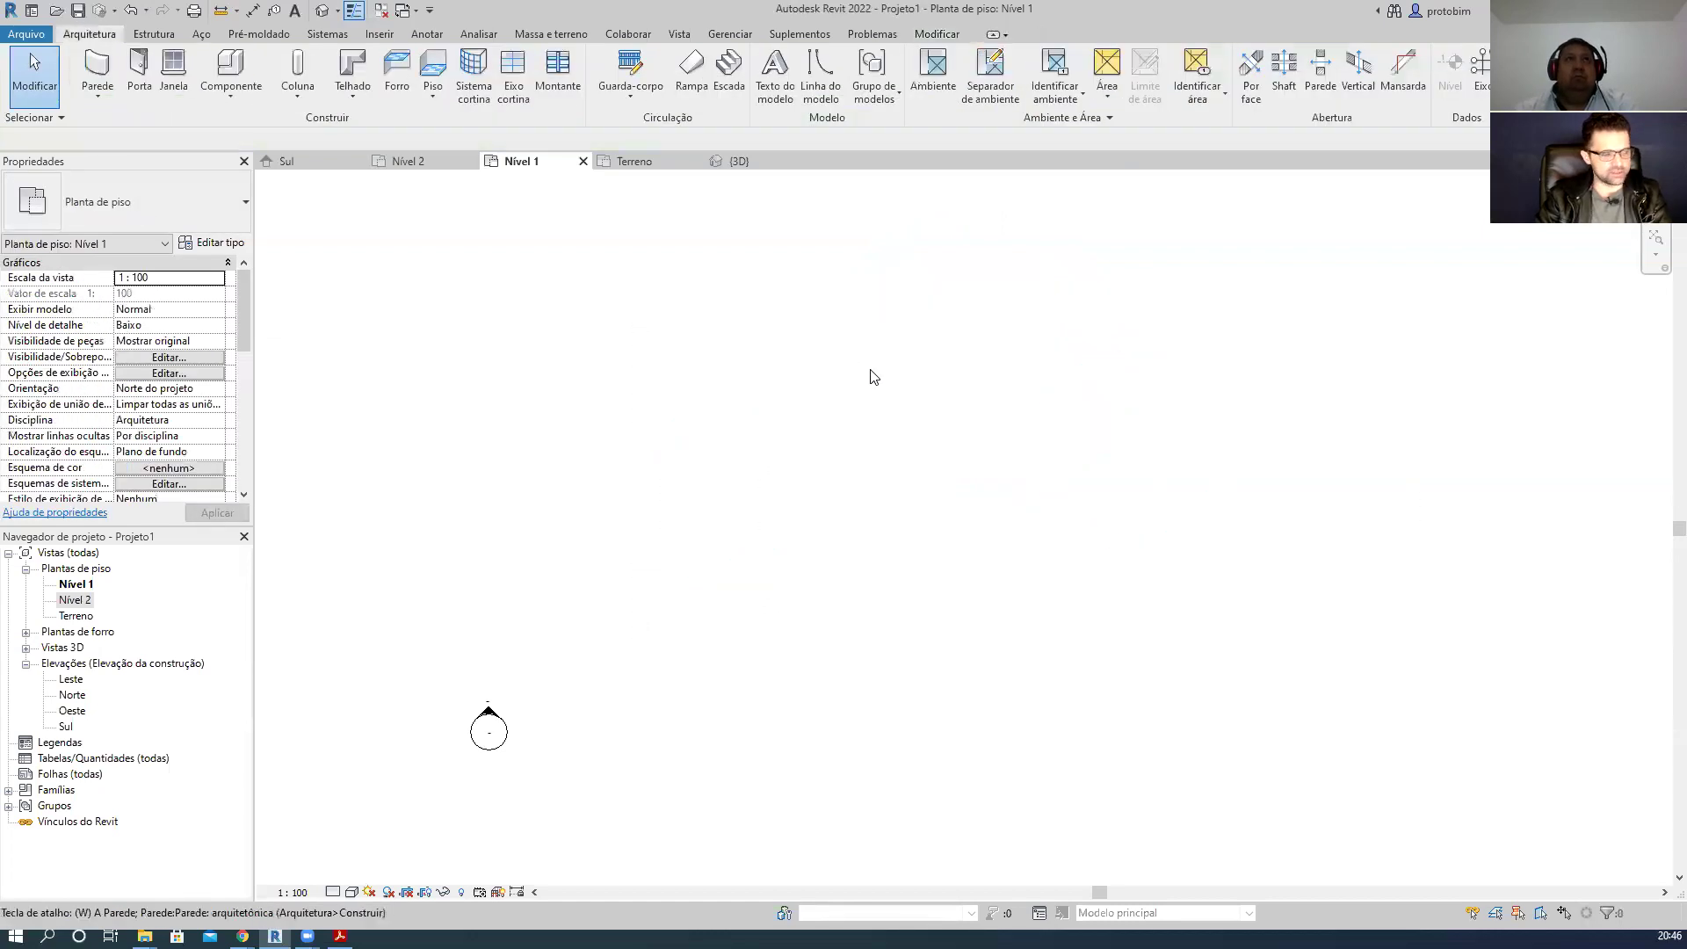
# - Draw a start-end-radius arc wall on Nível 1 with a horizontal chord of about 11500 mm, bulging upward
pyautogui.press('w')
pyautogui.press('a')
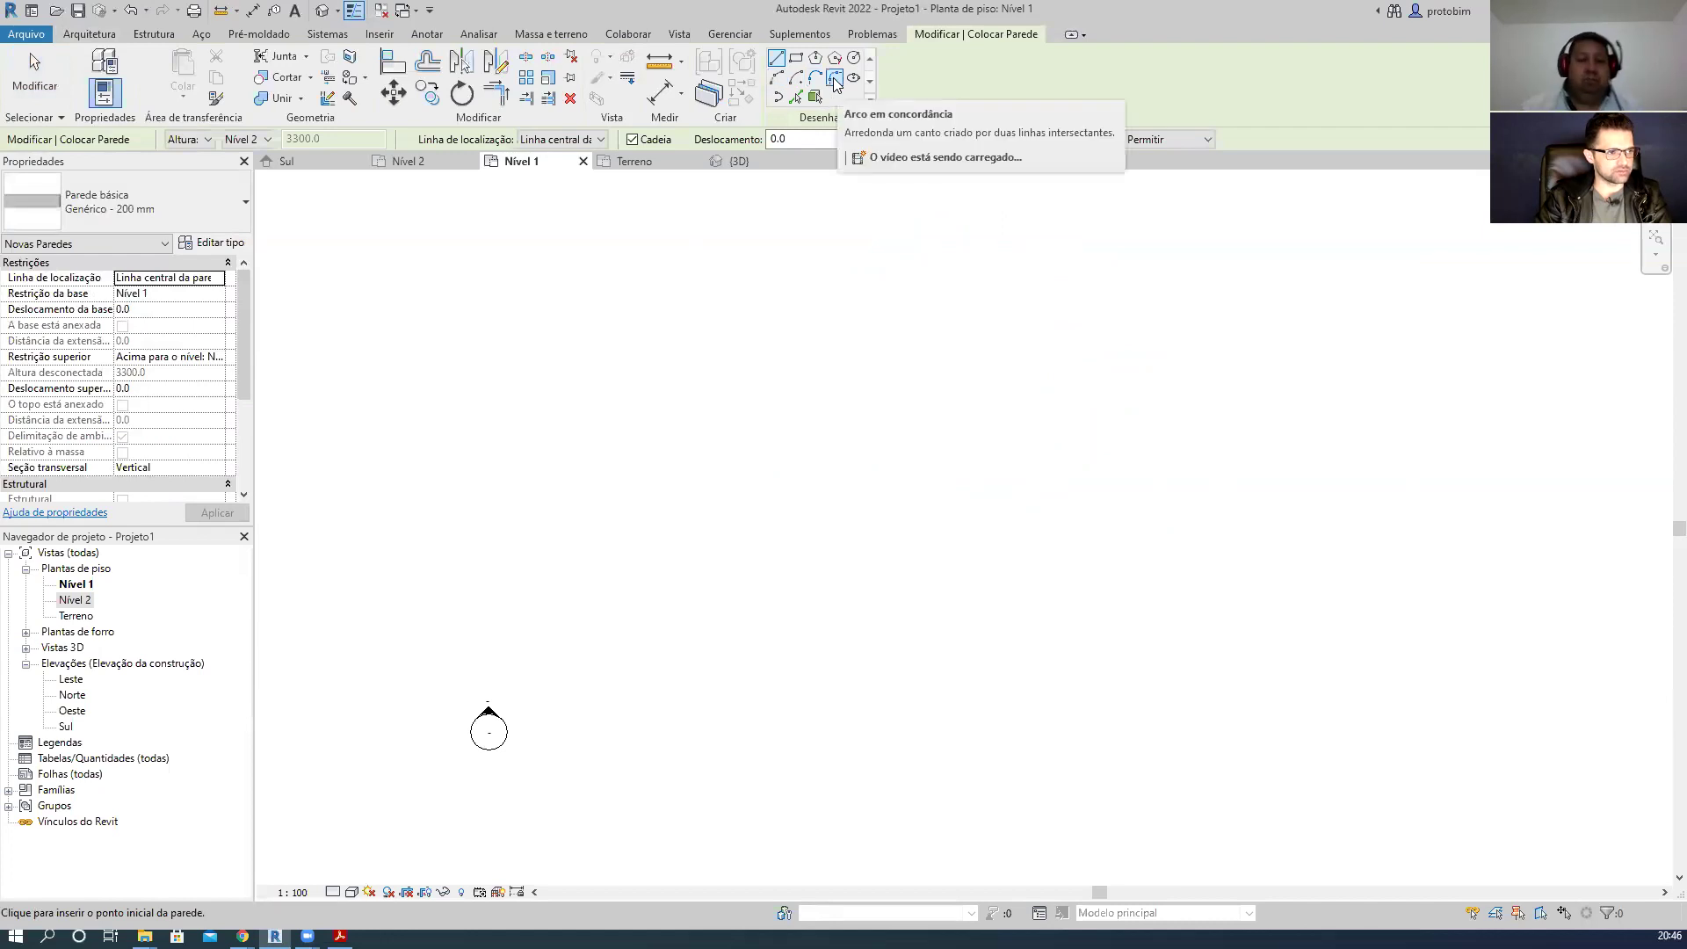
pyautogui.click(778, 81)
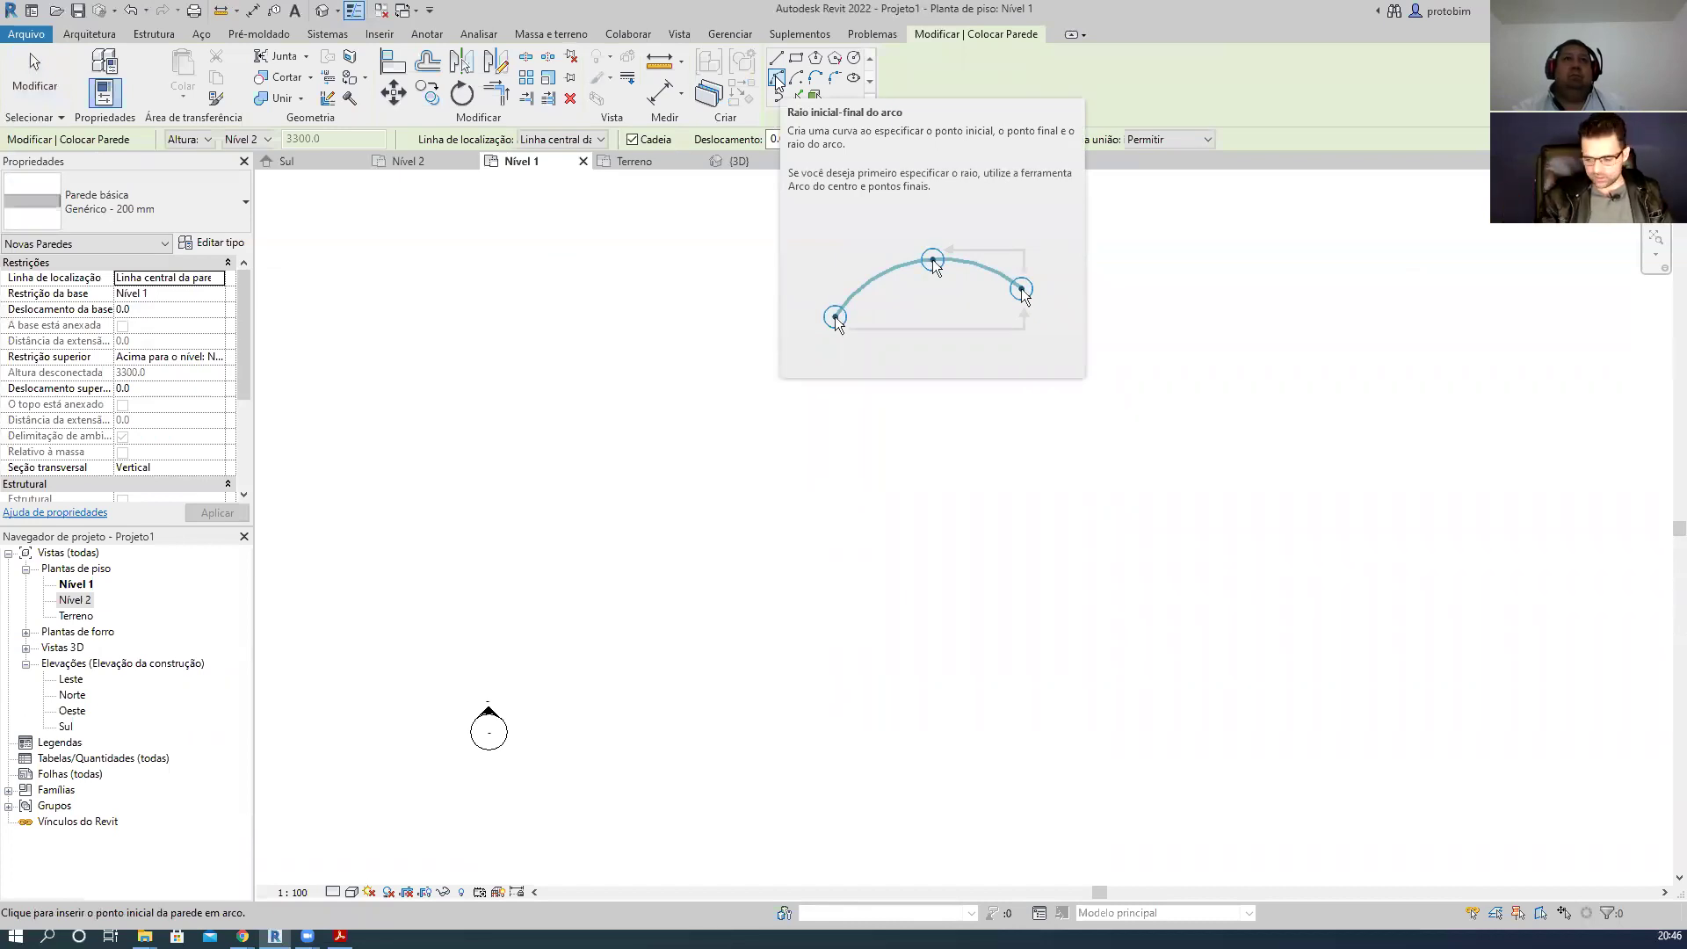
pyautogui.click(683, 454)
pyautogui.click(1017, 454)
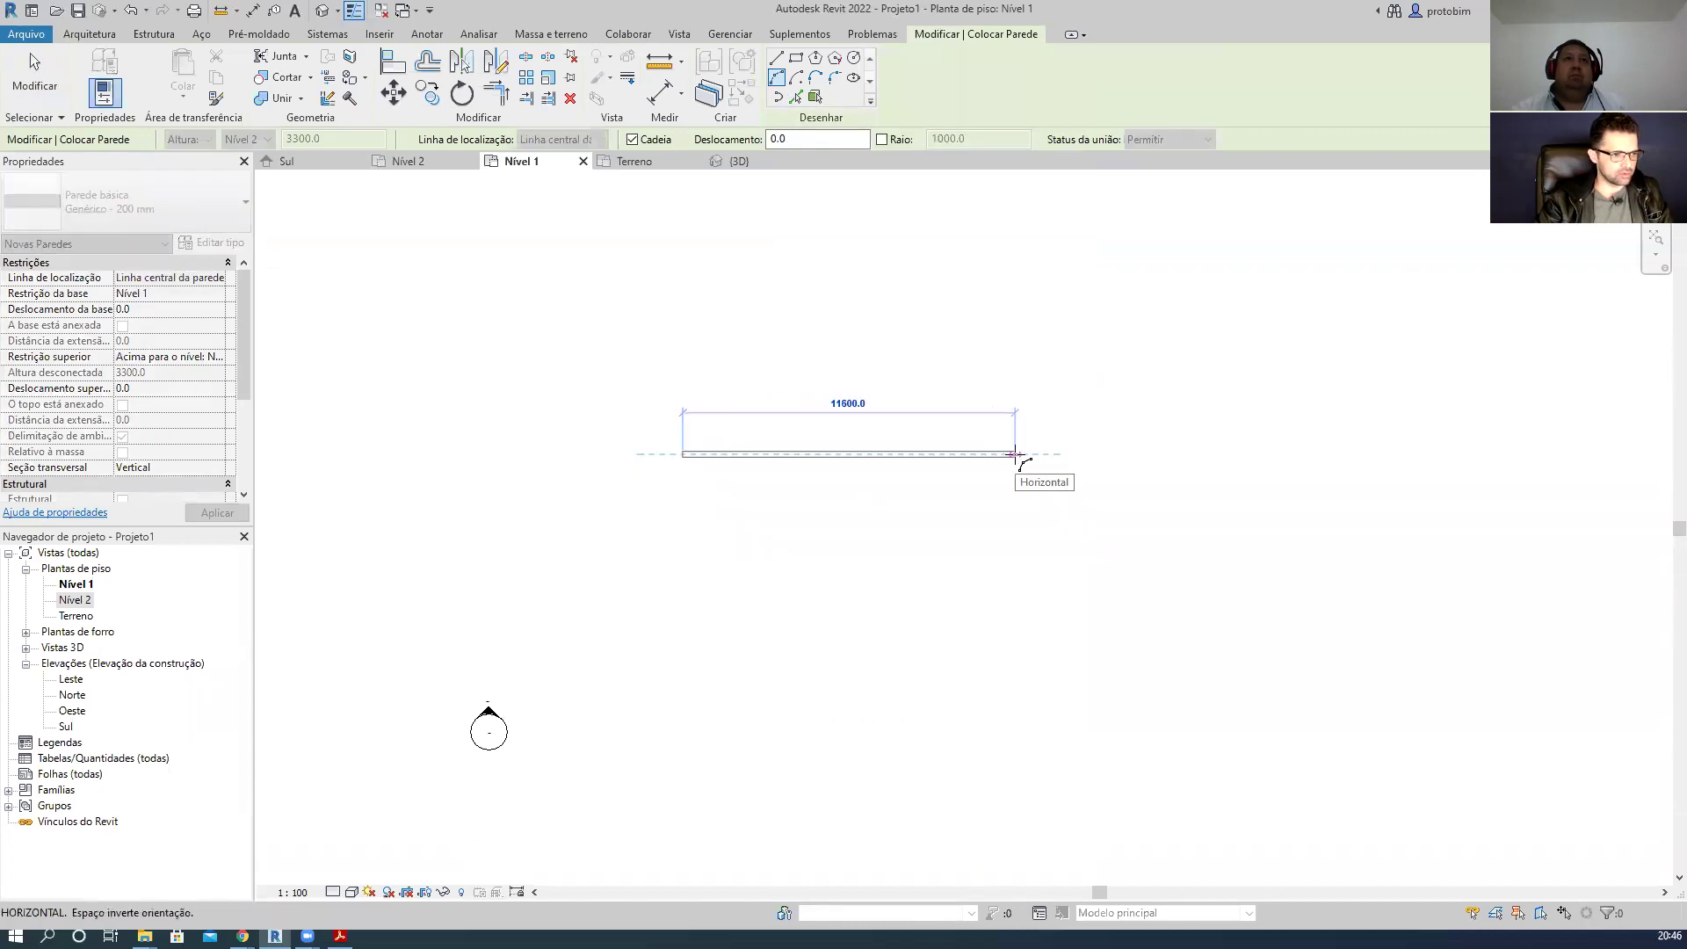
pyautogui.click(852, 379)
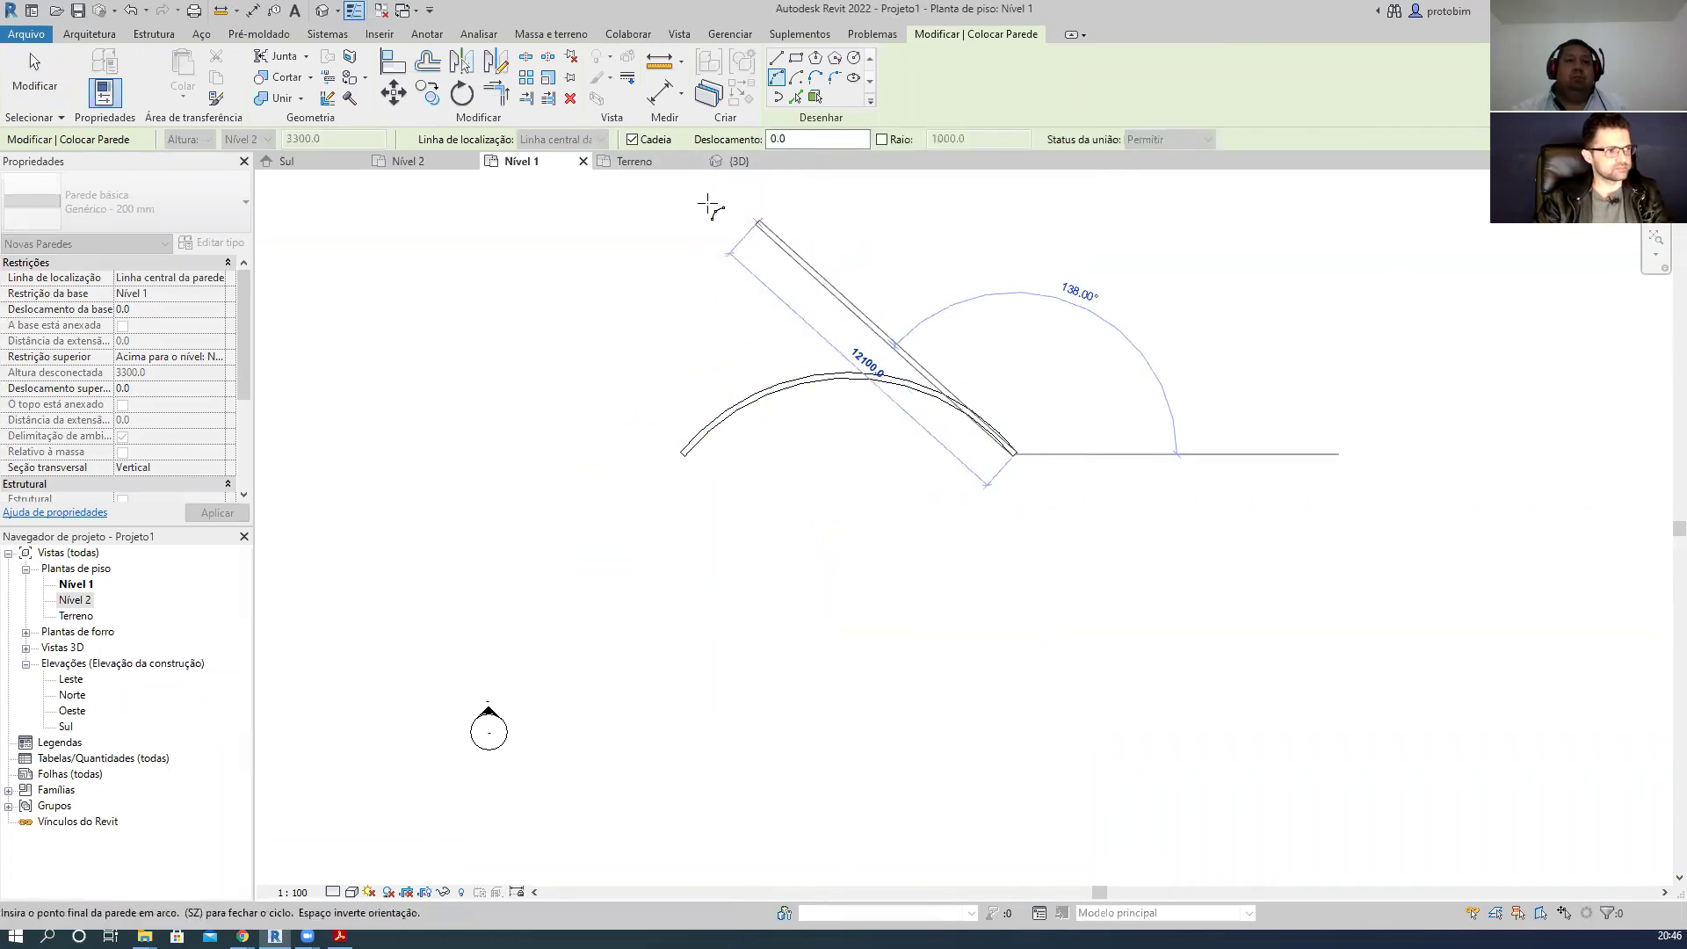
pyautogui.press('Escape')
pyautogui.press('Escape')
pyautogui.scroll(-1, 471, 377)
# - Draw a center-ends arc wall to the right of the first arc, with a radius of about 7400 mm spanning about 79°
pyautogui.press('w')
pyautogui.press('a')
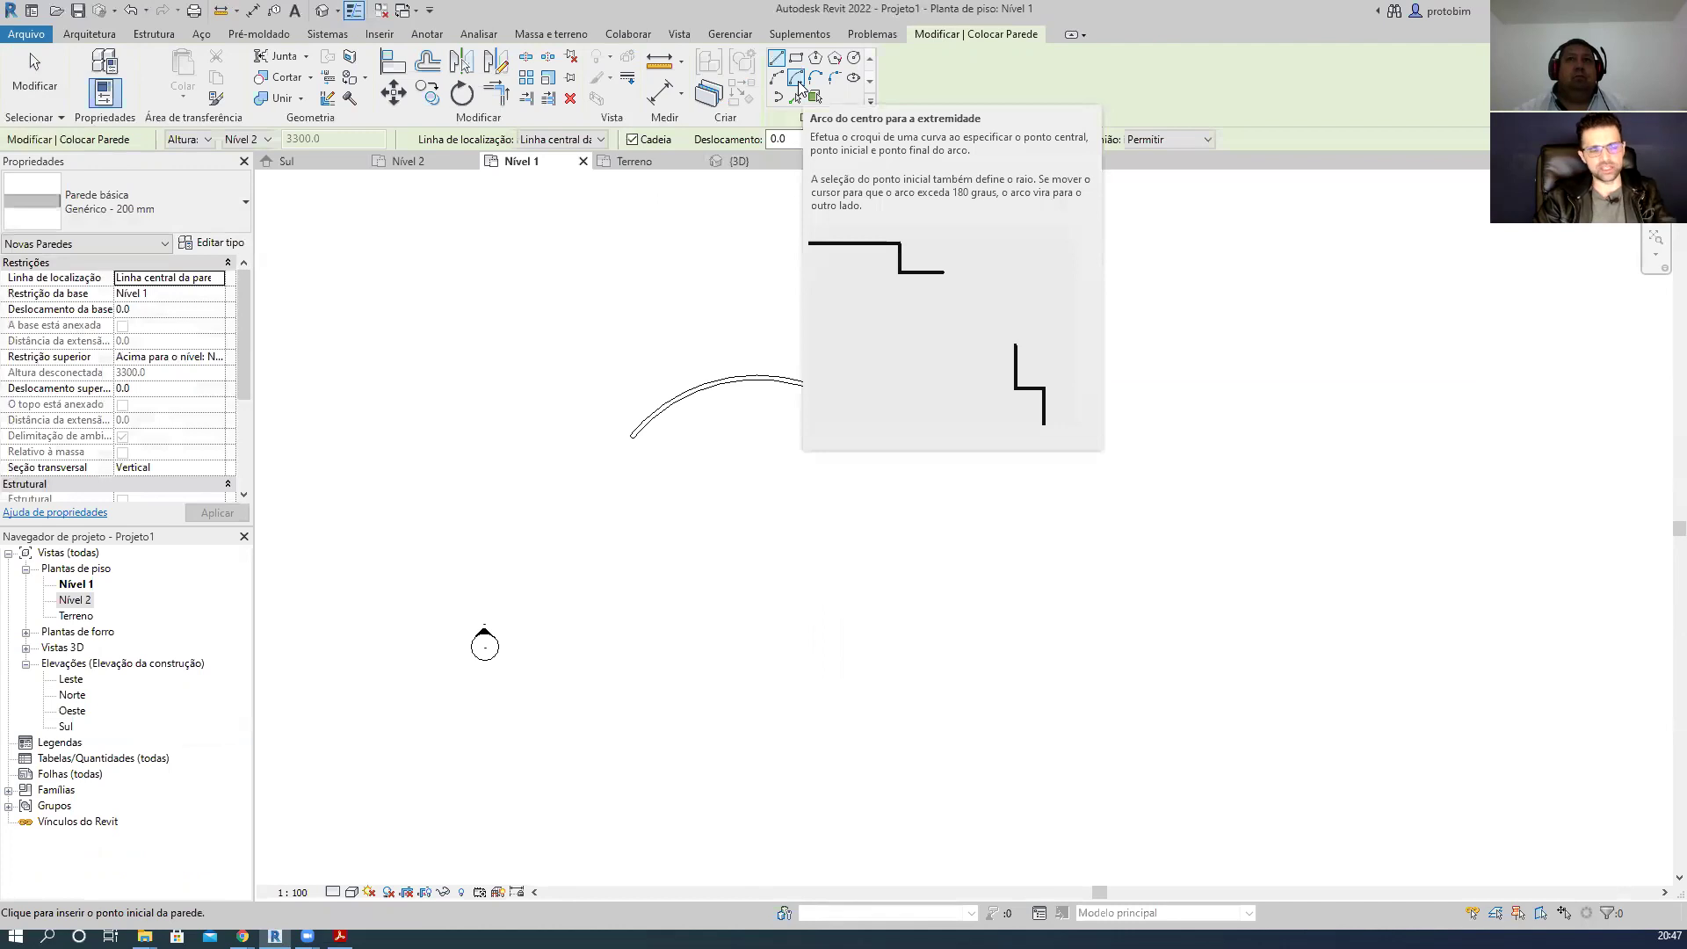
pyautogui.click(798, 82)
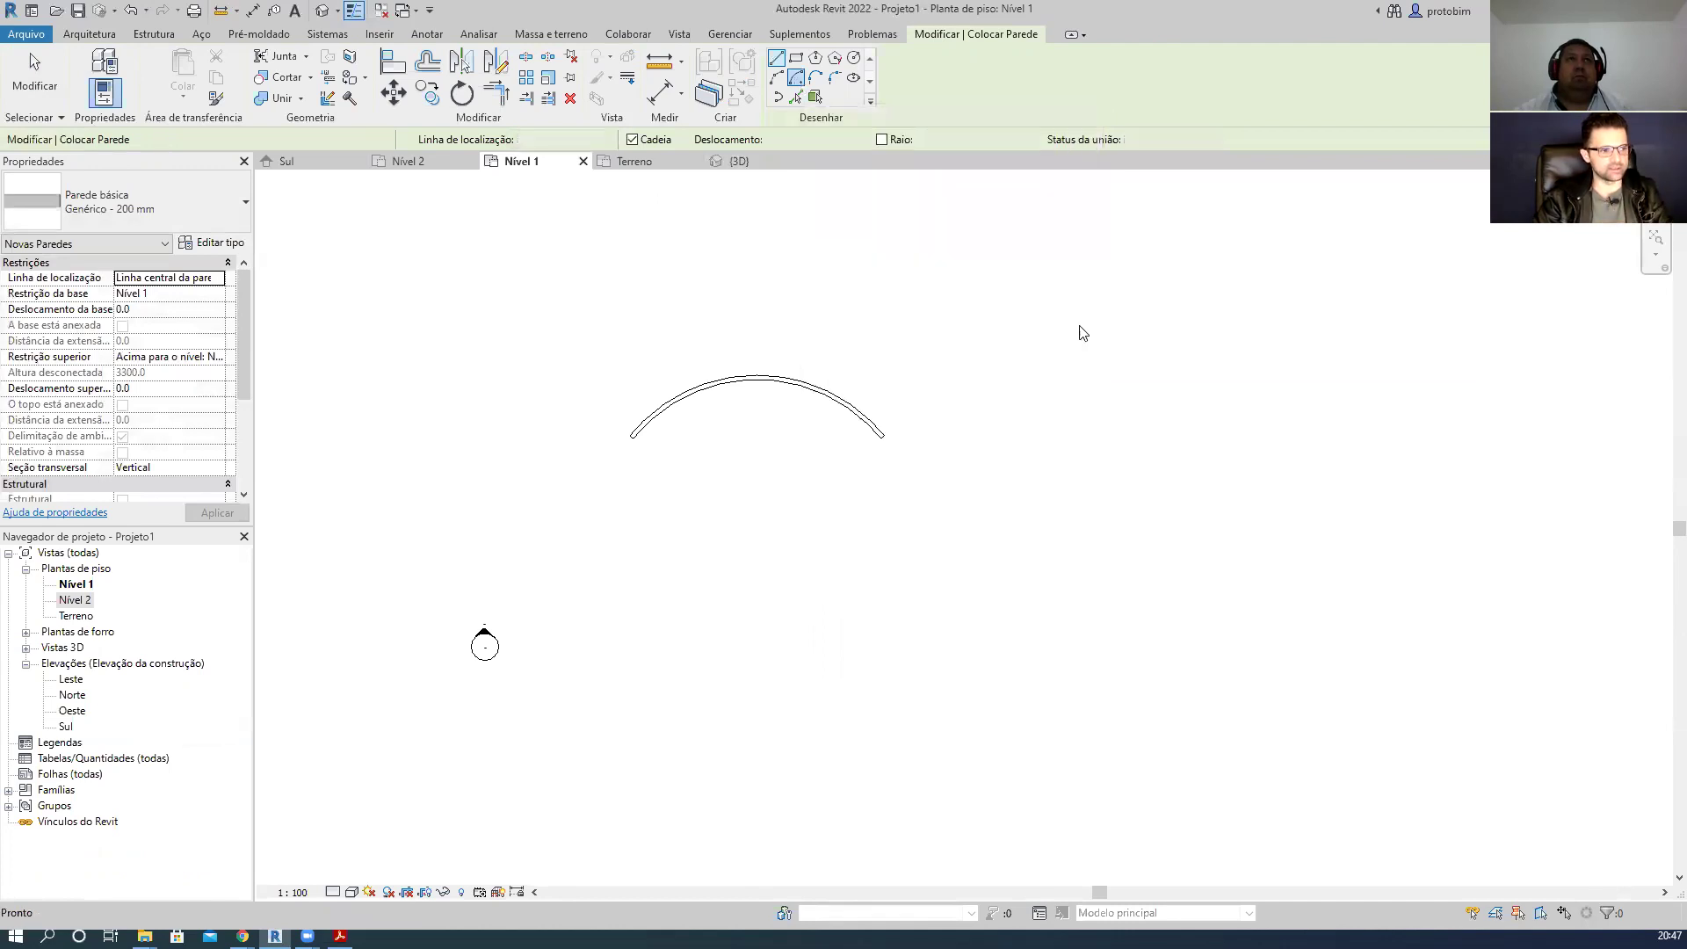
pyautogui.click(1177, 474)
pyautogui.click(1178, 316)
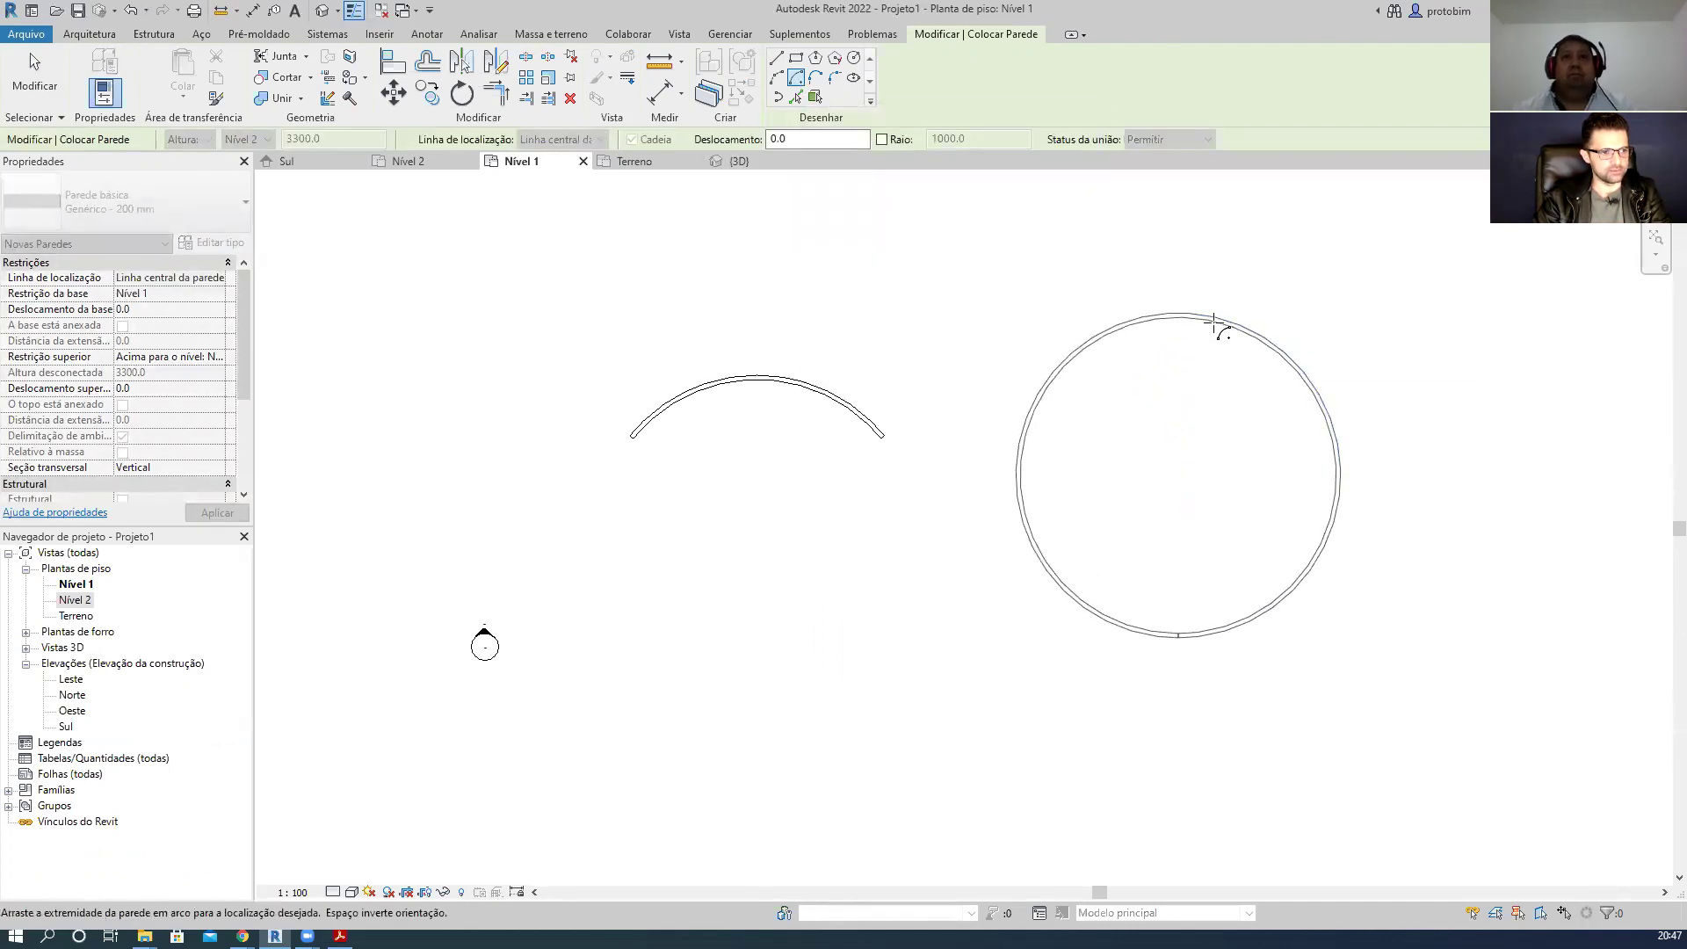
pyautogui.click(1306, 452)
pyautogui.press('Escape')
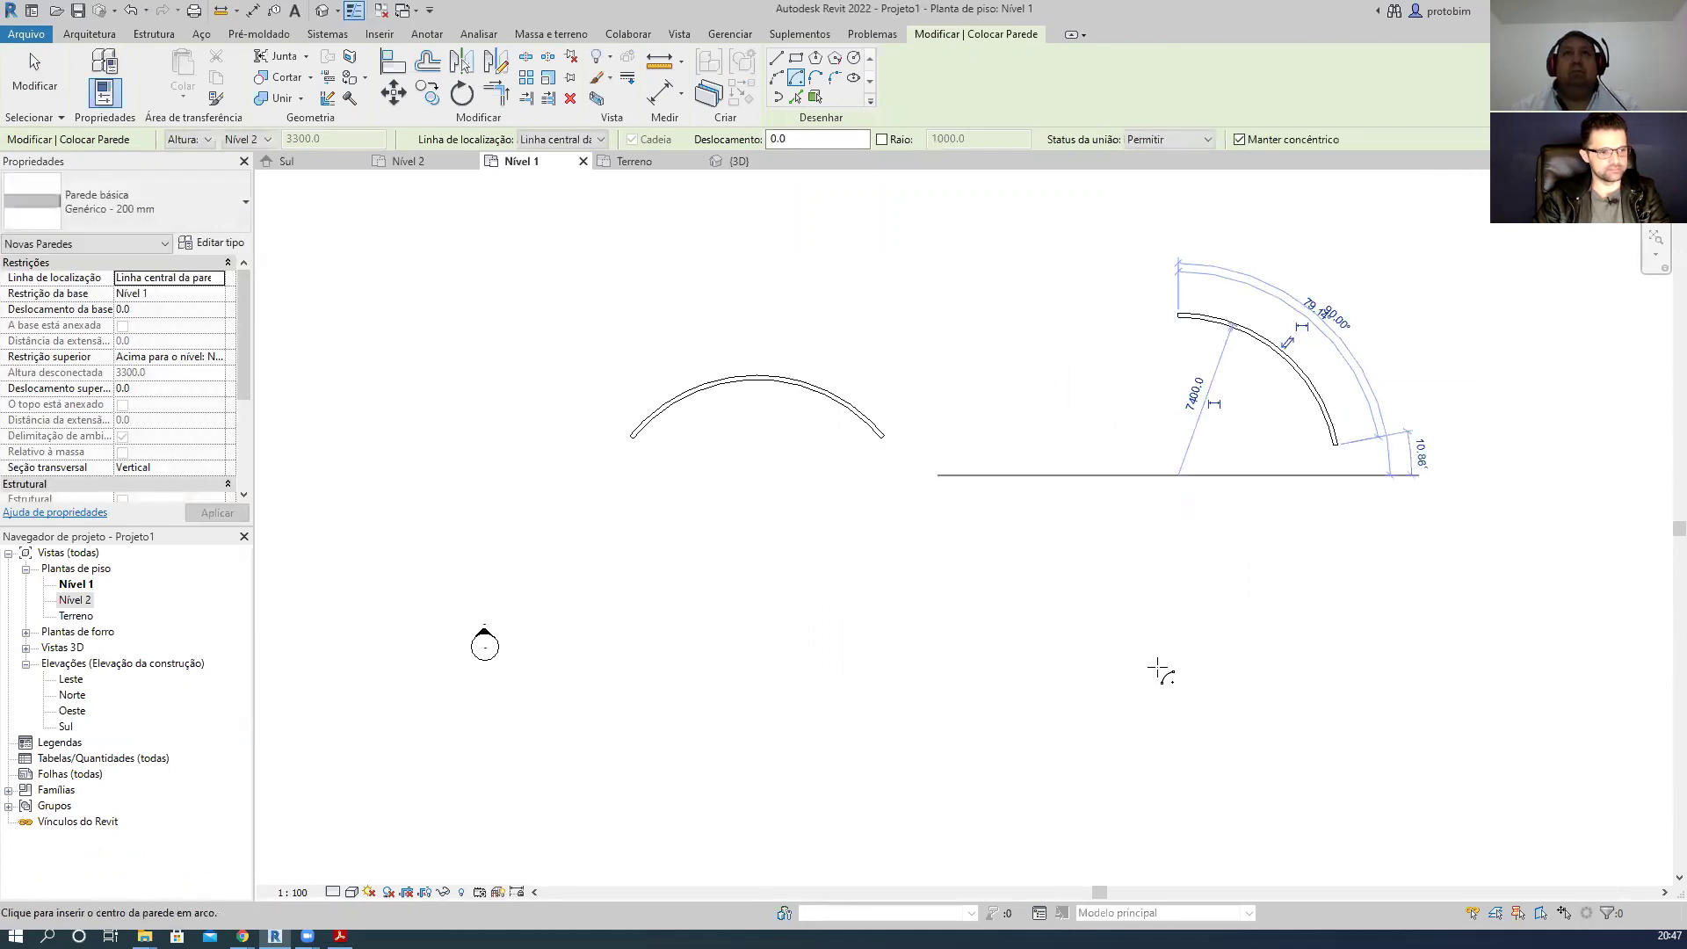
pyautogui.press('Escape')
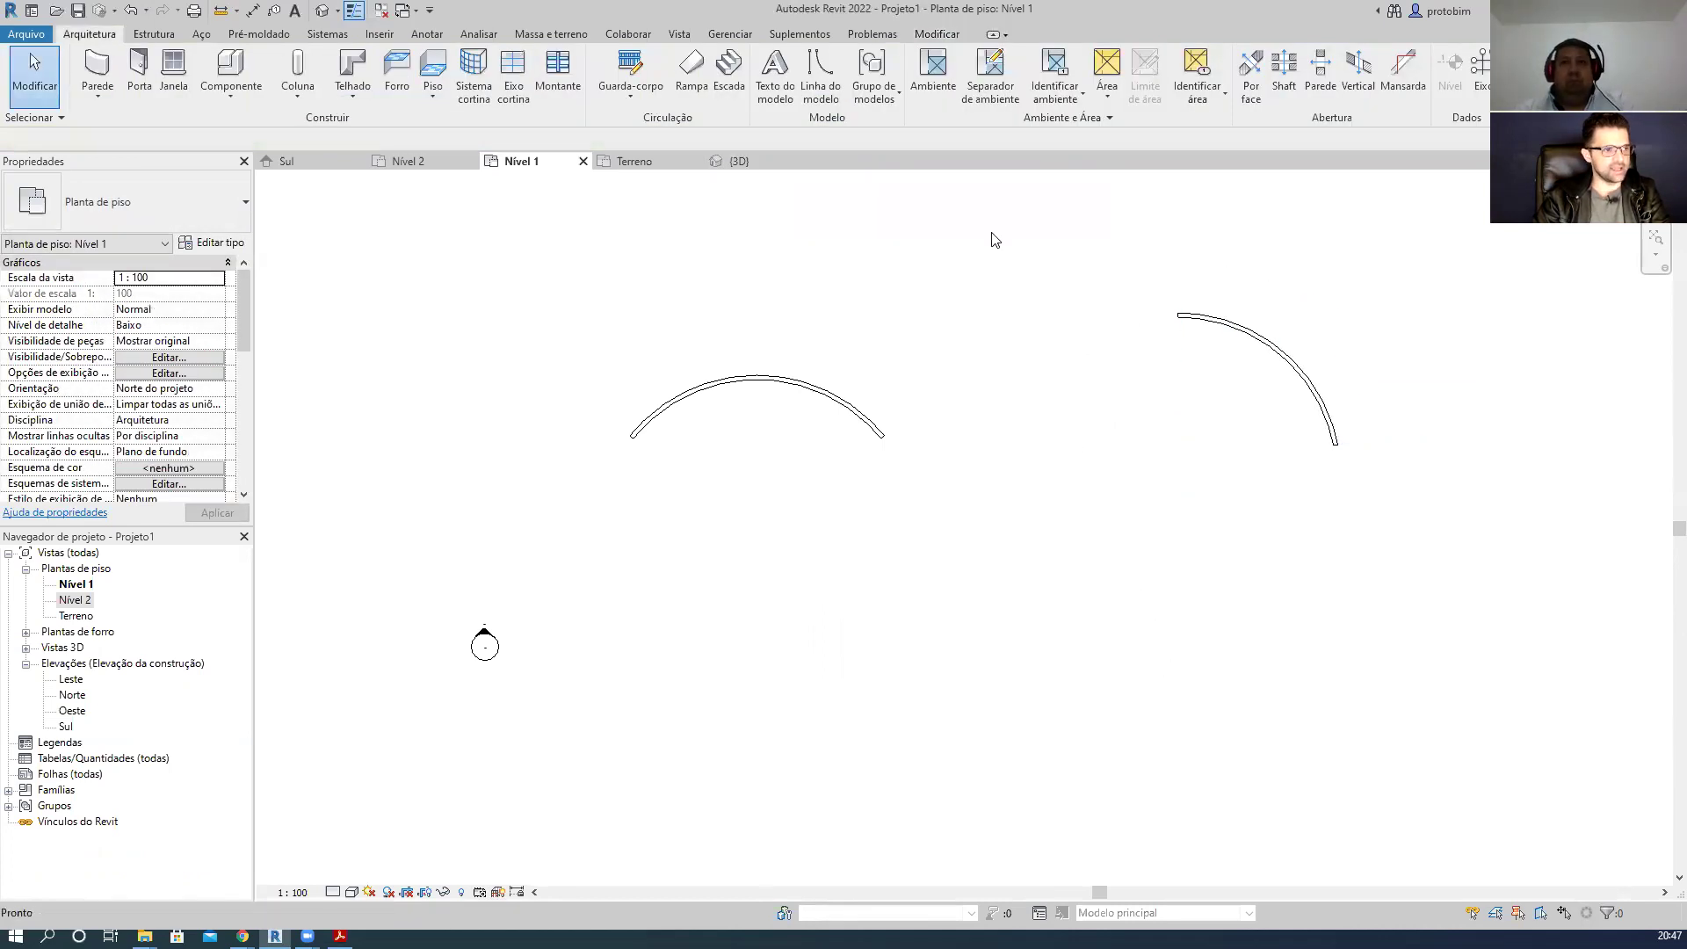
# - Delete both arc walls from the Nível 1 plan
pyautogui.press('w')
pyautogui.press('a')
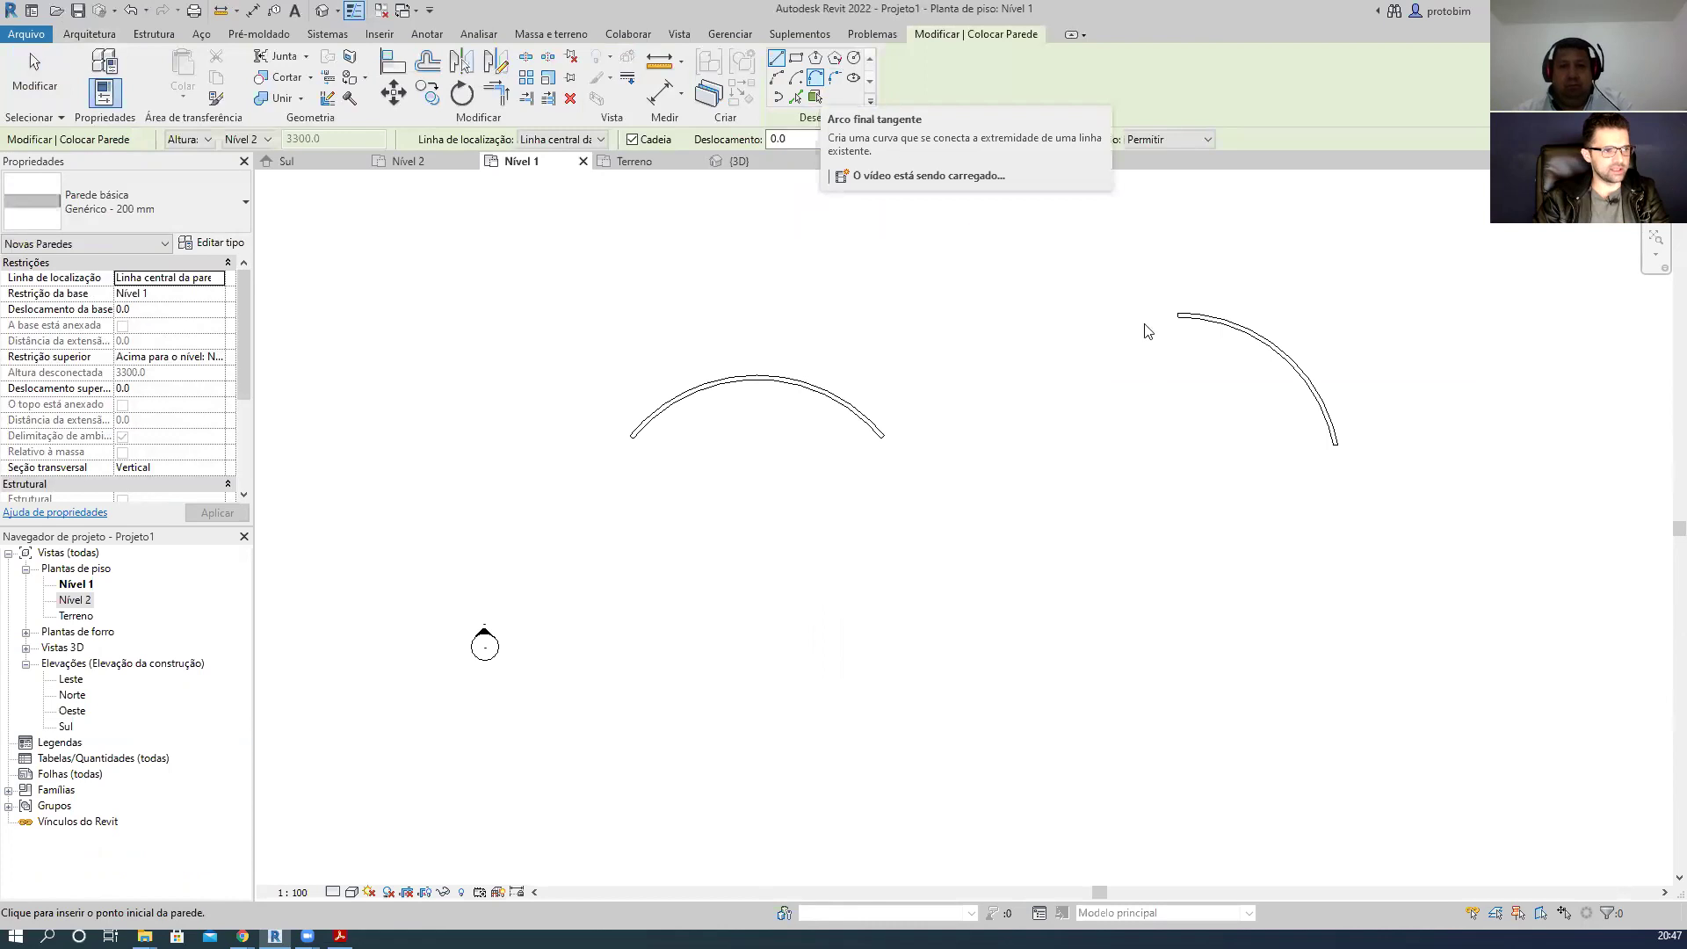
pyautogui.press('Escape')
pyautogui.moveTo(1102, 372); pyautogui.dragTo(621, 290)
pyautogui.press('Delete')
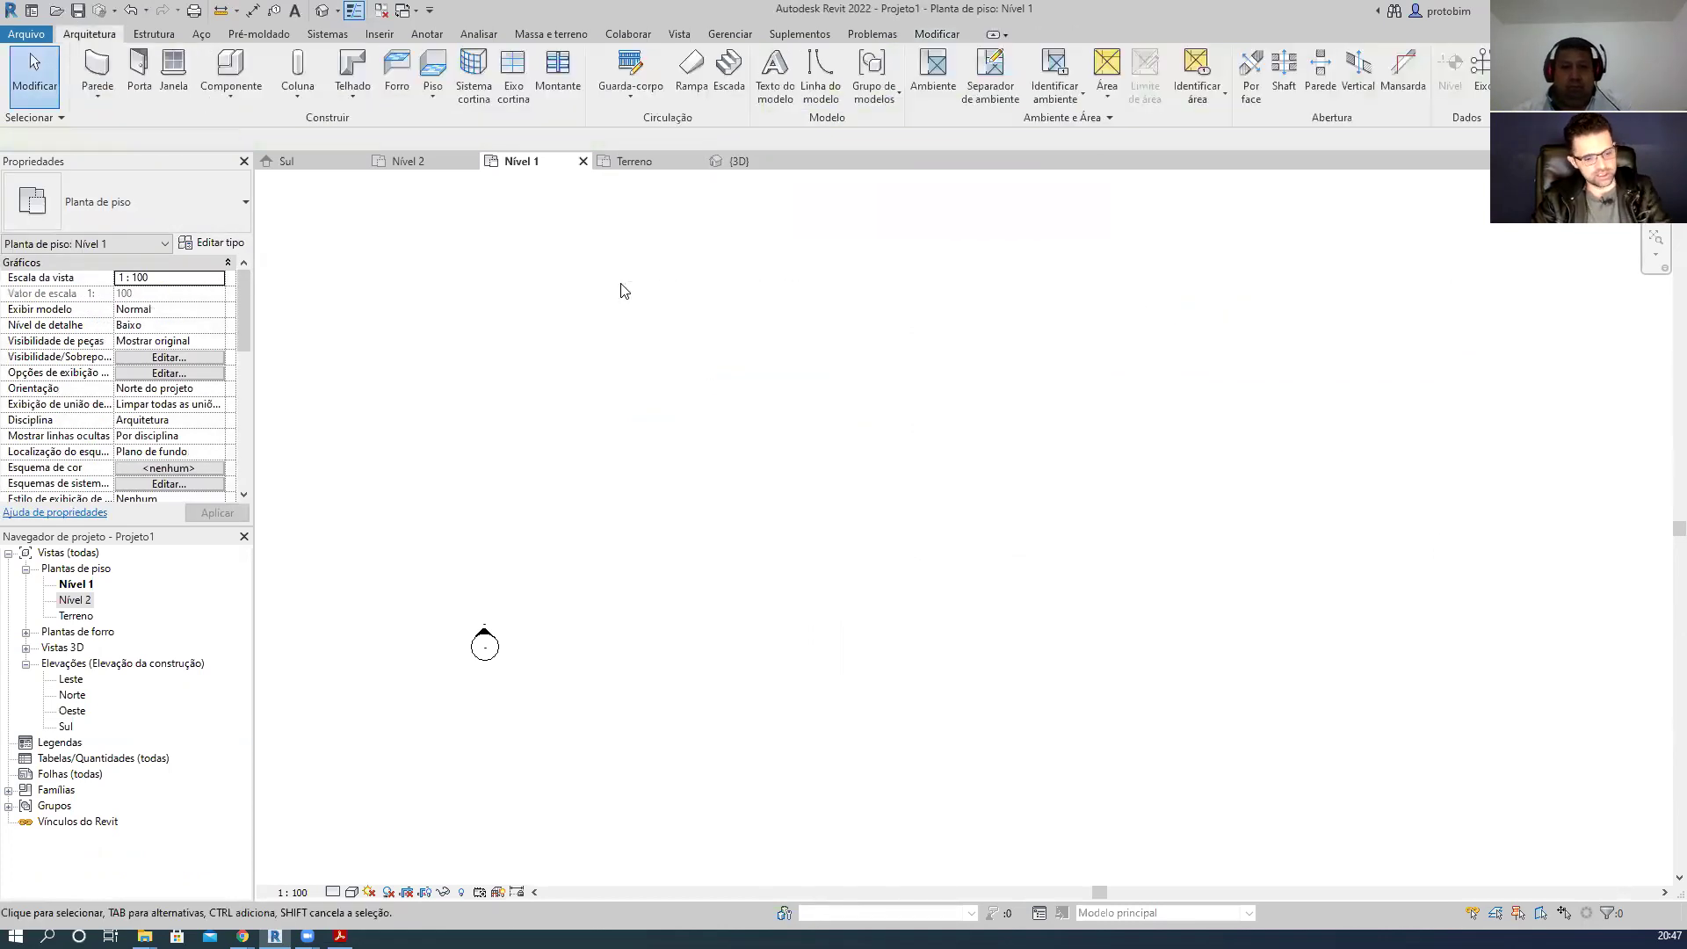
# - Draw a single straight vertical wall in the middle of the Nível 1 plan
pyautogui.press('w')
pyautogui.press('a')
pyautogui.click(872, 606)
pyautogui.click(872, 475)
pyautogui.press('Escape')
pyautogui.press('Escape')
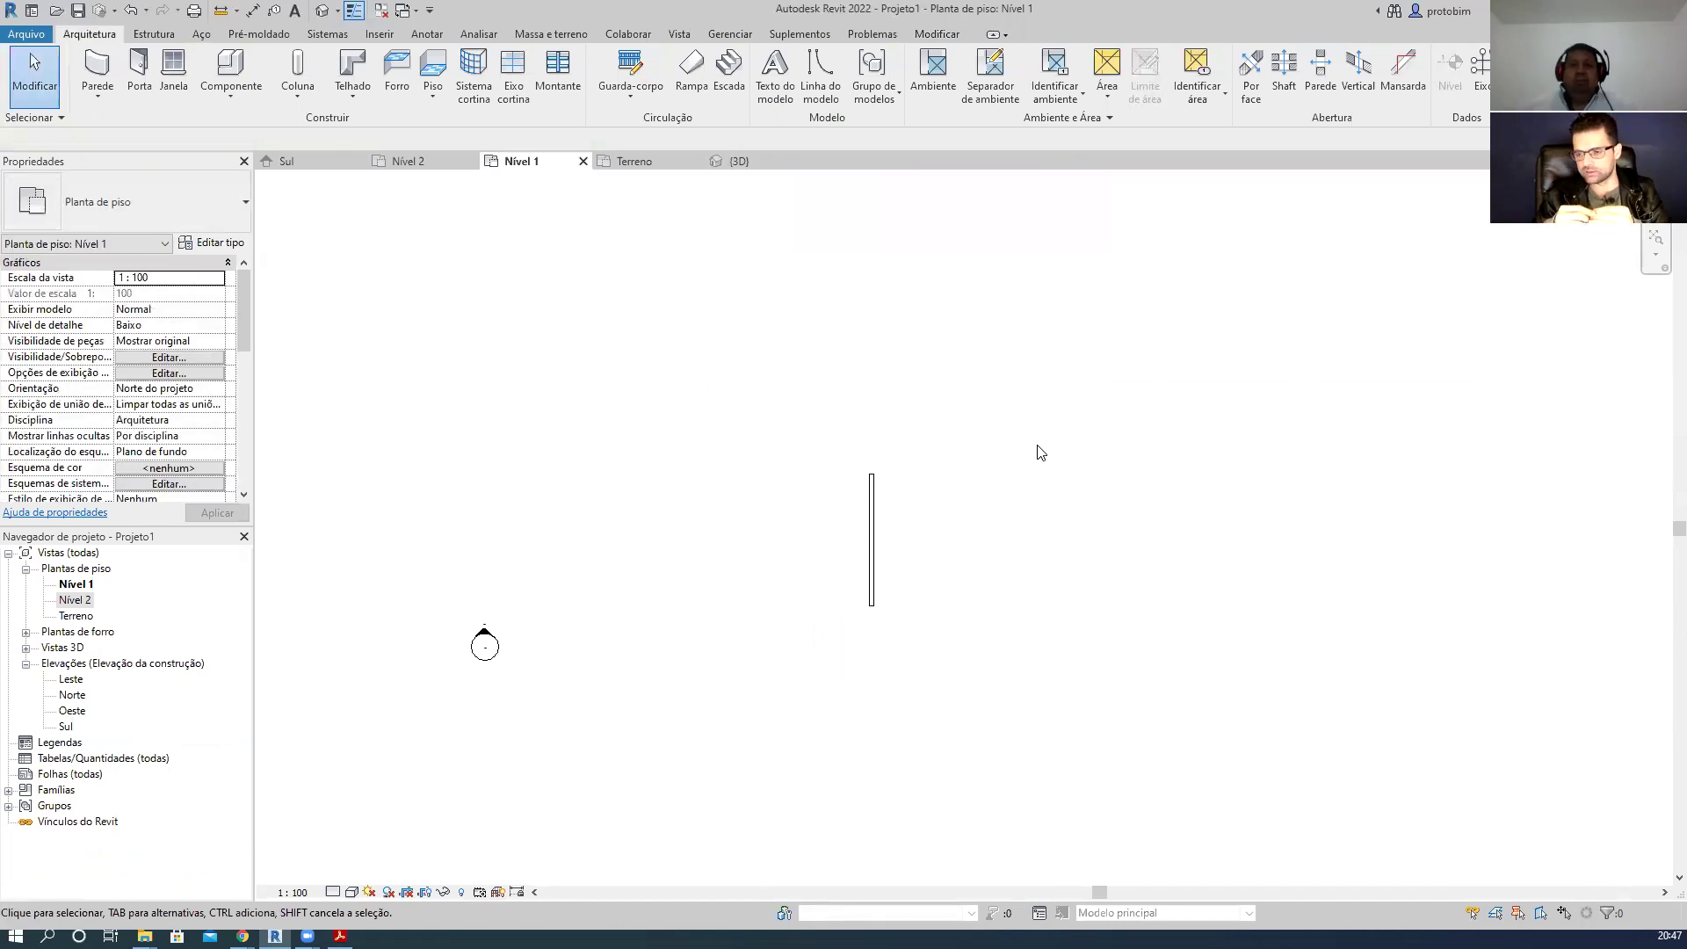
# - Draw a chain of tangent end arc walls from the vertical wall's upper end, spiralling inward with ever smaller half-circles
pyautogui.press('w')
pyautogui.press('a')
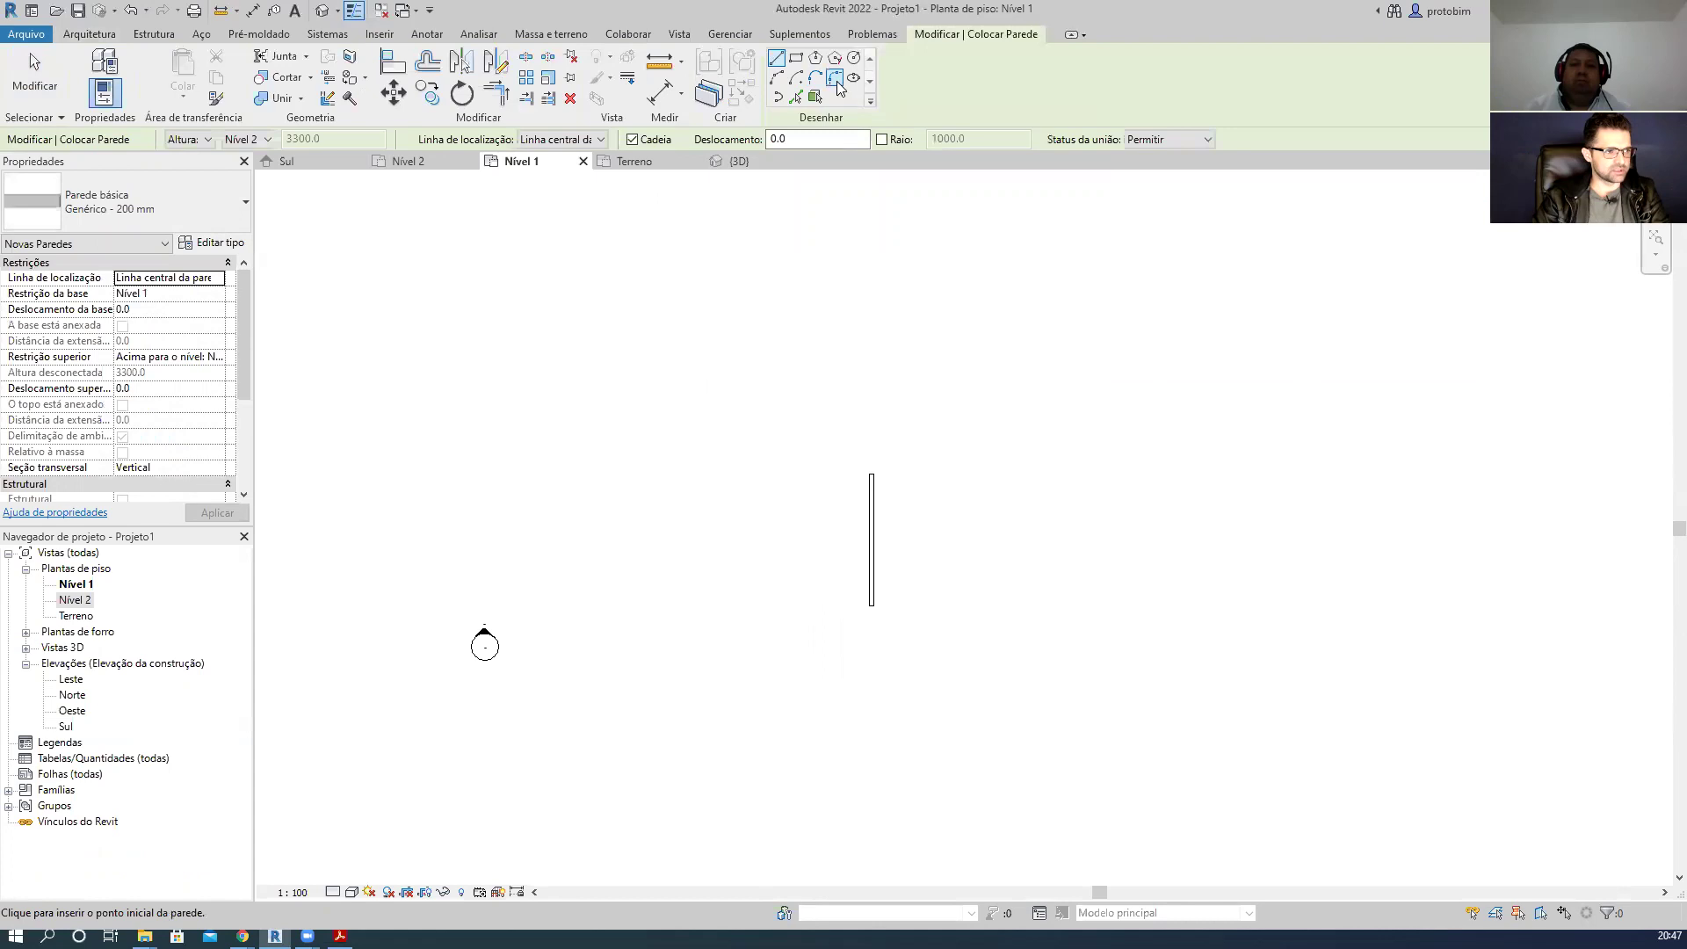
pyautogui.click(815, 77)
pyautogui.scroll(1, 925, 479)
pyautogui.click(856, 472)
pyautogui.click(1165, 480)
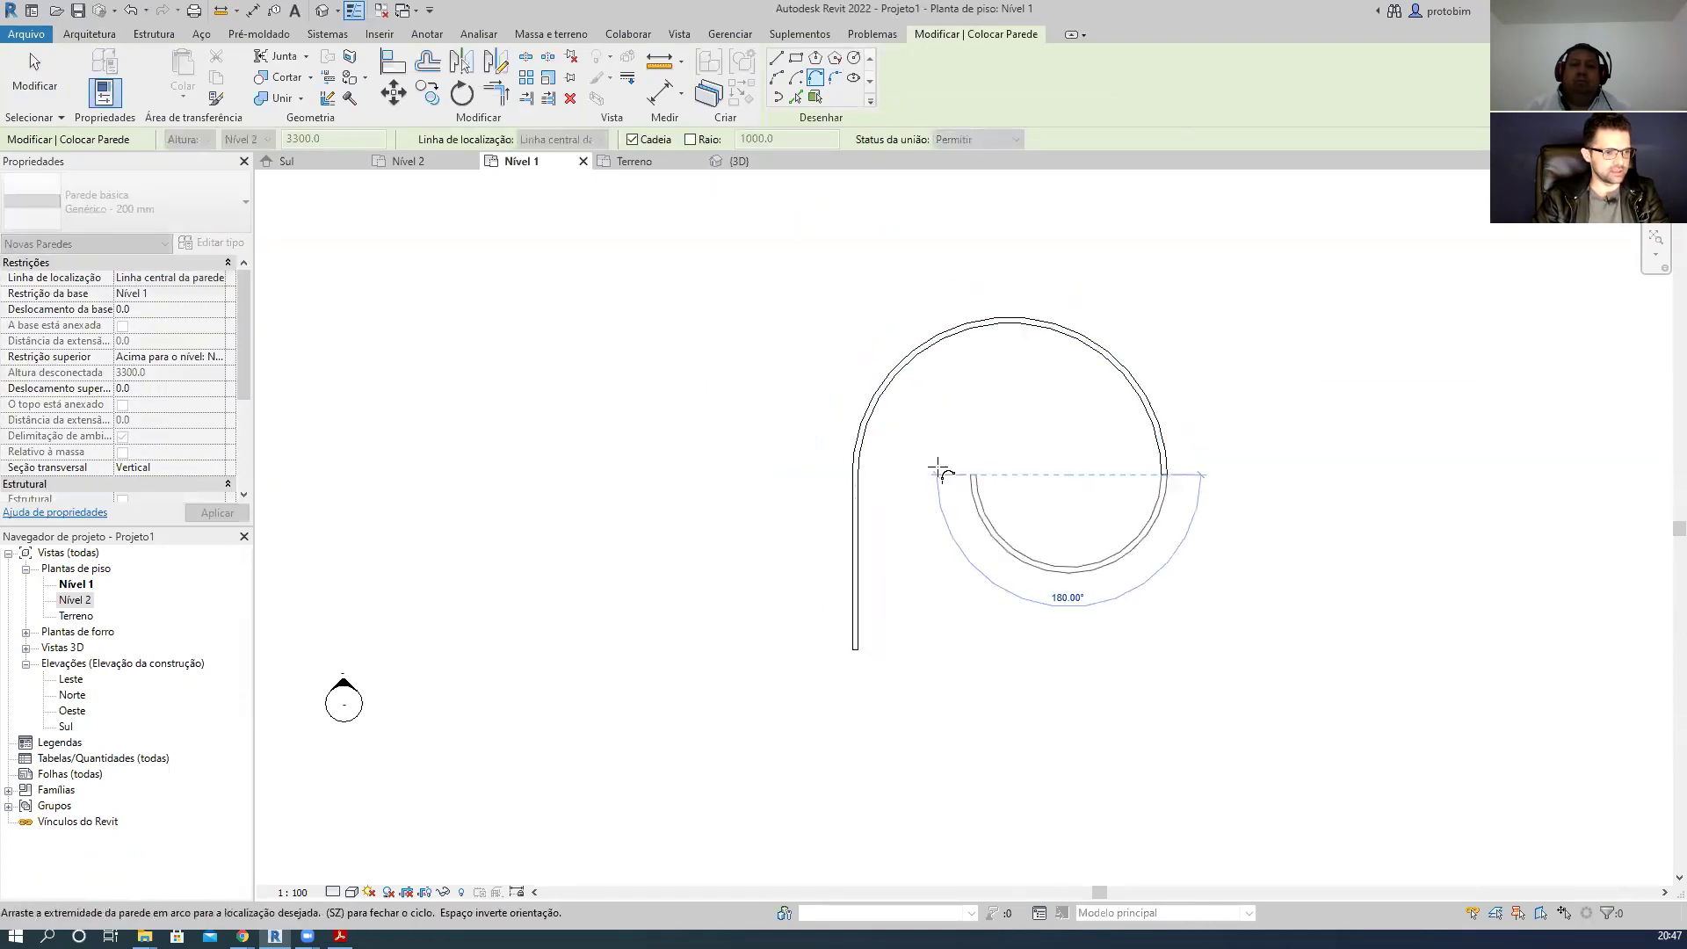
pyautogui.click(1142, 469)
pyautogui.click(1140, 472)
pyautogui.click(922, 475)
pyautogui.click(1054, 492)
pyautogui.click(955, 468)
pyautogui.press('Escape')
pyautogui.press('Escape')
pyautogui.scroll(-1, 768, 527)
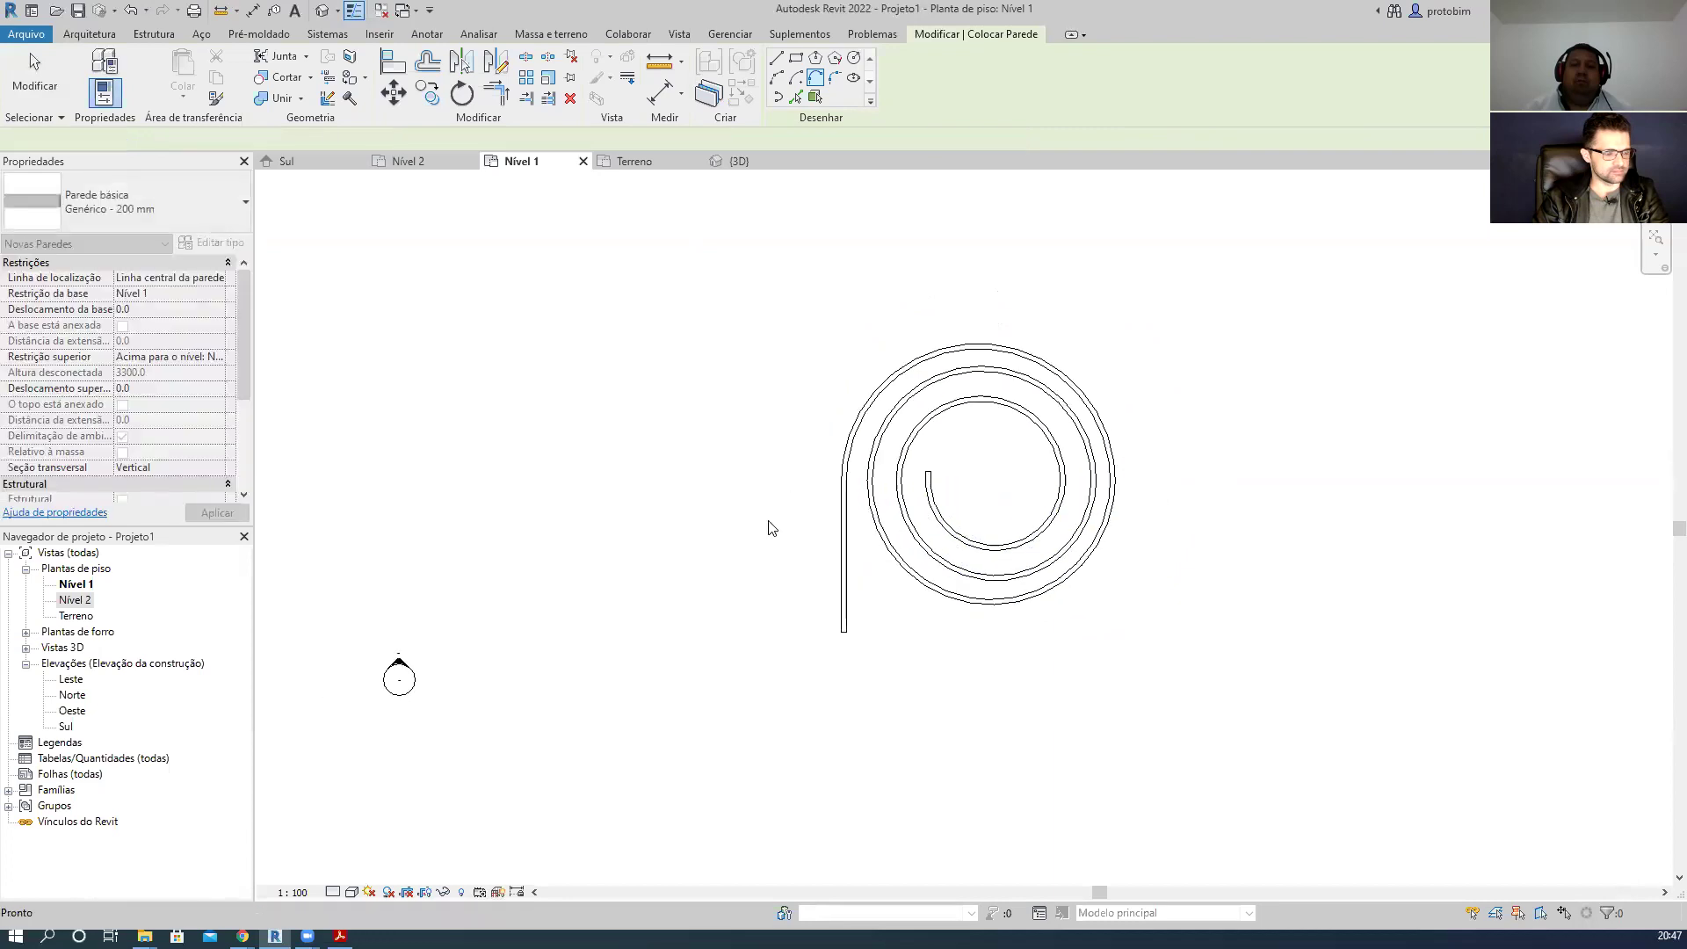
# - Delete the spiral of arc walls together with the straight wall
pyautogui.moveTo(1290, 714); pyautogui.dragTo(736, 329)
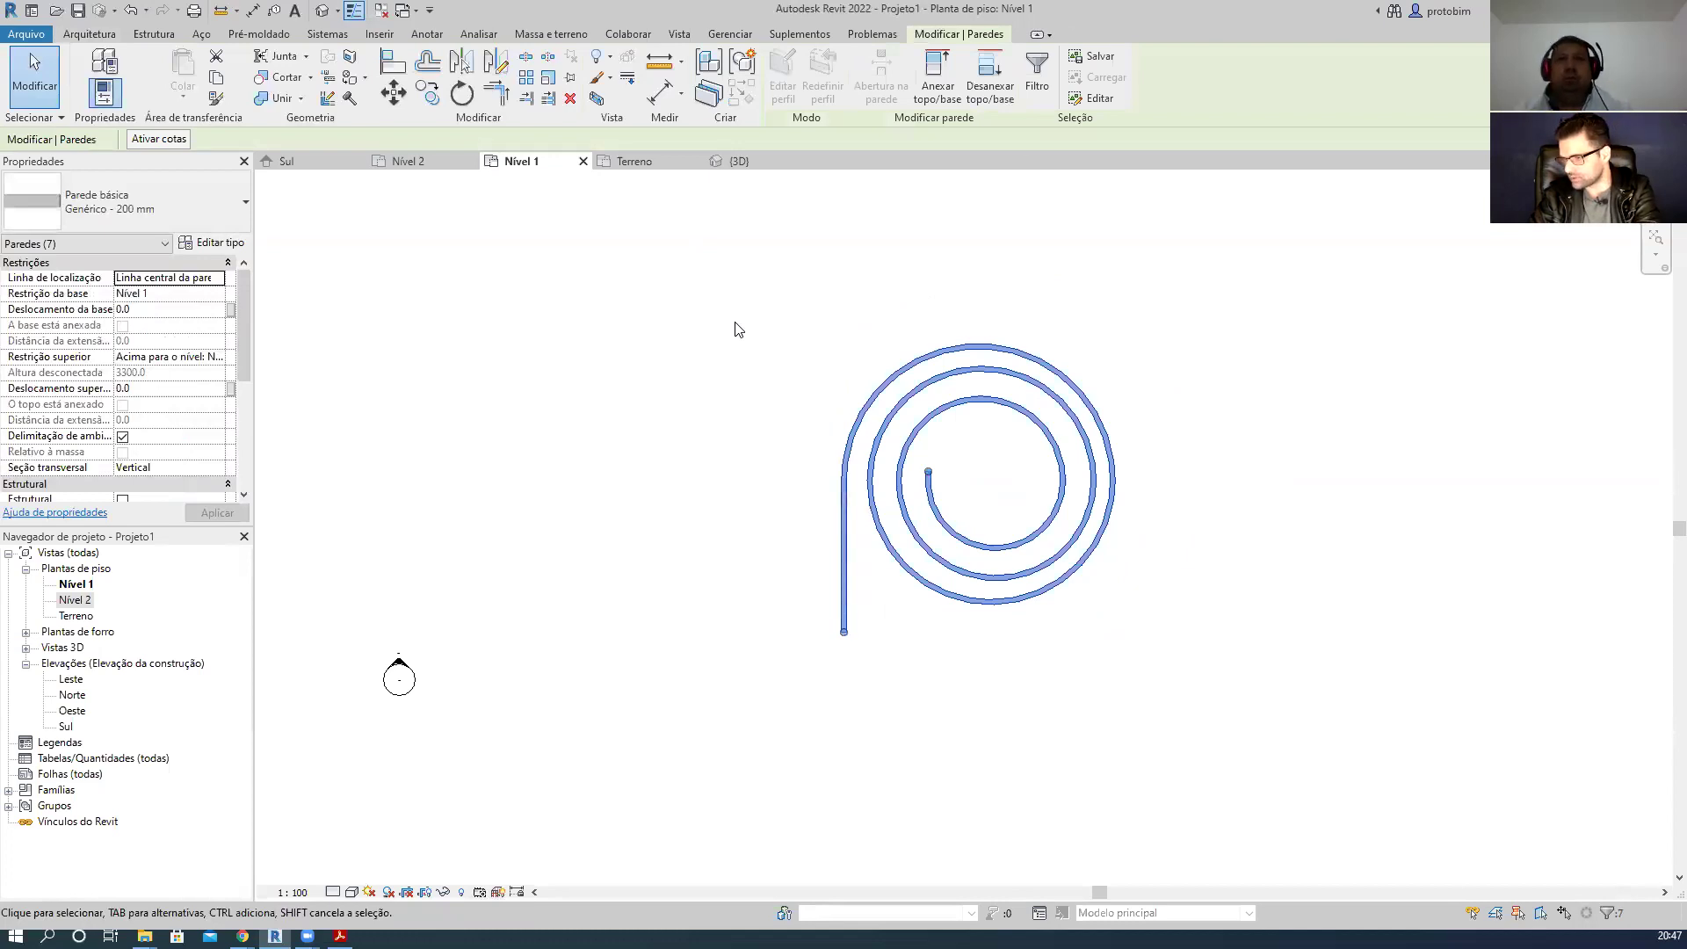
pyautogui.press('Delete')
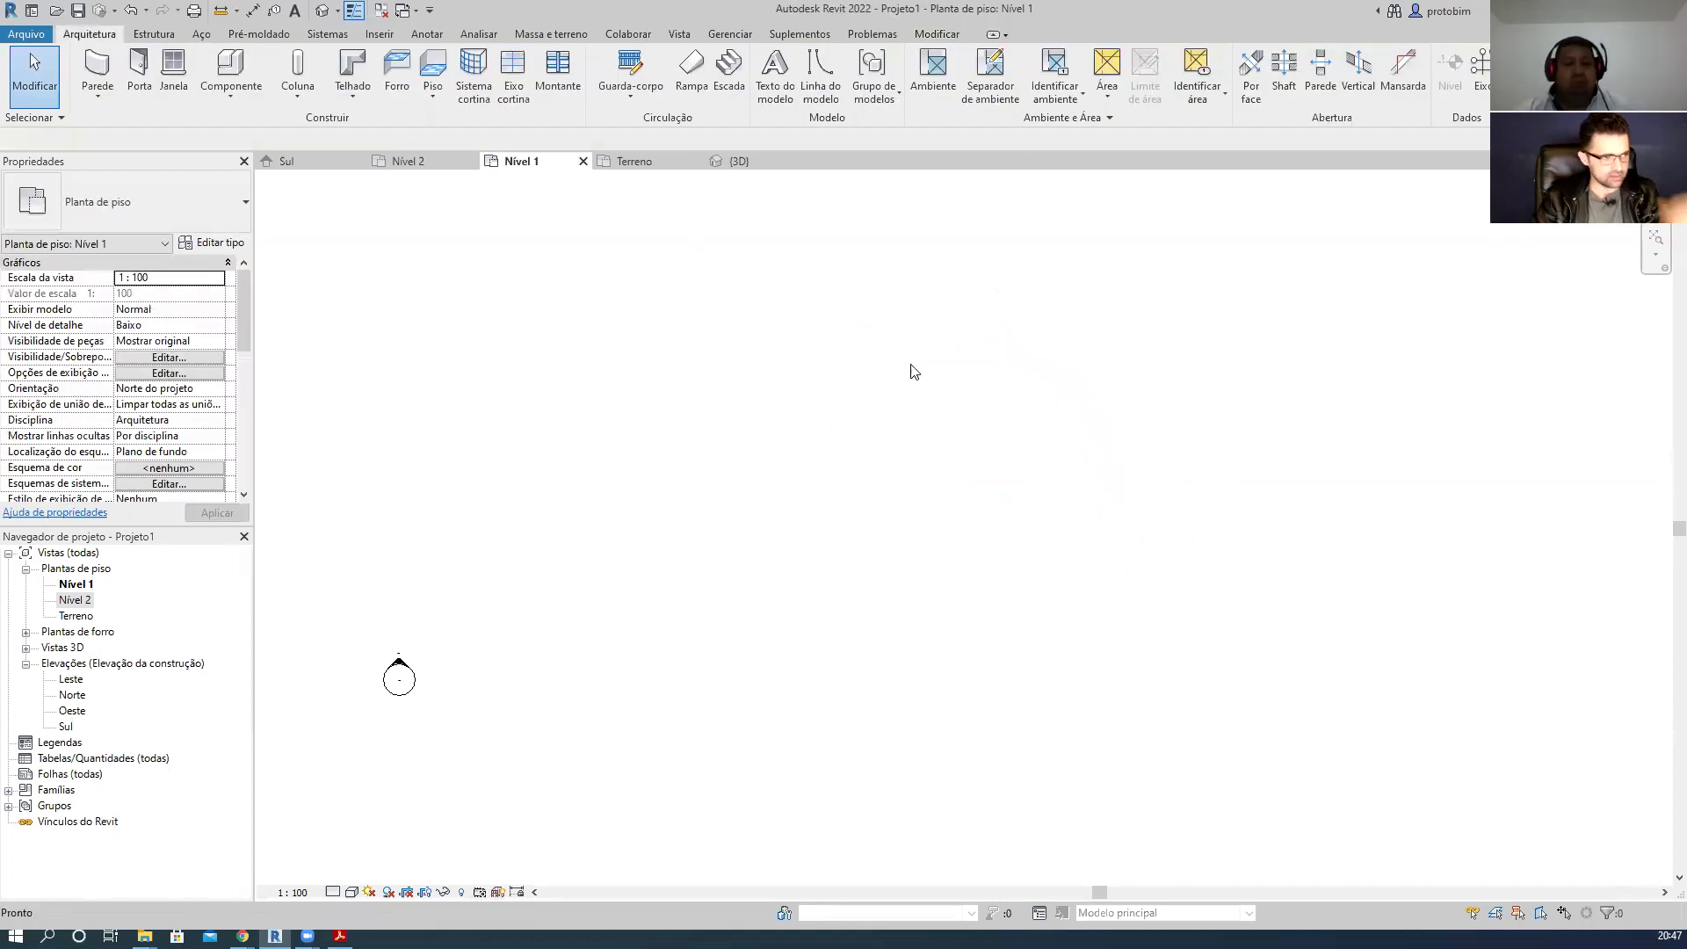
pyautogui.press('w')
pyautogui.press('a')
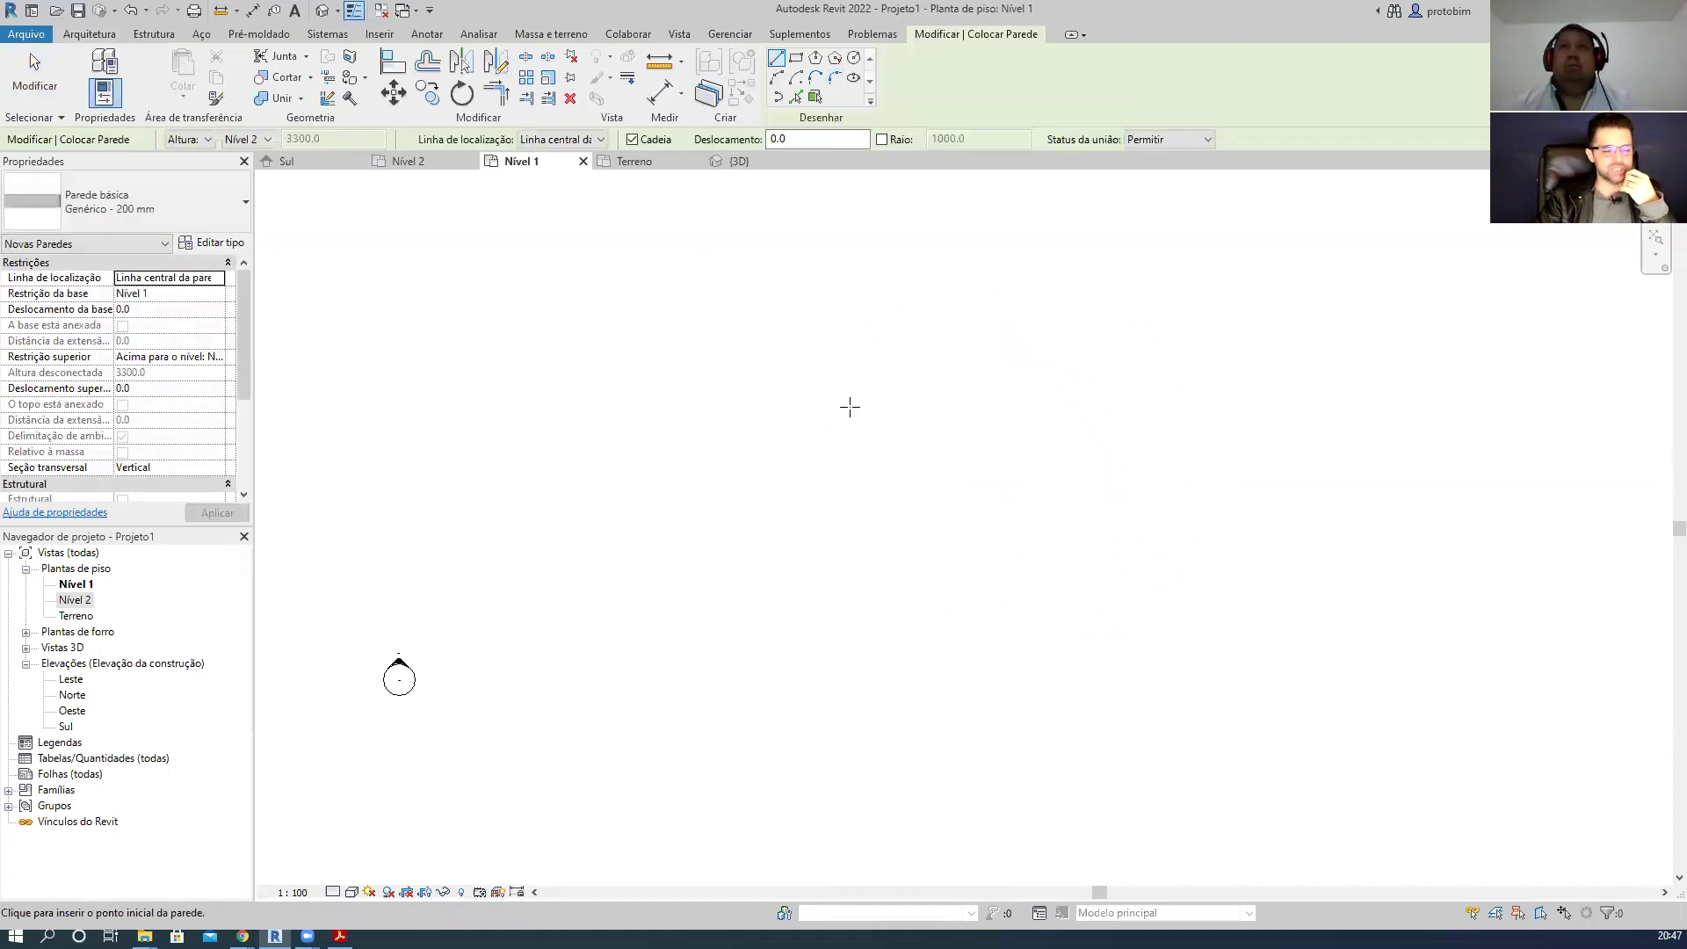
pyautogui.press('Escape')
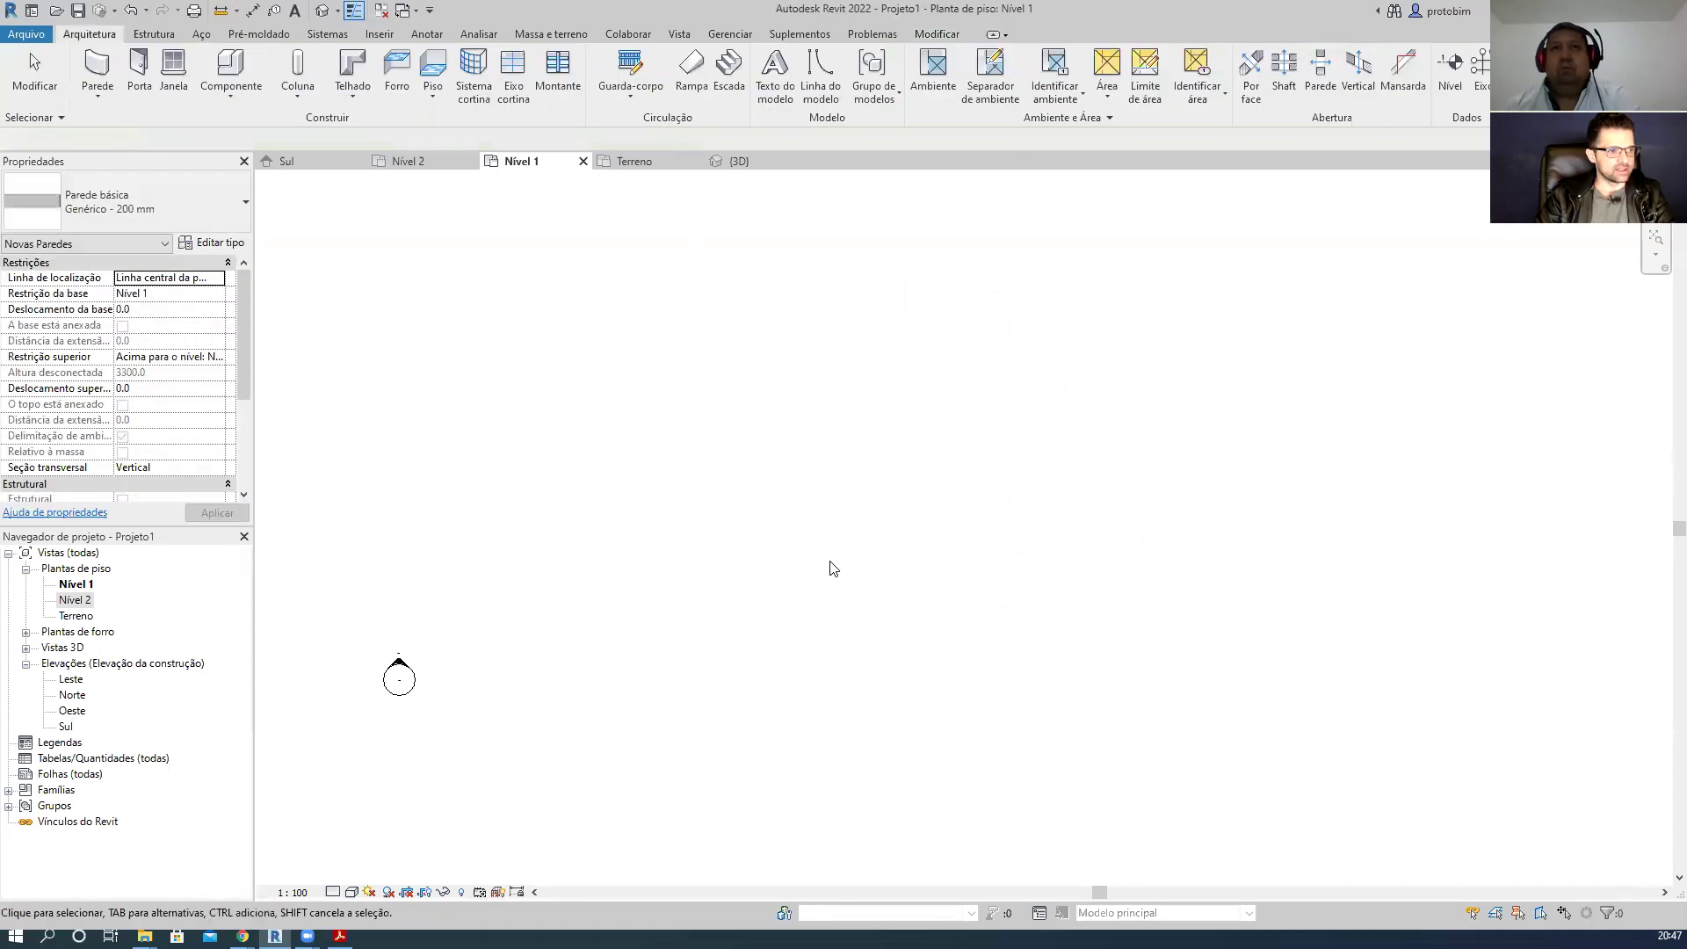
# - Draw two chained straight walls forming an upper-left corner: one vertical going up and one horizontal going right
pyautogui.press('w')
pyautogui.press('a')
pyautogui.click(832, 595)
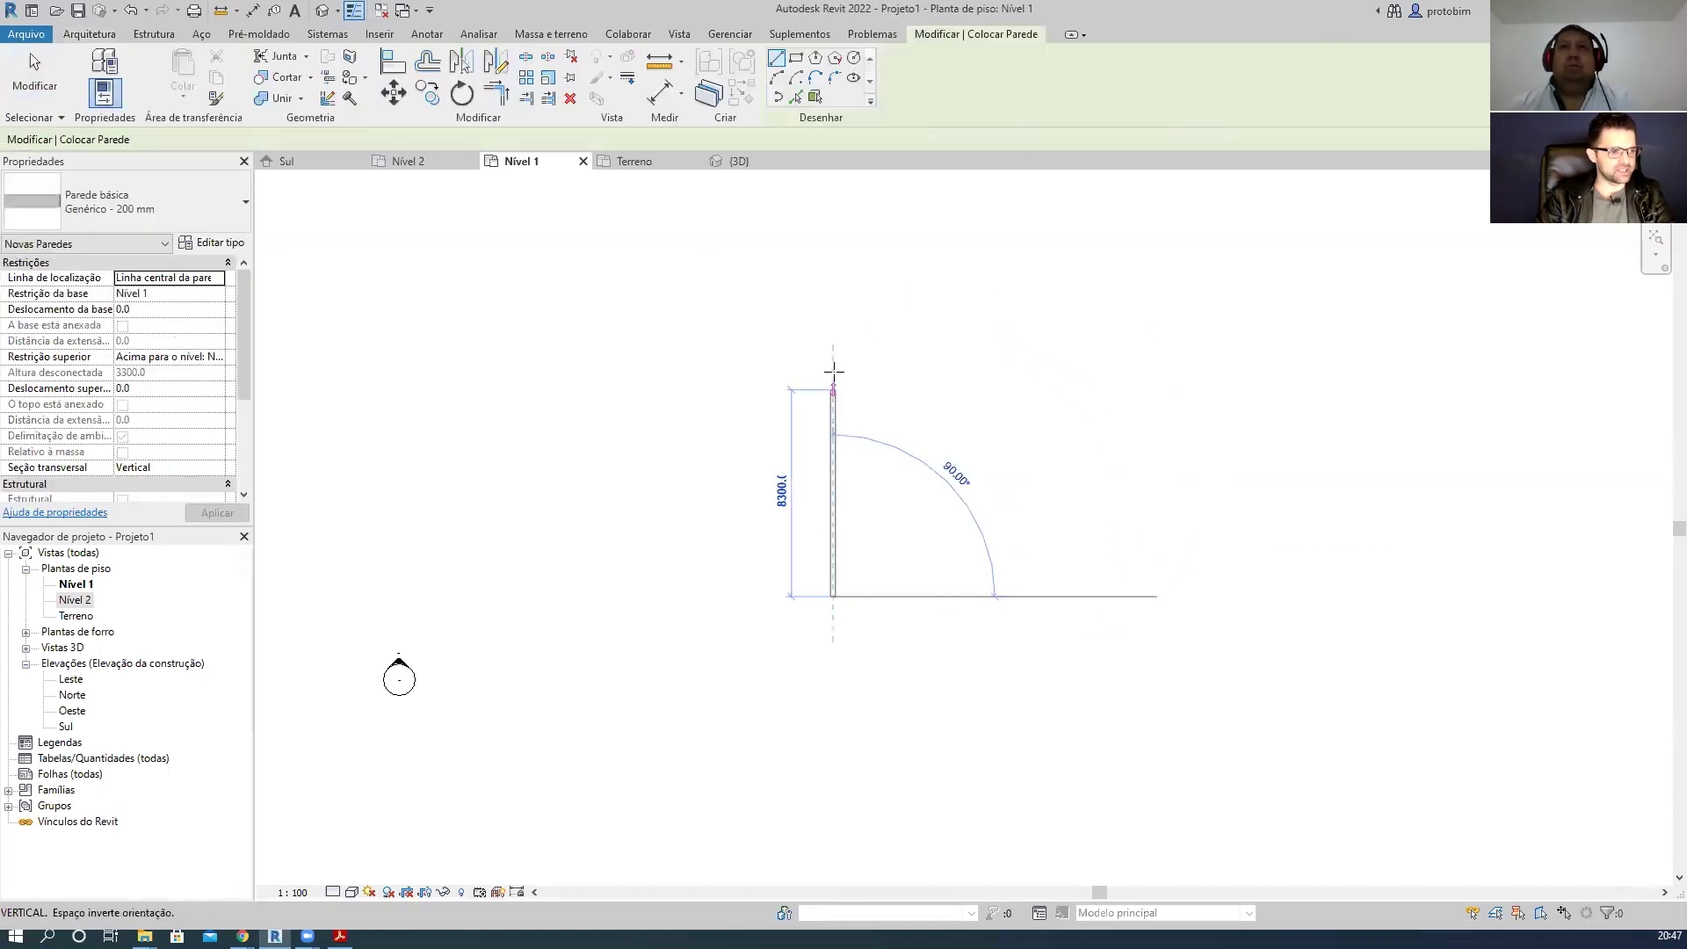
pyautogui.click(833, 368)
pyautogui.click(1038, 367)
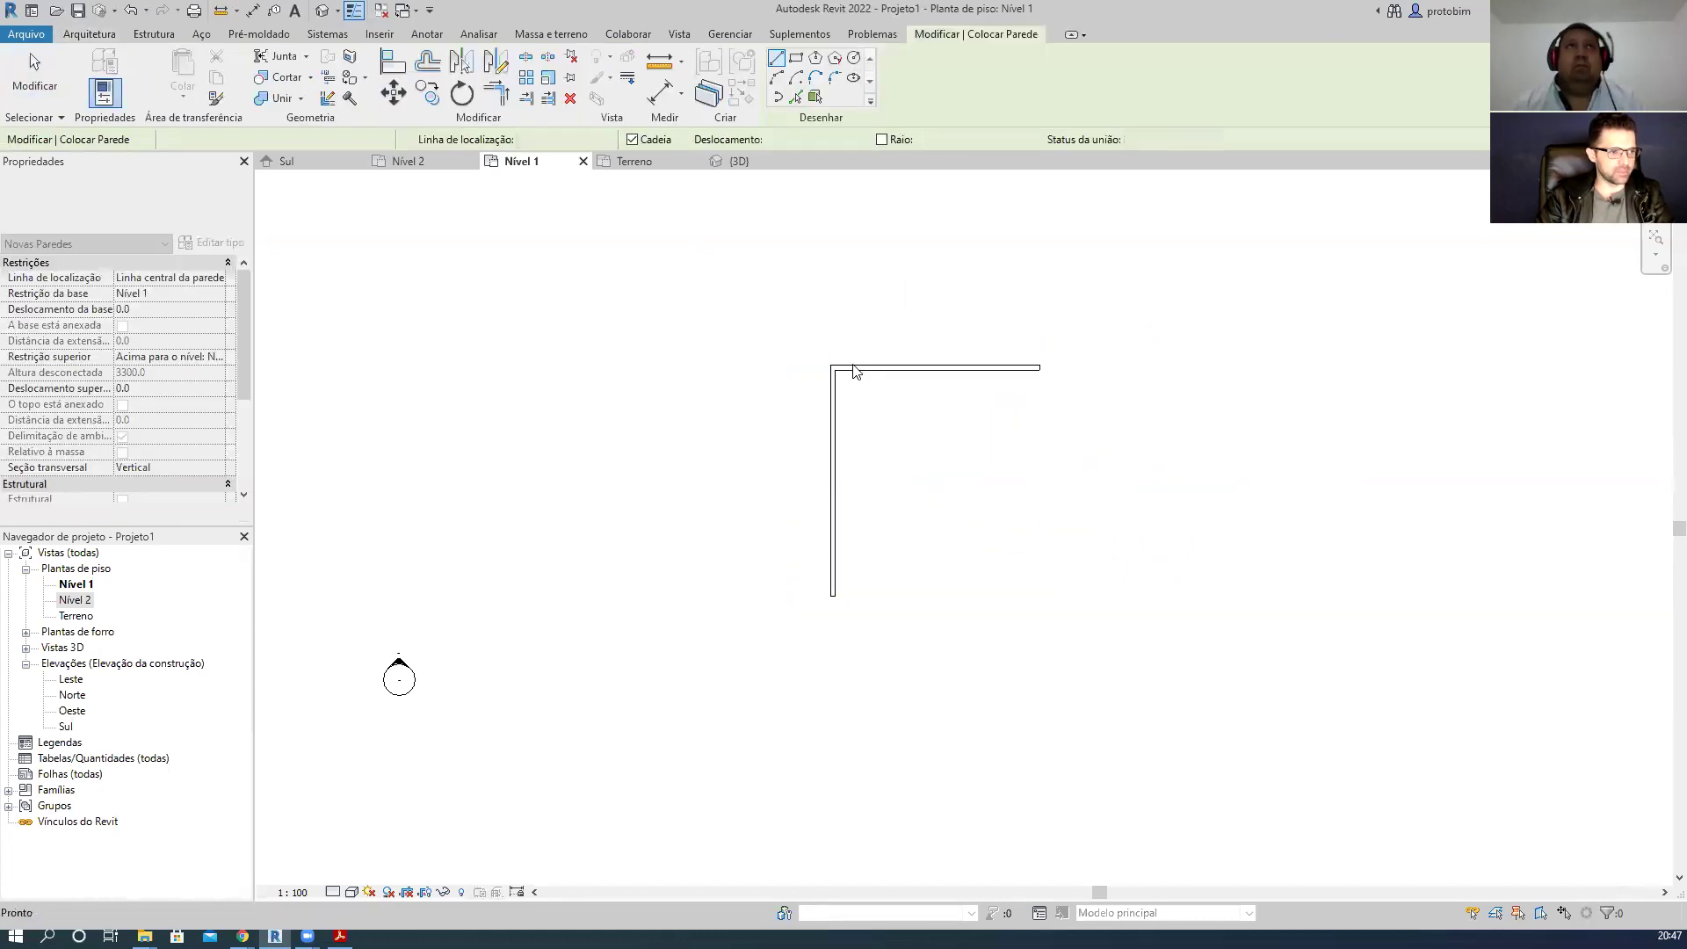
pyautogui.press('Escape')
pyautogui.press('Escape')
# - Round the corner between the two walls with a fillet arc wall using a fixed radius of 1000 mm
pyautogui.scroll(3, 853, 371)
pyautogui.moveTo(833, 402); pyautogui.dragTo(832, 459, button='middle')
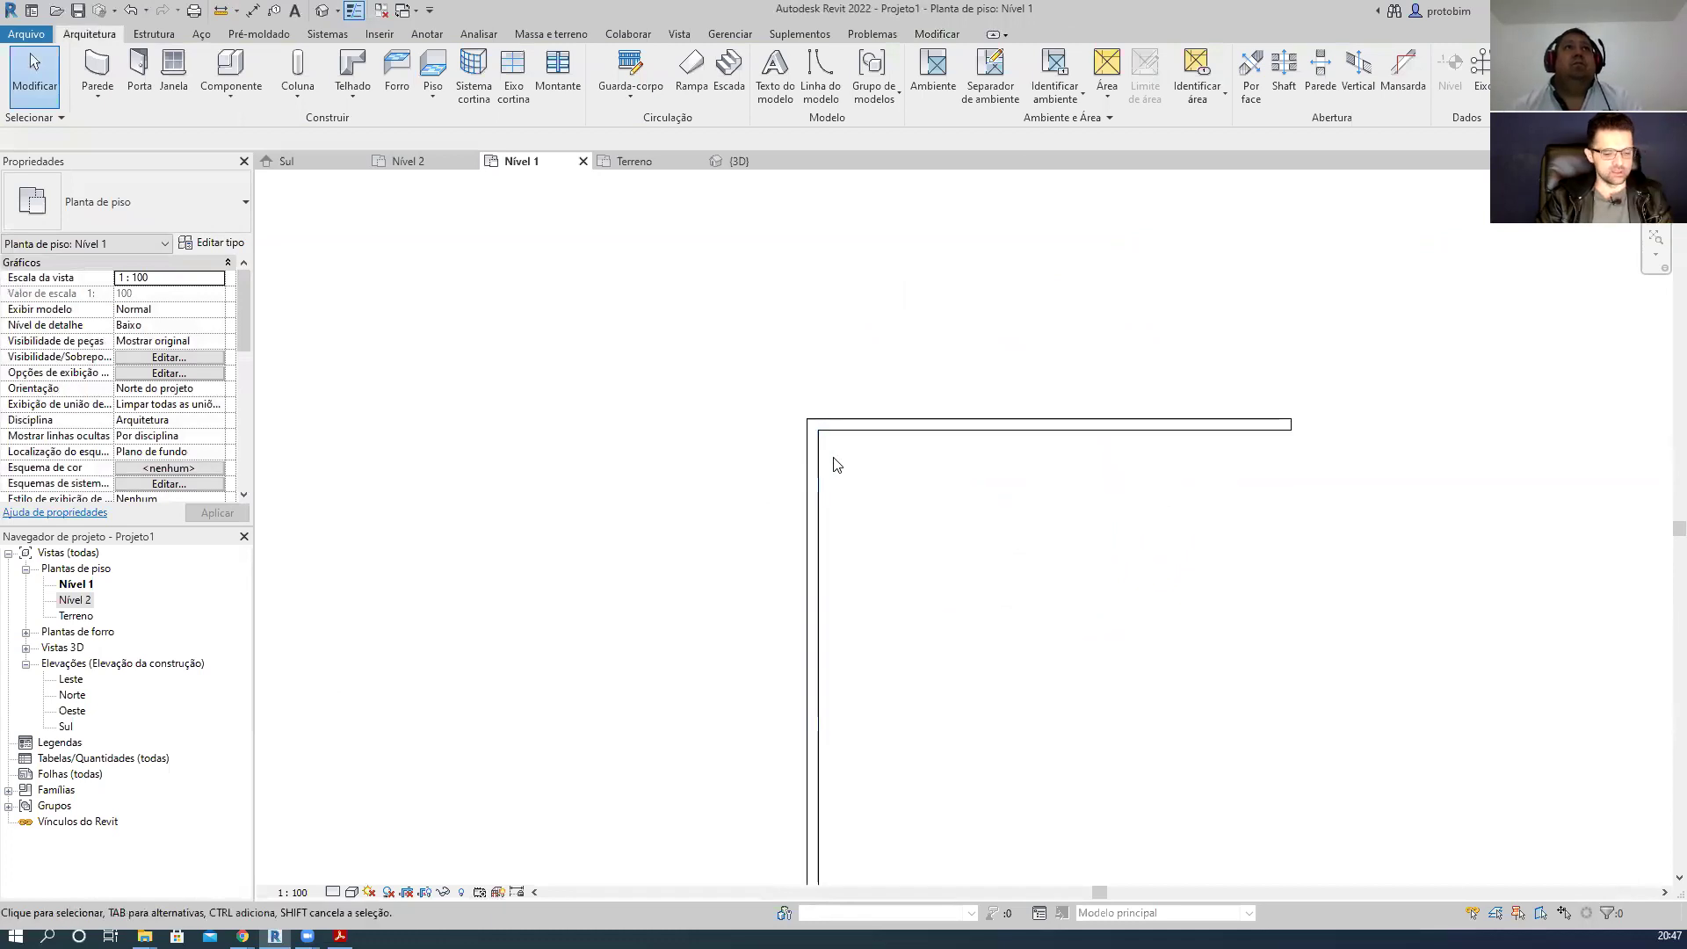
pyautogui.press('w')
pyautogui.press('a')
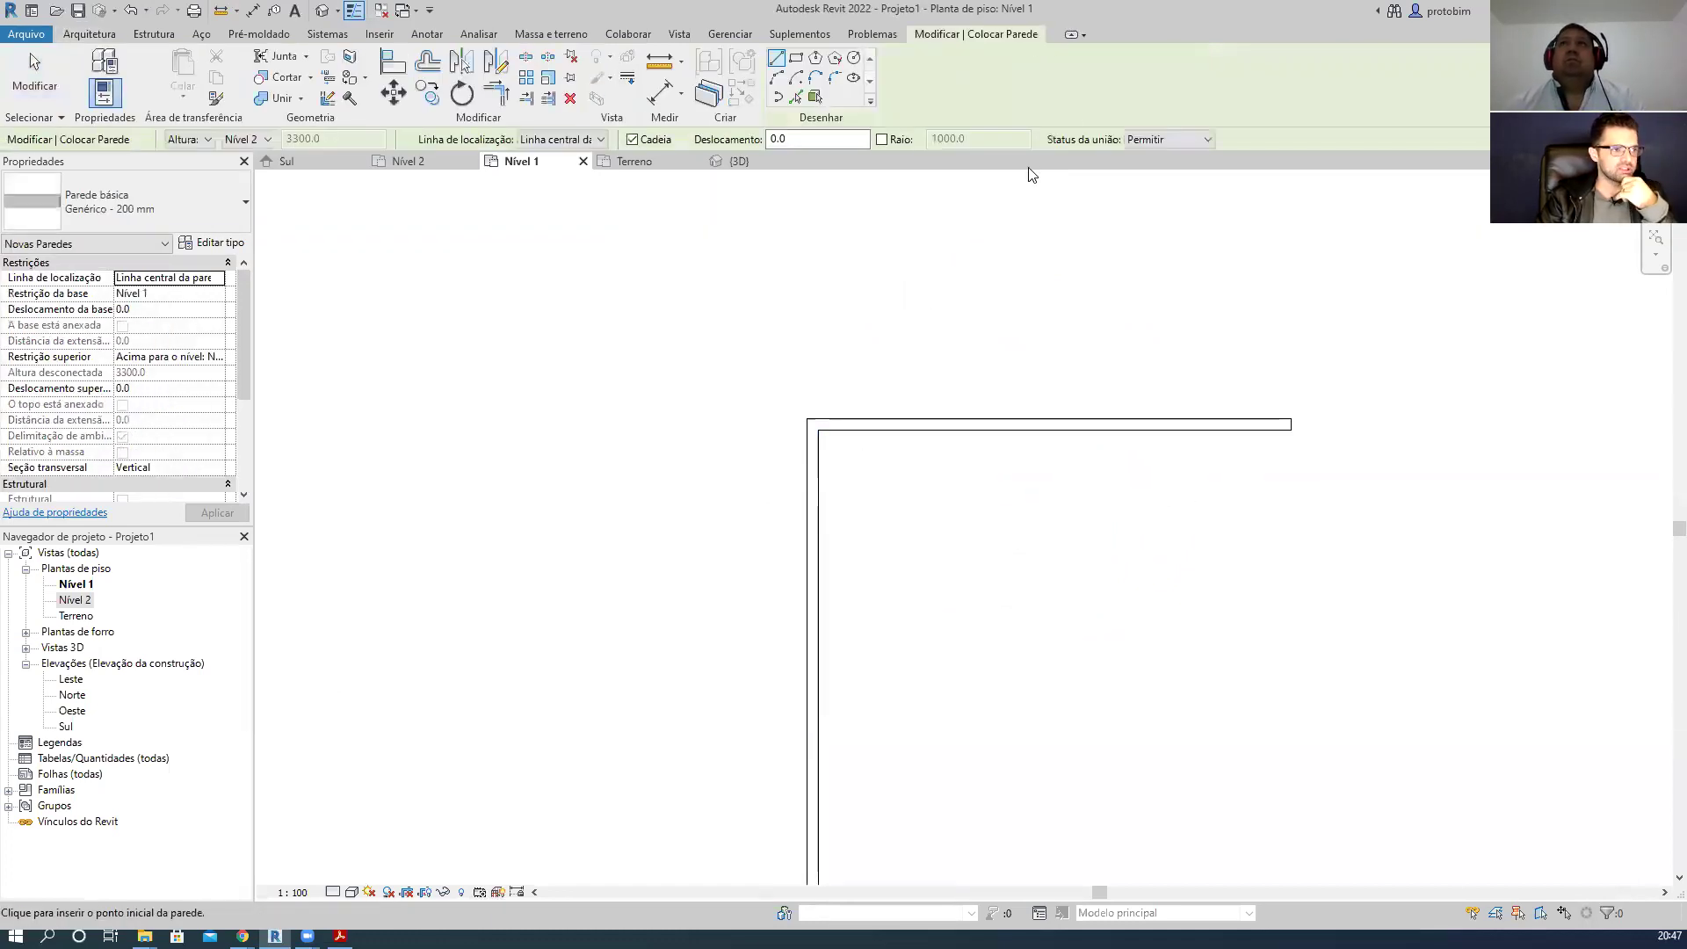
pyautogui.click(832, 79)
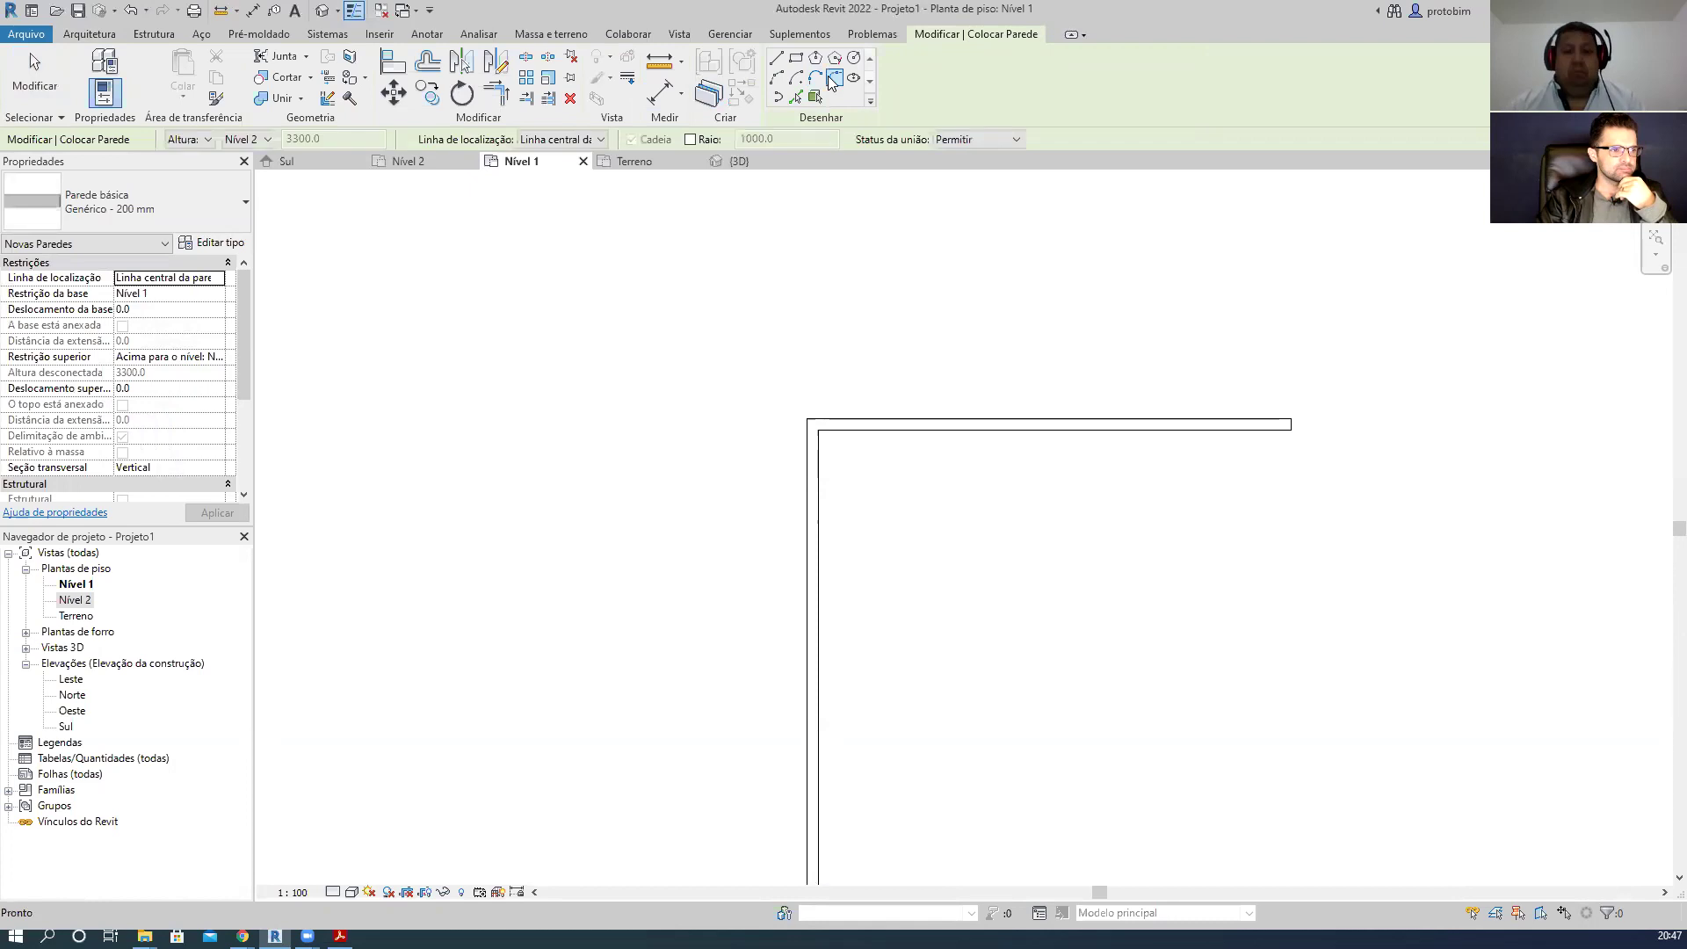
pyautogui.click(693, 141)
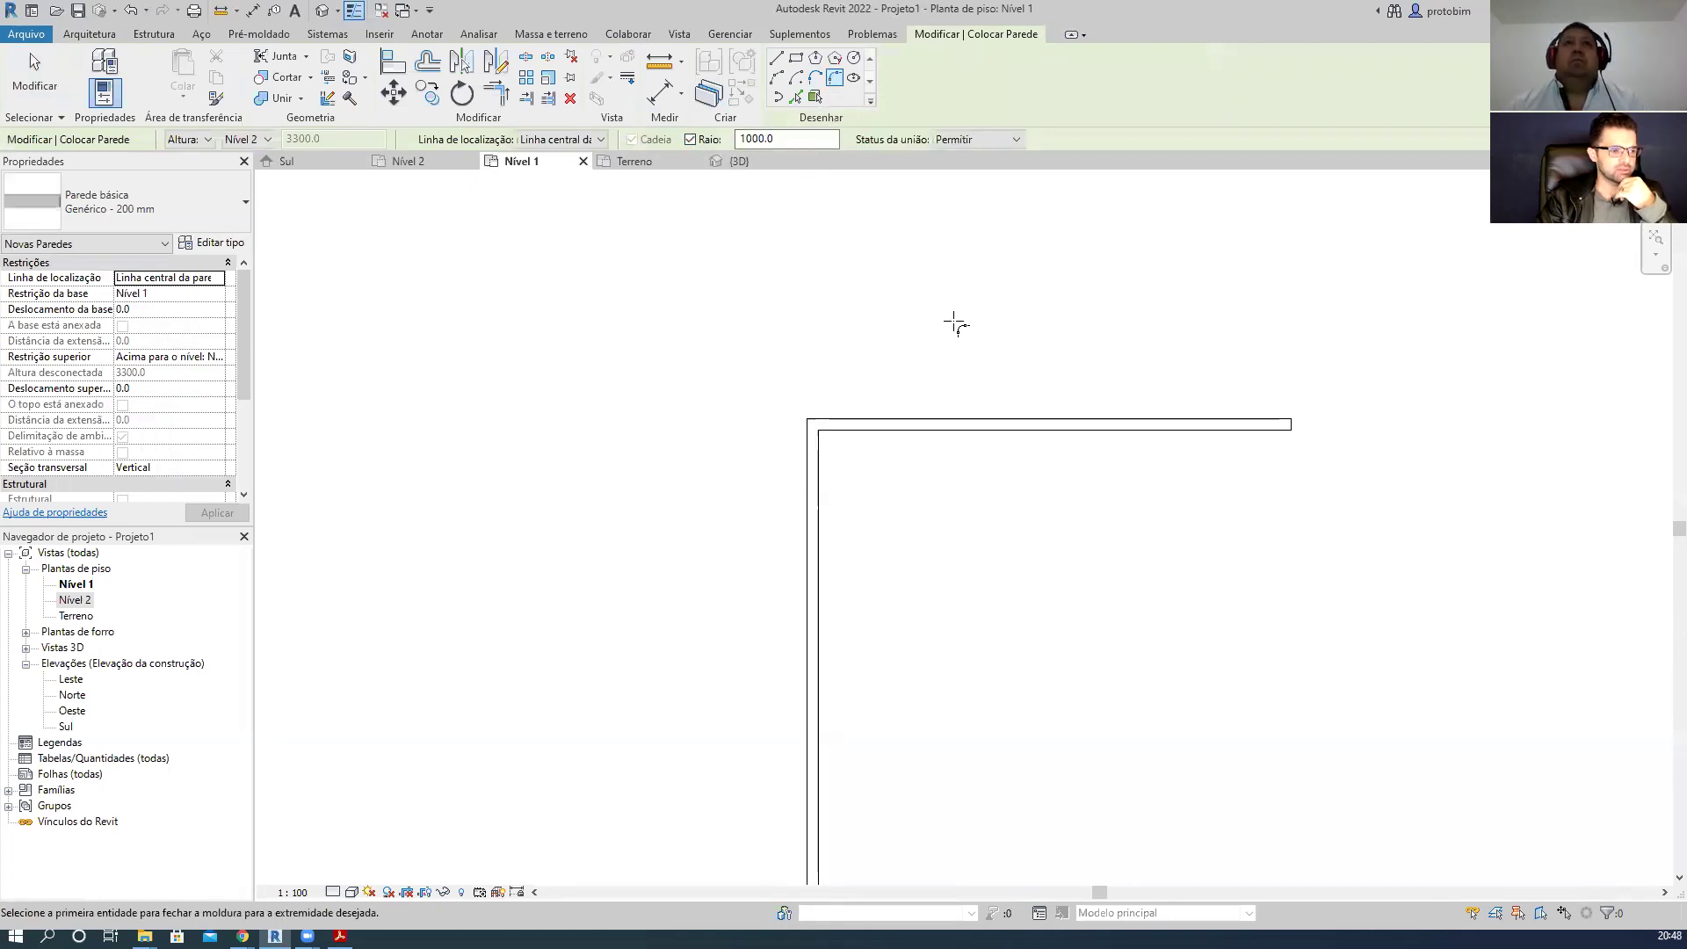
pyautogui.click(949, 425)
pyautogui.click(819, 539)
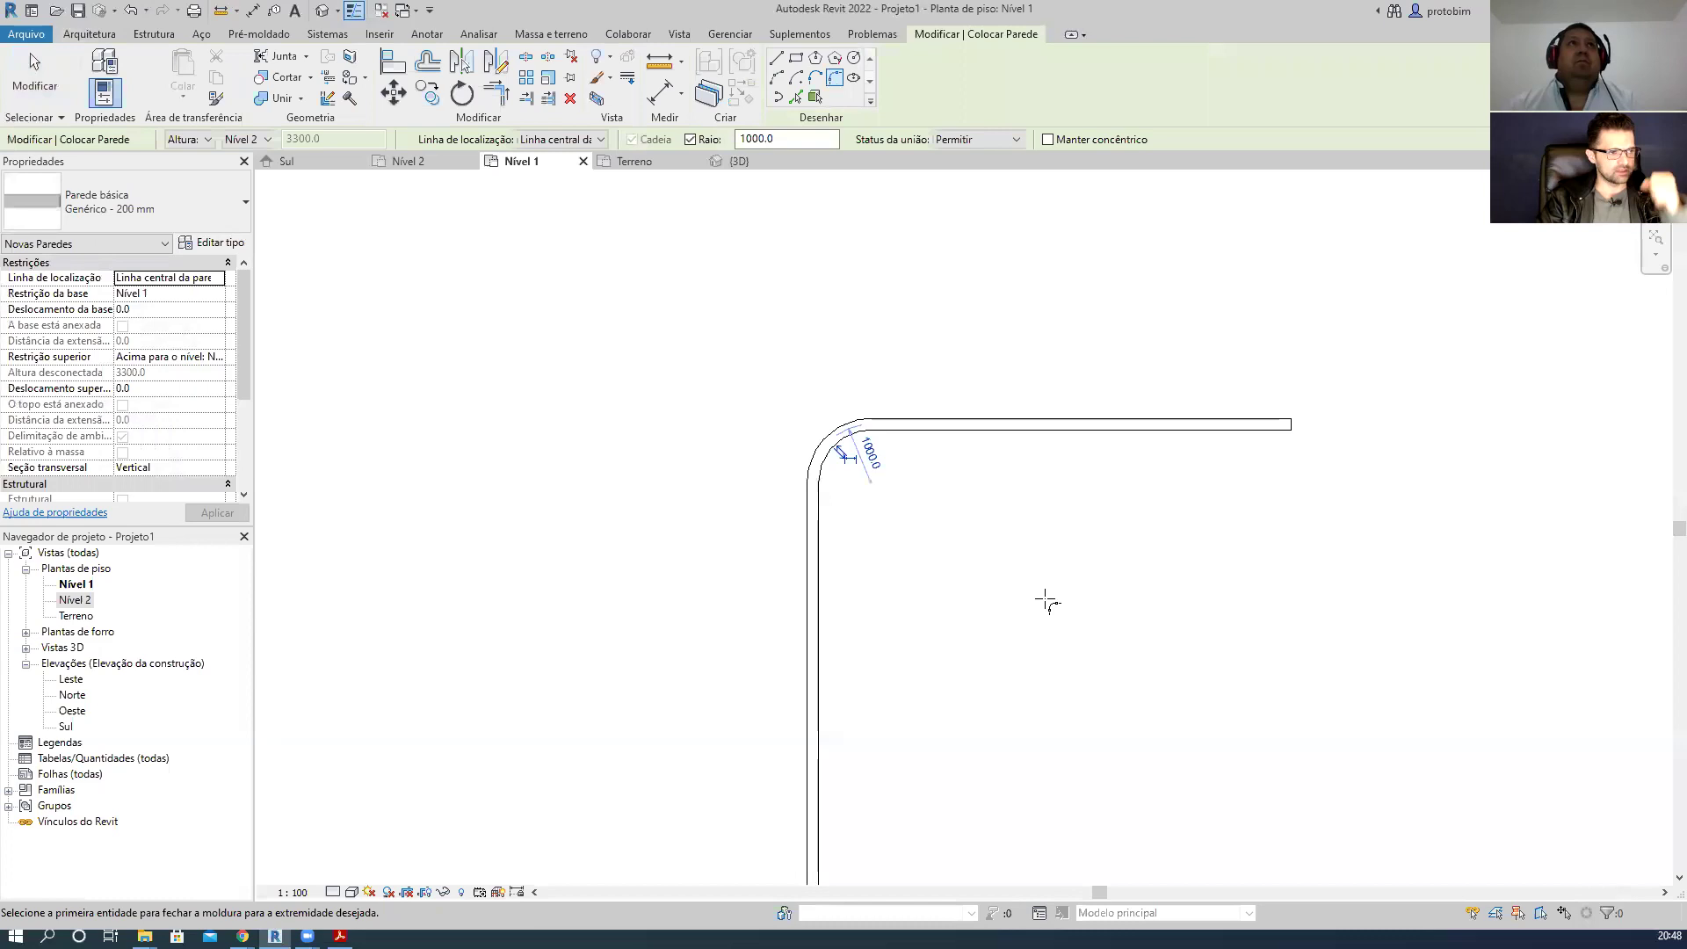
pyautogui.press('Escape')
pyautogui.press('Escape')
# - Delete the two straight walls and their rounded corner
pyautogui.scroll(-1, 967, 387)
pyautogui.moveTo(1280, 664); pyautogui.dragTo(752, 358)
pyautogui.press('Delete')
# - Draw an elliptical wall with a horizontal half-axis of about 5600 mm and a vertical half-axis of about 2400 mm
pyautogui.press('w')
pyautogui.press('a')
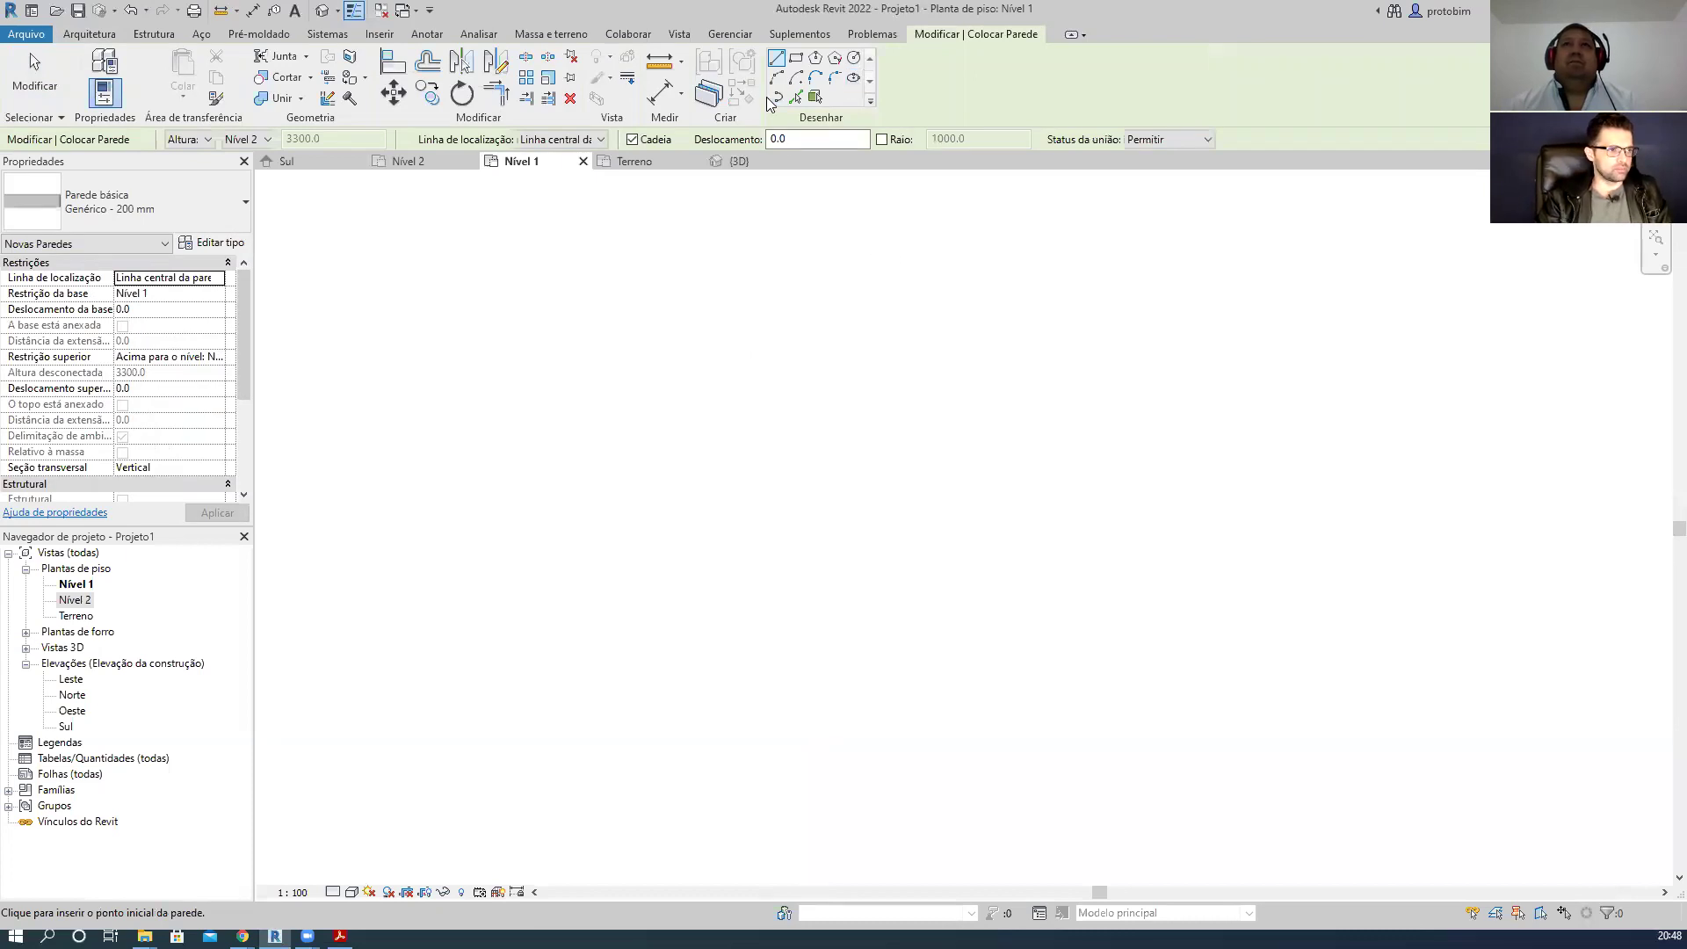
pyautogui.click(854, 79)
pyautogui.click(760, 480)
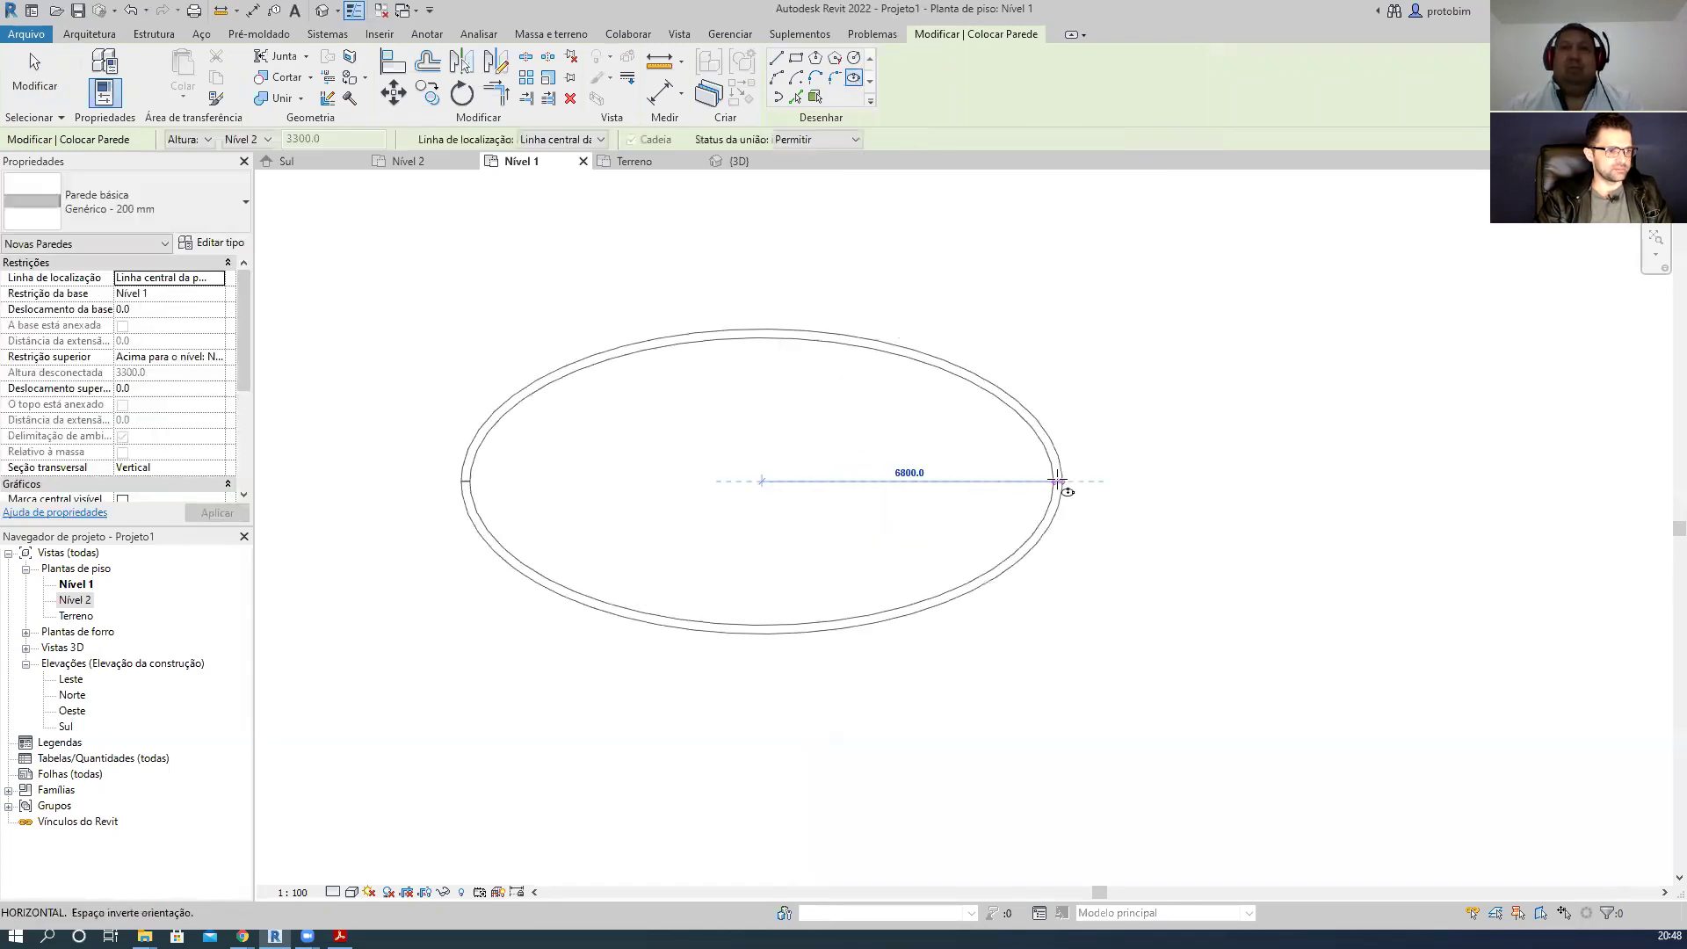
pyautogui.click(1006, 480)
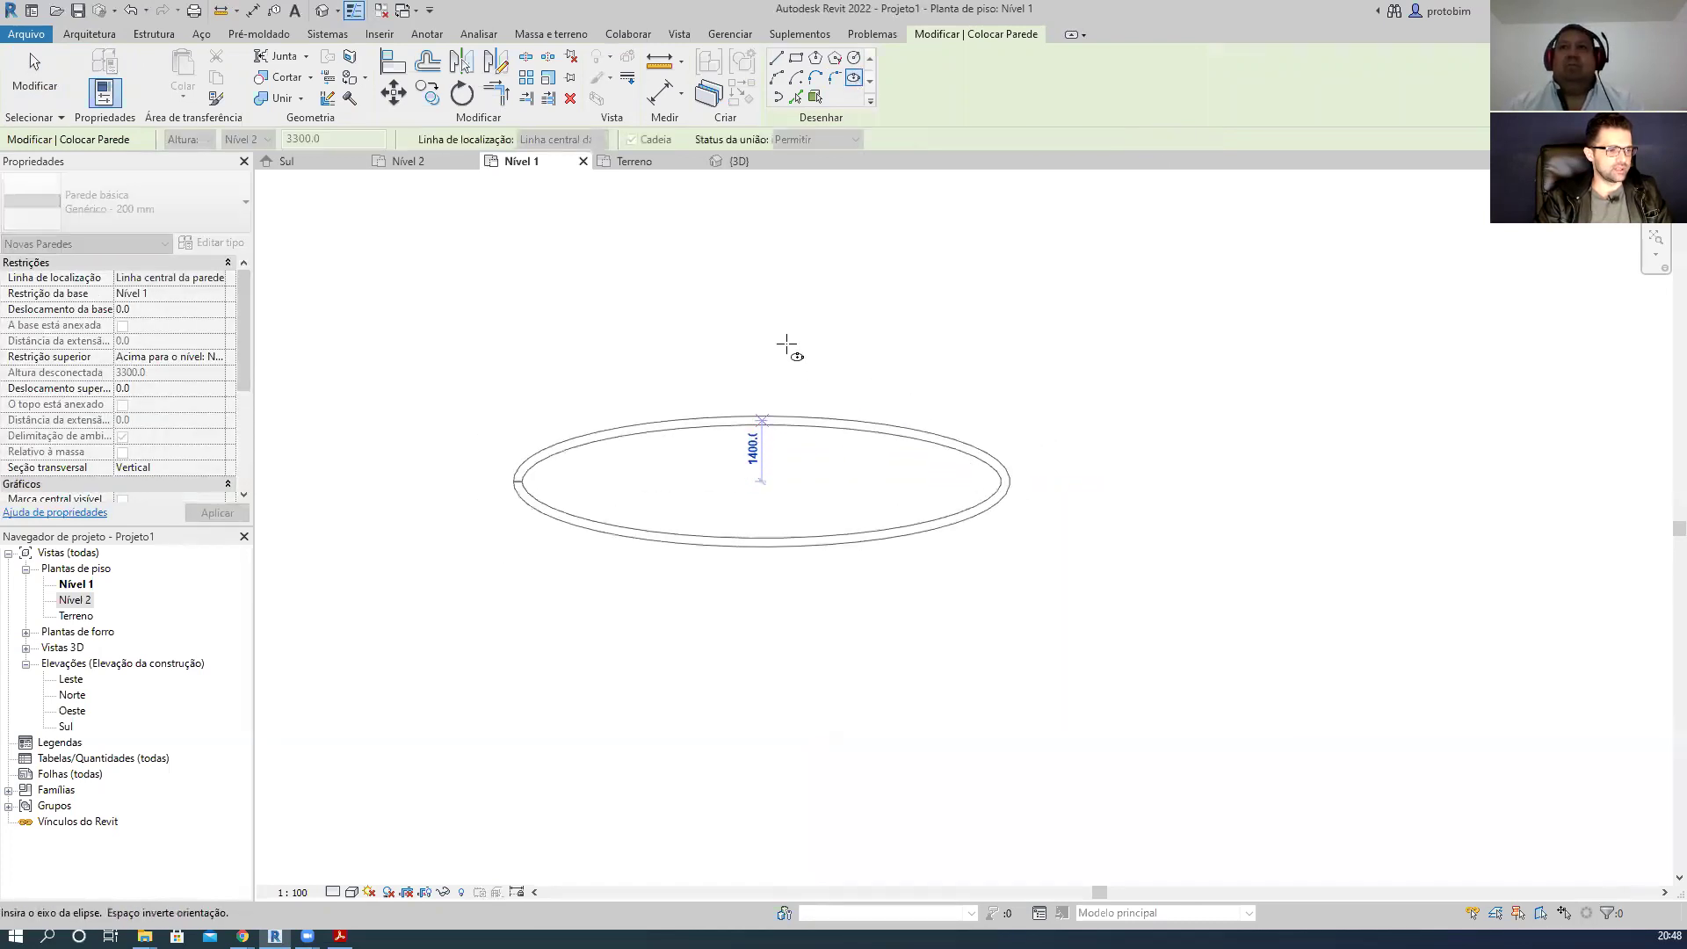
pyautogui.click(776, 377)
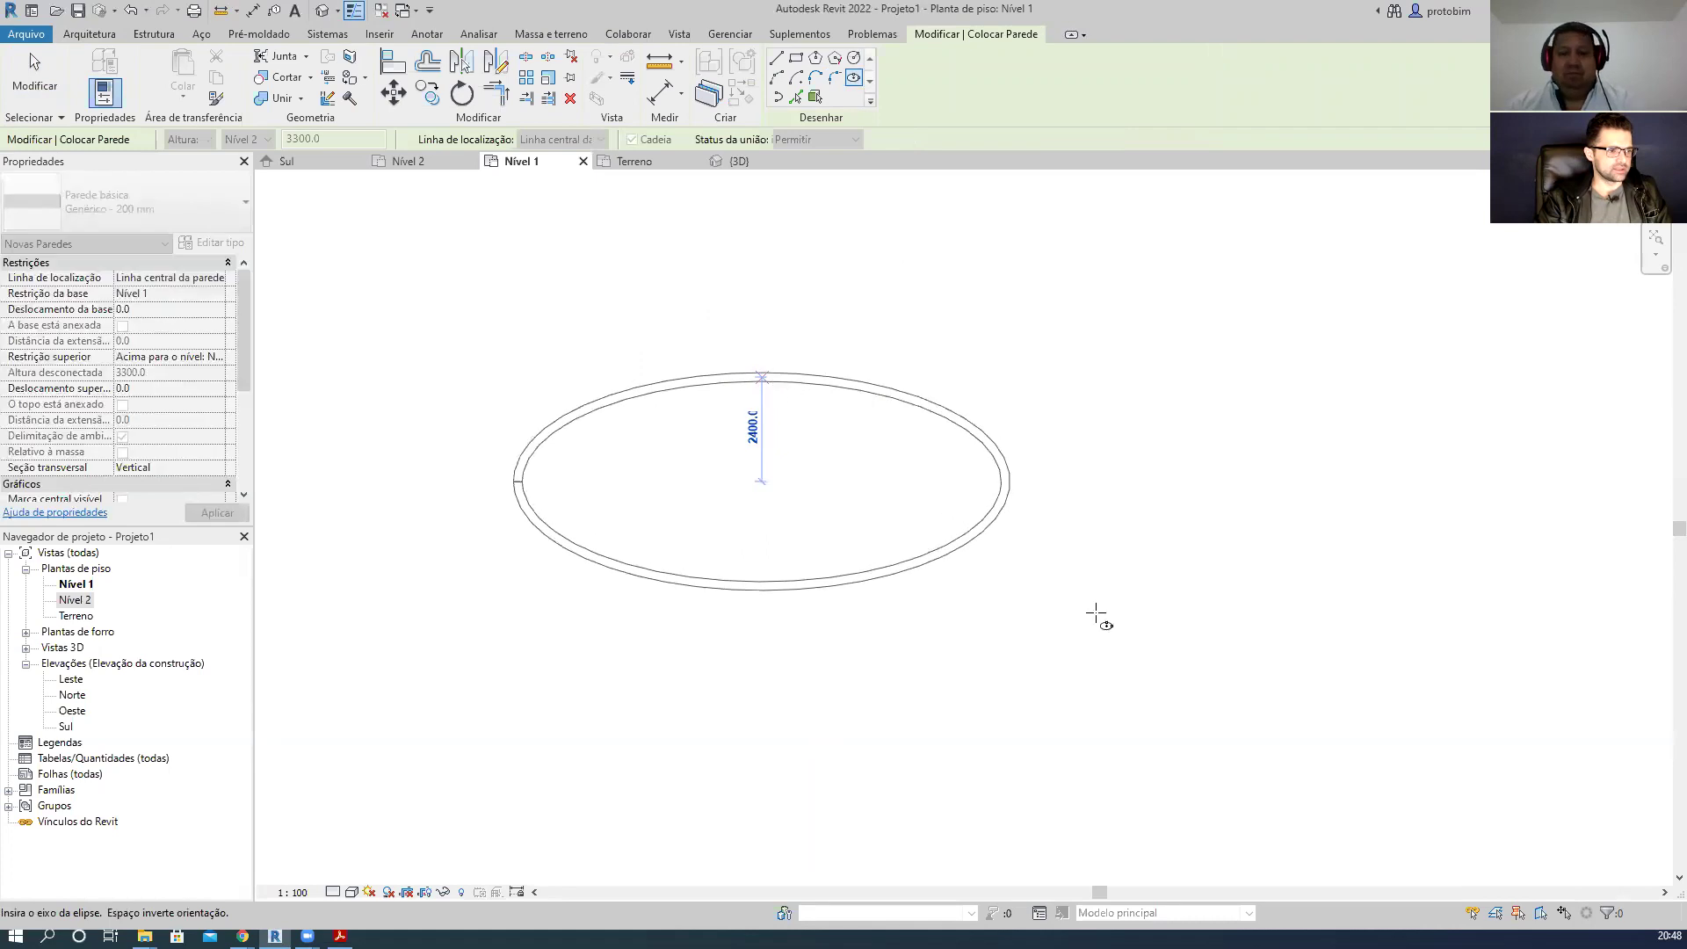
# - Draw a partial ellipse wall to the right of the full ellipse, with vertically aligned ends and bulging to the right
pyautogui.scroll(-1, 746, 301)
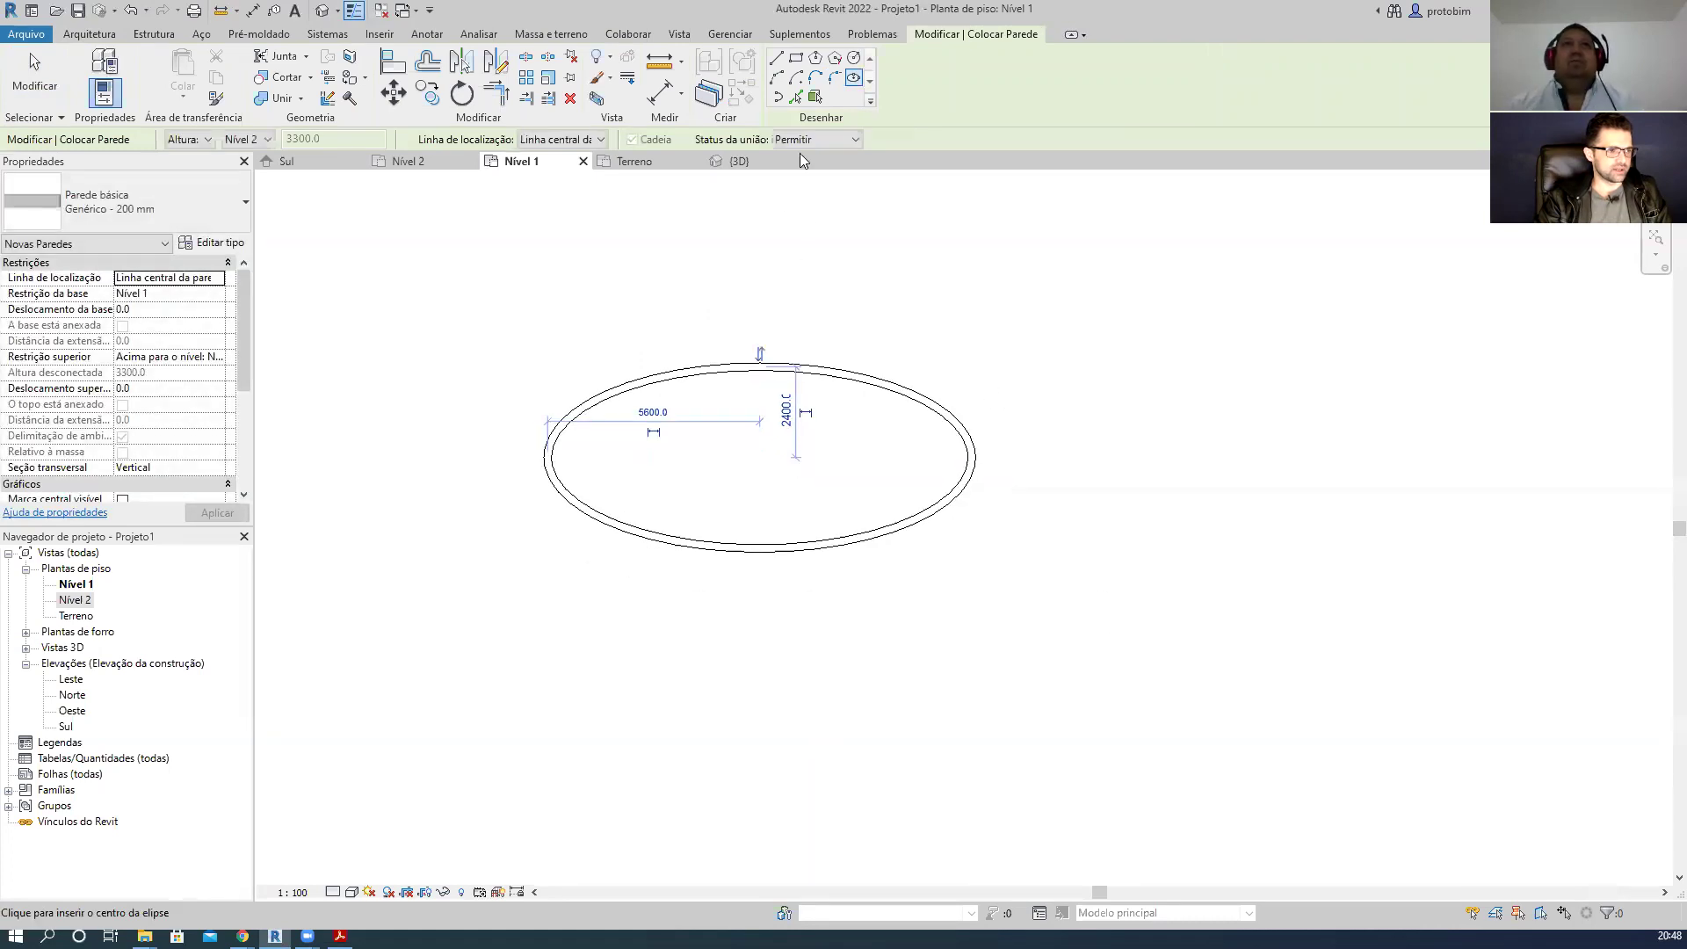
pyautogui.click(777, 96)
pyautogui.click(1138, 519)
pyautogui.click(1138, 372)
pyautogui.click(1242, 441)
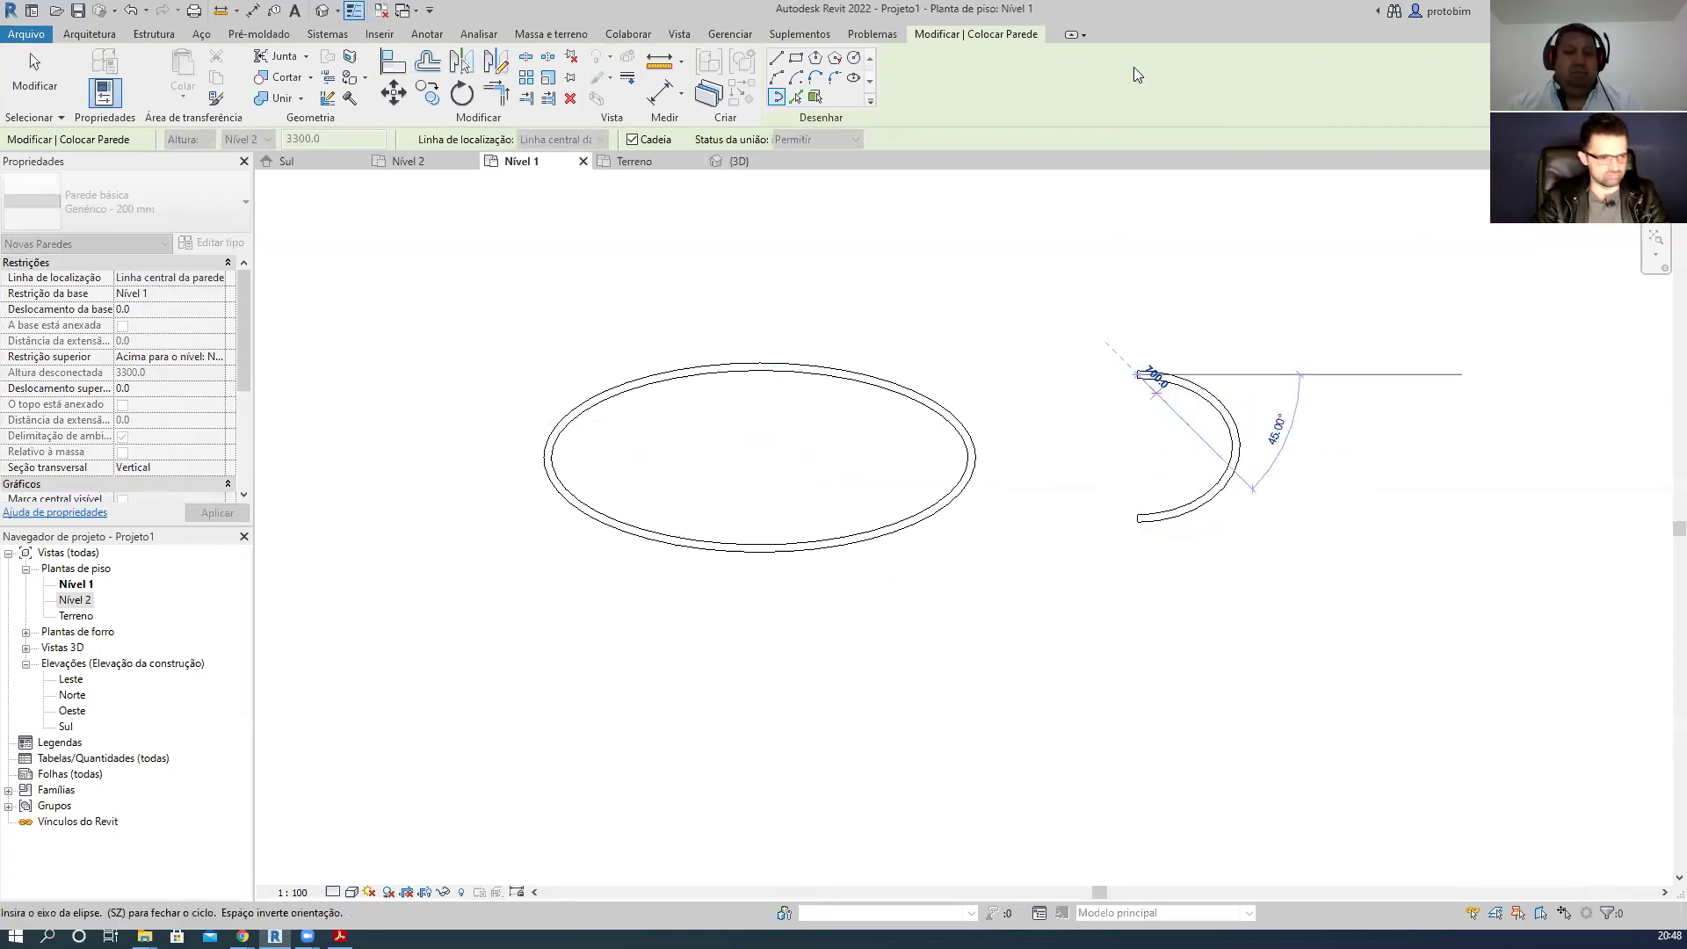
pyautogui.scroll(2, 1133, 517)
pyautogui.press('Escape')
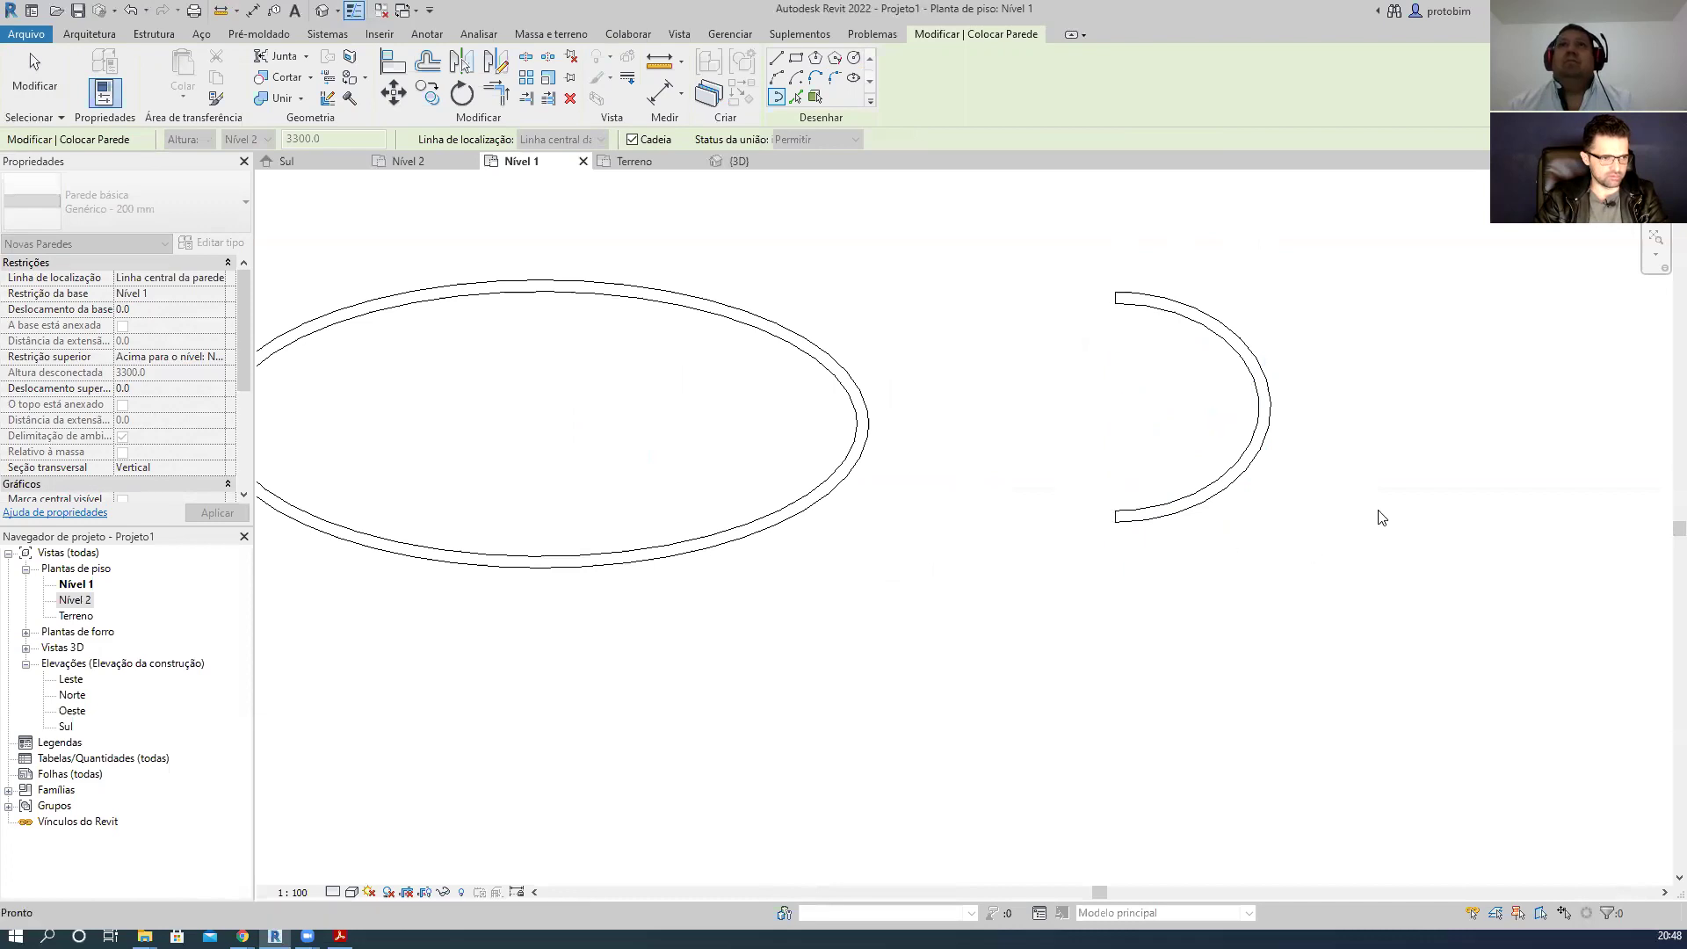
# - Delete the elliptical wall and the partial ellipse wall together
pyautogui.press('Escape')
pyautogui.scroll(-2, 1168, 478)
pyautogui.press('w')
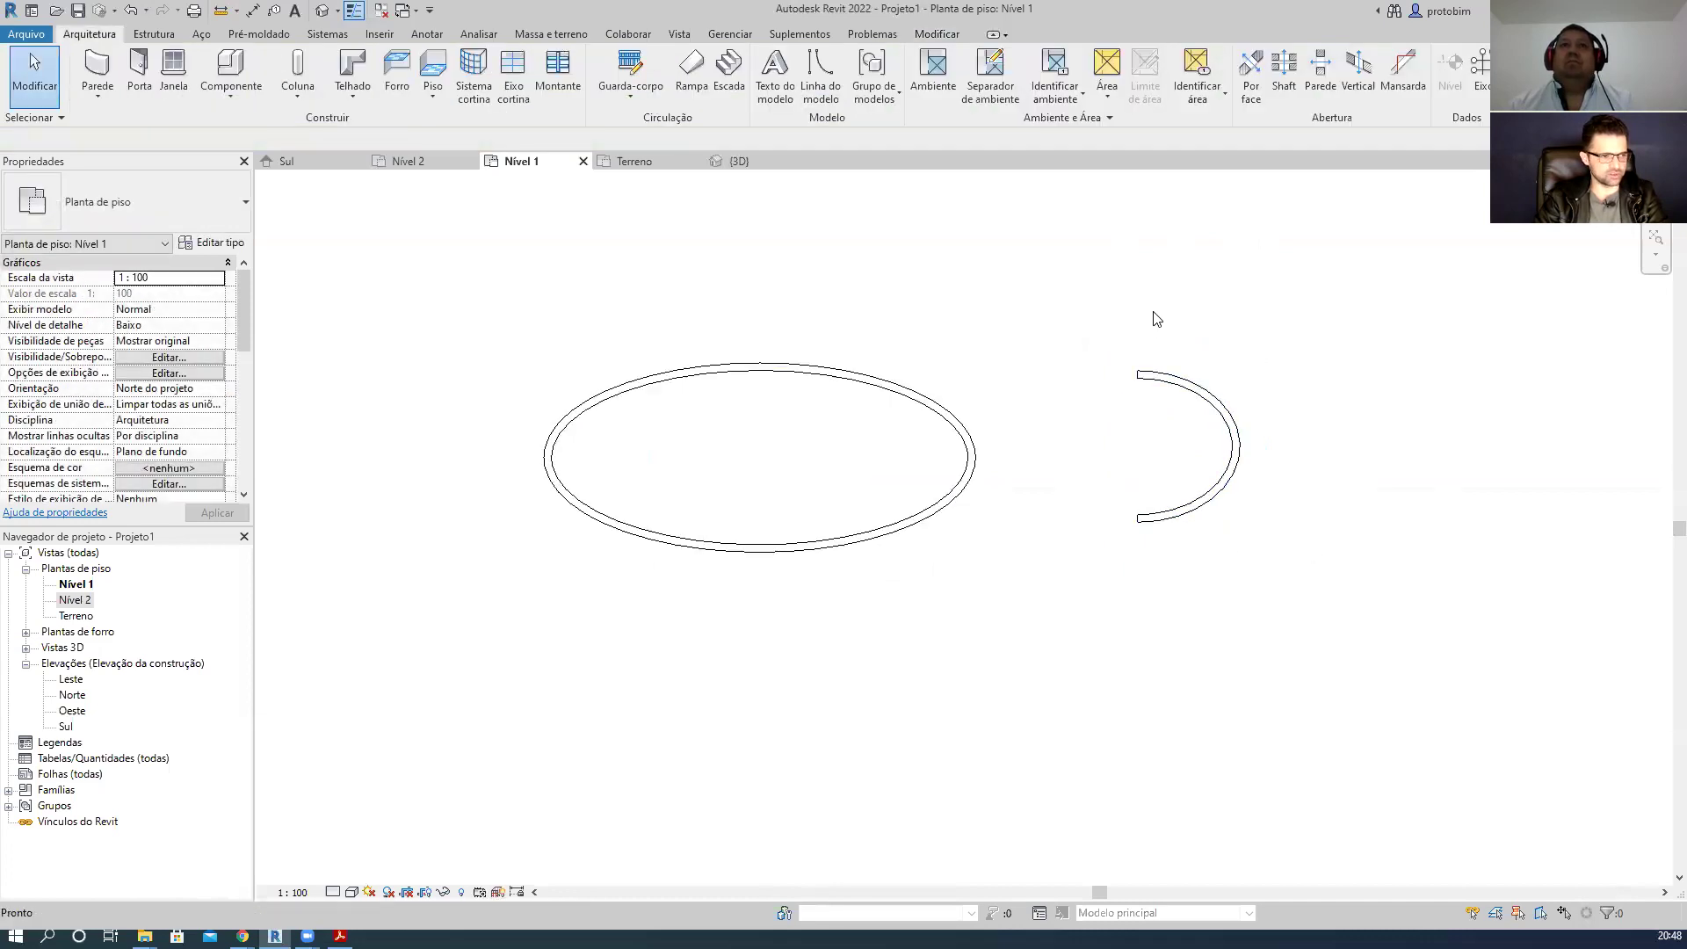
pyautogui.press('a')
pyautogui.press('Escape')
pyautogui.press('Escape')
pyautogui.moveTo(1407, 623); pyautogui.dragTo(659, 264)
pyautogui.press('Delete')
pyautogui.press('w')
pyautogui.press('a')
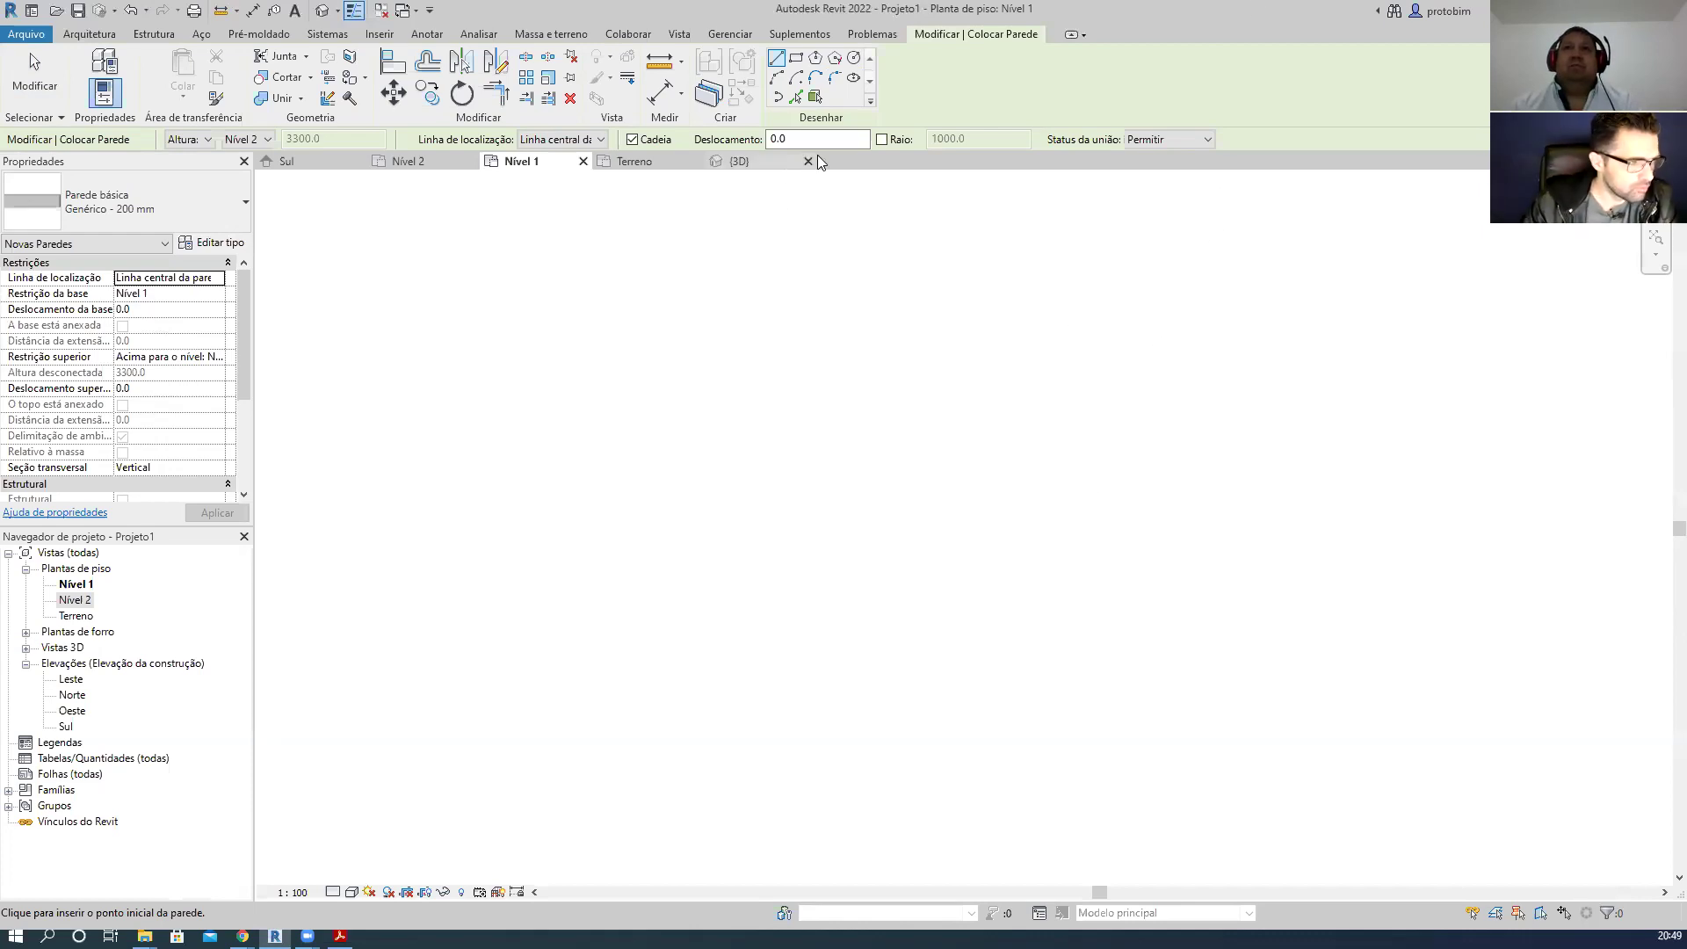
pyautogui.click(633, 683)
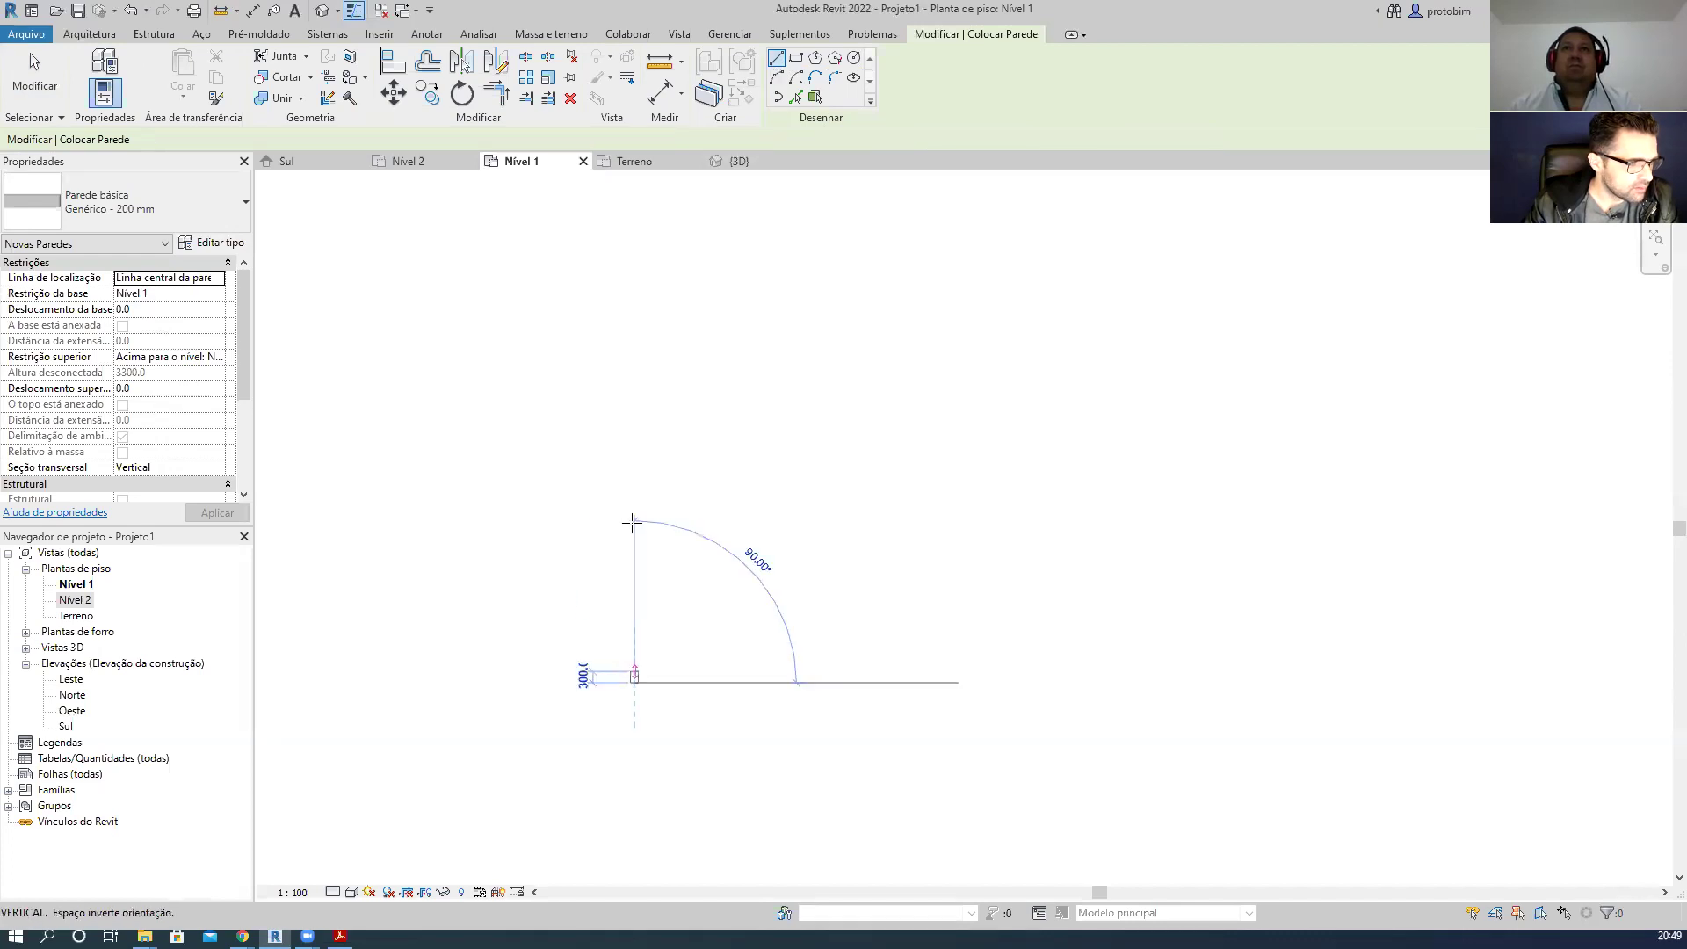
pyautogui.press('Escape')
pyautogui.press('Escape')
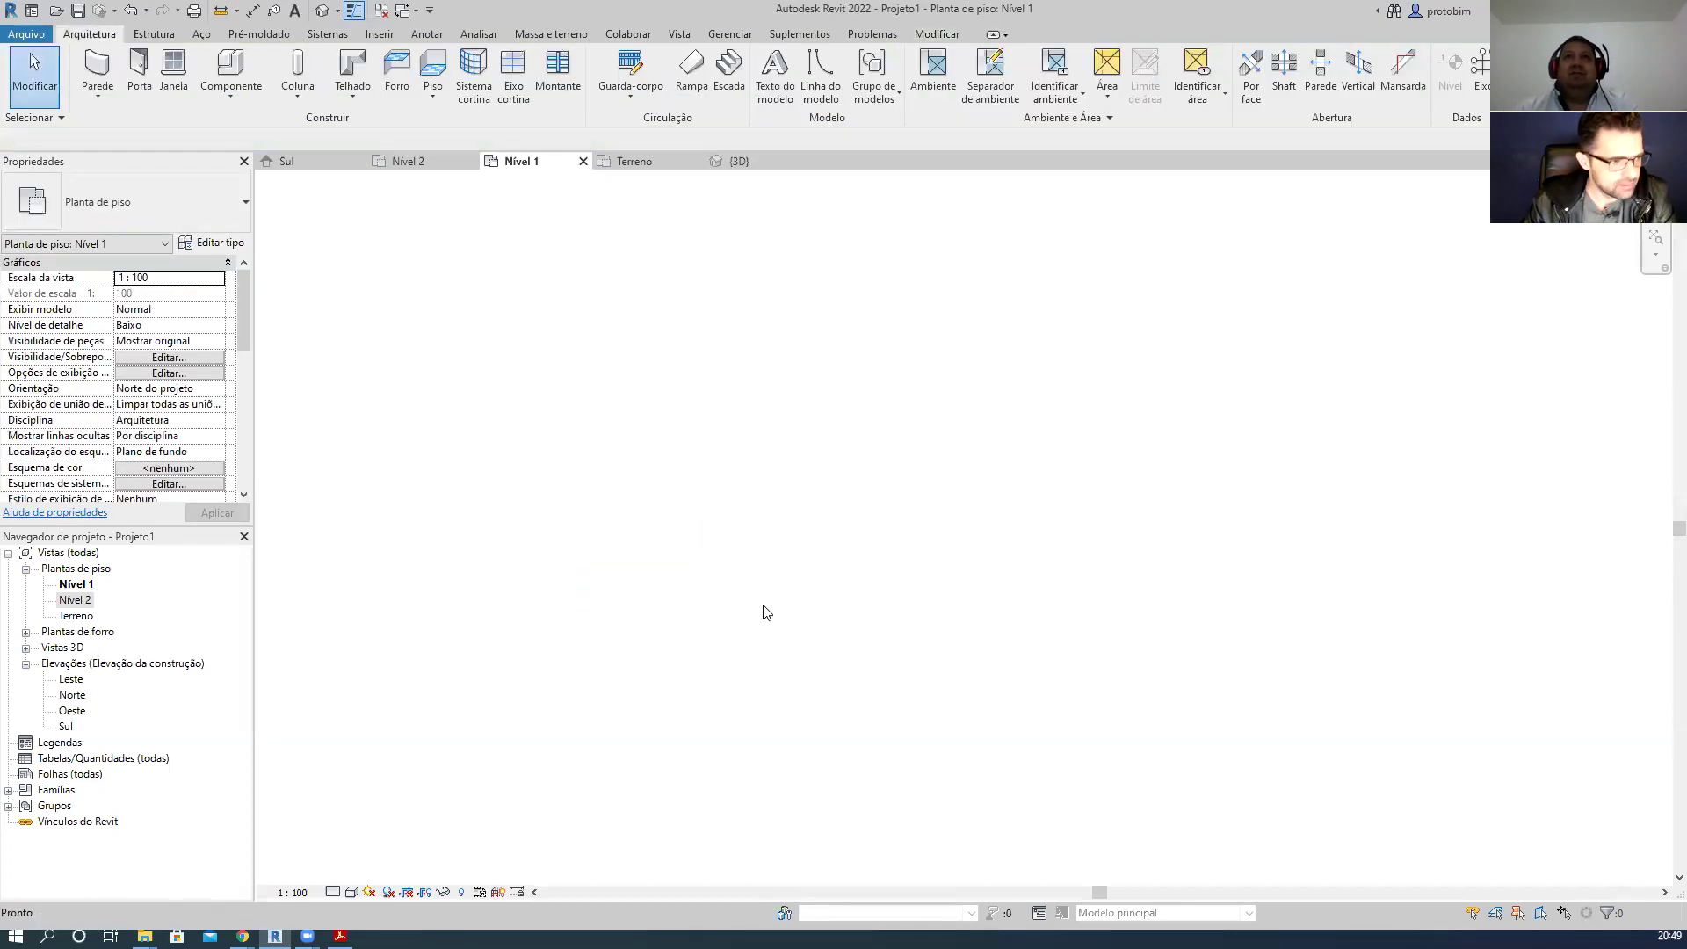
# - Draw a vertical detail line about 6000 mm long
pyautogui.press('d')
pyautogui.press('l')
pyautogui.click(709, 621)
pyautogui.click(710, 396)
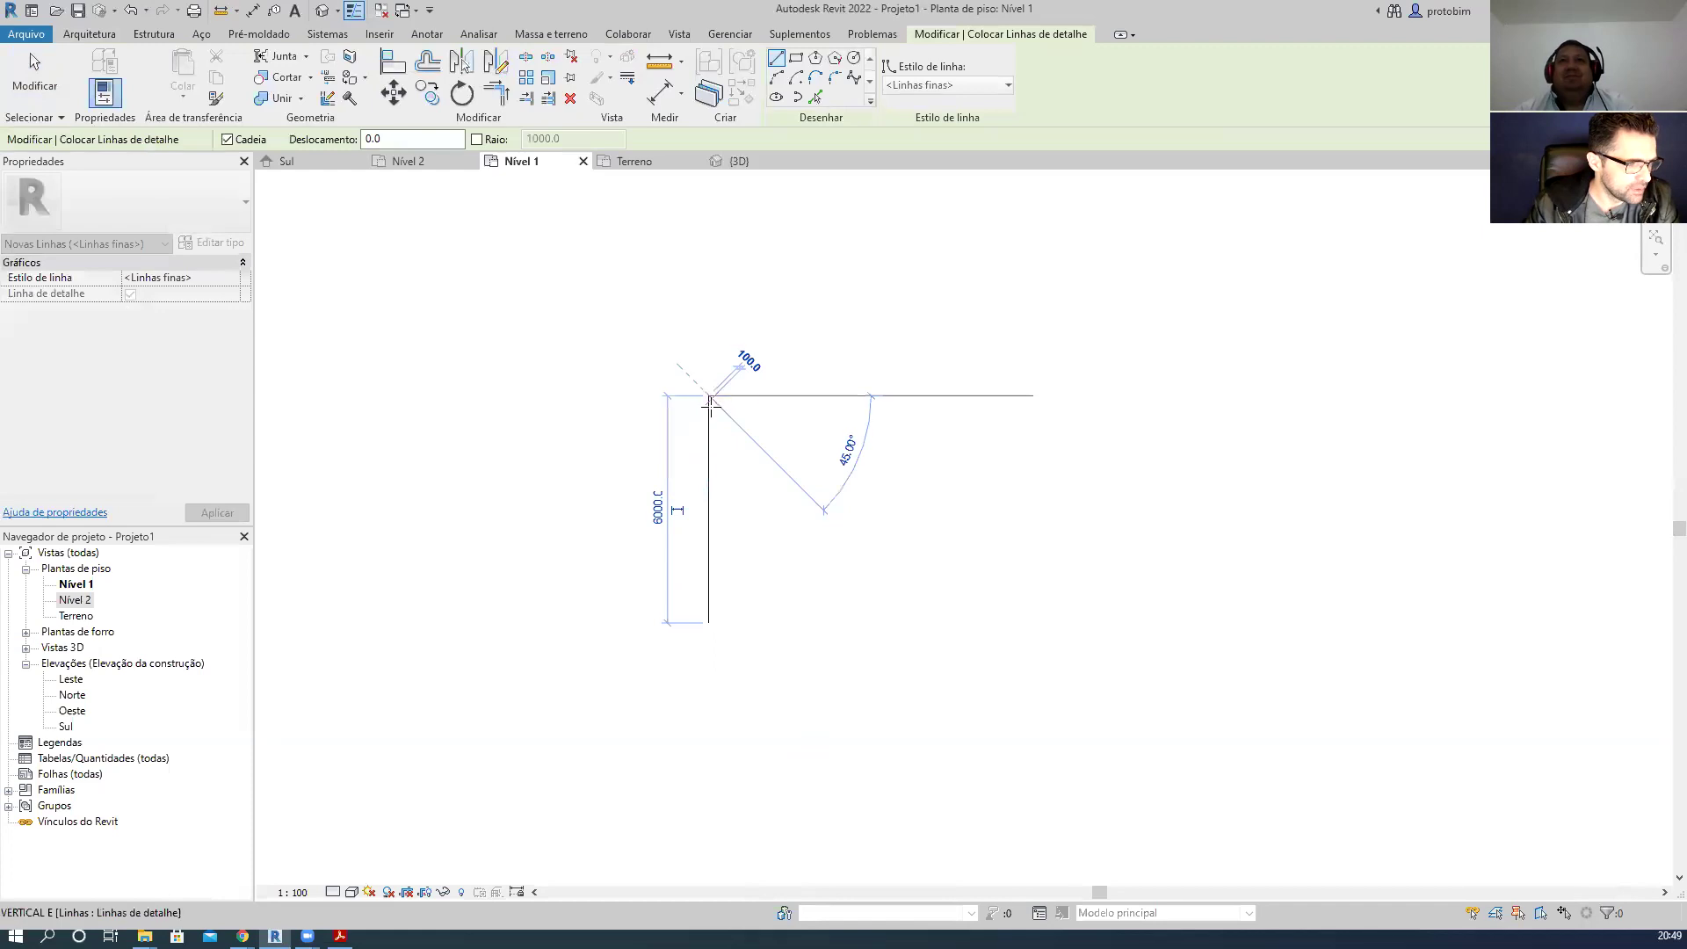
pyautogui.press('Escape')
pyautogui.press('Escape')
# - Draw chained detail lines from the vertical line's lower end: a sloped base, a right side about 10900 mm high and a notched upper edge
pyautogui.click(711, 622)
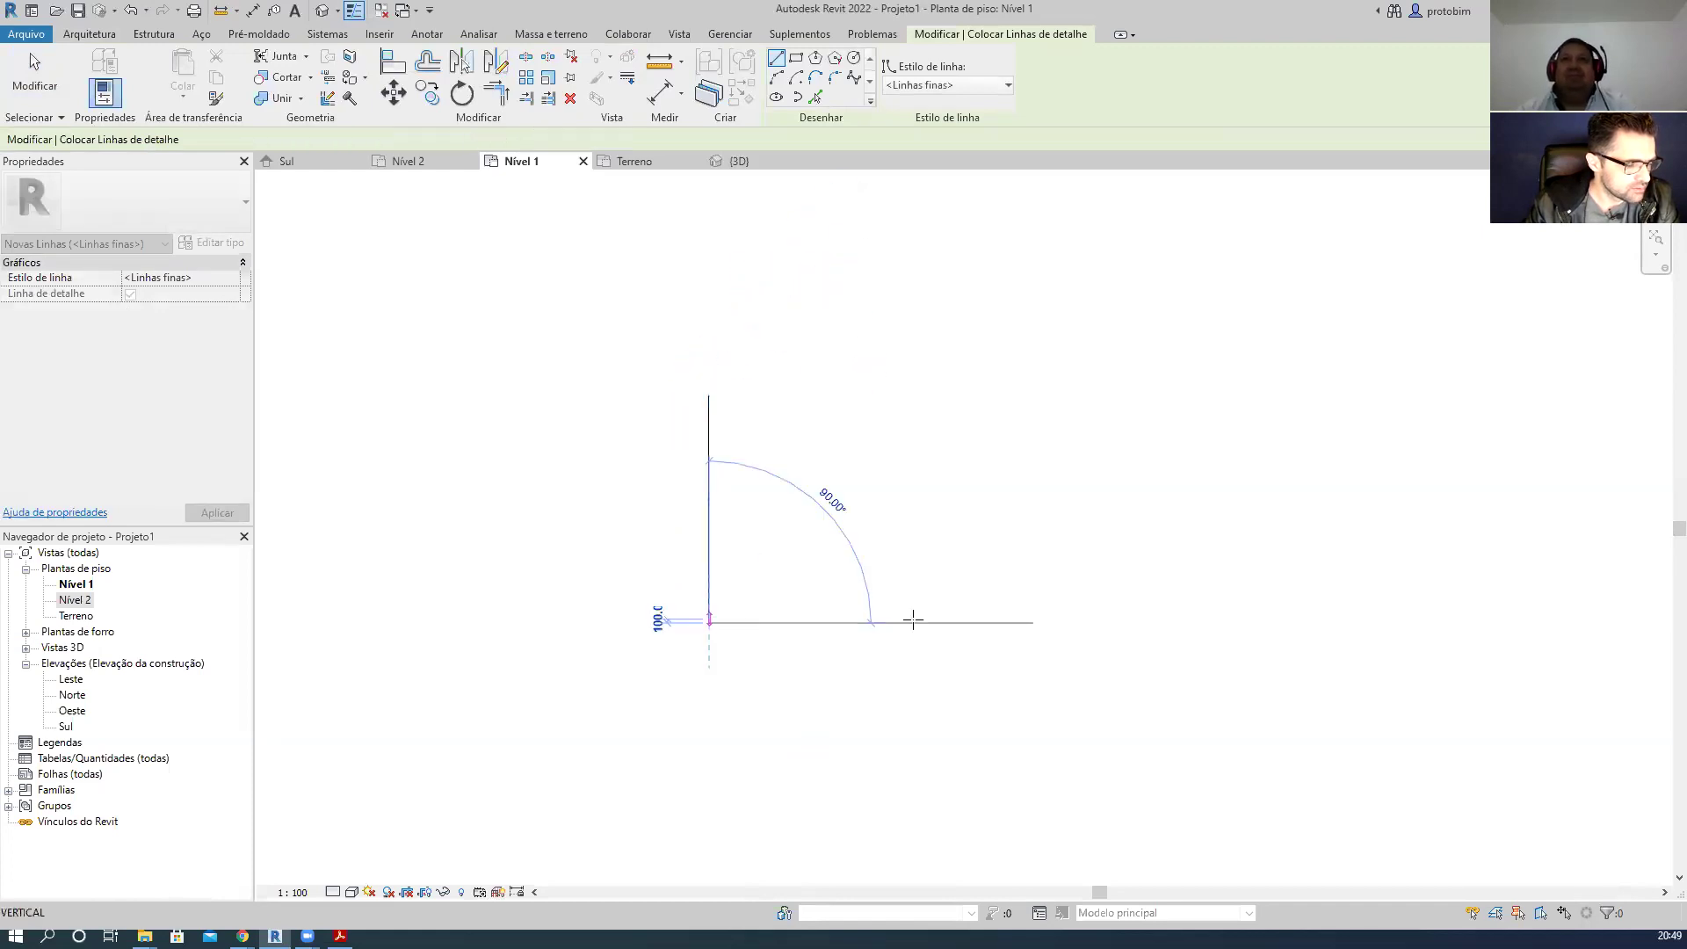
pyautogui.click(1259, 679)
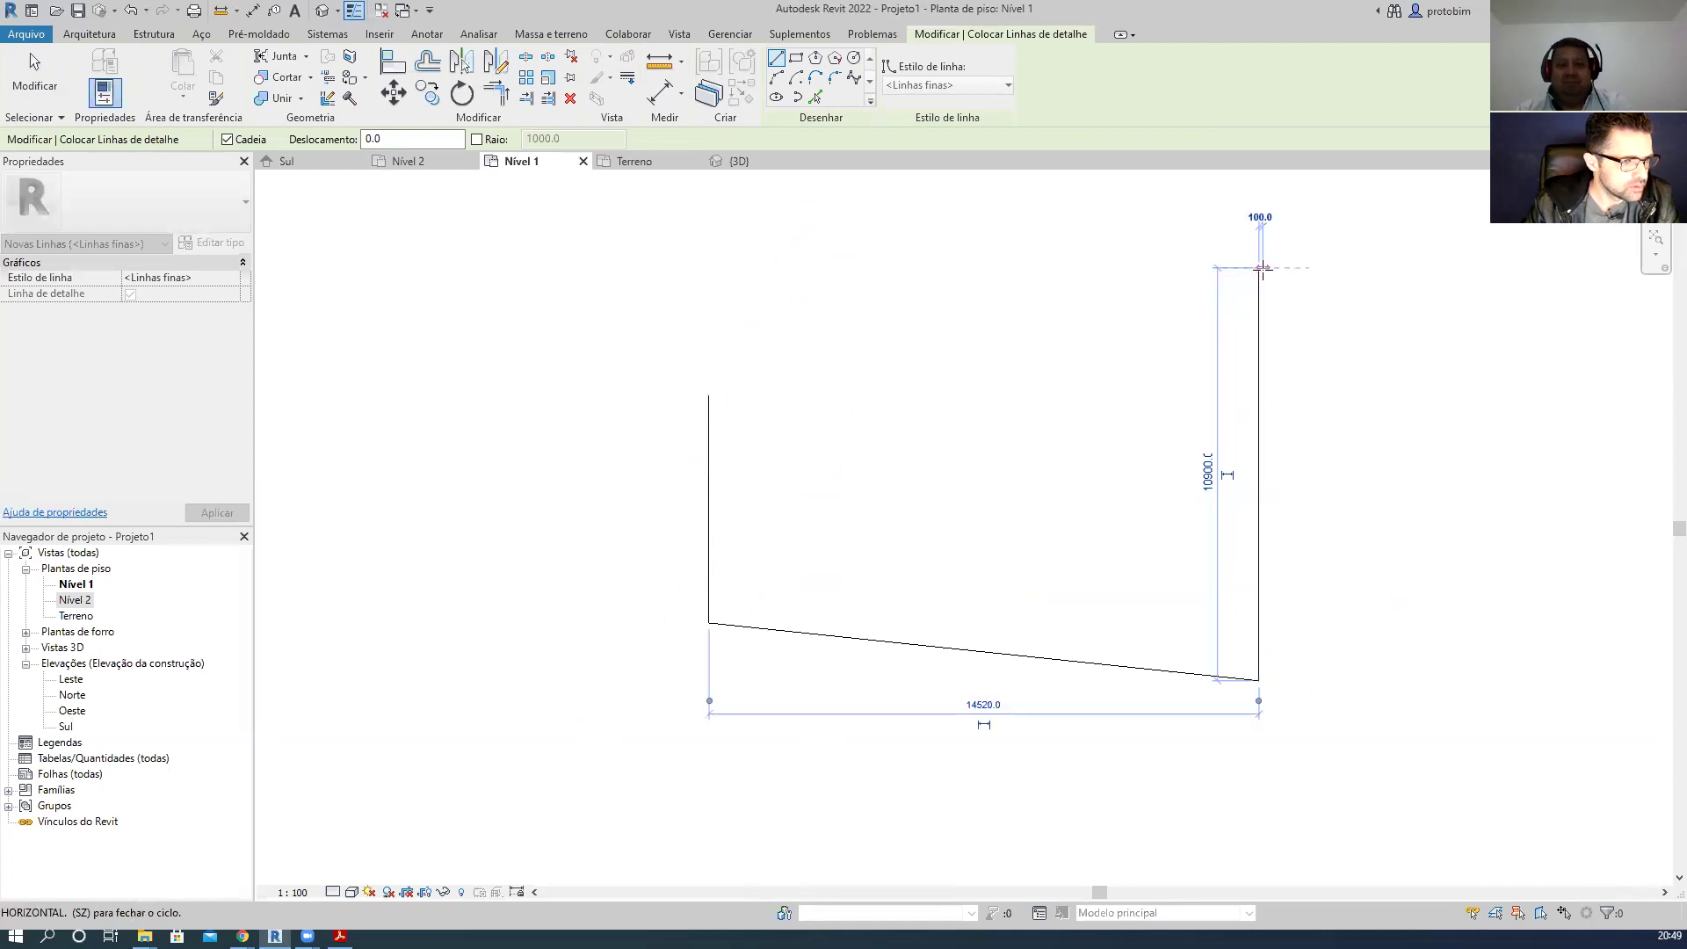
pyautogui.click(1261, 268)
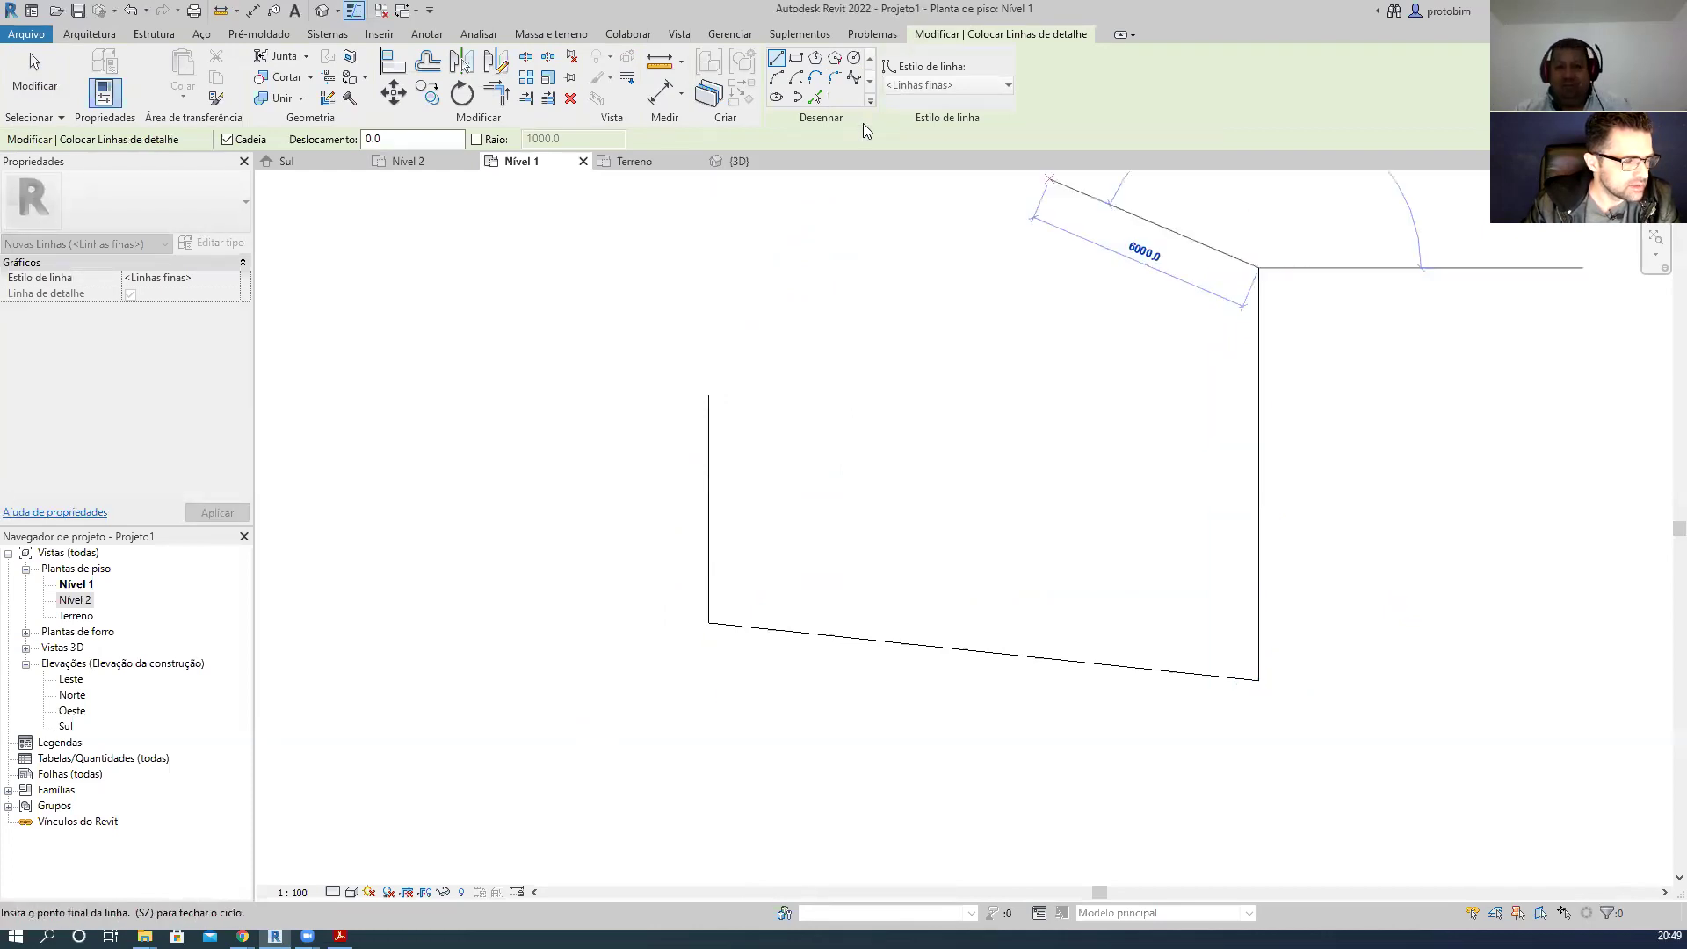
pyautogui.click(1111, 365)
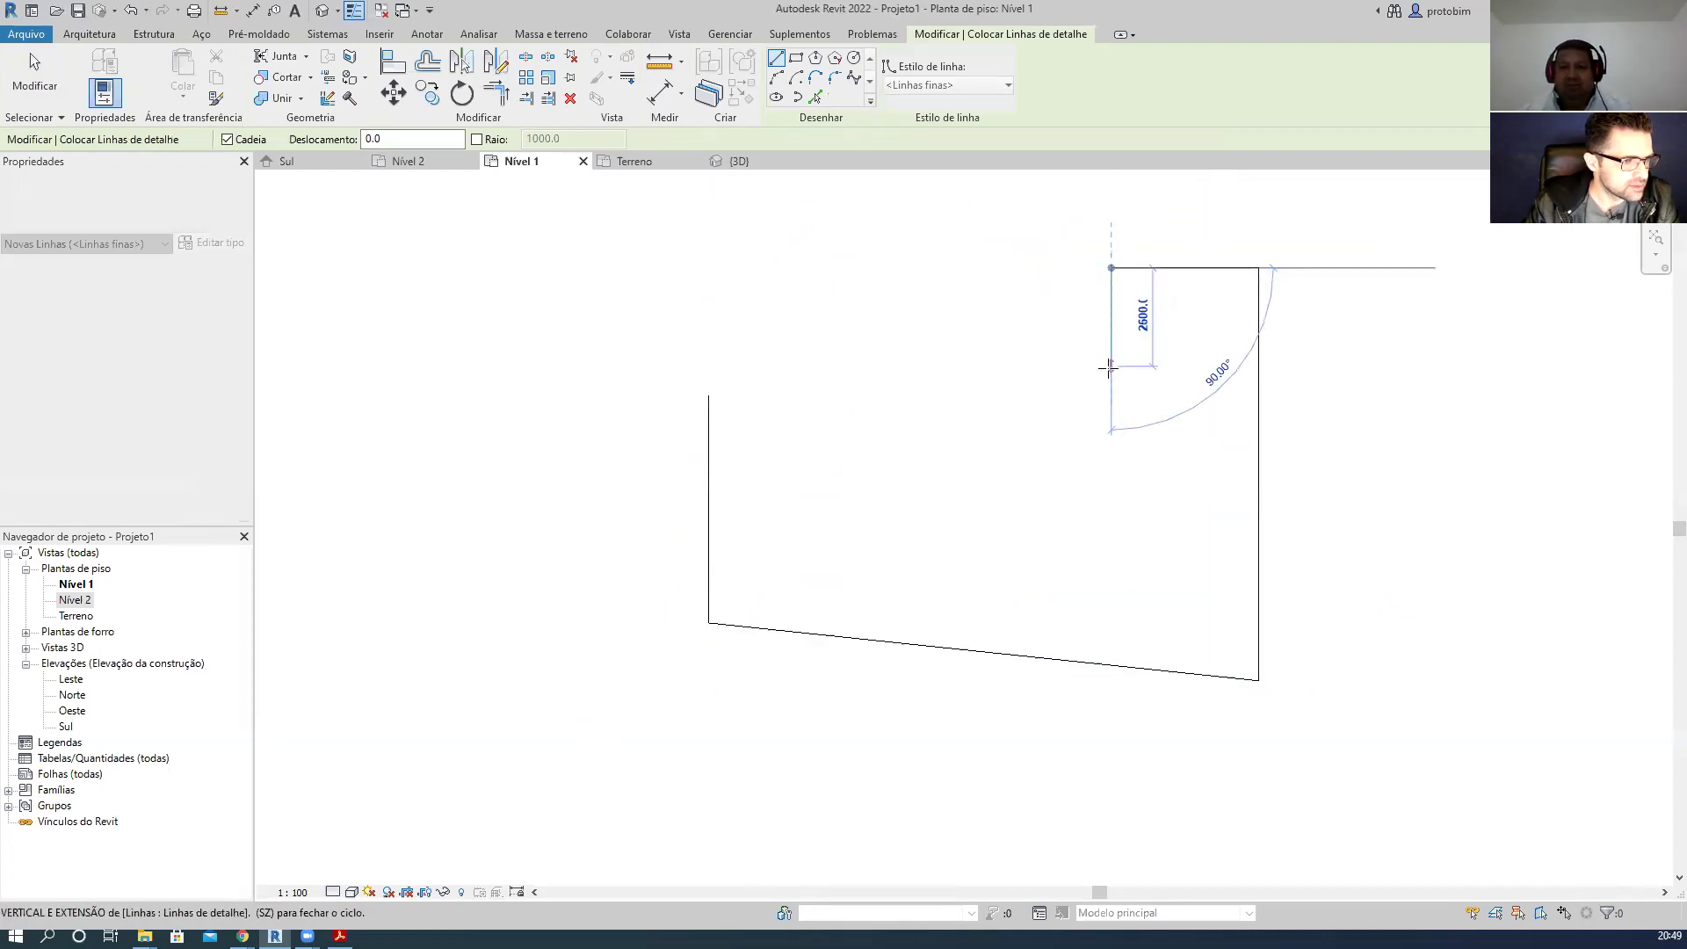
pyautogui.click(953, 375)
pyautogui.click(888, 252)
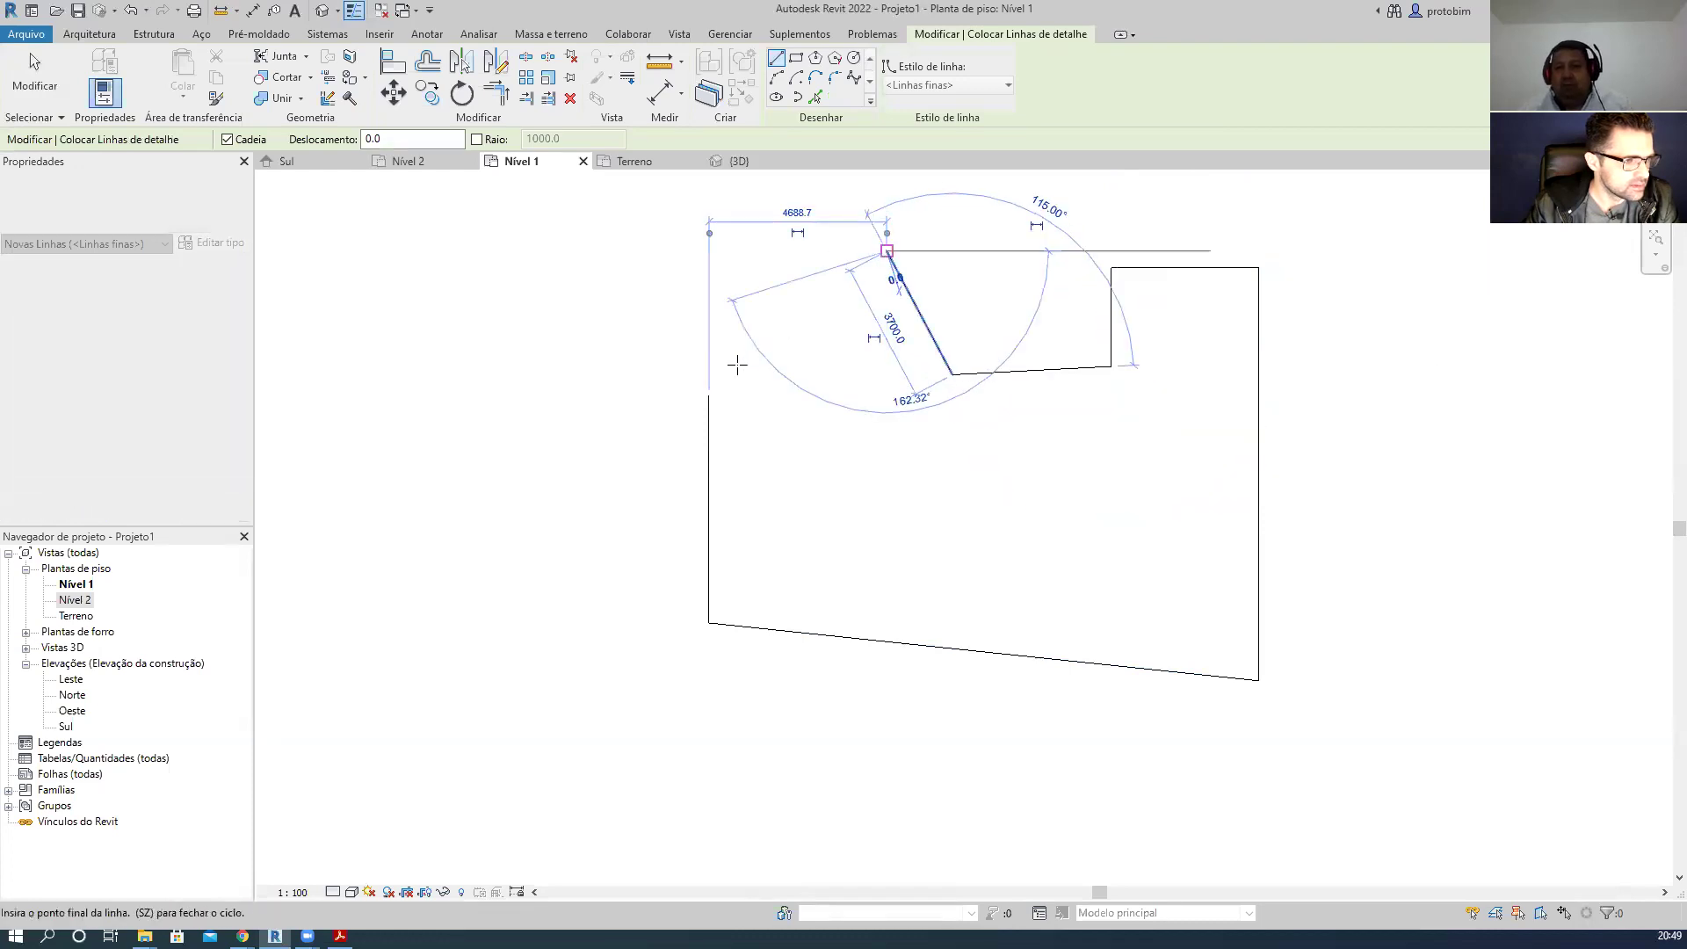
pyautogui.click(712, 328)
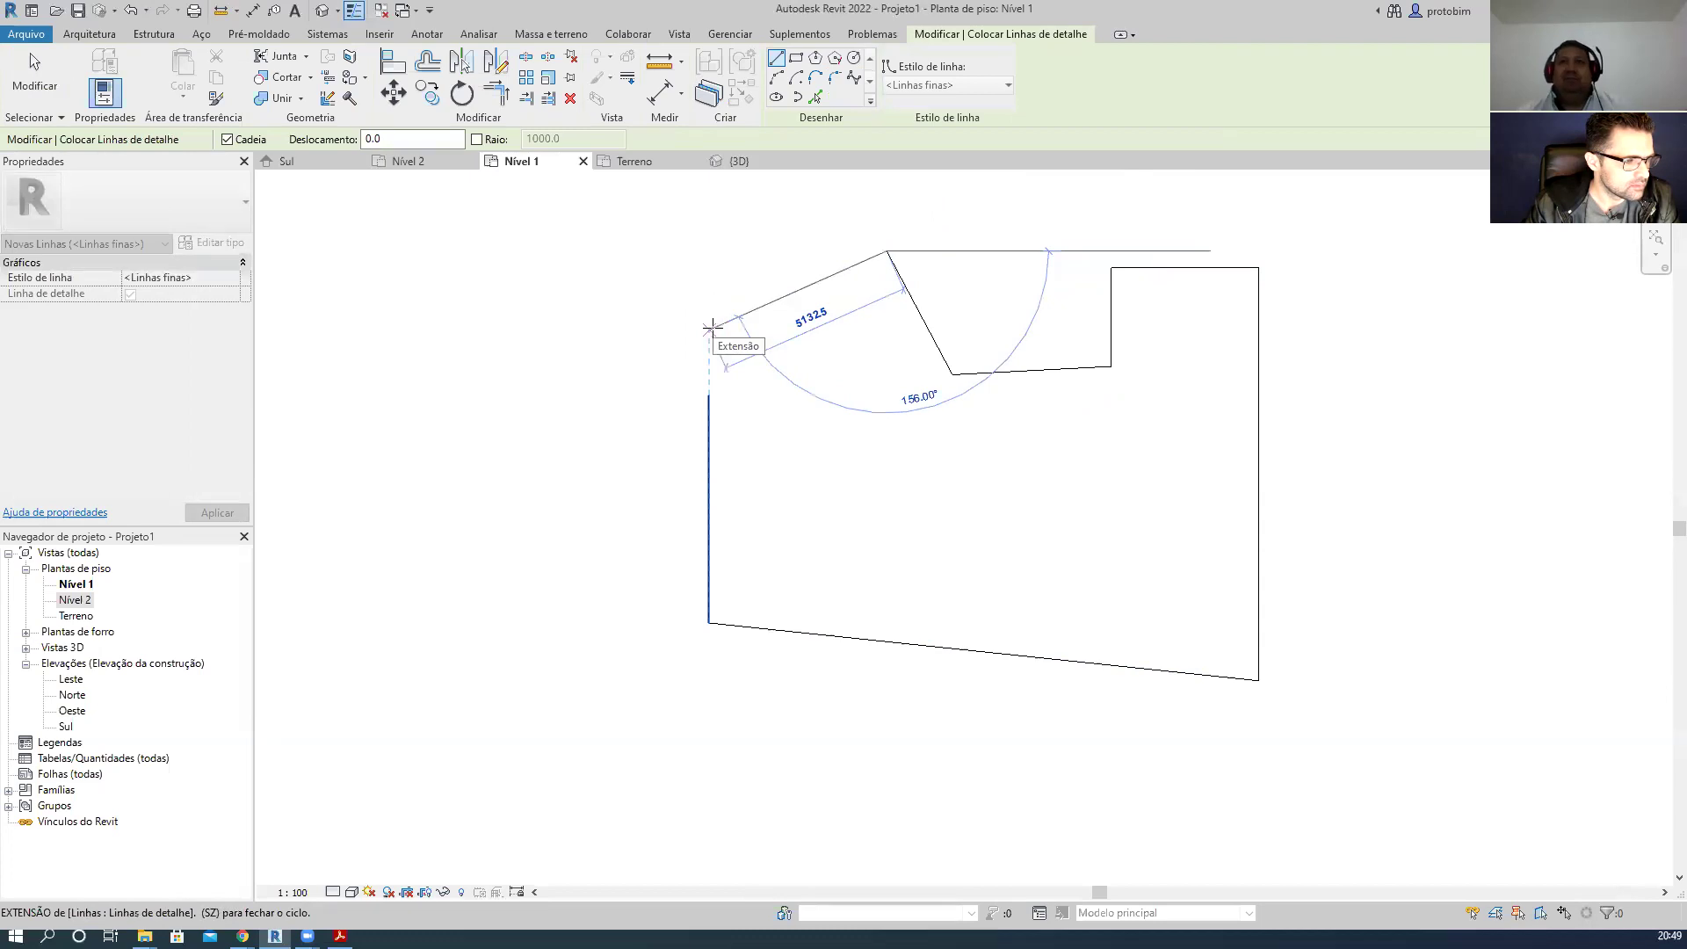
pyautogui.press('Escape')
pyautogui.press('Escape')
# - Stretch the left vertical line's upper end to meet the sloping upper line, closing the outline
pyautogui.click(713, 419)
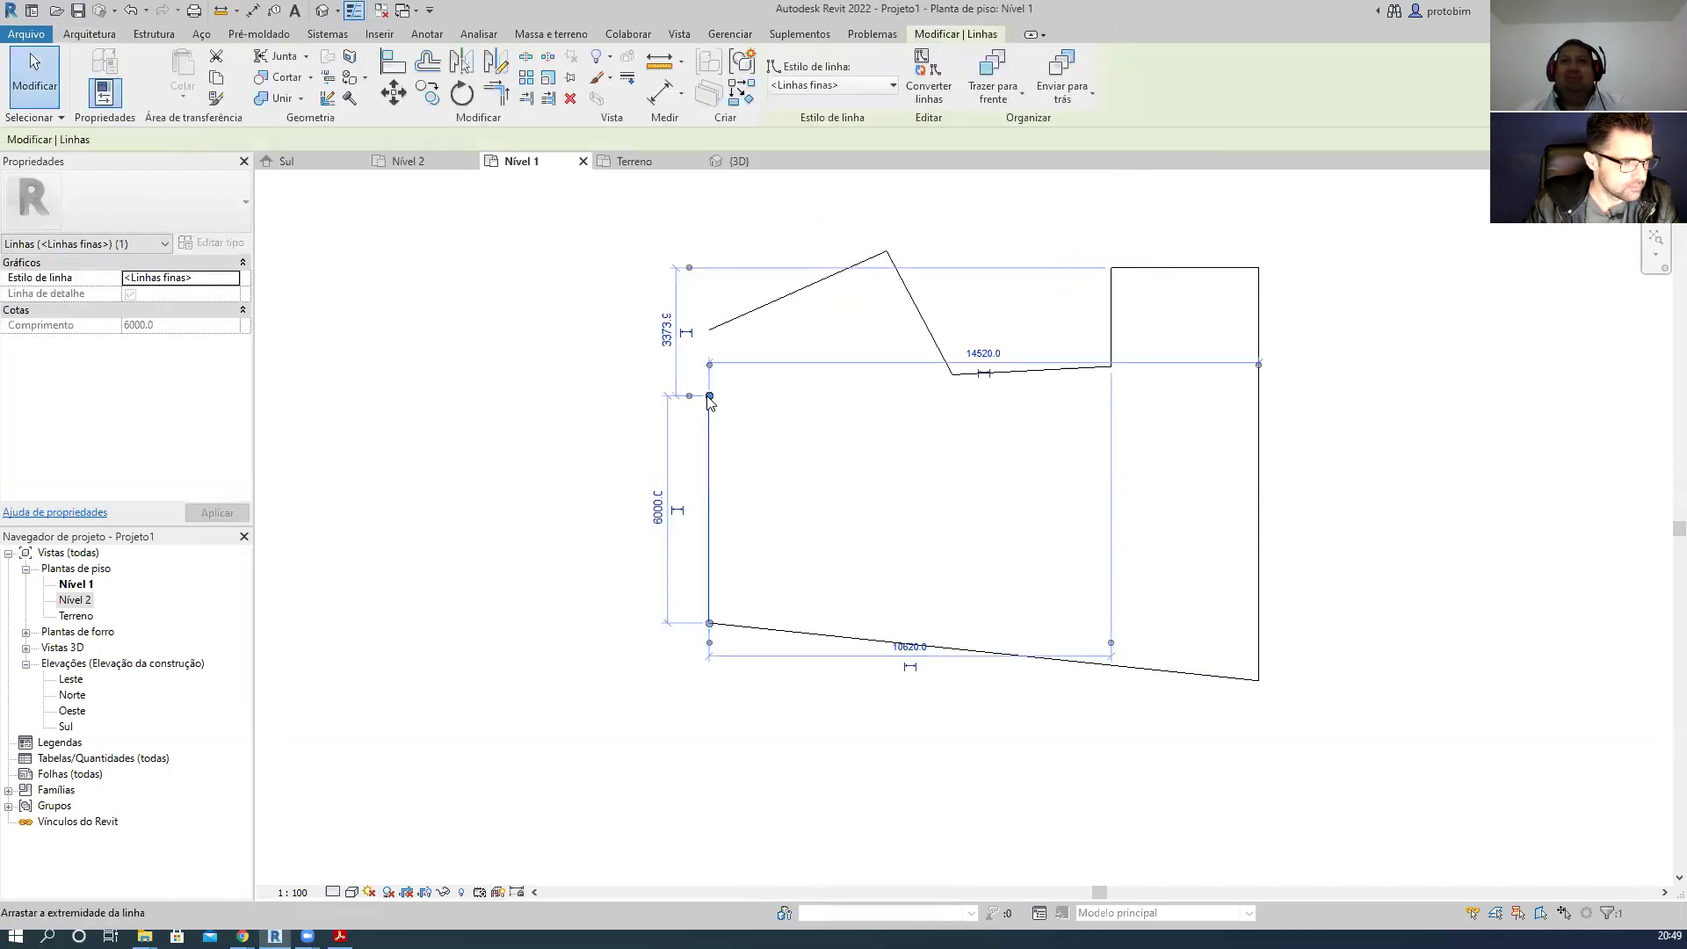
pyautogui.moveTo(708, 396); pyautogui.dragTo(710, 329)
pyautogui.press('Escape')
# - Try to round the outline's upper peak with a fillet arc without a fixed radius
pyautogui.press('d')
pyautogui.press('l')
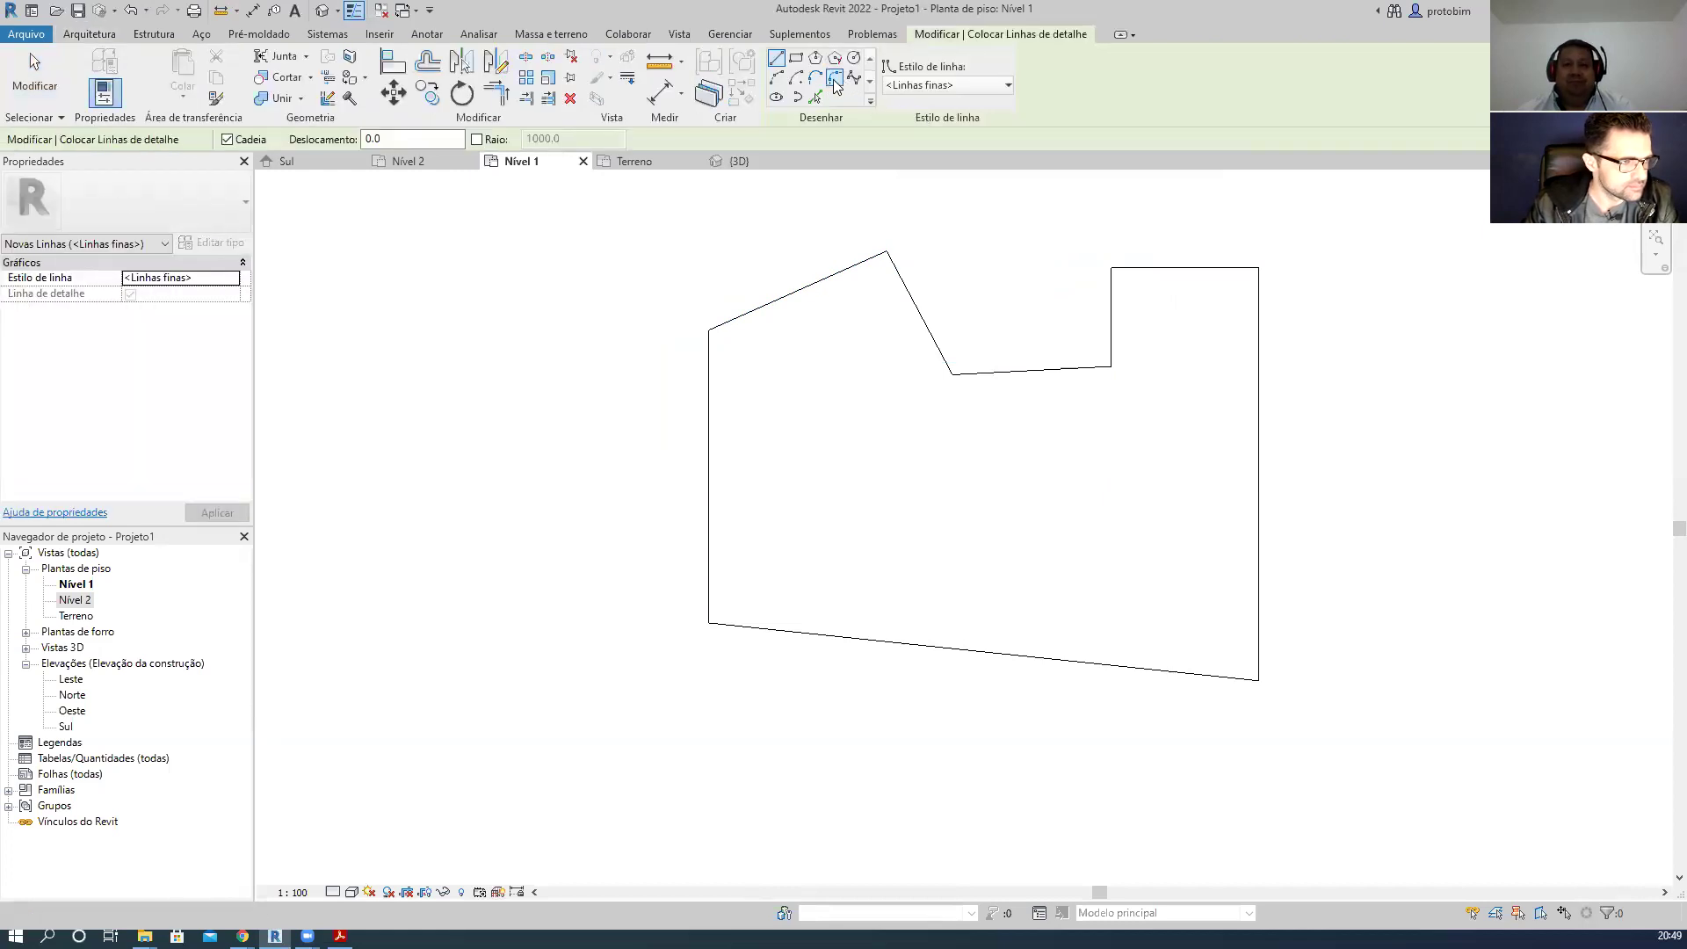
pyautogui.click(835, 77)
pyautogui.click(791, 292)
pyautogui.click(916, 315)
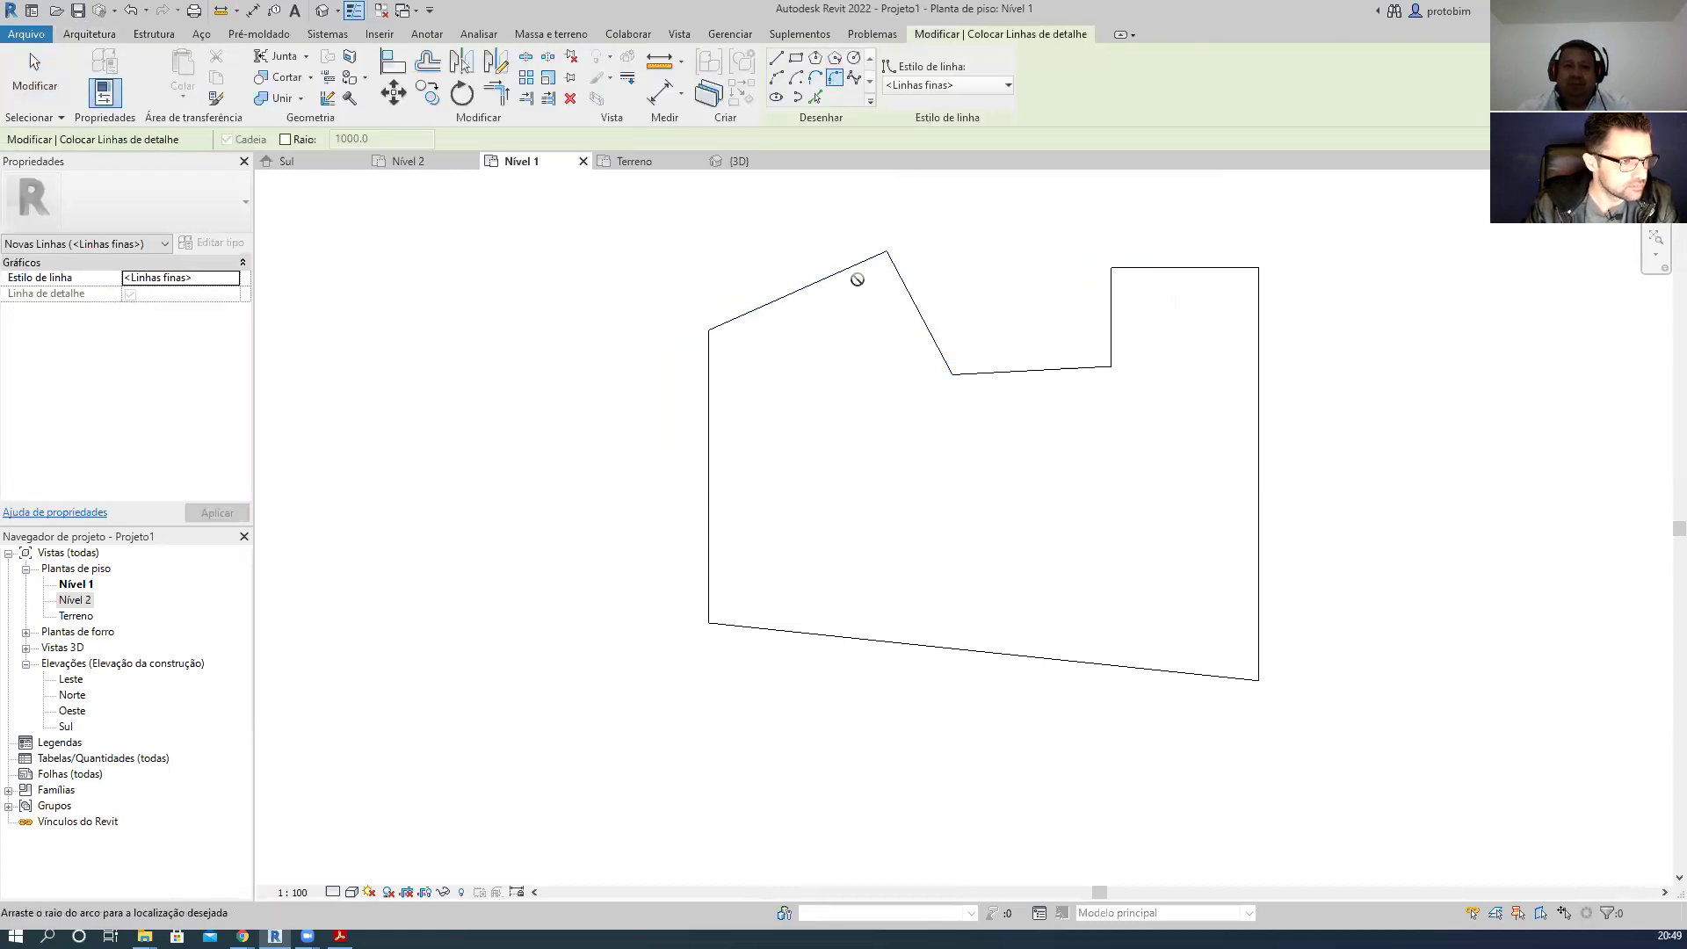
pyautogui.press('Escape')
pyautogui.press('Escape')
pyautogui.press('s')
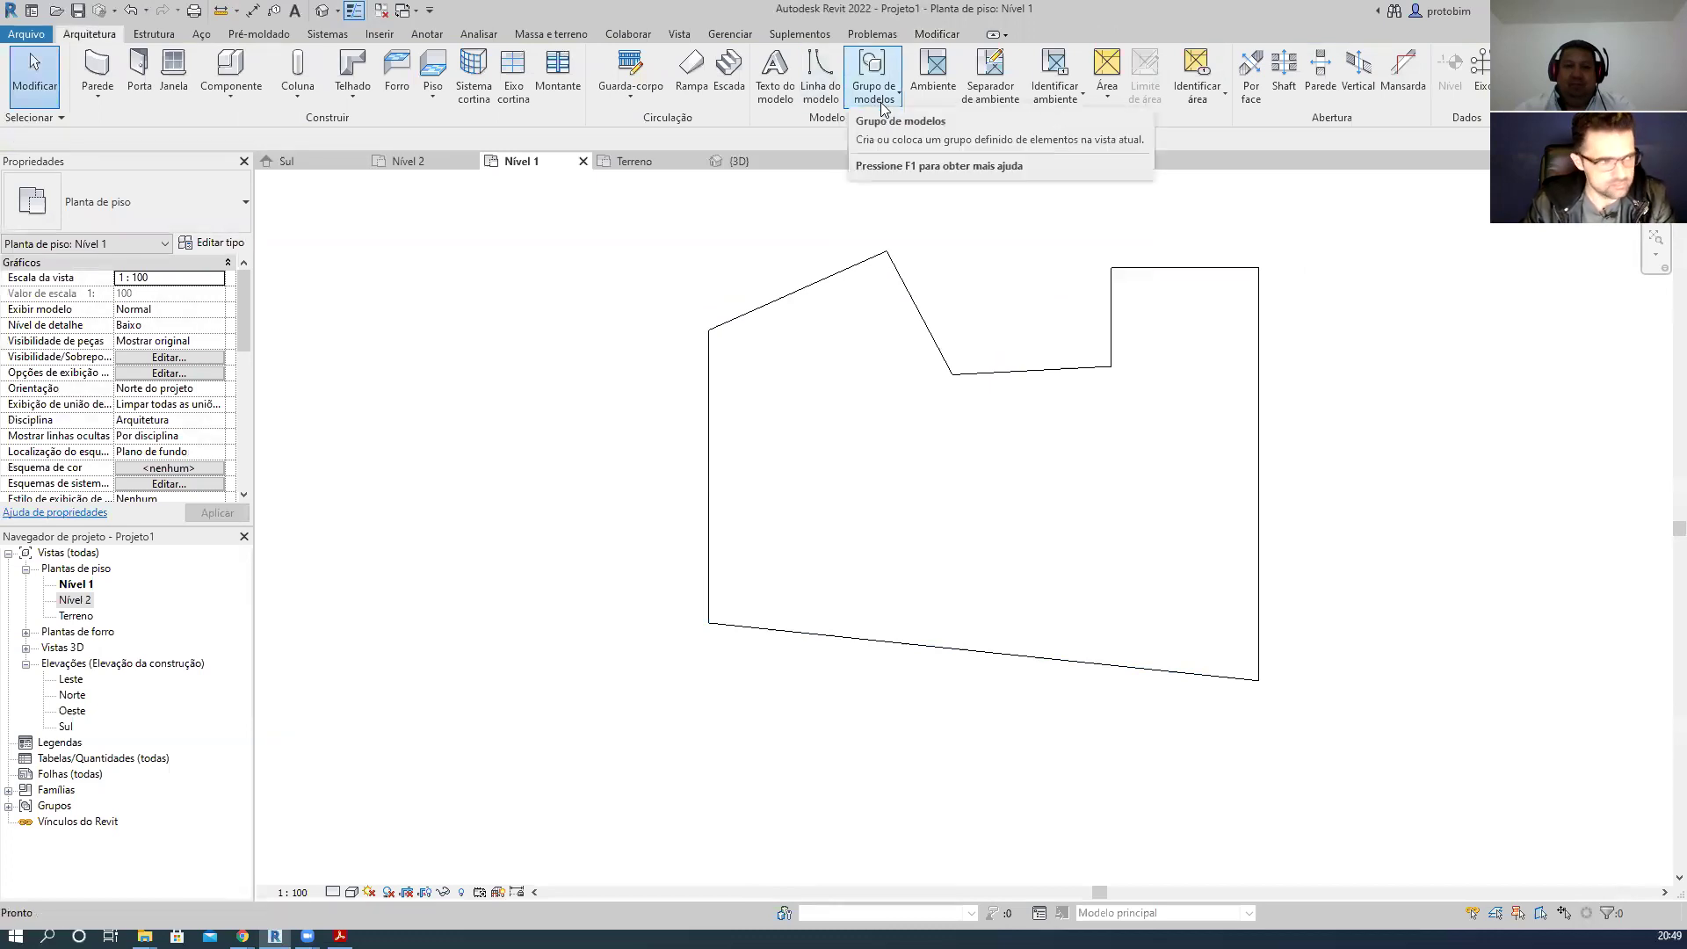
pyautogui.press('Escape')
# - Round the upper peak and the two lower corners of the notch with fillet arcs at a fixed 1000 mm radius
pyautogui.press('d')
pyautogui.press('l')
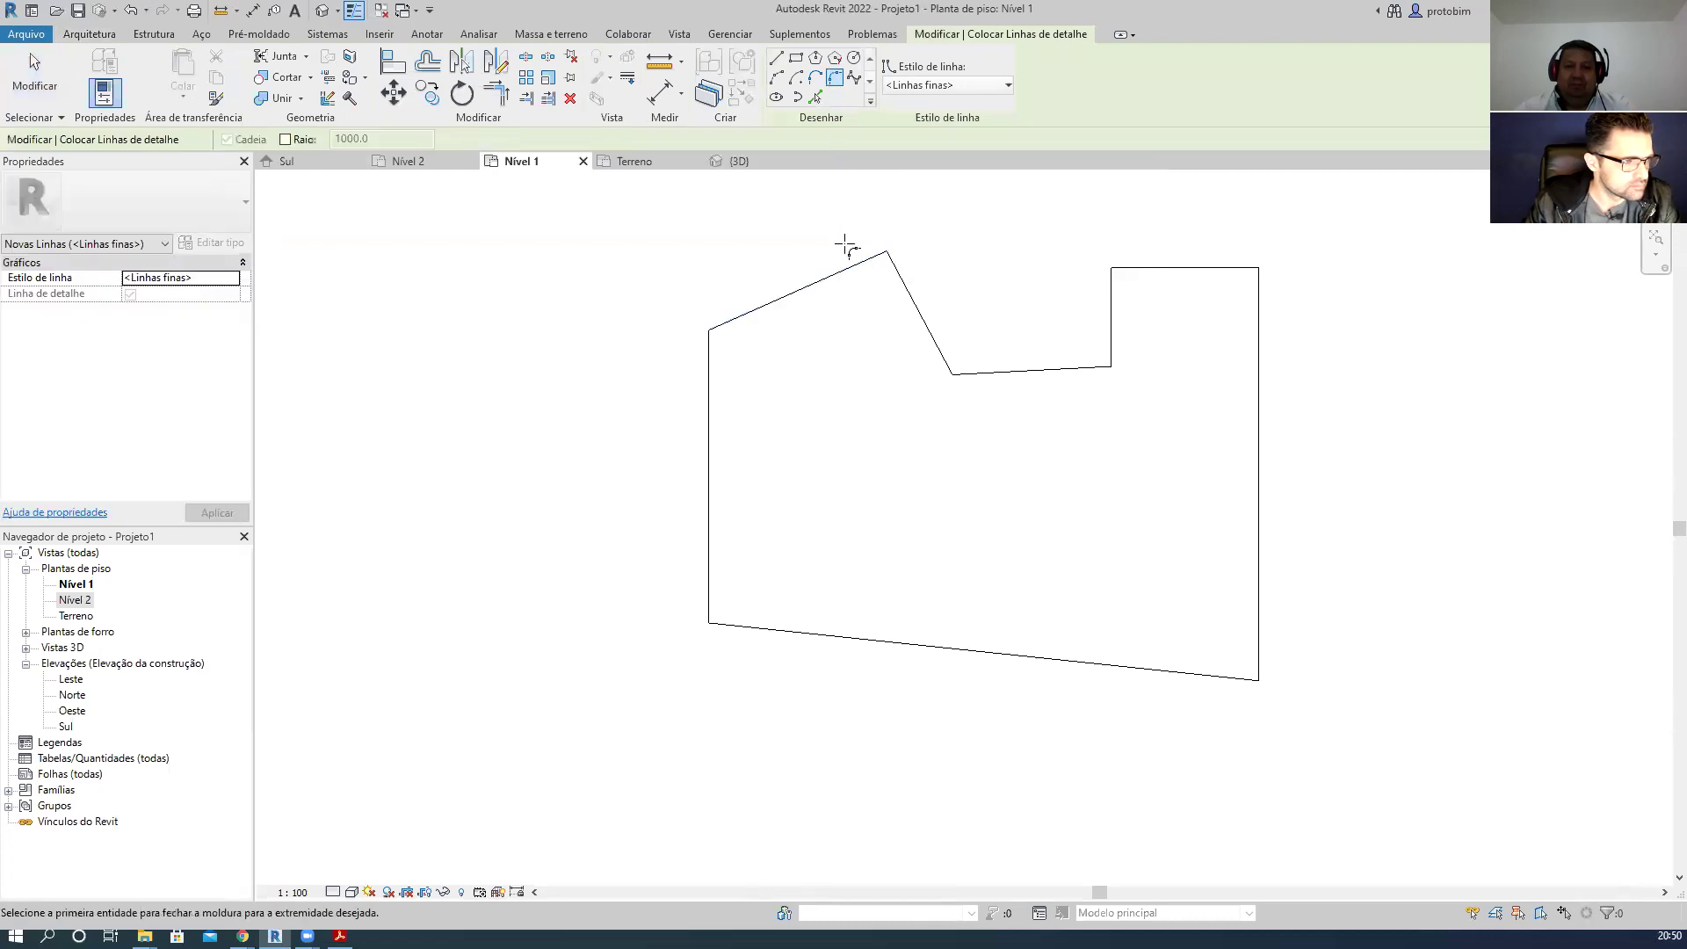
pyautogui.click(306, 141)
pyautogui.click(867, 261)
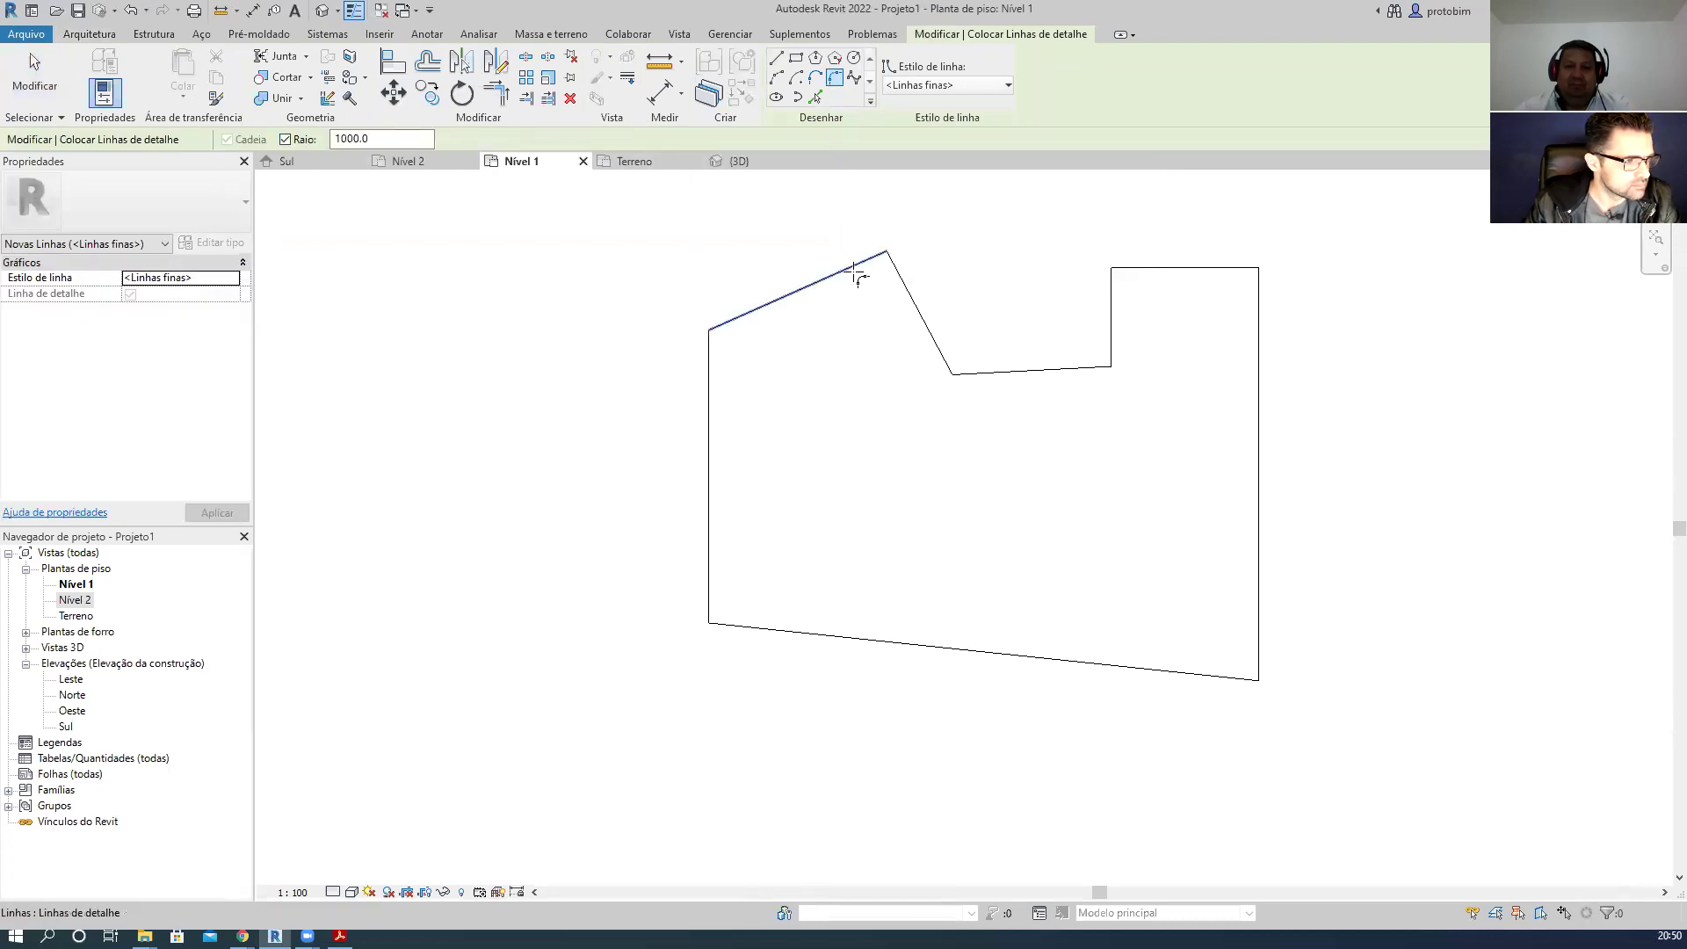
pyautogui.click(901, 279)
pyautogui.click(939, 363)
pyautogui.click(983, 369)
pyautogui.click(1090, 367)
pyautogui.click(1110, 321)
# - Round the notch's upper-right corner and the outline's upper-right and lower-right corners with 1000 mm fillet arcs
pyautogui.click(1110, 285)
pyautogui.click(1142, 267)
pyautogui.click(1256, 308)
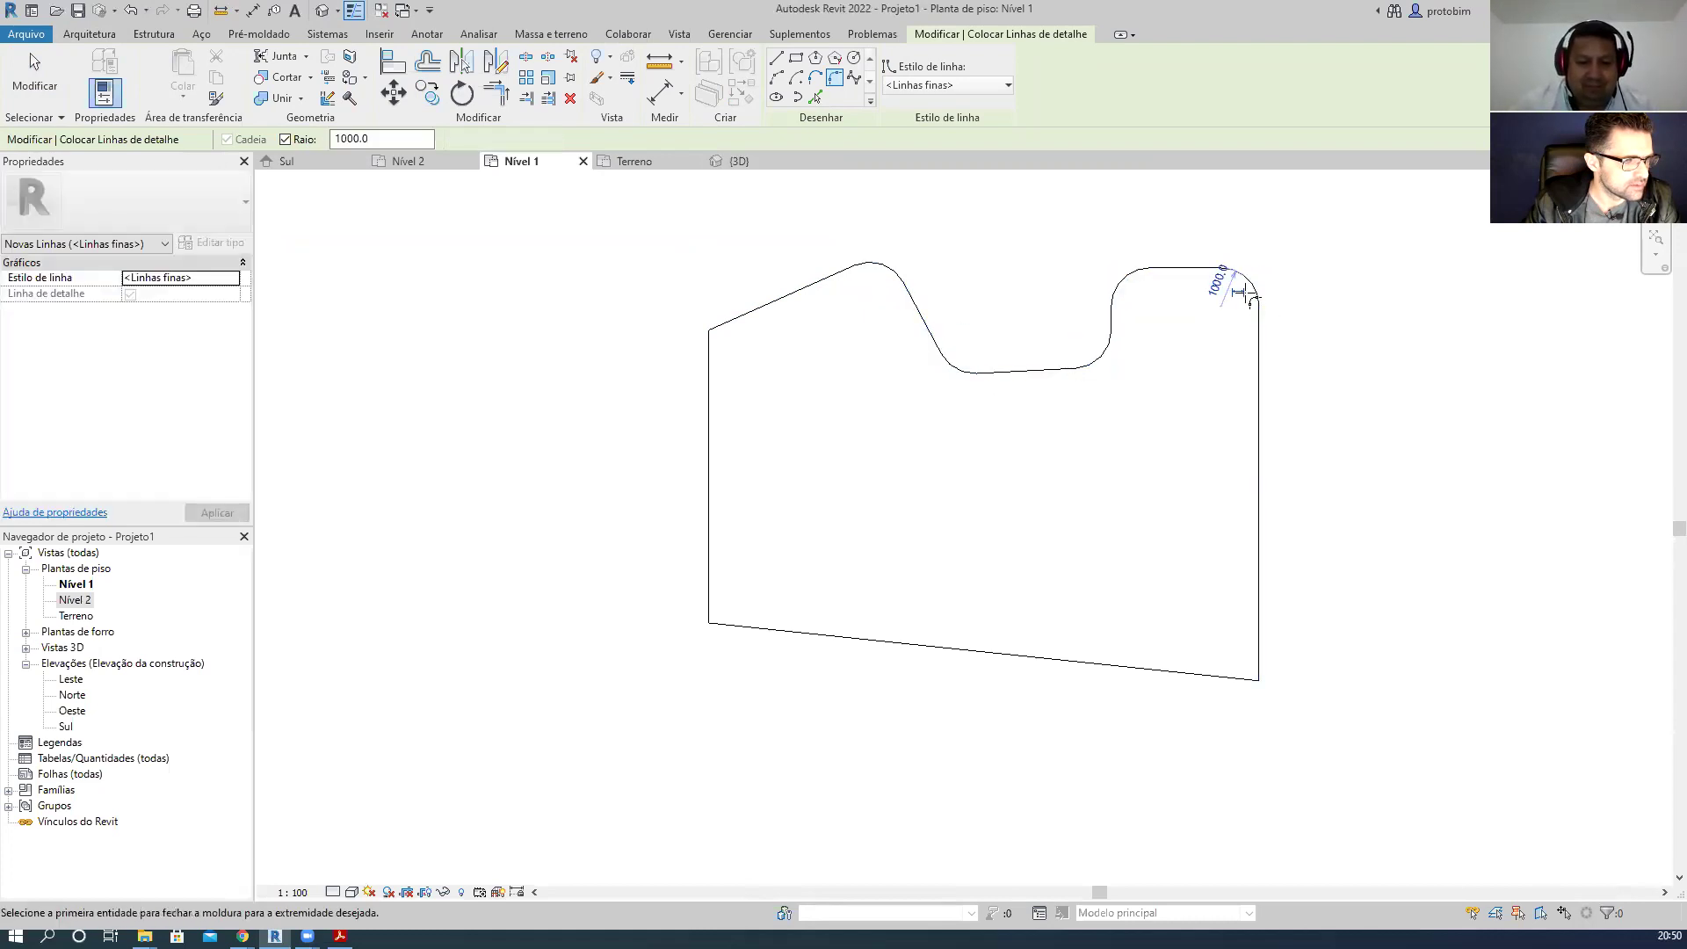
pyautogui.click(1208, 673)
pyautogui.click(1256, 635)
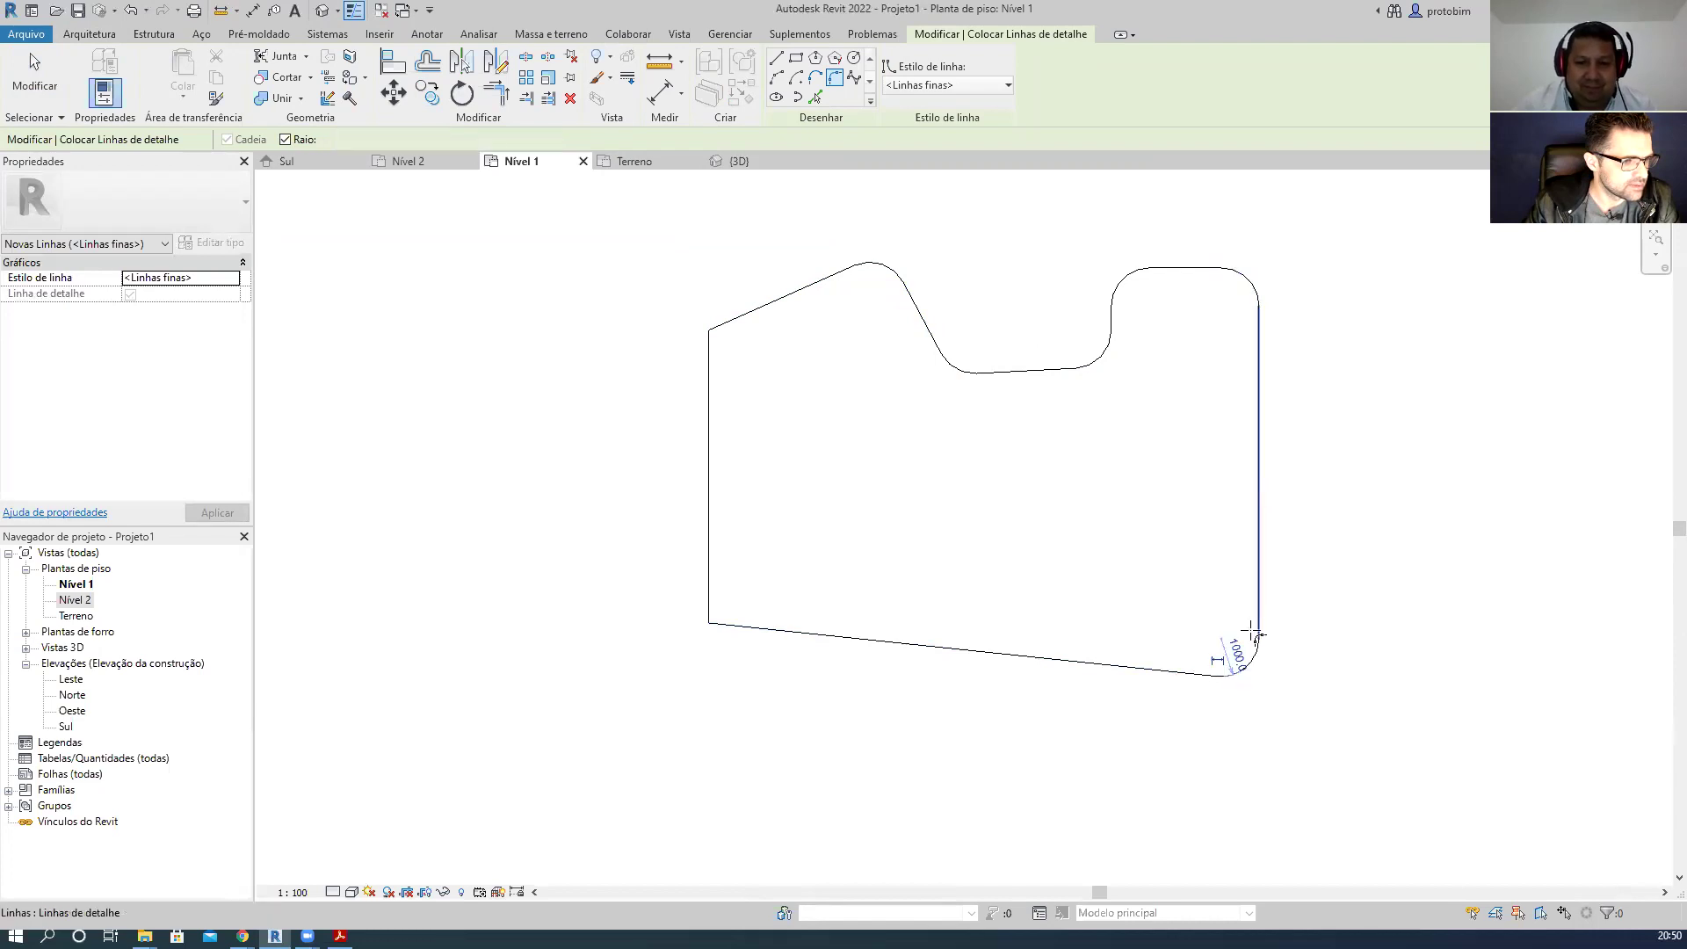
pyautogui.press('Escape')
pyautogui.press('Escape')
# - Shorten the sloped base line by pulling its left end inward, opening a gap in the lower-left part of the outline
pyautogui.click(817, 635)
pyautogui.moveTo(709, 623); pyautogui.dragTo(1007, 631)
pyautogui.press('Escape')
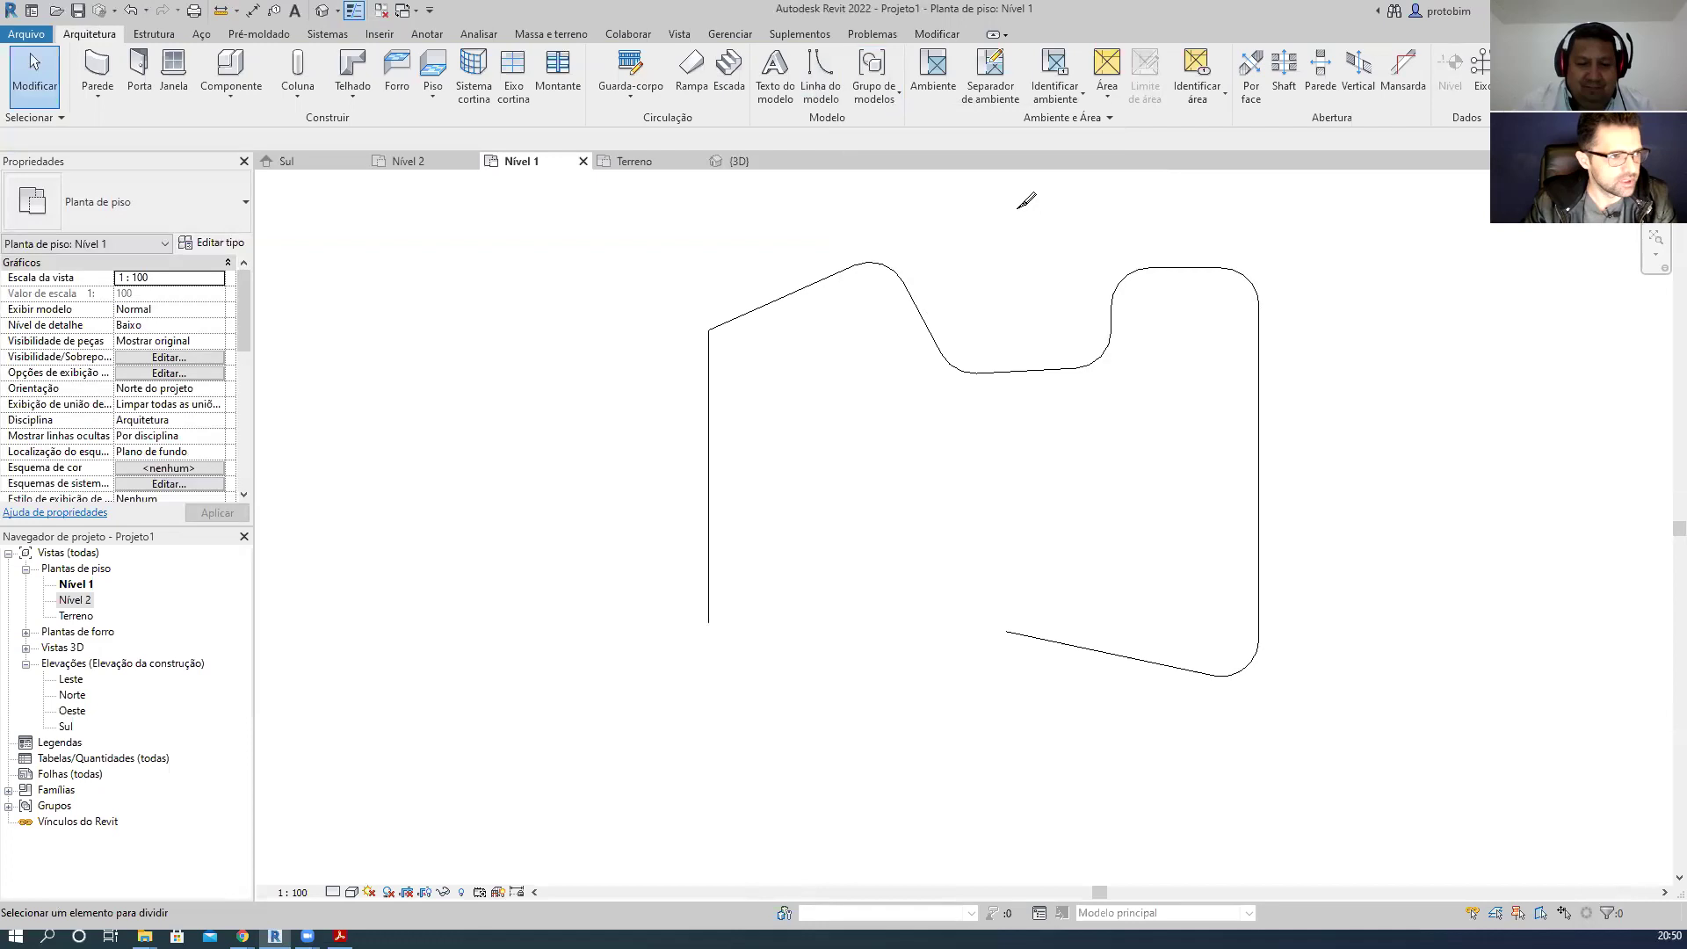
# - Draw a wavy detail spline from the base line's free end to a point directly below the left vertical line
pyautogui.press('d')
pyautogui.press('l')
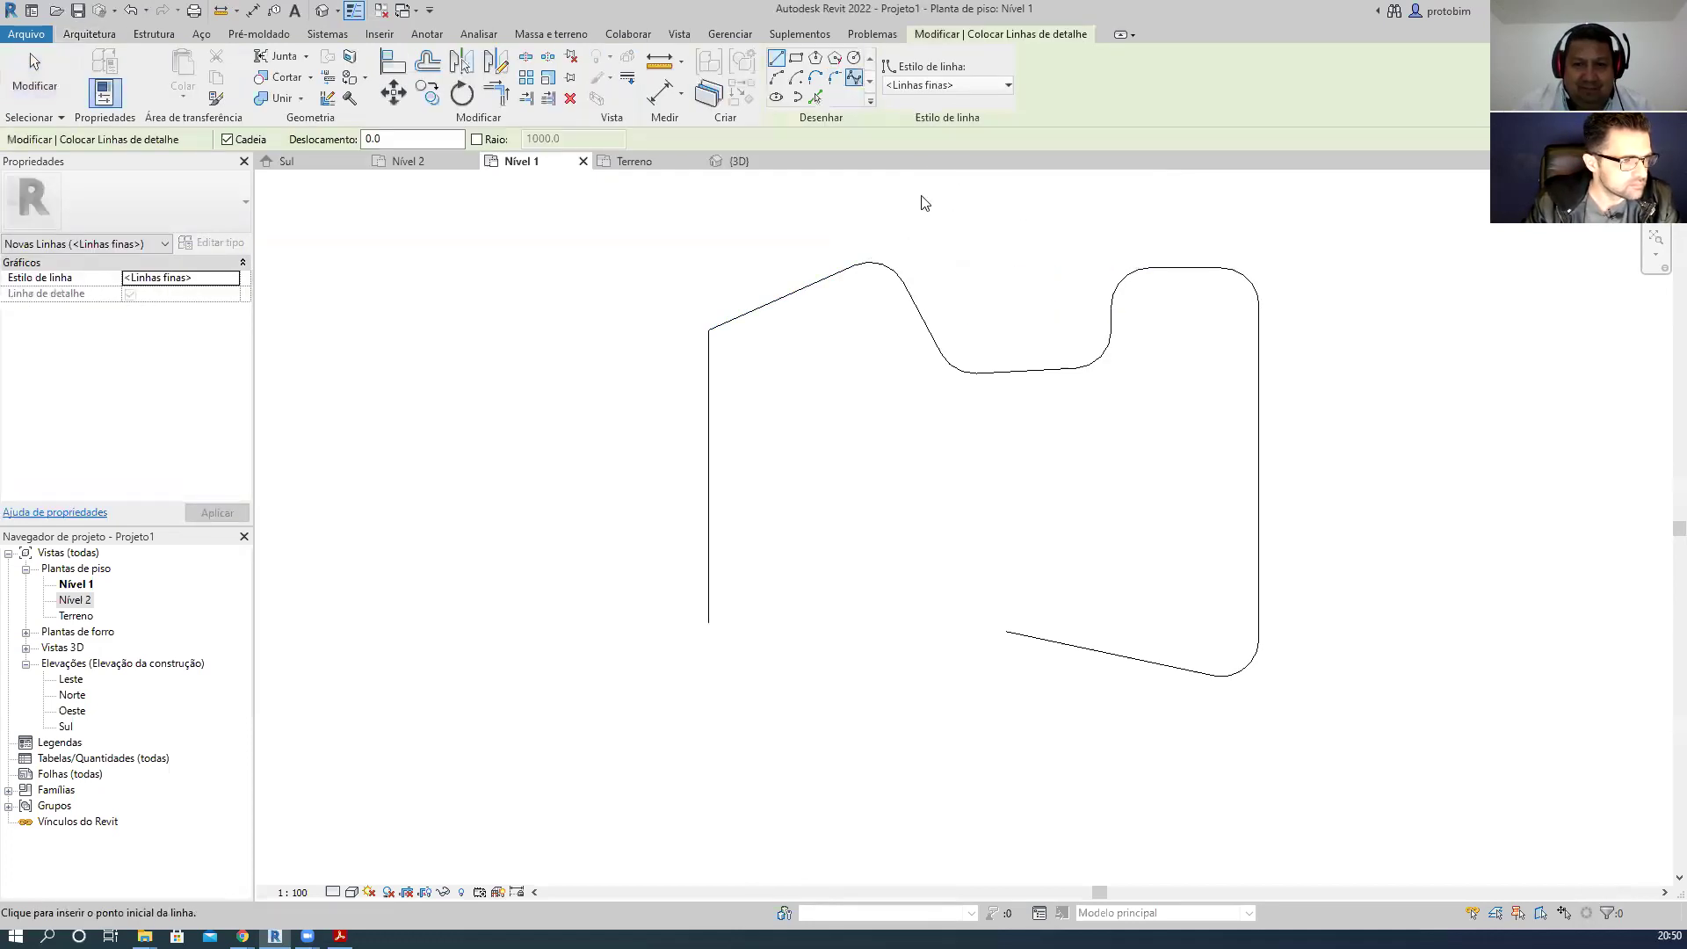
pyautogui.click(853, 77)
pyautogui.click(1006, 631)
pyautogui.click(943, 569)
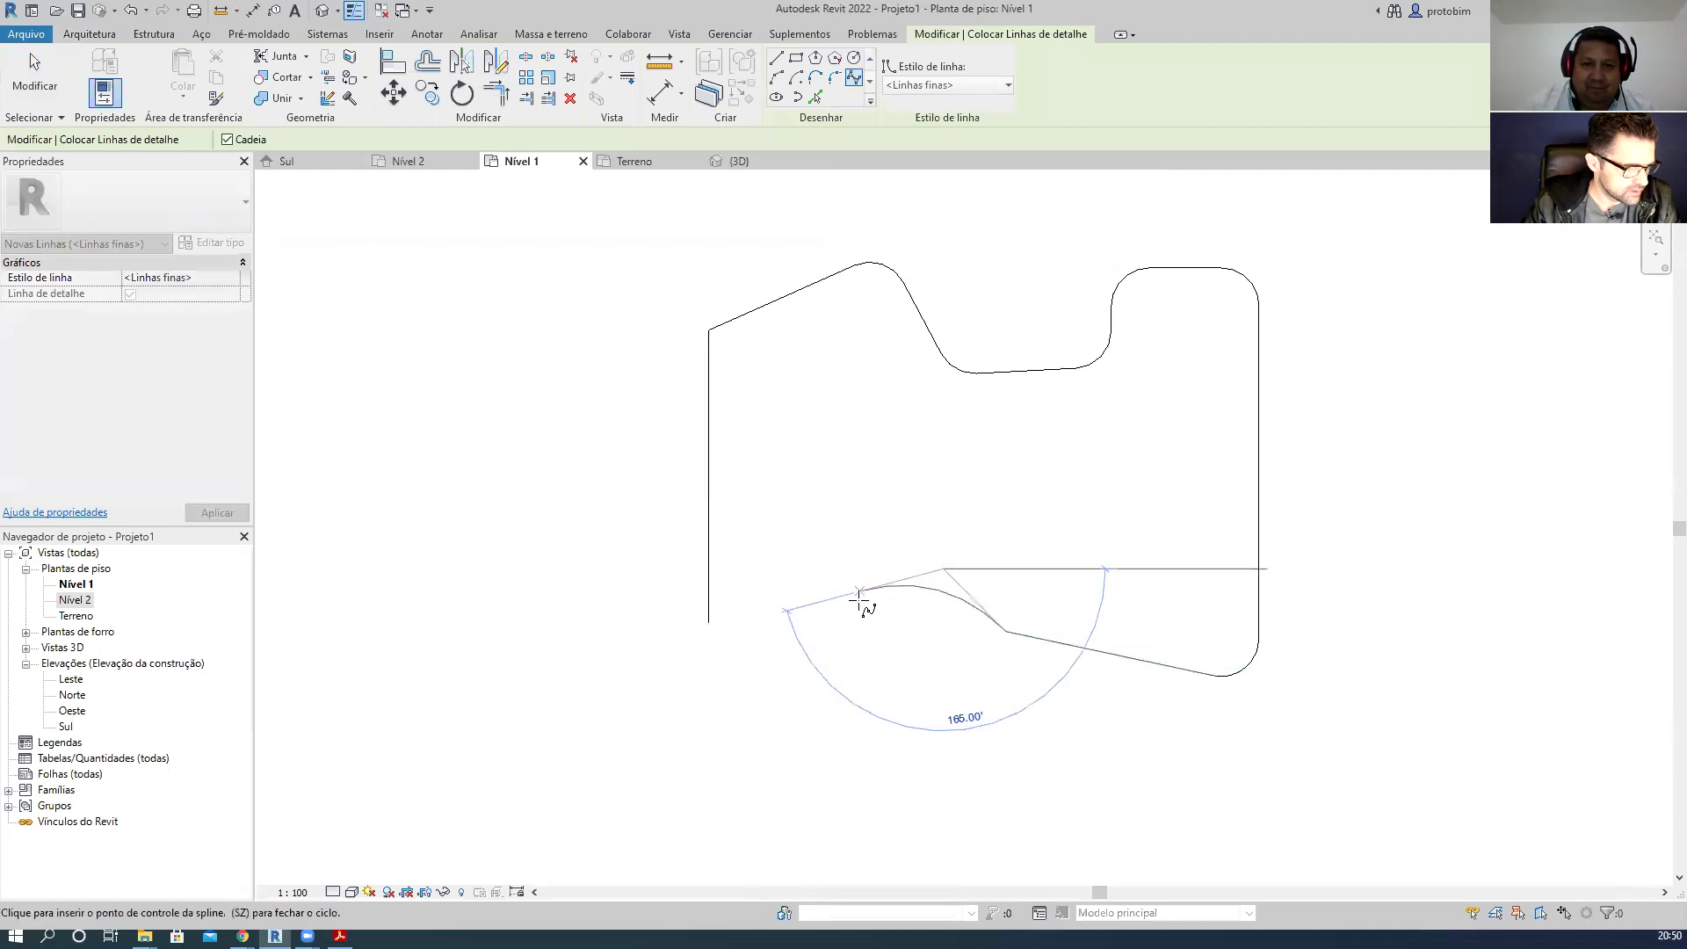
pyautogui.click(860, 612)
pyautogui.click(905, 680)
pyautogui.click(786, 686)
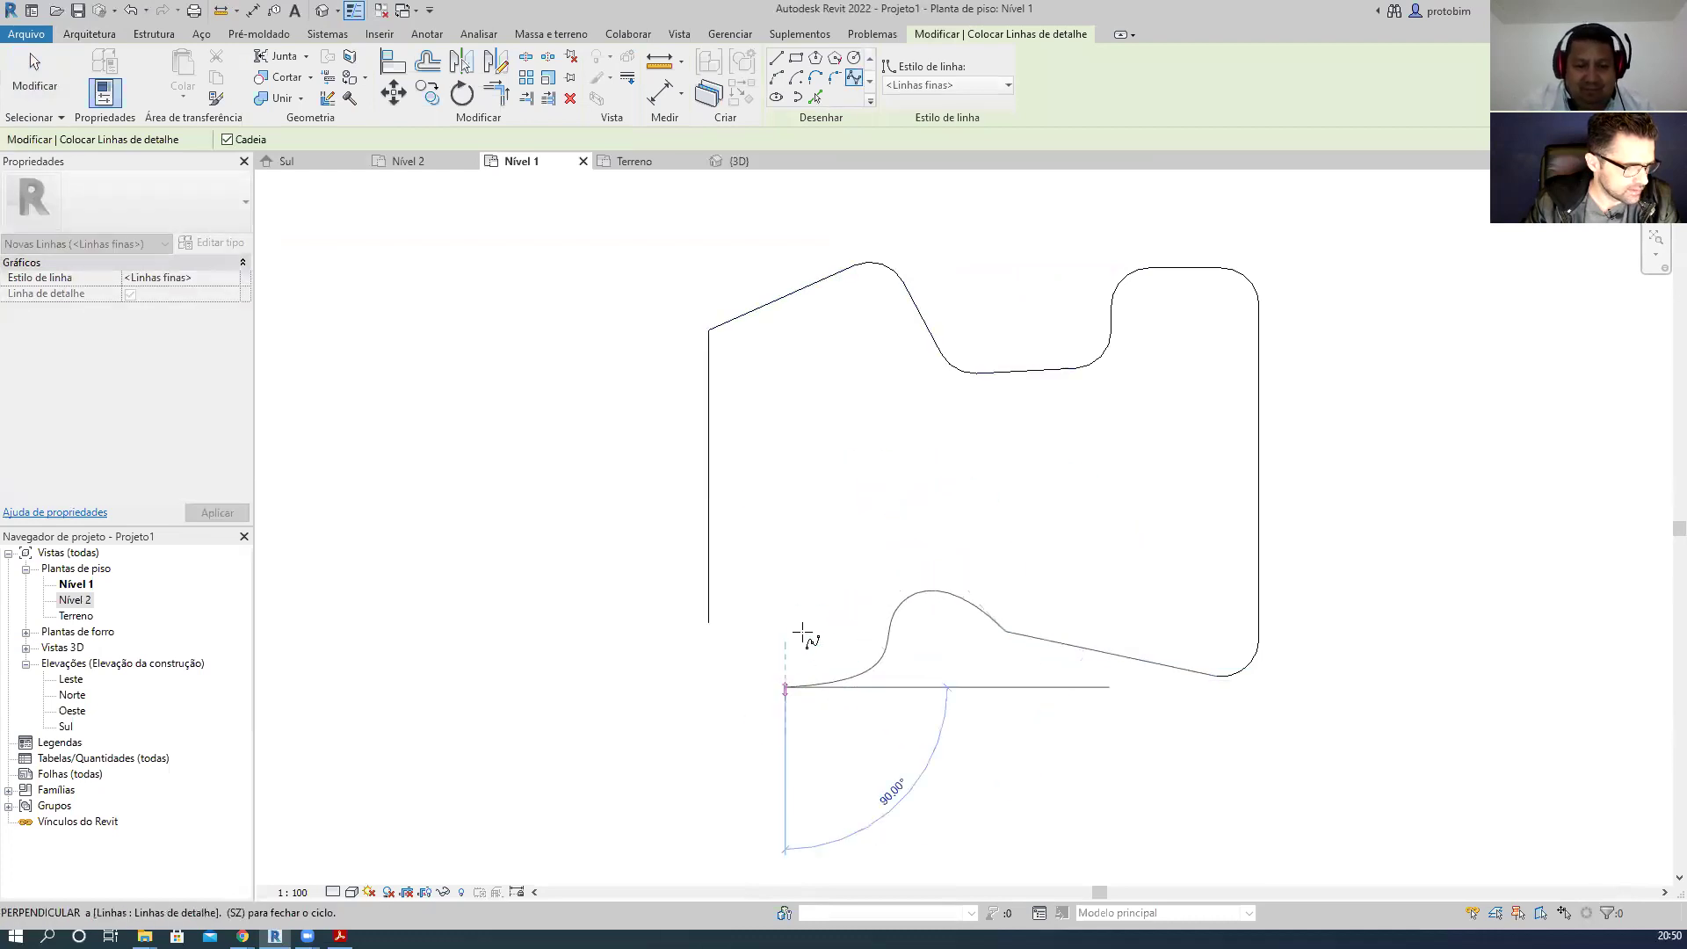
pyautogui.click(799, 624)
pyautogui.click(710, 685)
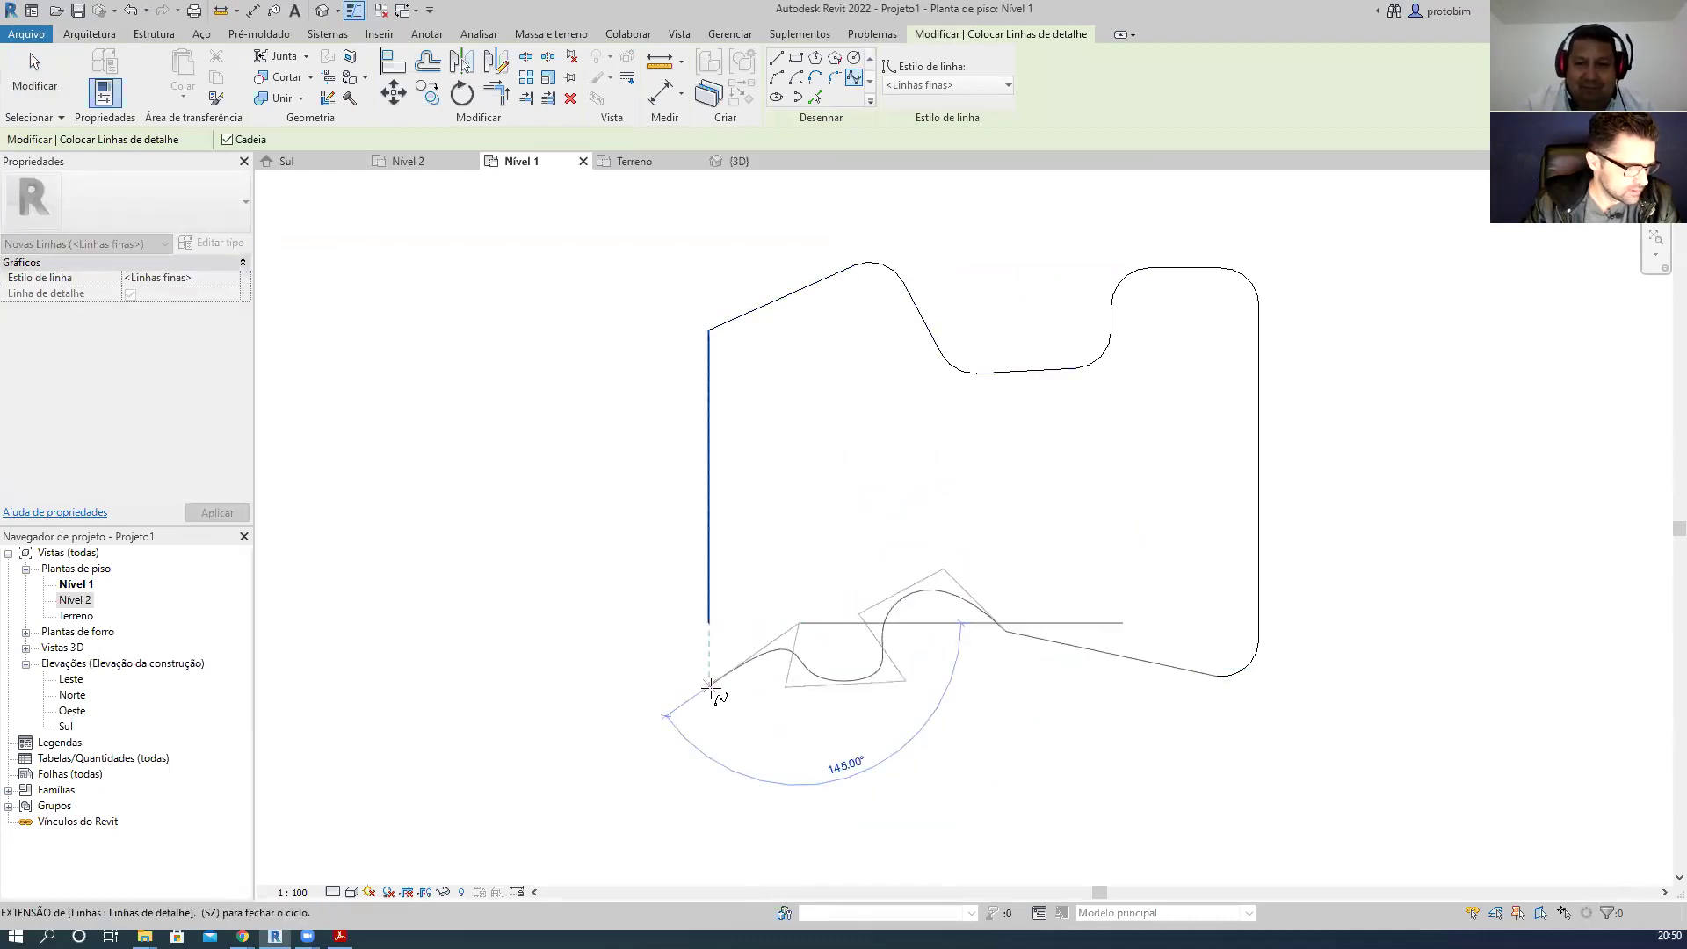
pyautogui.press('Escape')
pyautogui.press('Escape')
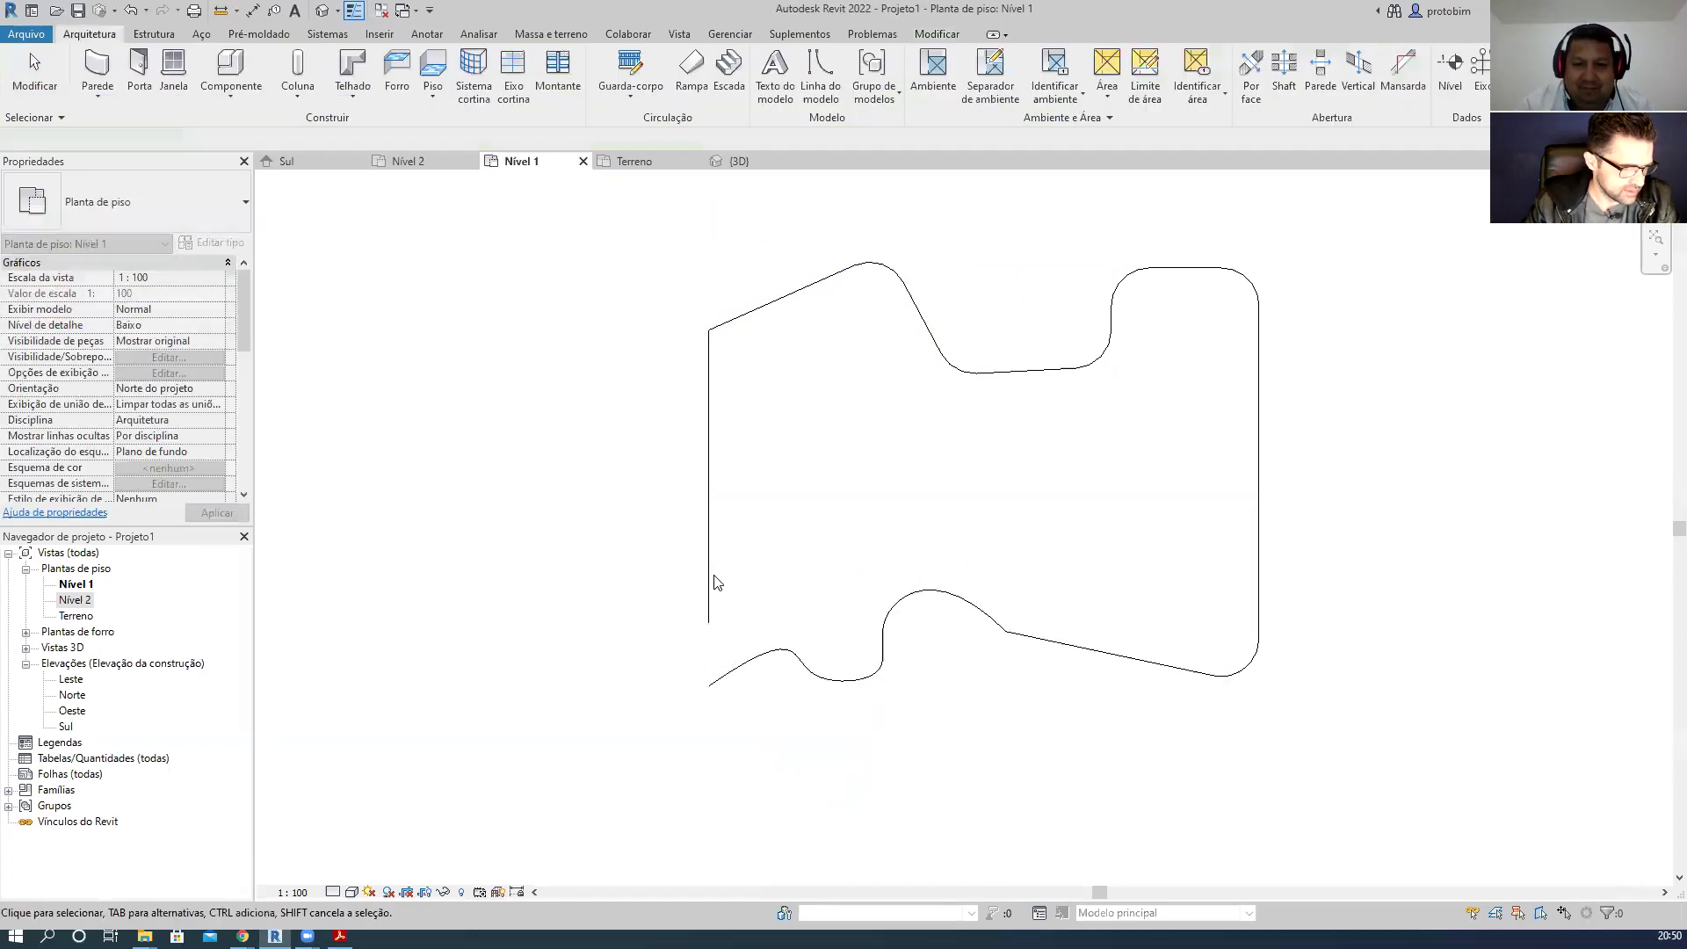
# - Extend the left vertical line down to the spline's end and lower the spline's highest control point, flattening its right-hand curve
pyautogui.click(710, 615)
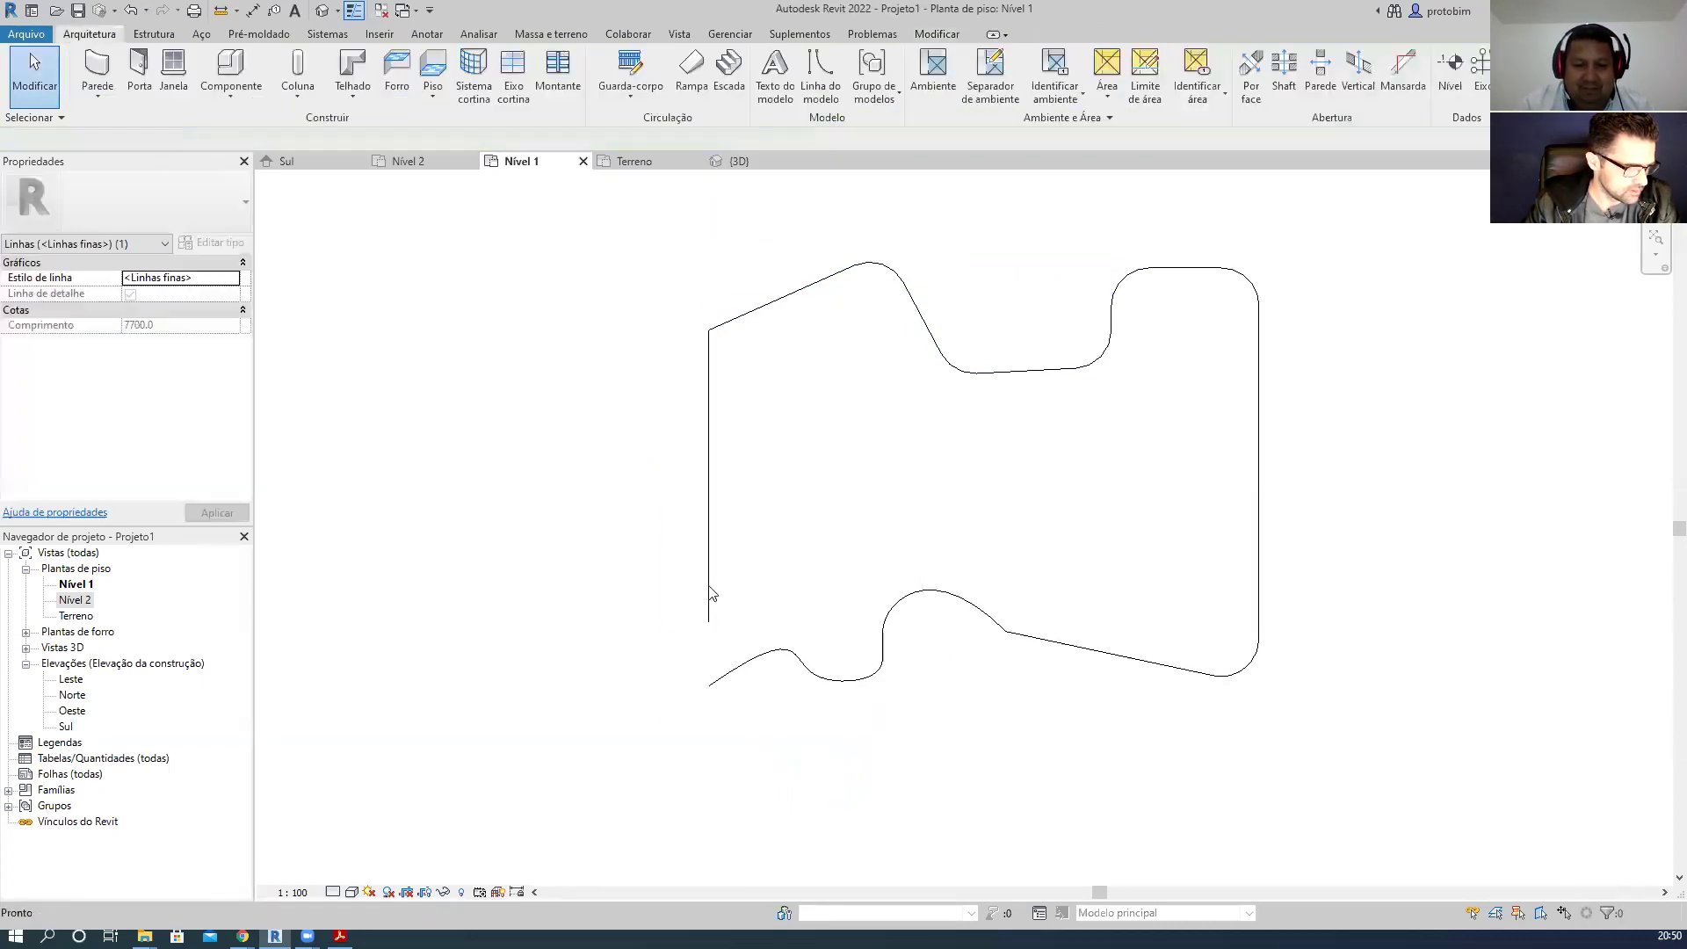
pyautogui.moveTo(709, 621); pyautogui.dragTo(788, 686)
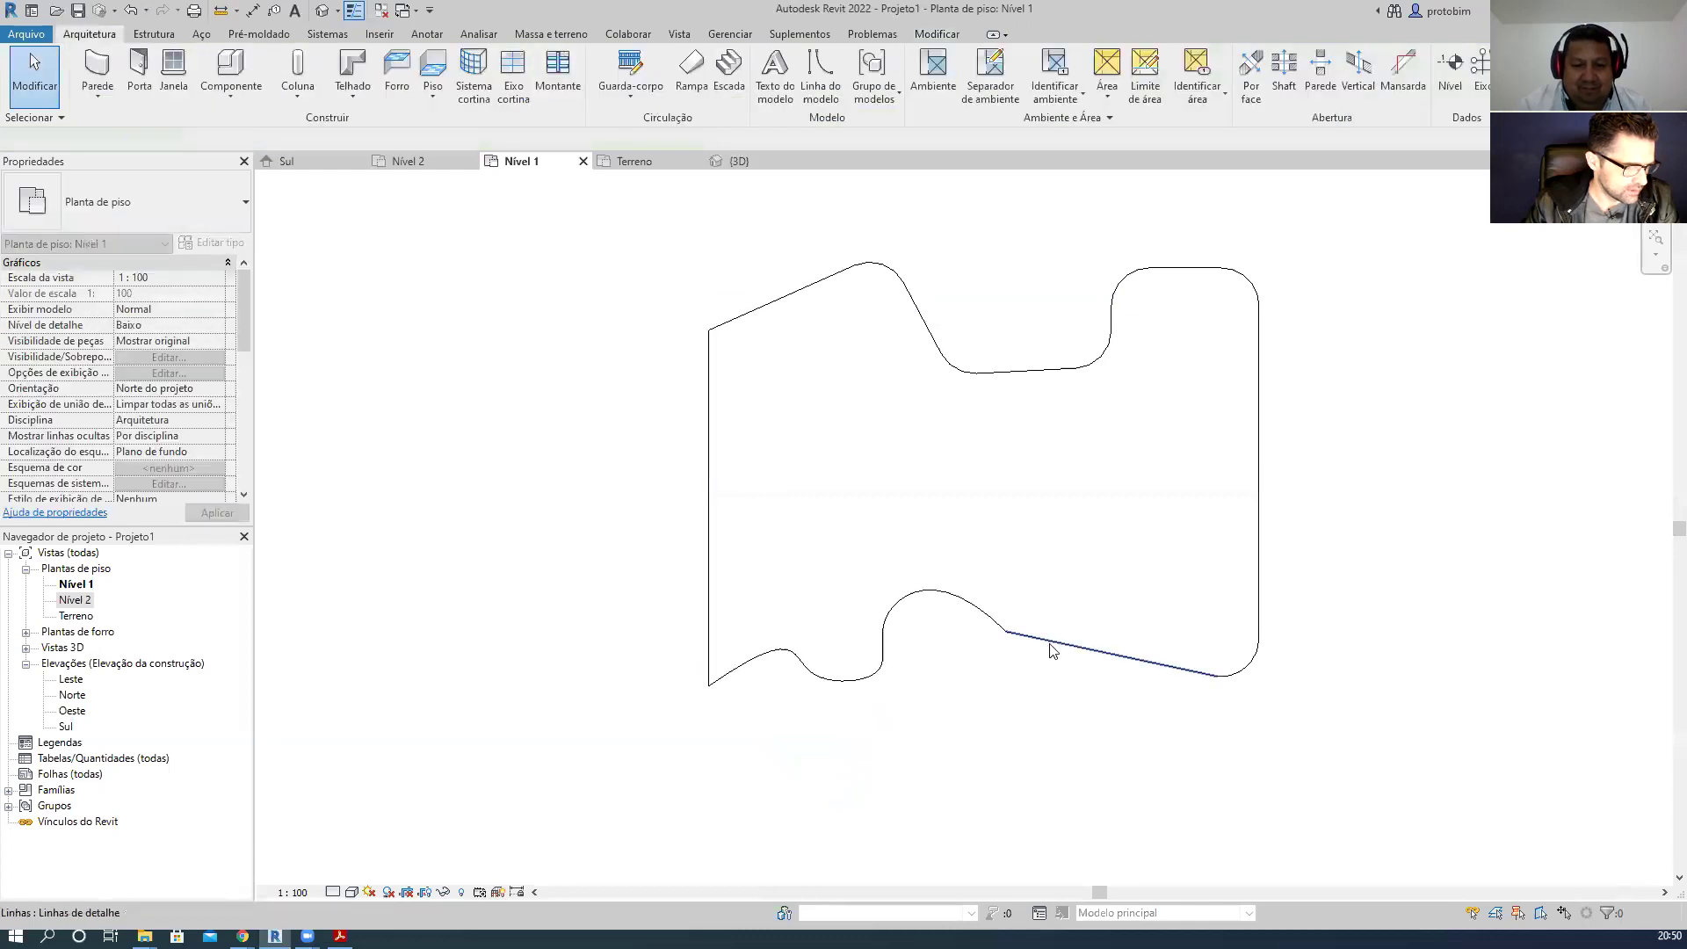
pyautogui.click(1051, 642)
pyautogui.scroll(4, 965, 678)
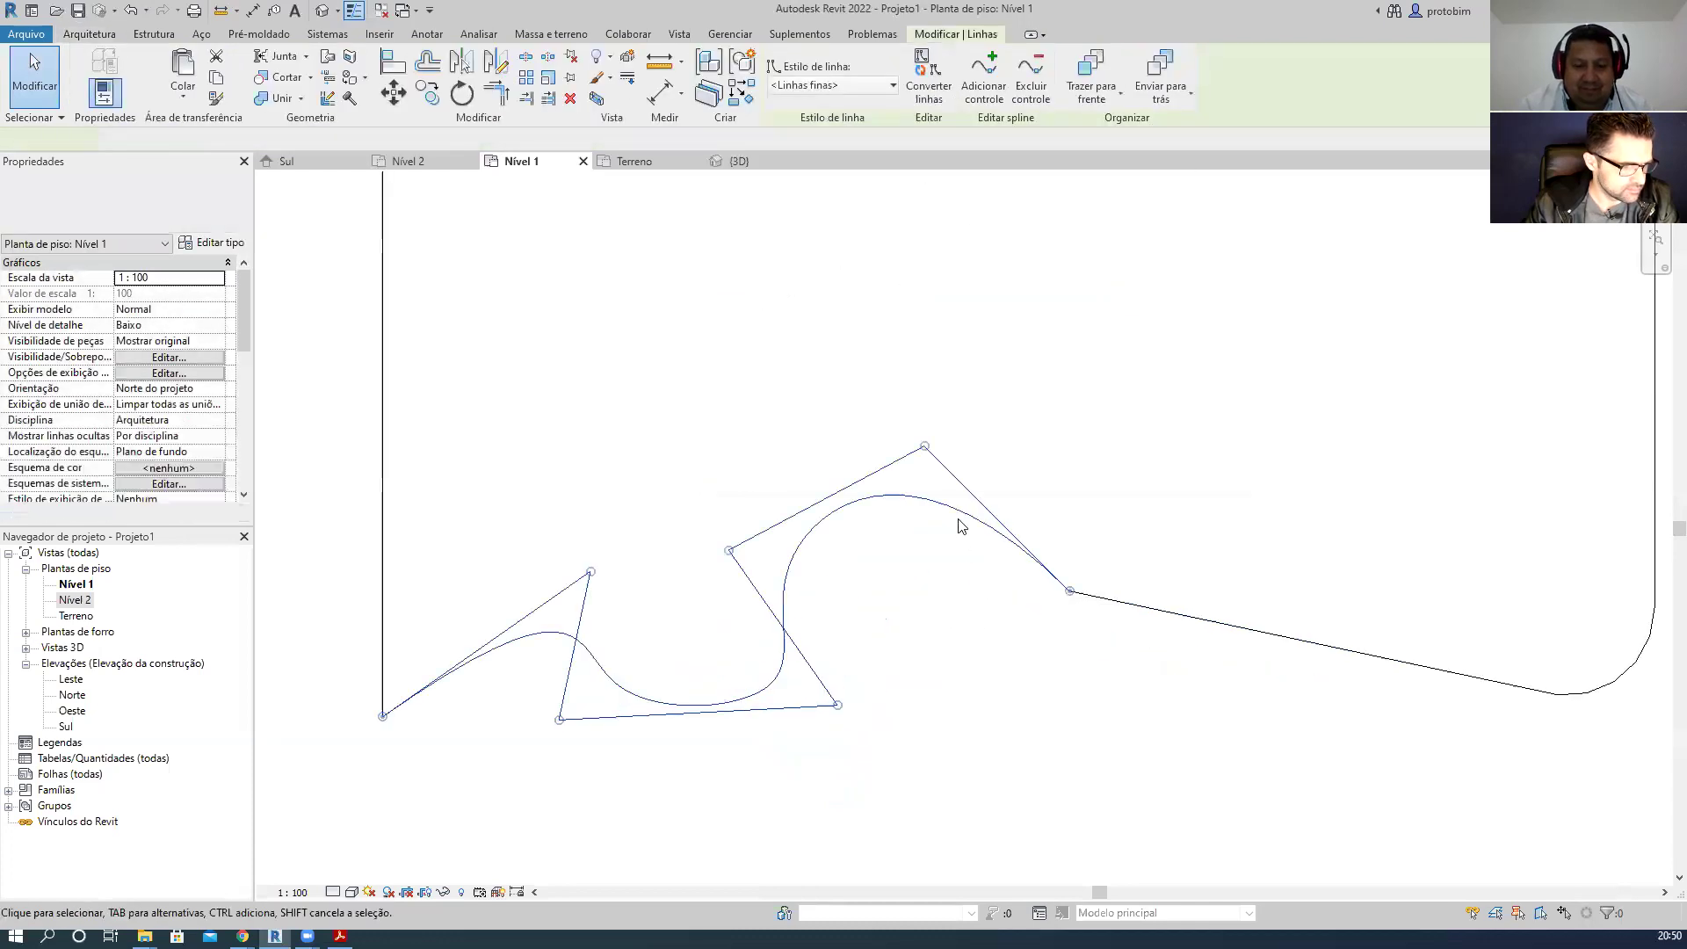
pyautogui.moveTo(915, 425); pyautogui.dragTo(867, 536)
pyautogui.click(896, 747)
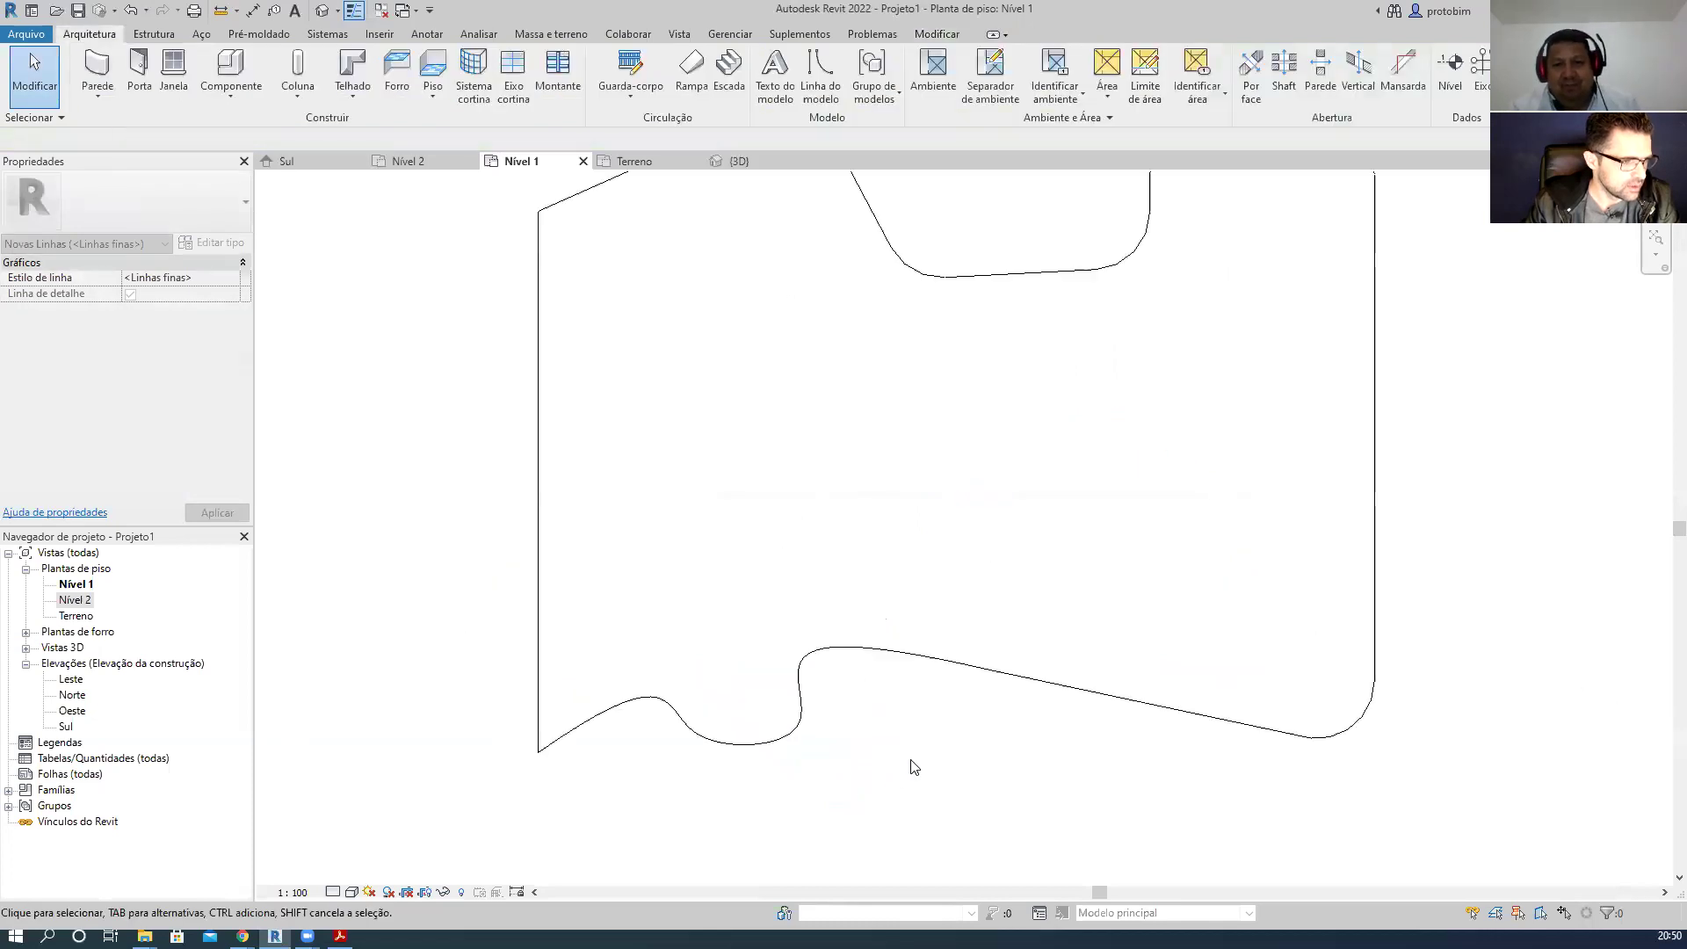
pyautogui.scroll(-4, 907, 765)
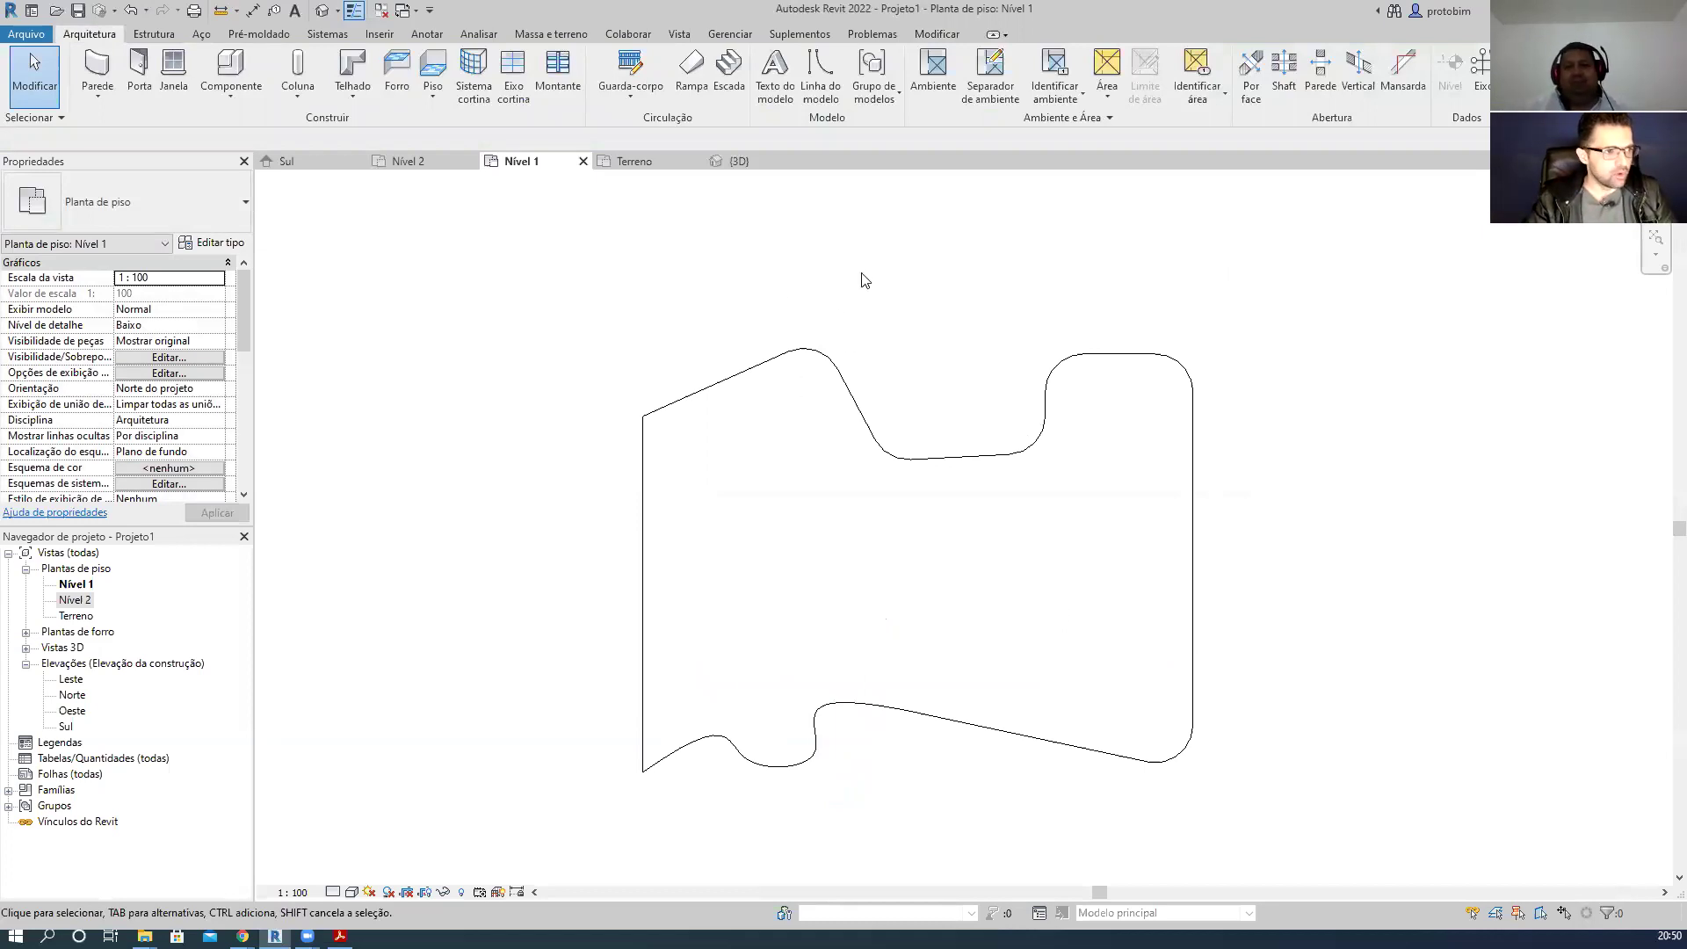
pyautogui.press('w')
pyautogui.press('a')
pyautogui.click(646, 391)
pyautogui.press('Escape')
pyautogui.press('Escape')
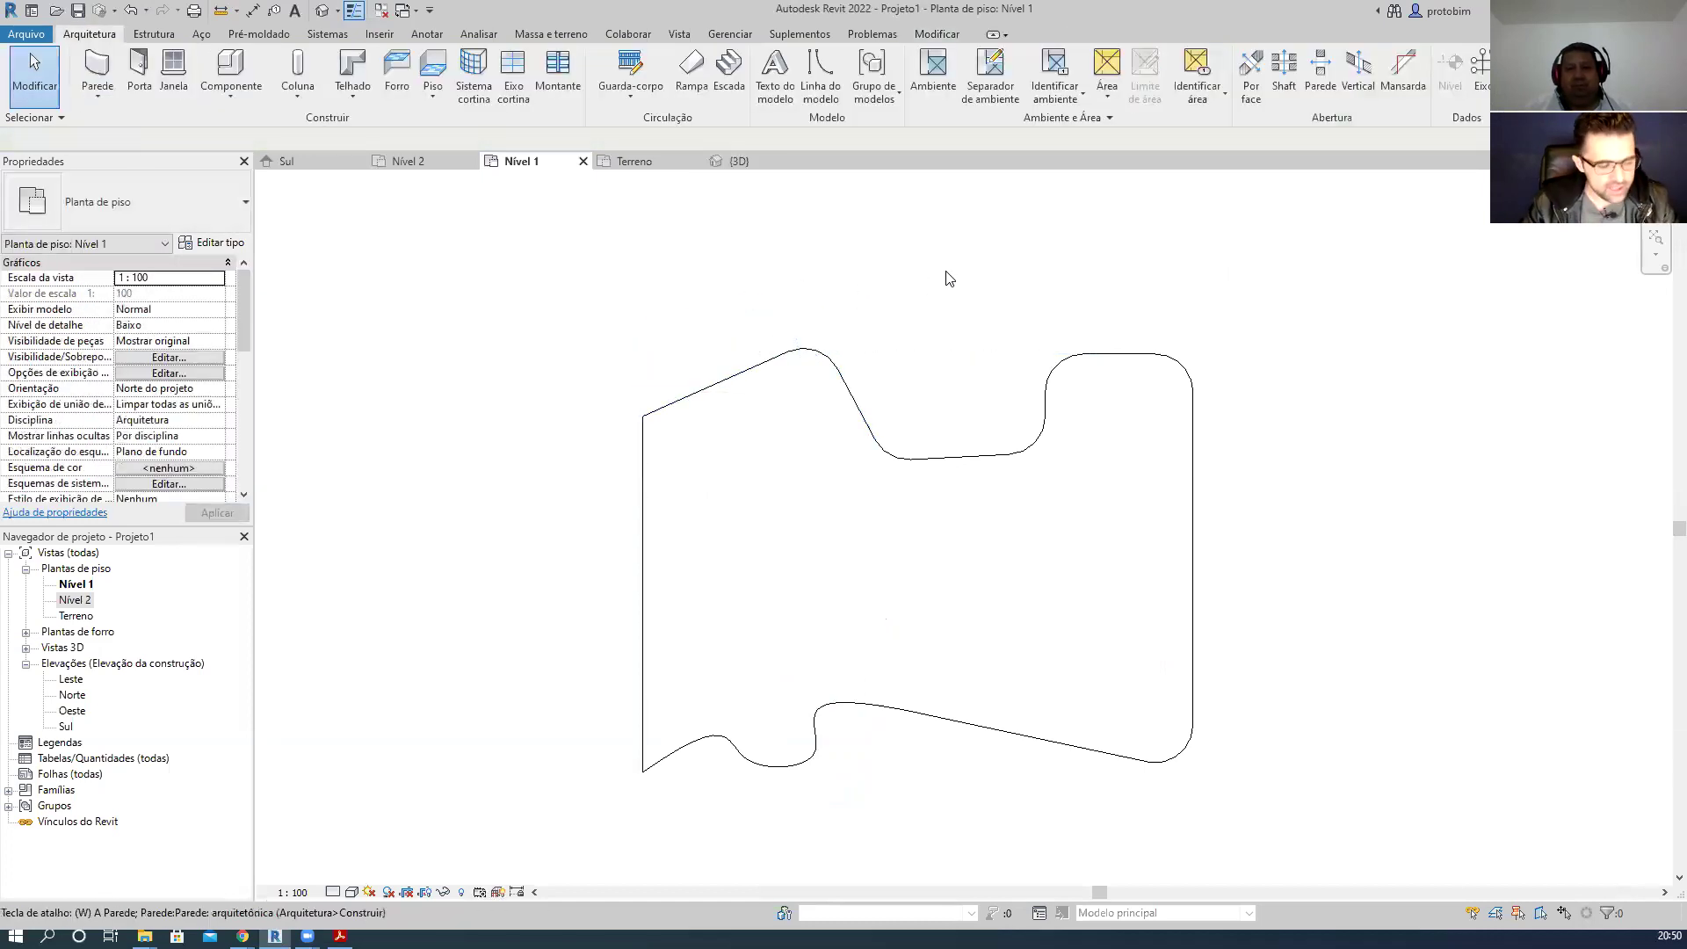
# - Start an architectural wall with the Pick Lines method and set its location line to Face de acabamento: Externa
pyautogui.press('w')
pyautogui.press('a')
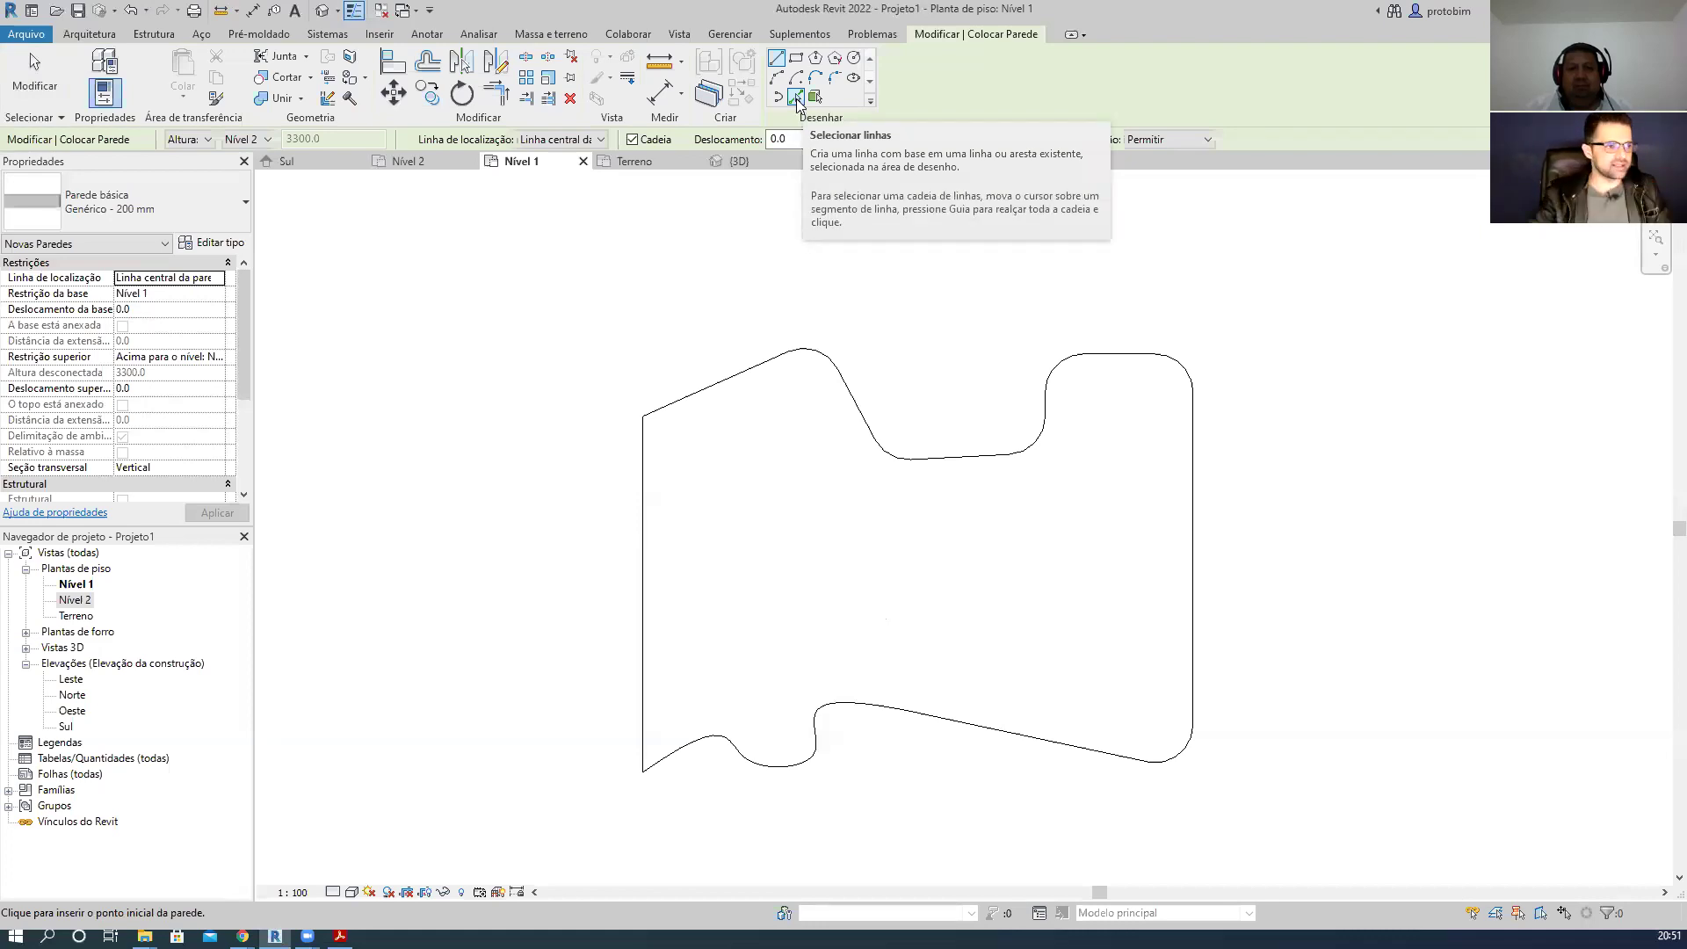
pyautogui.click(796, 97)
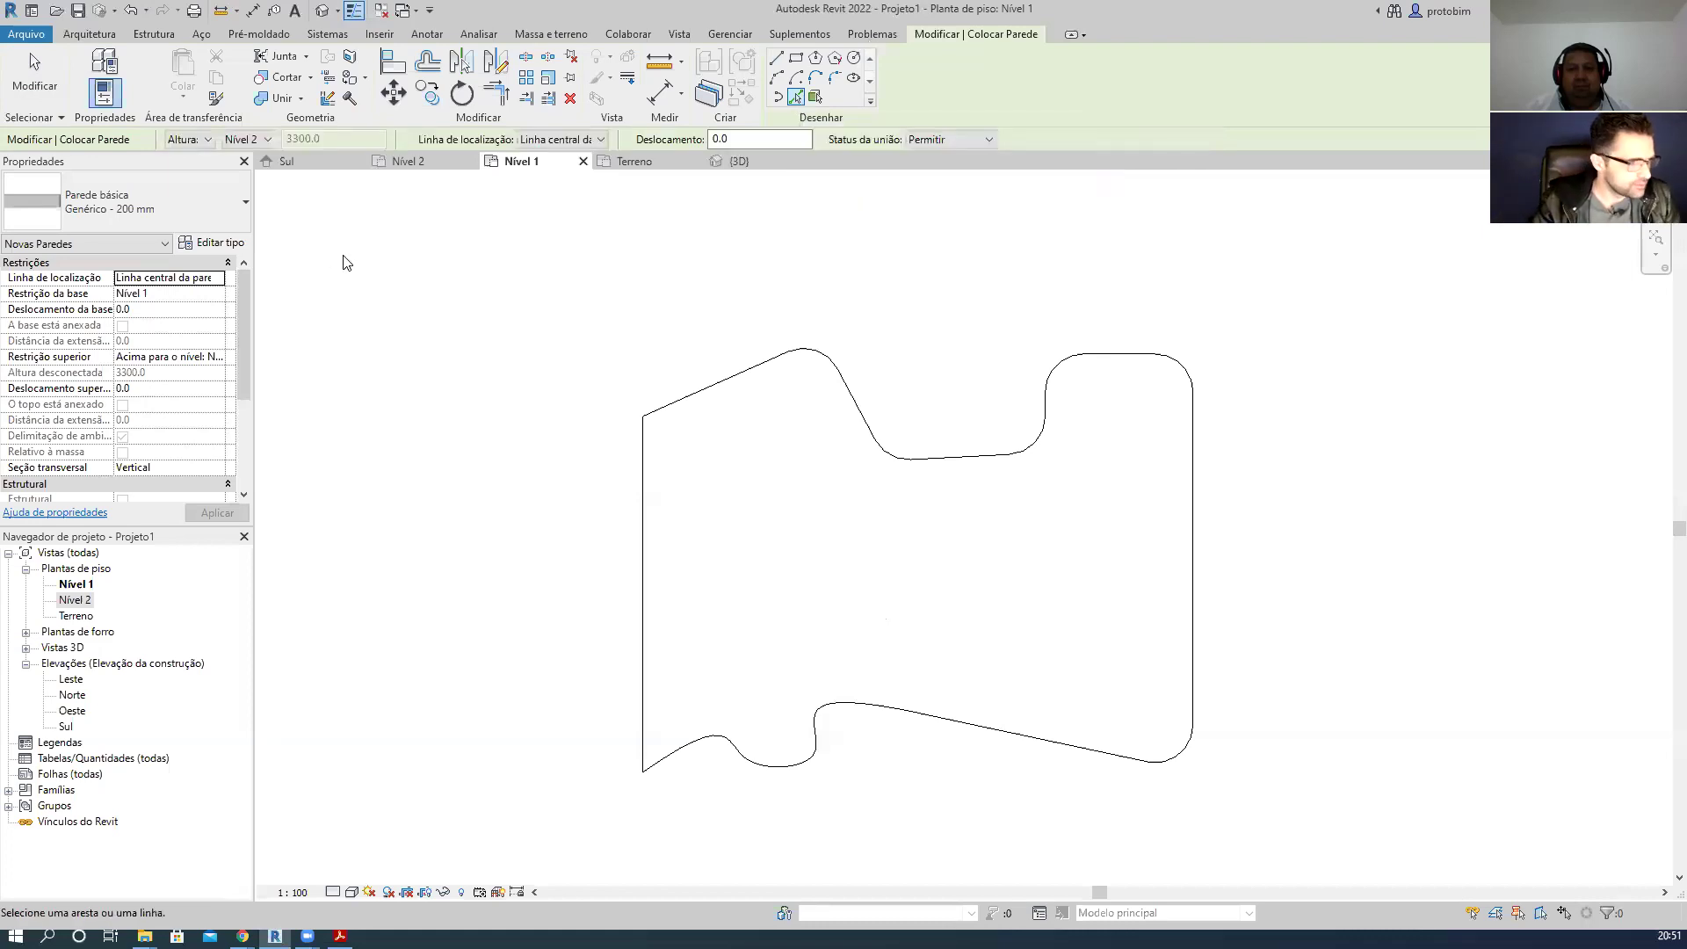
pyautogui.click(215, 286)
pyautogui.click(218, 281)
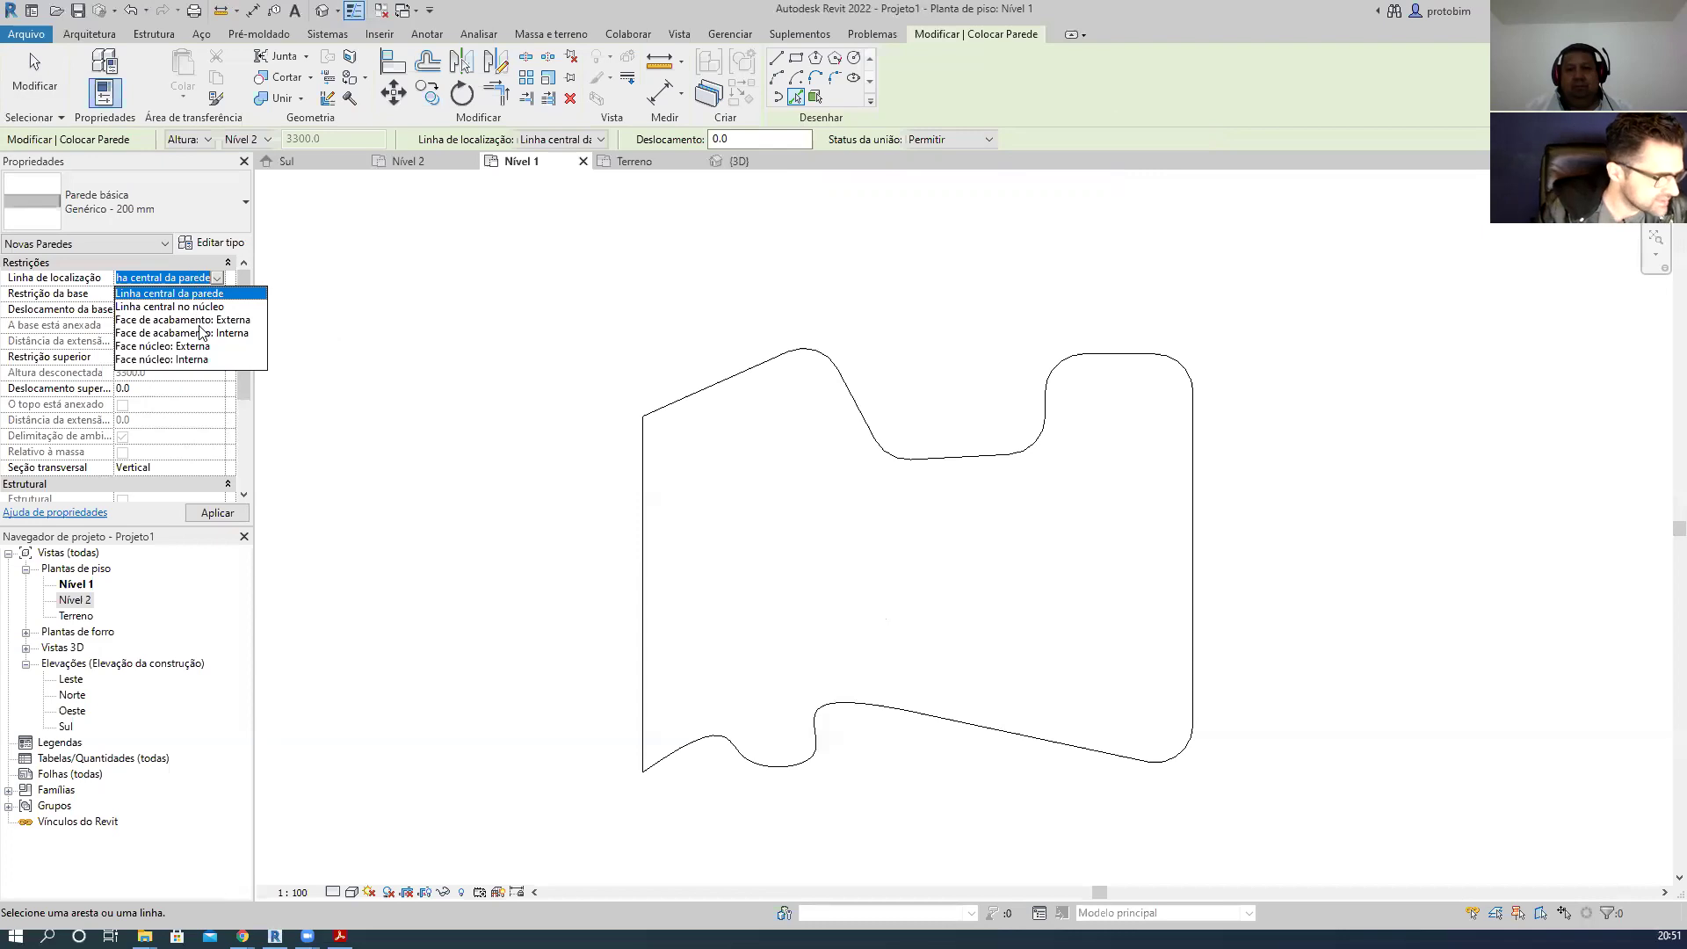
pyautogui.click(204, 321)
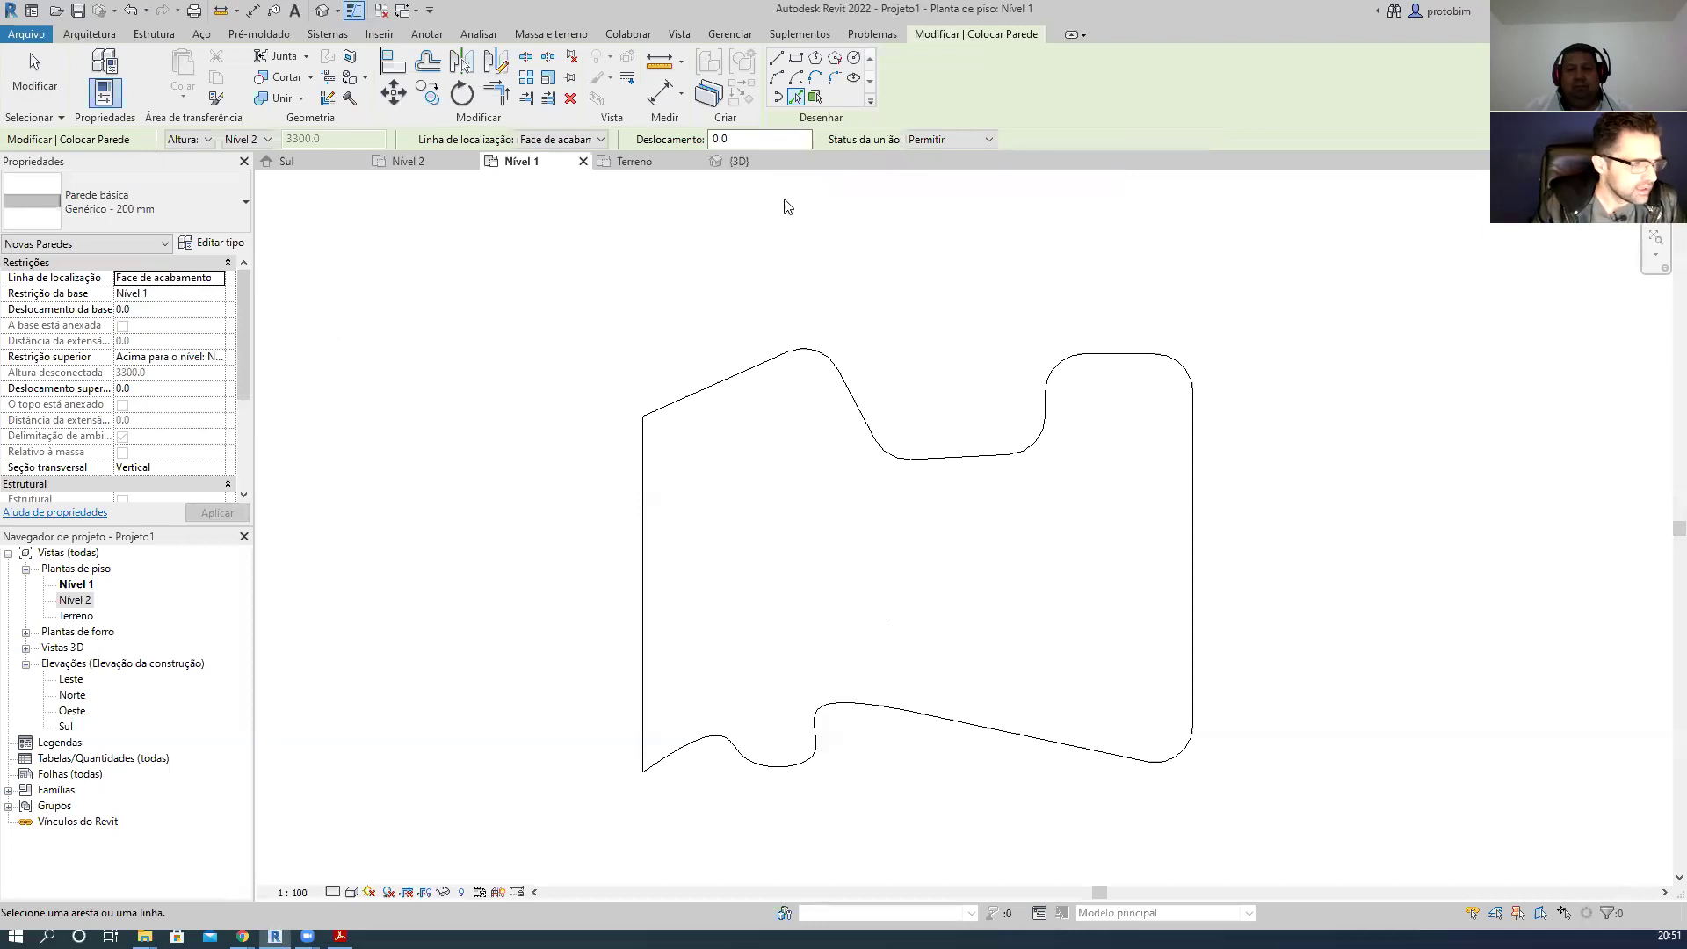
# - Create walls along the outline's upper edge, from the sloped line through the central recess to its right-hand fillet, picking each line and arc
pyautogui.scroll(3, 709, 393)
pyautogui.click(710, 391)
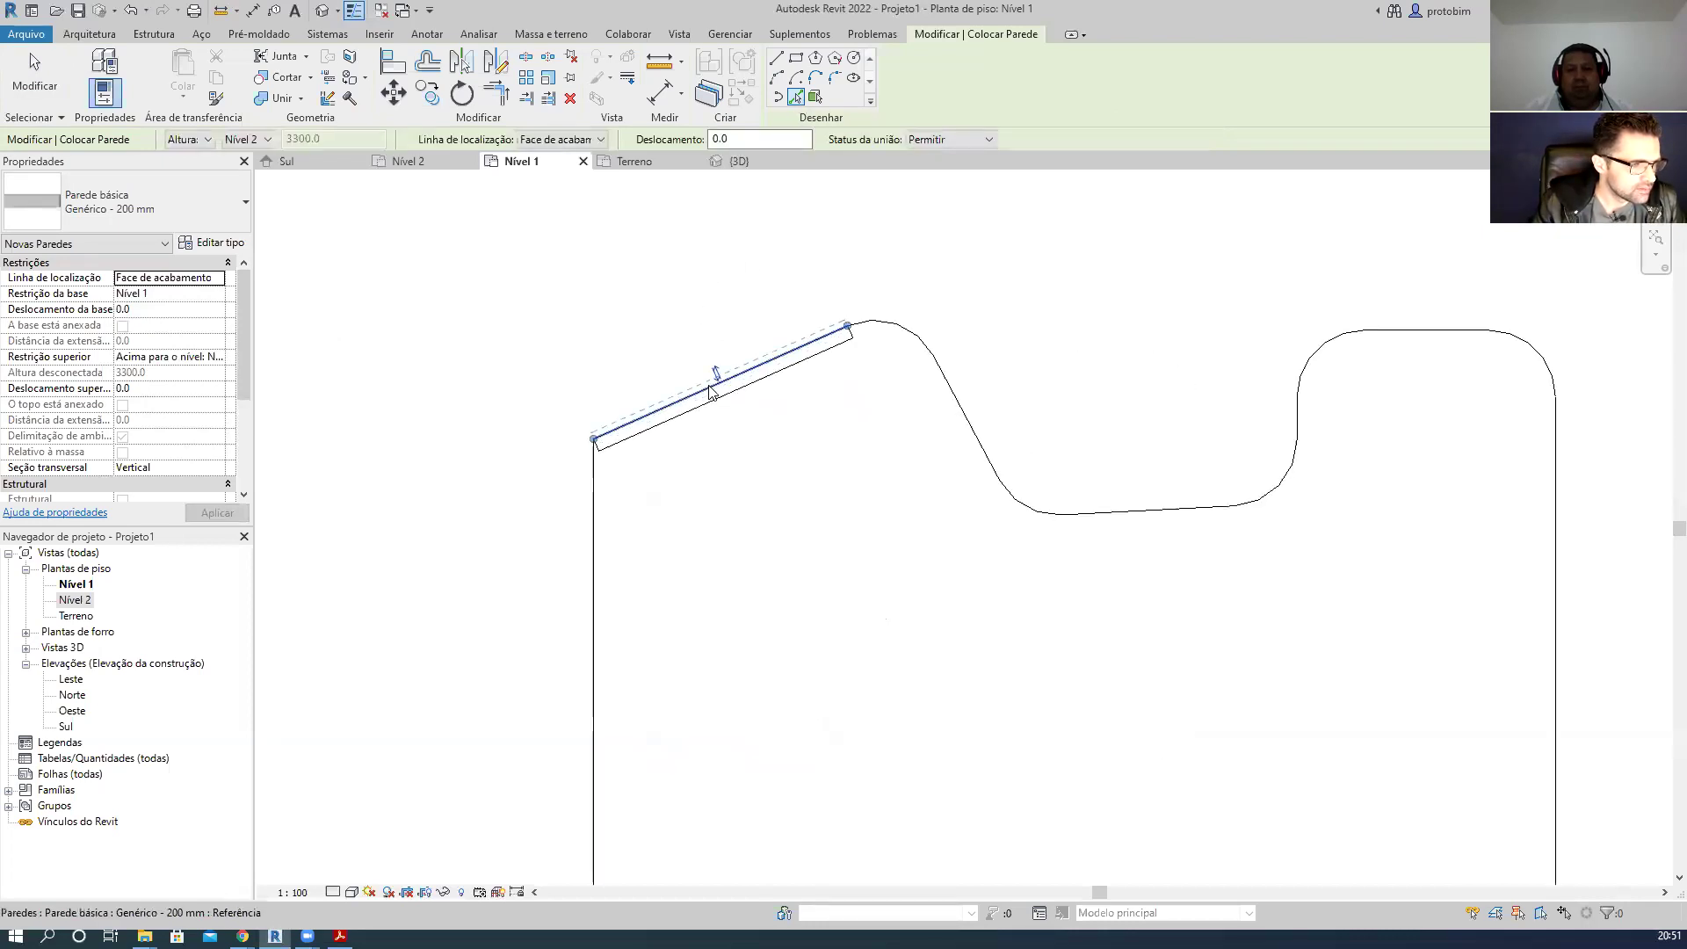
pyautogui.click(886, 324)
pyautogui.click(972, 415)
pyautogui.click(1024, 504)
pyautogui.click(1134, 510)
pyautogui.click(1276, 482)
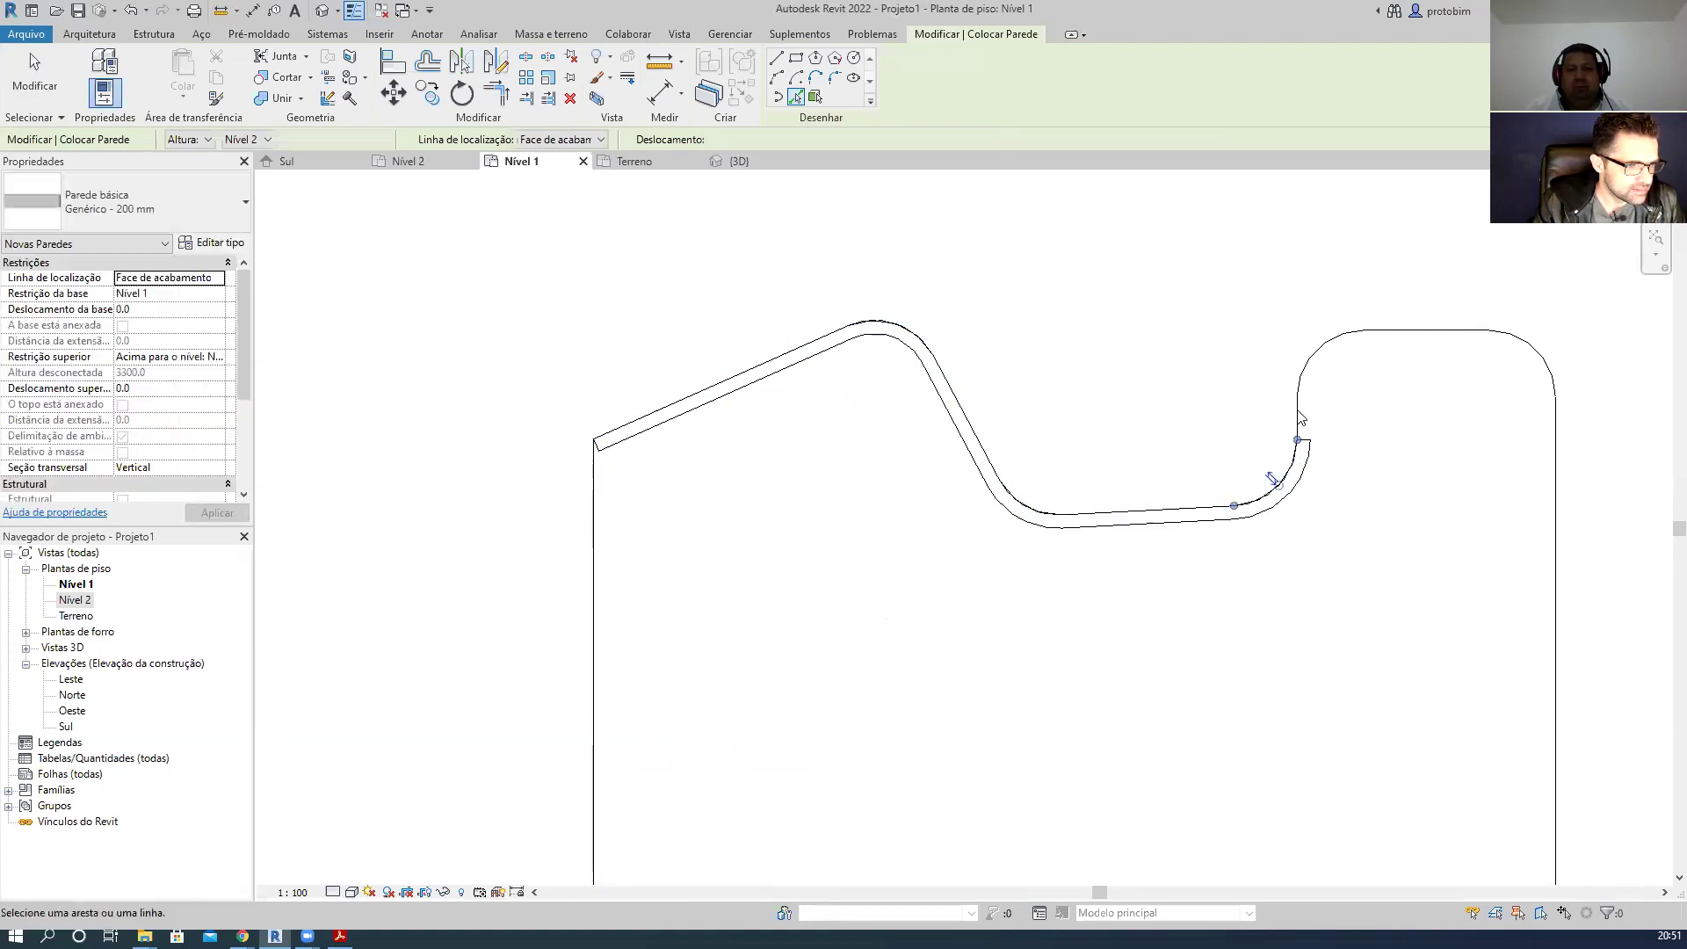
# - Continue the picked walls around the raised upper-right part and down the right vertical line, including the lower-right corner fillet
pyautogui.click(1298, 409)
pyautogui.click(1313, 351)
pyautogui.click(1419, 331)
pyautogui.click(1551, 364)
pyautogui.scroll(-2, 1415, 282)
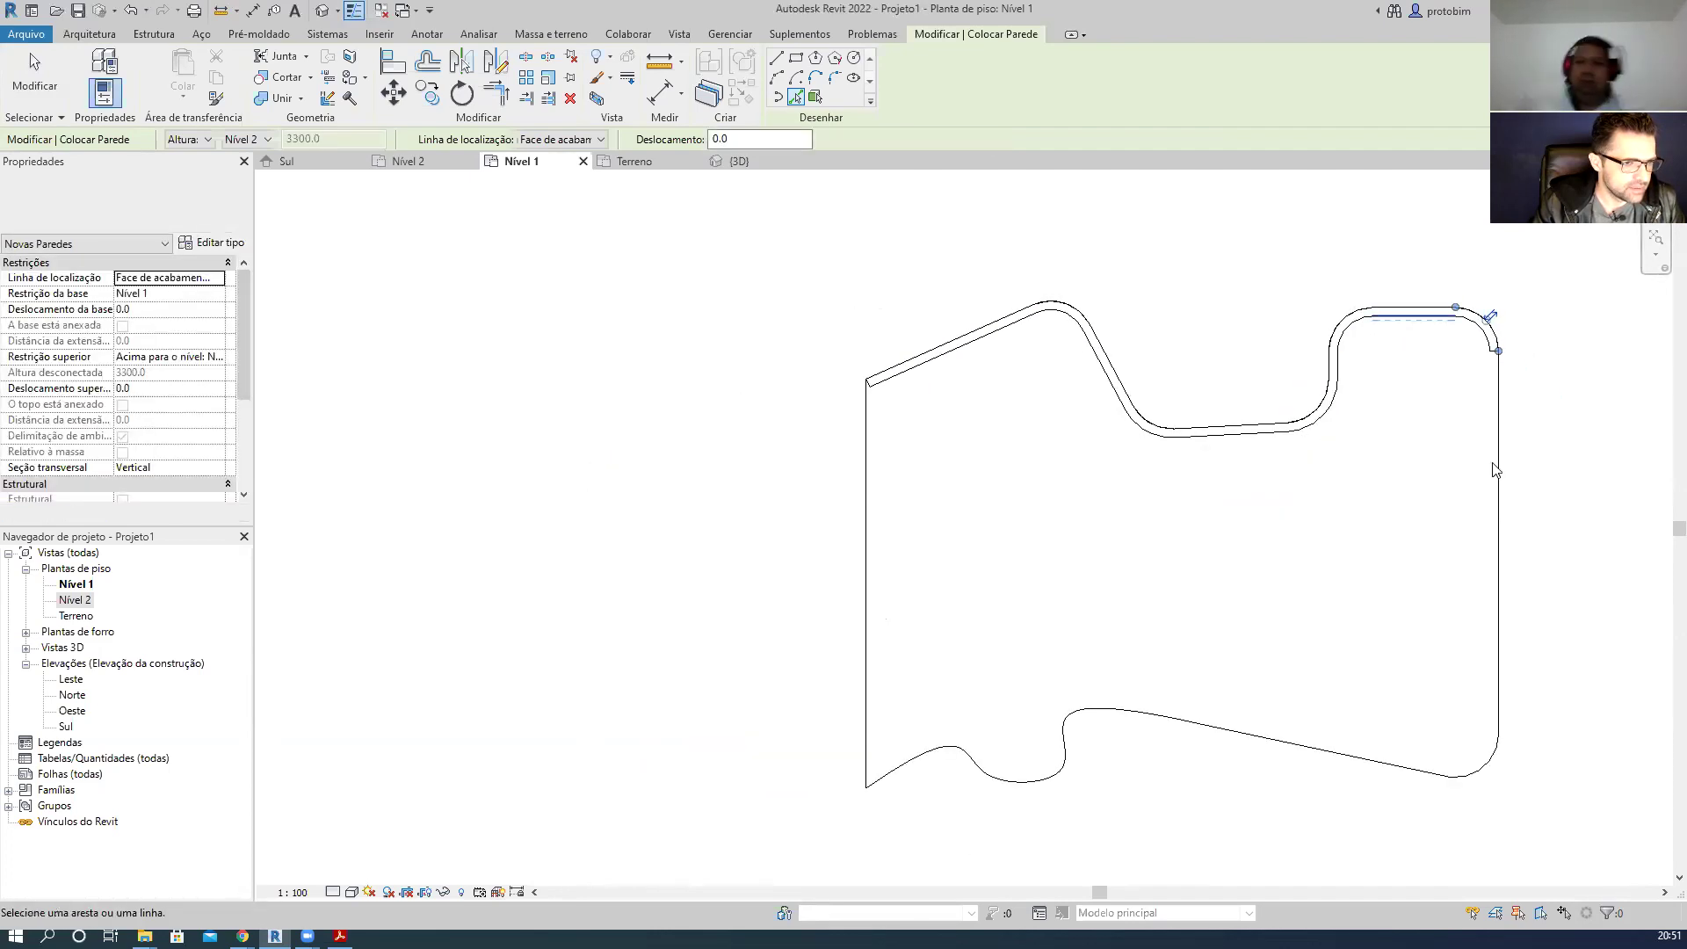
pyautogui.click(1499, 597)
pyautogui.click(1490, 761)
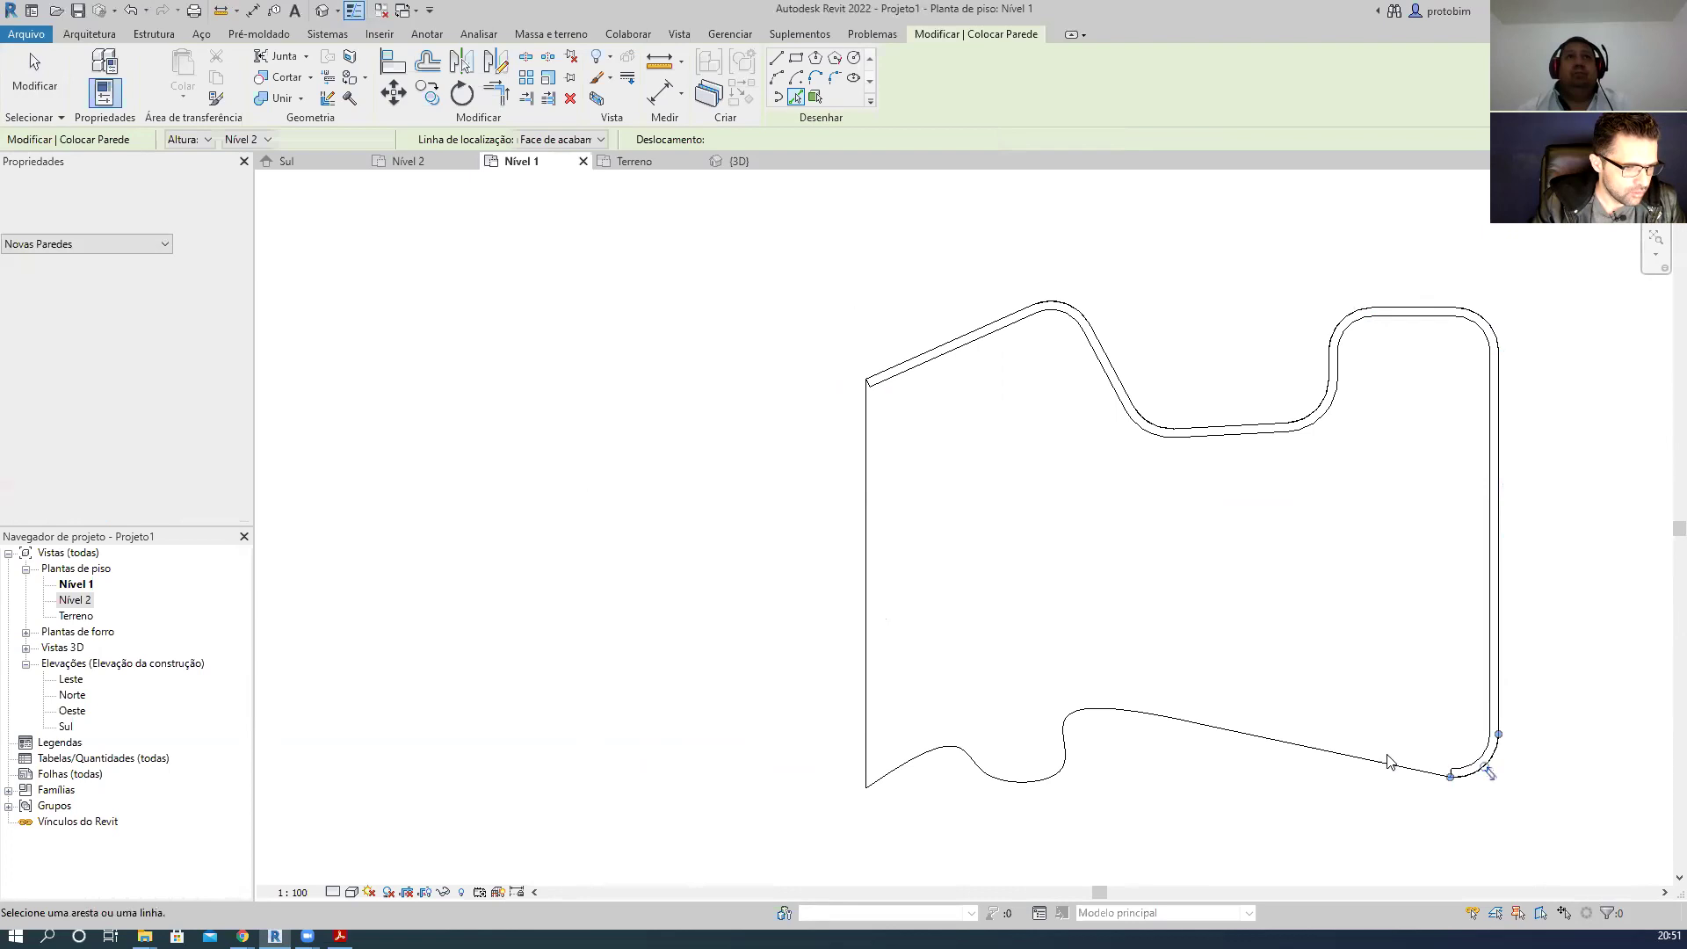
# - Create walls on the sloped base line and the left vertical line, leaving the spline without a wall
pyautogui.click(1386, 767)
pyautogui.scroll(2, 1046, 804)
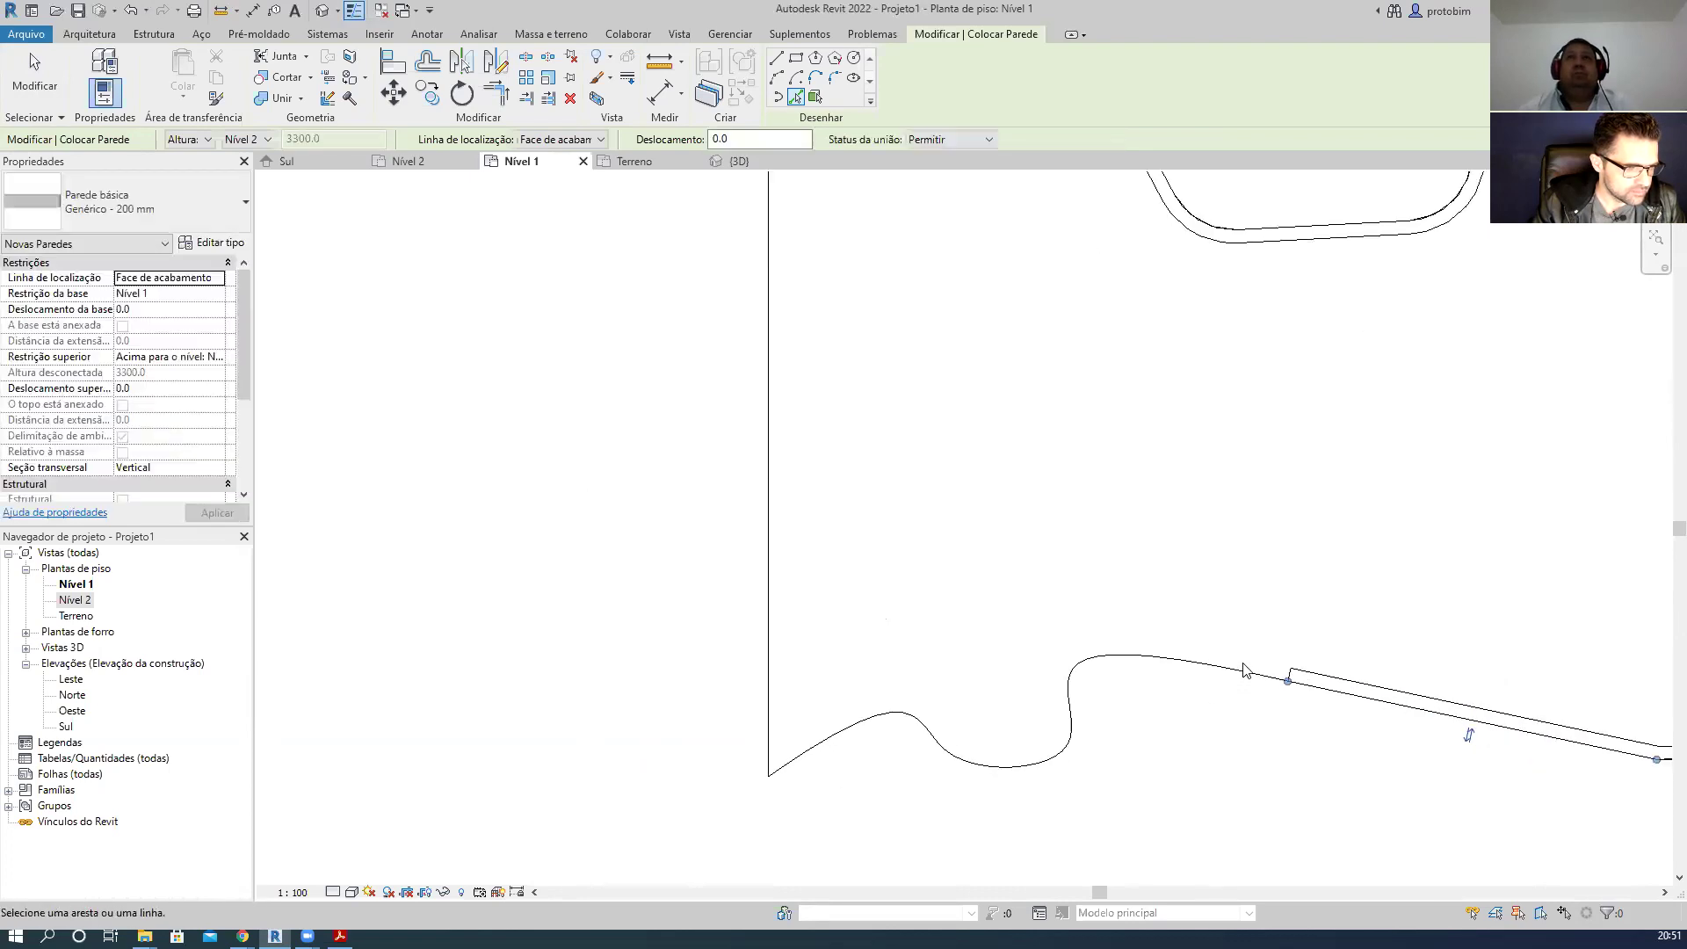
pyautogui.scroll(-2, 811, 630)
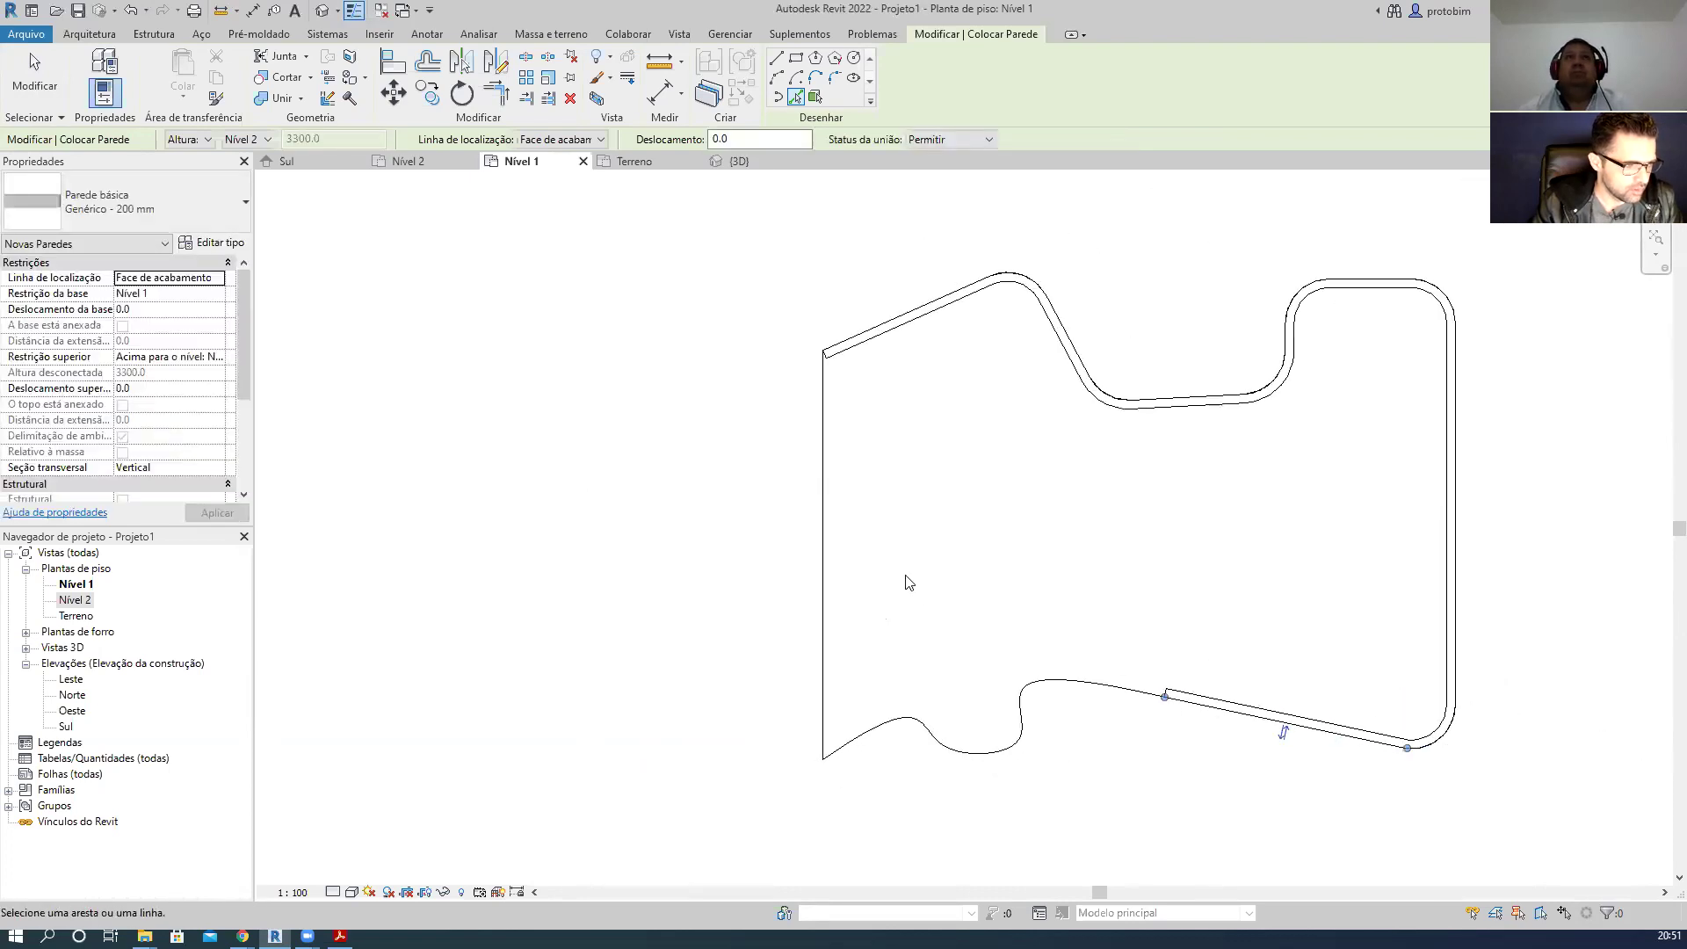
pyautogui.click(824, 536)
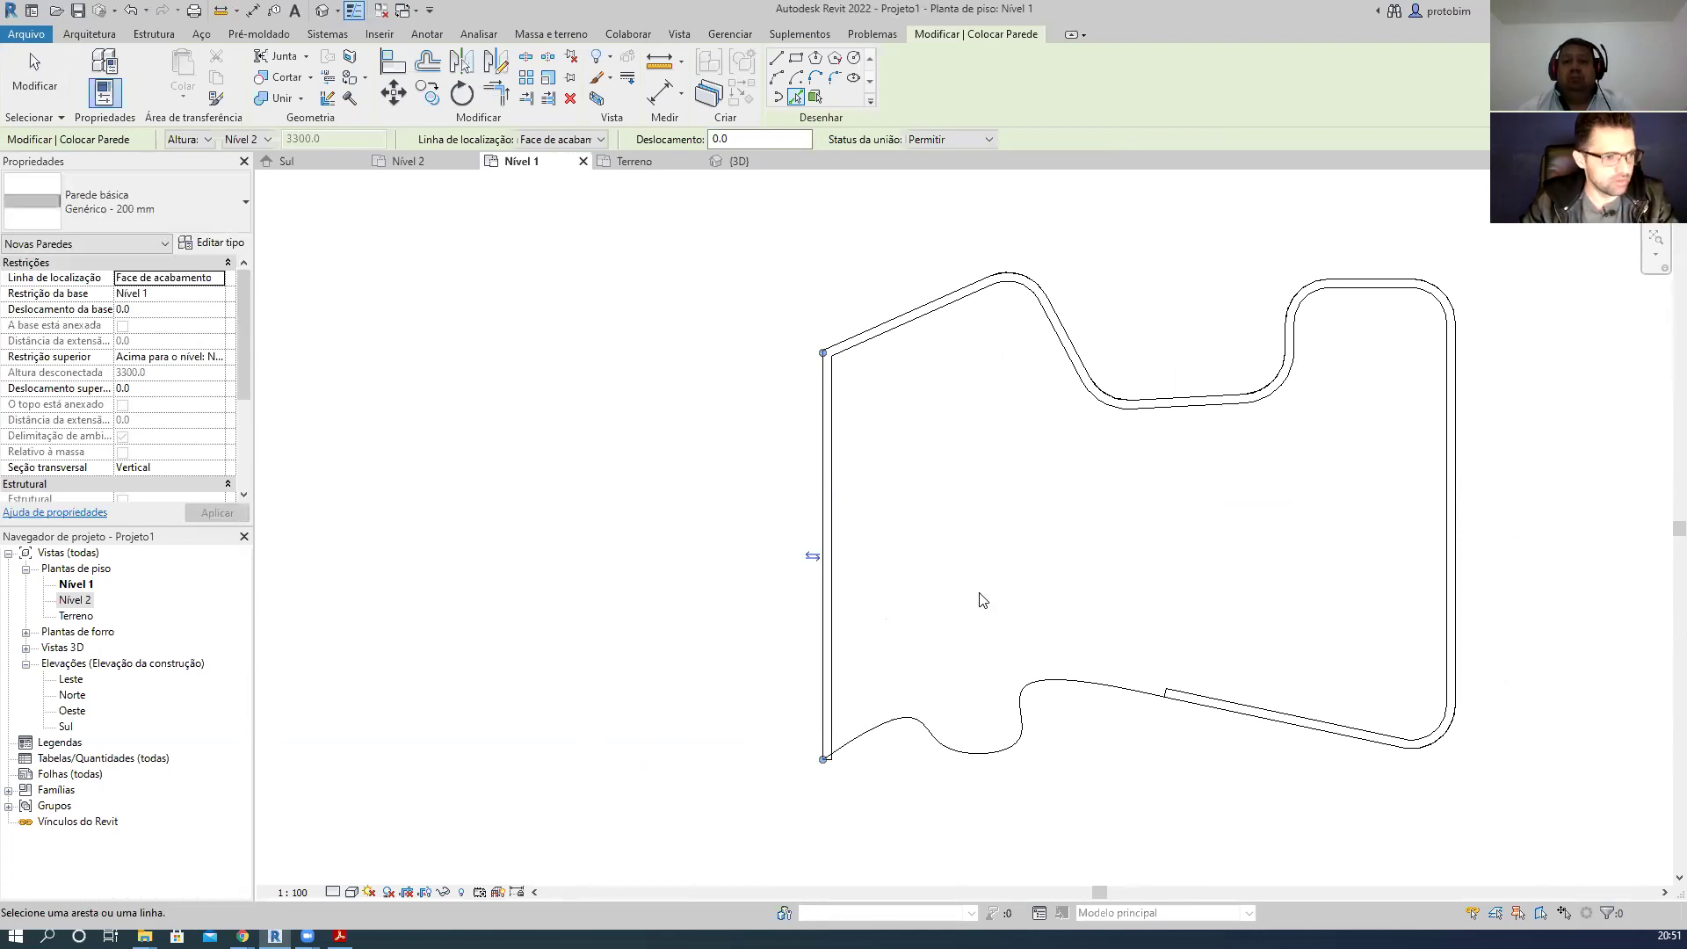
# - Inspect the picked walls in the default 3D view from several angles and end the wall command
pyautogui.click(324, 11)
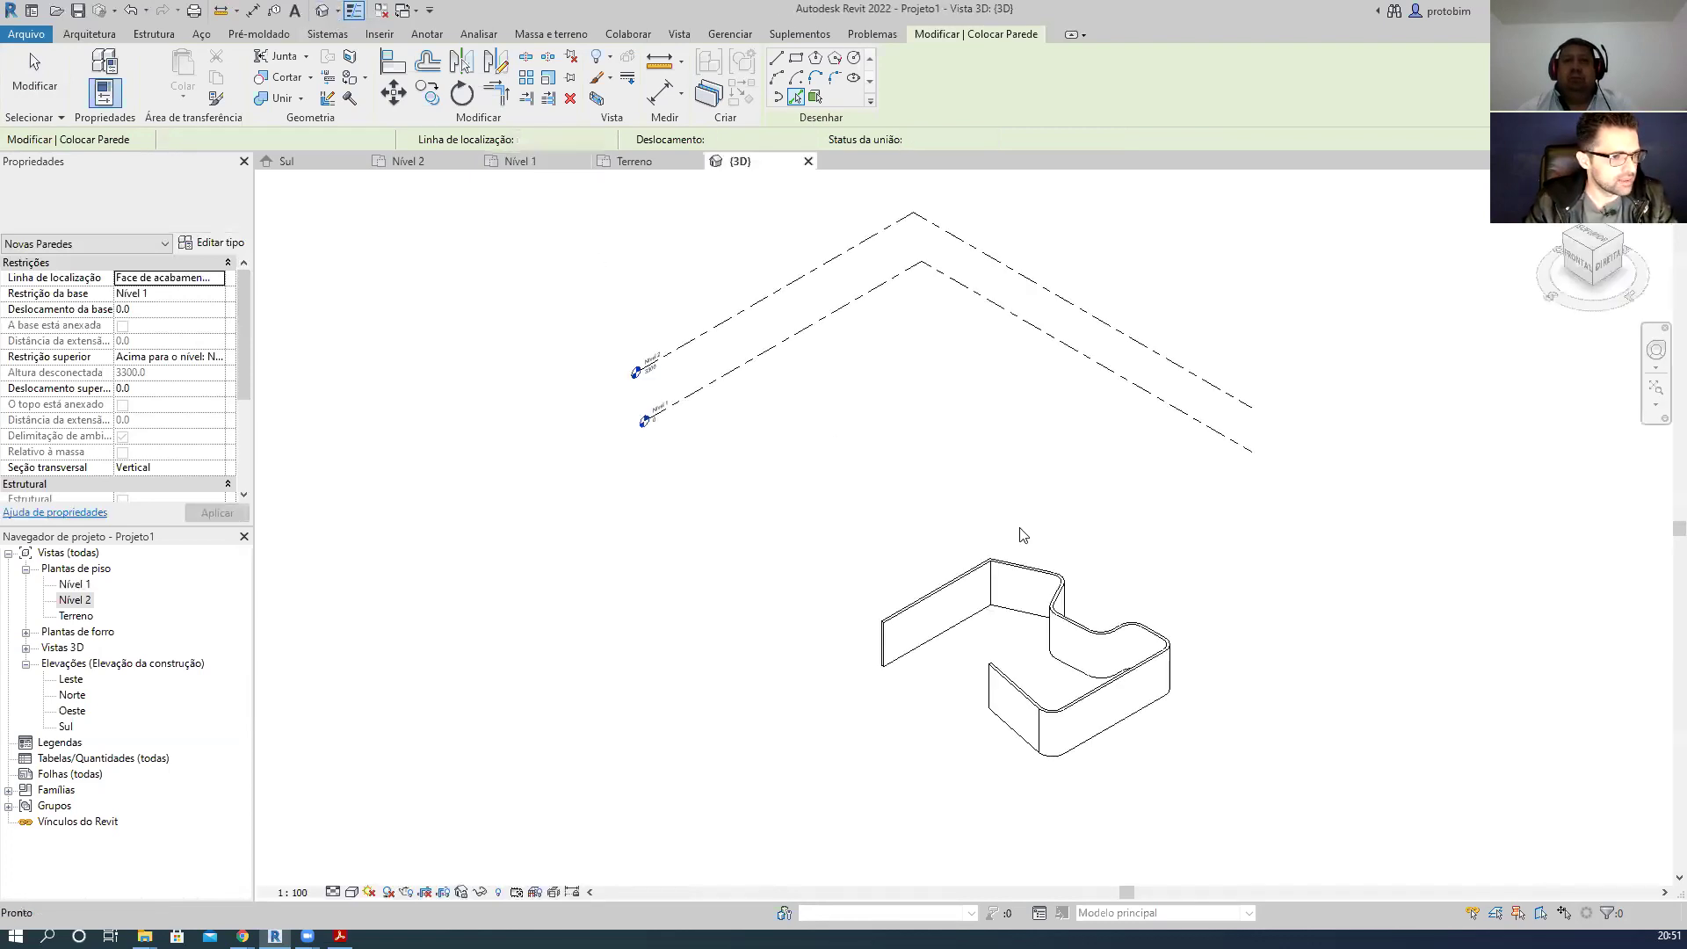
pyautogui.scroll(2, 1137, 768)
pyautogui.keyDown('shift'); pyautogui.moveTo(1073, 697); pyautogui.dragTo(1108, 674, button='middle'); pyautogui.keyUp('shift')
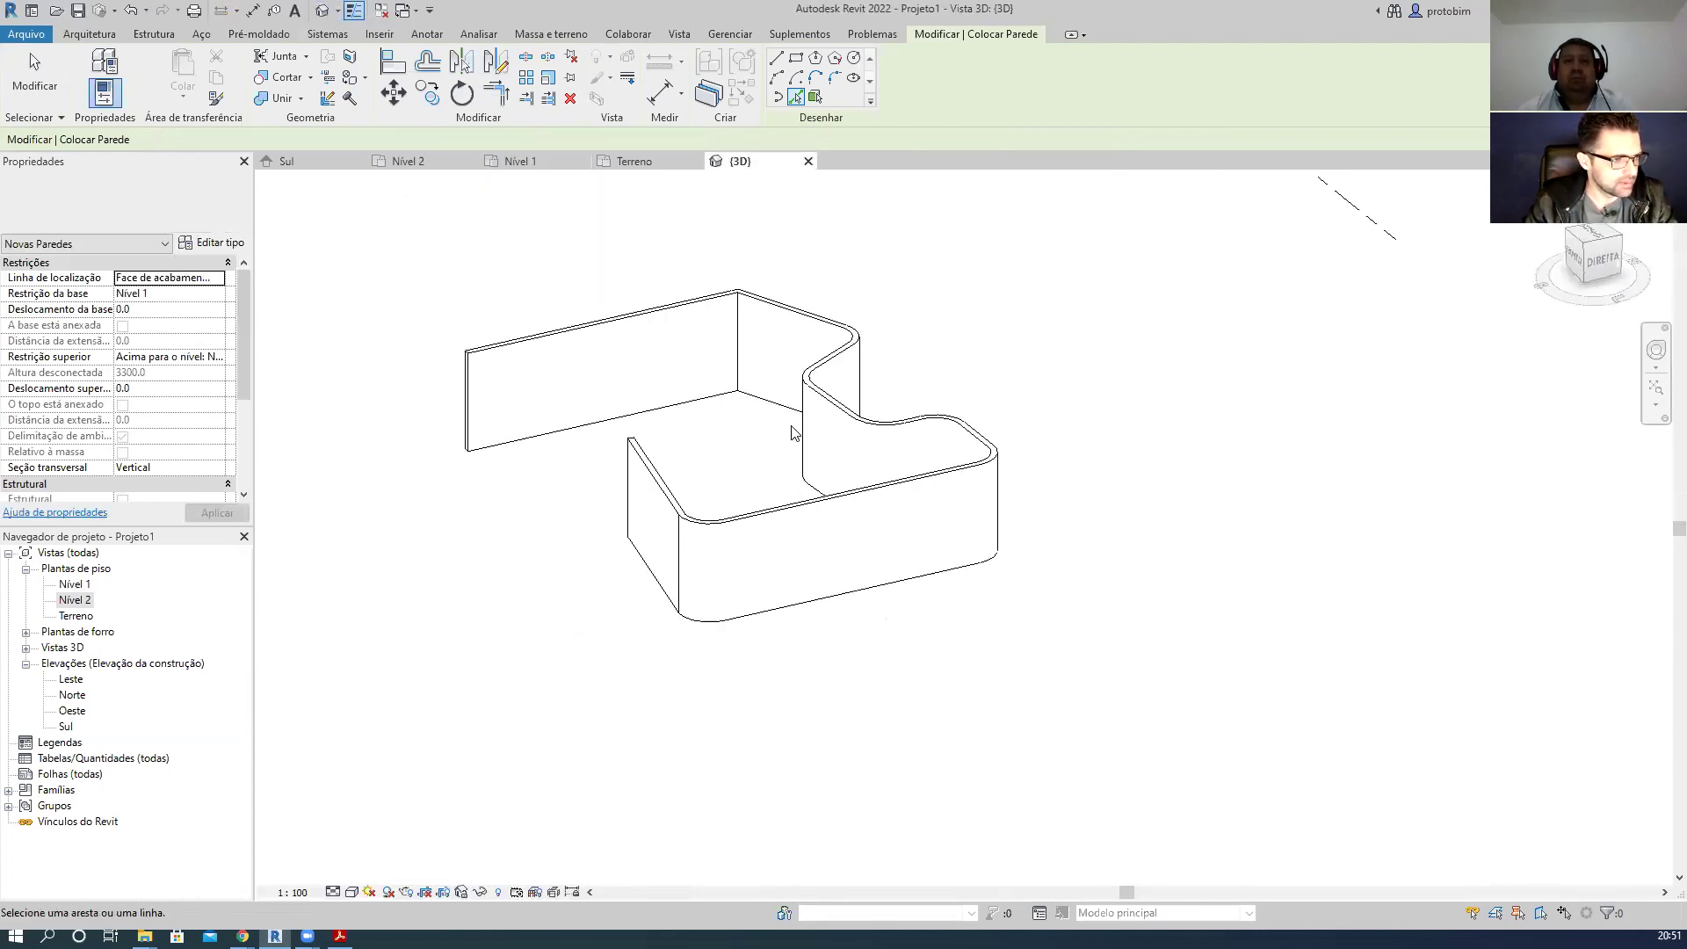
pyautogui.moveTo(978, 586); pyautogui.dragTo(1092, 693, button='middle')
pyautogui.keyDown('shift'); pyautogui.moveTo(542, 453); pyautogui.dragTo(878, 527, button='middle'); pyautogui.keyUp('shift')
pyautogui.press('Escape')
pyautogui.keyDown('shift'); pyautogui.moveTo(1047, 557); pyautogui.dragTo(966, 519, button='middle'); pyautogui.keyUp('shift')
pyautogui.press('Escape')
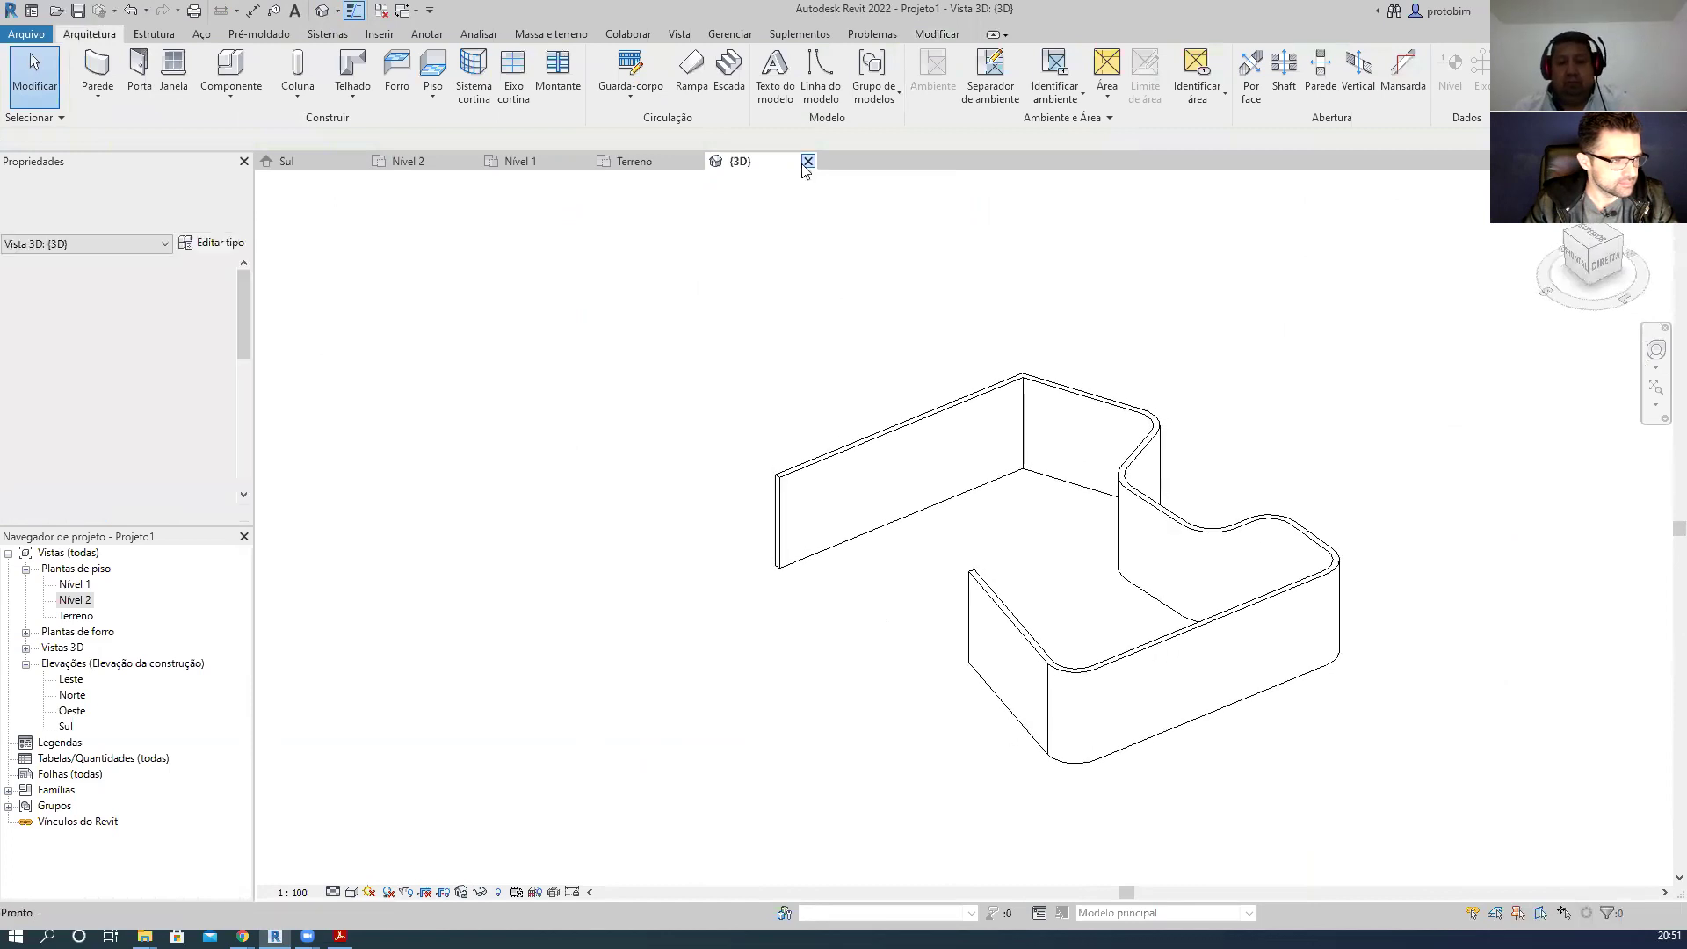
# - Close the 3D view and delete all walls and detail lines from the Nível 1 plan
pyautogui.click(808, 161)
pyautogui.moveTo(696, 260); pyautogui.dragTo(1355, 700)
pyautogui.press('Delete')
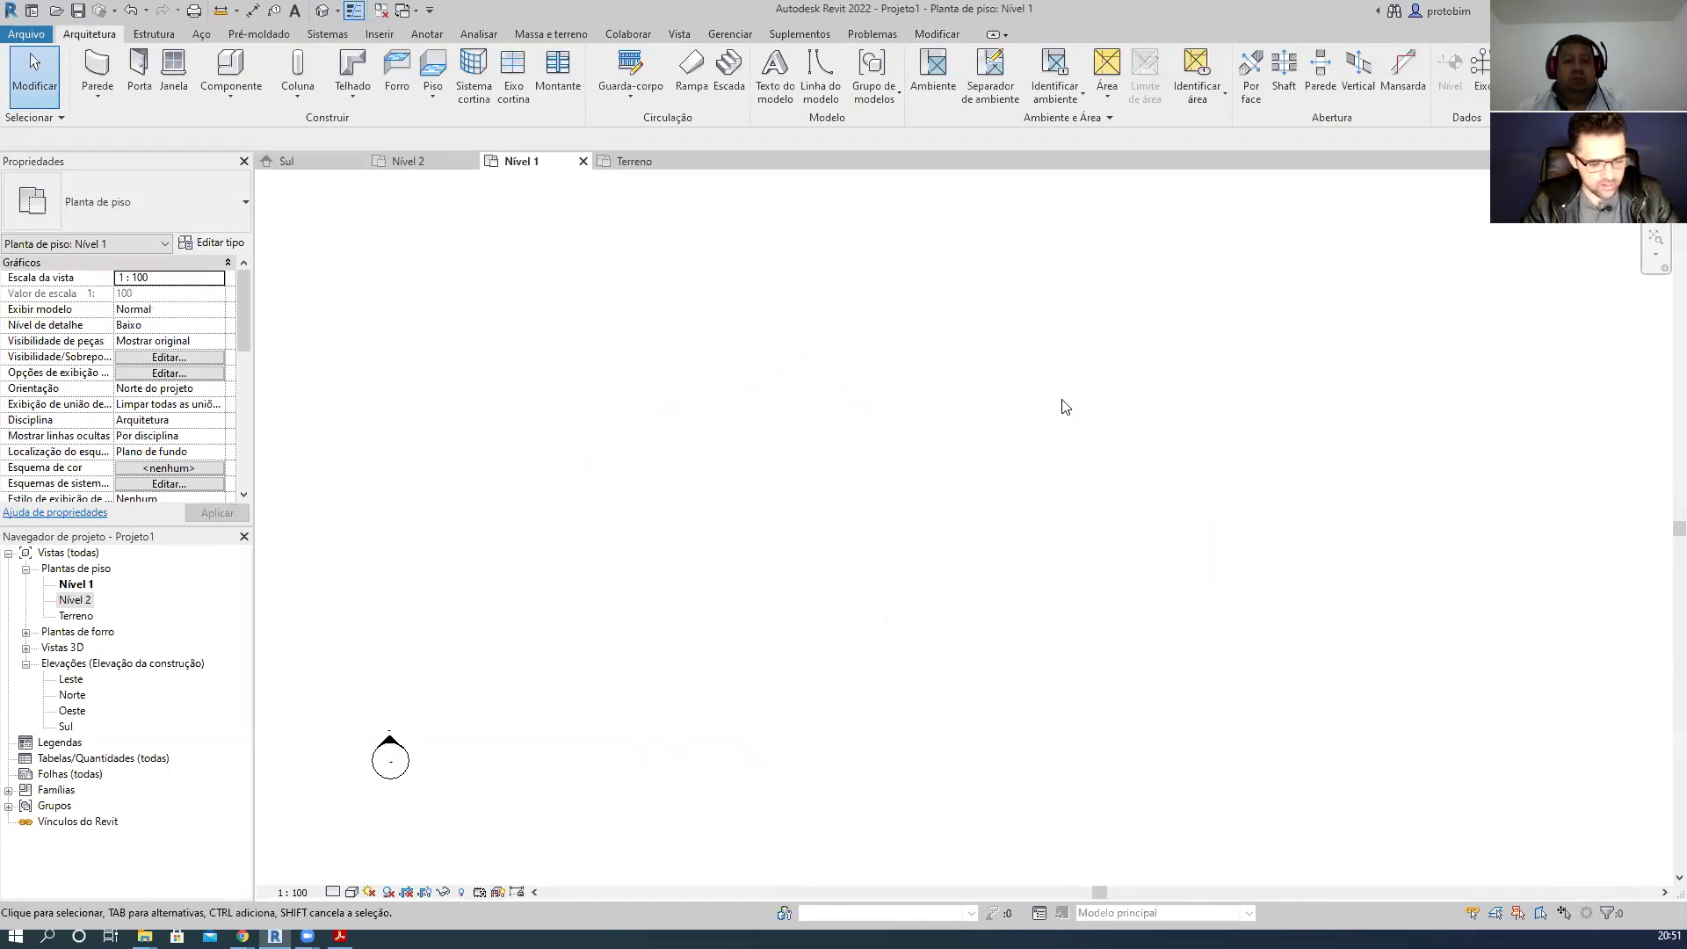
pyautogui.press('w')
pyautogui.press('a')
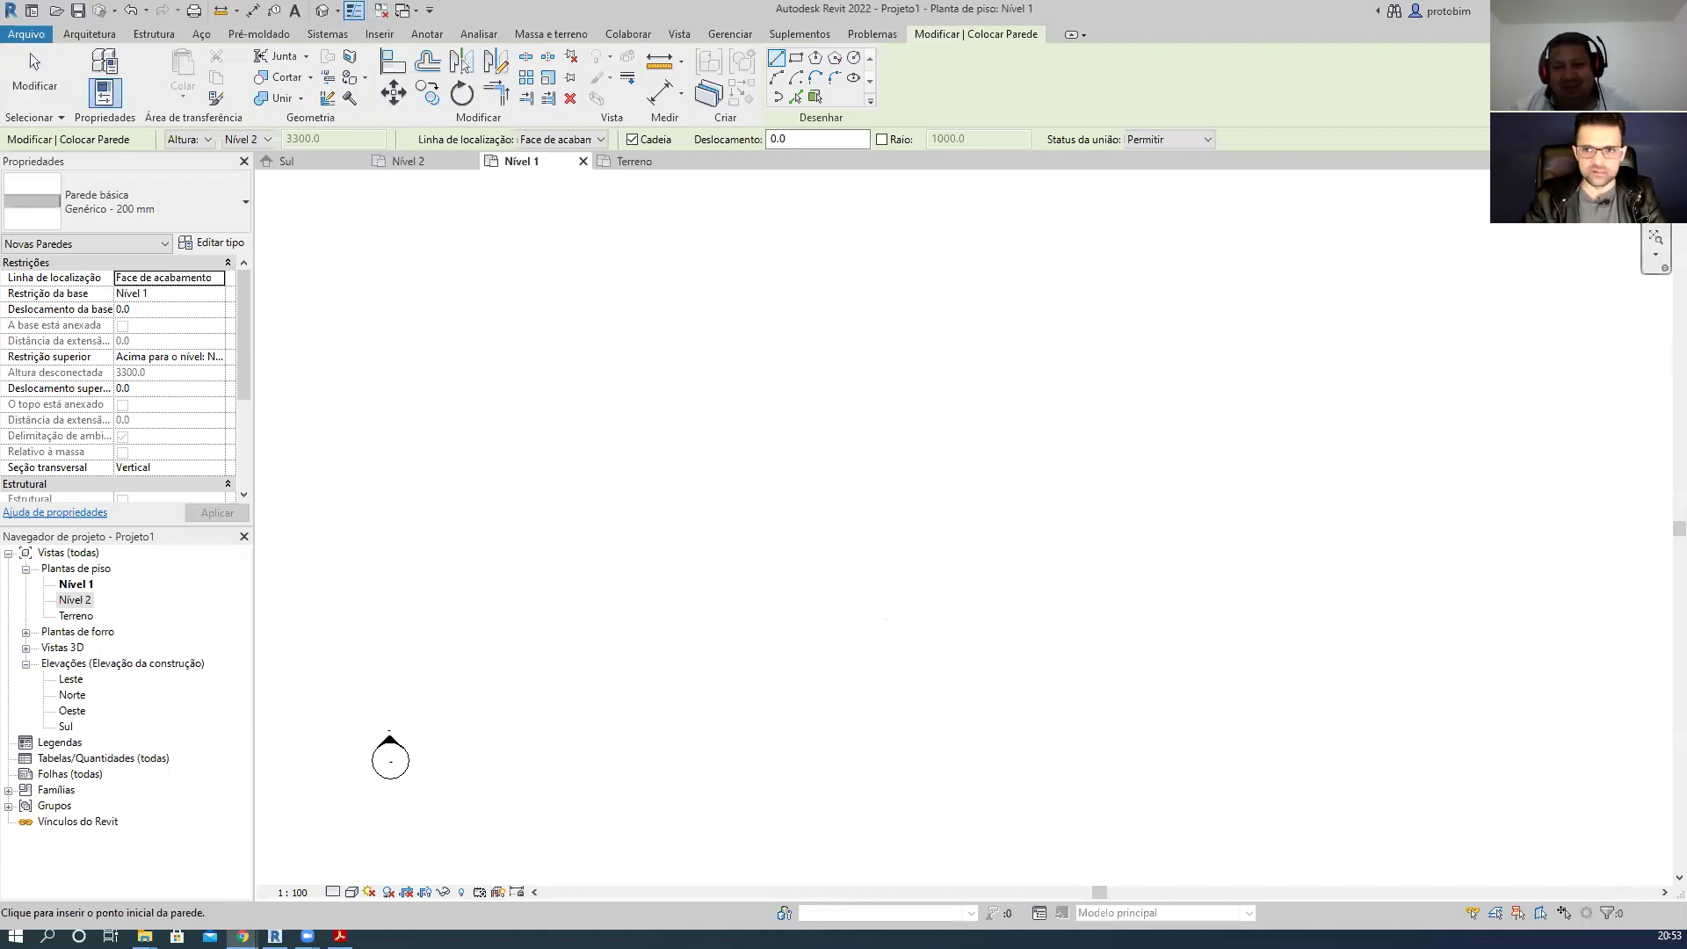
pyautogui.press('Escape')
pyautogui.press('Escape')
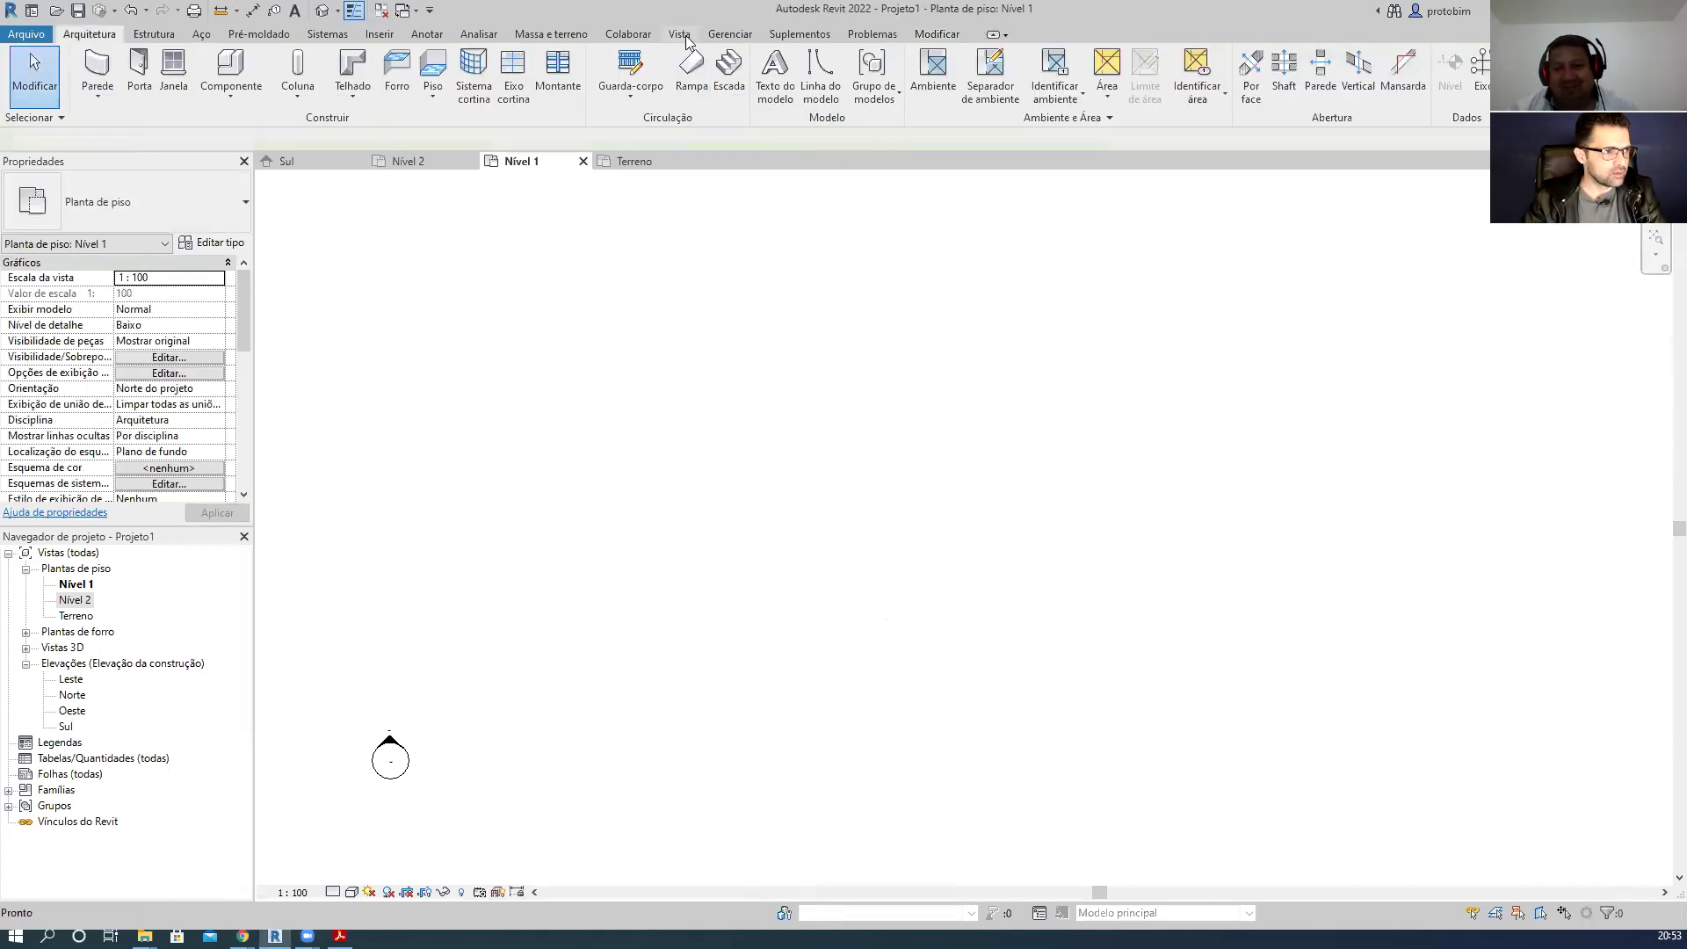
# - Examine the programming languages offered for a new module in the Macro Manager, without creating a module
pyautogui.click(684, 36)
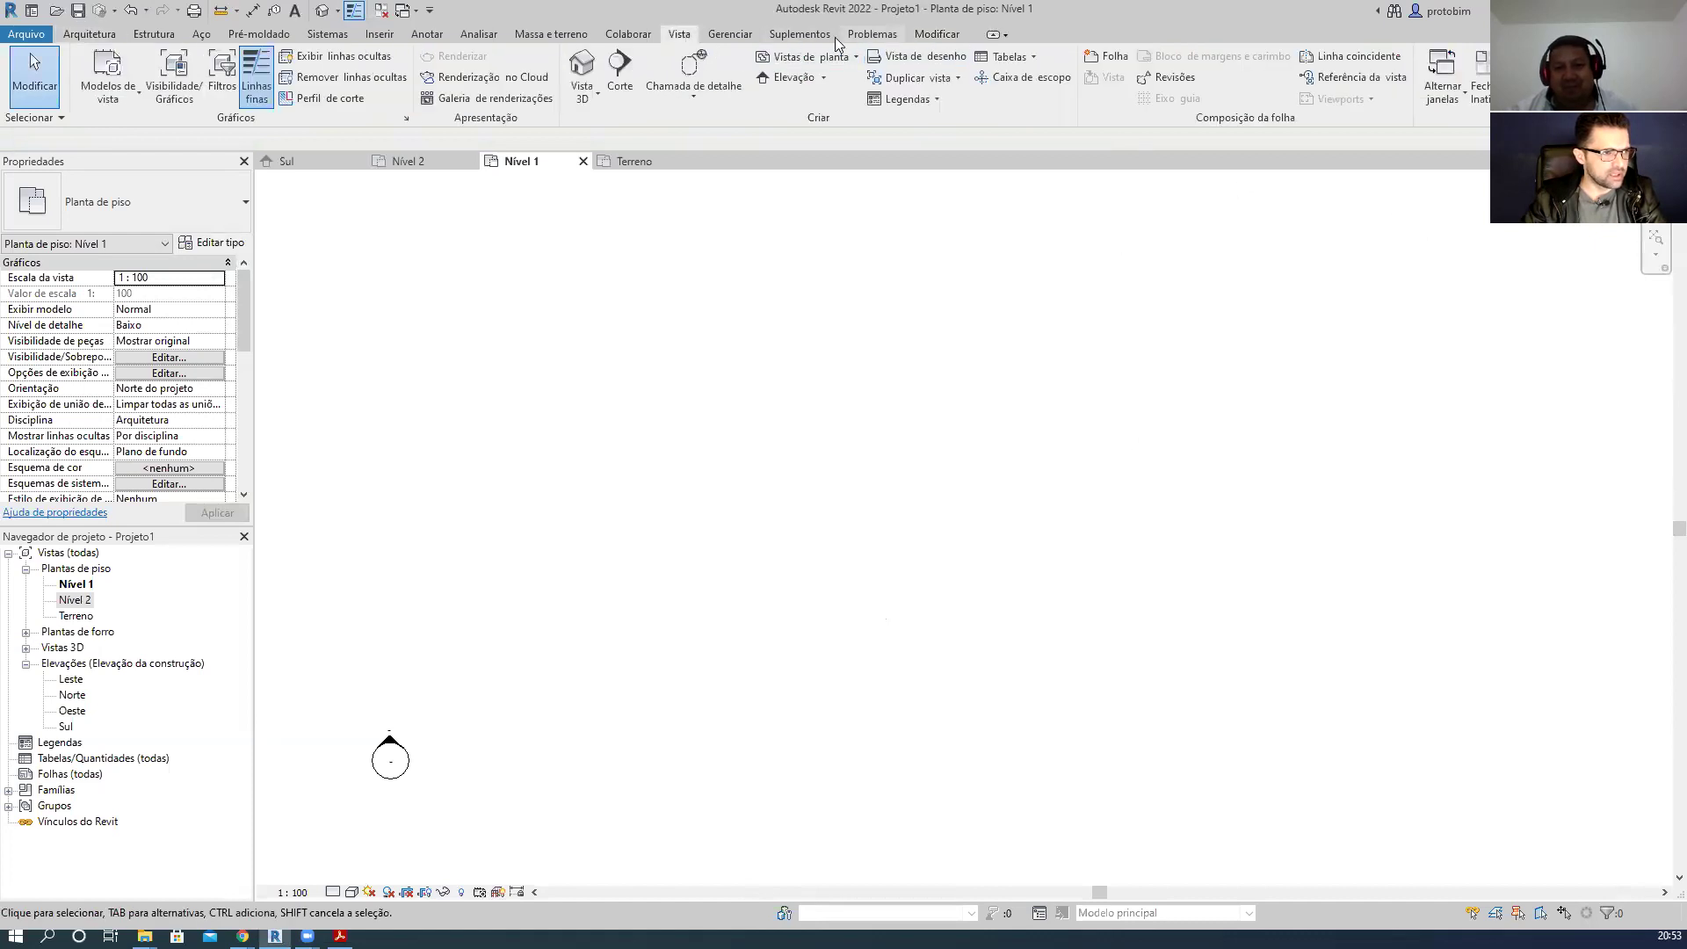
pyautogui.click(921, 35)
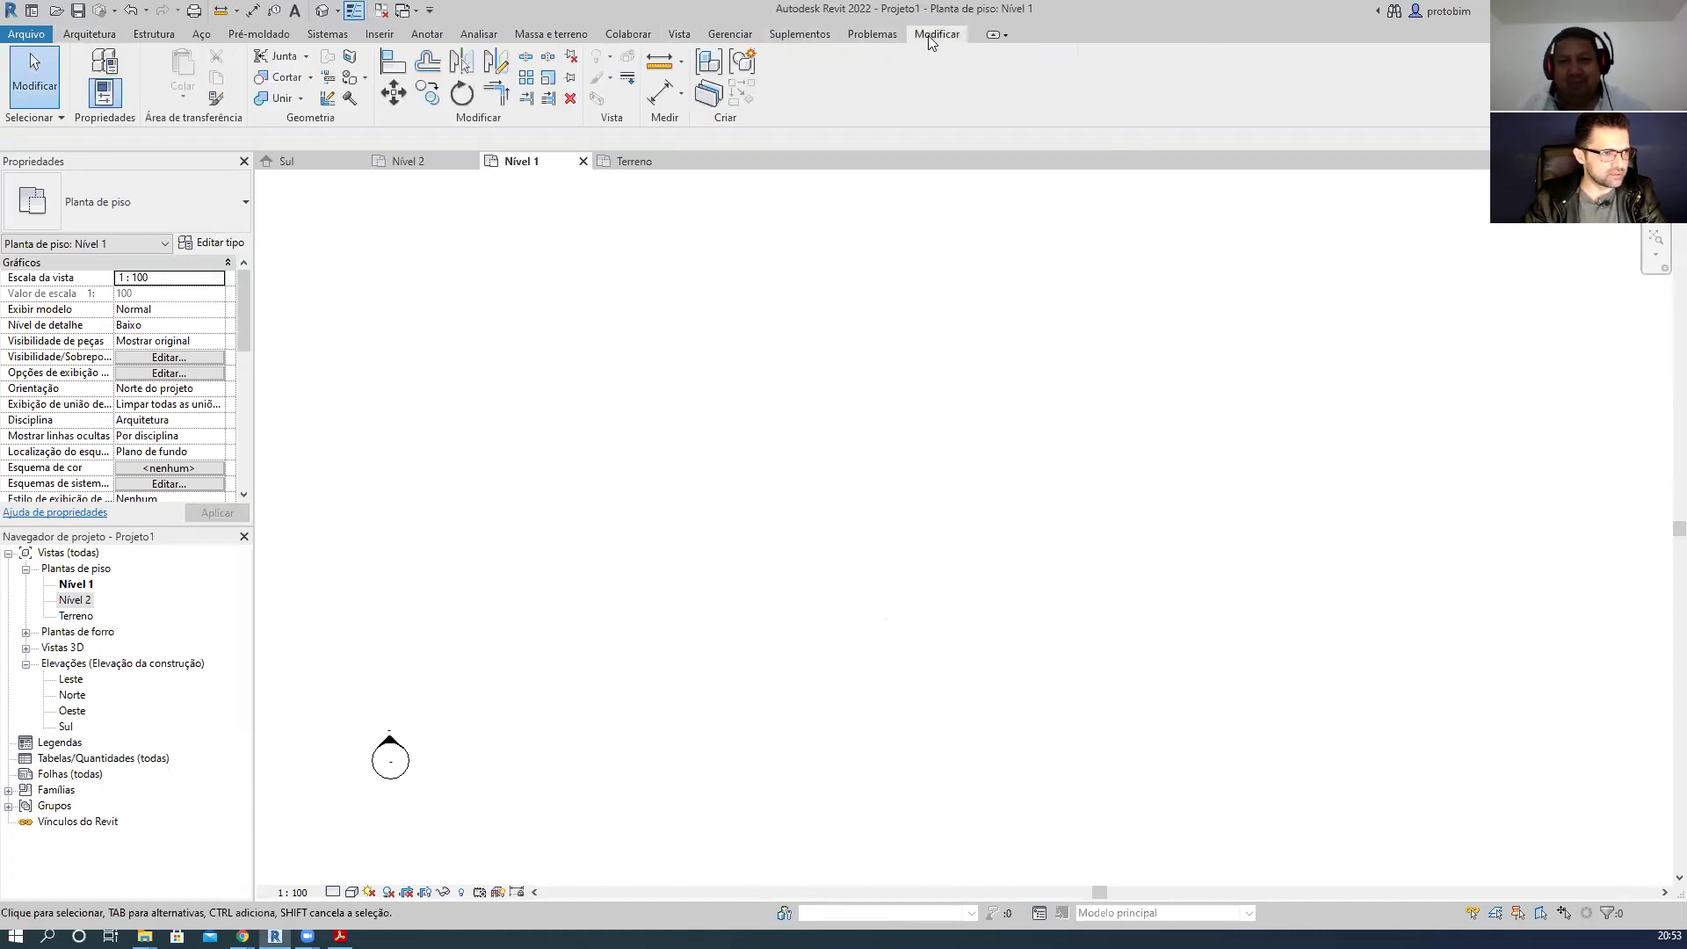
pyautogui.click(745, 37)
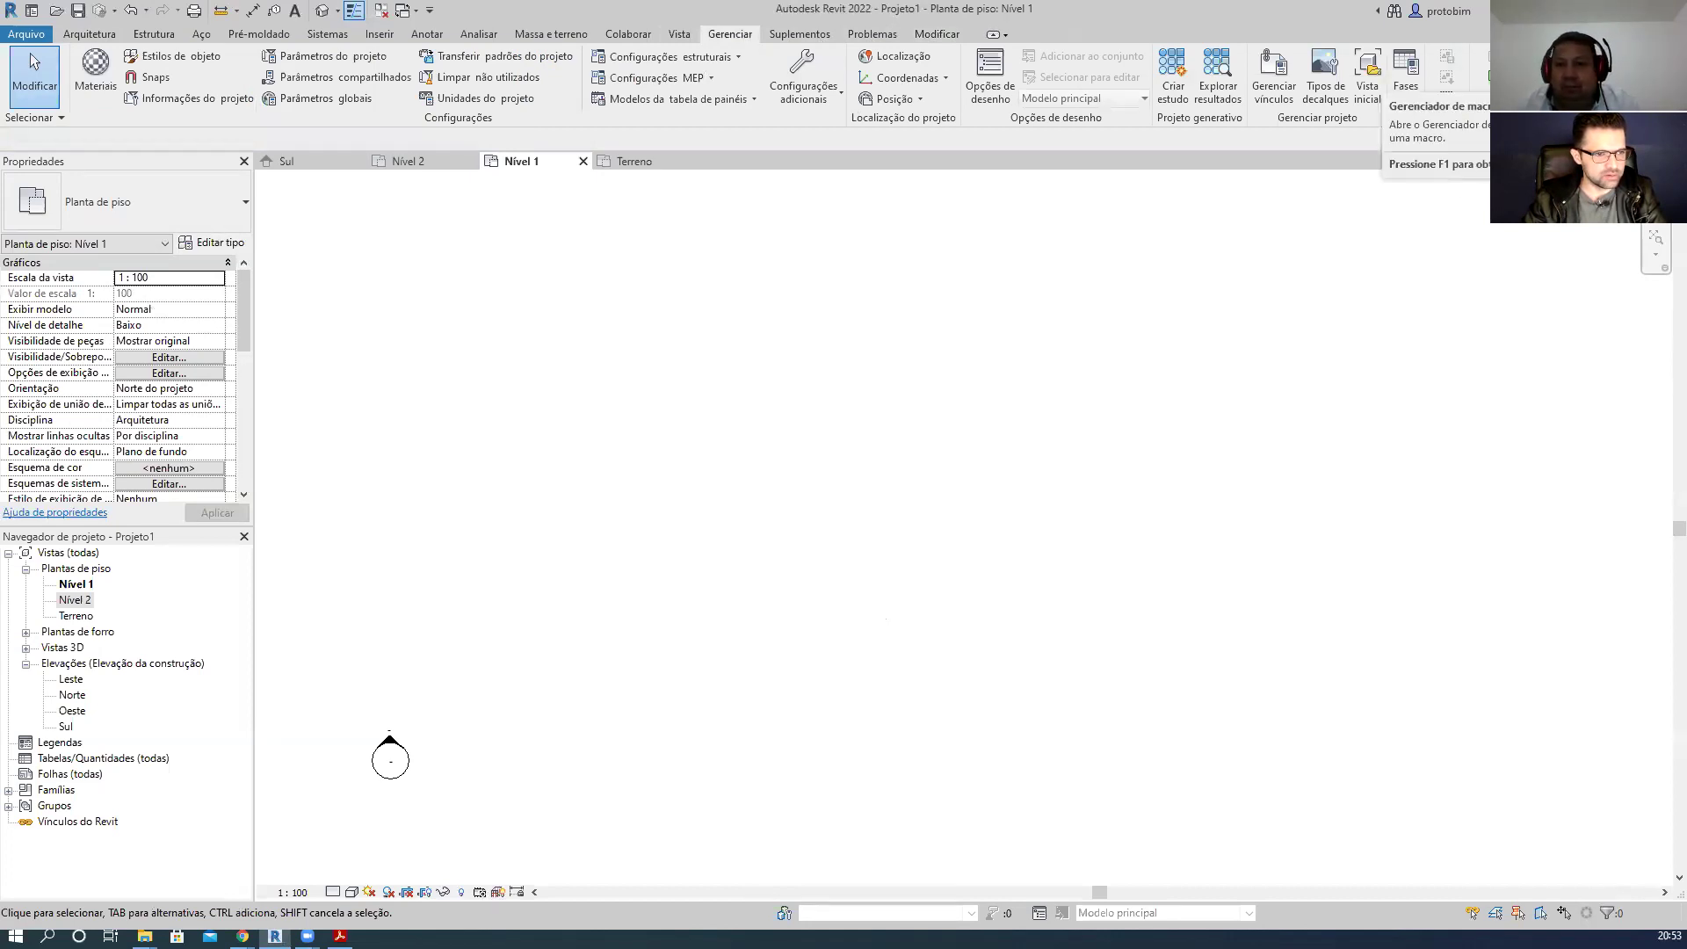
pyautogui.click(1587, 75)
pyautogui.press('Escape')
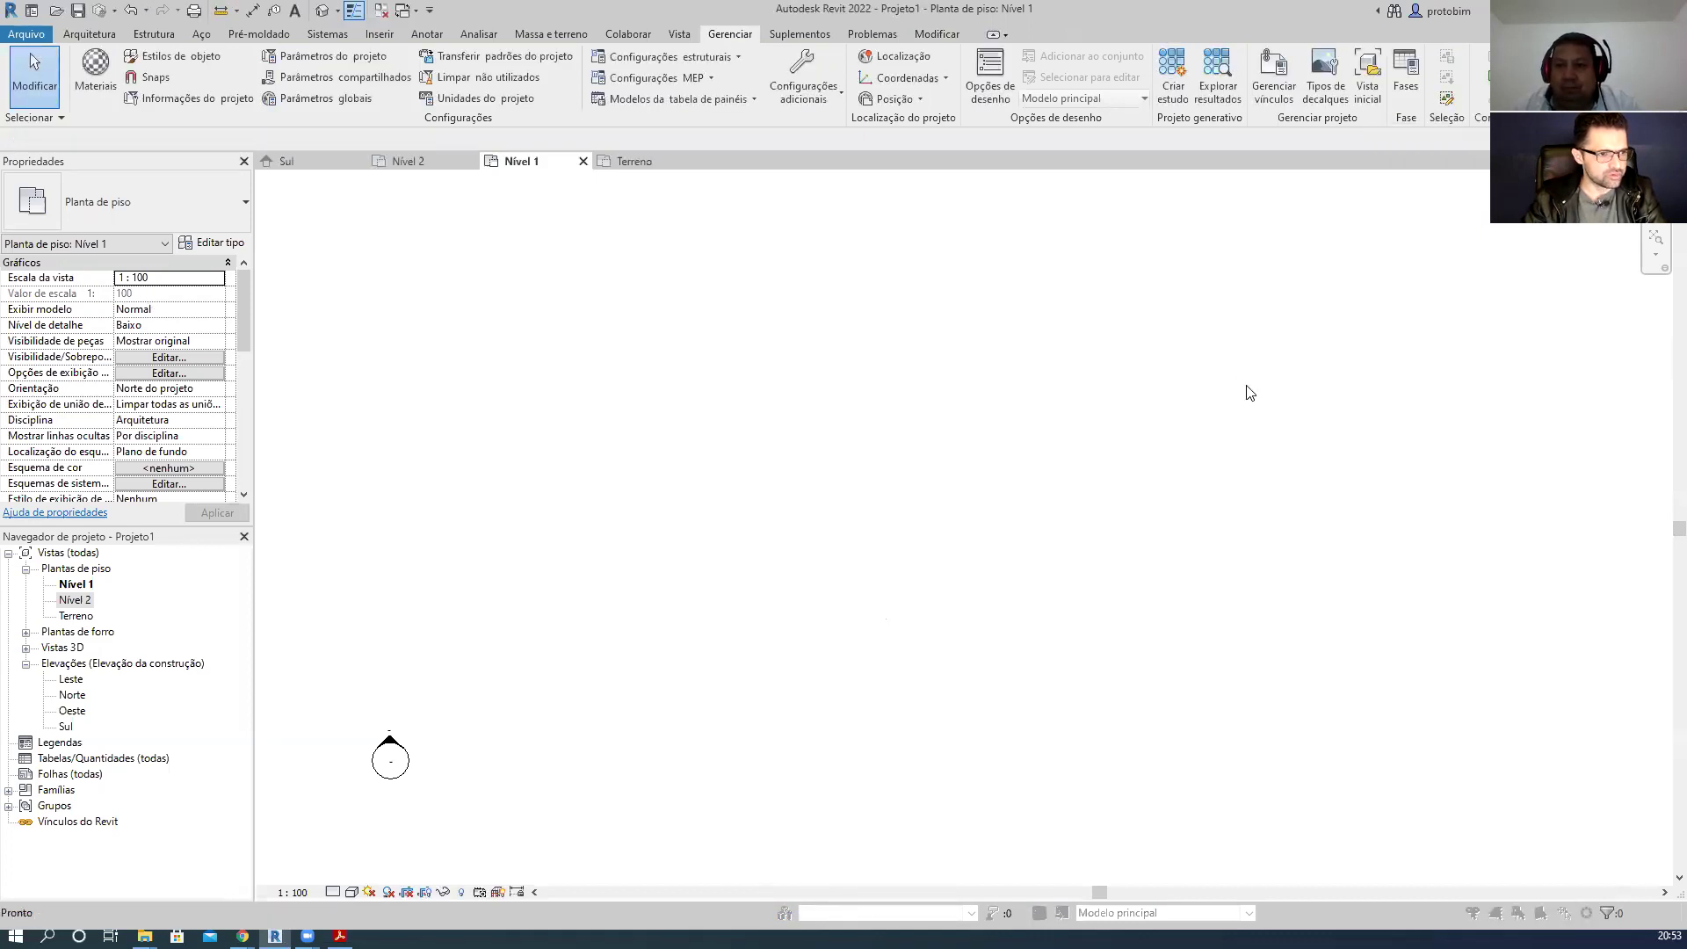
pyautogui.click(1012, 439)
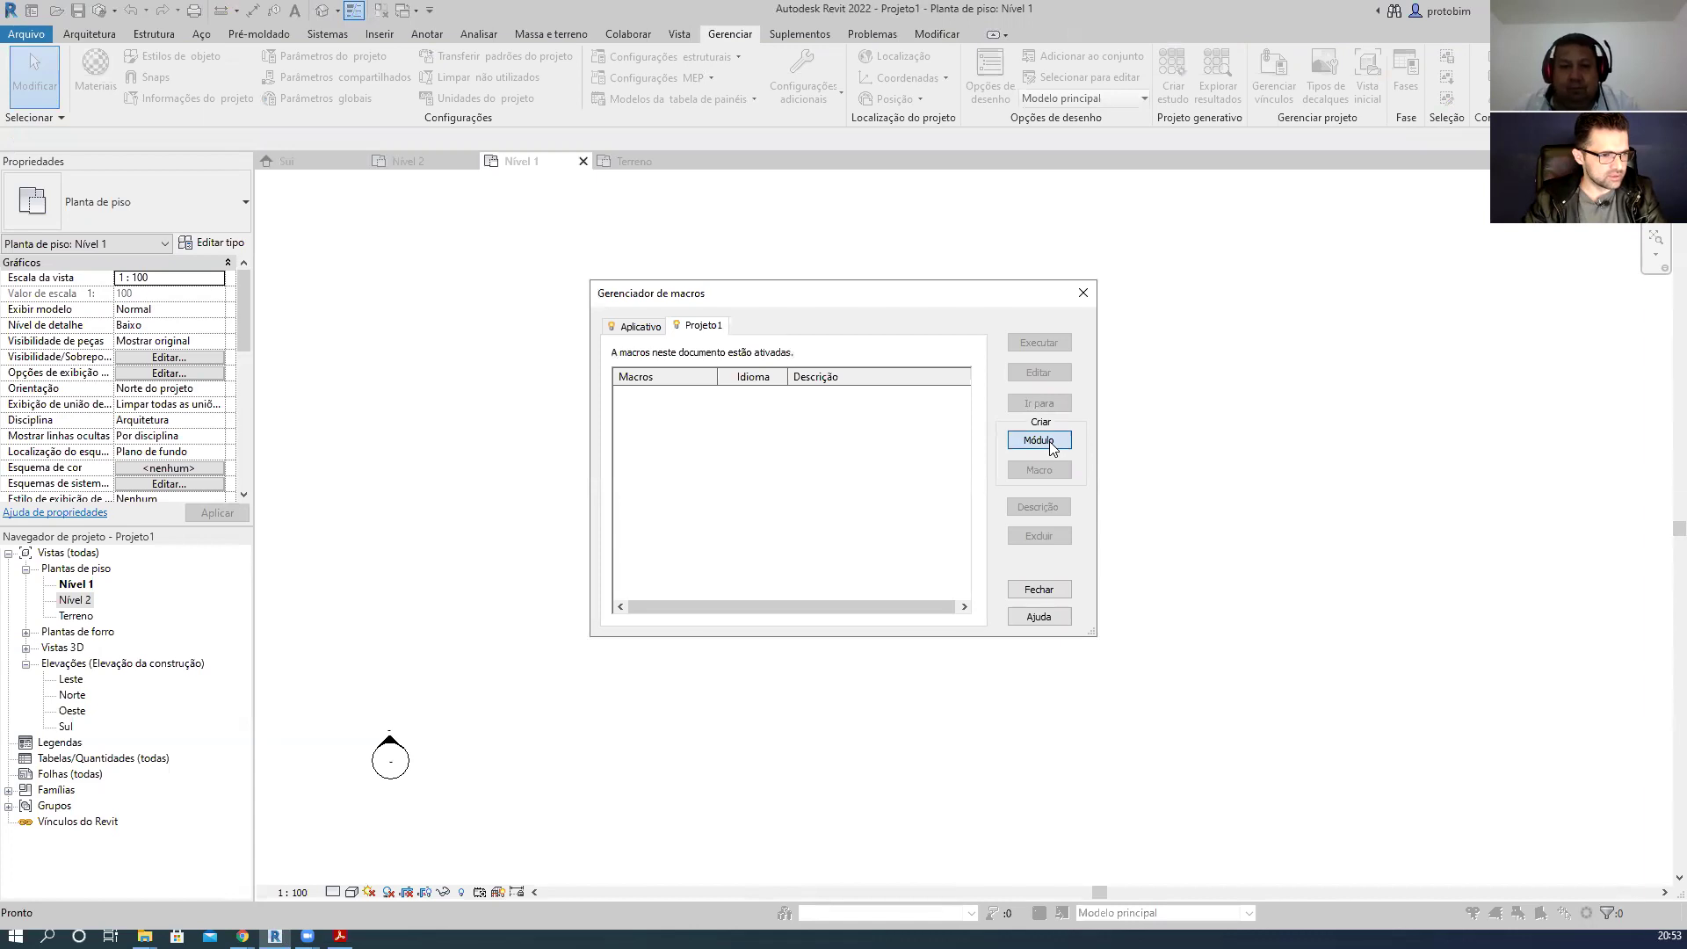
pyautogui.click(932, 403)
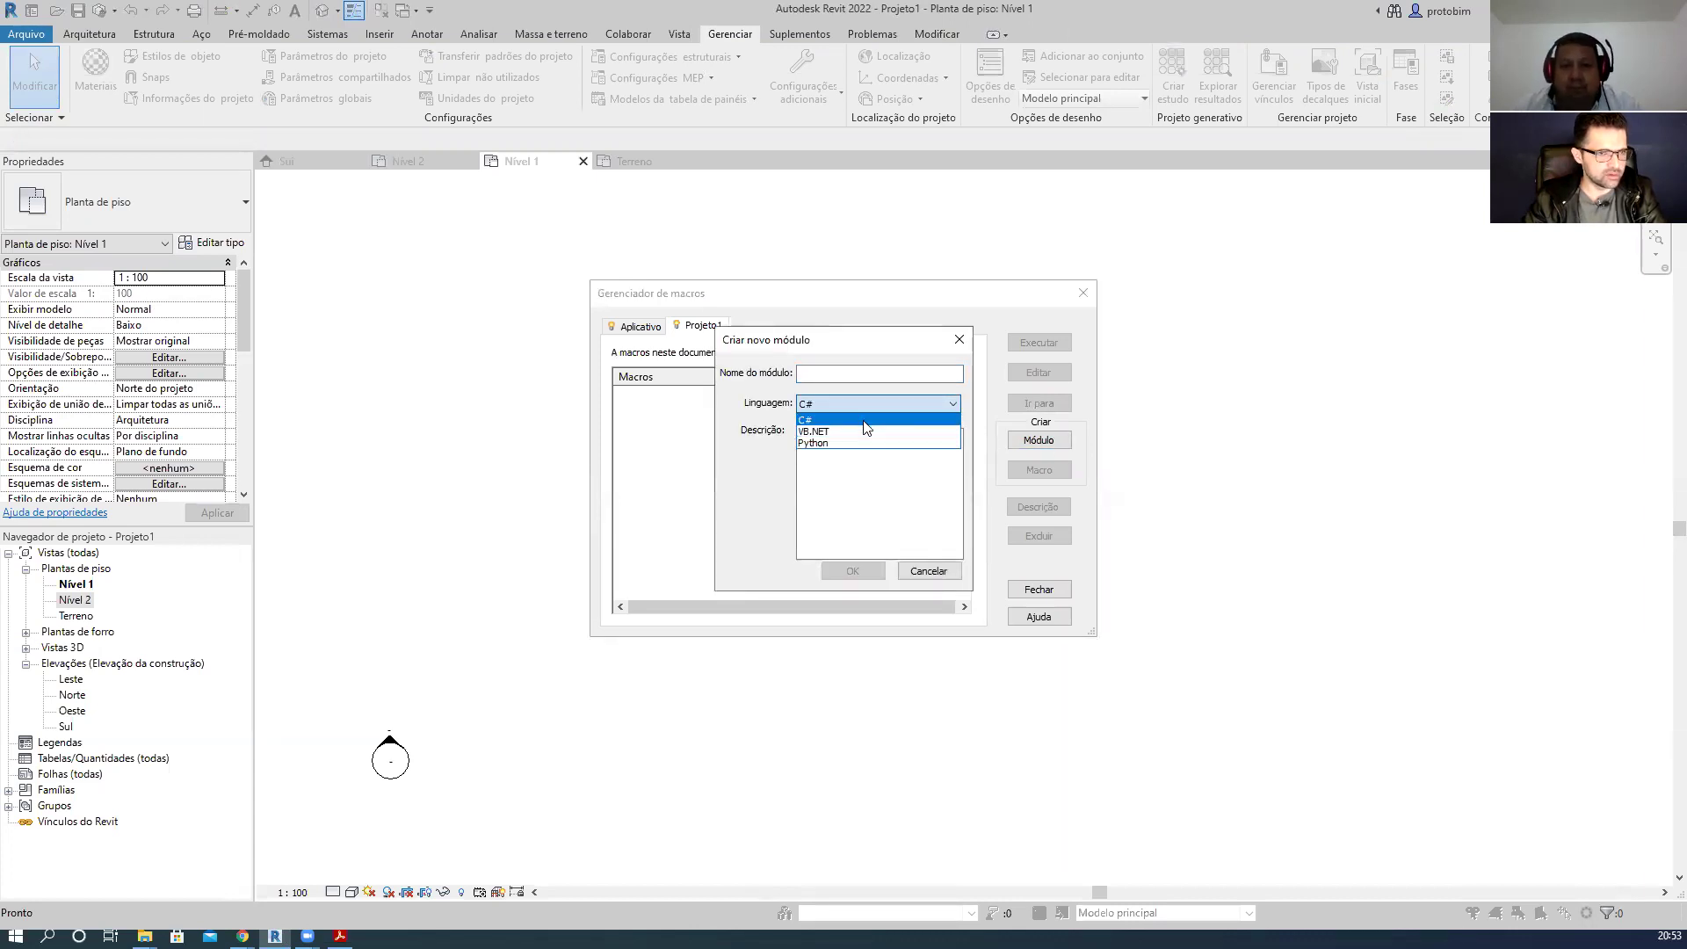
pyautogui.click(857, 420)
pyautogui.press('Escape')
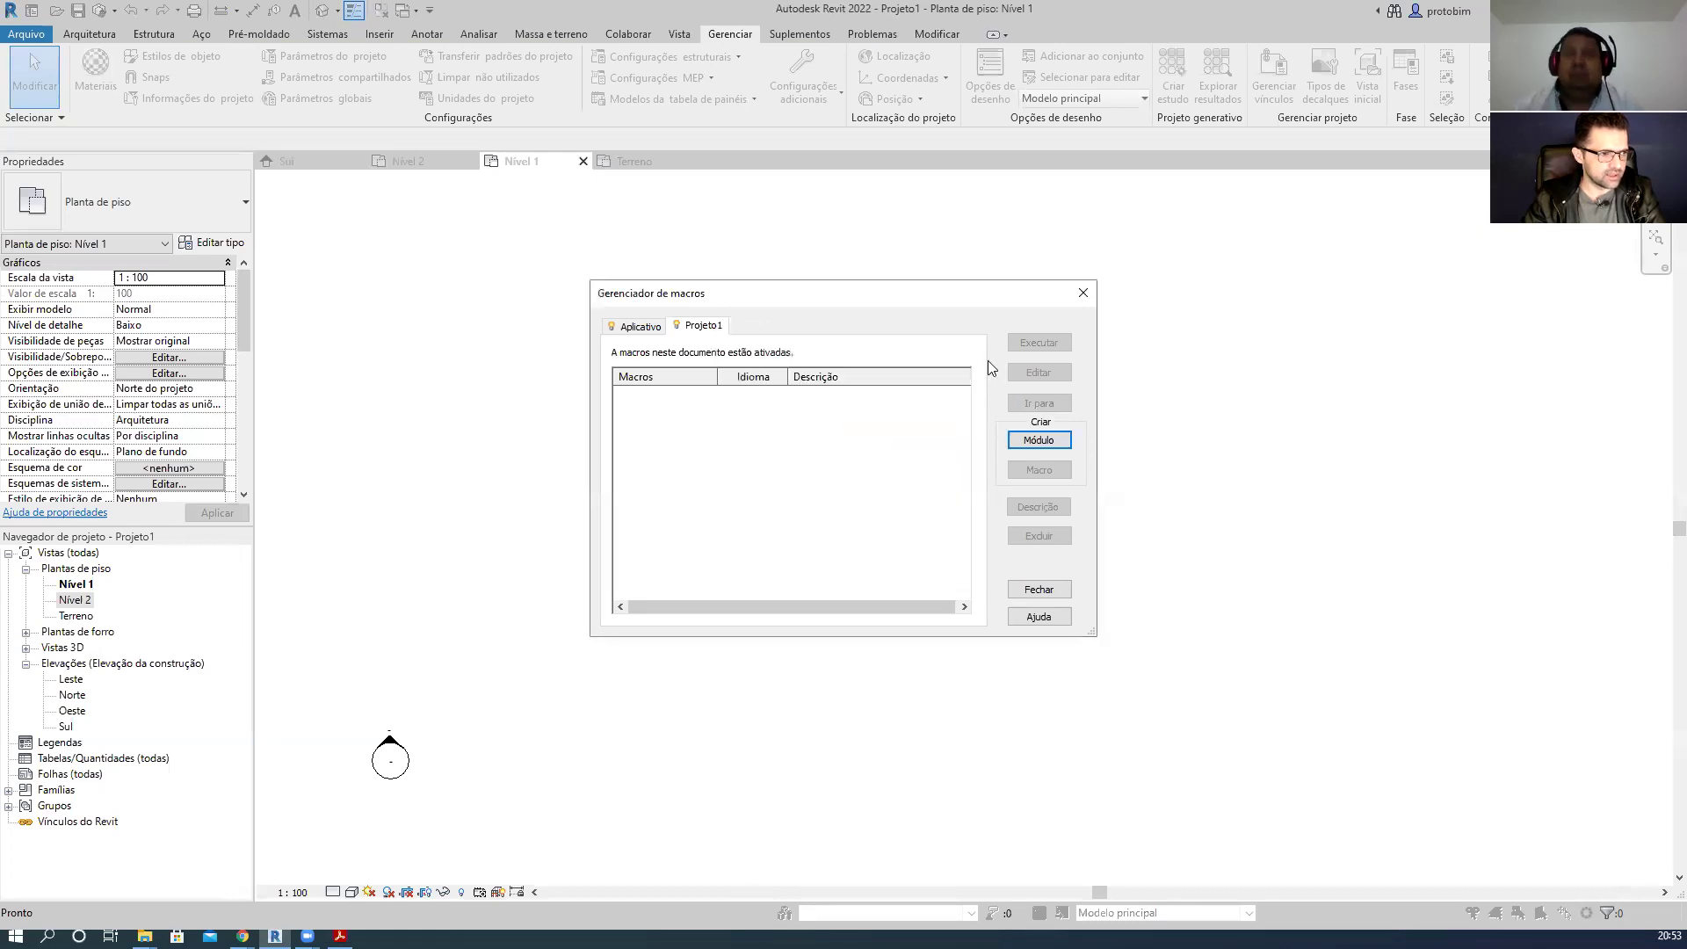
pyautogui.click(1081, 293)
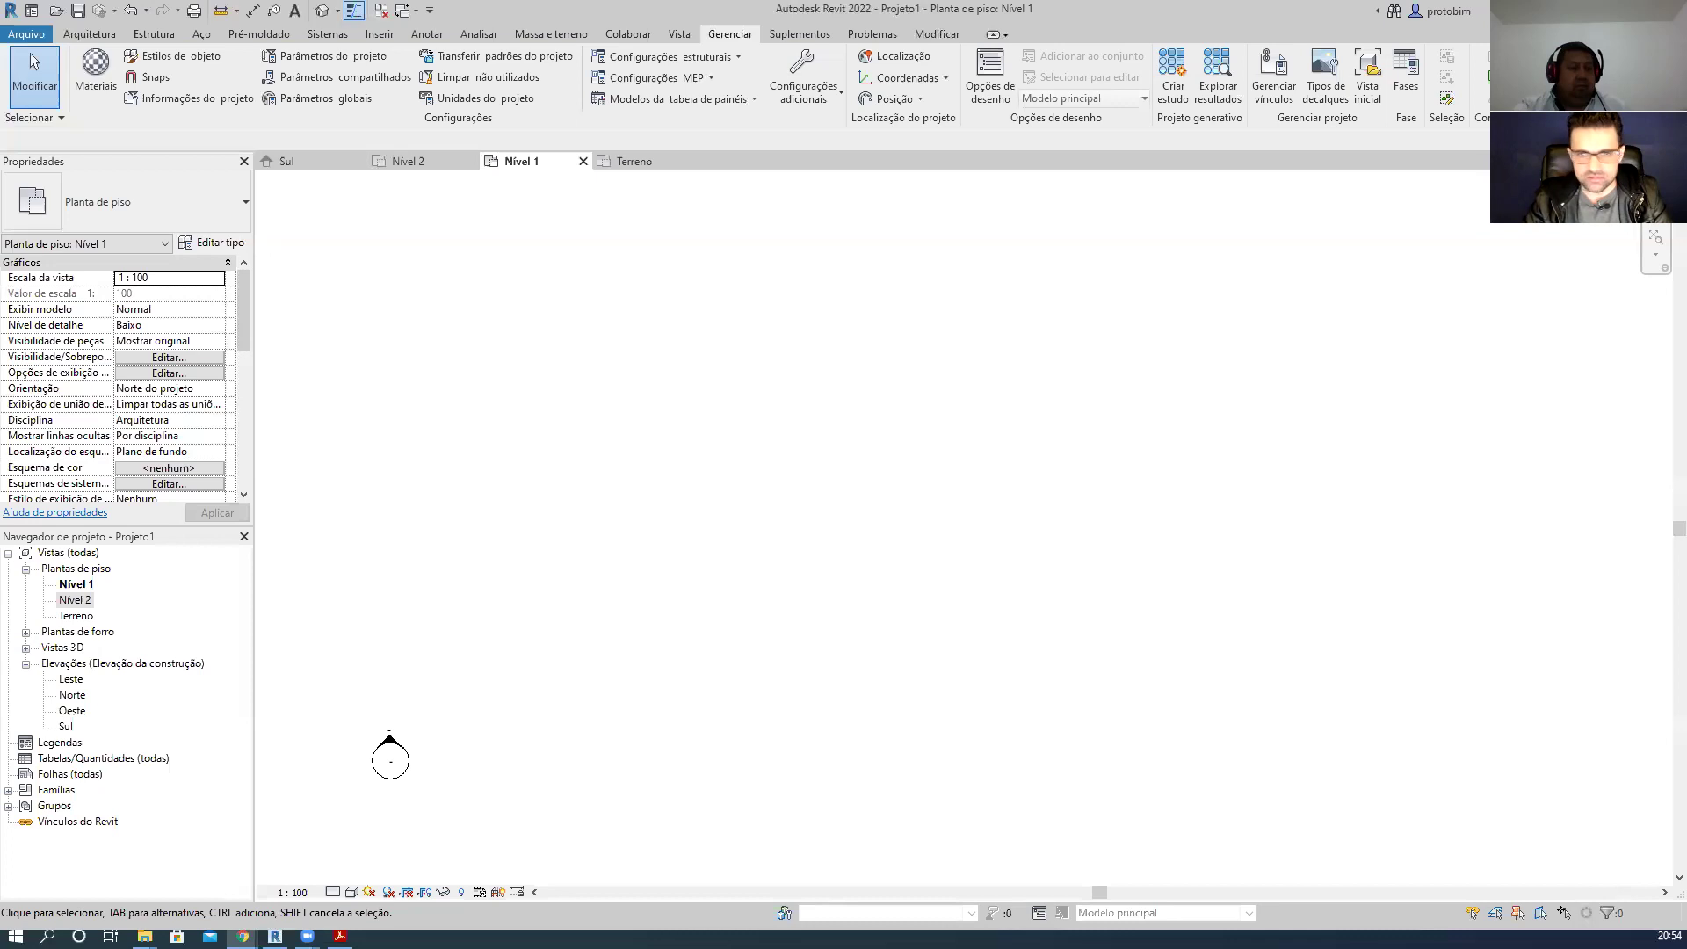
# - Switch to Chrome's image results for "tigela feita de bexiga" and examine the "Pin em brecho" picture of vases
pyautogui.moveTo(1686, 11); pyautogui.dragTo(1149, 5)
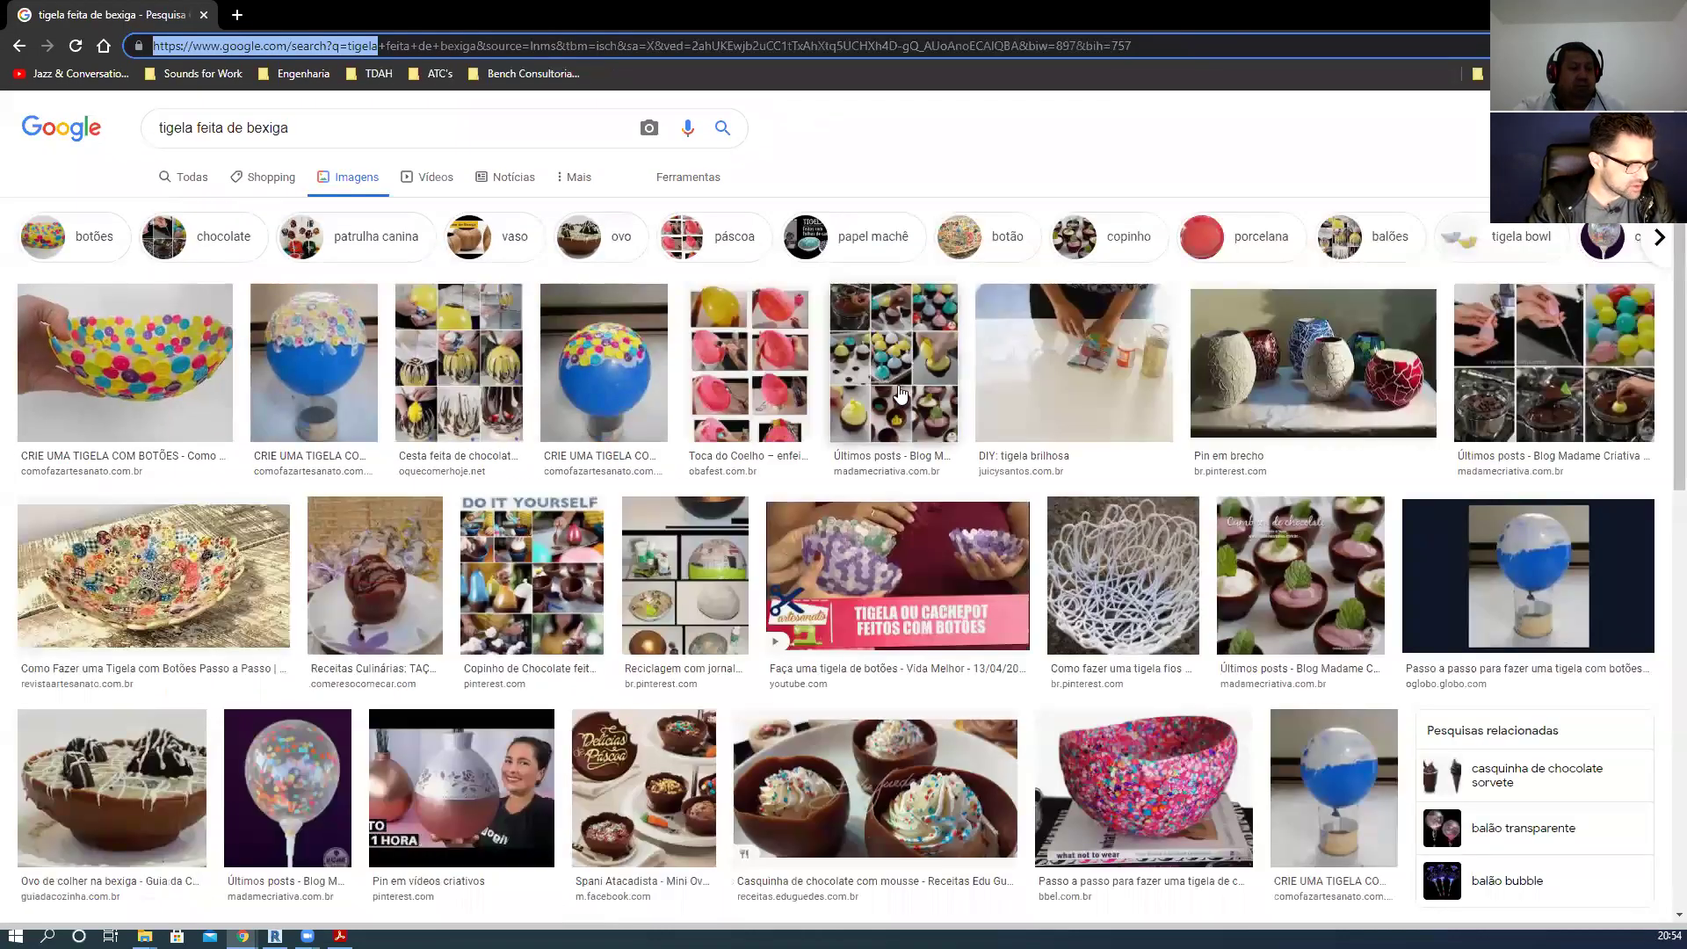
pyautogui.click(1283, 367)
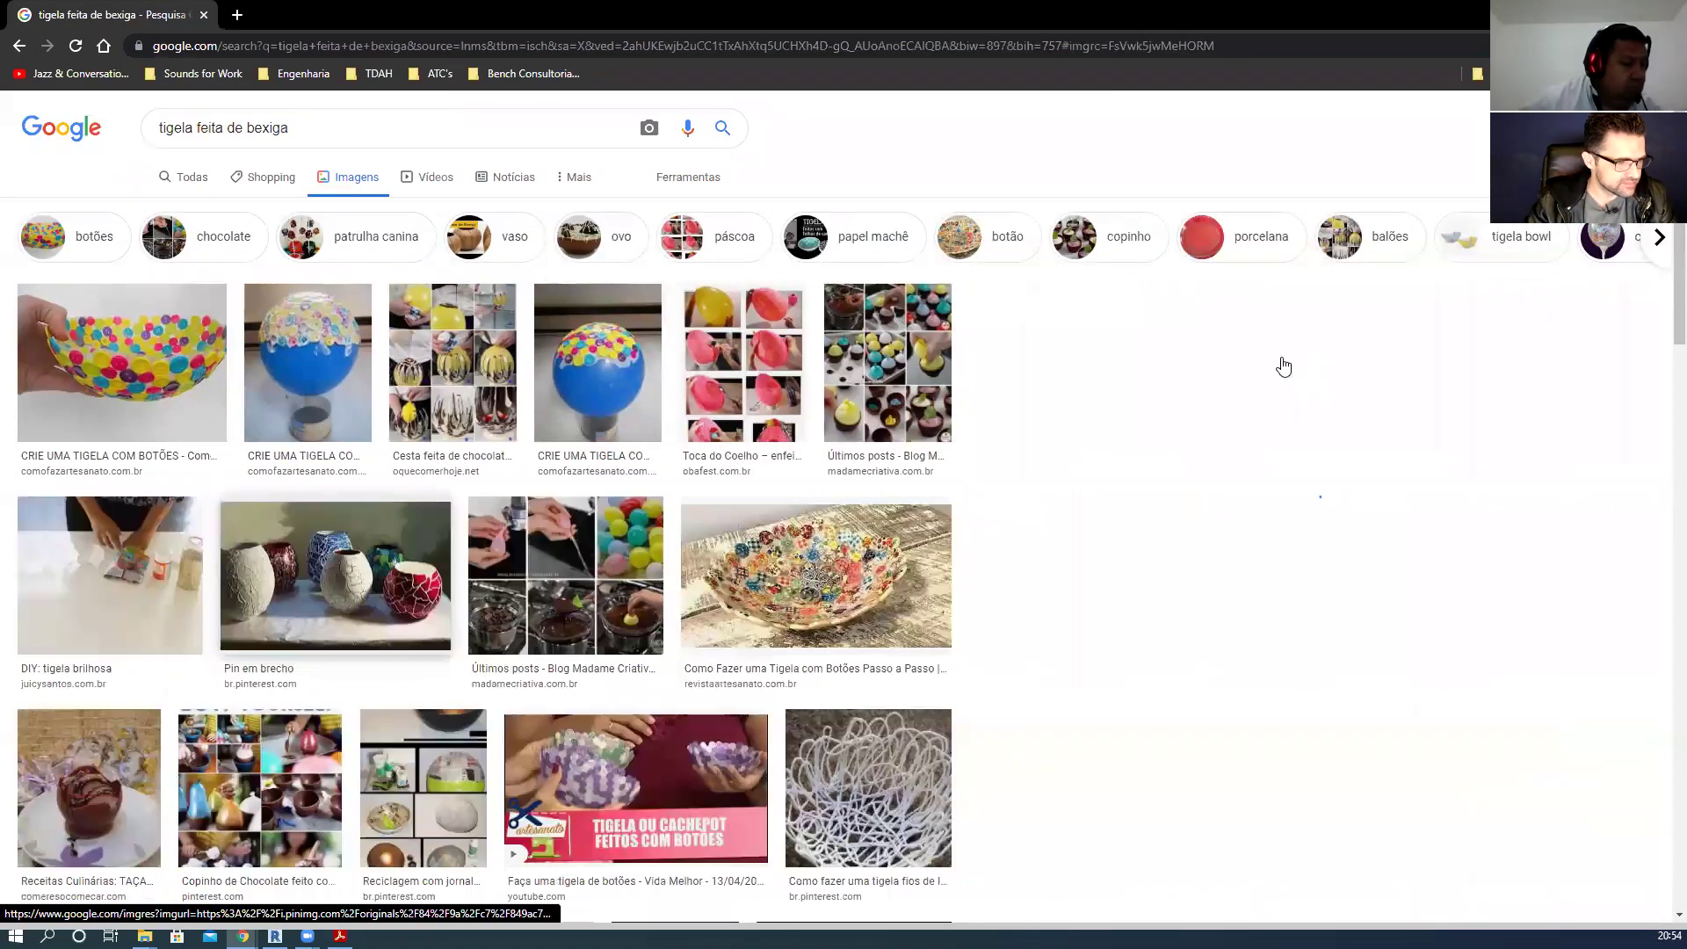
pyautogui.scroll(-3, 1370, 391)
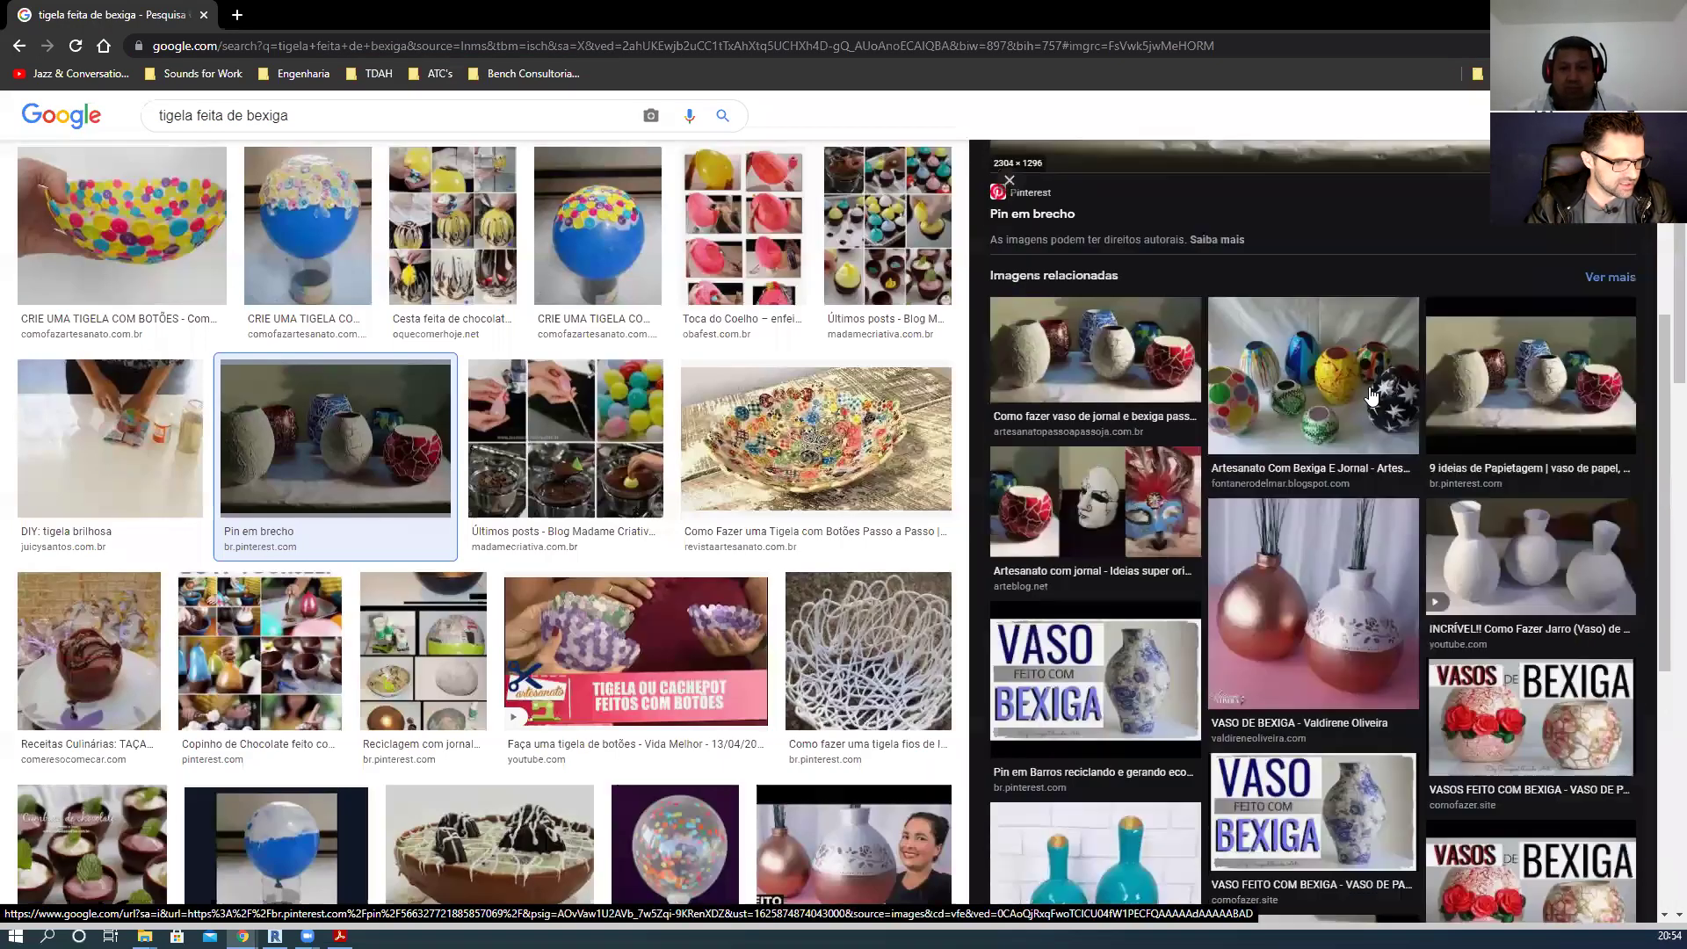
pyautogui.scroll(3, 1371, 396)
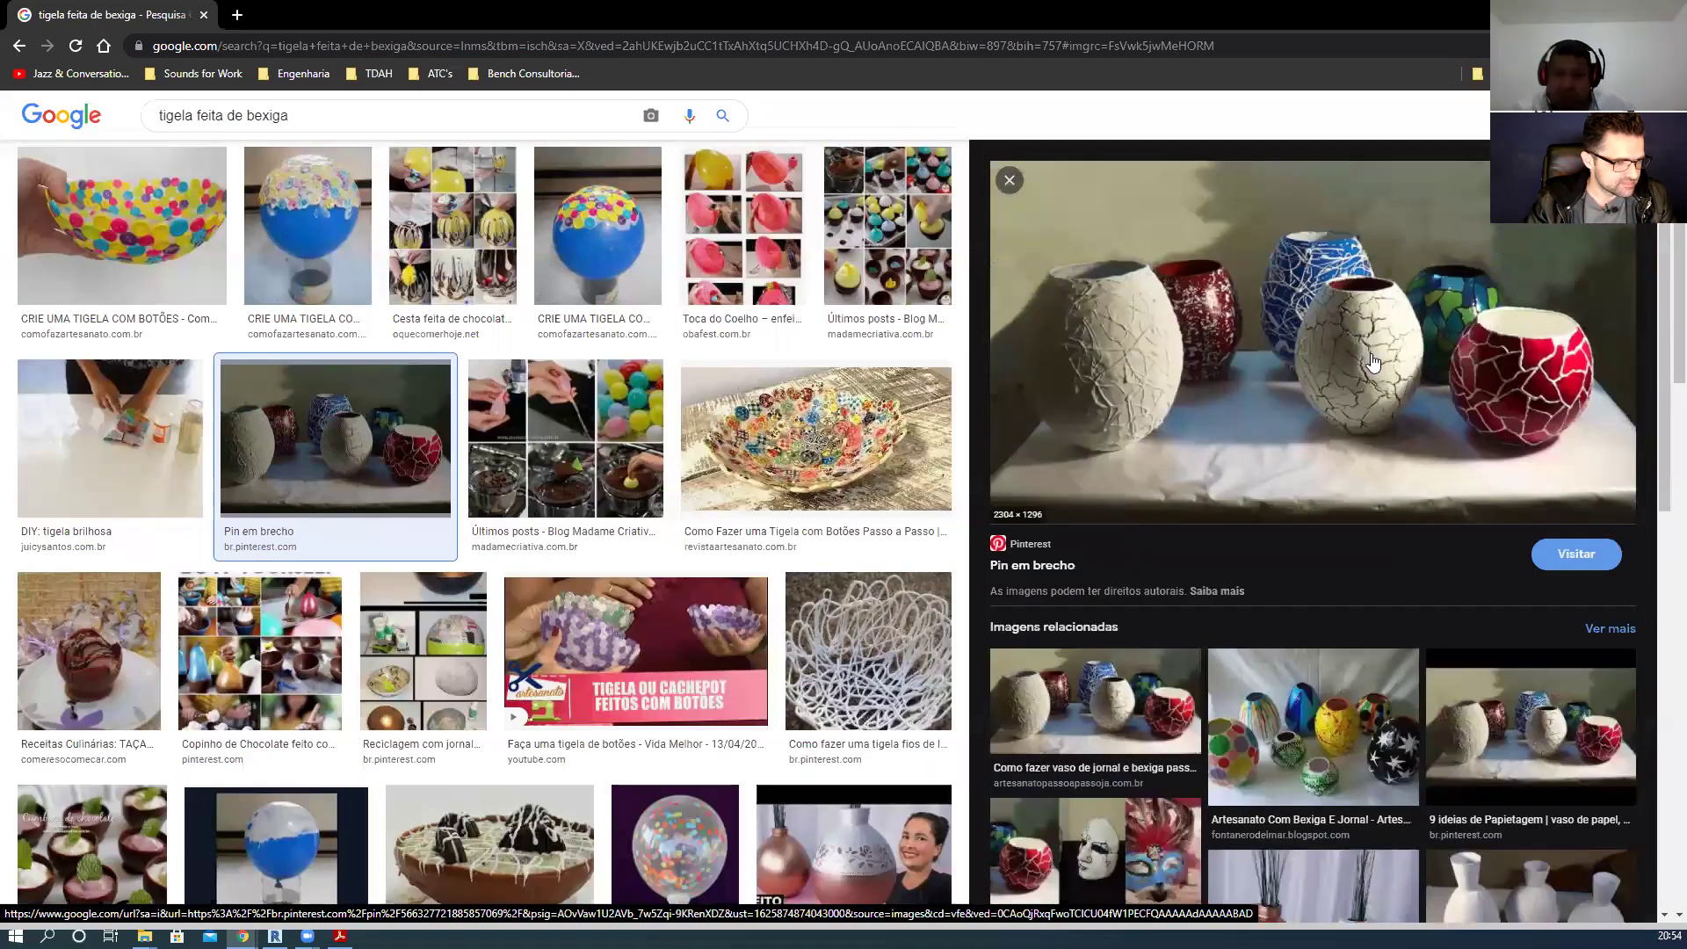
pyautogui.rightClick(1374, 366)
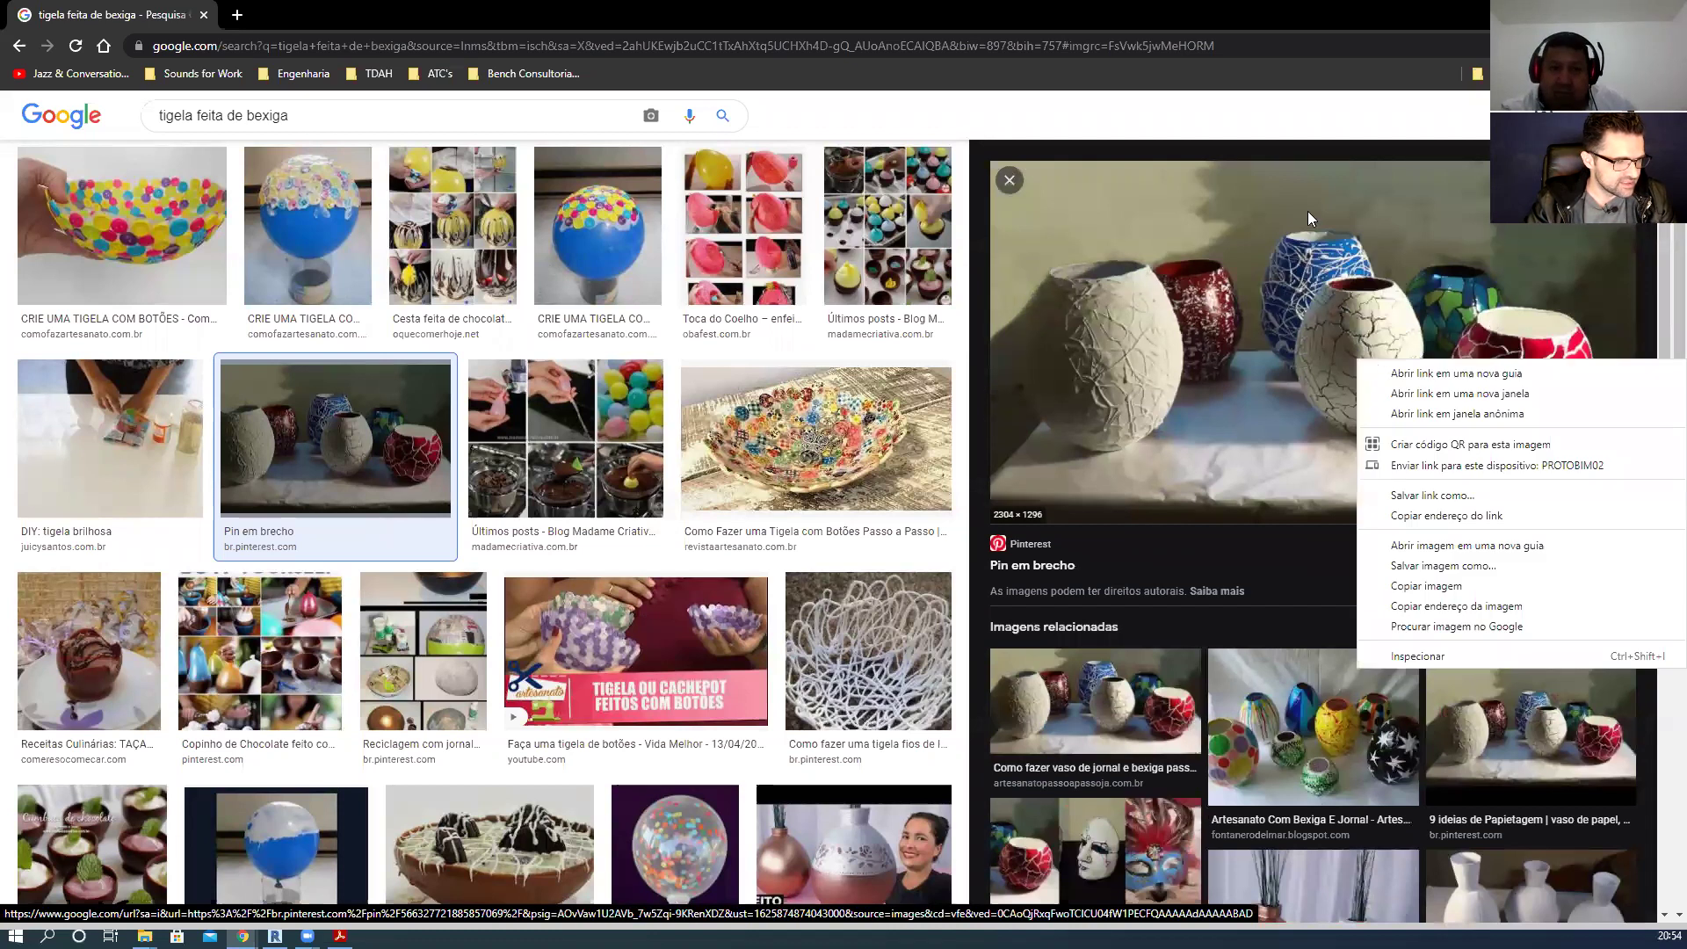
pyautogui.click(1314, 115)
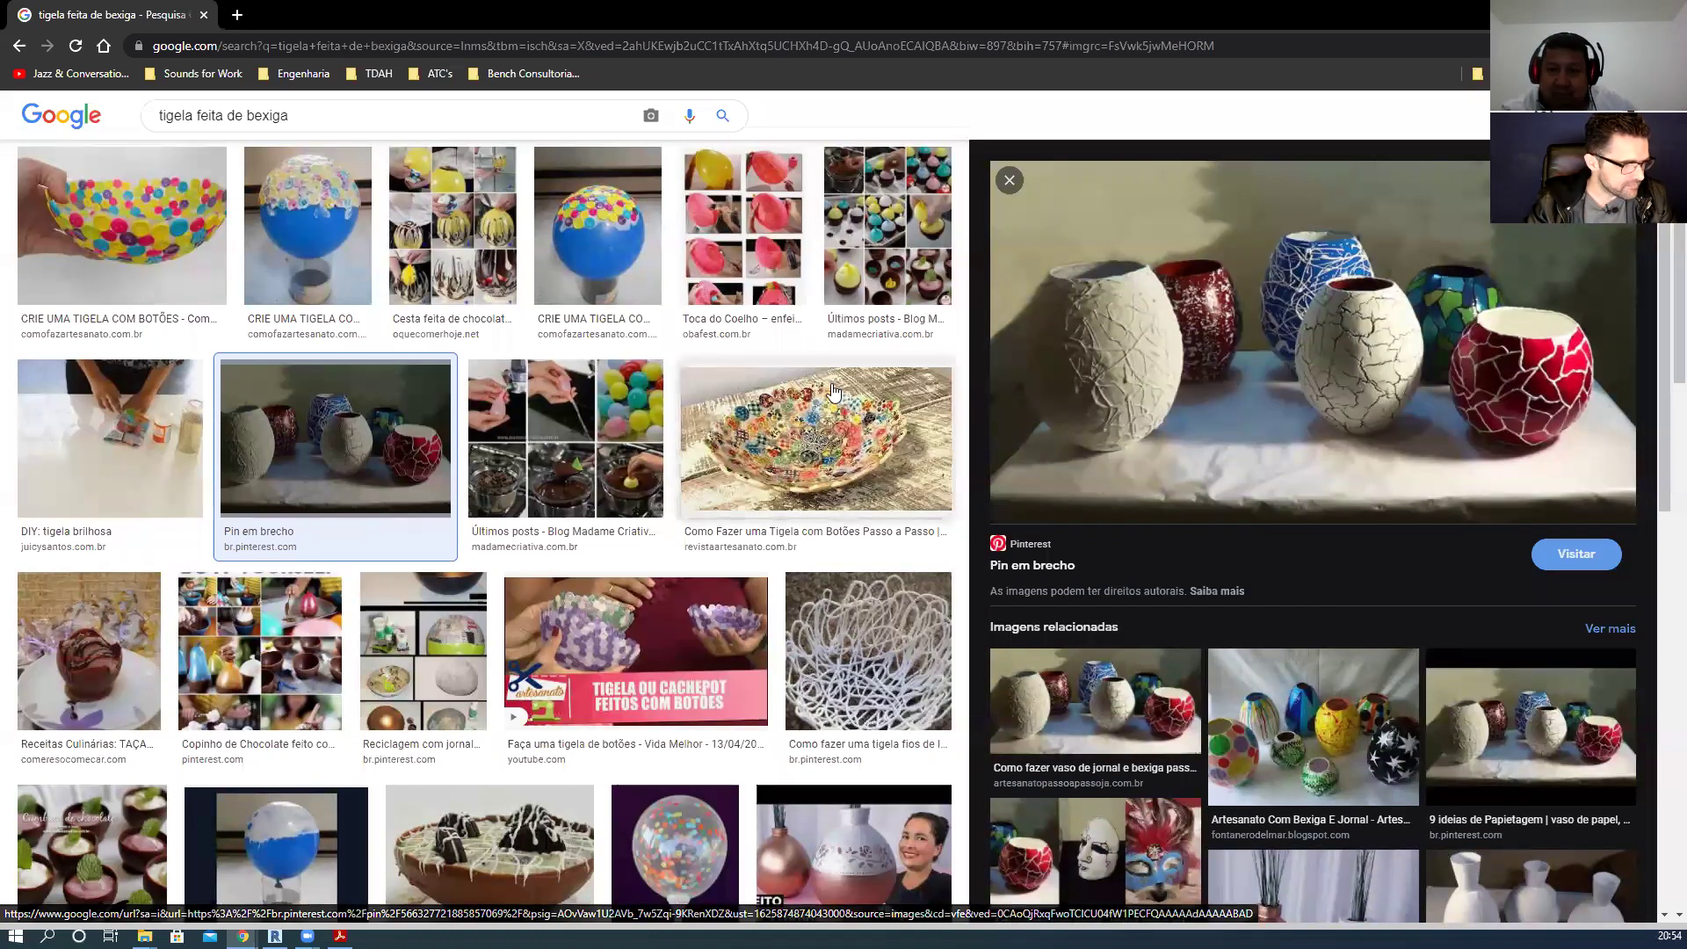
# - Browse the remaining bowl image results and related vase pictures for more examples of objects moulded on balloons
pyautogui.scroll(-4, 833, 391)
pyautogui.scroll(-6, 833, 391)
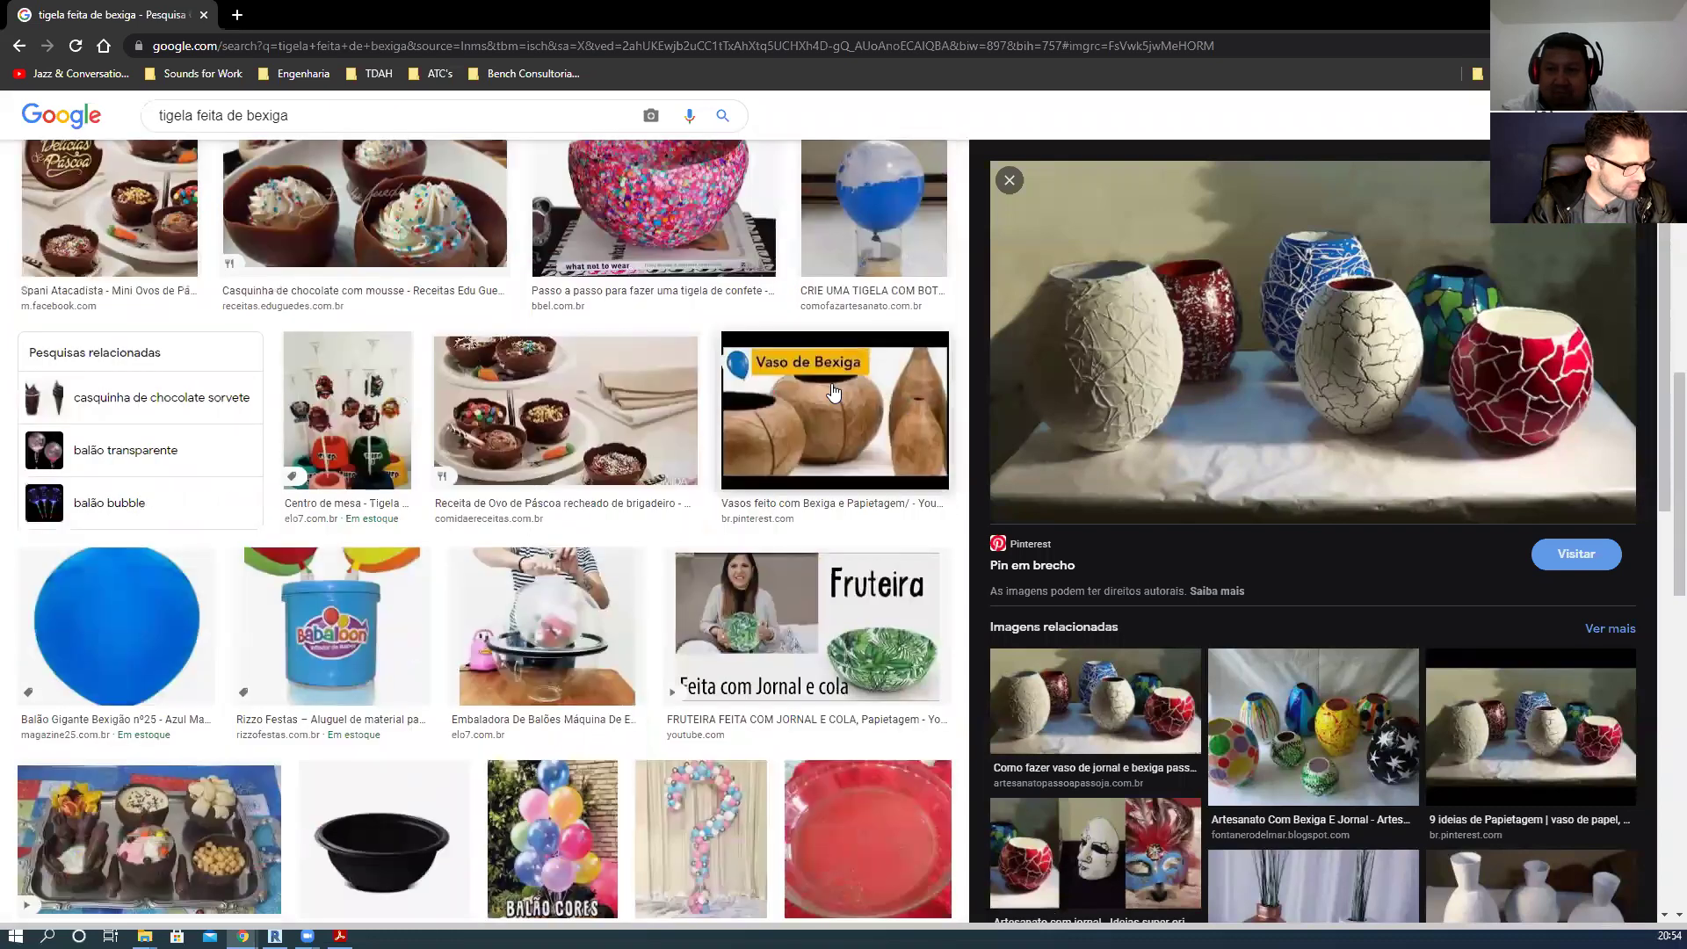
pyautogui.scroll(-12, 1318, 695)
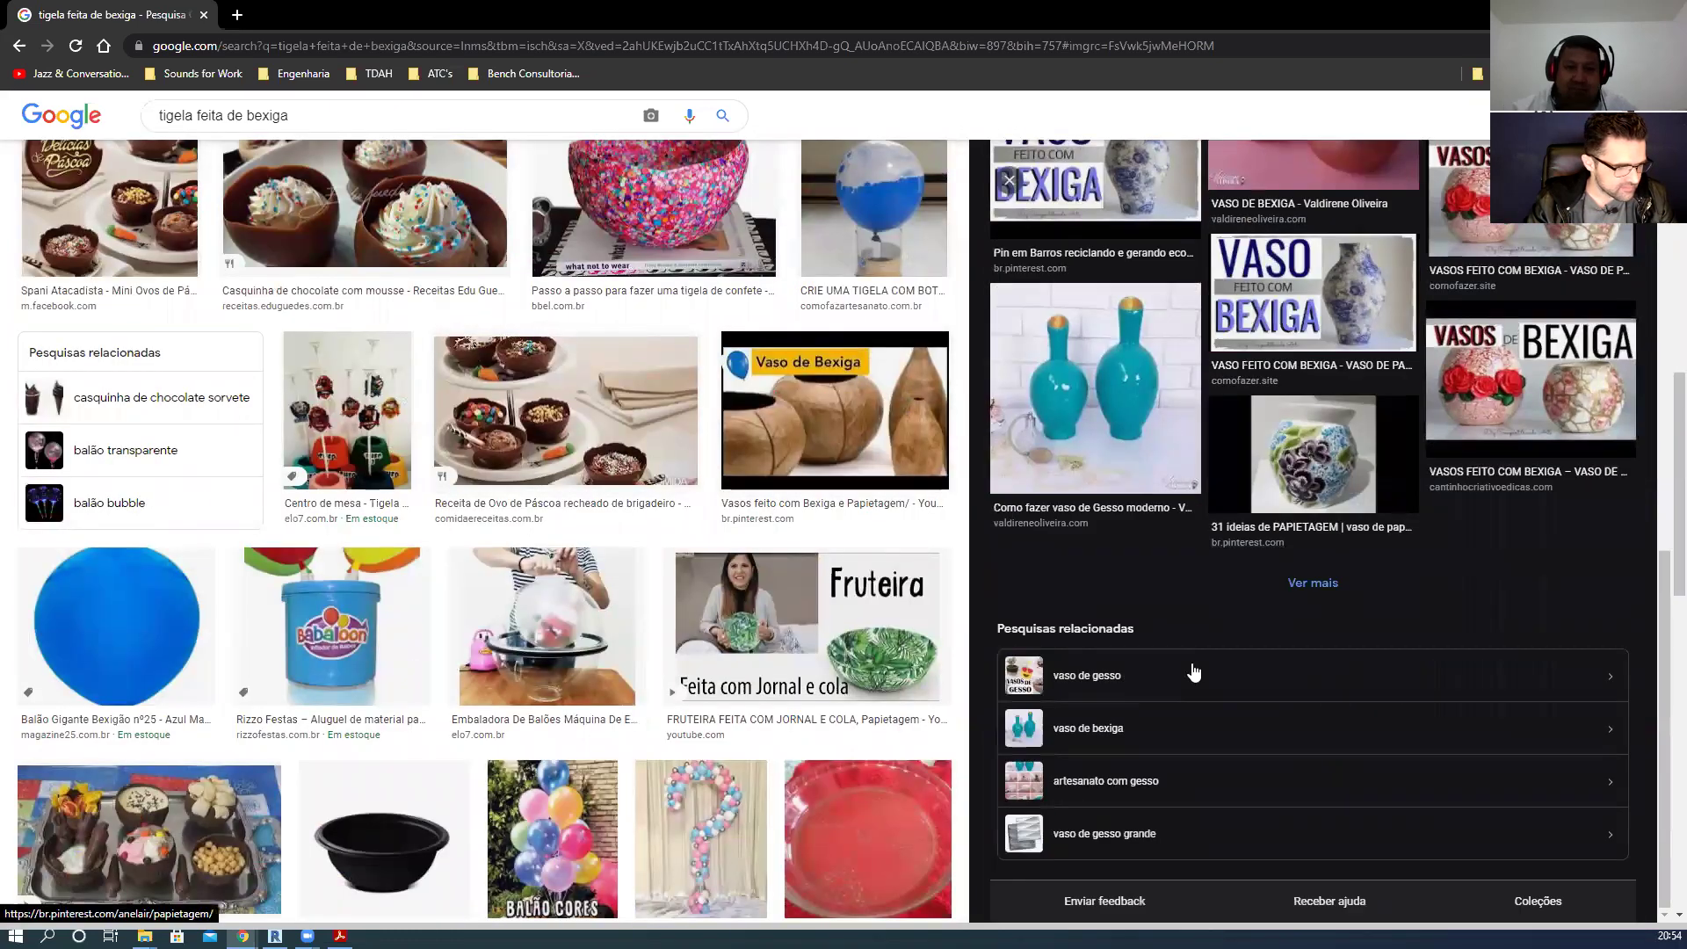
pyautogui.scroll(-4, 710, 584)
pyautogui.scroll(-6, 710, 584)
pyautogui.scroll(15, 710, 584)
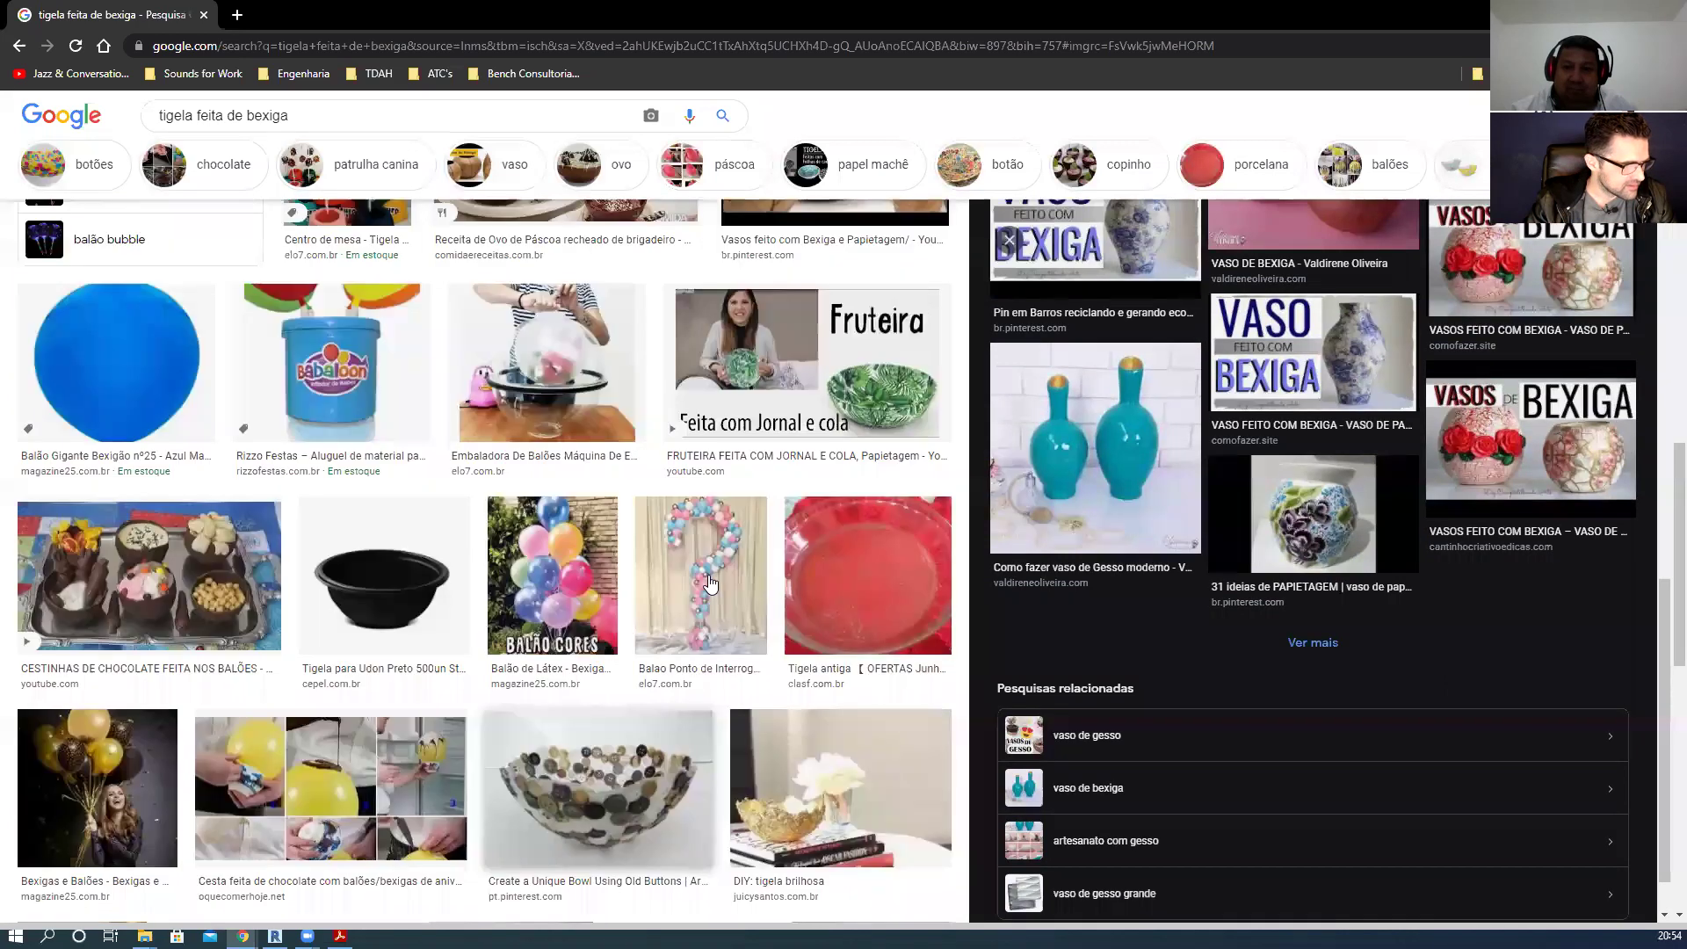
pyautogui.scroll(5, 710, 584)
pyautogui.scroll(10, 1198, 671)
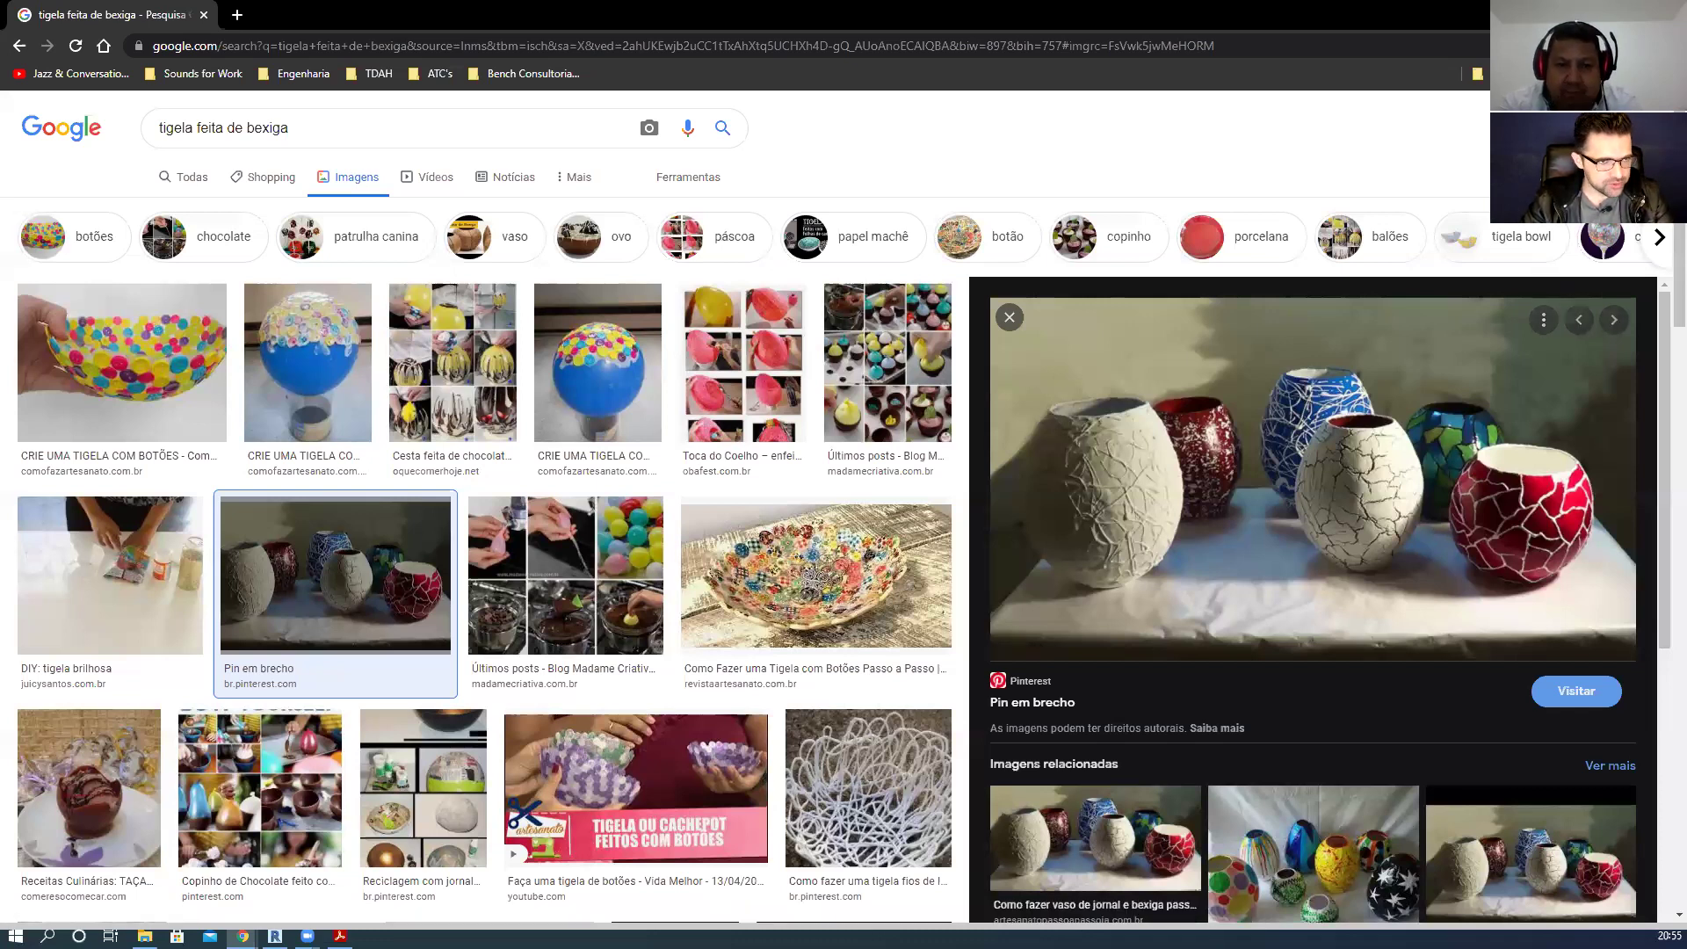
# - Switch back to Revit and examine the architectural wall command and the Parede por face variant without drawing anything
pyautogui.hotkey('alt', 'Tab')
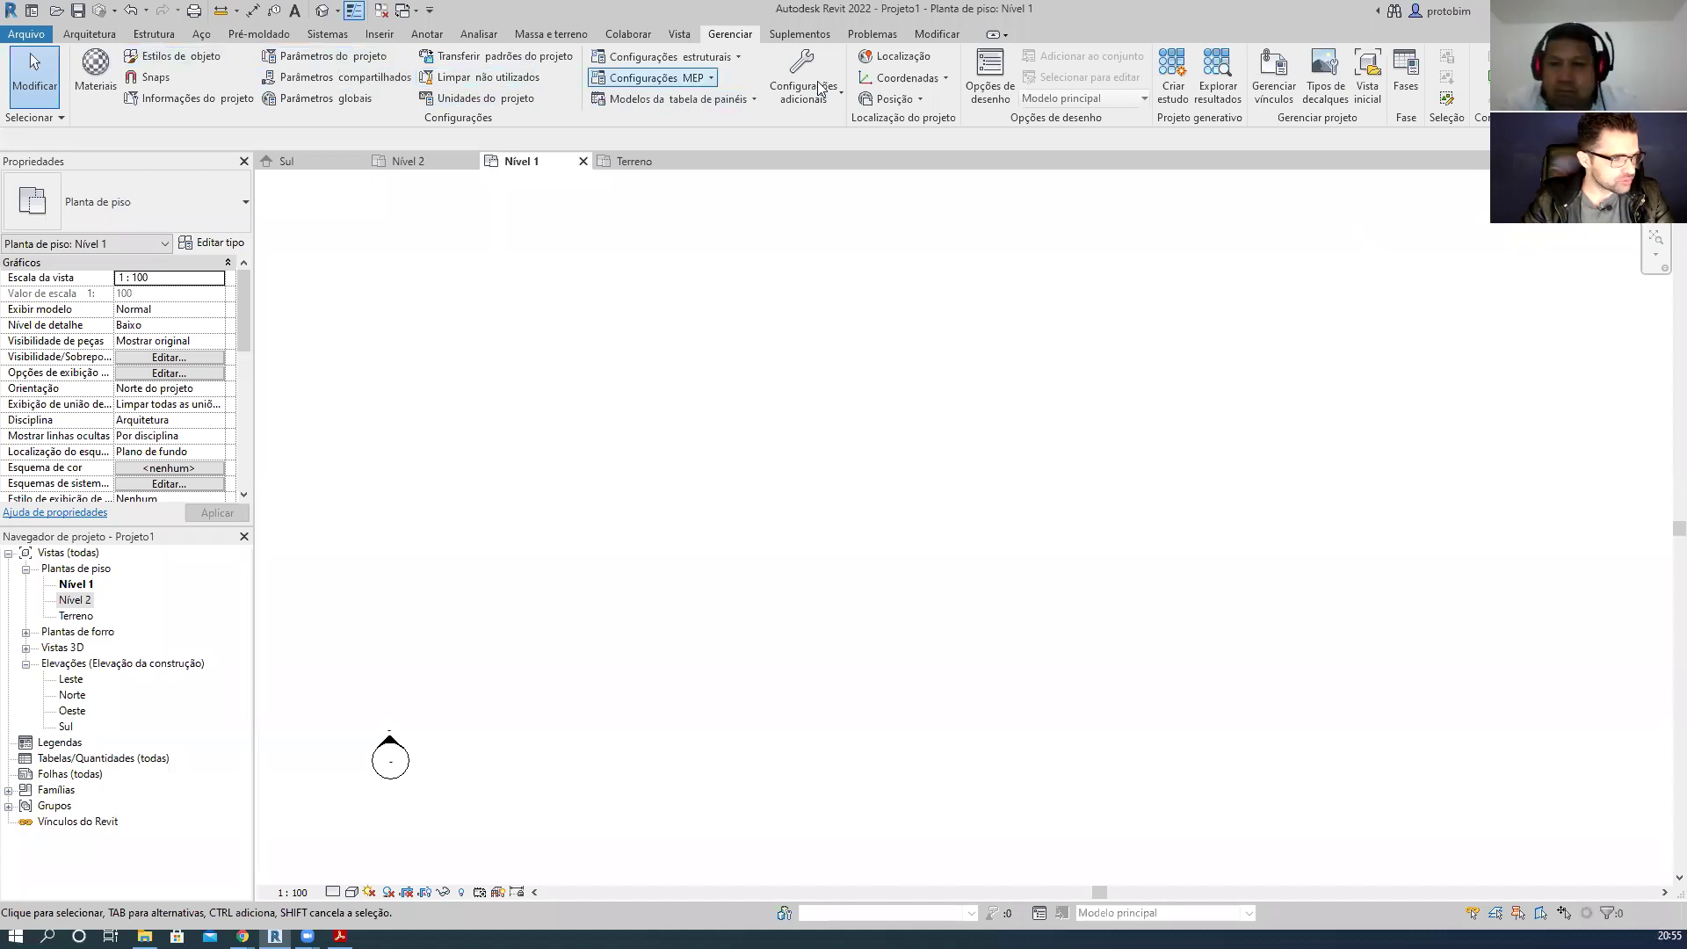
pyautogui.press('Escape')
pyautogui.press('w')
pyautogui.press('a')
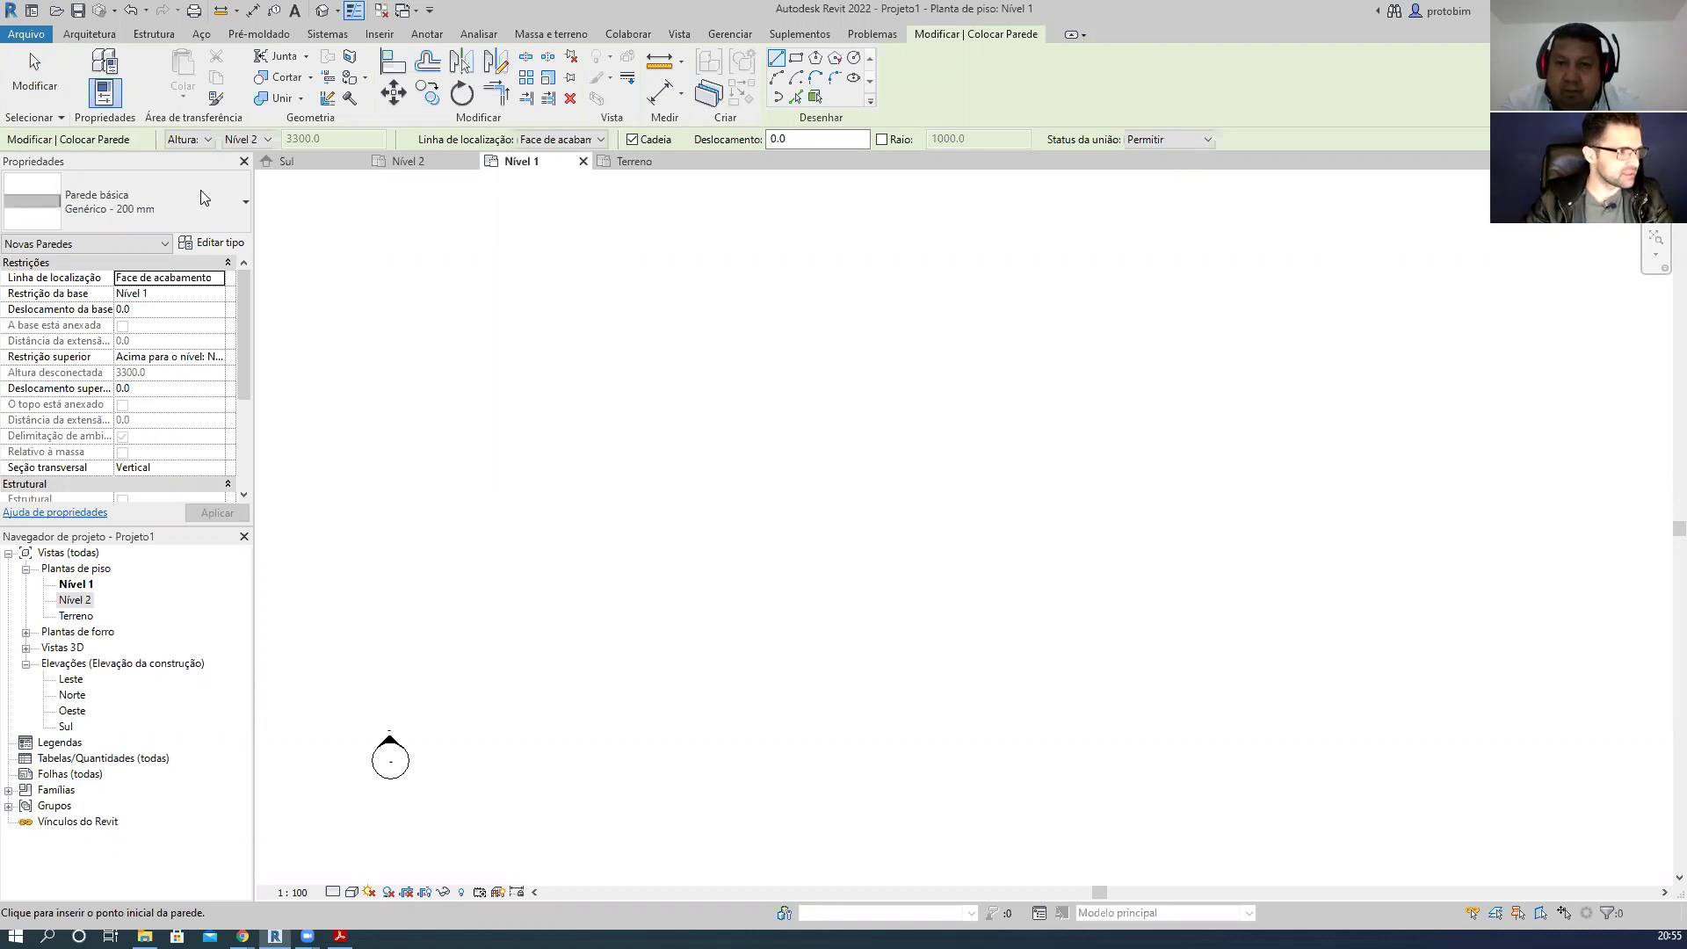
pyautogui.click(95, 37)
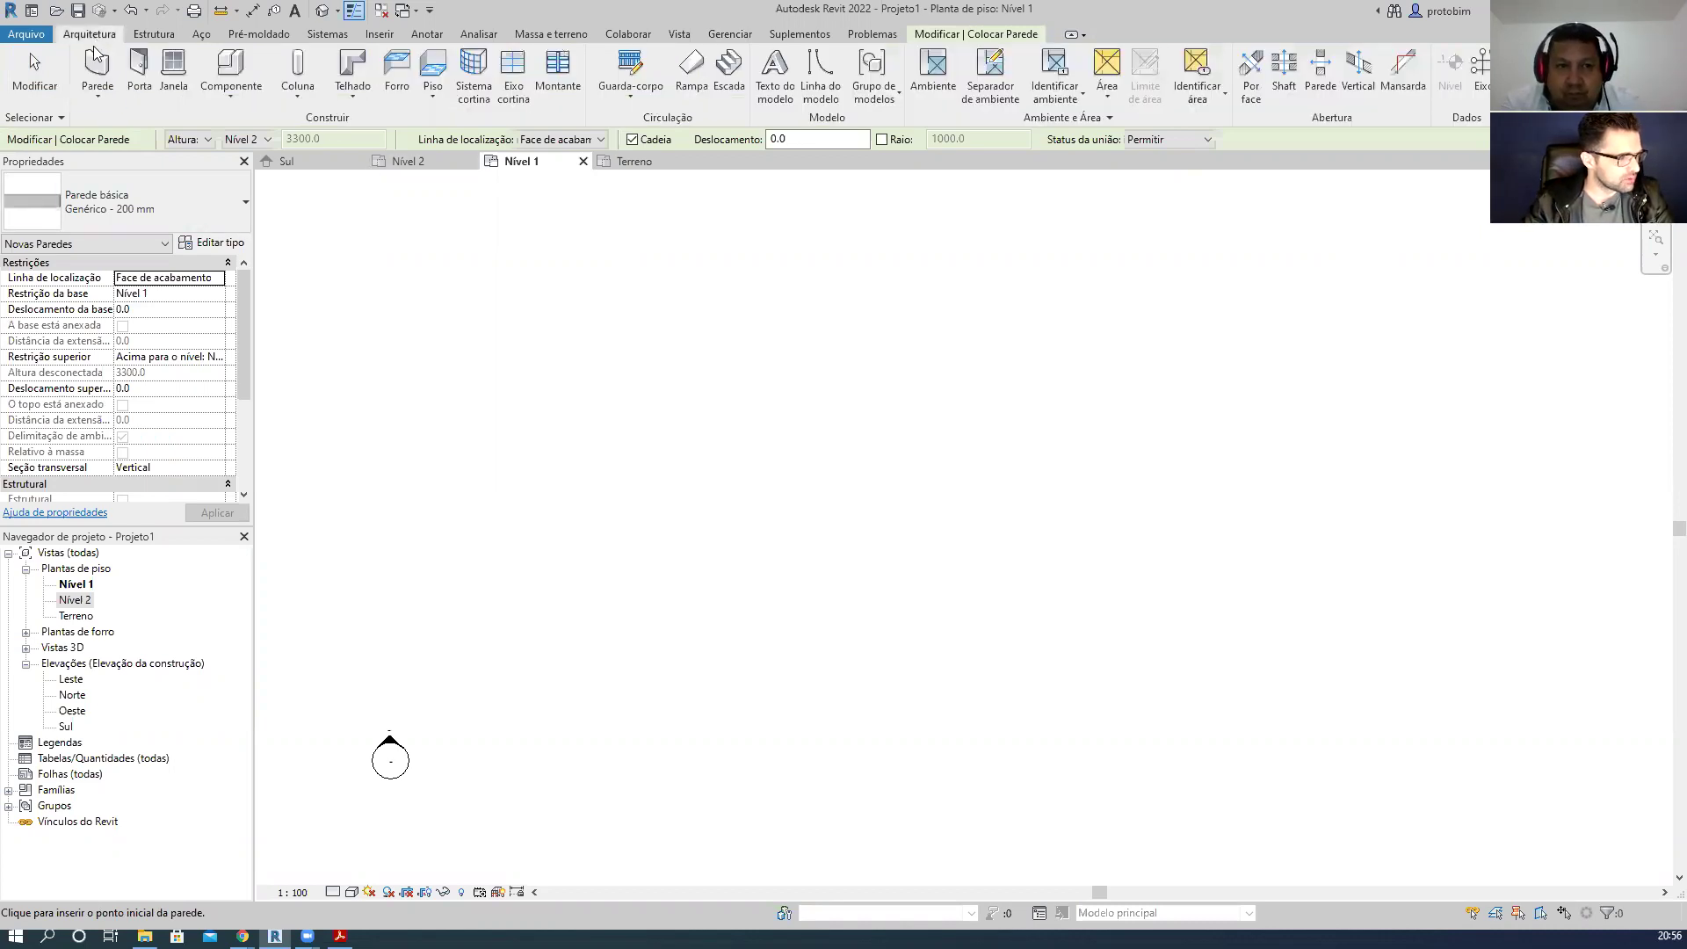
pyautogui.click(89, 101)
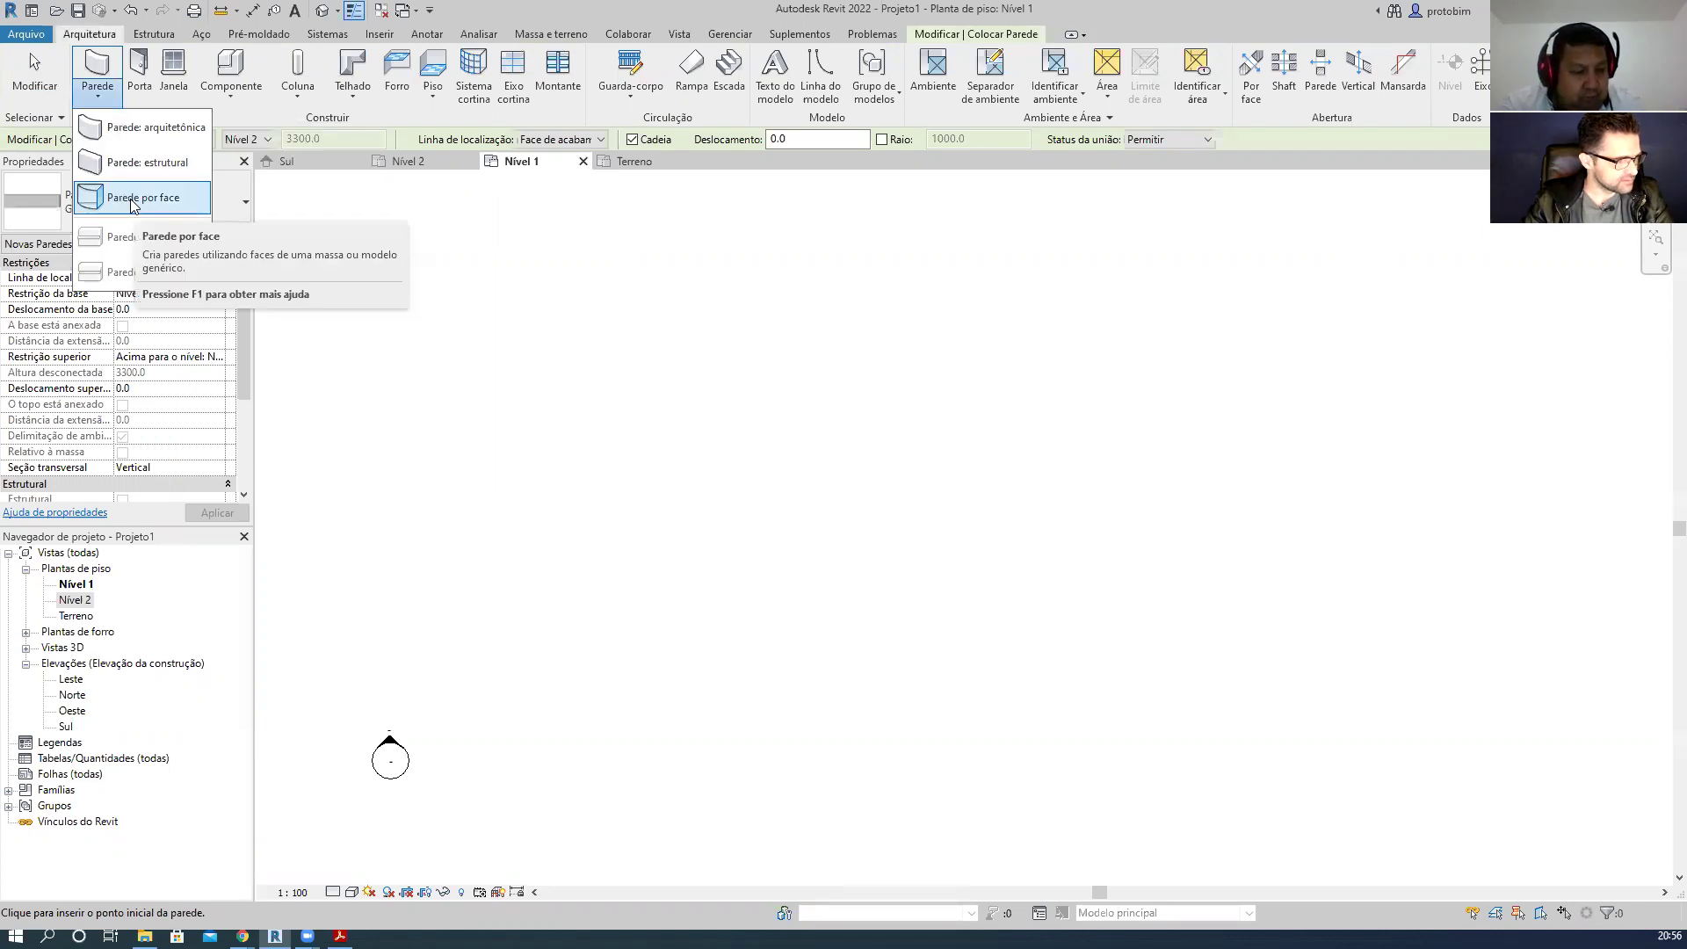
pyautogui.press('Escape')
pyautogui.press('Escape')
# - Examine the by-face variants offered for roofs and floors, Telhado por face and Piso por face
pyautogui.click(354, 96)
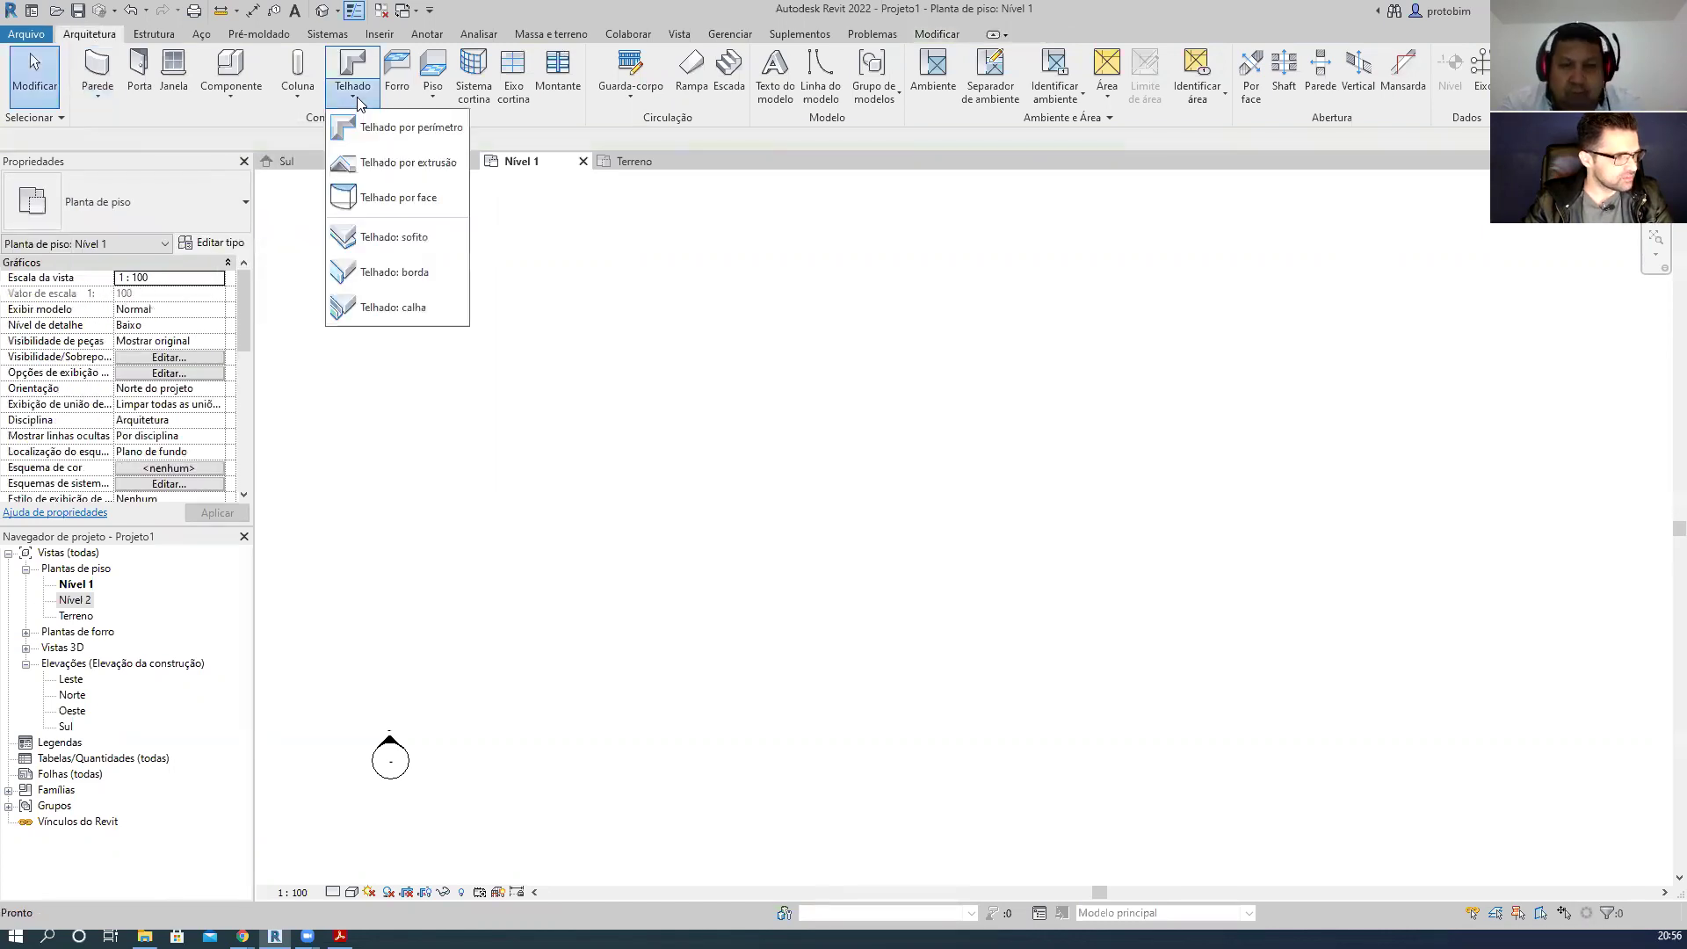
pyautogui.press('Escape')
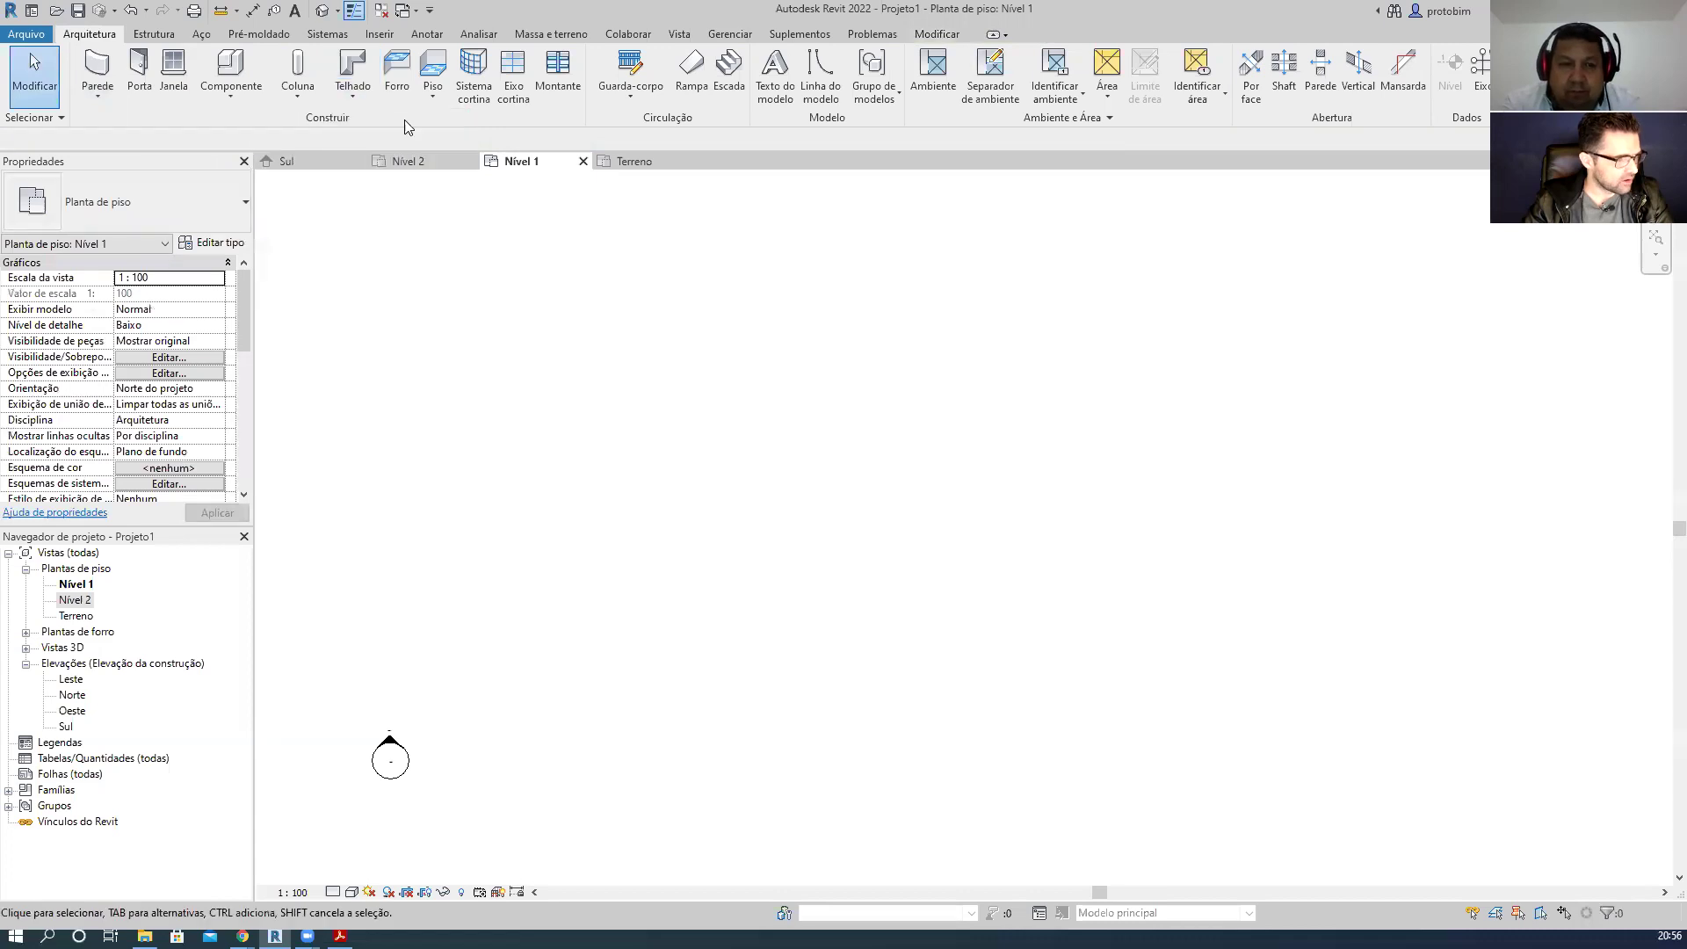
pyautogui.click(433, 90)
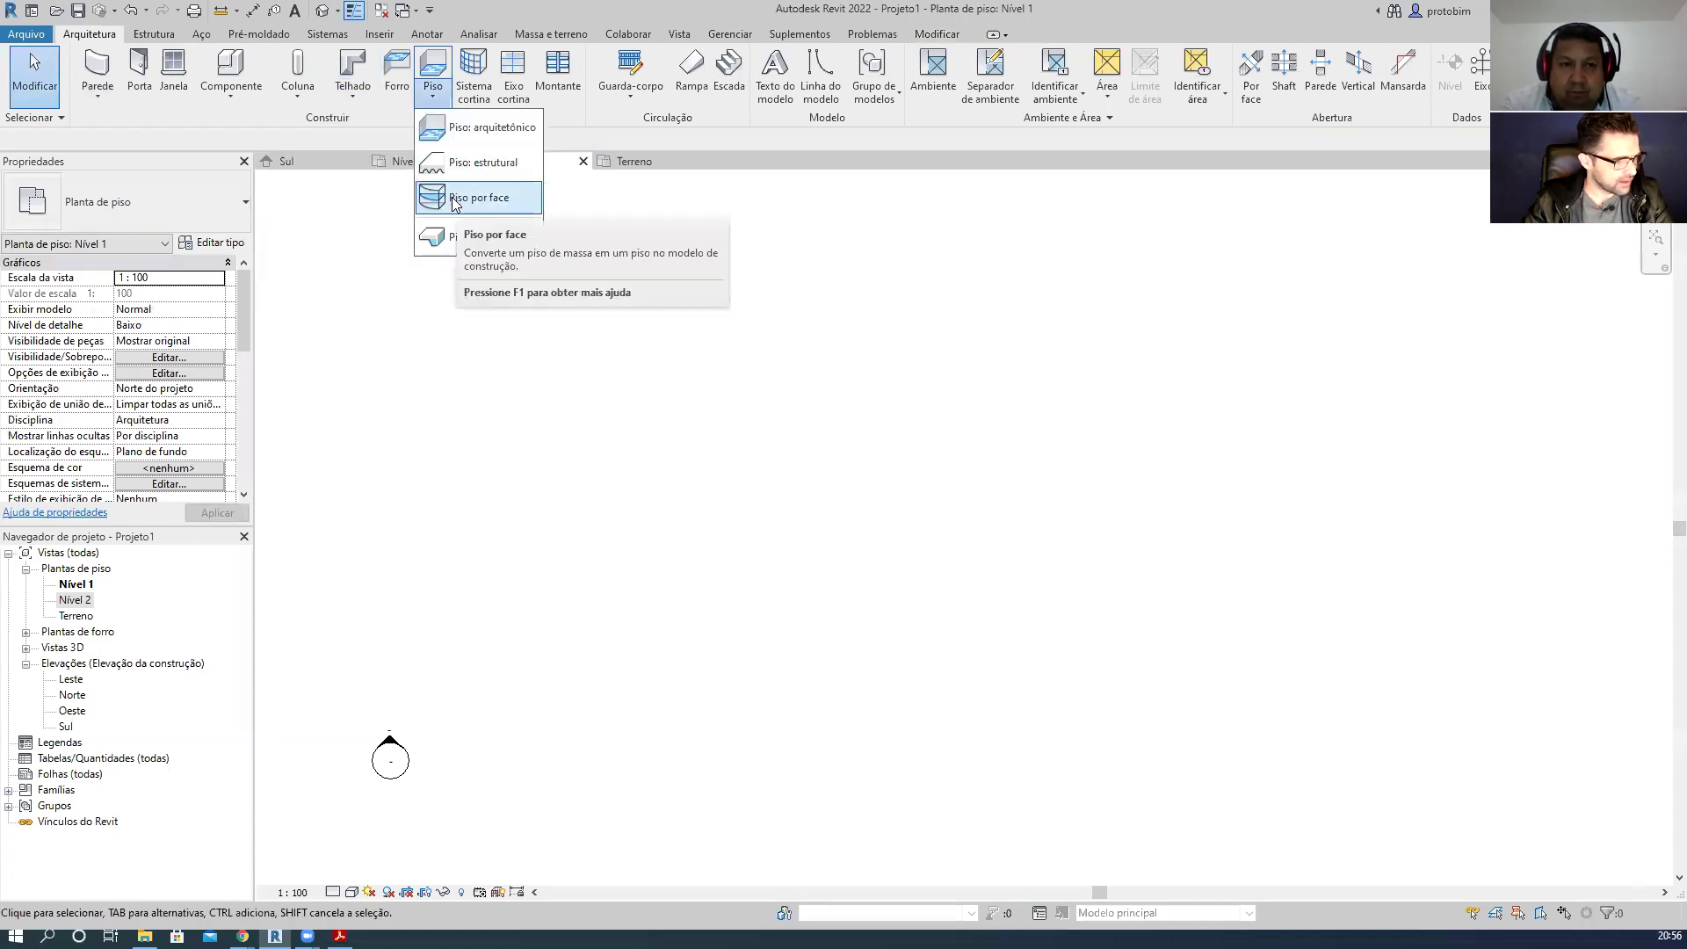
pyautogui.press('Escape')
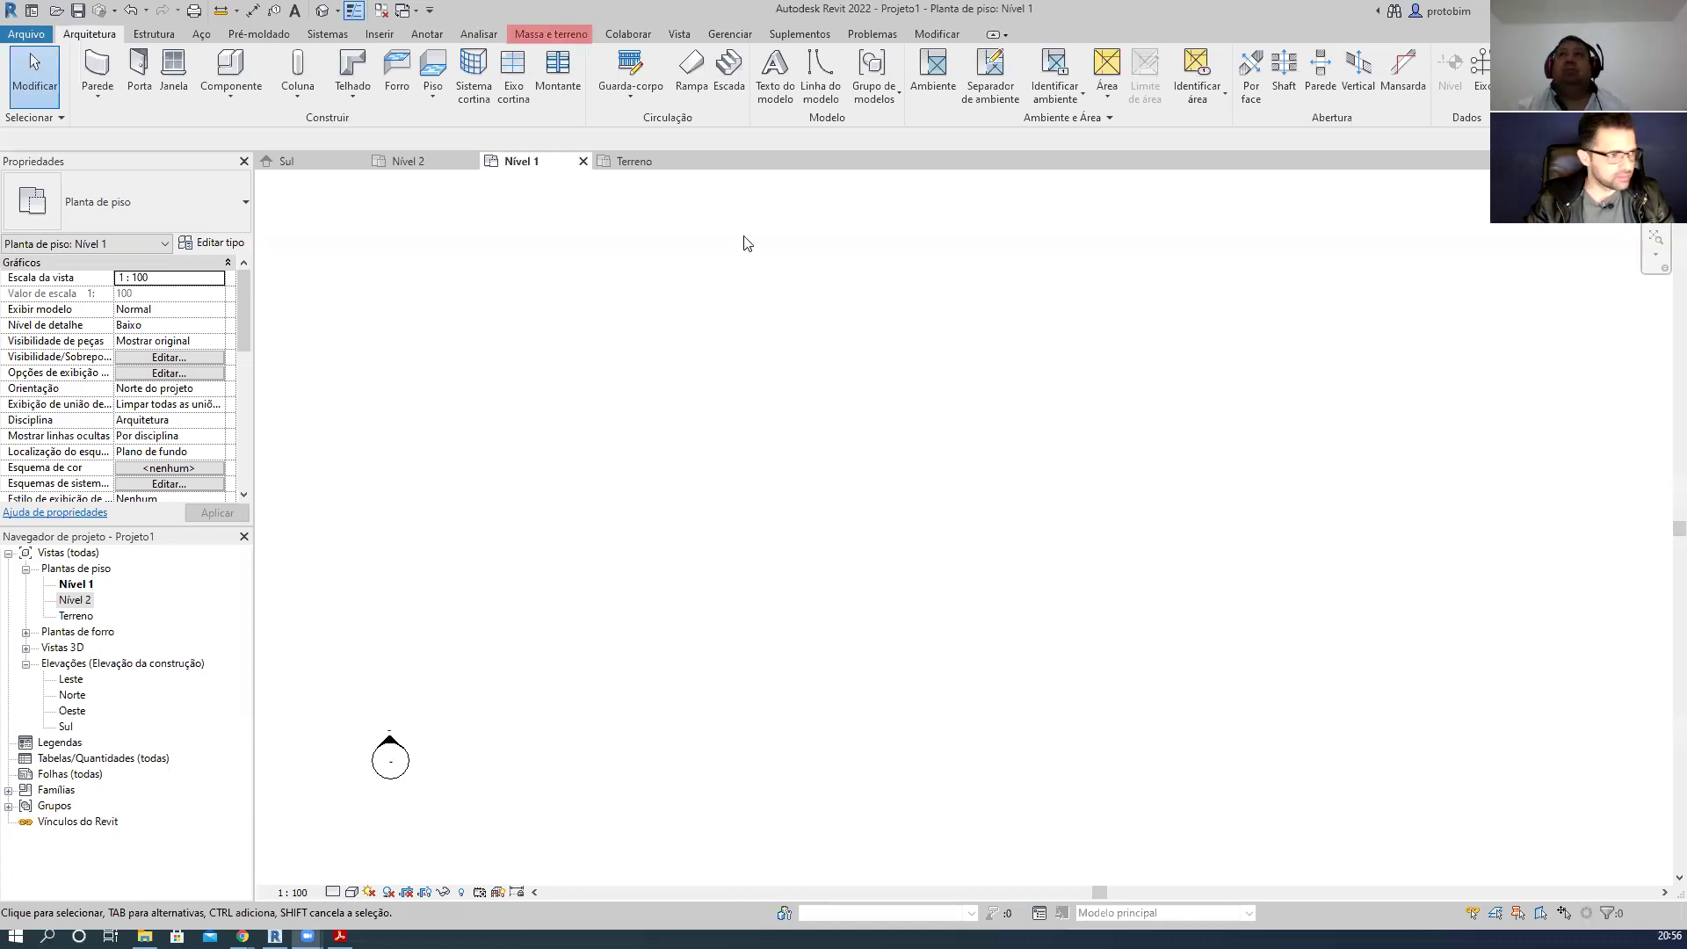
# - Open the Sul elevation and set the elevation of Nível 2 to 10000 mm
pyautogui.click(575, 36)
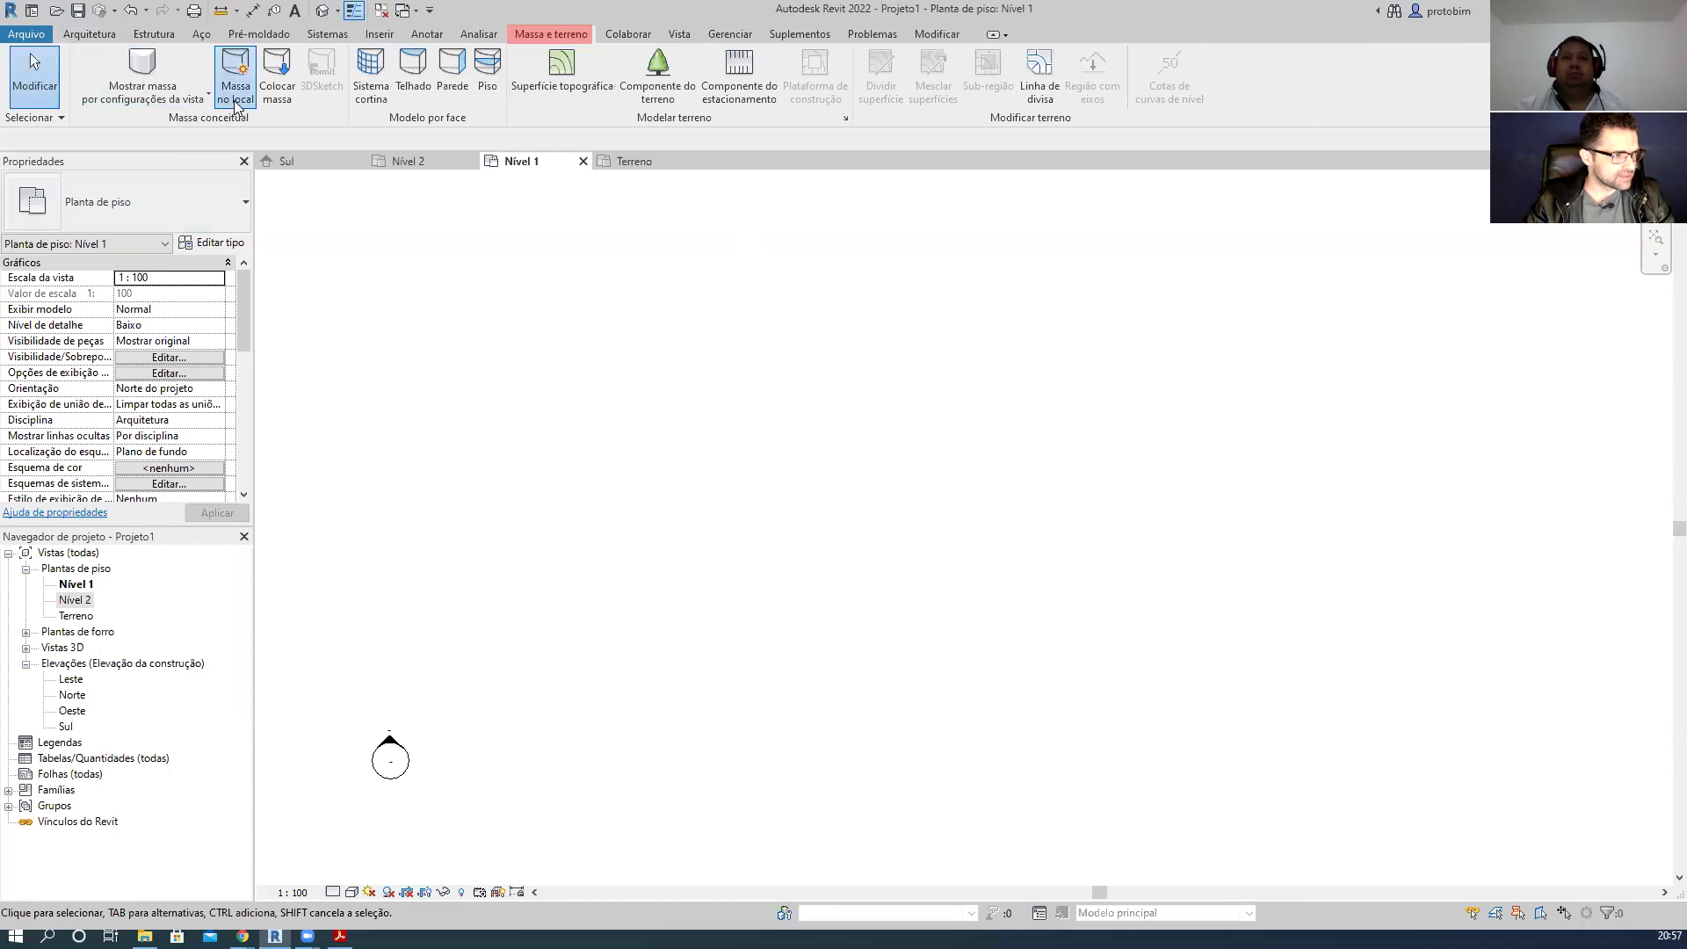
pyautogui.doubleClick(66, 727)
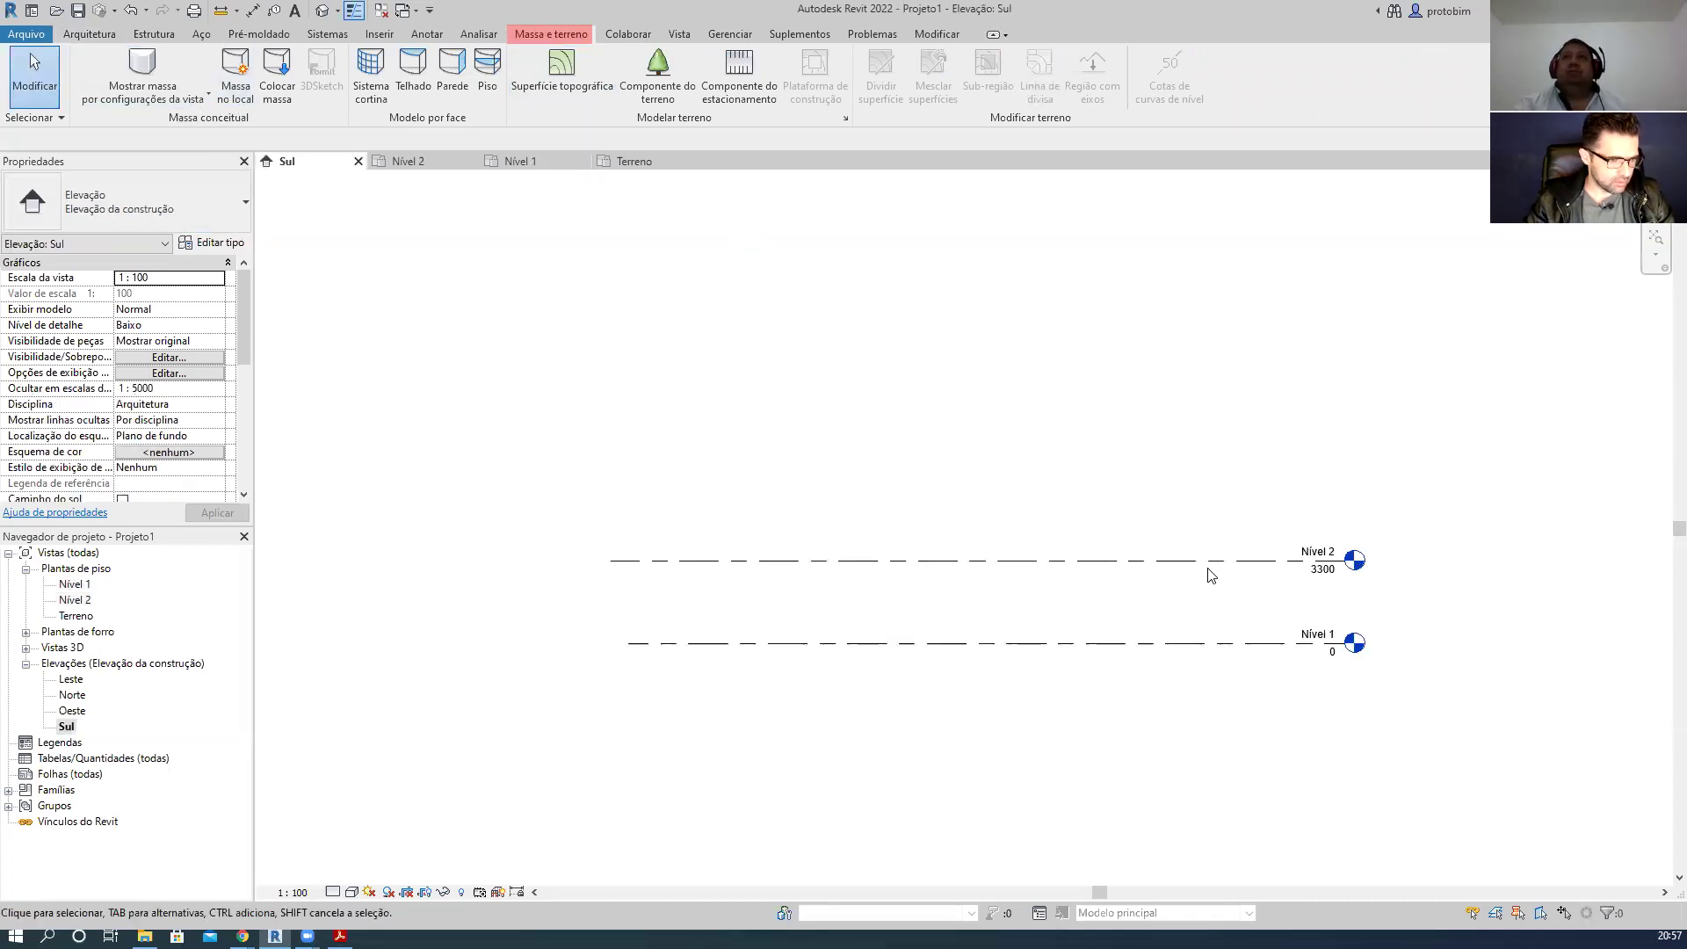
pyautogui.click(1323, 569)
pyautogui.click(1323, 571)
pyautogui.write('10000,')
pyautogui.press('Return')
pyautogui.press('Return')
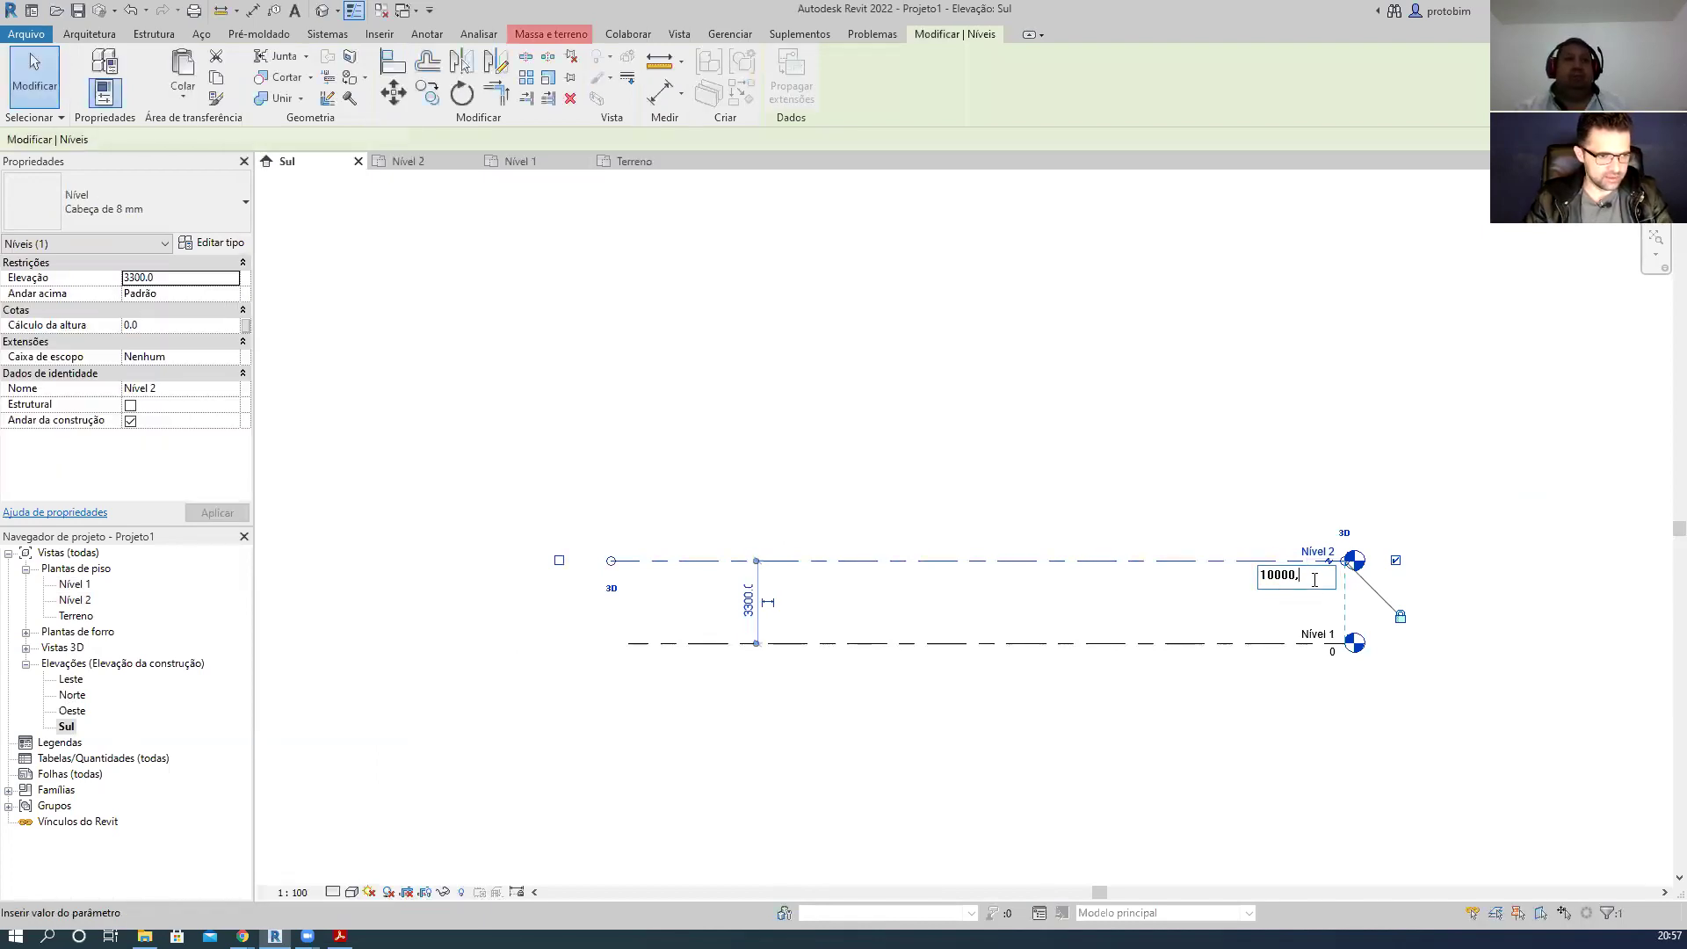
pyautogui.press('BackSpace')
pyautogui.press('Return')
pyautogui.click(1146, 339)
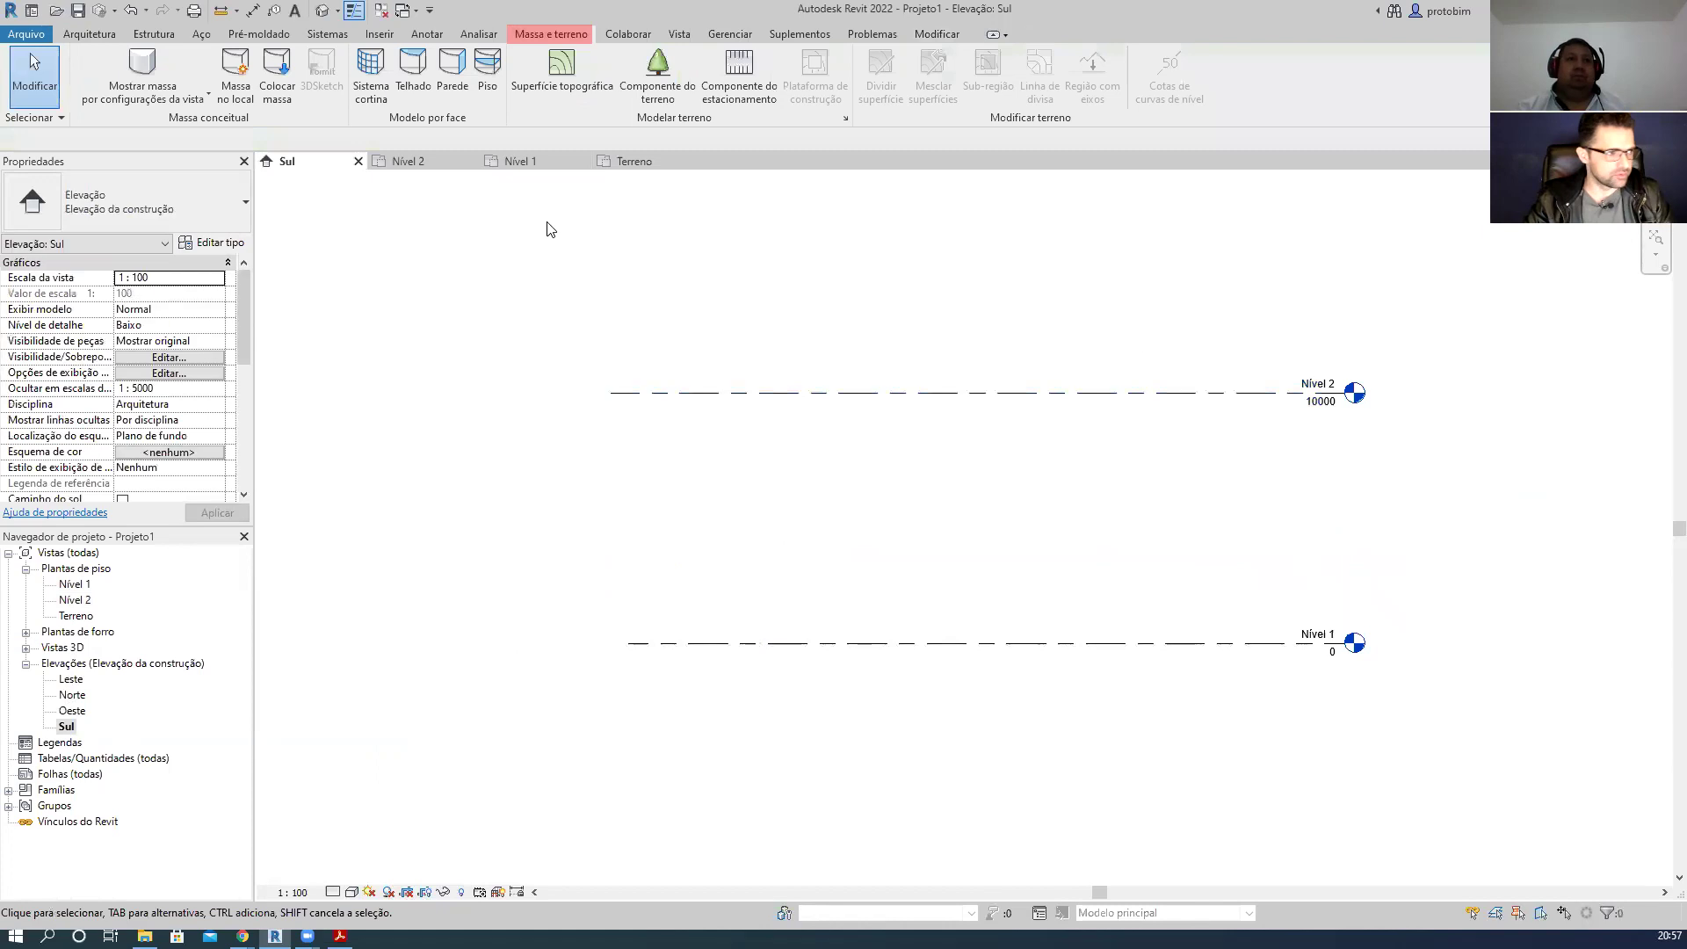
# - Close the Terreno plan view and return to the Nível 1 floor plan
pyautogui.click(628, 162)
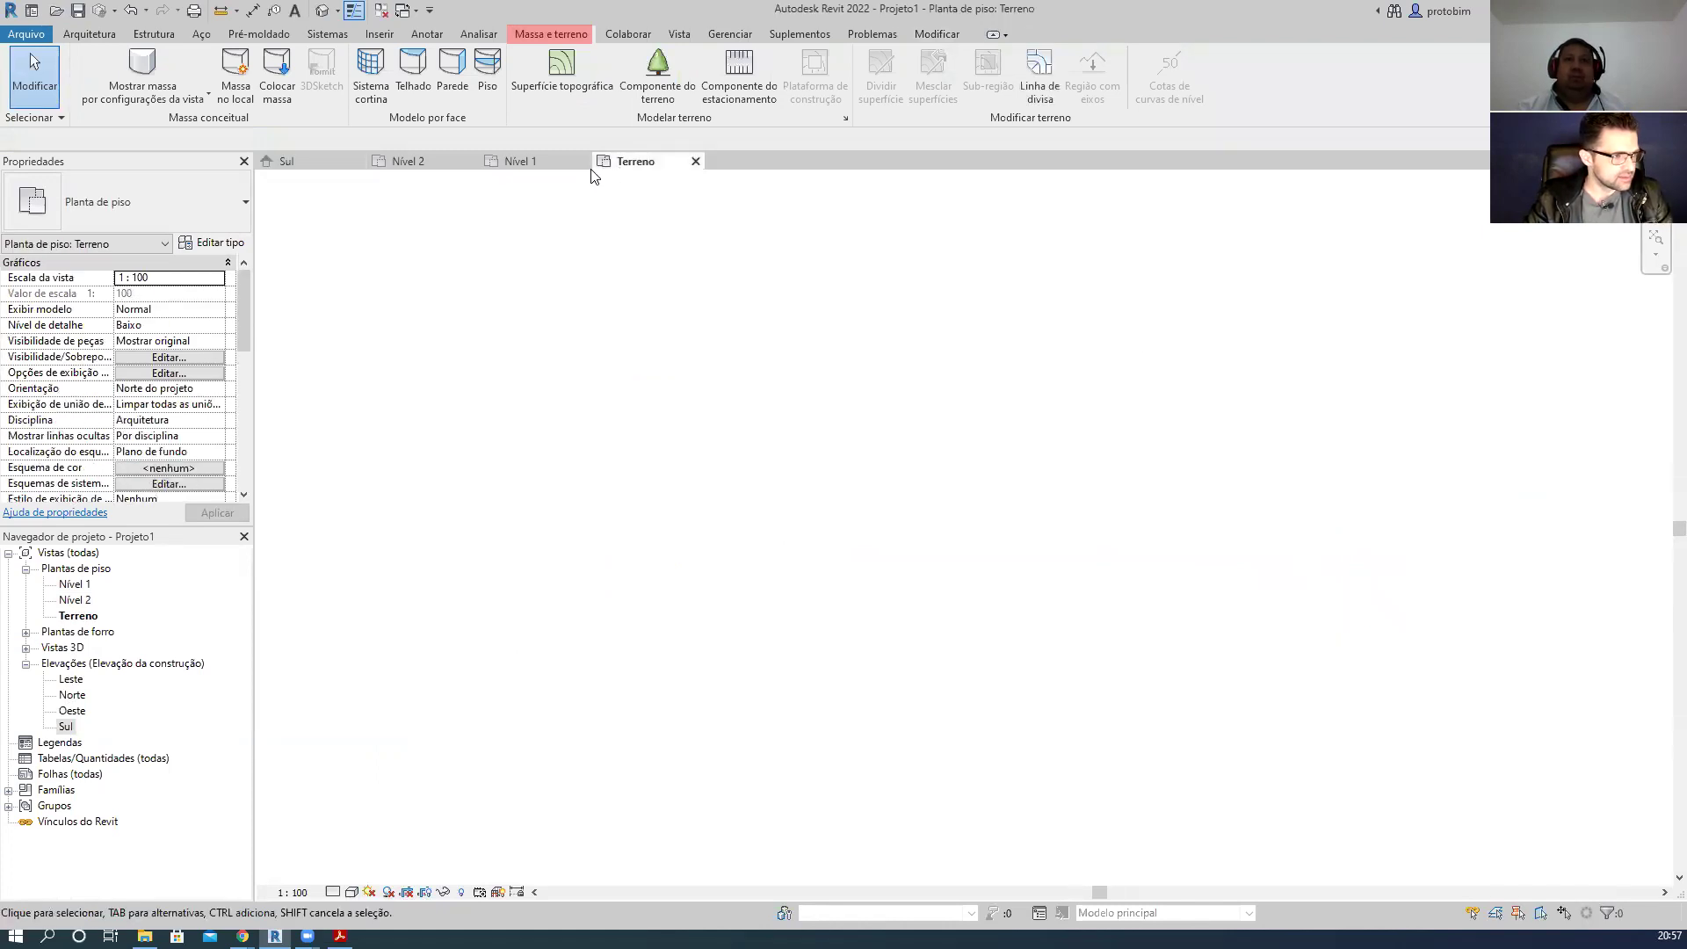
pyautogui.click(695, 161)
pyautogui.click(547, 167)
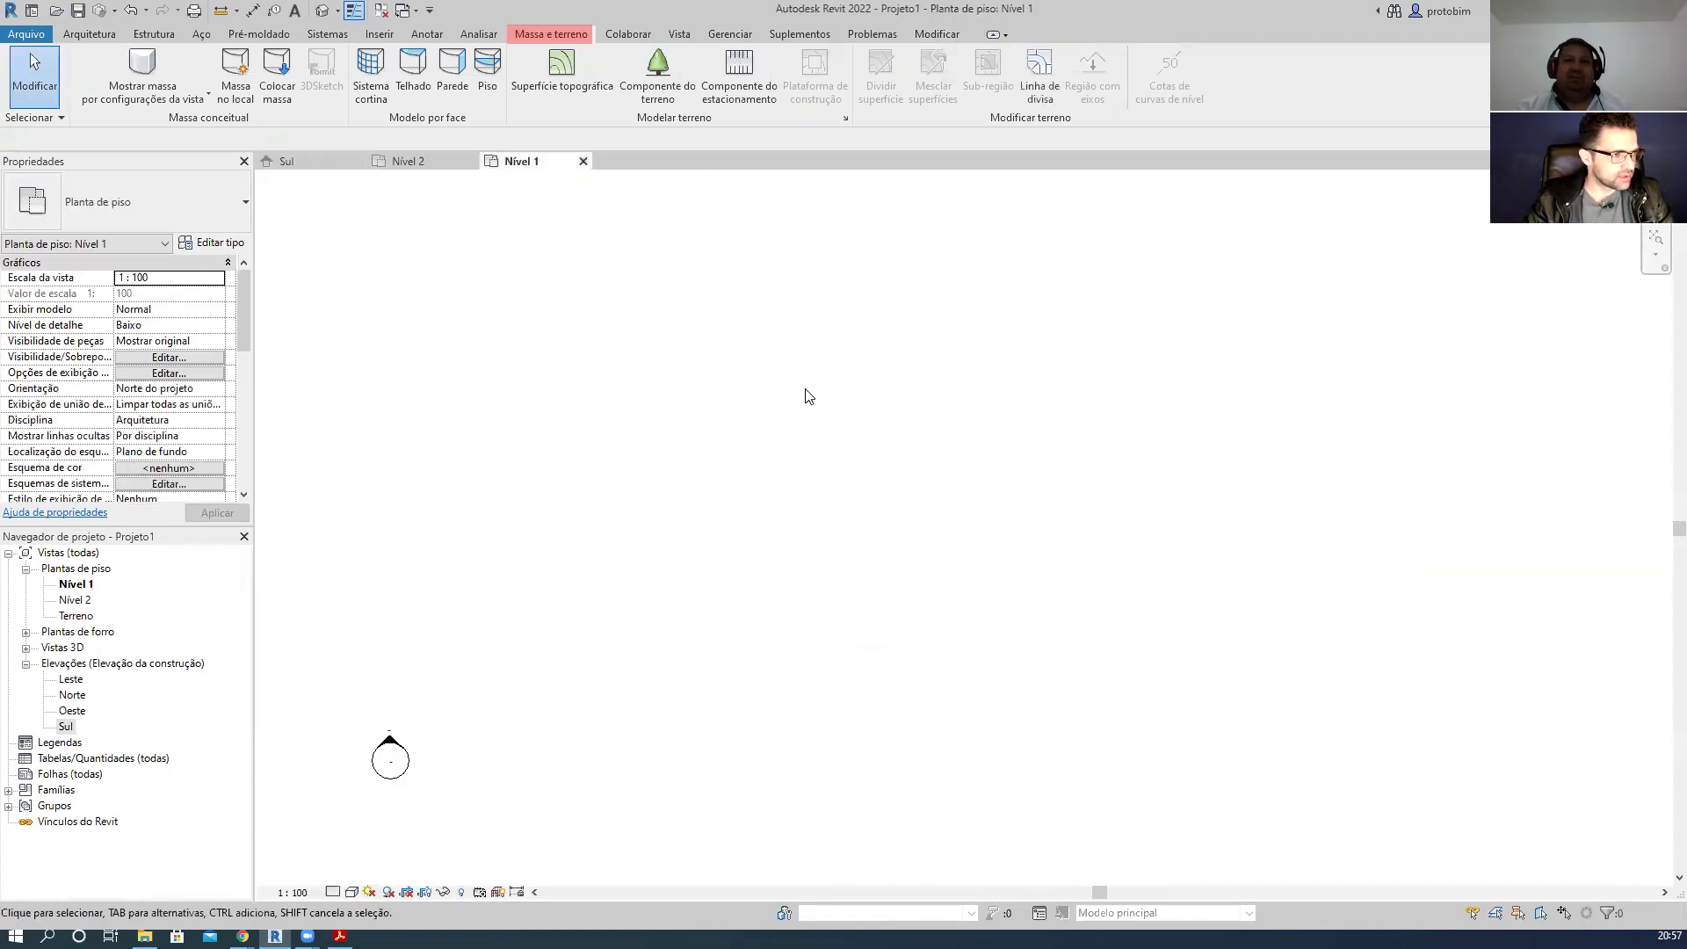
# - Start an in-place mass named Massa 1 in the Nível 1 plan
pyautogui.click(236, 74)
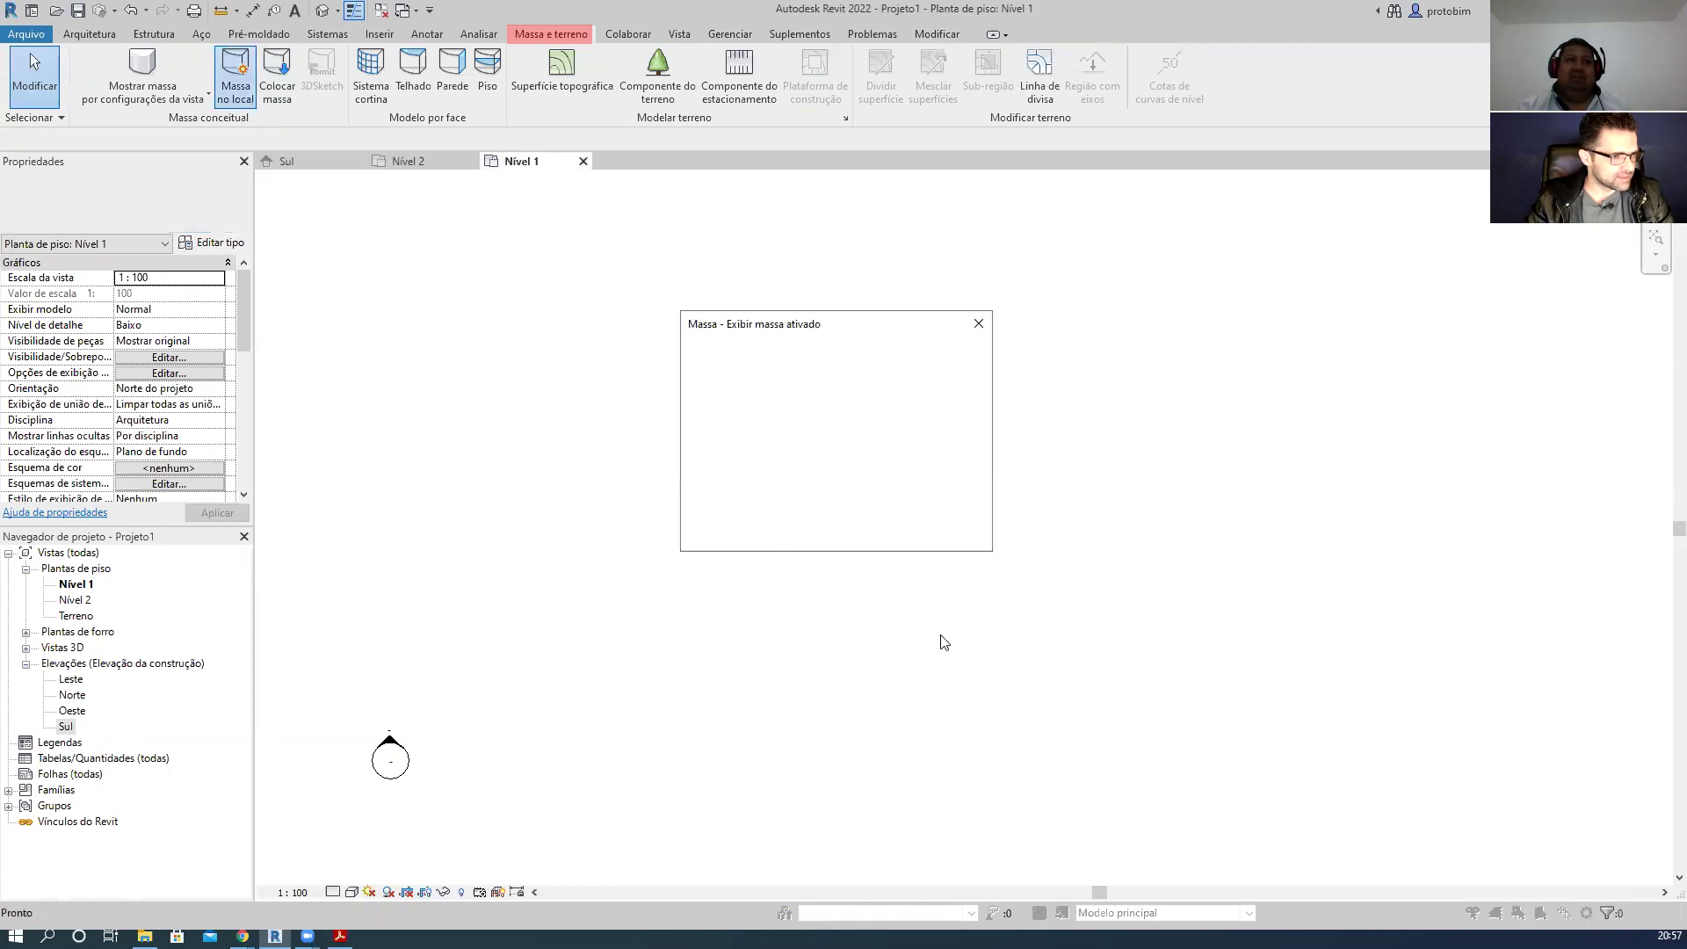
pyautogui.click(953, 534)
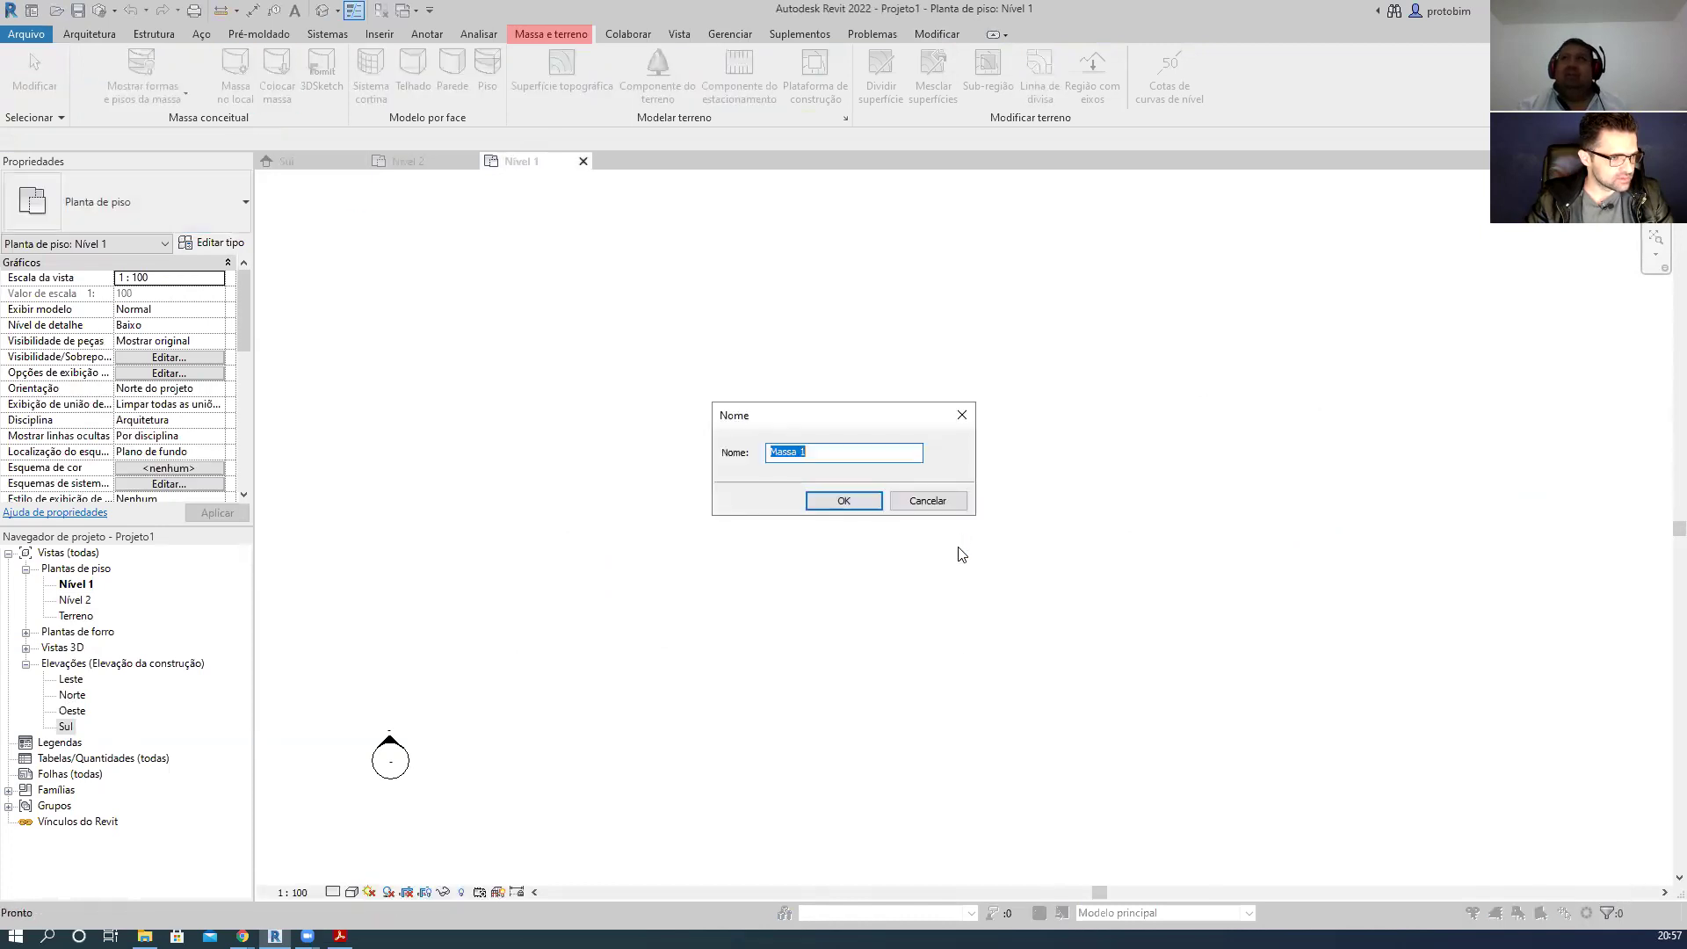
pyautogui.click(843, 501)
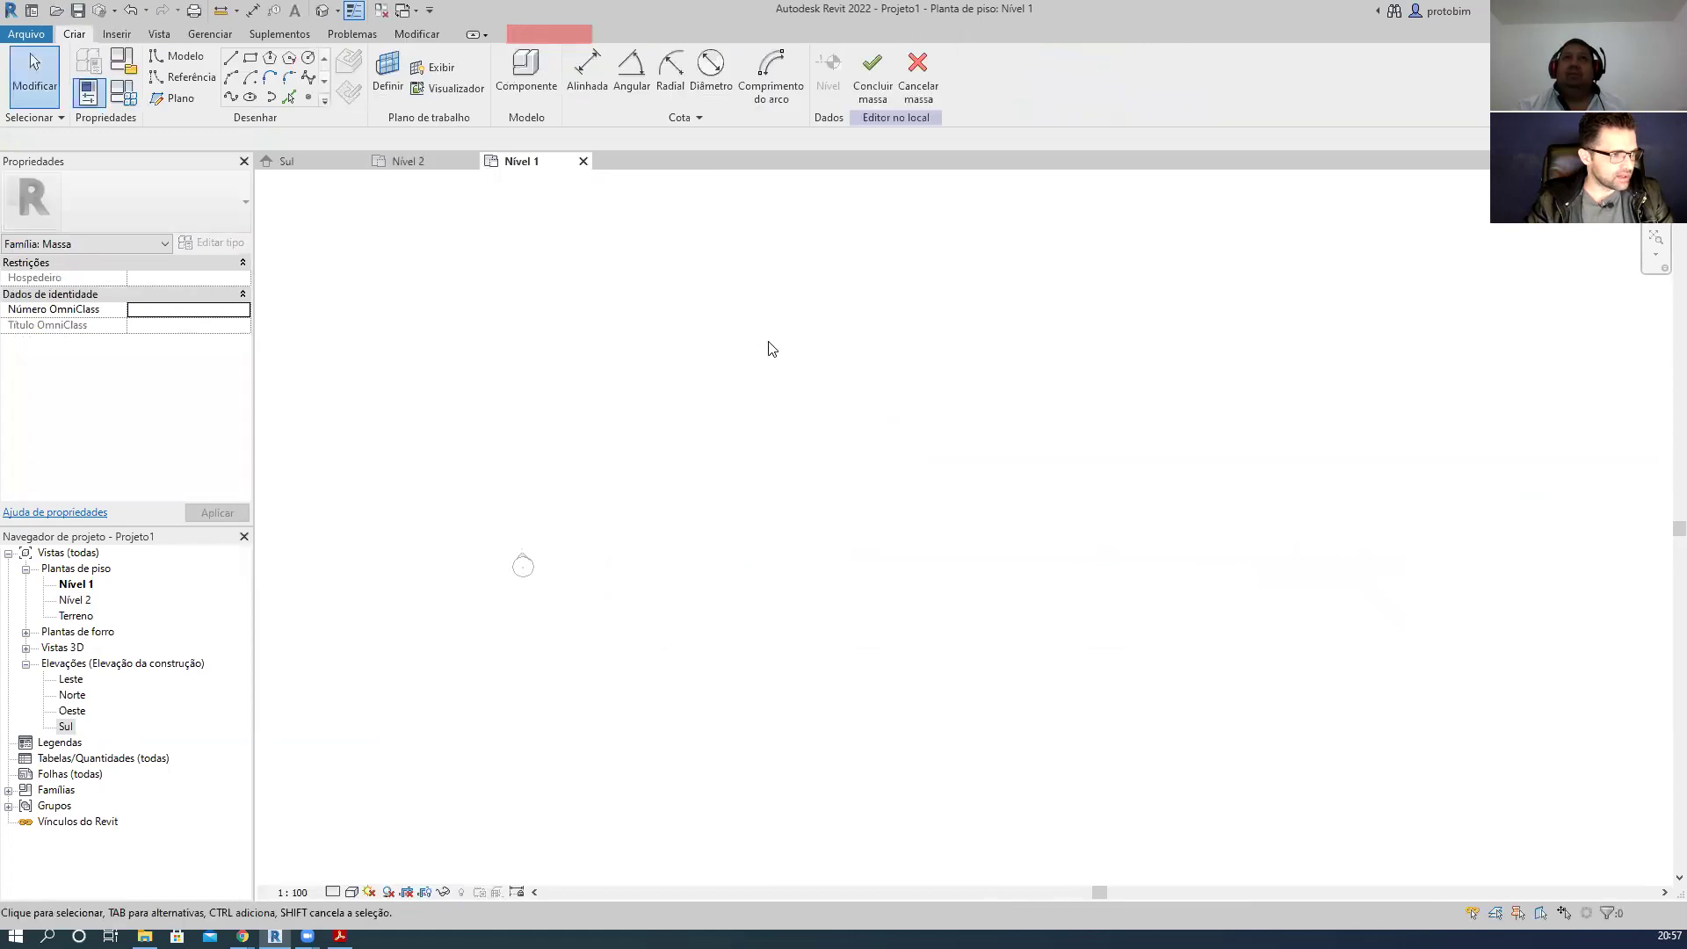
# - Sketch a rectangle of model lines in the middle of Nível 1, between the four elevation markers
pyautogui.moveTo(629, 302); pyautogui.dragTo(787, 535, button='middle')
pyautogui.scroll(1, 766, 502)
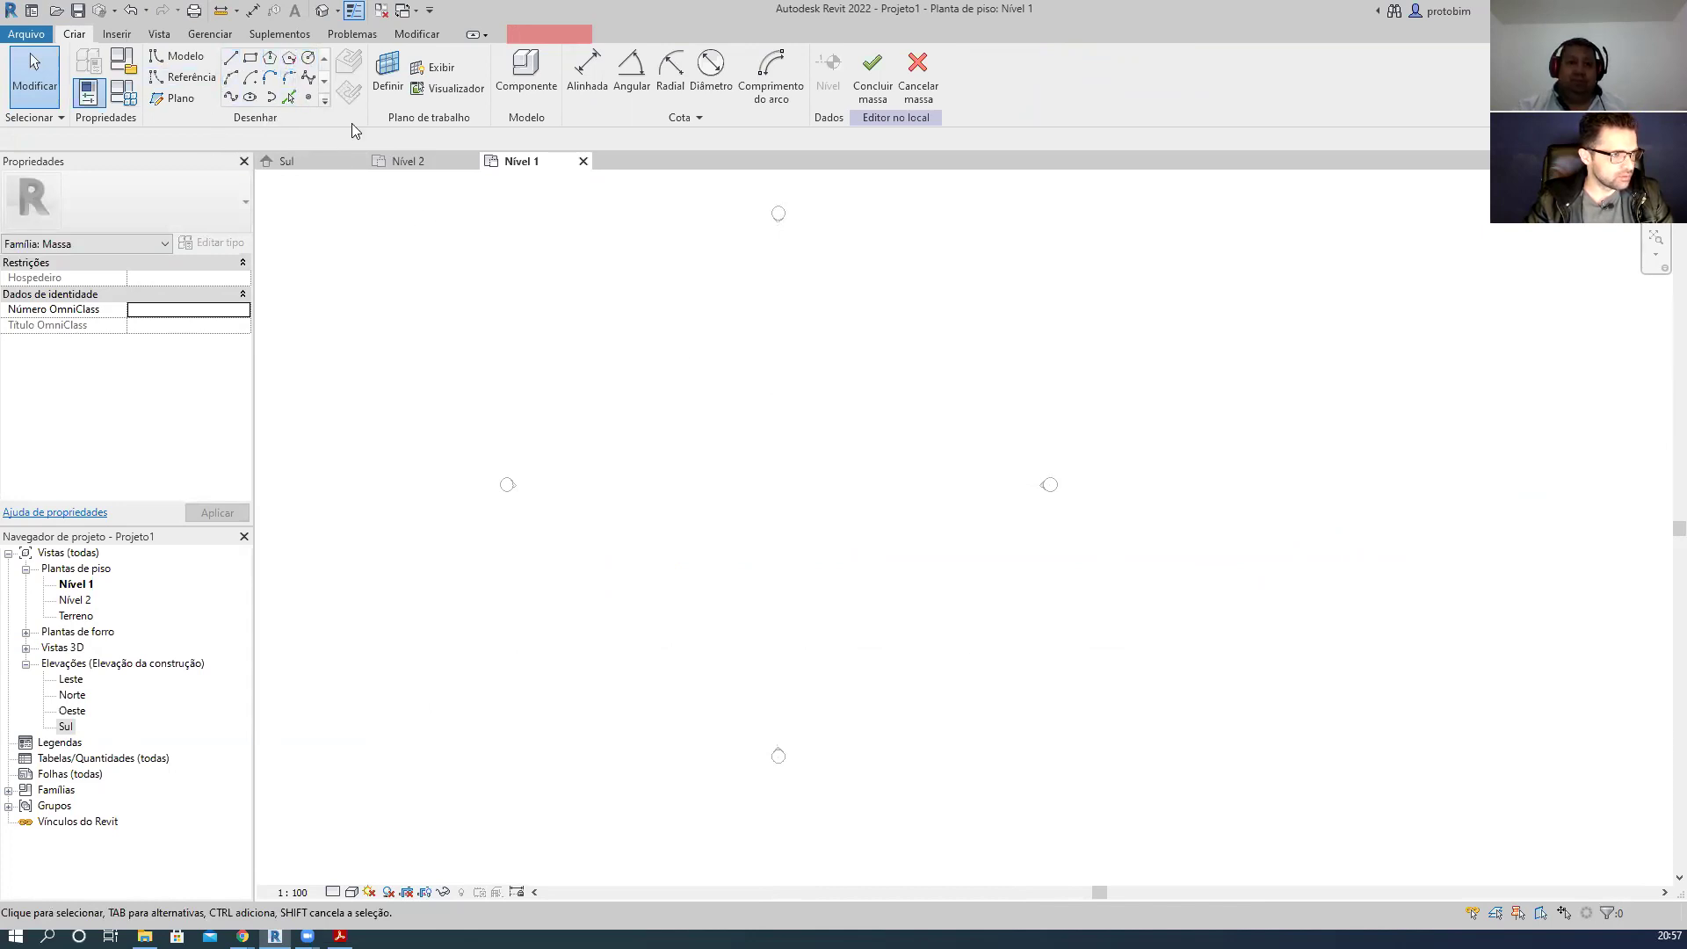
pyautogui.click(252, 59)
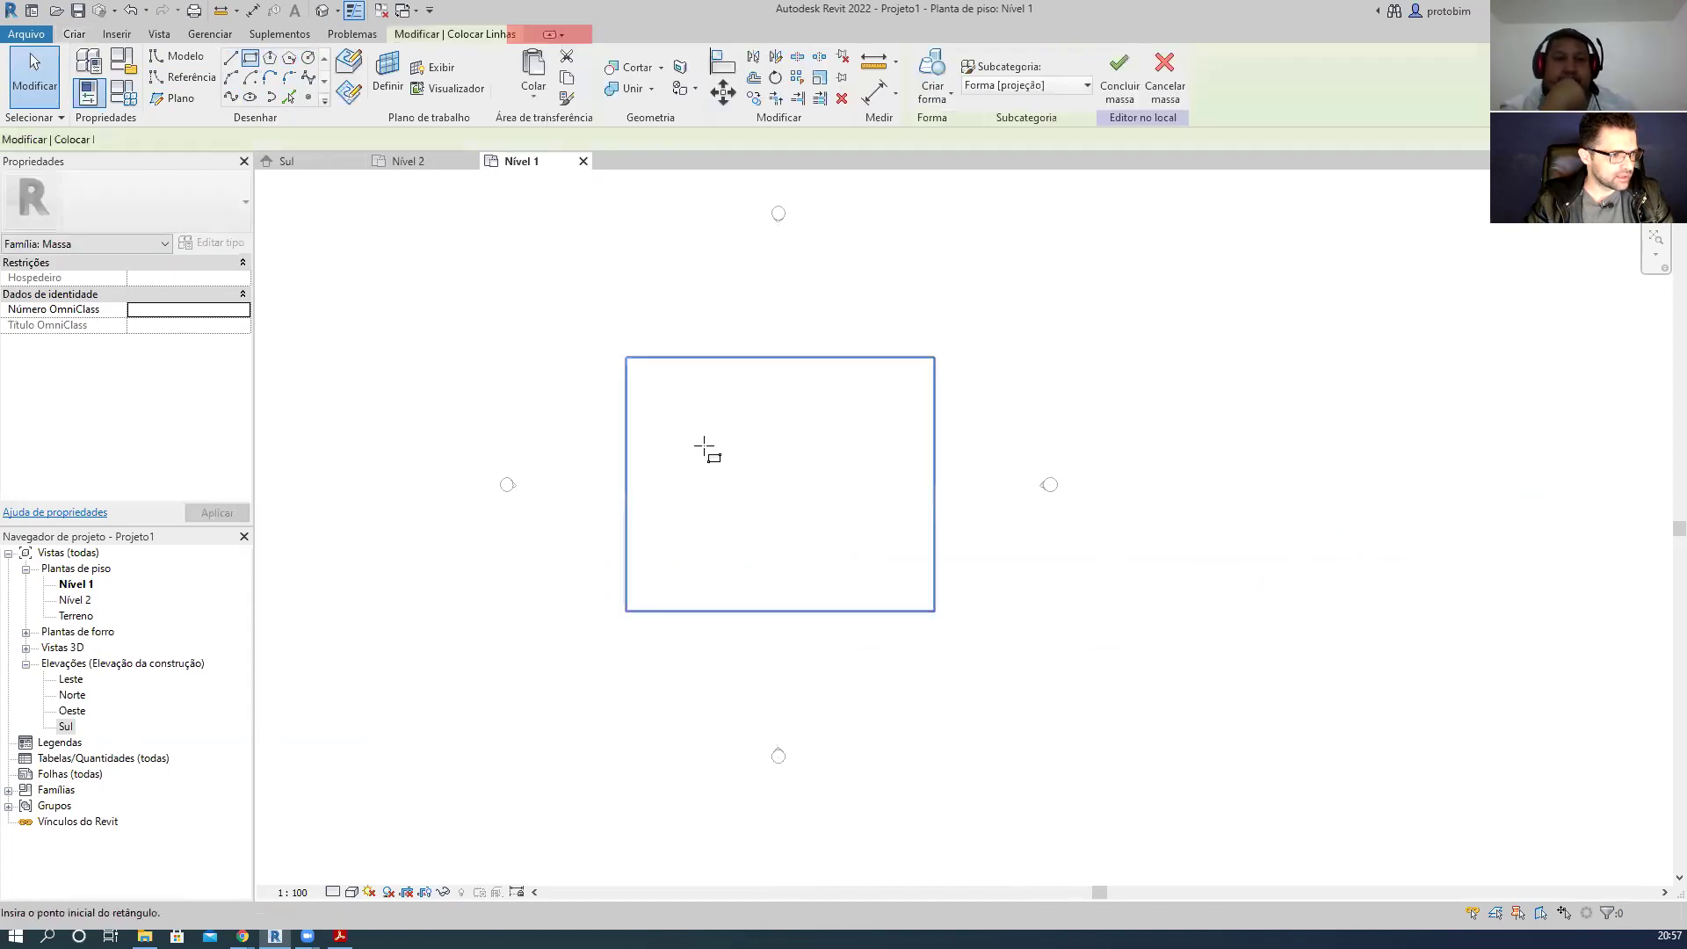
pyautogui.click(719, 458)
pyautogui.scroll(3, 867, 557)
pyautogui.click(875, 554)
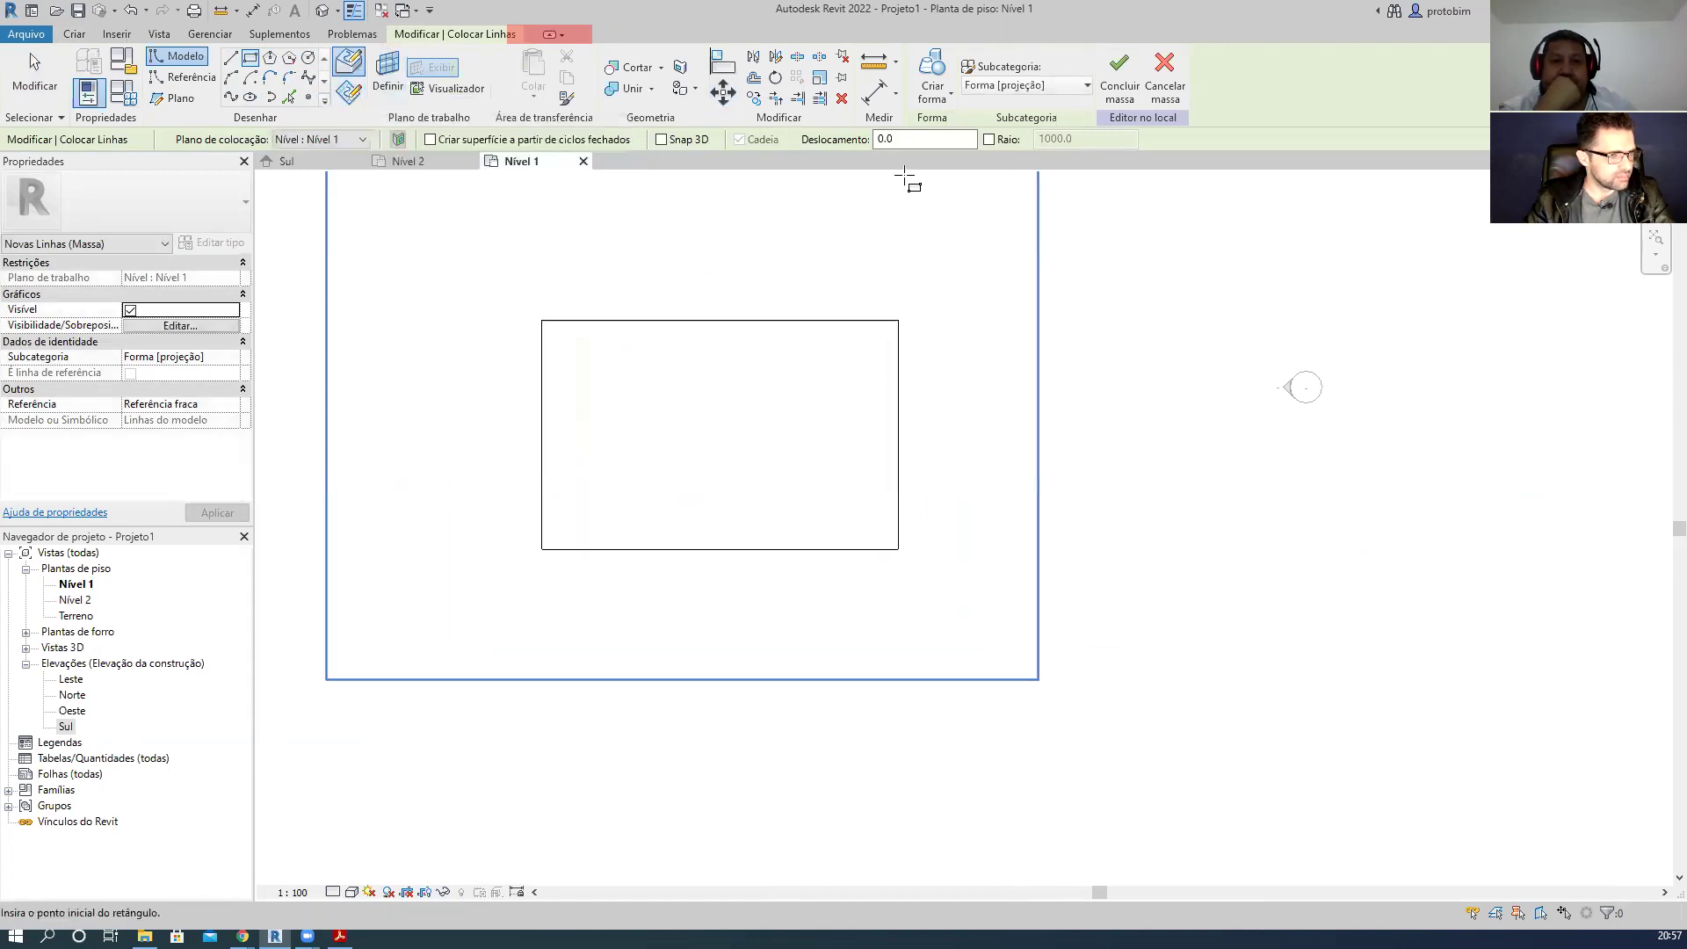
pyautogui.press('Escape')
# - Reshape the rectangle into an irregular quadrilateral by moving its lower-right, upper-left and lower-left corners outward
pyautogui.click(898, 465)
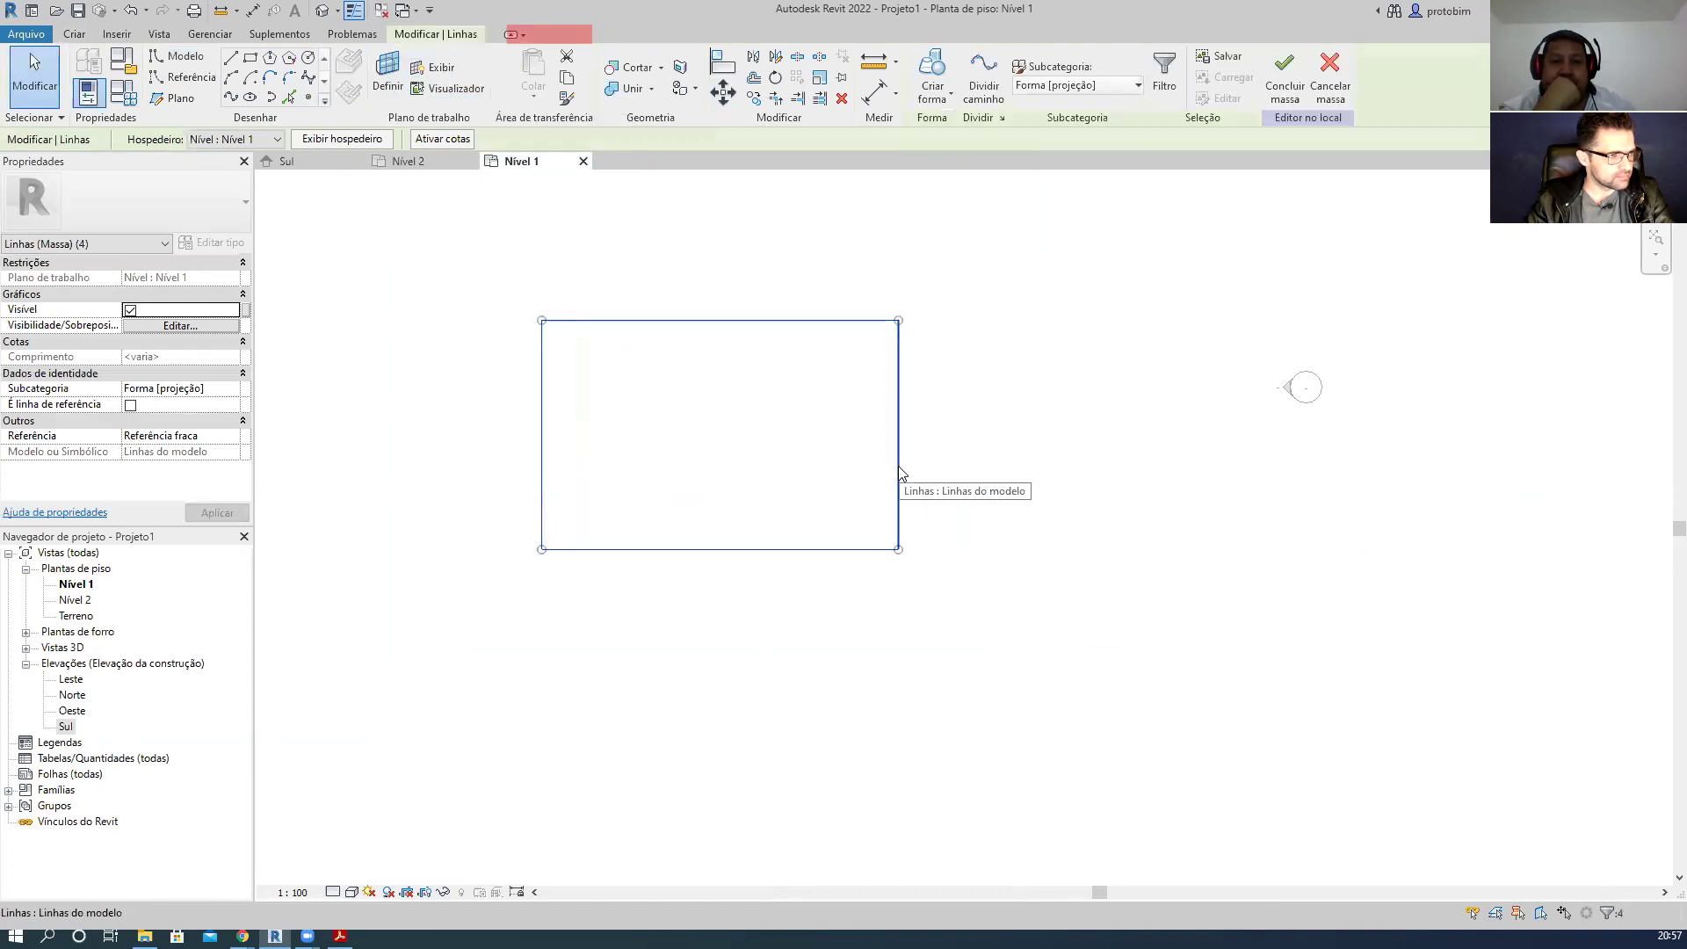
pyautogui.click(898, 472)
pyautogui.click(904, 504)
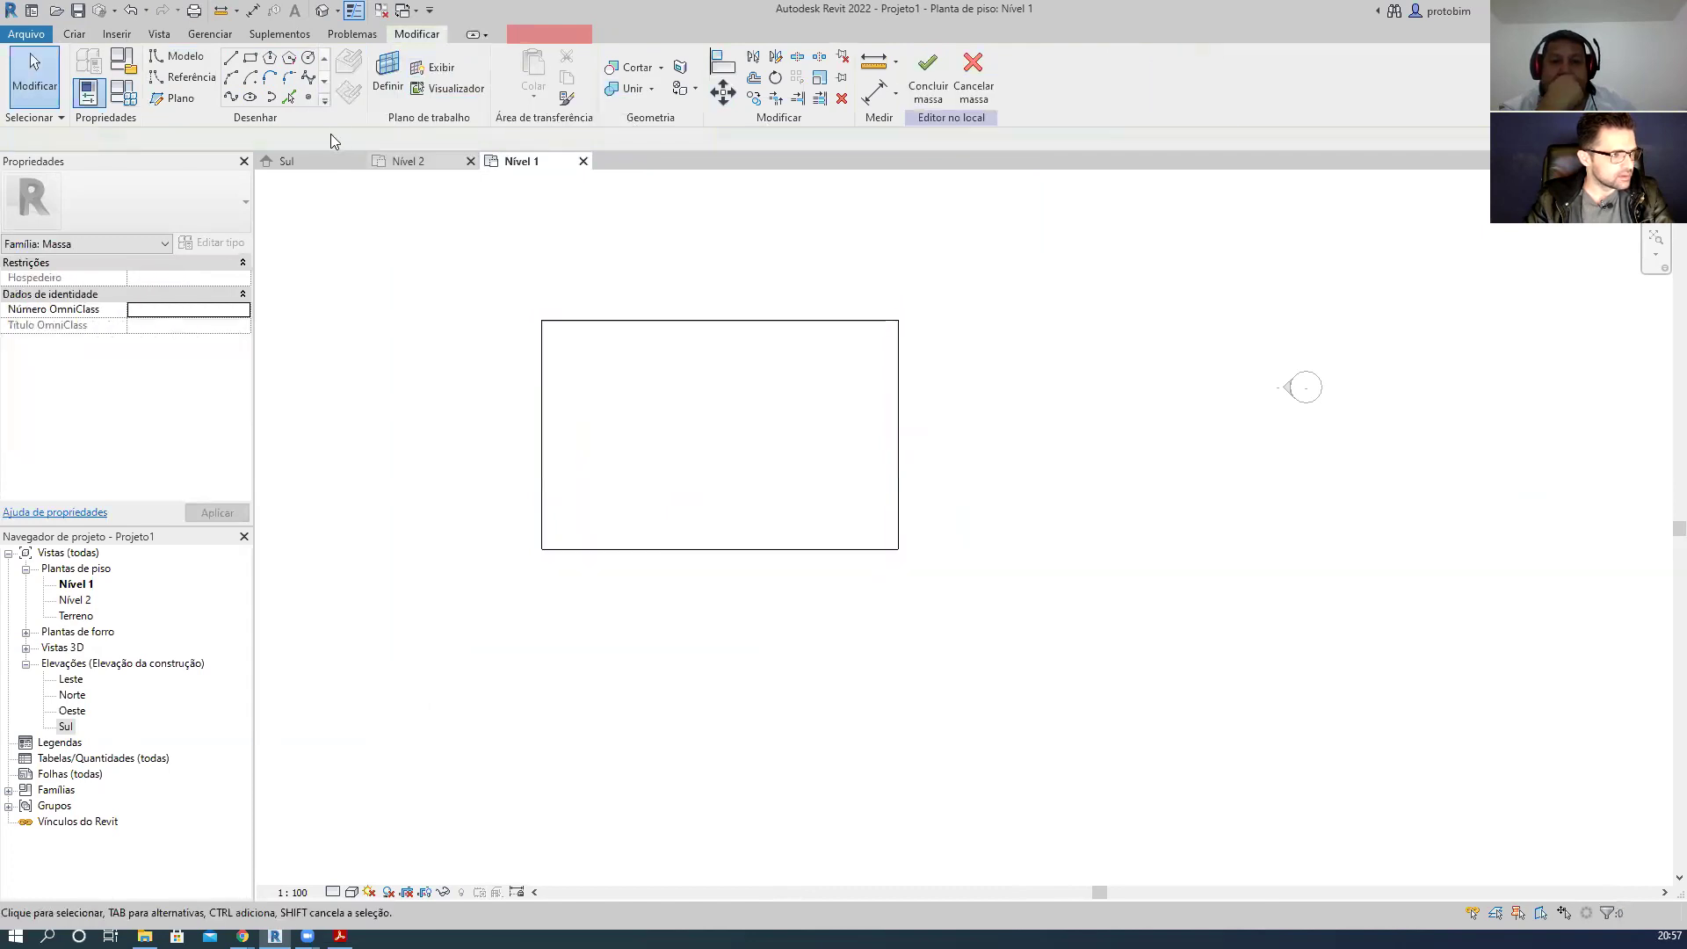
pyautogui.click(821, 552)
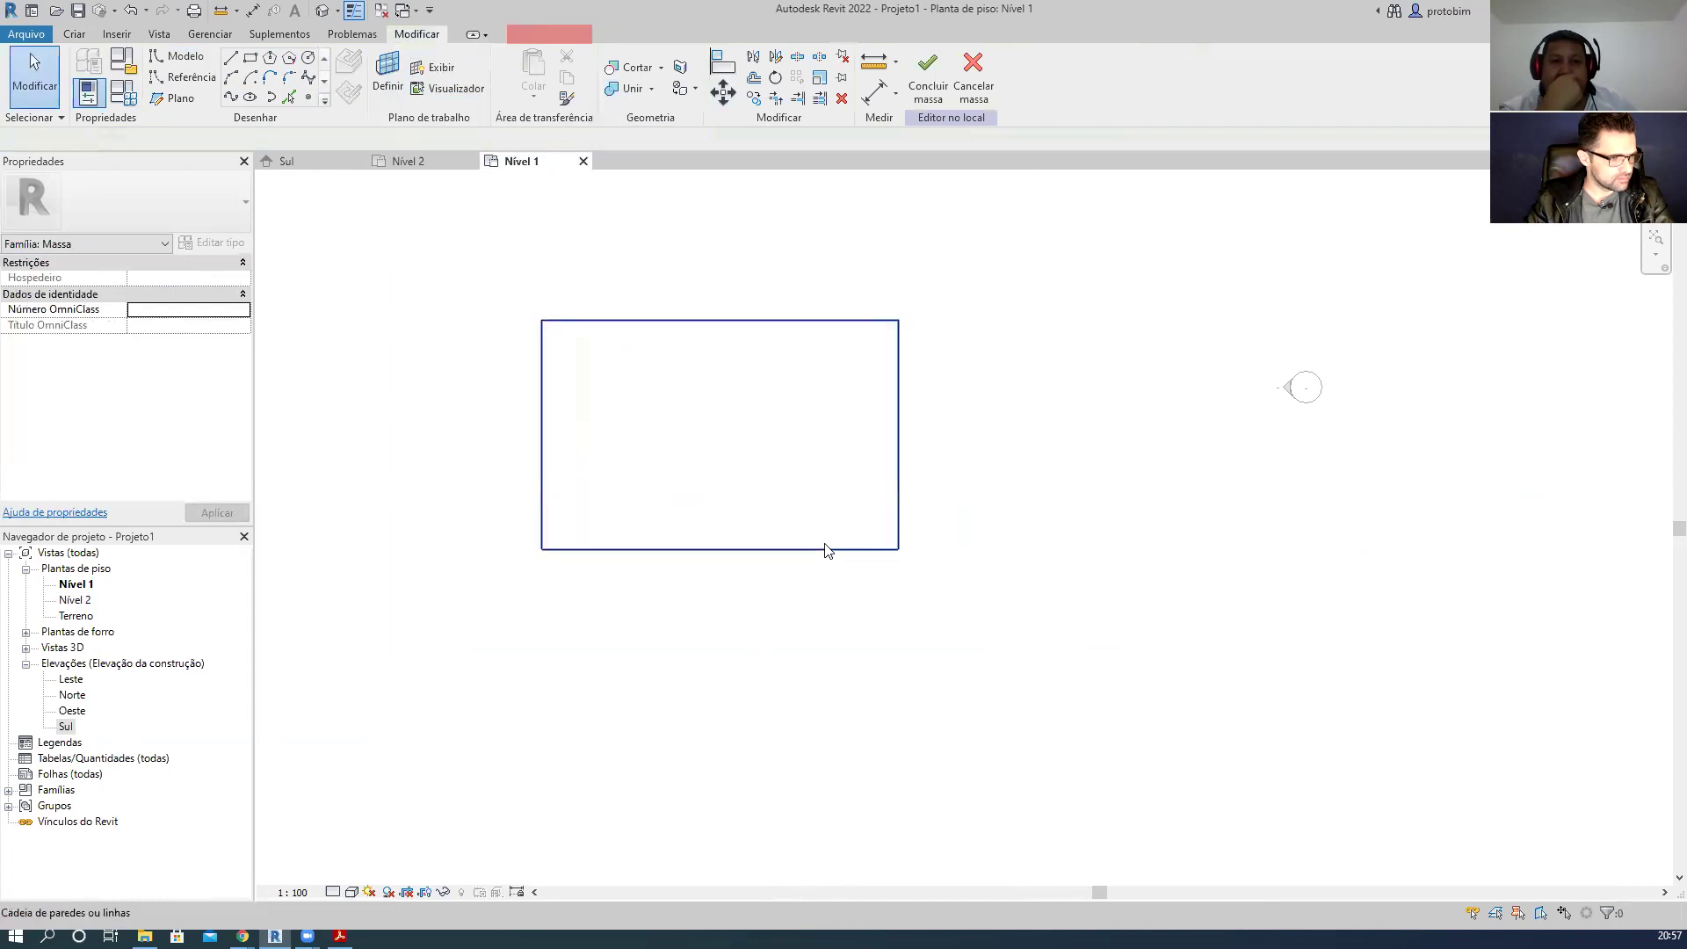
pyautogui.moveTo(908, 569); pyautogui.dragTo(949, 620)
pyautogui.moveTo(541, 322); pyautogui.dragTo(533, 268)
pyautogui.moveTo(541, 551); pyautogui.dragTo(387, 689)
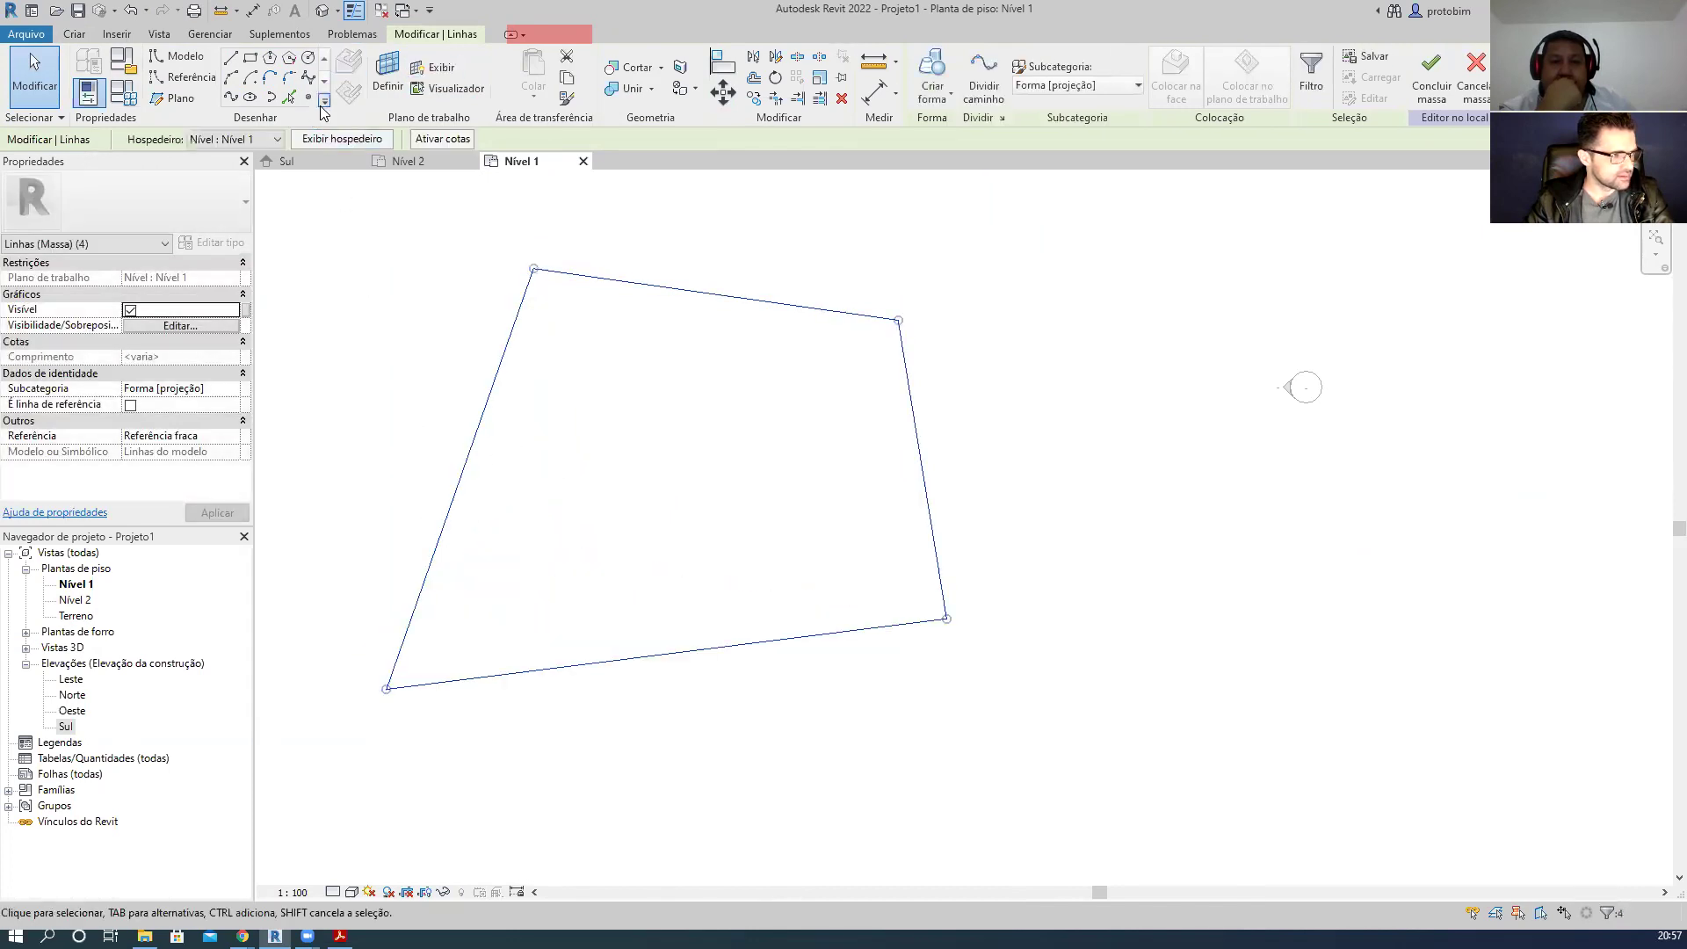
# - Round the quadrilateral's upper-left, upper-right and lower-right corners with fillet arcs, the lower-right one about 3600 mm in radius
pyautogui.click(290, 78)
pyautogui.click(514, 331)
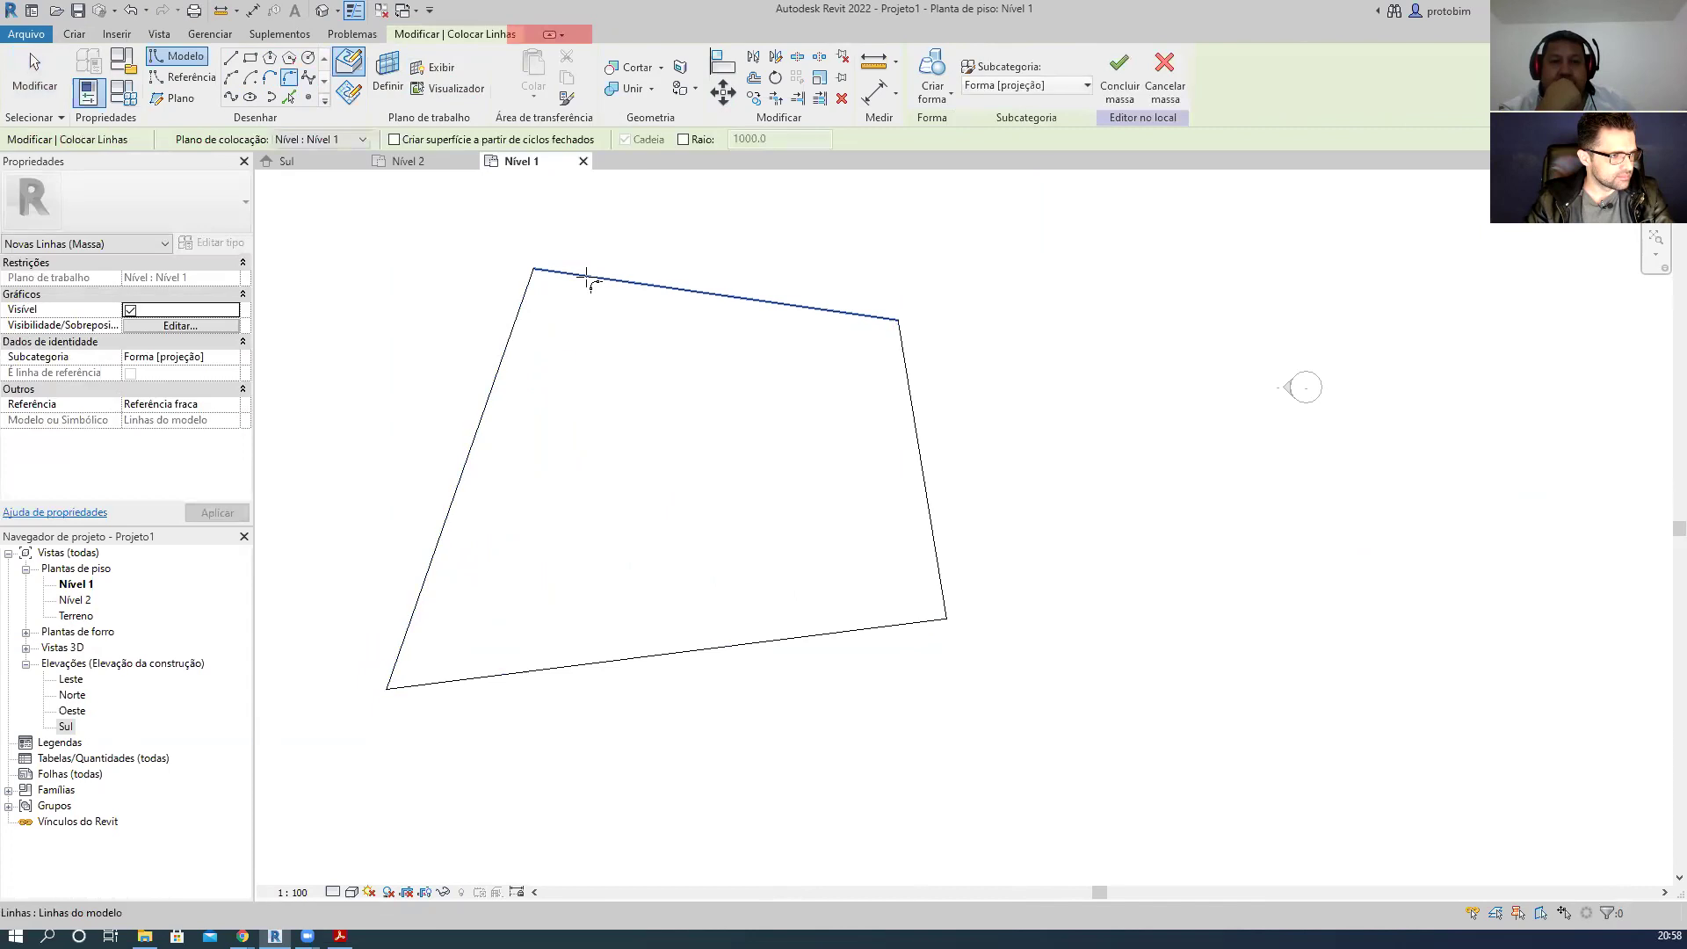
pyautogui.click(584, 275)
pyautogui.click(563, 300)
pyautogui.click(861, 315)
pyautogui.click(906, 370)
pyautogui.click(900, 435)
pyautogui.click(896, 626)
pyautogui.click(940, 587)
pyautogui.click(926, 589)
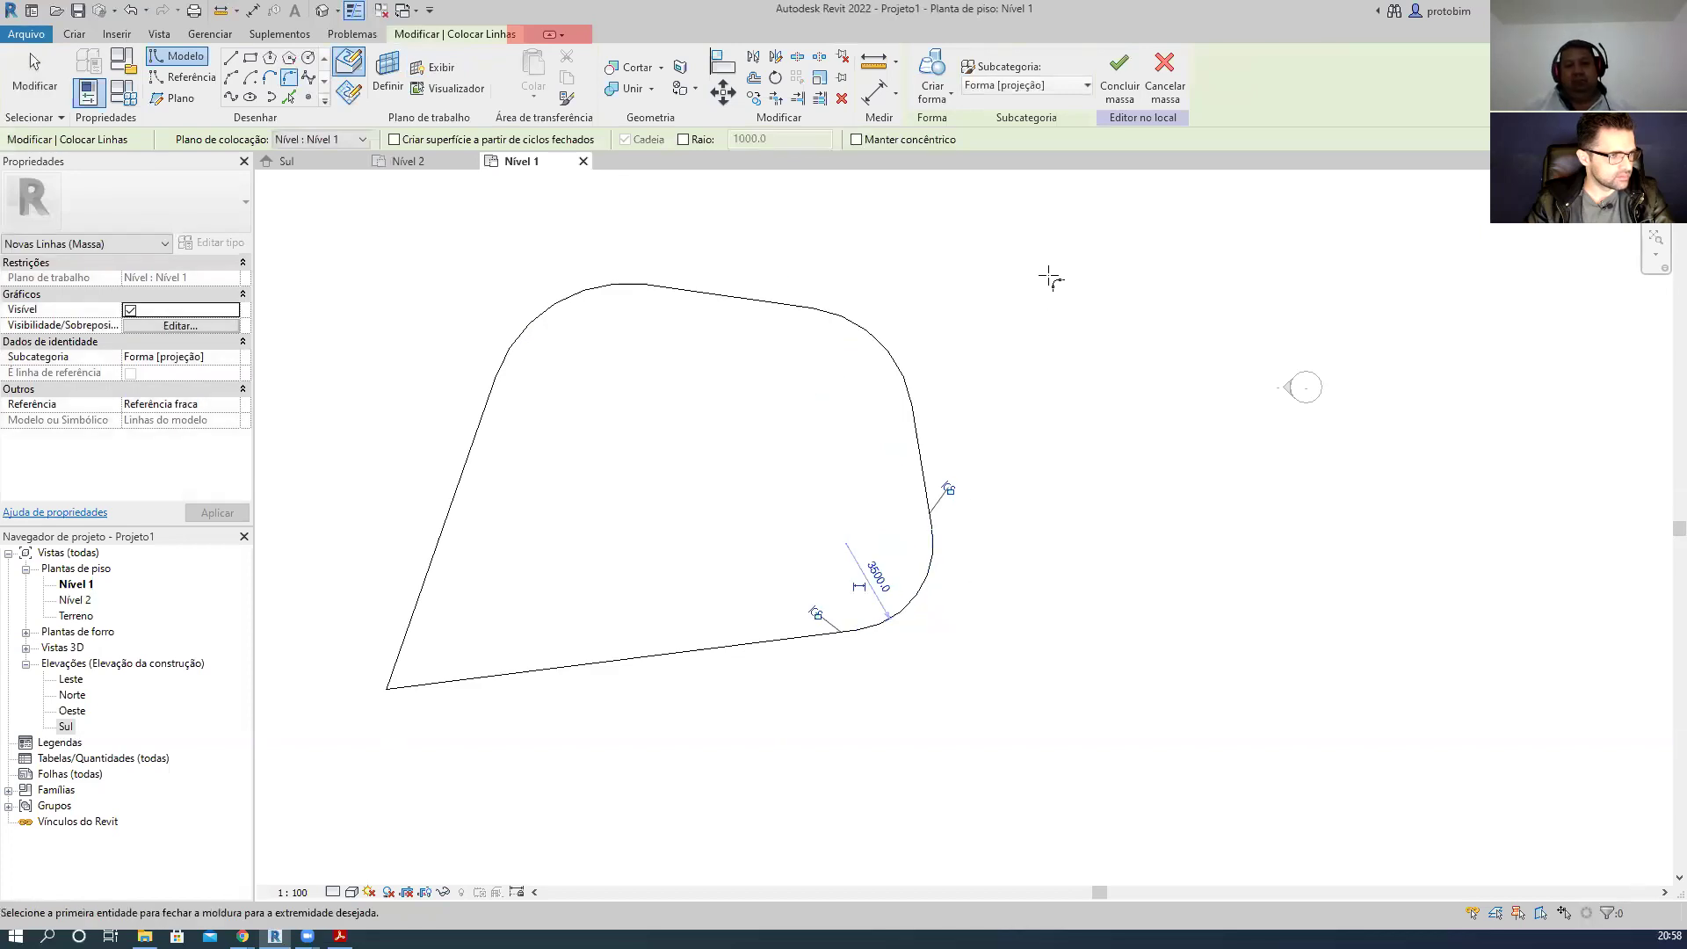
# - Open the Nível 2 floor plan and bring the rounded Nível 1 profile fully into view
pyautogui.scroll(-1, 1138, 295)
pyautogui.doubleClick(74, 601)
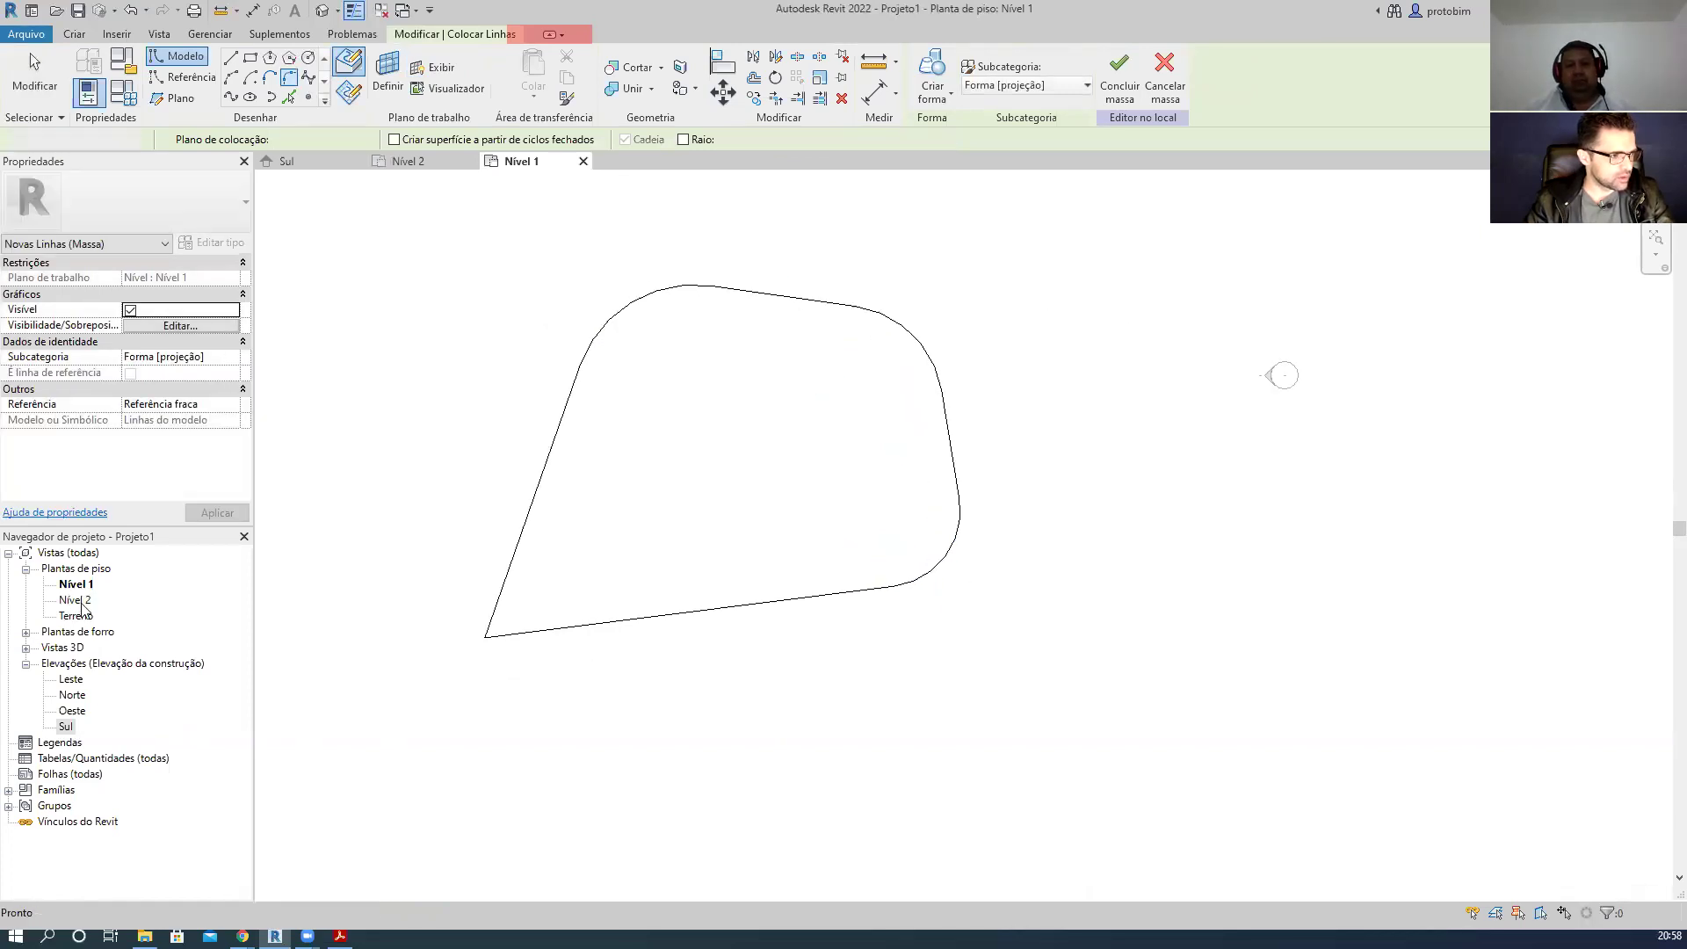
pyautogui.scroll(-1, 807, 339)
pyautogui.scroll(-4, 1134, 649)
pyautogui.scroll(3, 855, 471)
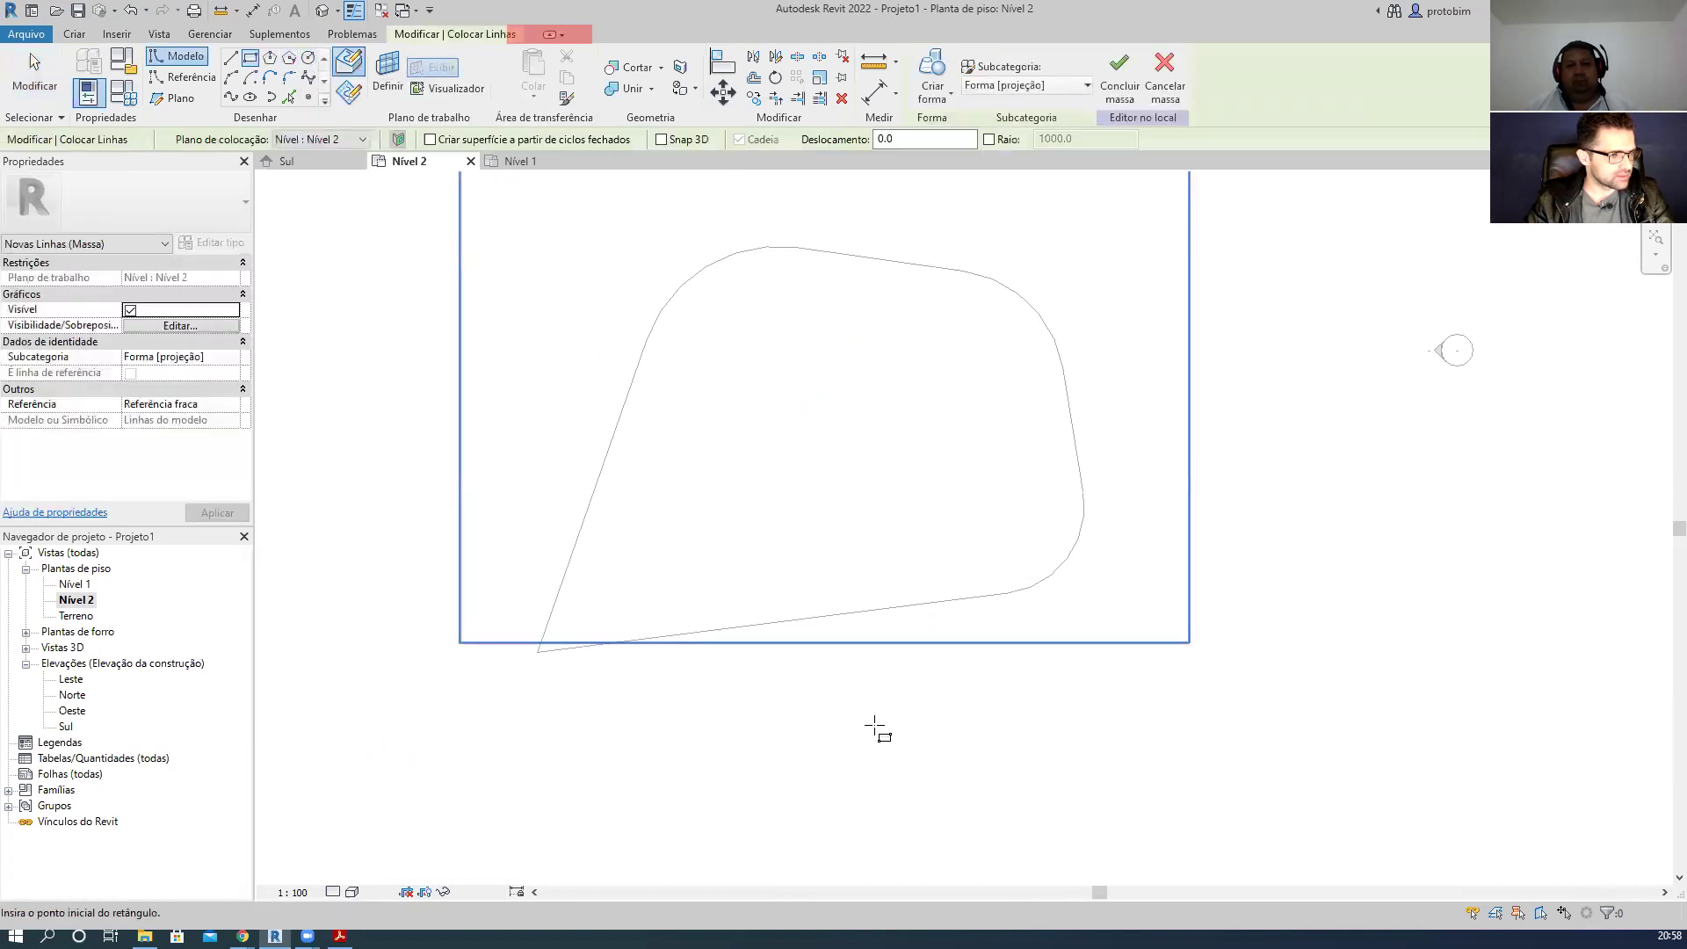
pyautogui.scroll(-1, 875, 718)
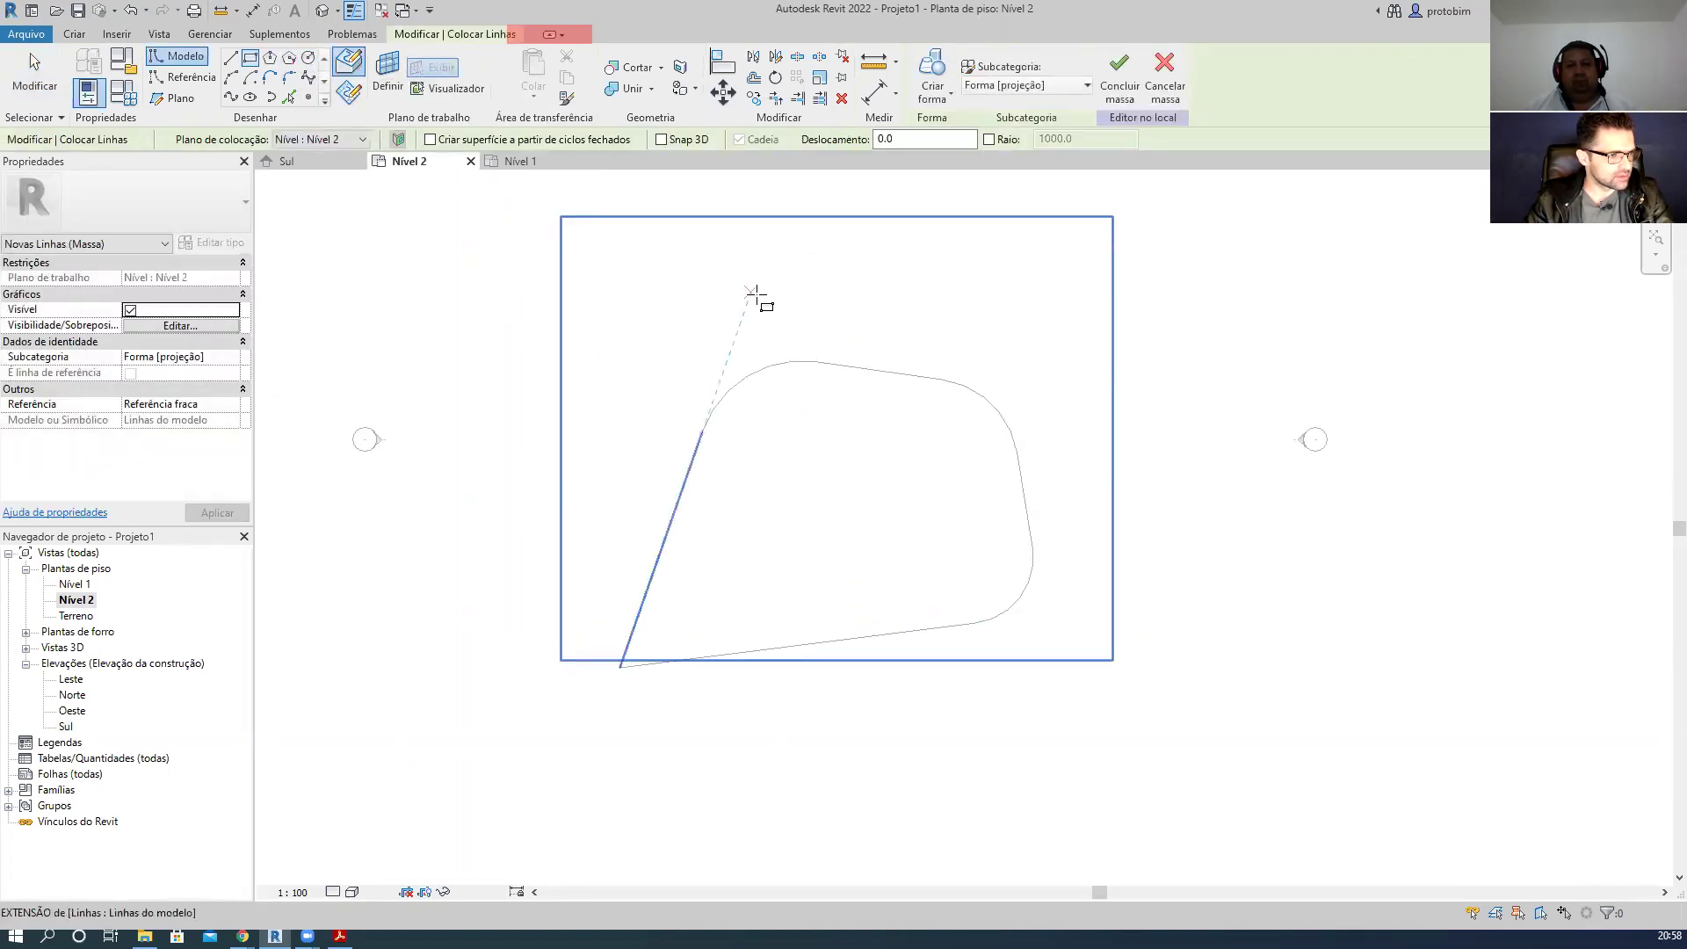
# - Draw an open chain of five straight lines on Nível 2 around the rounded profile, starting with segments of about 20300 and 15500 mm
pyautogui.press('Escape')
pyautogui.press('l')
pyautogui.press('i')
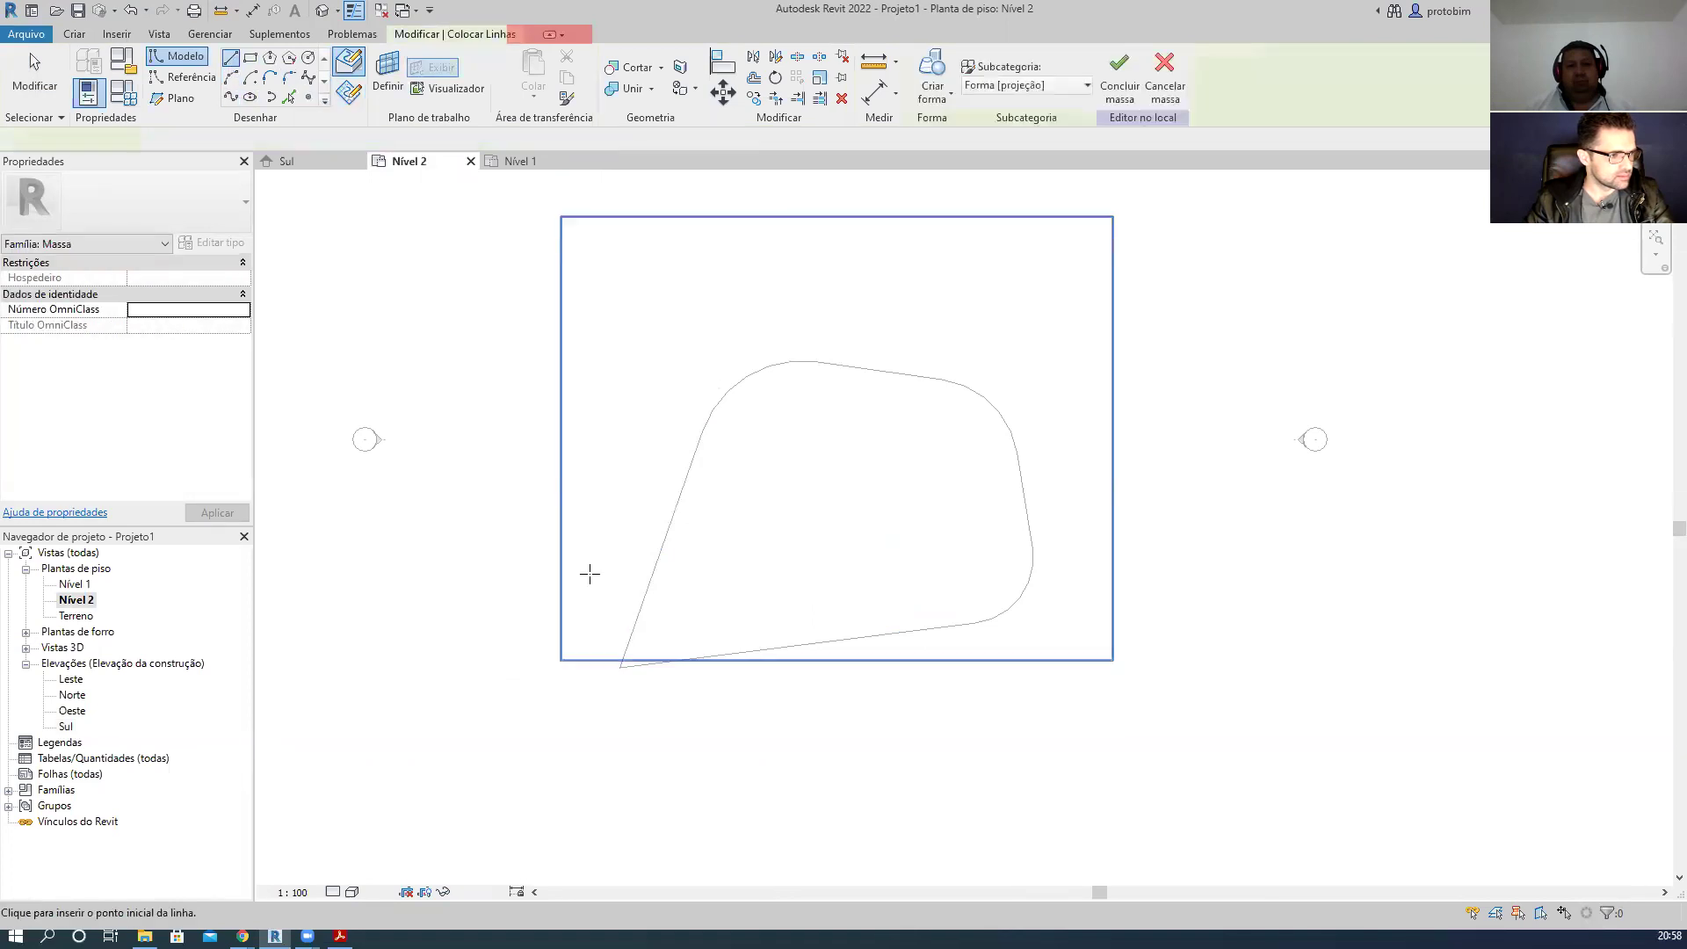
pyautogui.click(620, 666)
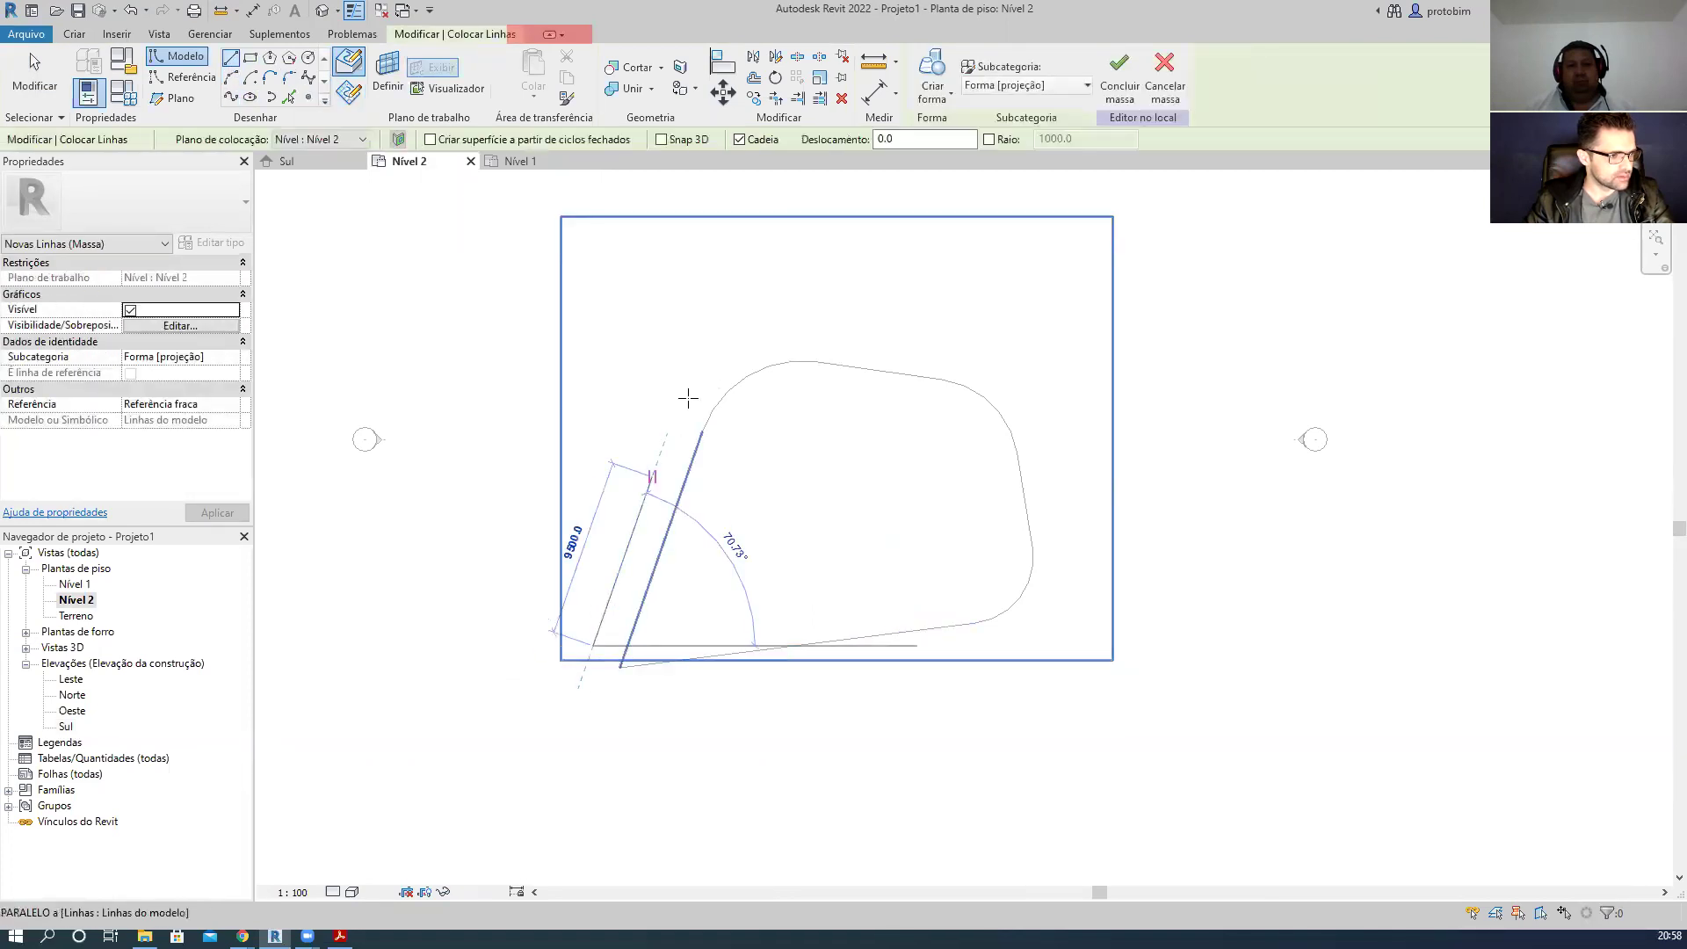
pyautogui.click(720, 284)
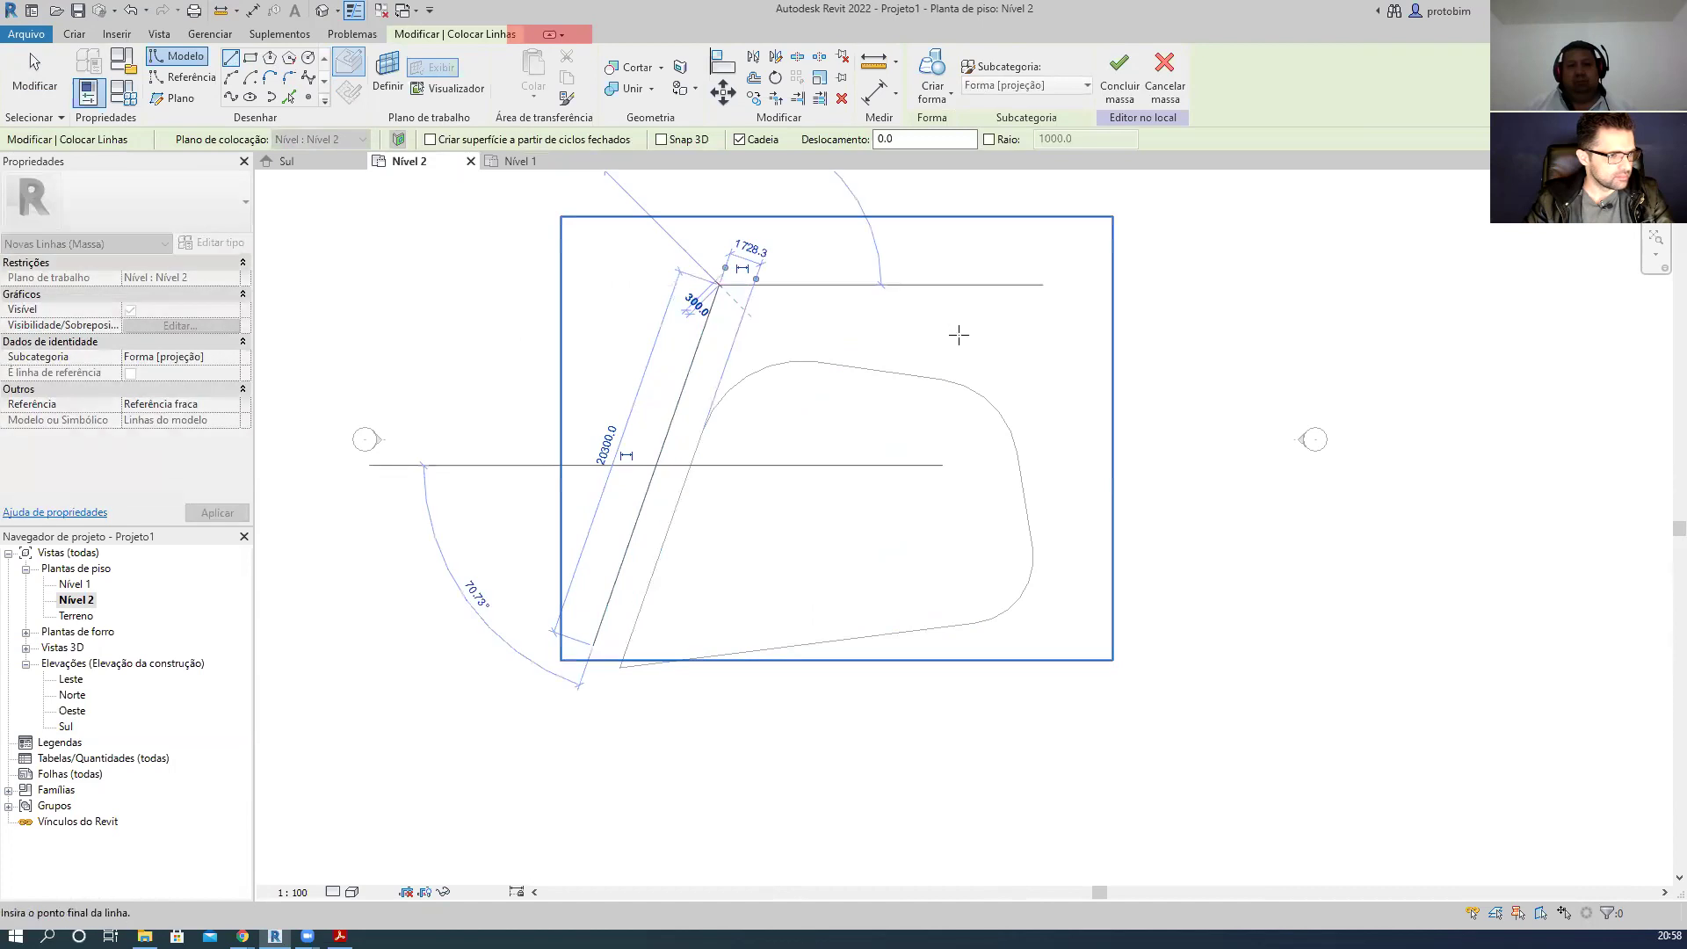
pyautogui.click(1006, 335)
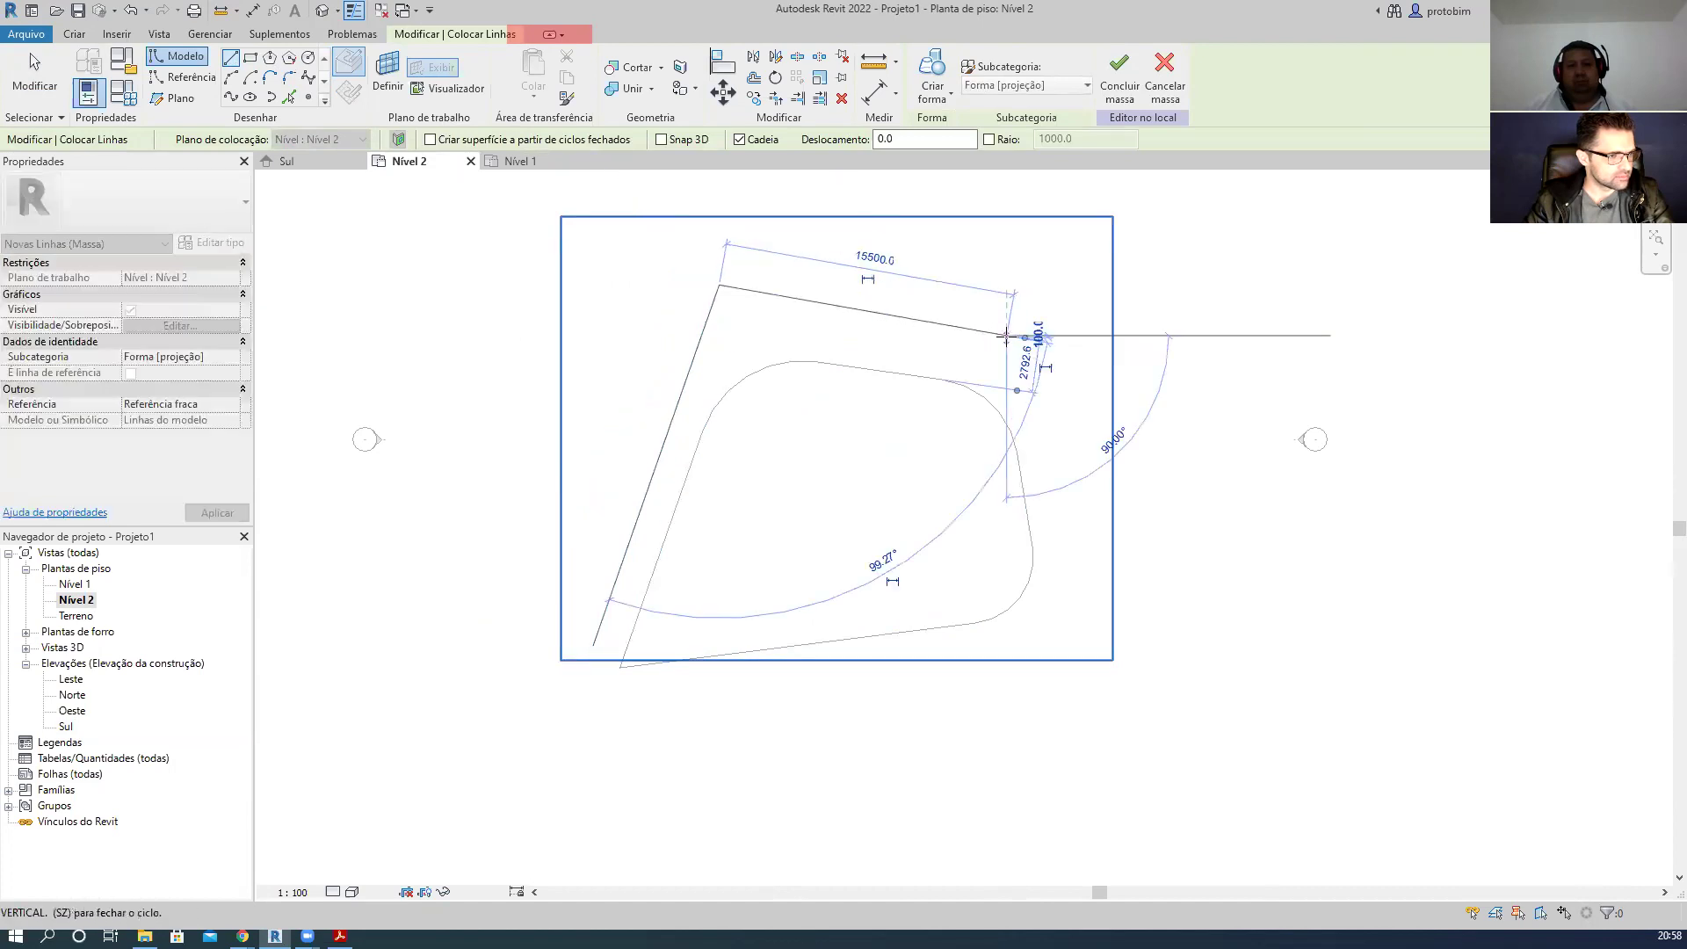
pyautogui.click(1199, 583)
pyautogui.click(1043, 736)
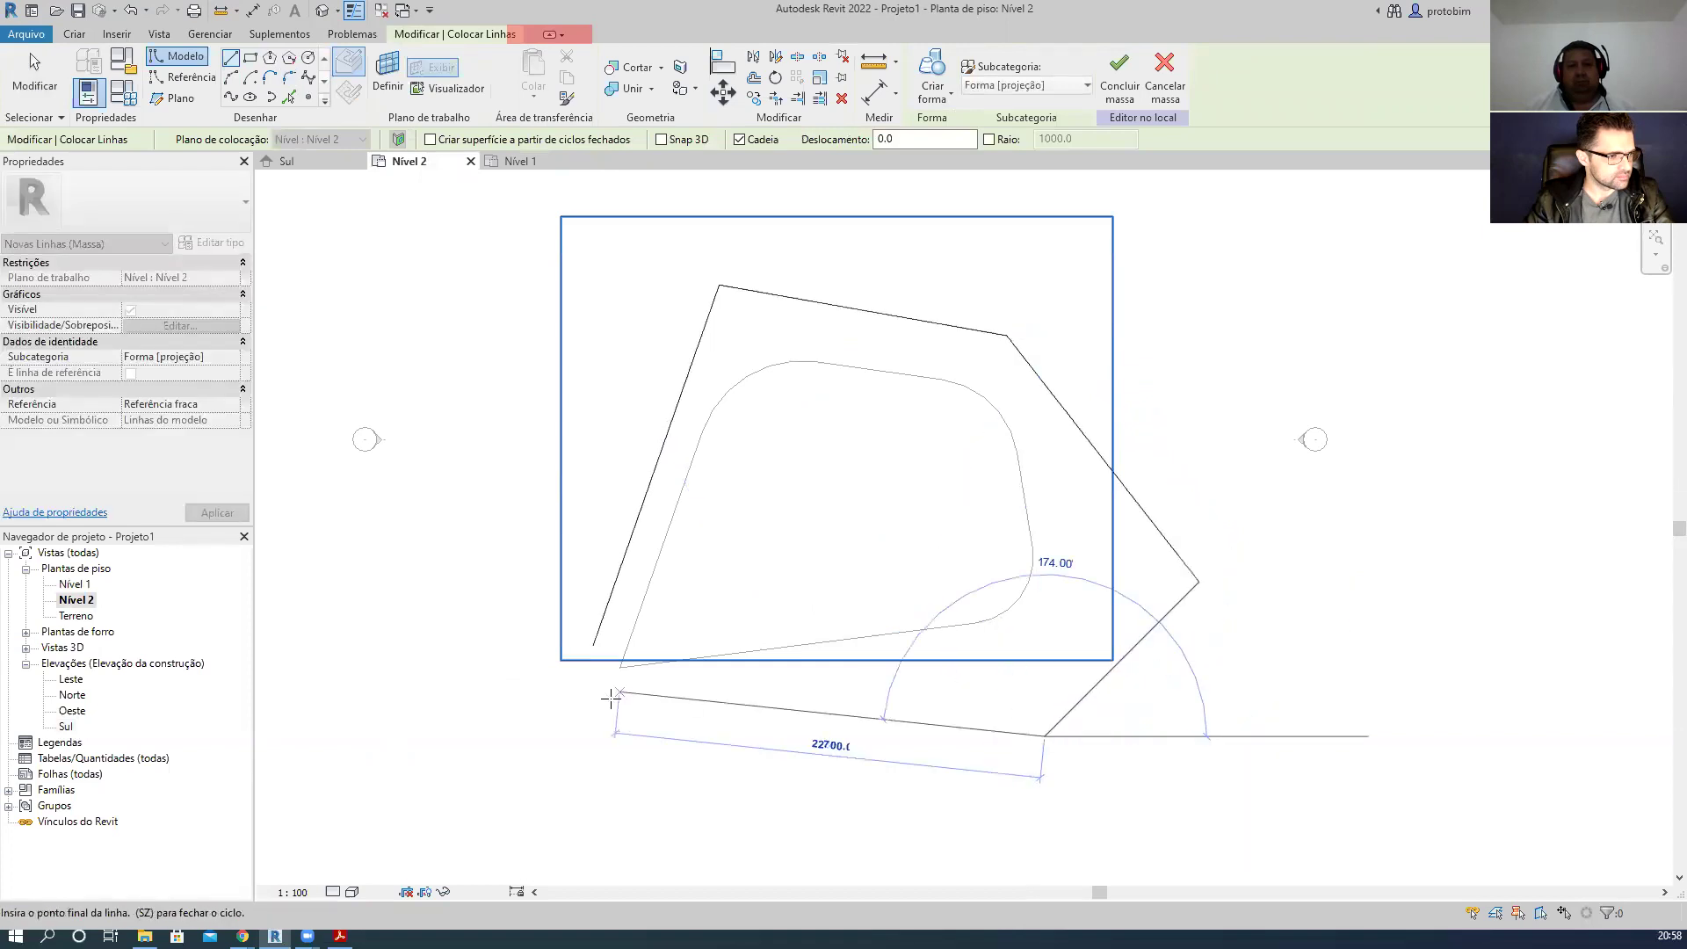
pyautogui.click(553, 761)
pyautogui.press('Escape')
pyautogui.press('Escape')
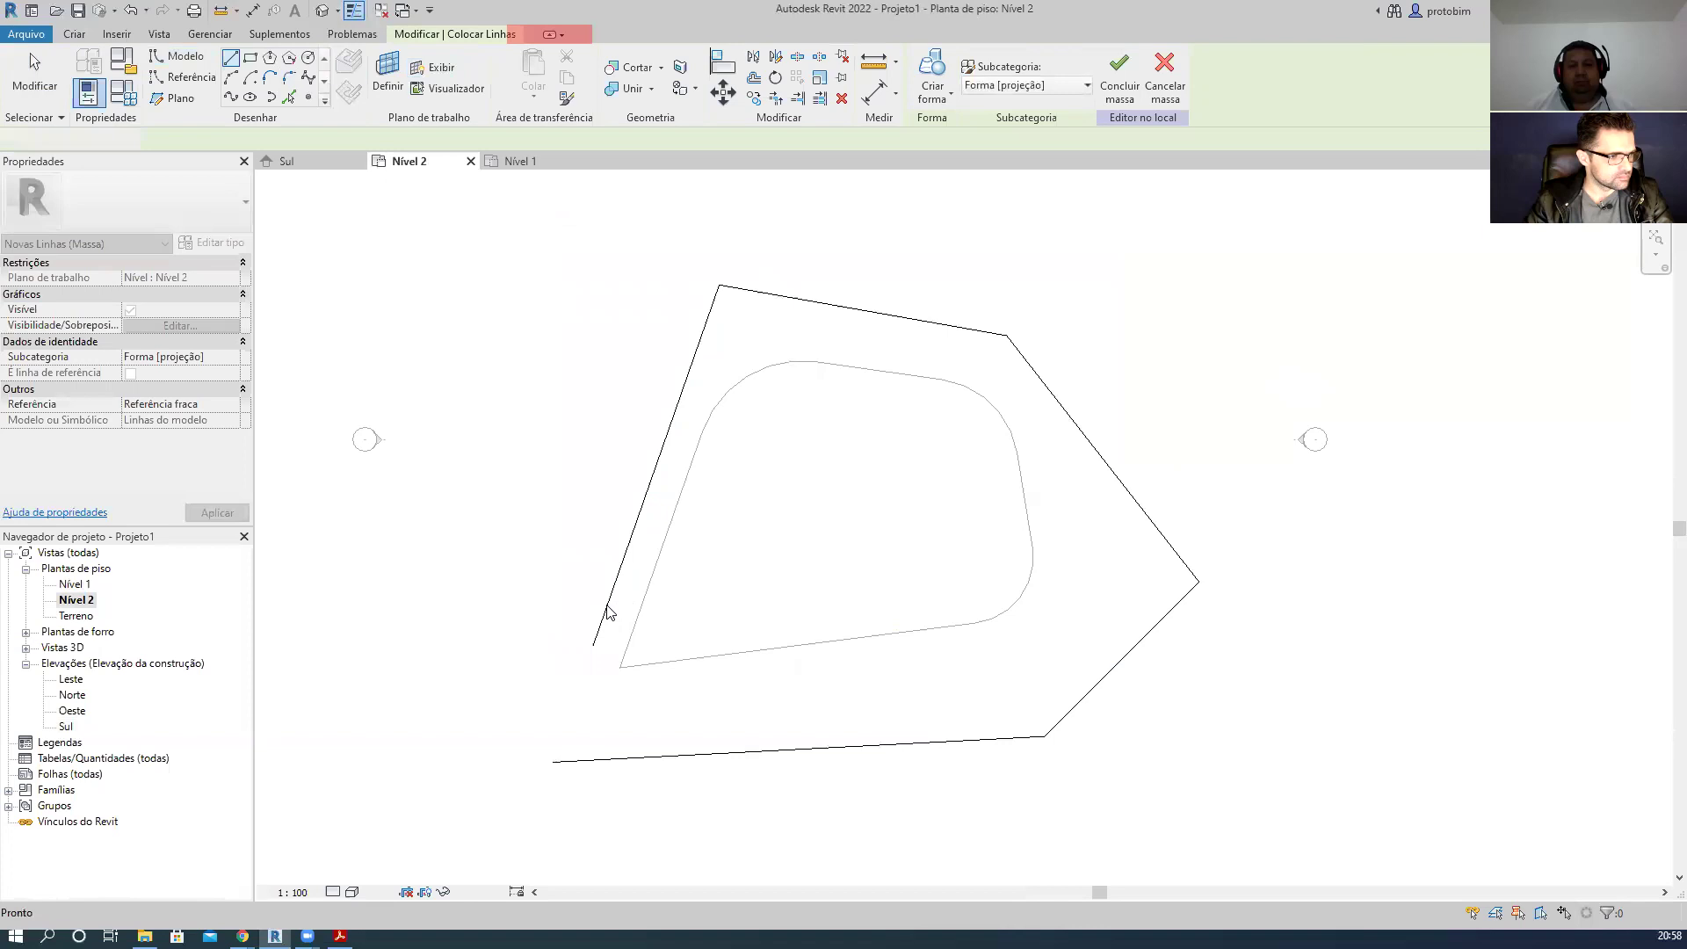
# - Close the Nível 2 outline with a short line between the chain's two open ends at the lower-left corner
pyautogui.click(594, 647)
pyautogui.moveTo(594, 647); pyautogui.dragTo(554, 763)
pyautogui.press('Escape')
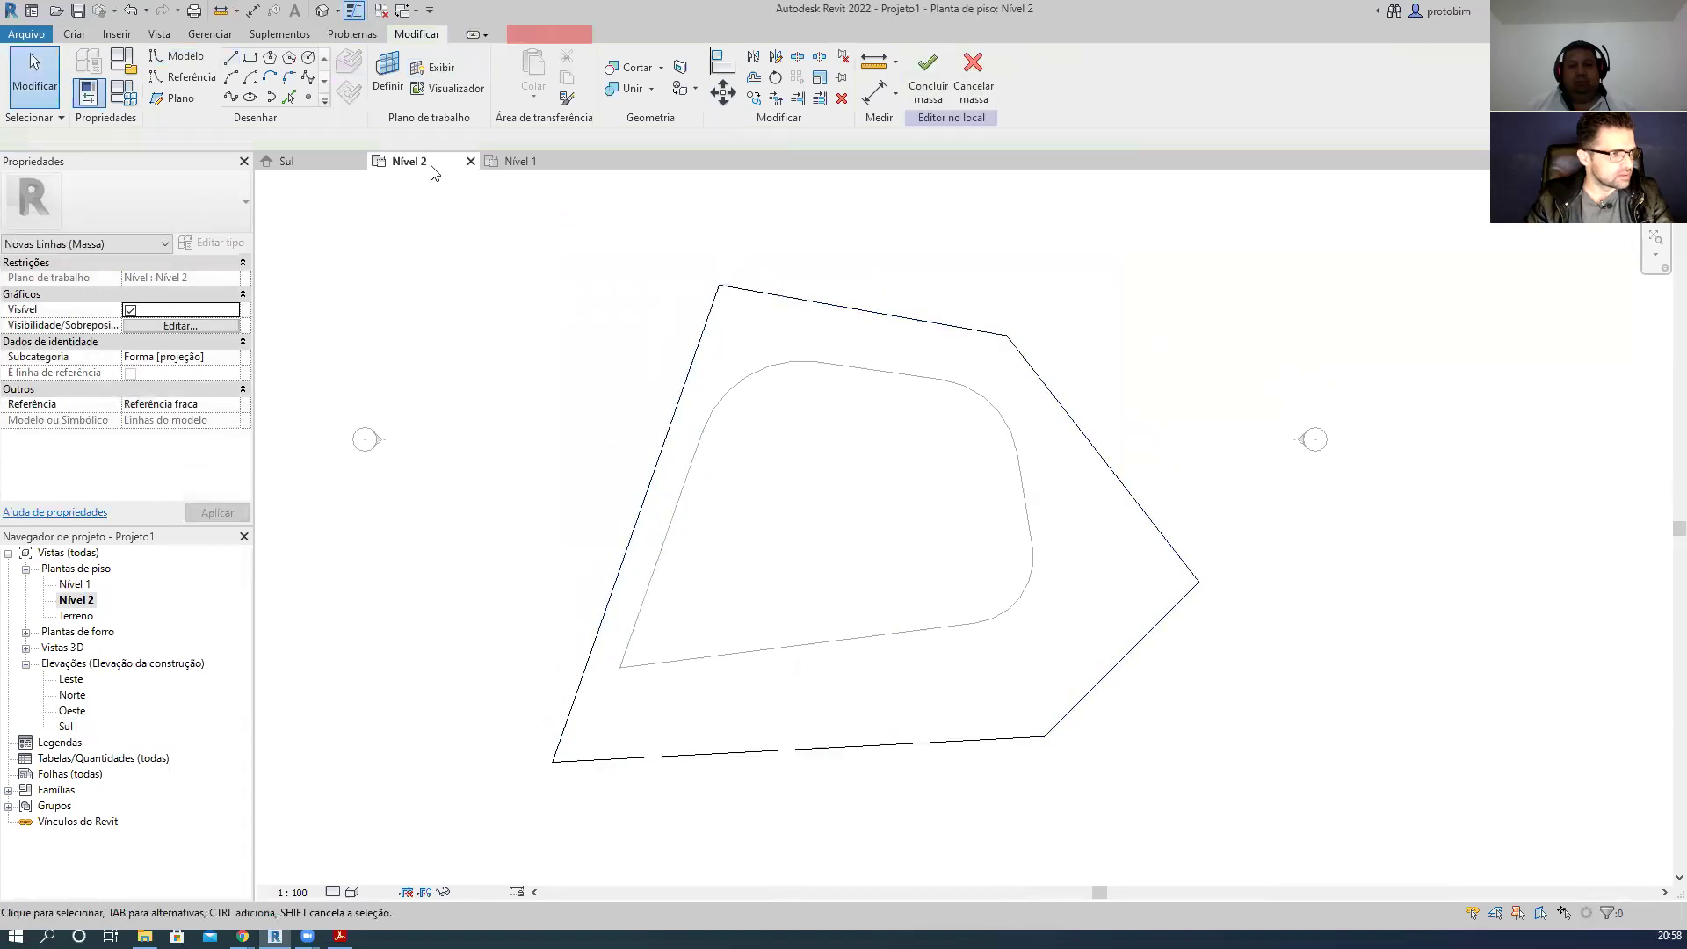
# - Round the Nível 2 outline's upper-left and upper-right corners with fillet arcs, the upper-right one about 14600 mm in radius
pyautogui.click(290, 81)
pyautogui.click(704, 331)
pyautogui.click(756, 308)
pyautogui.click(743, 315)
pyautogui.click(966, 327)
pyautogui.click(1041, 379)
pyautogui.click(1019, 372)
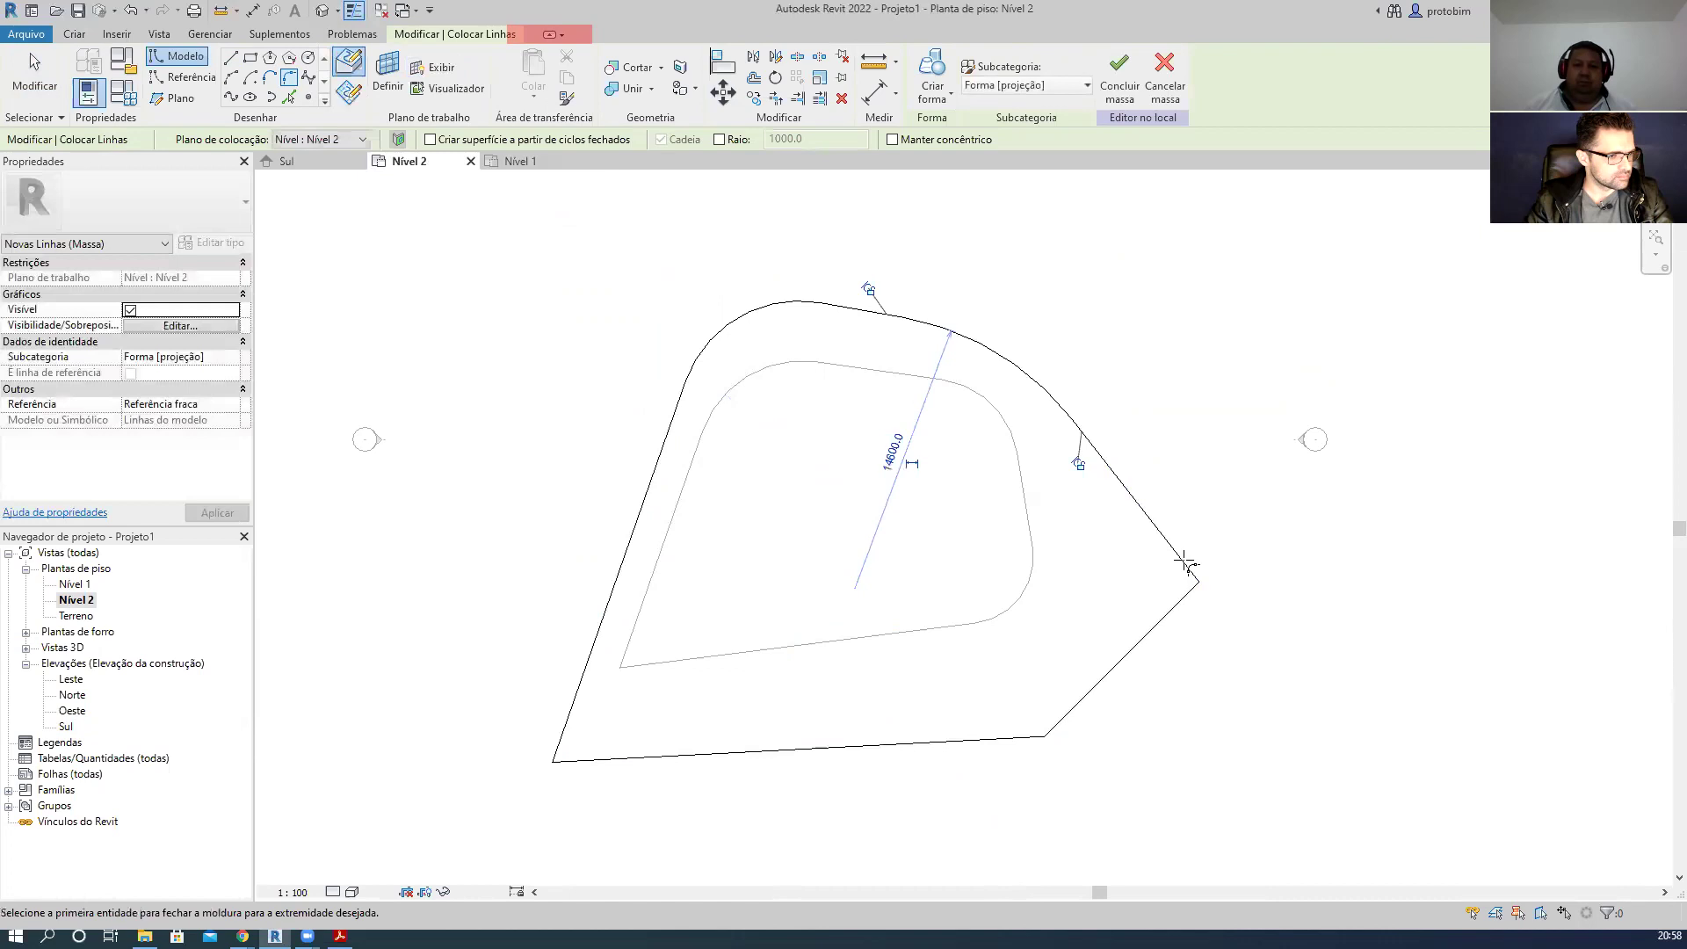
# - Round the Nível 2 outline's lower corner with a fillet arc of about 26500 mm and its far-right corner with a smaller one
pyautogui.click(1025, 751)
pyautogui.click(1065, 712)
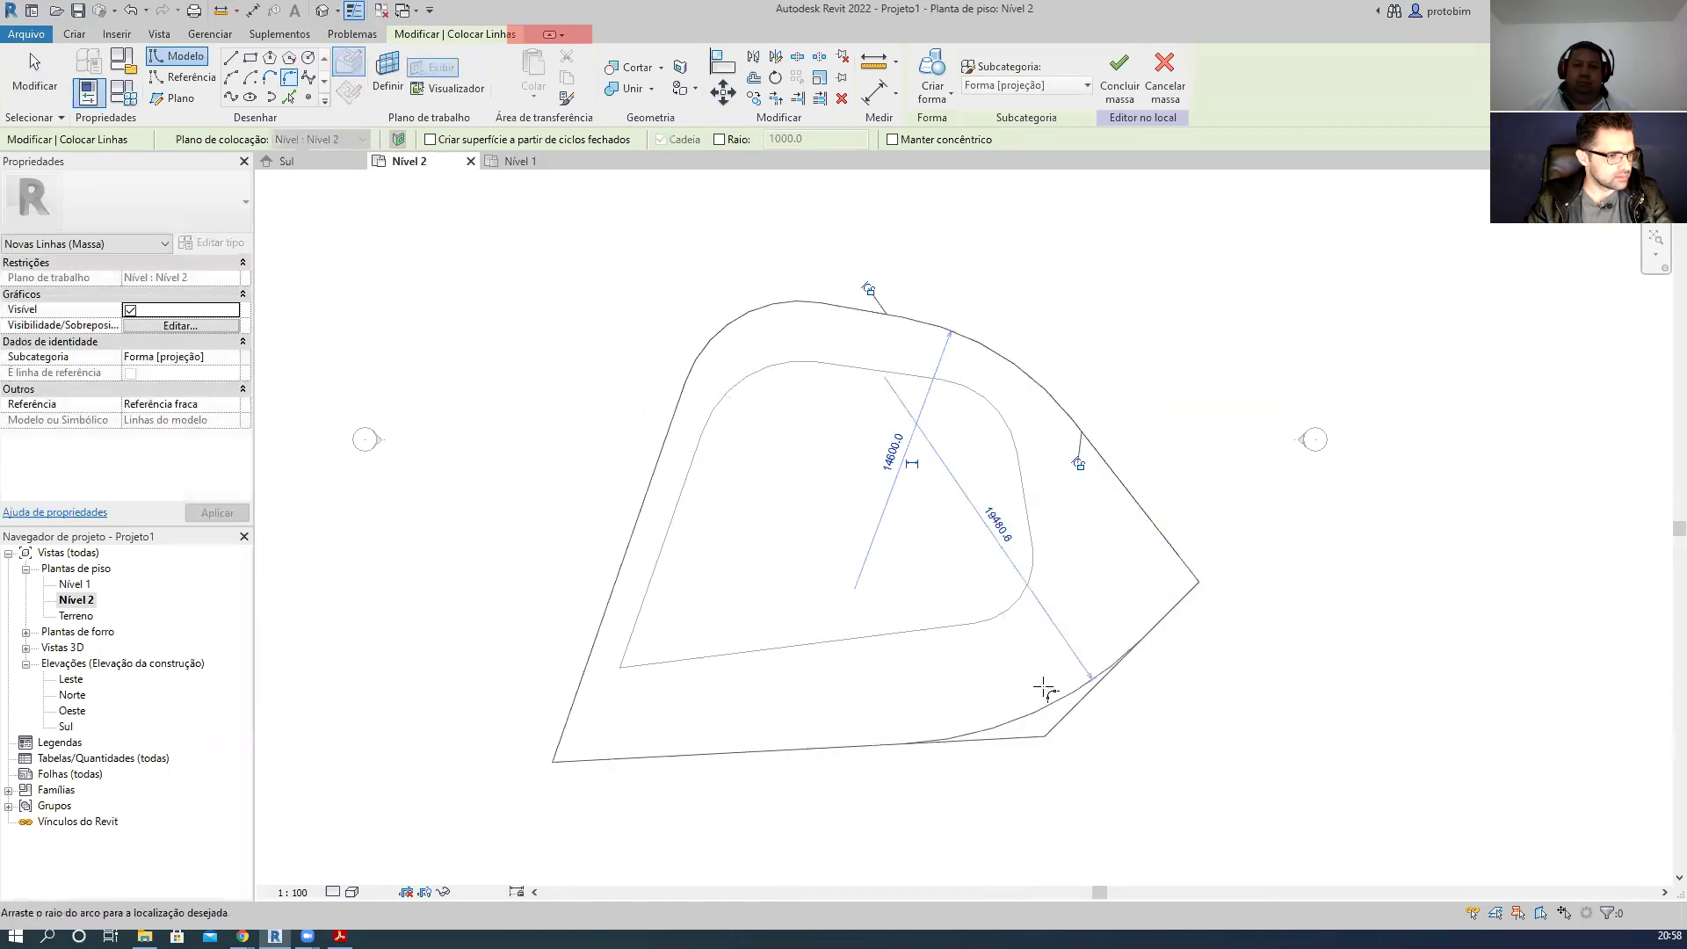
pyautogui.click(1044, 697)
pyautogui.click(1174, 552)
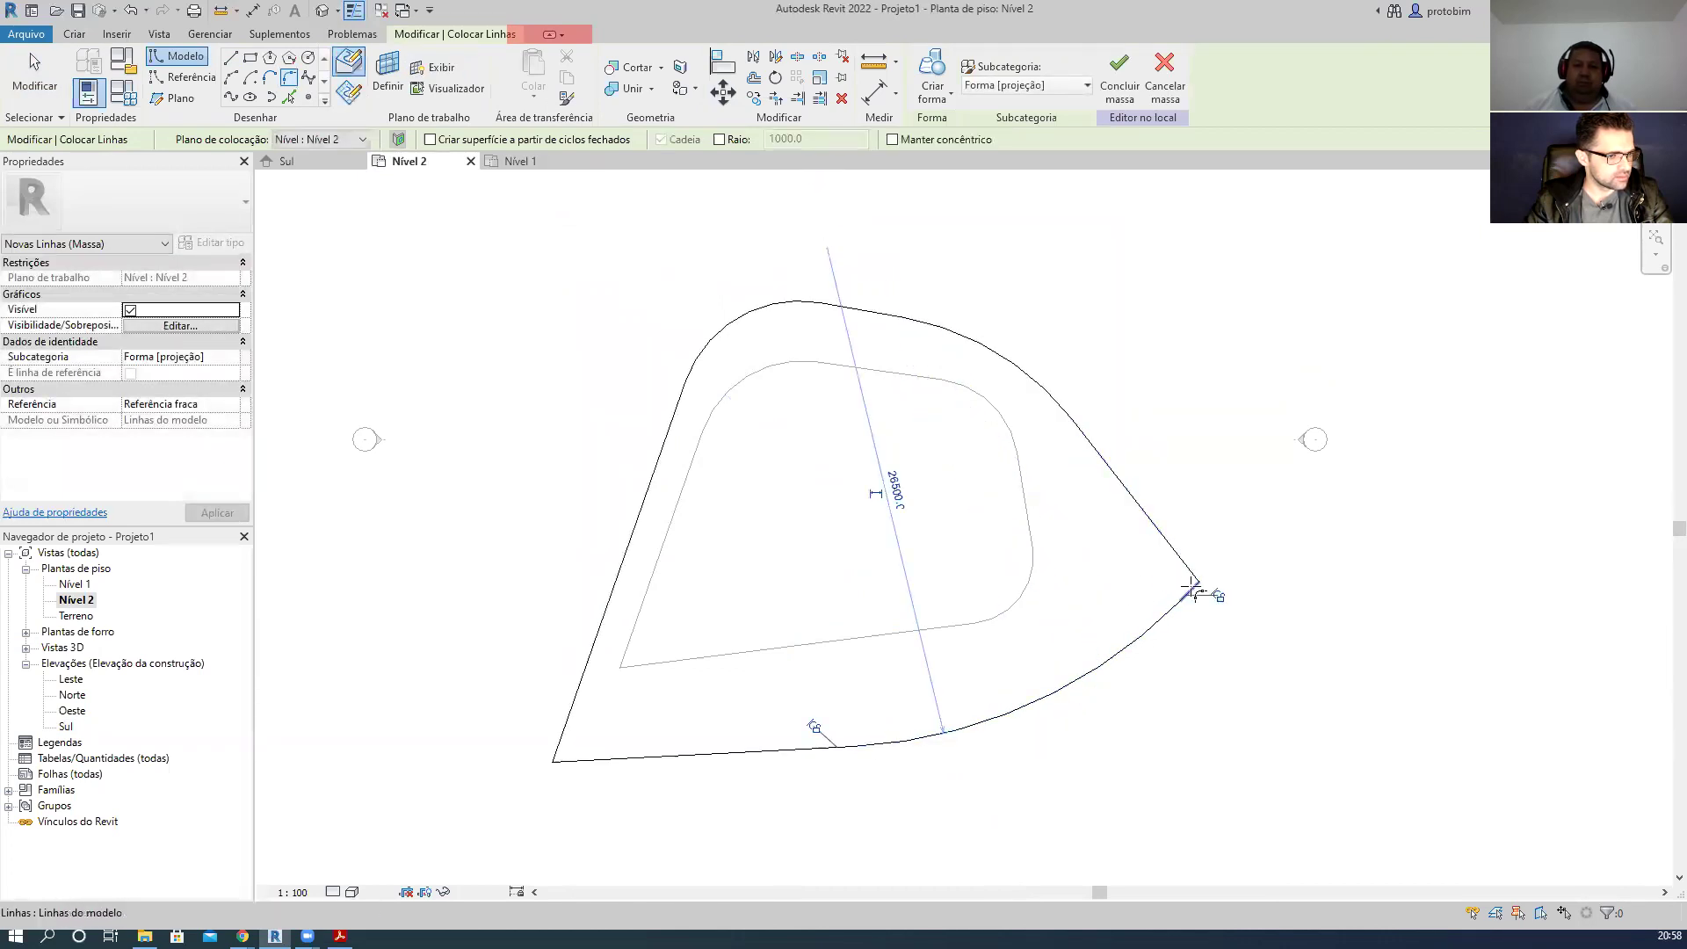
pyautogui.click(1188, 593)
pyautogui.click(1181, 586)
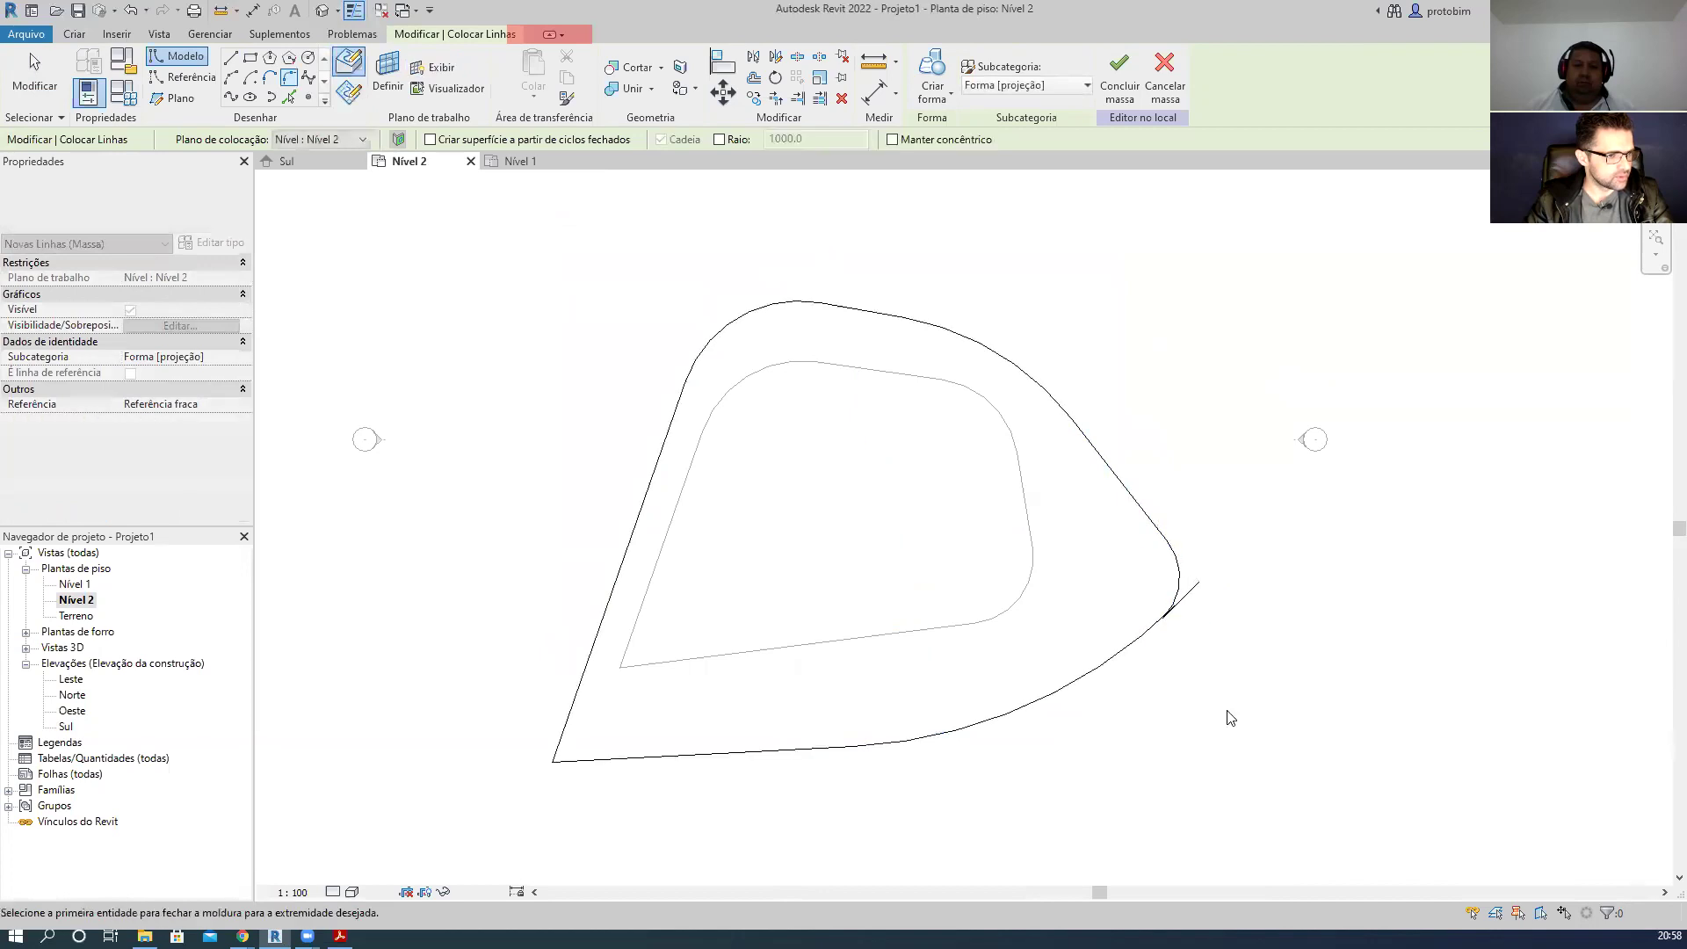
pyautogui.press('Escape')
pyautogui.press('Escape')
# - Inspect both profiles in 3D, checking the line chain at the upper profile's far-right corner
pyautogui.click(322, 9)
pyautogui.keyDown('shift'); pyautogui.moveTo(1213, 652); pyautogui.dragTo(1173, 578, button='middle'); pyautogui.keyUp('shift')
pyautogui.press('Tab')
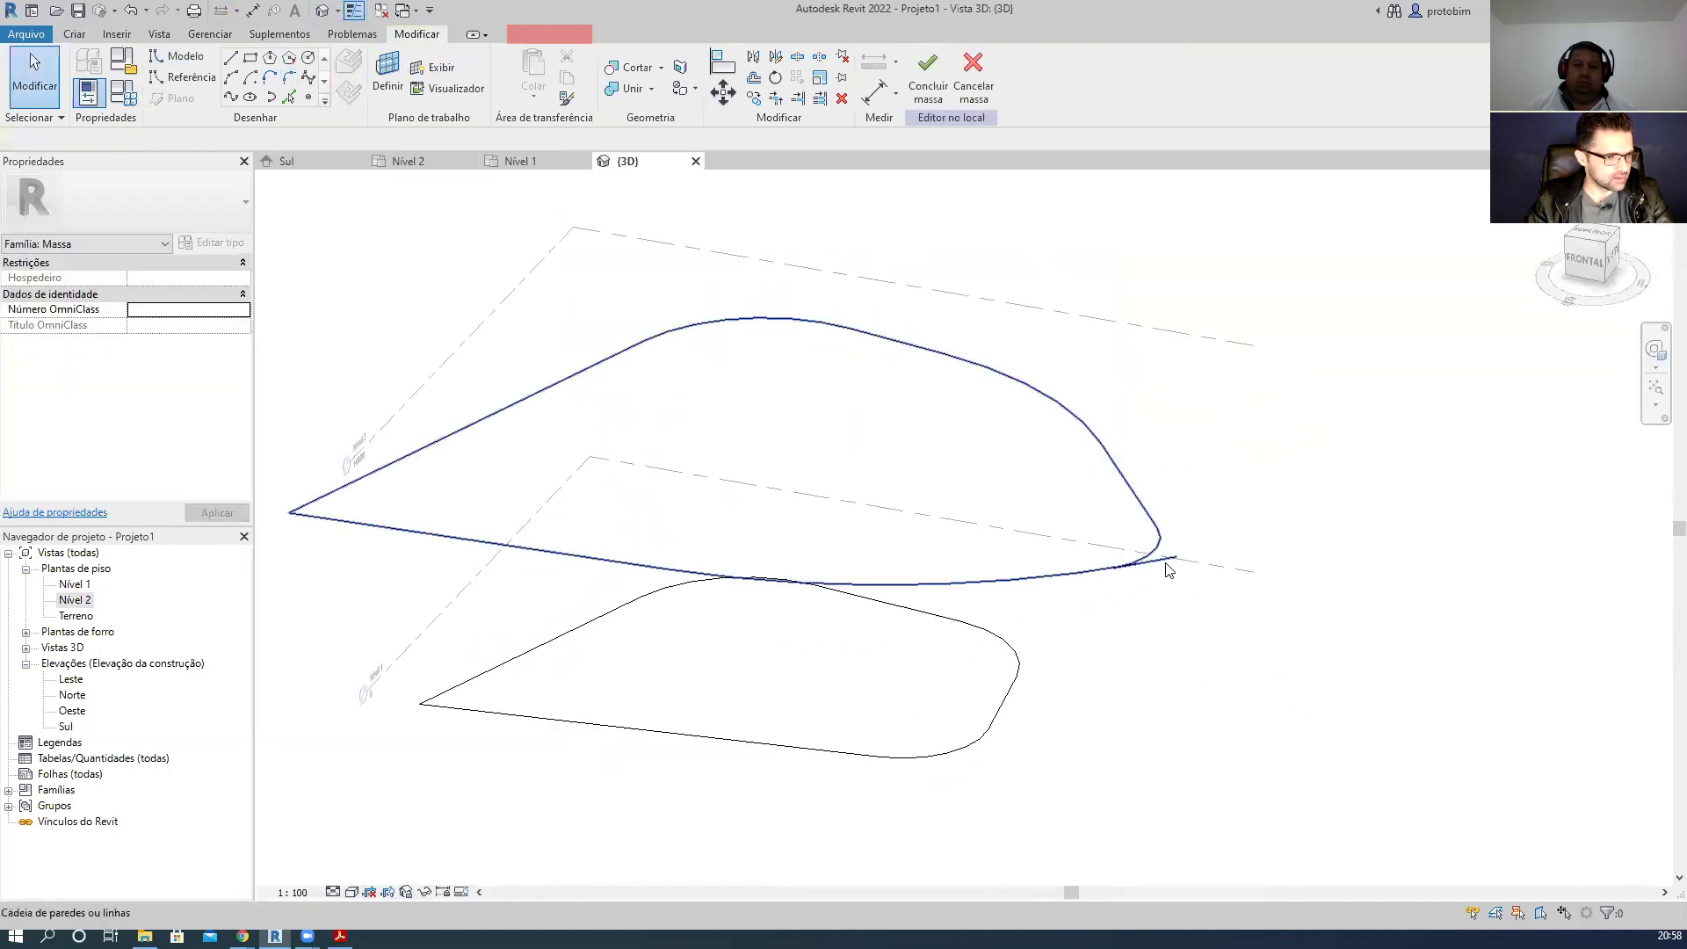
pyautogui.click(1168, 569)
pyautogui.scroll(3, 1146, 580)
pyautogui.click(1127, 552)
# - On Nível 2, pull the end of the leftover straight segment away from the profile's far-right corner
pyautogui.click(419, 164)
pyautogui.scroll(5, 1169, 606)
pyautogui.press('Tab')
pyautogui.click(1178, 607)
pyautogui.scroll(-2, 1134, 545)
pyautogui.moveTo(1203, 501); pyautogui.dragTo(1205, 685)
pyautogui.press('Escape')
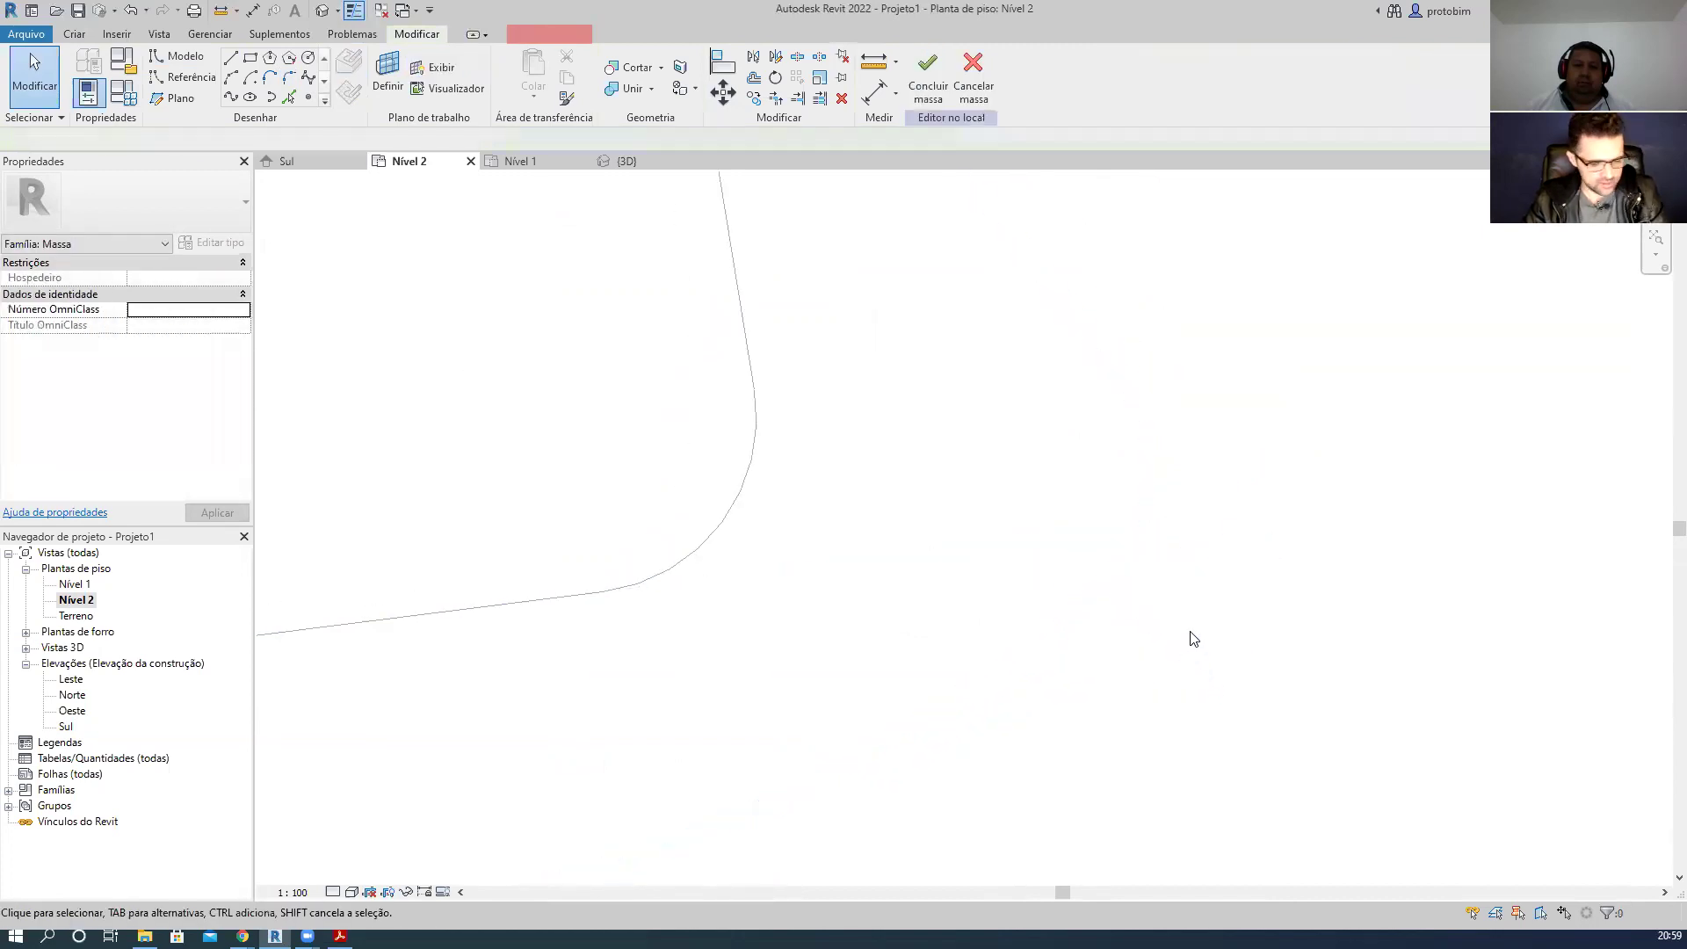
# - Delete the stray straight segment sticking out of the Nível 2 profile at its far-right corner
pyautogui.scroll(4, 1143, 606)
pyautogui.press('Tab')
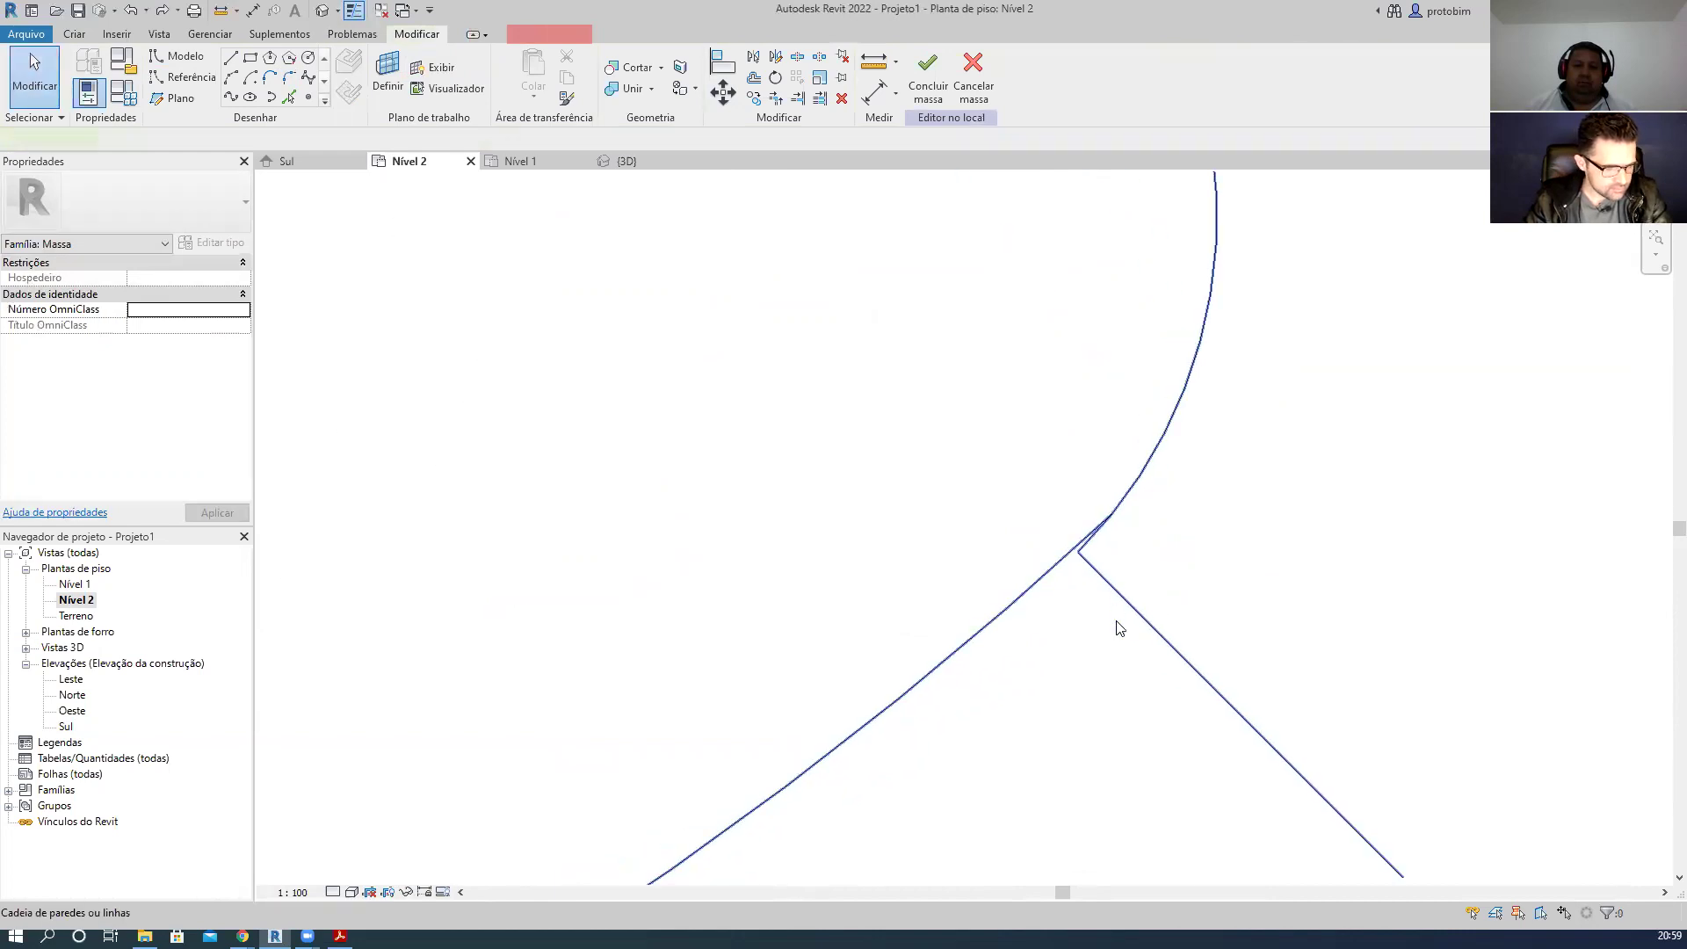
pyautogui.click(1114, 590)
pyautogui.scroll(-3, 1151, 629)
pyautogui.press('Escape')
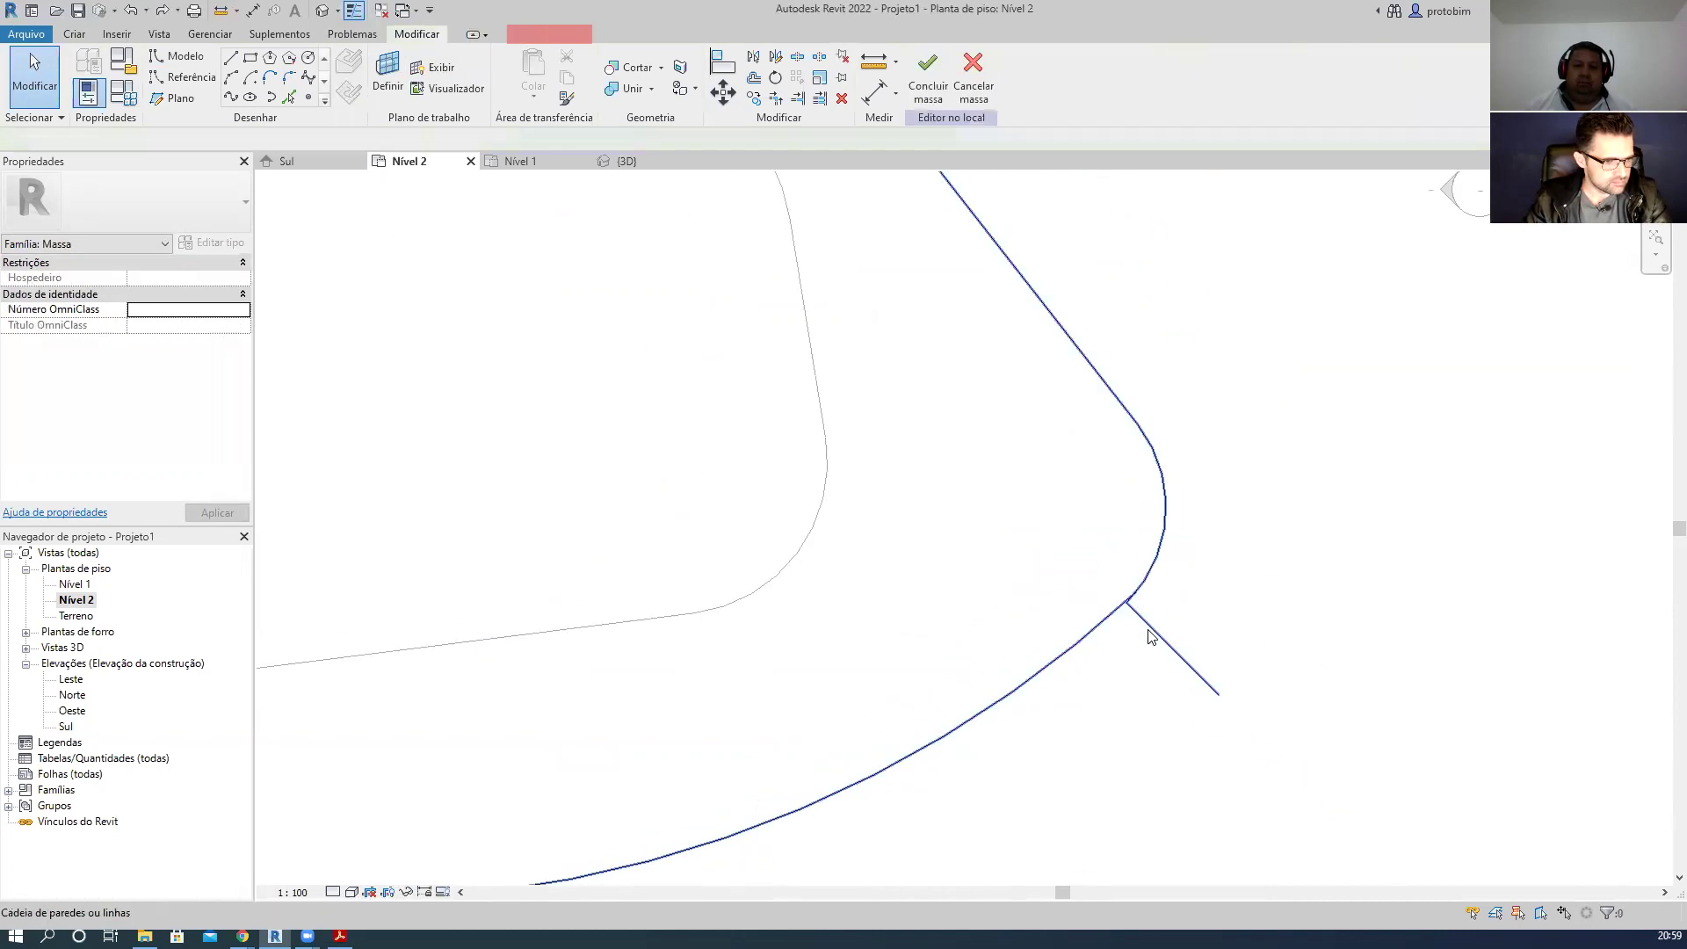
pyautogui.click(1151, 629)
pyautogui.press('Delete')
# - Trim the lower arc and the far-right arc of the Nível 2 profile to each other, closing the loop
pyautogui.scroll(3, 1143, 606)
pyautogui.click(1152, 567)
pyautogui.moveTo(1152, 567)
pyautogui.mouseDown()
pyautogui.moveTo(1110, 588)
pyautogui.moveTo(1116, 612)
pyautogui.moveTo(1151, 576)
pyautogui.mouseUp()
pyautogui.press('Escape')
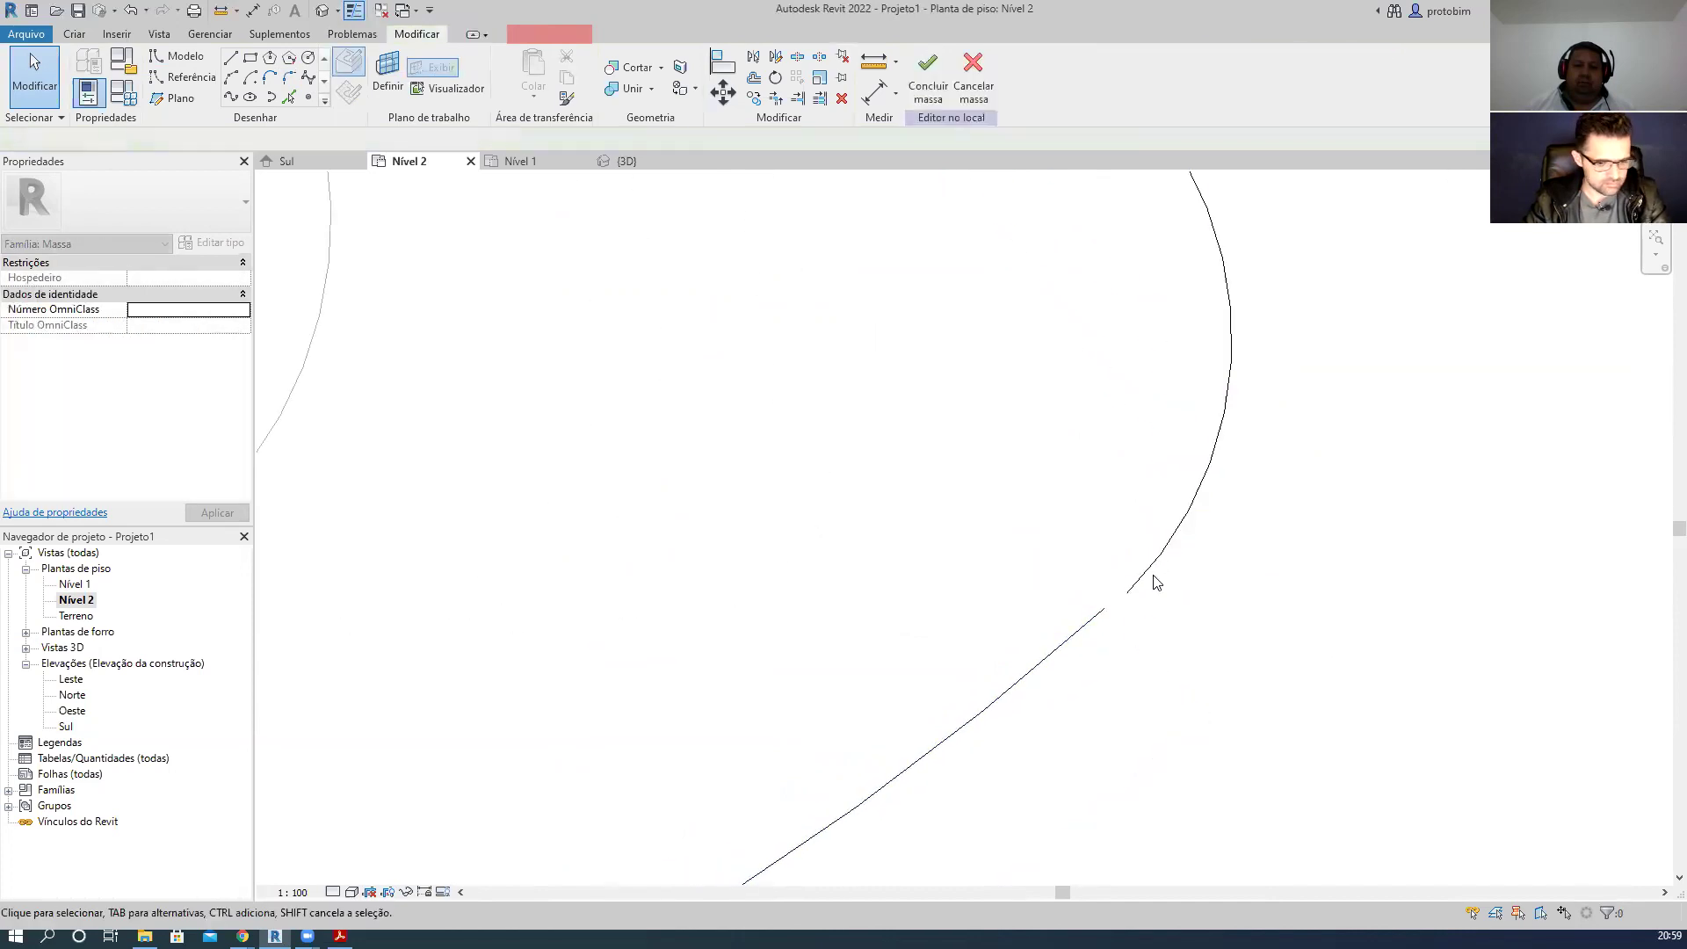
pyautogui.press('t')
pyautogui.press('r')
pyautogui.scroll(-4, 1183, 629)
pyautogui.click(1064, 684)
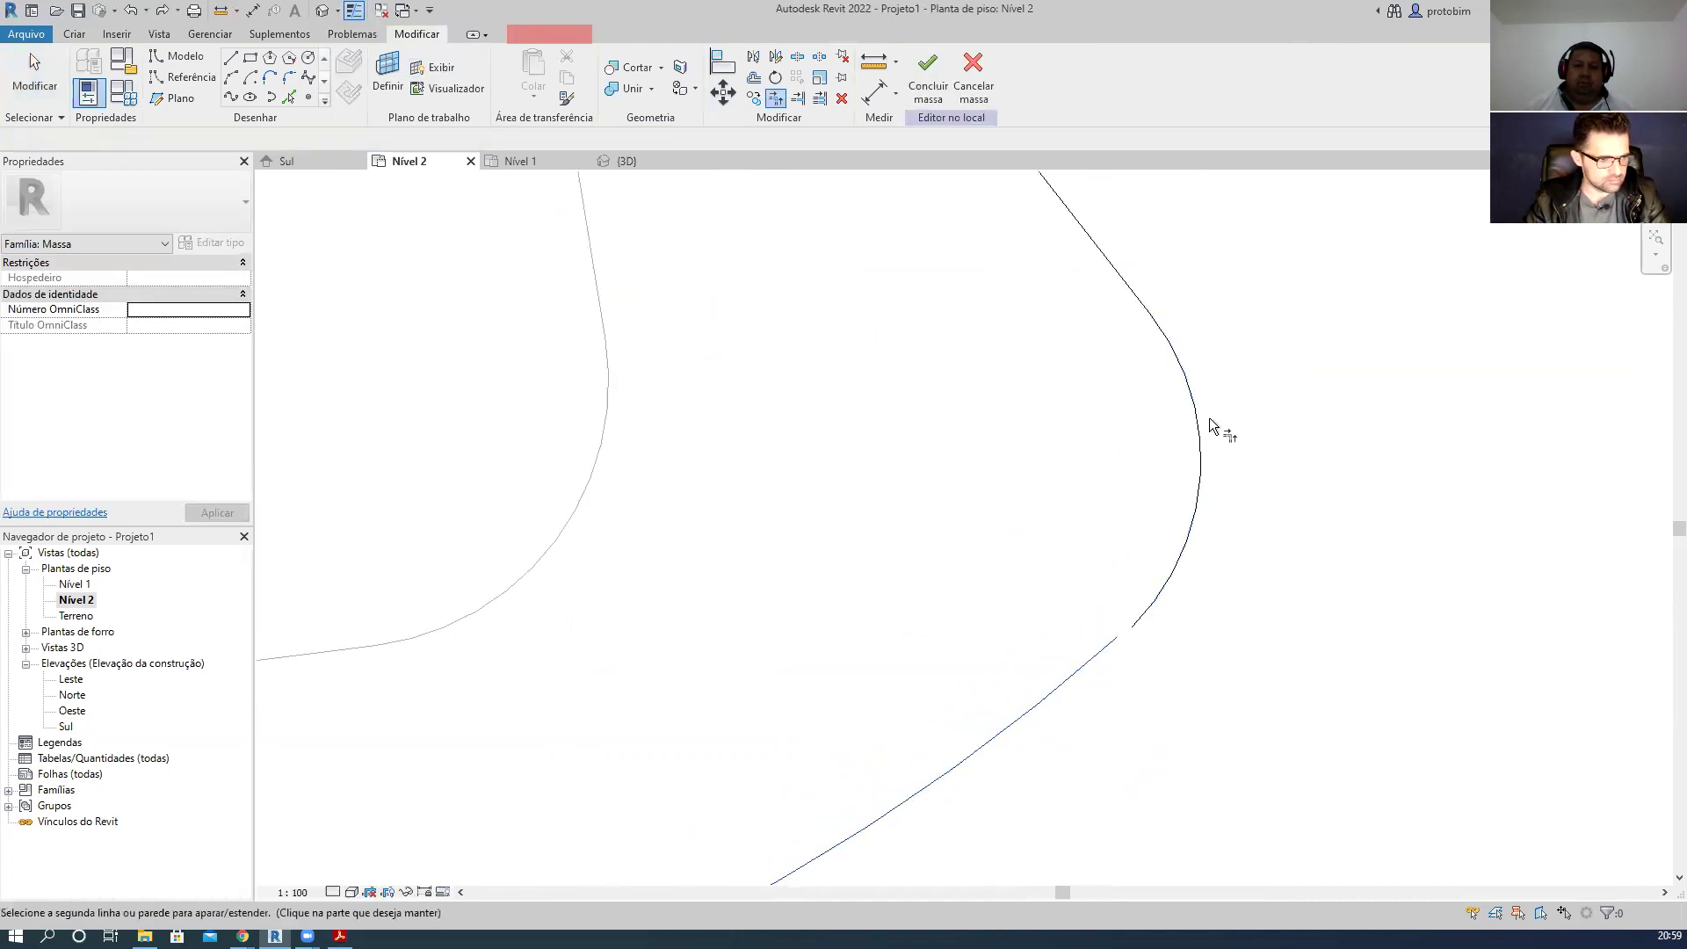
pyautogui.click(1193, 421)
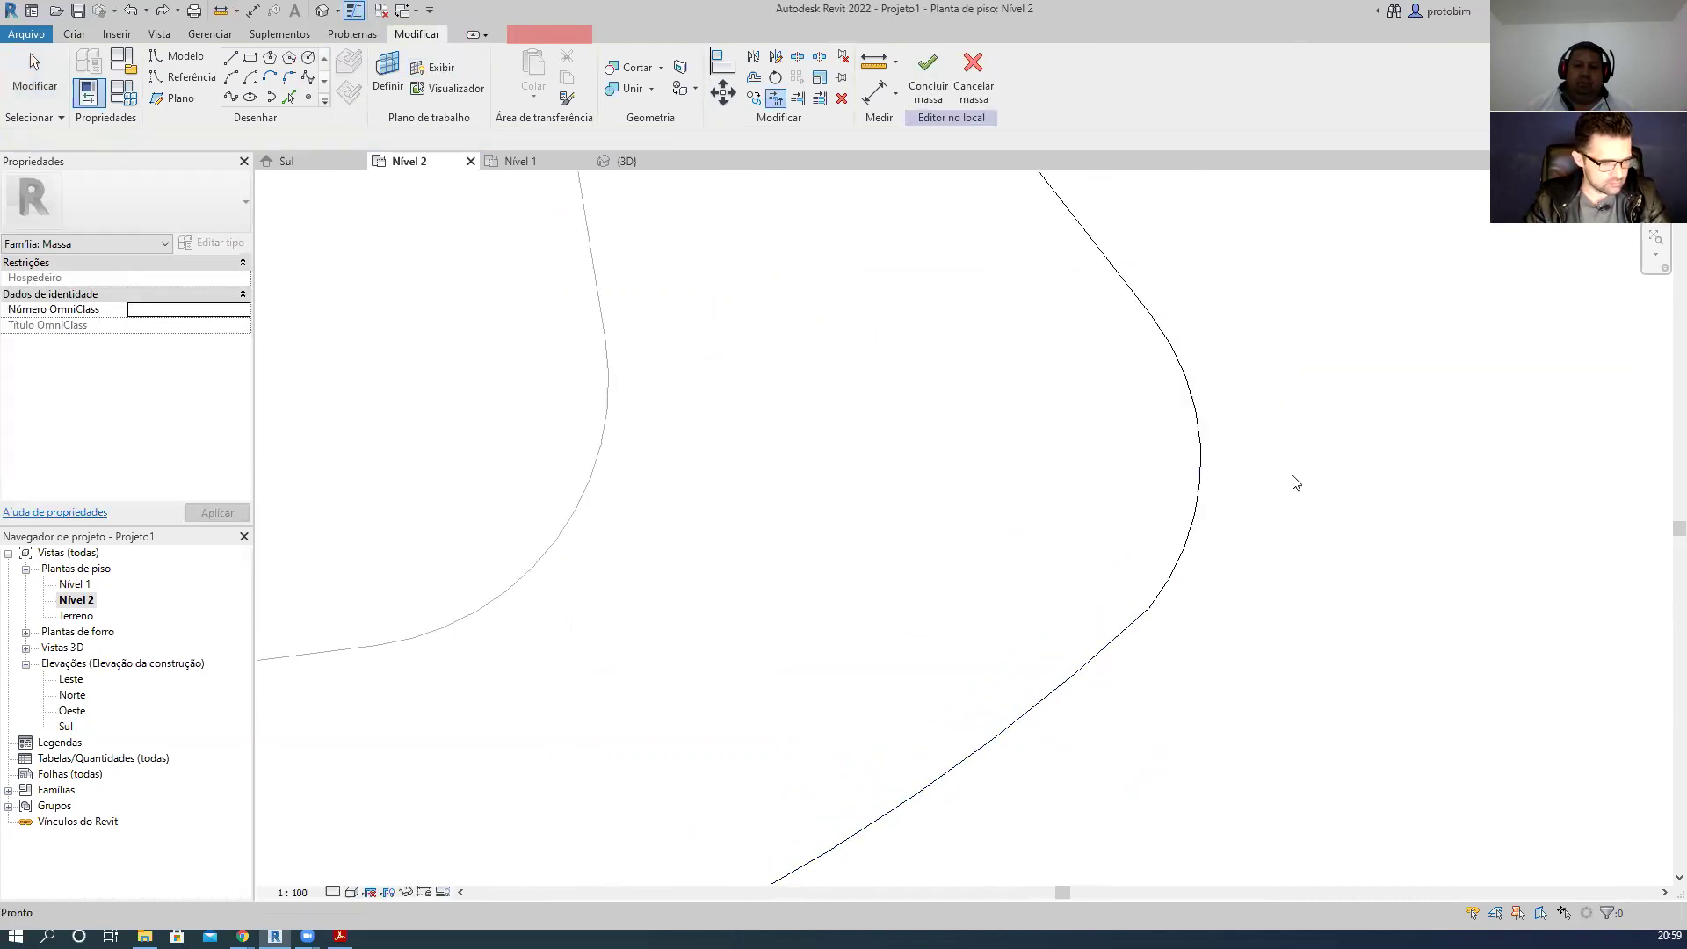
# - Create a solid form in the 3D view from the Nível 1 and Nível 2 profiles
pyautogui.click(629, 162)
pyautogui.keyDown('shift'); pyautogui.moveTo(1171, 561); pyautogui.dragTo(1292, 677, button='middle'); pyautogui.keyUp('shift')
pyautogui.moveTo(678, 794); pyautogui.dragTo(1344, 366)
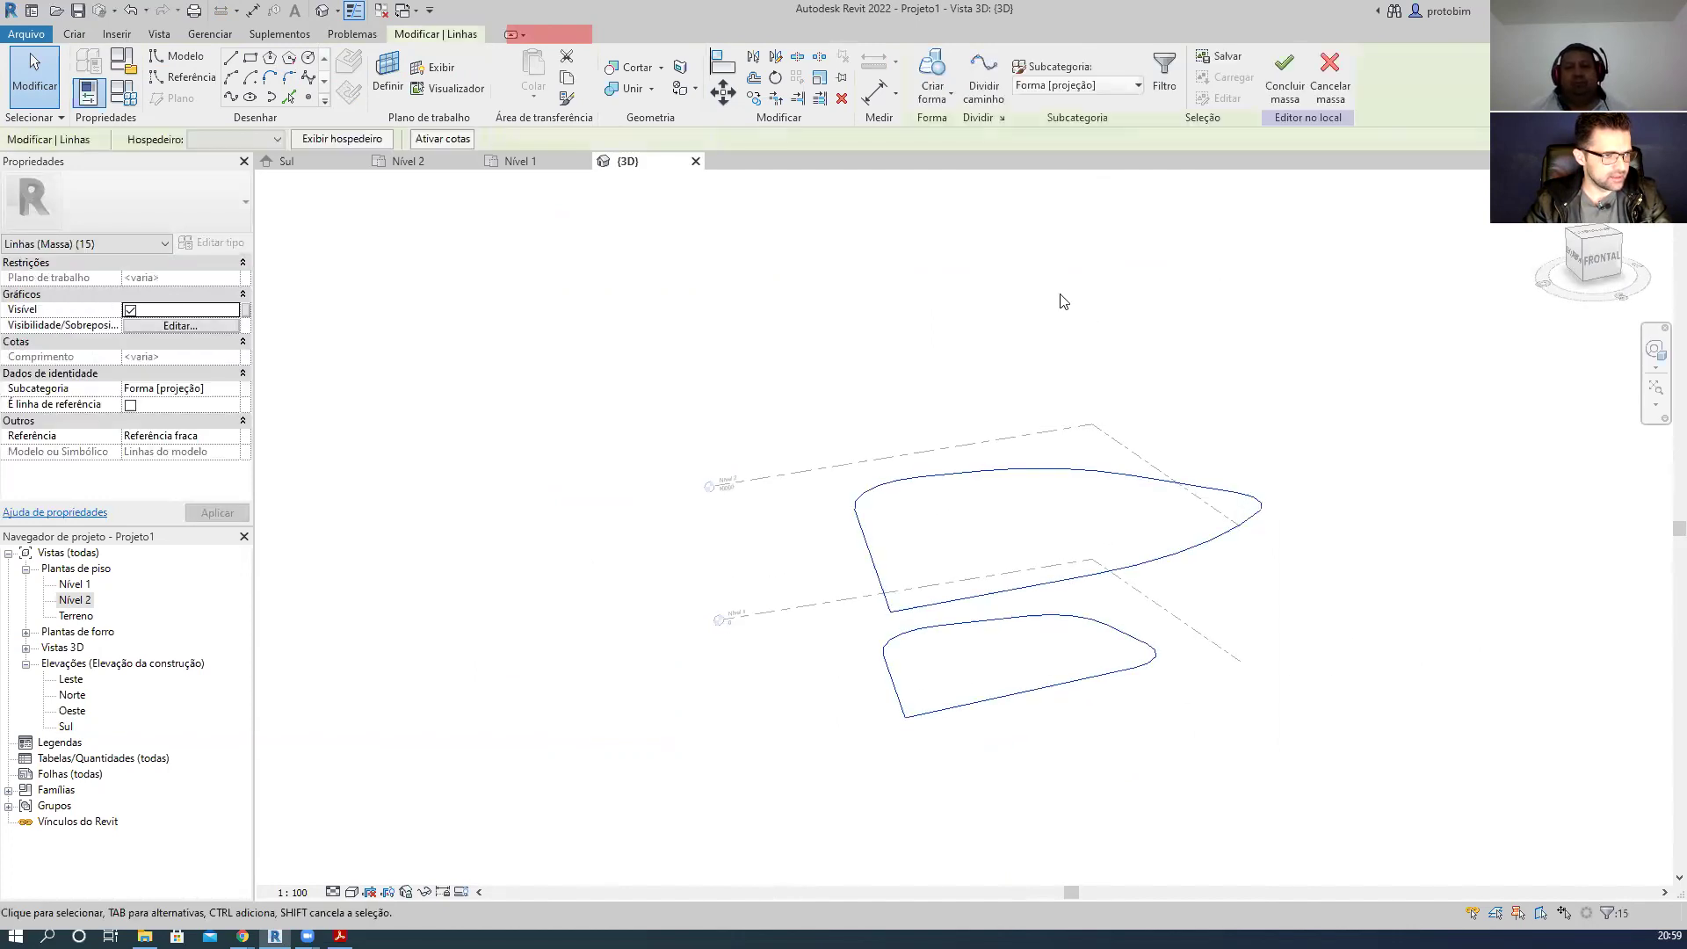
pyautogui.click(922, 72)
pyautogui.keyDown('shift'); pyautogui.moveTo(1230, 527); pyautogui.dragTo(1212, 670, button='middle'); pyautogui.keyUp('shift')
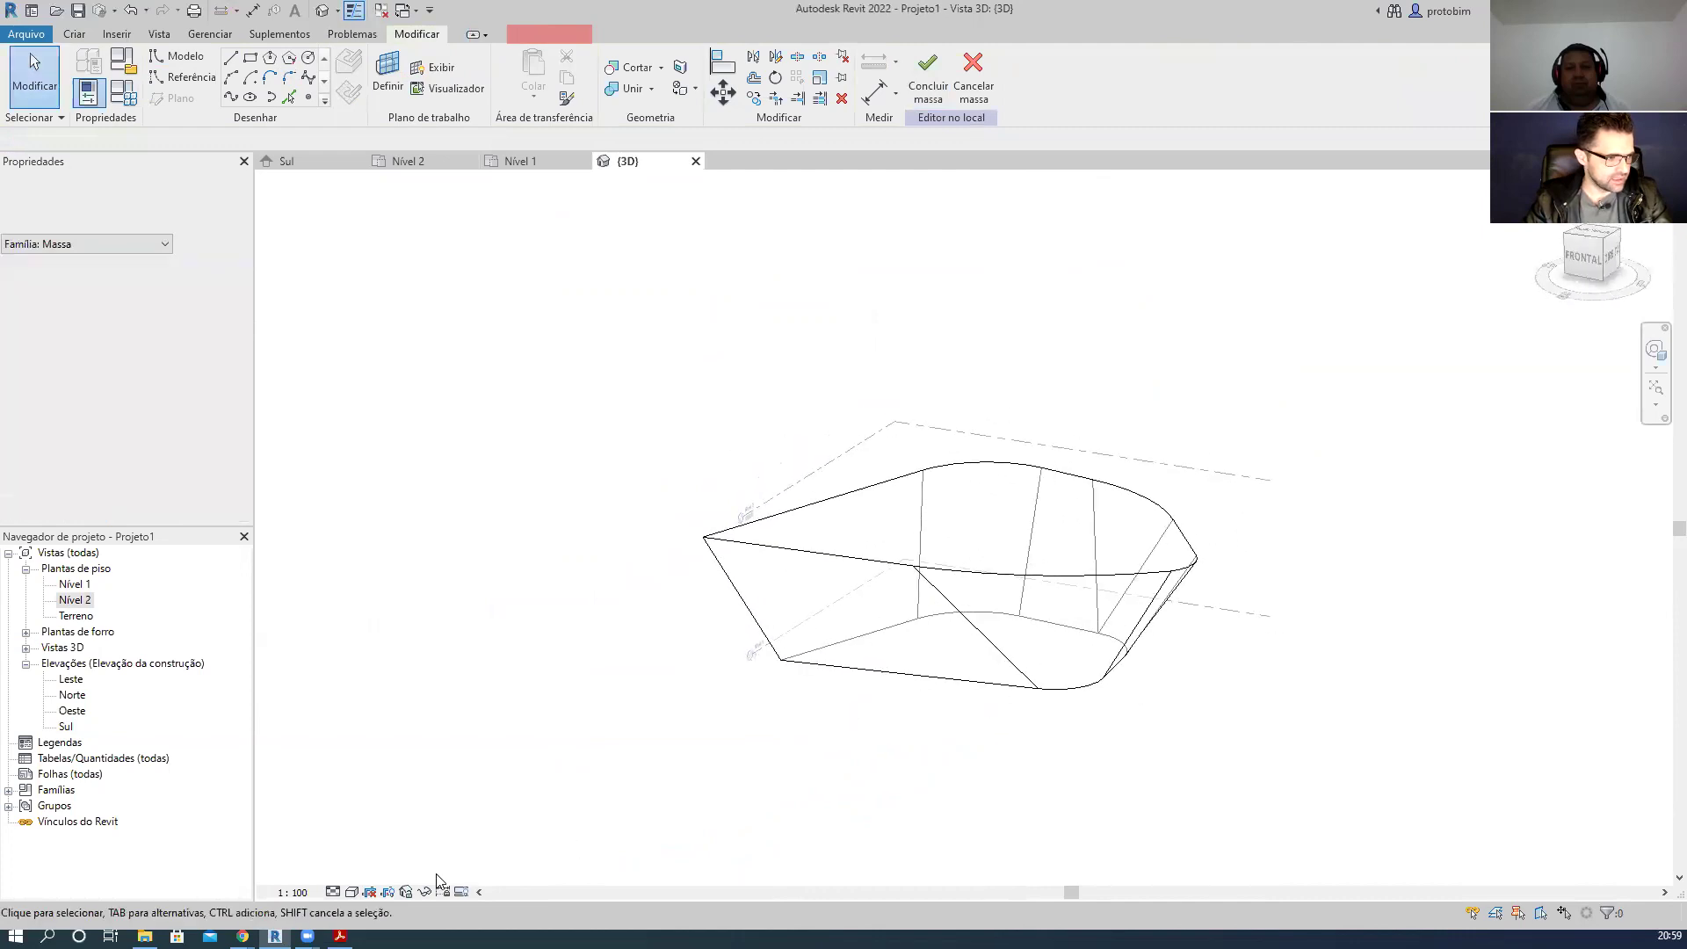
# - Set the 3D view's visual style to Sombreado and finish the in-place mass
pyautogui.click(333, 892)
pyautogui.click(351, 892)
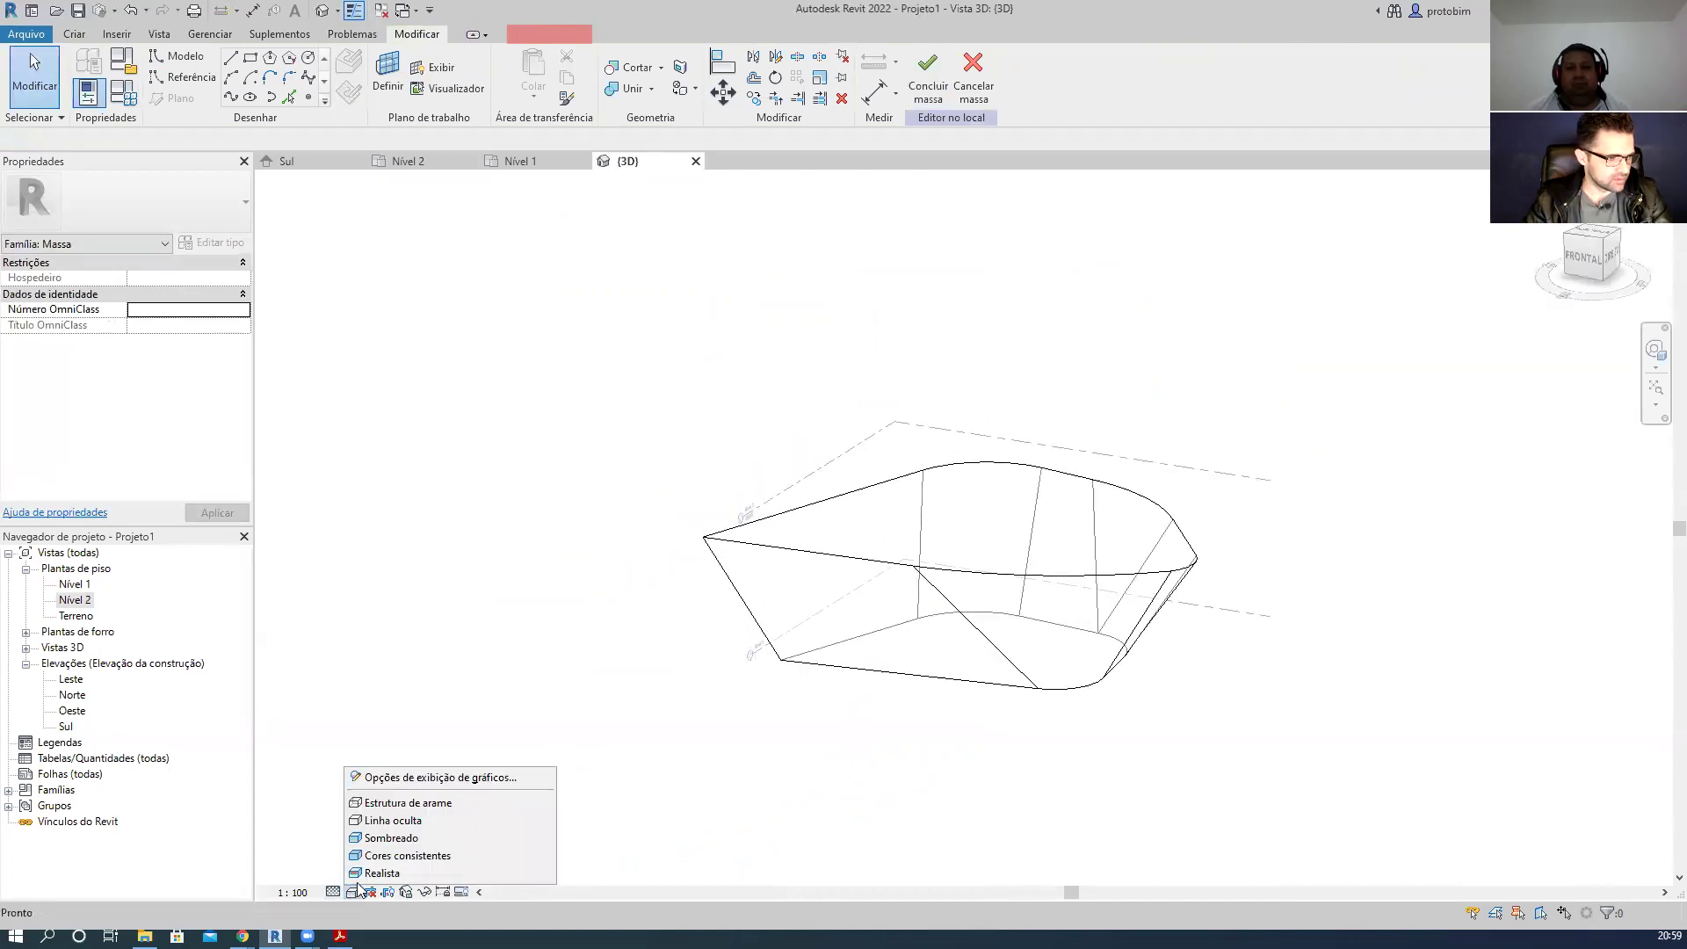
pyautogui.click(394, 837)
pyautogui.moveTo(795, 795)
pyautogui.keyDown('shift'); pyautogui.mouseDown(button='middle')
pyautogui.moveTo(1183, 730)
pyautogui.moveTo(1160, 768)
pyautogui.moveTo(1375, 465)
pyautogui.moveTo(981, 382)
pyautogui.mouseUp(button='middle'); pyautogui.keyUp('shift')
pyautogui.scroll(-3, 981, 382)
pyautogui.click(928, 74)
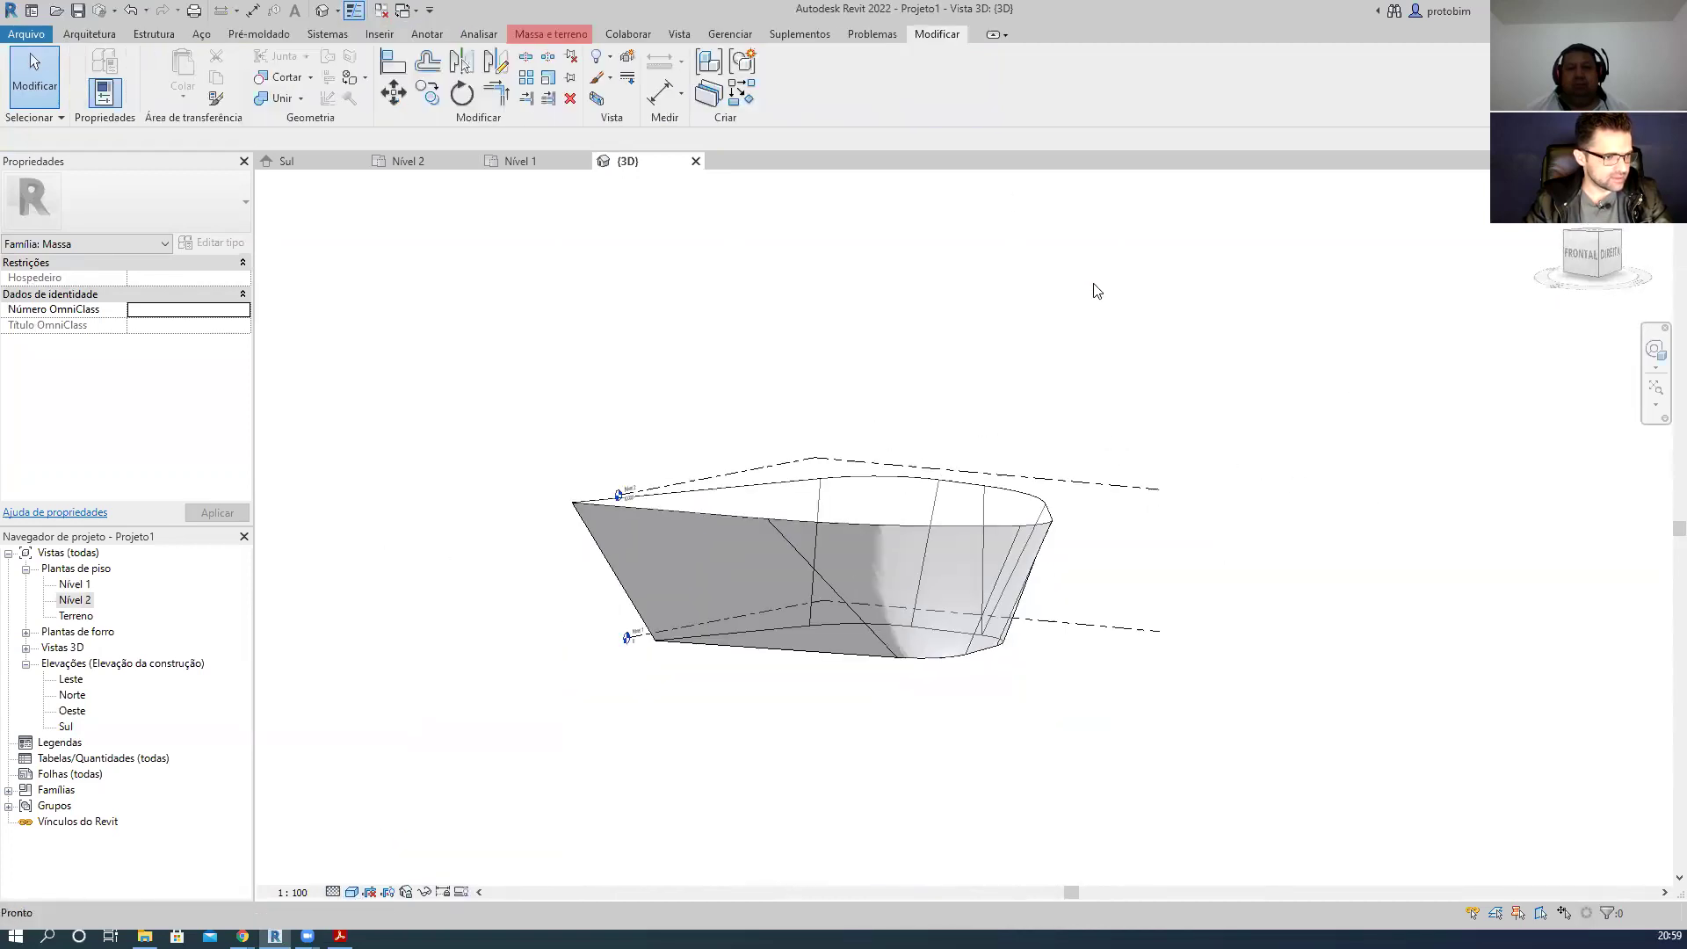
pyautogui.keyDown('shift'); pyautogui.moveTo(1098, 380); pyautogui.dragTo(1099, 615, button='middle'); pyautogui.keyUp('shift')
# - Try to place basic walls by face on the sloped and curved sides of the mass
pyautogui.click(79, 34)
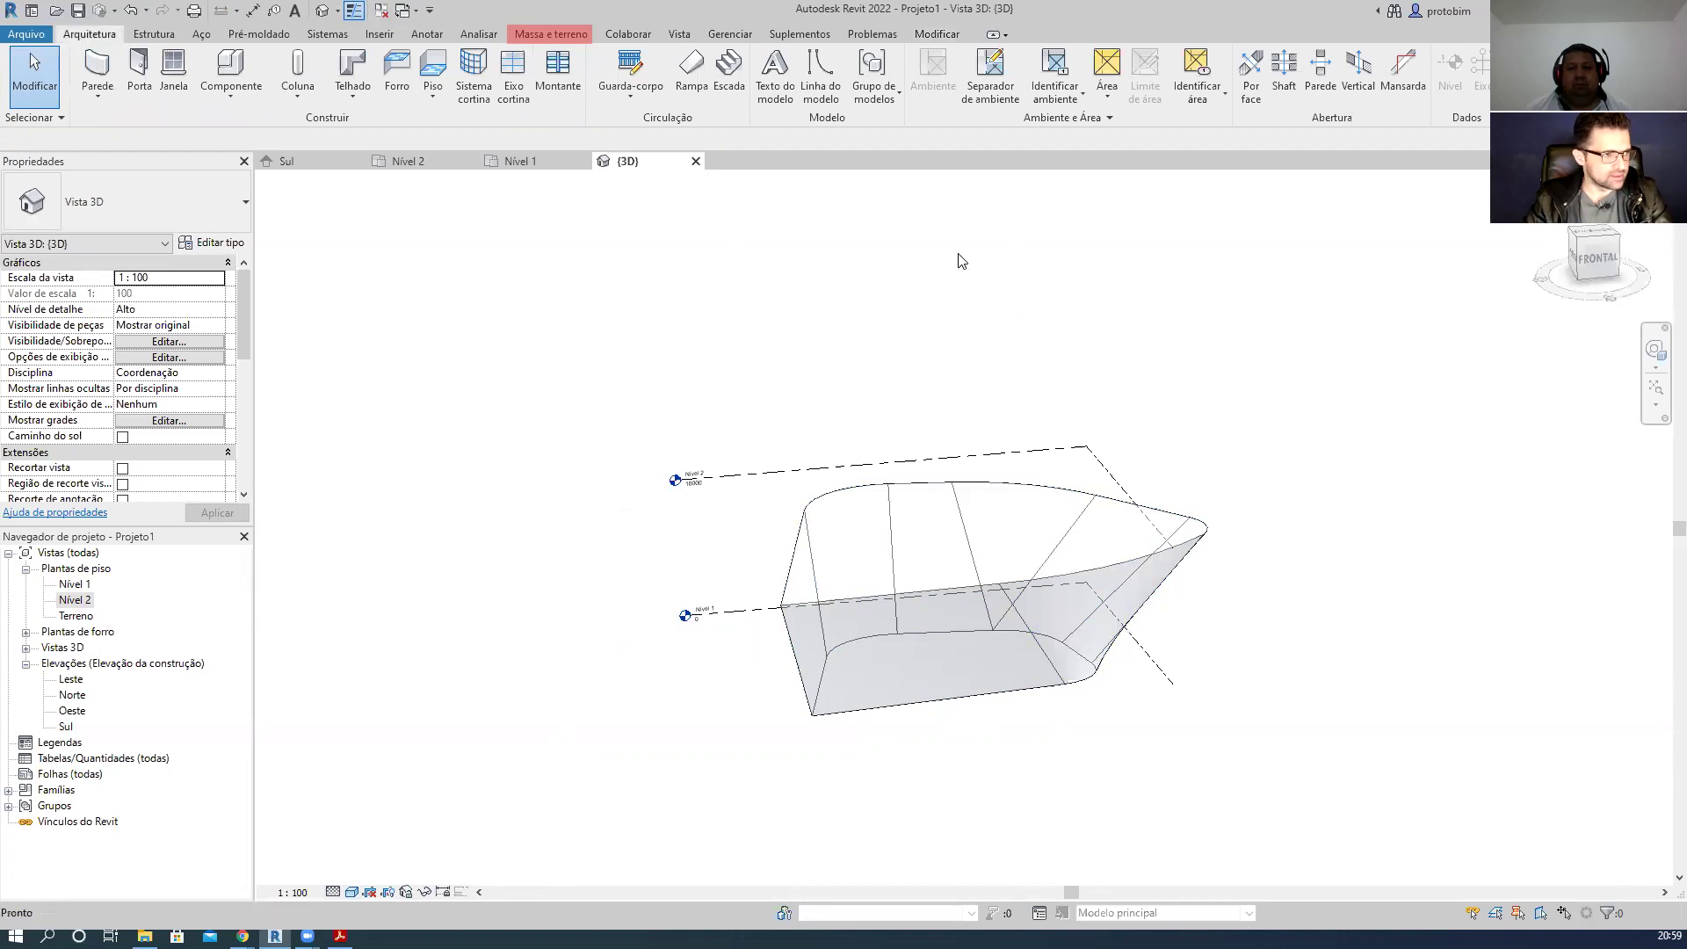
pyautogui.press('w')
pyautogui.press('a')
pyautogui.click(813, 96)
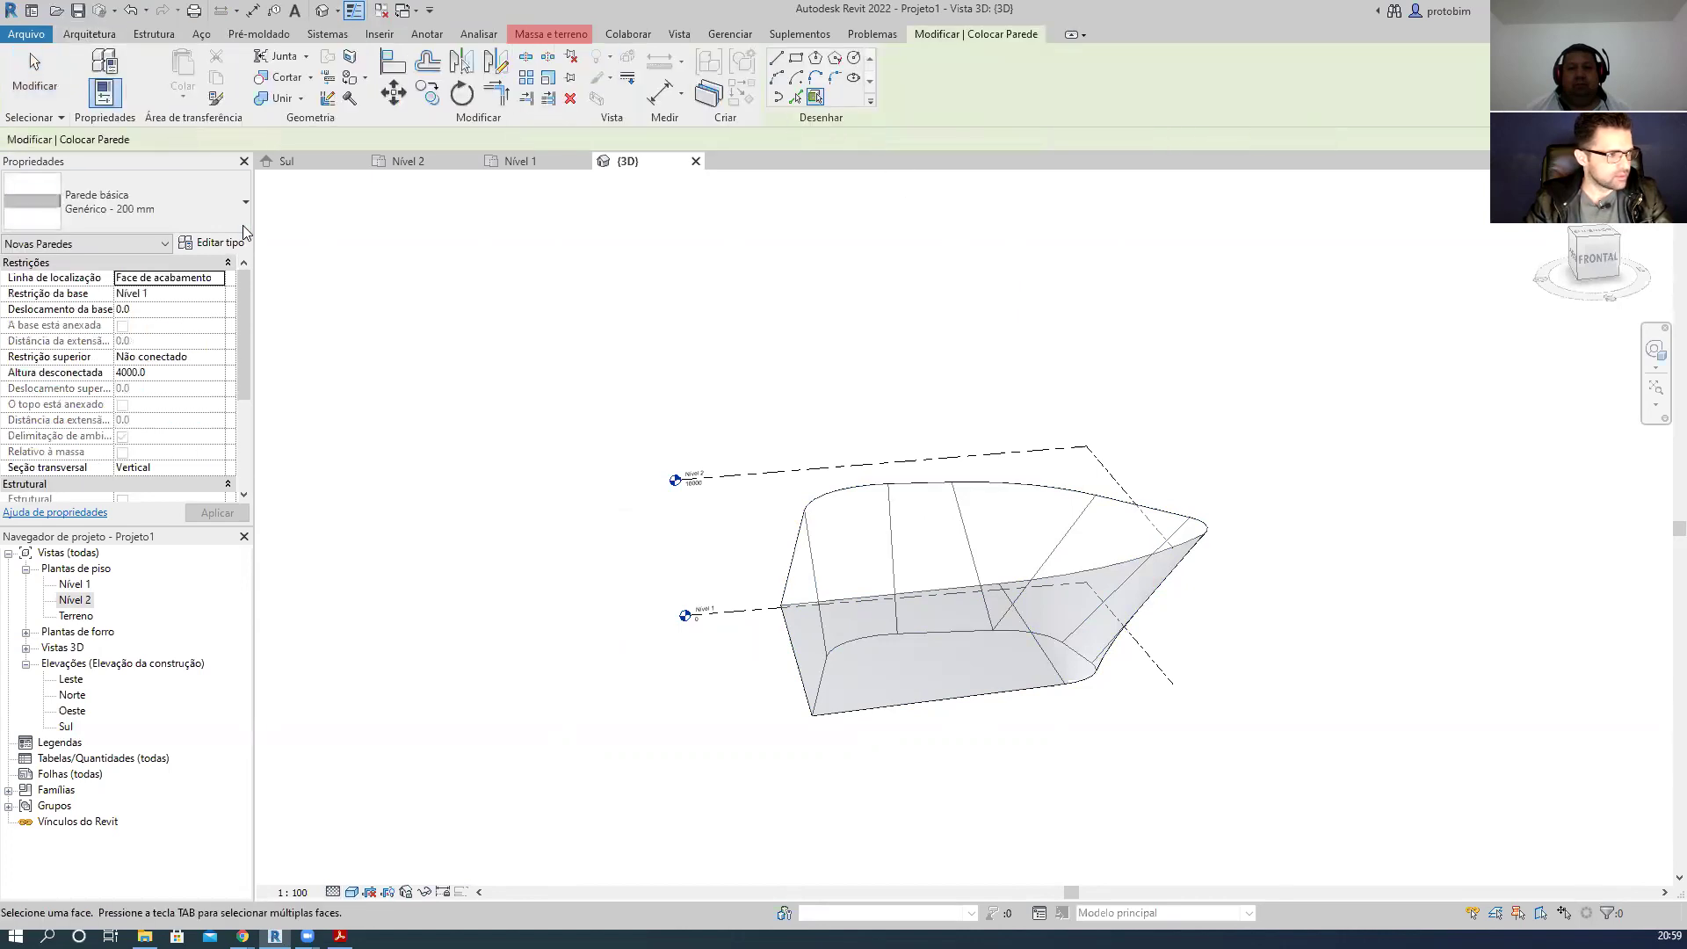
pyautogui.click(223, 202)
pyautogui.click(160, 296)
pyautogui.keyDown('shift'); pyautogui.moveTo(1168, 615); pyautogui.dragTo(1046, 631, button='middle'); pyautogui.keyUp('shift')
pyautogui.scroll(3, 793, 621)
pyautogui.click(979, 642)
pyautogui.keyDown('shift'); pyautogui.moveTo(979, 642); pyautogui.dragTo(1133, 715, button='middle'); pyautogui.keyUp('shift')
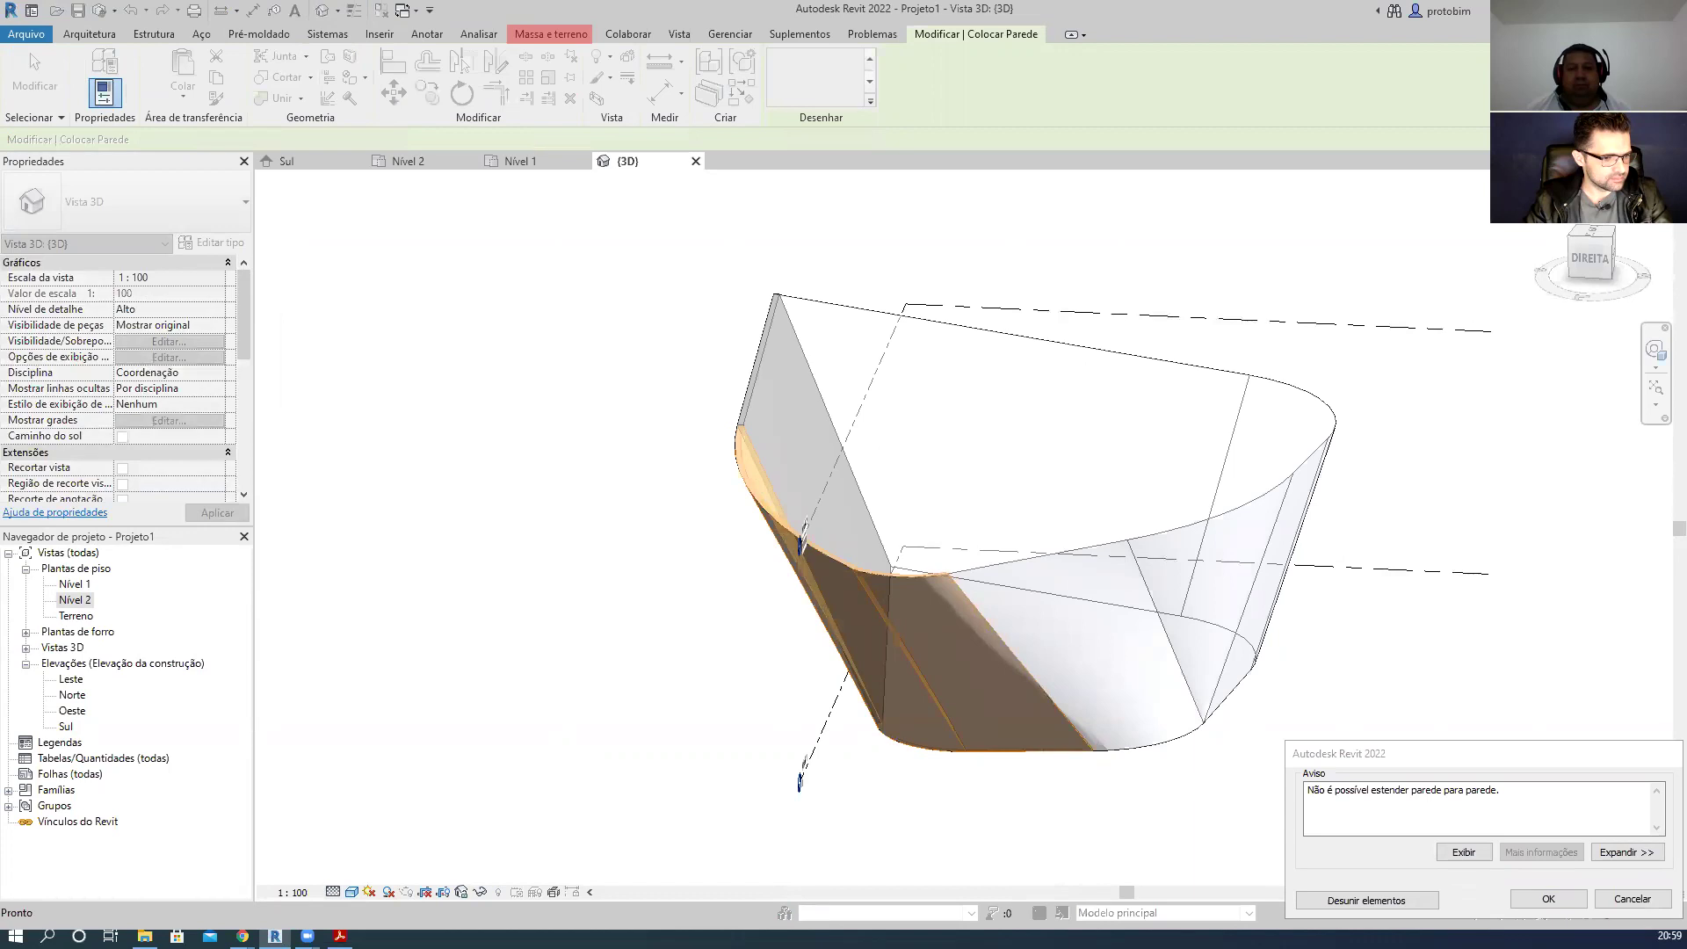
# - Unjoin the conflicting face-based walls and clear the trial walls from the mass
pyautogui.click(1381, 893)
pyautogui.press('Escape')
pyautogui.press('Escape')
pyautogui.keyDown('shift'); pyautogui.moveTo(1181, 668); pyautogui.dragTo(1128, 686, button='middle'); pyautogui.keyUp('shift')
pyautogui.moveTo(1167, 779); pyautogui.dragTo(1227, 793)
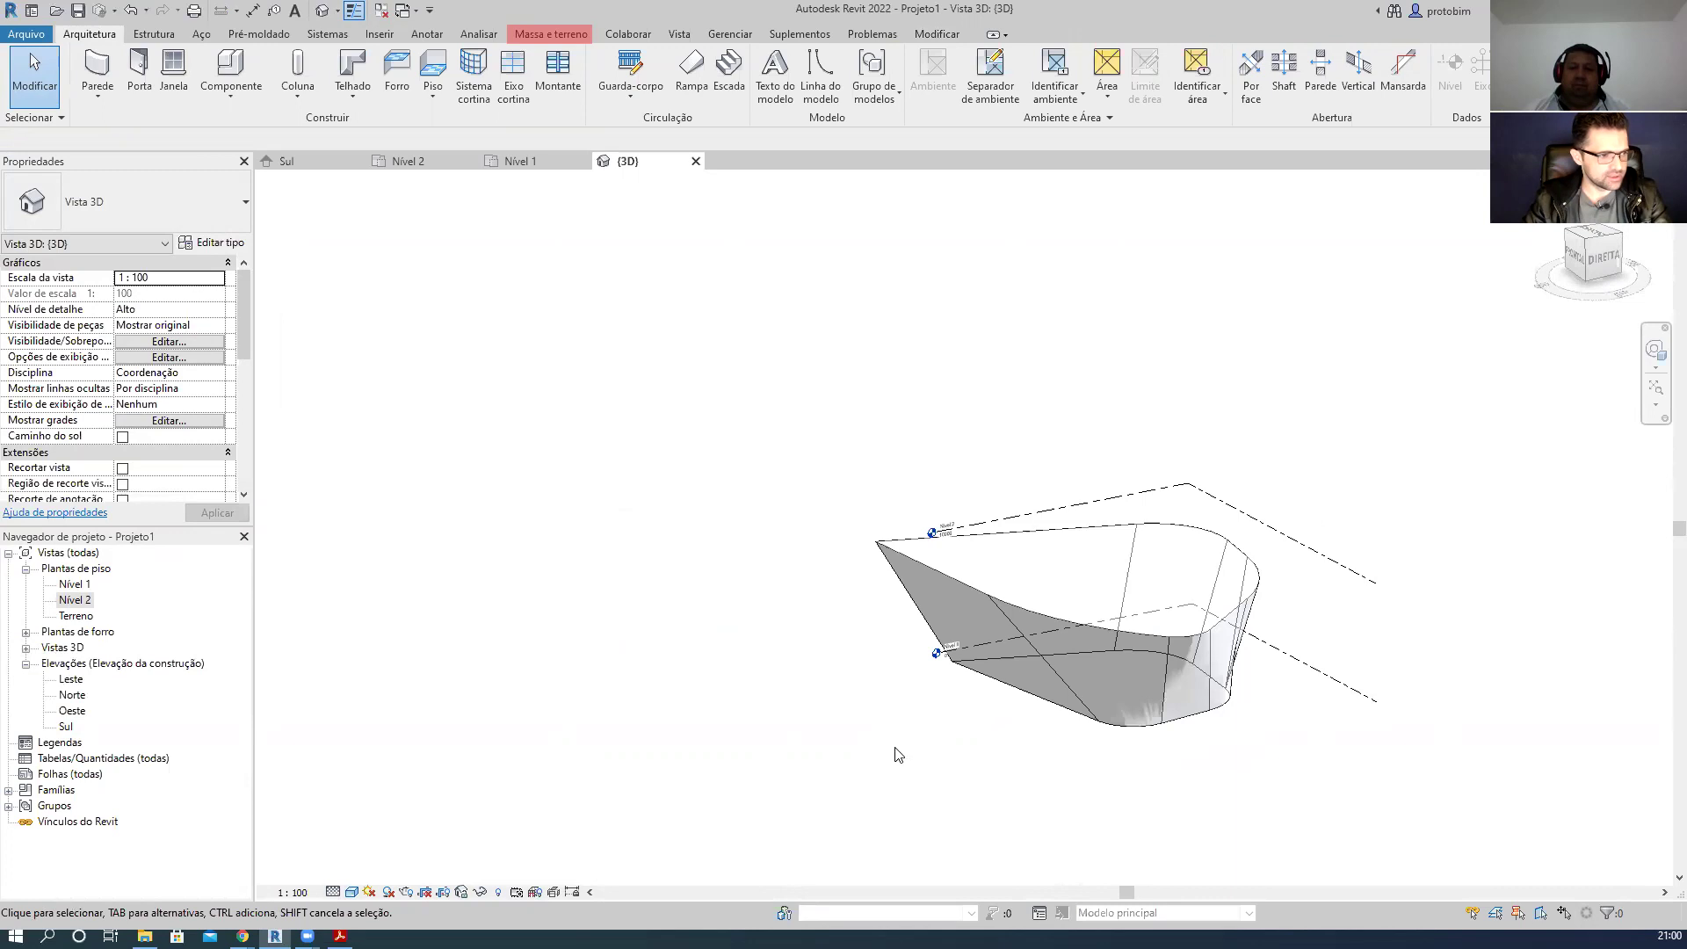
# - Start a curtain system and set the Eixo 1 spacing of type 1500 x 3000mm to 1000
pyautogui.click(479, 84)
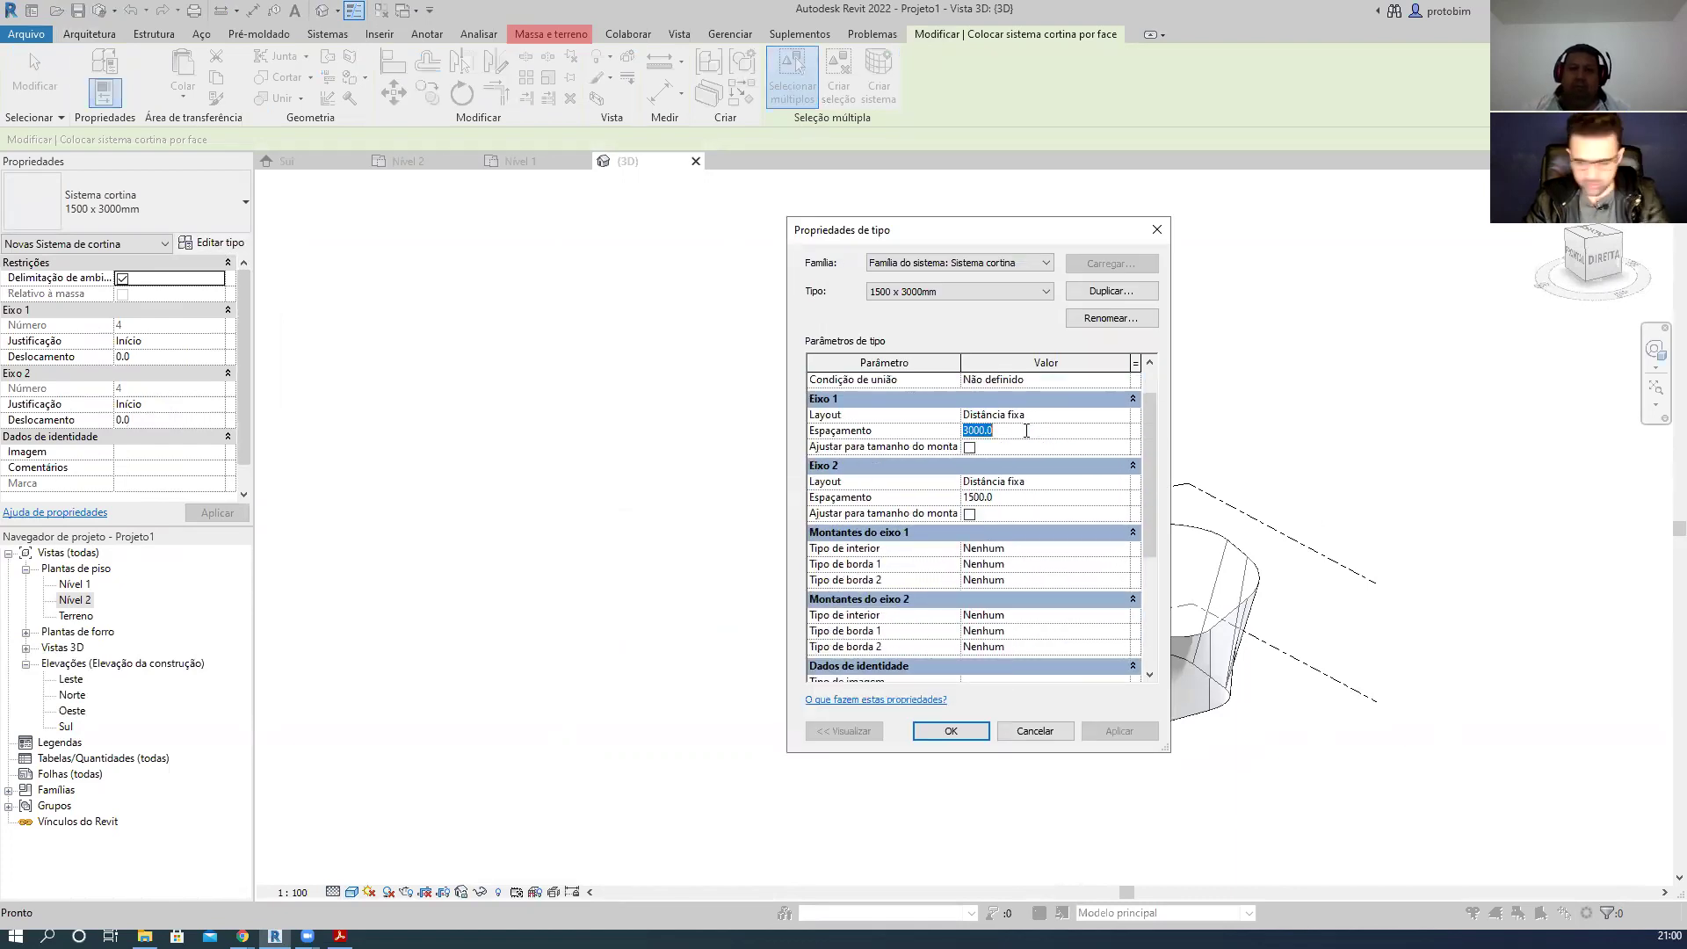
pyautogui.write('1000')
pyautogui.scroll(-3, 1082, 492)
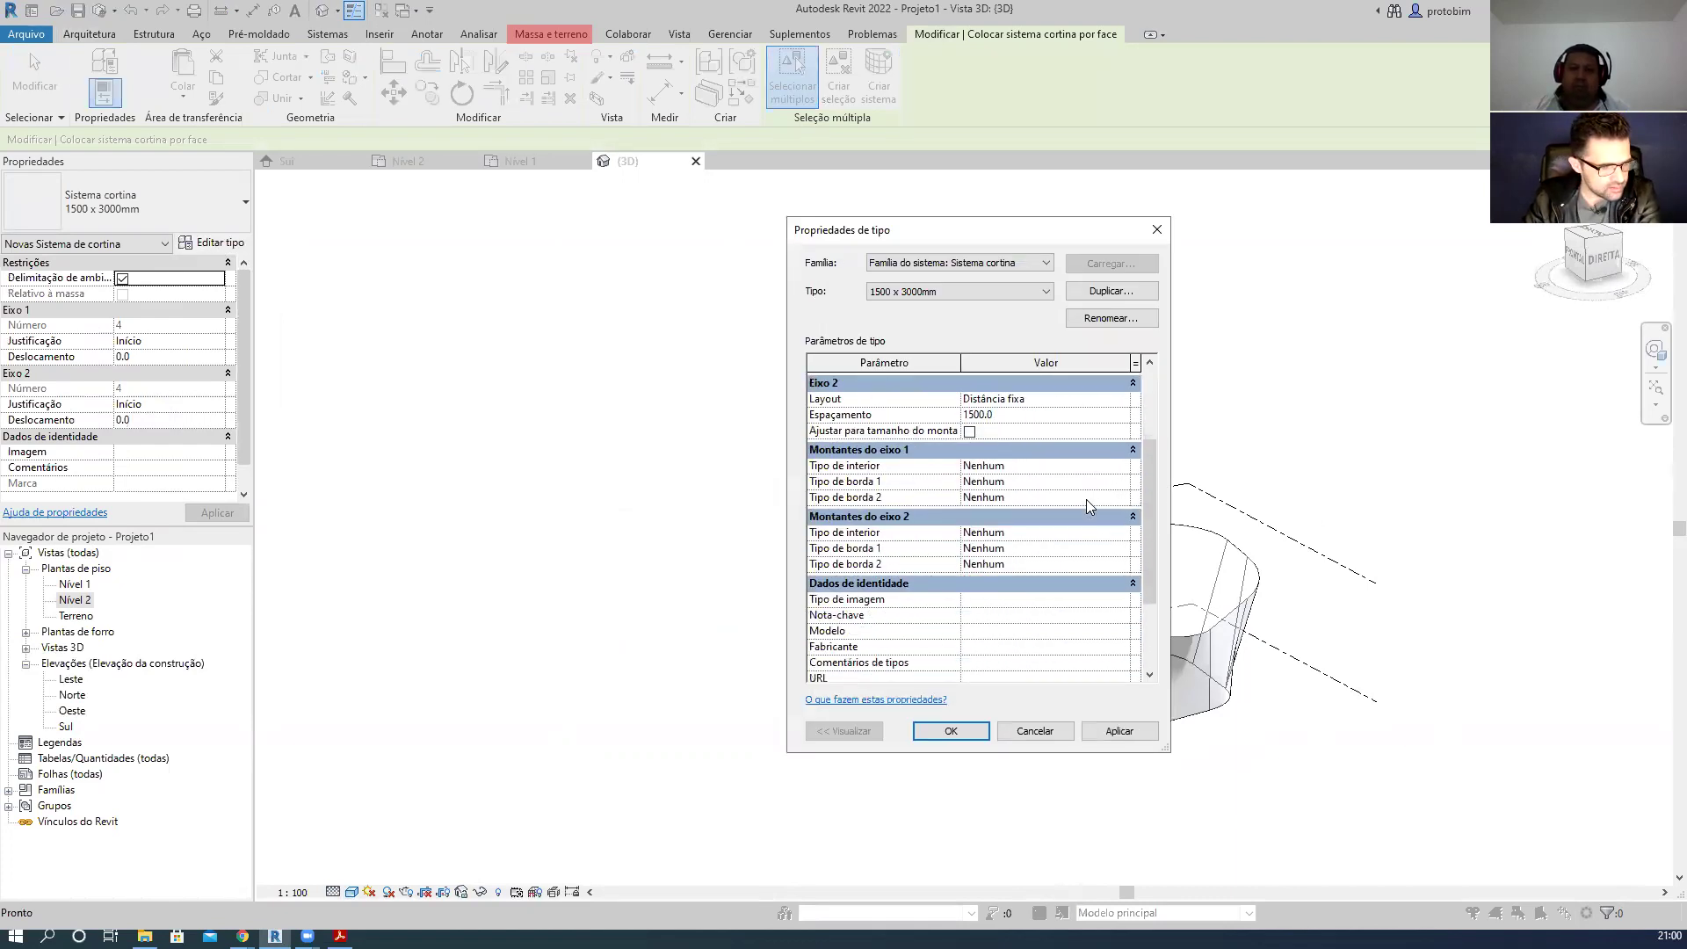
# - Assign Montante circular : Raio de 25 mm as the interior mullion type for both Eixo 1 and Eixo 2
pyautogui.click(1123, 432)
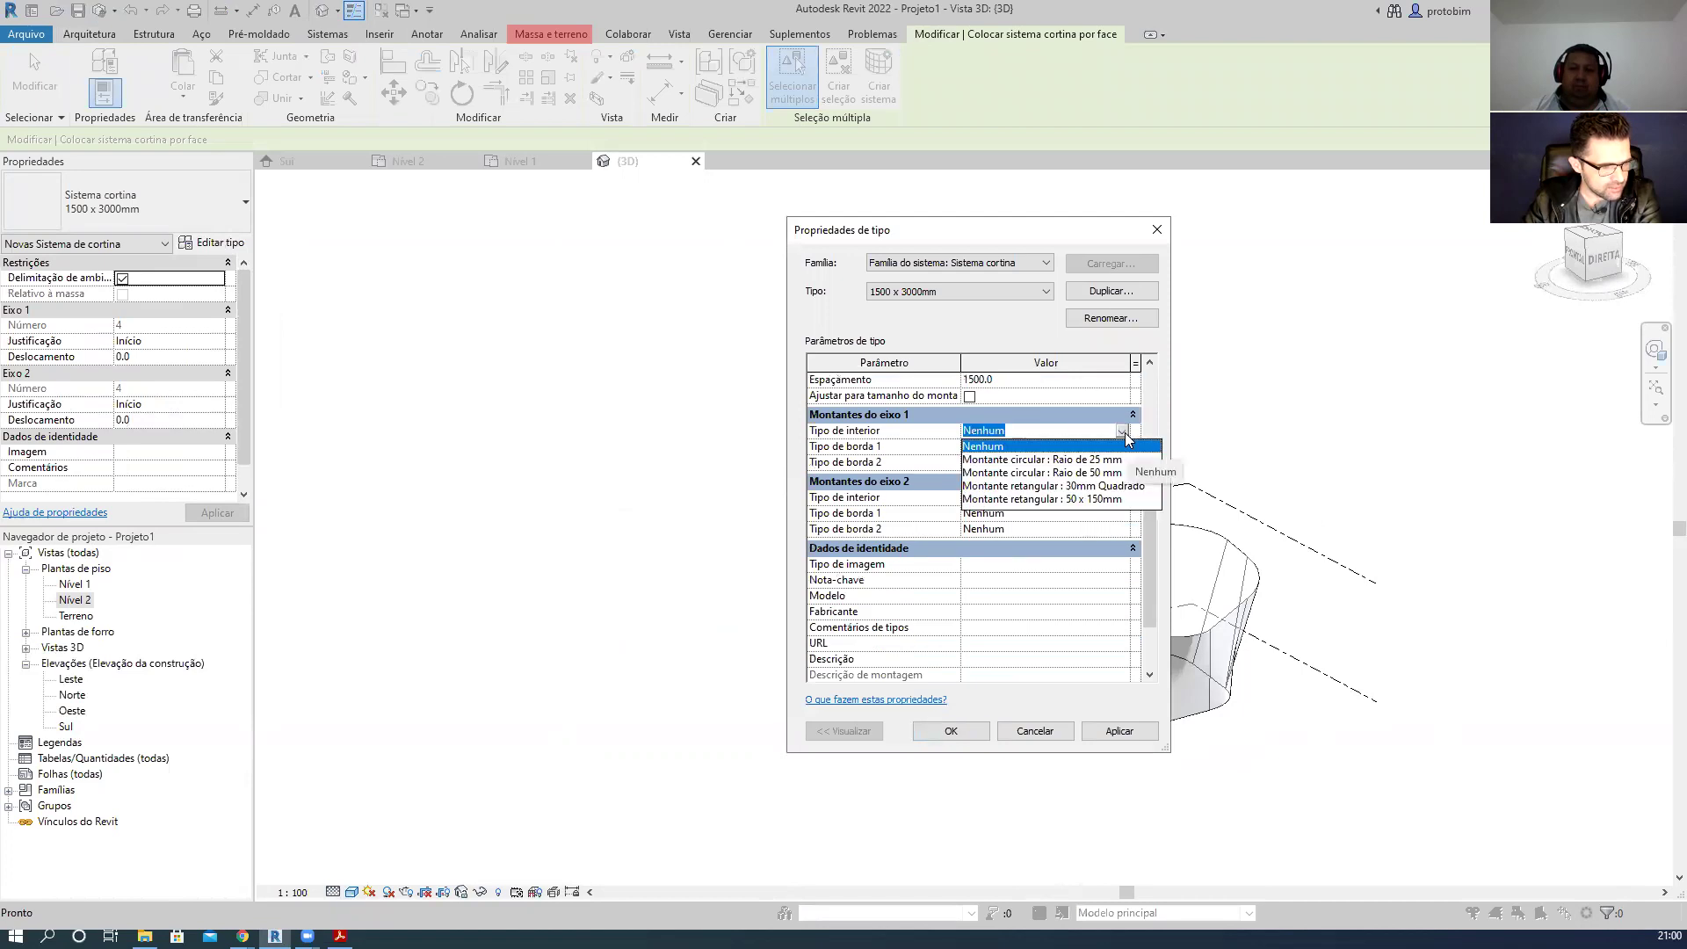
pyautogui.click(1041, 460)
pyautogui.click(1124, 498)
pyautogui.click(1120, 498)
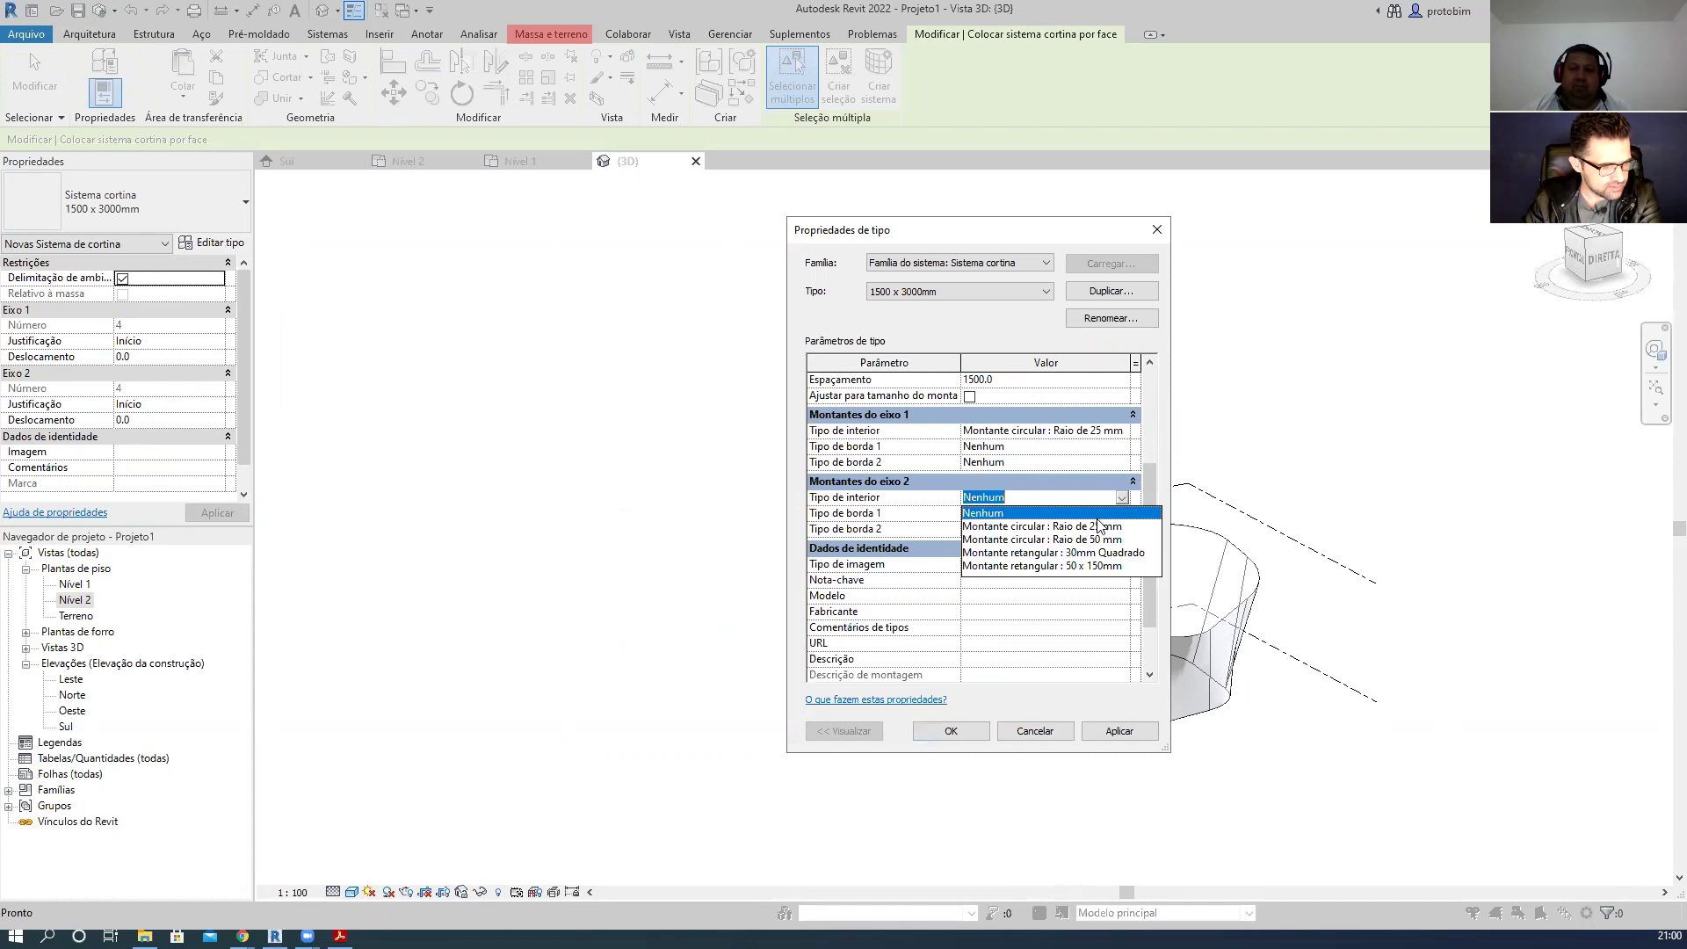
pyautogui.click(1025, 528)
# - Set the curtain panel to Painel do sistema : Envidraçado and apply the type properties
pyautogui.click(1121, 420)
pyautogui.click(1123, 401)
pyautogui.click(1123, 400)
pyautogui.click(1055, 428)
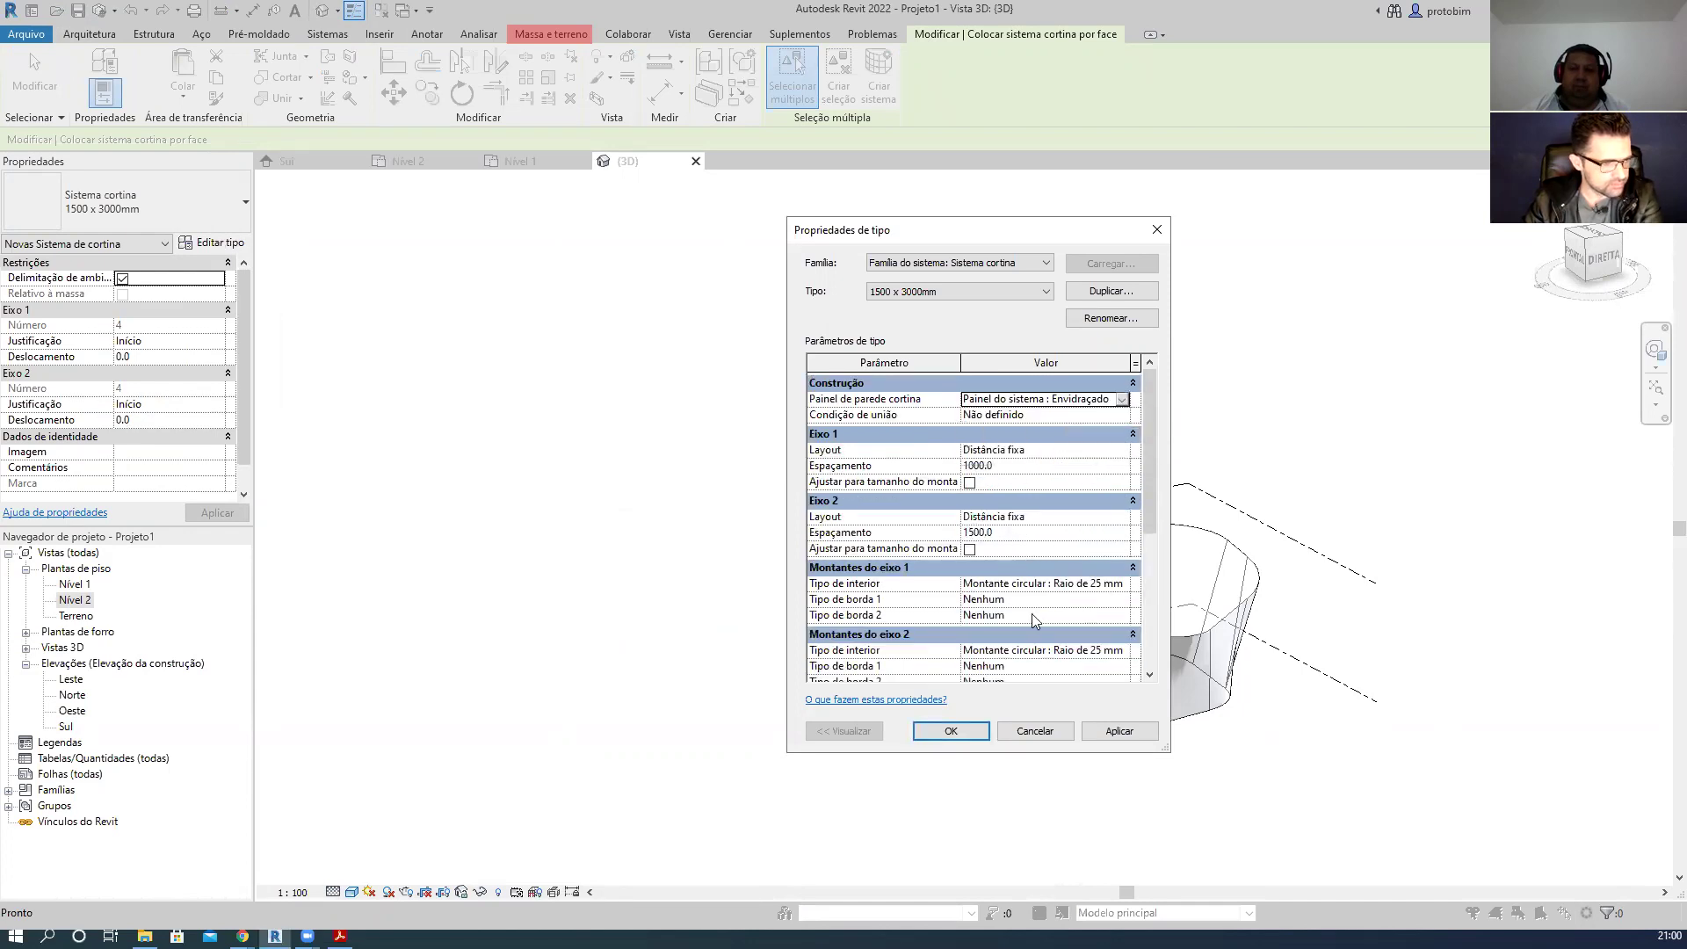
pyautogui.click(963, 729)
# - Create the curtain system on the adjoining curved and sloped mass faces around the far-right corner
pyautogui.scroll(2, 978, 675)
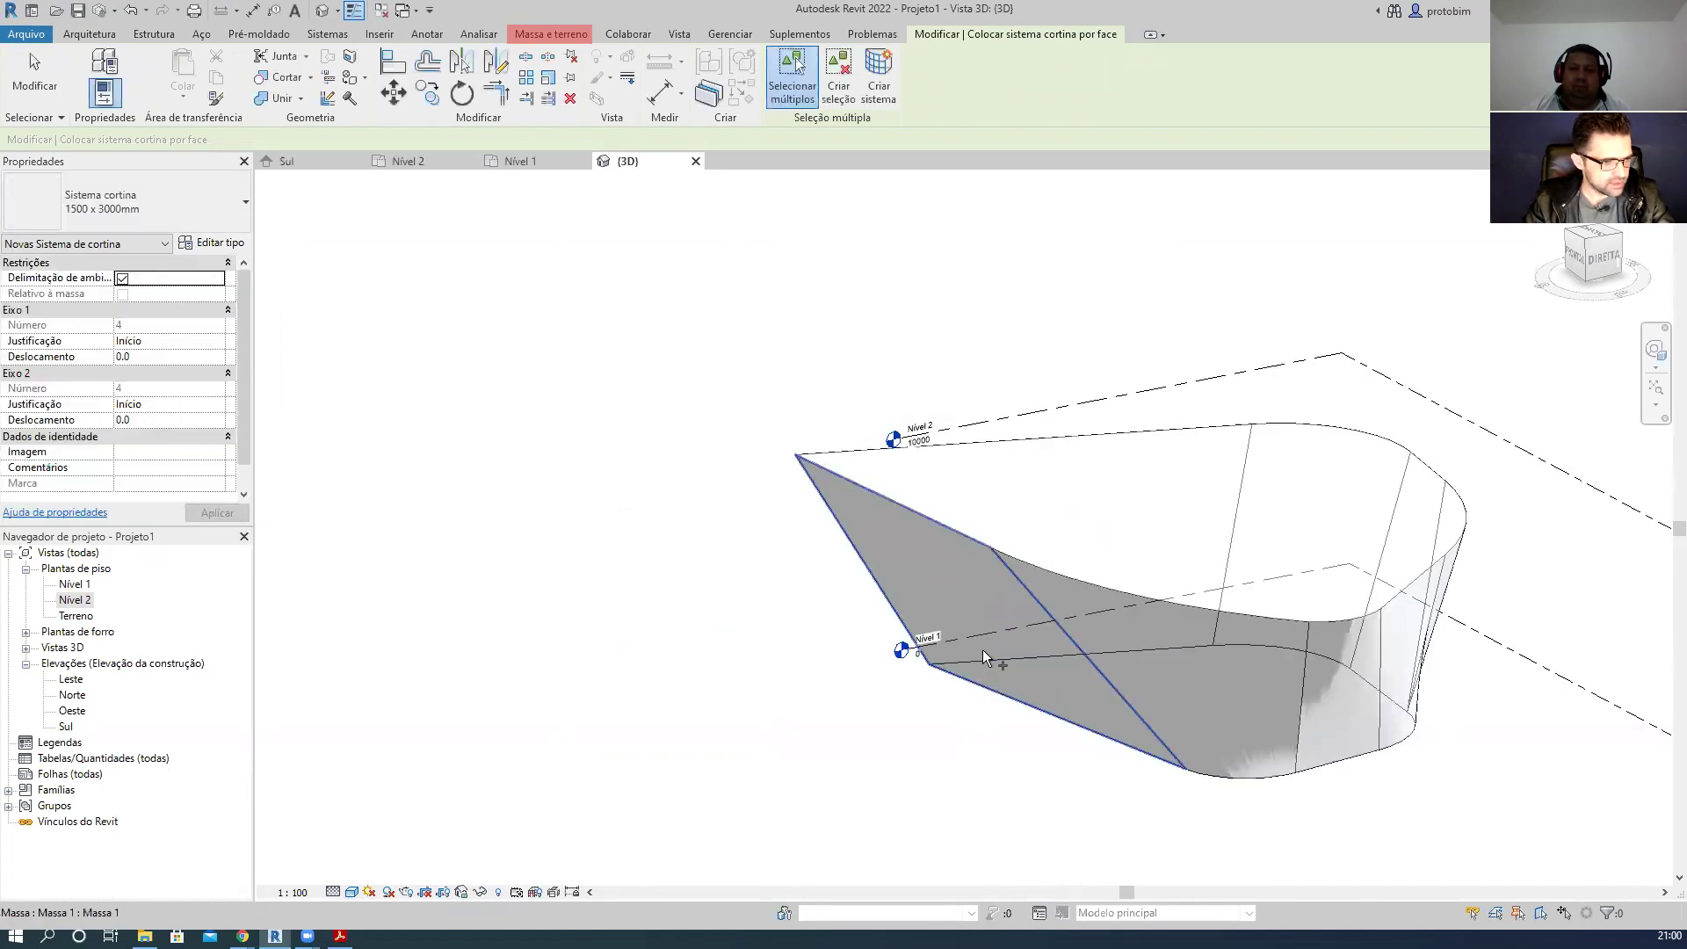
pyautogui.click(982, 651)
pyautogui.keyDown('shift'); pyautogui.moveTo(1172, 687); pyautogui.dragTo(1185, 709, button='middle'); pyautogui.keyUp('shift')
pyautogui.keyDown('shift'); pyautogui.moveTo(1345, 723); pyautogui.dragTo(1255, 641, button='middle'); pyautogui.keyUp('shift')
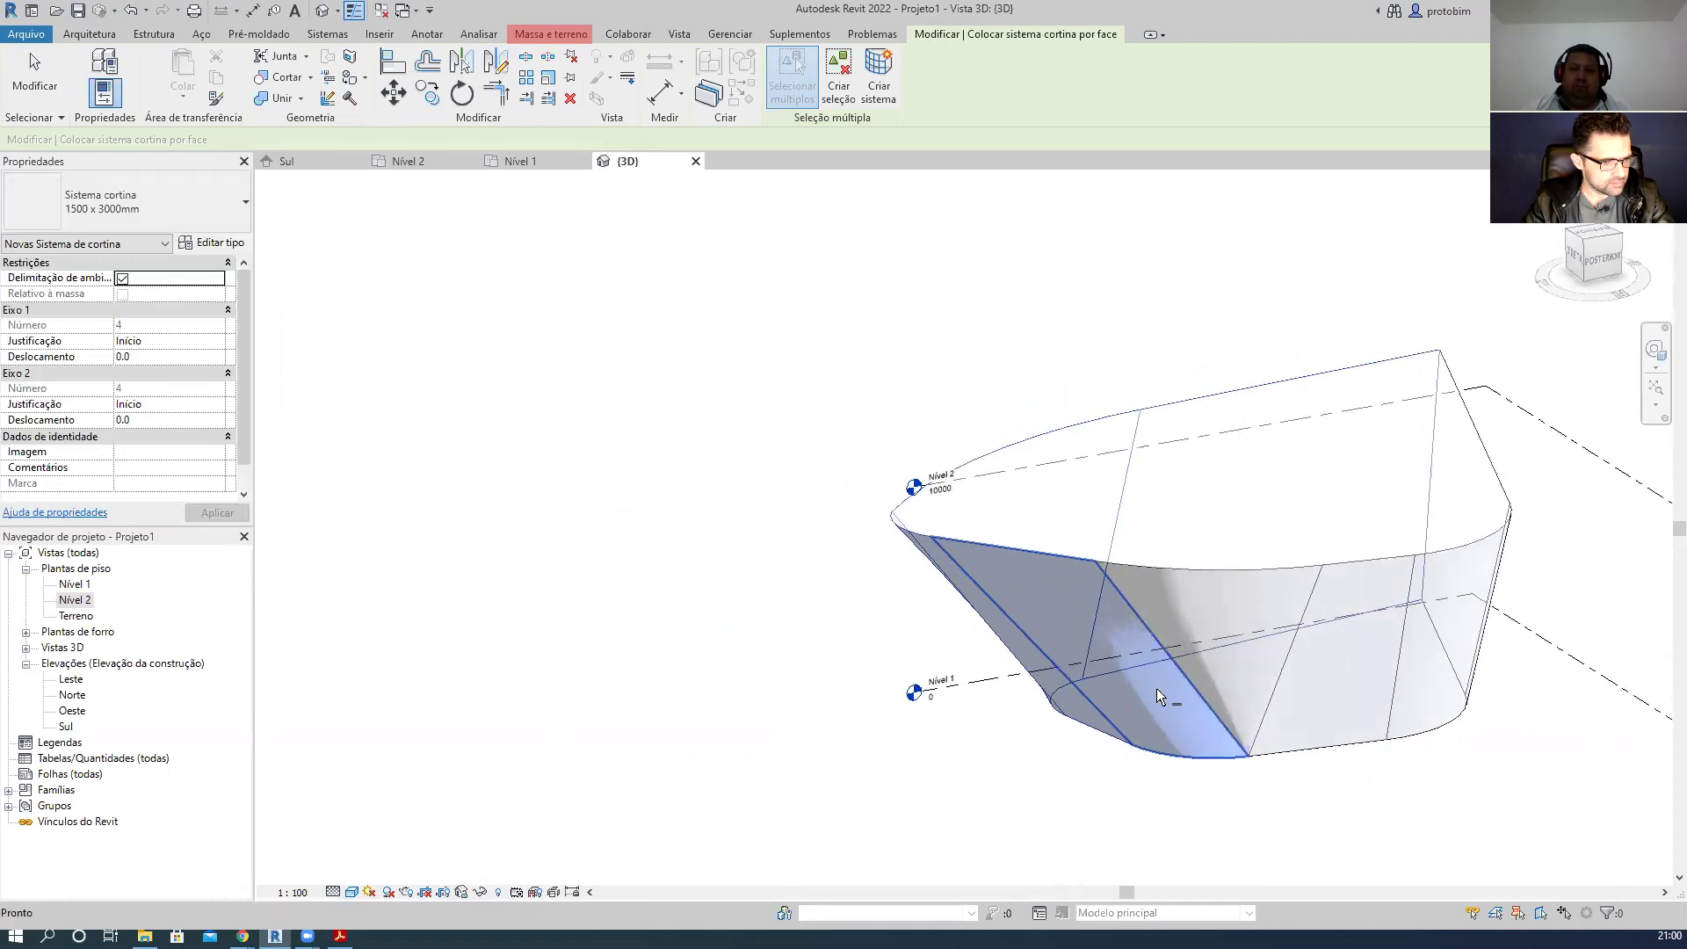
pyautogui.keyDown('shift'); pyautogui.moveTo(1343, 746); pyautogui.dragTo(908, 494, button='middle'); pyautogui.keyUp('shift')
pyautogui.click(879, 84)
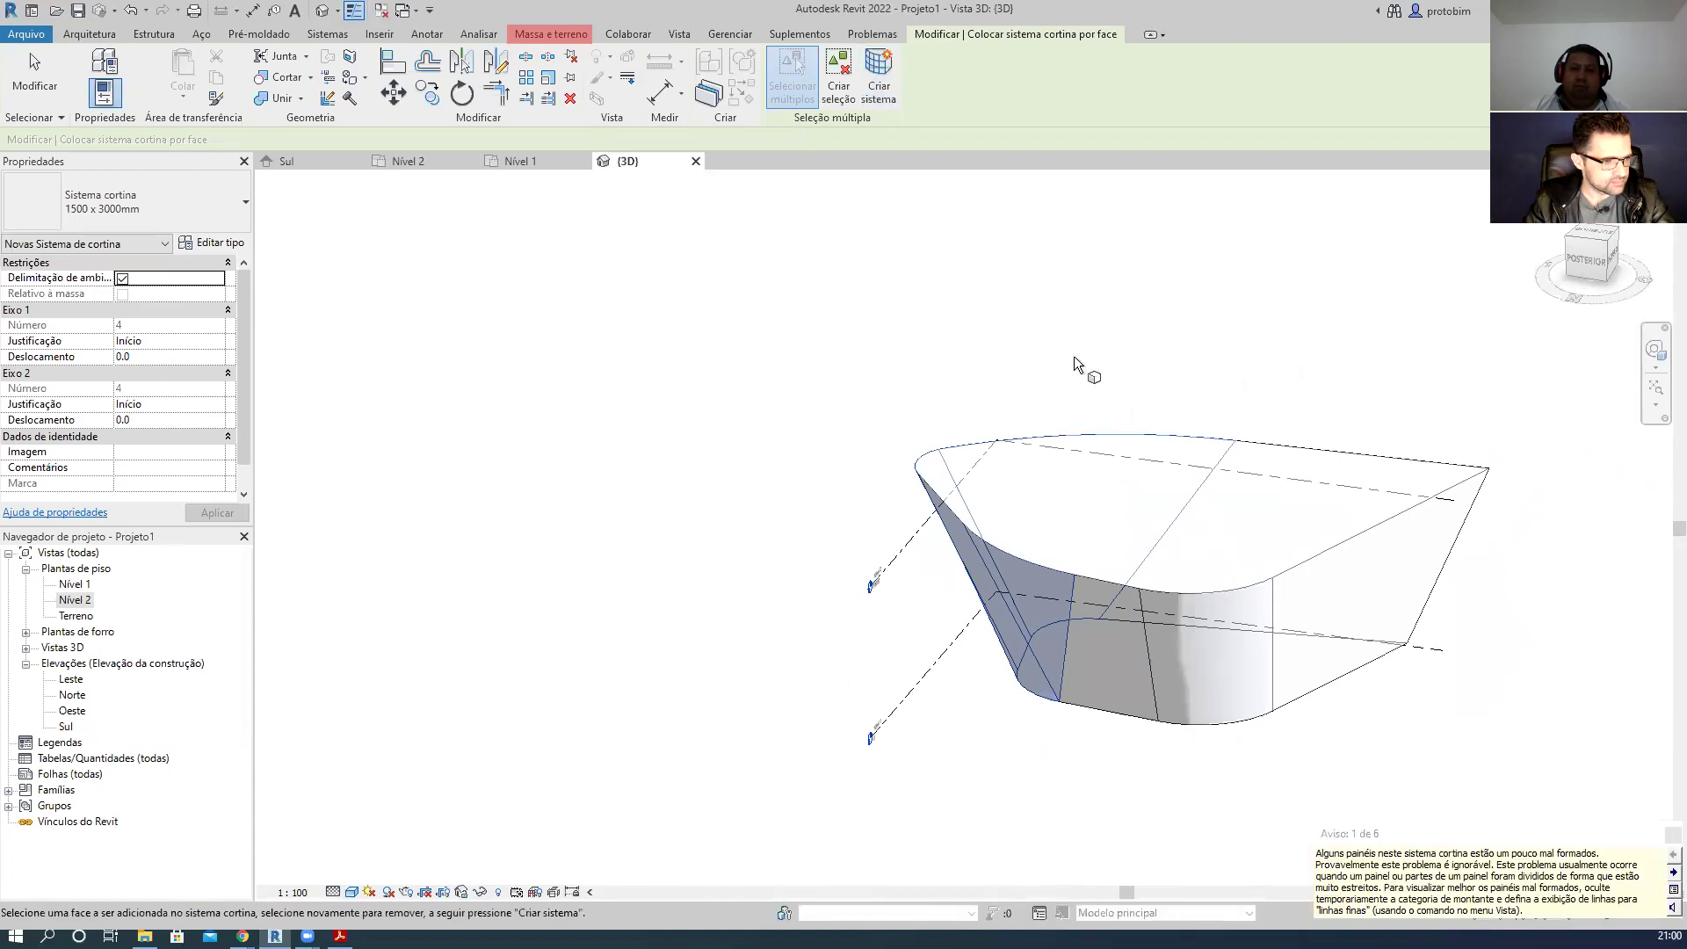
pyautogui.keyDown('shift'); pyautogui.moveTo(1322, 351); pyautogui.dragTo(1253, 767, button='middle'); pyautogui.keyUp('shift')
pyautogui.scroll(1, 876, 197)
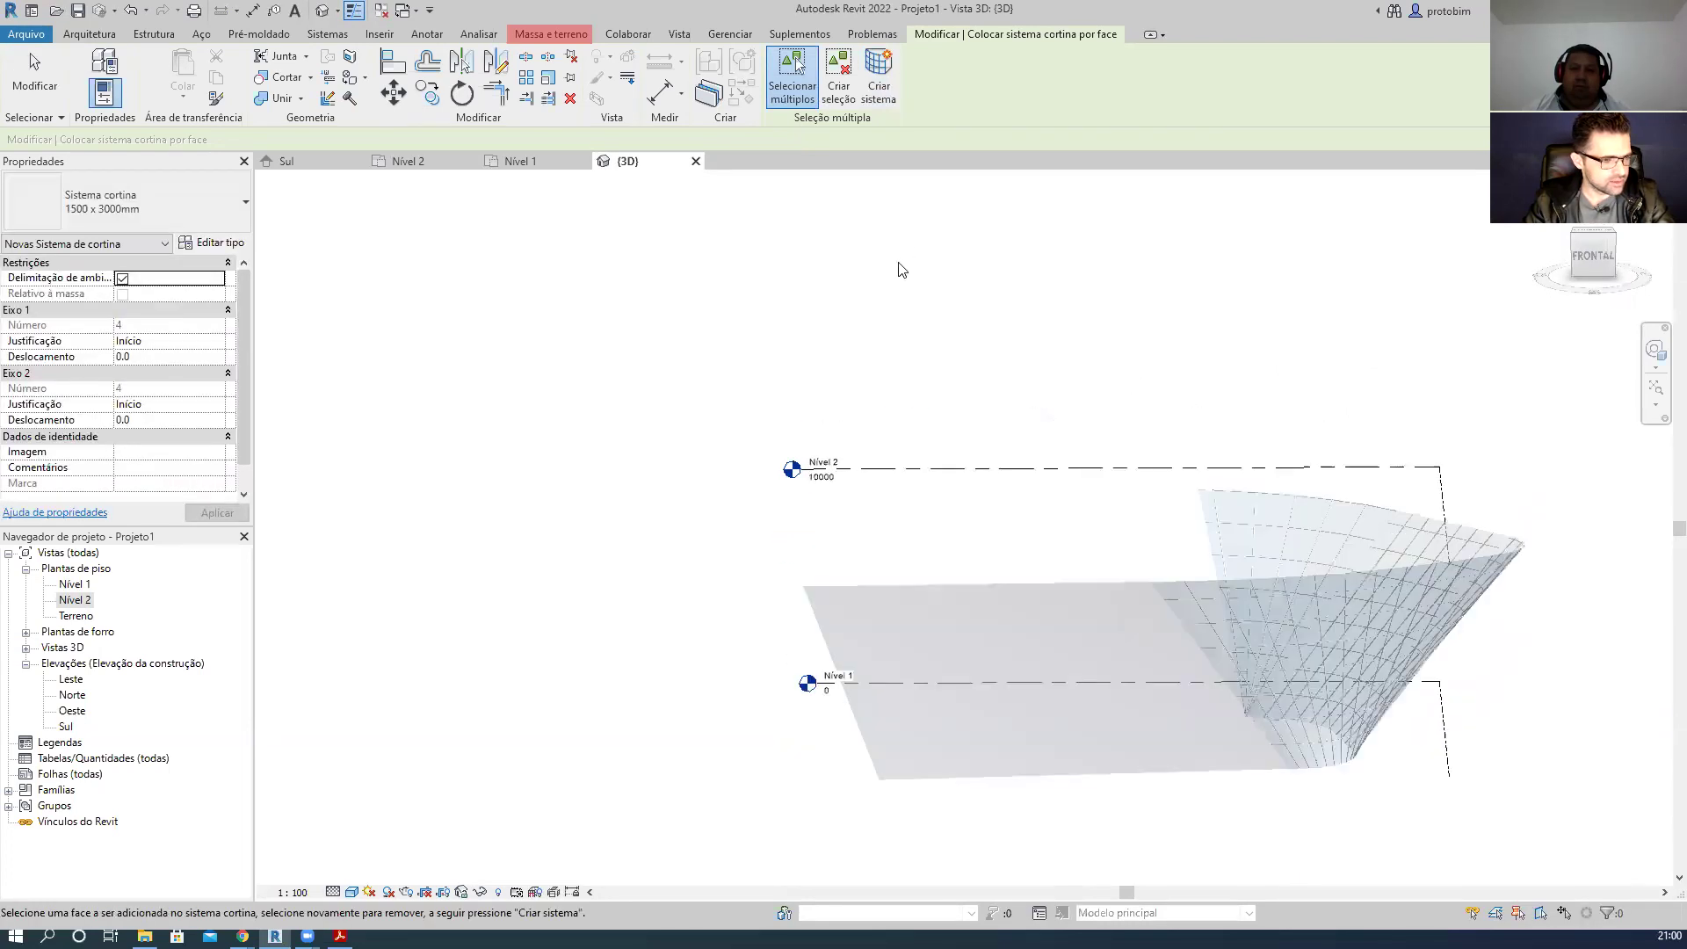
pyautogui.press('Escape')
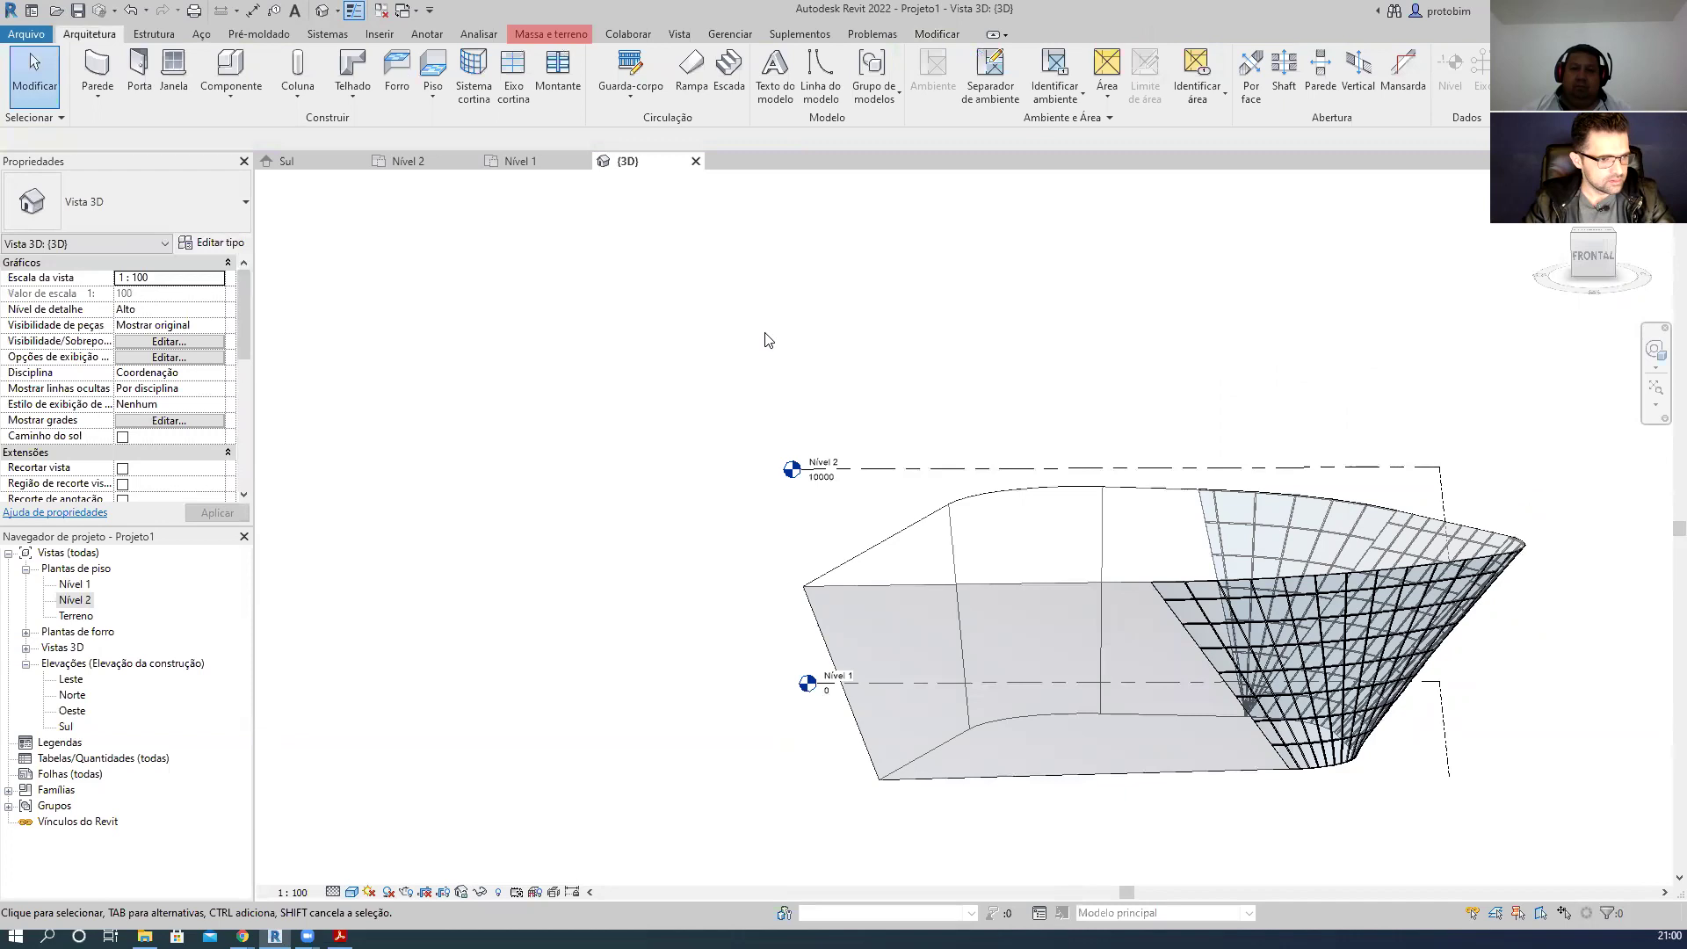
# - Place Genérico - 200 mm walls by face on the mass sides without a curtain system
pyautogui.press('w')
pyautogui.press('a')
pyautogui.click(815, 97)
pyautogui.click(1086, 716)
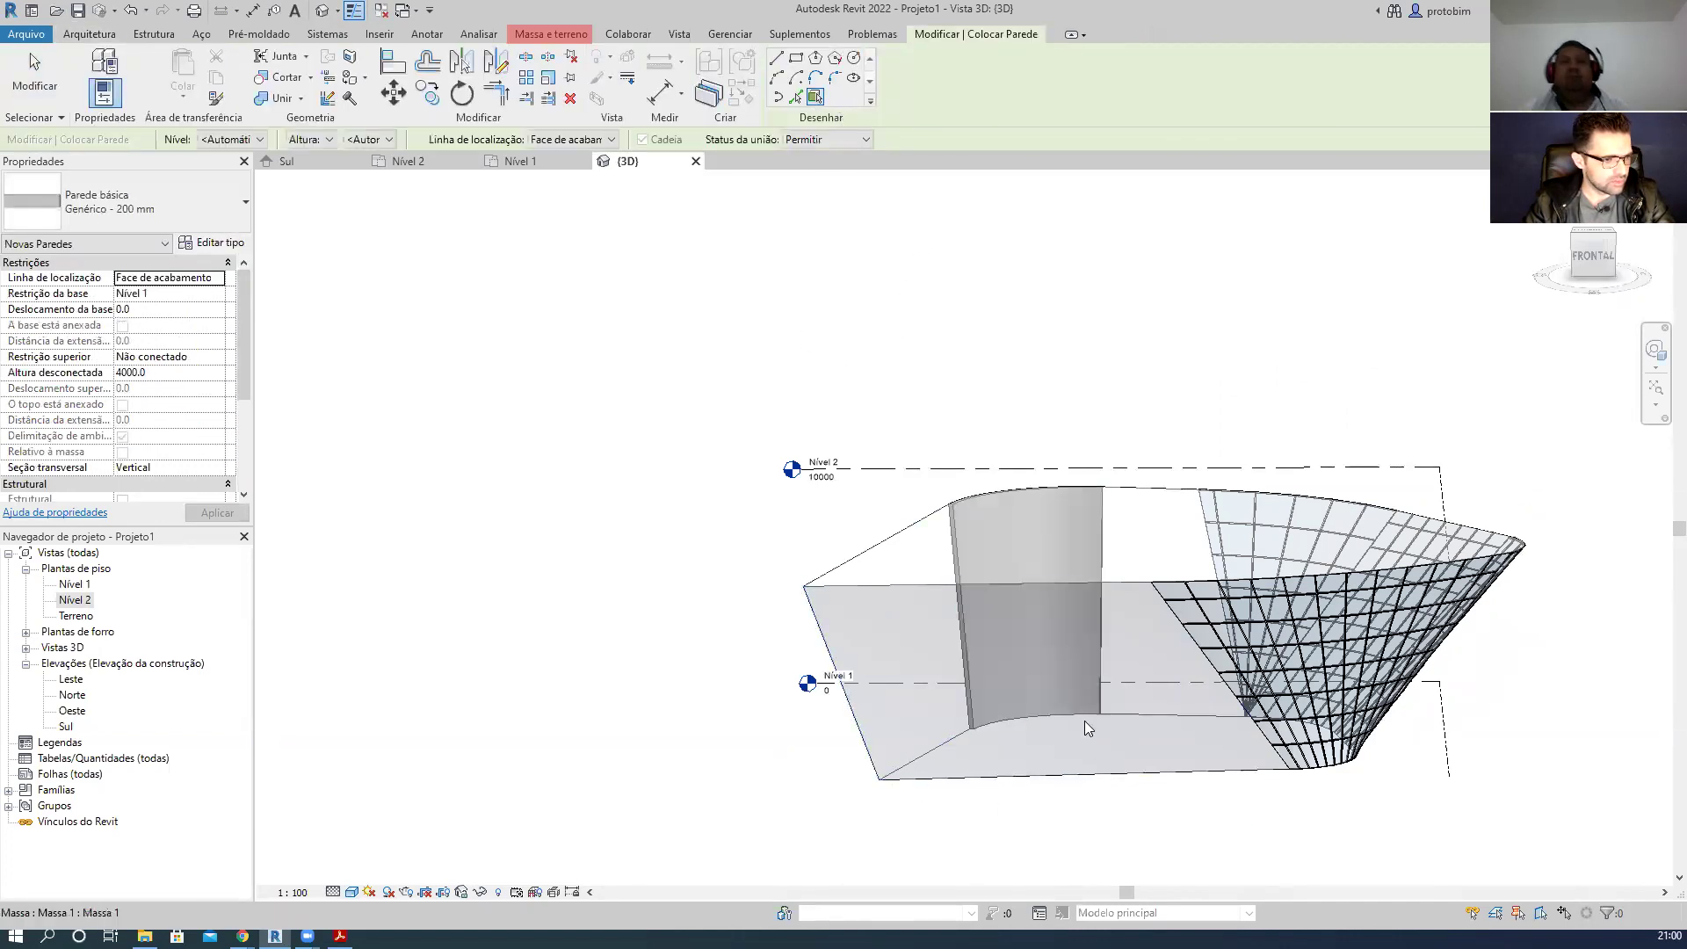
pyautogui.keyDown('shift'); pyautogui.moveTo(1127, 761); pyautogui.dragTo(1127, 630, button='middle'); pyautogui.keyUp('shift')
pyautogui.press('Escape')
pyautogui.click(1309, 627)
pyautogui.press('Escape')
# - Turn on shadows in the 3D view and examine the face-based walls and curtain system from several angles
pyautogui.click(388, 893)
pyautogui.moveTo(929, 768)
pyautogui.keyDown('shift'); pyautogui.mouseDown(button='middle')
pyautogui.moveTo(986, 727)
pyautogui.moveTo(838, 768)
pyautogui.moveTo(874, 703)
pyautogui.mouseUp(button='middle'); pyautogui.keyUp('shift')
pyautogui.scroll(2, 837, 768)
pyautogui.scroll(-3, 979, 767)
pyautogui.keyDown('shift'); pyautogui.moveTo(979, 768); pyautogui.dragTo(1358, 491, button='middle'); pyautogui.keyUp('shift')
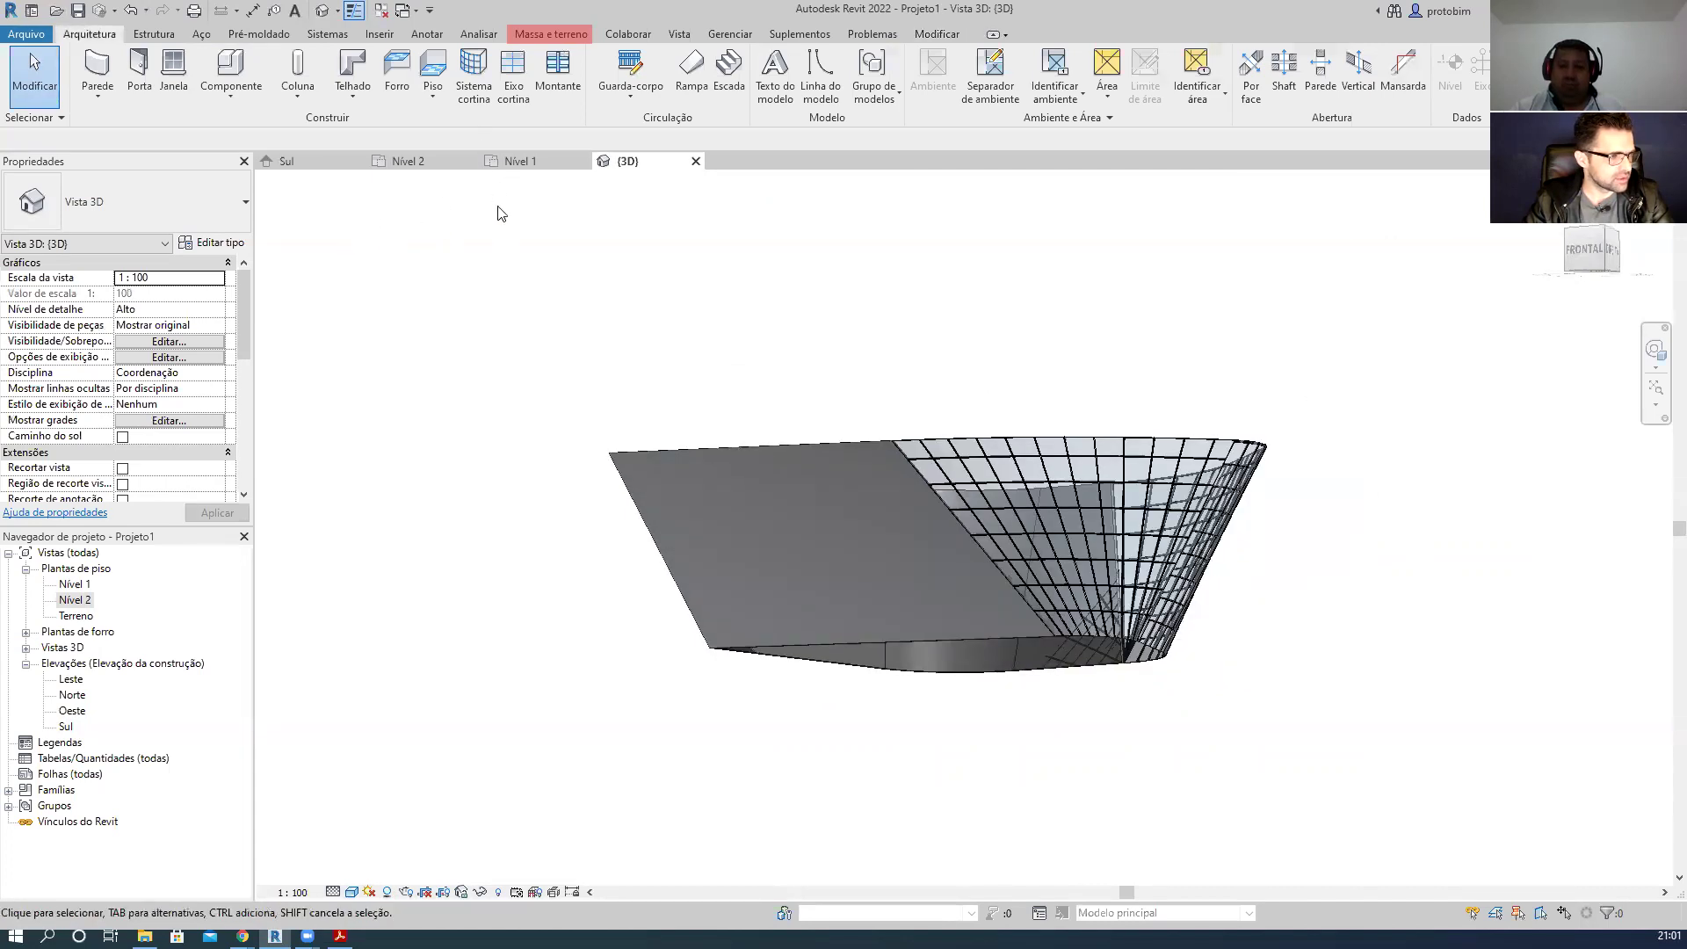
pyautogui.keyDown('shift'); pyautogui.moveTo(1233, 435); pyautogui.dragTo(1417, 659, button='middle'); pyautogui.keyUp('shift')
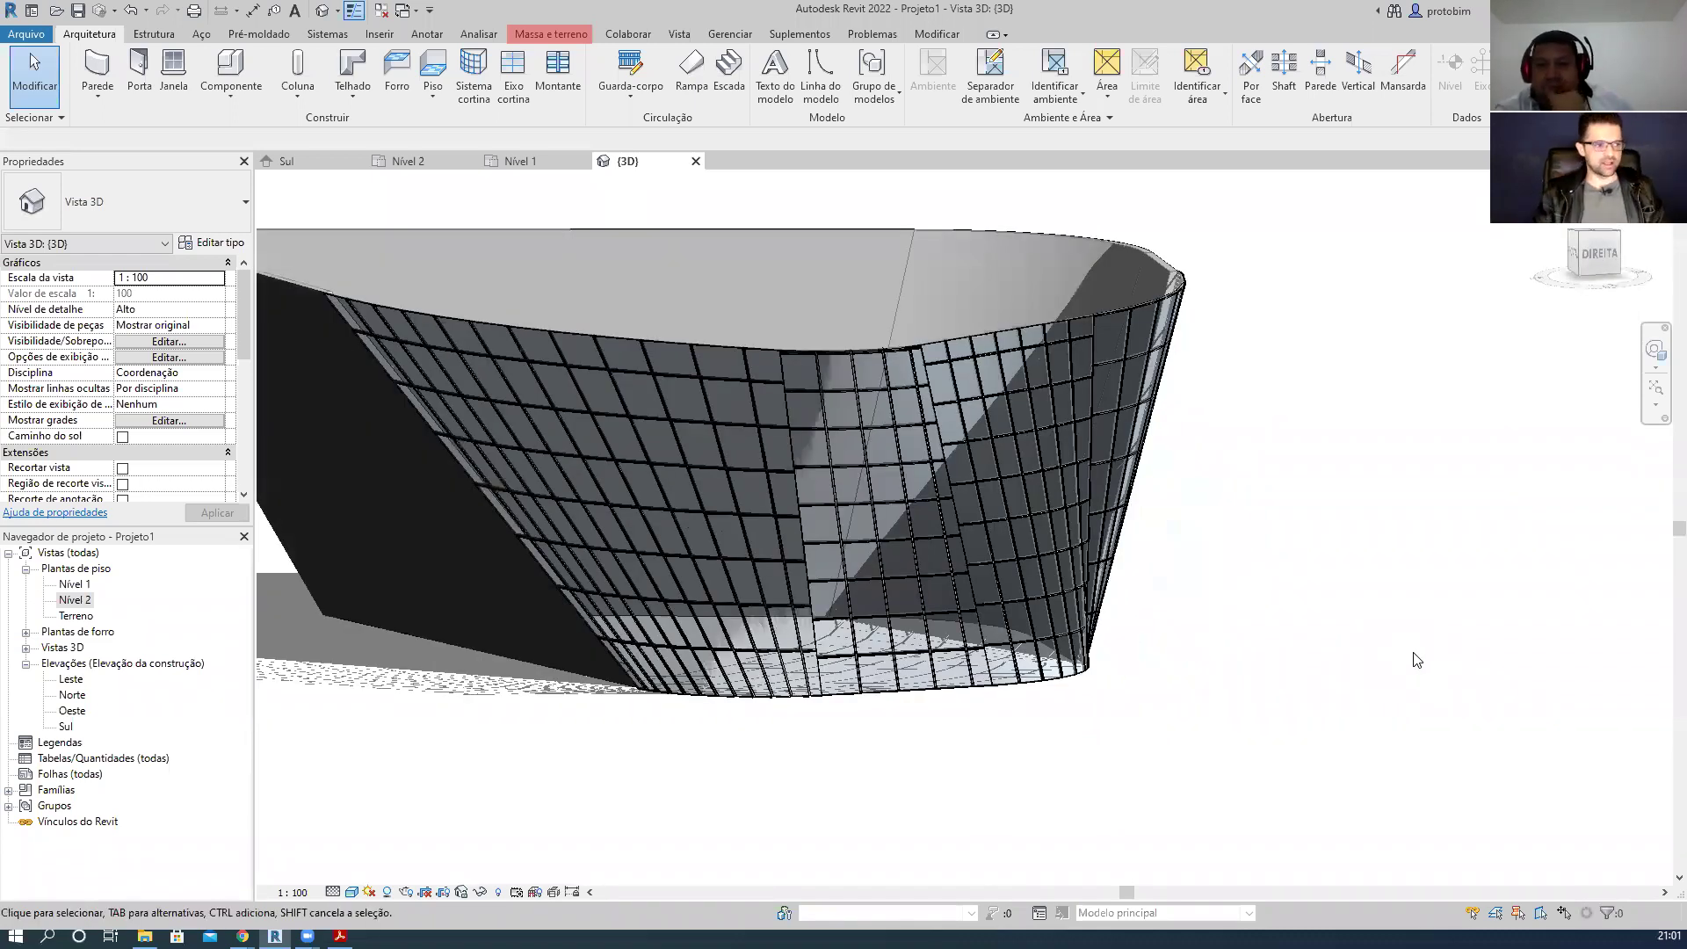
pyautogui.scroll(2, 977, 479)
pyautogui.scroll(-6, 1076, 654)
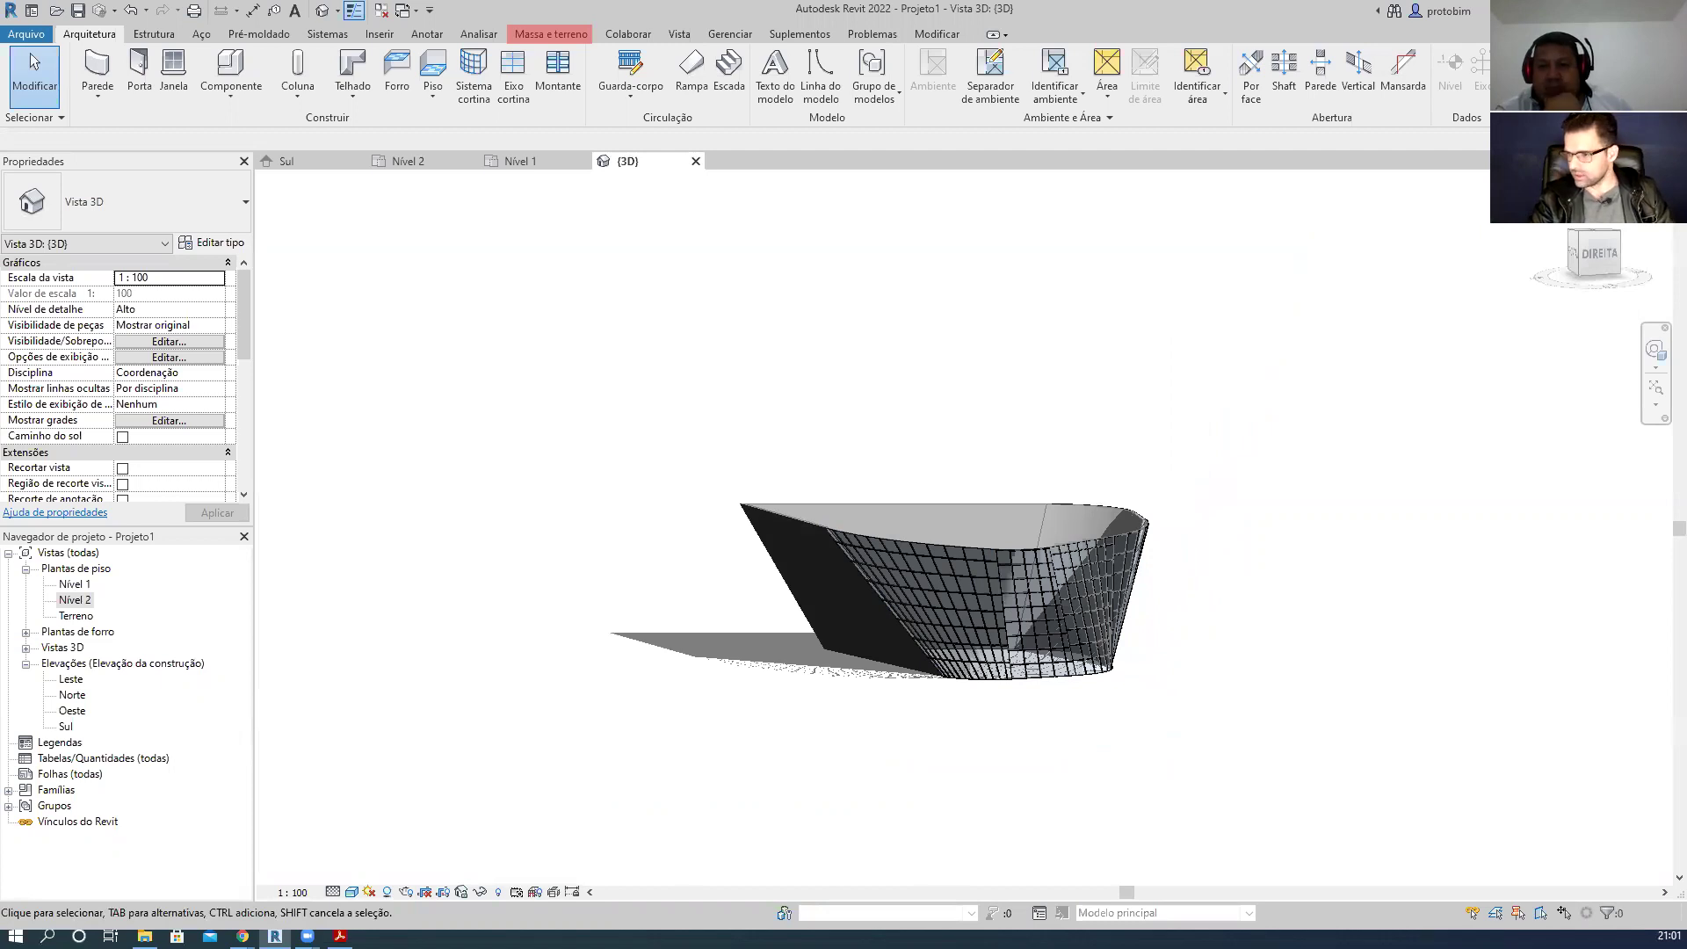
pyautogui.scroll(2, 781, 575)
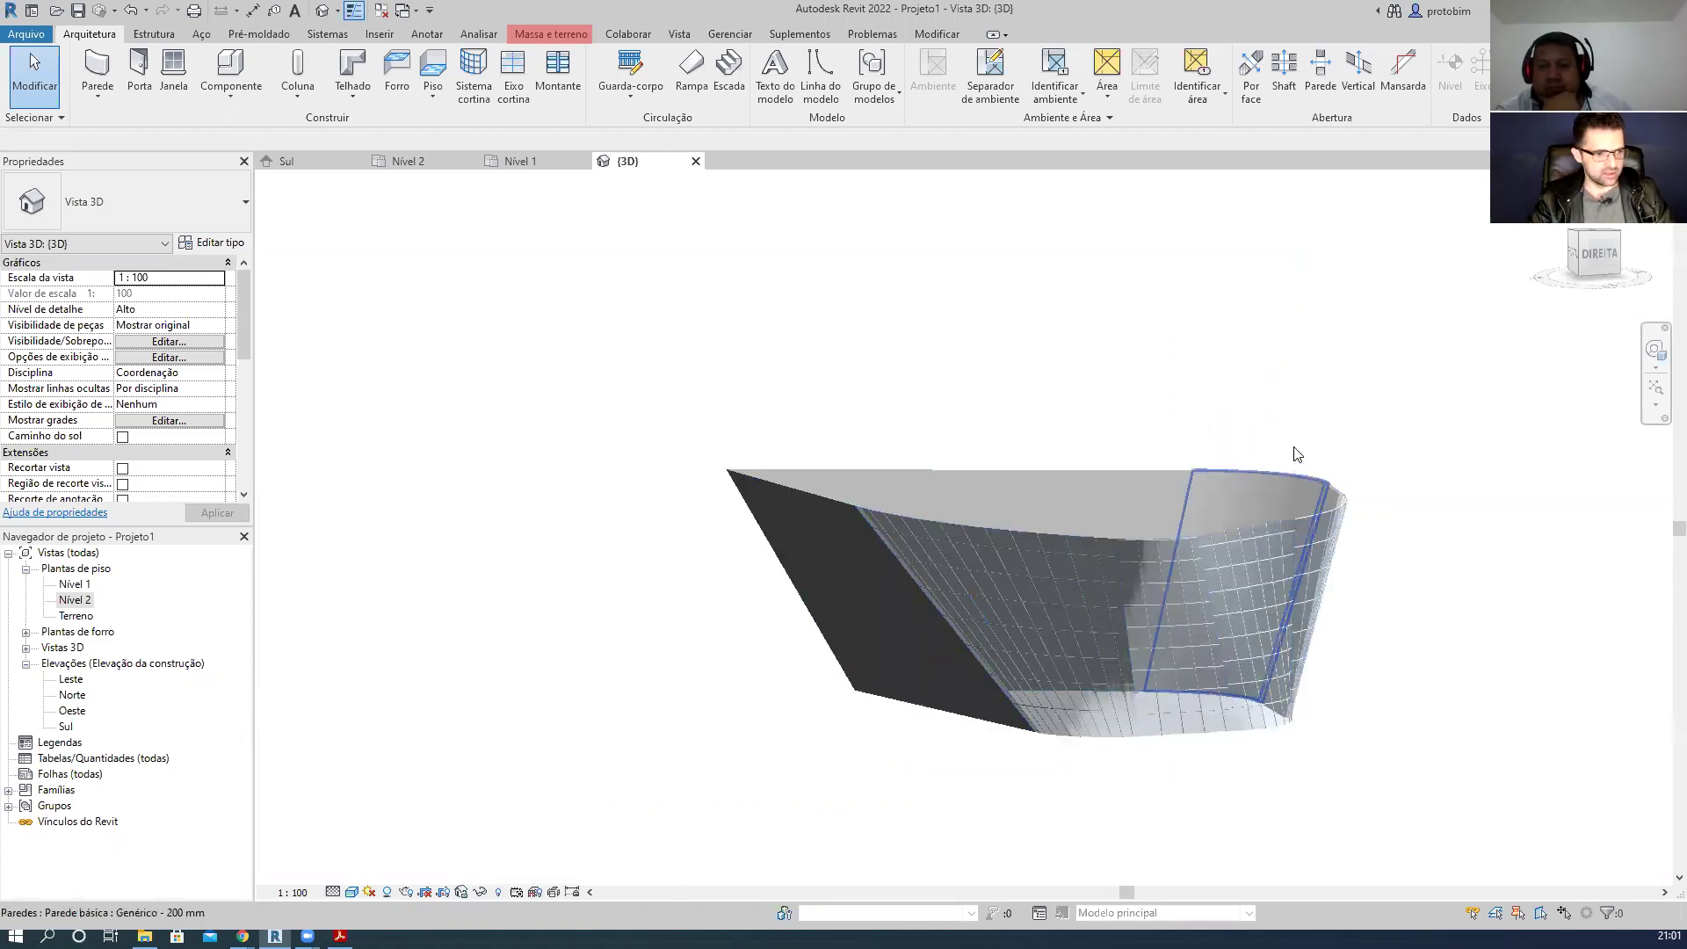
# - Capture a screen snip of the face-based walls and curtain system in the 3D view, seen obliquely from above
pyautogui.keyDown('shift'); pyautogui.moveTo(1333, 386); pyautogui.dragTo(1370, 444, button='middle'); pyautogui.keyUp('shift')
pyautogui.keyDown('shift'); pyautogui.moveTo(1440, 521); pyautogui.dragTo(1354, 623, button='middle'); pyautogui.keyUp('shift')
pyautogui.press('super+shift+s')
pyautogui.moveTo(466, 206); pyautogui.dragTo(1520, 848)
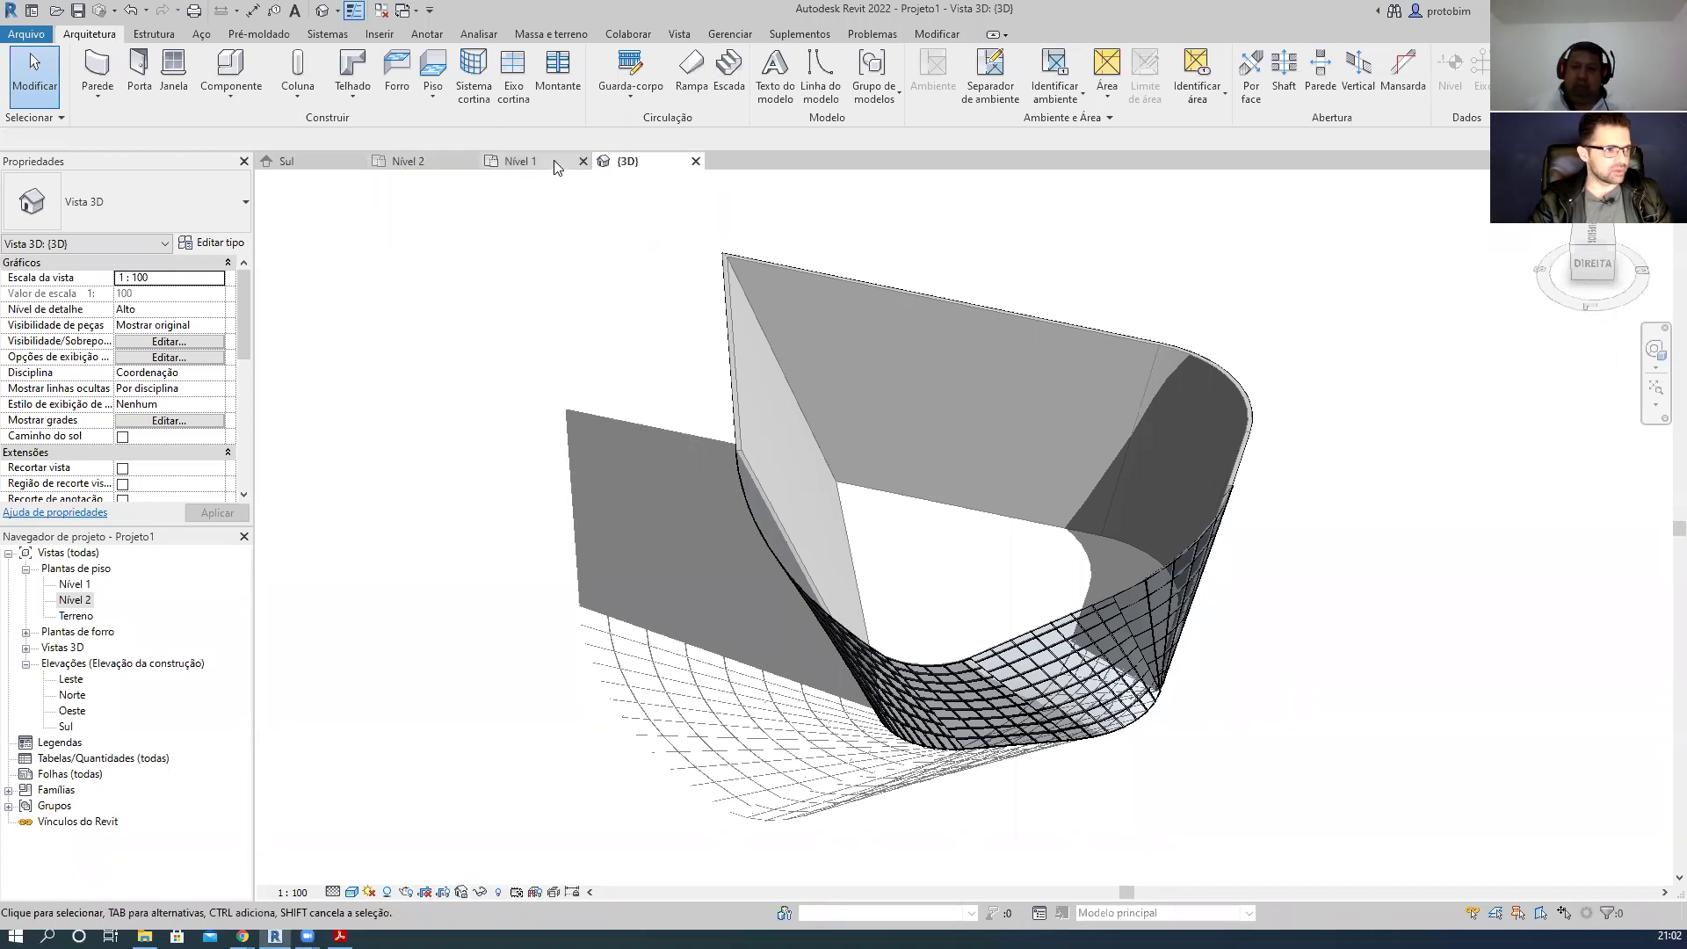
# - Close the Nível 1, 3D, Nível 2 and Sul views to close the project, and exit Revit
pyautogui.click(527, 161)
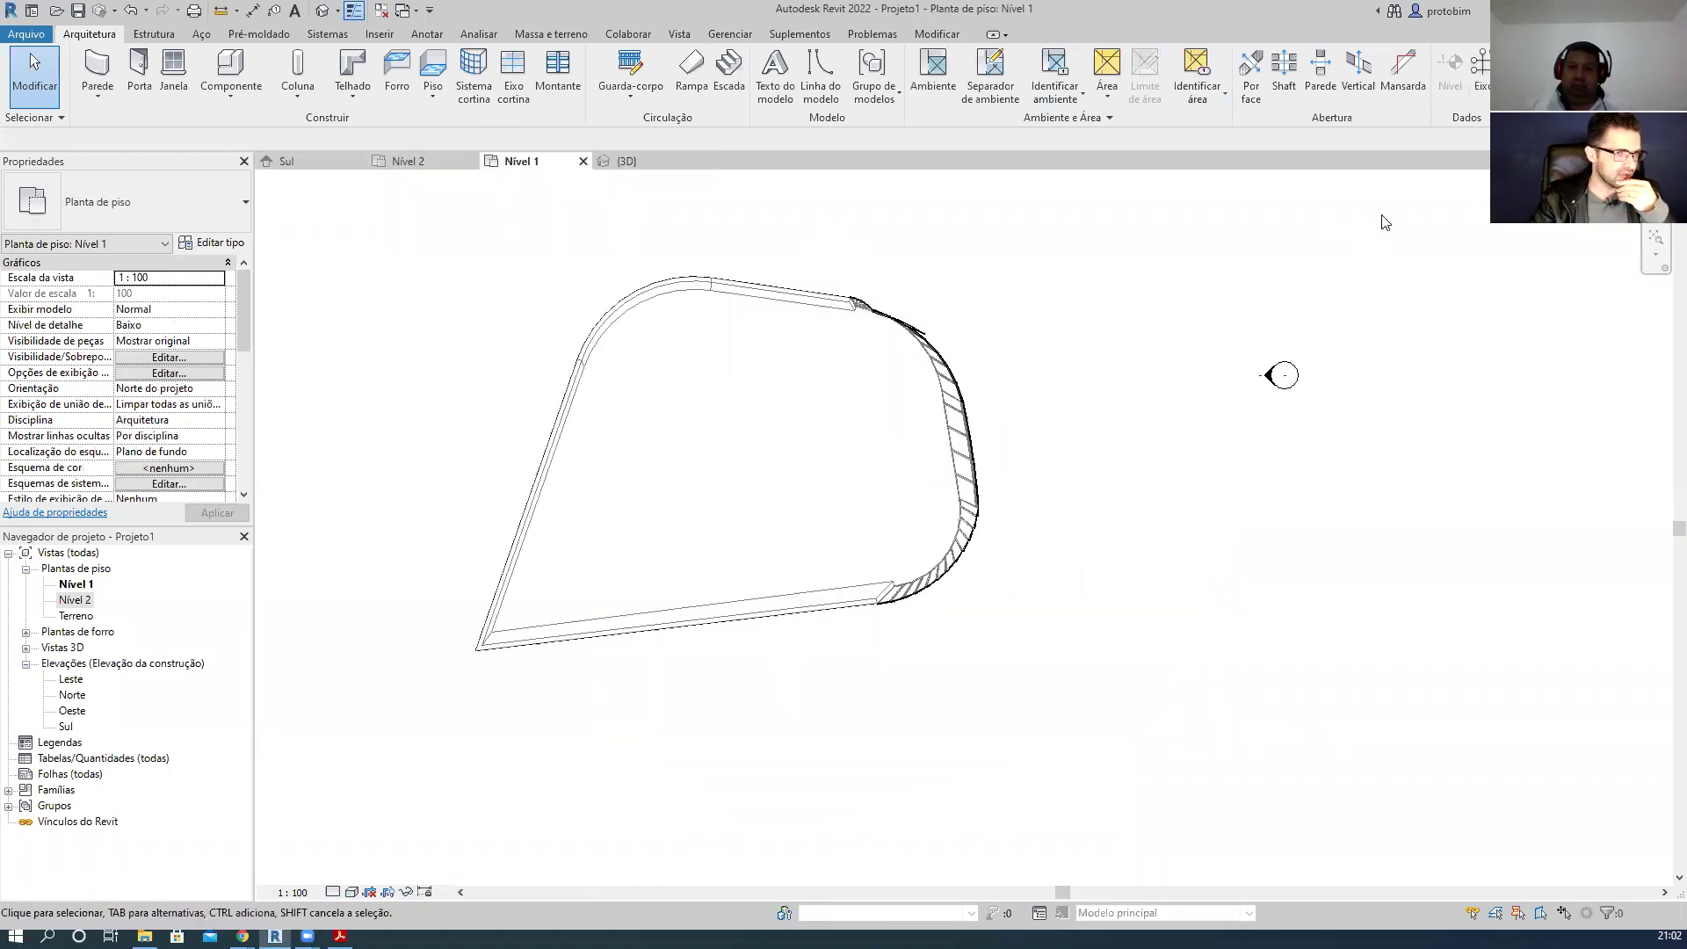
pyautogui.click(937, 33)
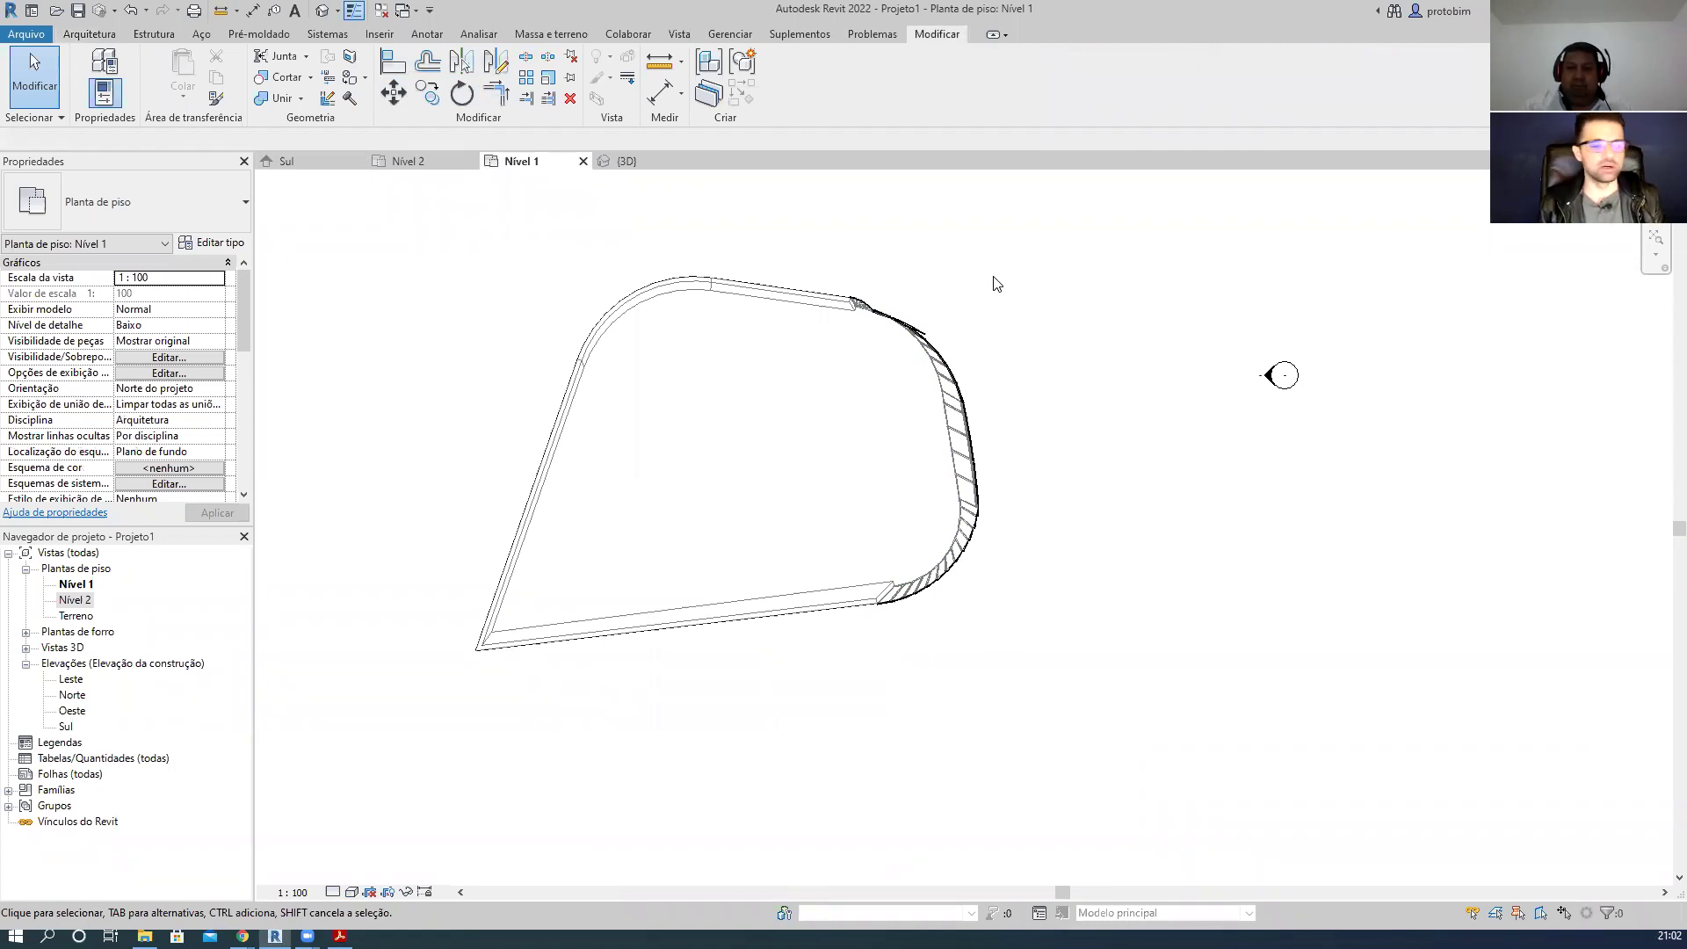
pyautogui.click(584, 161)
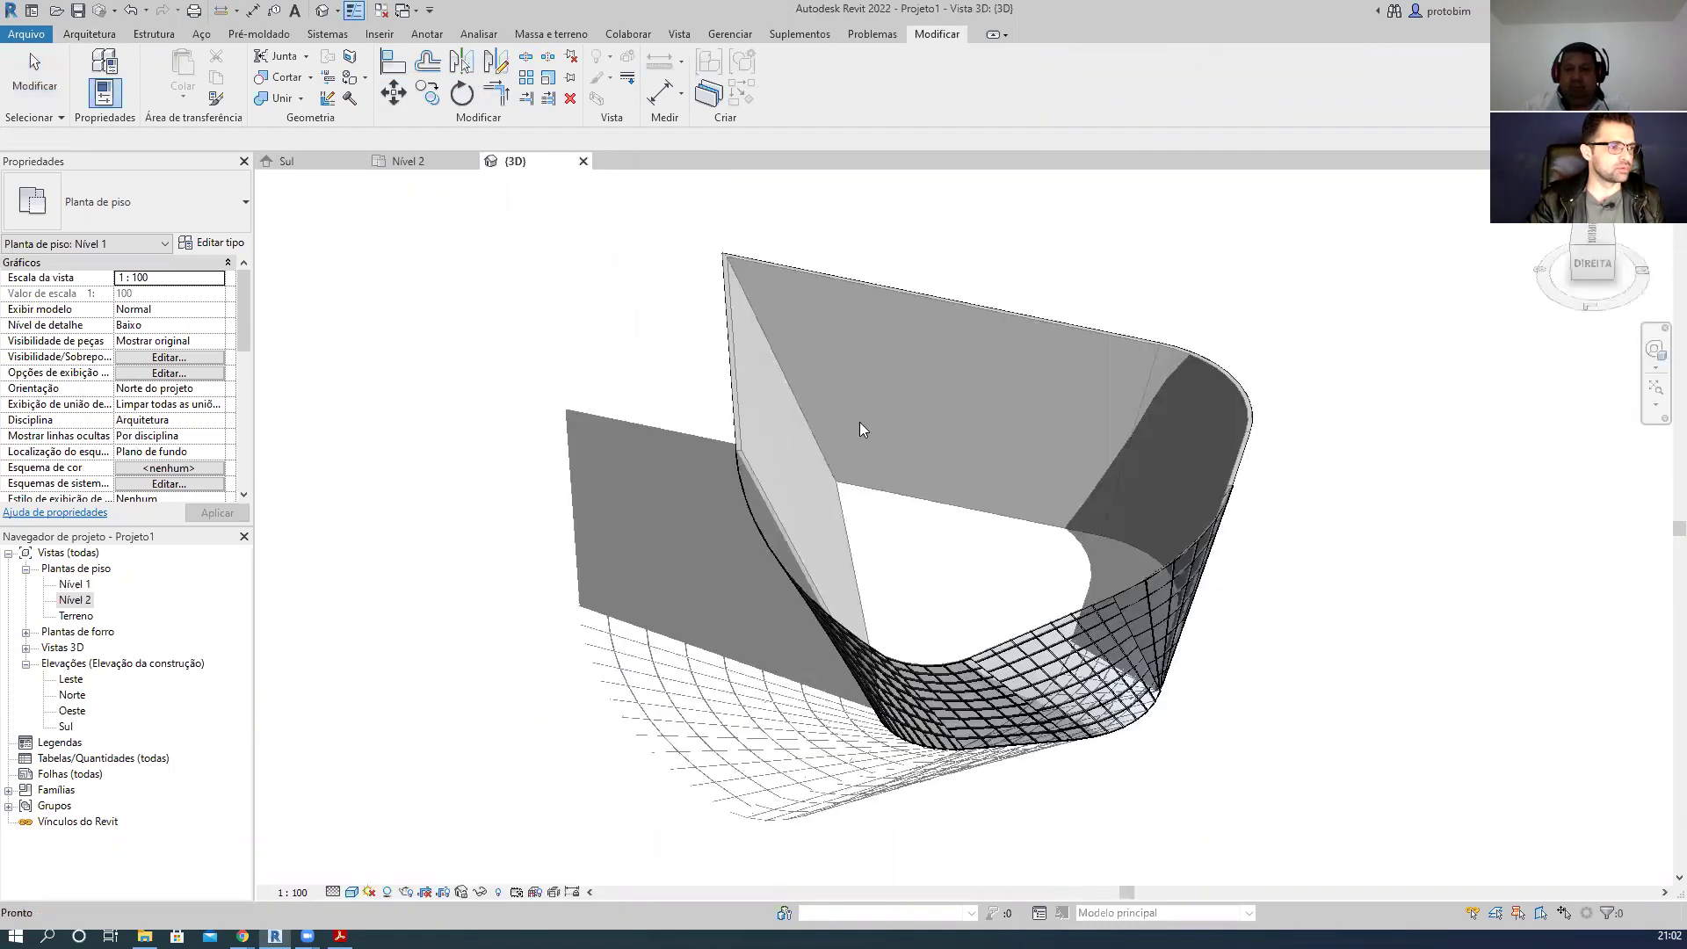
pyautogui.click(583, 162)
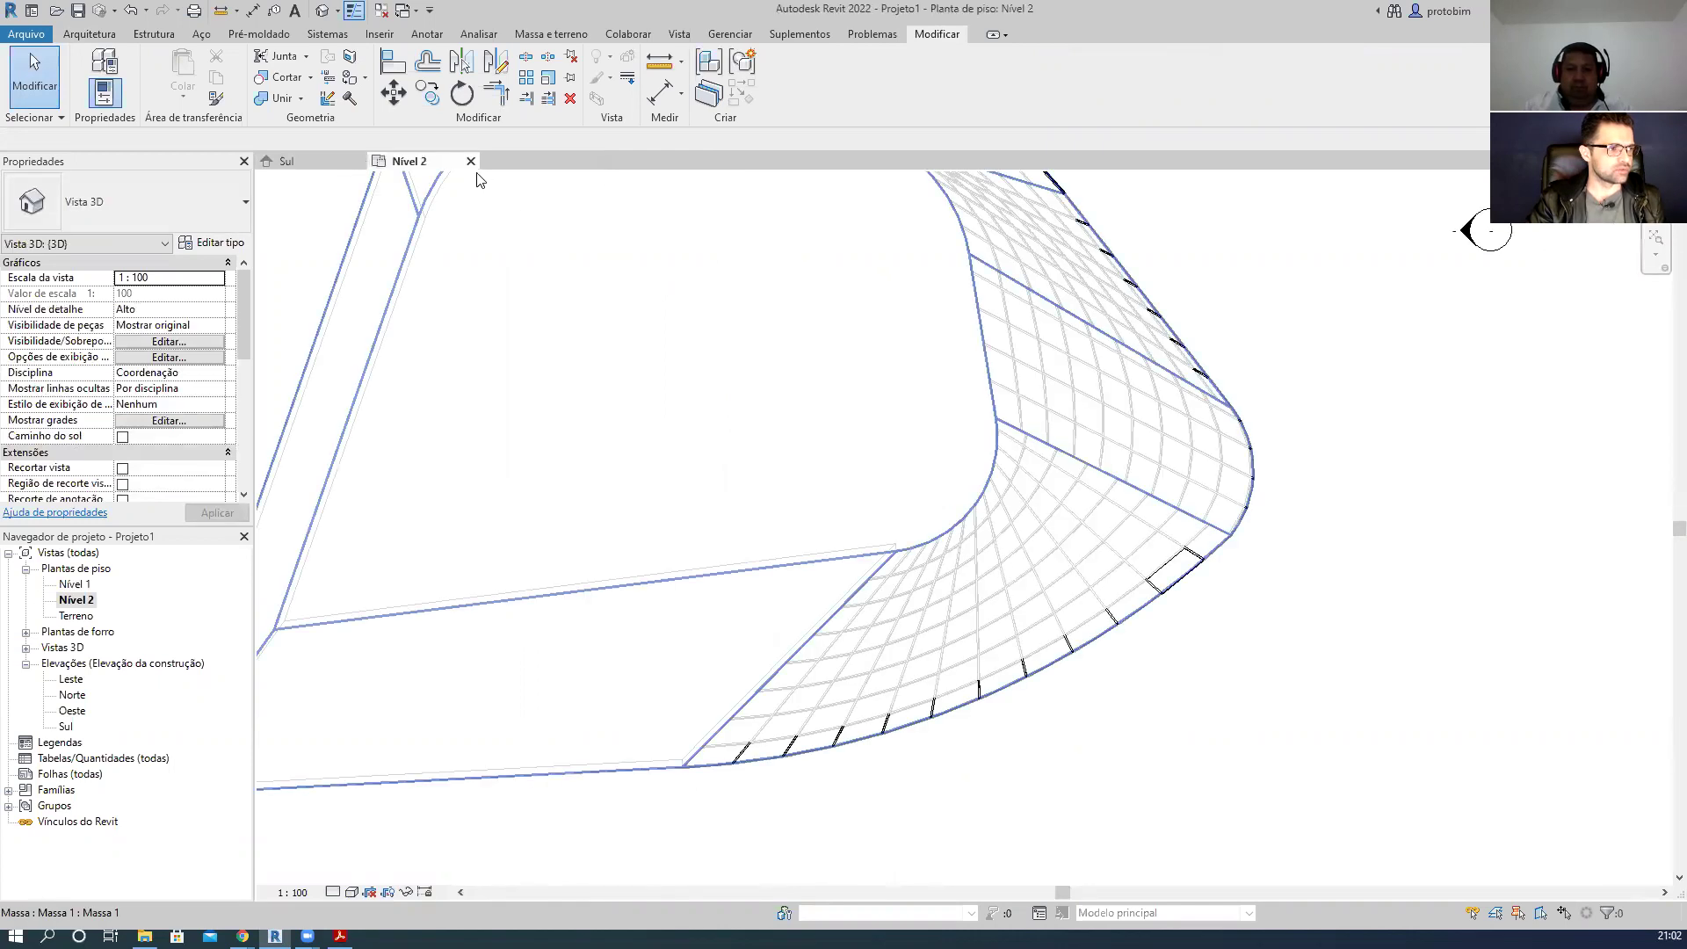
pyautogui.click(471, 161)
pyautogui.click(359, 161)
pyautogui.click(881, 473)
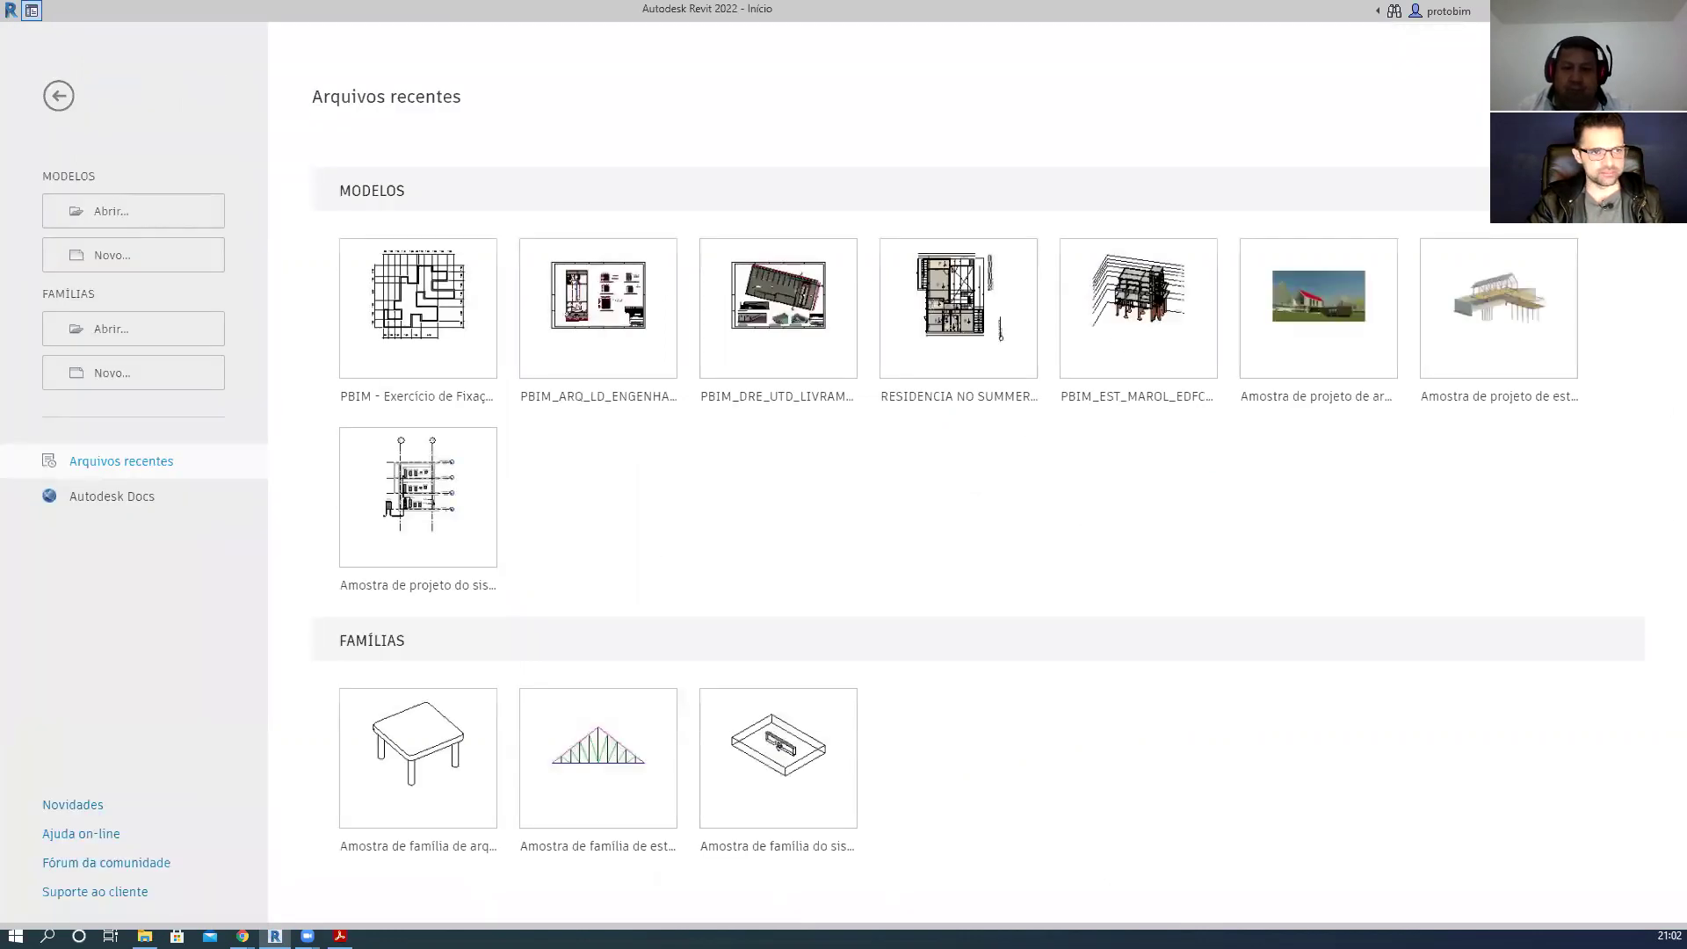
pyautogui.hotkey('alt', 'F4')
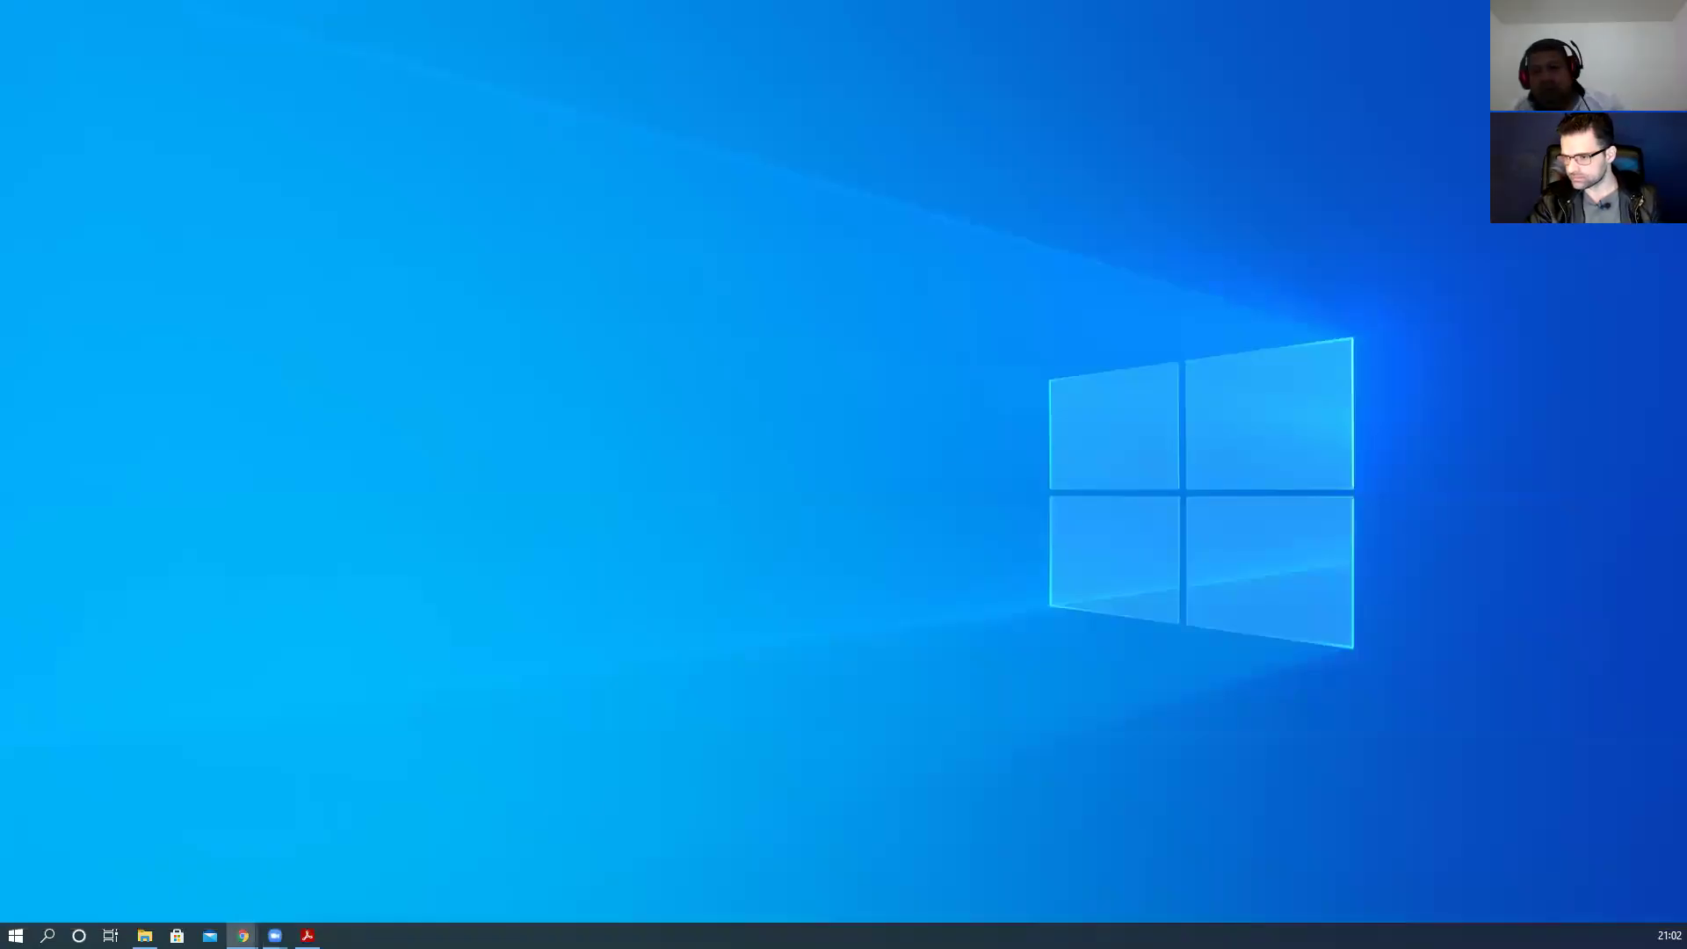